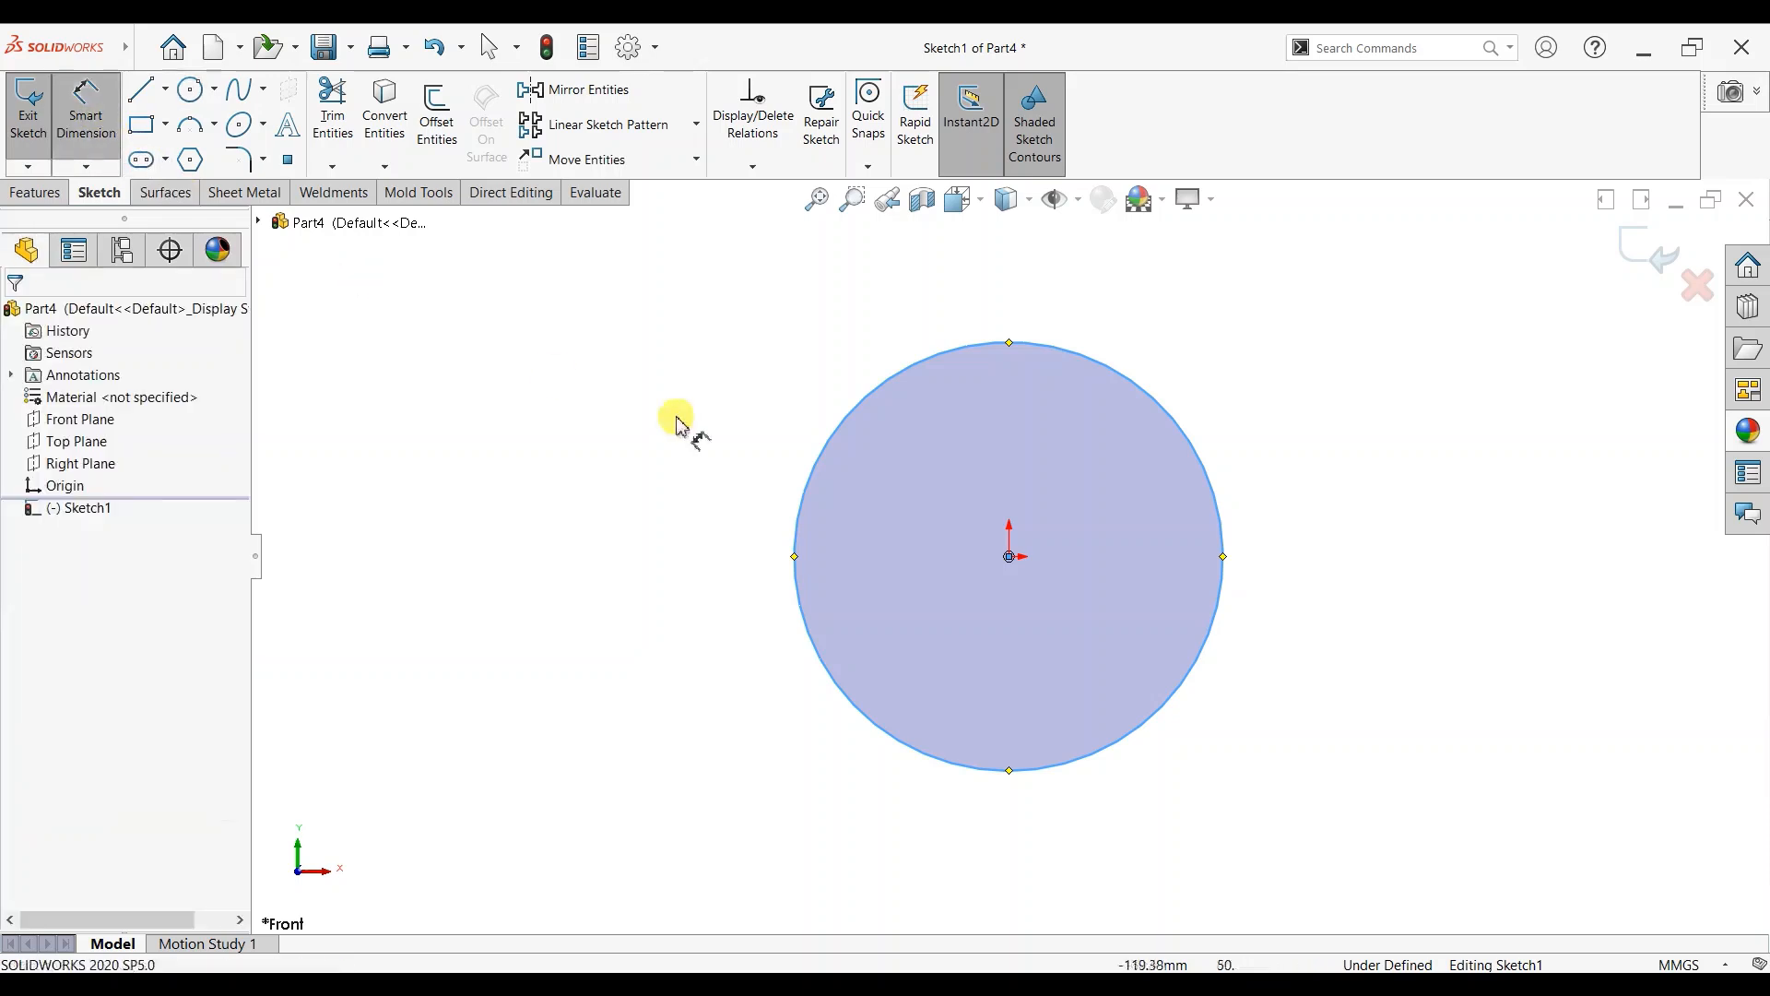
Dimension the circle's diameter and set it to 35 mm.
{"action": "left_click", "coordinate": [839, 424]}
{"action": "left_click", "coordinate": [735, 413]}
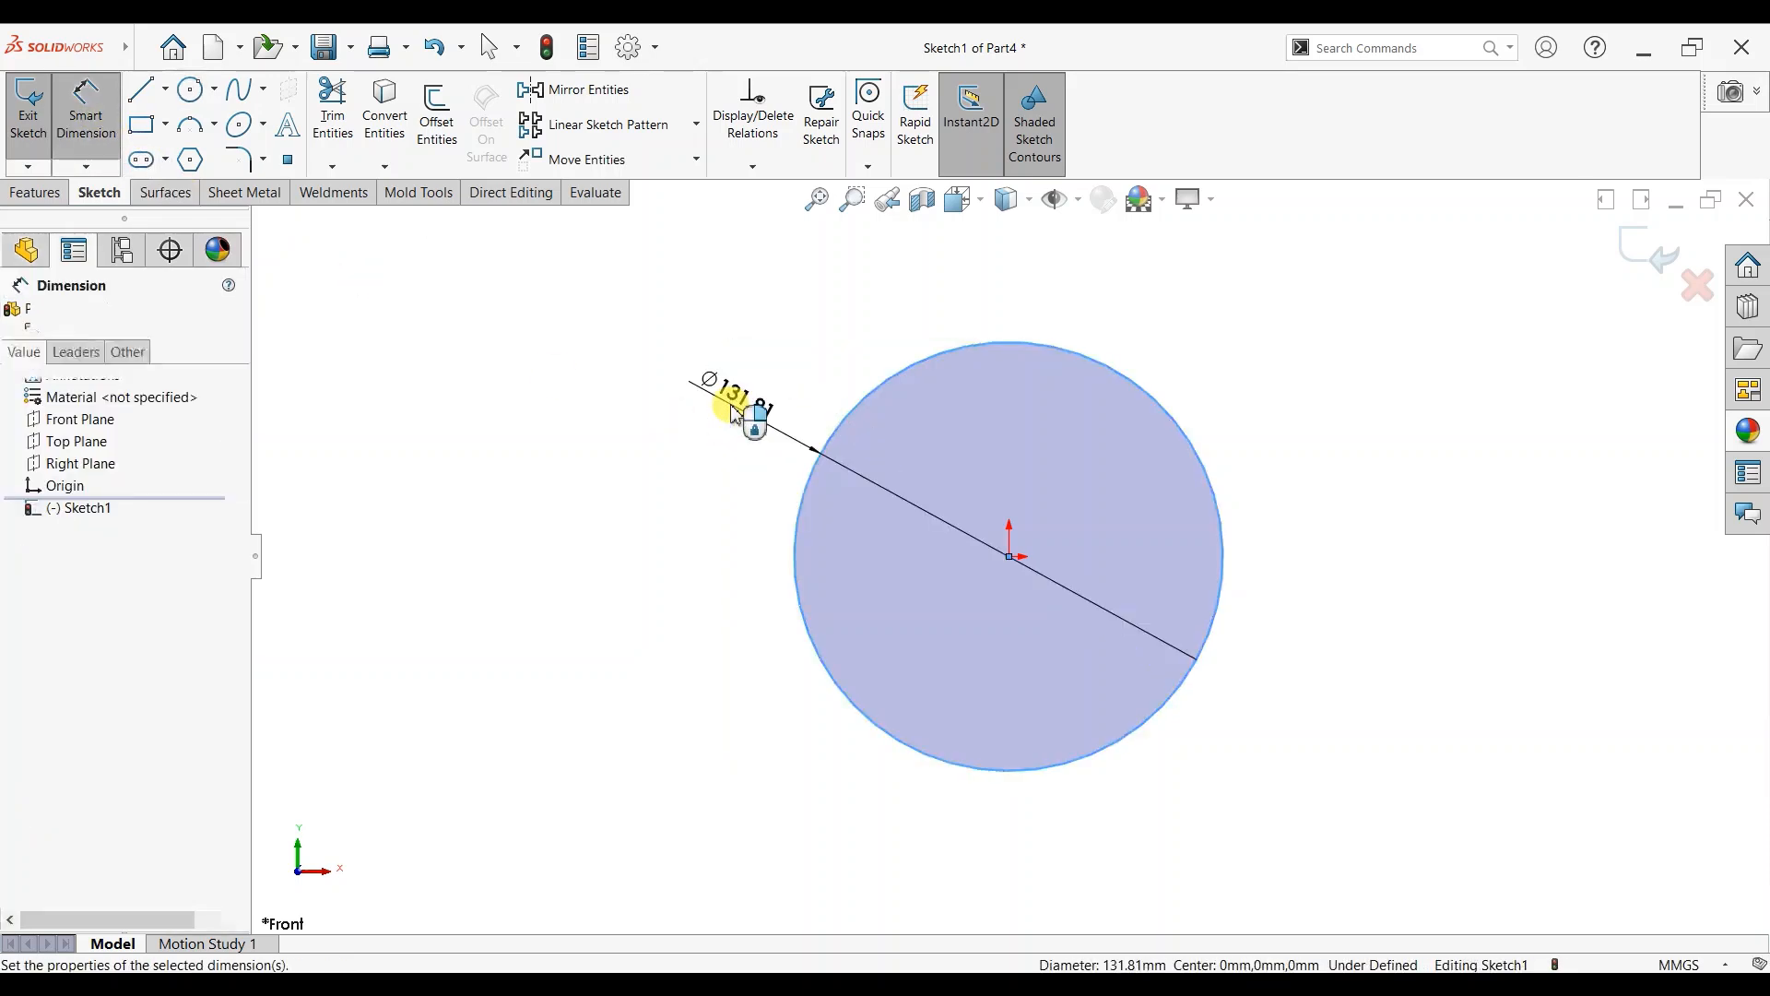
{"action": "type", "text": "25"}
{"action": "key", "text": "Return"}
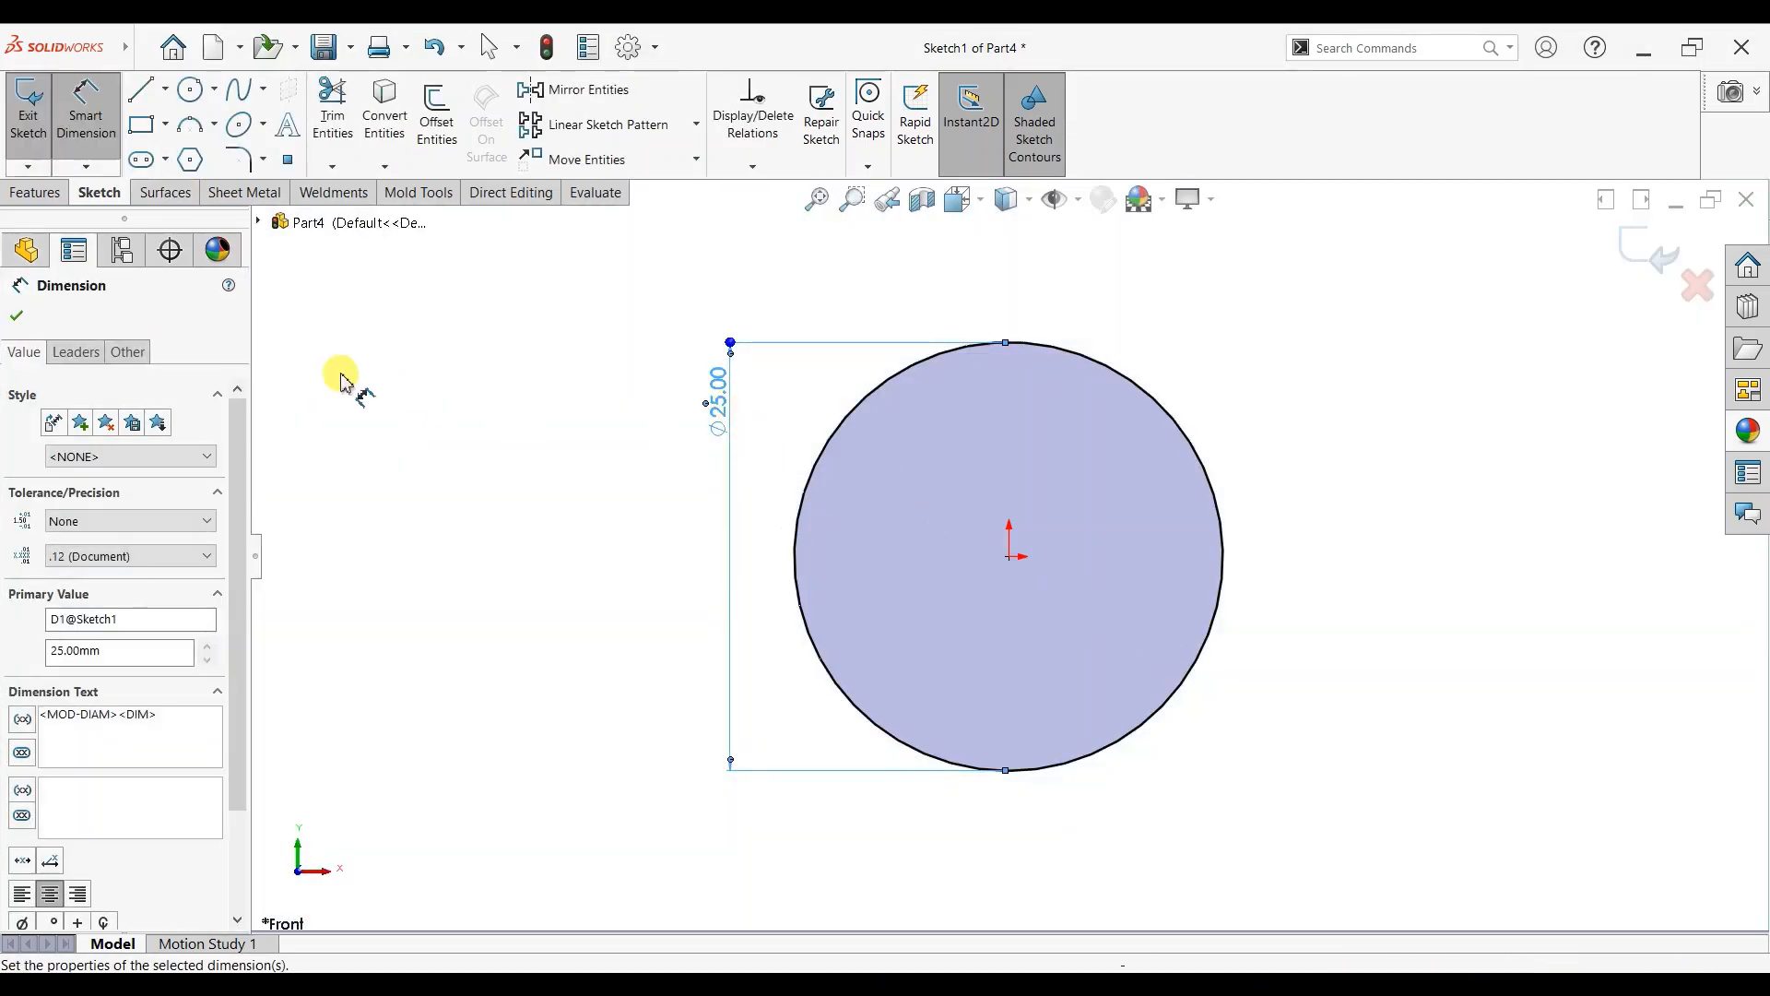
{"action": "left_click", "coordinate": [722, 421]}
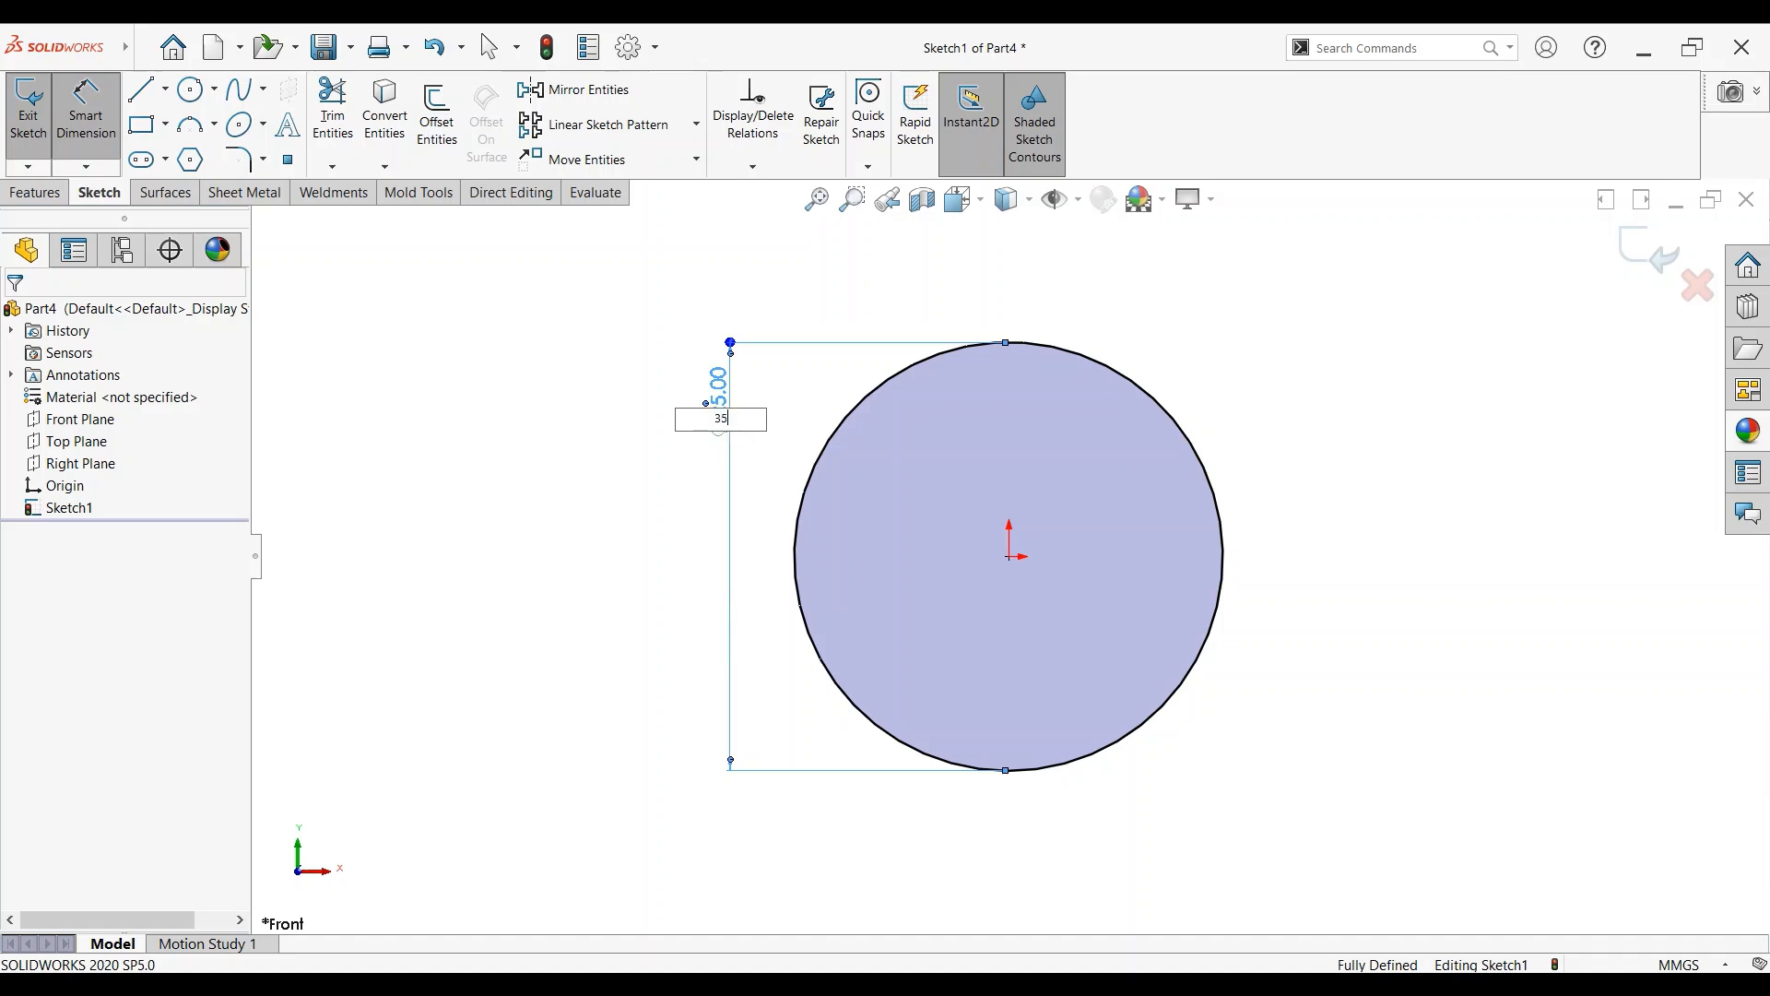
{"action": "type", "text": "35"}
{"action": "key", "text": "Return"}
Extrude the circle 5 mm symmetrically about the sketch plane using the Mid Plane end condition.
{"action": "left_click", "coordinate": [40, 190]}
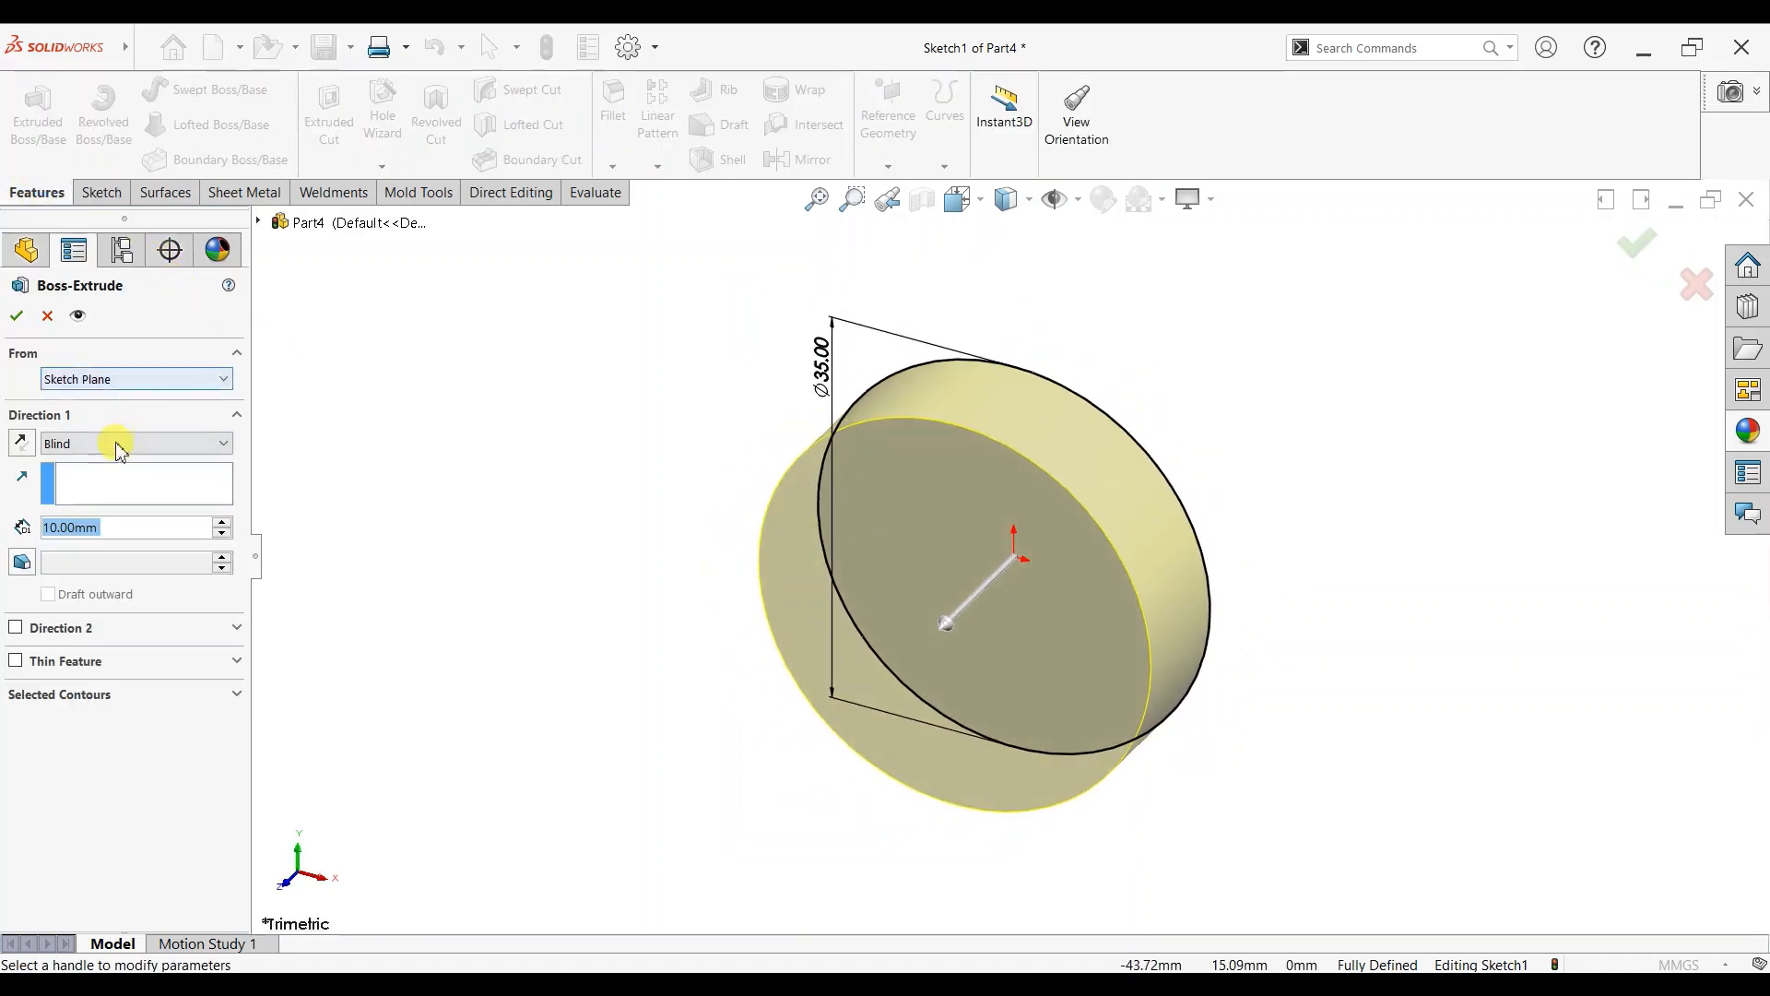
{"action": "left_click", "coordinate": [166, 444]}
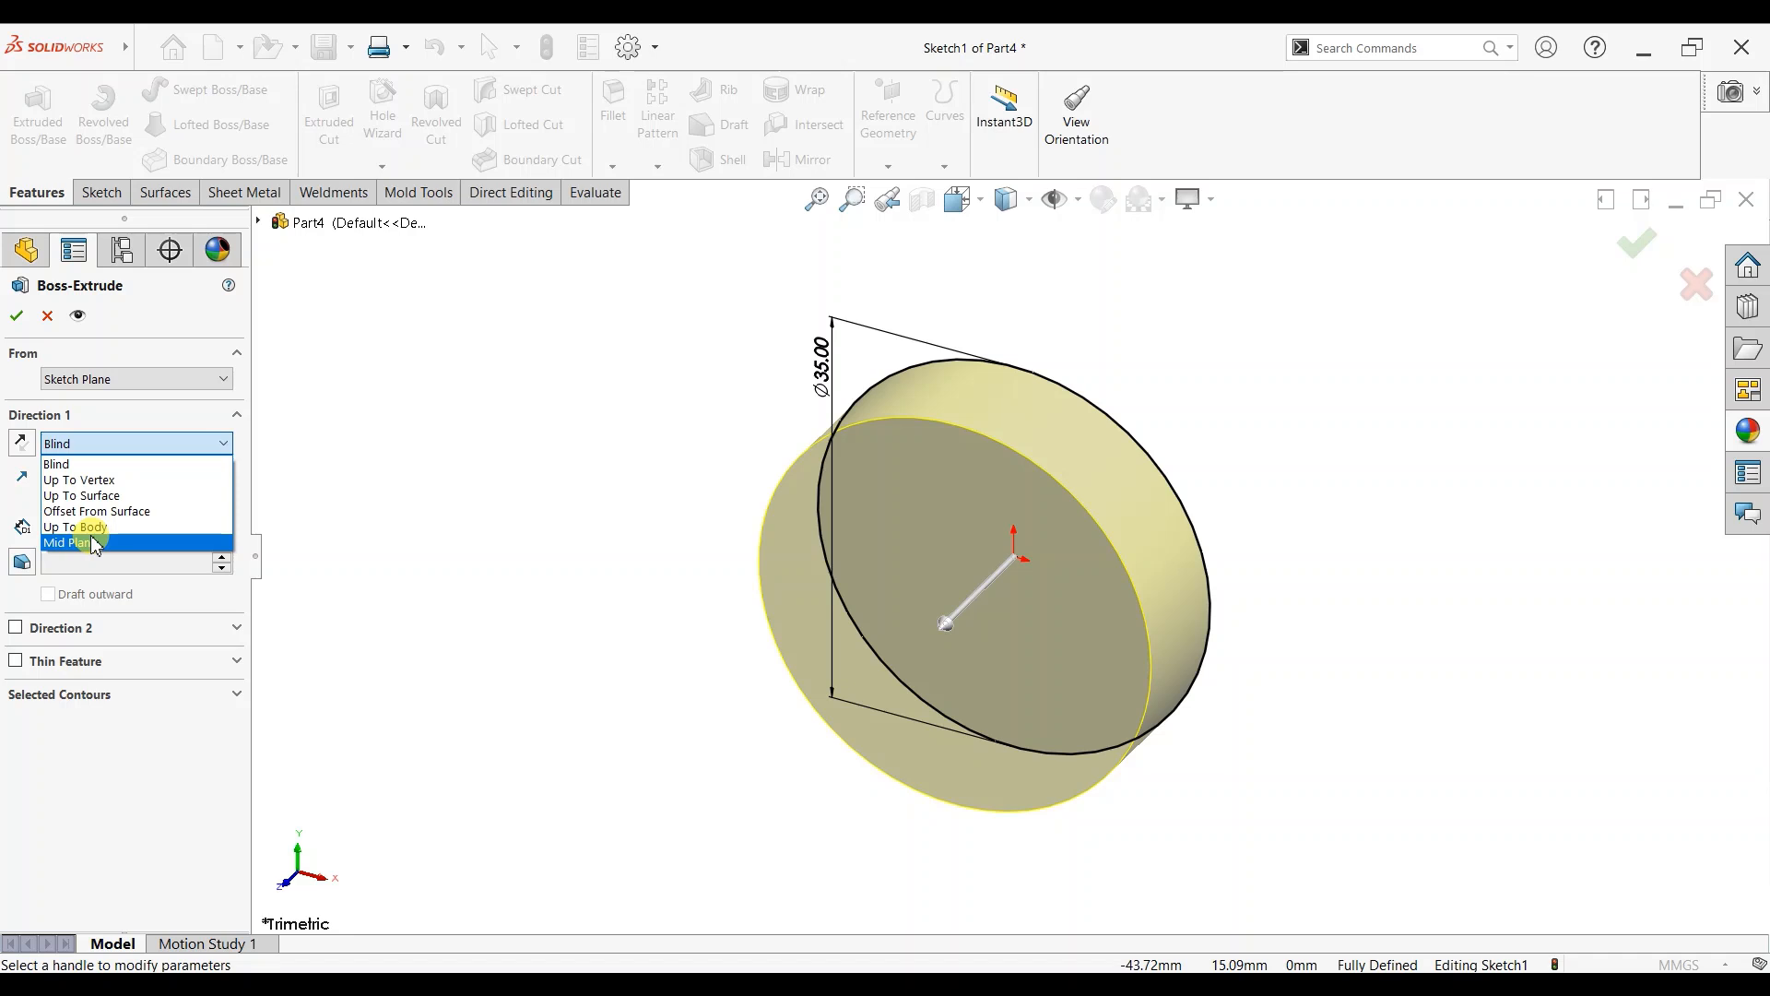
{"action": "left_click", "coordinate": [92, 543]}
{"action": "type", "text": "5"}
{"action": "key", "text": "Return"}
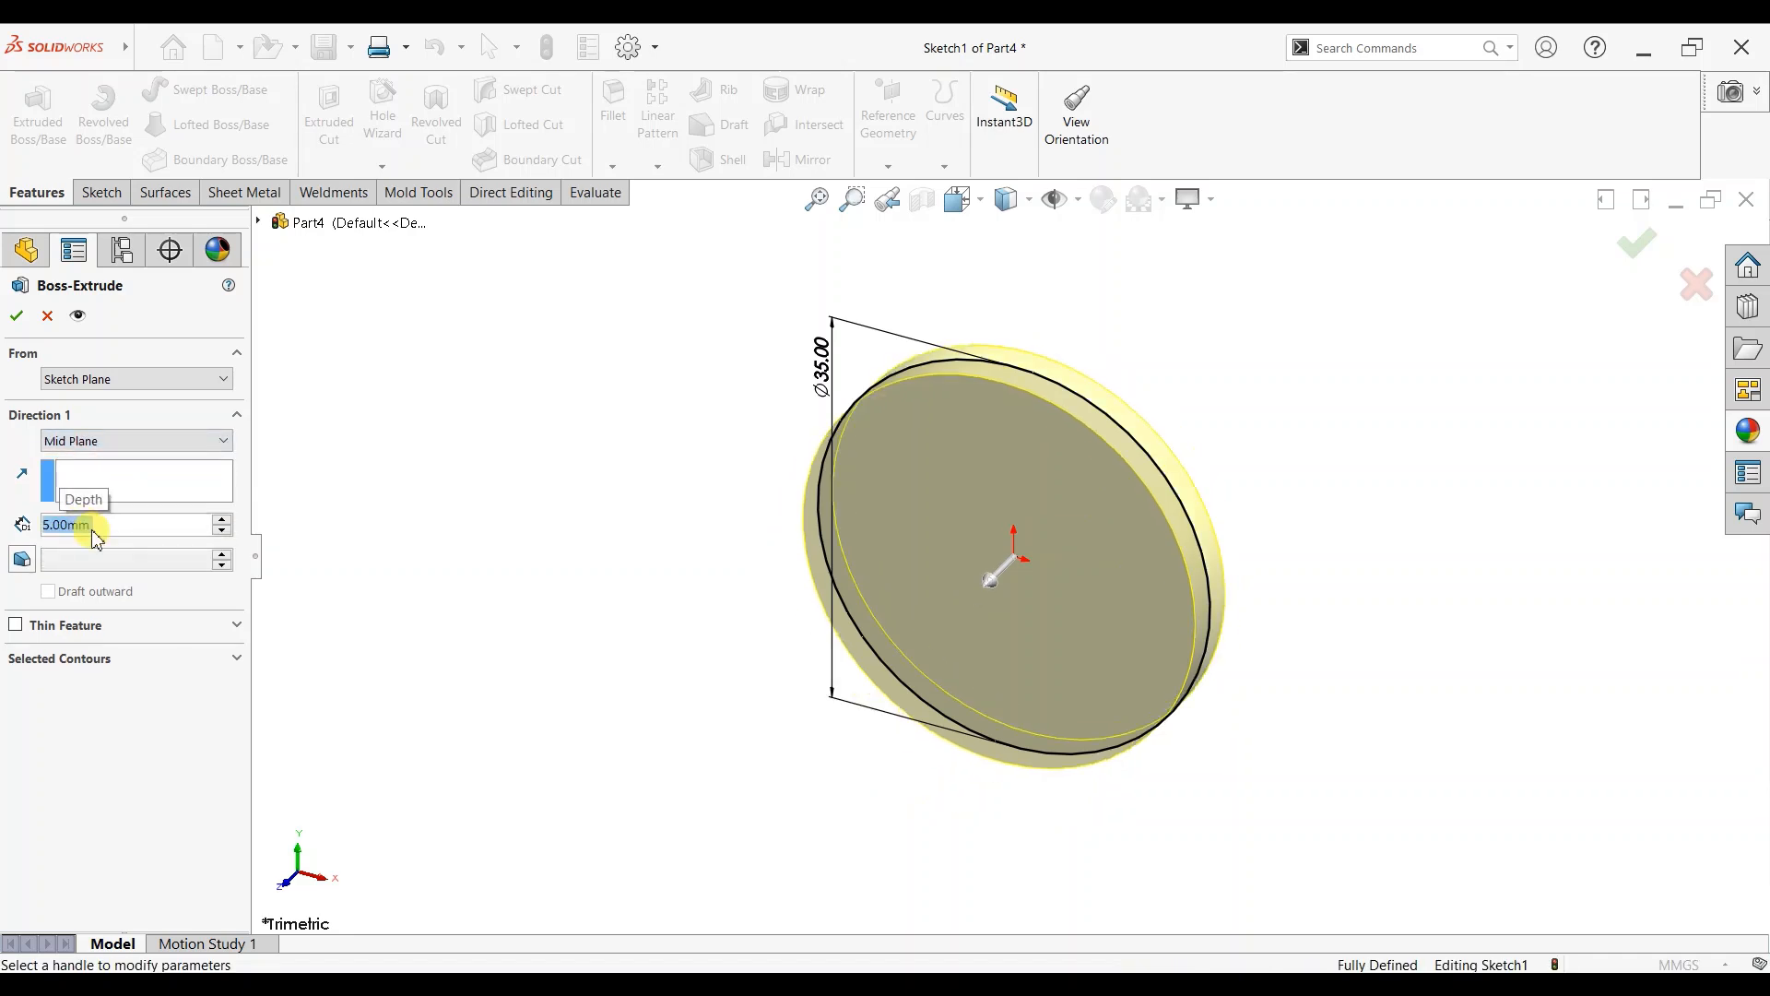
{"action": "left_click", "coordinate": [16, 316]}
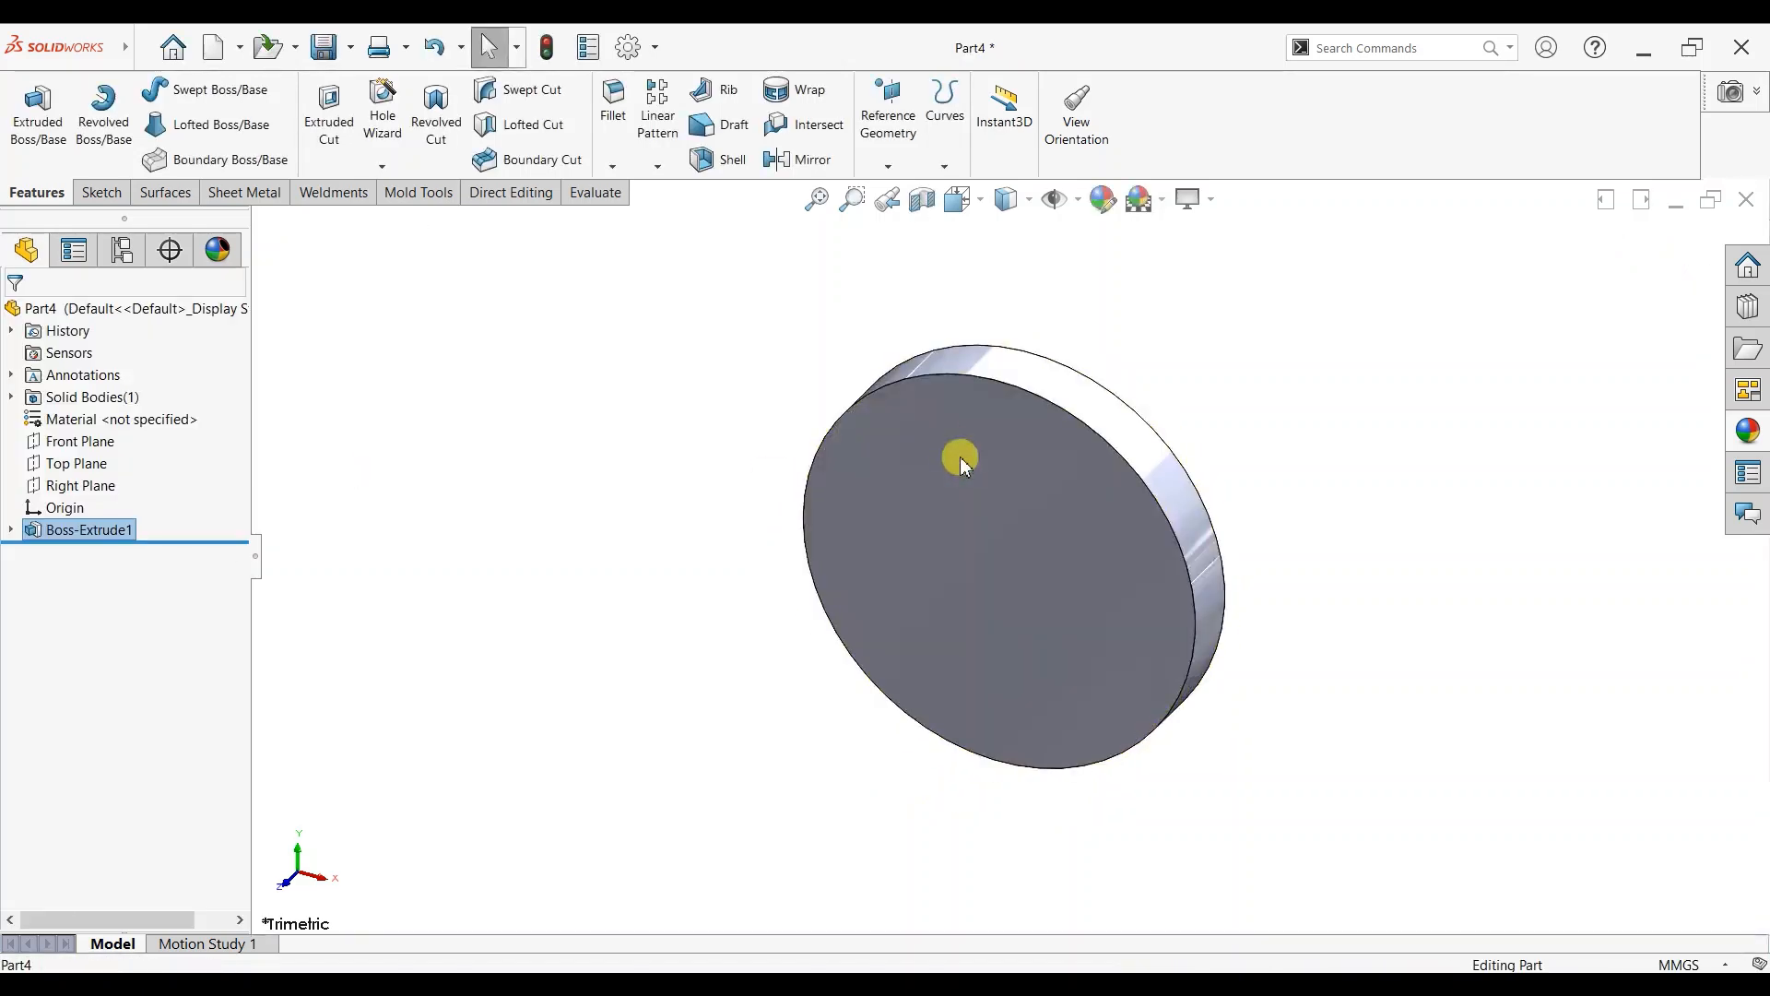
On the disc's front face, sketch two concentric circles centred on the origin, about 20 mm and 9 mm in diameter.
{"action": "left_click", "coordinate": [960, 456]}
{"action": "left_click", "coordinate": [1039, 410]}
{"action": "key", "text": "ctrl+8"}
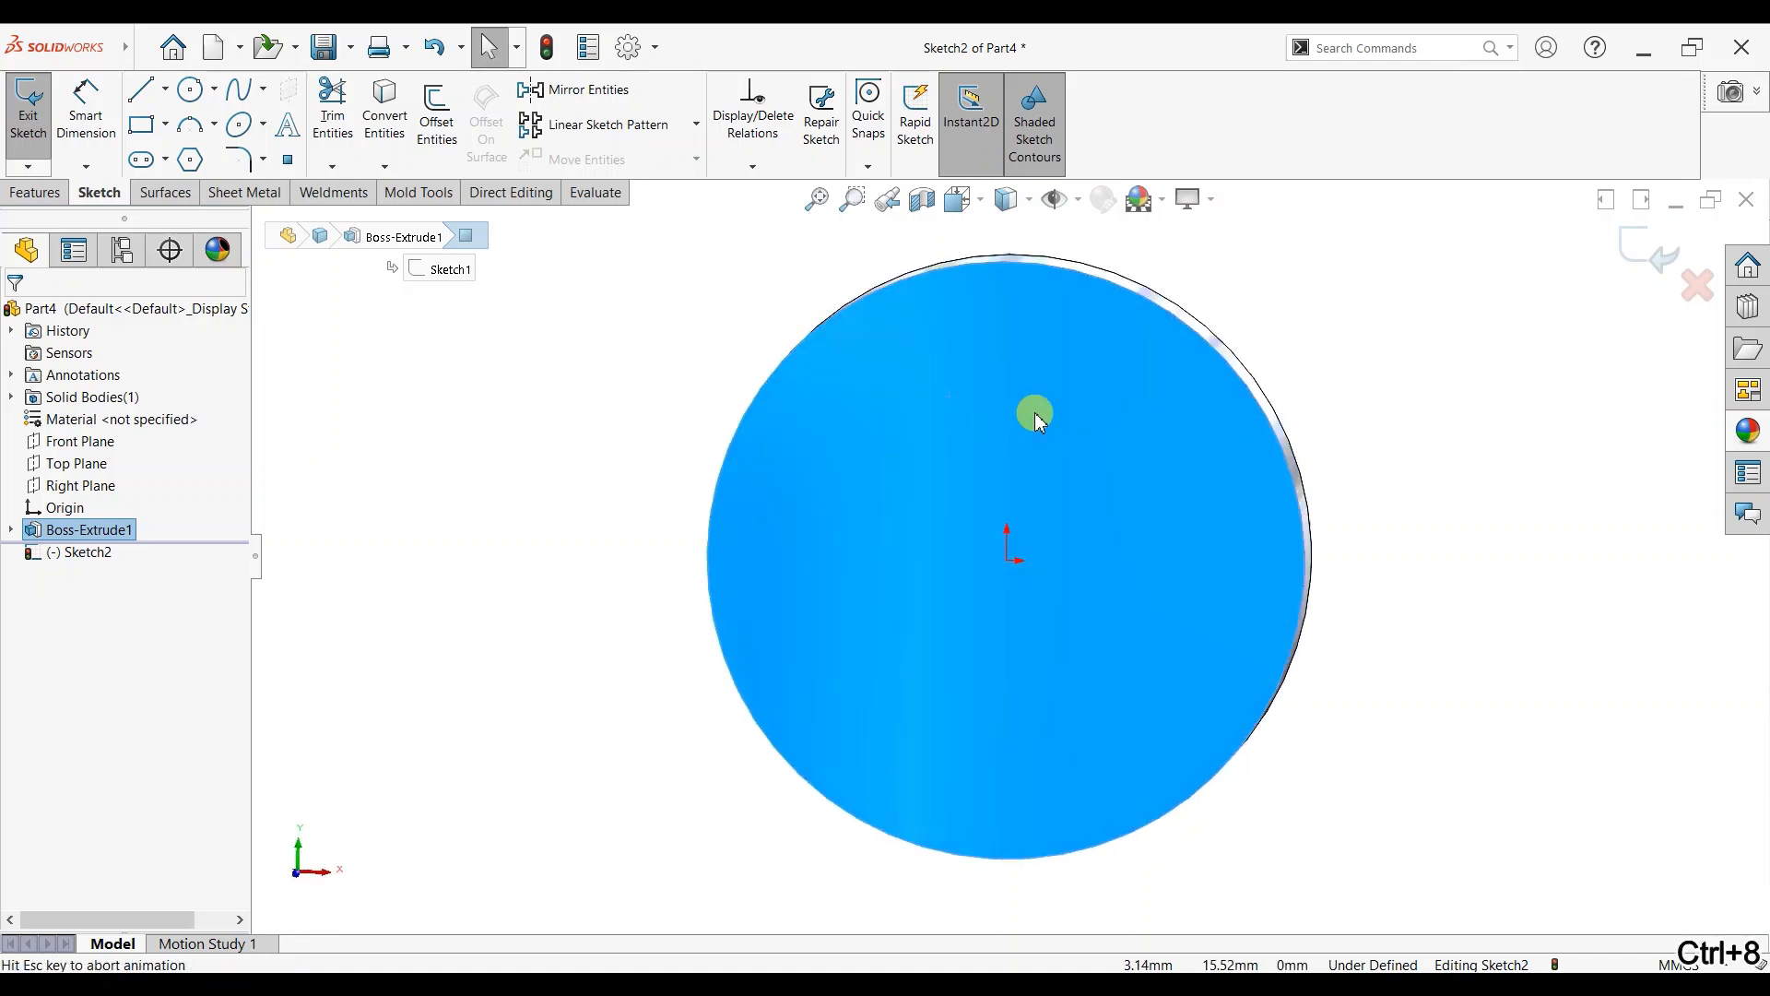
{"action": "left_click", "coordinate": [190, 90]}
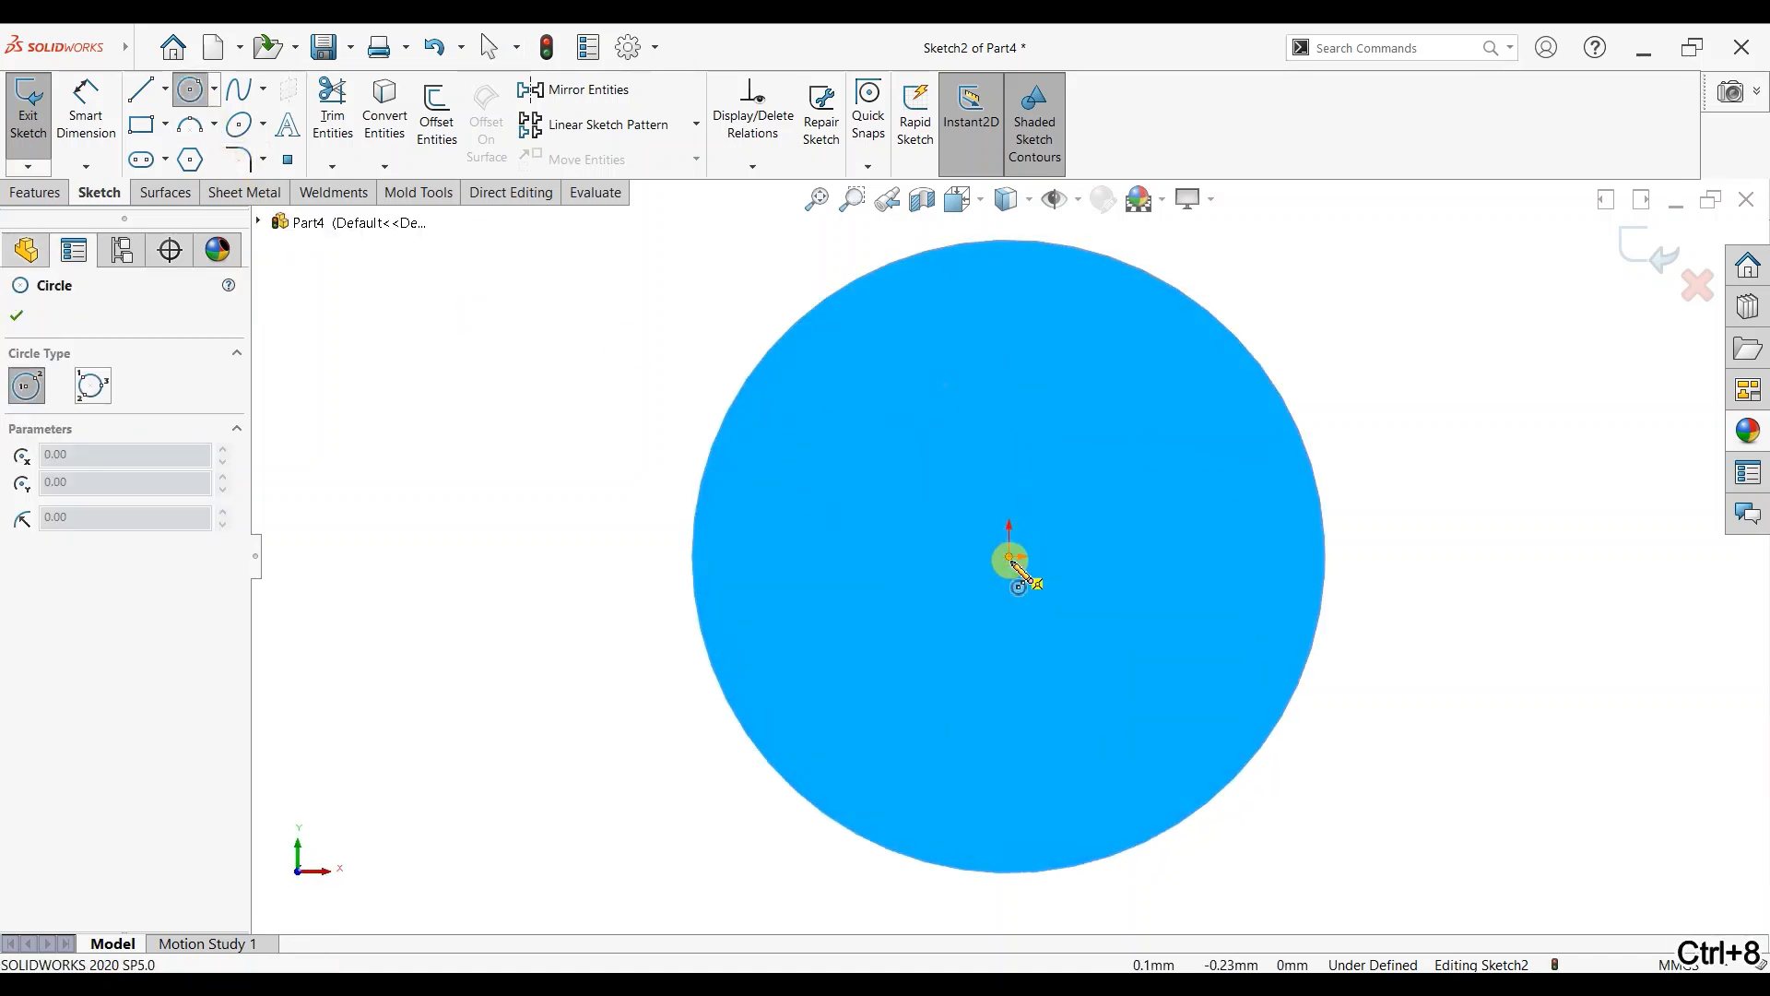
{"action": "left_click_drag", "start_coordinate": [1011, 559], "coordinate": [938, 730]}
{"action": "mouse_move", "coordinate": [1011, 557]}
{"action": "left_mouse_down"}
{"action": "mouse_move", "coordinate": [981, 633]}
{"action": "mouse_move", "coordinate": [1070, 616]}
{"action": "left_mouse_up"}
Dimension the outer circle's diameter as 20 mm and the inner circle's diameter as 10 mm.
{"action": "left_click", "coordinate": [86, 111]}
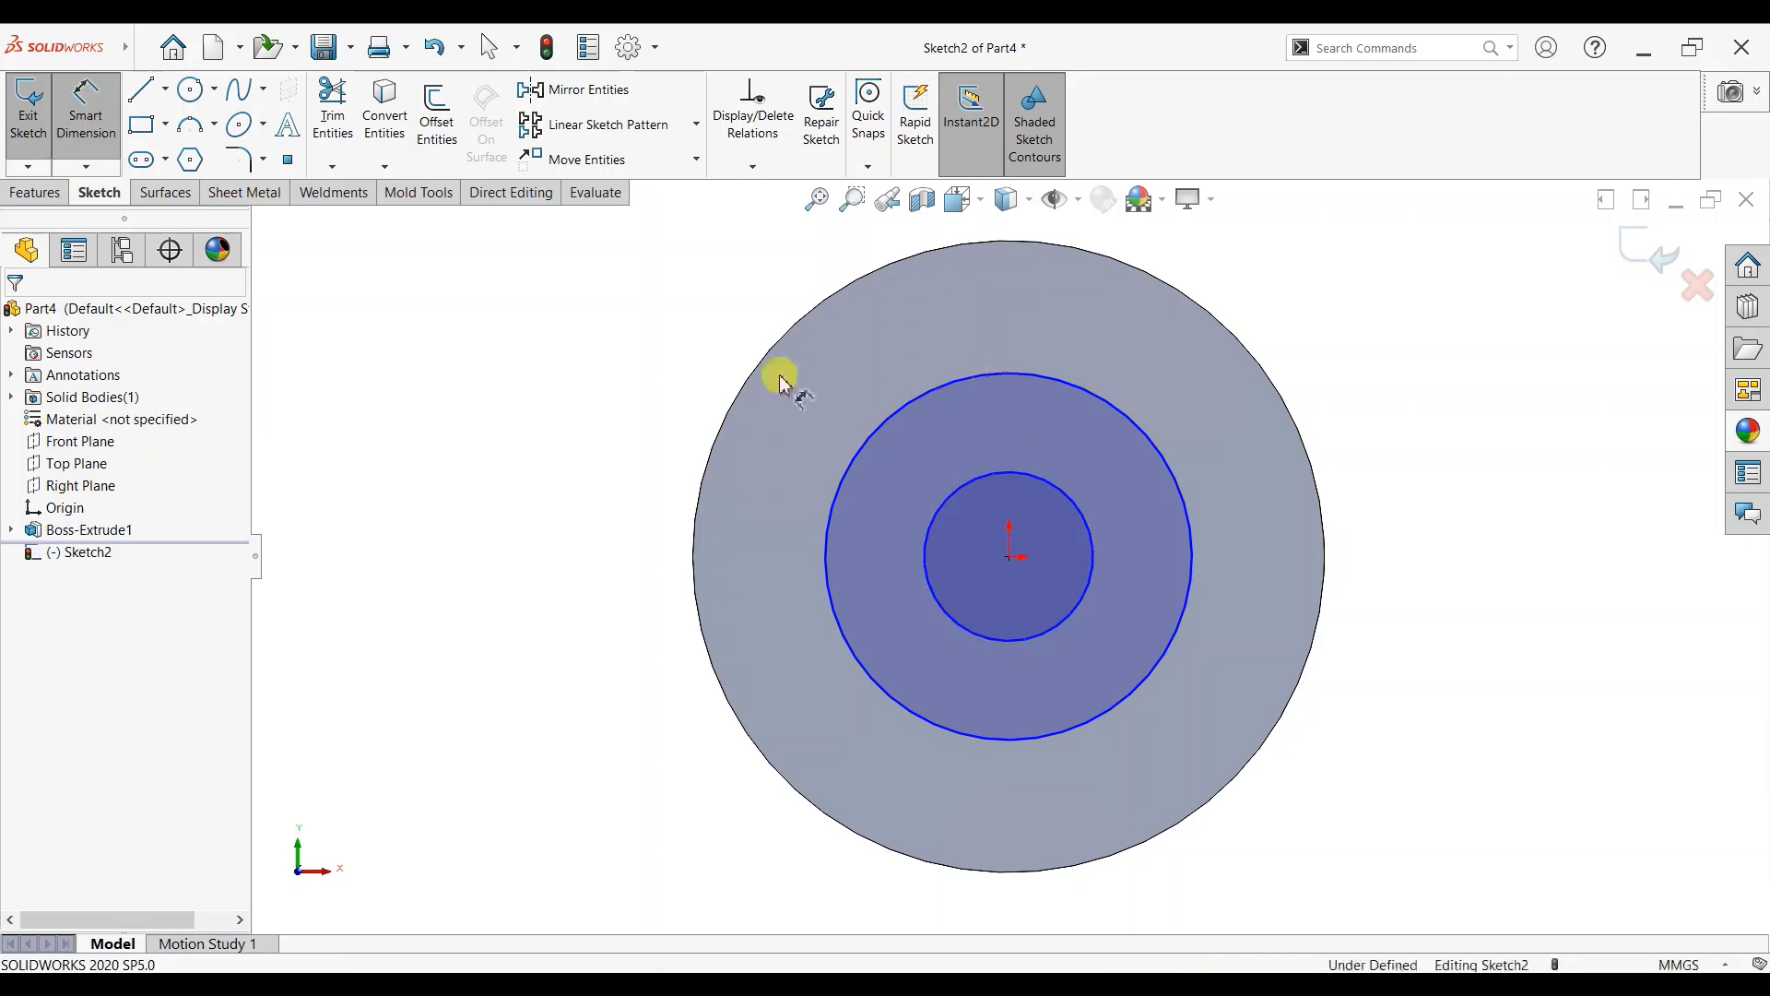
{"action": "left_click", "coordinate": [981, 375]}
{"action": "left_click", "coordinate": [628, 386]}
{"action": "type", "text": "2"}
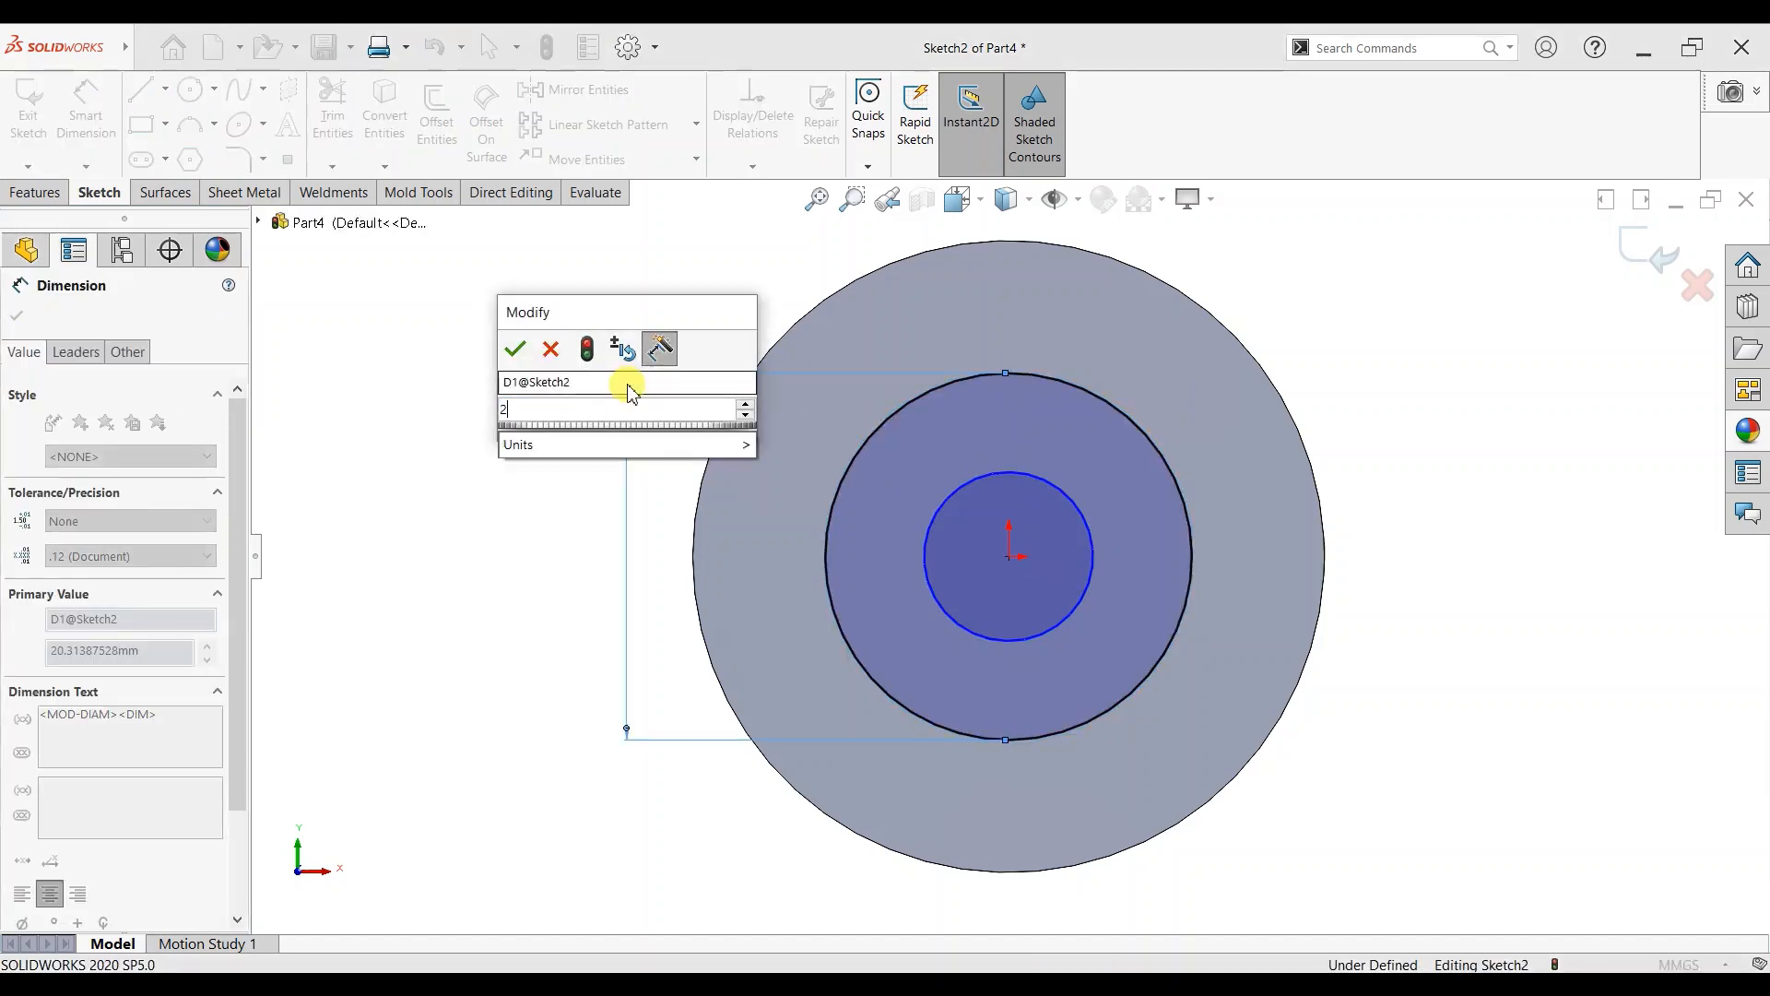
{"action": "type", "text": "0"}
{"action": "key", "text": "Return"}
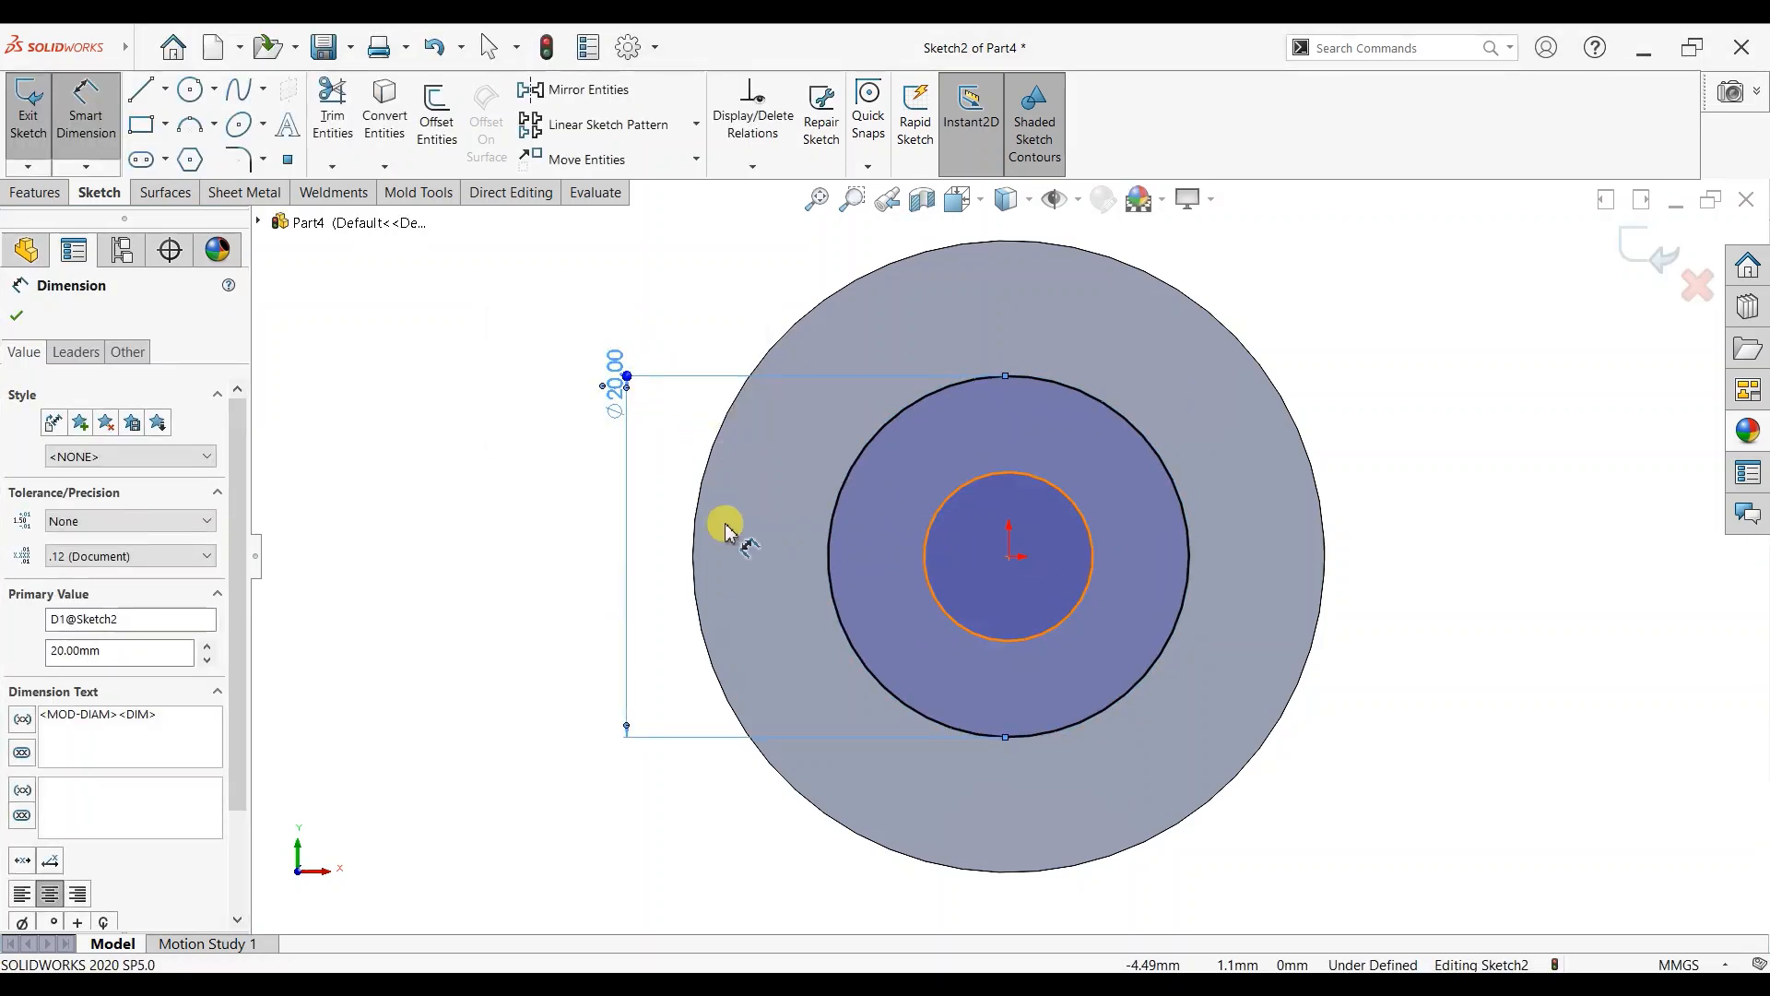
{"action": "left_click", "coordinate": [670, 524]}
{"action": "type", "text": "10"}
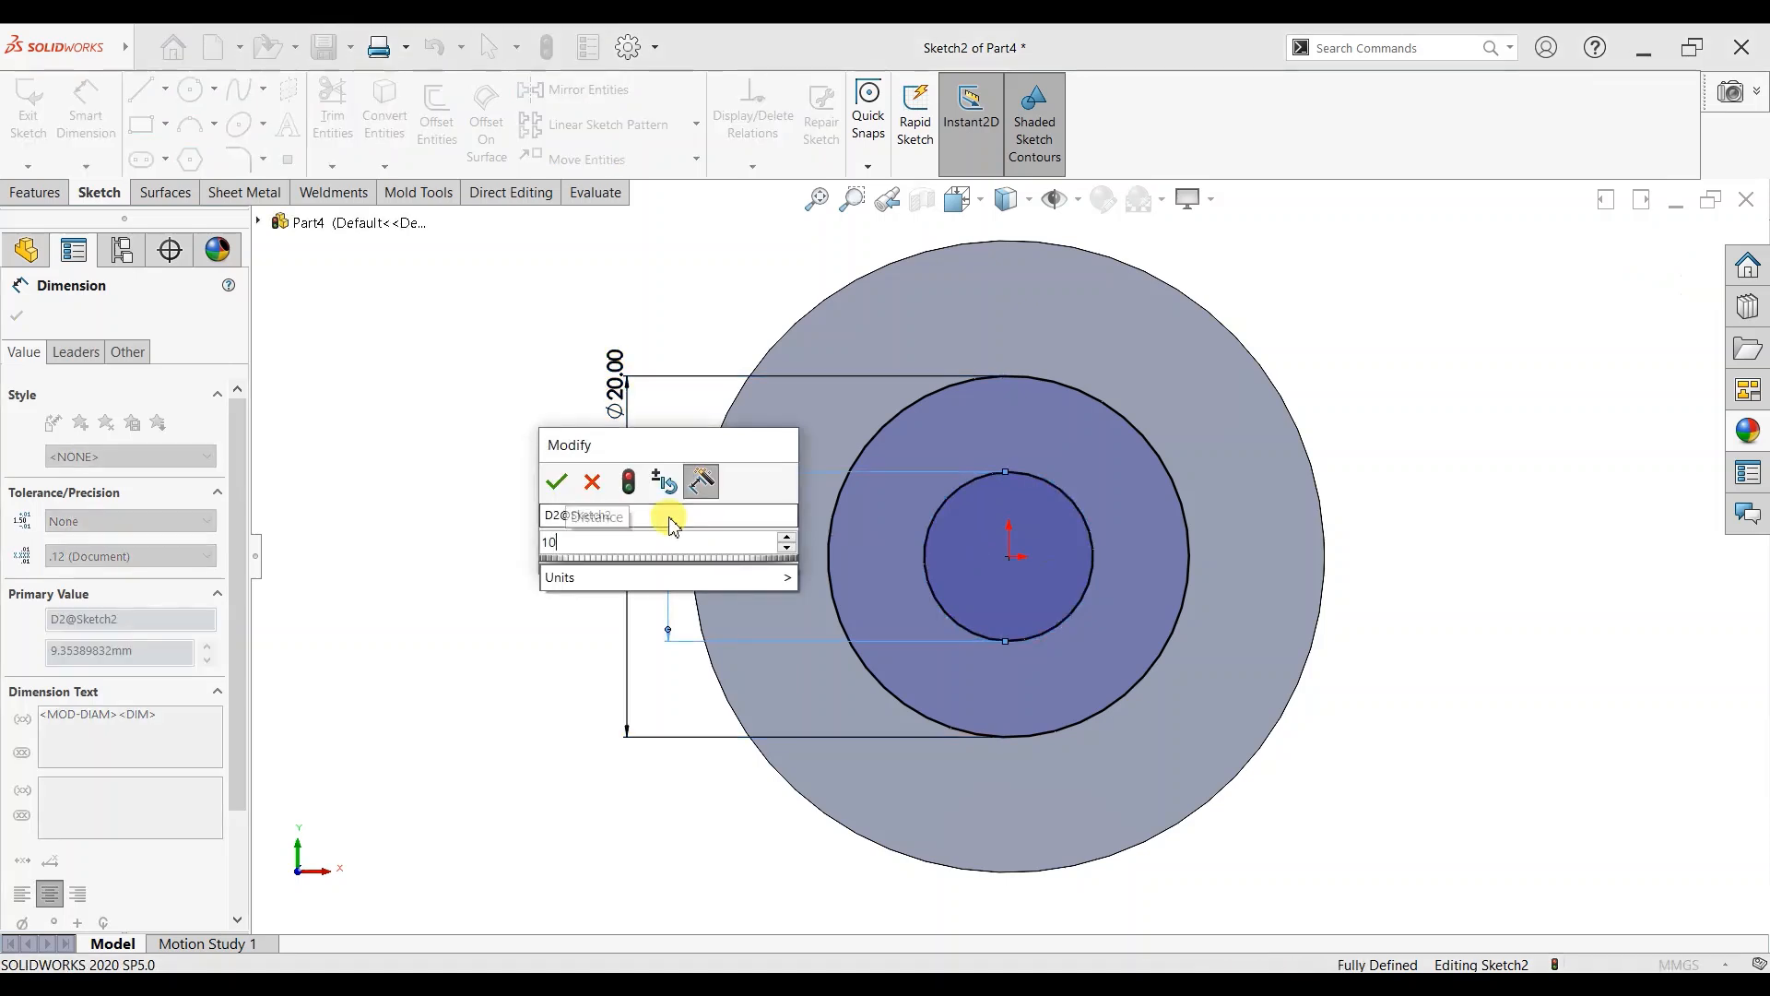
{"action": "key", "text": "Return"}
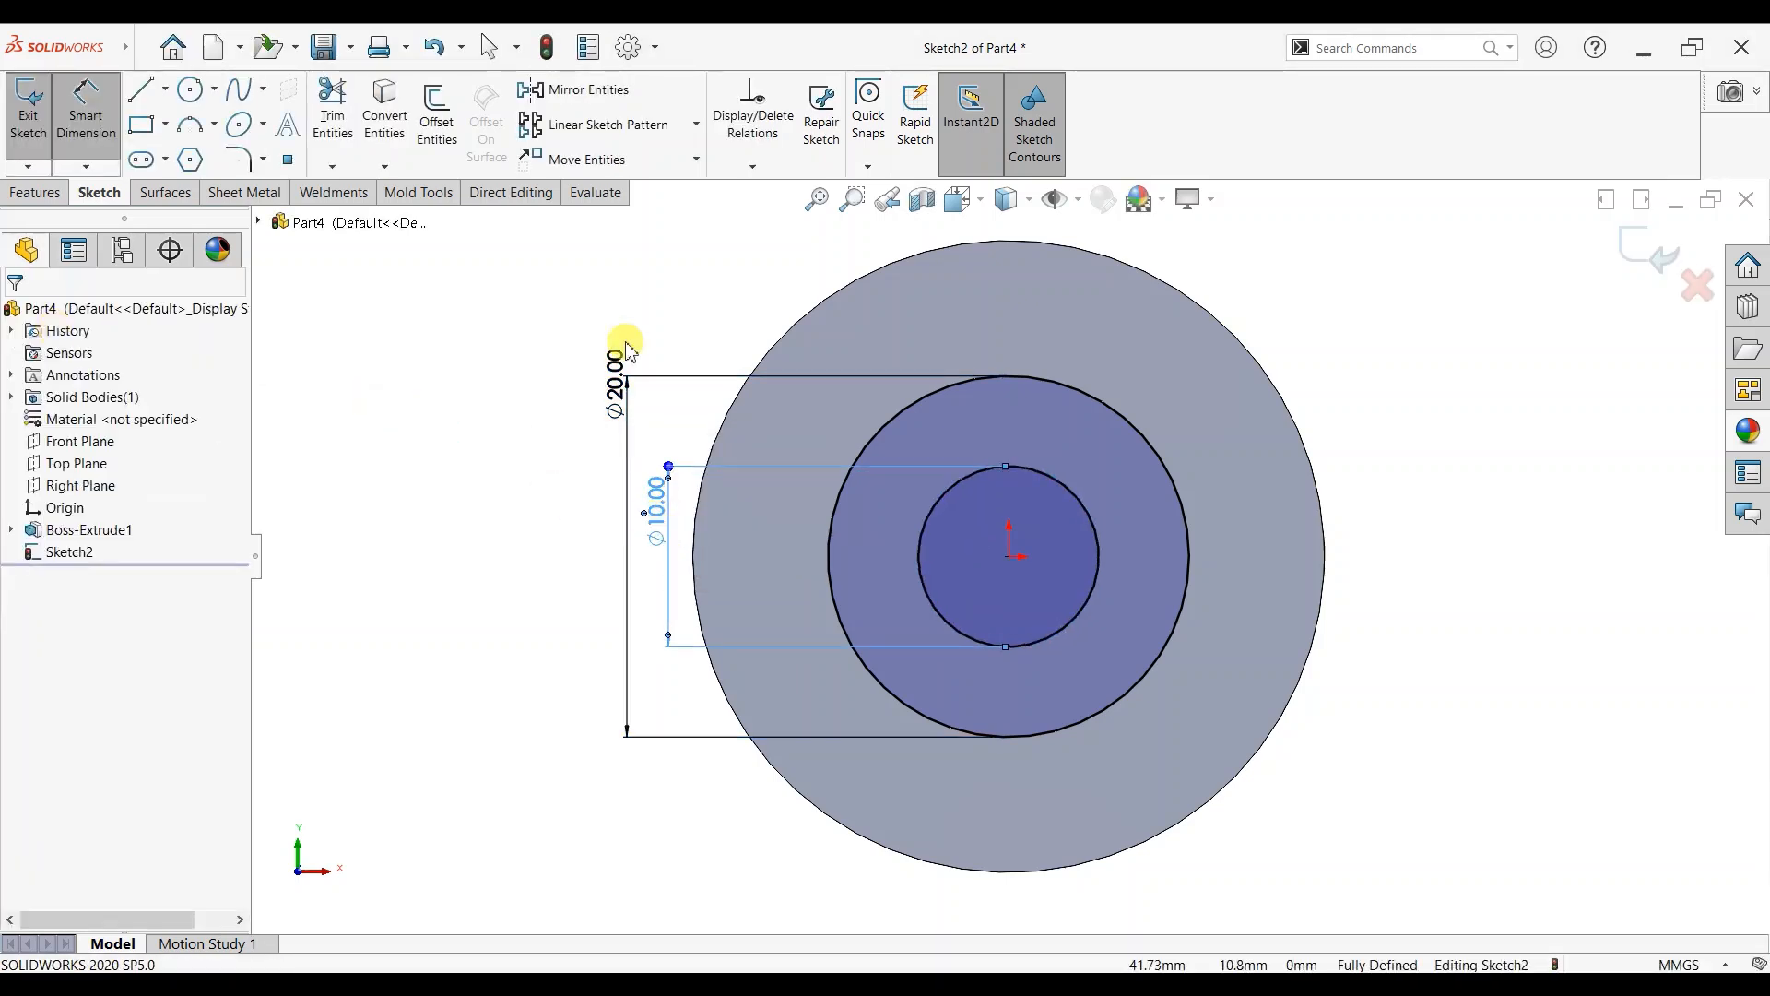
{"action": "key", "text": "Escape"}
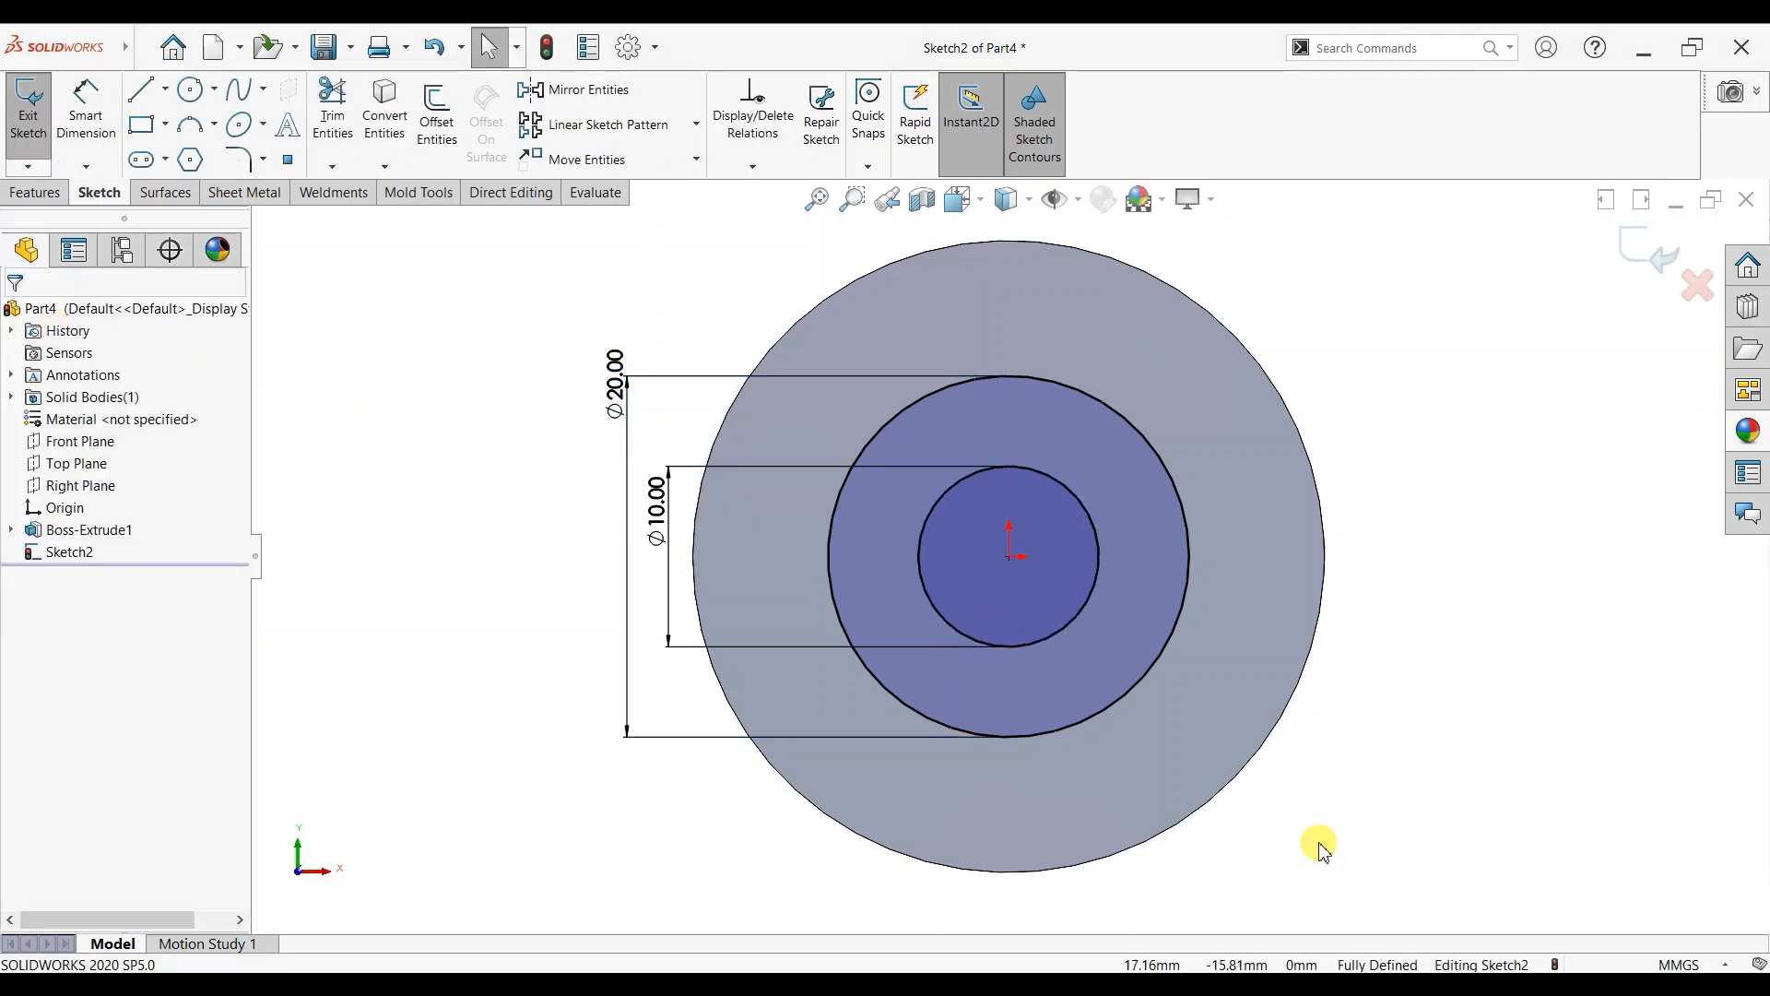
Extrude the ring between the two circles 10 mm outward from the disc, merged with the body.
{"action": "left_click", "coordinate": [34, 192]}
{"action": "left_click", "coordinate": [33, 120]}
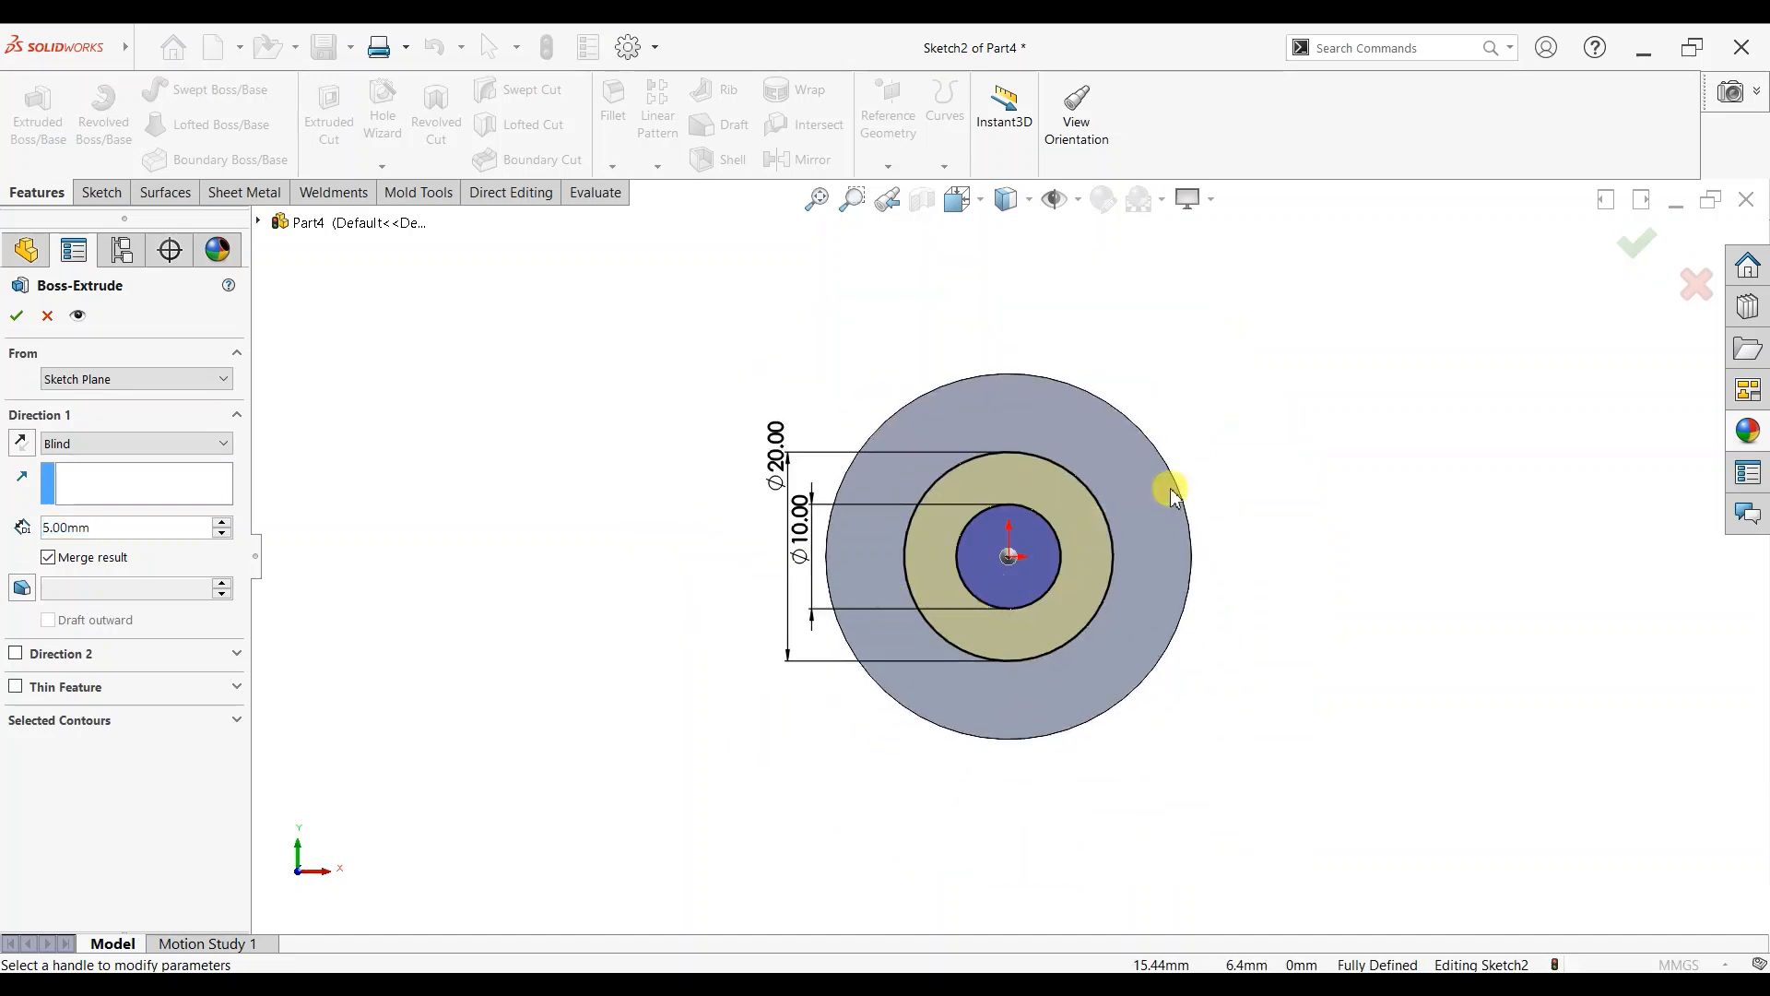
{"action": "double_click", "coordinate": [160, 528]}
{"action": "type", "text": "10"}
{"action": "key", "text": "Return"}
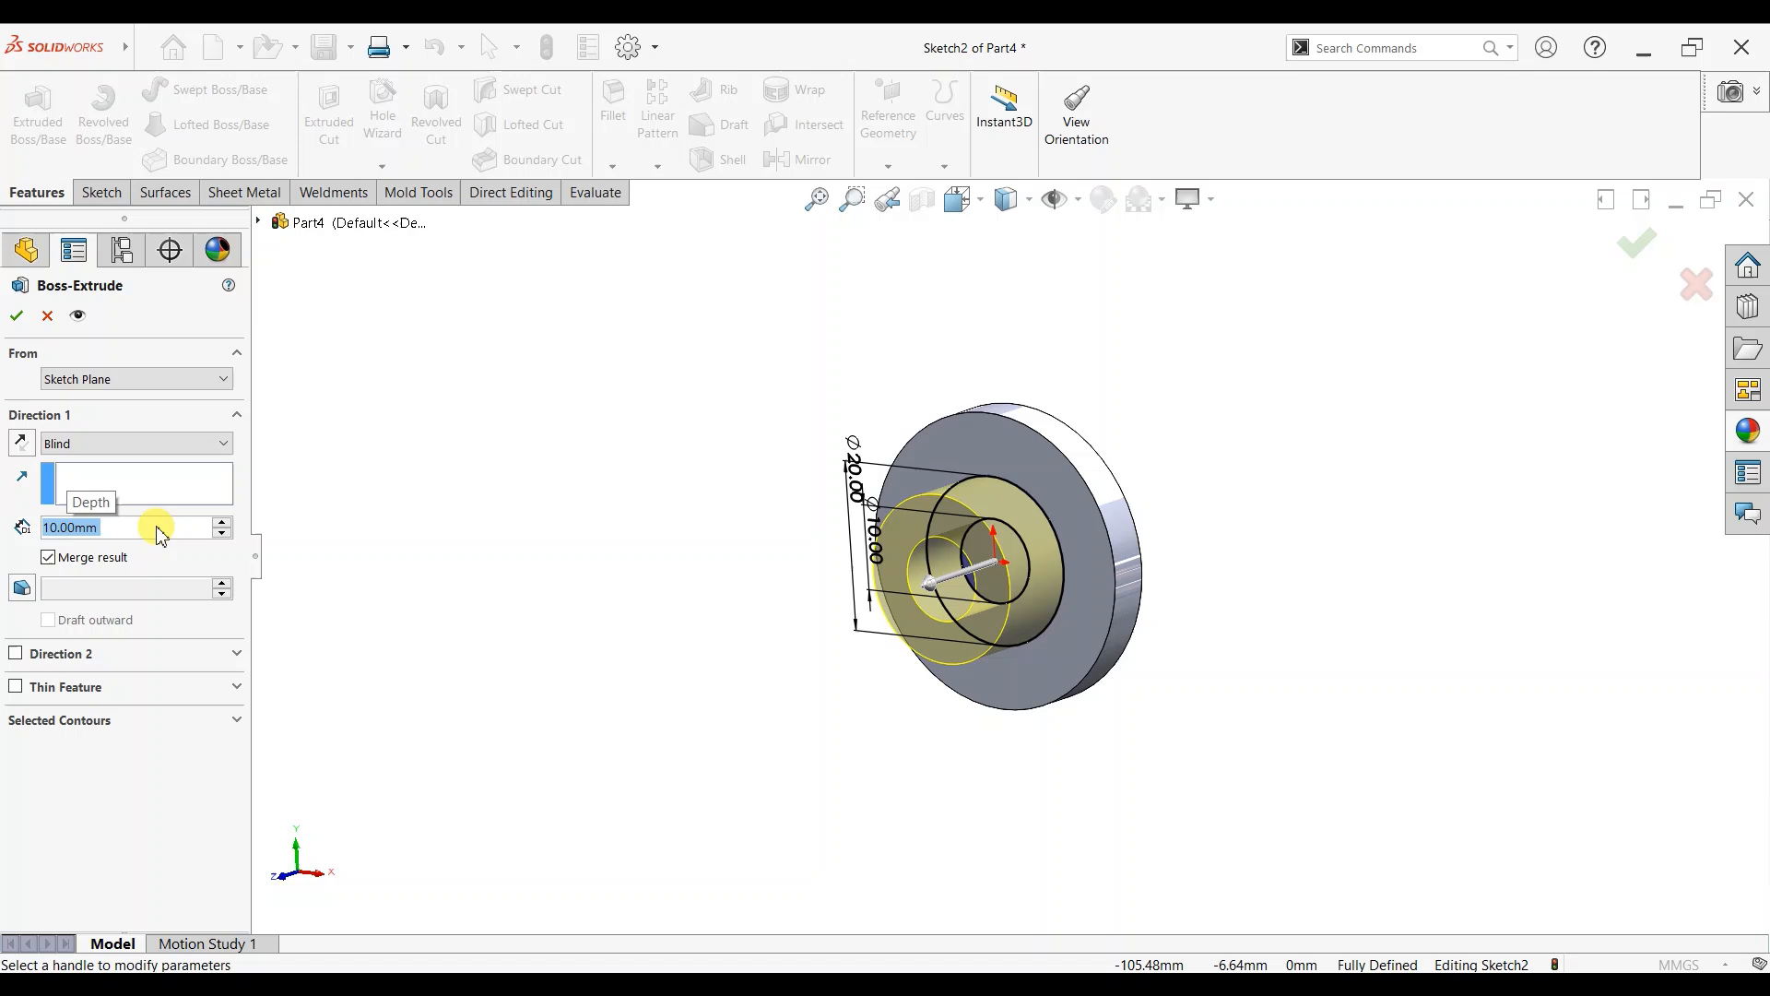
{"action": "left_click", "coordinate": [18, 316]}
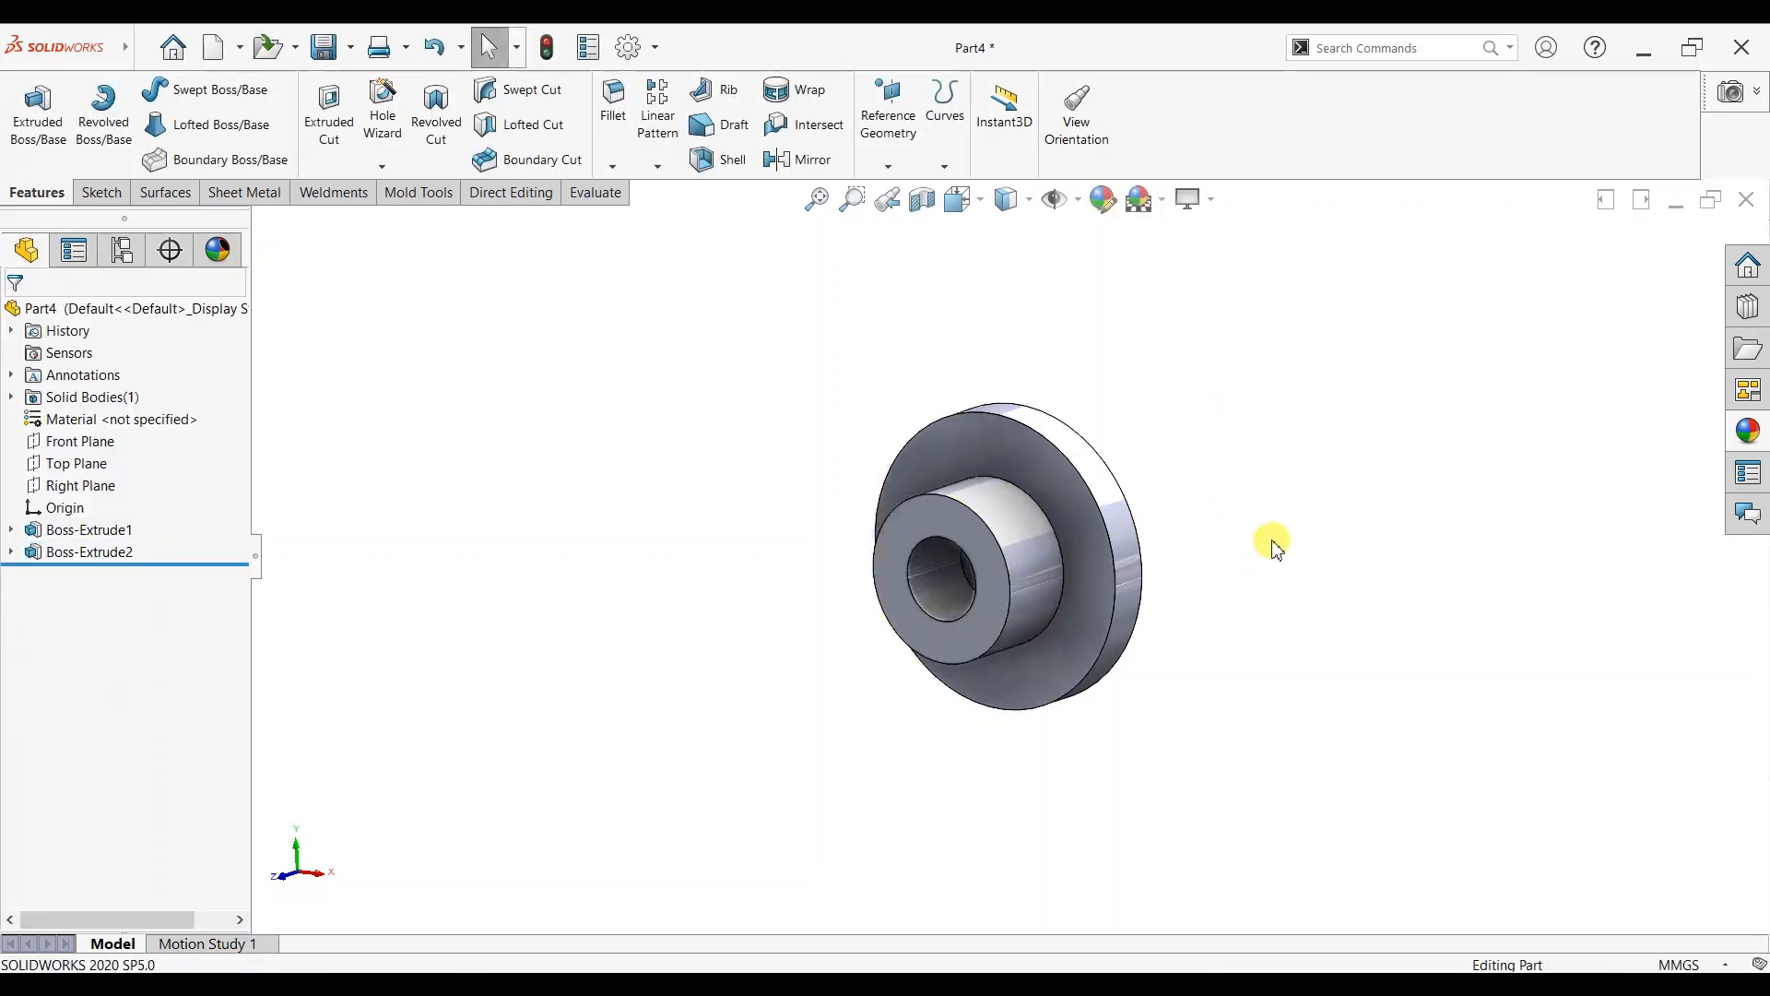
On the disc's back face, sketch a centre rectangle from the origin, about 40 mm wide and 11 mm high, extending past the disc's edges.
{"action": "mouse_move", "coordinate": [1272, 544]}
{"action": "middle_mouse_down"}
{"action": "mouse_move", "coordinate": [1107, 554]}
{"action": "mouse_move", "coordinate": [1075, 534]}
{"action": "middle_mouse_up"}
{"action": "left_click", "coordinate": [1075, 534]}
{"action": "left_click", "coordinate": [1168, 487]}
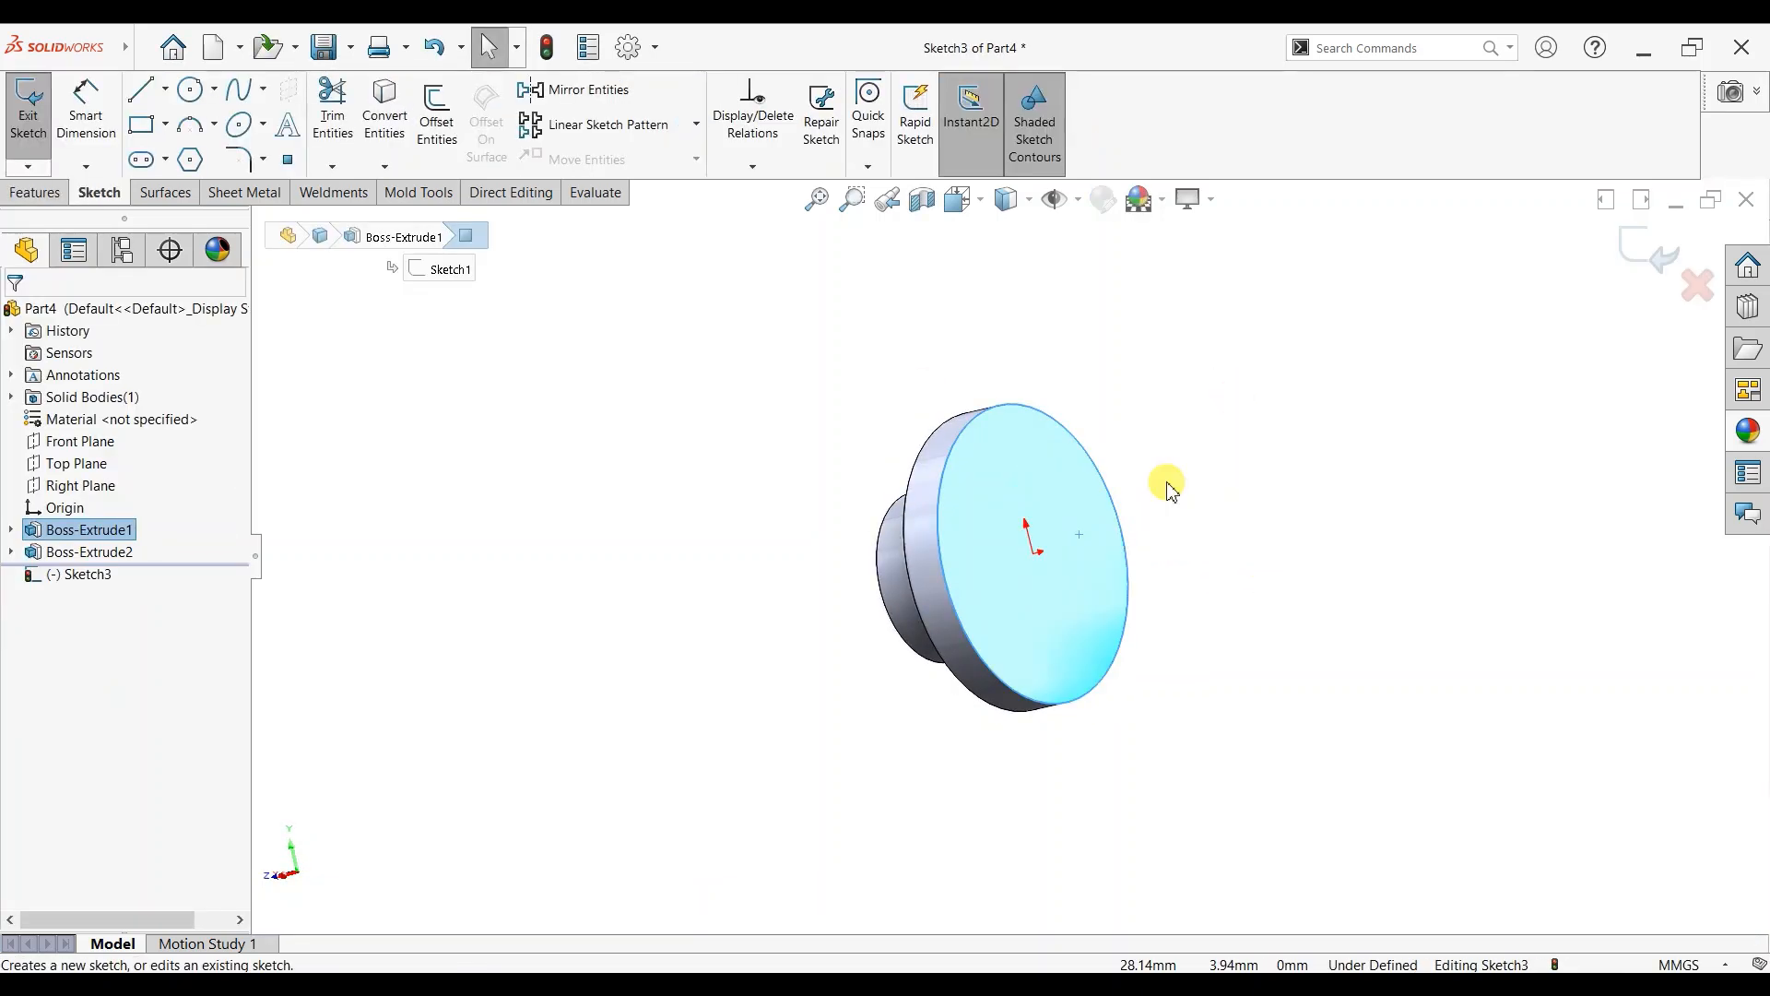
{"action": "key", "text": "ctrl+8"}
{"action": "left_click", "coordinate": [164, 124]}
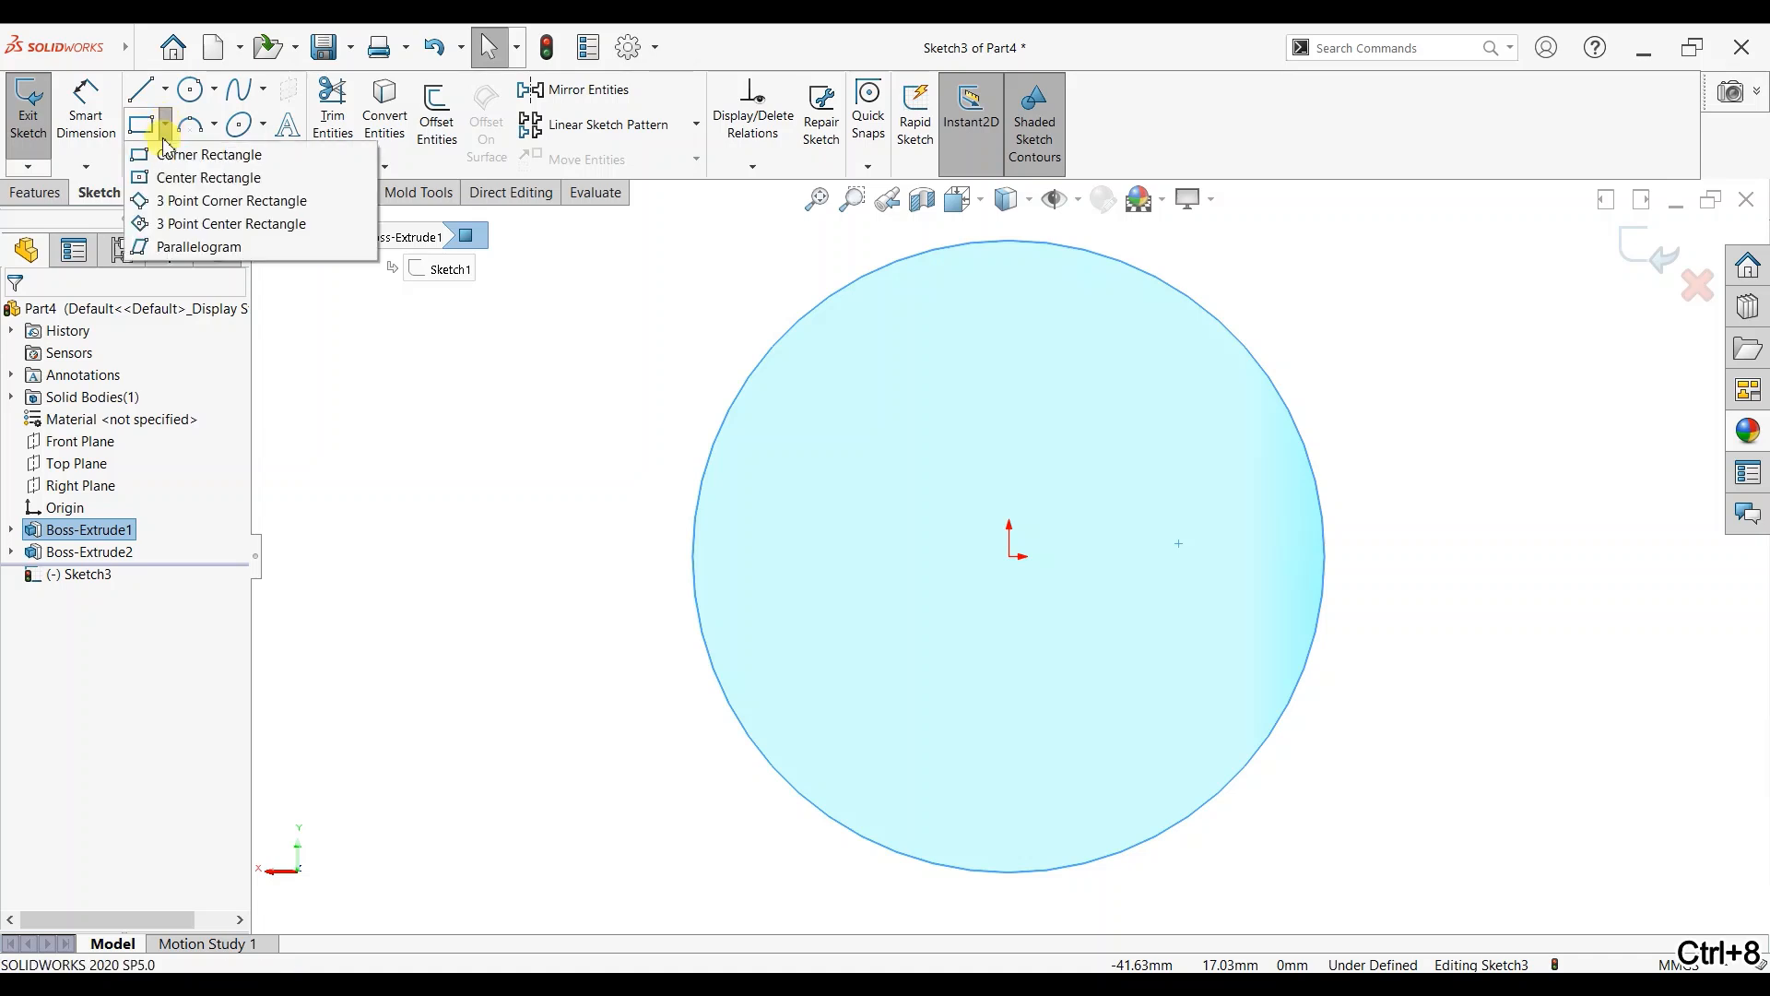
{"action": "left_click", "coordinate": [203, 176]}
{"action": "left_click", "coordinate": [1010, 556]}
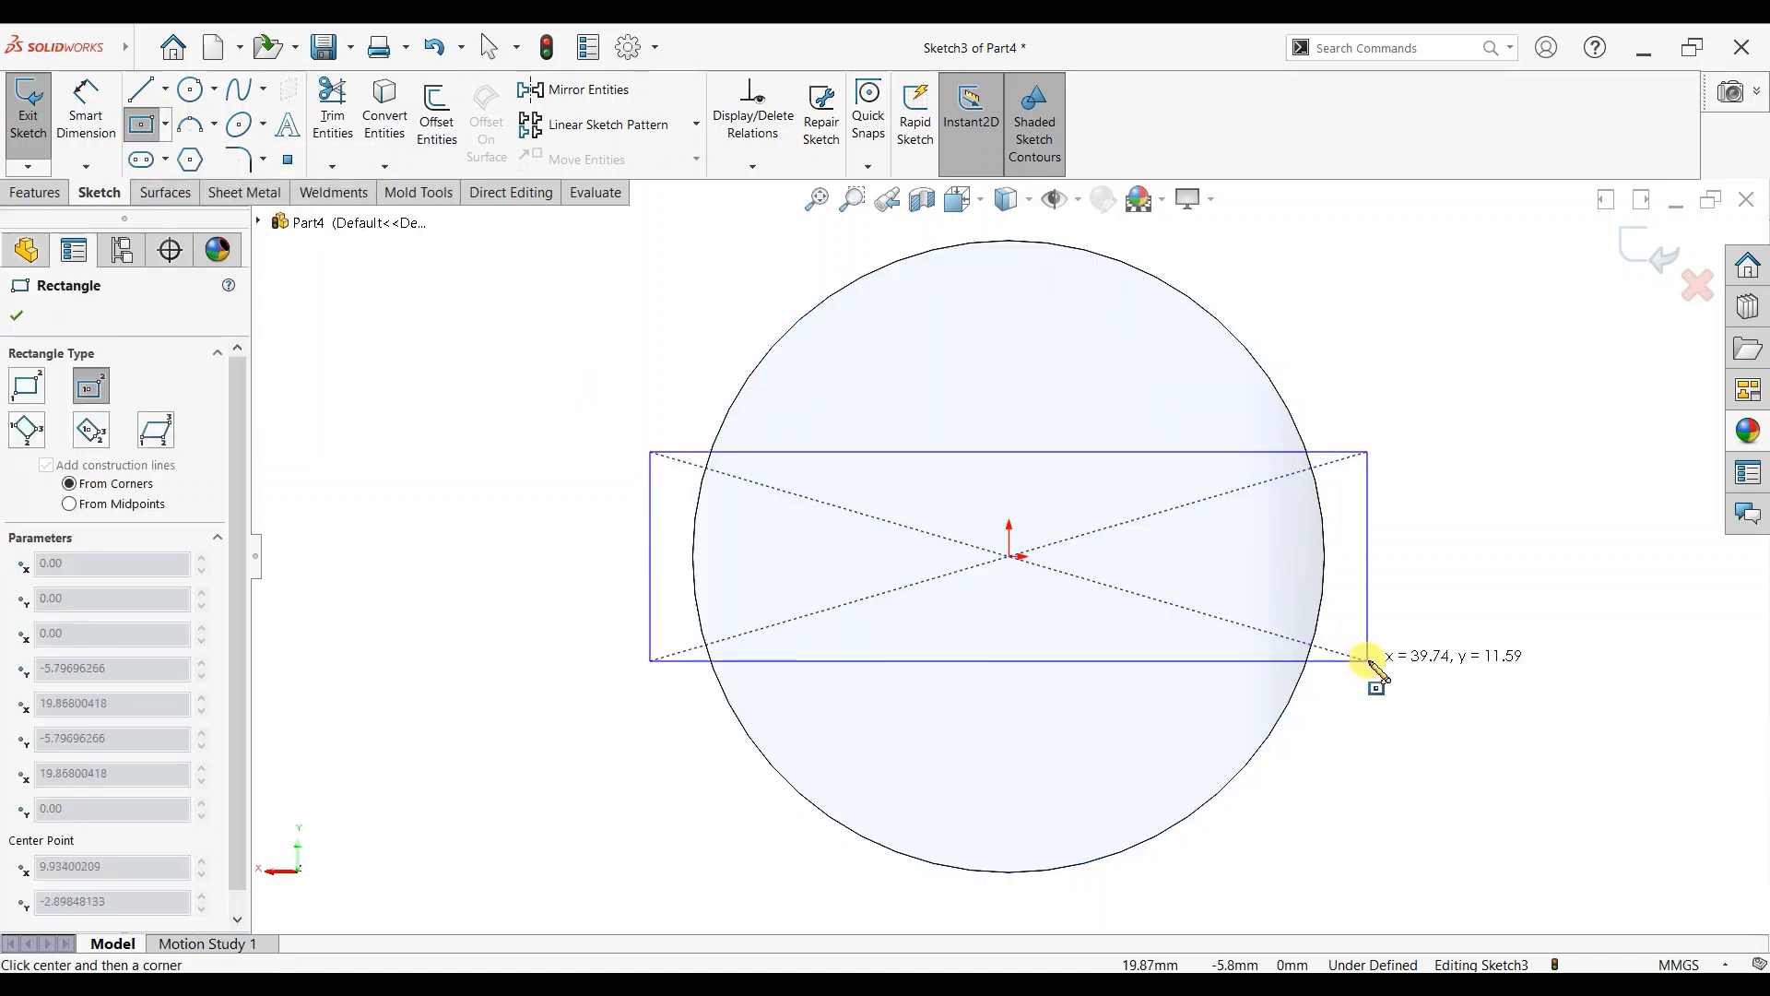
{"action": "left_click", "coordinate": [1375, 655]}
Dimension the rectangle's height as 5 mm.
{"action": "left_click", "coordinate": [86, 101]}
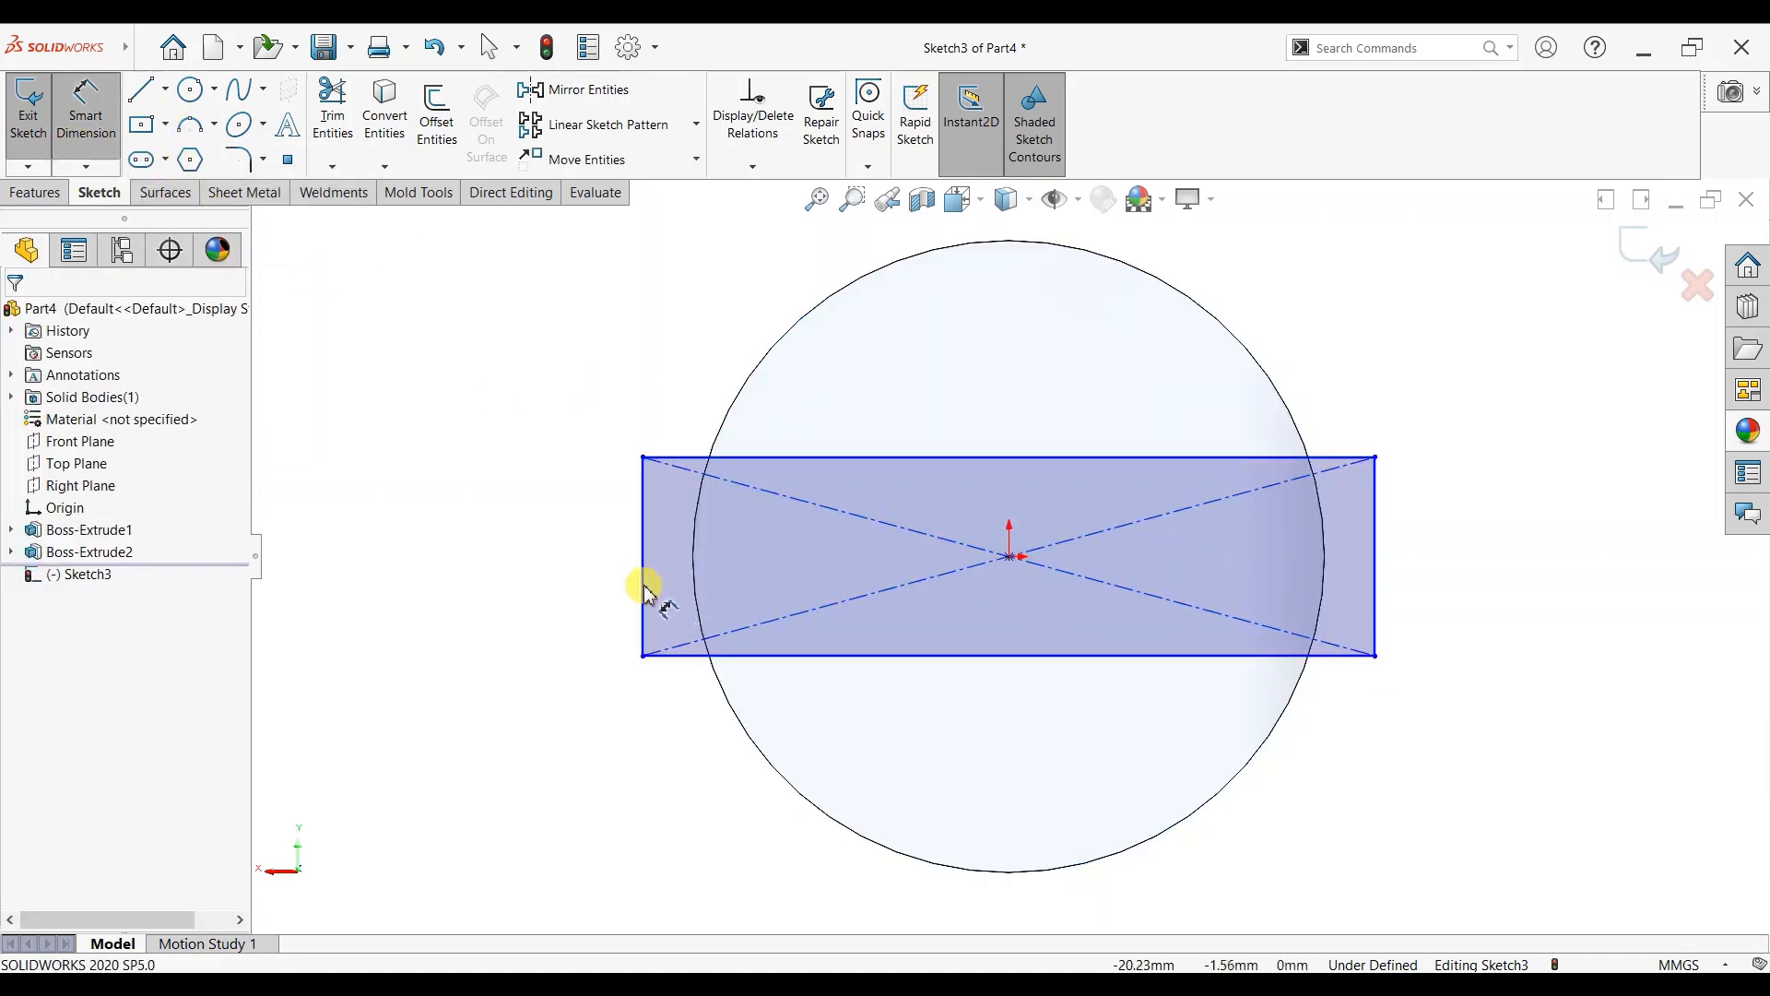
{"action": "left_click", "coordinate": [644, 590]}
{"action": "left_click", "coordinate": [571, 597]}
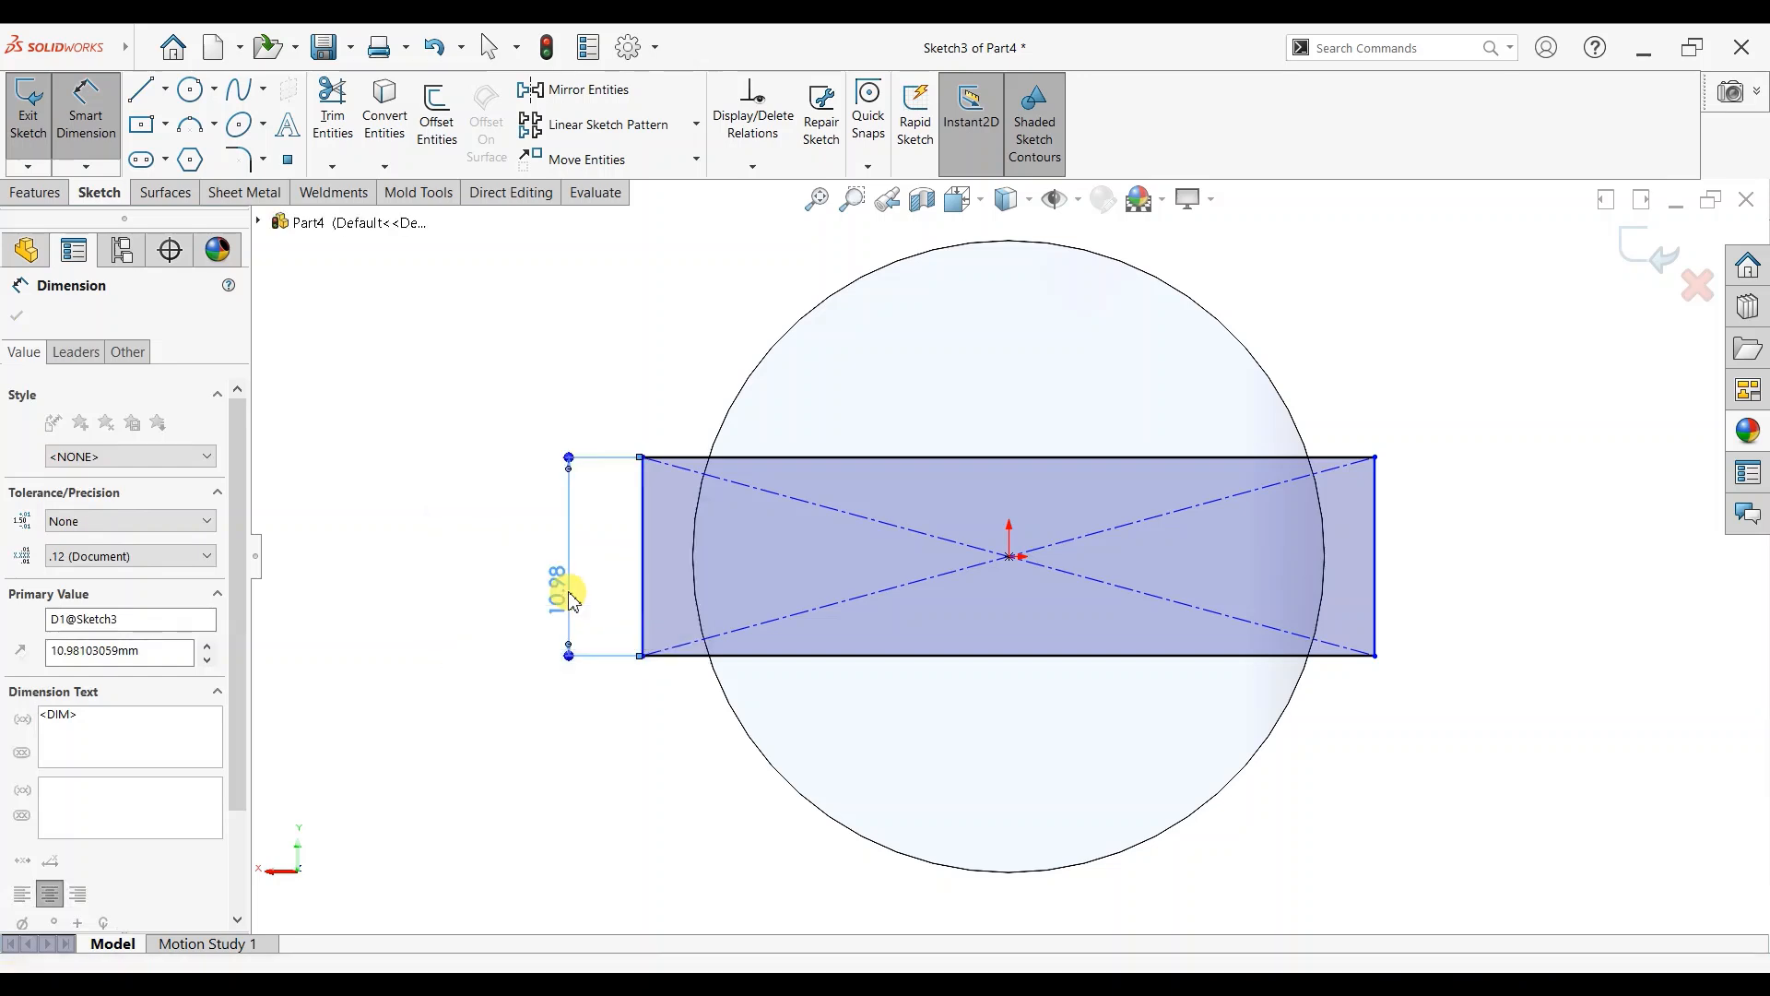
{"action": "type", "text": "5"}
{"action": "key", "text": "Return"}
{"action": "left_click", "coordinate": [19, 315]}
Cut the rectangle 3 mm deep into the disc's back face to form a slot across it.
{"action": "left_click", "coordinate": [37, 195]}
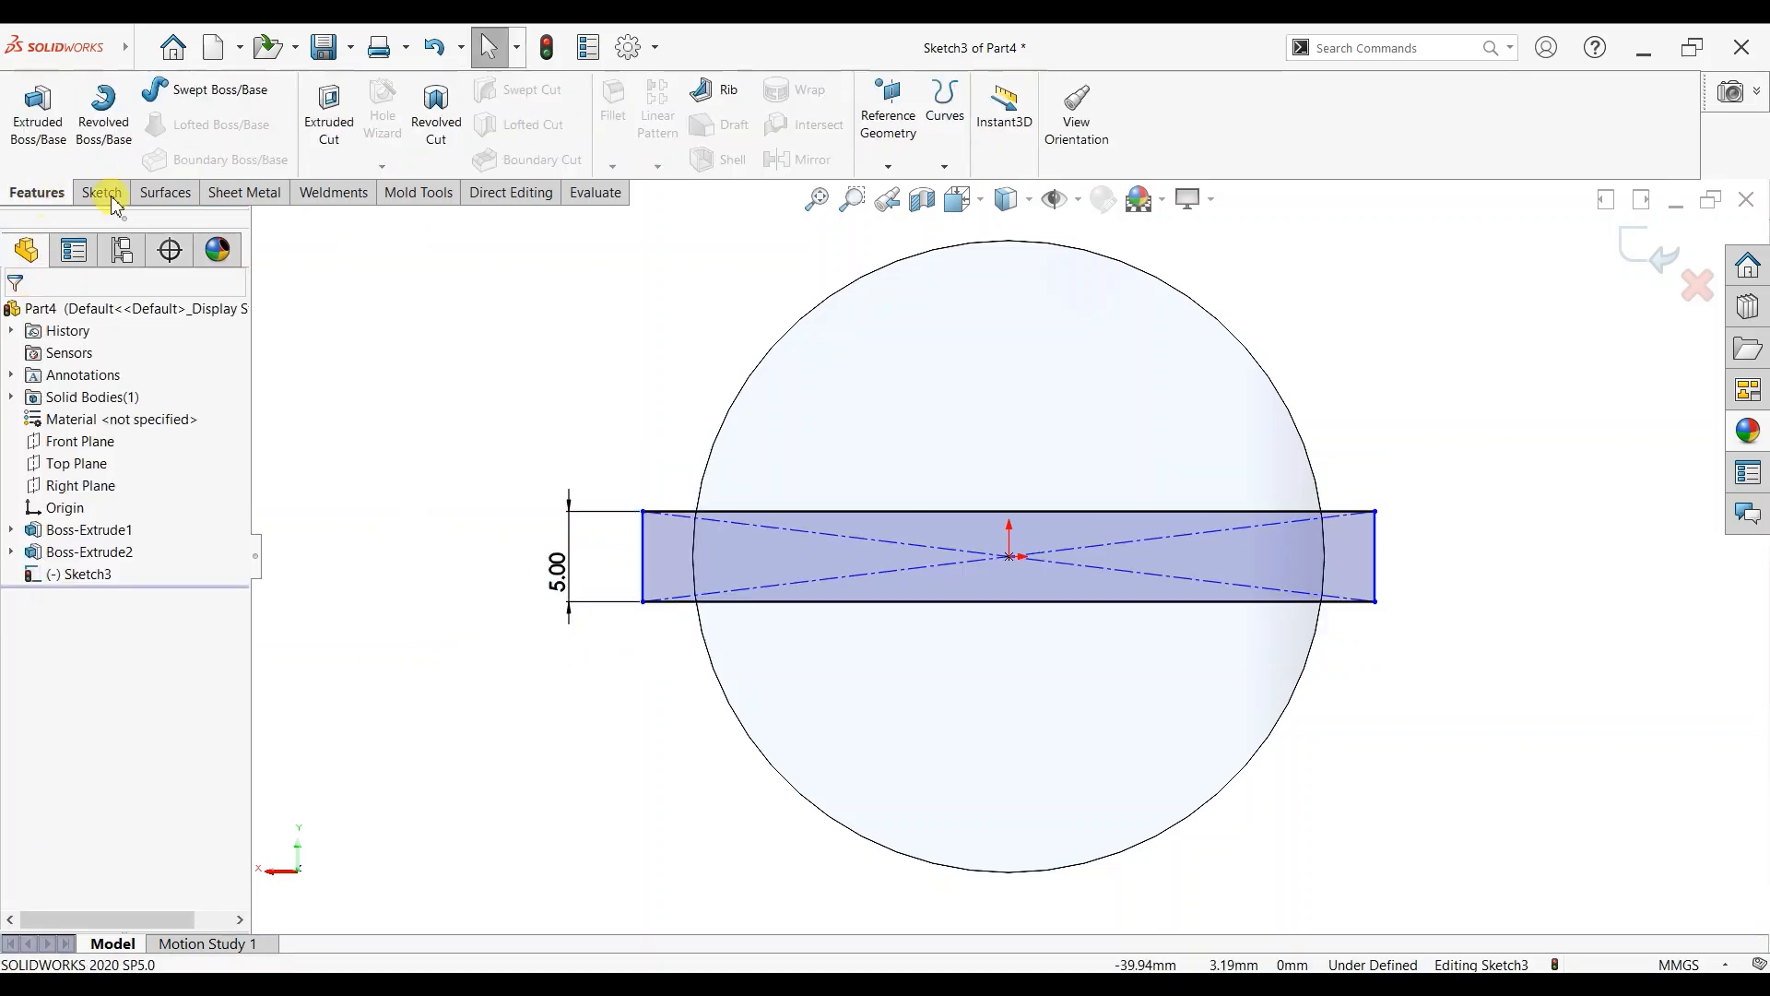
{"action": "left_click", "coordinate": [307, 153]}
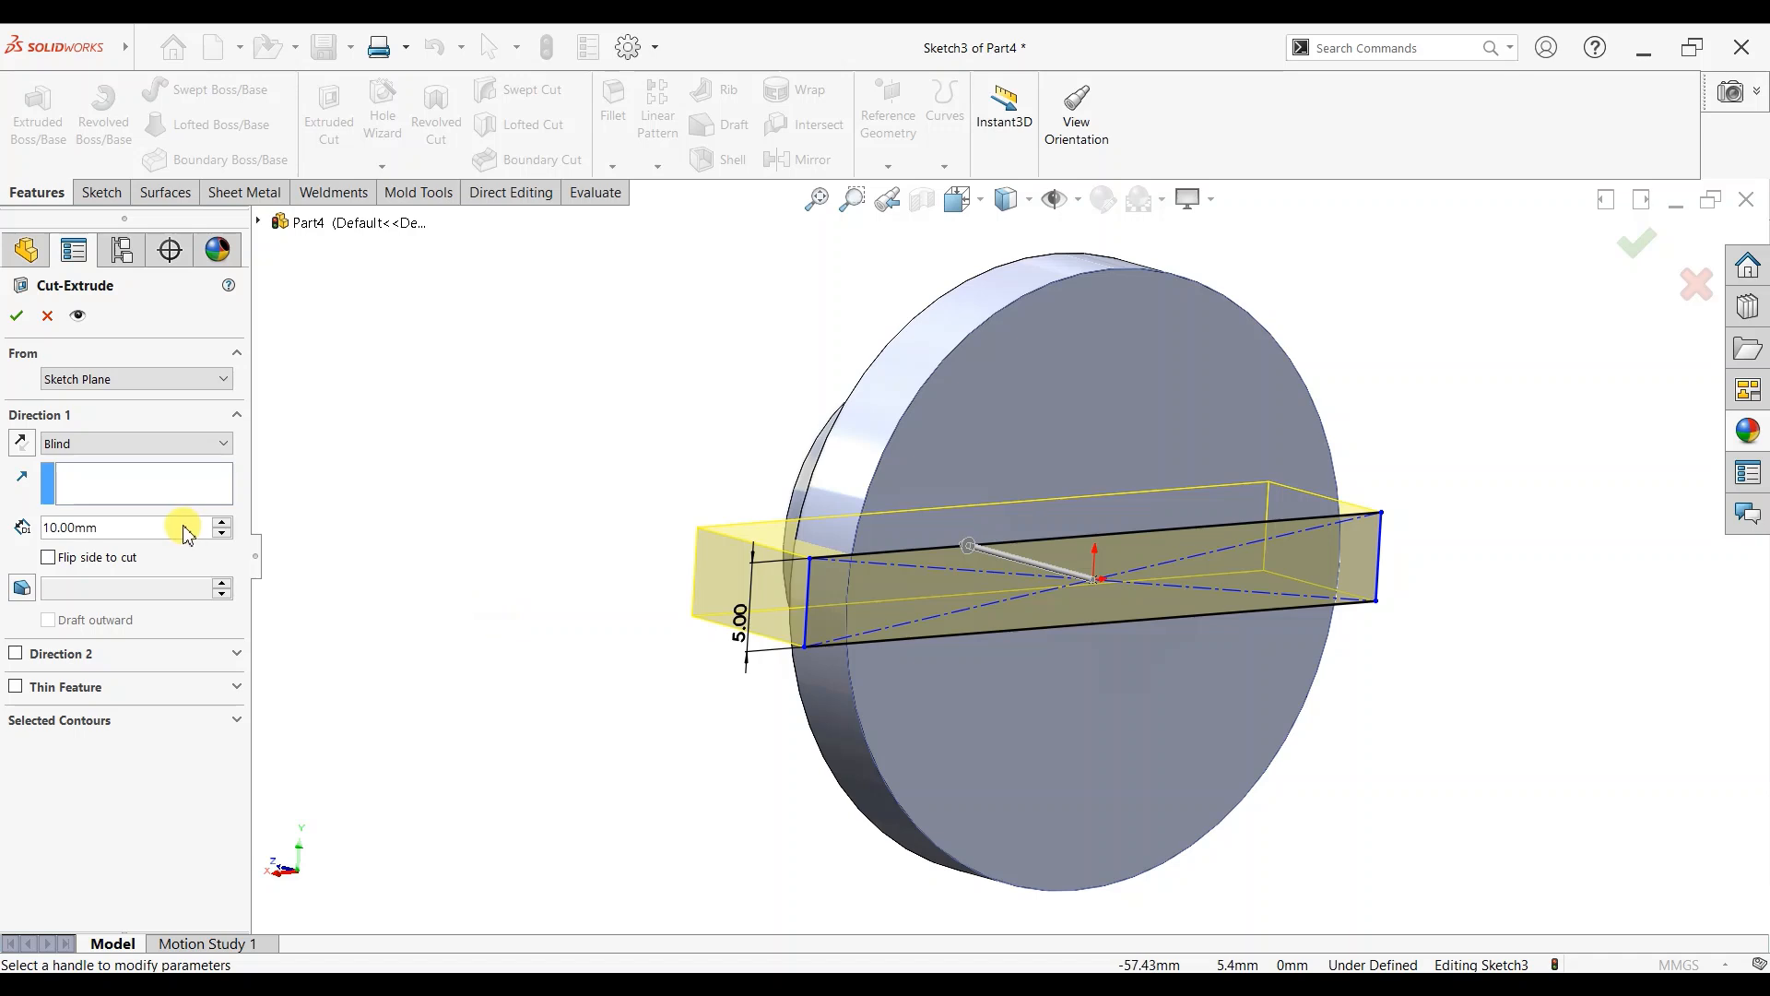
{"action": "type", "text": "5"}
{"action": "key", "text": "Return"}
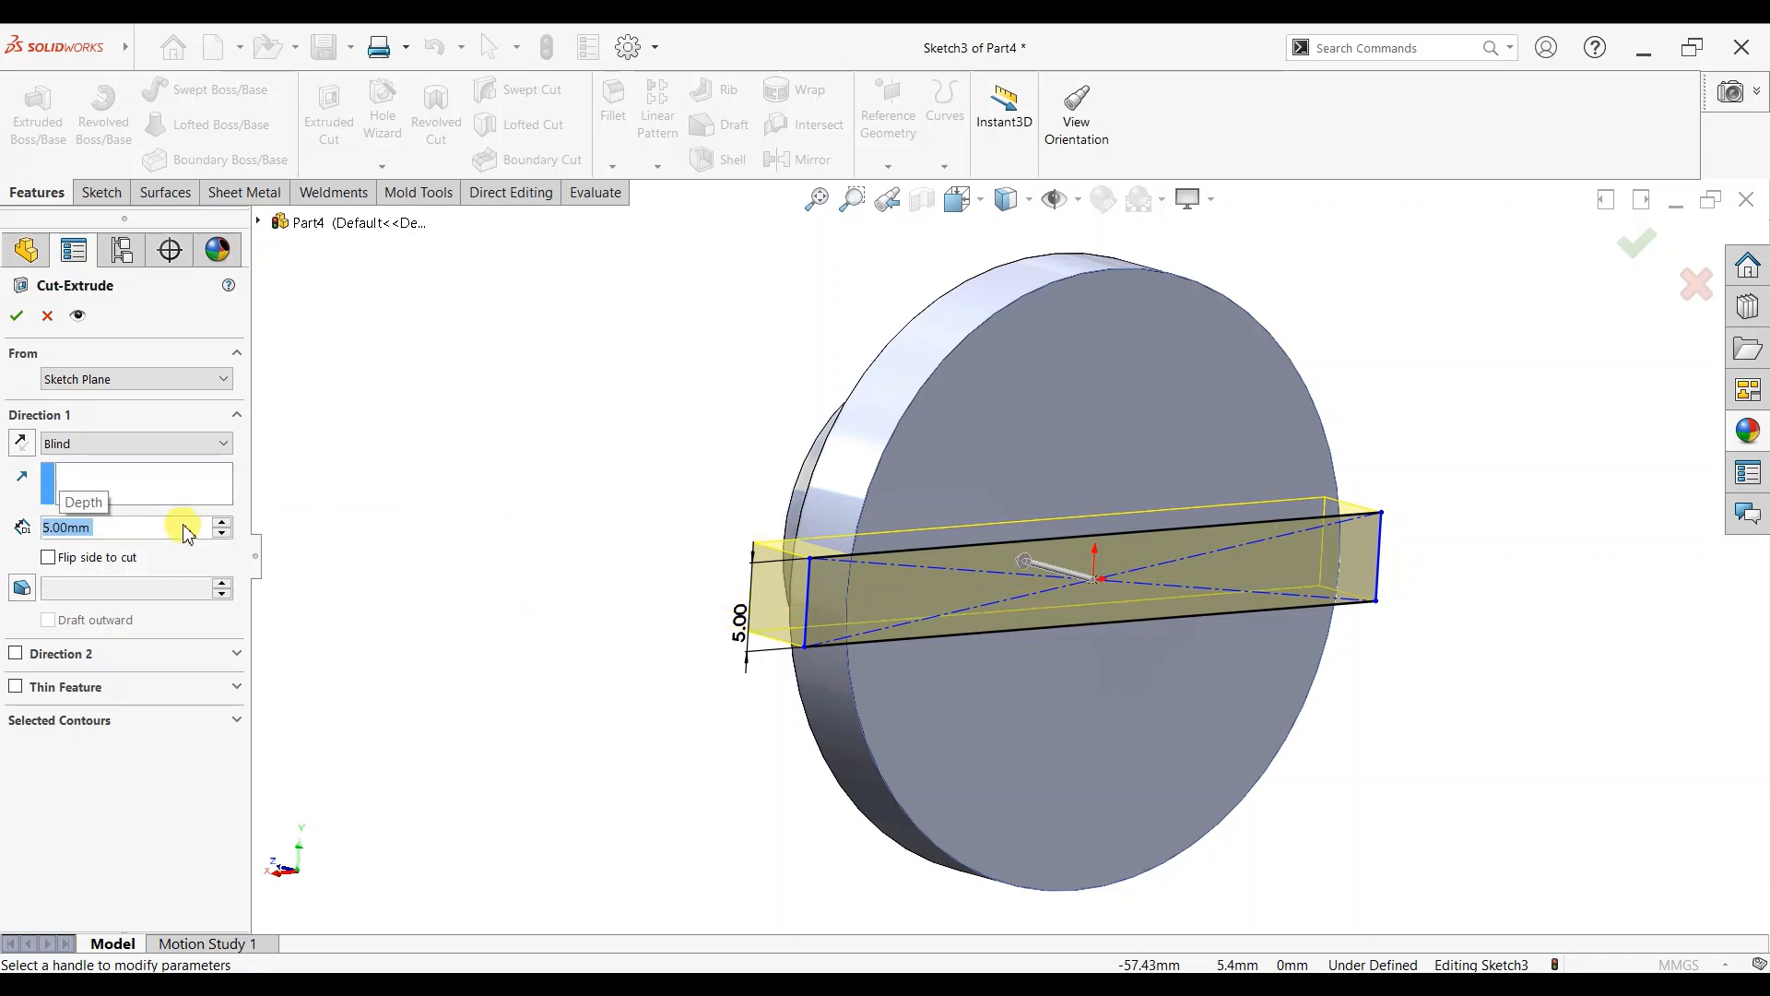
{"action": "type", "text": "3"}
{"action": "key", "text": "Return"}
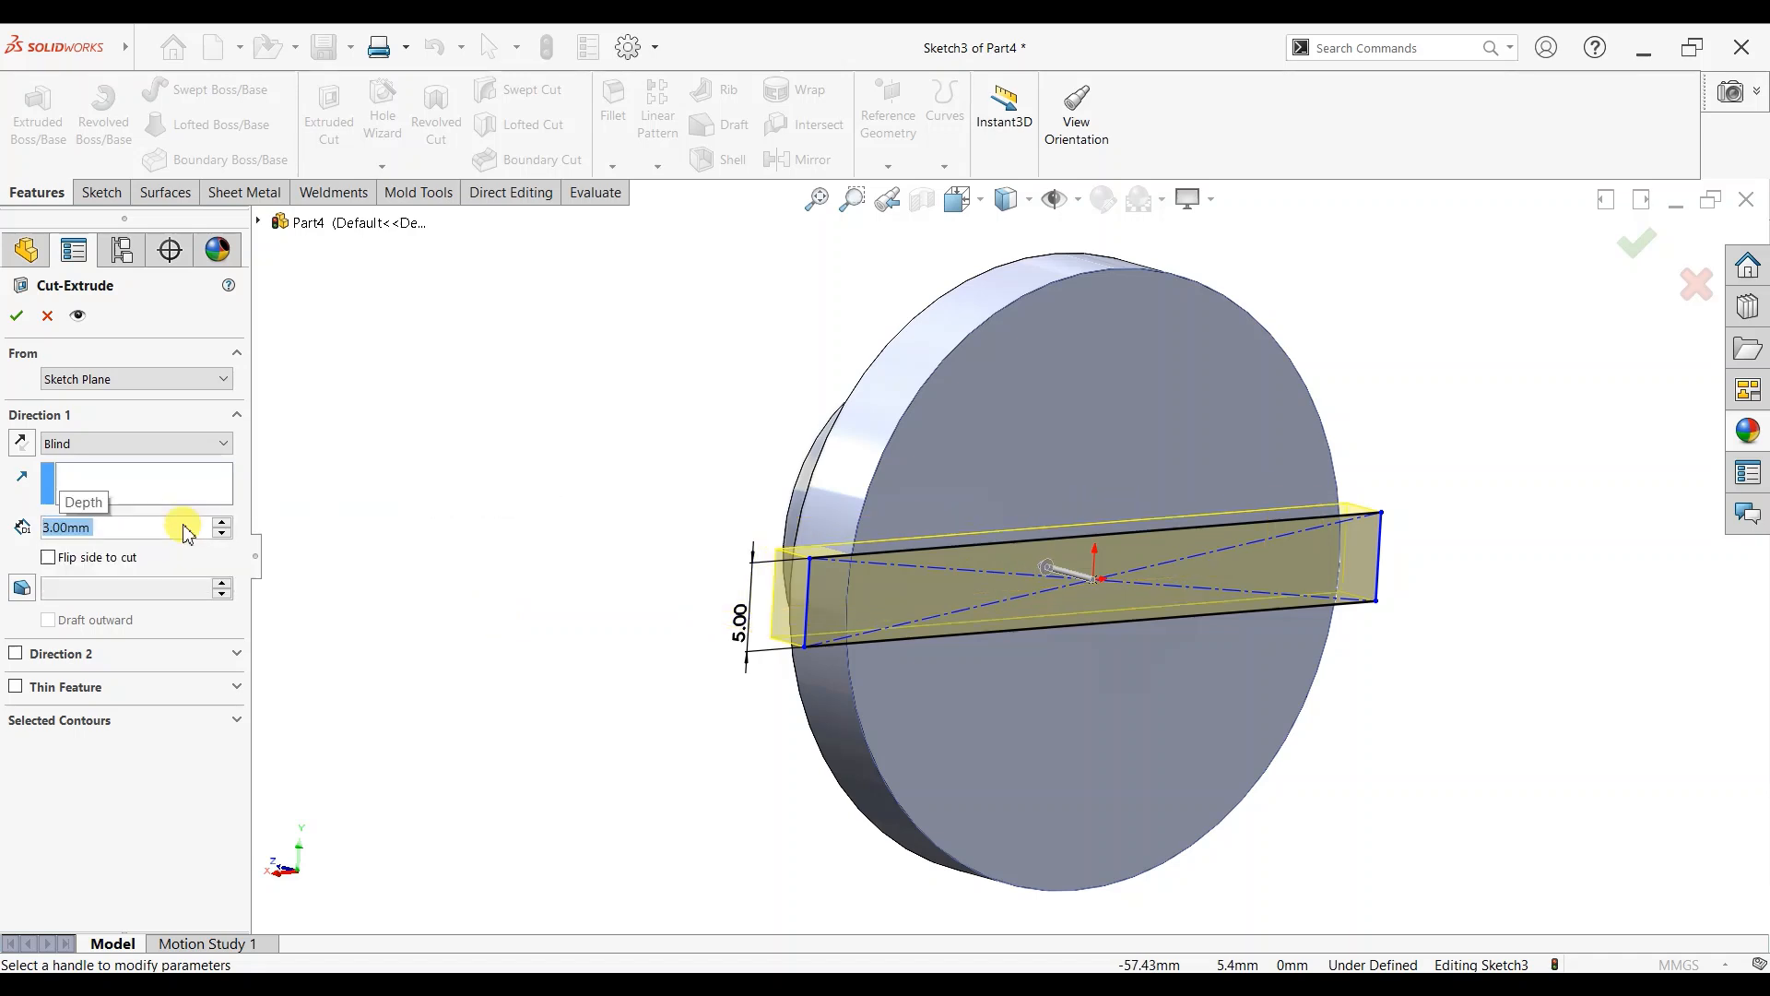
{"action": "left_click", "coordinate": [17, 316]}
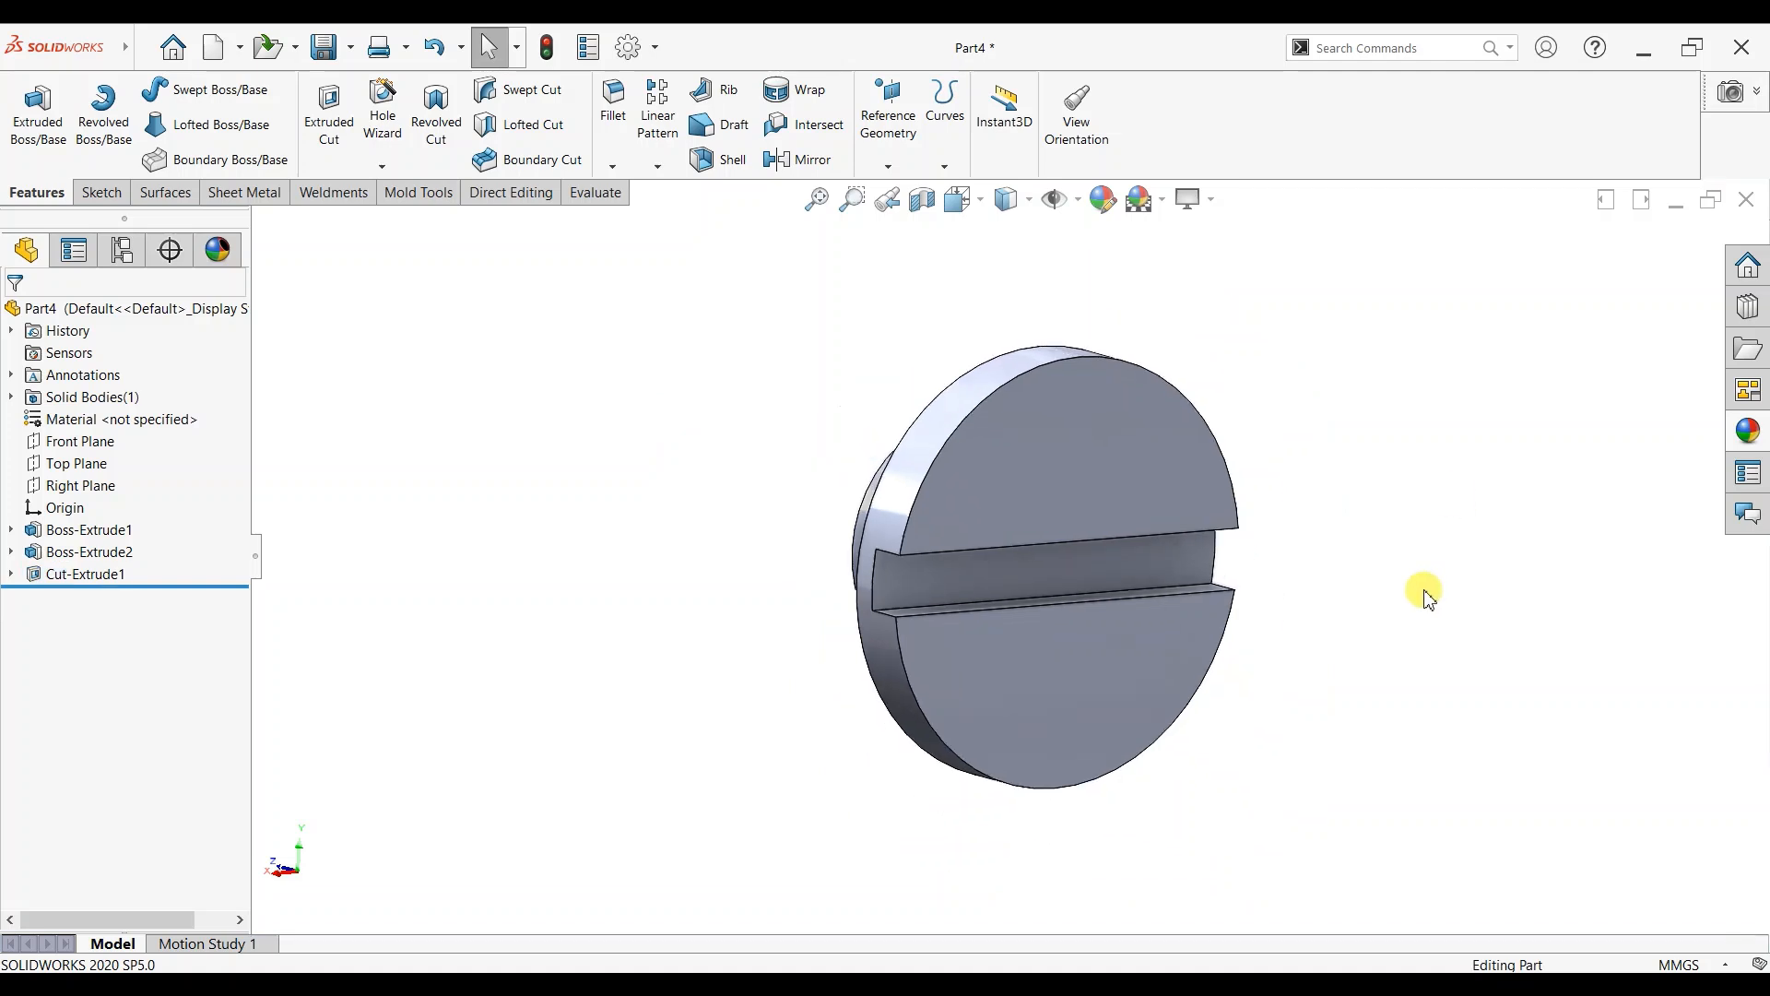
Start a sketch on the hub's end face and convert the circular bore edge into a sketch circle.
{"action": "middle_click_drag", "start_coordinate": [1425, 593], "coordinate": [1553, 512]}
{"action": "scroll", "coordinate": [1096, 531], "scroll_direction": "down", "scroll_amount": 3}
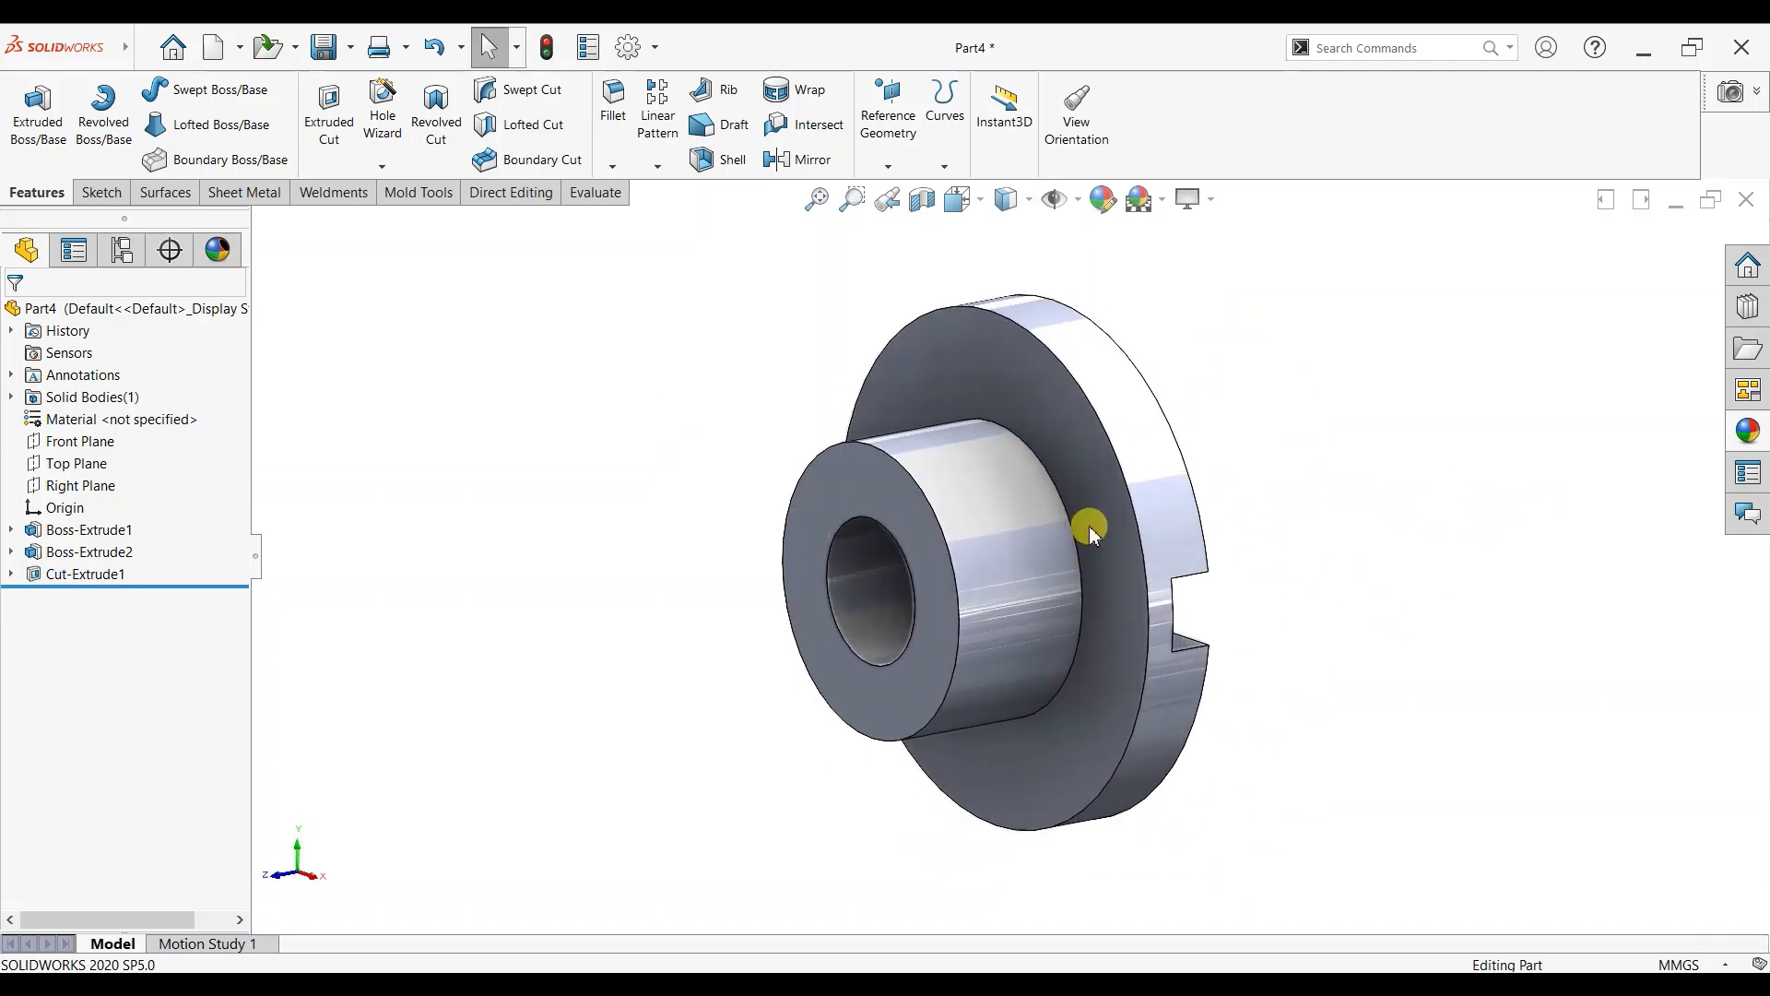
{"action": "left_click", "coordinate": [923, 529]}
{"action": "left_click", "coordinate": [1008, 472]}
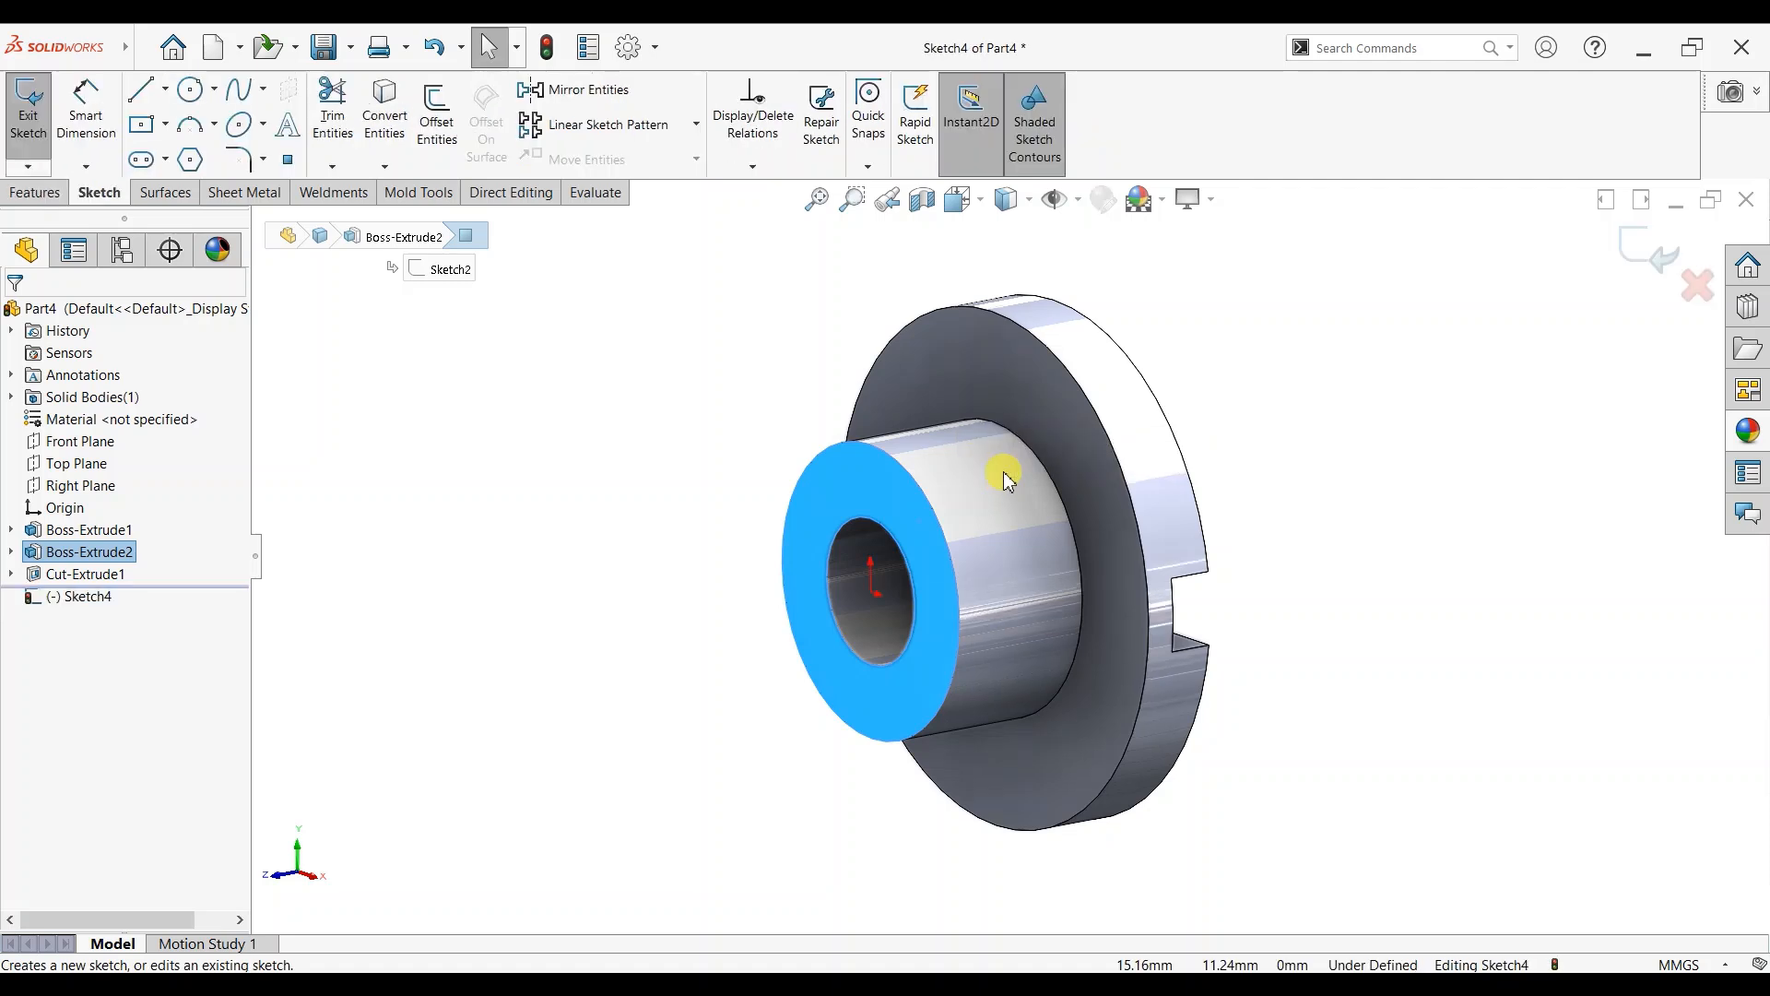
{"action": "key", "text": "ctrl+8"}
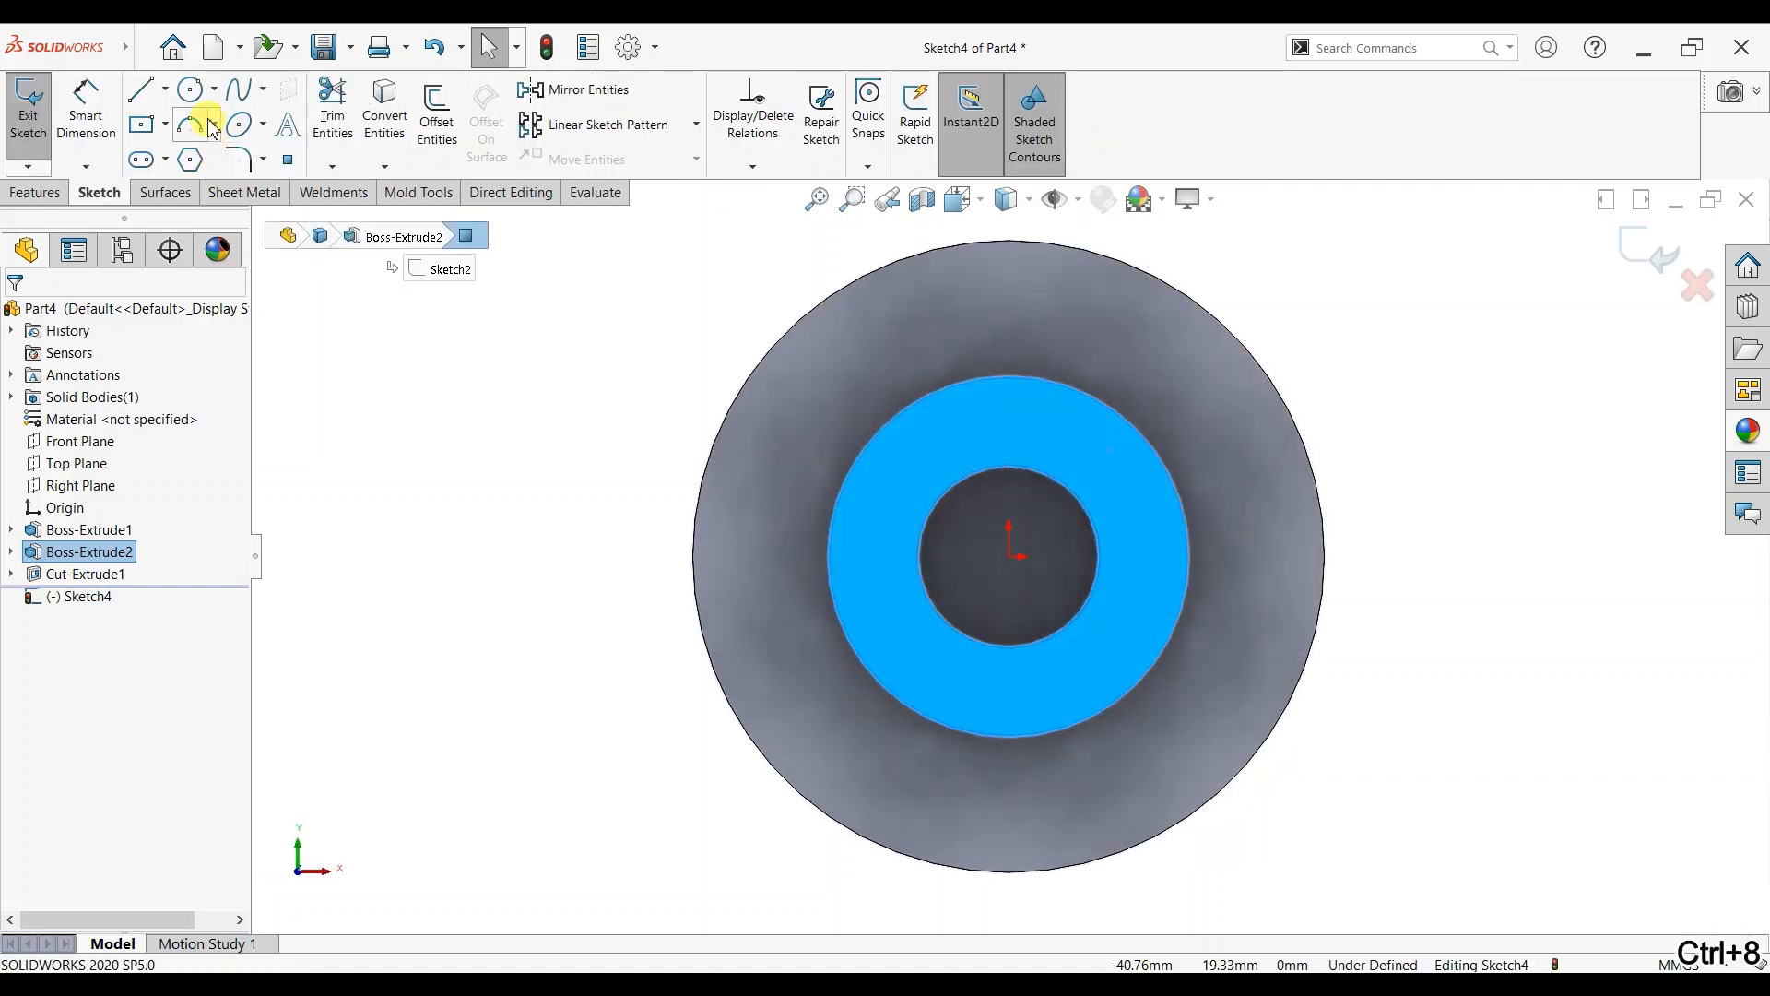
{"action": "left_click", "coordinate": [548, 520]}
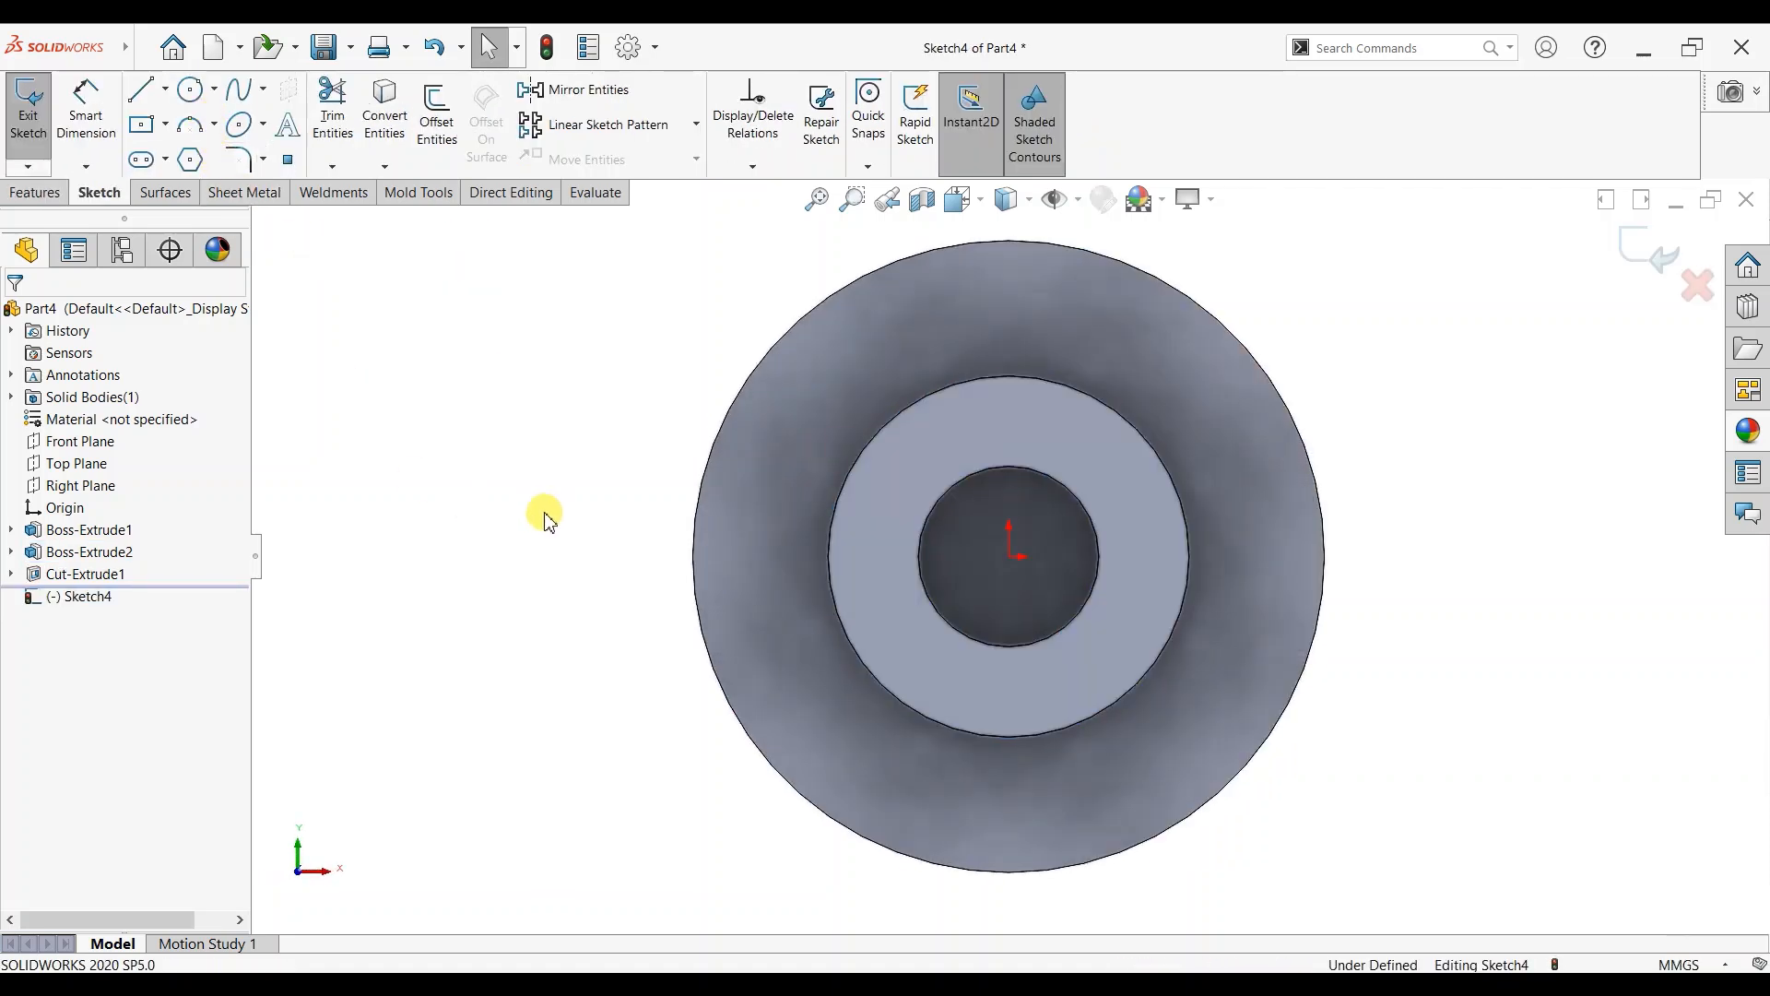
{"action": "left_click", "coordinate": [373, 119]}
{"action": "left_click", "coordinate": [982, 471]}
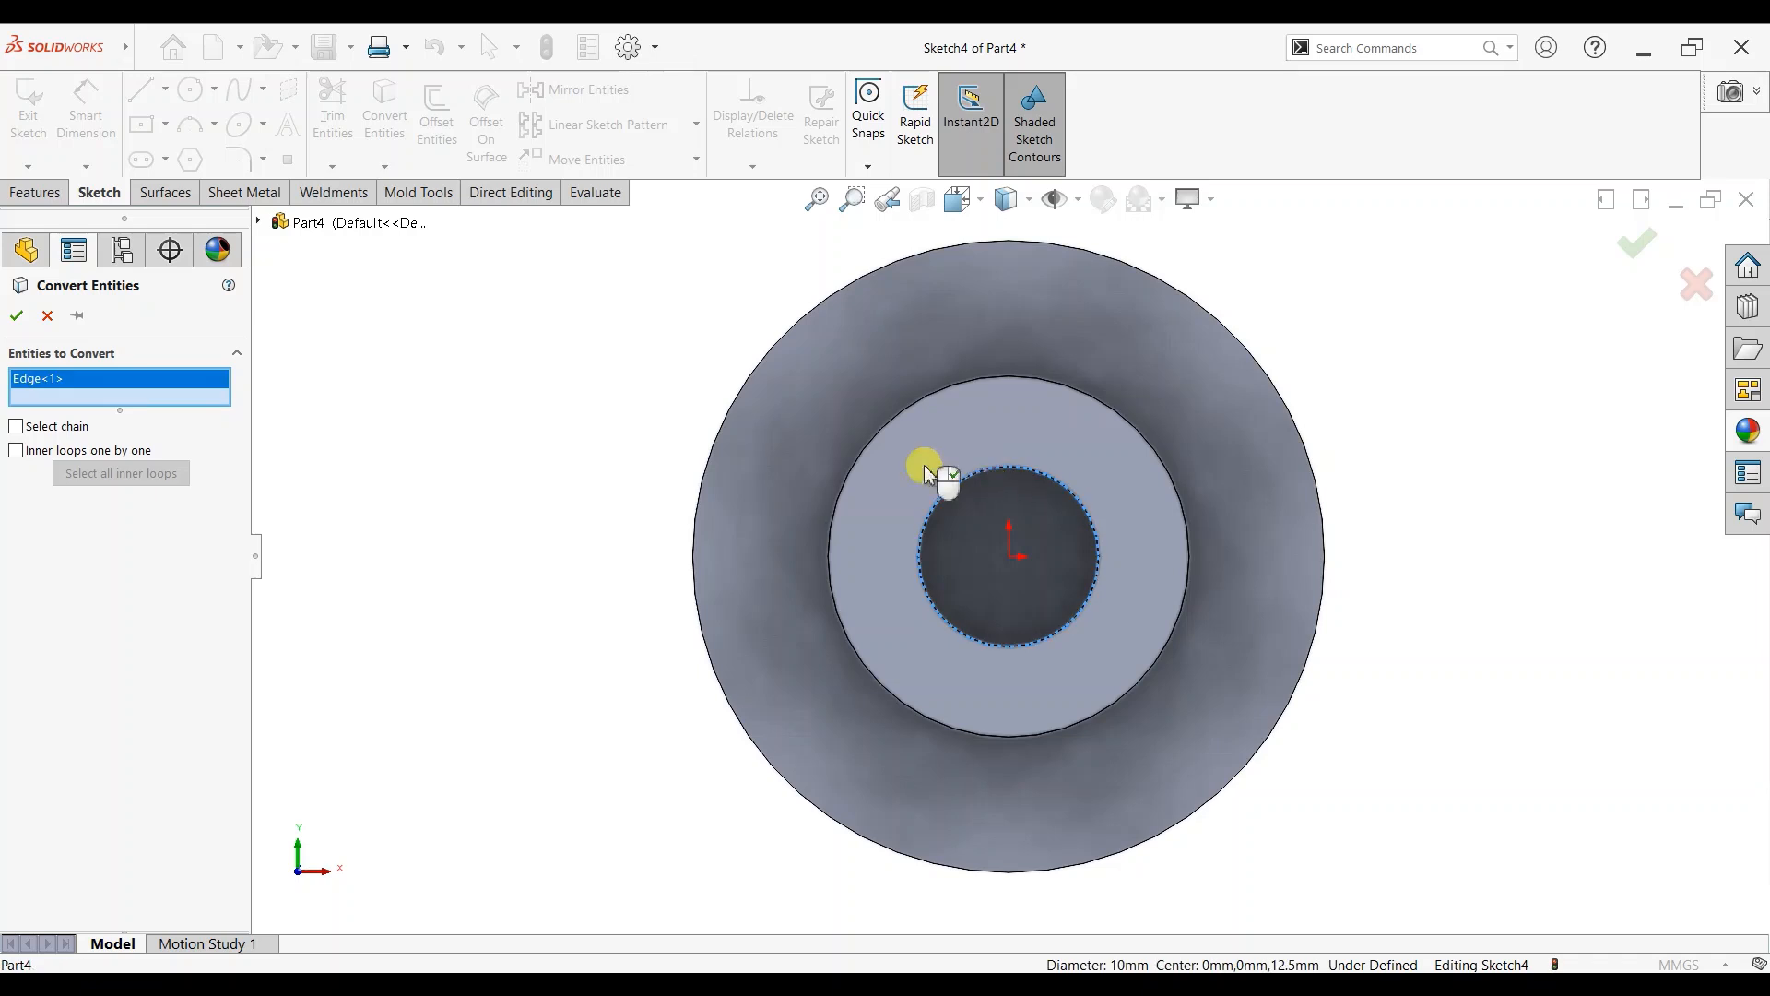
{"action": "left_click", "coordinate": [16, 315]}
Cut the converted bore circle through all so the bore runs through the slotted disc.
{"action": "left_click", "coordinate": [23, 198]}
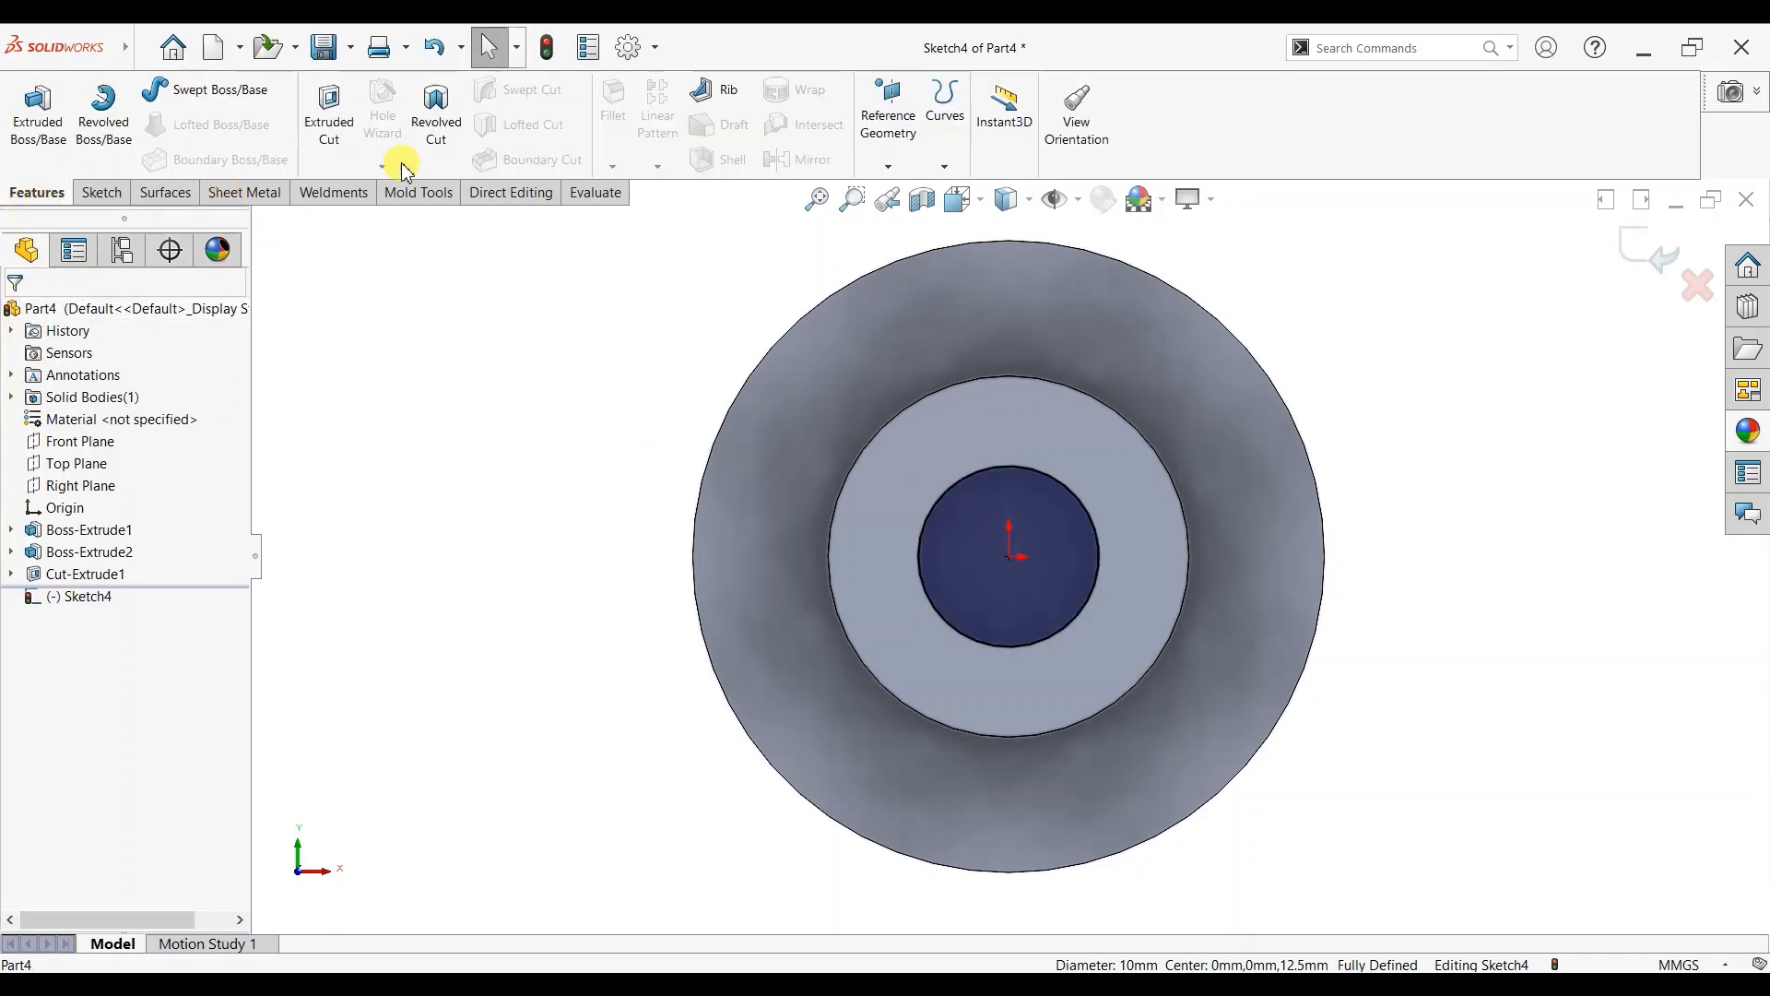
{"action": "left_click", "coordinate": [329, 129]}
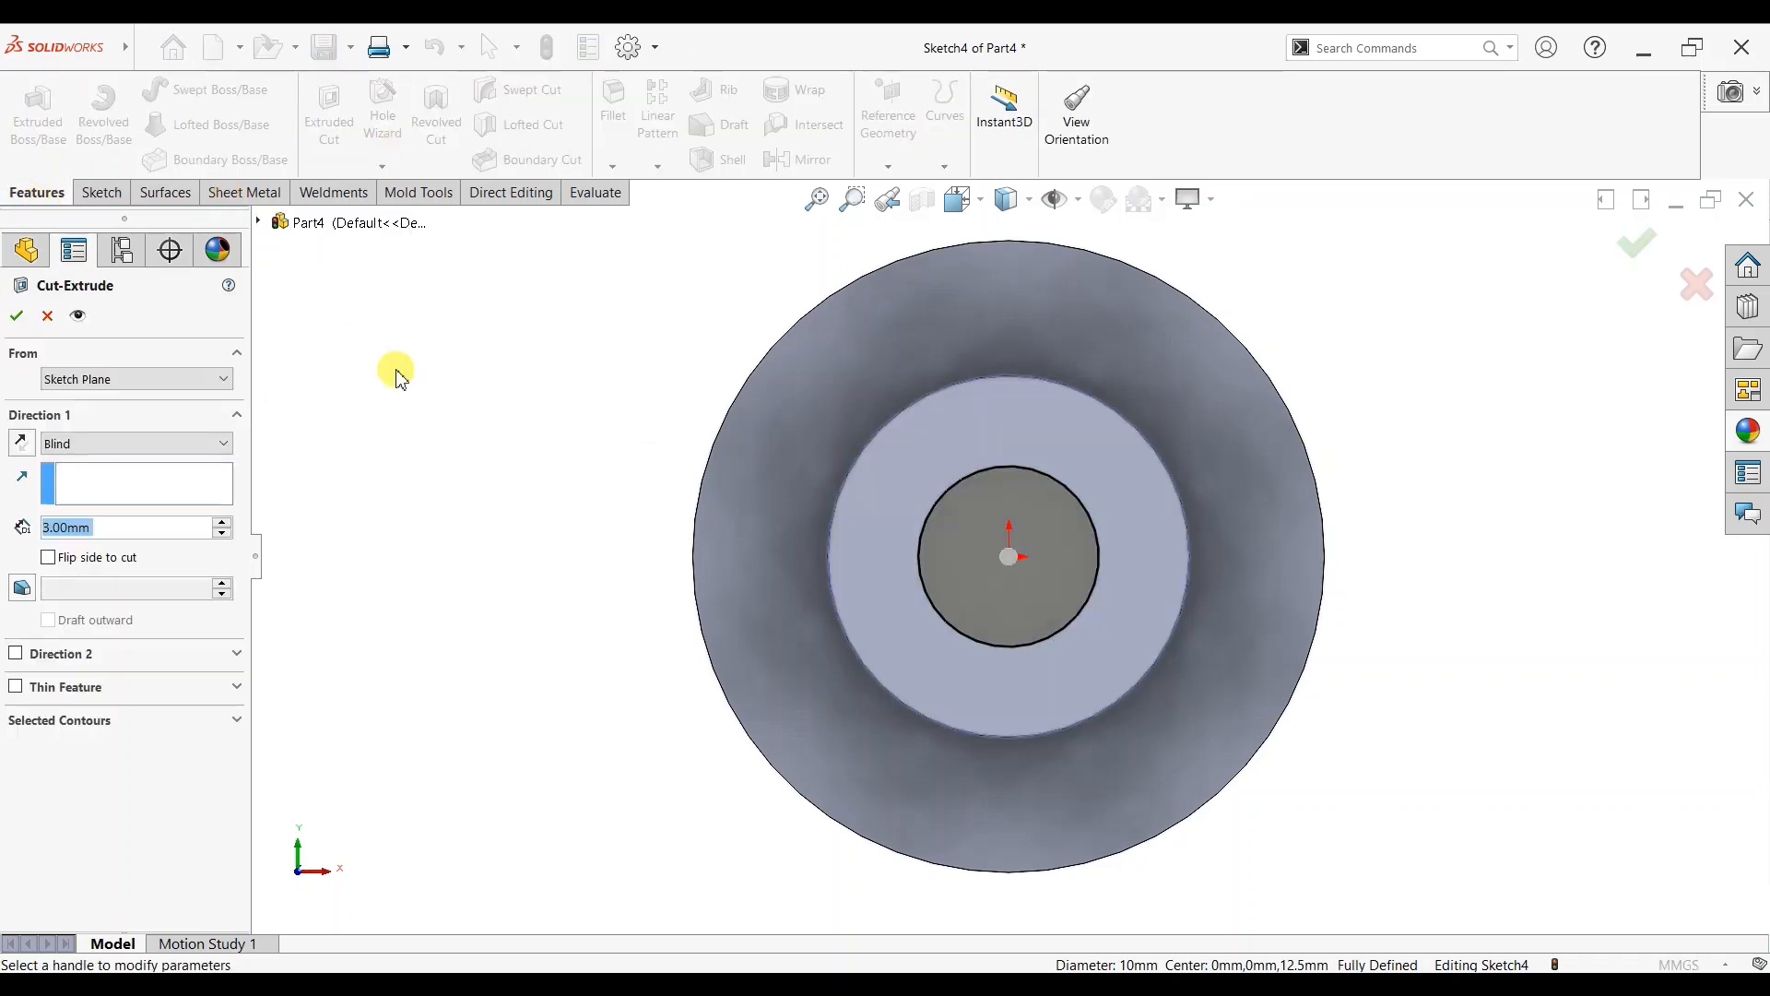
{"action": "left_click", "coordinate": [161, 445]}
{"action": "left_click", "coordinate": [134, 476]}
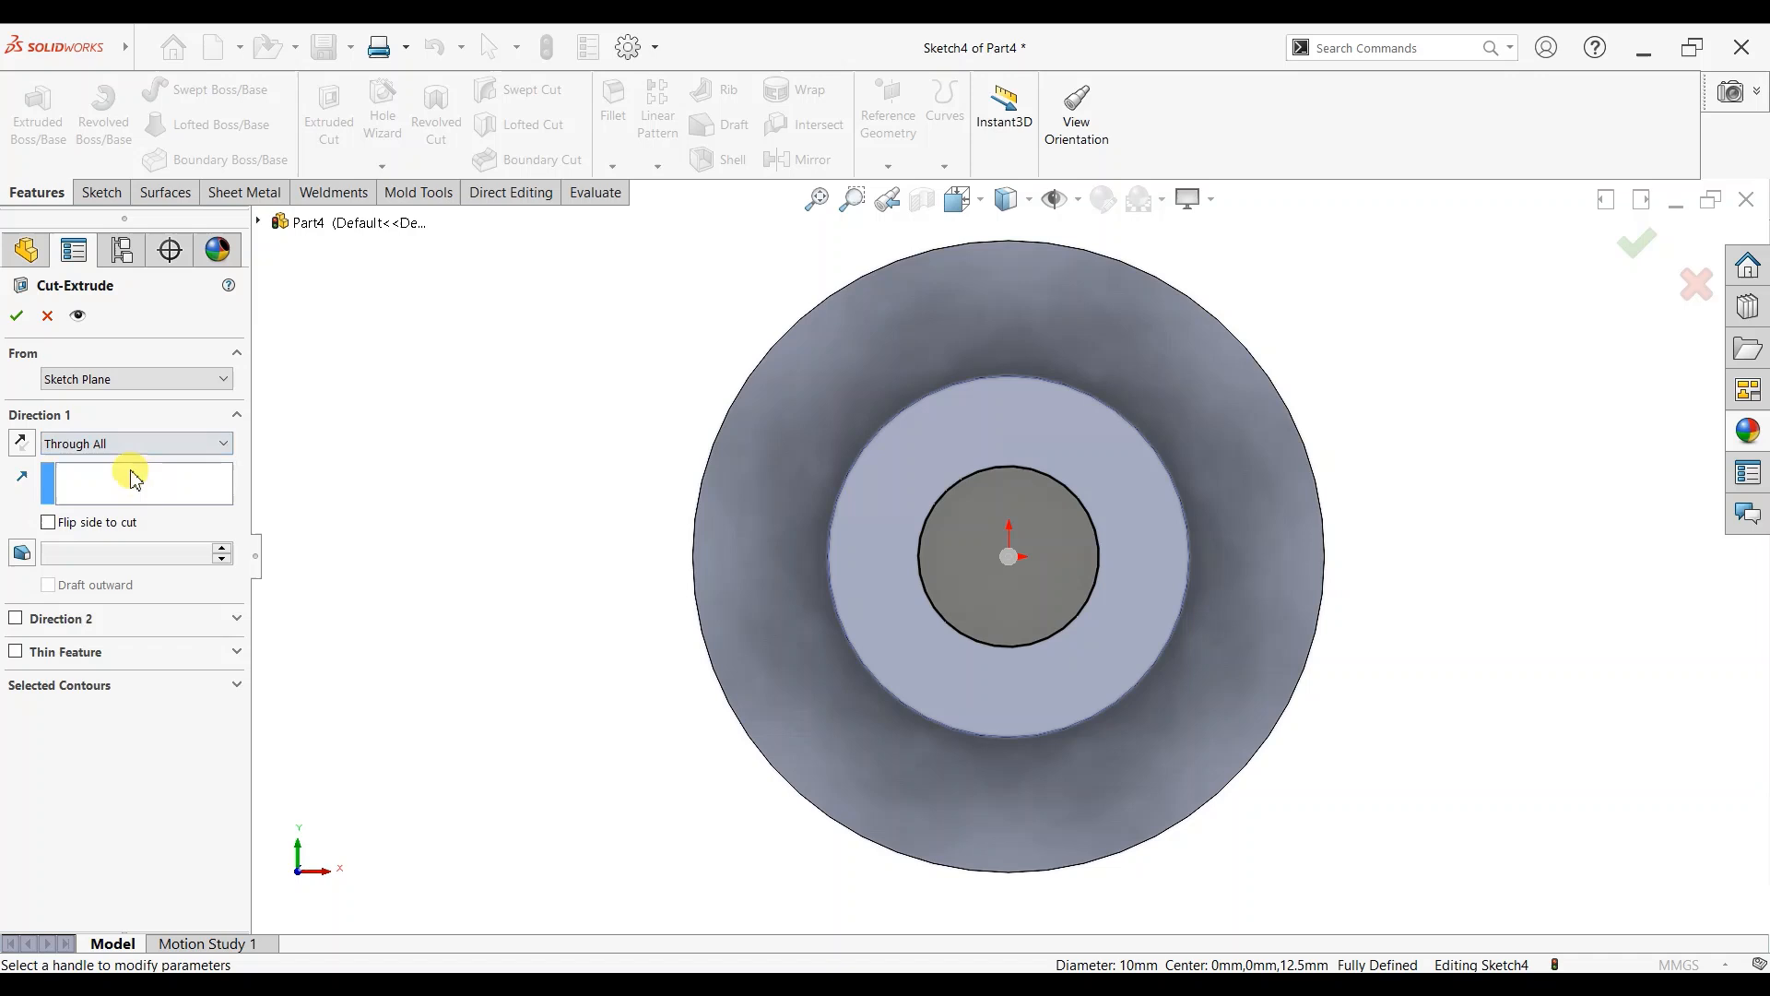
{"action": "left_click", "coordinate": [23, 323]}
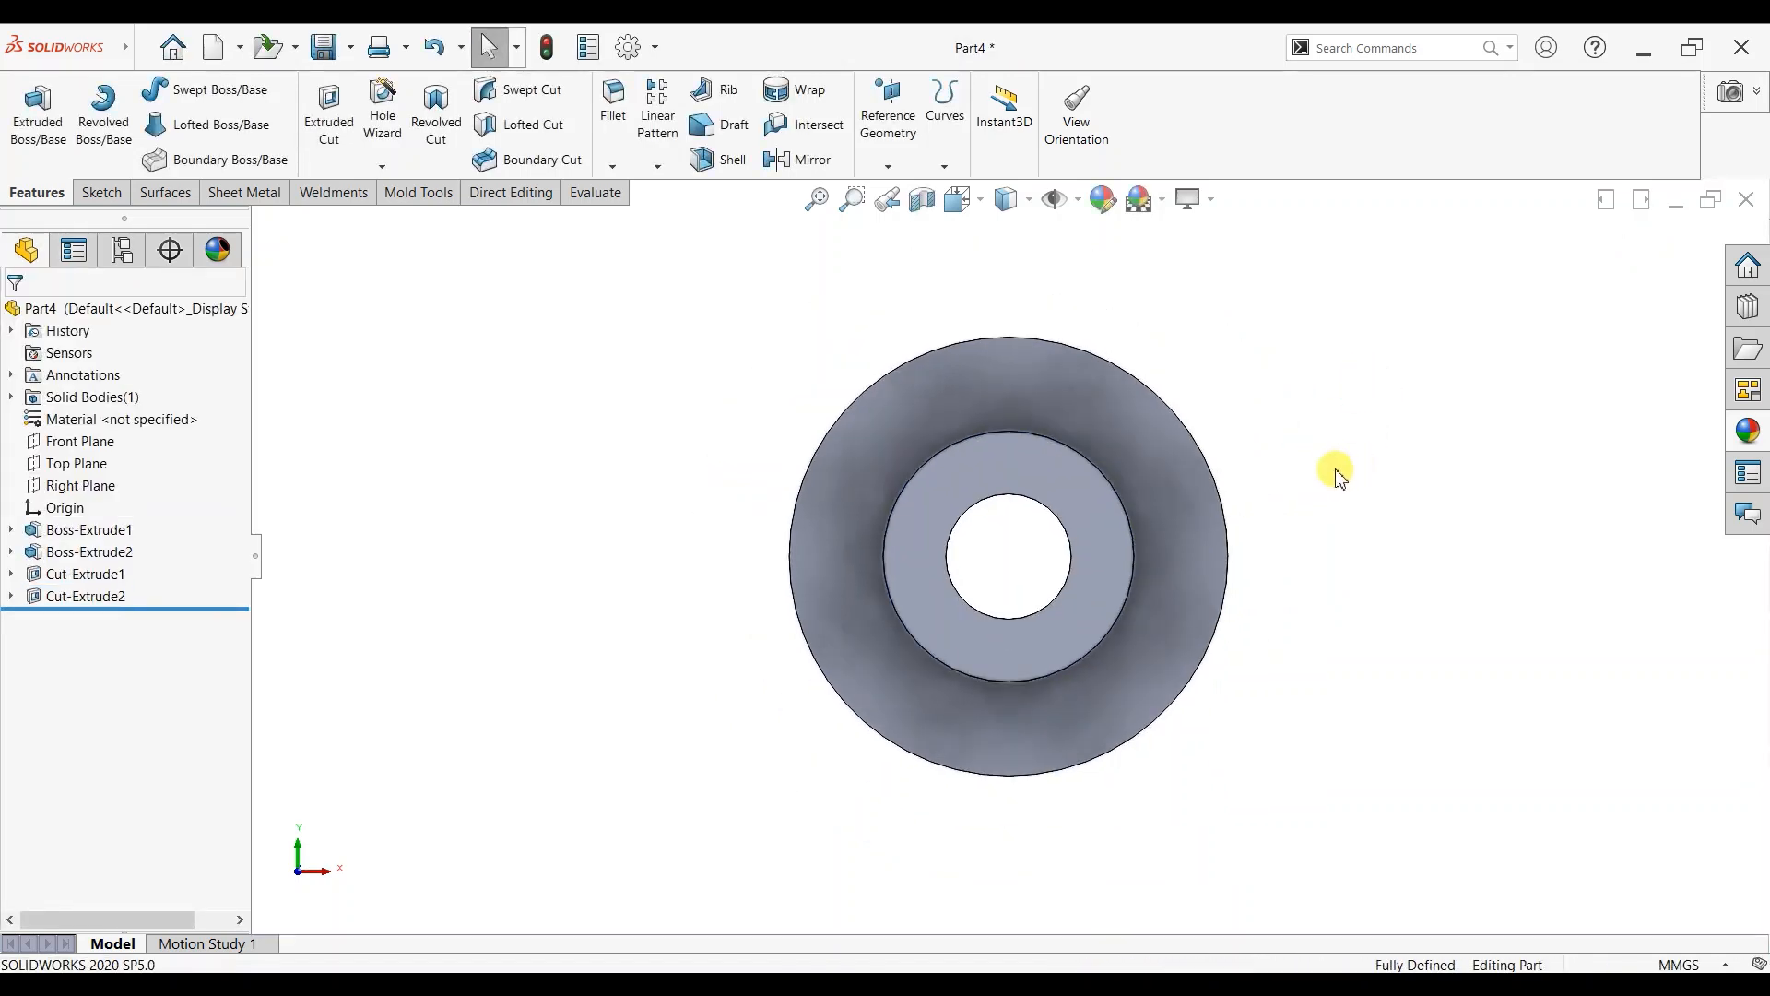
Turn off ambient occlusion and turn on shadows in shaded mode for the model display.
{"action": "middle_click_drag", "start_coordinate": [1340, 476], "coordinate": [934, 535]}
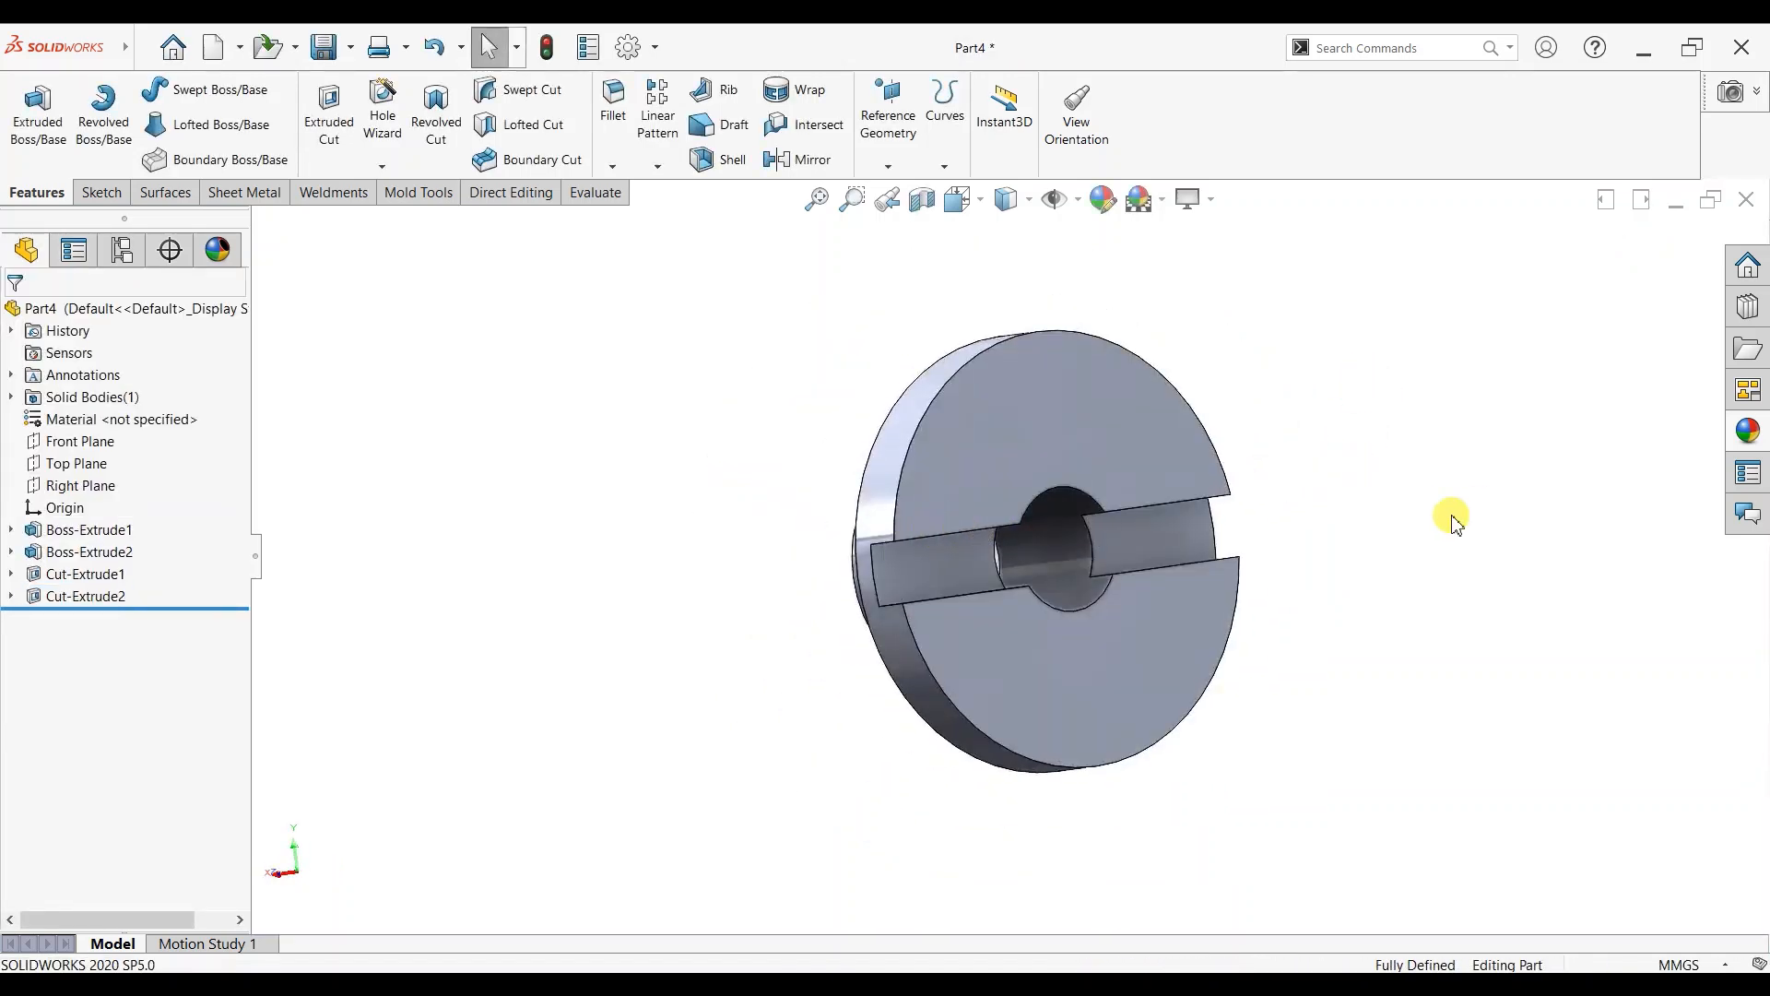
{"action": "middle_click_drag", "start_coordinate": [1452, 519], "coordinate": [1207, 313]}
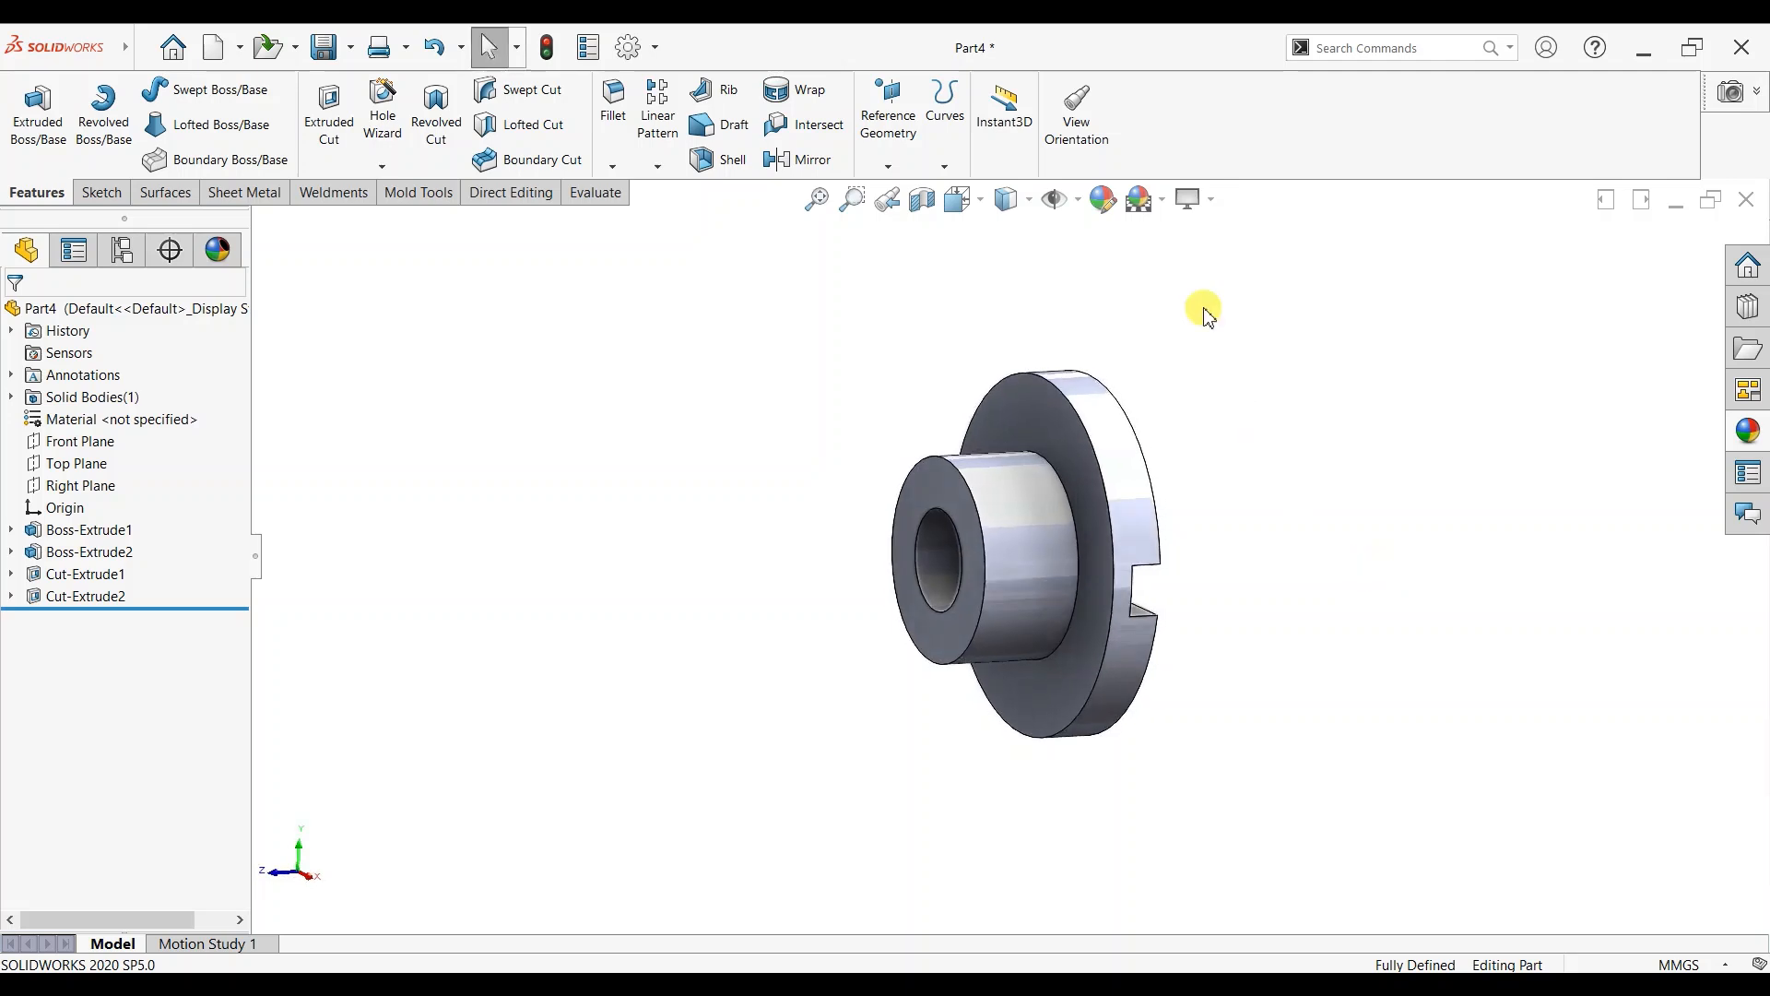
{"action": "left_click", "coordinate": [1195, 199]}
{"action": "left_click", "coordinate": [1204, 277]}
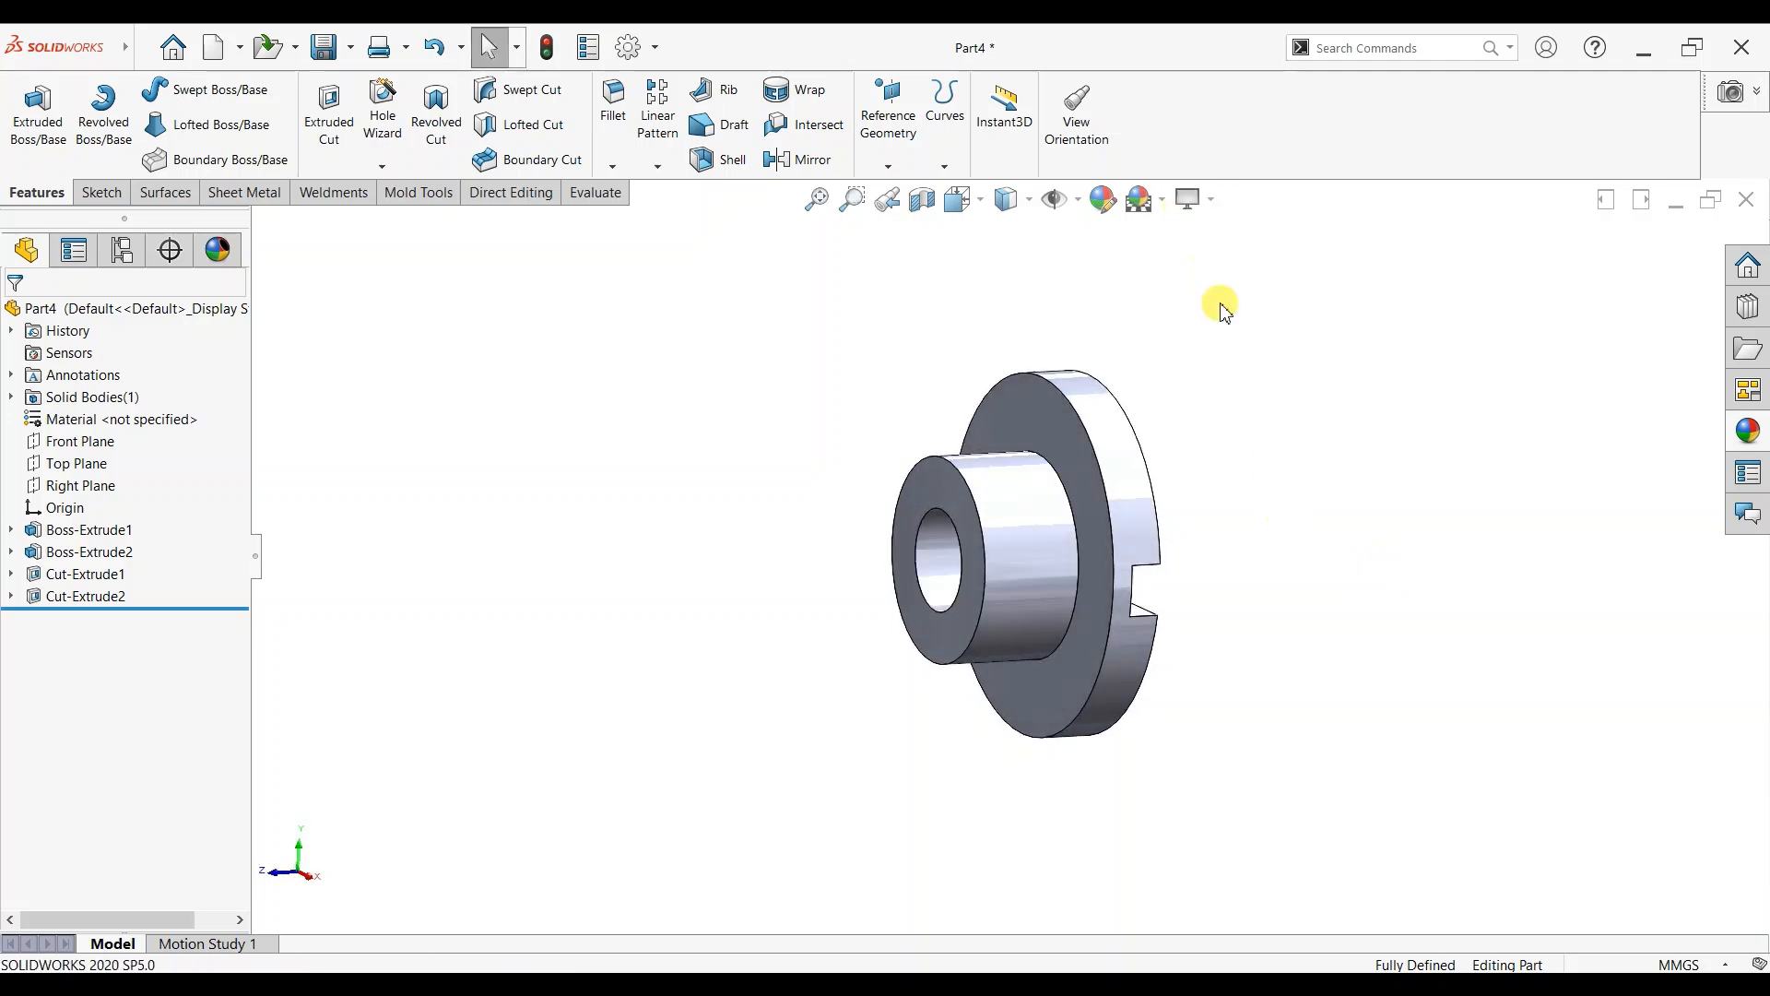
{"action": "left_click", "coordinate": [1195, 199]}
{"action": "left_click", "coordinate": [1211, 258]}
{"action": "scroll", "coordinate": [1280, 547], "scroll_direction": "down", "scroll_amount": 1}
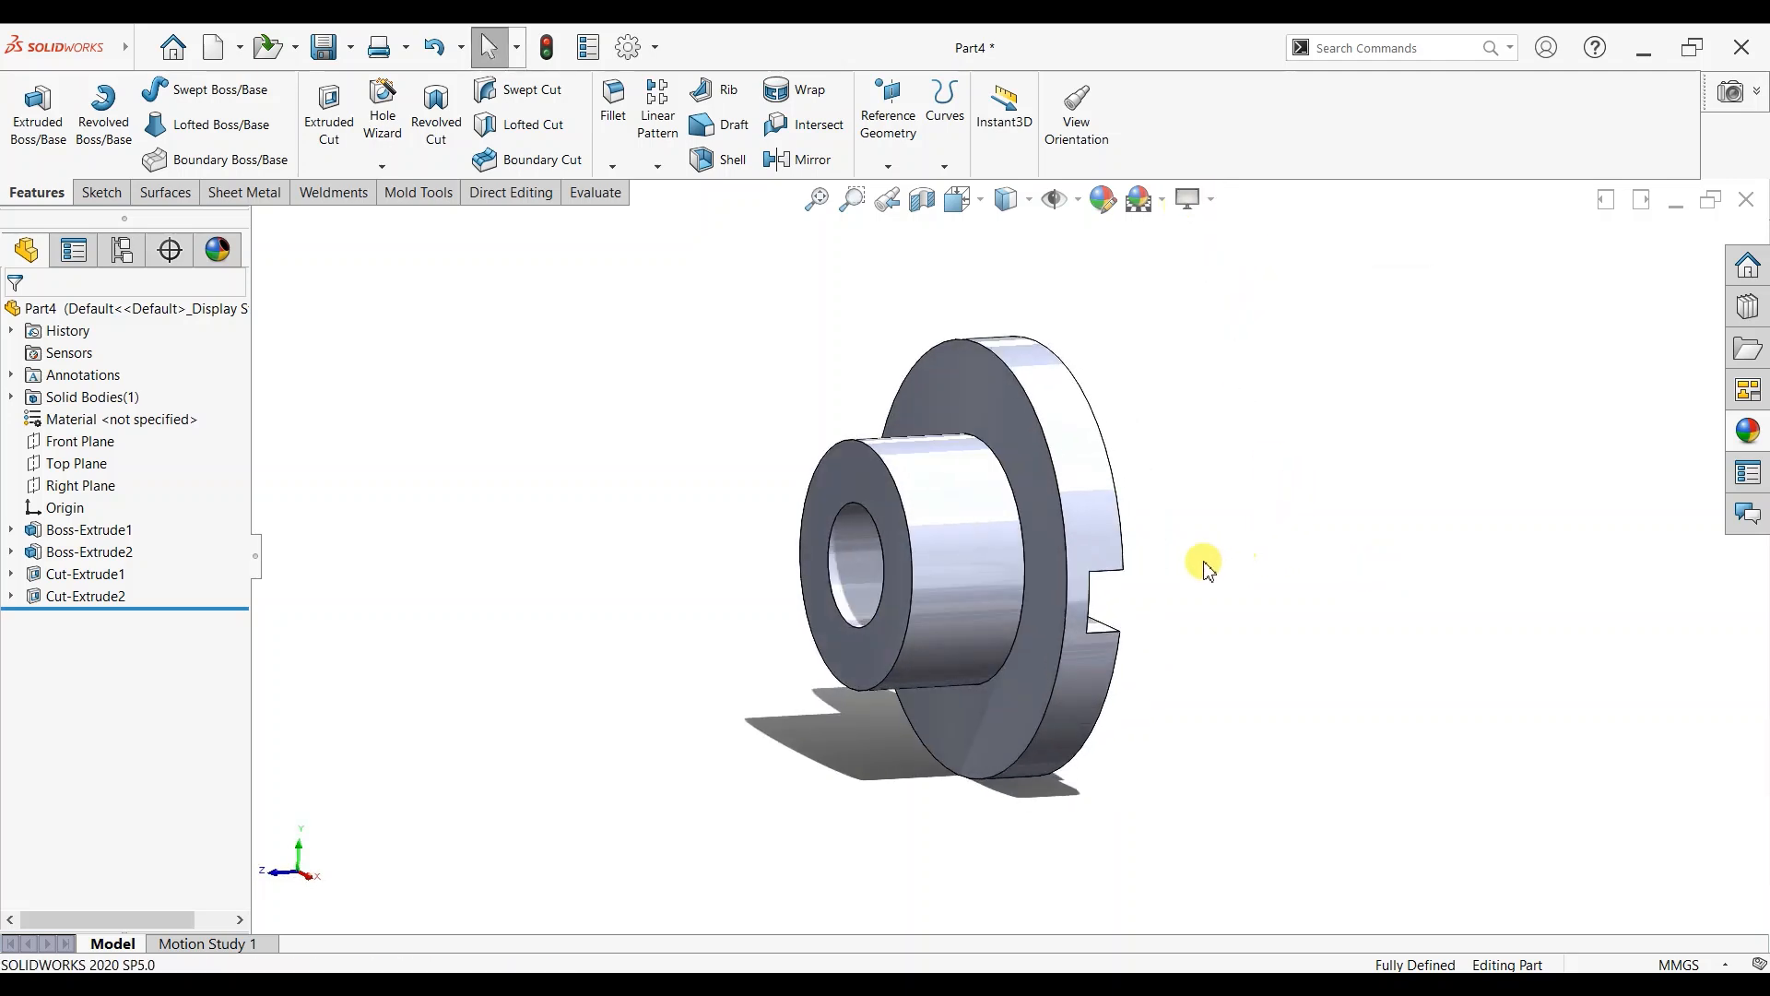
{"action": "scroll", "coordinate": [1204, 564], "scroll_direction": "up", "scroll_amount": 1}
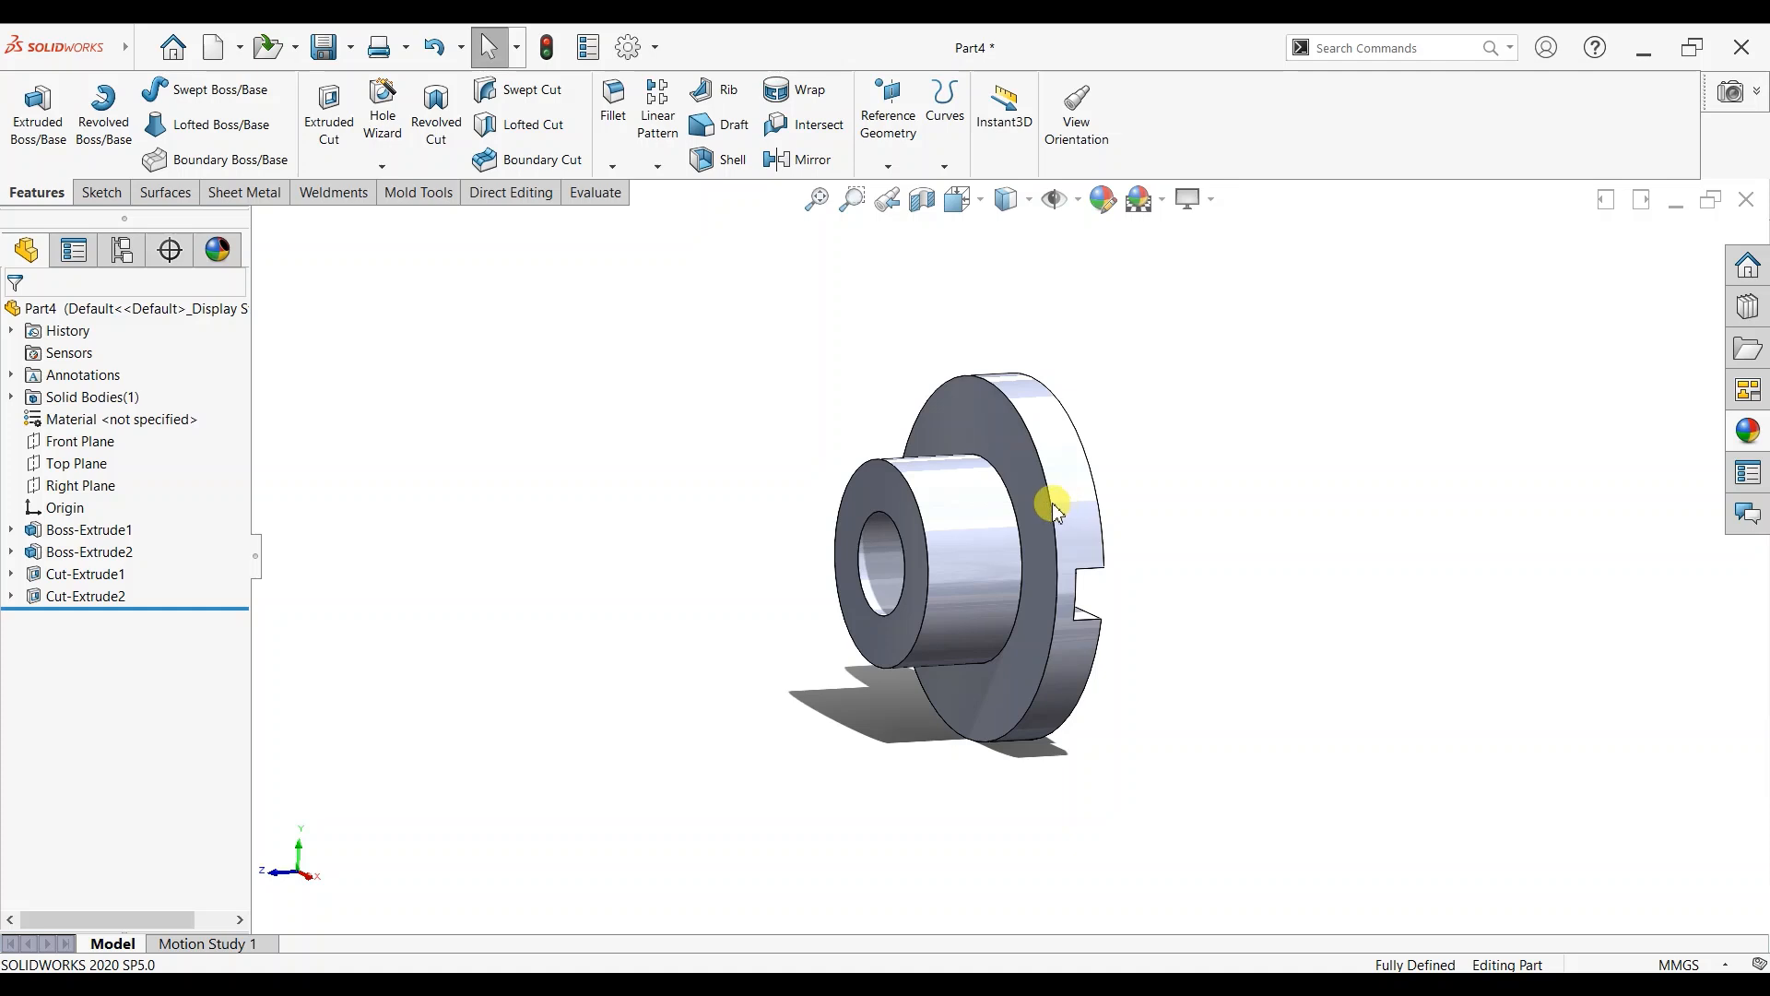
Apply a blue textured plastic appearance to the whole flange body.
{"action": "left_click", "coordinate": [1054, 510]}
{"action": "left_click", "coordinate": [1242, 601]}
{"action": "middle_click_drag", "start_coordinate": [1241, 600], "coordinate": [1138, 585]}
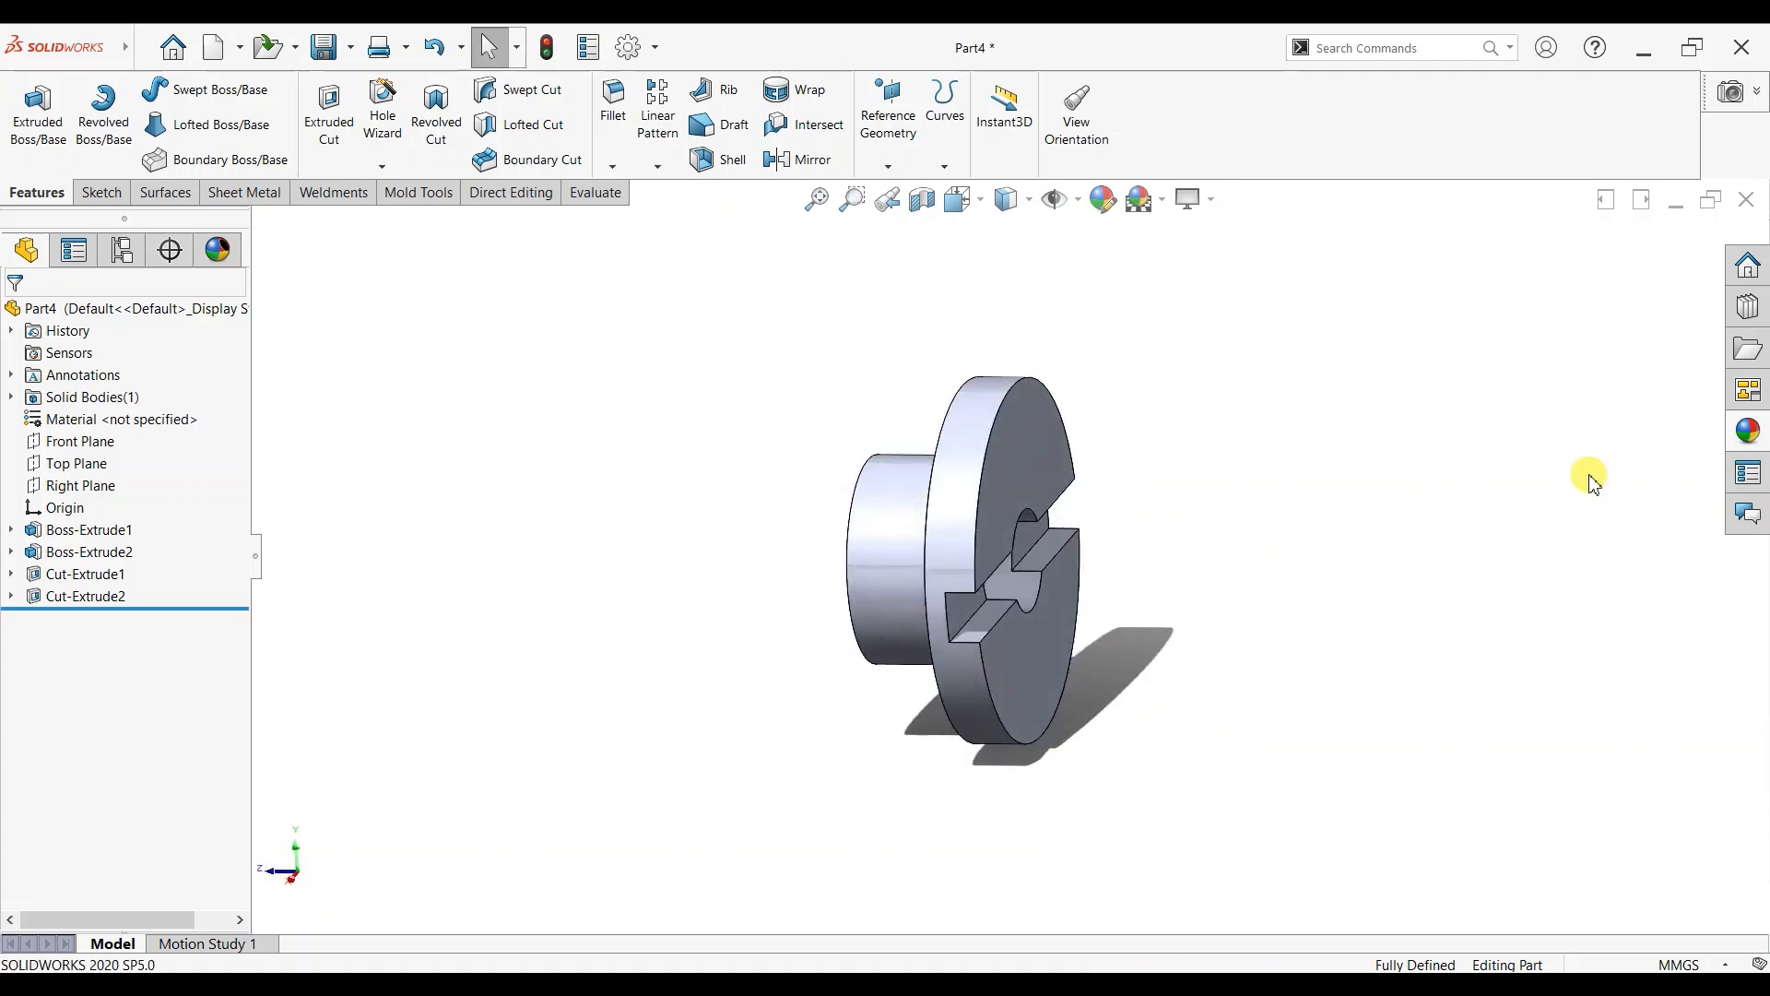
{"action": "left_click", "coordinate": [1745, 432]}
{"action": "scroll", "coordinate": [1687, 557], "scroll_direction": "up", "scroll_amount": 5}
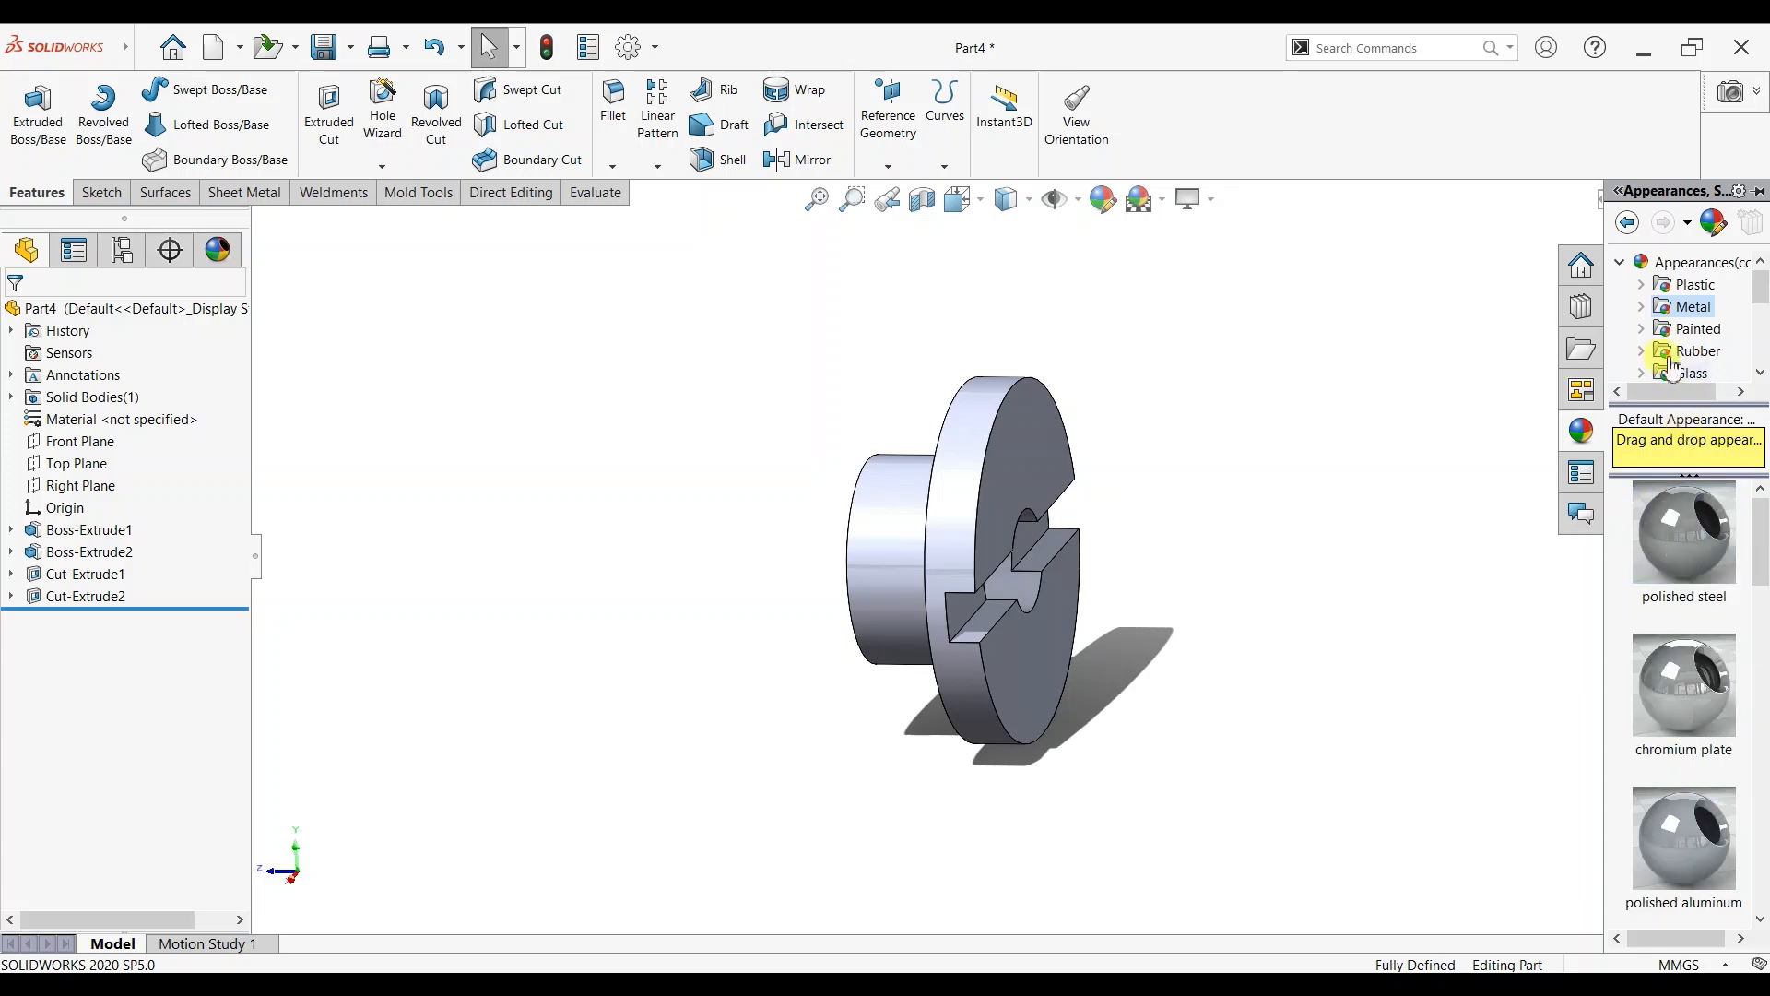
{"action": "left_click", "coordinate": [1663, 288]}
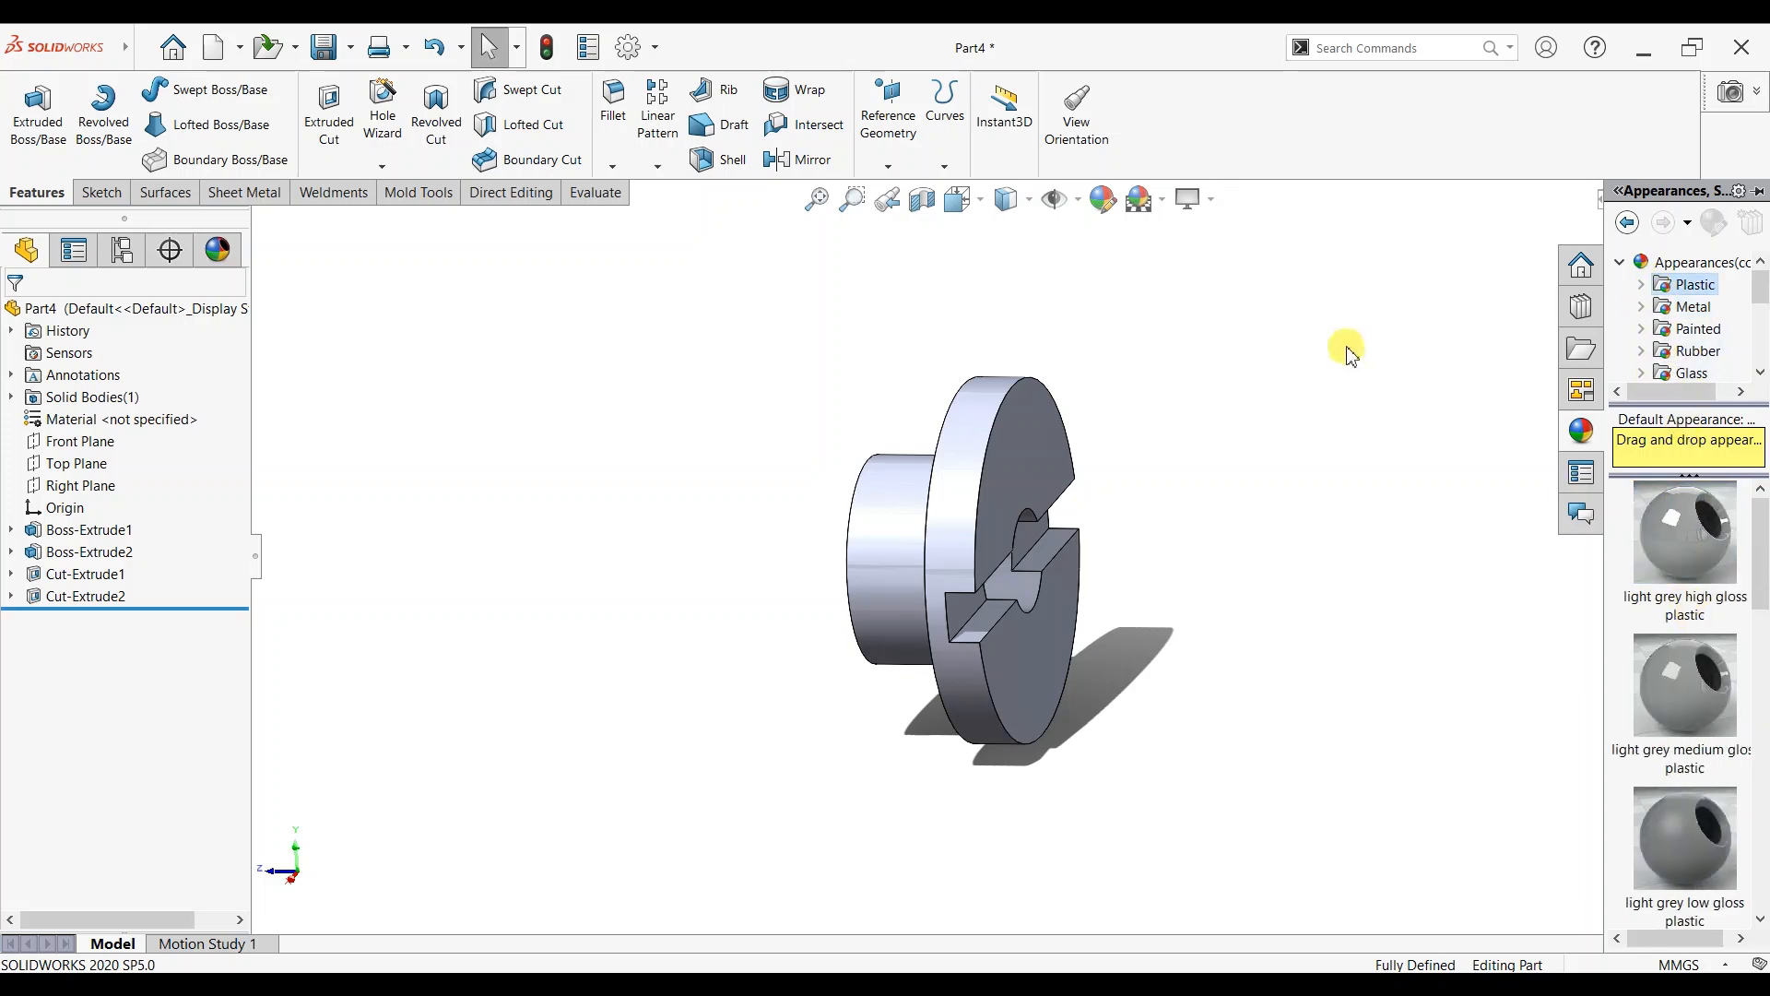
{"action": "scroll", "coordinate": [1678, 687], "scroll_direction": "down", "scroll_amount": 5}
{"action": "left_click_drag", "start_coordinate": [1678, 687], "coordinate": [1056, 502]}
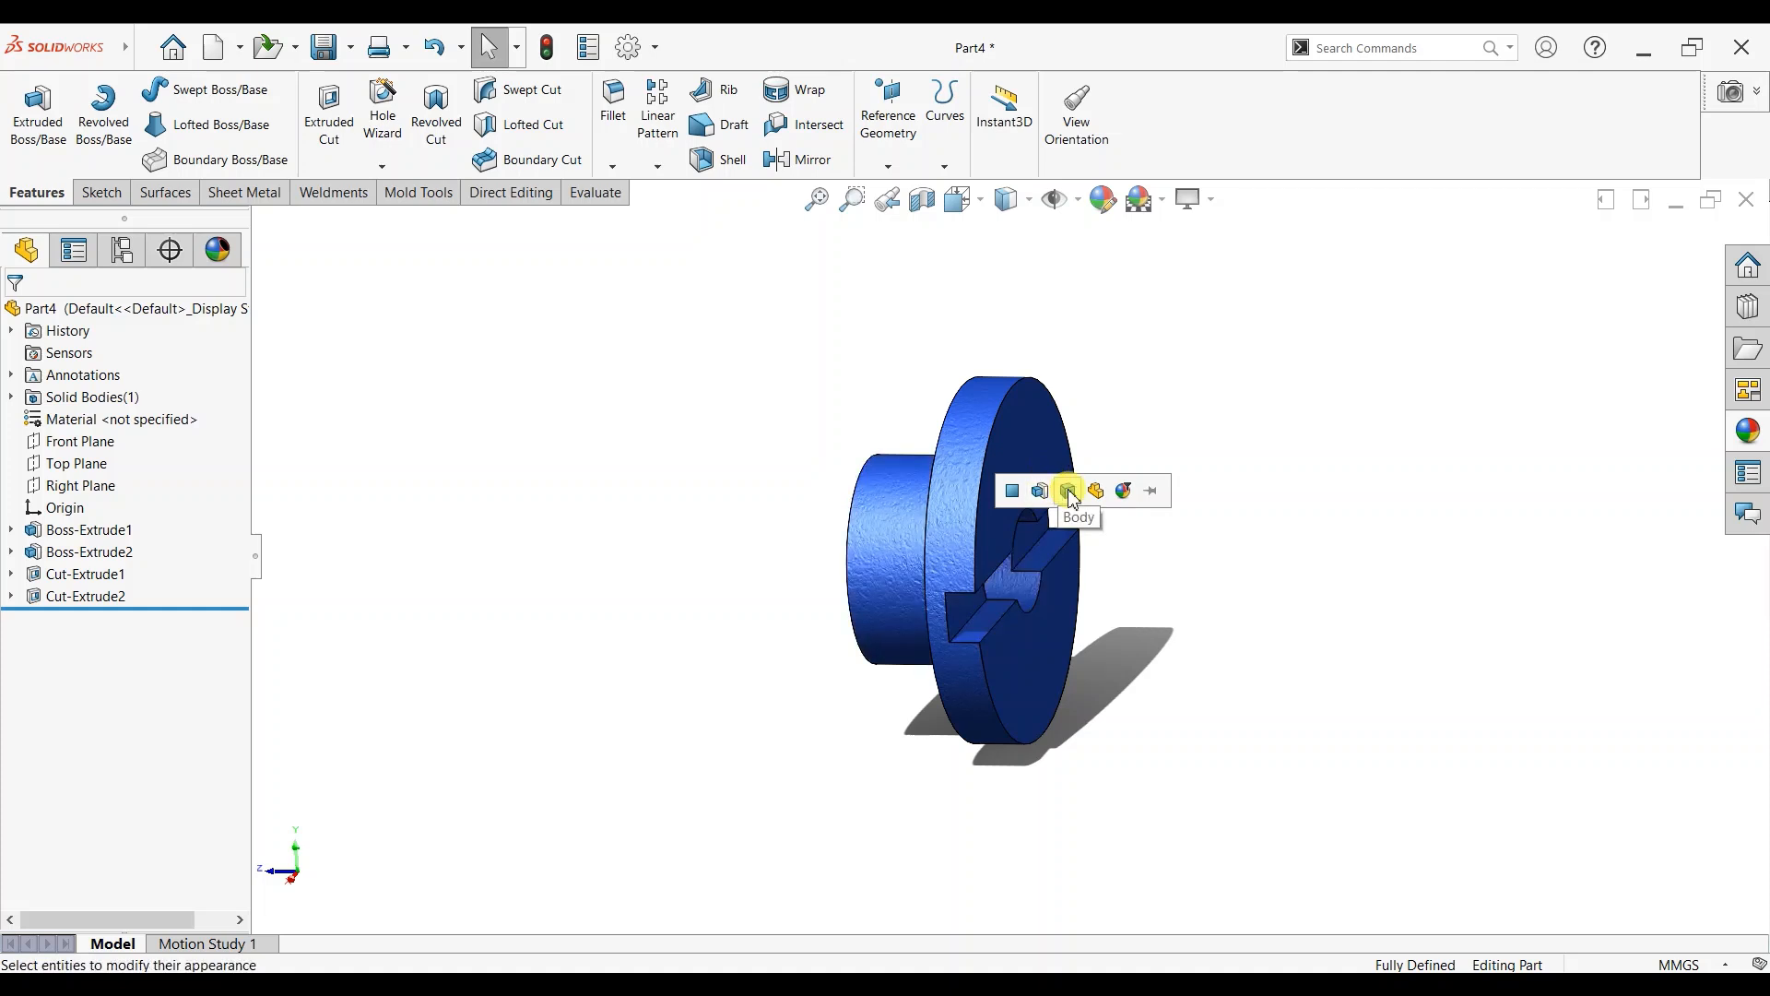
{"action": "left_click", "coordinate": [1070, 493]}
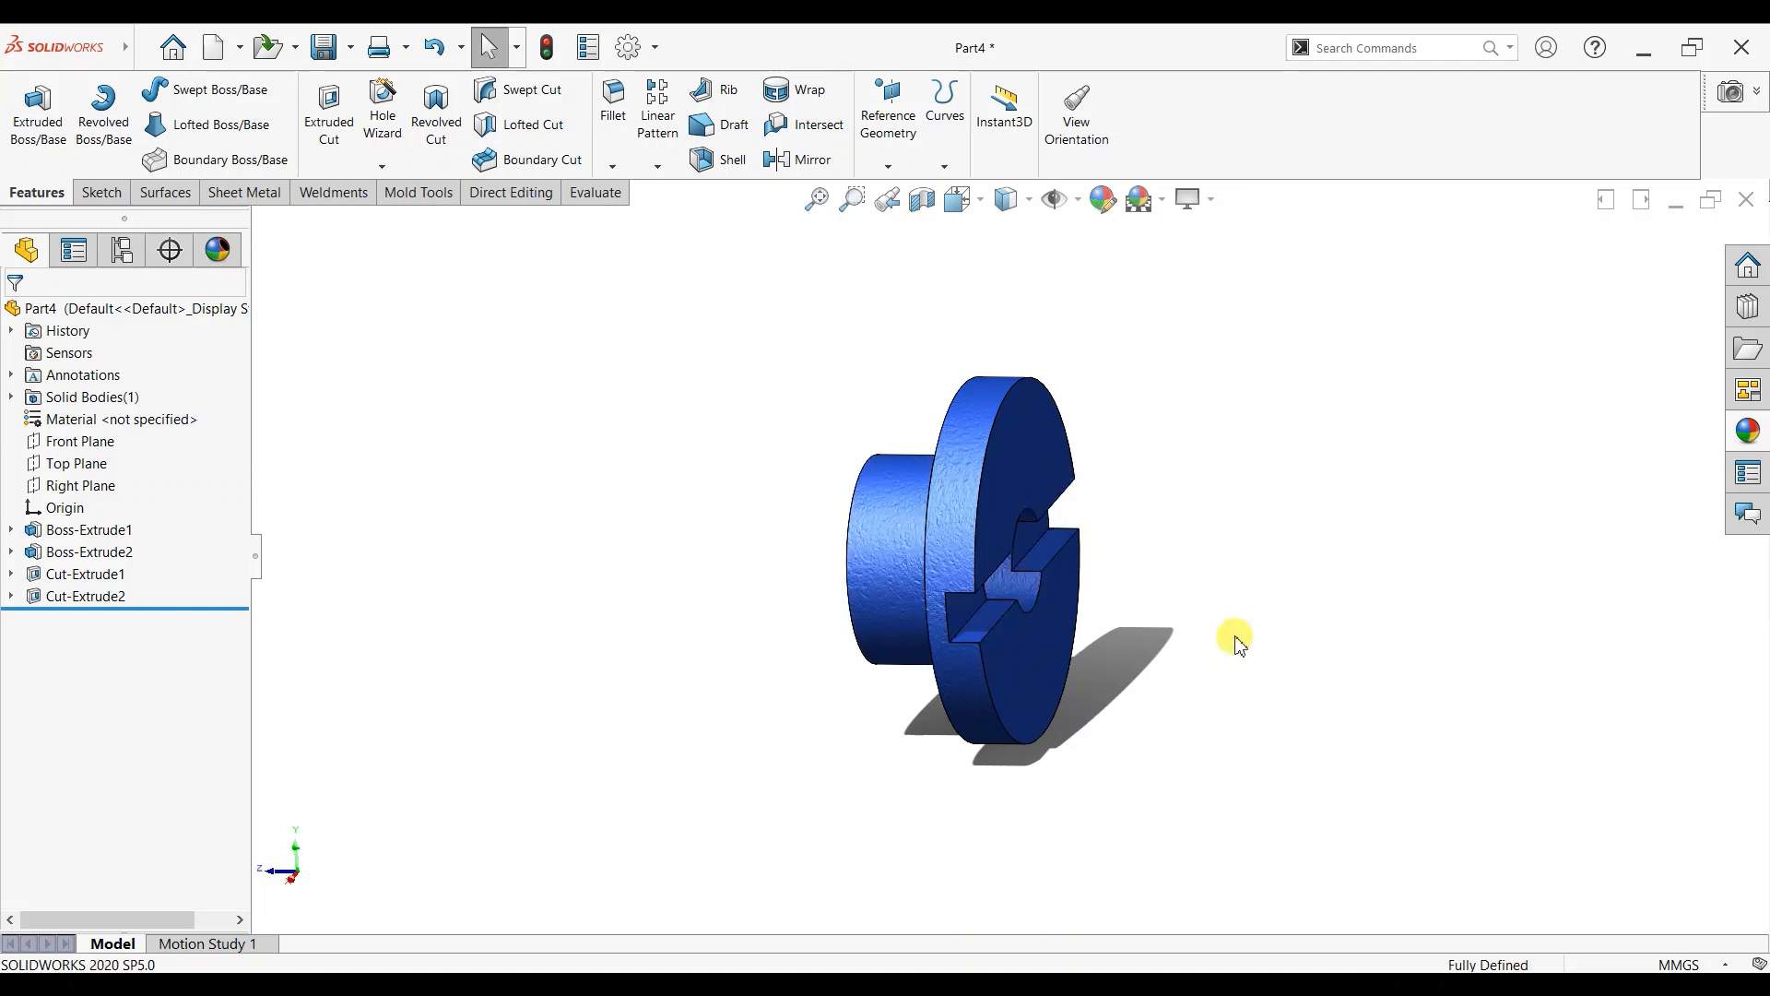
Edit the appearance, choosing green from the standard swatch, and apply it to the whole solid body.
{"action": "middle_click_drag", "start_coordinate": [1233, 632], "coordinate": [1266, 556]}
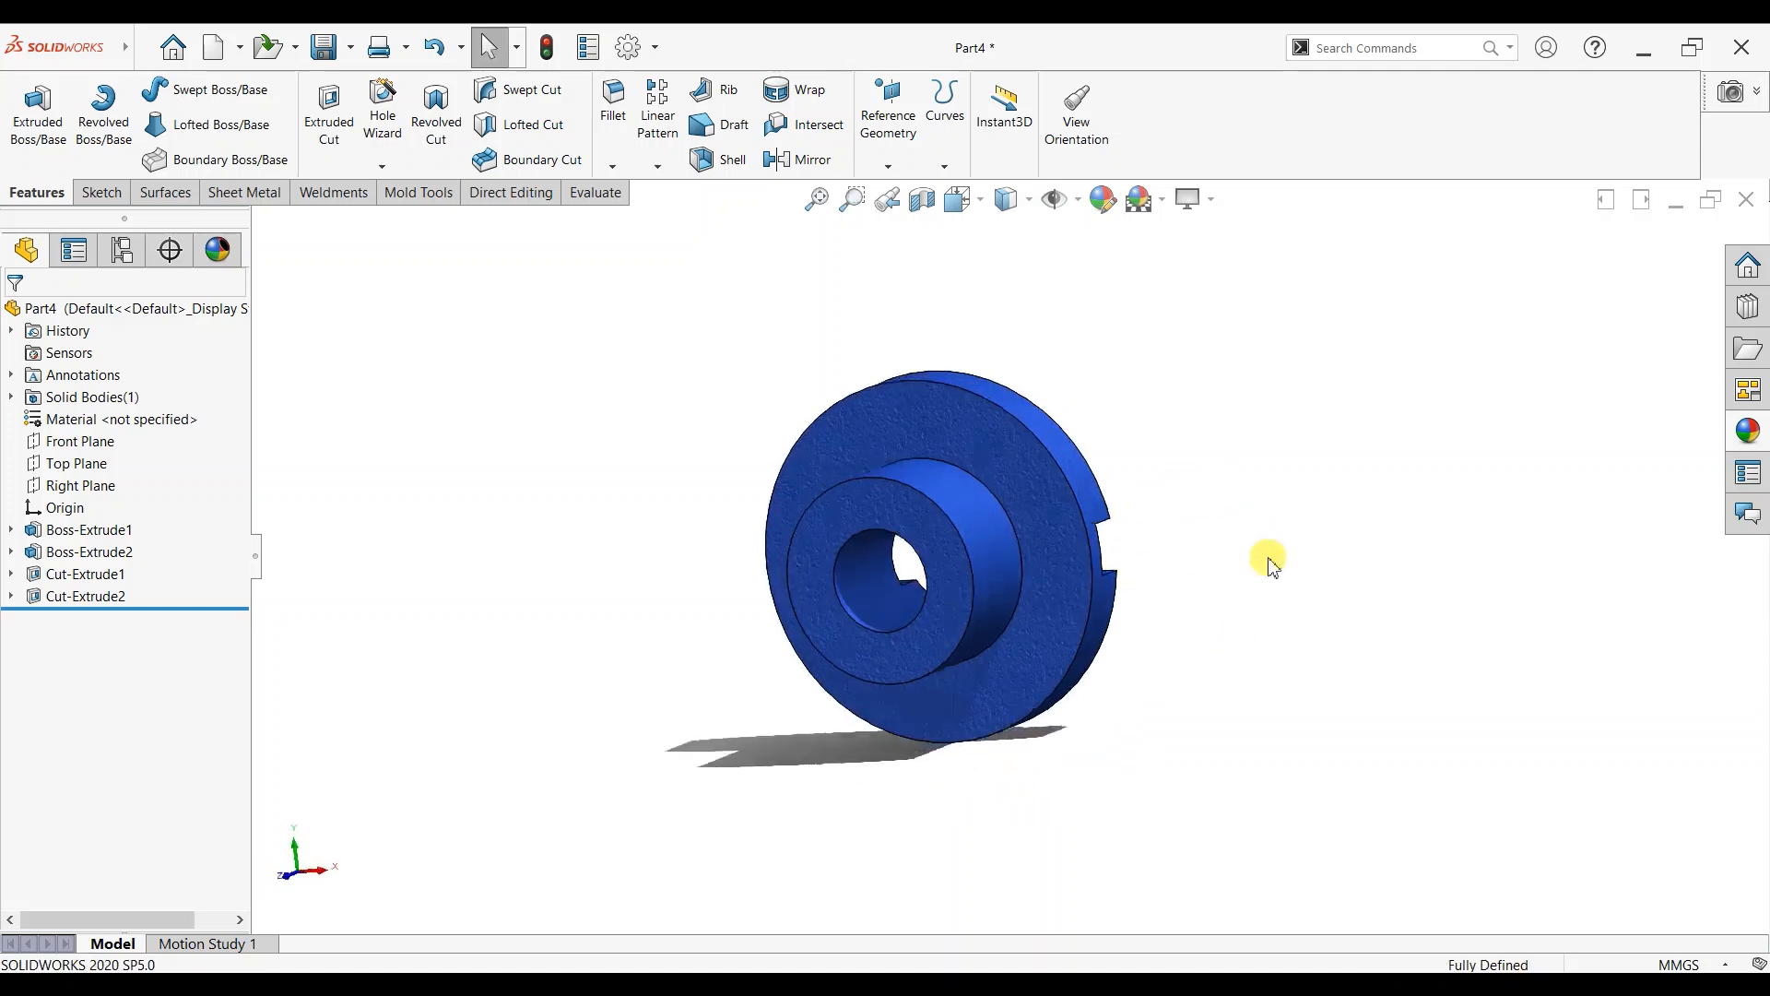
{"action": "scroll", "coordinate": [1007, 435], "scroll_direction": "down", "scroll_amount": 4}
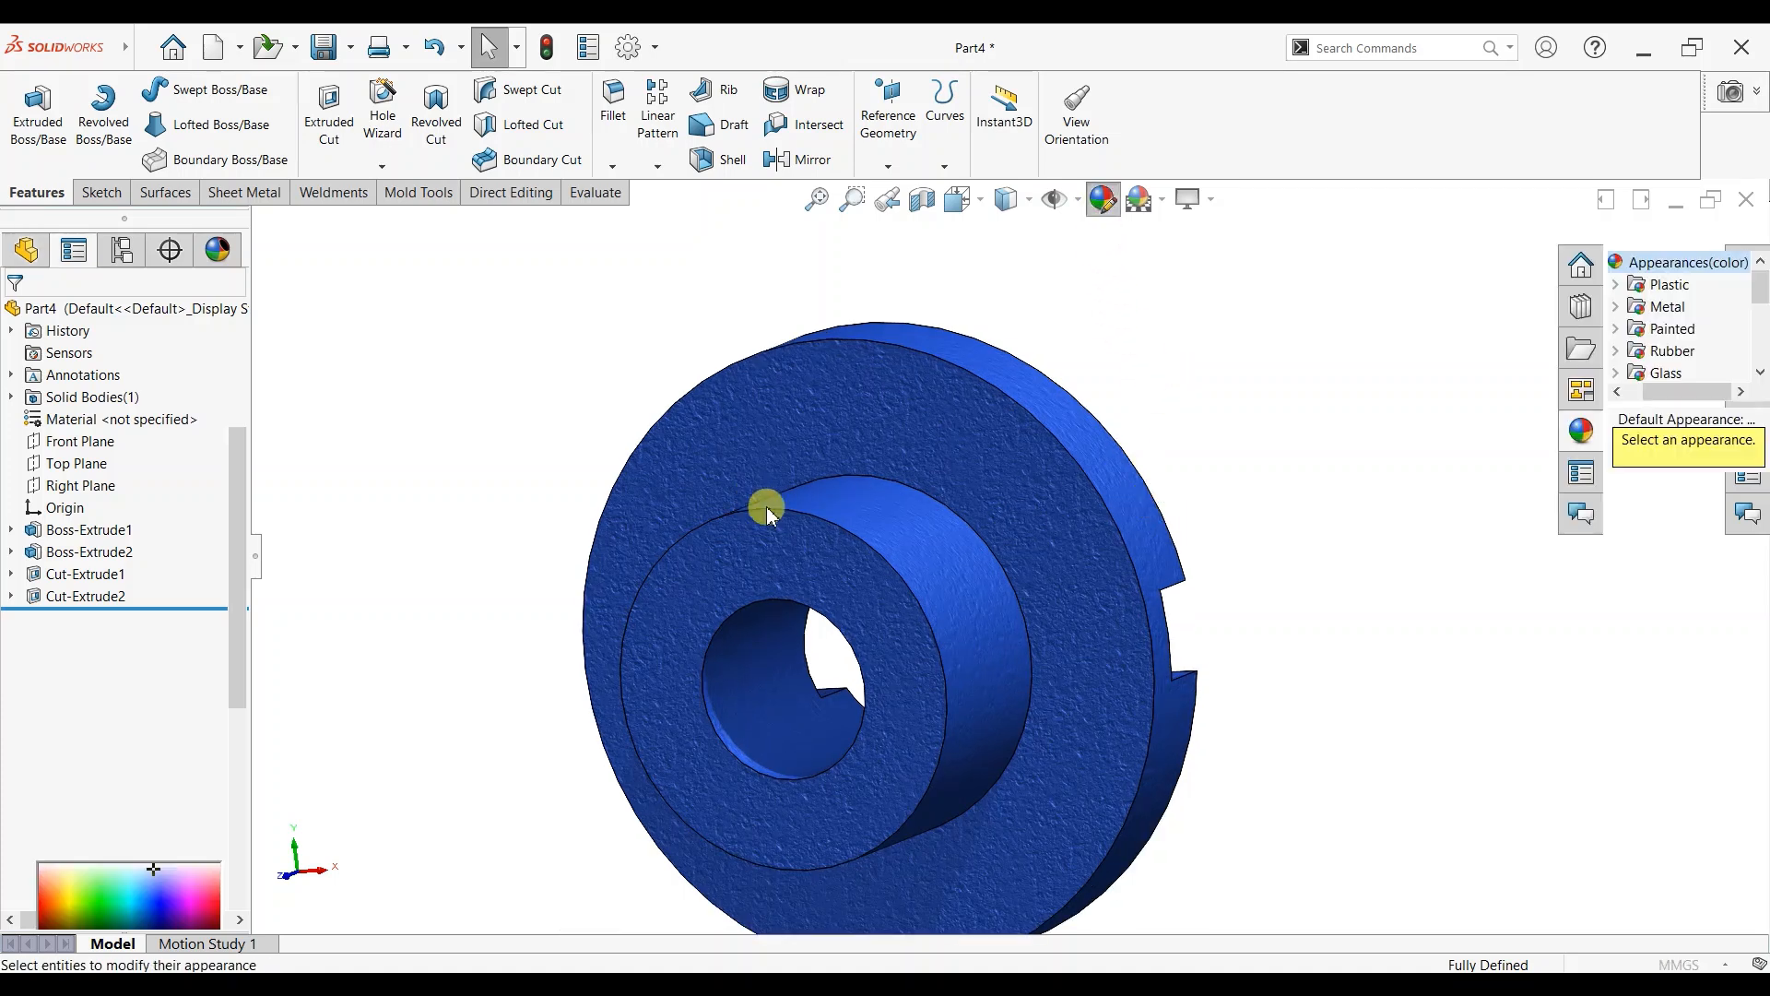
{"action": "left_click_drag", "start_coordinate": [234, 693], "coordinate": [236, 819]}
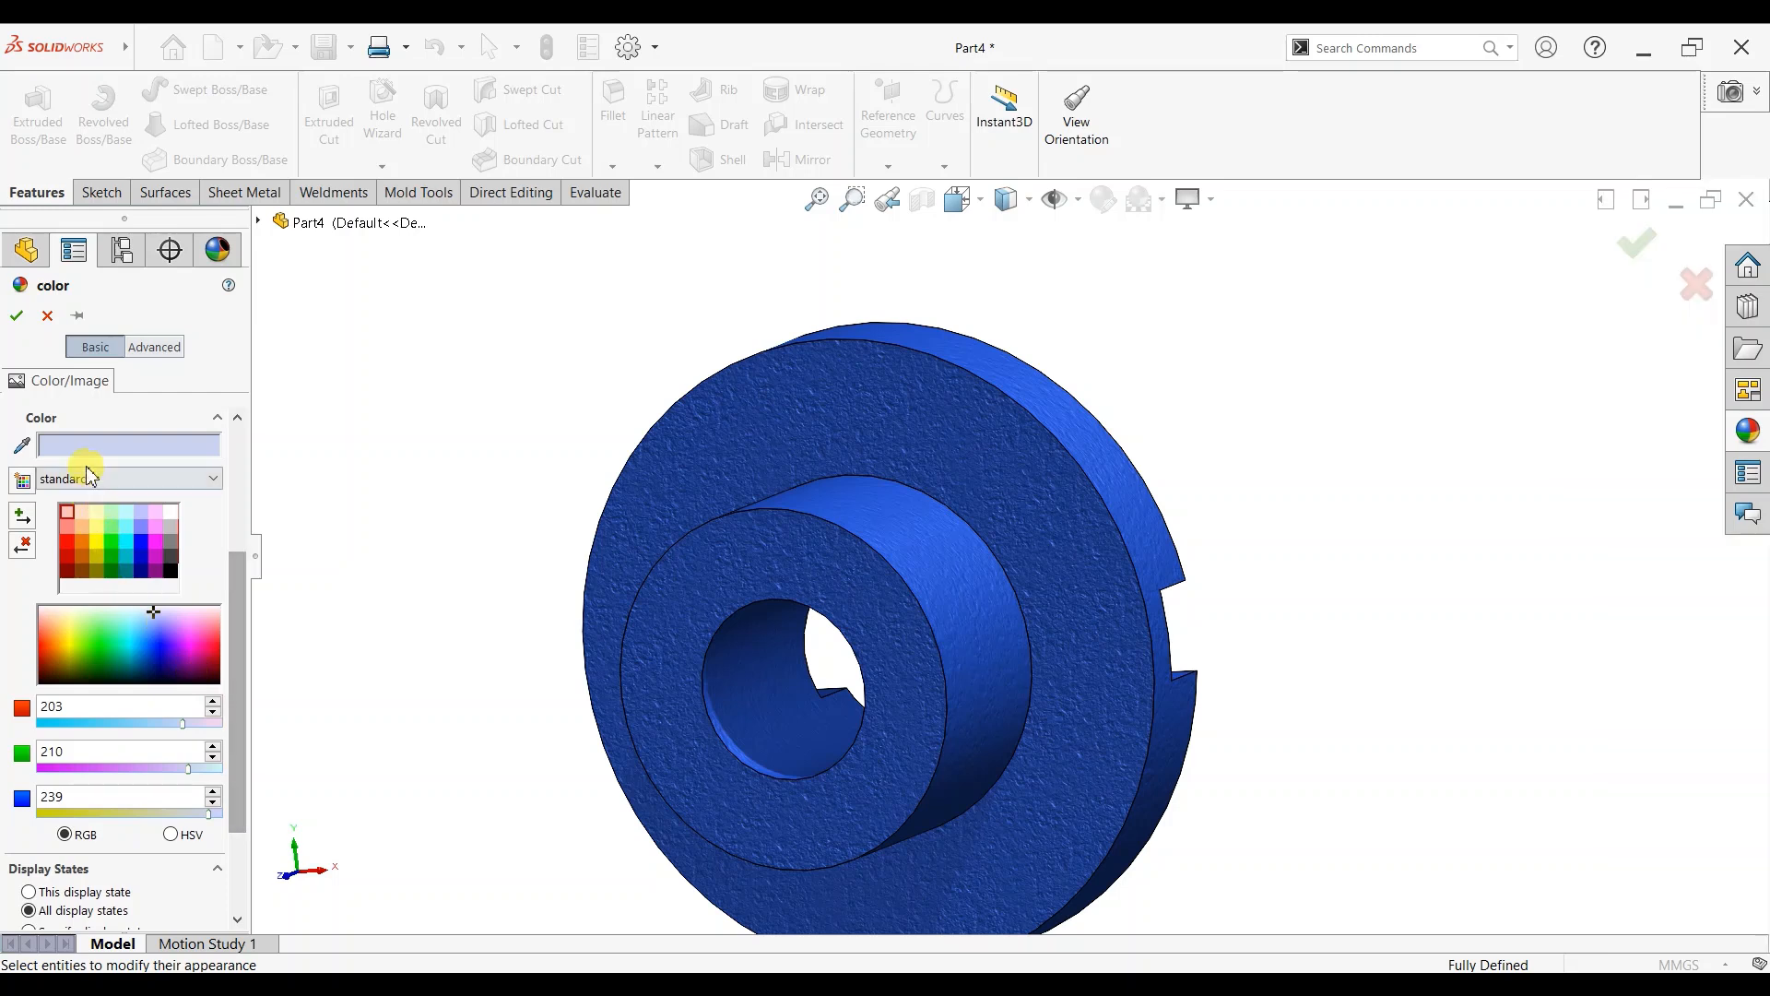
{"action": "left_click", "coordinate": [151, 349]}
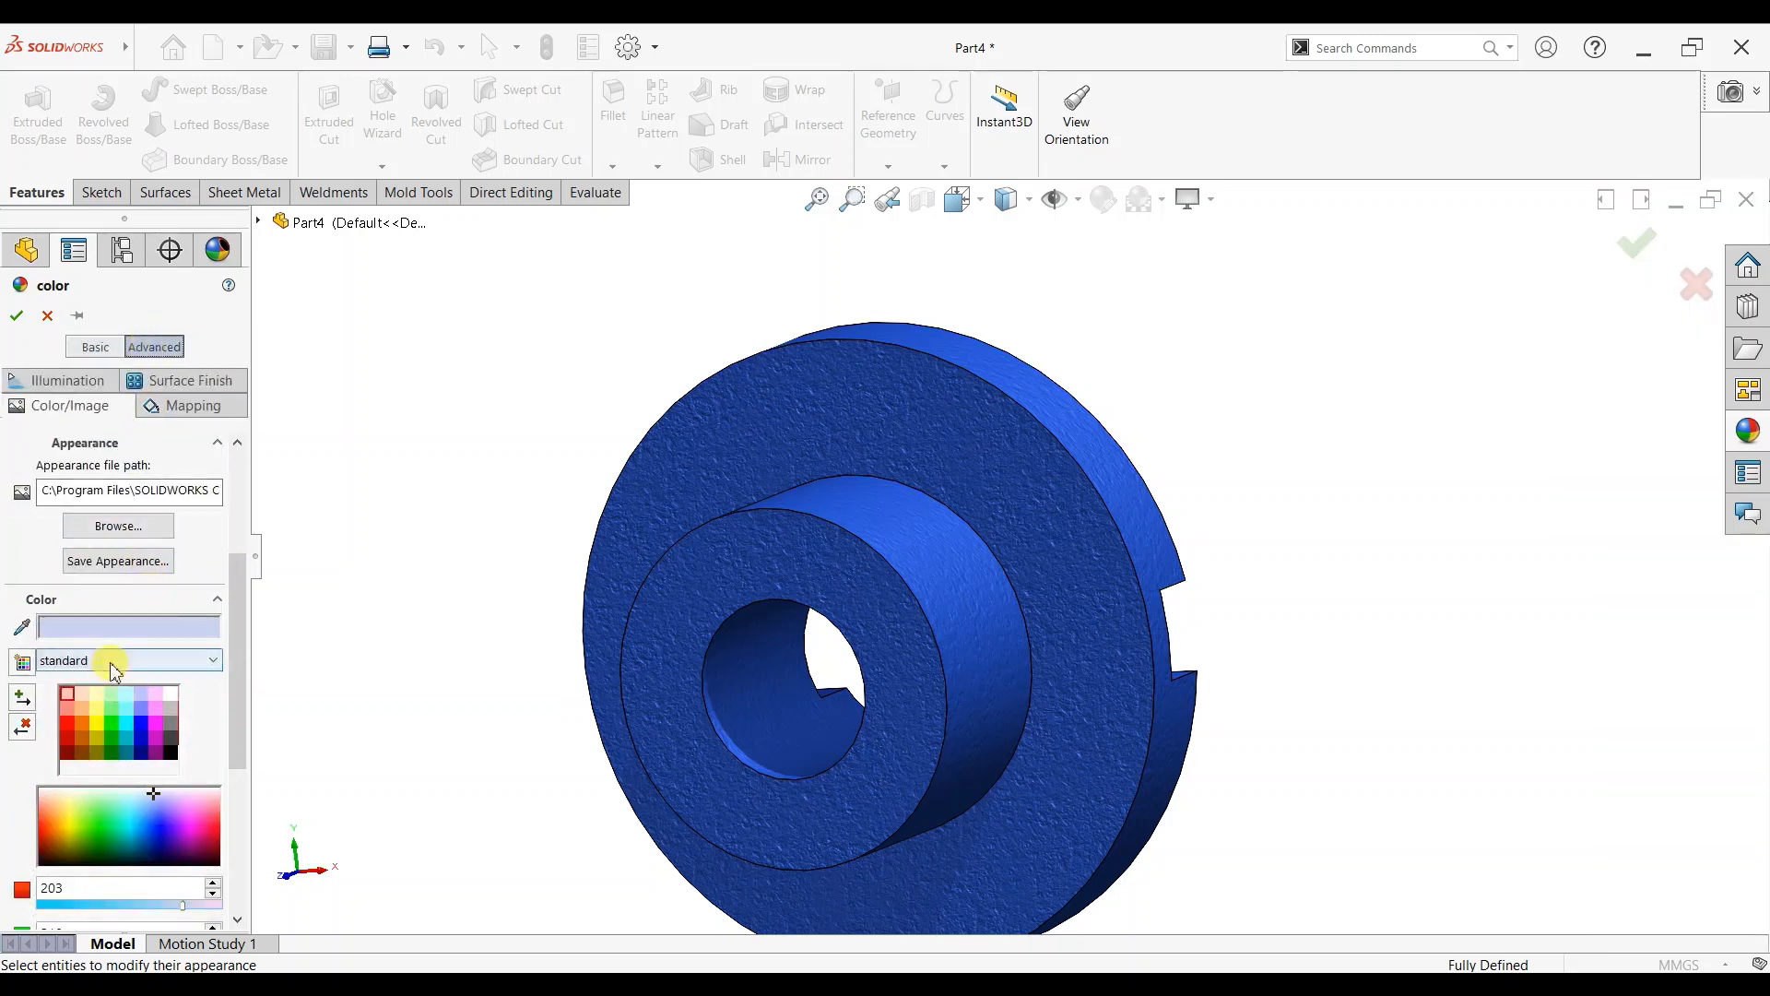
{"action": "left_click", "coordinate": [111, 664]}
{"action": "left_click", "coordinate": [111, 664]}
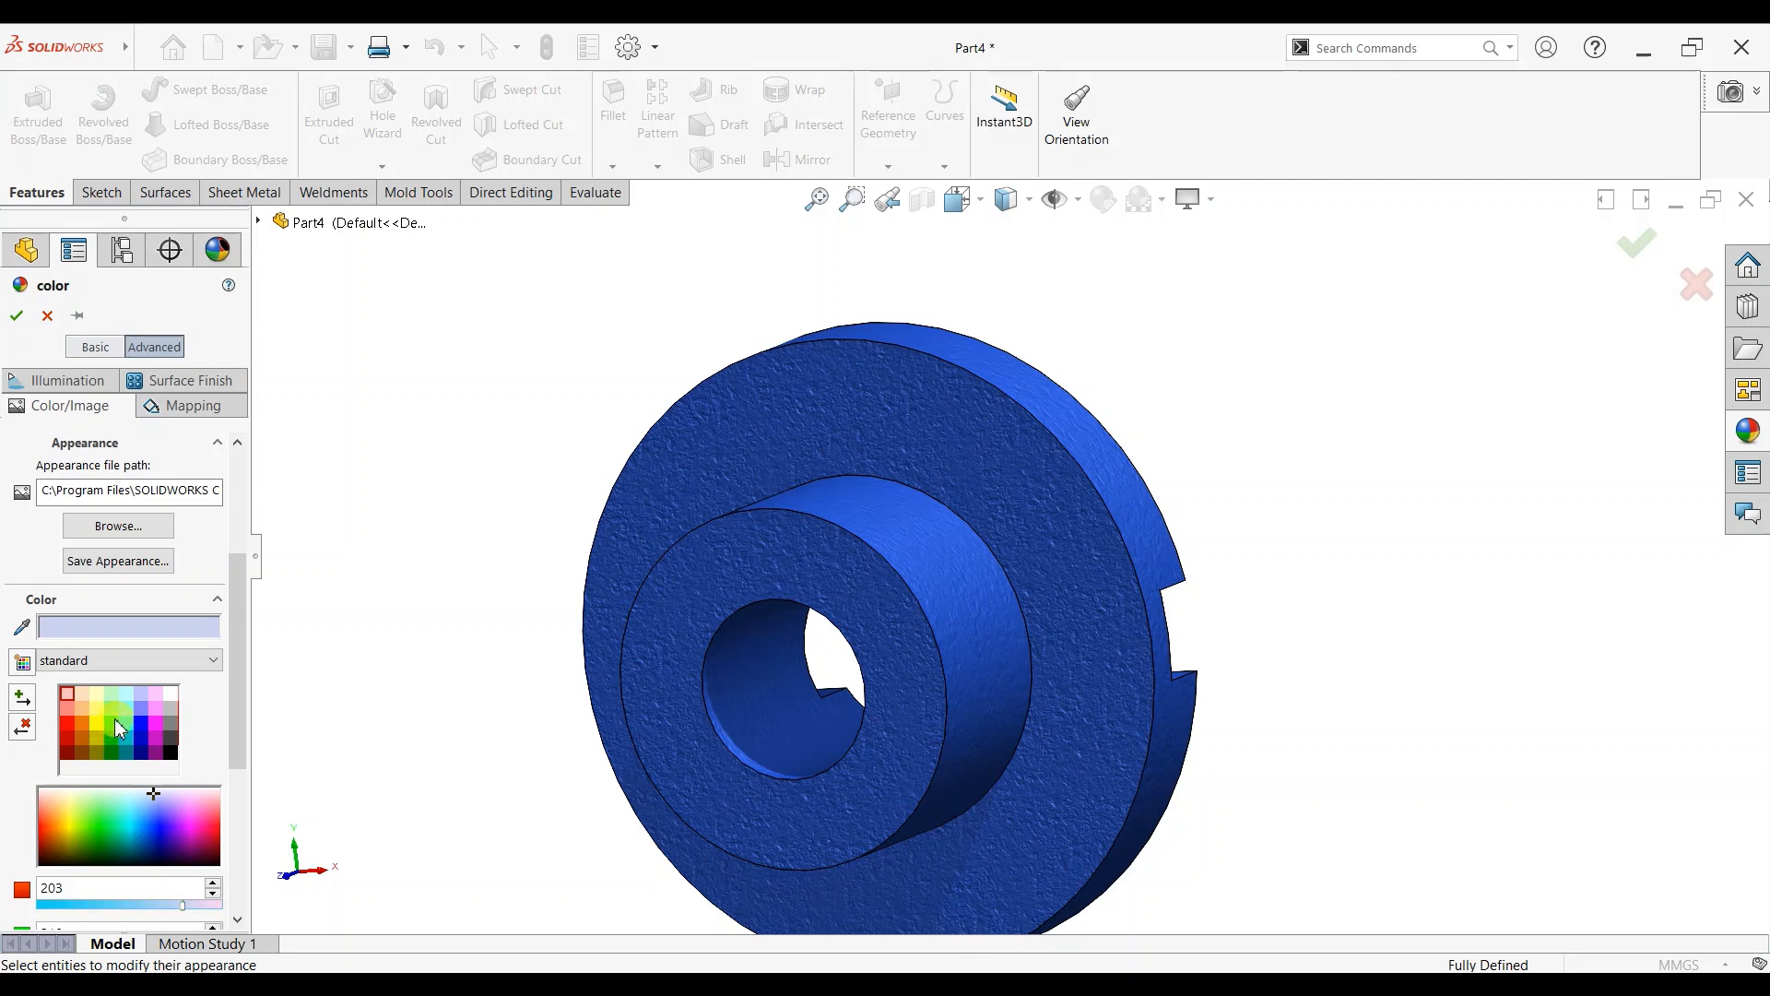
{"action": "left_click", "coordinate": [112, 722]}
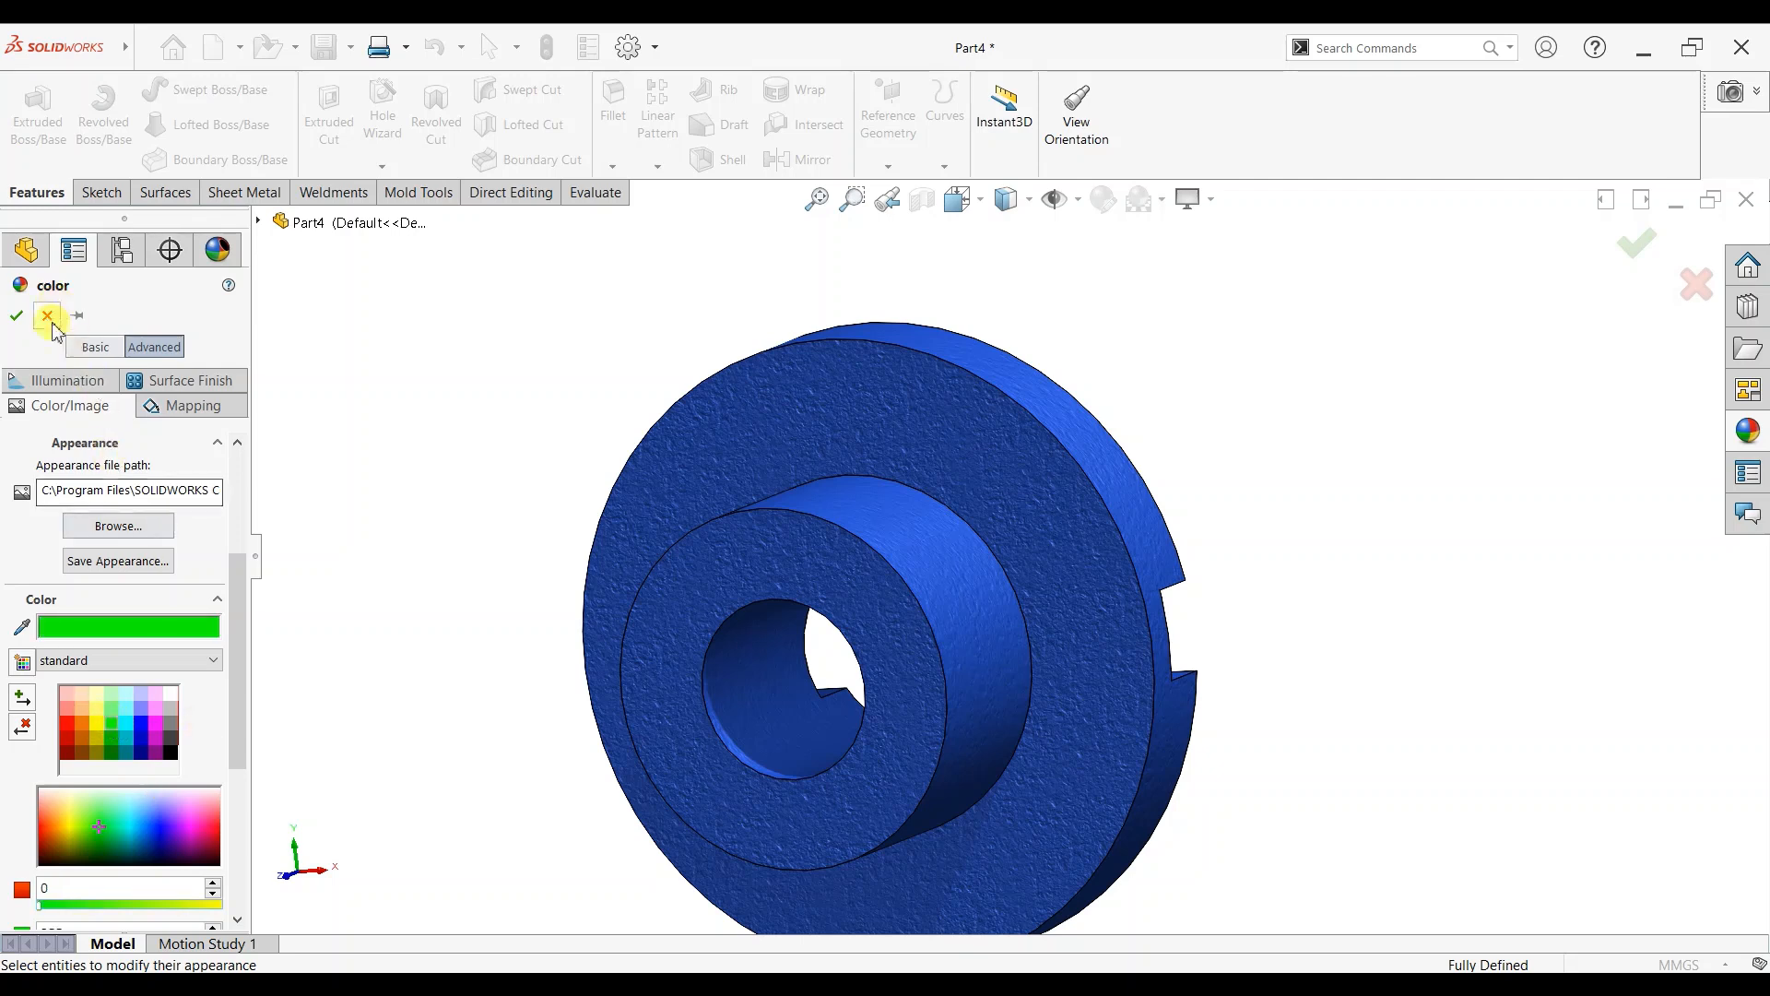
{"action": "scroll", "coordinate": [186, 584], "scroll_direction": "up", "scroll_amount": 3}
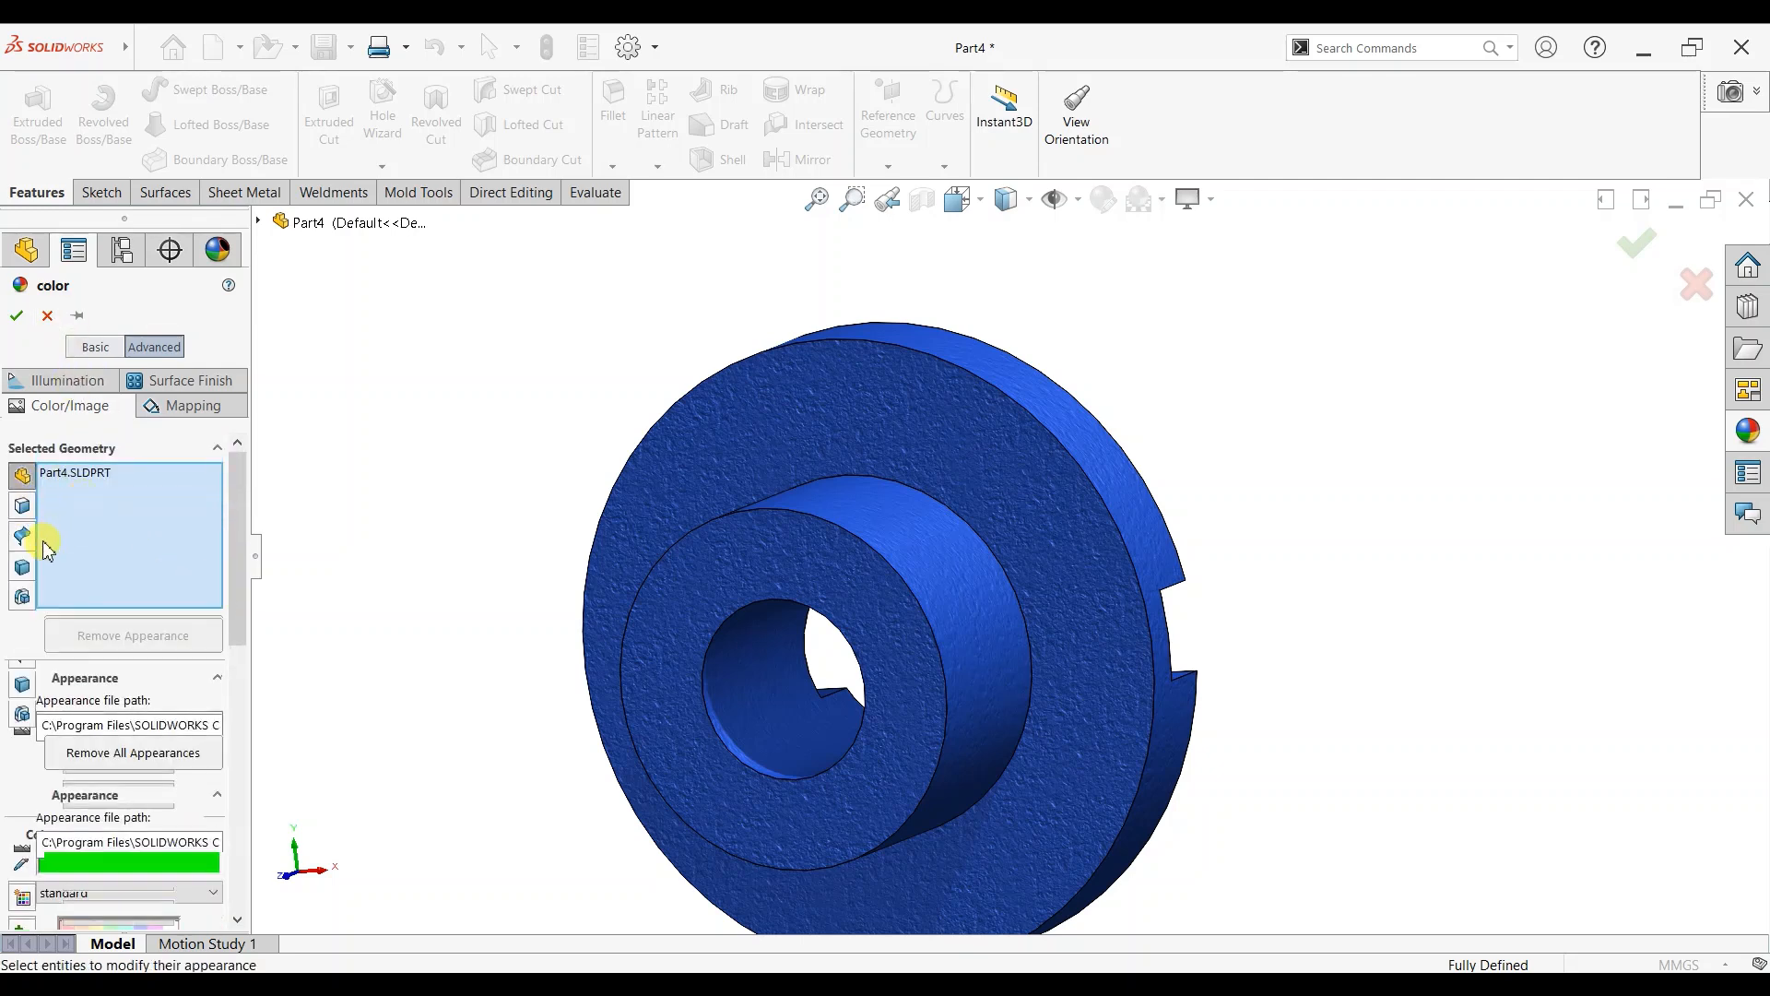
{"action": "left_click", "coordinate": [22, 684]}
{"action": "left_click", "coordinate": [789, 537]}
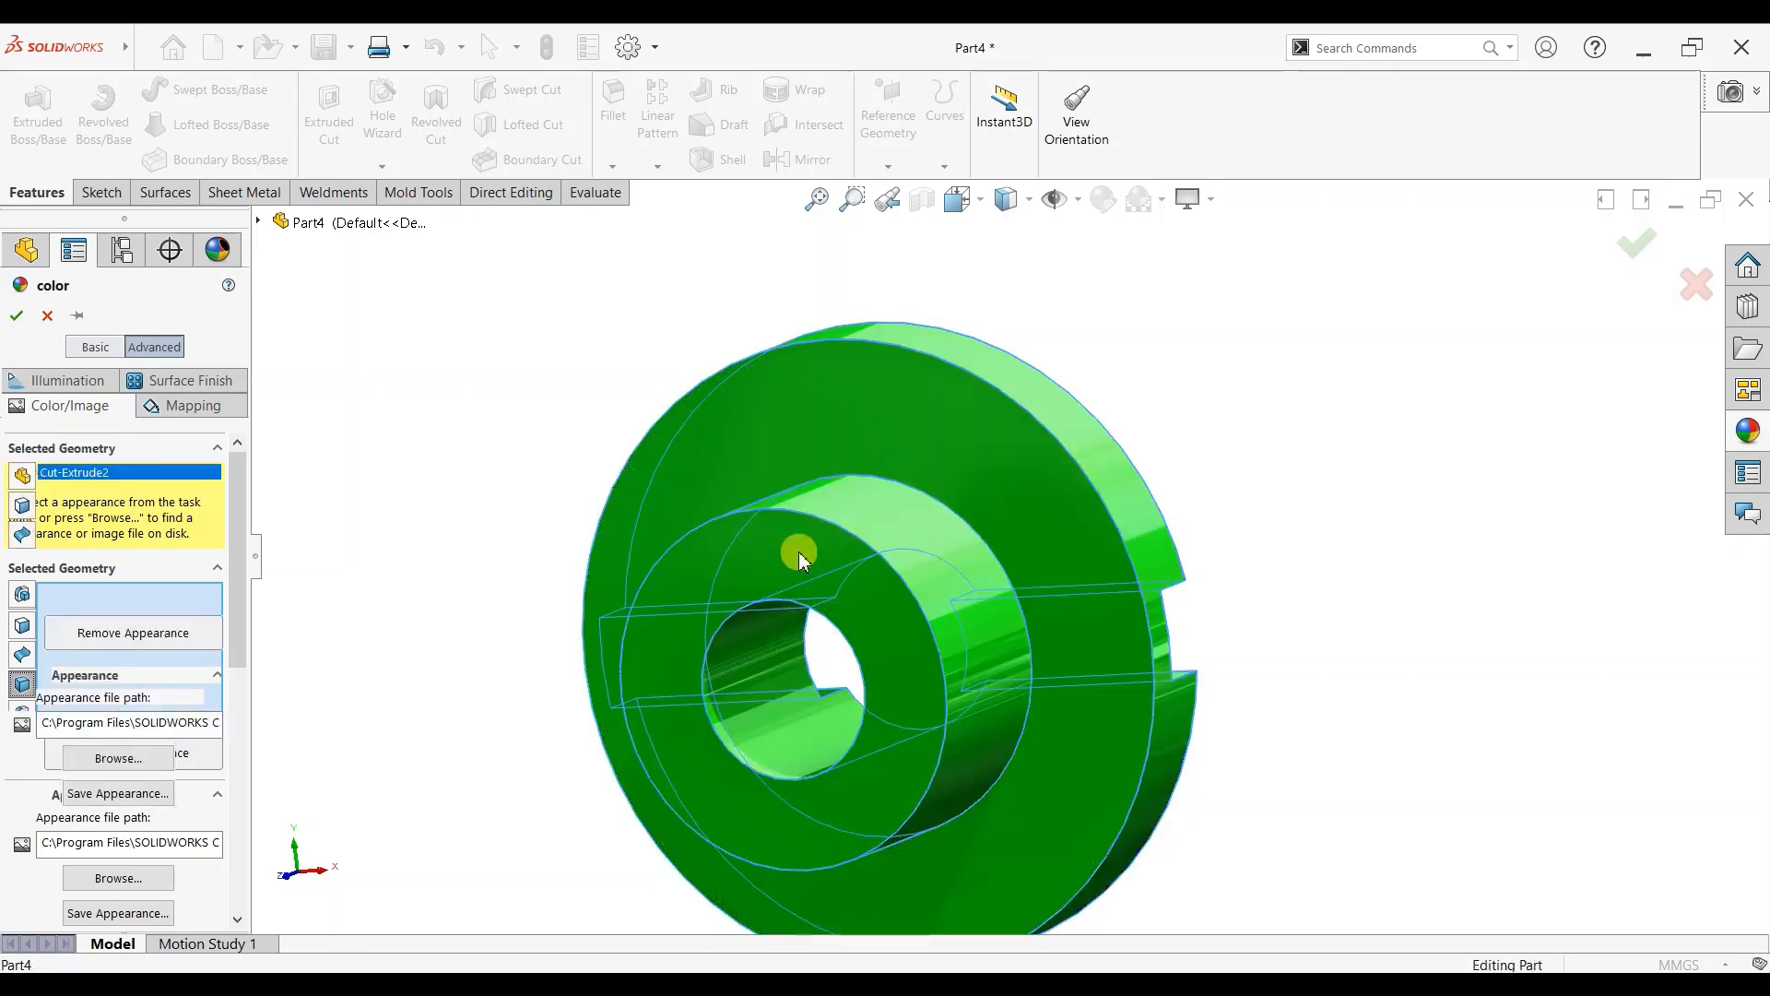
{"action": "left_click", "coordinate": [16, 316]}
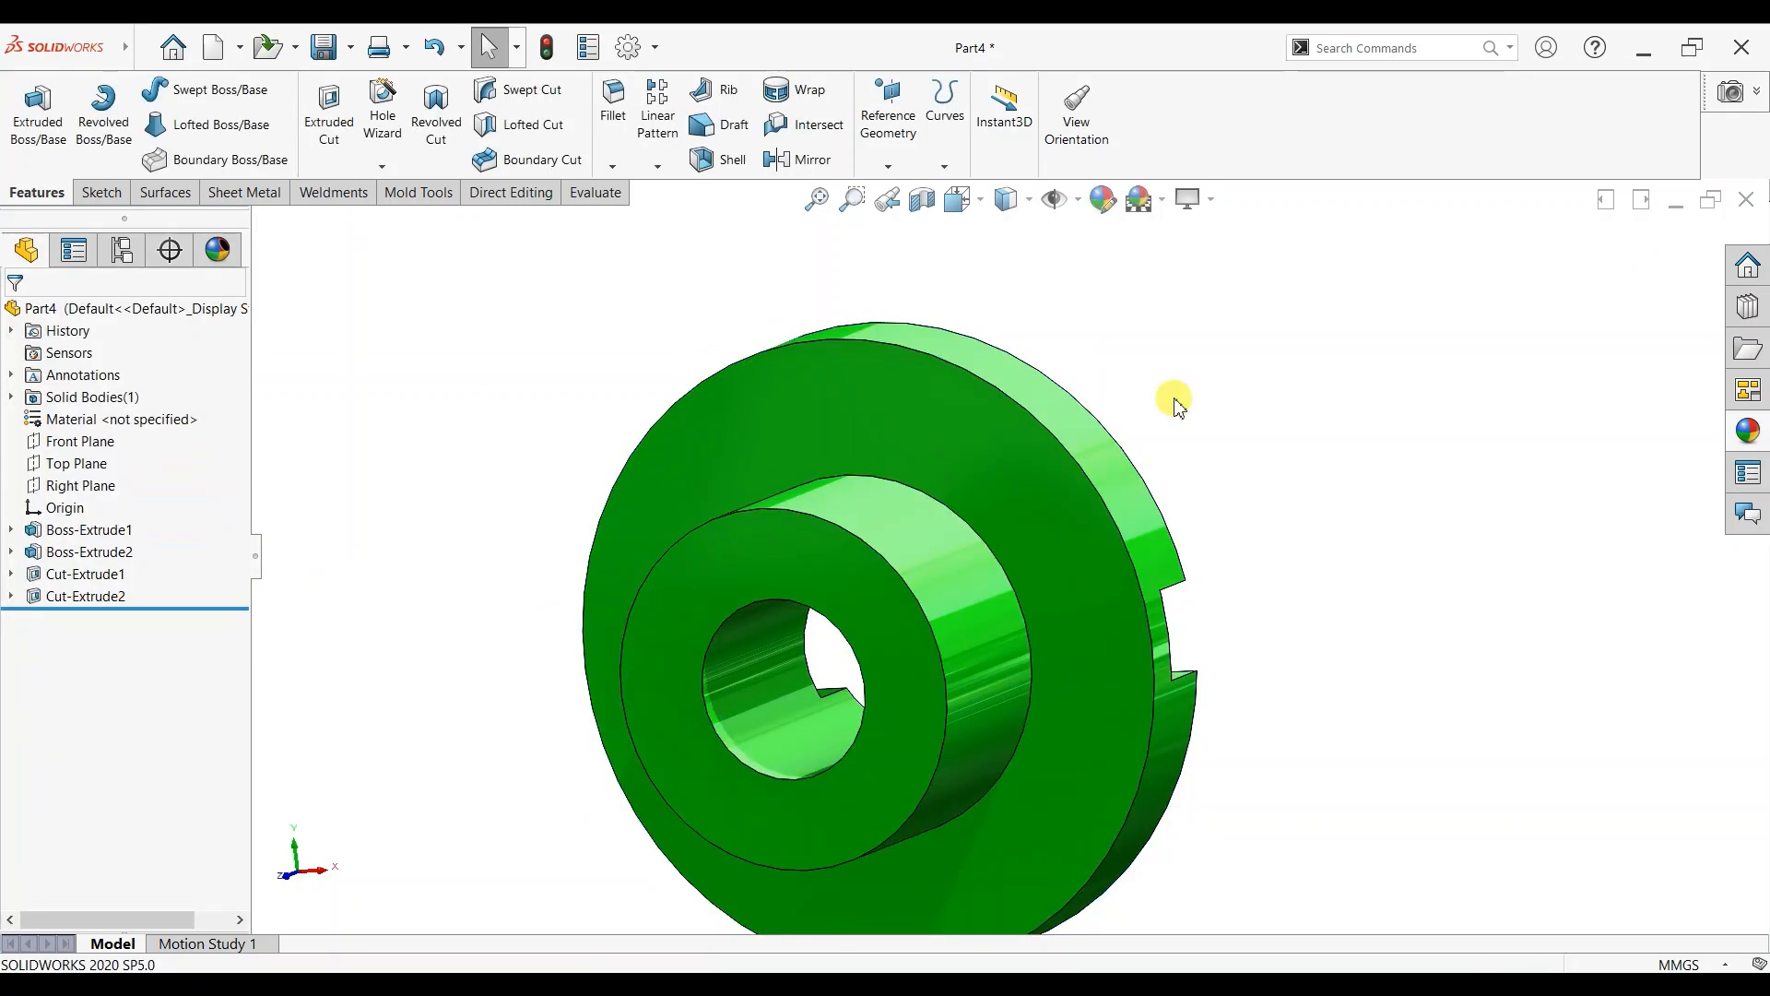
On the hub's end face, sketch a centre rectangle about 2.76 mm wide and 2.08 mm high, centred on the uppermost point of the bore edge.
{"action": "scroll", "coordinate": [1088, 601], "scroll_direction": "up", "scroll_amount": 3}
{"action": "middle_click_drag", "start_coordinate": [1088, 601], "coordinate": [1142, 617]}
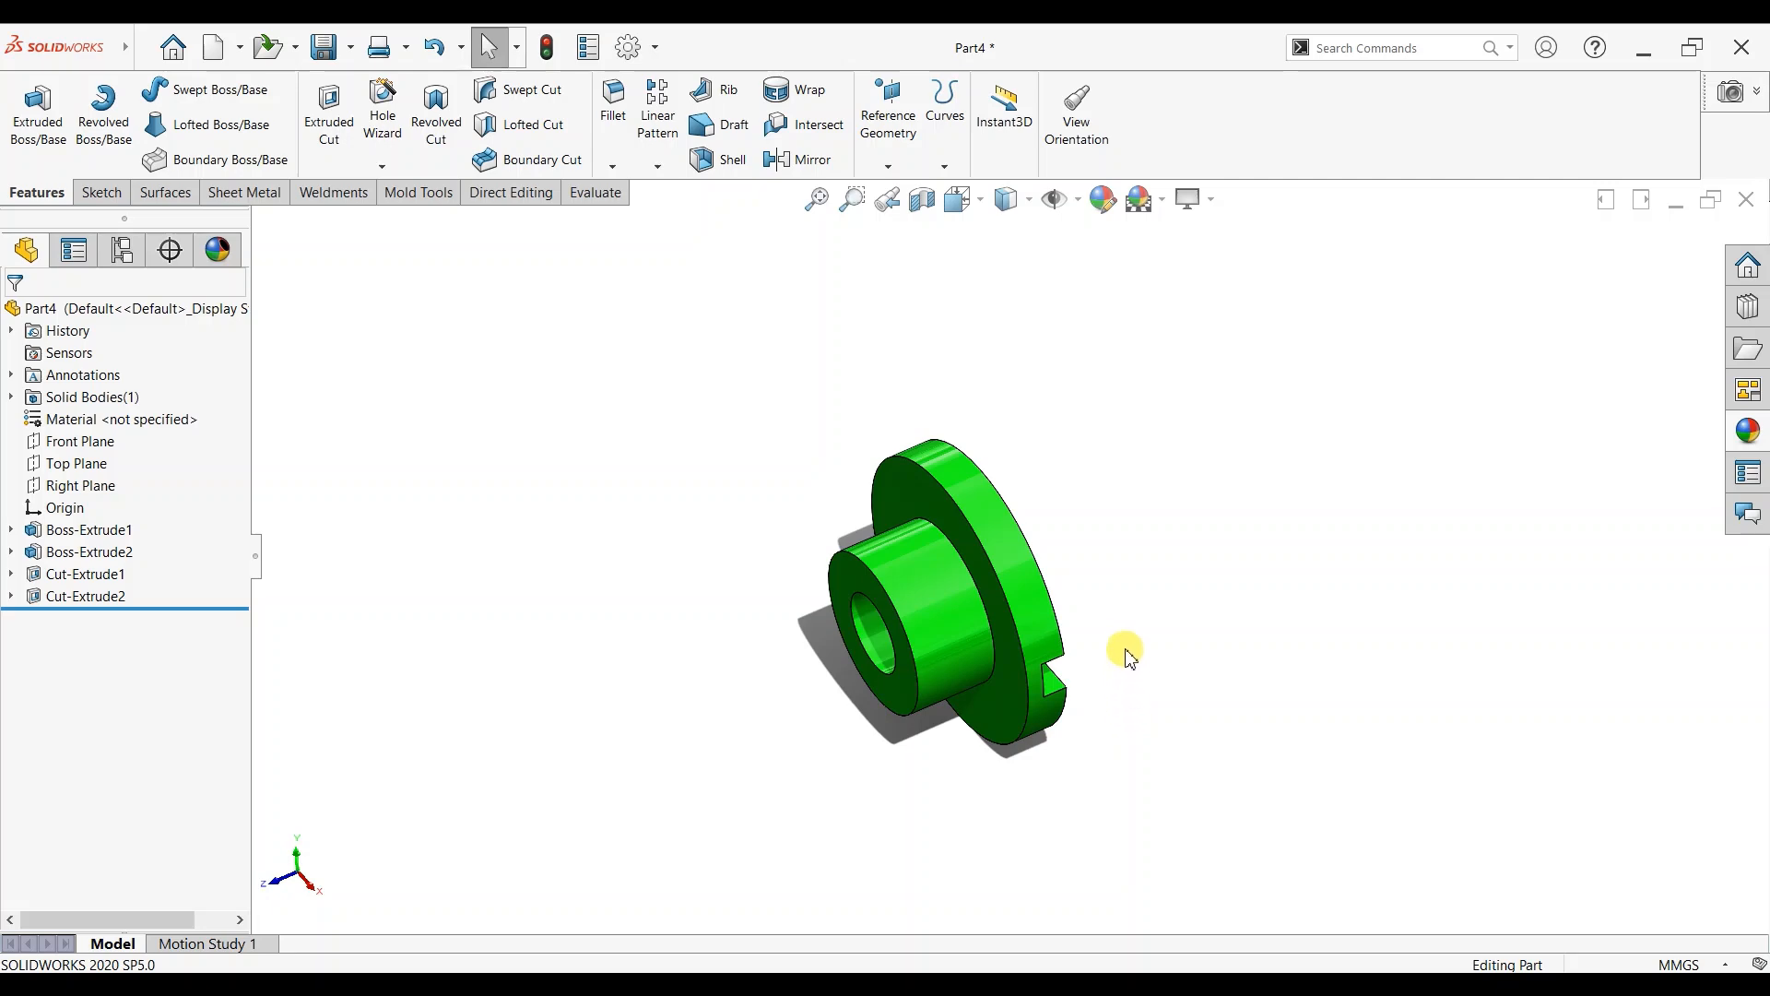
{"action": "scroll", "coordinate": [918, 605], "scroll_direction": "down", "scroll_amount": 3}
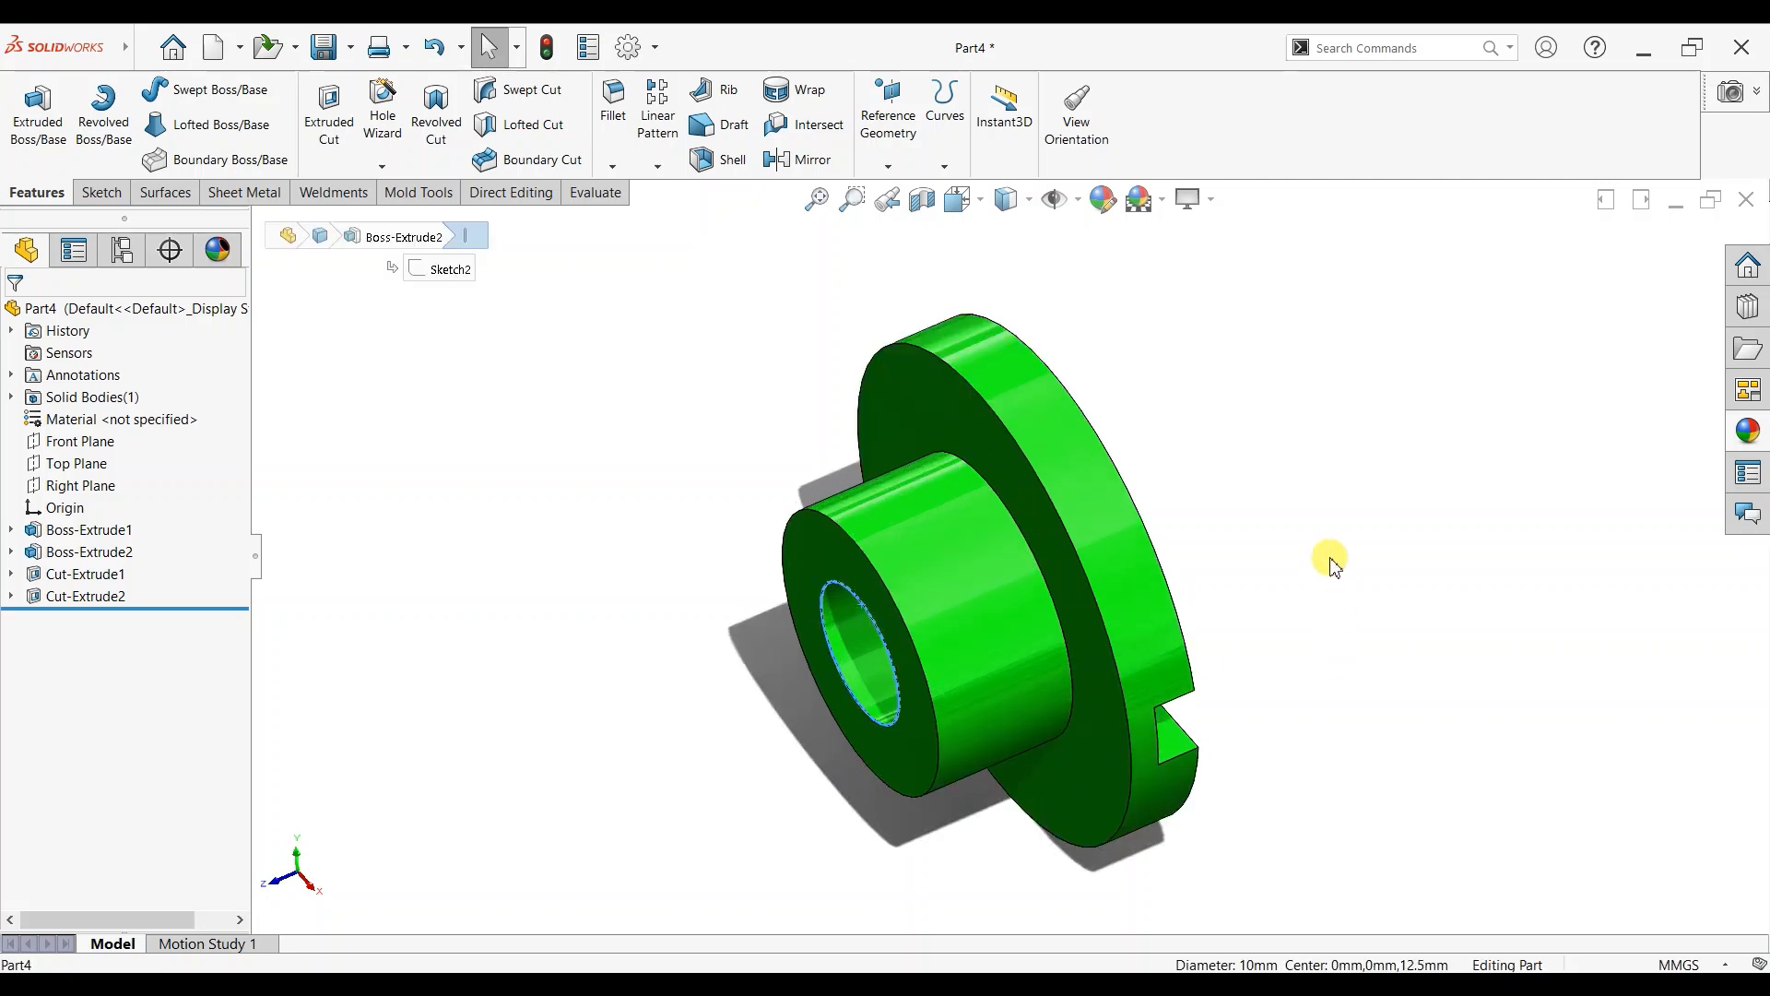
{"action": "left_click", "coordinate": [903, 617]}
{"action": "left_click", "coordinate": [969, 567]}
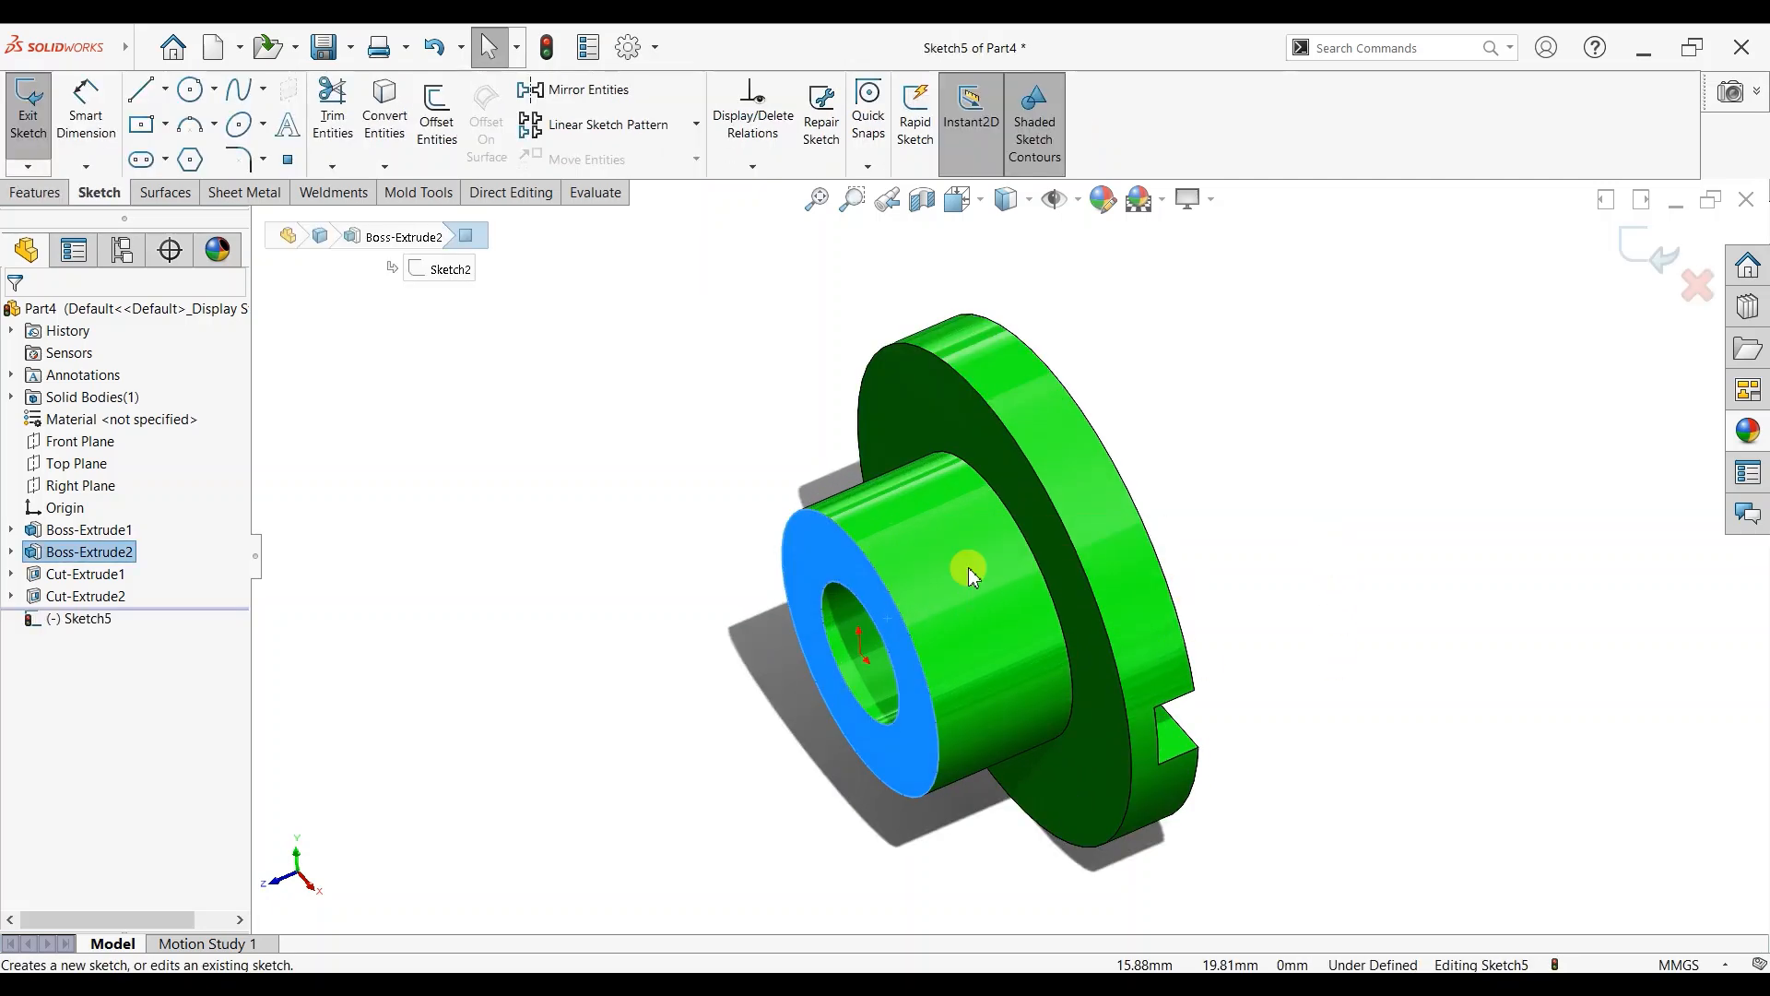
{"action": "key", "text": "ctrl+8"}
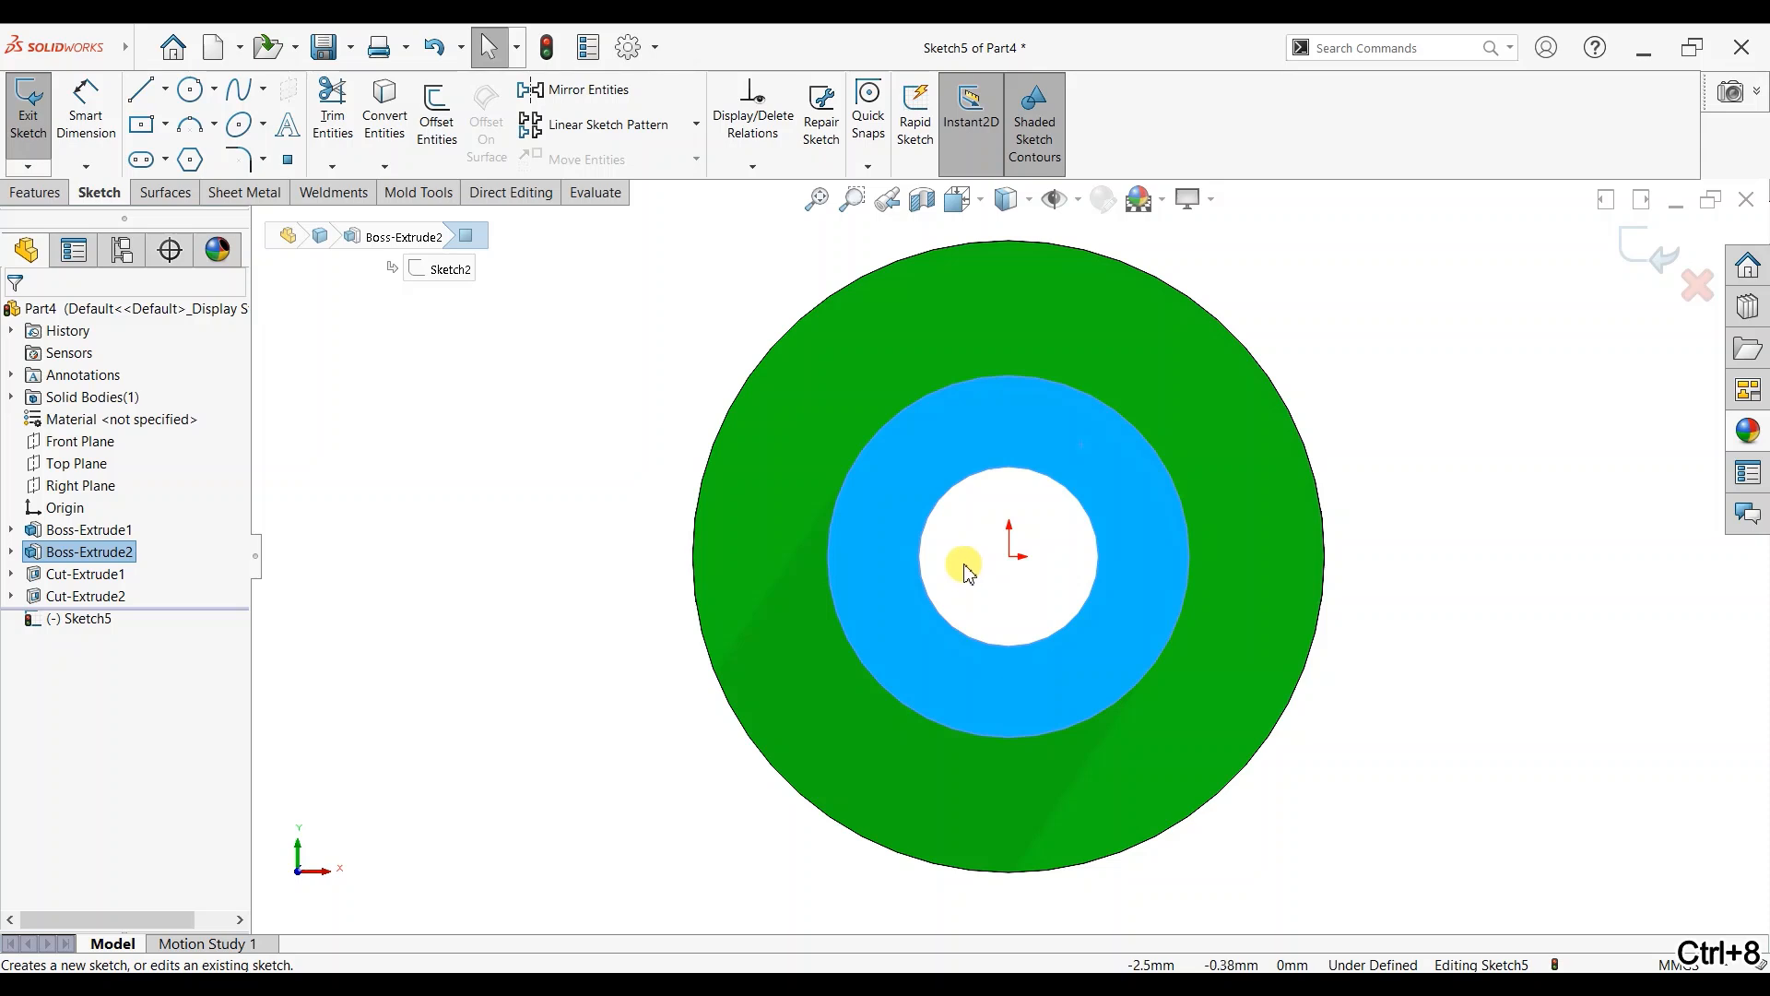
{"action": "left_click", "coordinate": [141, 125]}
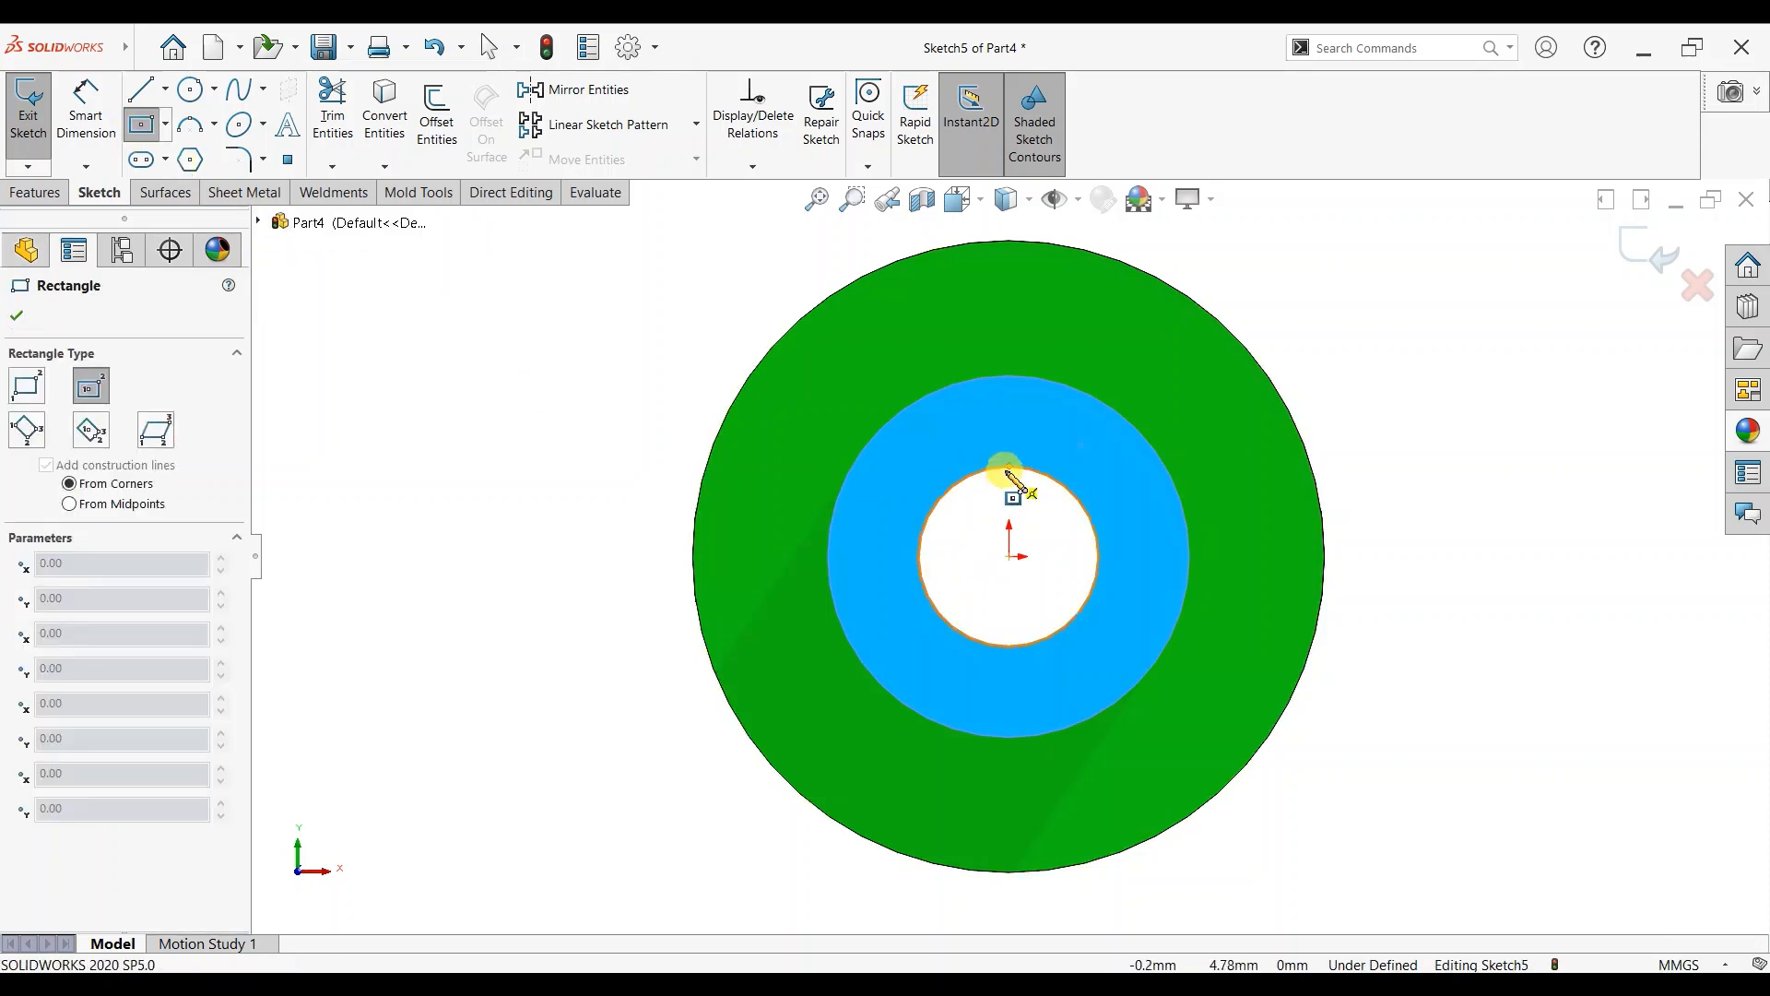
{"action": "left_click_drag", "start_coordinate": [1012, 468], "coordinate": [1035, 486]}
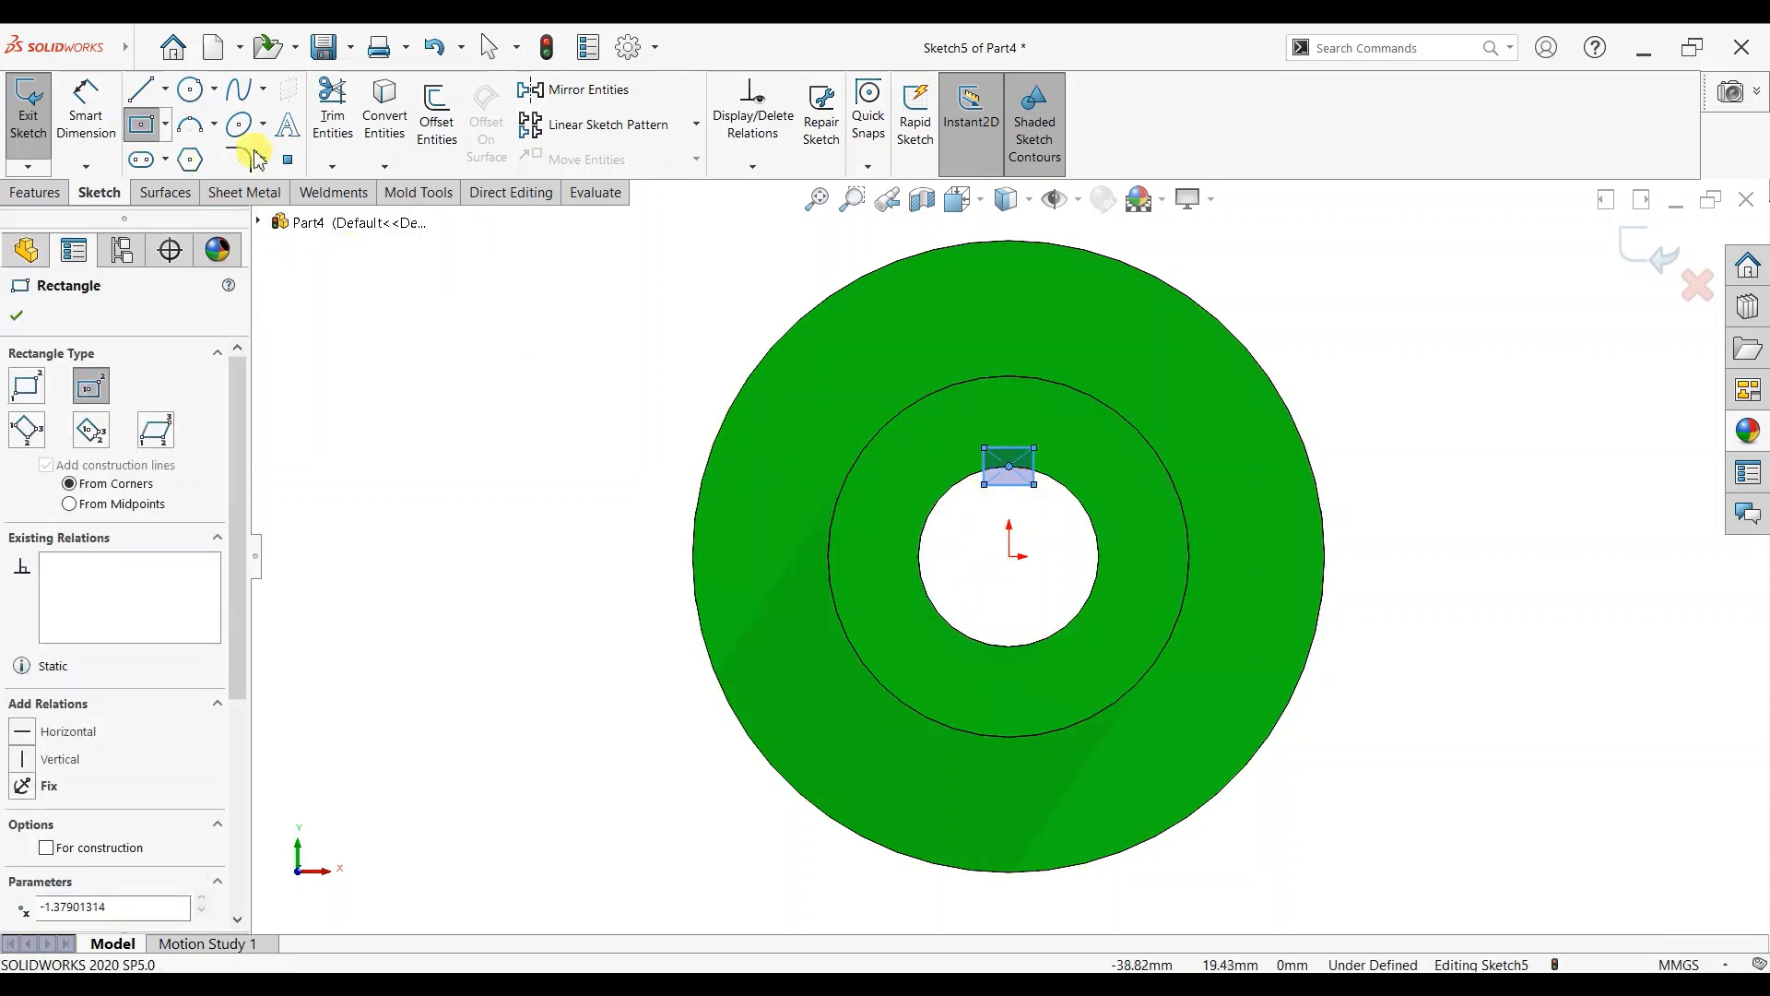
Dimension the small rectangle at the bore edge as 2 mm high and 3 mm wide.
{"action": "left_click", "coordinate": [85, 111]}
{"action": "left_click", "coordinate": [984, 472]}
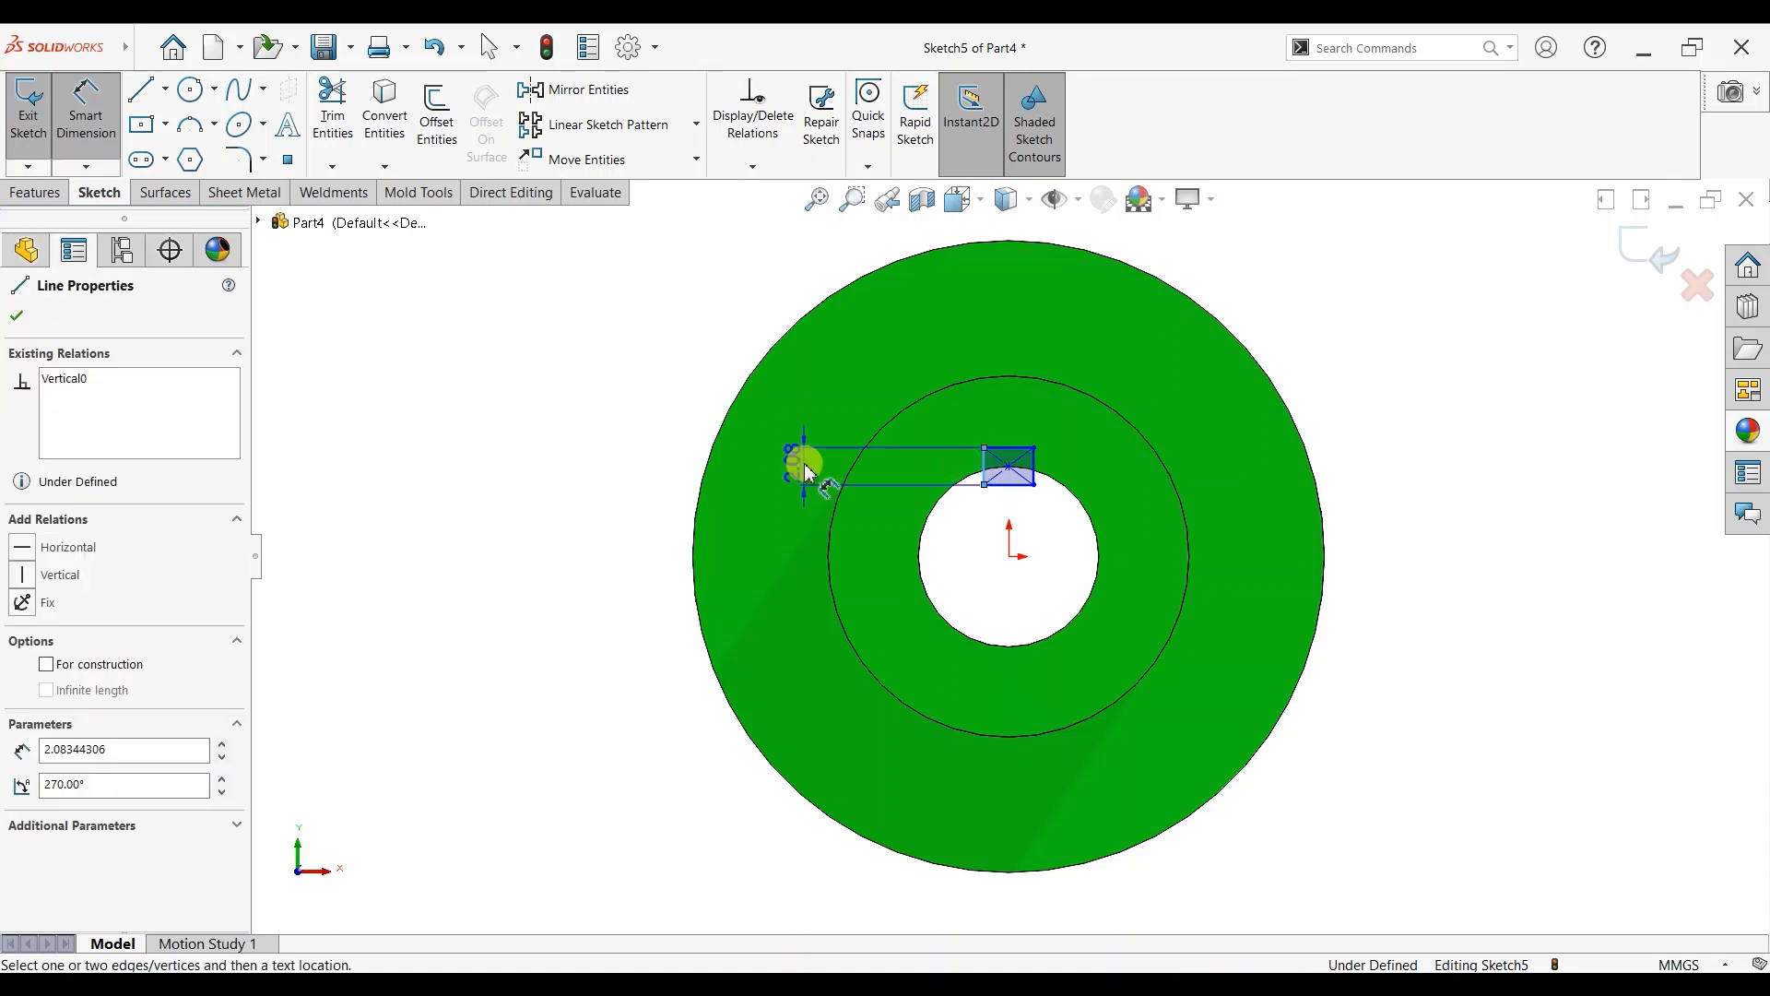
{"action": "left_click", "coordinate": [802, 462]}
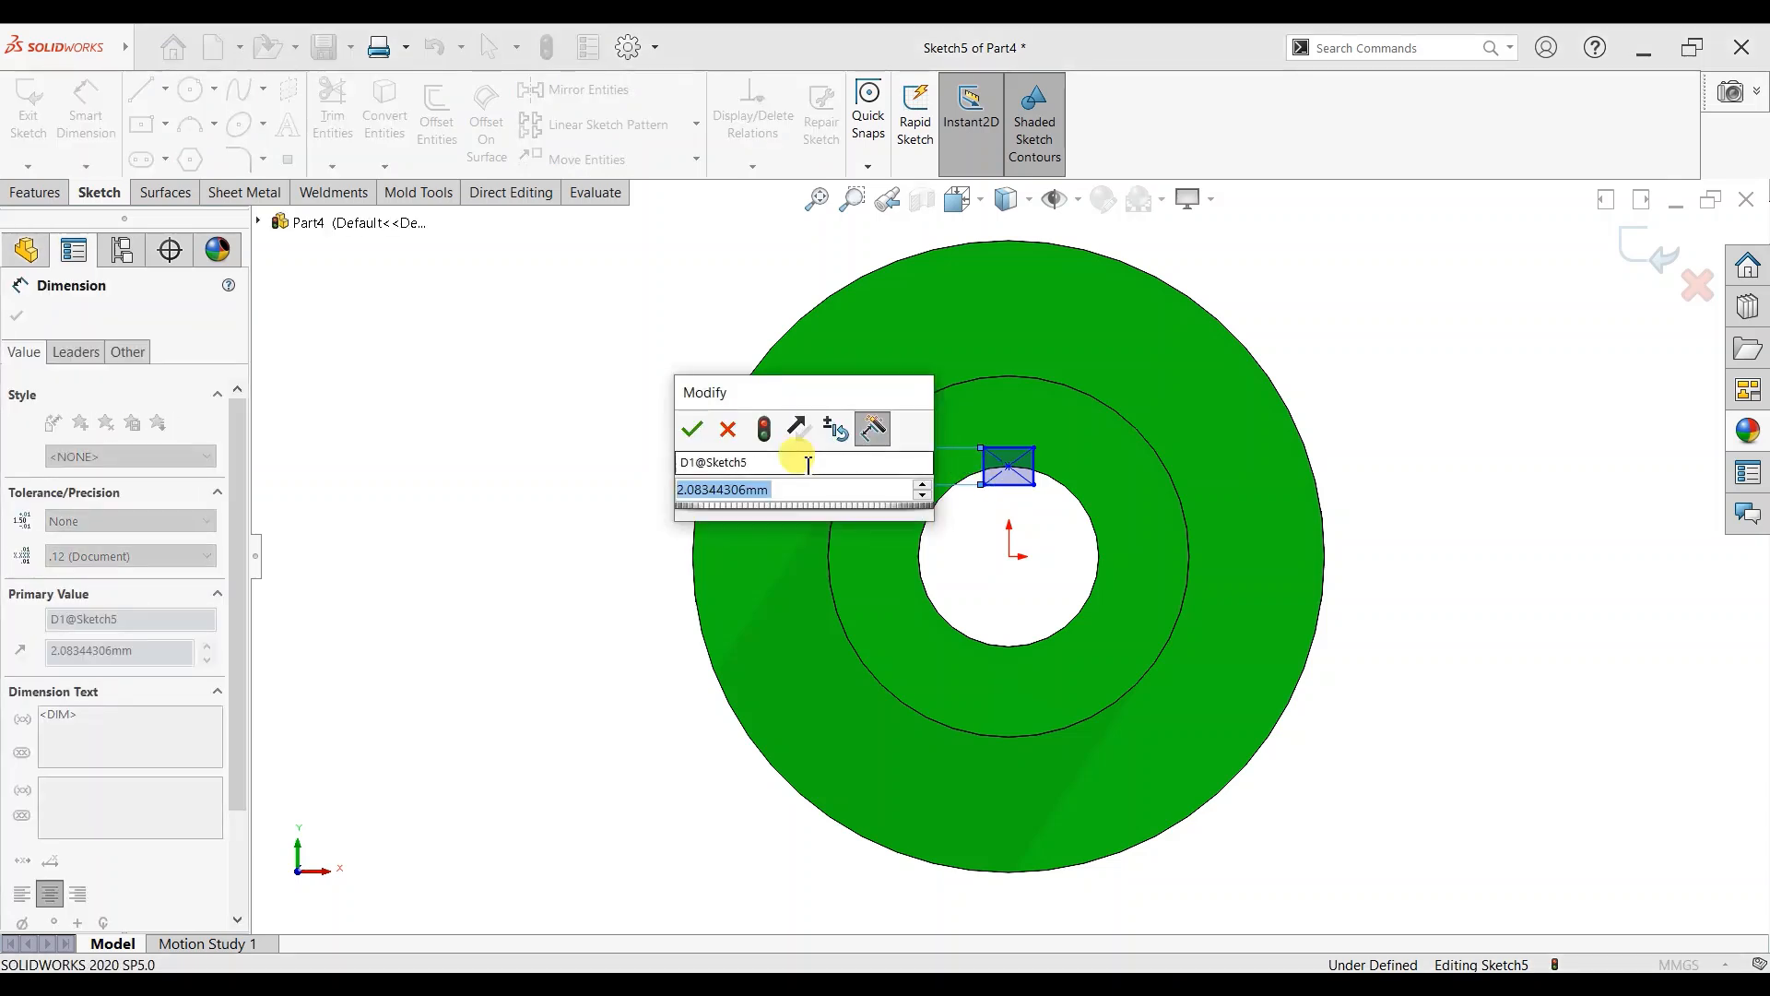
{"action": "type", "text": "2"}
{"action": "key", "text": "Return"}
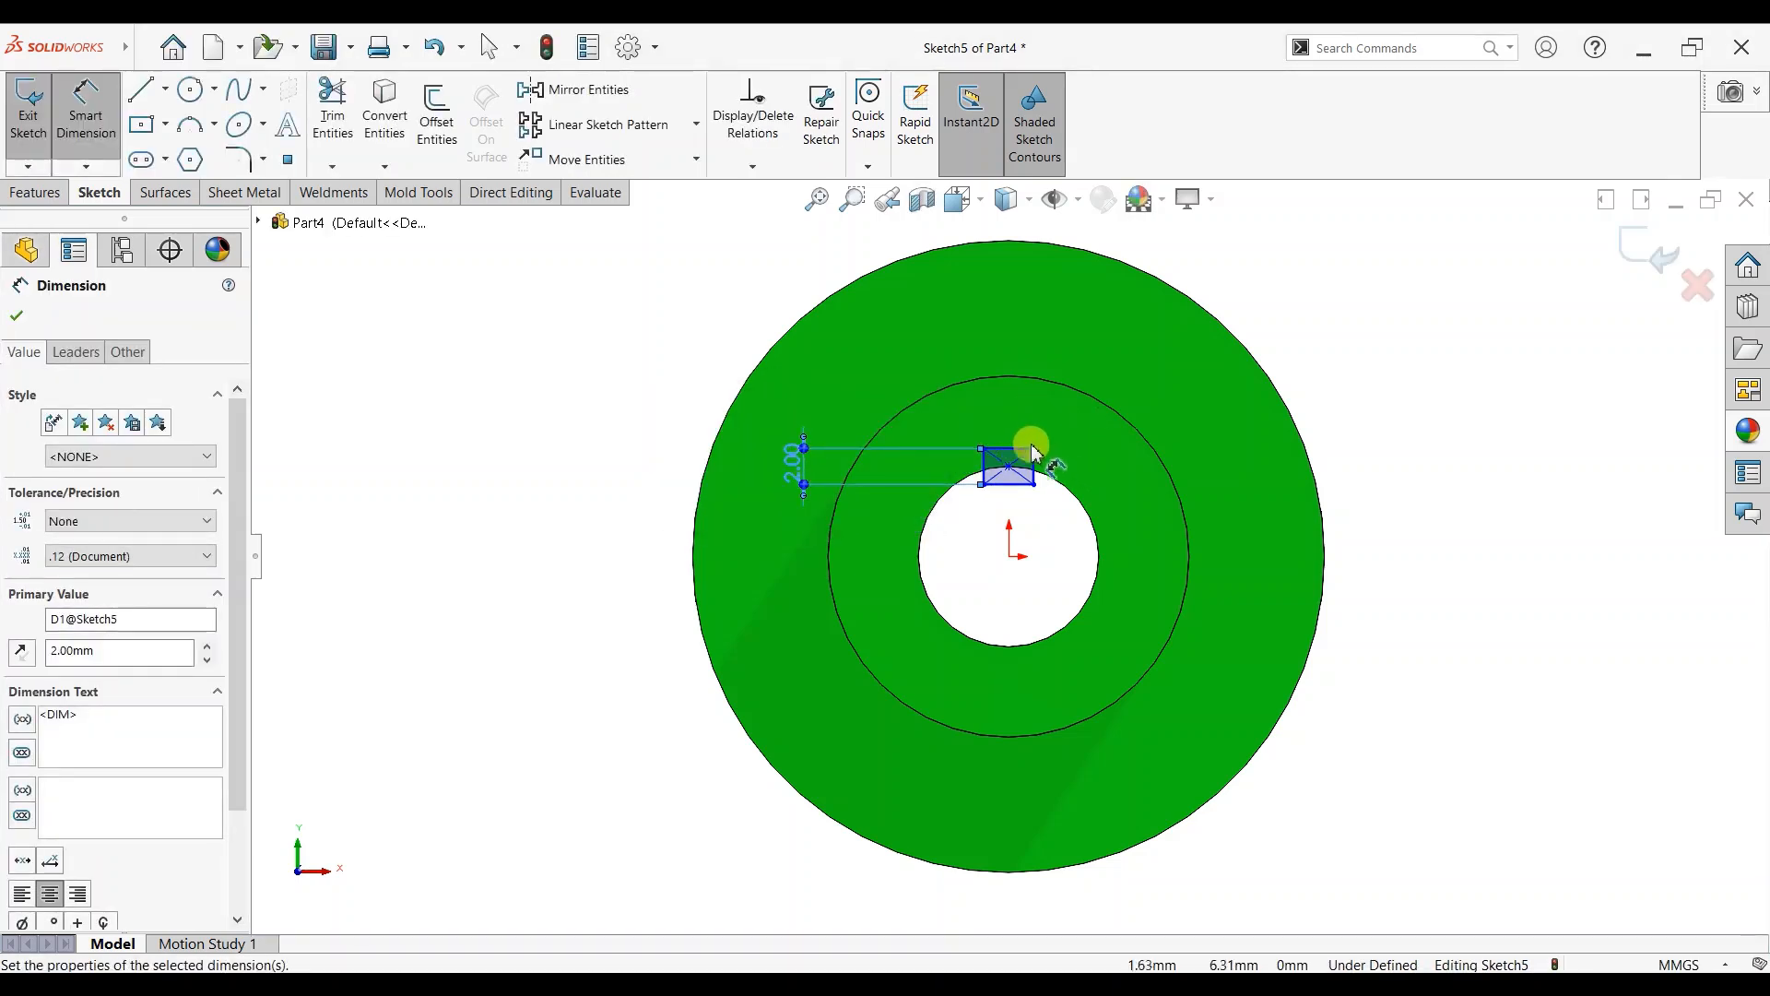
{"action": "left_click", "coordinate": [1018, 442]}
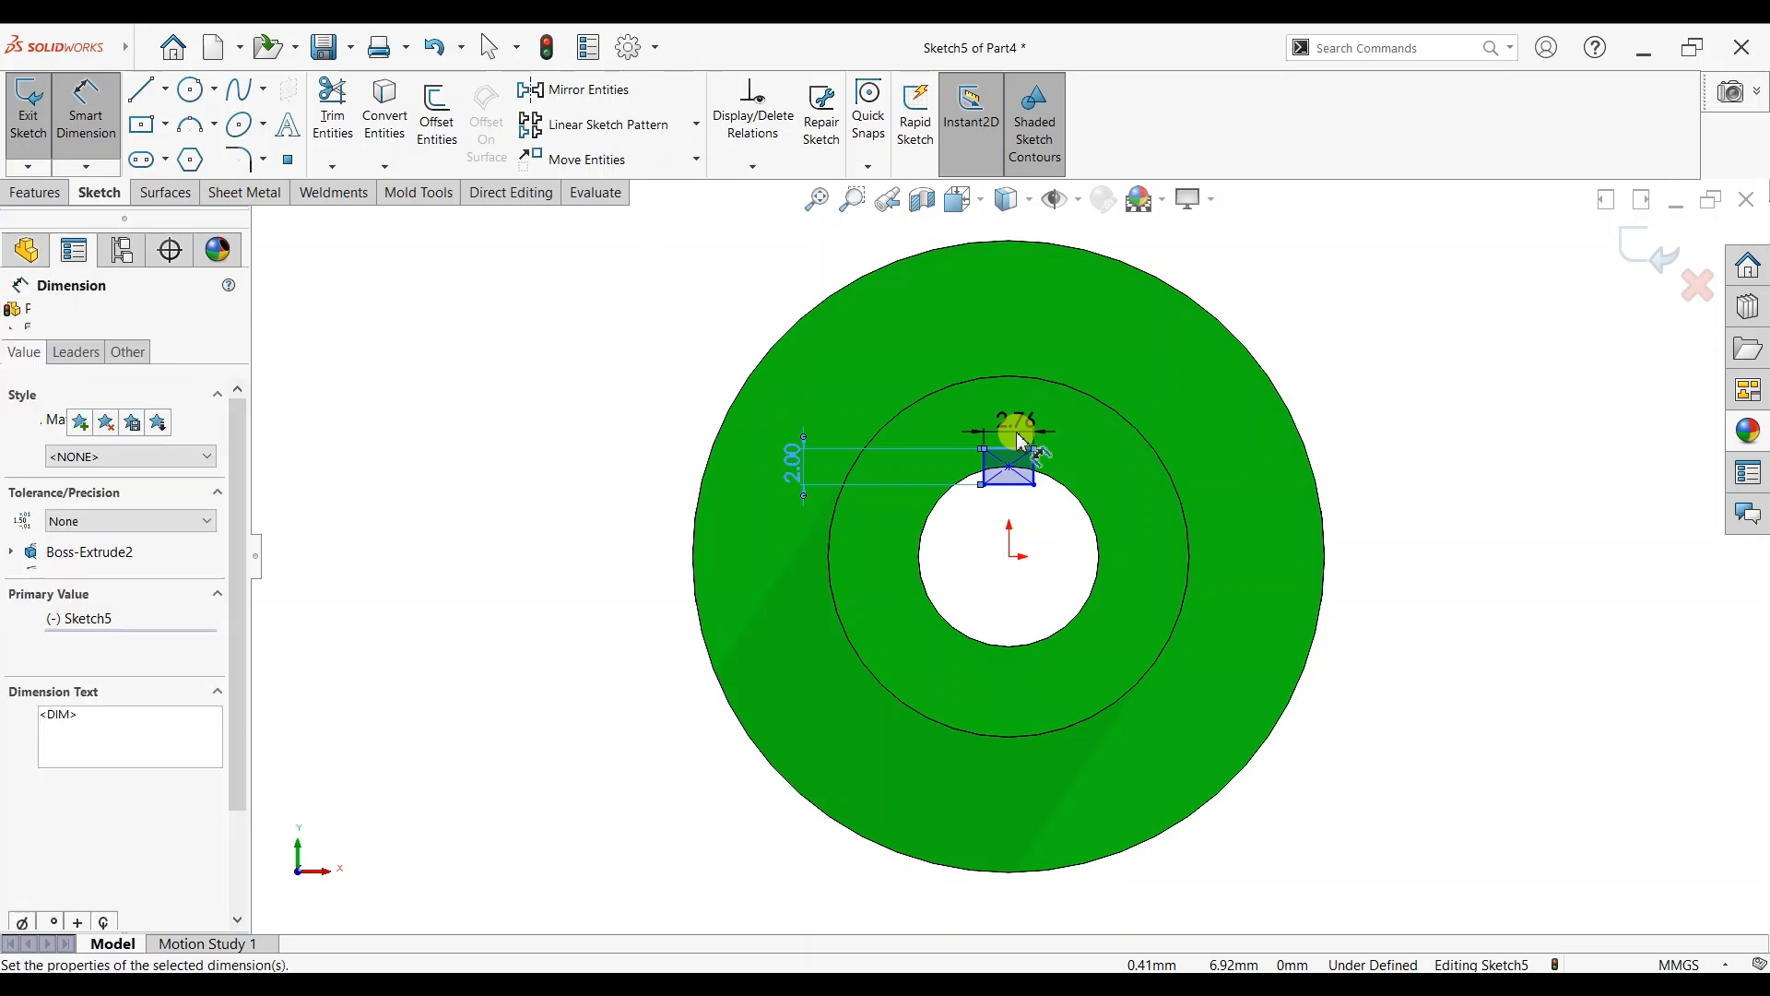
{"action": "left_click", "coordinate": [1020, 433]}
{"action": "type", "text": "3"}
{"action": "key", "text": "Return"}
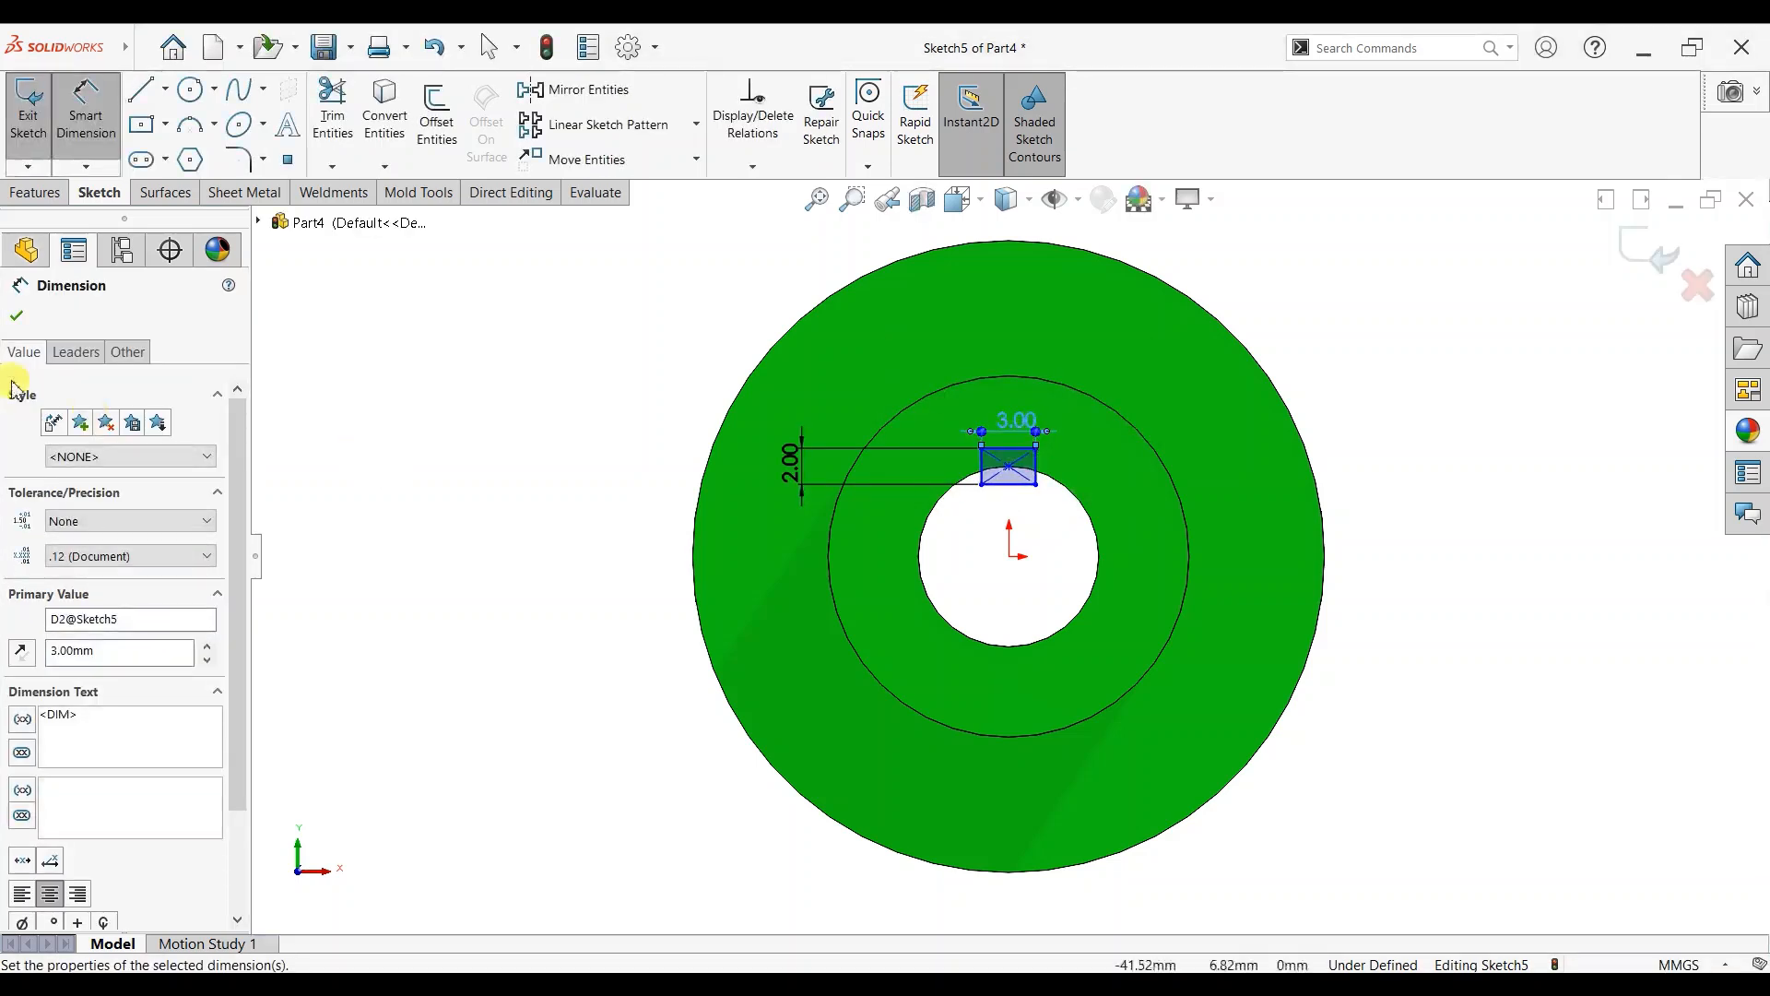
{"action": "left_click", "coordinate": [16, 317]}
{"action": "left_click", "coordinate": [37, 192]}
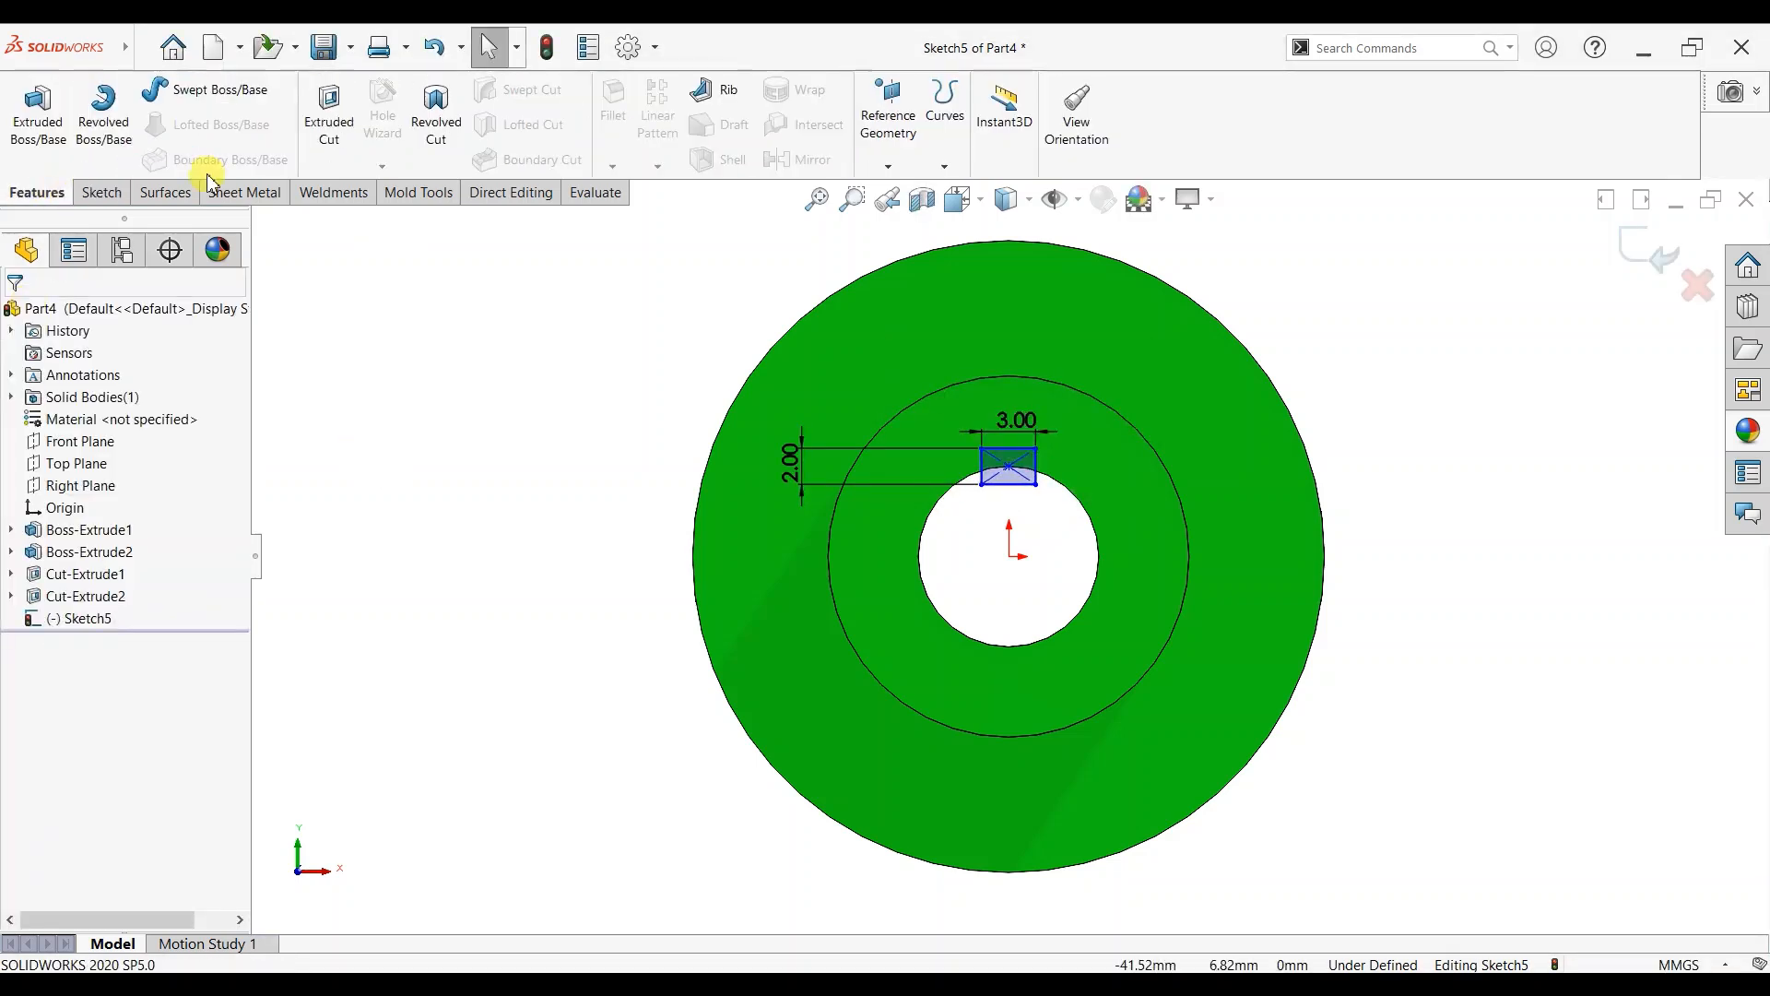
Cut the 3 mm by 2 mm keyway rectangle through the whole flange using the Through All end condition.
{"action": "left_click", "coordinate": [318, 149]}
{"action": "left_click", "coordinate": [119, 445]}
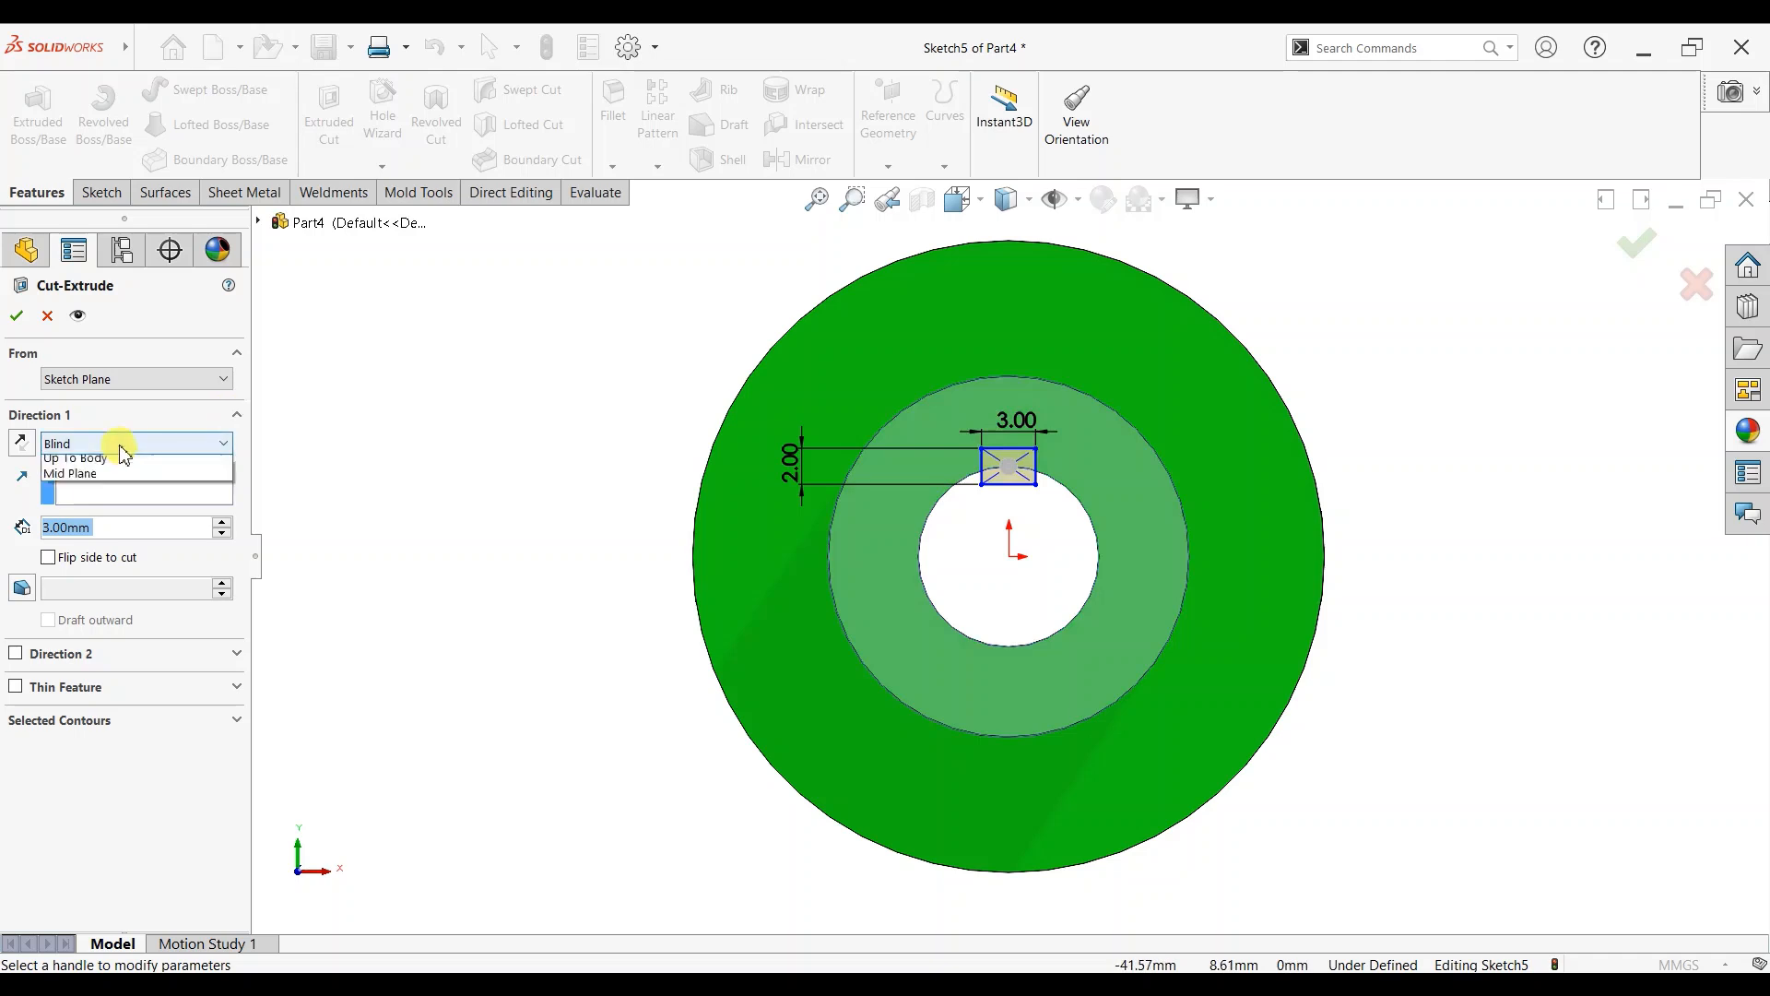
{"action": "left_click", "coordinate": [119, 481]}
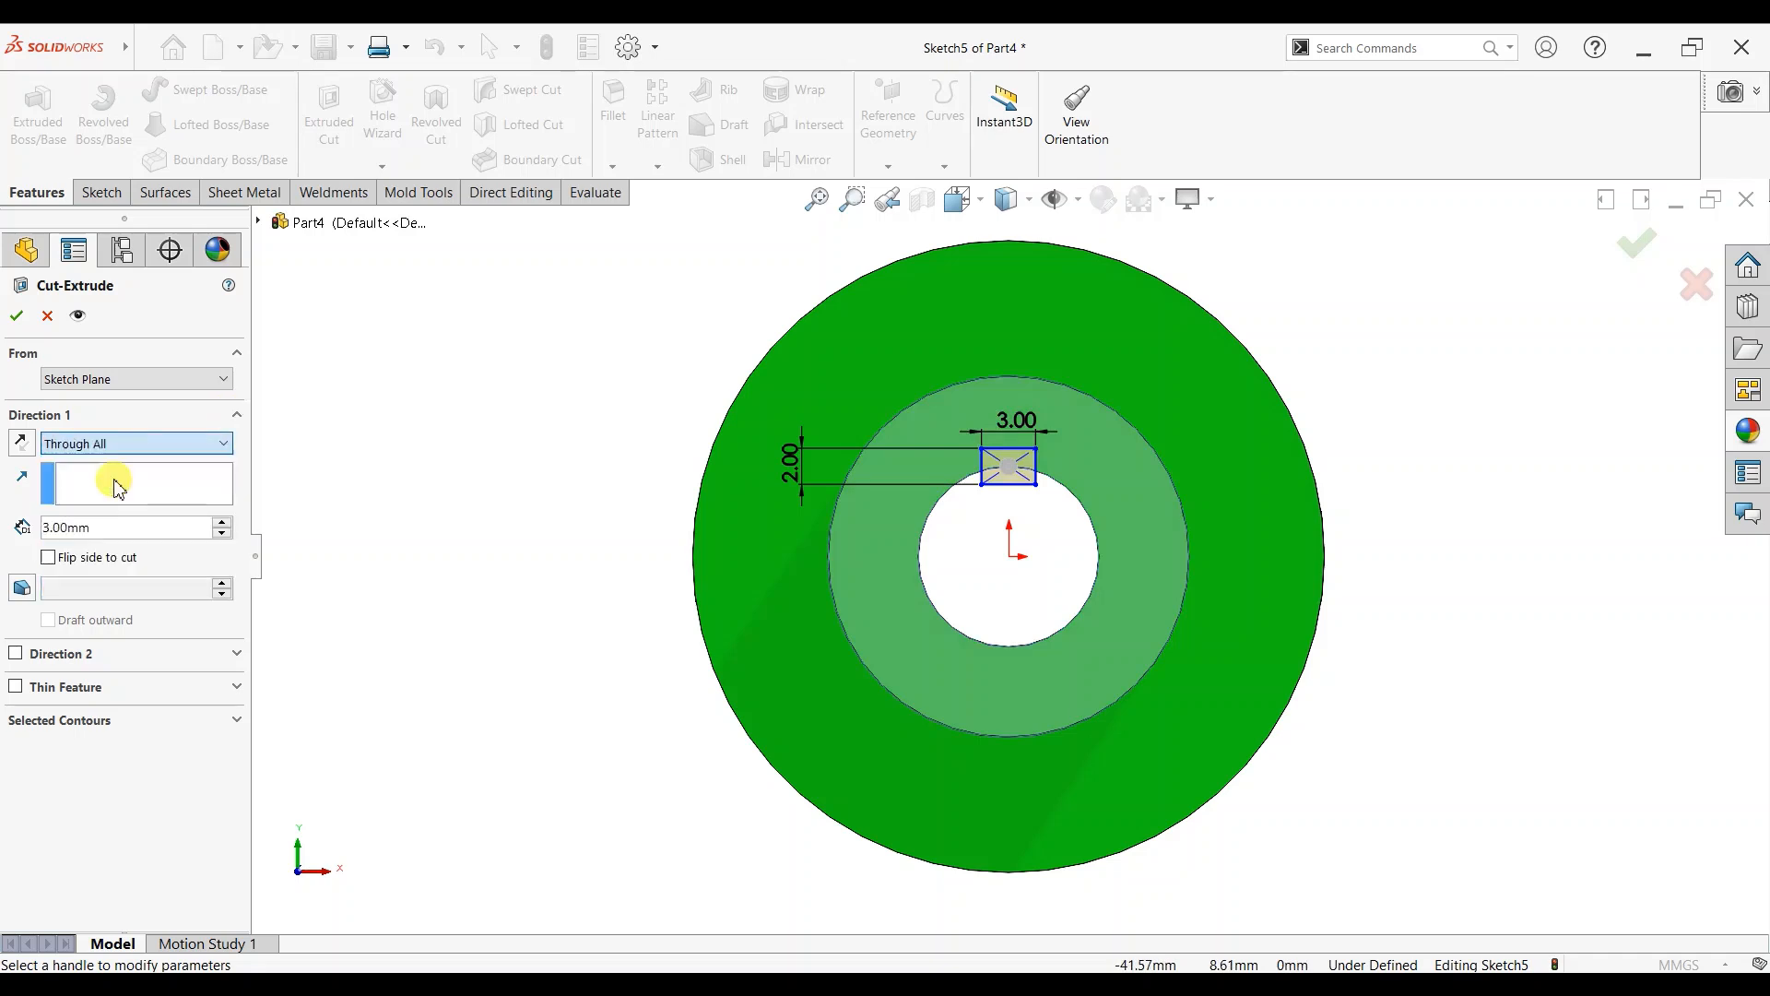
{"action": "left_click", "coordinate": [17, 320]}
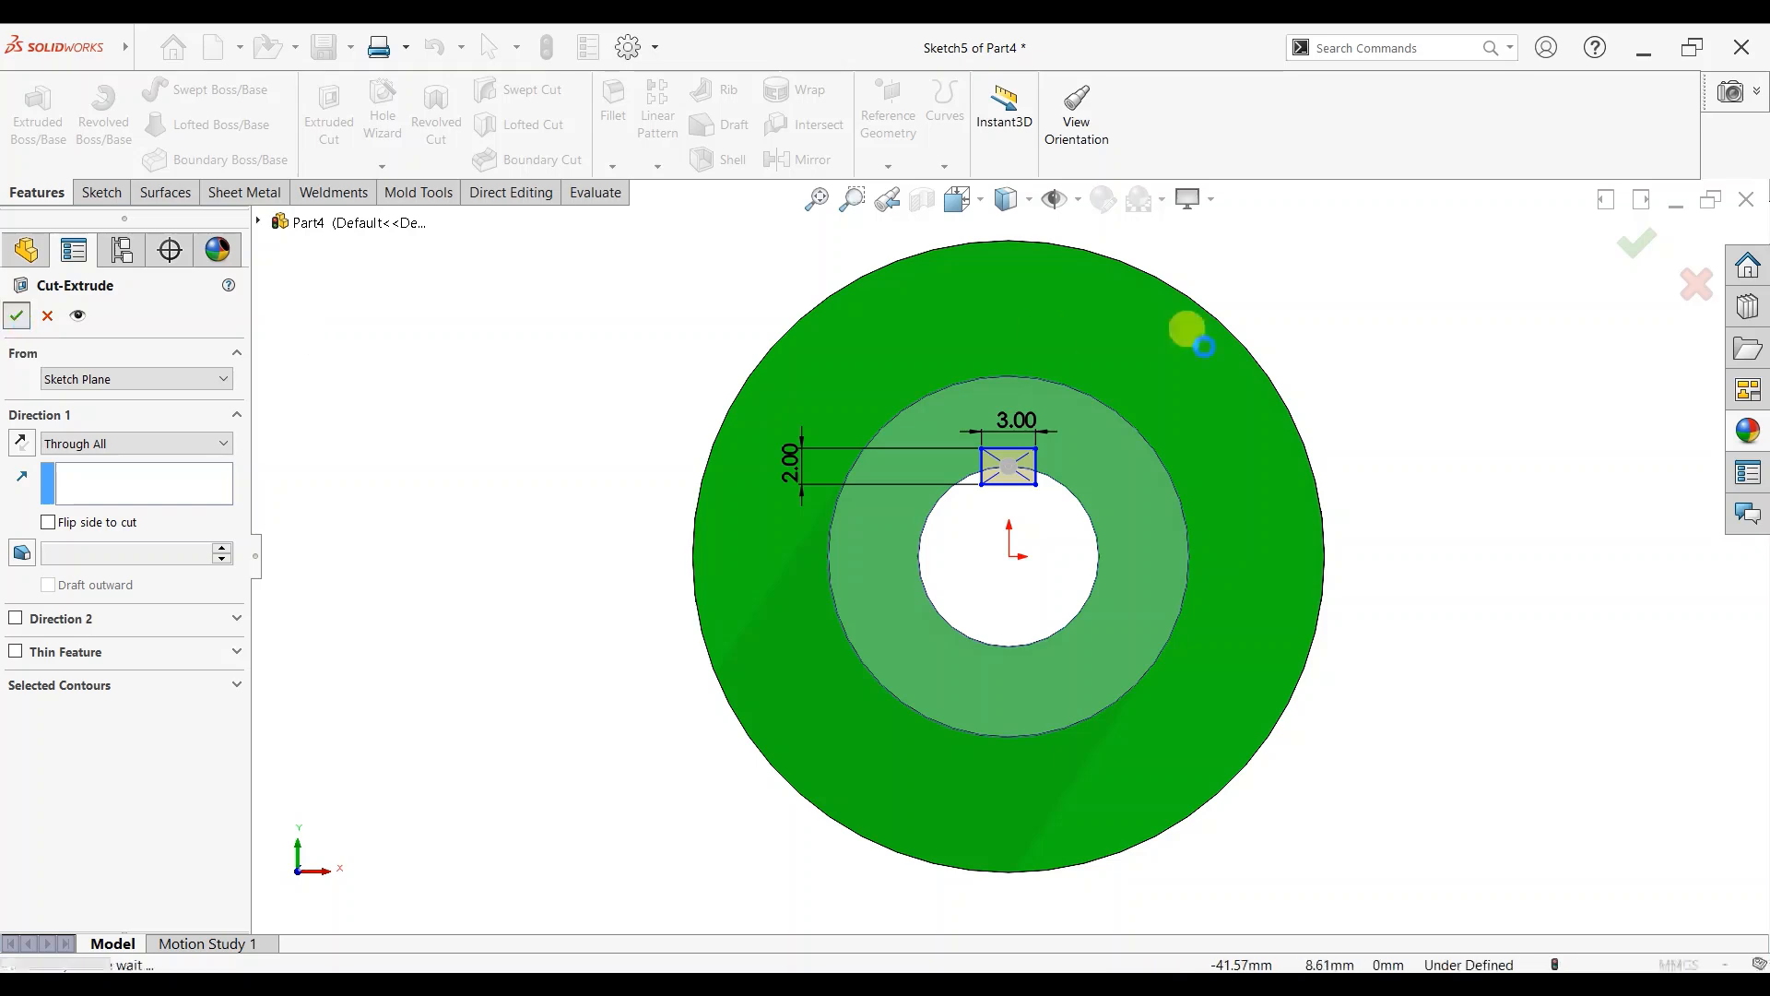
{"action": "middle_click_drag", "start_coordinate": [1325, 470], "coordinate": [980, 512]}
{"action": "middle_click_drag", "start_coordinate": [1136, 489], "coordinate": [1439, 446]}
{"action": "middle_click_drag", "start_coordinate": [1287, 519], "coordinate": [1187, 599]}
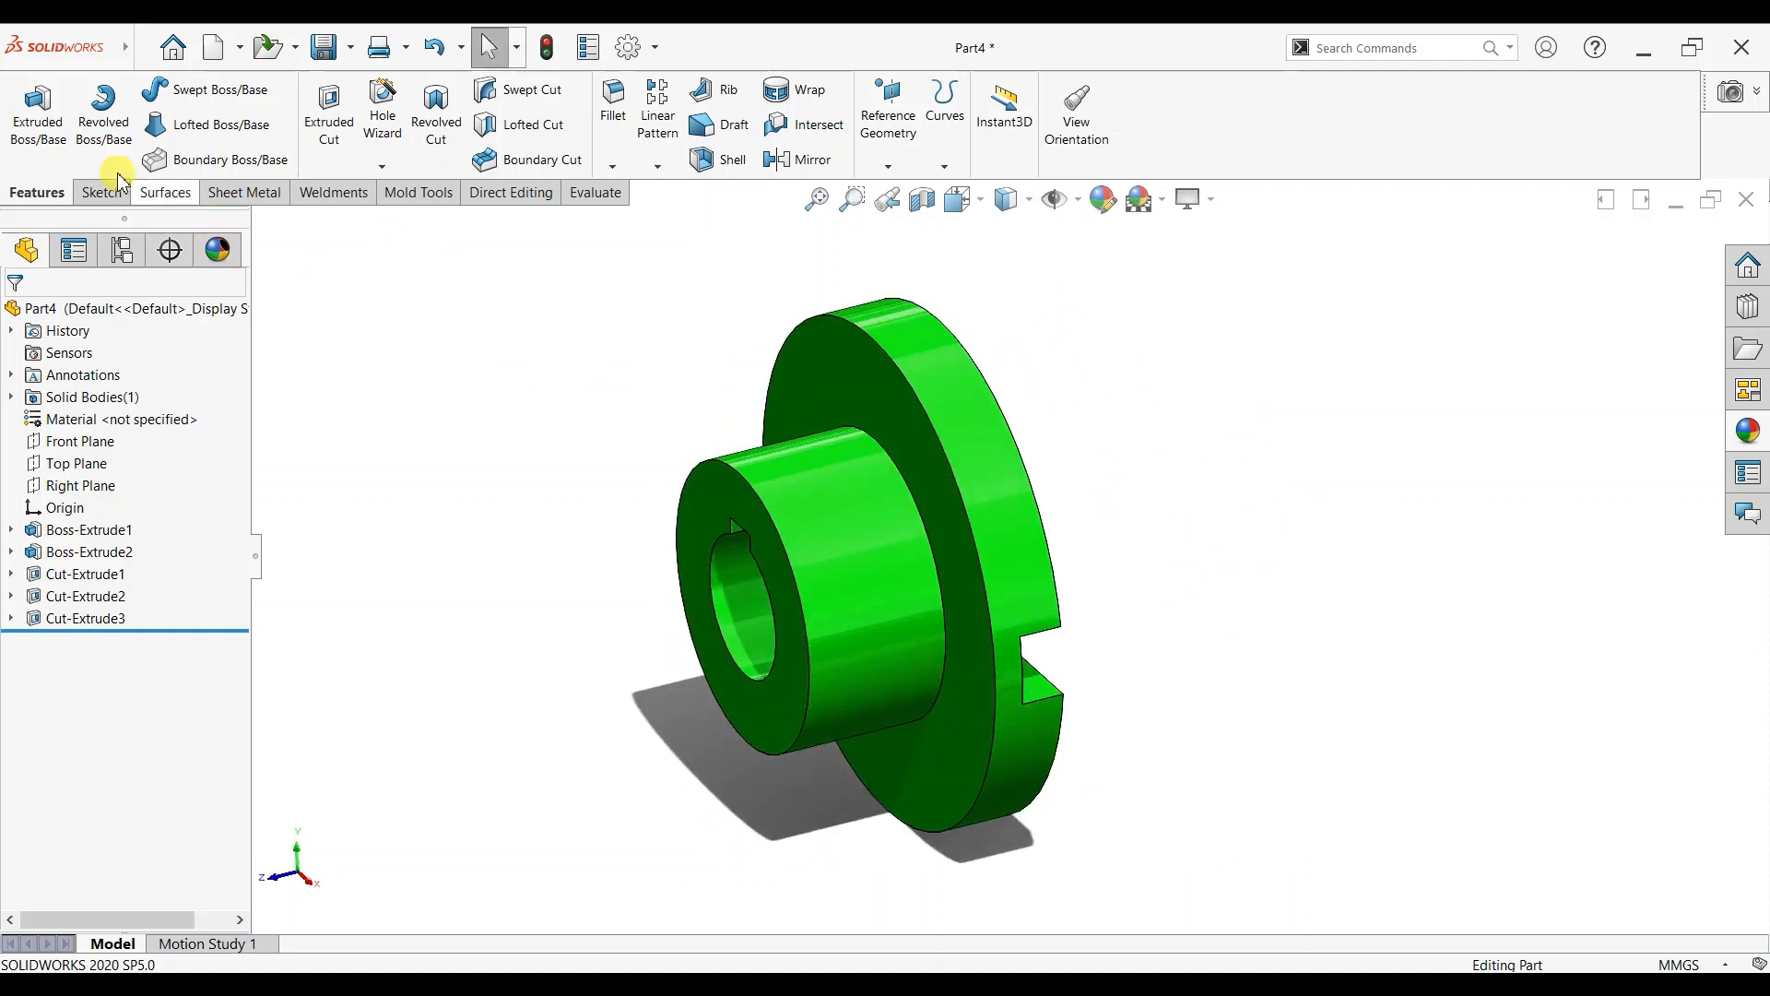
Save the part as Part4.SLDPRT in the Coupling folder inside Practice.
{"action": "left_click", "coordinate": [351, 47]}
{"action": "left_click", "coordinate": [368, 98]}
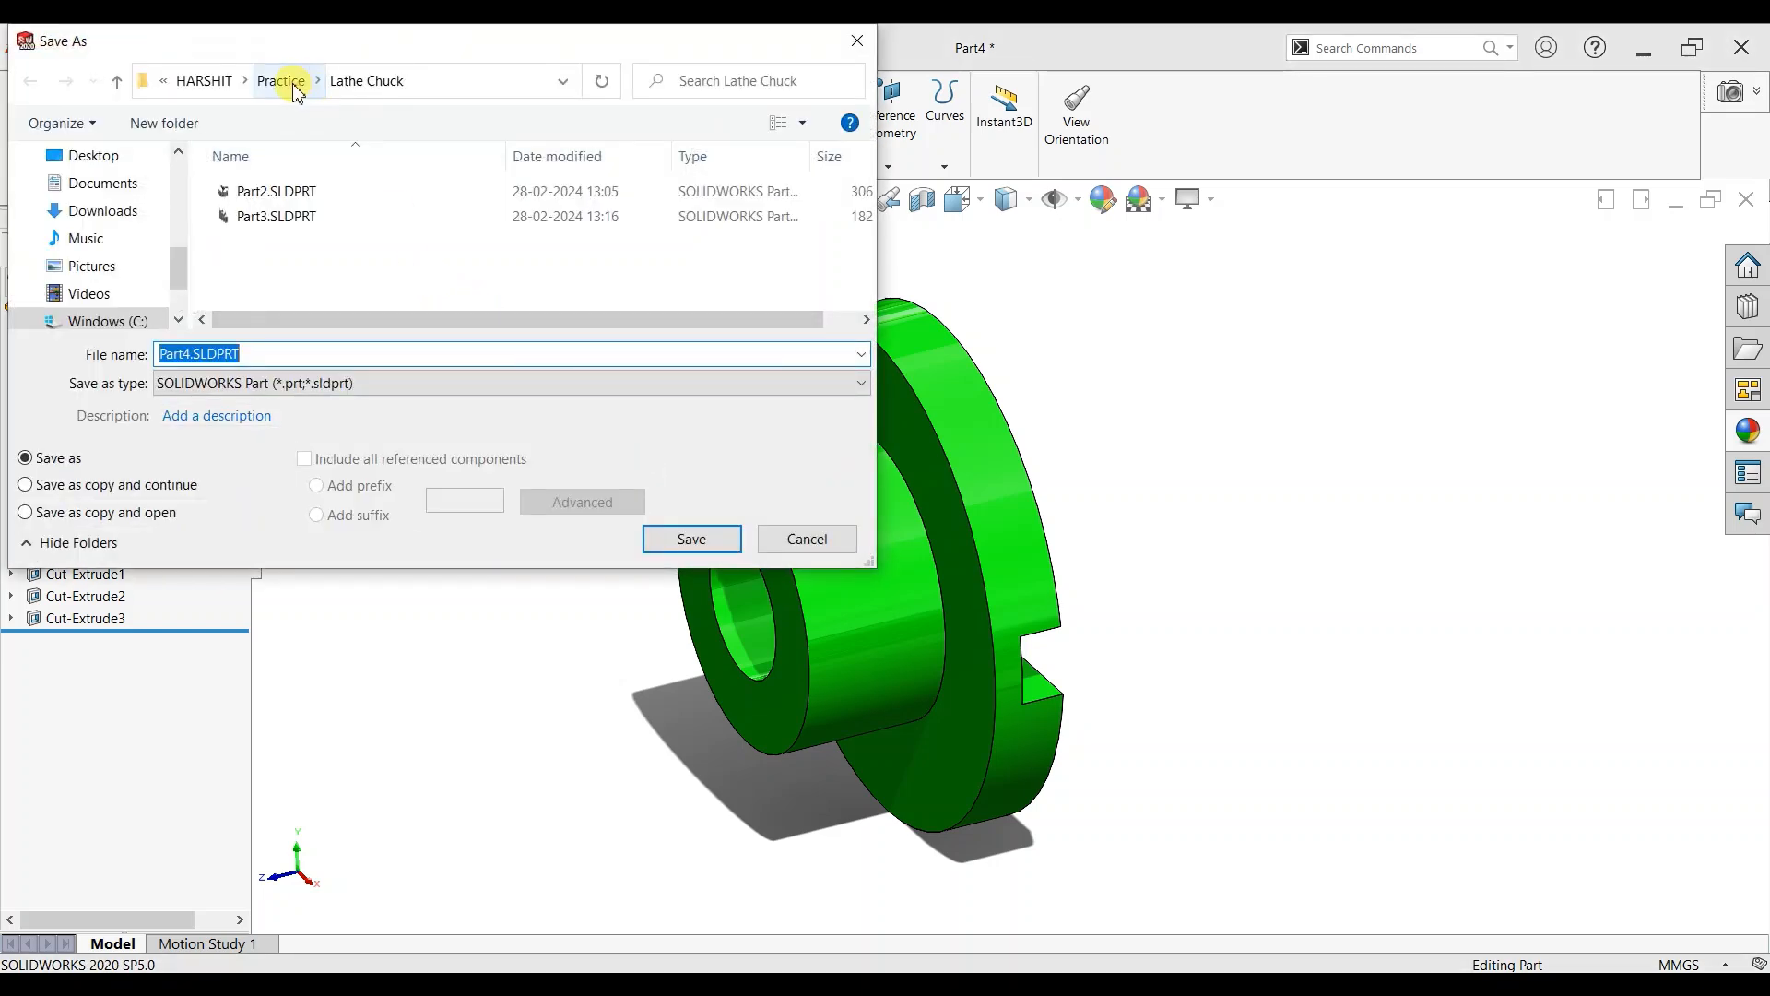
{"action": "left_click", "coordinate": [291, 82]}
{"action": "double_click", "coordinate": [268, 226]}
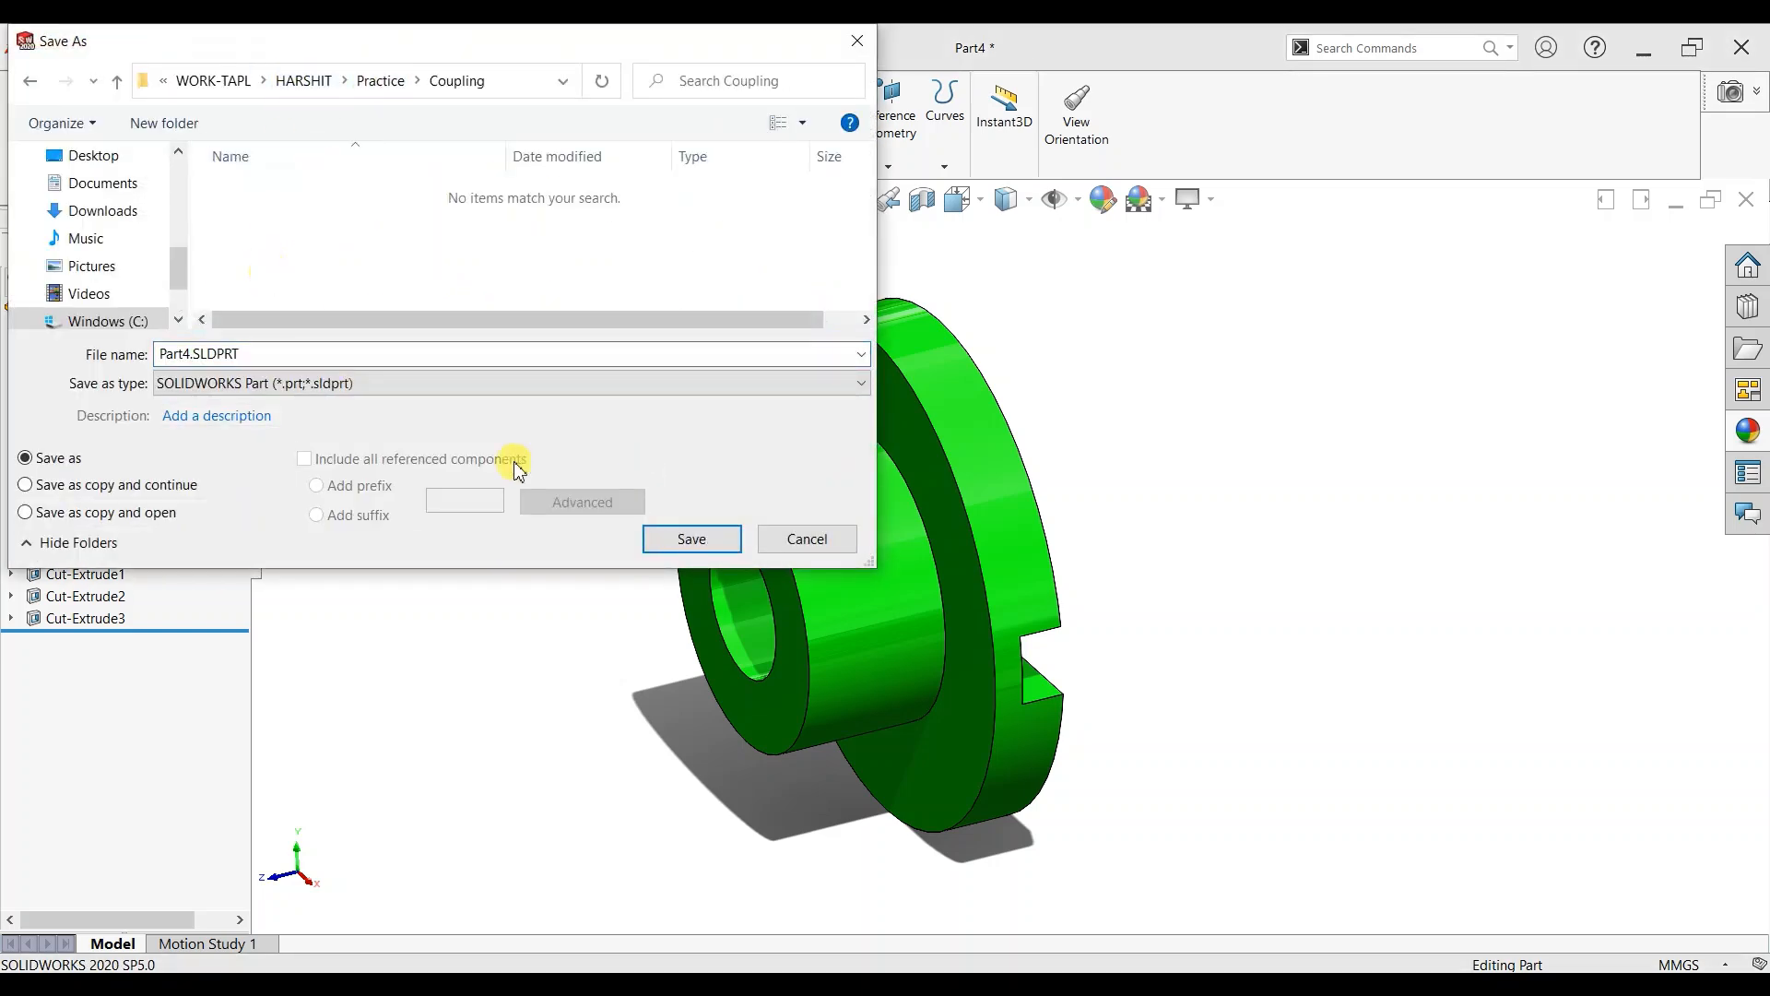
{"action": "left_click", "coordinate": [692, 539]}
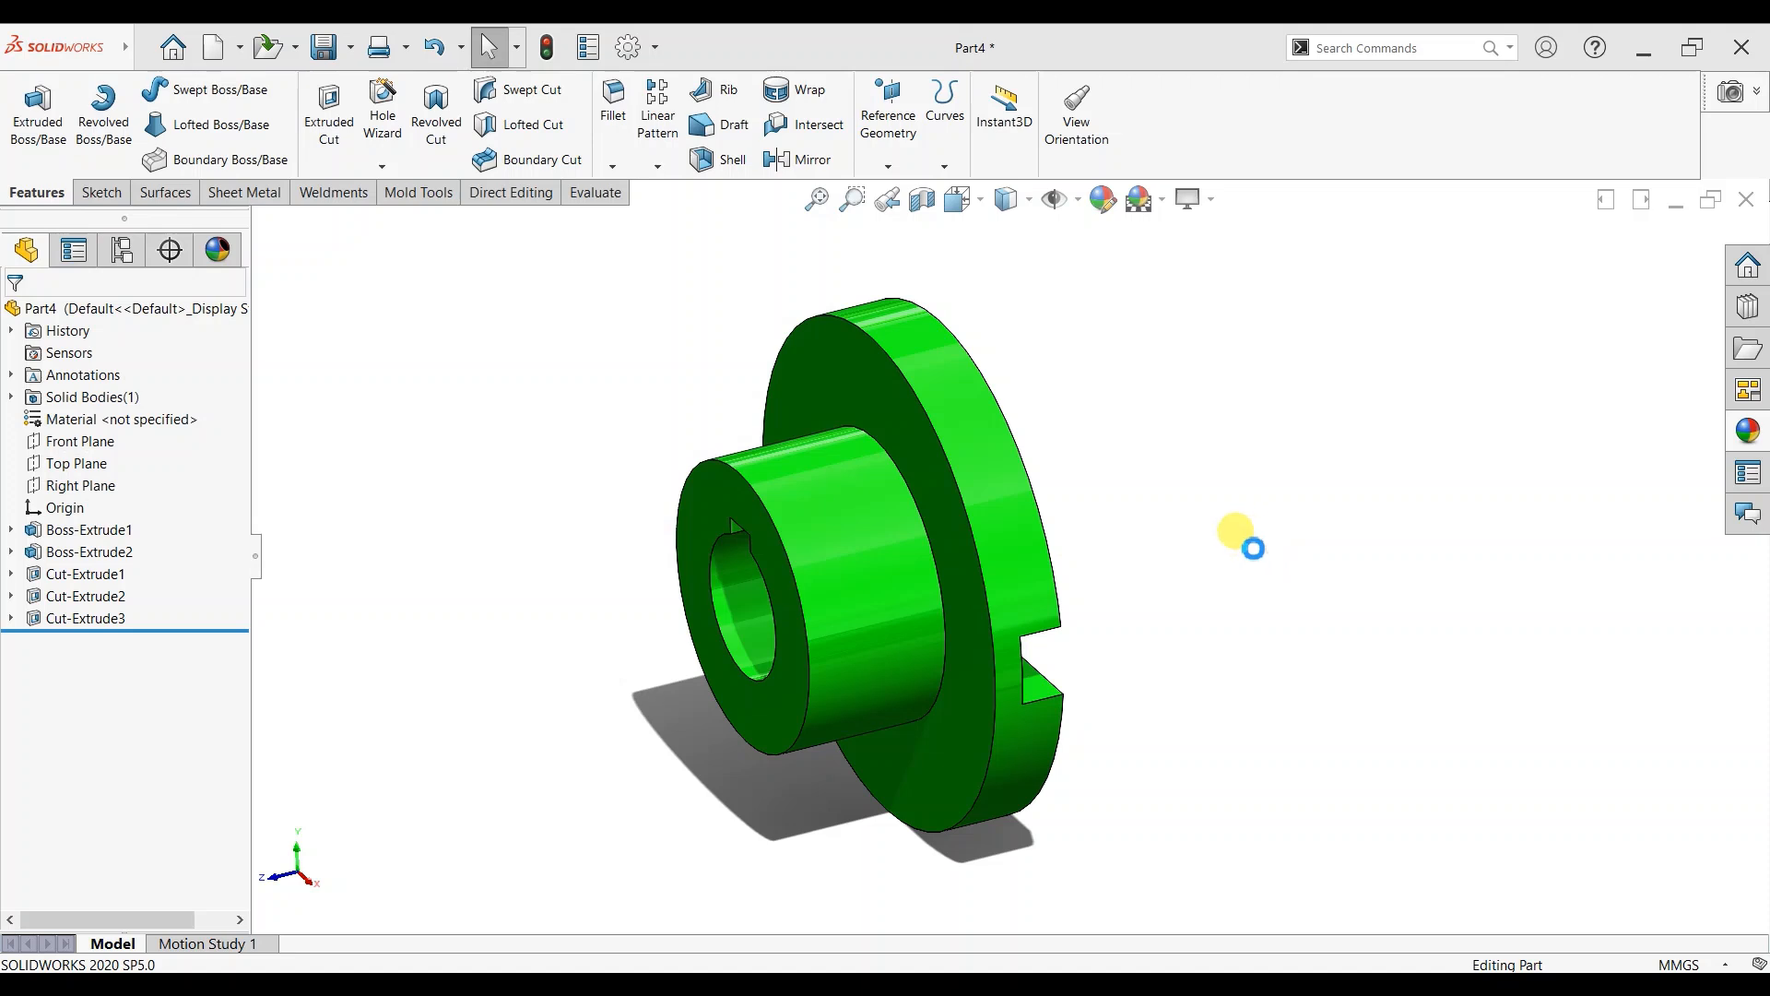
Create a new part document and set its scene to Plain White.
{"action": "left_click", "coordinate": [241, 63]}
{"action": "left_click", "coordinate": [245, 81]}
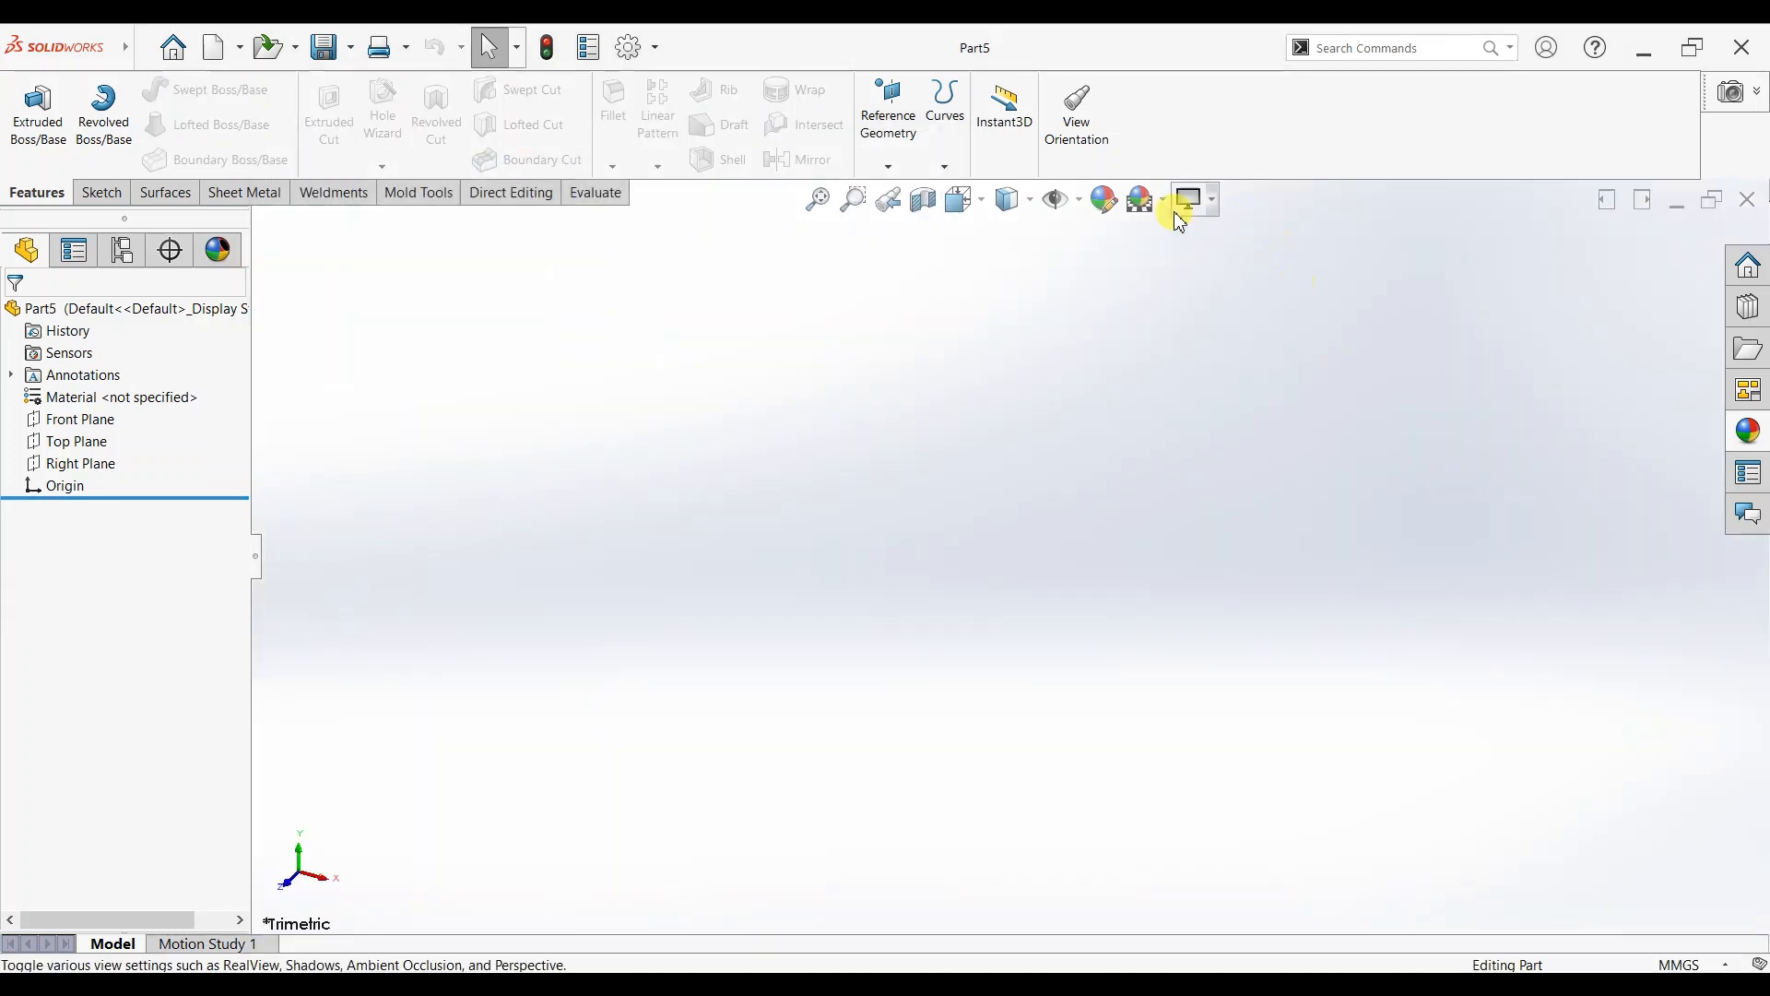
{"action": "left_click", "coordinate": [1144, 199]}
{"action": "left_click", "coordinate": [1168, 257]}
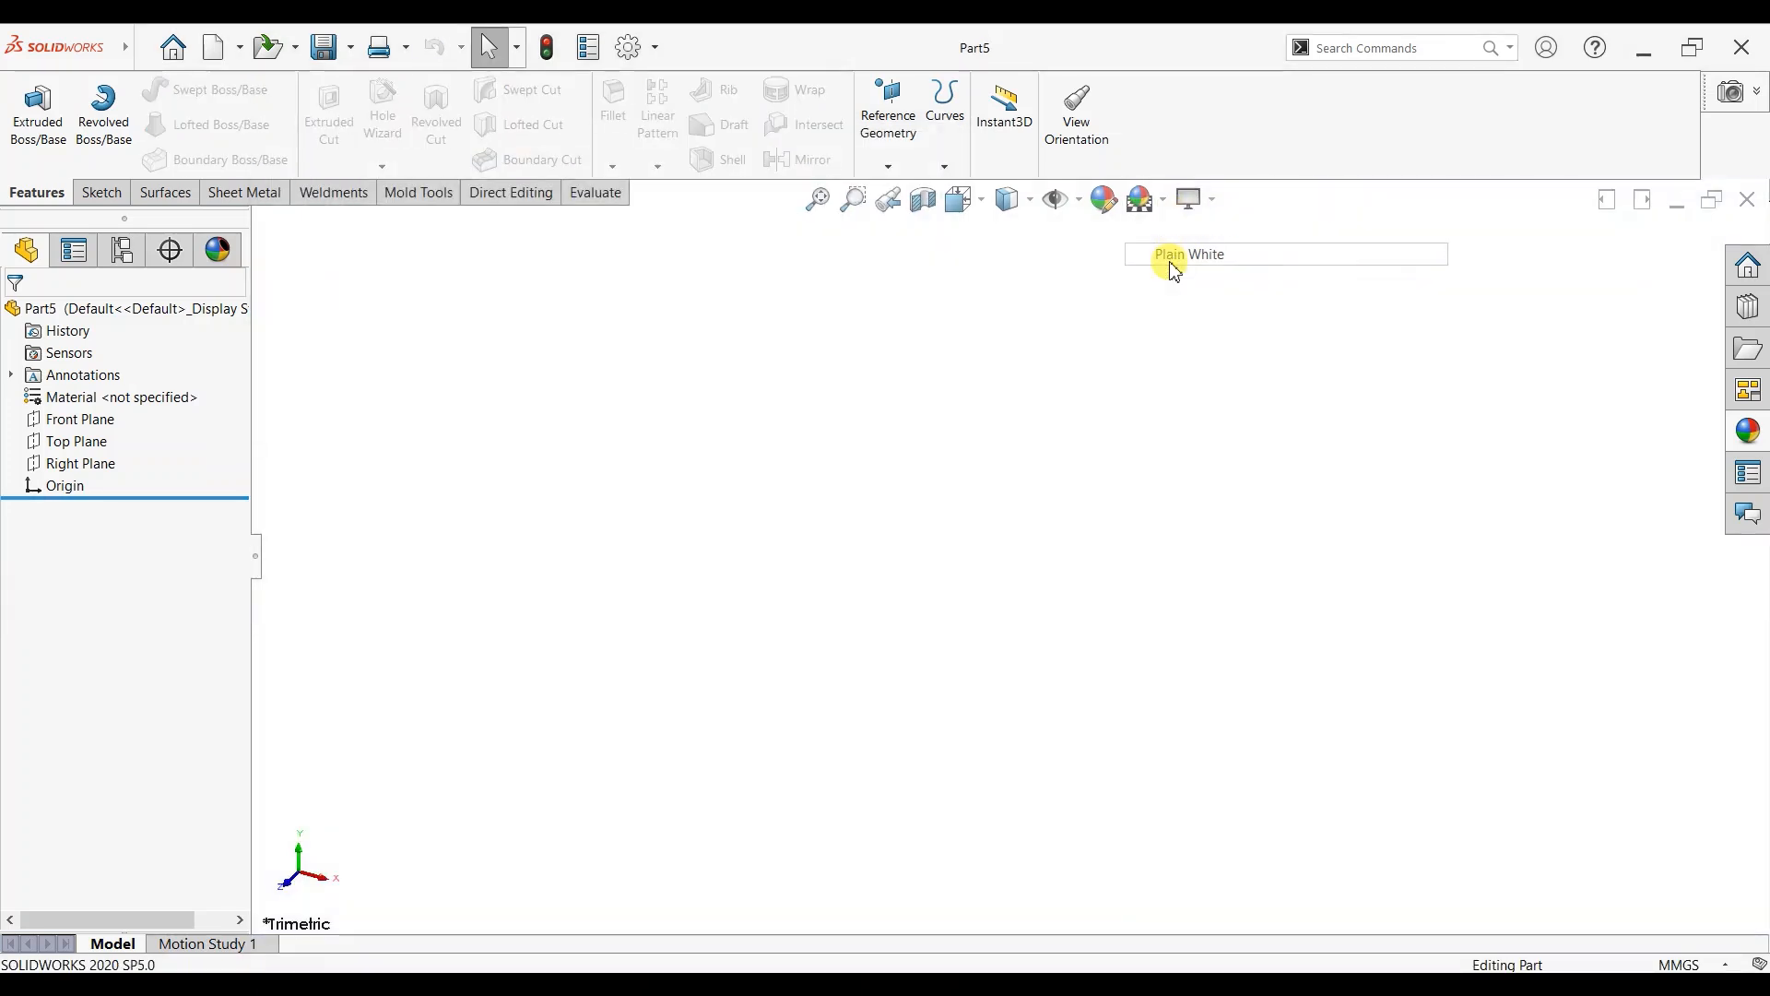
On the Front Plane, sketch a circle with a radius of about 65 mm centred on the origin.
{"action": "left_click", "coordinate": [101, 193]}
{"action": "left_click", "coordinate": [28, 100]}
{"action": "left_click", "coordinate": [773, 367]}
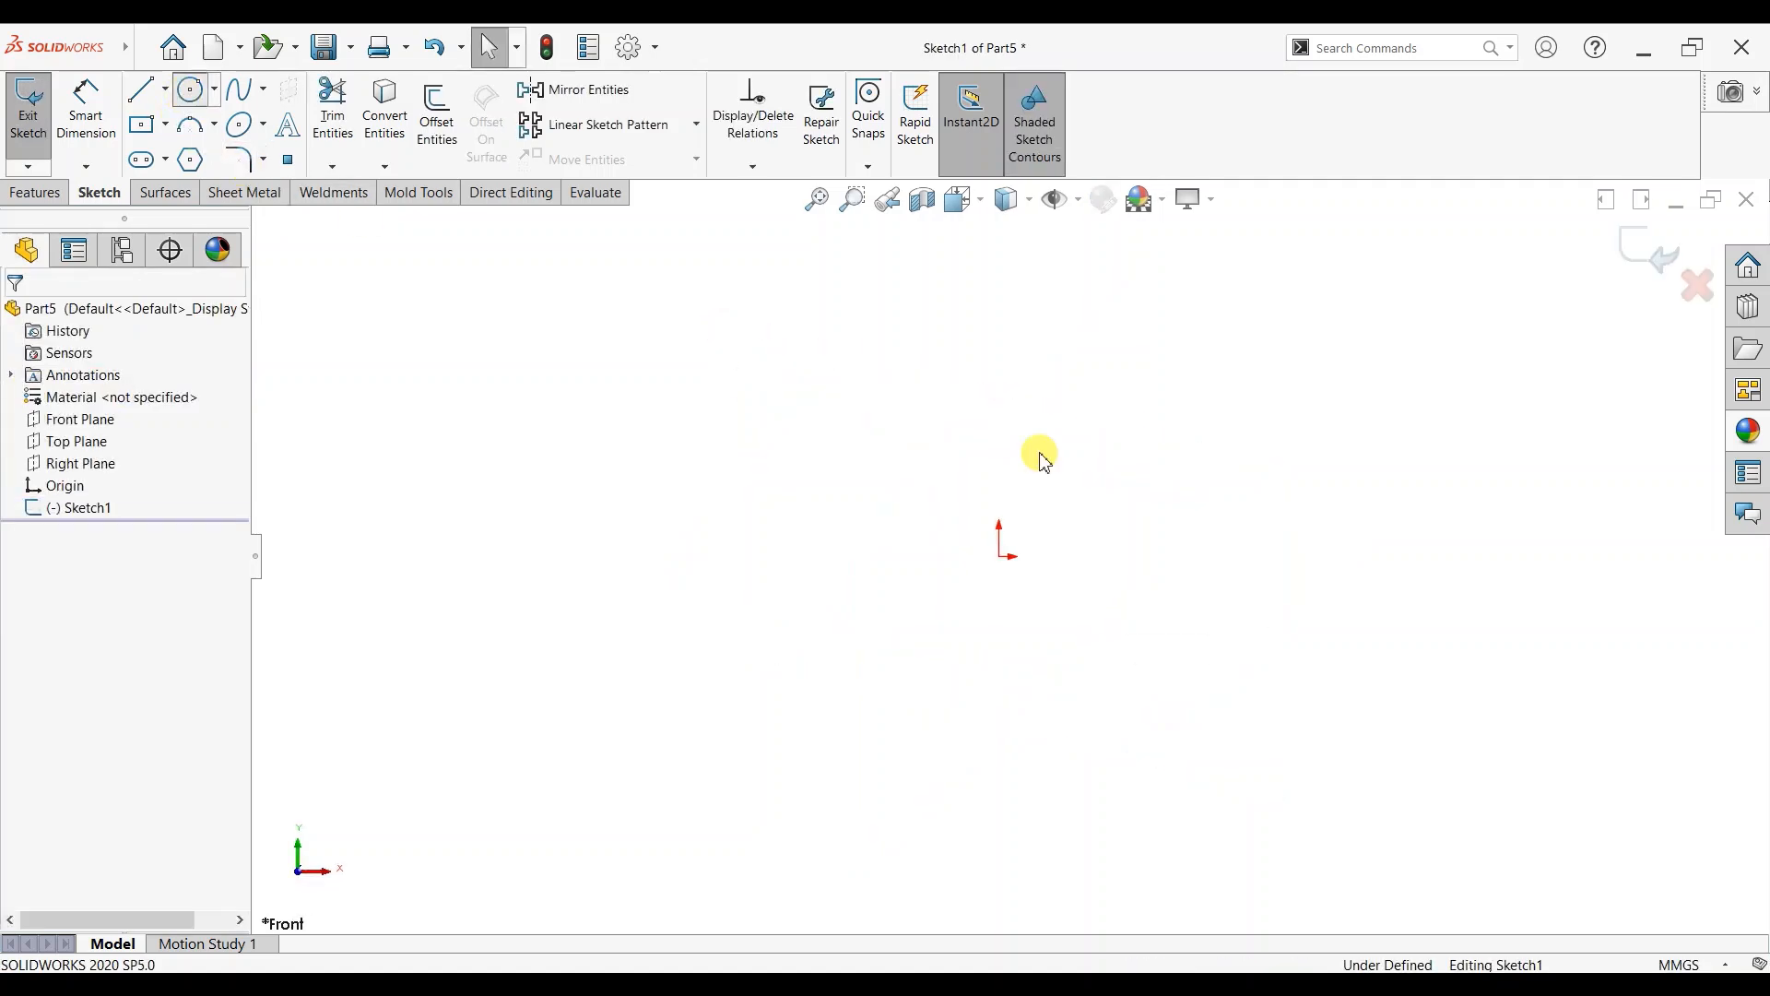
{"action": "left_click", "coordinate": [999, 556]}
{"action": "left_click", "coordinate": [861, 735]}
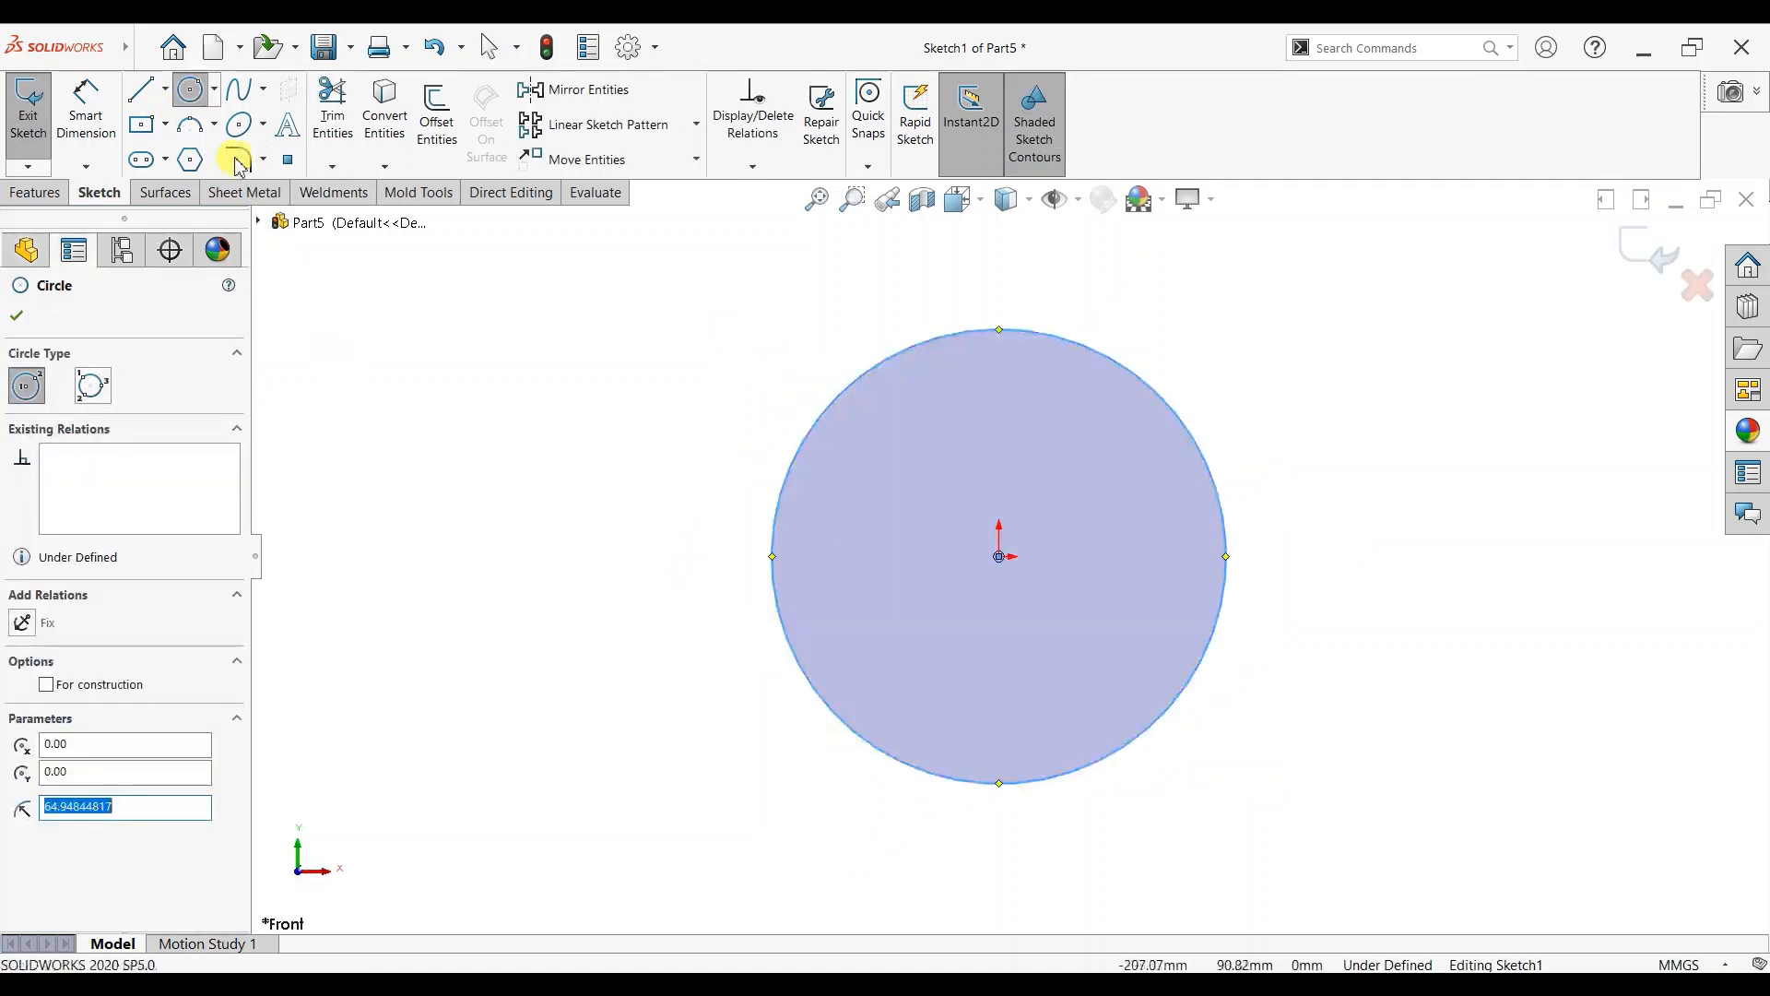
Dimension the circle's diameter as 35 mm.
{"action": "left_click", "coordinate": [87, 116]}
{"action": "left_click", "coordinate": [989, 332]}
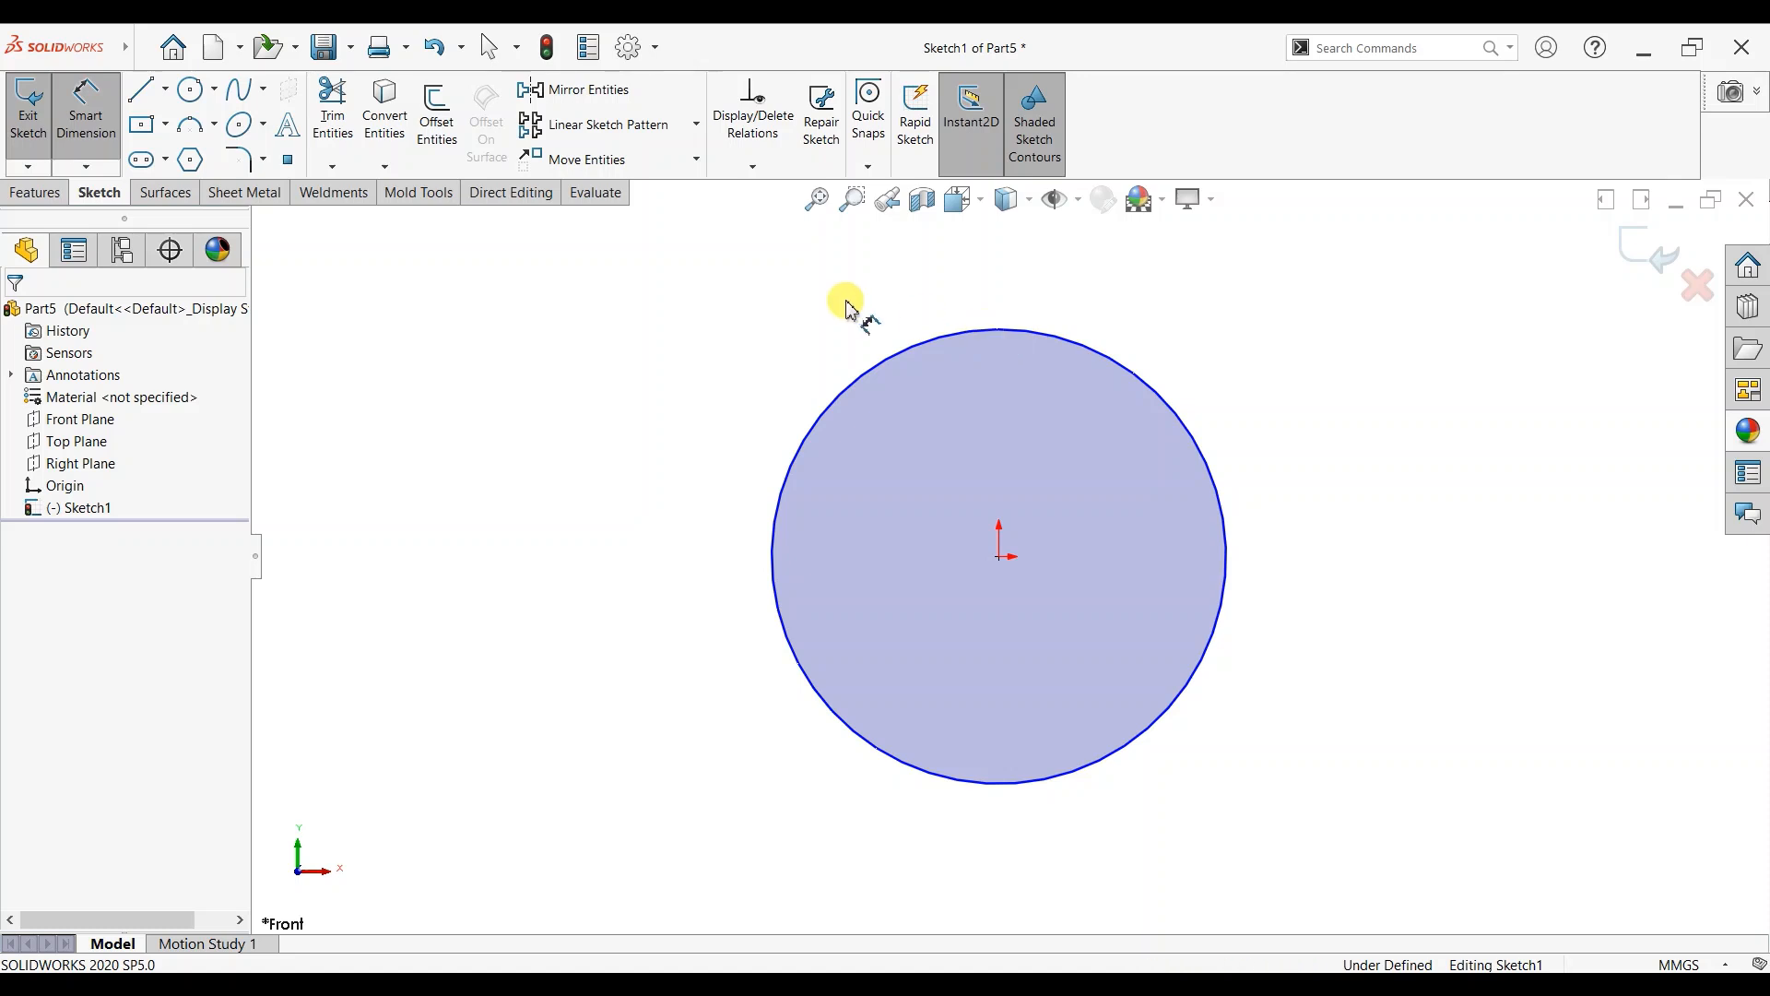
{"action": "left_click", "coordinate": [841, 300]}
{"action": "type", "text": "35"}
{"action": "key", "text": "Return"}
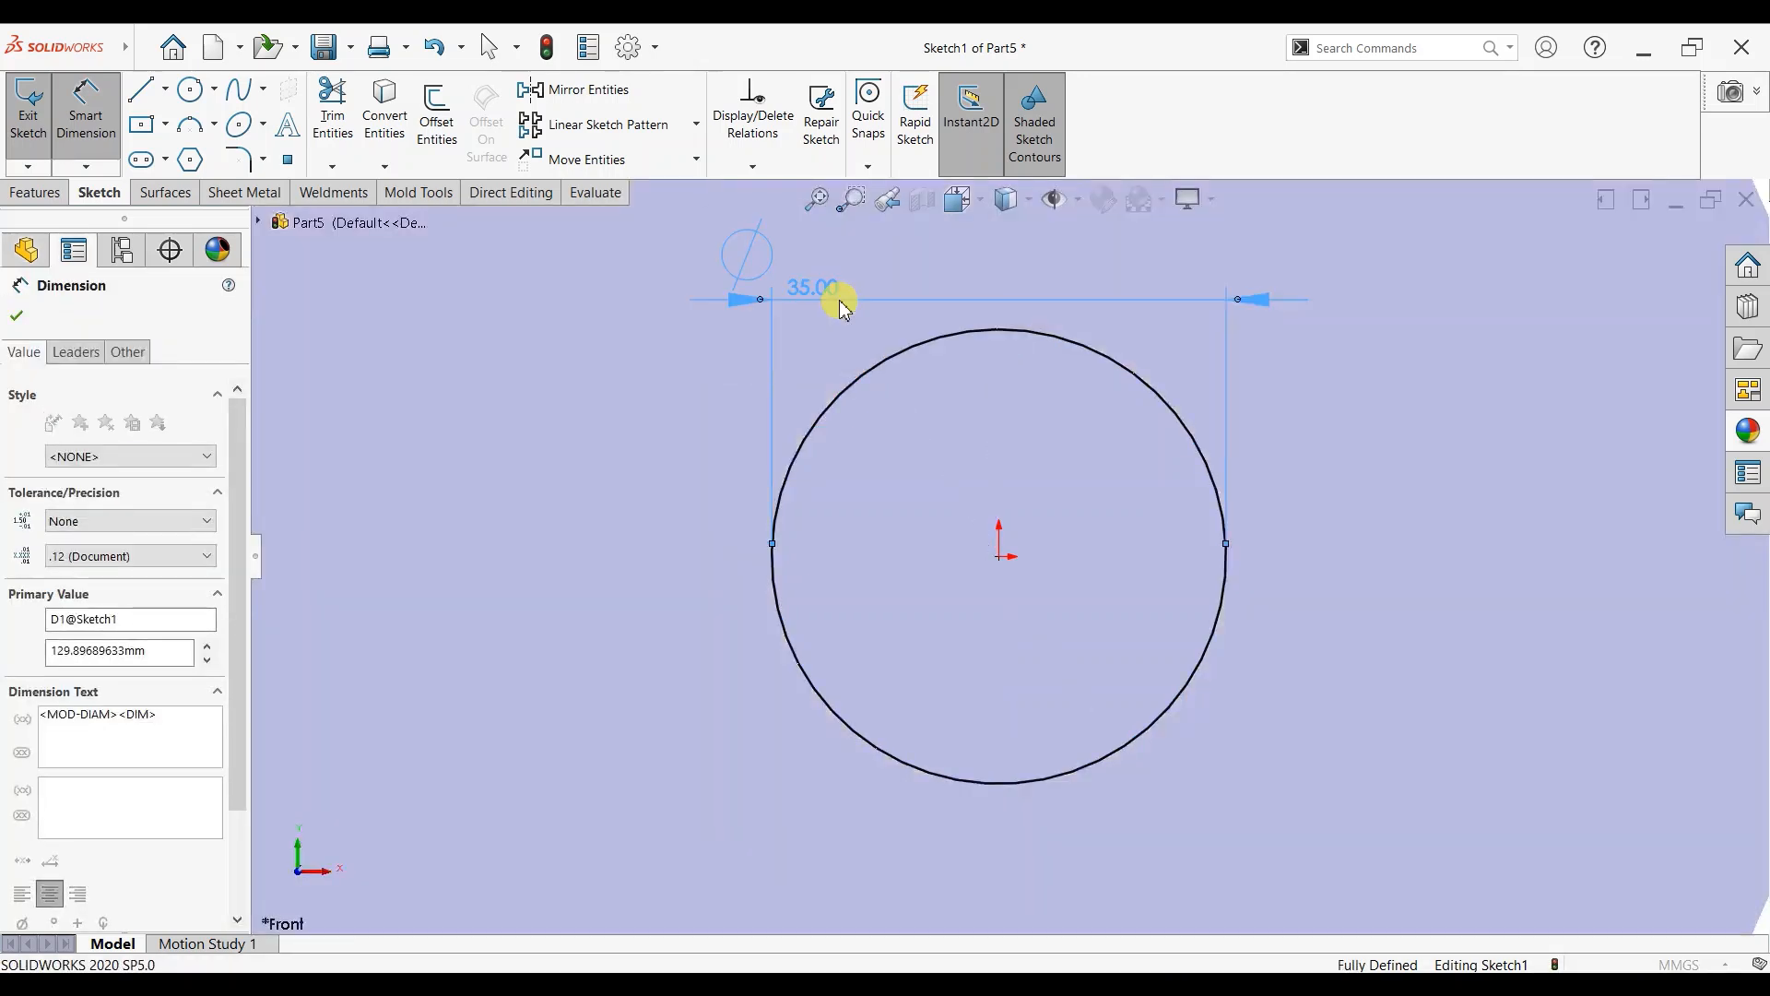
{"action": "left_click", "coordinate": [17, 319]}
Extrude the 35 mm circle 3 mm using the Mid Plane end condition.
{"action": "left_click", "coordinate": [37, 191]}
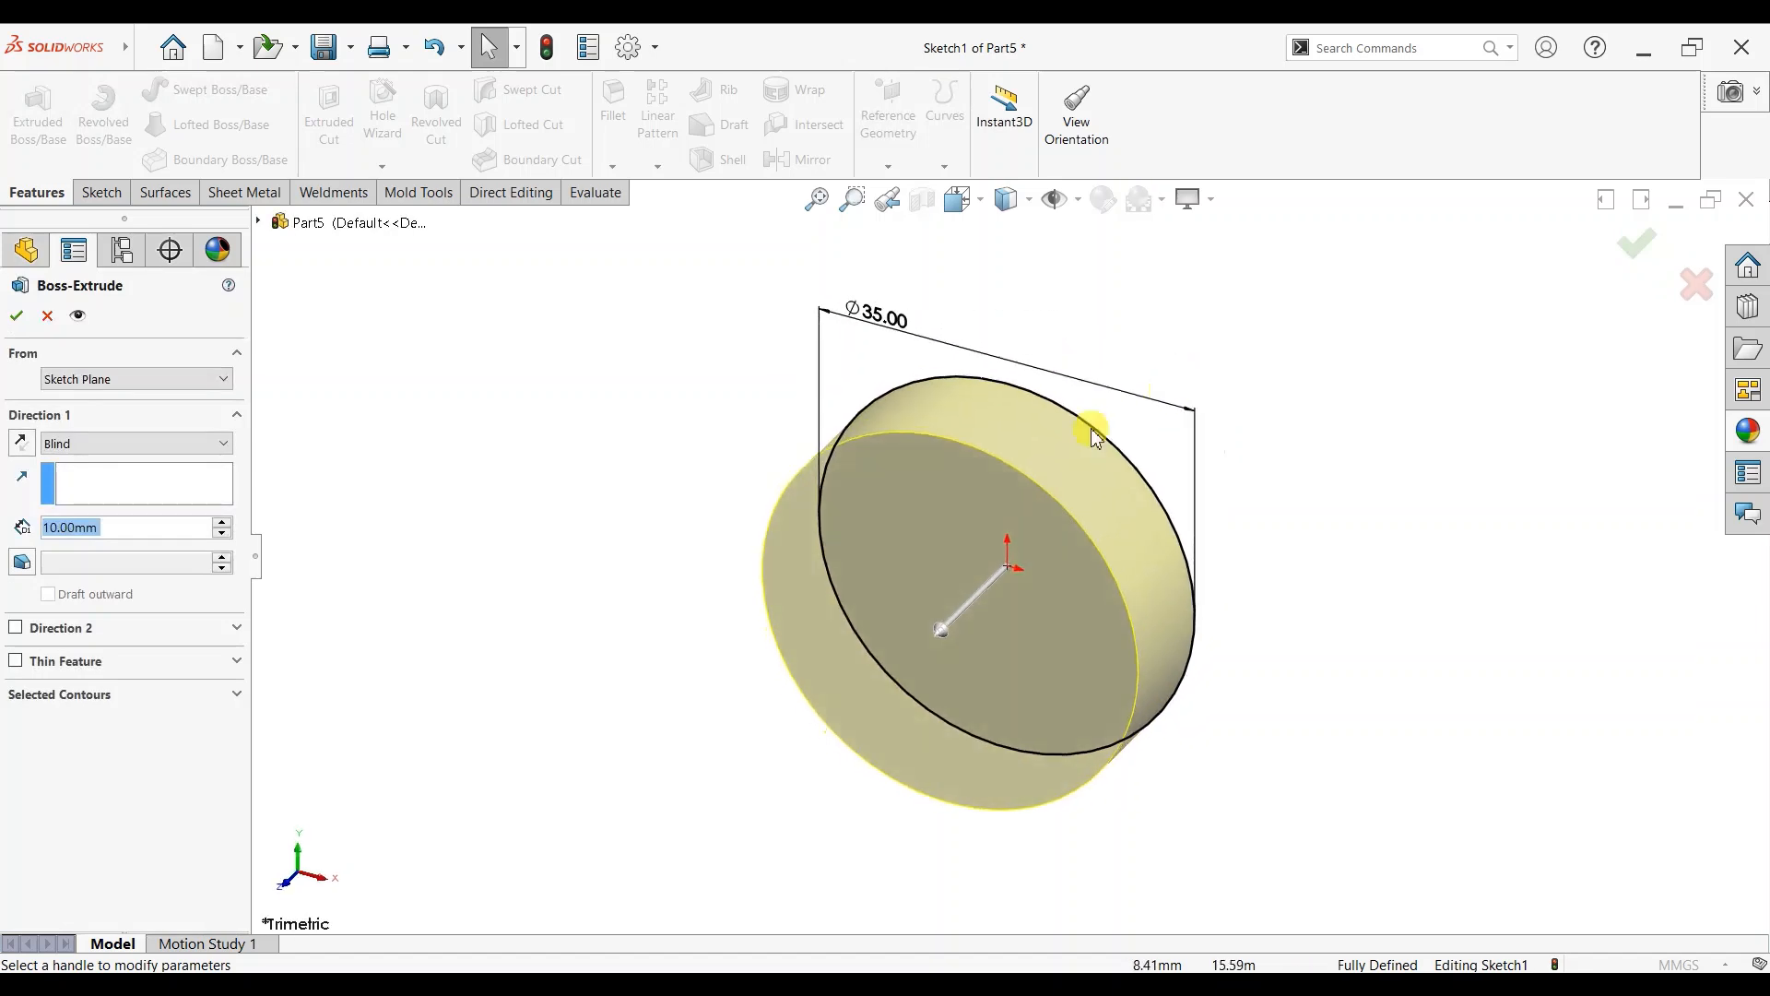
{"action": "left_click", "coordinate": [175, 445]}
{"action": "left_click", "coordinate": [118, 542]}
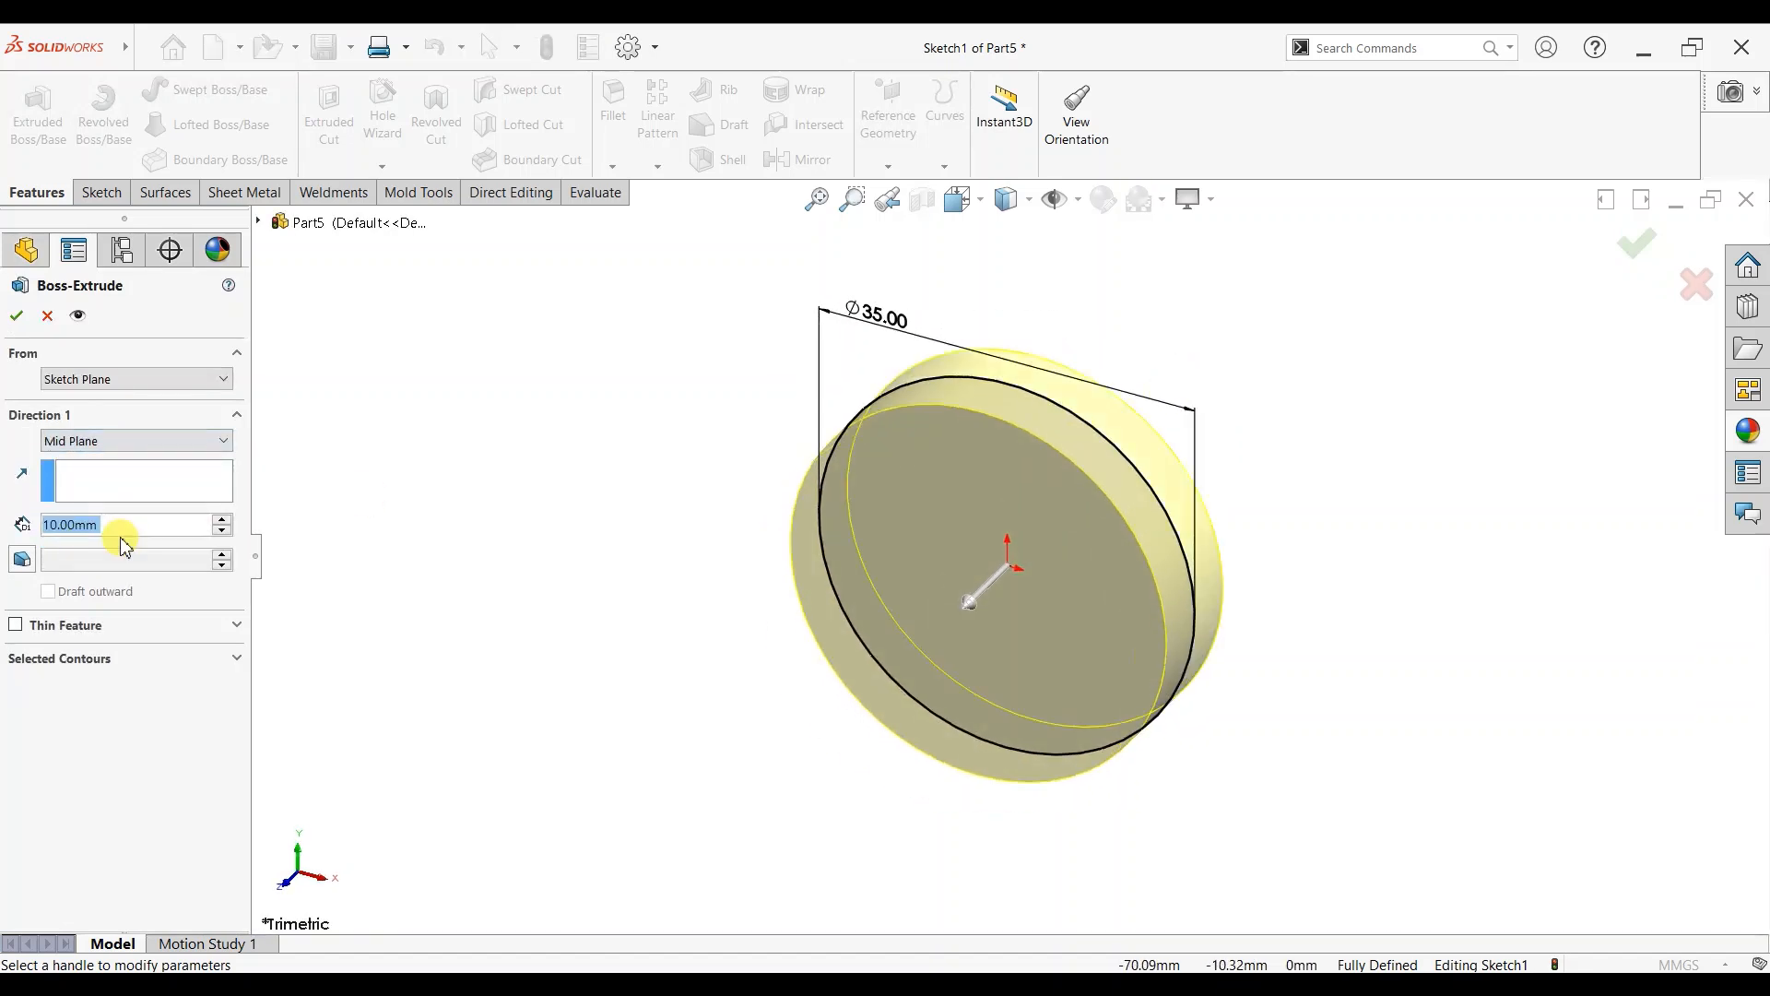
{"action": "left_click", "coordinate": [16, 317]}
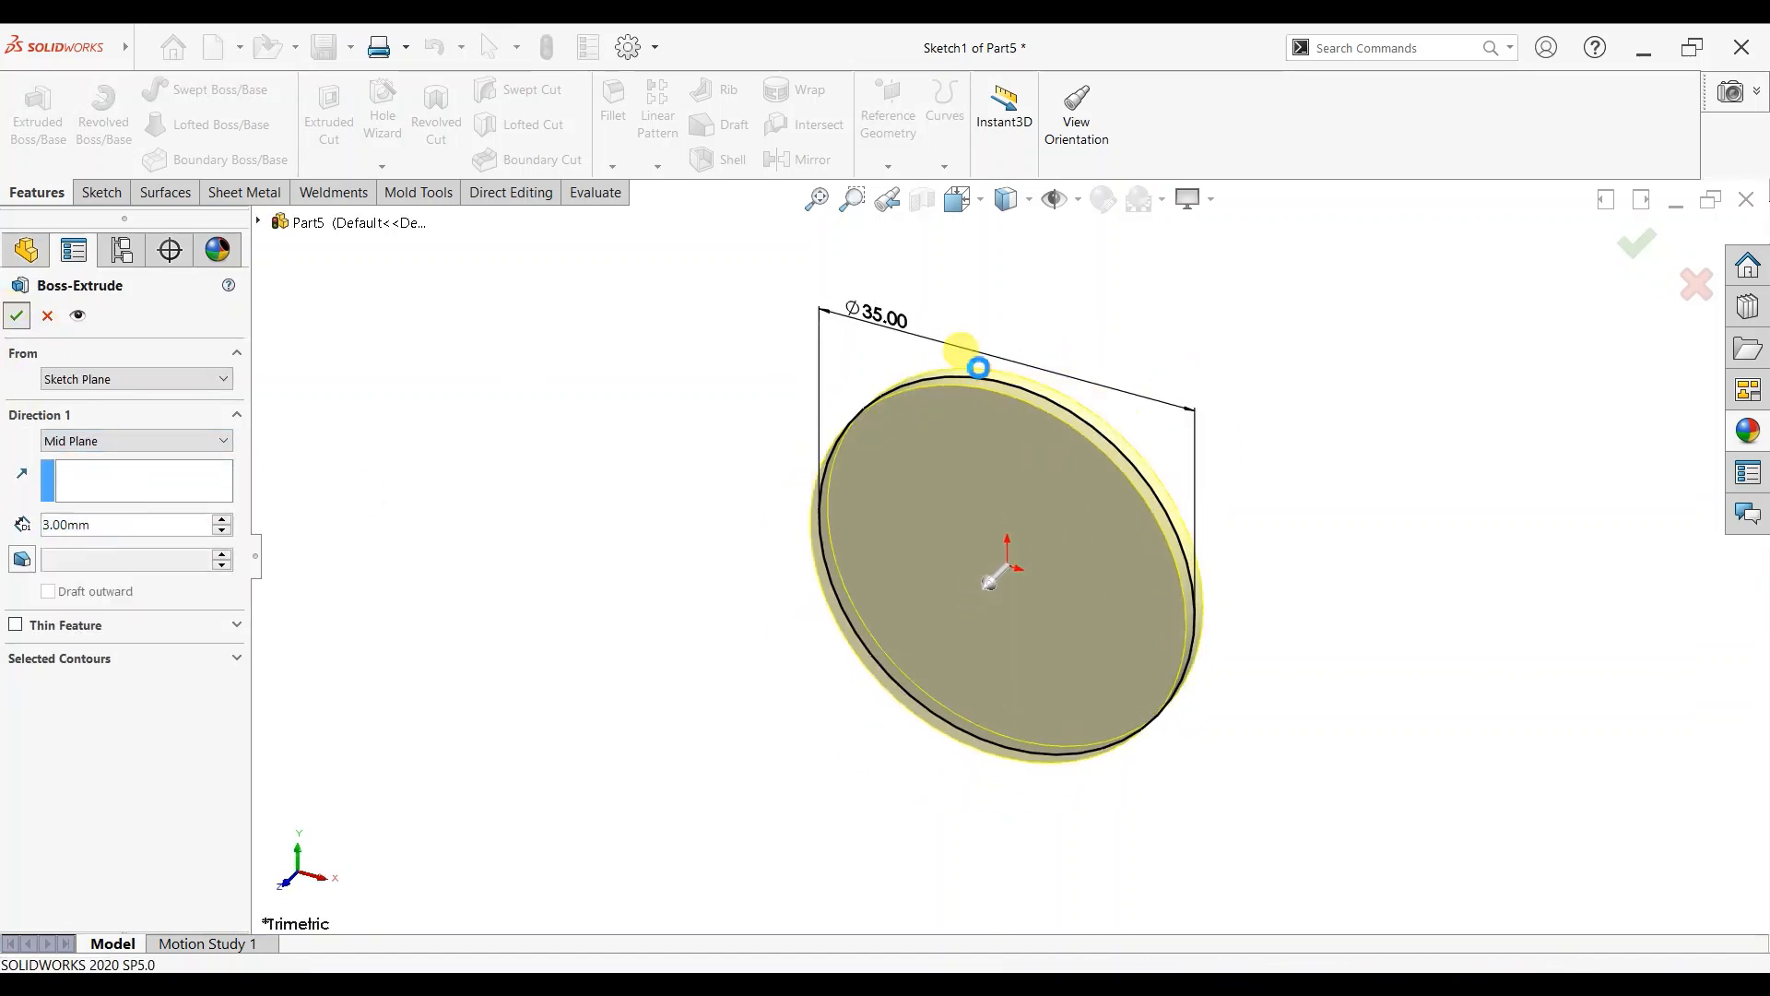
On the disc's front face, sketch a centre rectangle about 41 mm wide and 6 mm high from the origin, extending past both sides of the disc.
{"action": "left_click", "coordinate": [1086, 442]}
{"action": "left_click", "coordinate": [1103, 439]}
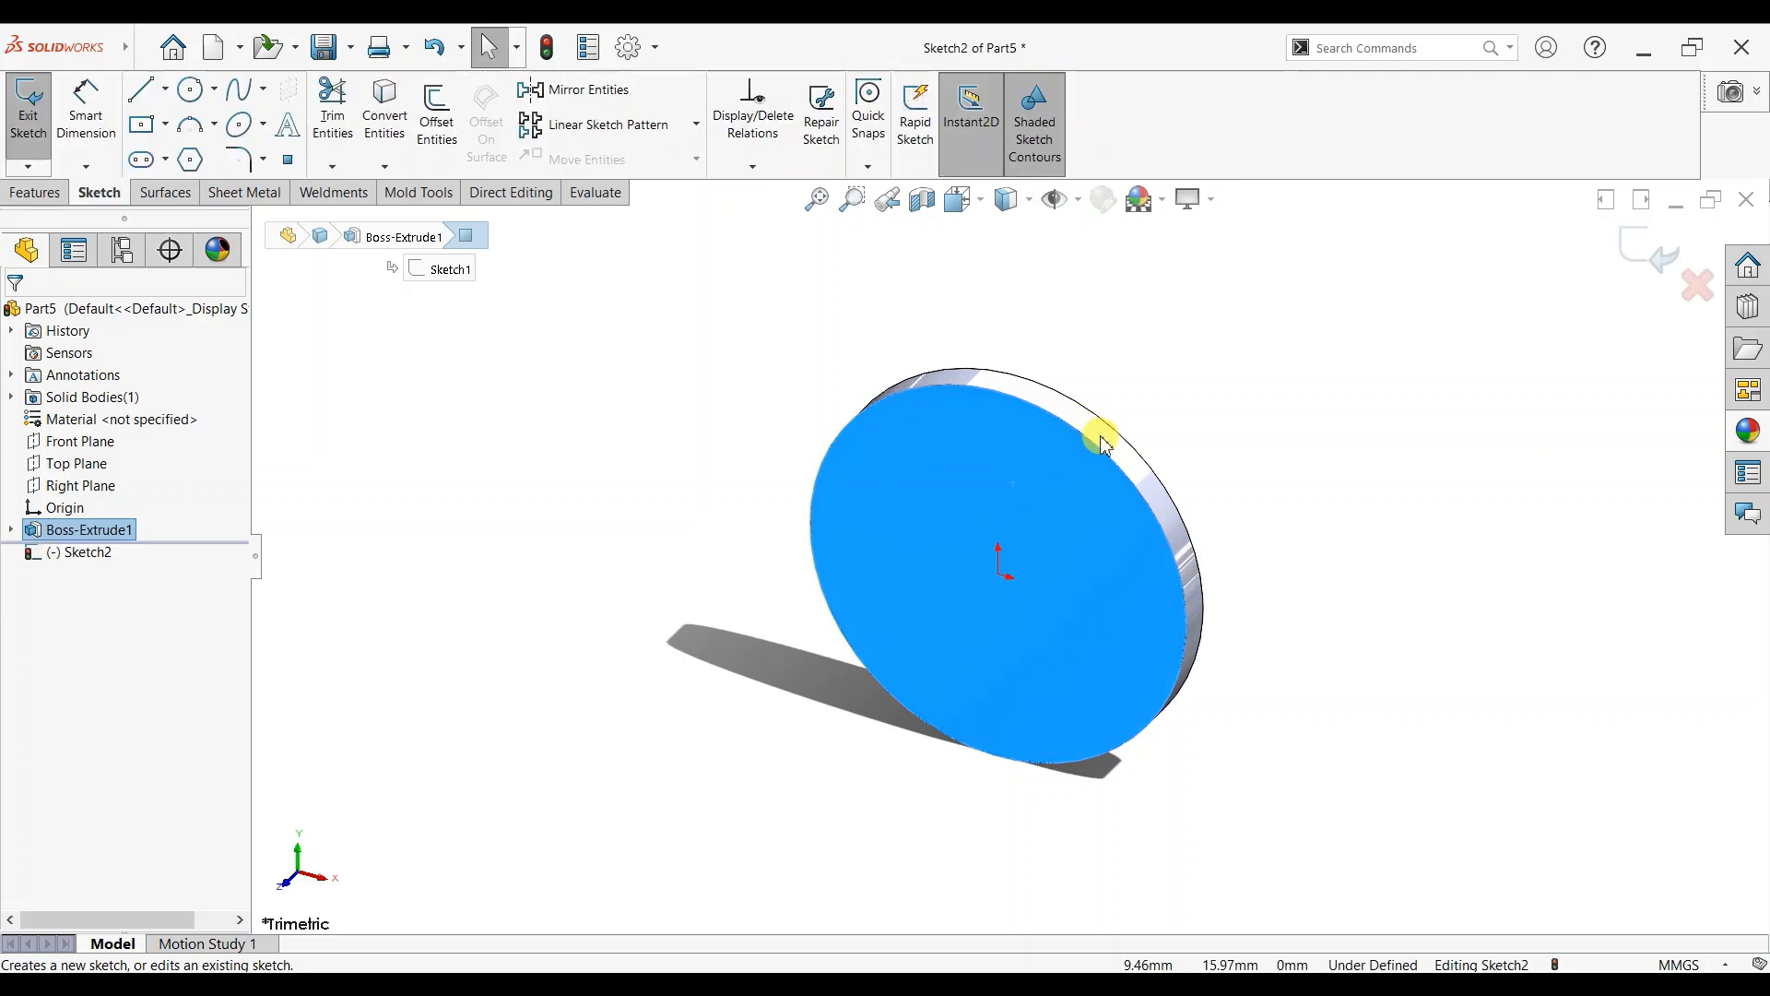
{"action": "key", "text": "ctrl+8"}
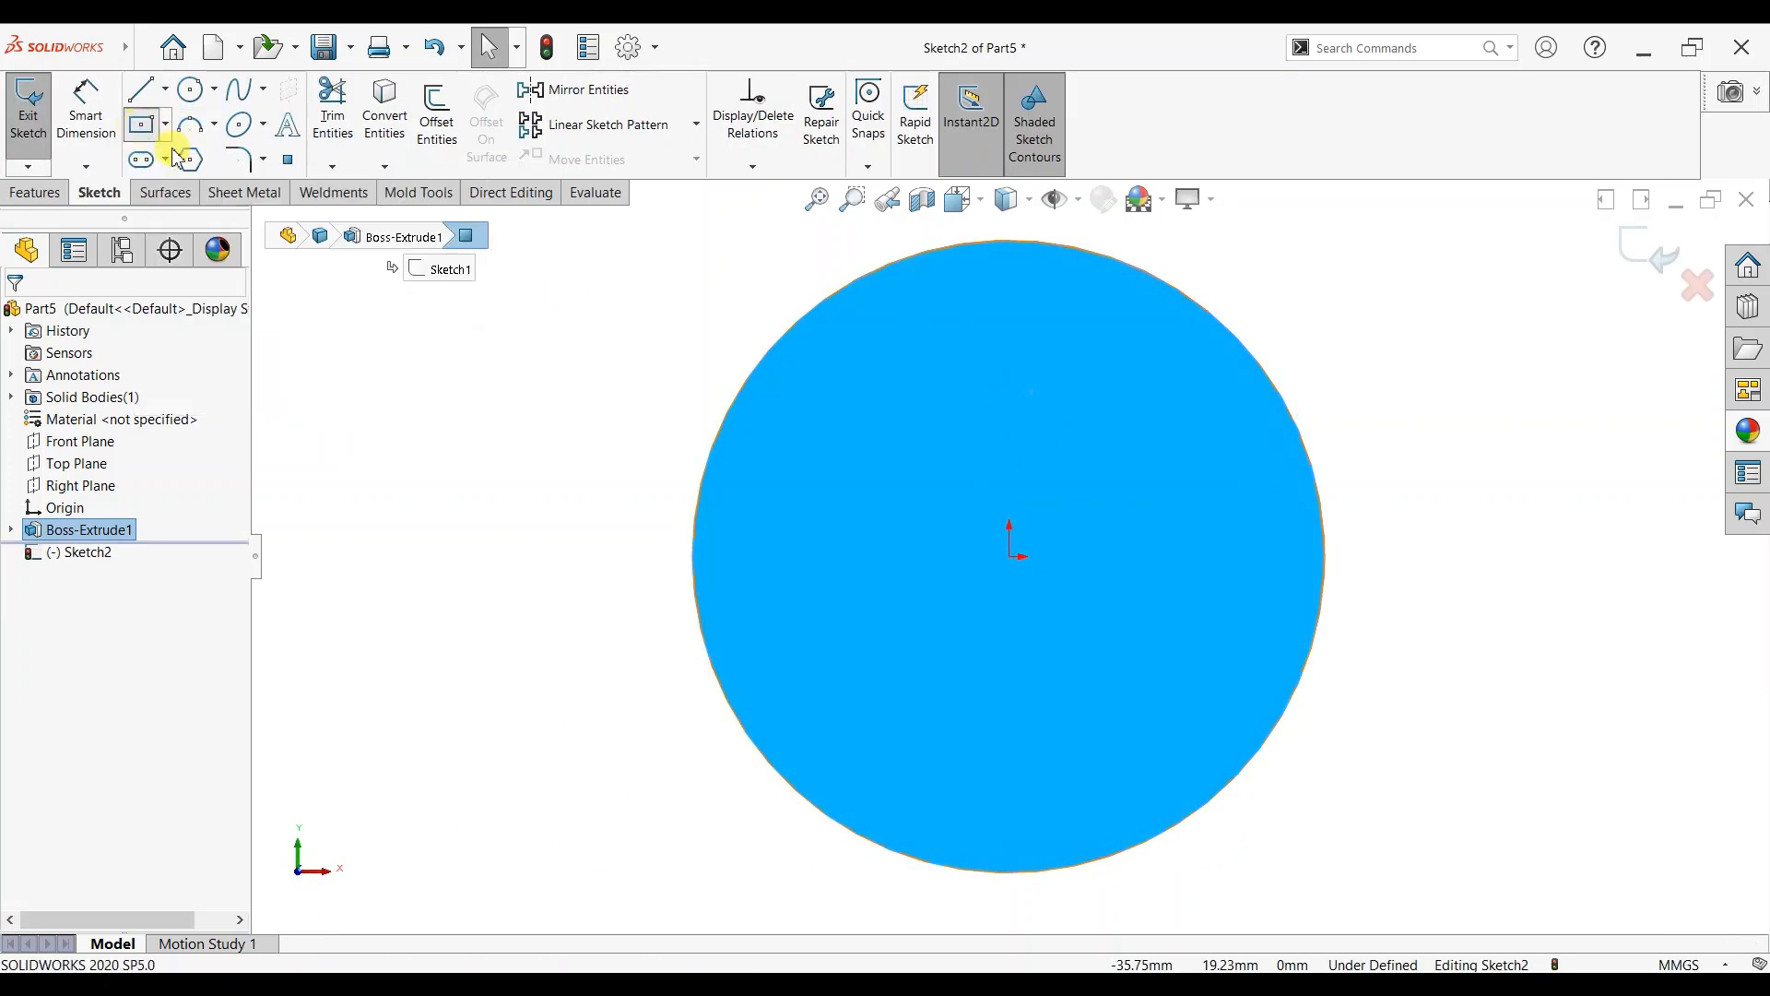
{"action": "left_click", "coordinate": [141, 124]}
{"action": "mouse_move", "coordinate": [1012, 556]}
{"action": "left_mouse_down"}
{"action": "mouse_move", "coordinate": [1285, 620]}
{"action": "mouse_move", "coordinate": [1383, 627]}
{"action": "mouse_move", "coordinate": [1377, 613]}
{"action": "left_mouse_up"}
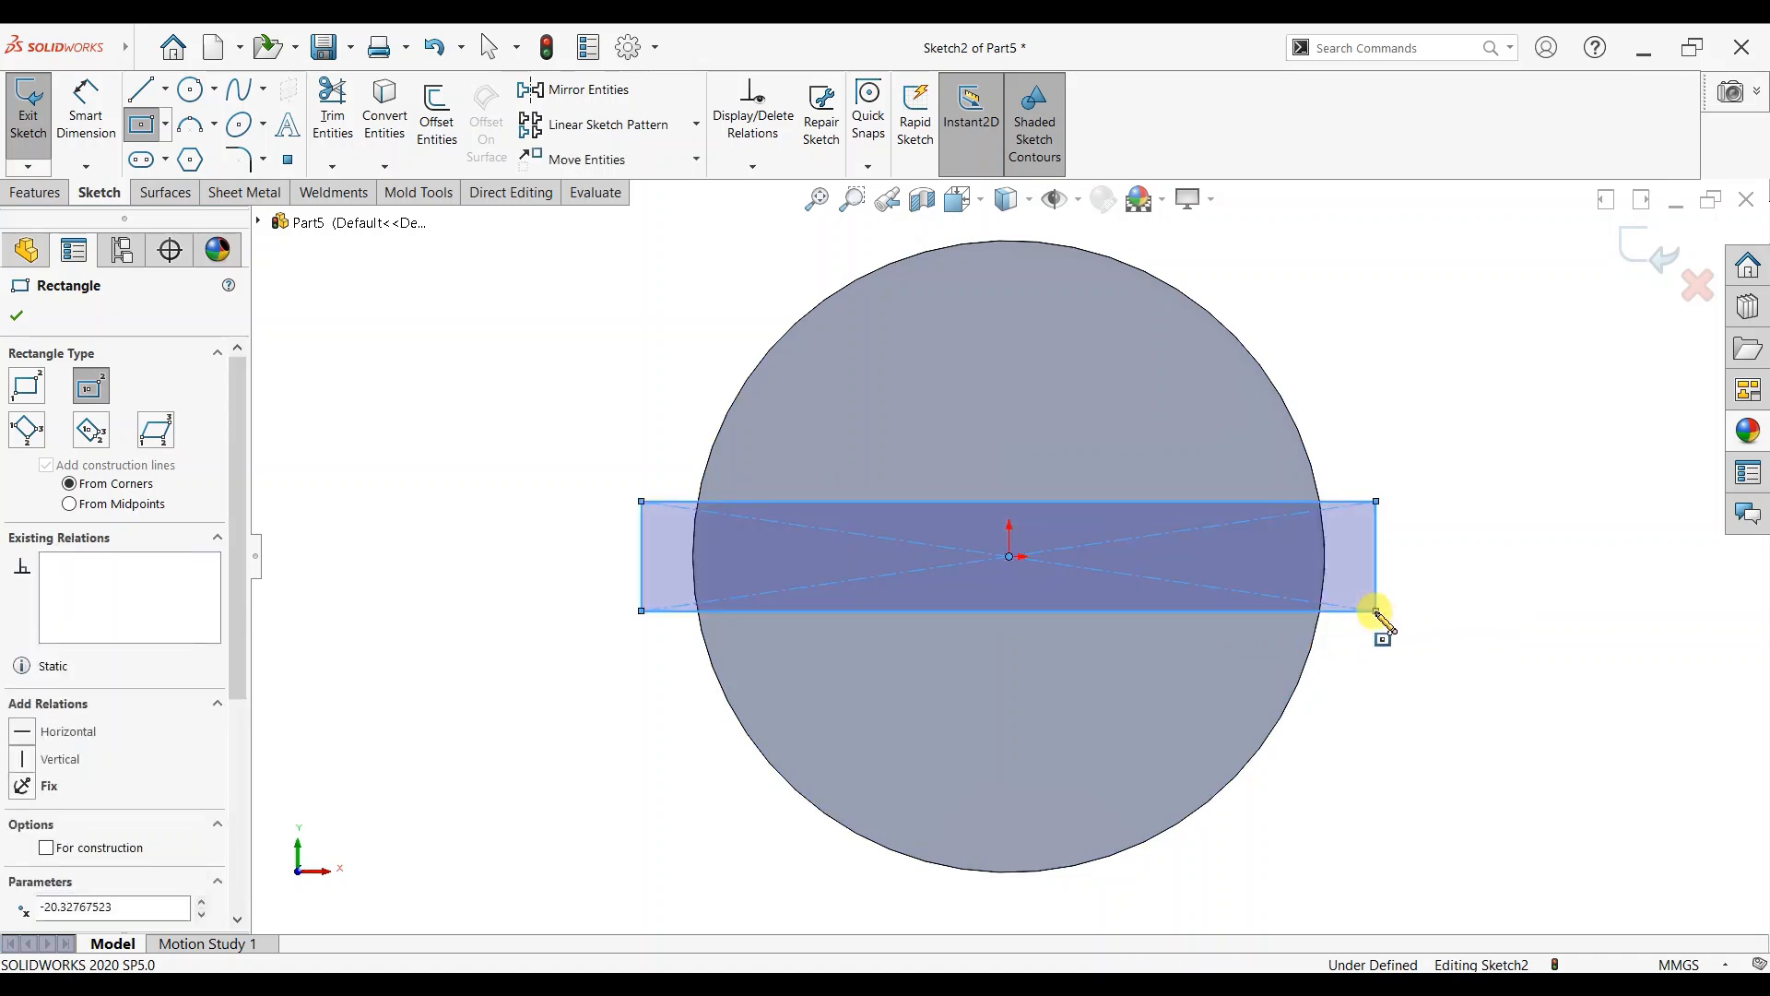
Dimension the height of the rectangle across the disc as 5 mm.
{"action": "left_click", "coordinate": [85, 92]}
{"action": "left_click", "coordinate": [642, 573]}
{"action": "left_click", "coordinate": [574, 578]}
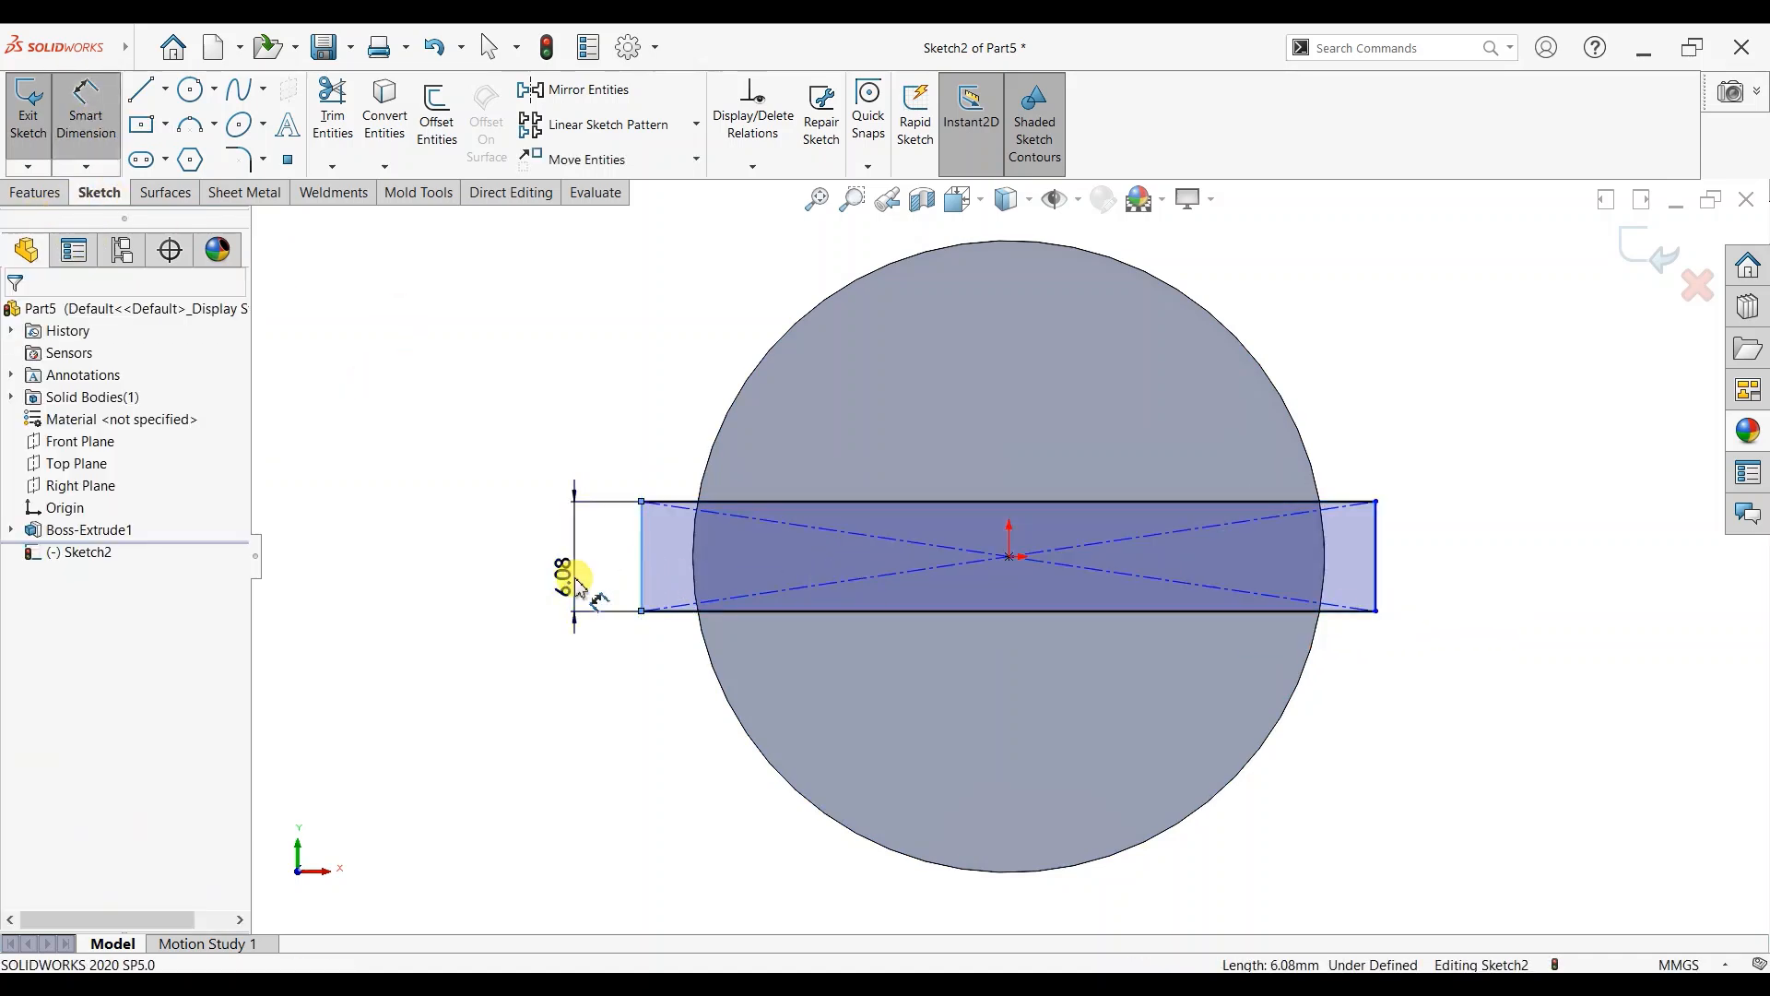
{"action": "type", "text": "5"}
{"action": "key", "text": "Return"}
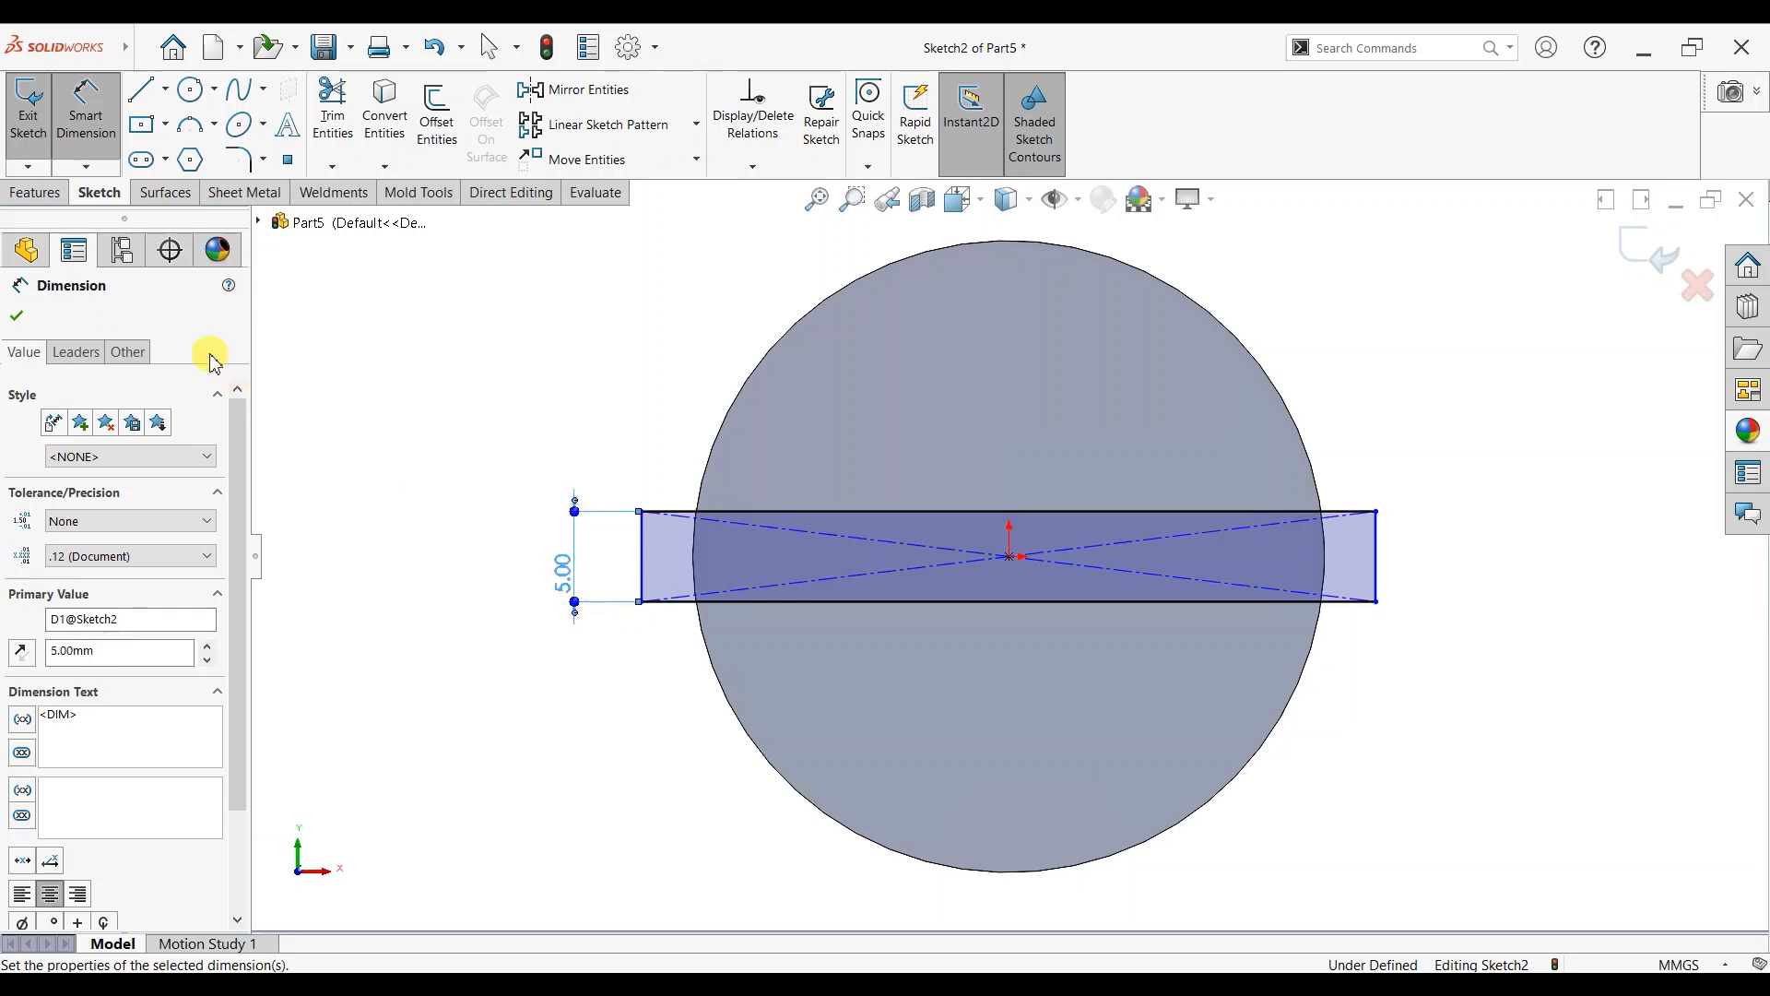
{"action": "left_click", "coordinate": [18, 317]}
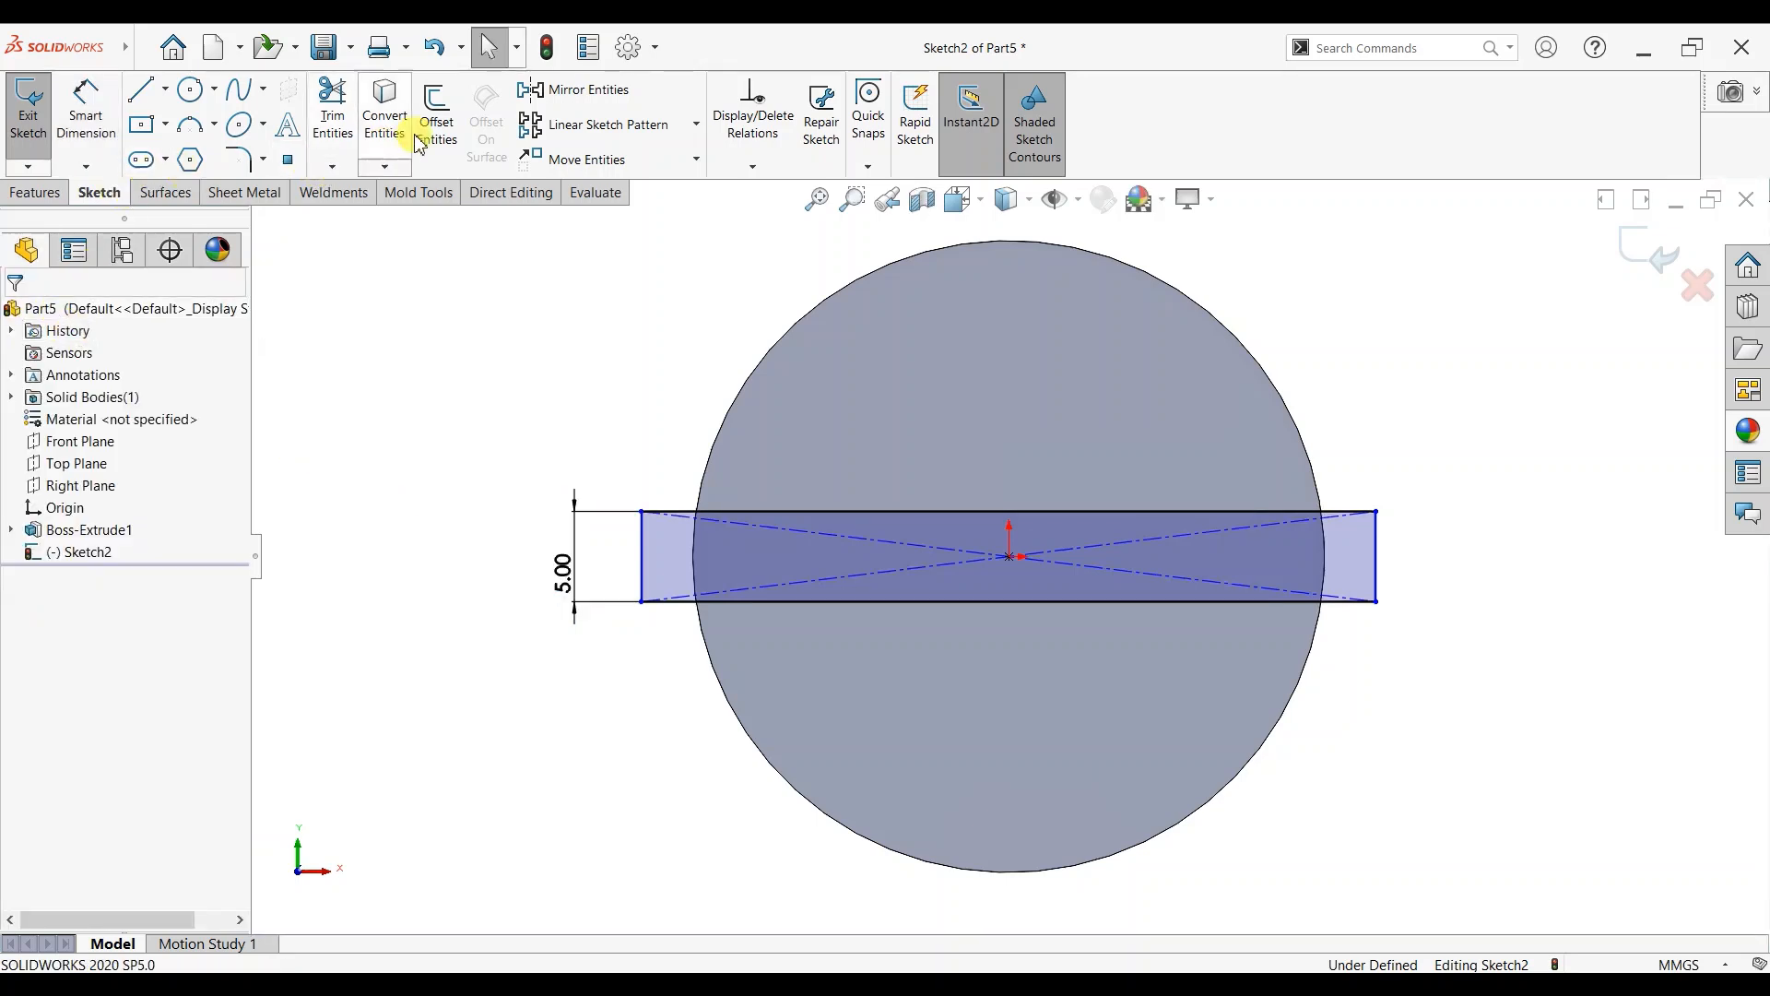
Convert the disc's circular edge into a sketch circle with Convert Entities.
{"action": "left_click", "coordinate": [387, 118]}
{"action": "left_click", "coordinate": [762, 372]}
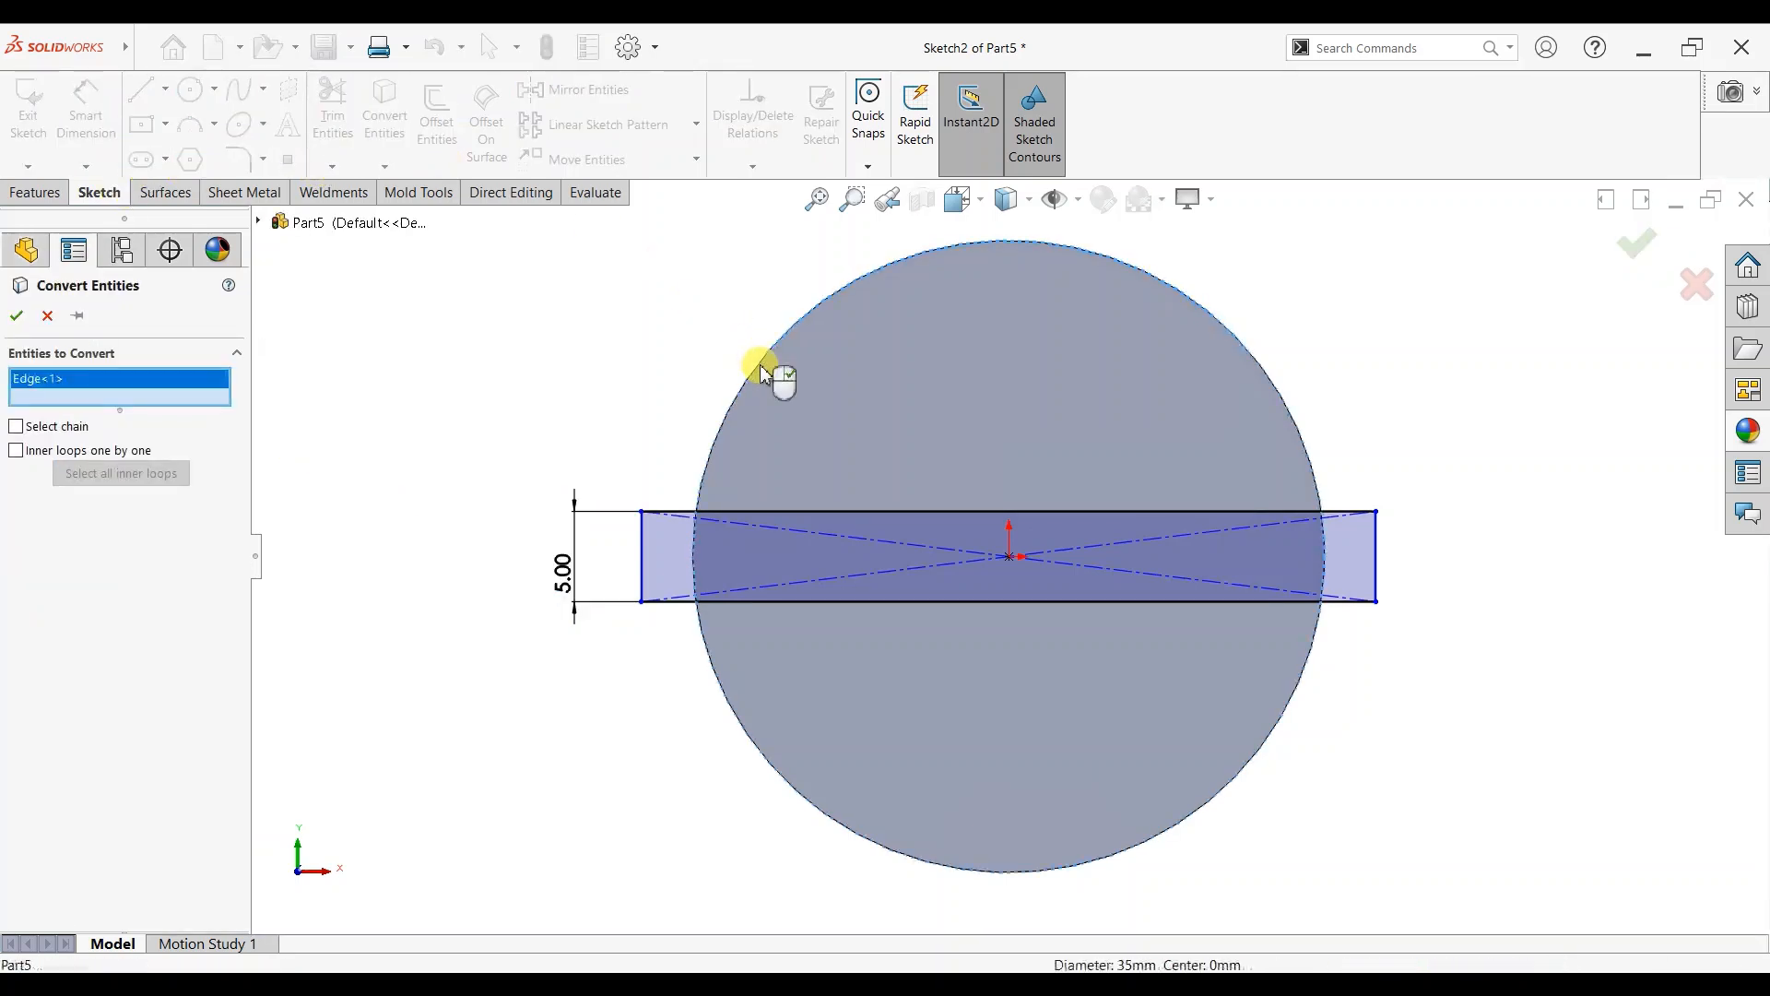
{"action": "left_click", "coordinate": [18, 317]}
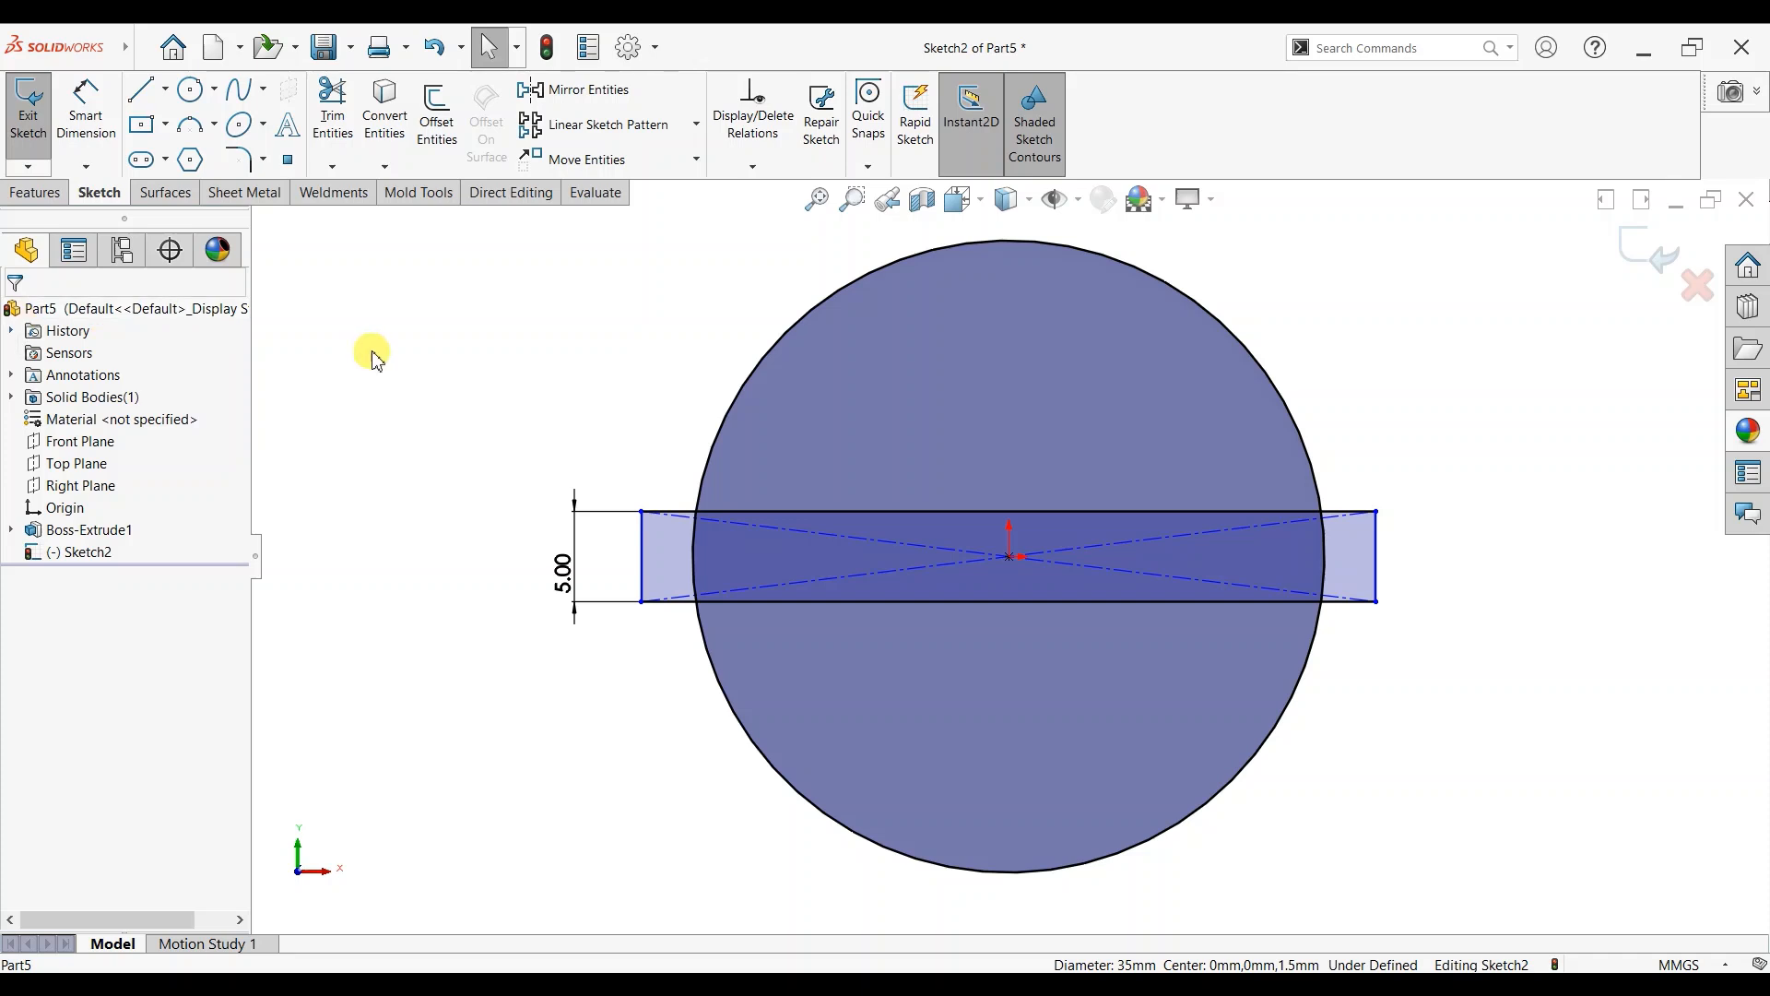
Power-trim the rectangle ends outside the disc and the circle's upper and lower arcs, leaving a closed bar profile with curved ends.
{"action": "left_click", "coordinate": [333, 111]}
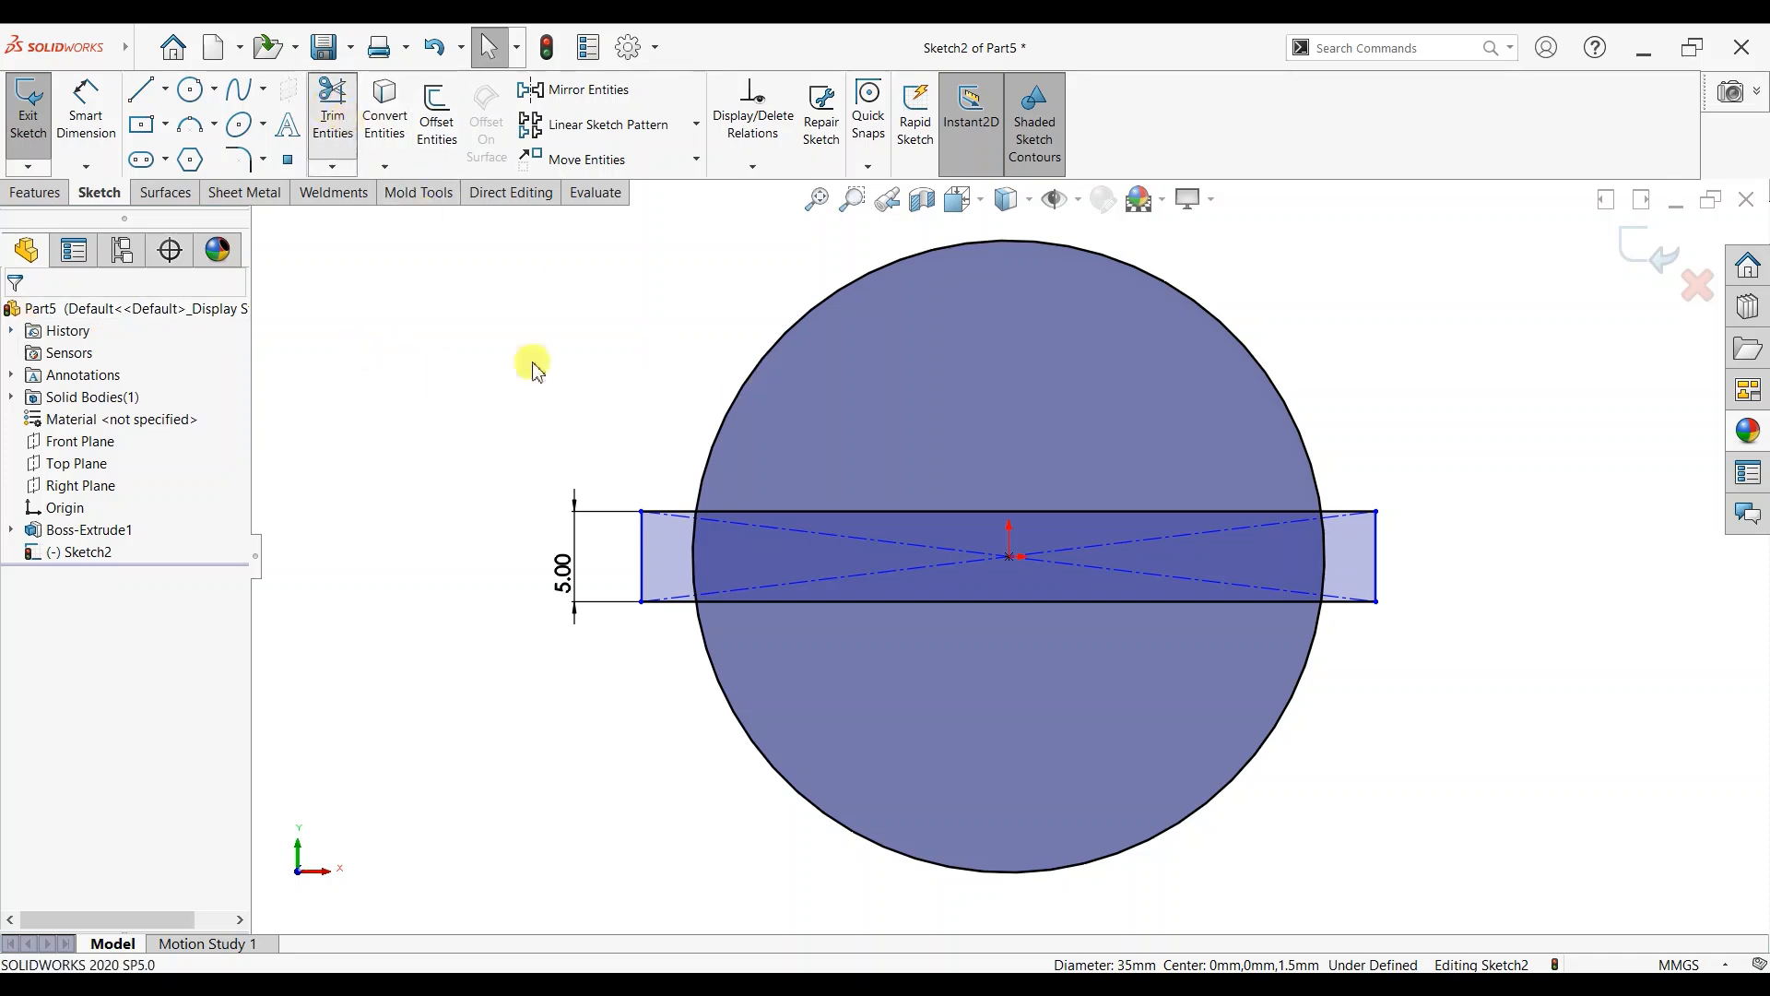
{"action": "mouse_move", "coordinate": [658, 475]}
{"action": "left_mouse_down"}
{"action": "mouse_move", "coordinate": [660, 650]}
{"action": "mouse_move", "coordinate": [601, 541]}
{"action": "left_mouse_up"}
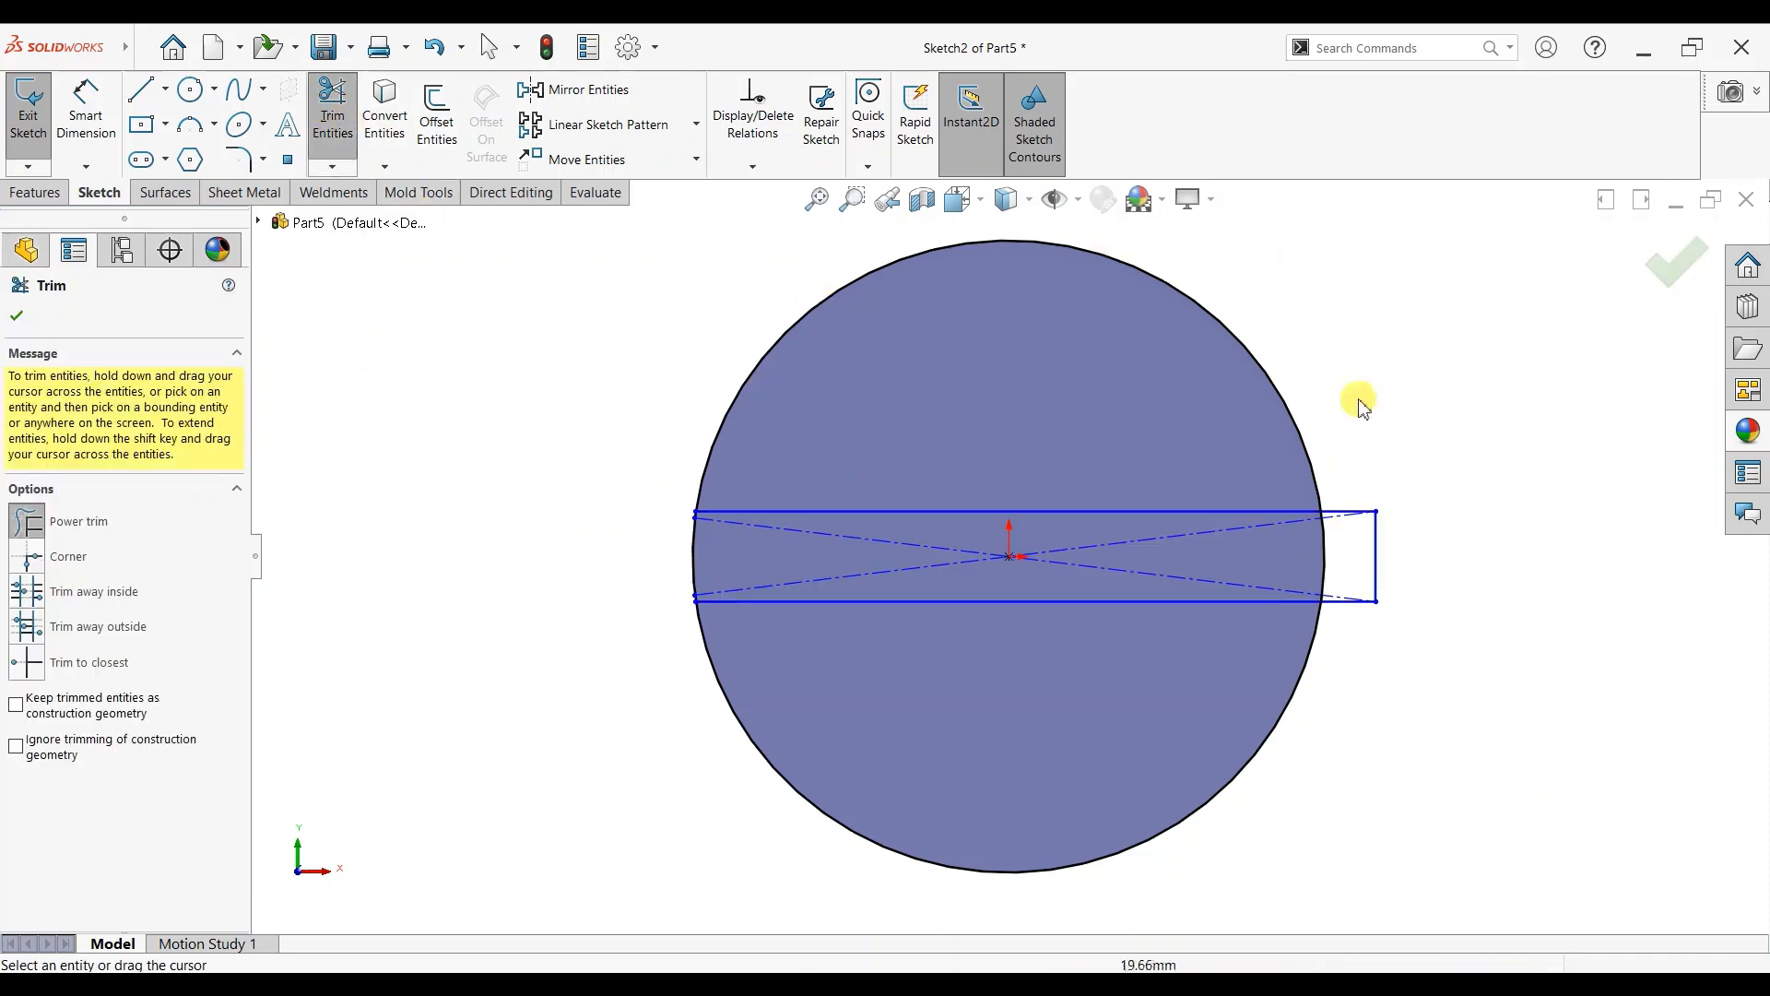
{"action": "left_click_drag", "start_coordinate": [1352, 446], "coordinate": [1391, 643]}
{"action": "left_click_drag", "start_coordinate": [1362, 420], "coordinate": [1249, 428]}
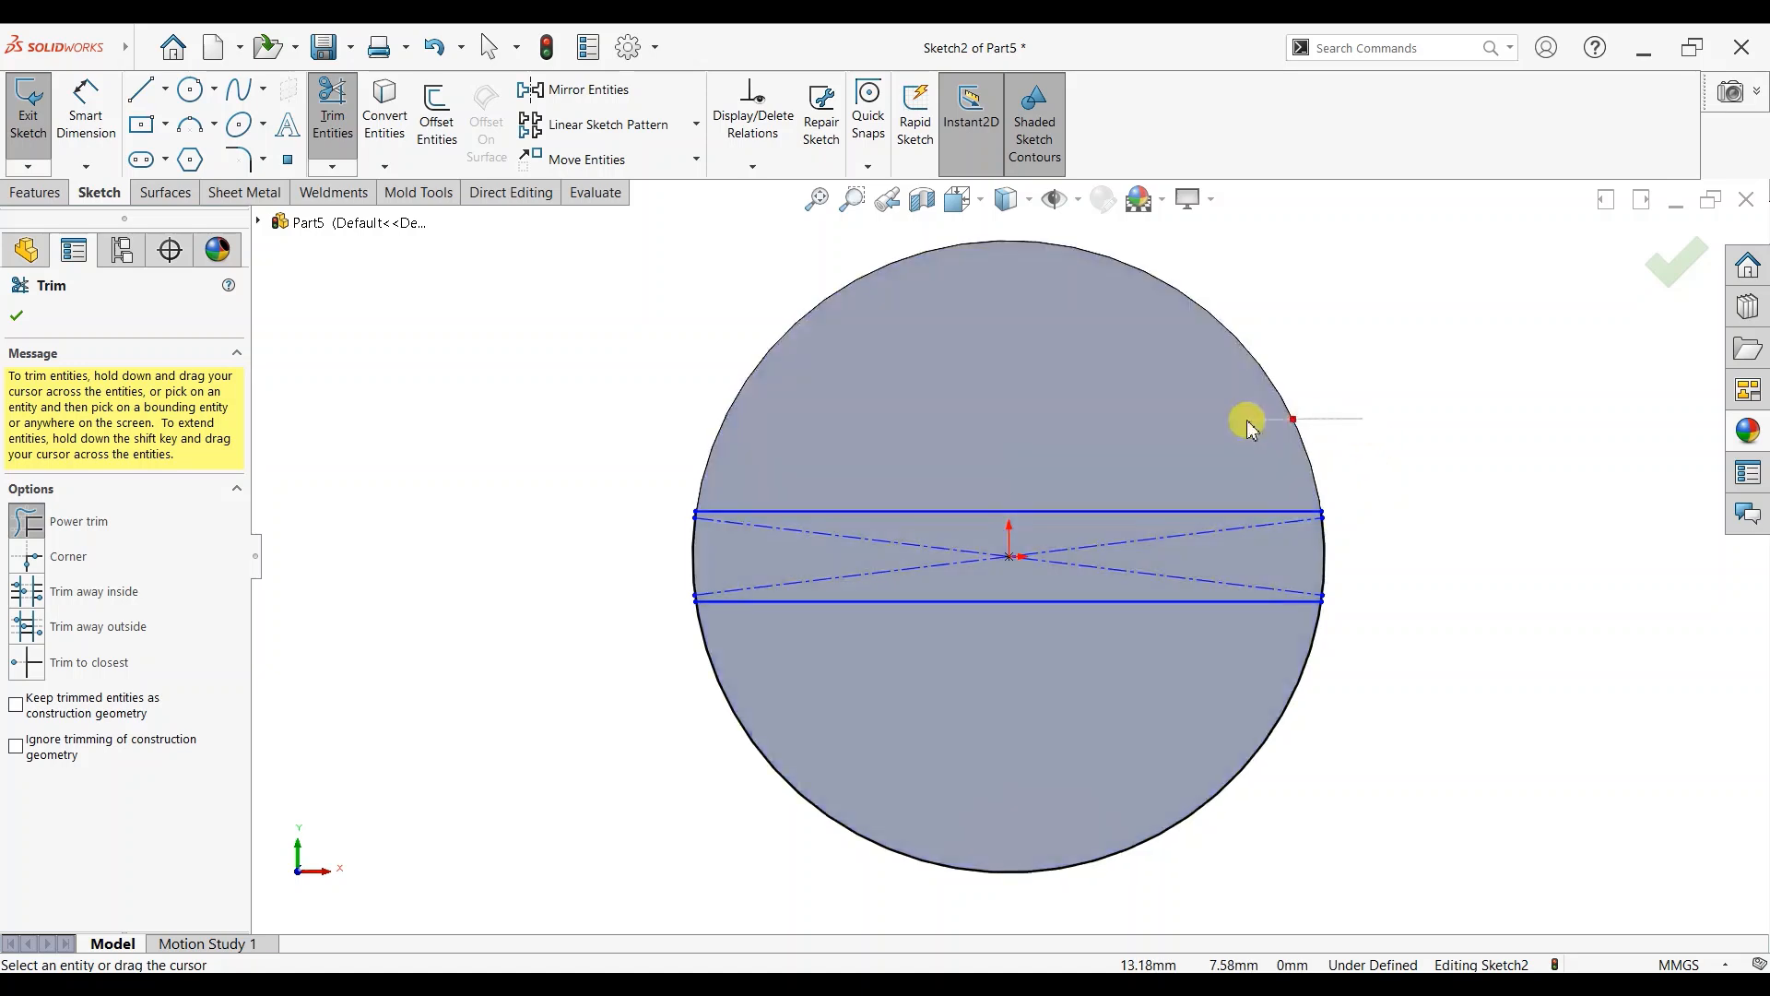
{"action": "left_click_drag", "start_coordinate": [1395, 751], "coordinate": [1211, 745]}
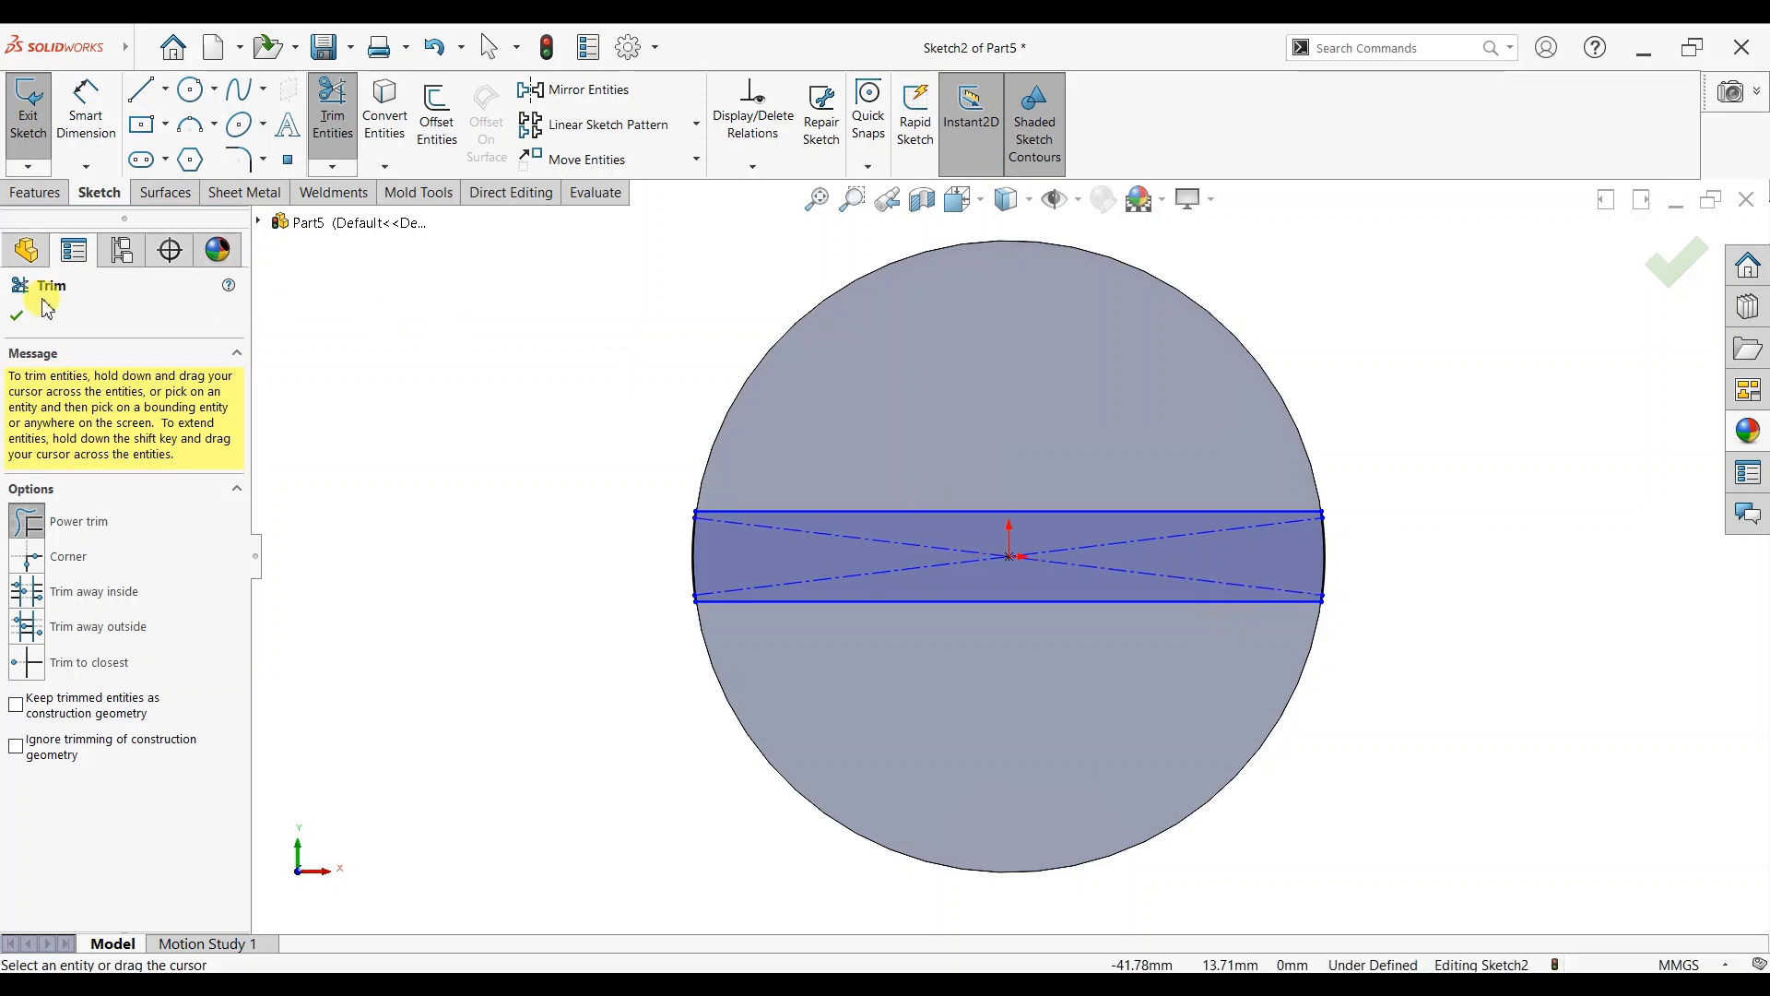
{"action": "left_click", "coordinate": [16, 316]}
Extrude the bar profile 3 mm blind outward from the disc face, merged with the disc.
{"action": "left_click", "coordinate": [31, 194]}
{"action": "left_click", "coordinate": [28, 137]}
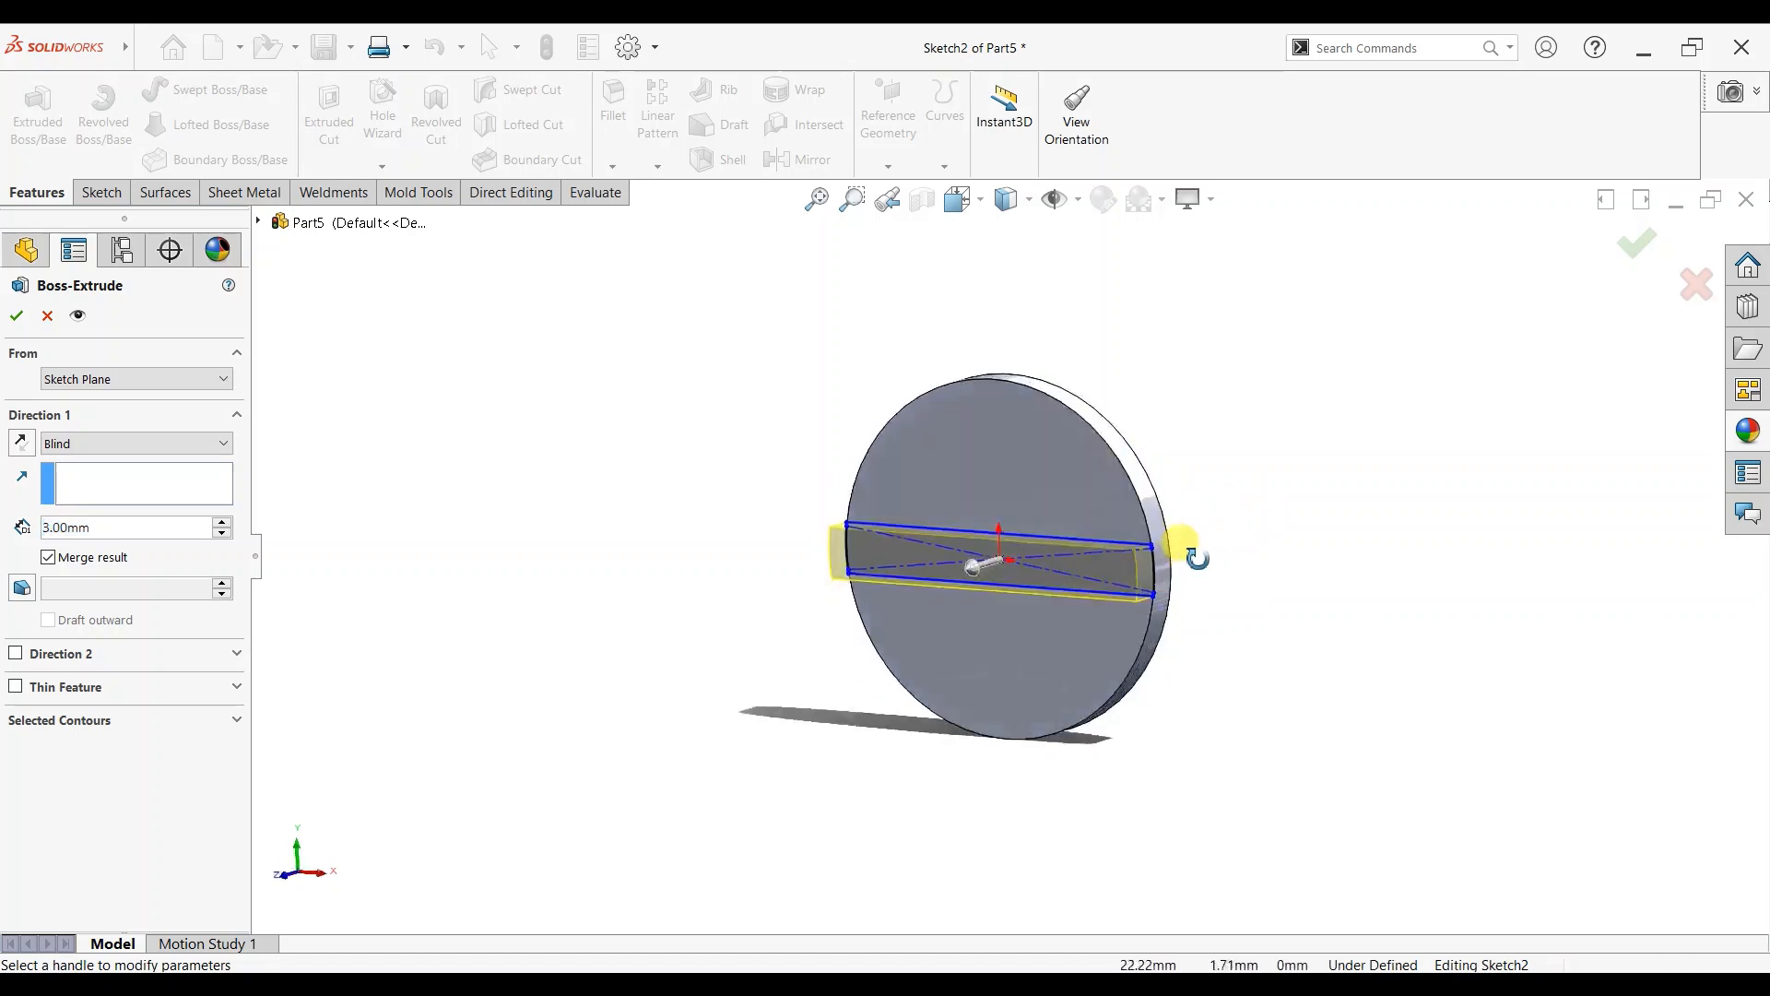
{"action": "middle_click_drag", "start_coordinate": [1211, 540], "coordinate": [1187, 570]}
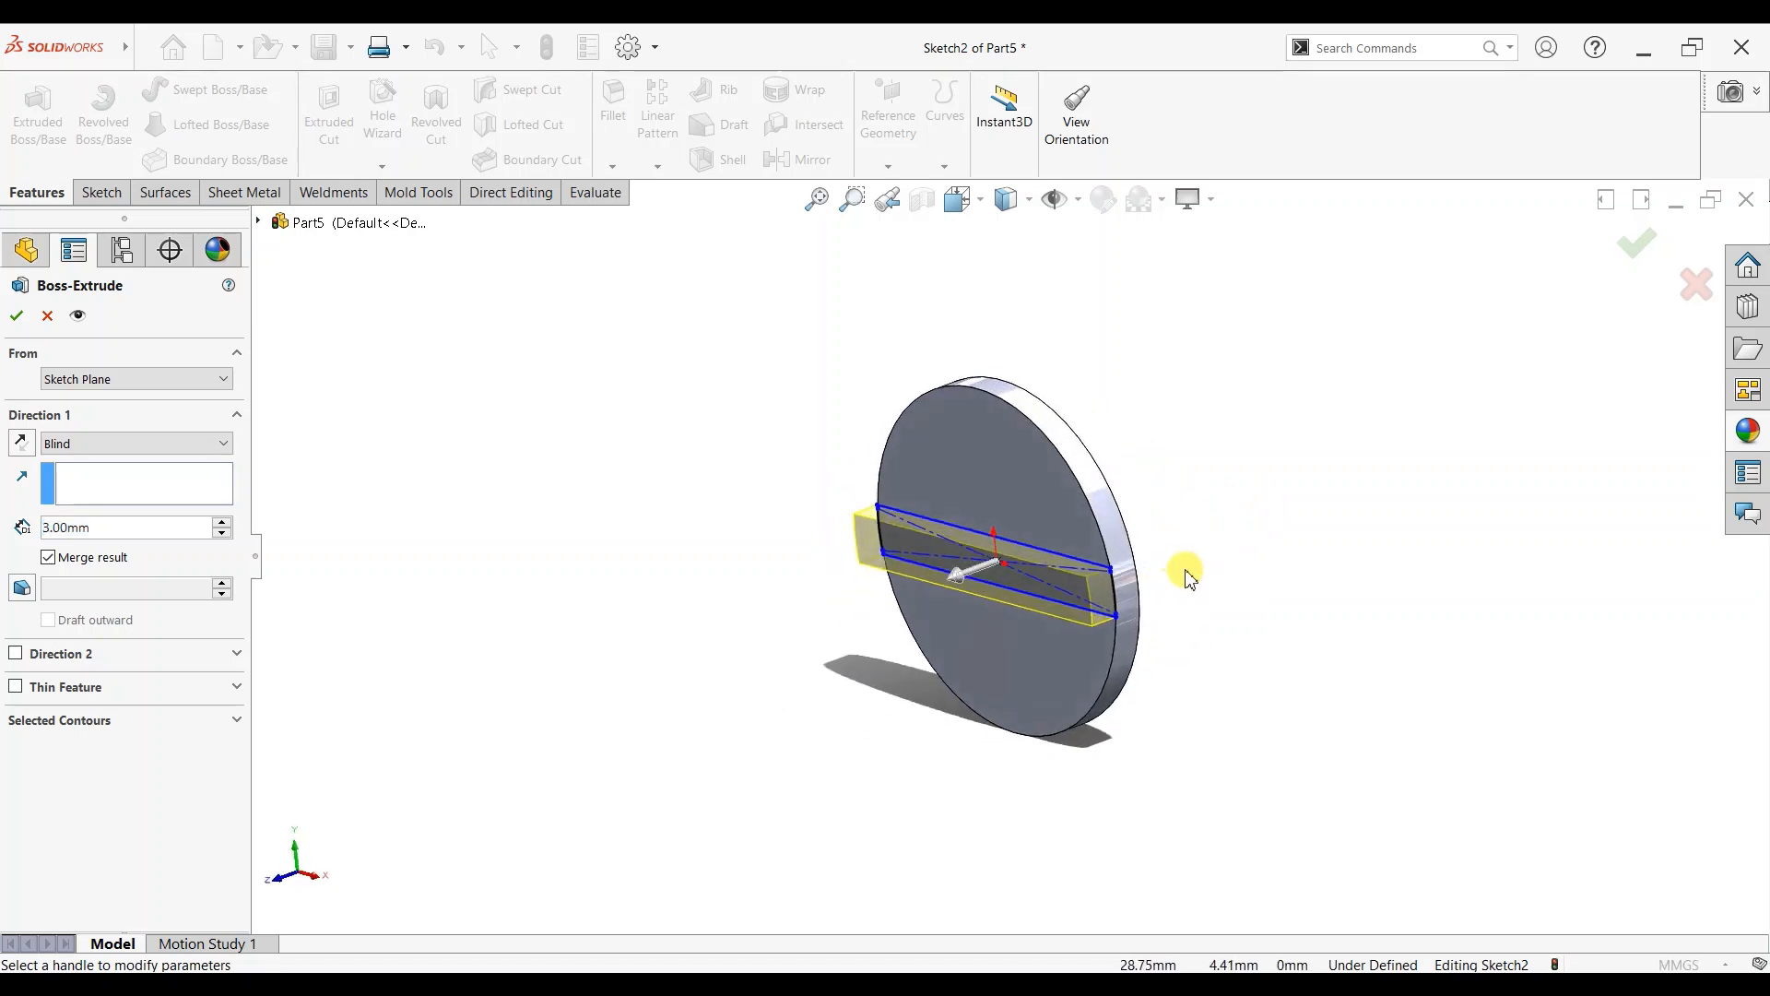
{"action": "scroll", "coordinate": [1149, 569], "scroll_direction": "down", "scroll_amount": 2}
{"action": "scroll", "coordinate": [950, 552], "scroll_direction": "down", "scroll_amount": 2}
{"action": "scroll", "coordinate": [1157, 585], "scroll_direction": "down", "scroll_amount": 2}
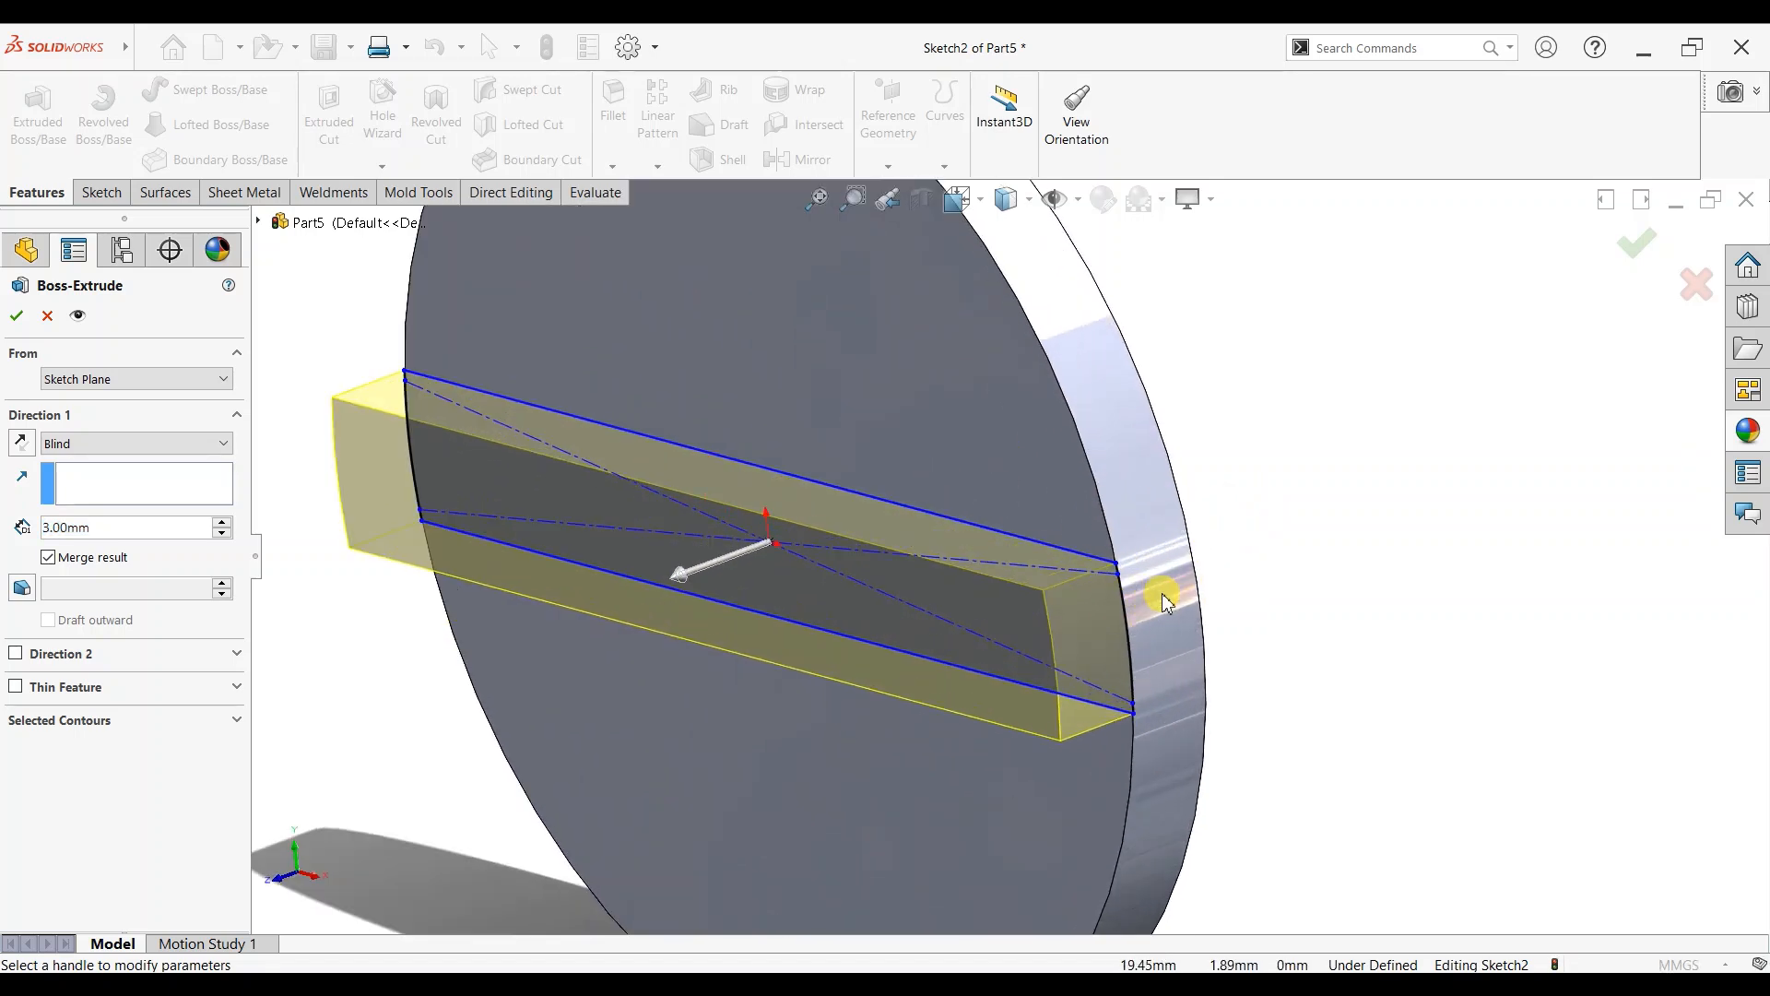
{"action": "left_click", "coordinate": [17, 322]}
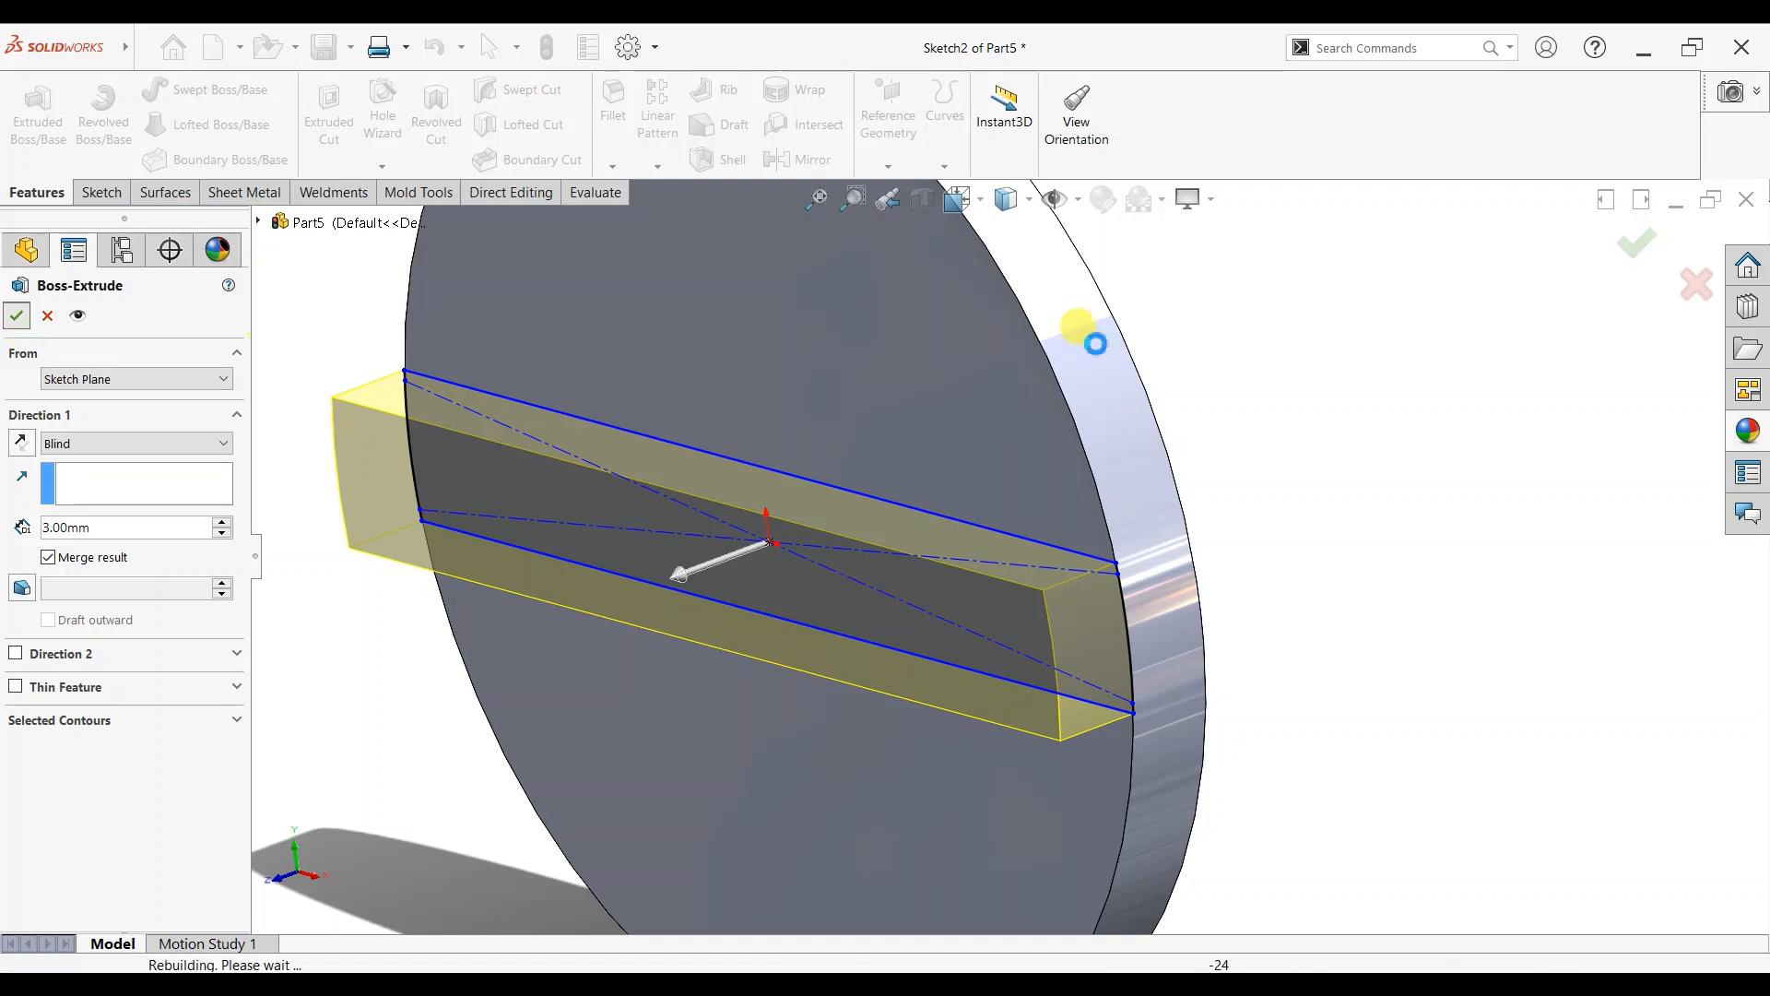
Start a sketch on the disc's opposite flat face and draw a vertical center rectangle from the origin, about 7.4 mm wide, extending past the disc edge.
{"action": "scroll", "coordinate": [1291, 533], "scroll_direction": "up", "scroll_amount": 2}
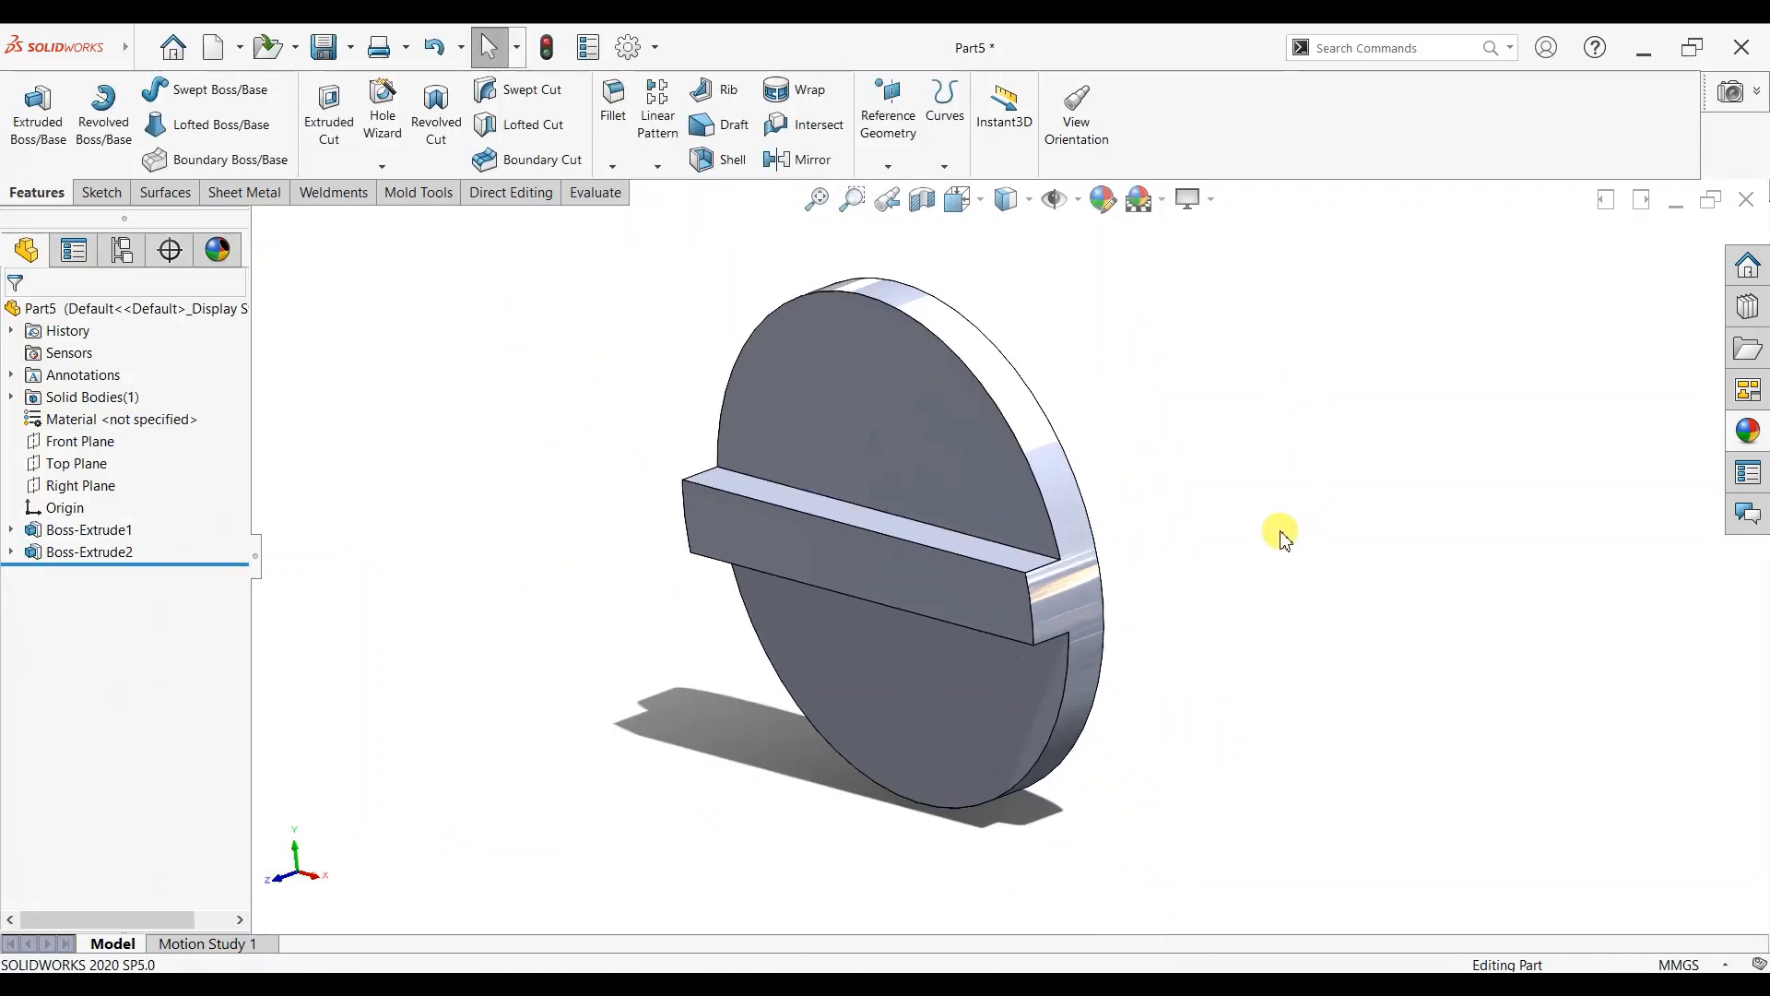
{"action": "scroll", "coordinate": [1149, 550], "scroll_direction": "up", "scroll_amount": 2}
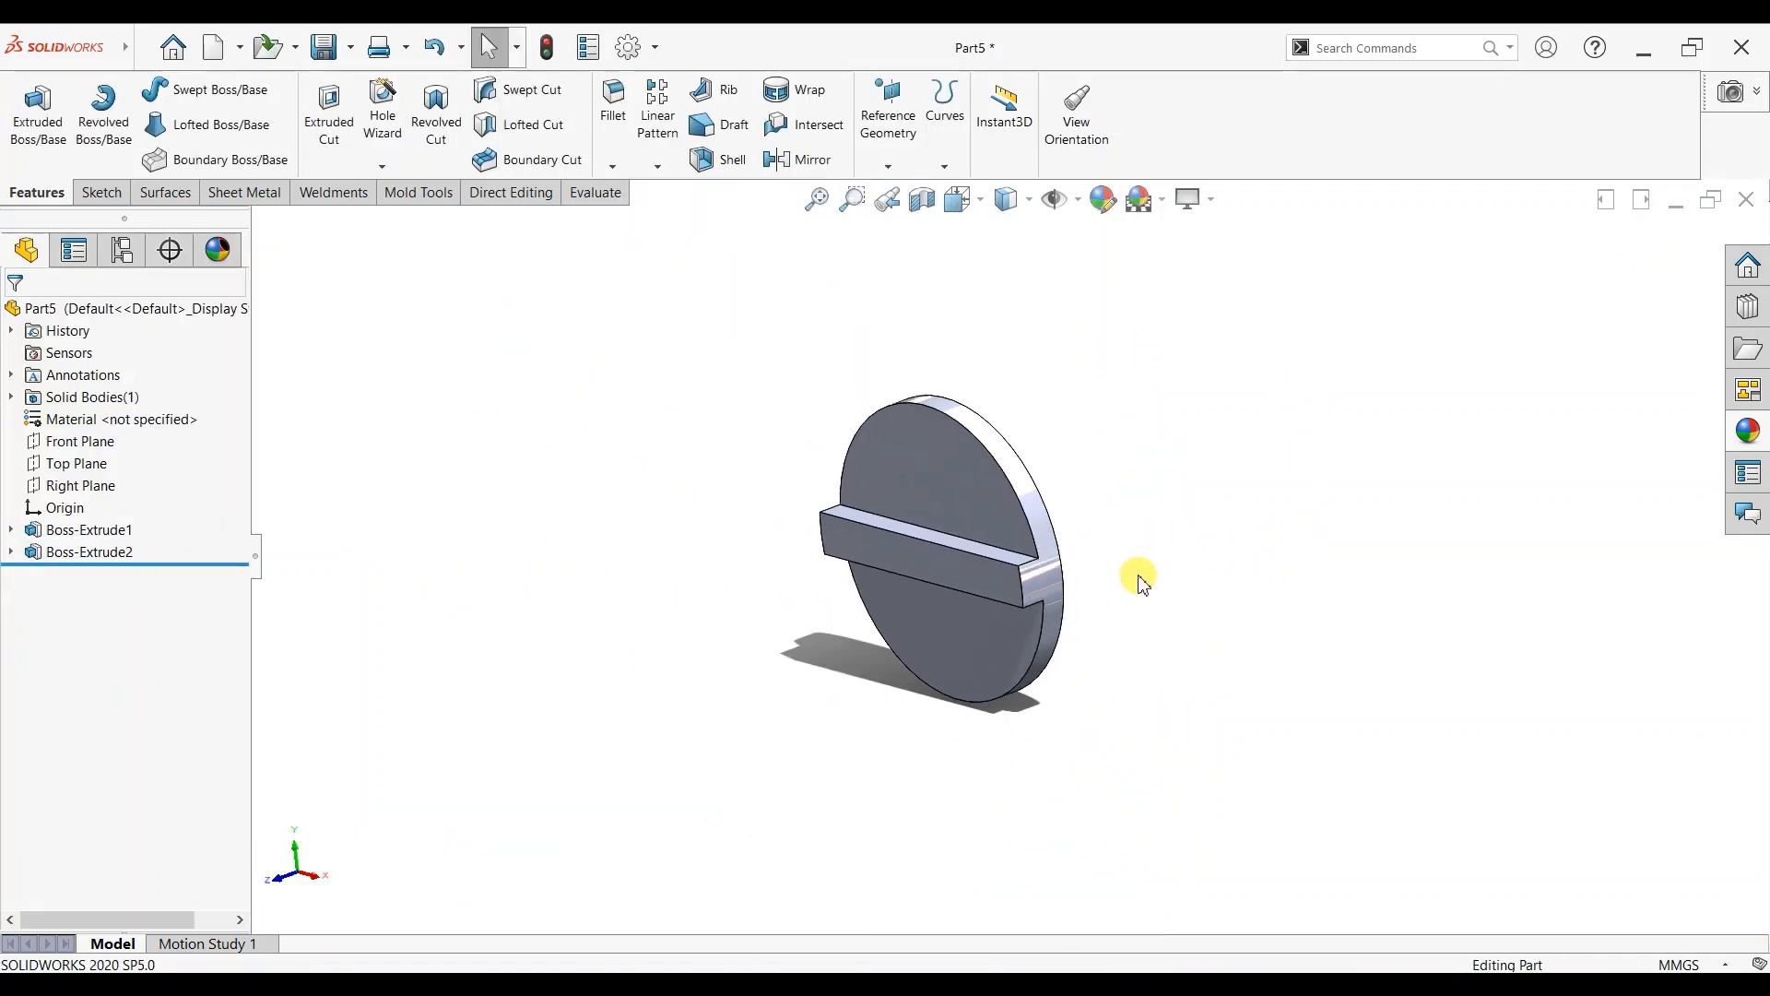
{"action": "middle_click_drag", "start_coordinate": [1075, 620], "coordinate": [973, 597]}
{"action": "left_click", "coordinate": [973, 598]}
{"action": "left_click", "coordinate": [1052, 535]}
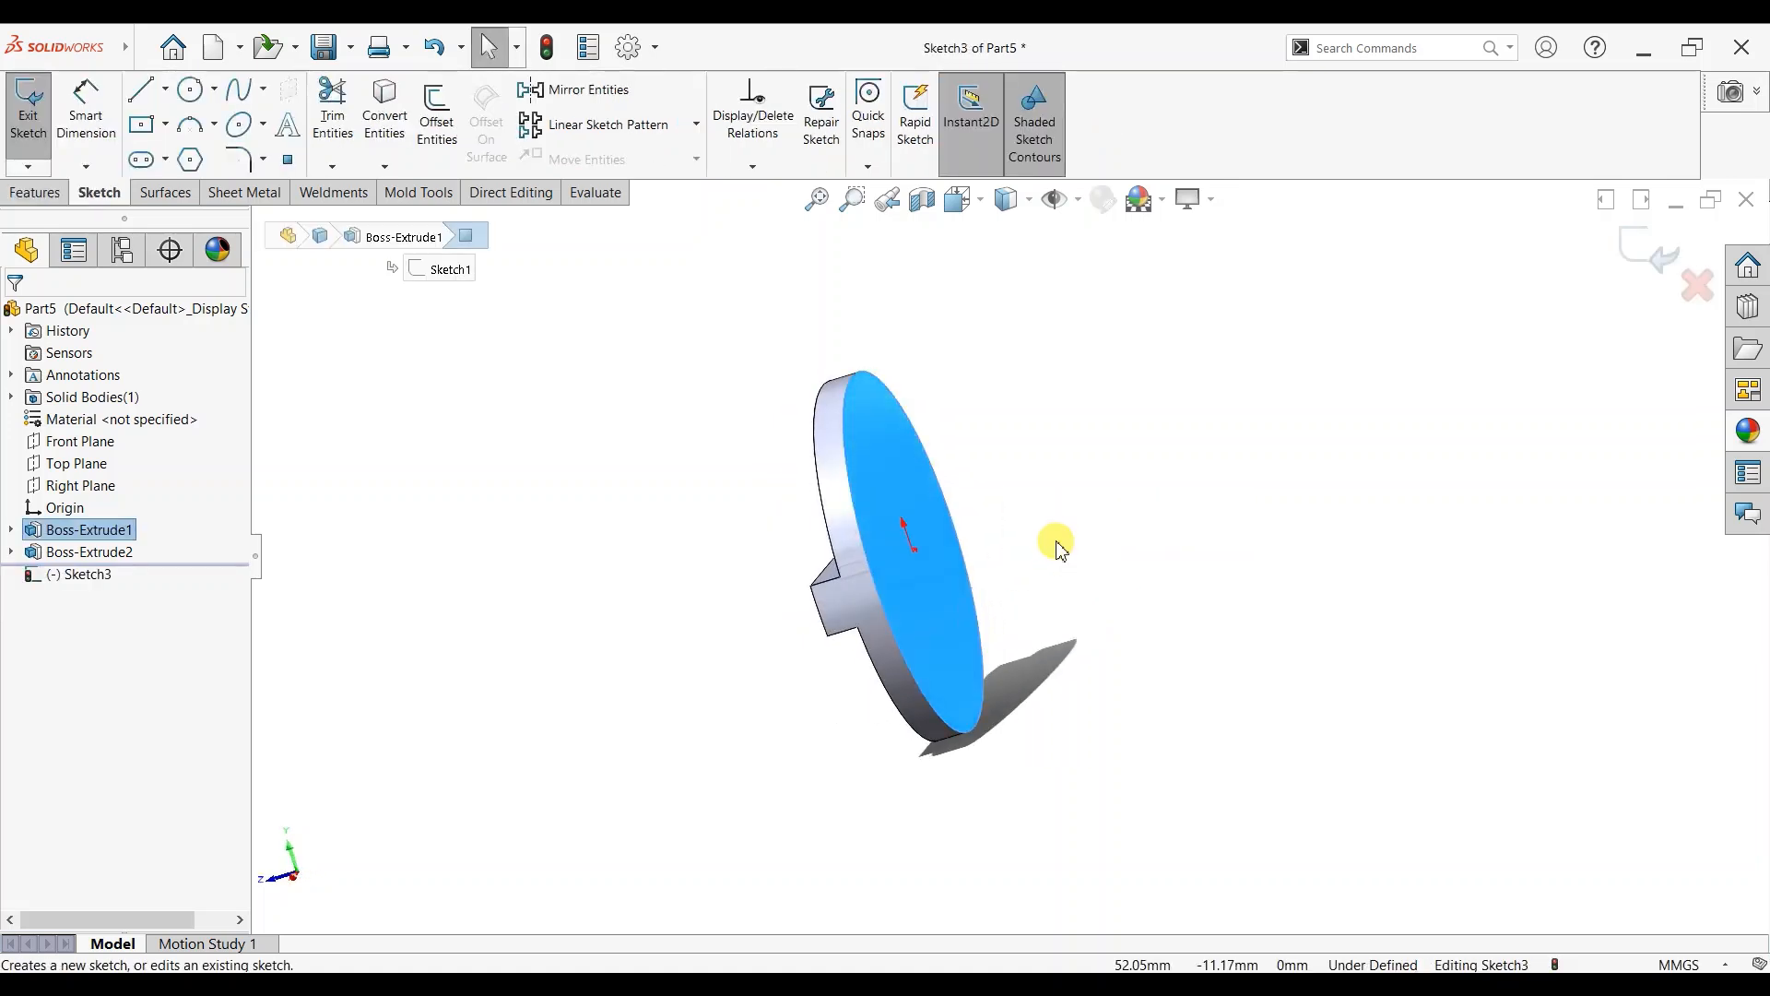
{"action": "key", "text": "ctrl+8"}
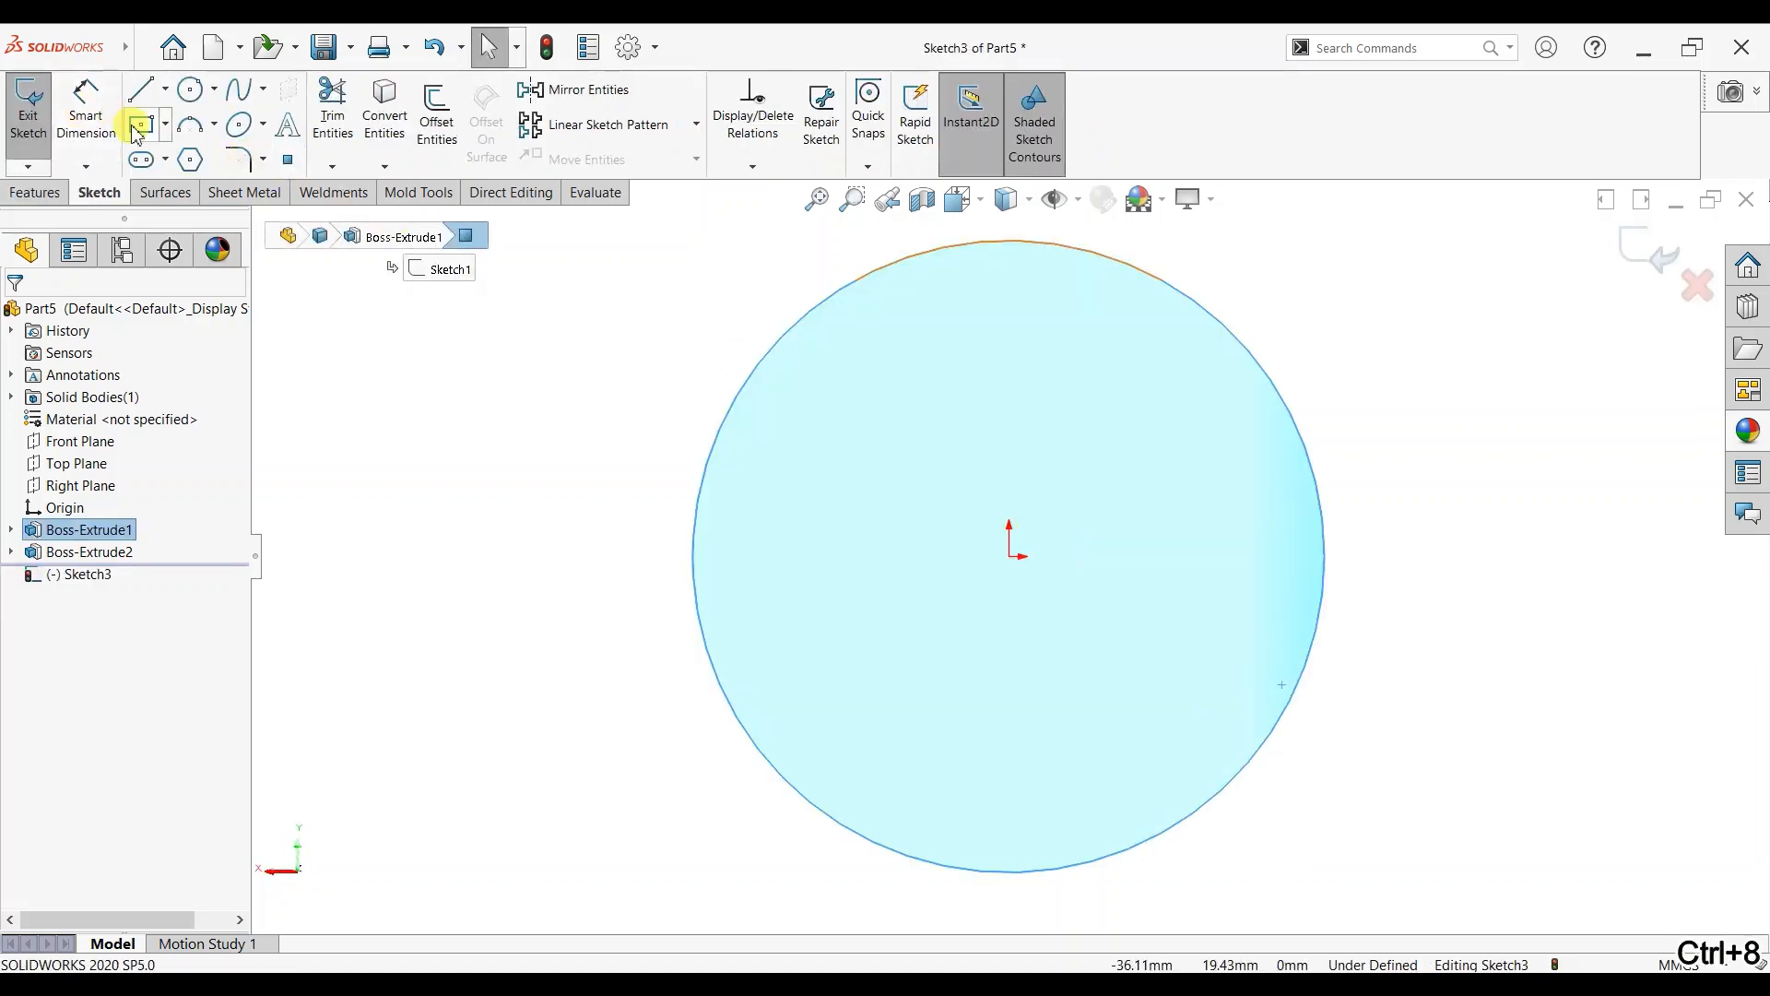
{"action": "left_click", "coordinate": [1010, 556]}
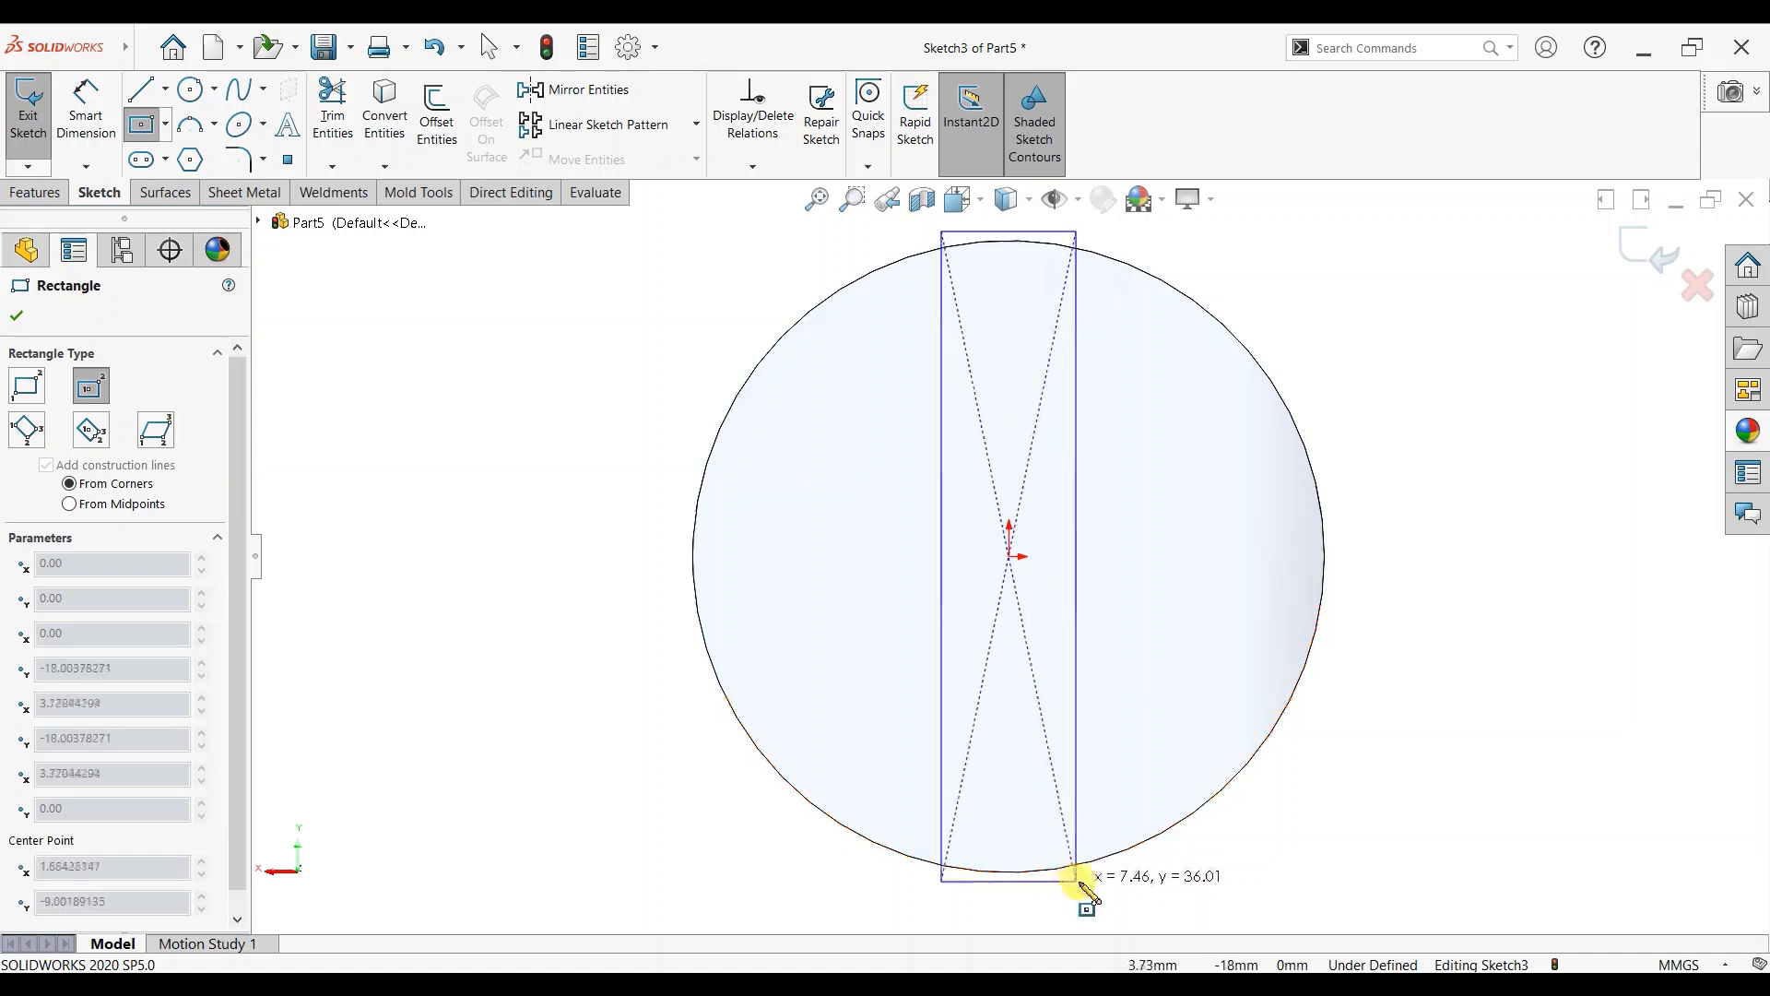
{"action": "left_click", "coordinate": [1075, 912]}
{"action": "scroll", "coordinate": [1194, 786], "scroll_direction": "up", "scroll_amount": 5}
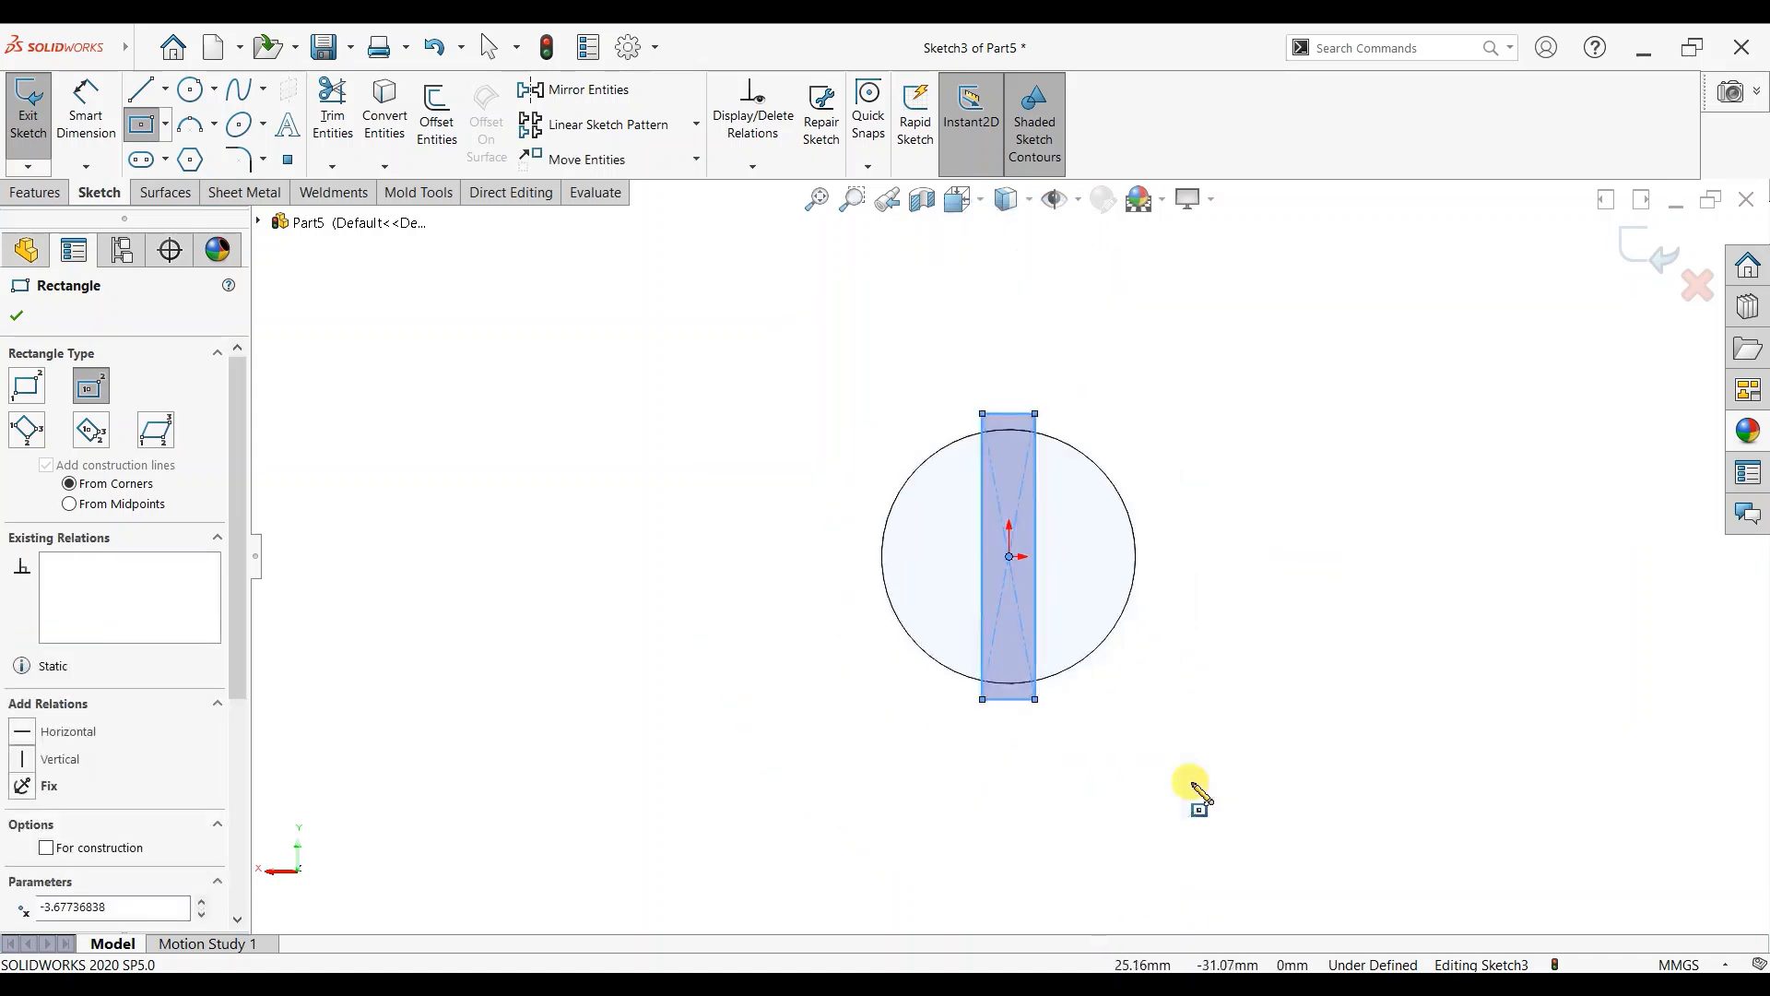
Dimension the width of the vertical rectangle as 5 mm.
{"action": "left_click", "coordinate": [89, 136]}
{"action": "scroll", "coordinate": [1036, 440], "scroll_direction": "down", "scroll_amount": 1}
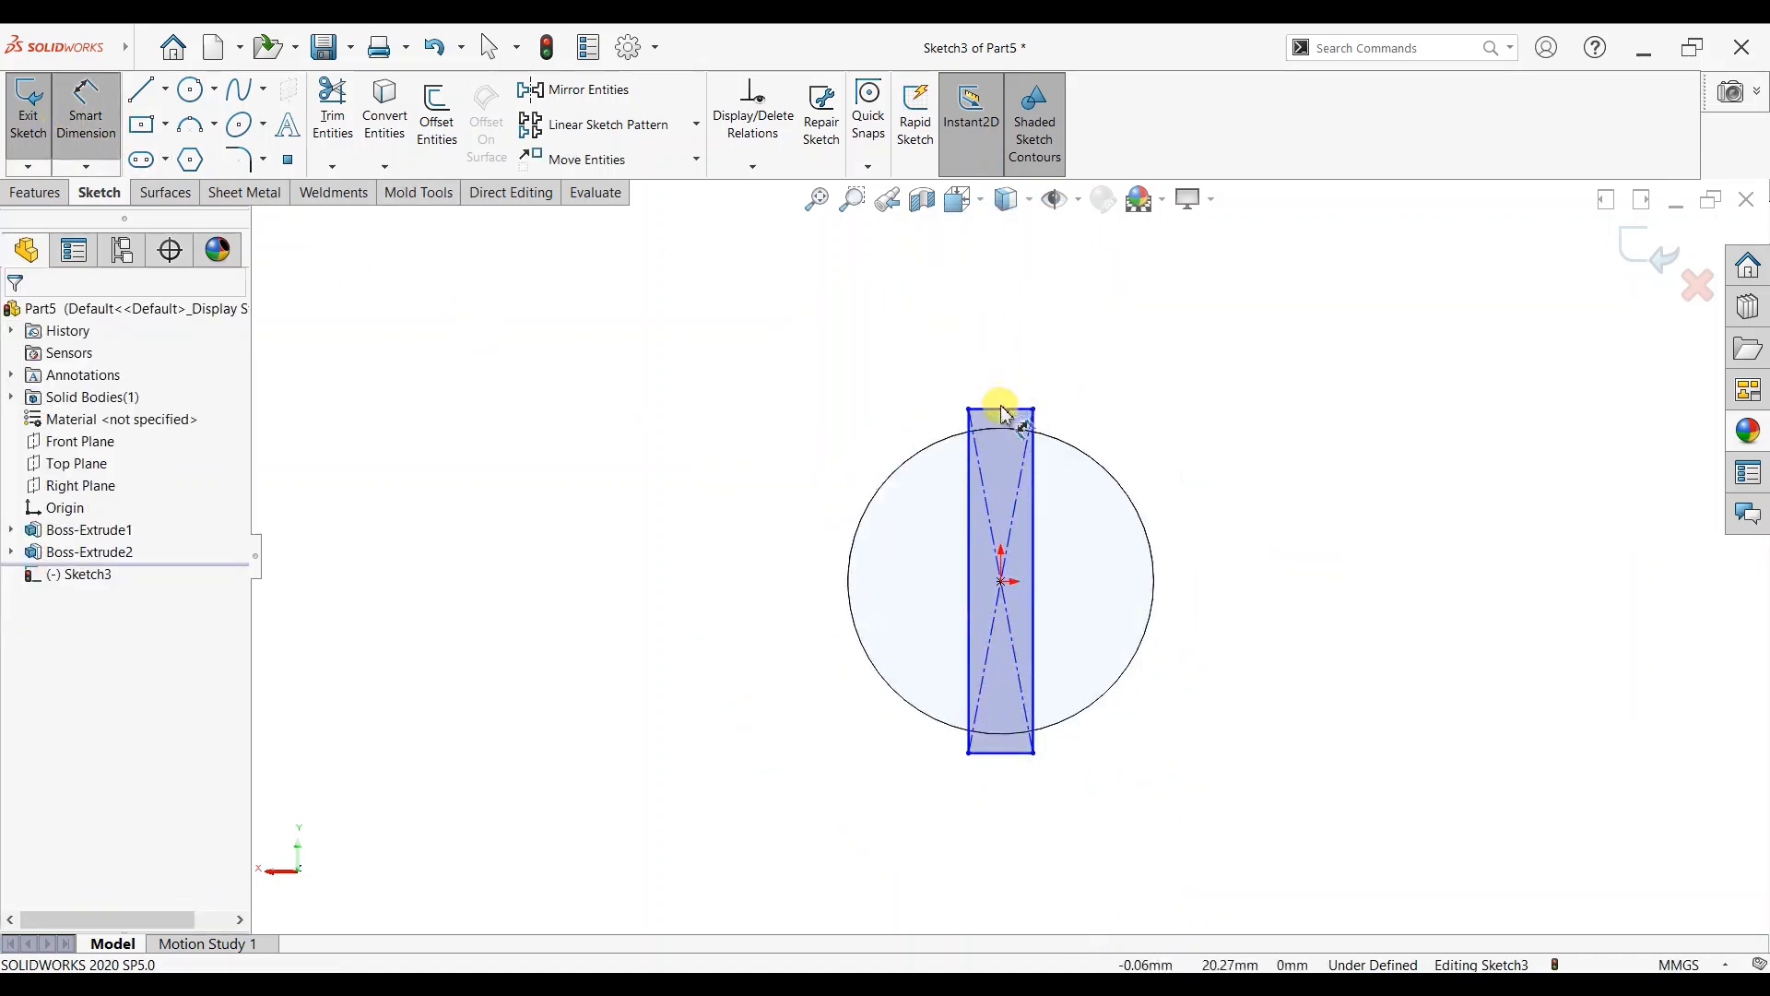
{"action": "left_click", "coordinate": [1000, 408]}
{"action": "left_click", "coordinate": [999, 395]}
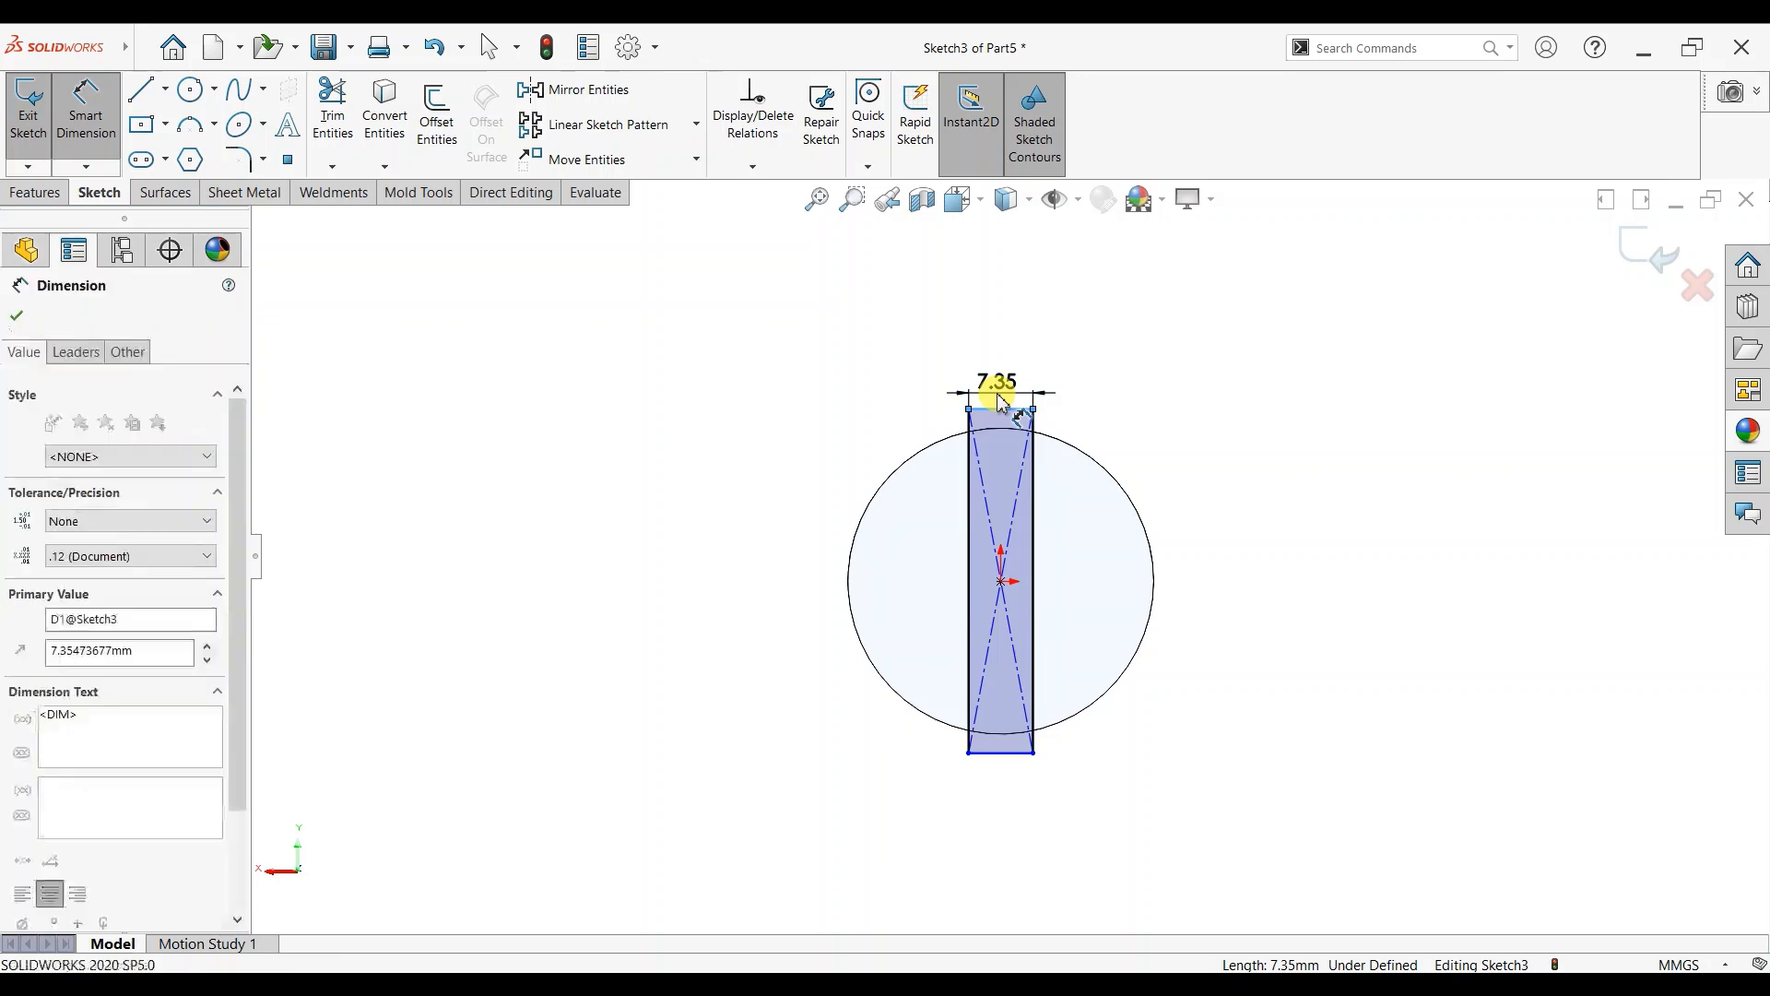
{"action": "type", "text": "5"}
{"action": "key", "text": "Return"}
{"action": "scroll", "coordinate": [1097, 516], "scroll_direction": "down", "scroll_amount": 2}
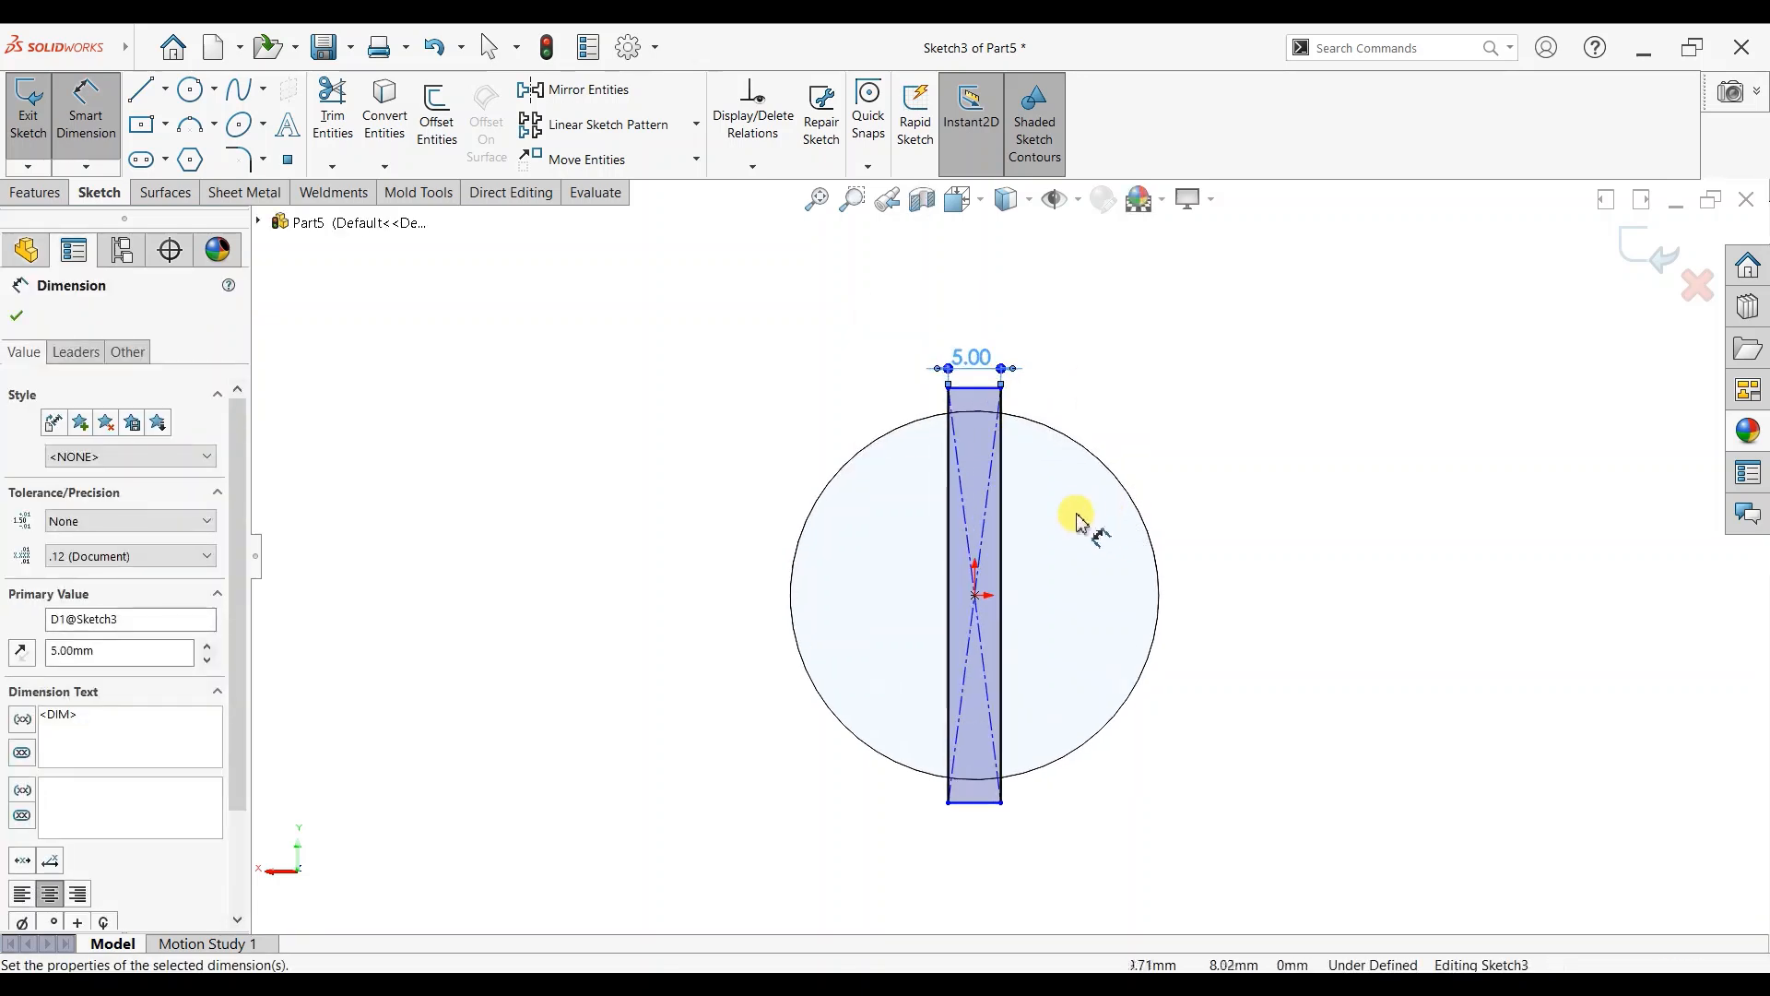
{"action": "left_click", "coordinate": [17, 316]}
Convert the disc's circular edge into the vertical bar sketch with Convert Entities.
{"action": "left_click", "coordinate": [384, 116]}
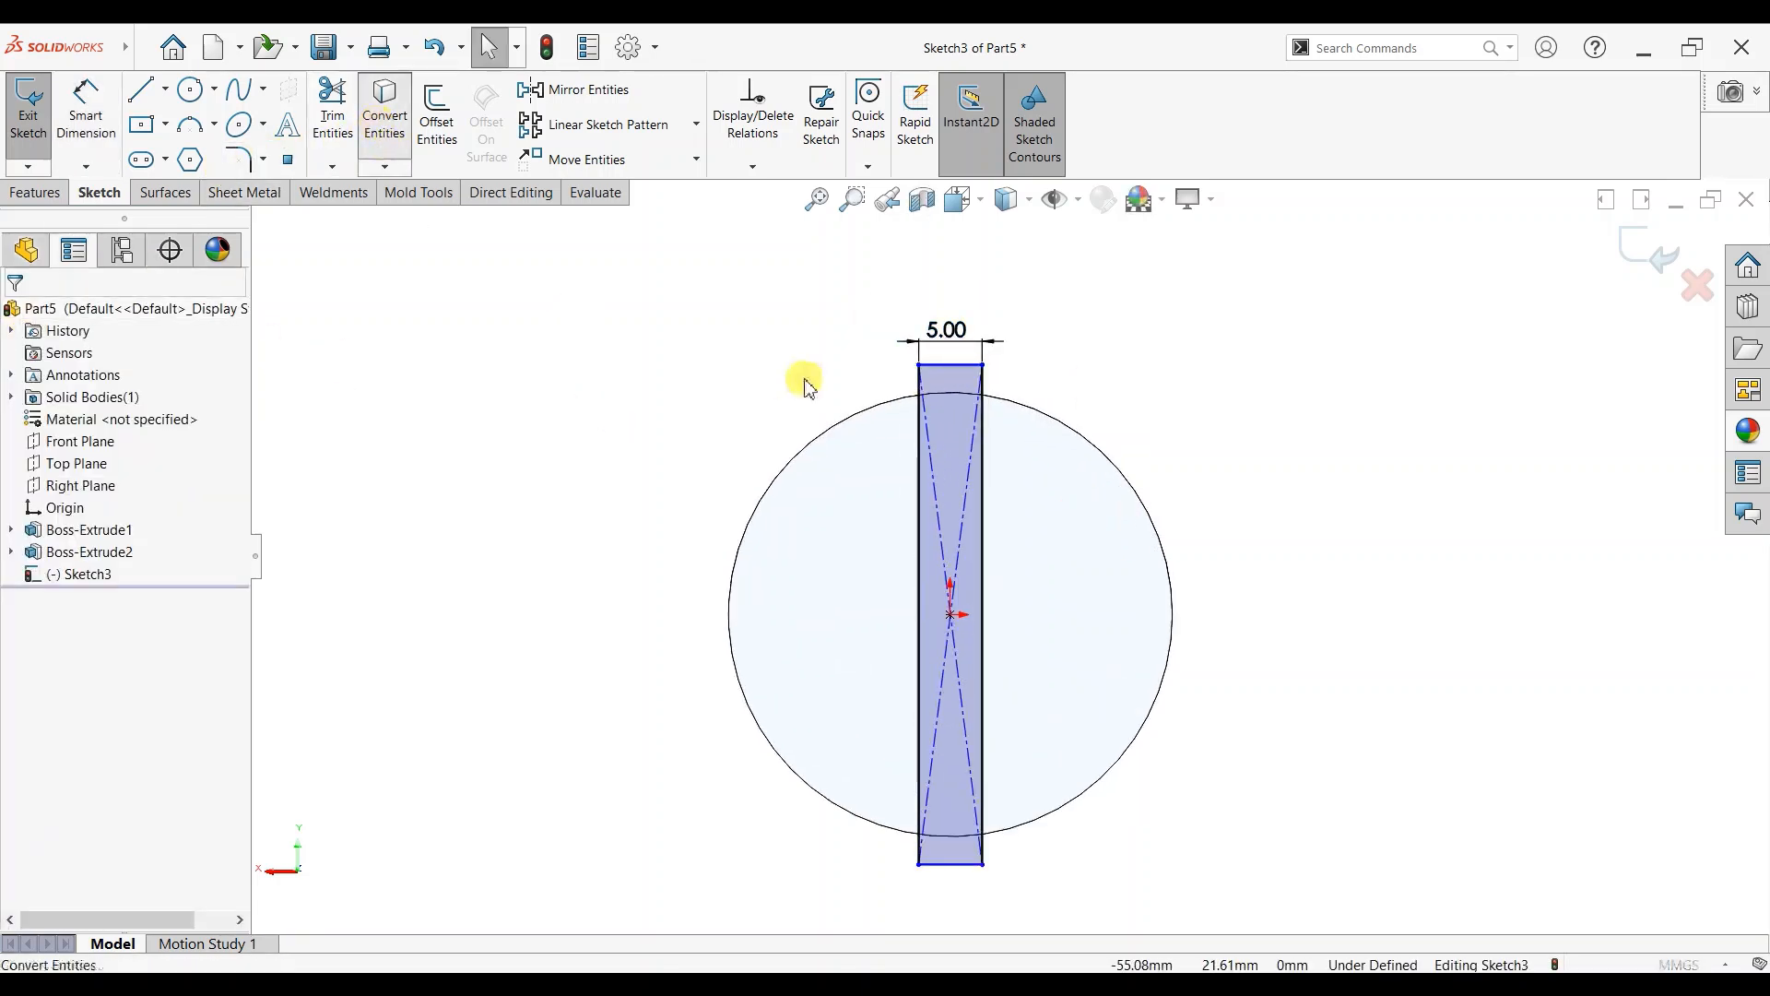
{"action": "left_click", "coordinate": [834, 435]}
{"action": "left_click", "coordinate": [17, 317]}
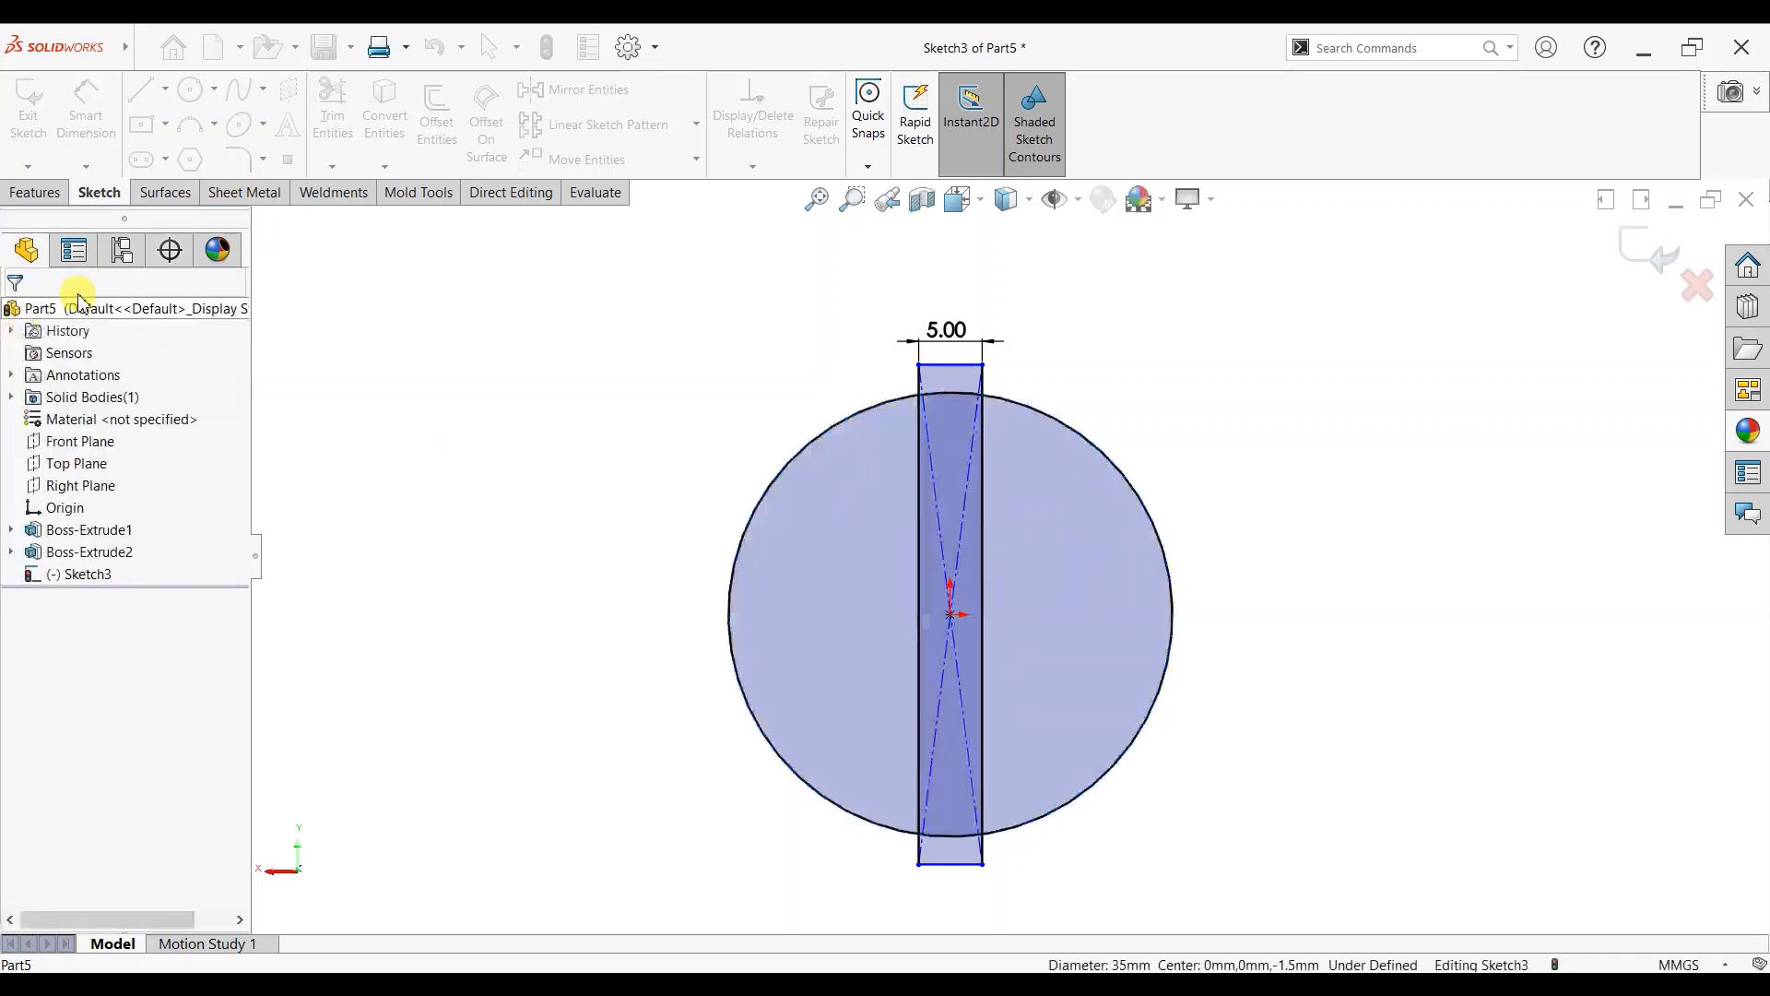
Power-trim the rectangle ends beyond the disc and the circle's side arcs, leaving a closed vertical bar profile with curved ends.
{"action": "left_click", "coordinate": [356, 129]}
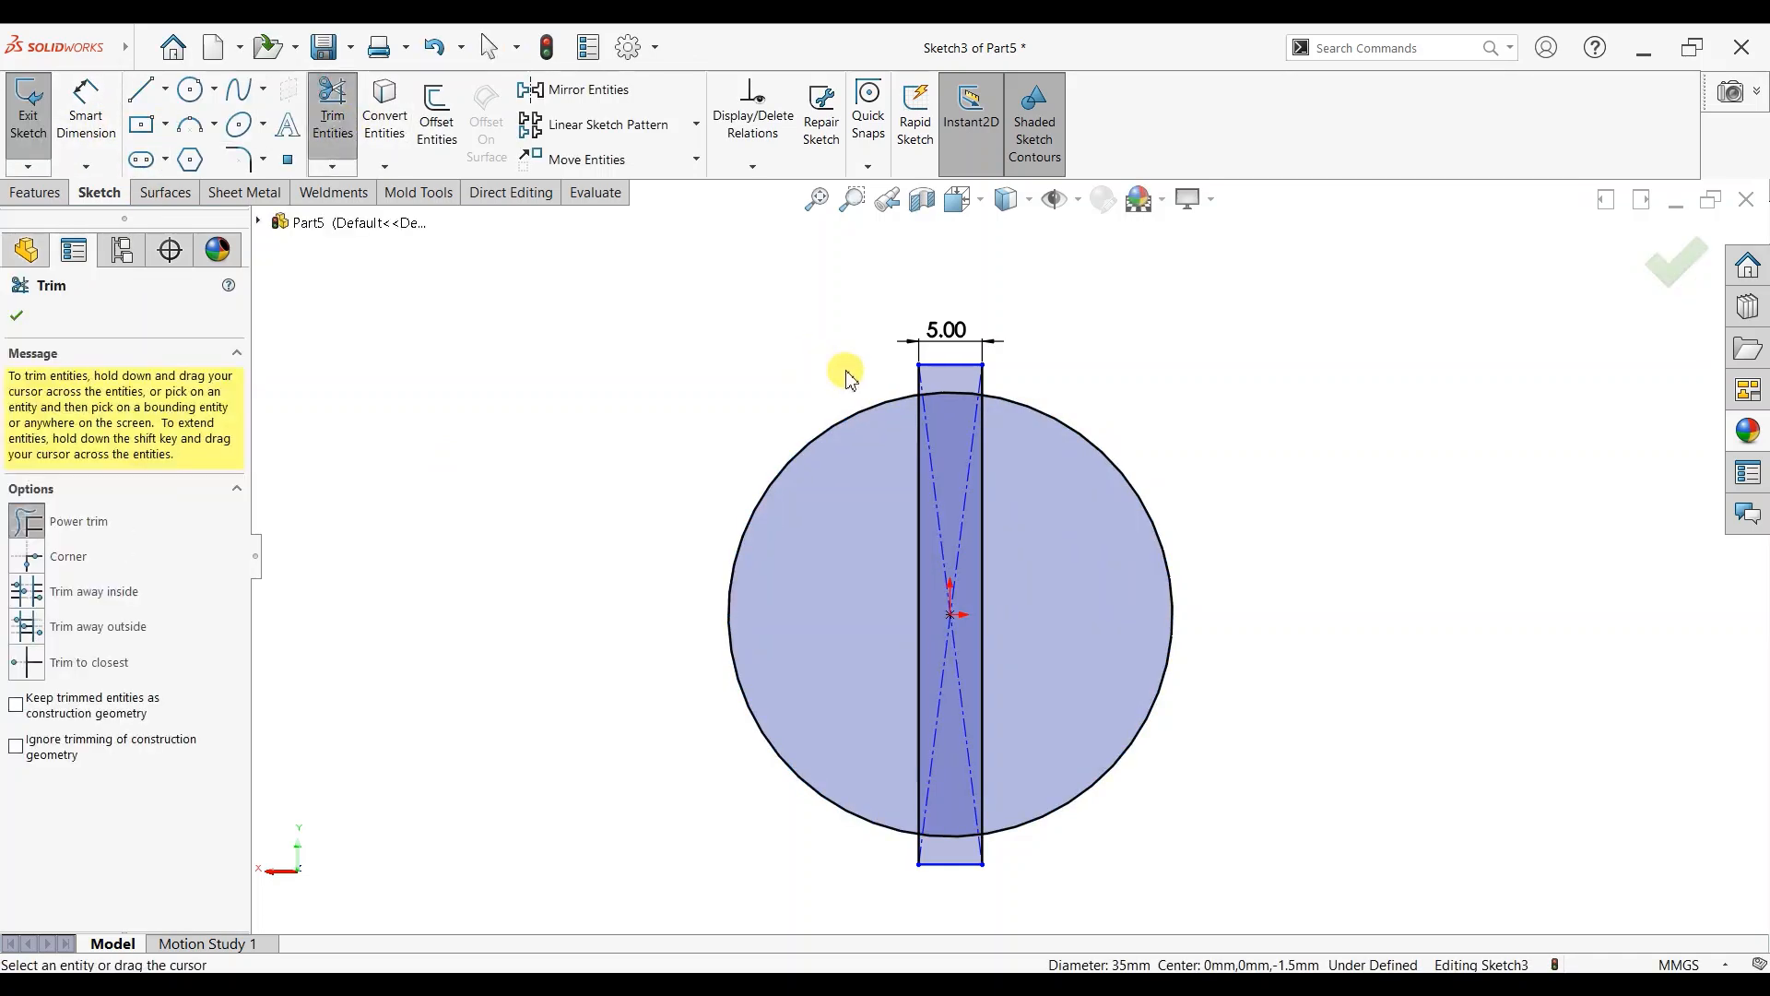
{"action": "left_click_drag", "start_coordinate": [848, 373], "coordinate": [1000, 378]}
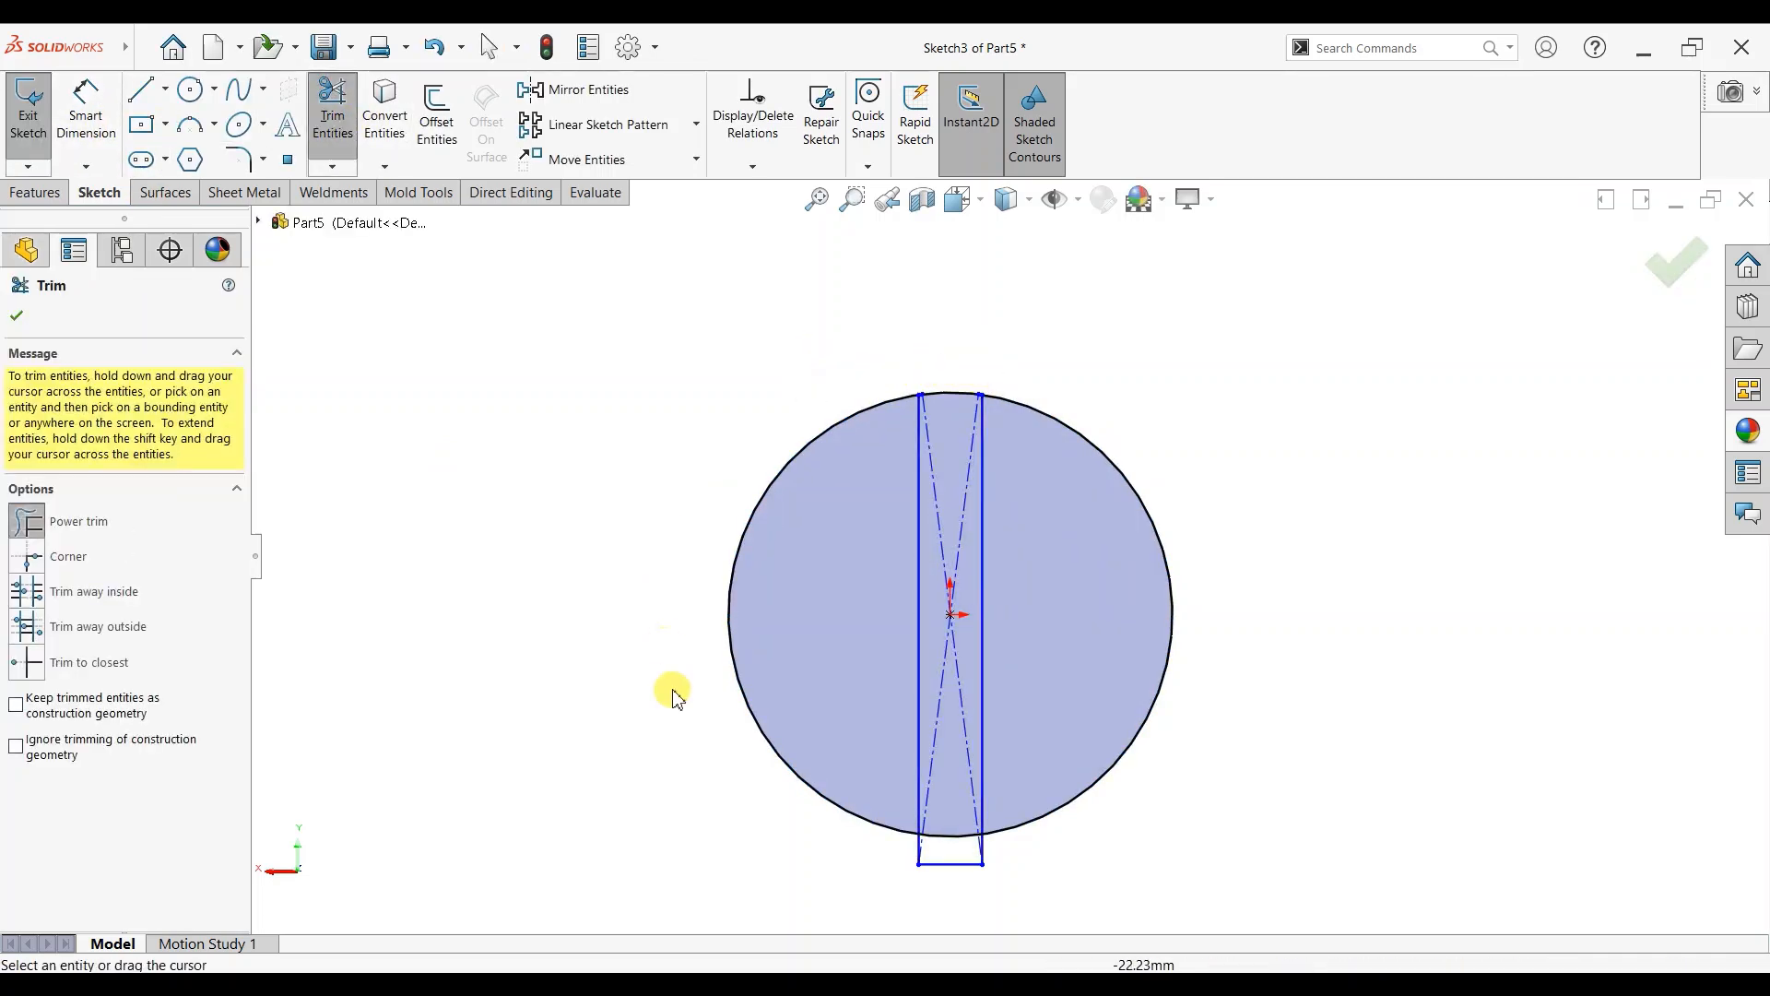
{"action": "mouse_move", "coordinate": [990, 855]}
{"action": "left_mouse_down"}
{"action": "mouse_move", "coordinate": [960, 818]}
{"action": "mouse_move", "coordinate": [1035, 802]}
{"action": "mouse_move", "coordinate": [802, 821]}
{"action": "mouse_move", "coordinate": [827, 687]}
{"action": "left_mouse_up"}
{"action": "left_click", "coordinate": [17, 315]}
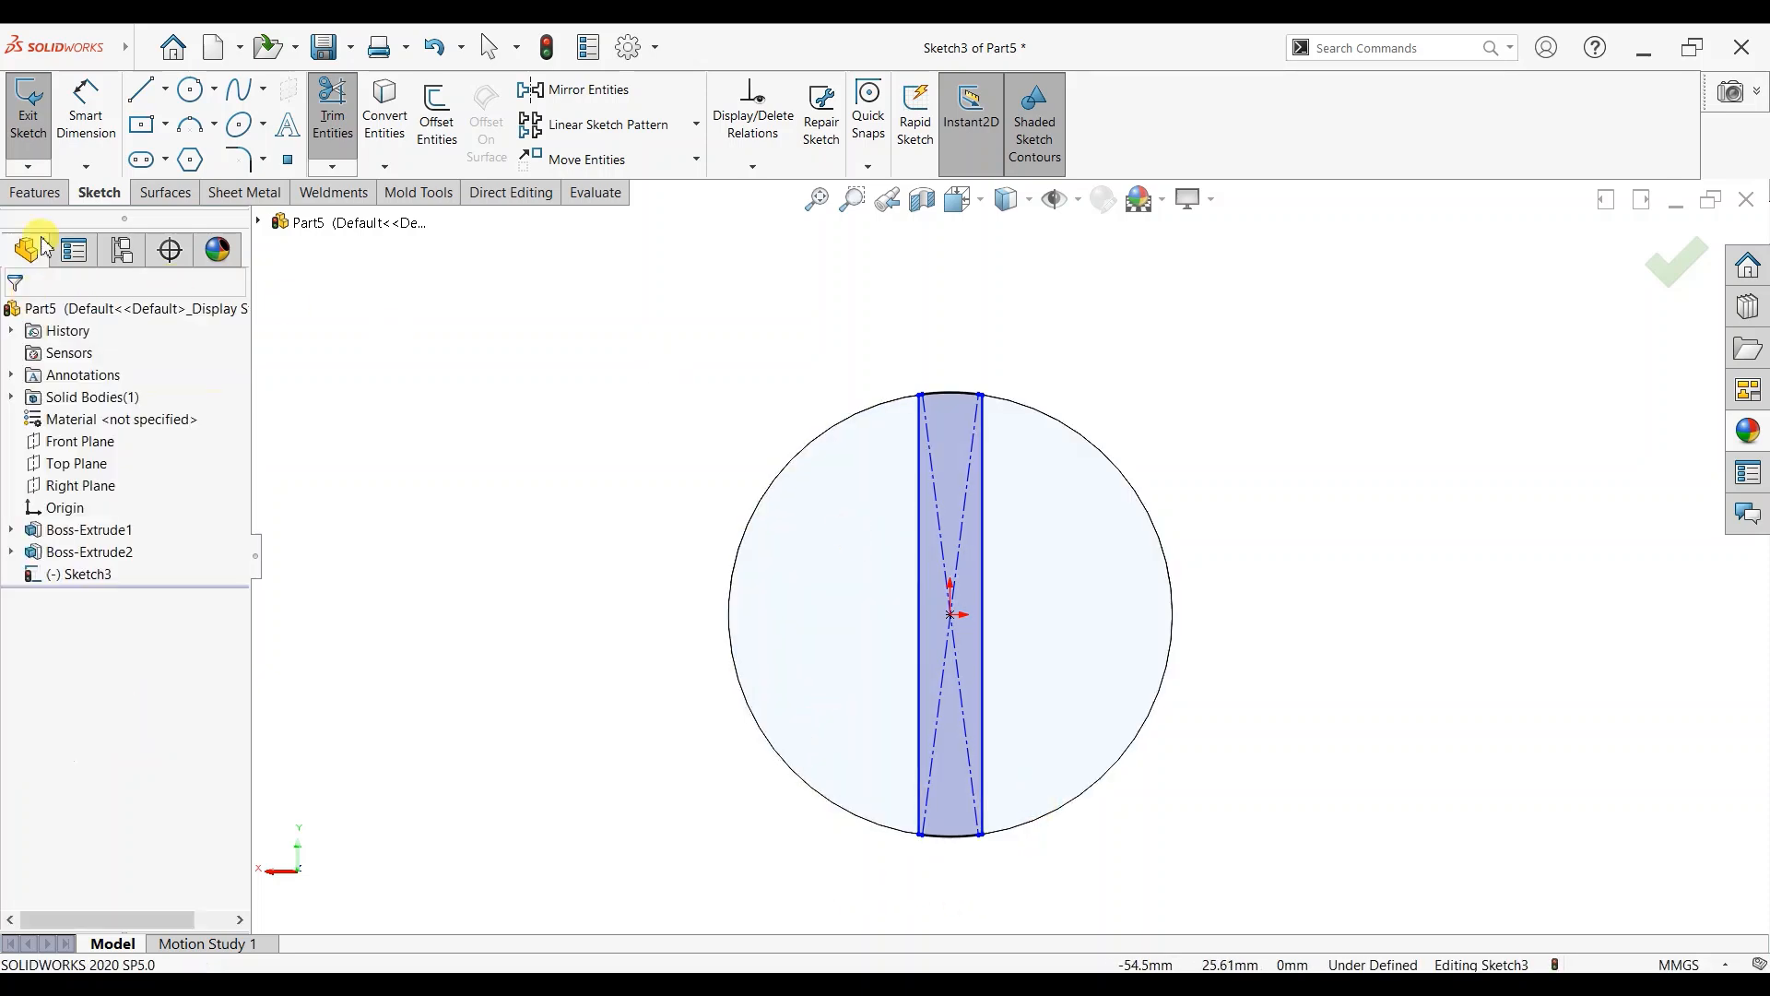
Extrude the vertical bar profile 3 mm blind outward from the disc face, merged with the disc.
{"action": "left_click", "coordinate": [35, 192]}
{"action": "left_click", "coordinate": [37, 115]}
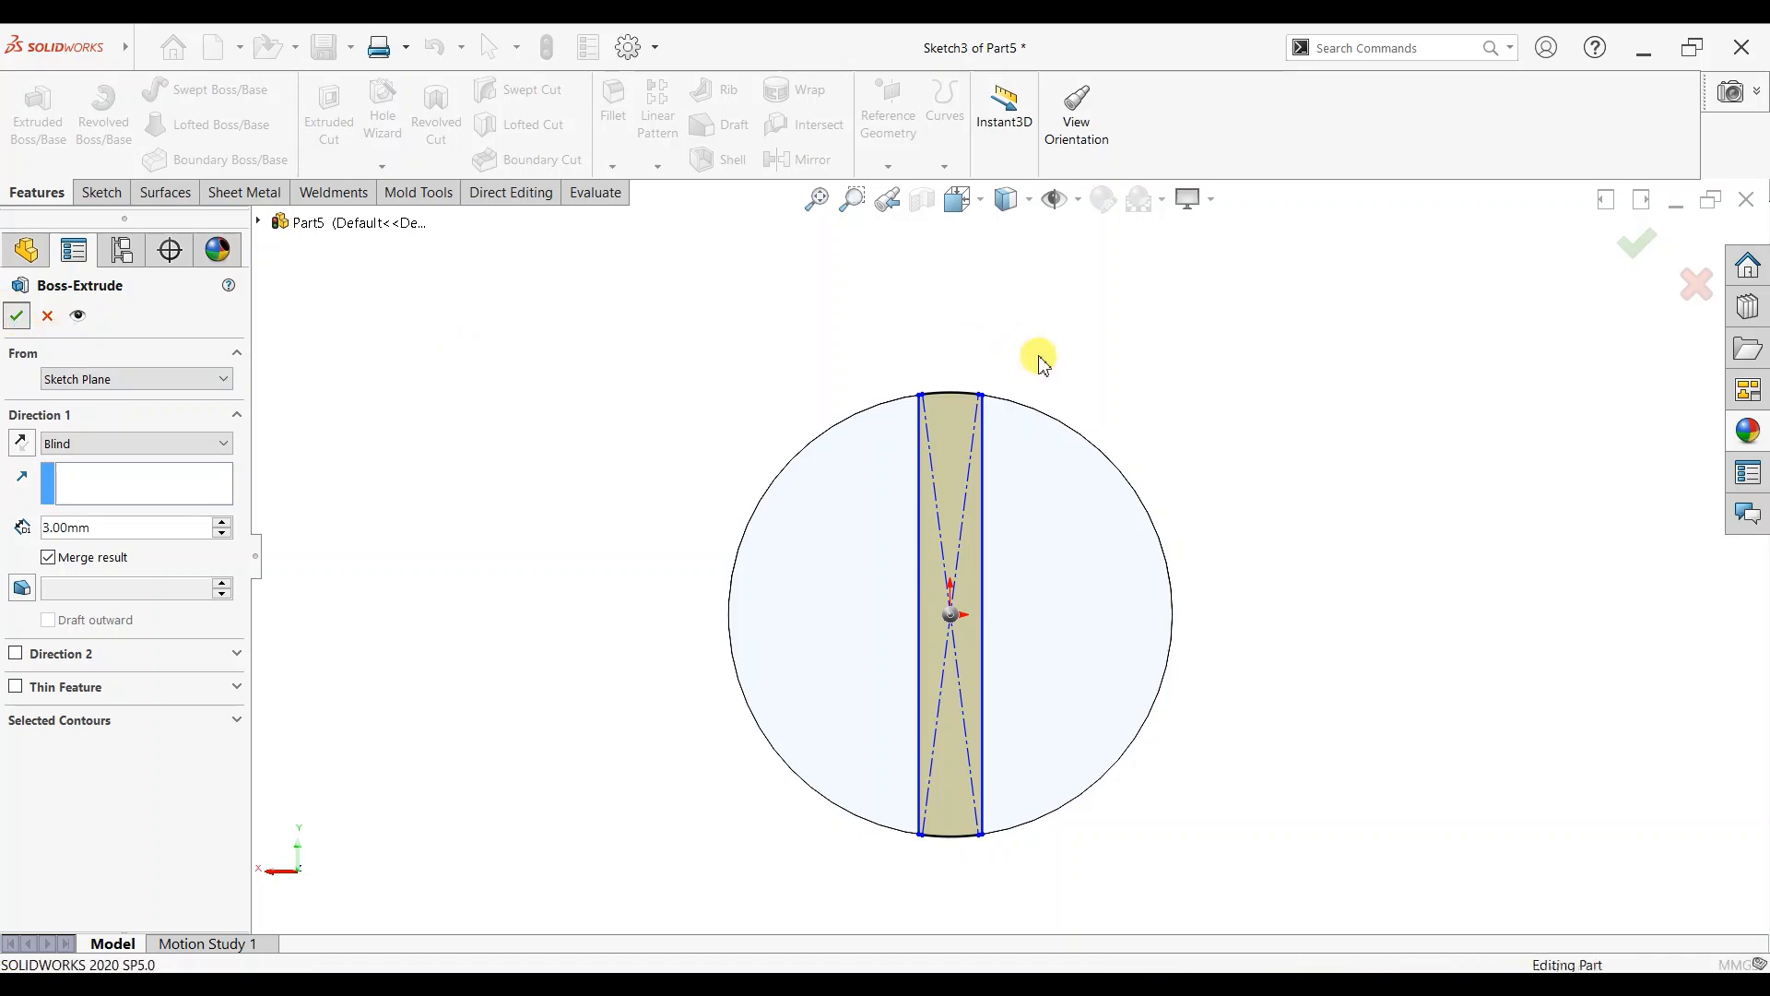
{"action": "scroll", "coordinate": [1181, 531], "scroll_direction": "up", "scroll_amount": 2}
{"action": "mouse_move", "coordinate": [1185, 536]}
{"action": "middle_mouse_down"}
{"action": "mouse_move", "coordinate": [1126, 553]}
{"action": "mouse_move", "coordinate": [1020, 652]}
{"action": "mouse_move", "coordinate": [917, 679]}
{"action": "middle_mouse_up"}
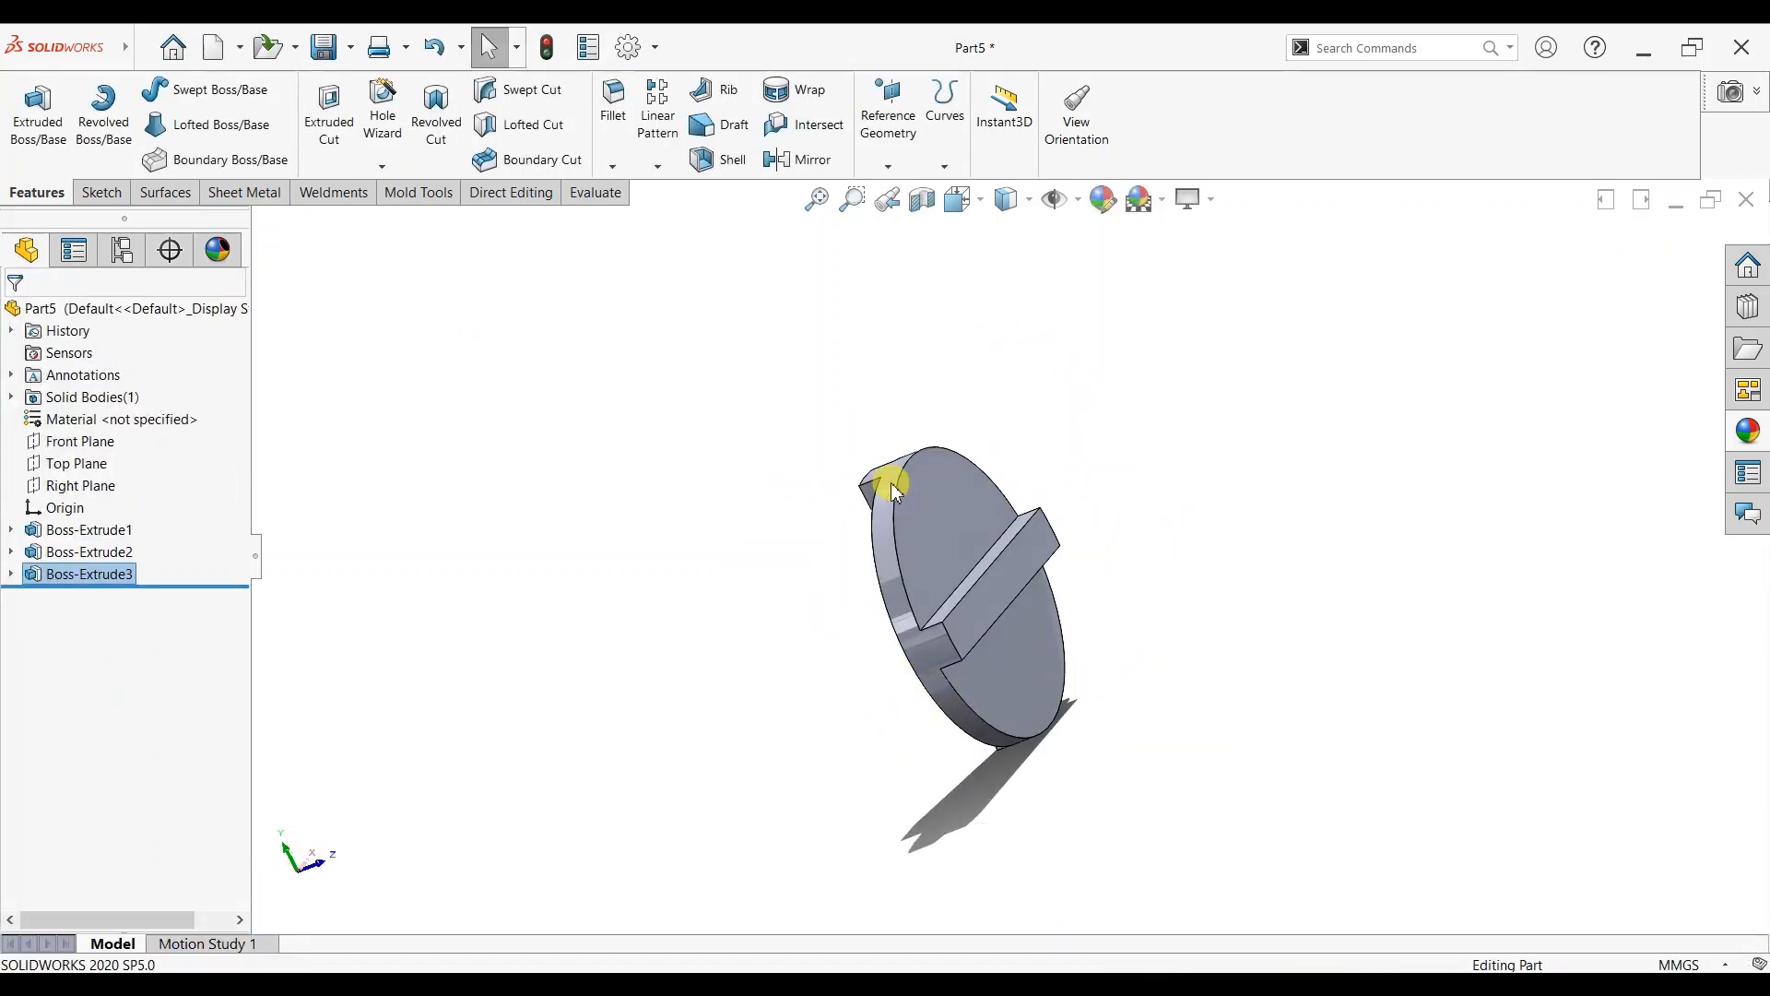
{"action": "middle_click_drag", "start_coordinate": [893, 488], "coordinate": [1160, 498]}
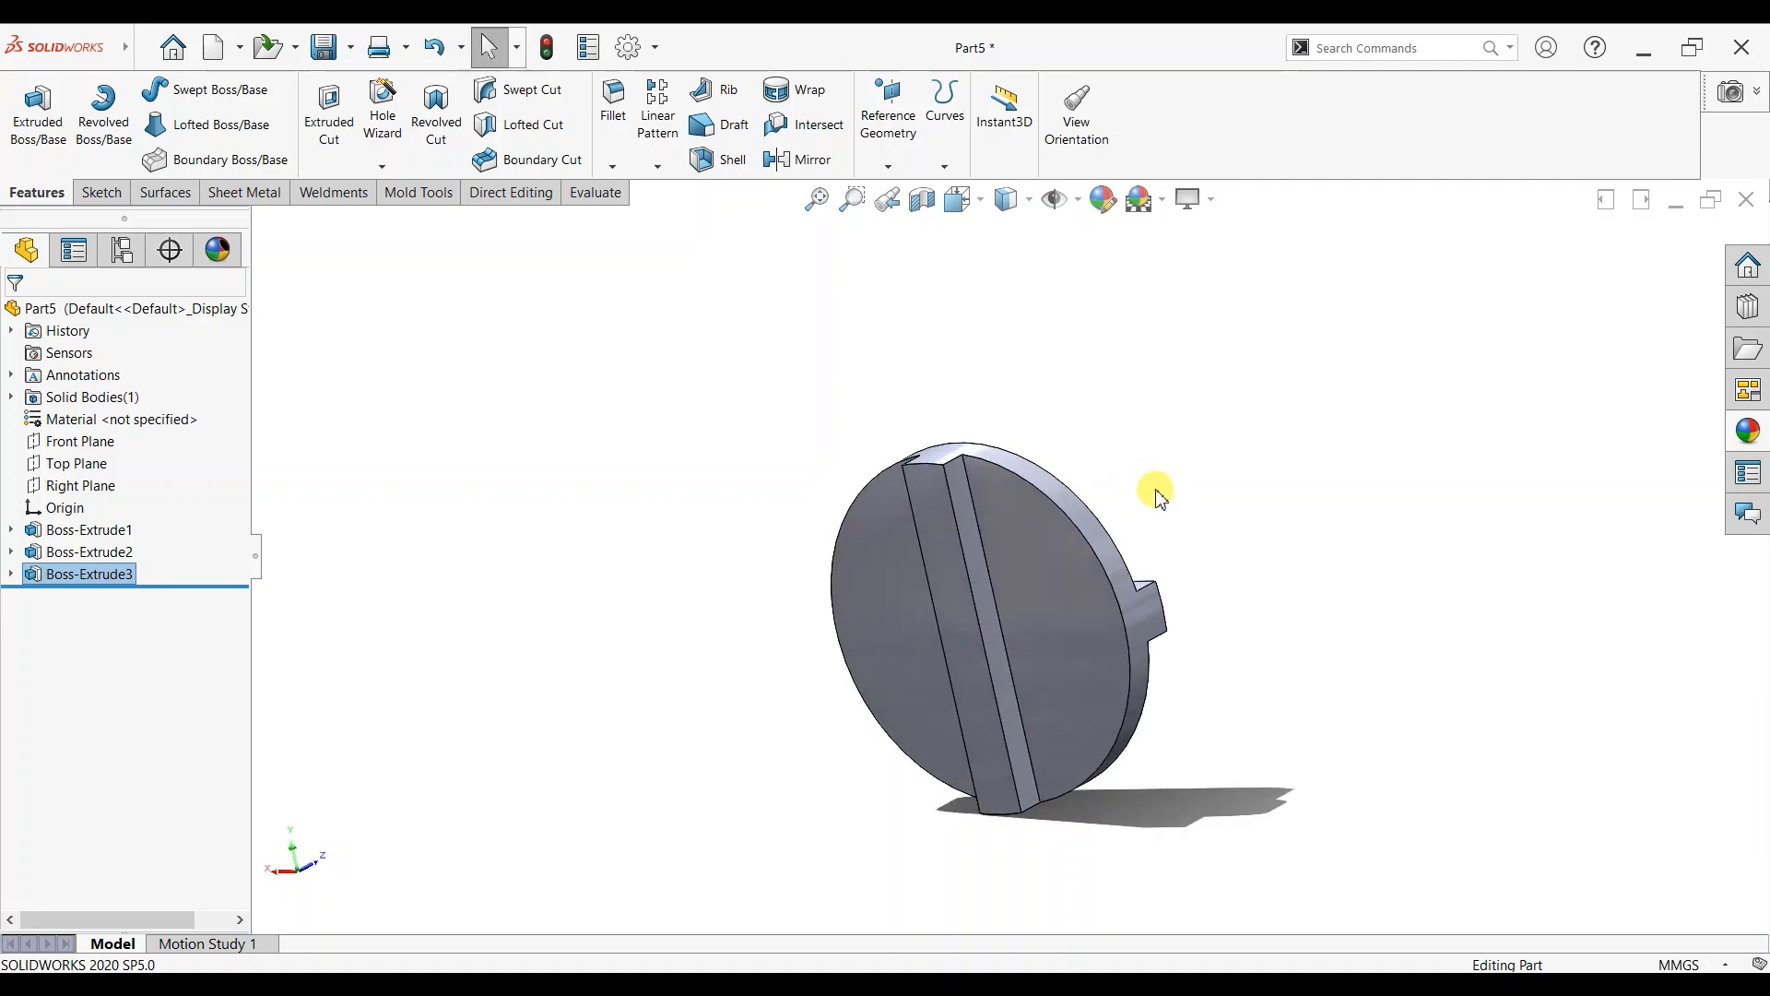
{"action": "scroll", "coordinate": [1119, 593], "scroll_direction": "down", "scroll_amount": 3}
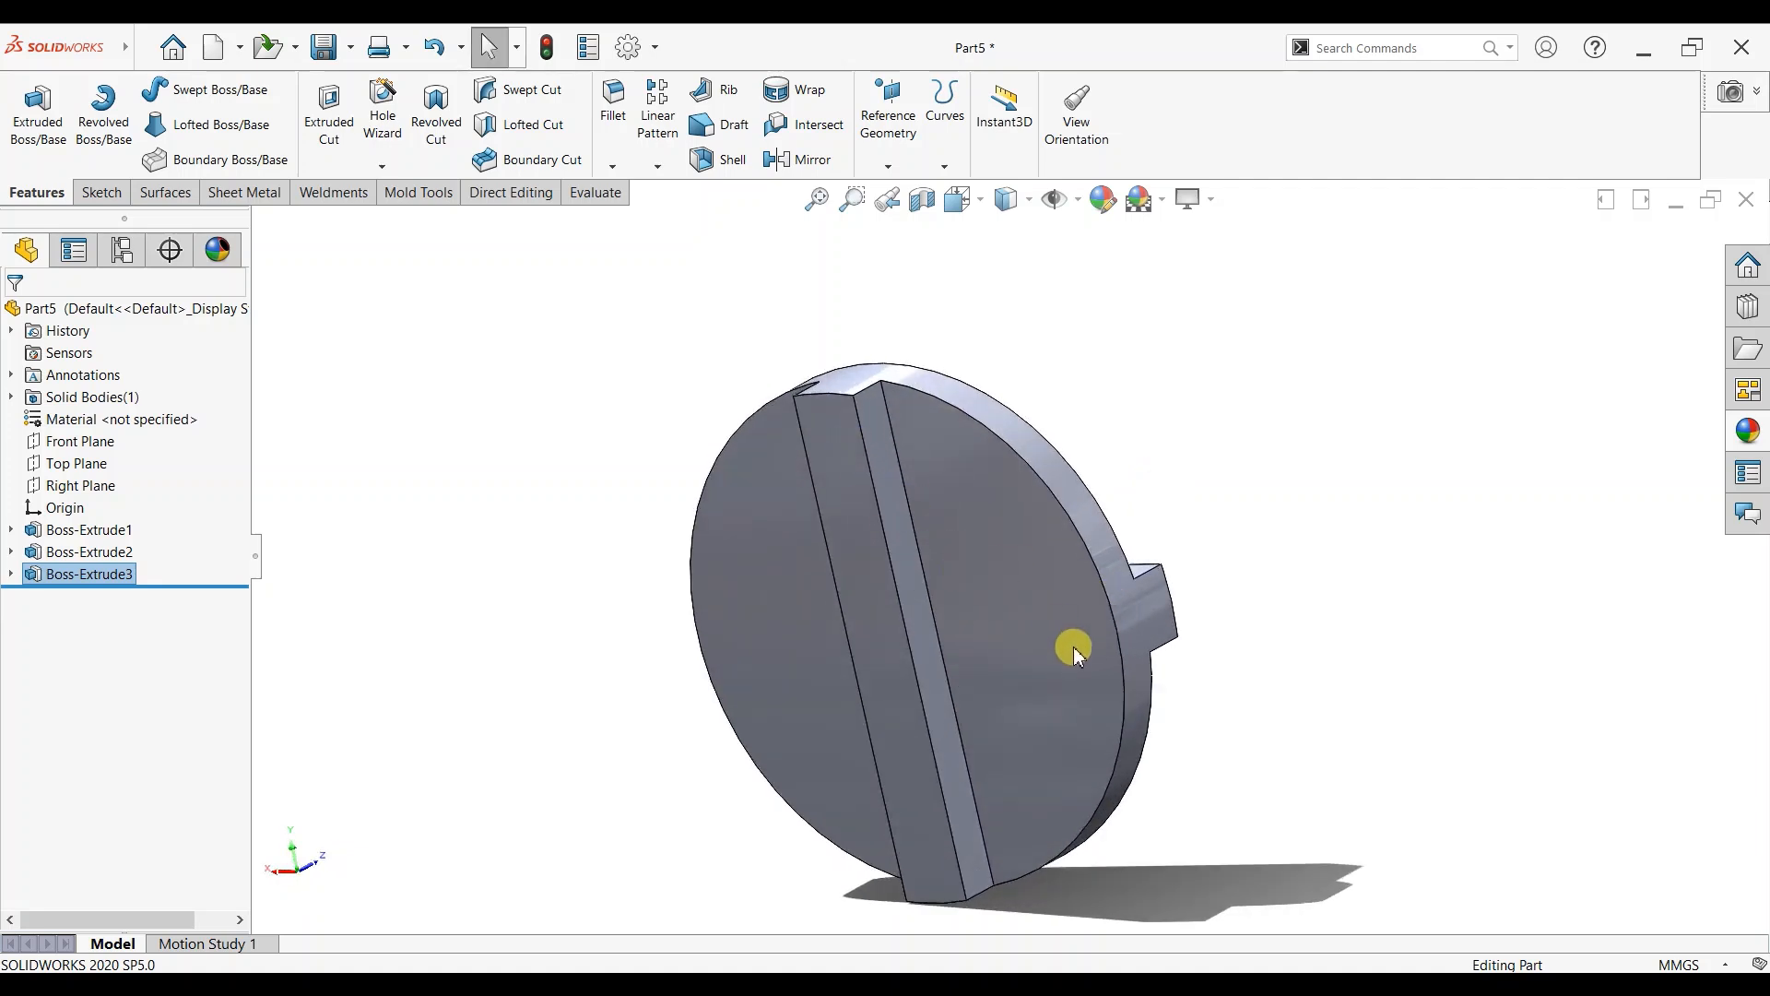
Replace the selected feature with the whole solid body in the appearance settings and colour it dark grey.
{"action": "left_click", "coordinate": [1083, 198]}
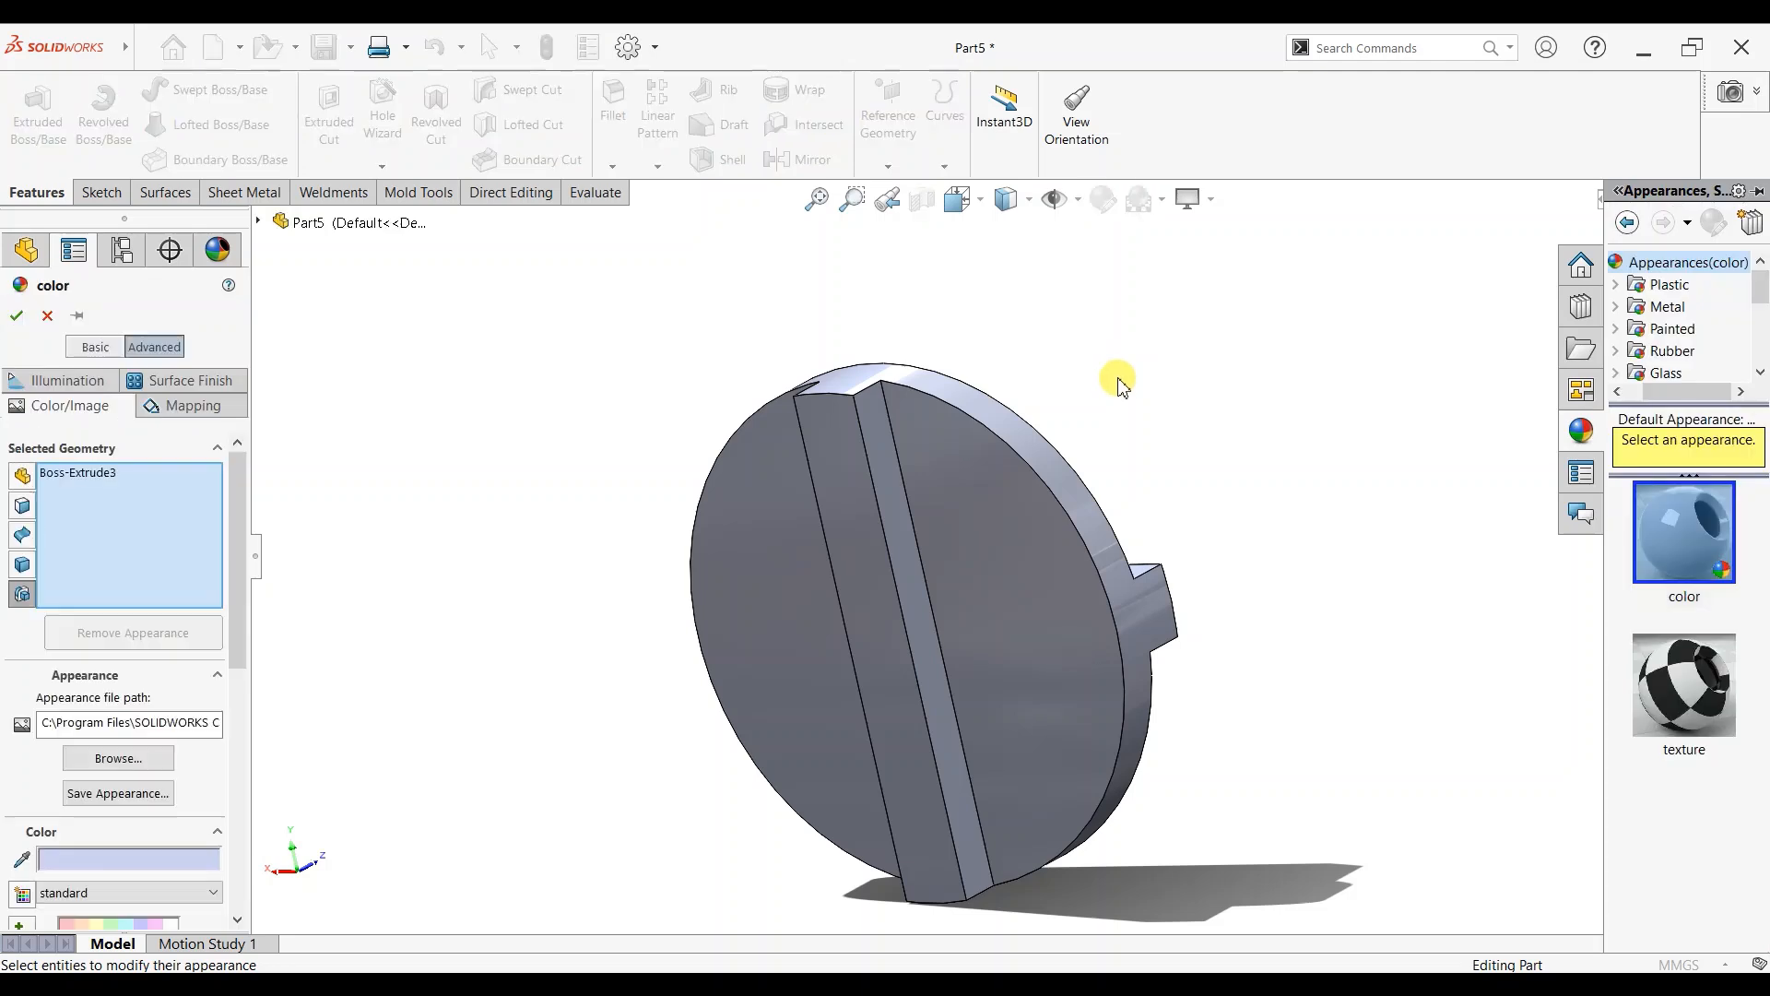
{"action": "left_click_drag", "start_coordinate": [239, 595], "coordinate": [247, 498]}
{"action": "right_click", "coordinate": [190, 506]}
{"action": "left_click", "coordinate": [214, 518]}
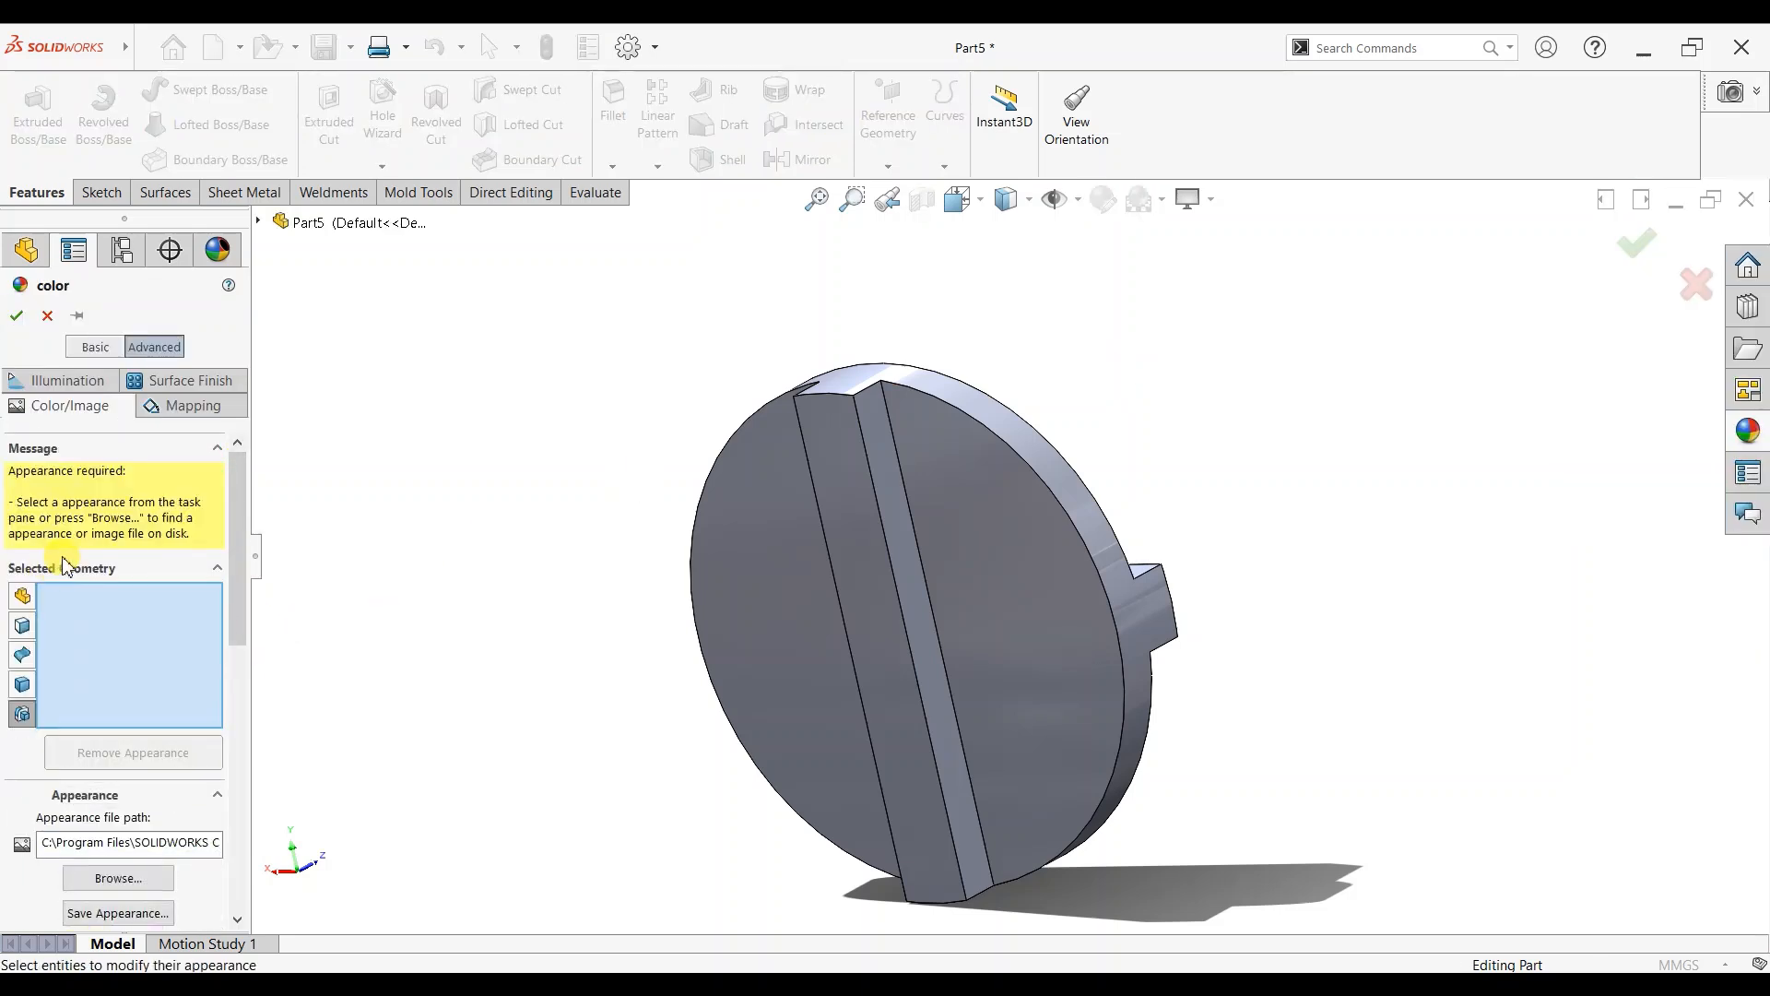
{"action": "left_click", "coordinate": [826, 586]}
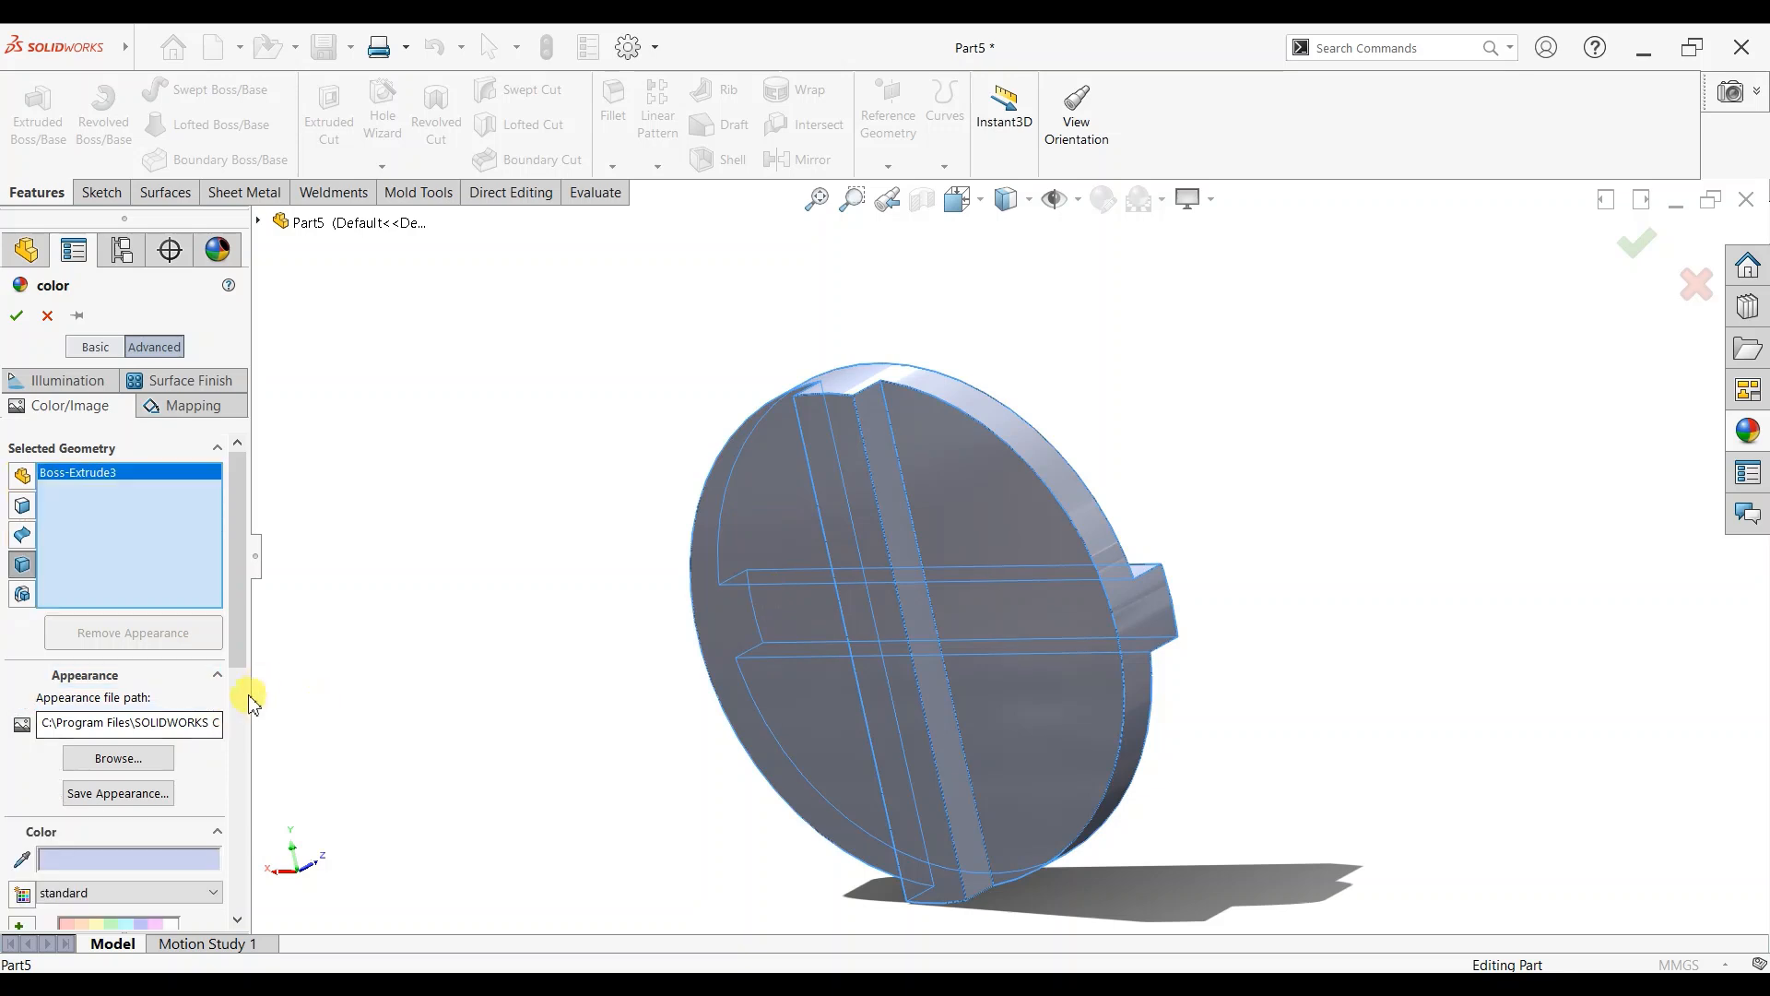
{"action": "left_click_drag", "start_coordinate": [246, 652], "coordinate": [238, 793]}
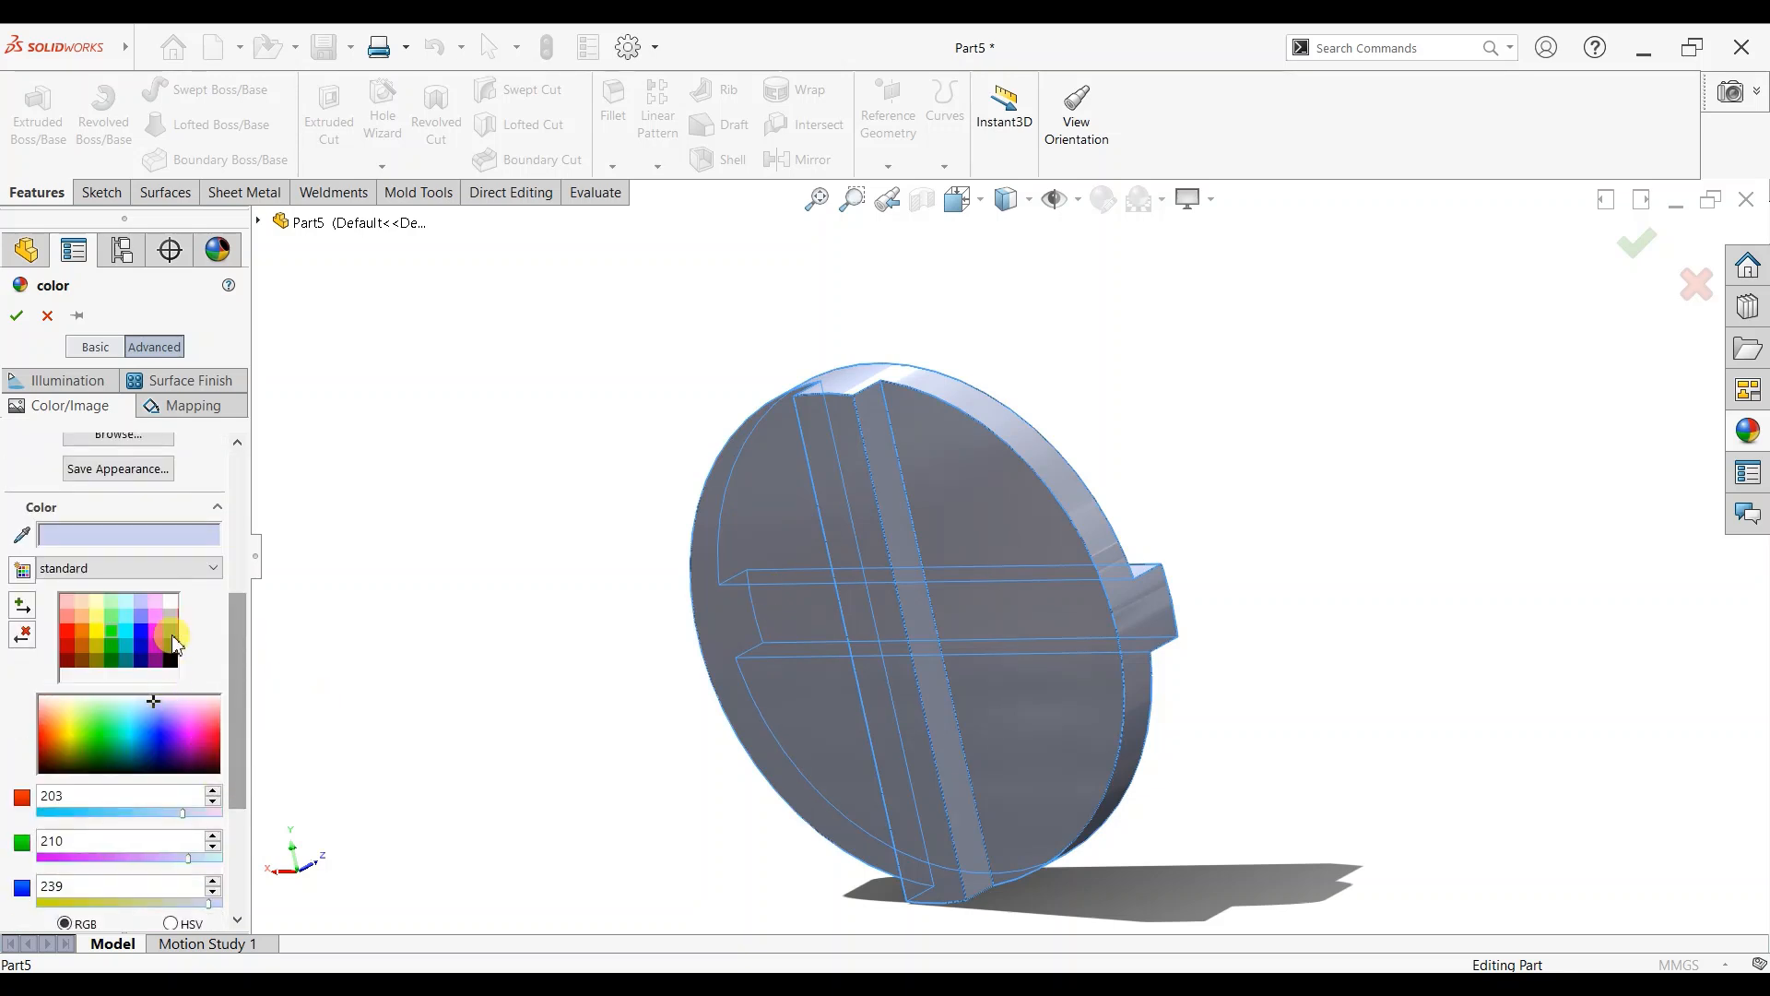
{"action": "left_click", "coordinate": [172, 634]}
{"action": "left_click", "coordinate": [15, 315]}
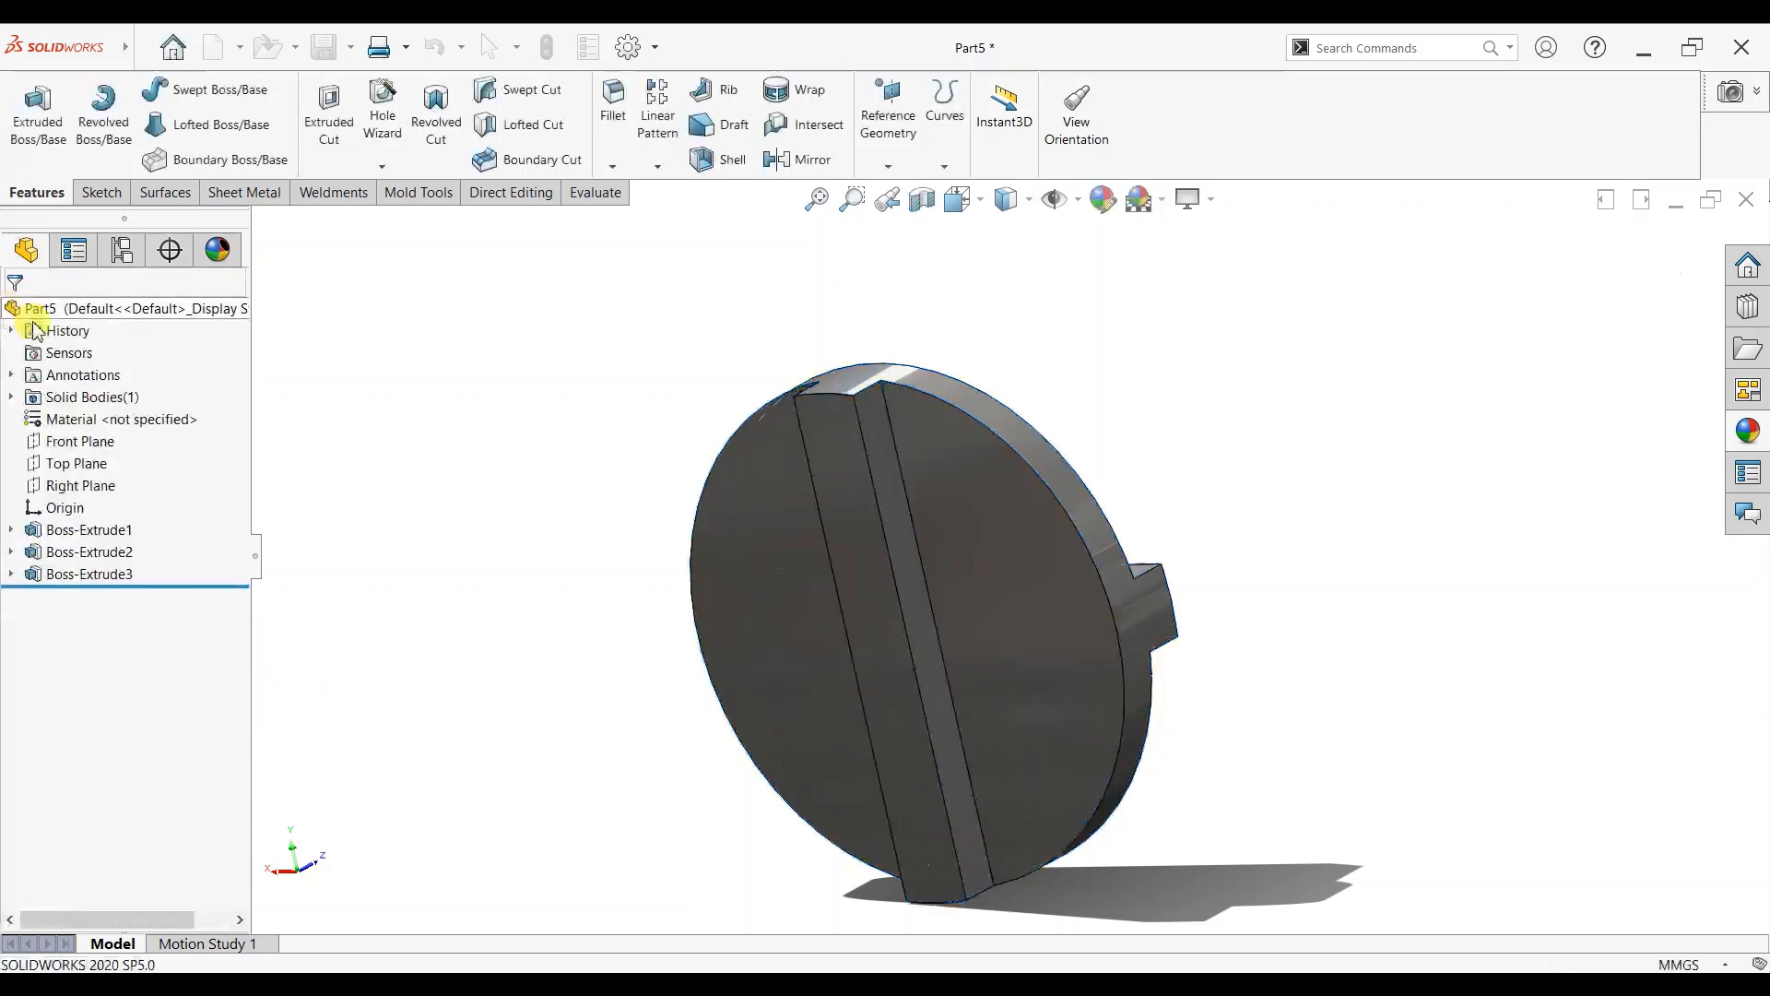
Save the centre disc as Part5.SLDPRT in the Coupling folder.
{"action": "middle_click_drag", "start_coordinate": [1007, 545], "coordinate": [940, 576]}
{"action": "scroll", "coordinate": [936, 573], "scroll_direction": "down", "scroll_amount": 2}
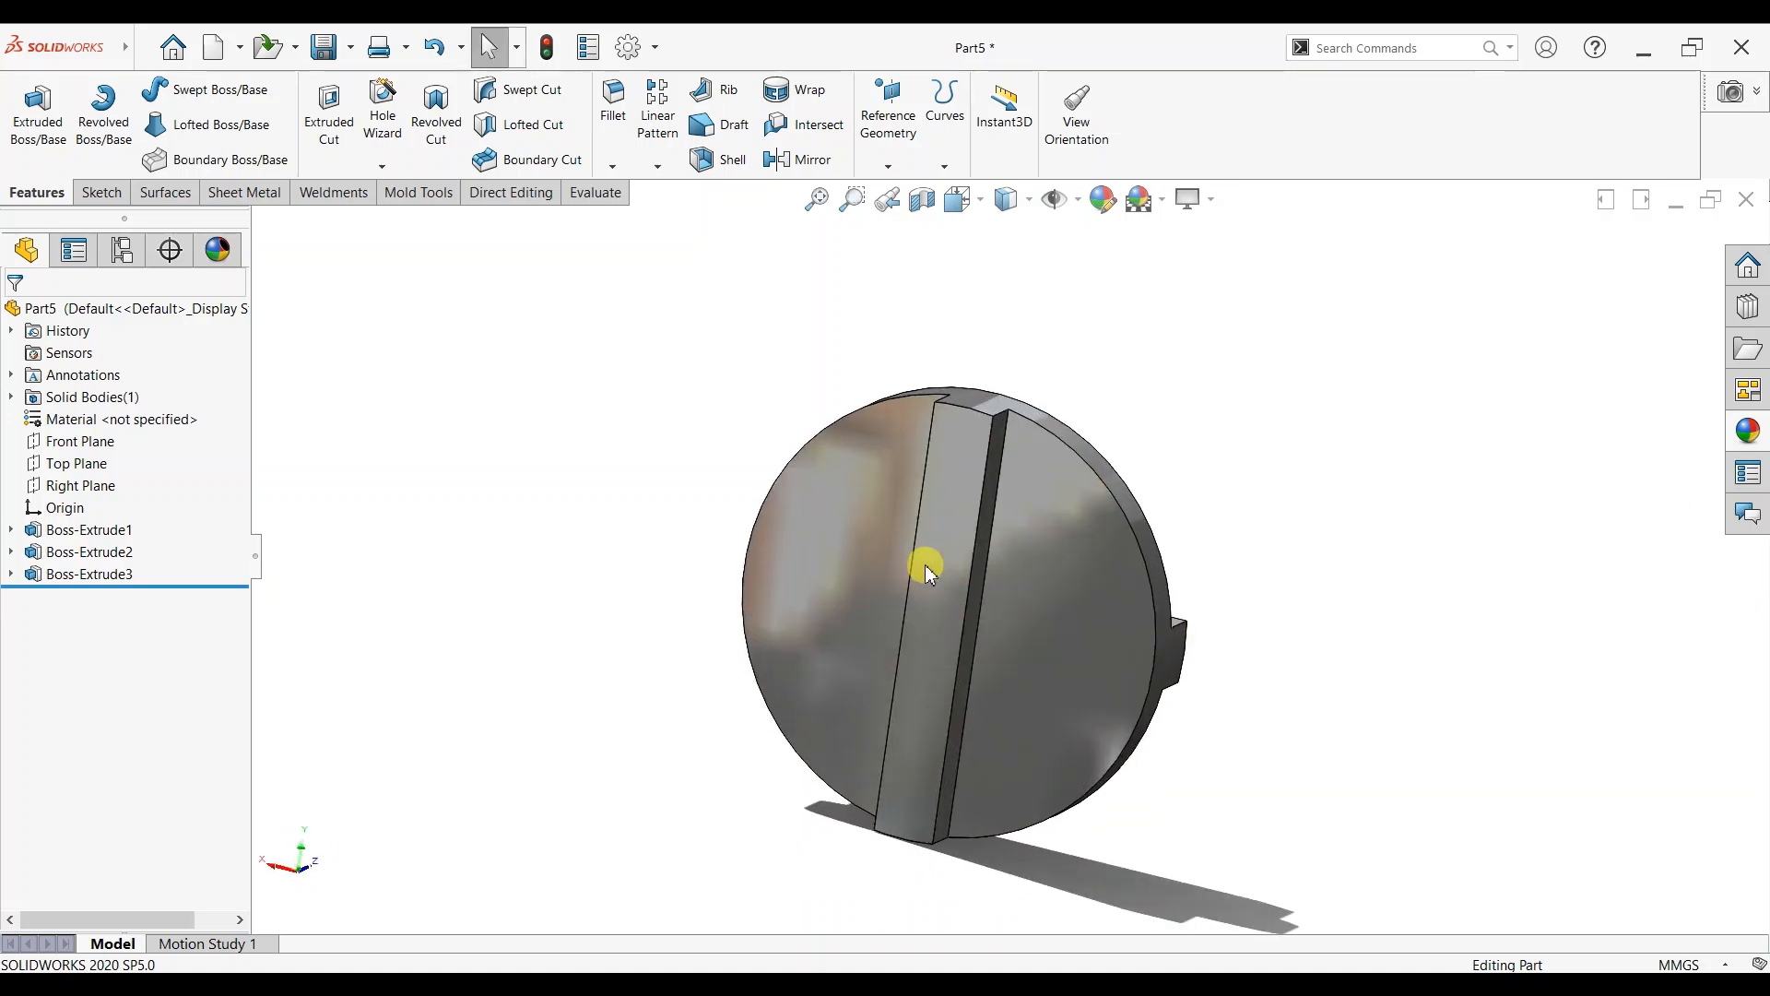
{"action": "left_click", "coordinate": [352, 48]}
{"action": "left_click", "coordinate": [367, 102]}
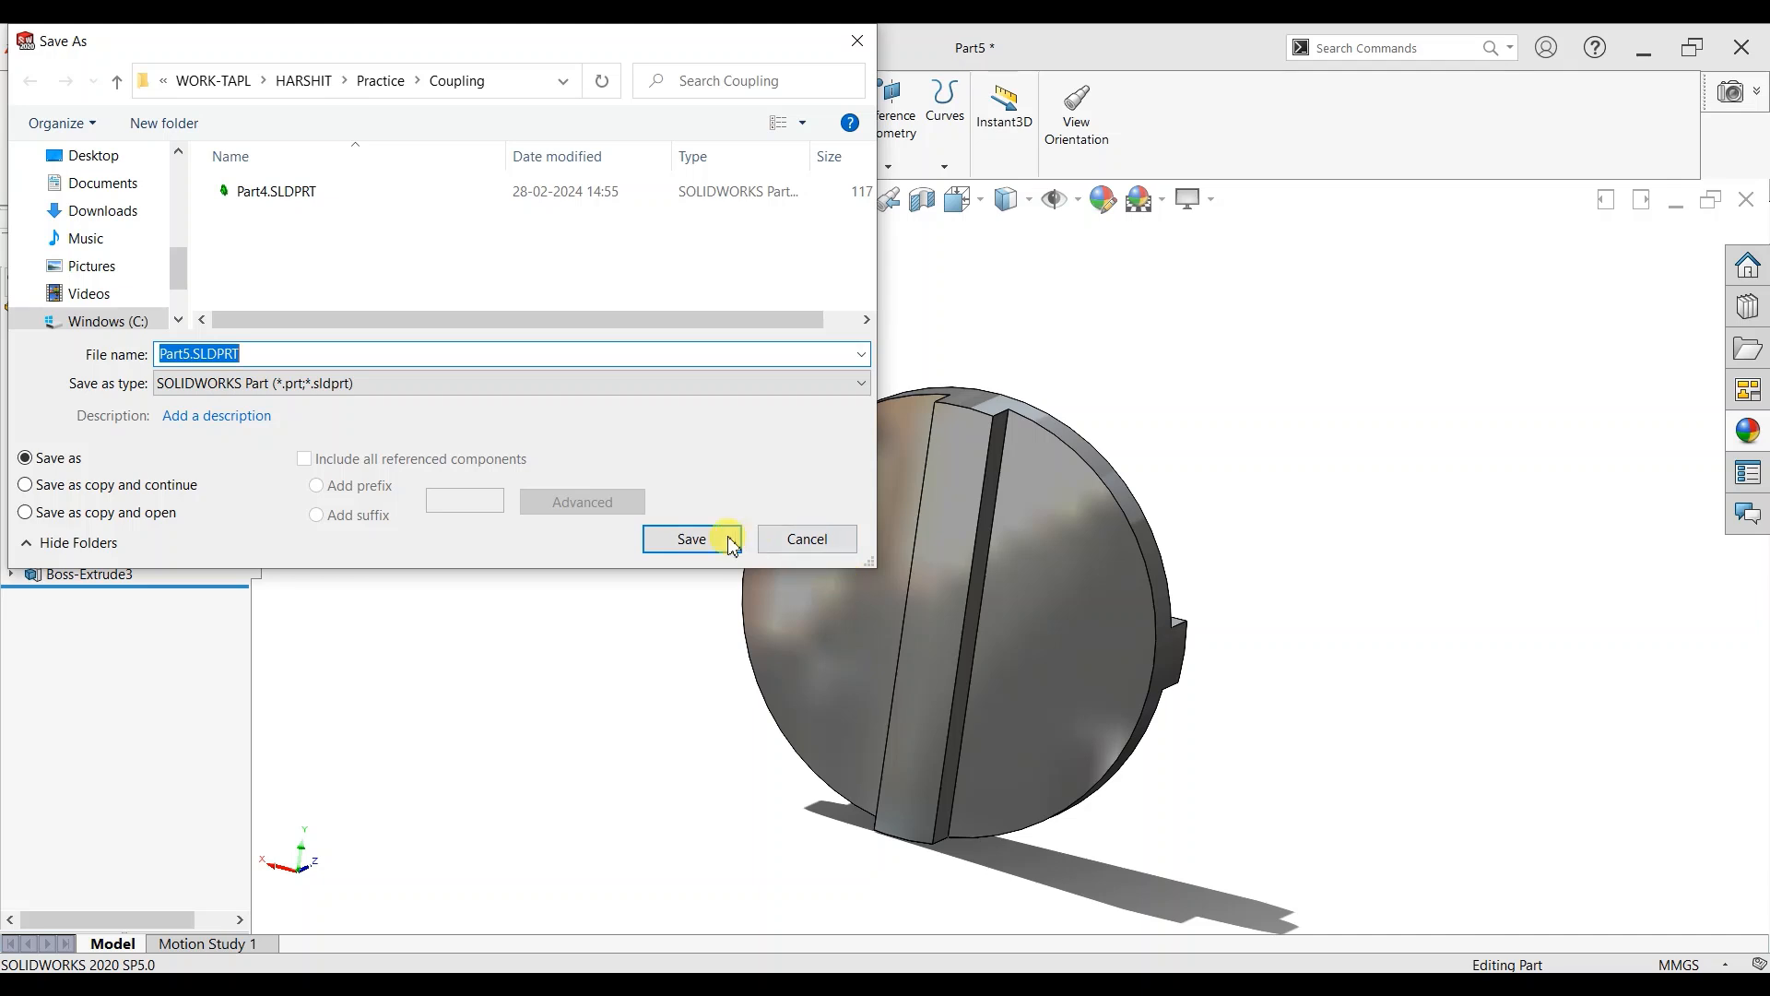
{"action": "left_click", "coordinate": [731, 541]}
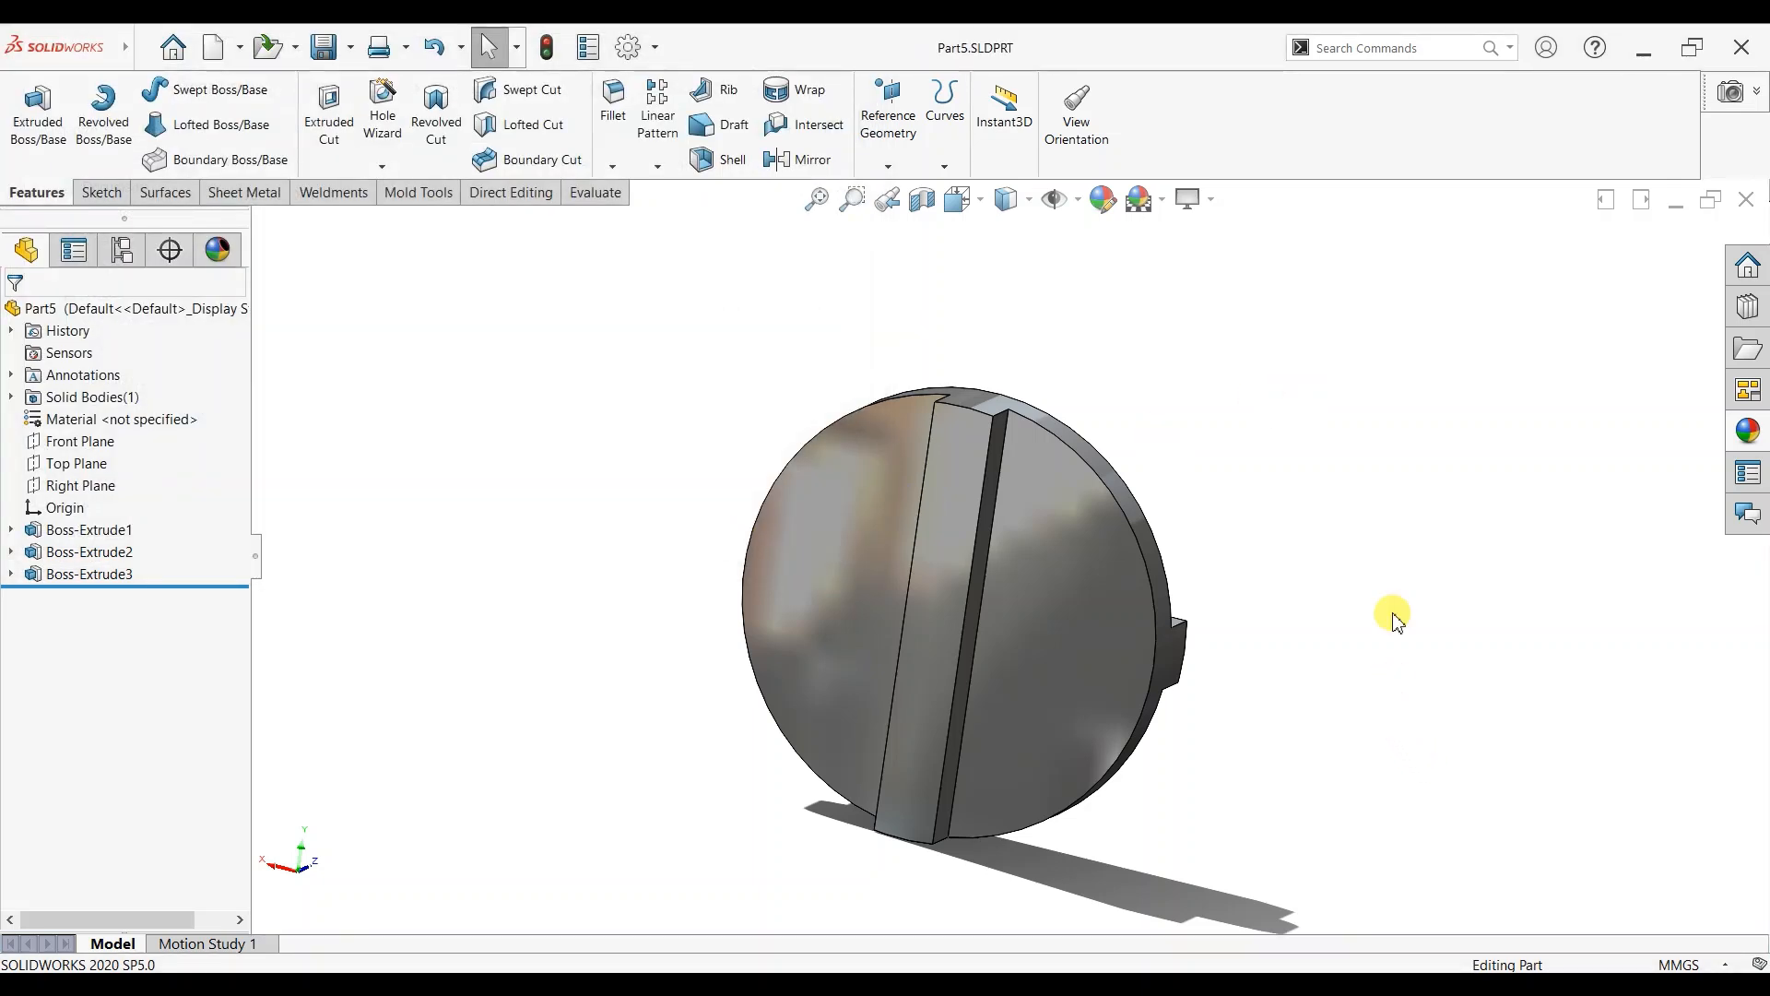
Create a new part document and change its scene to a plain white background.
{"action": "scroll", "coordinate": [800, 508], "scroll_direction": "up", "scroll_amount": 1}
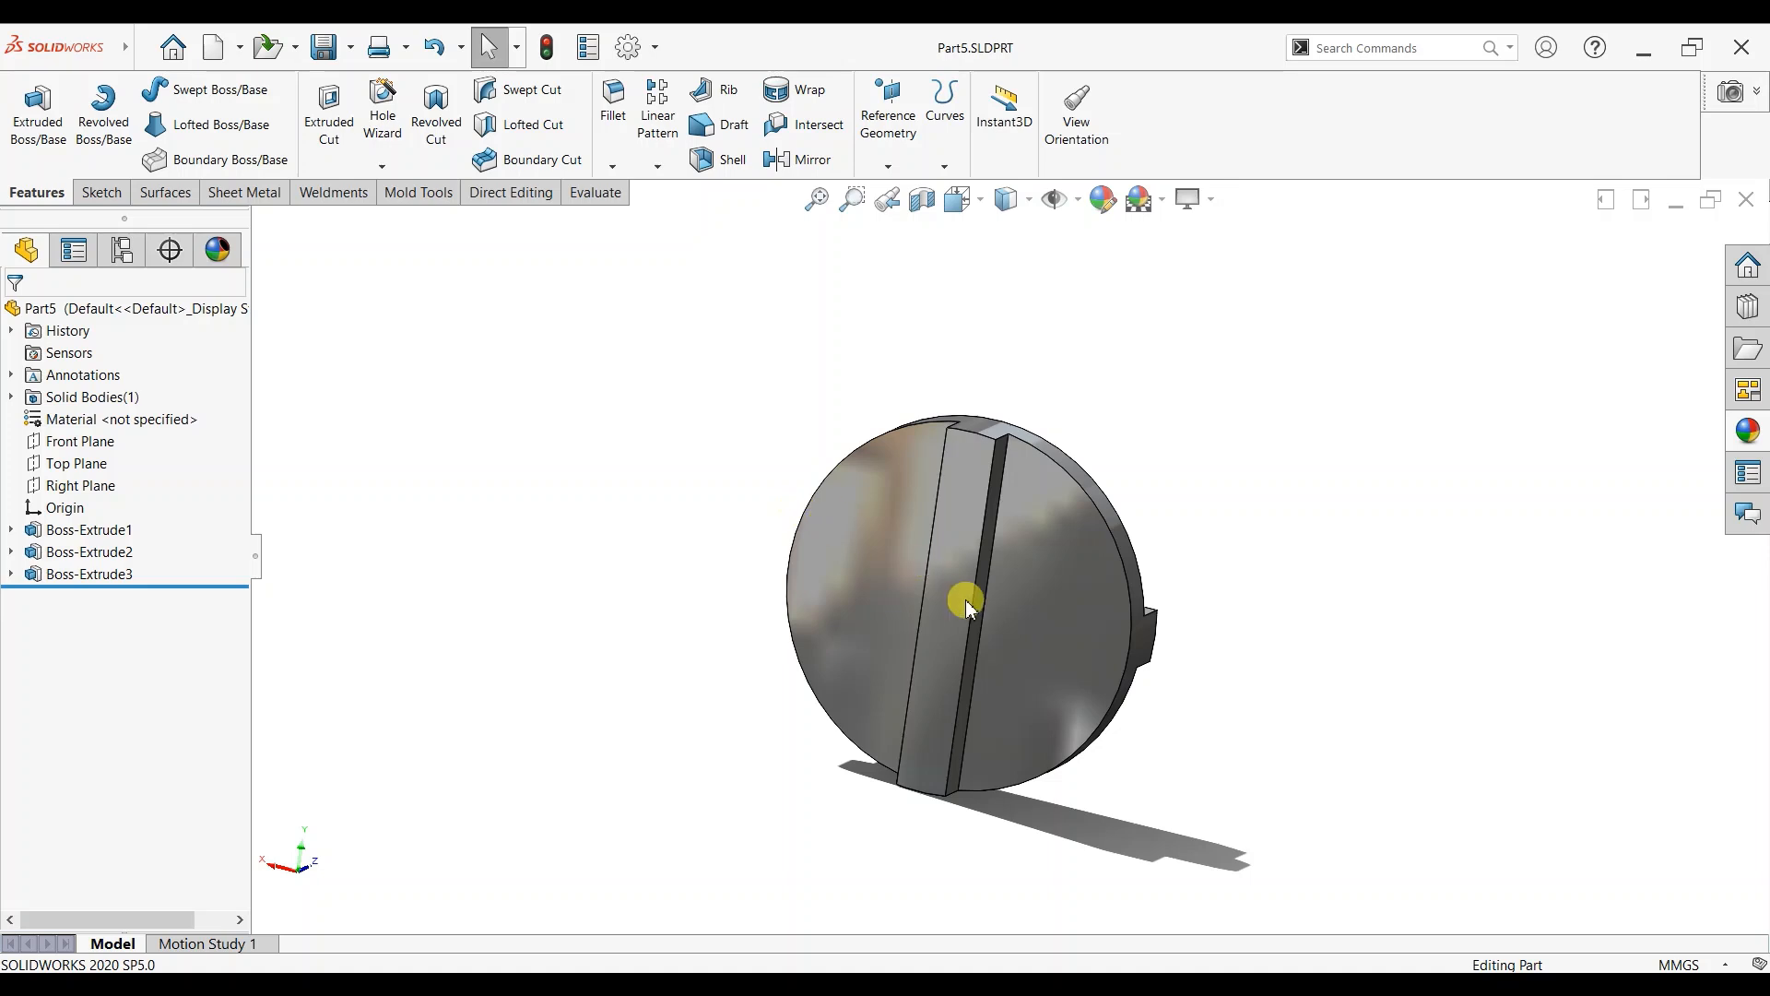
{"action": "scroll", "coordinate": [966, 607], "scroll_direction": "down", "scroll_amount": 1}
{"action": "left_click", "coordinate": [240, 47]}
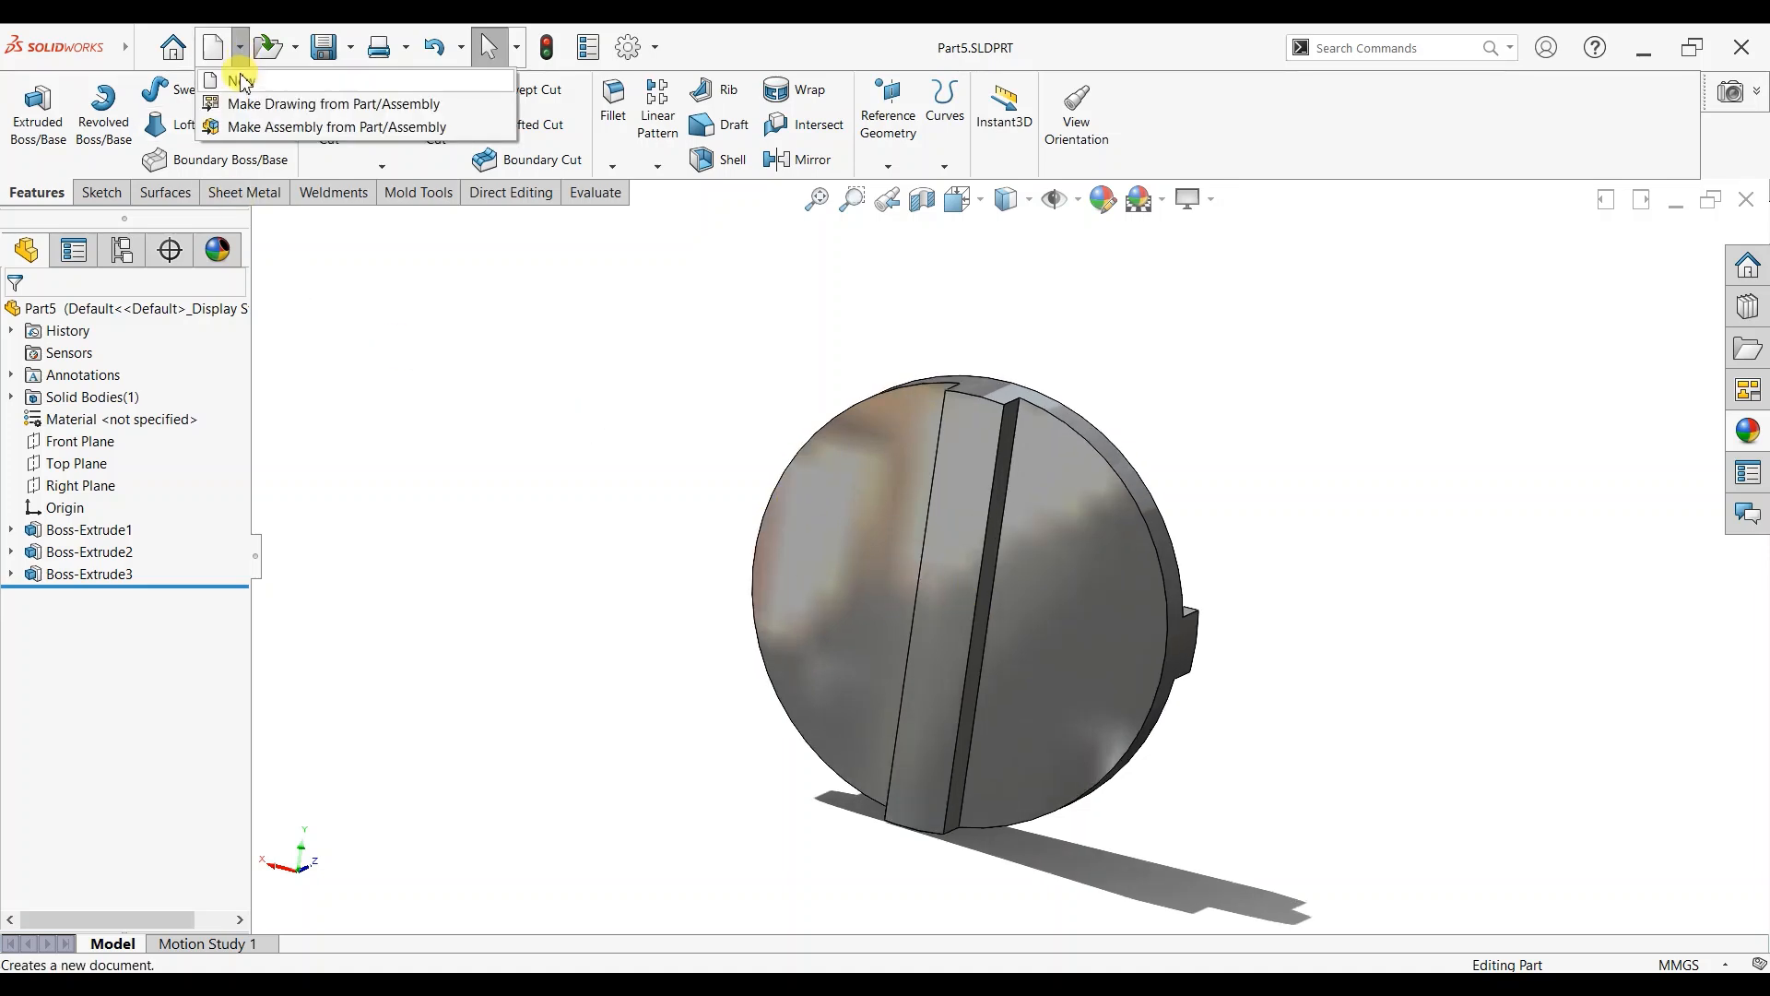
{"action": "left_click", "coordinate": [258, 64]}
{"action": "left_click", "coordinate": [731, 573]}
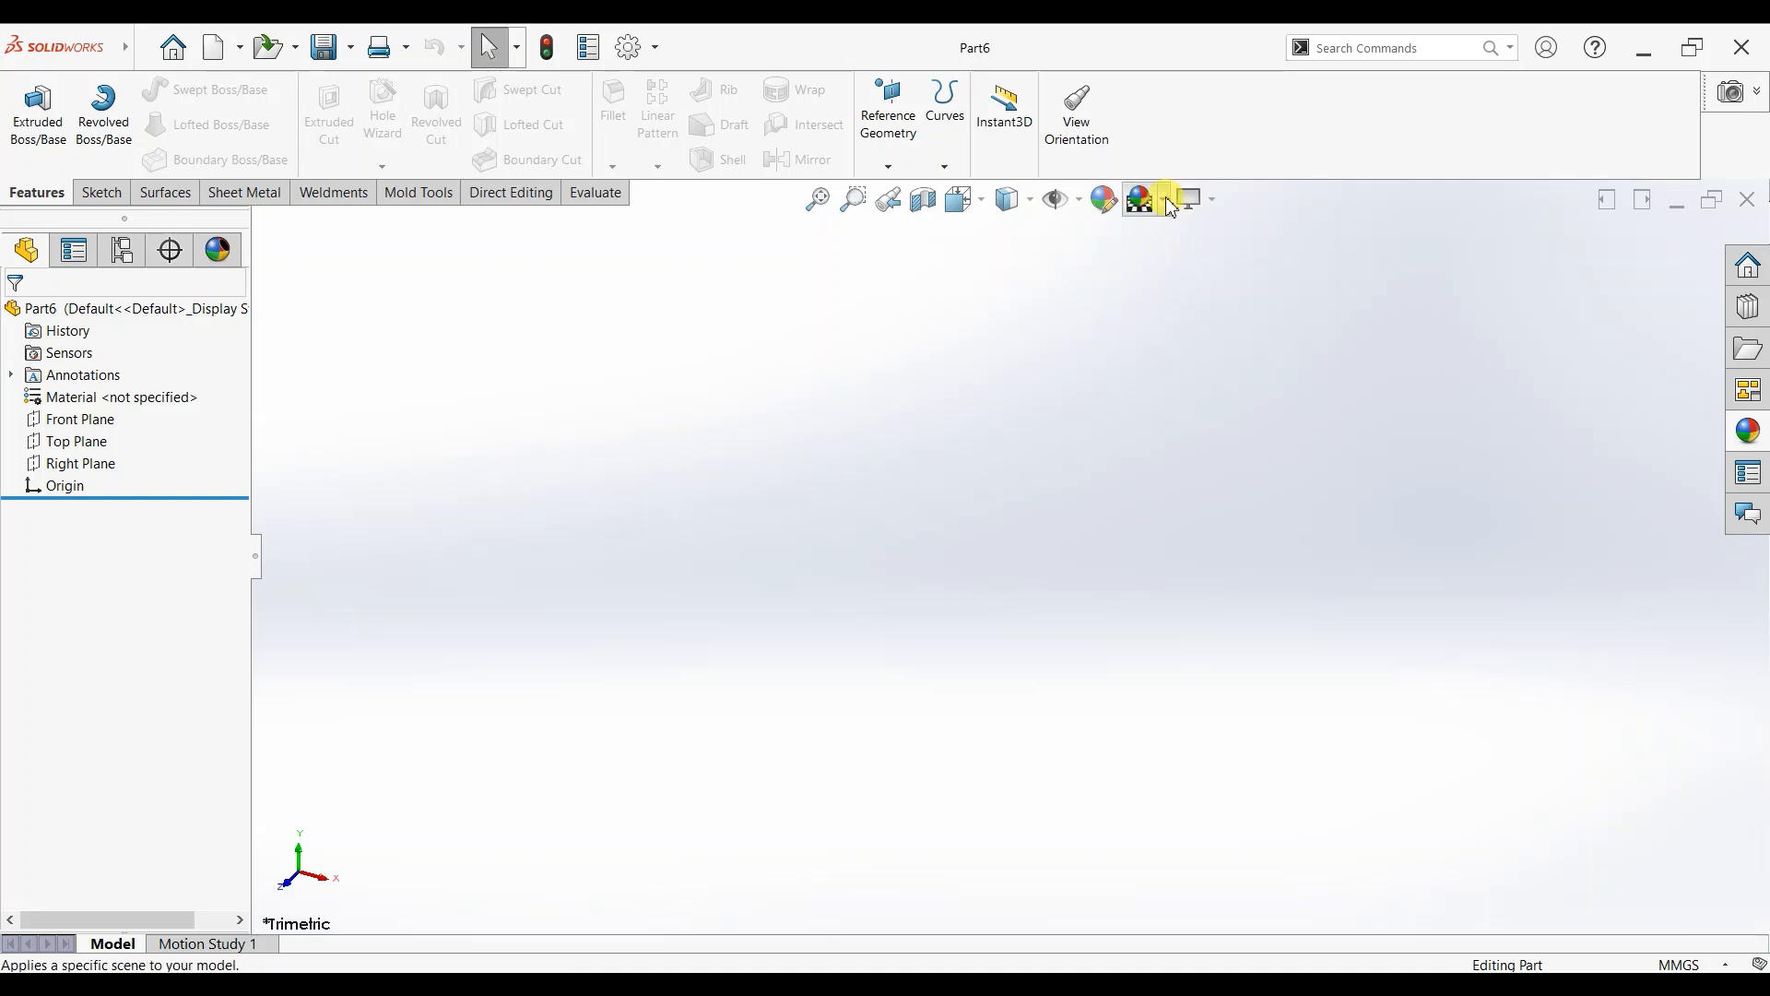
{"action": "left_click", "coordinate": [1148, 200]}
{"action": "left_click", "coordinate": [1166, 254]}
Start a sketch on the Front Plane and draw a circle centred on the origin, about 57 mm in diameter.
{"action": "left_click", "coordinate": [99, 193]}
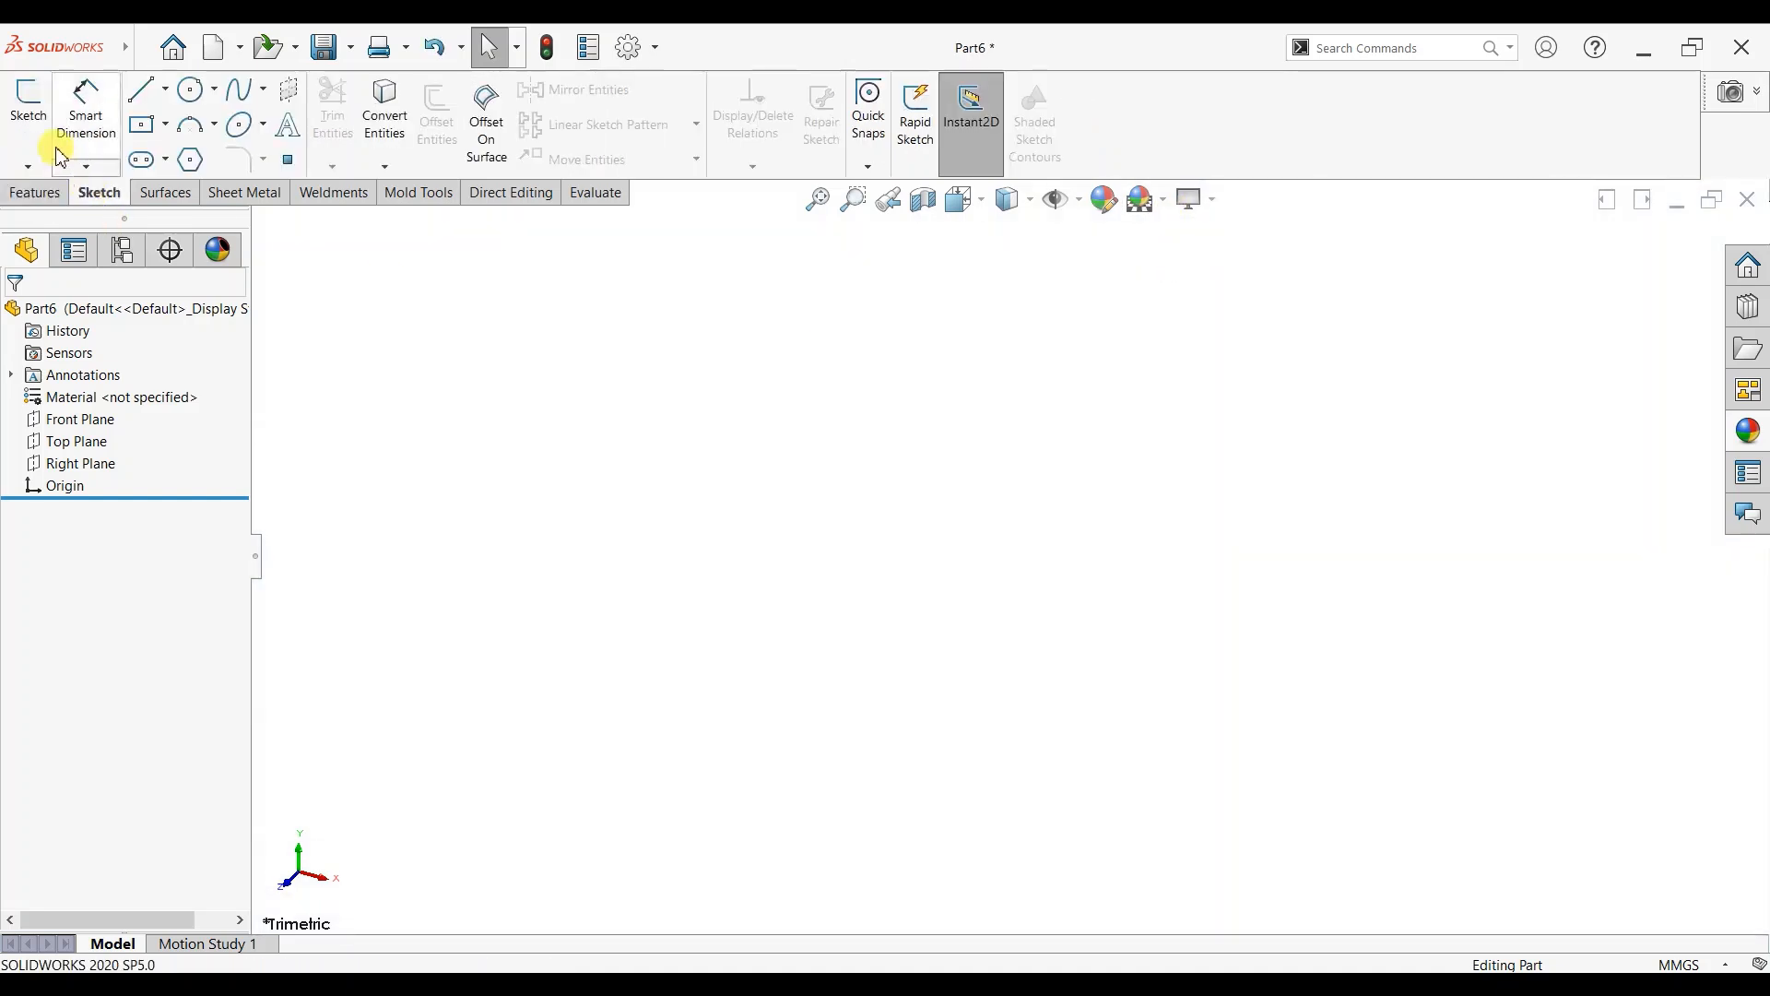
{"action": "left_click", "coordinate": [32, 124]}
{"action": "left_click", "coordinate": [752, 369]}
{"action": "left_click", "coordinate": [191, 90]}
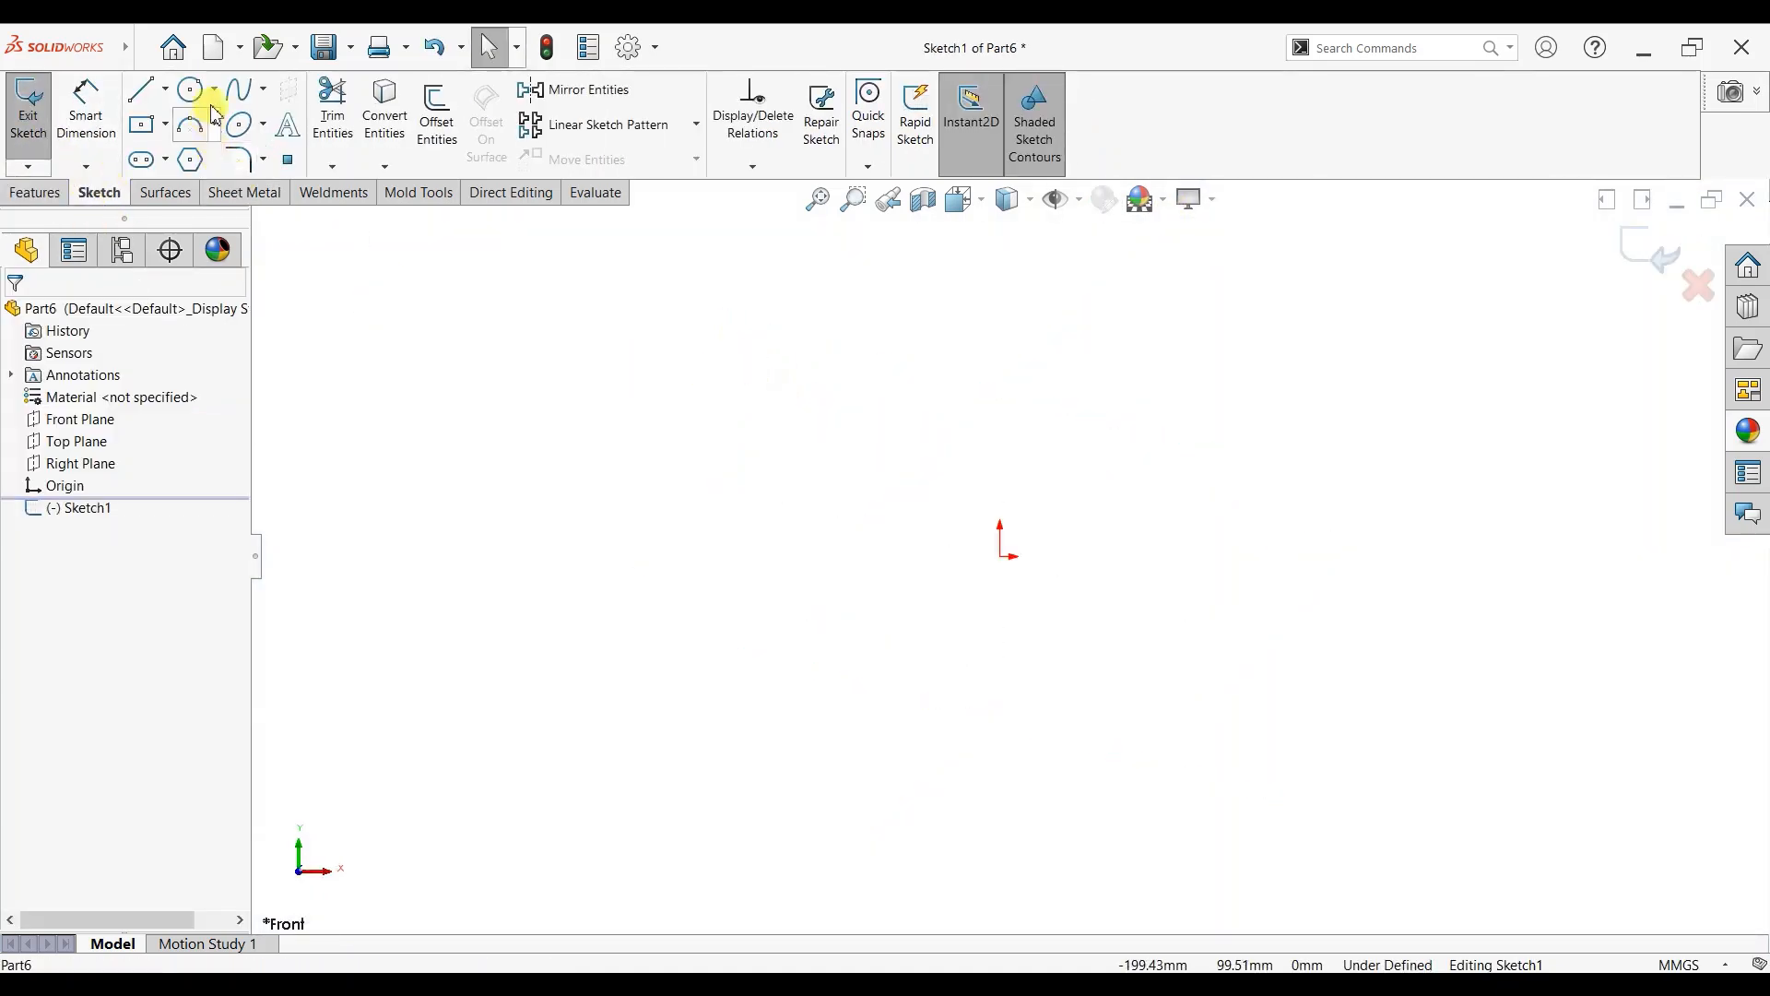
{"action": "left_click", "coordinate": [1001, 556]}
{"action": "left_click", "coordinate": [962, 657]}
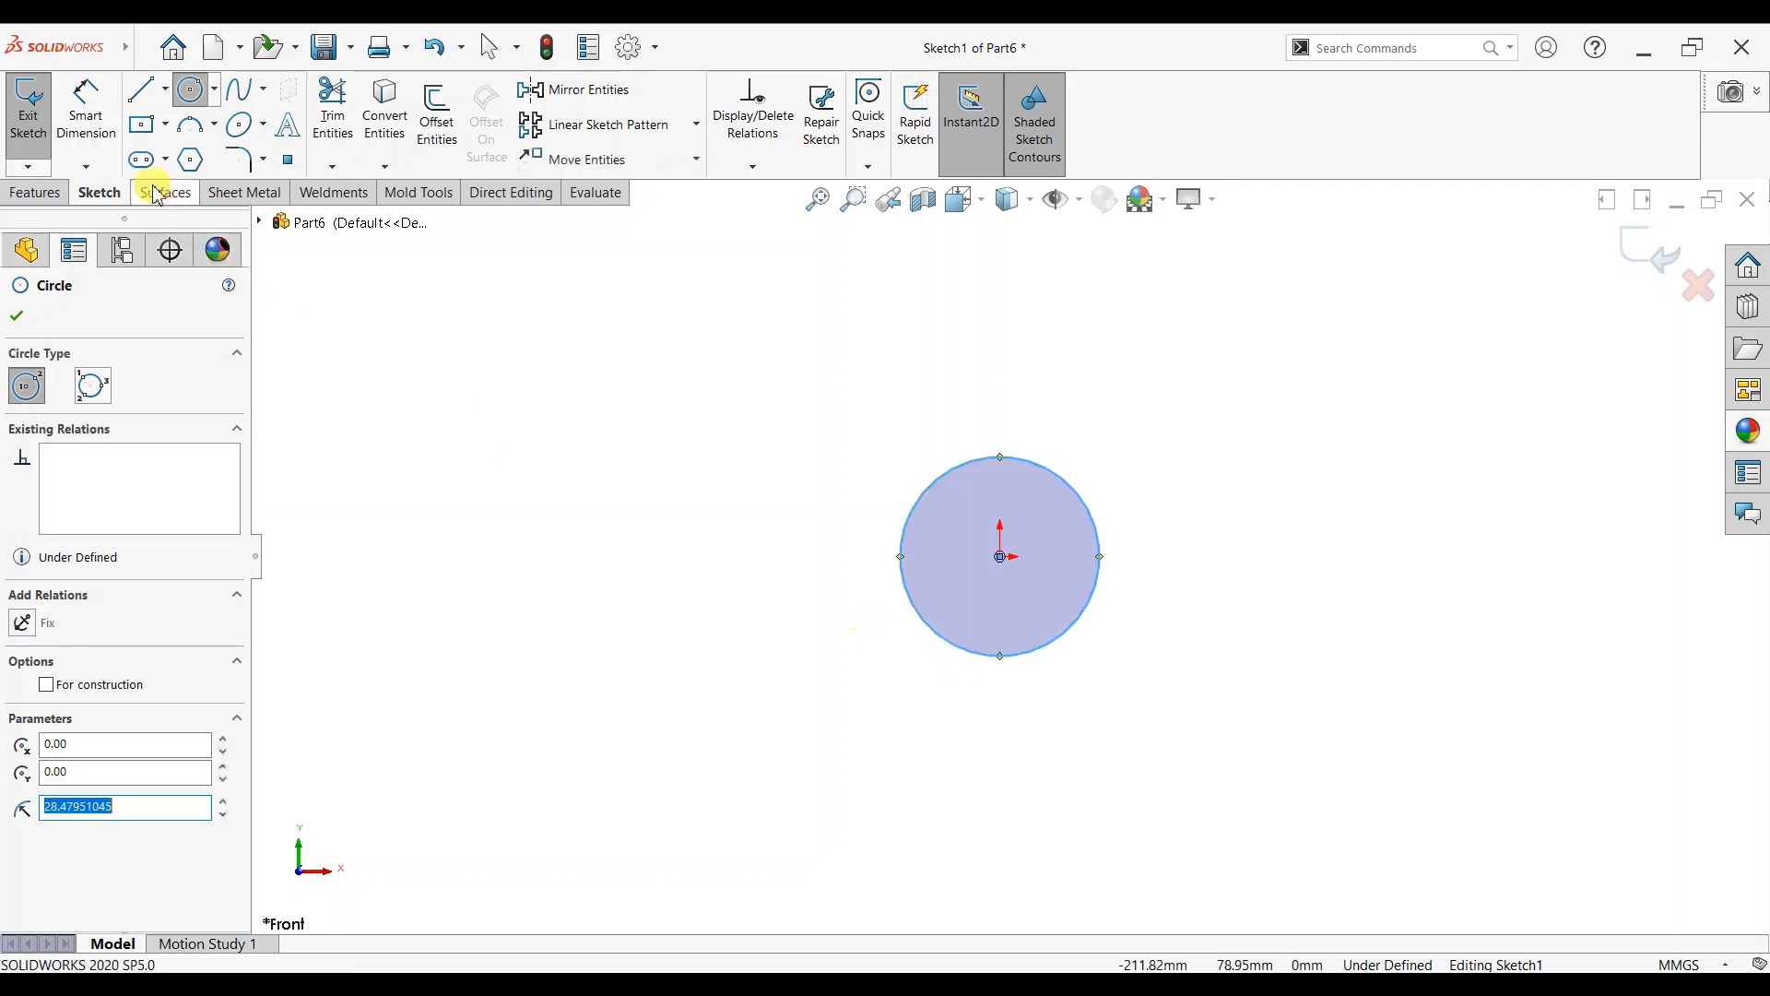
Dimension the circle's diameter as 10 mm.
{"action": "left_click", "coordinate": [85, 116]}
{"action": "left_click", "coordinate": [929, 485]}
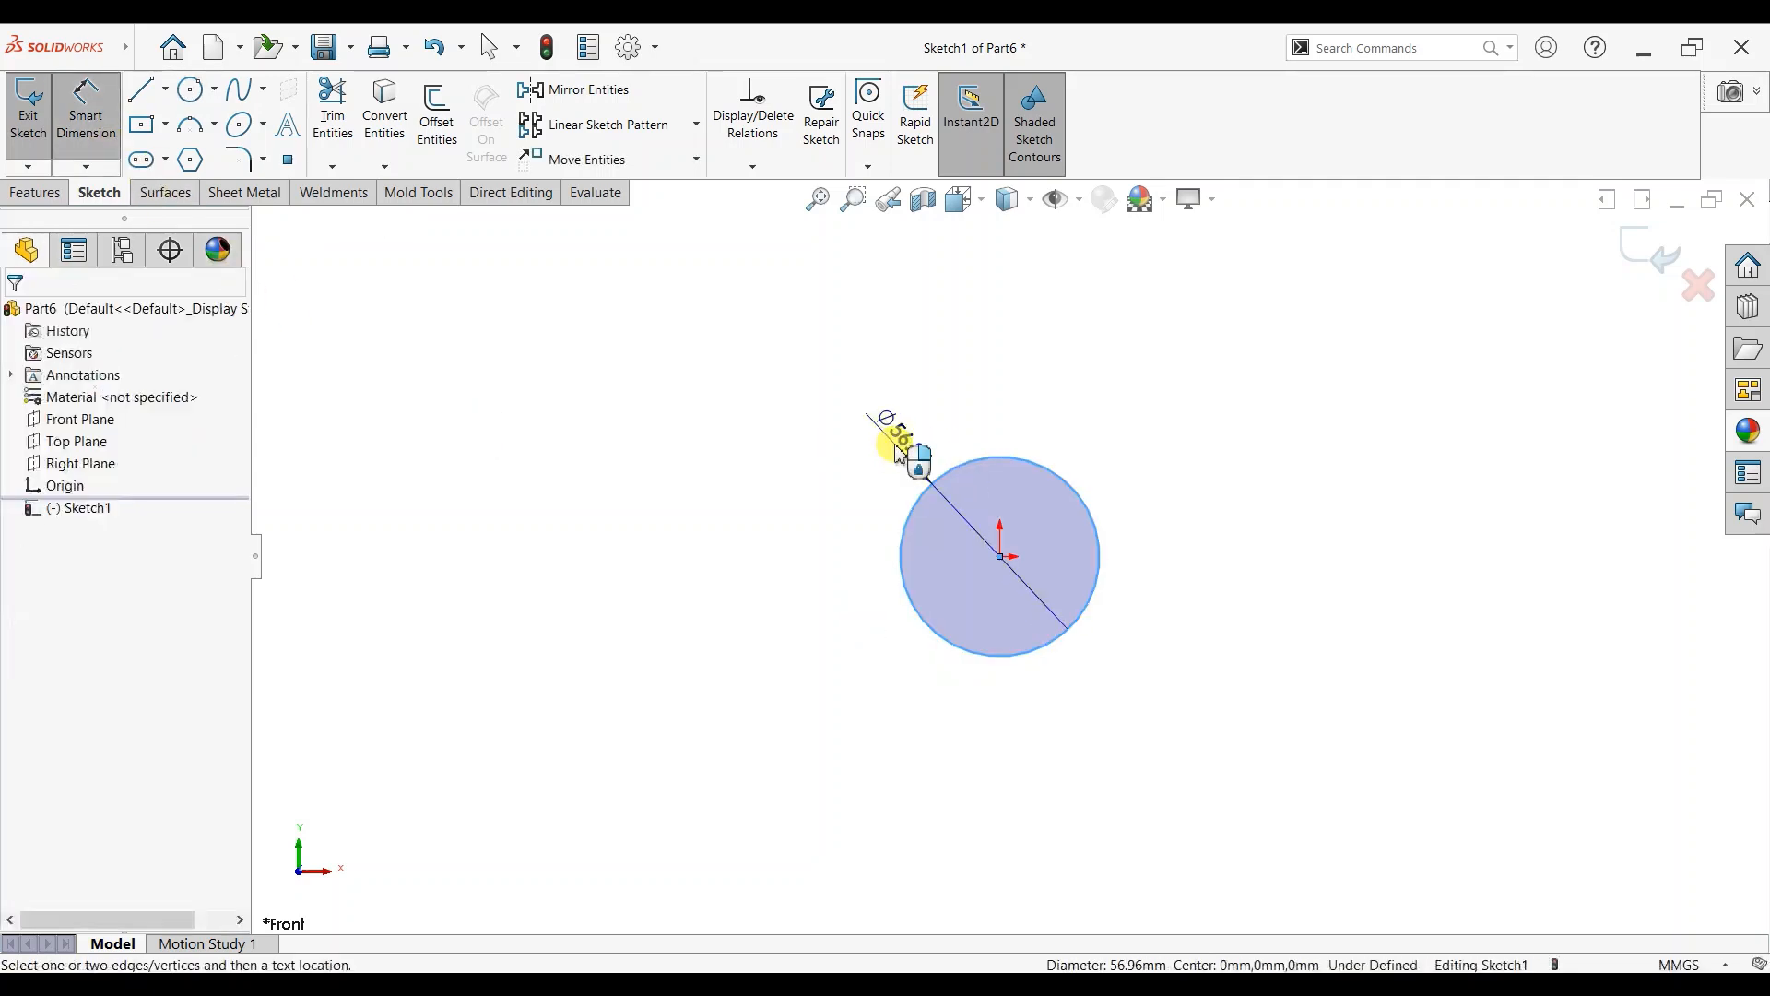
{"action": "left_click", "coordinate": [899, 452]}
{"action": "type", "text": "10"}
{"action": "key", "text": "Return"}
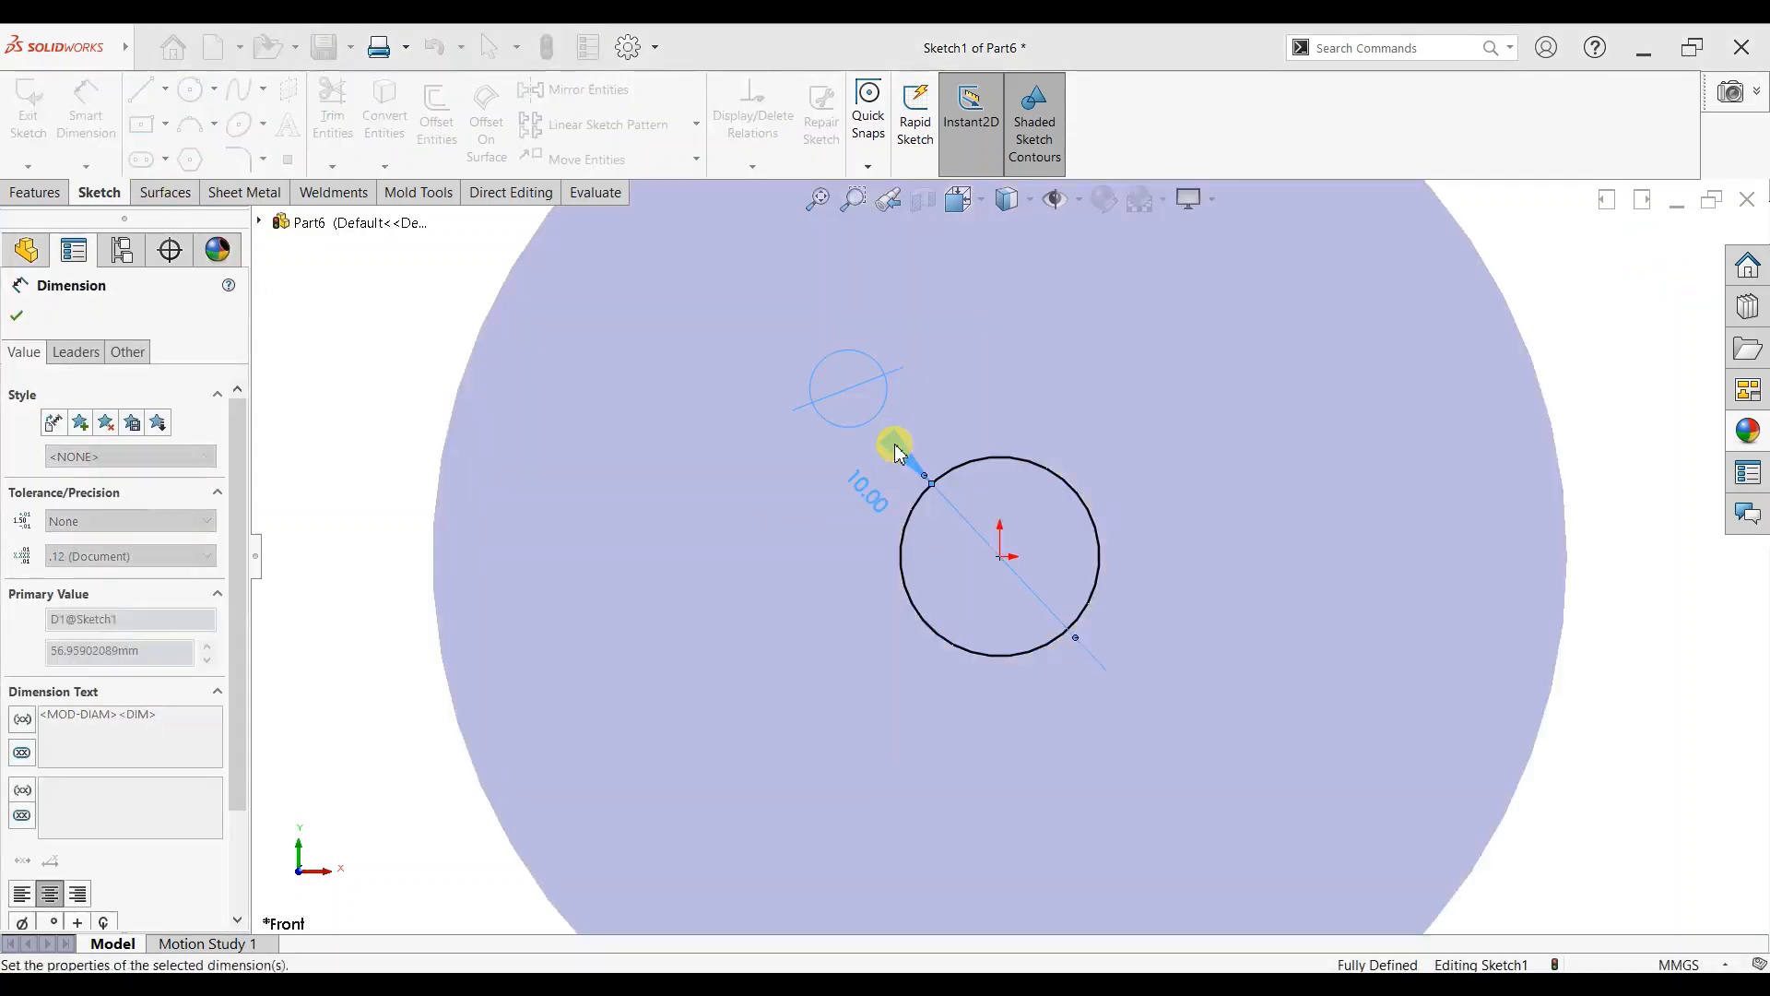
Extrude the 10 mm circle 30 mm as a blind boss to form the shaft.
{"action": "left_click", "coordinate": [34, 192]}
{"action": "left_click", "coordinate": [29, 139]}
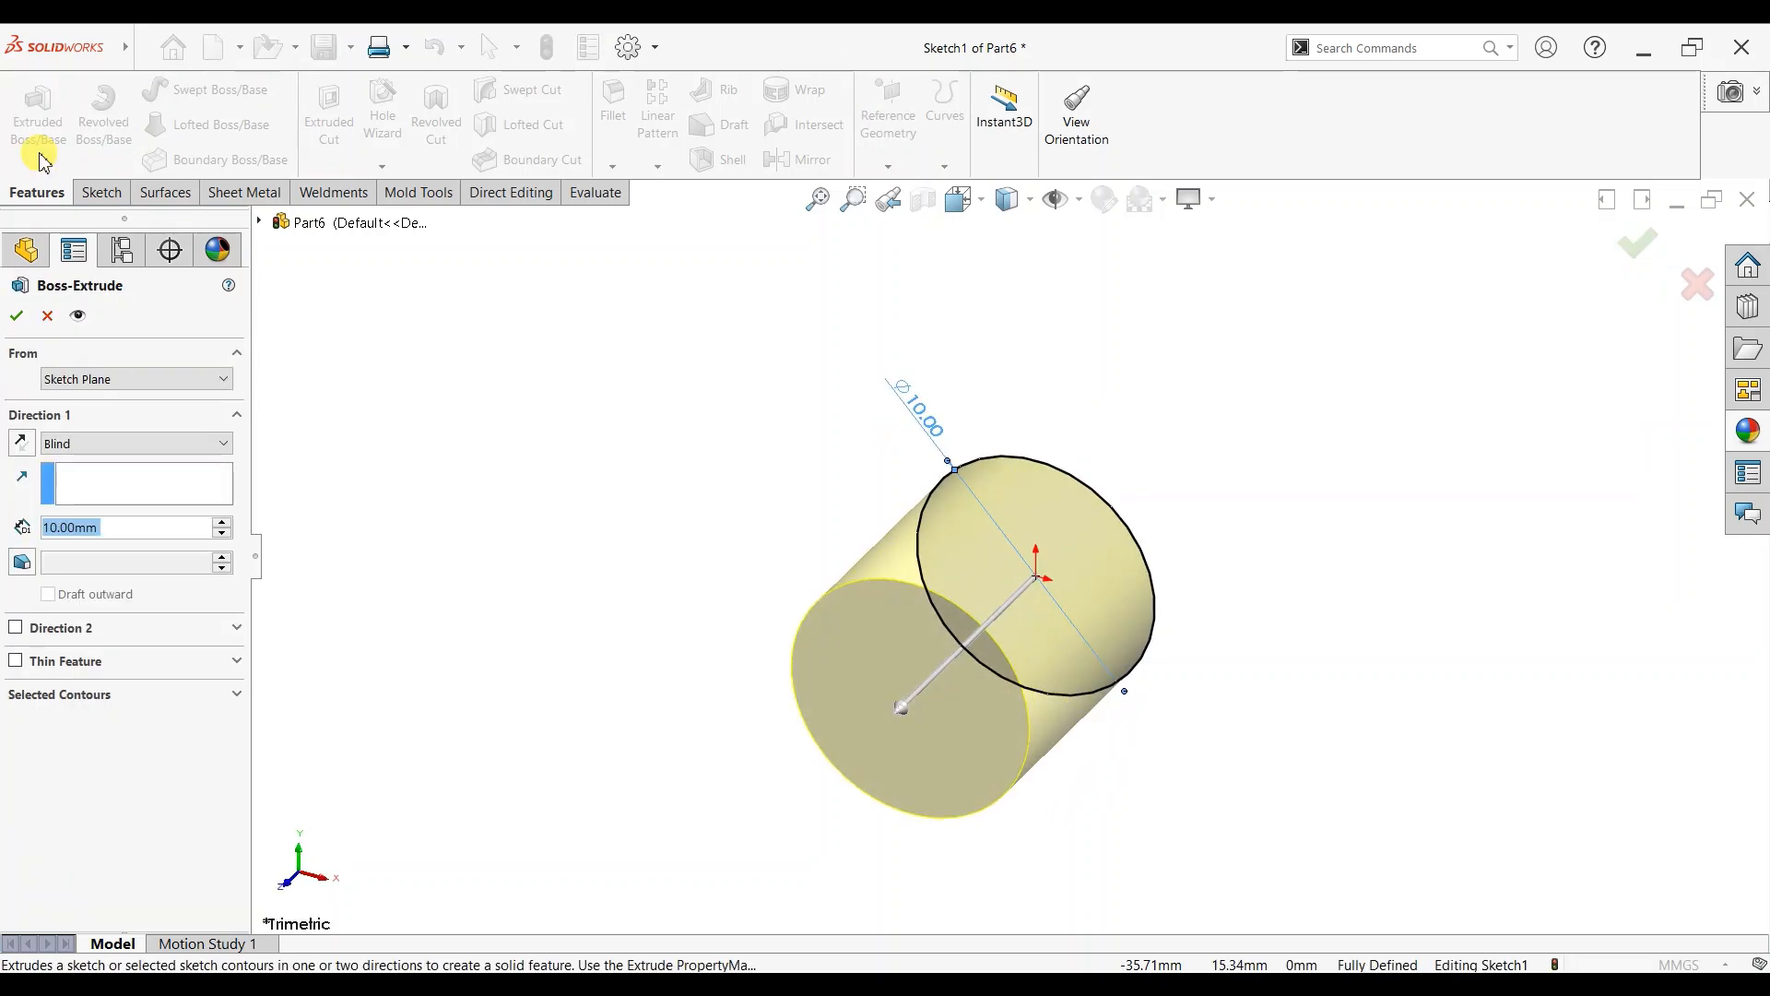
{"action": "type", "text": "30"}
{"action": "key", "text": "Return"}
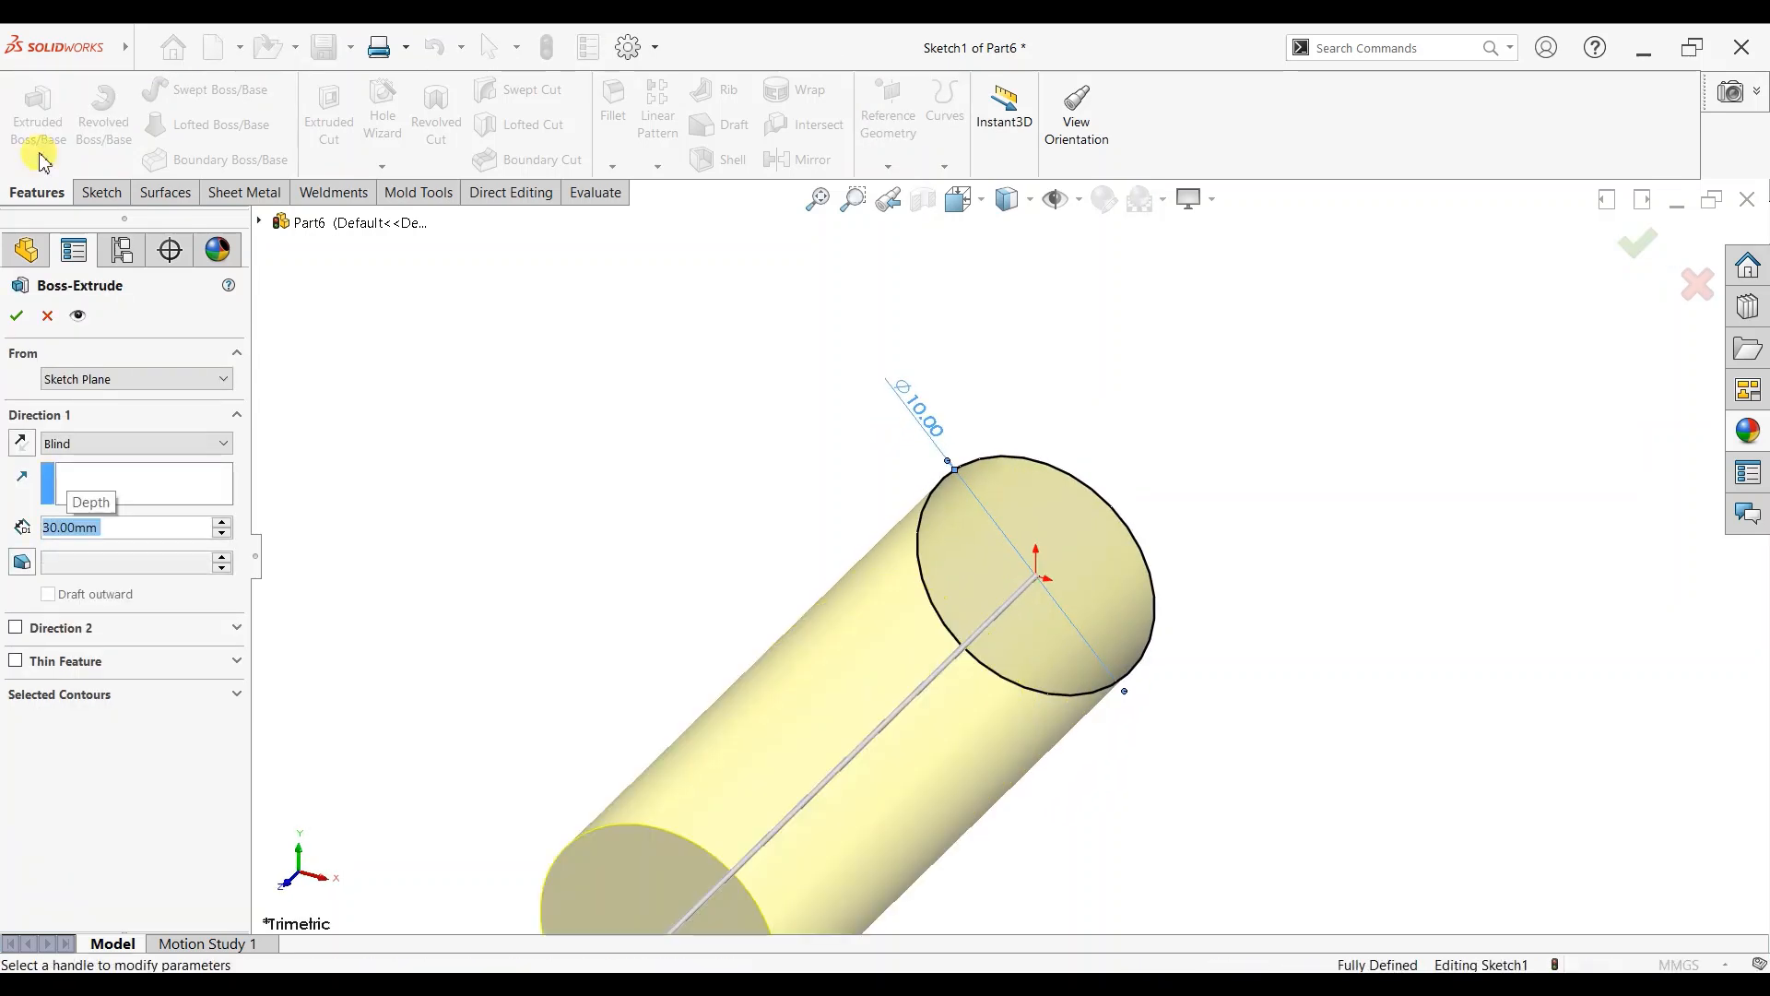
{"action": "left_click", "coordinate": [18, 316]}
{"action": "scroll", "coordinate": [964, 739], "scroll_direction": "up", "scroll_amount": 4}
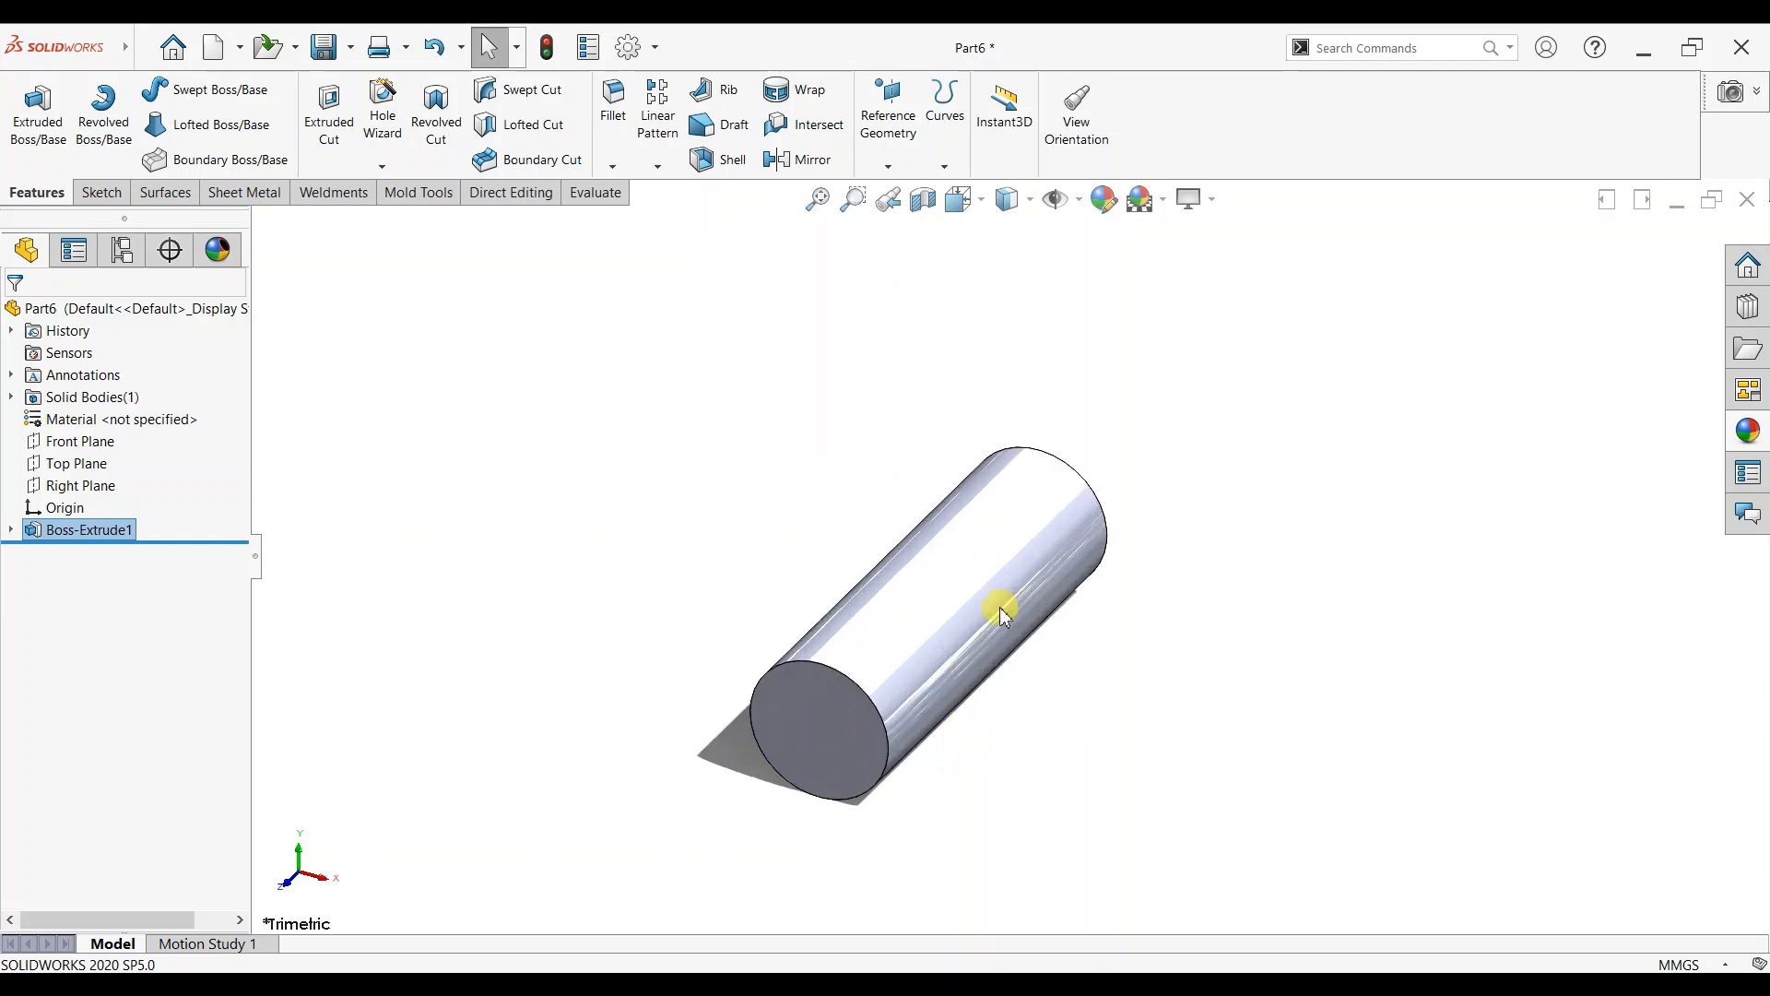
{"action": "left_click", "coordinate": [1105, 199]}
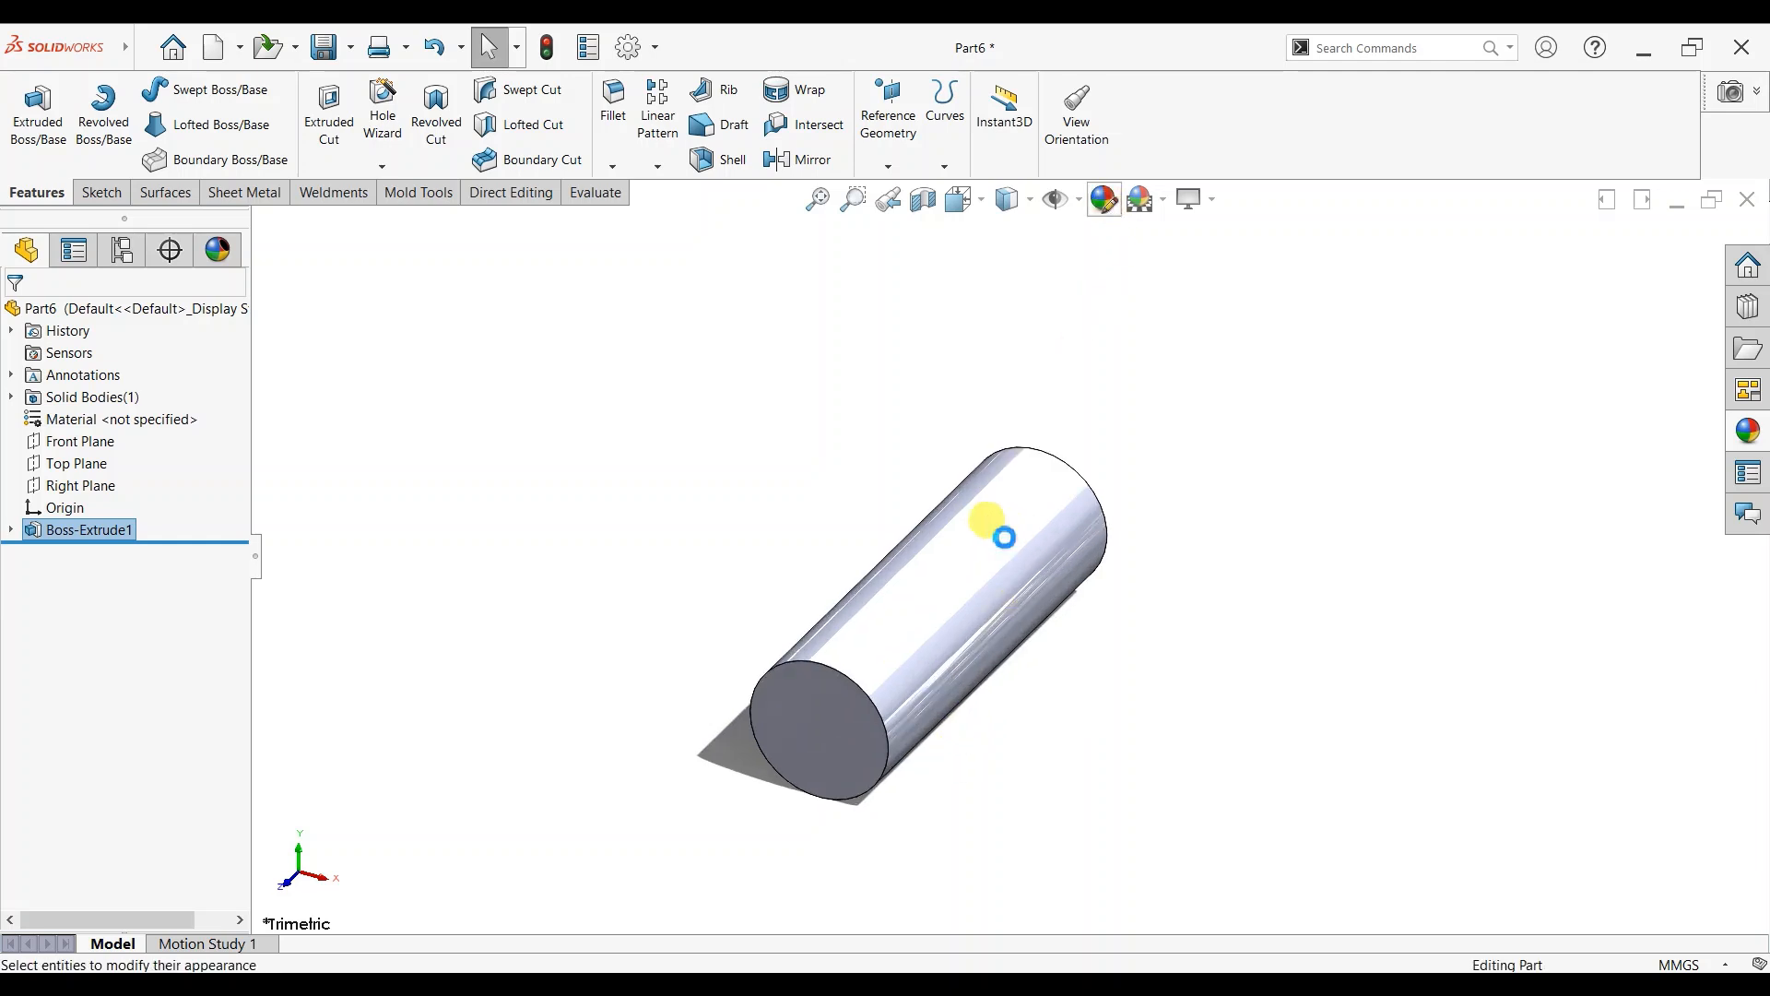
{"action": "left_click", "coordinate": [940, 711]}
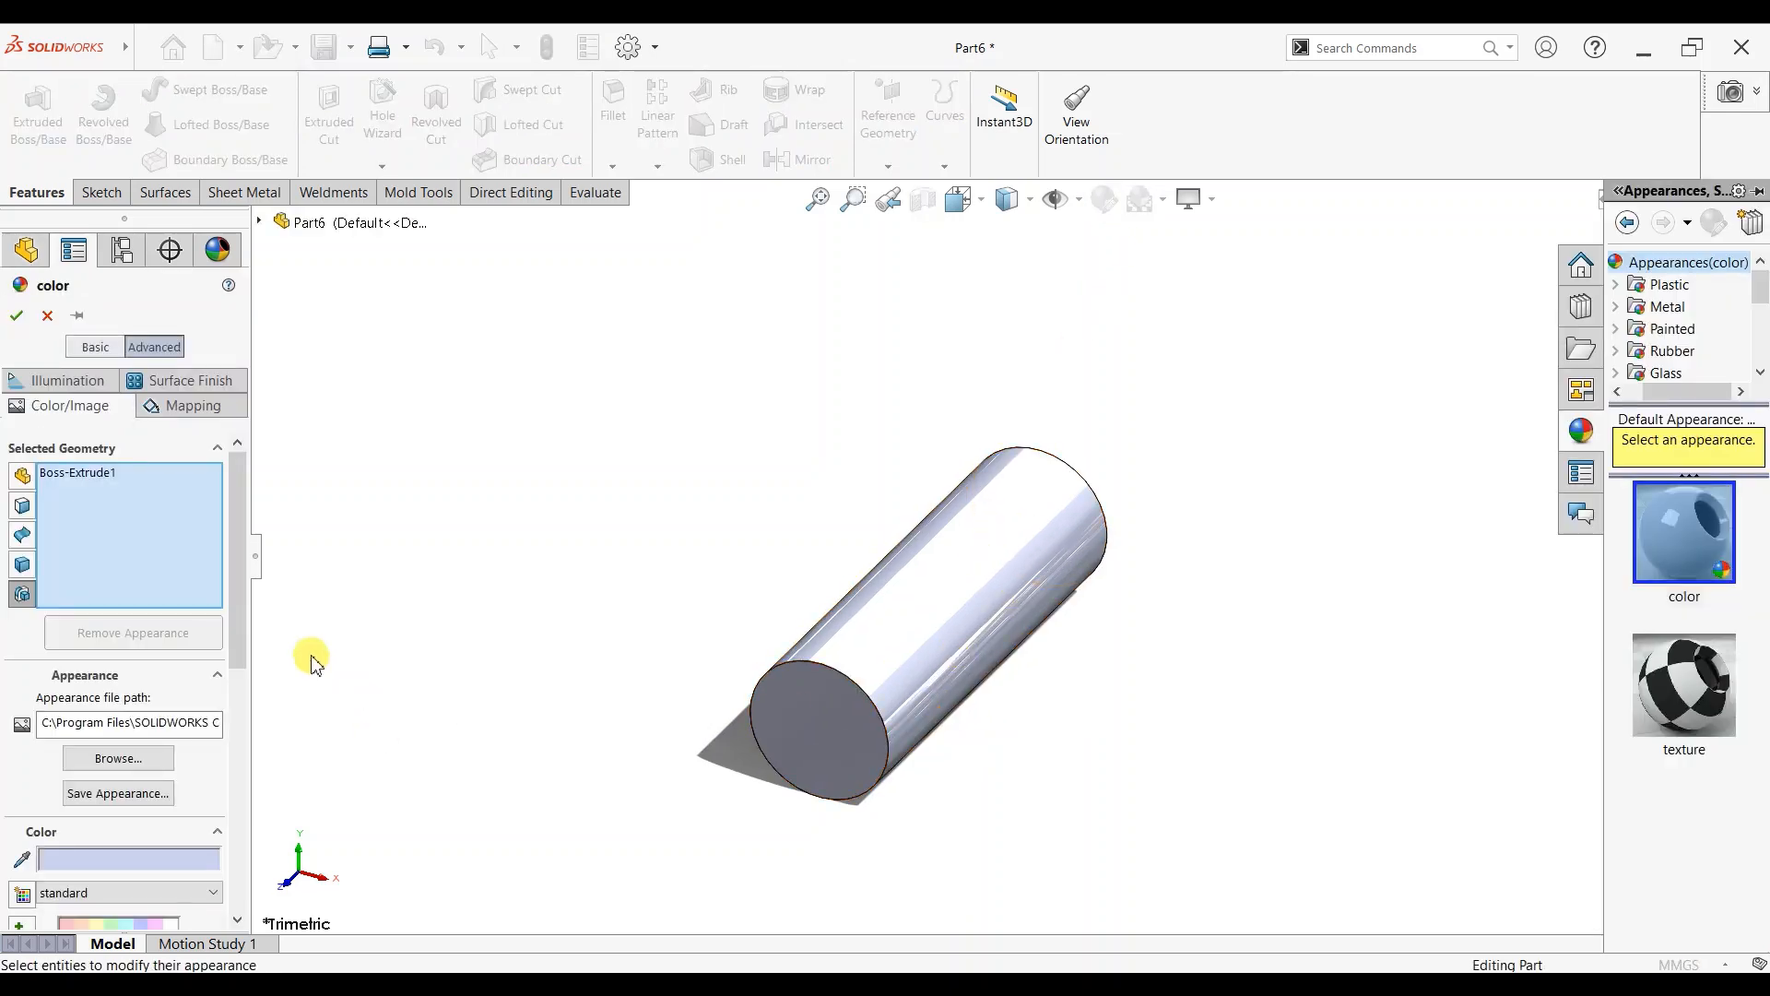
{"action": "right_click", "coordinate": [112, 545]}
{"action": "left_click", "coordinate": [118, 559]}
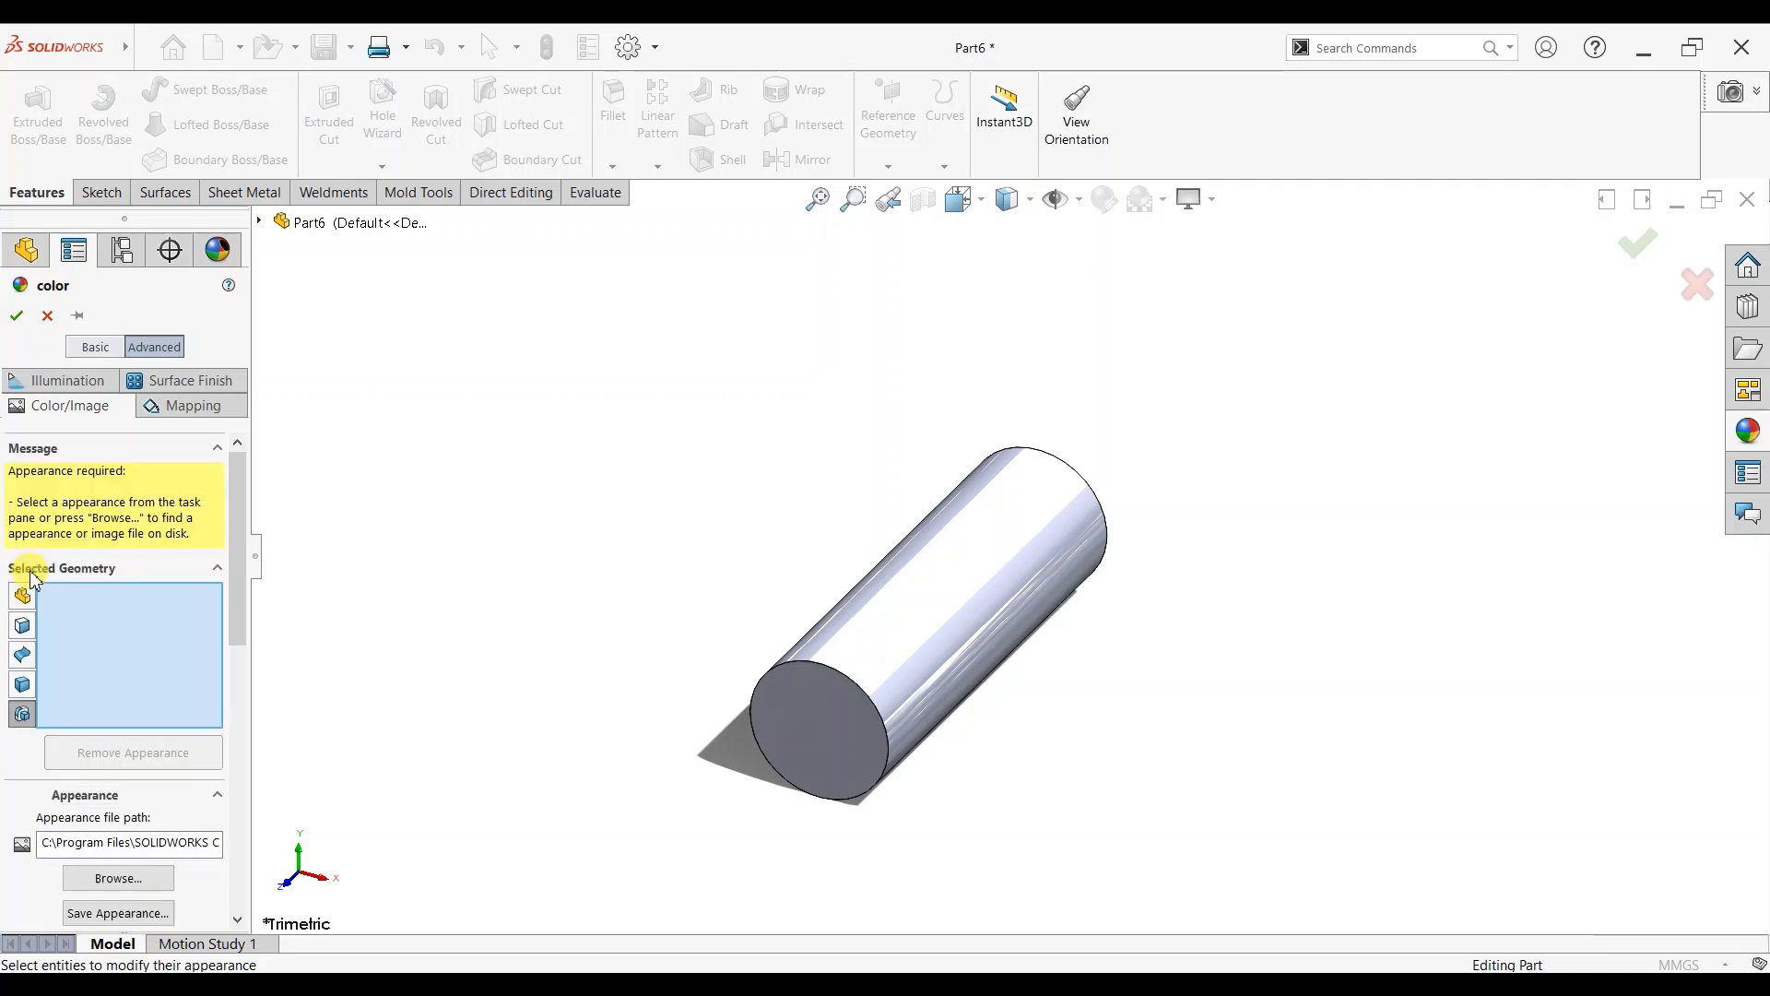
{"action": "left_click", "coordinate": [32, 574]}
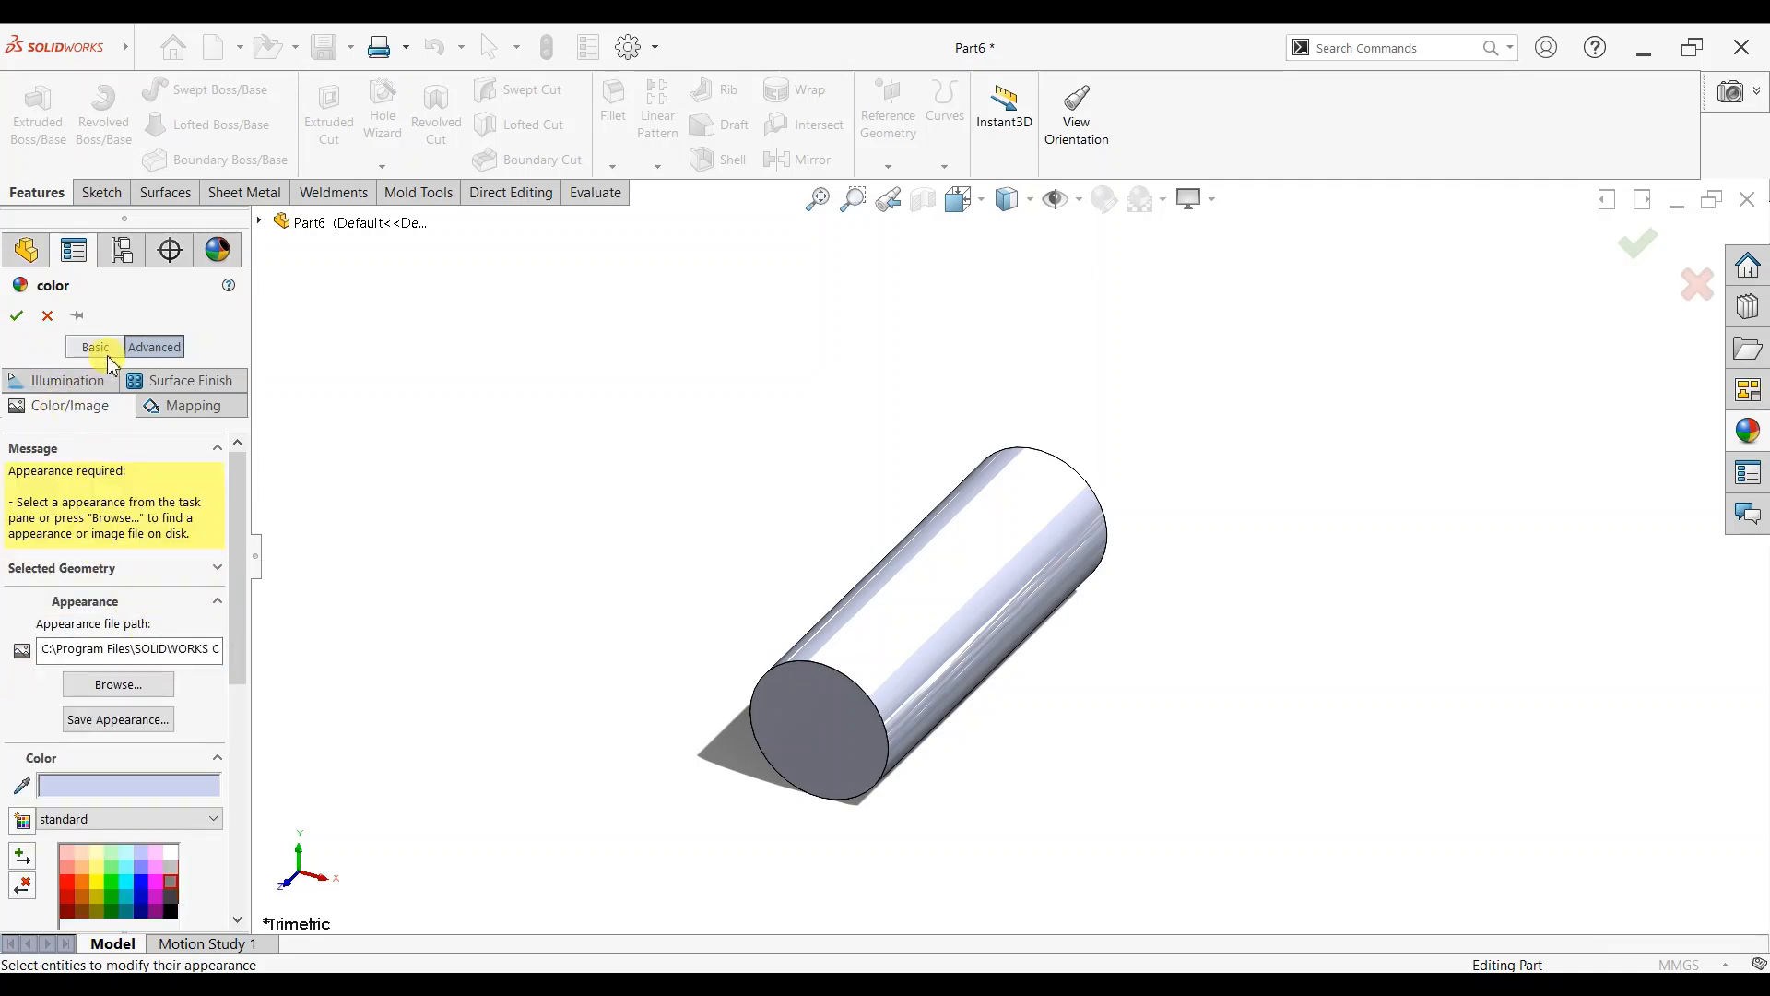
{"action": "scroll", "coordinate": [140, 731], "scroll_direction": "down", "scroll_amount": 3}
{"action": "scroll", "coordinate": [97, 586], "scroll_direction": "up", "scroll_amount": 3}
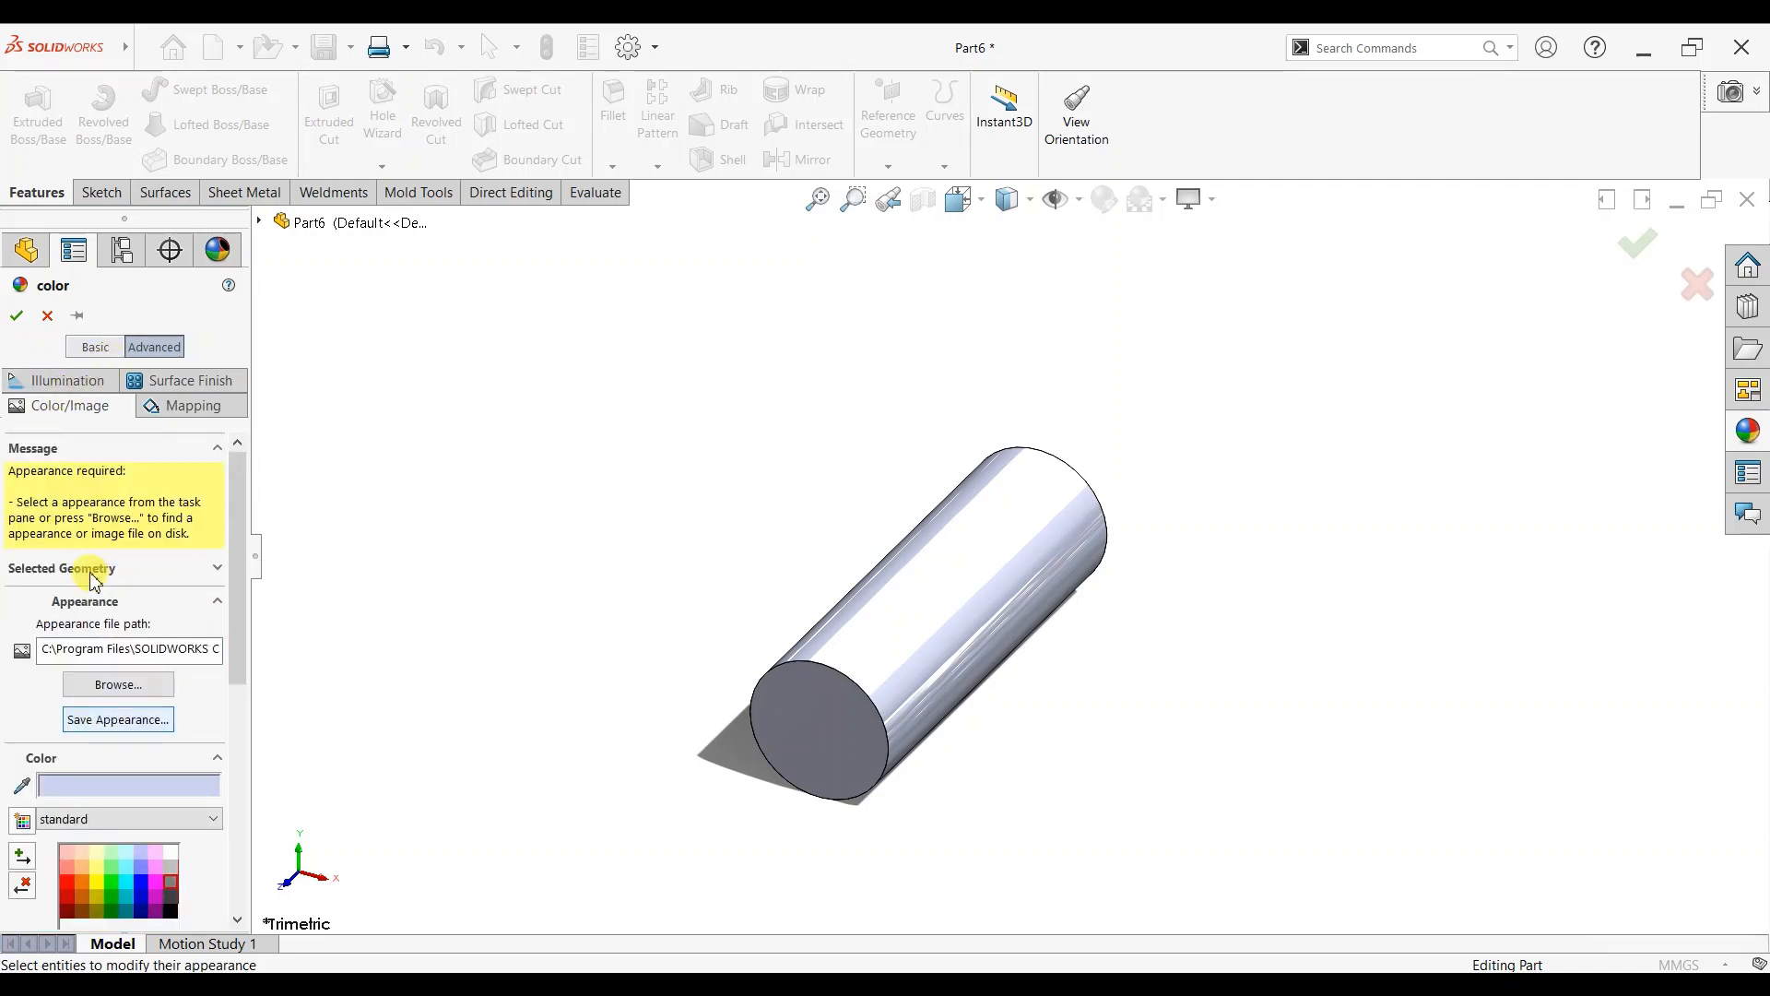
{"action": "left_click", "coordinate": [41, 380]}
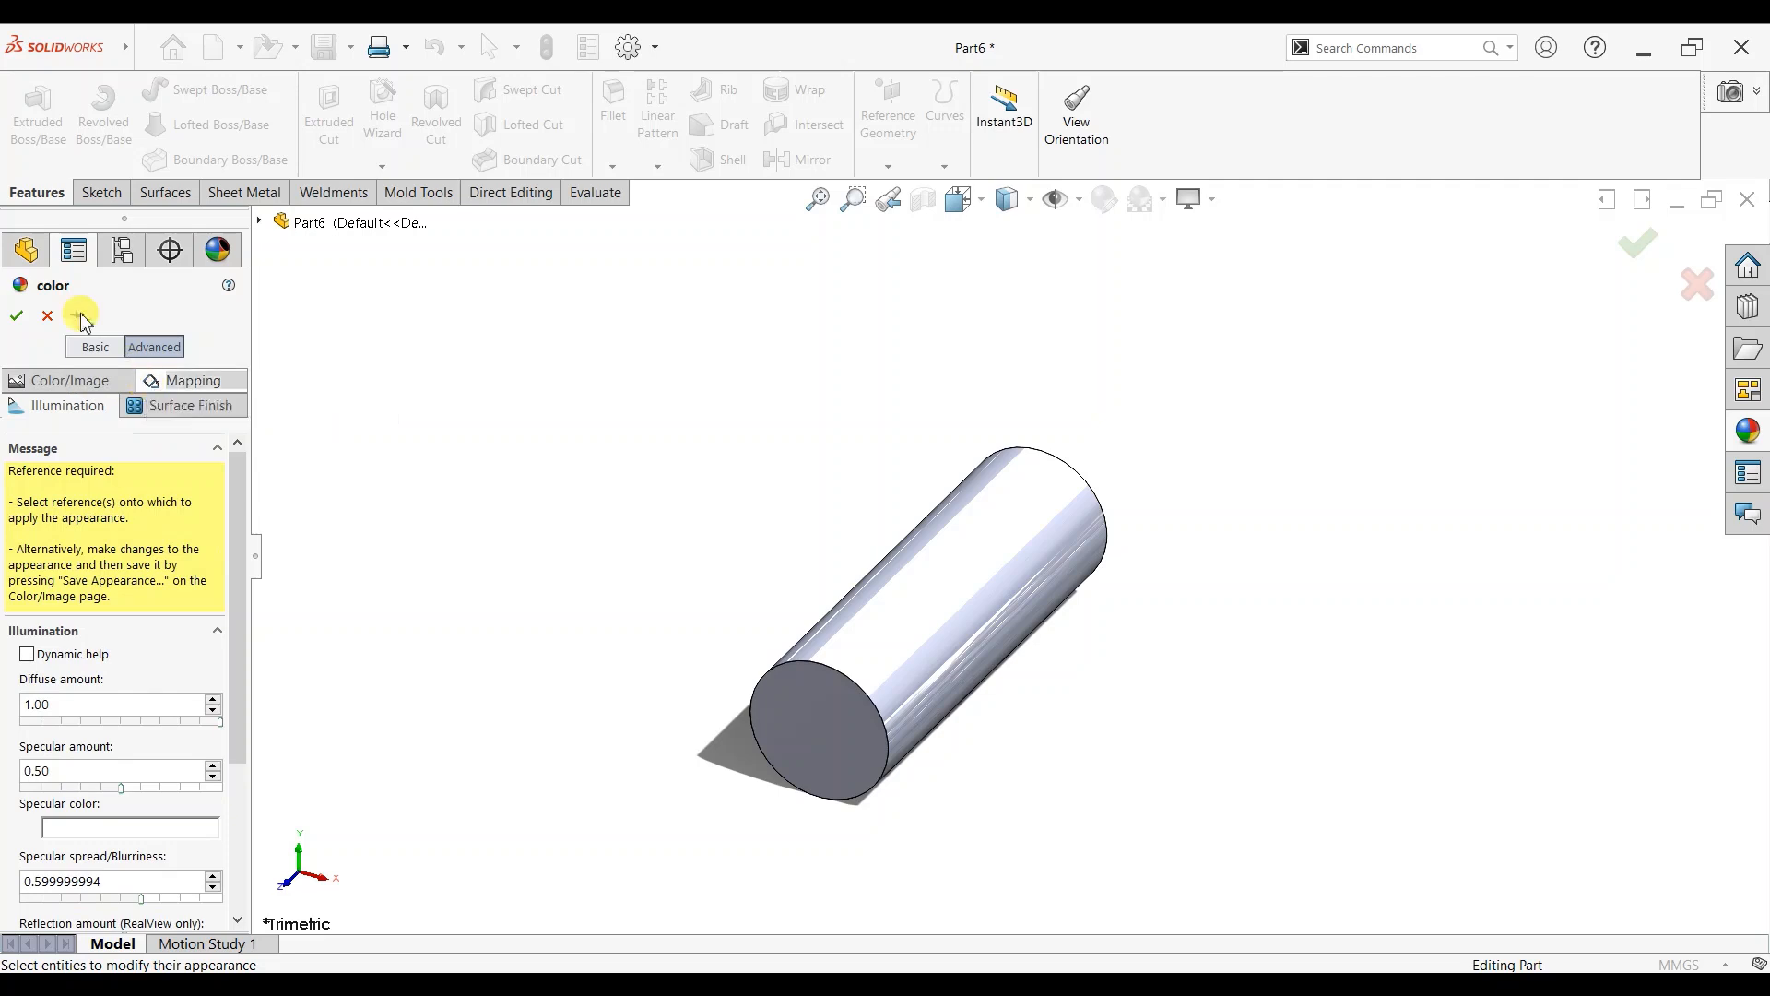
{"action": "left_click", "coordinate": [43, 317]}
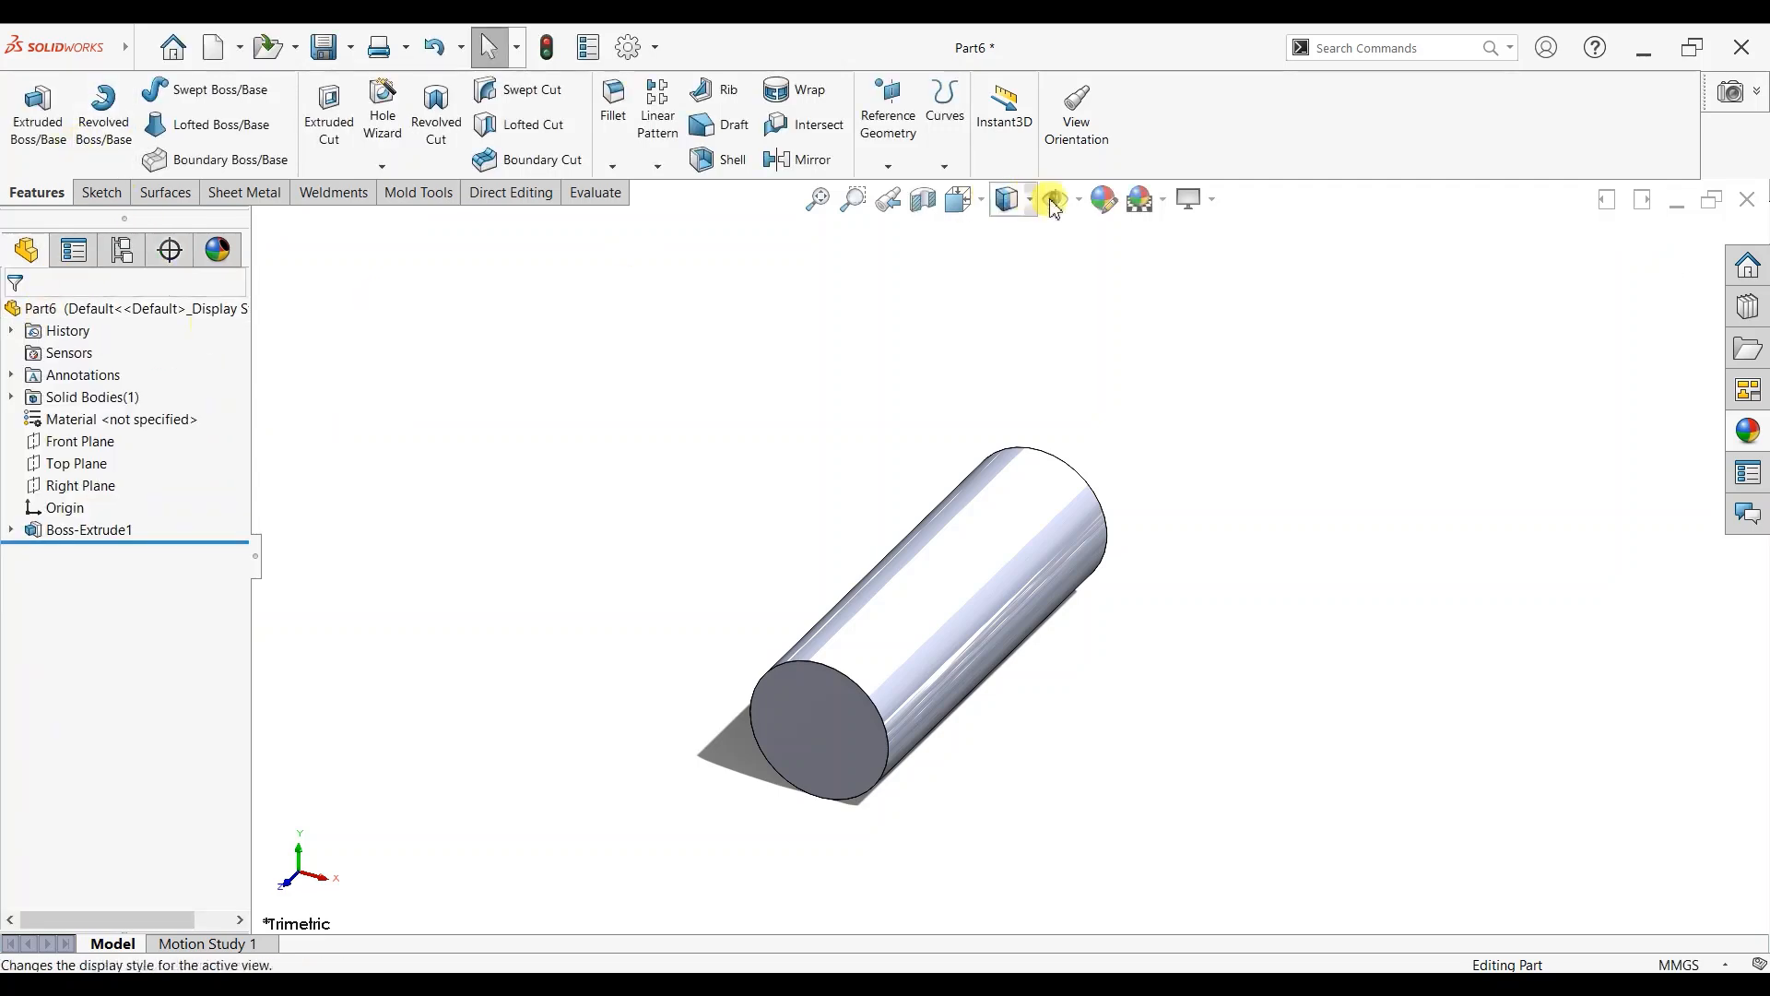
Apply a light blue colour appearance (RGB 135, 180, 255) to the shaft's solid body.
{"action": "left_click", "coordinate": [1108, 202]}
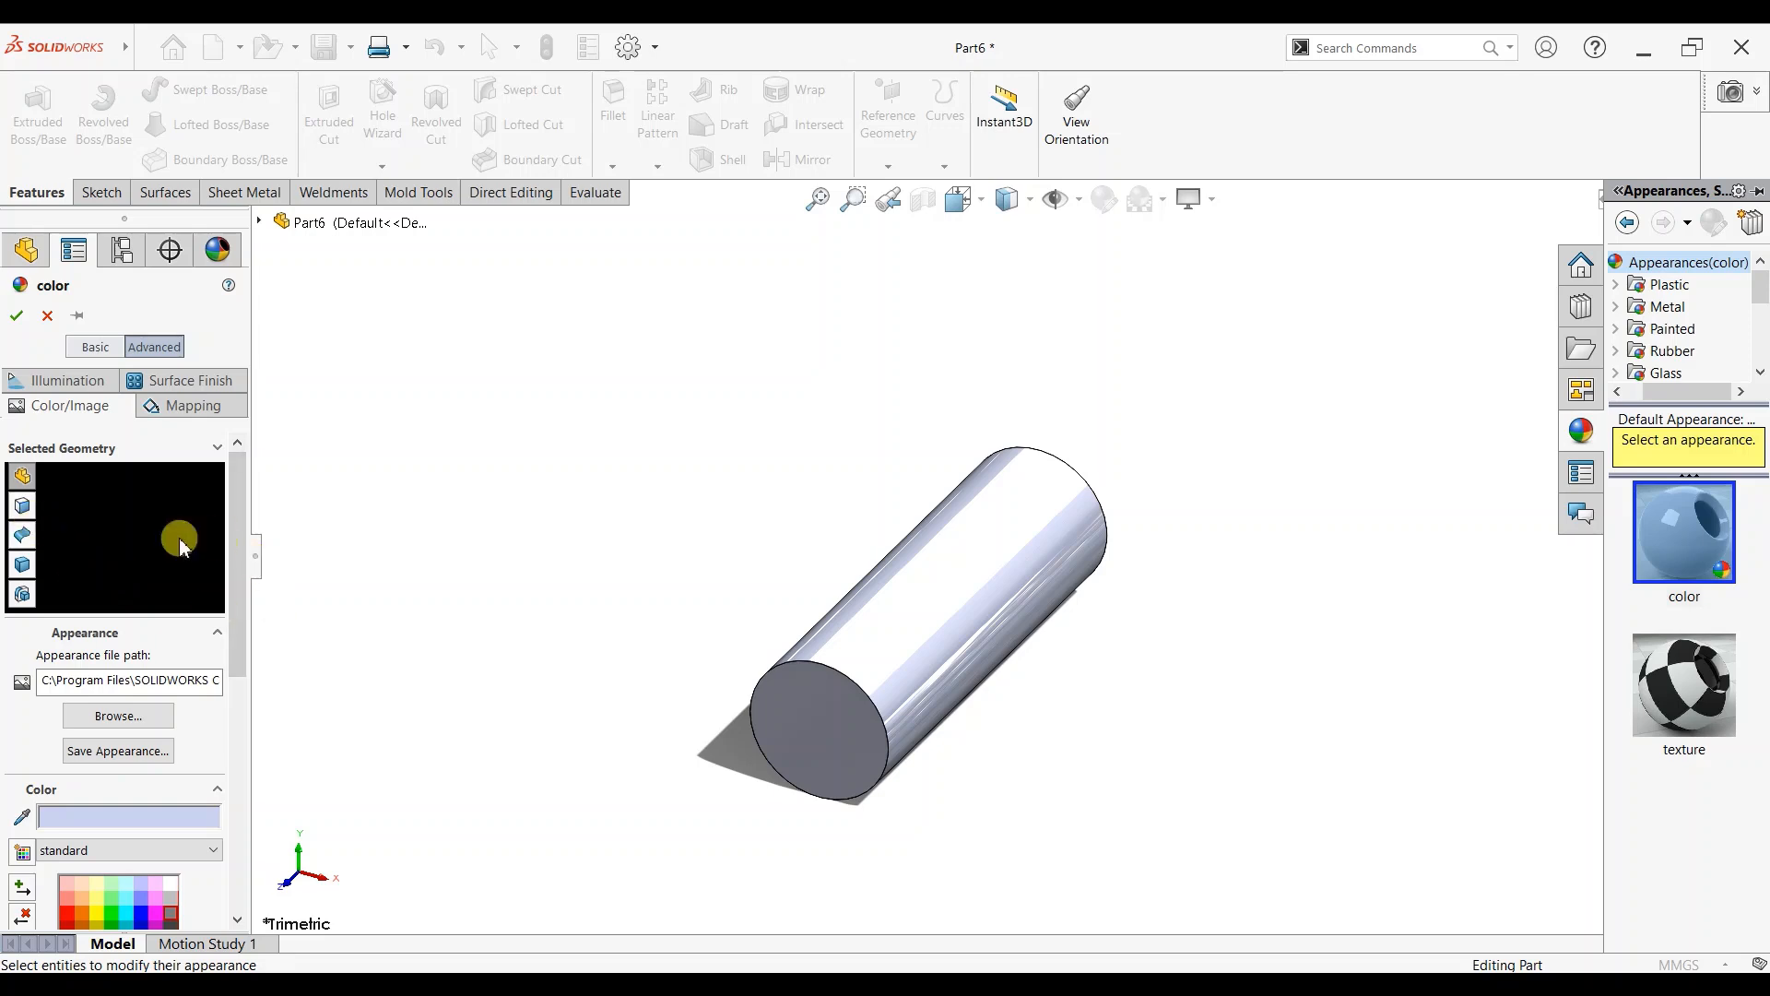
{"action": "left_click", "coordinate": [21, 566]}
{"action": "left_click", "coordinate": [1024, 566]}
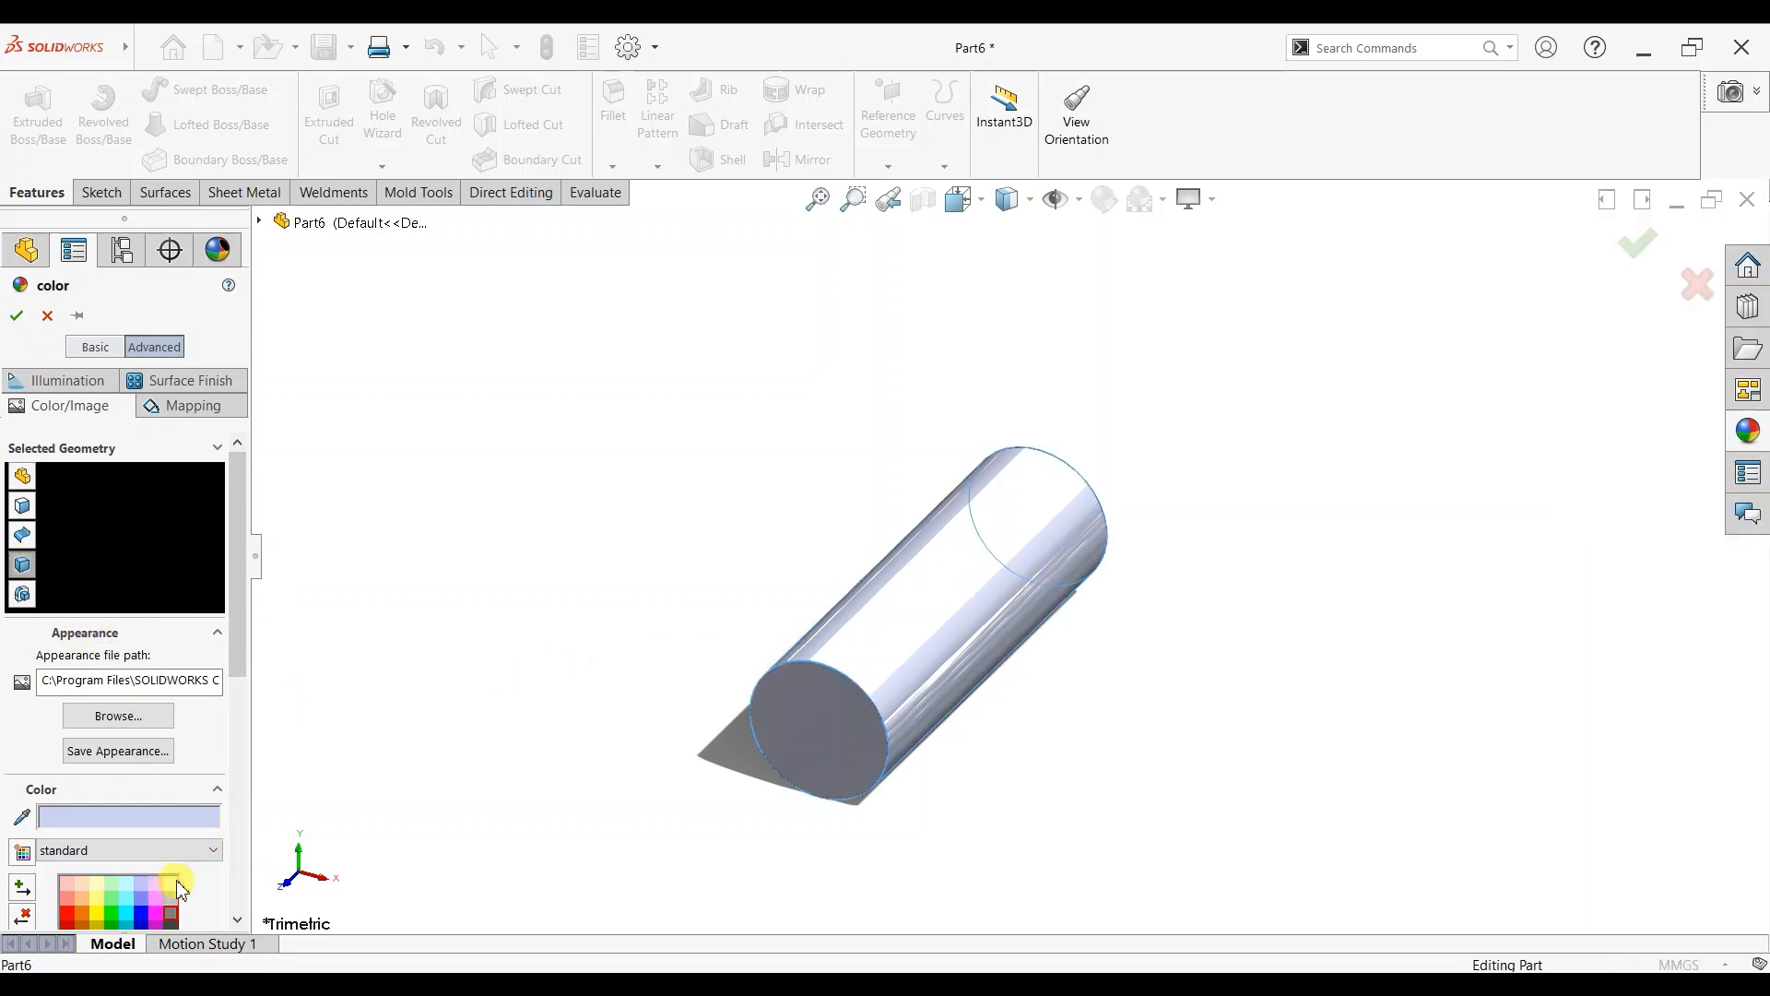
{"action": "left_click_drag", "start_coordinate": [236, 660], "coordinate": [236, 775]}
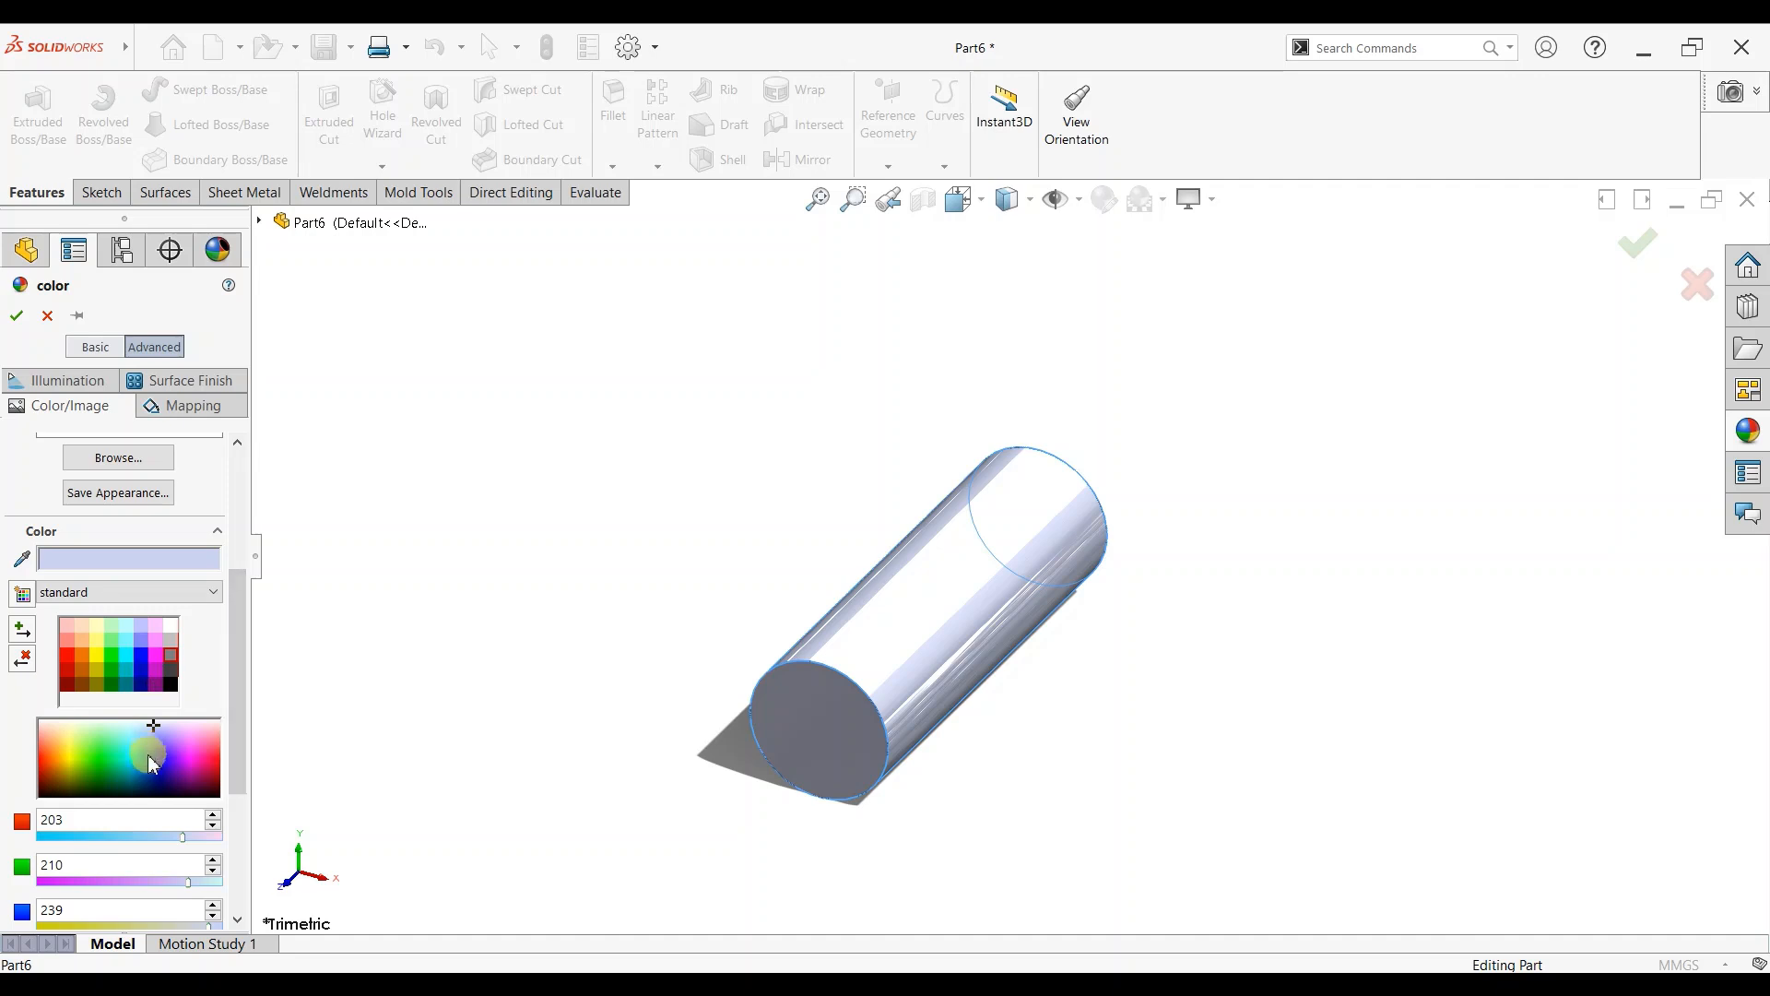
{"action": "left_click", "coordinate": [151, 745]}
{"action": "left_click", "coordinate": [154, 755]}
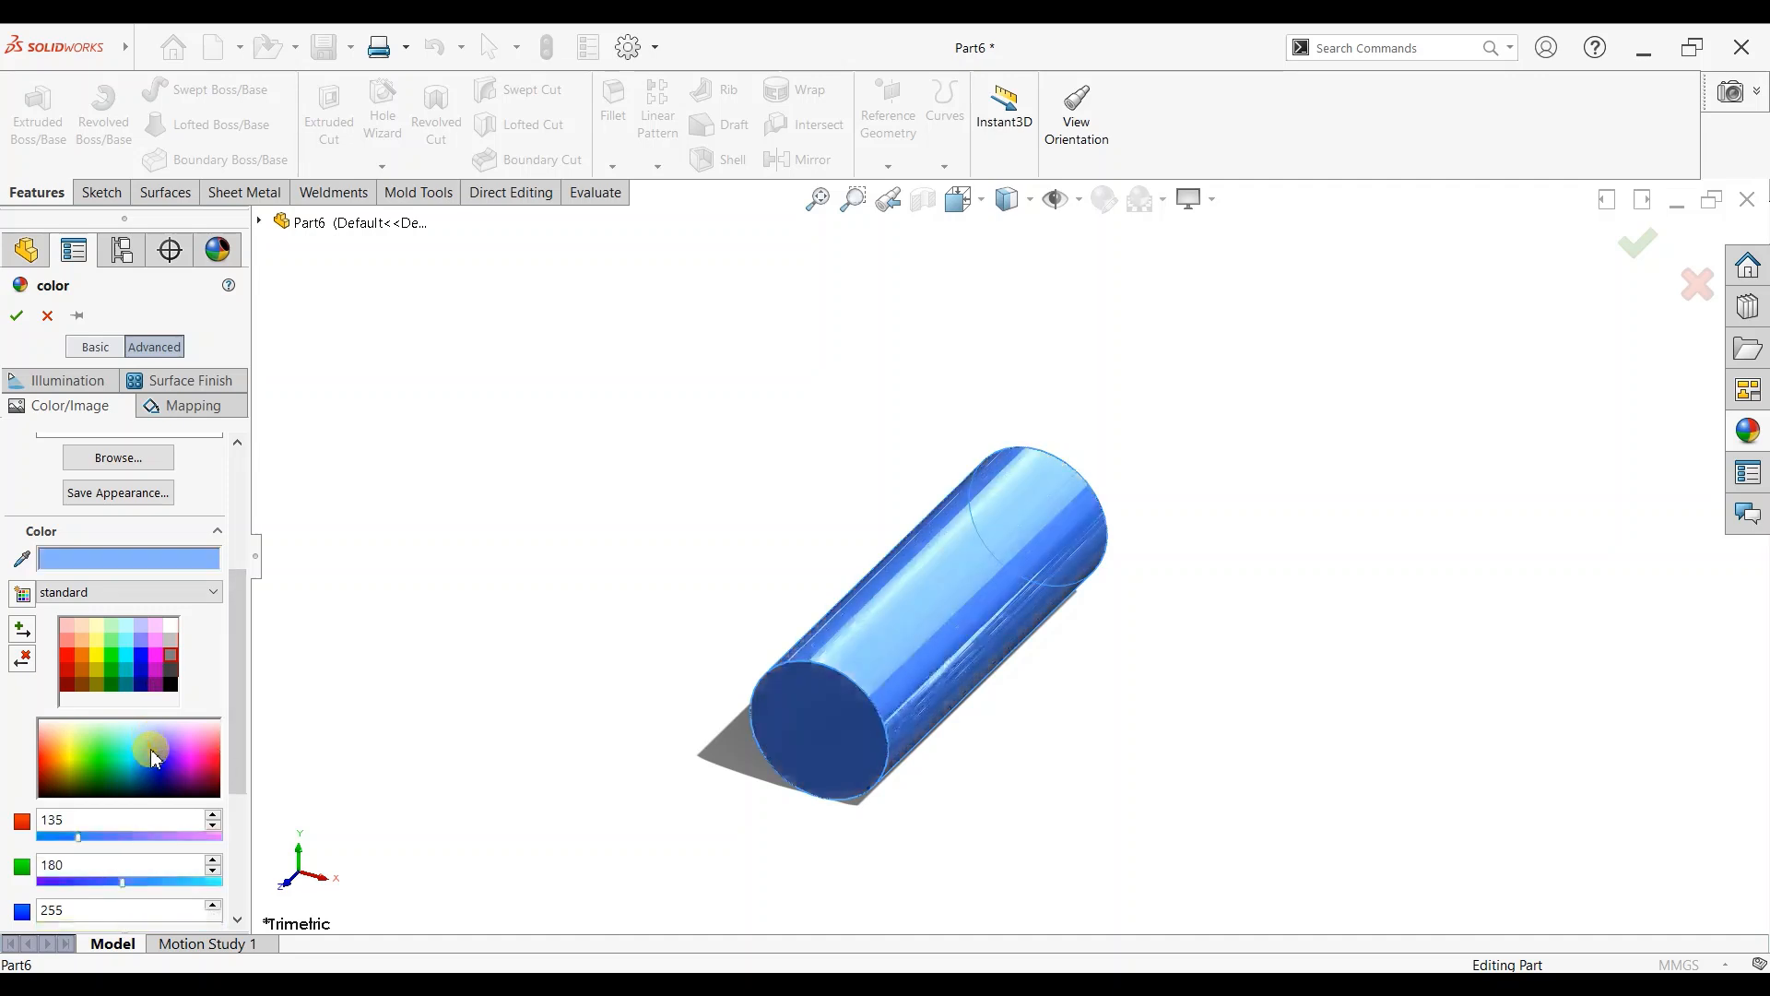
{"action": "left_click", "coordinate": [17, 316]}
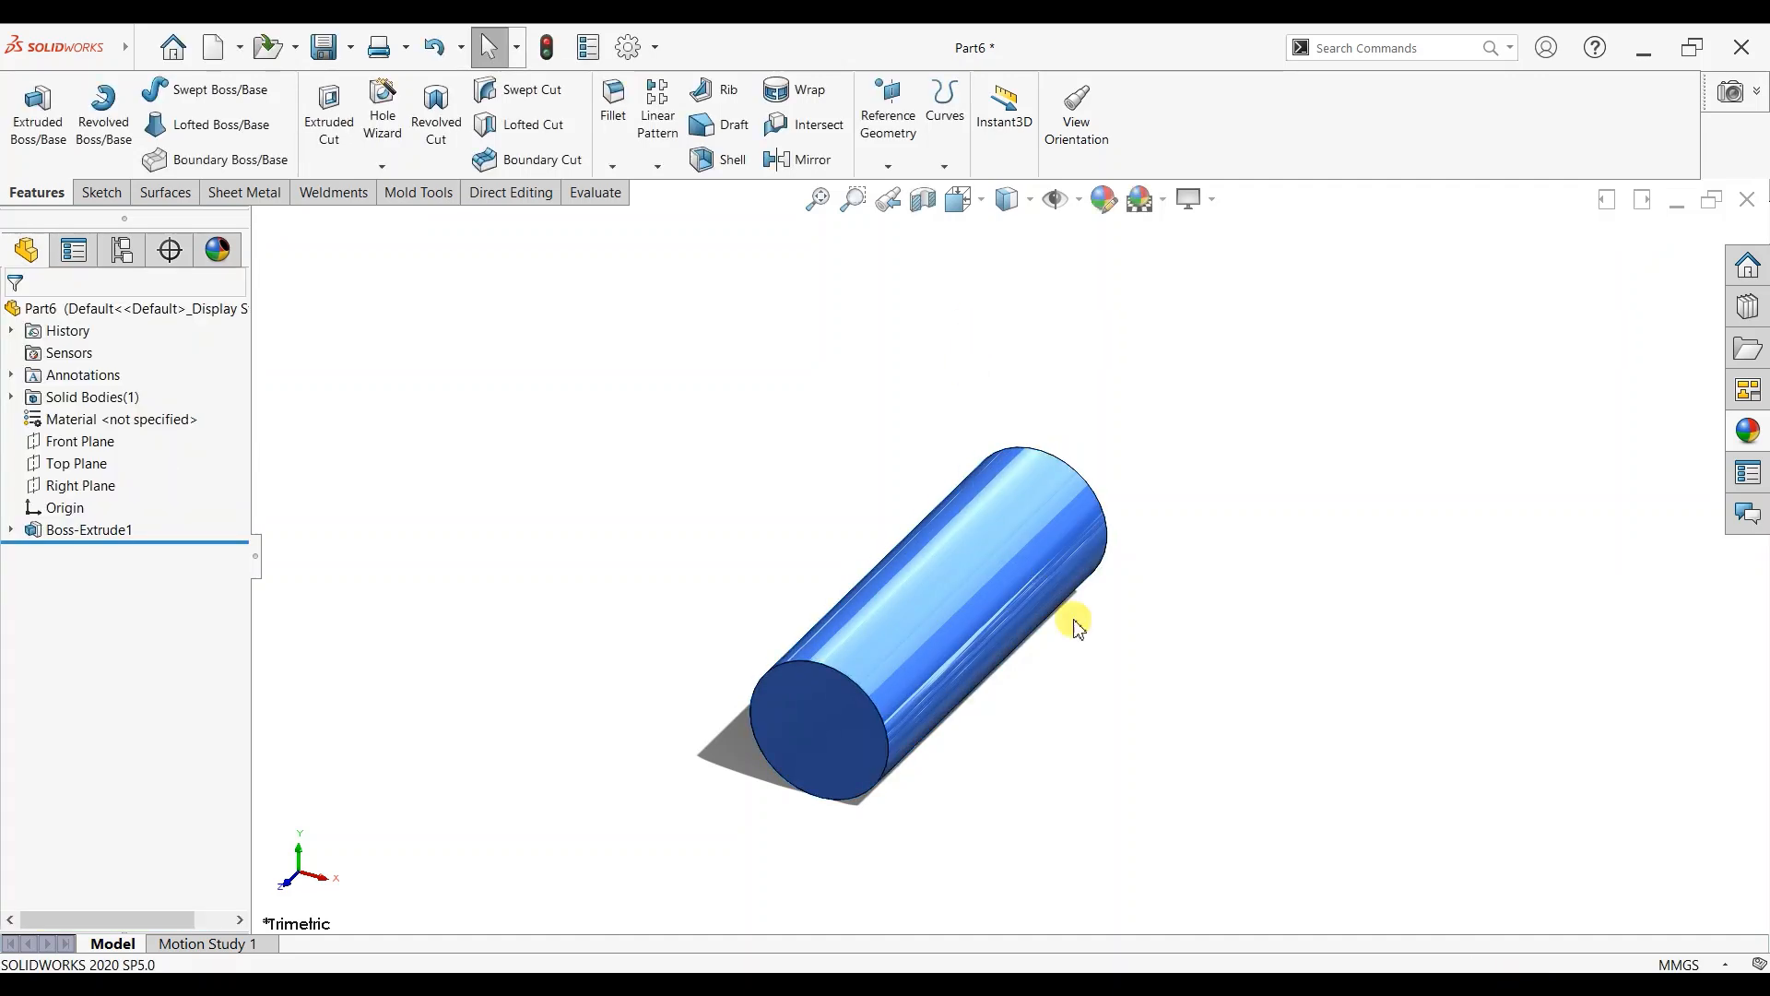
Save the shaft as Part6.SLDPRT in the Coupling folder.
{"action": "left_click", "coordinate": [353, 67]}
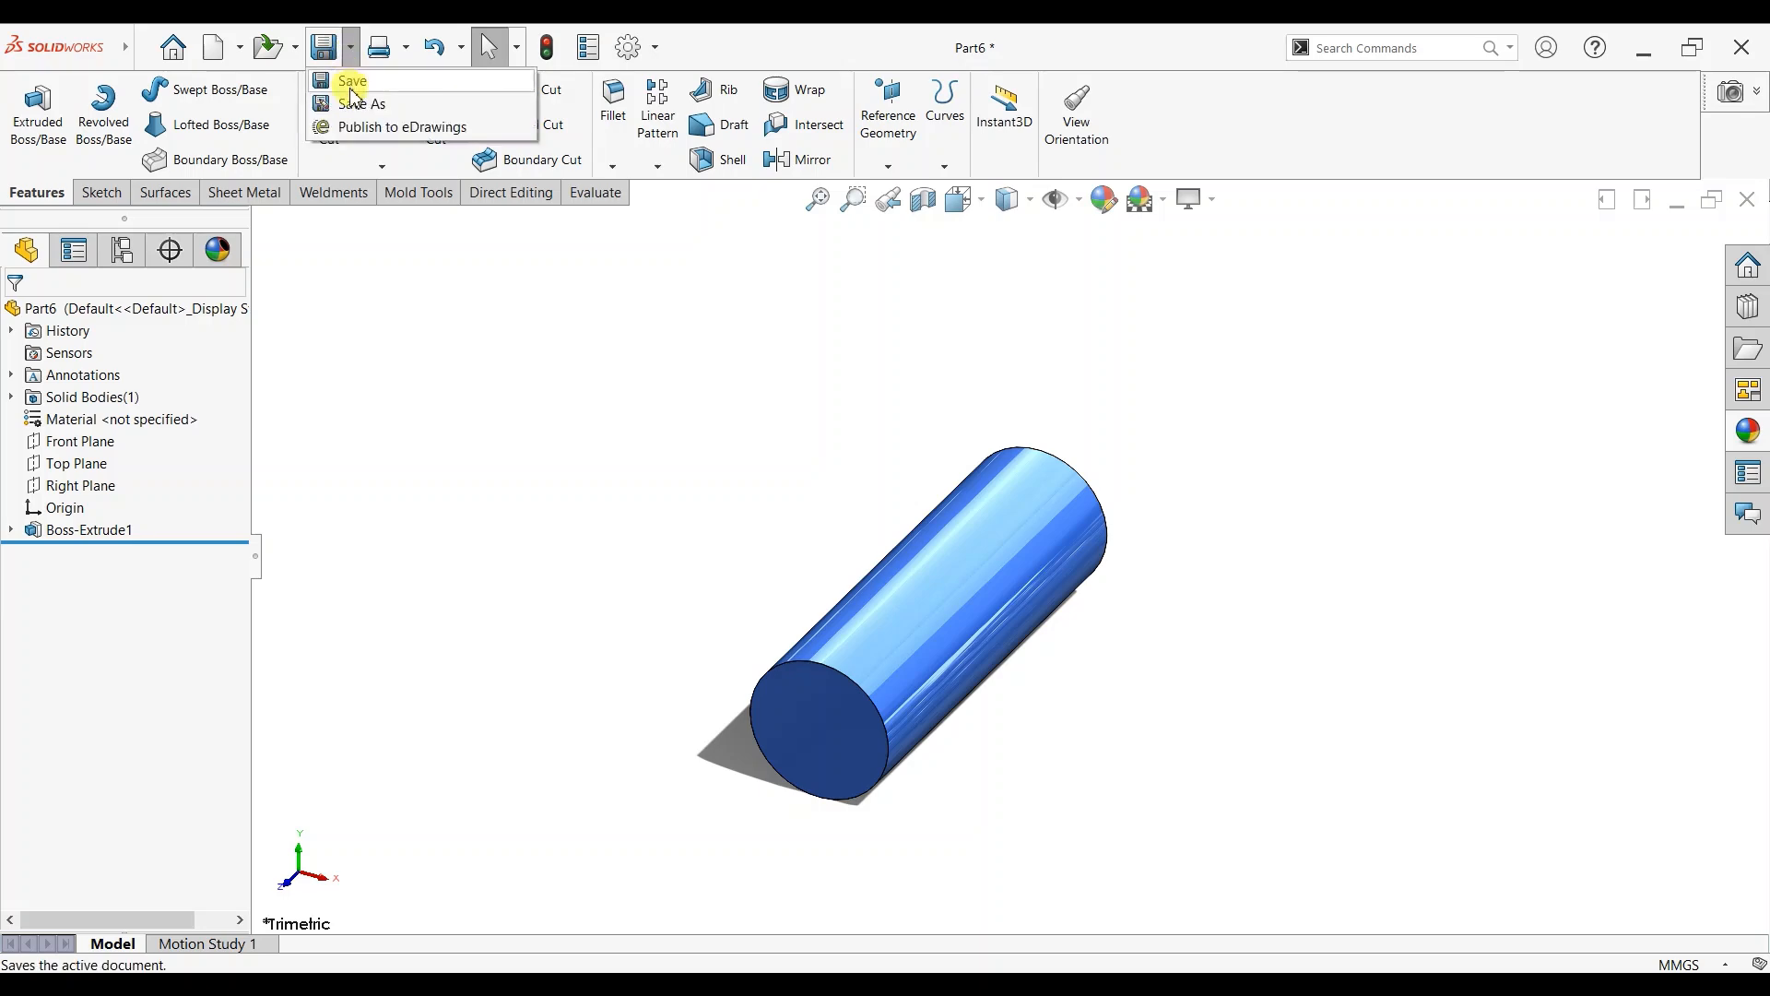
{"action": "left_click", "coordinate": [346, 99]}
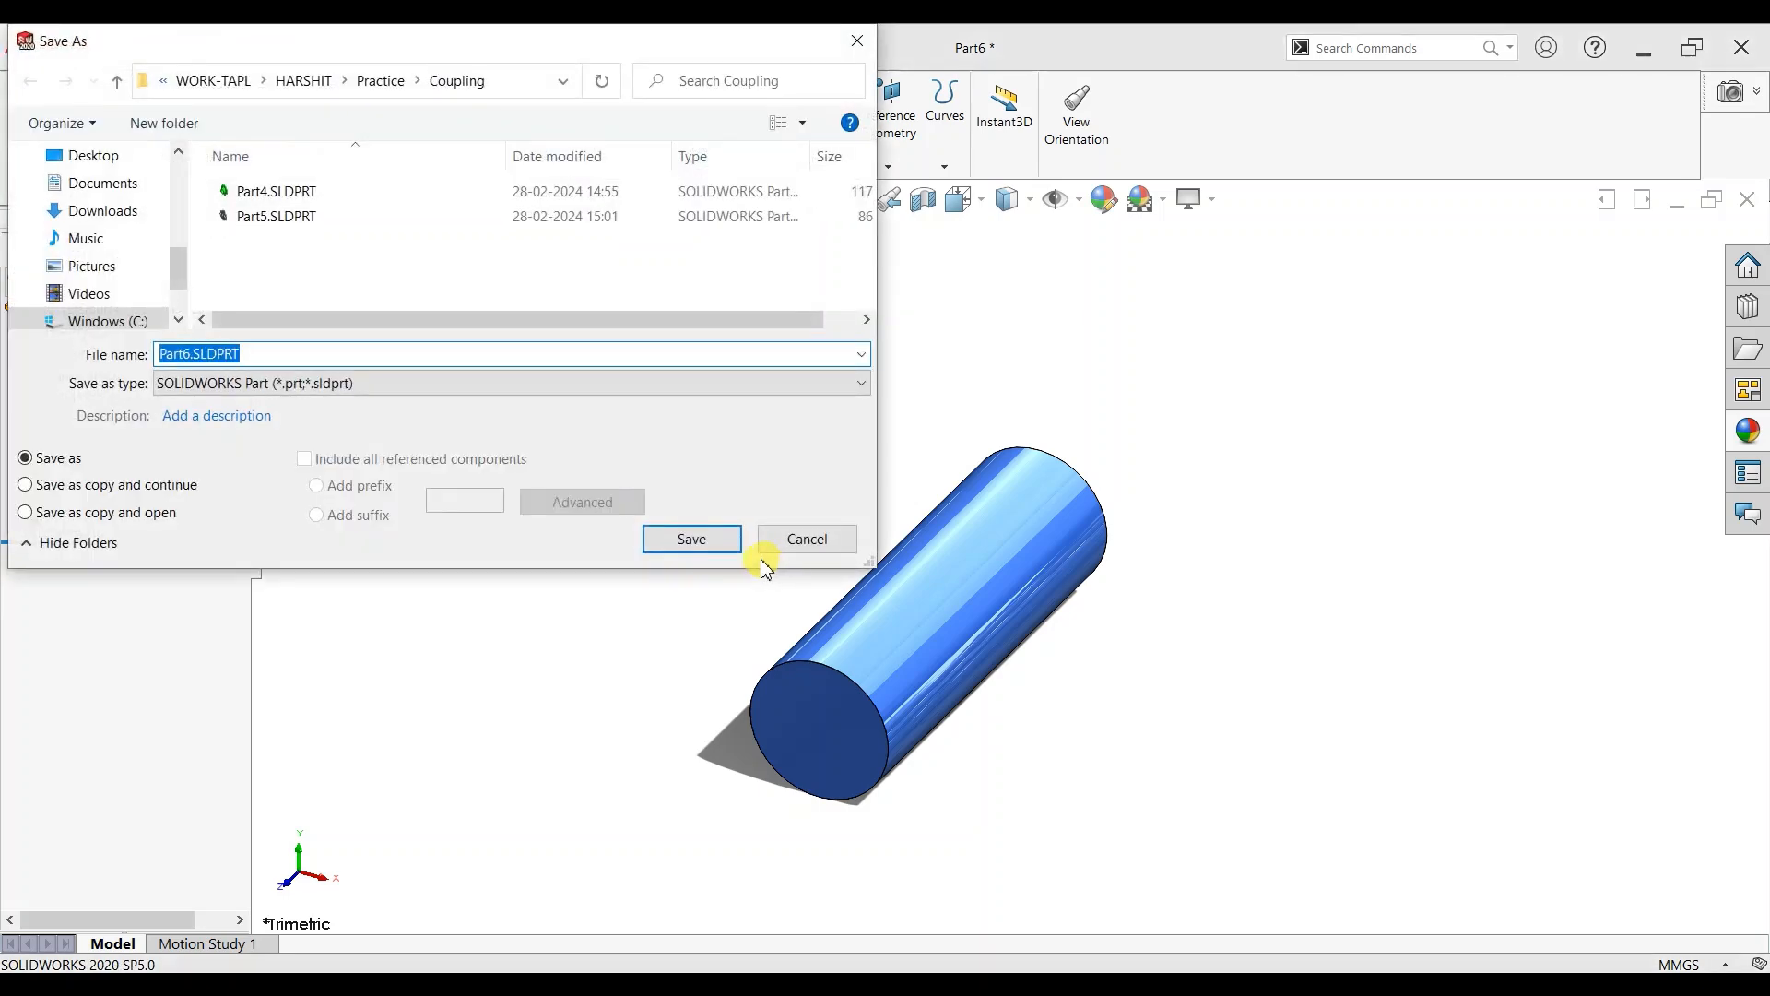
{"action": "left_click", "coordinate": [729, 553]}
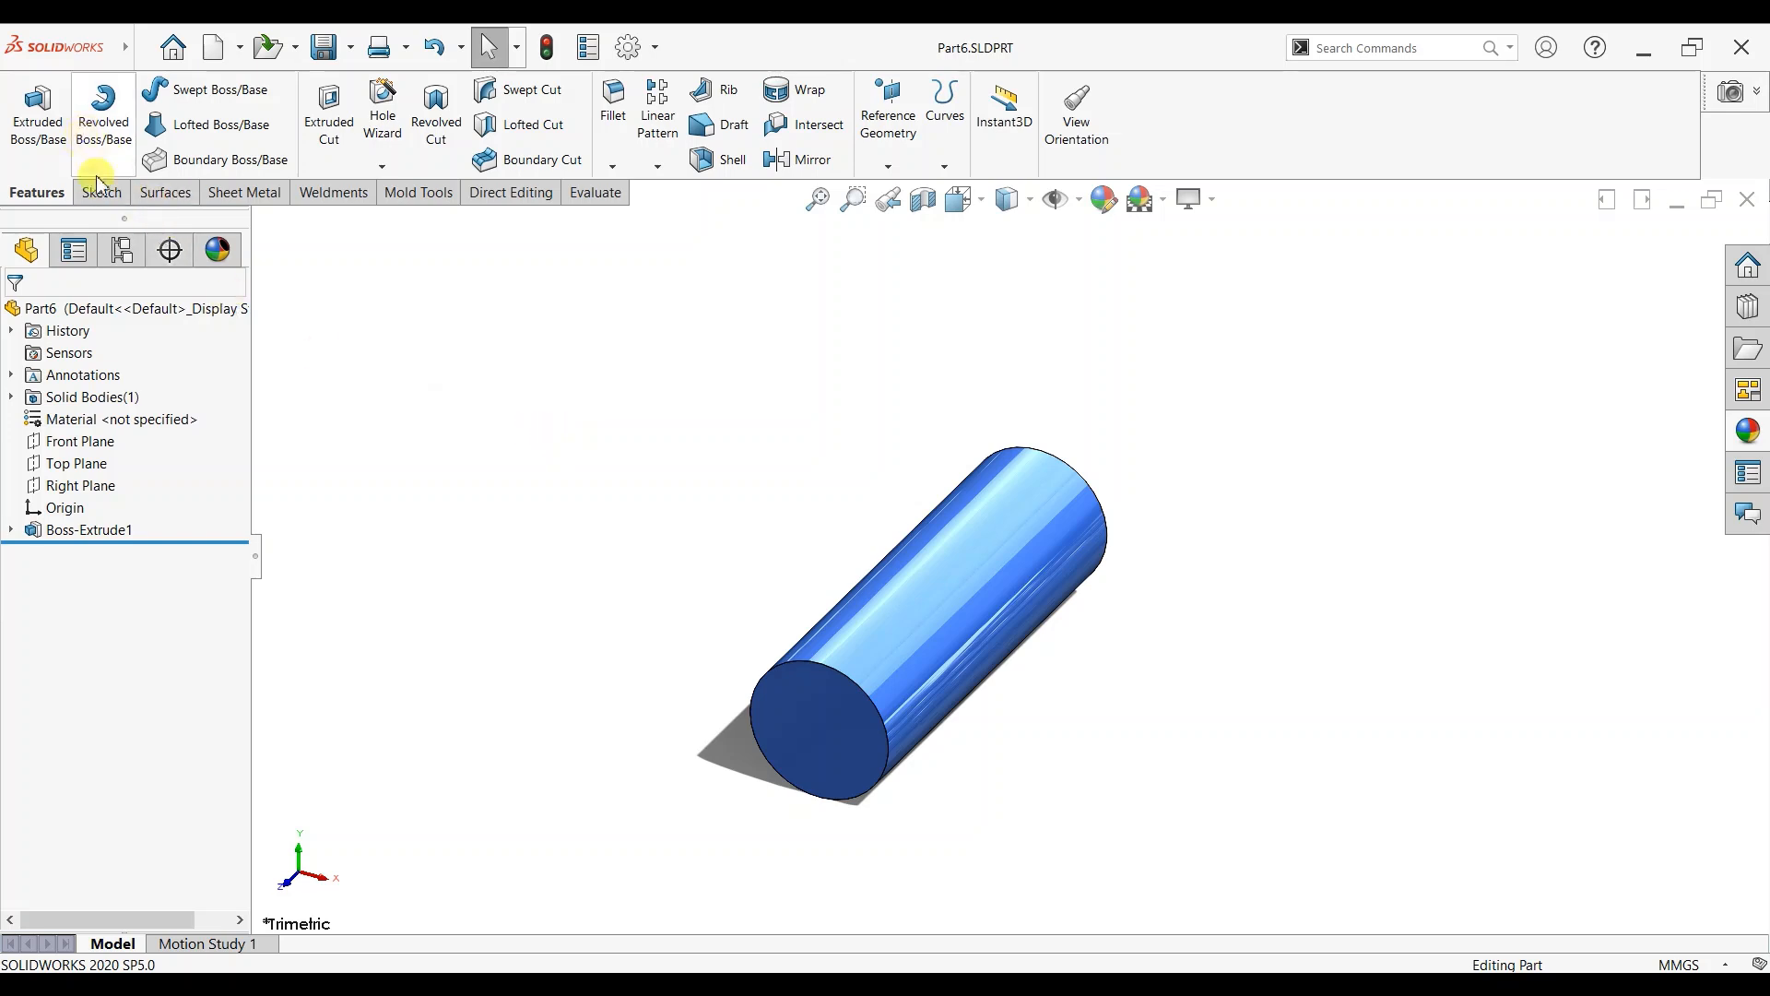
Create another new part document and set its scene to Plain White.
{"action": "left_click", "coordinate": [240, 48]}
{"action": "left_click", "coordinate": [237, 79]}
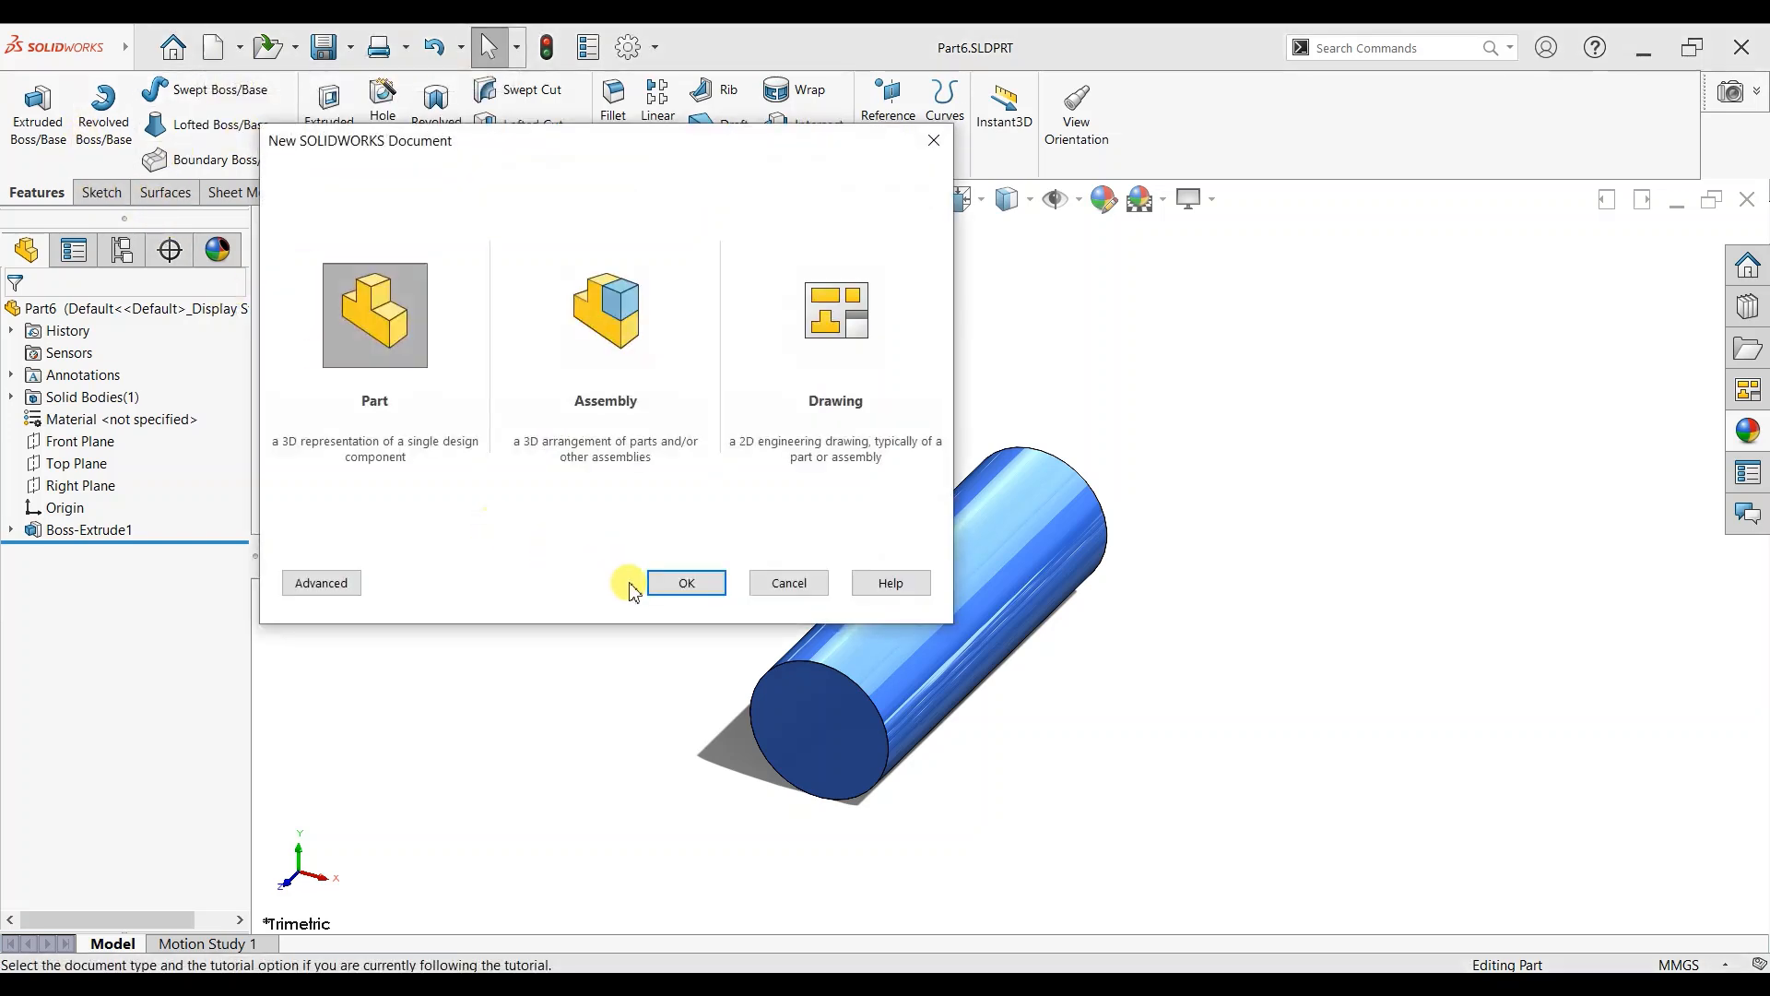
{"action": "left_click", "coordinate": [655, 589]}
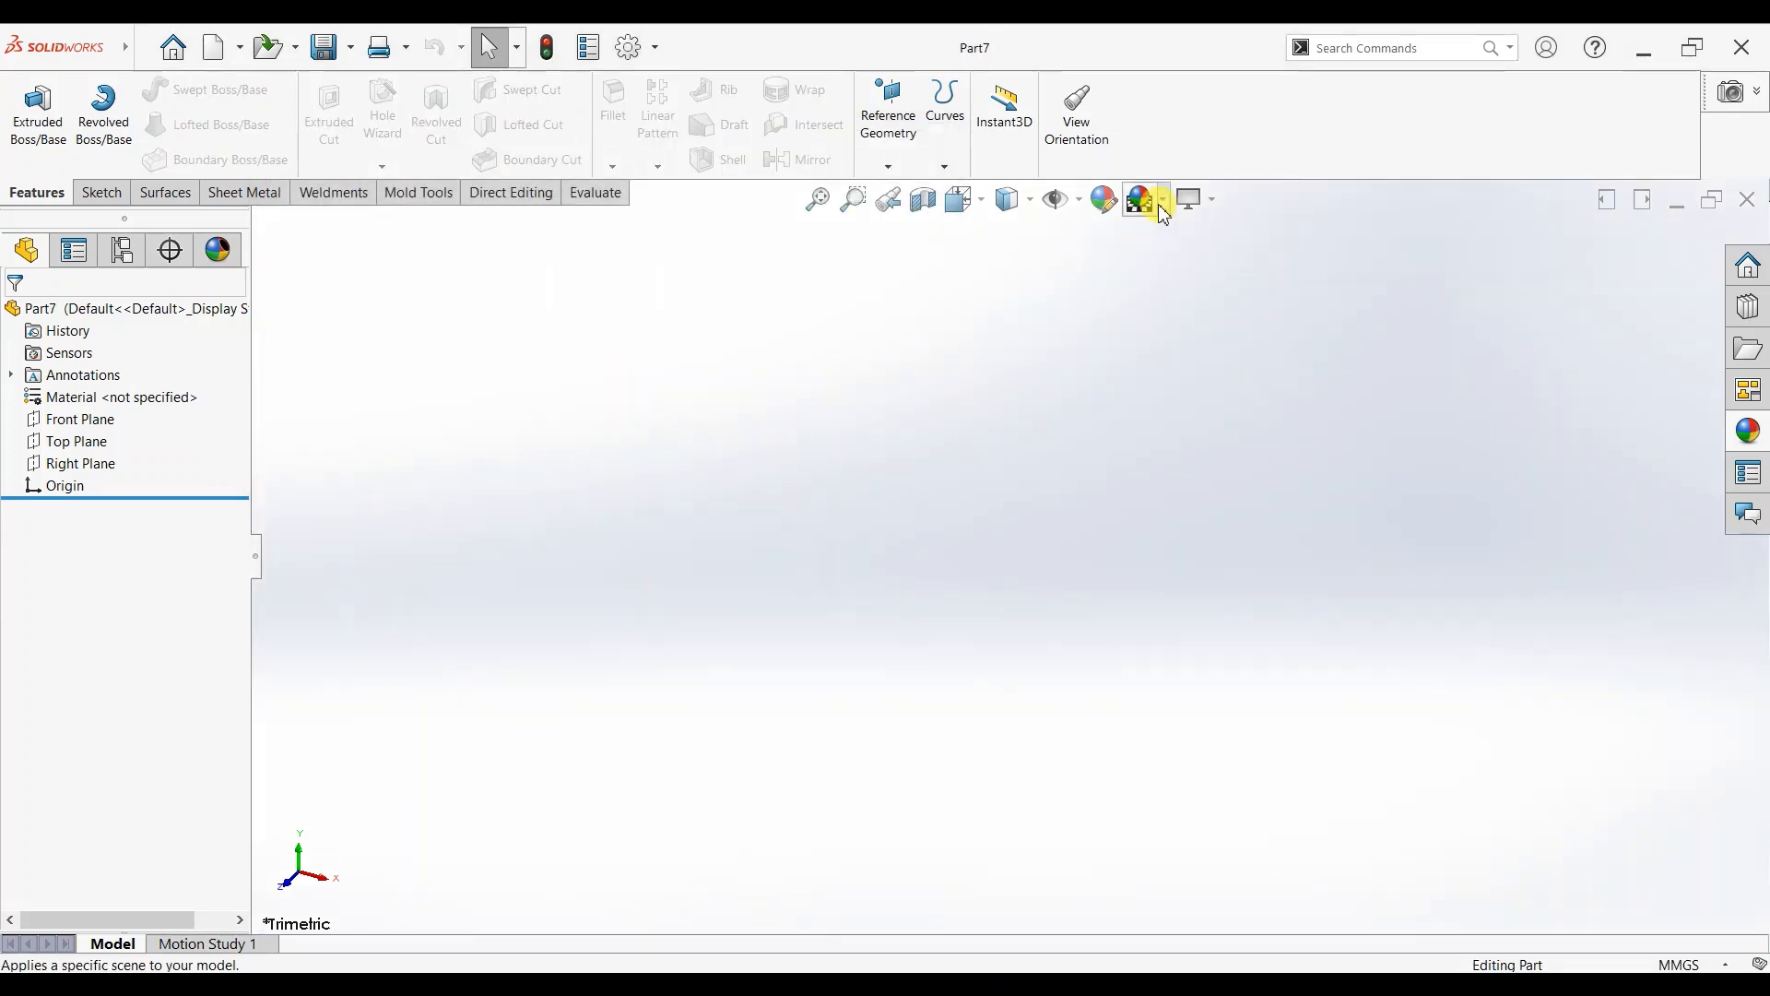
{"action": "left_click", "coordinate": [1165, 215]}
{"action": "left_click", "coordinate": [1160, 252]}
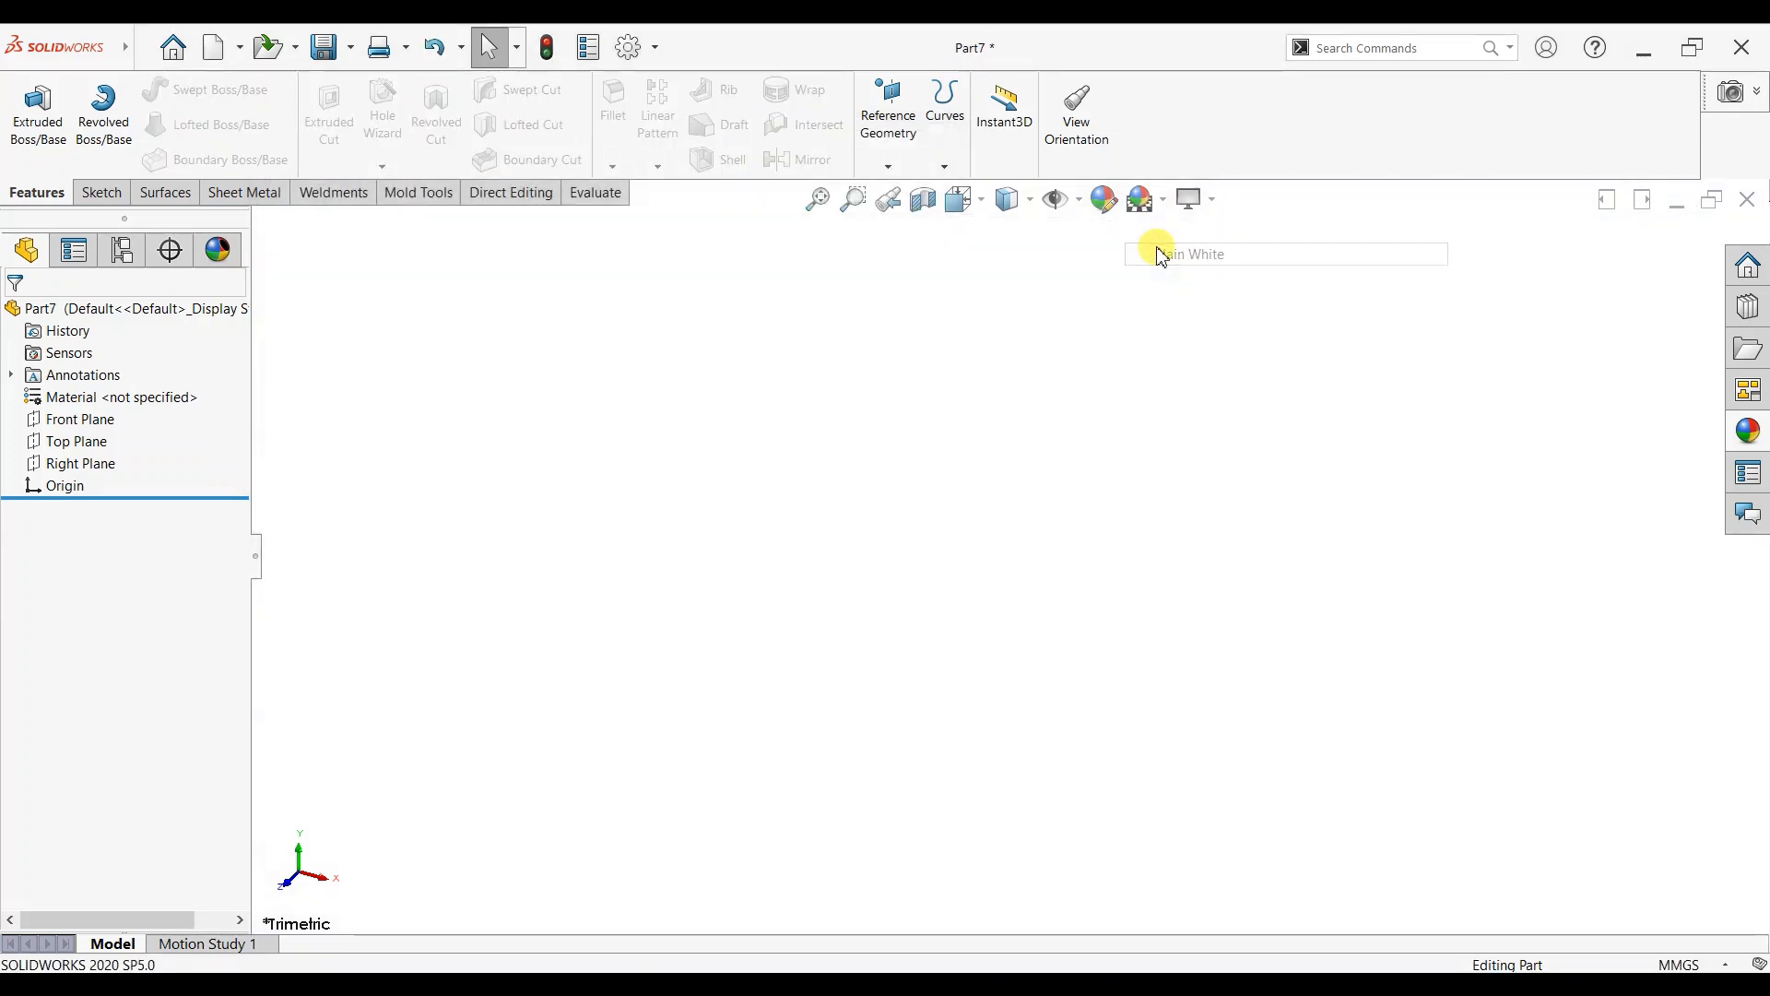
Start a sketch on the Front Plane and draw a center rectangle on the origin, about 51 mm wide.
{"action": "left_click", "coordinate": [62, 146]}
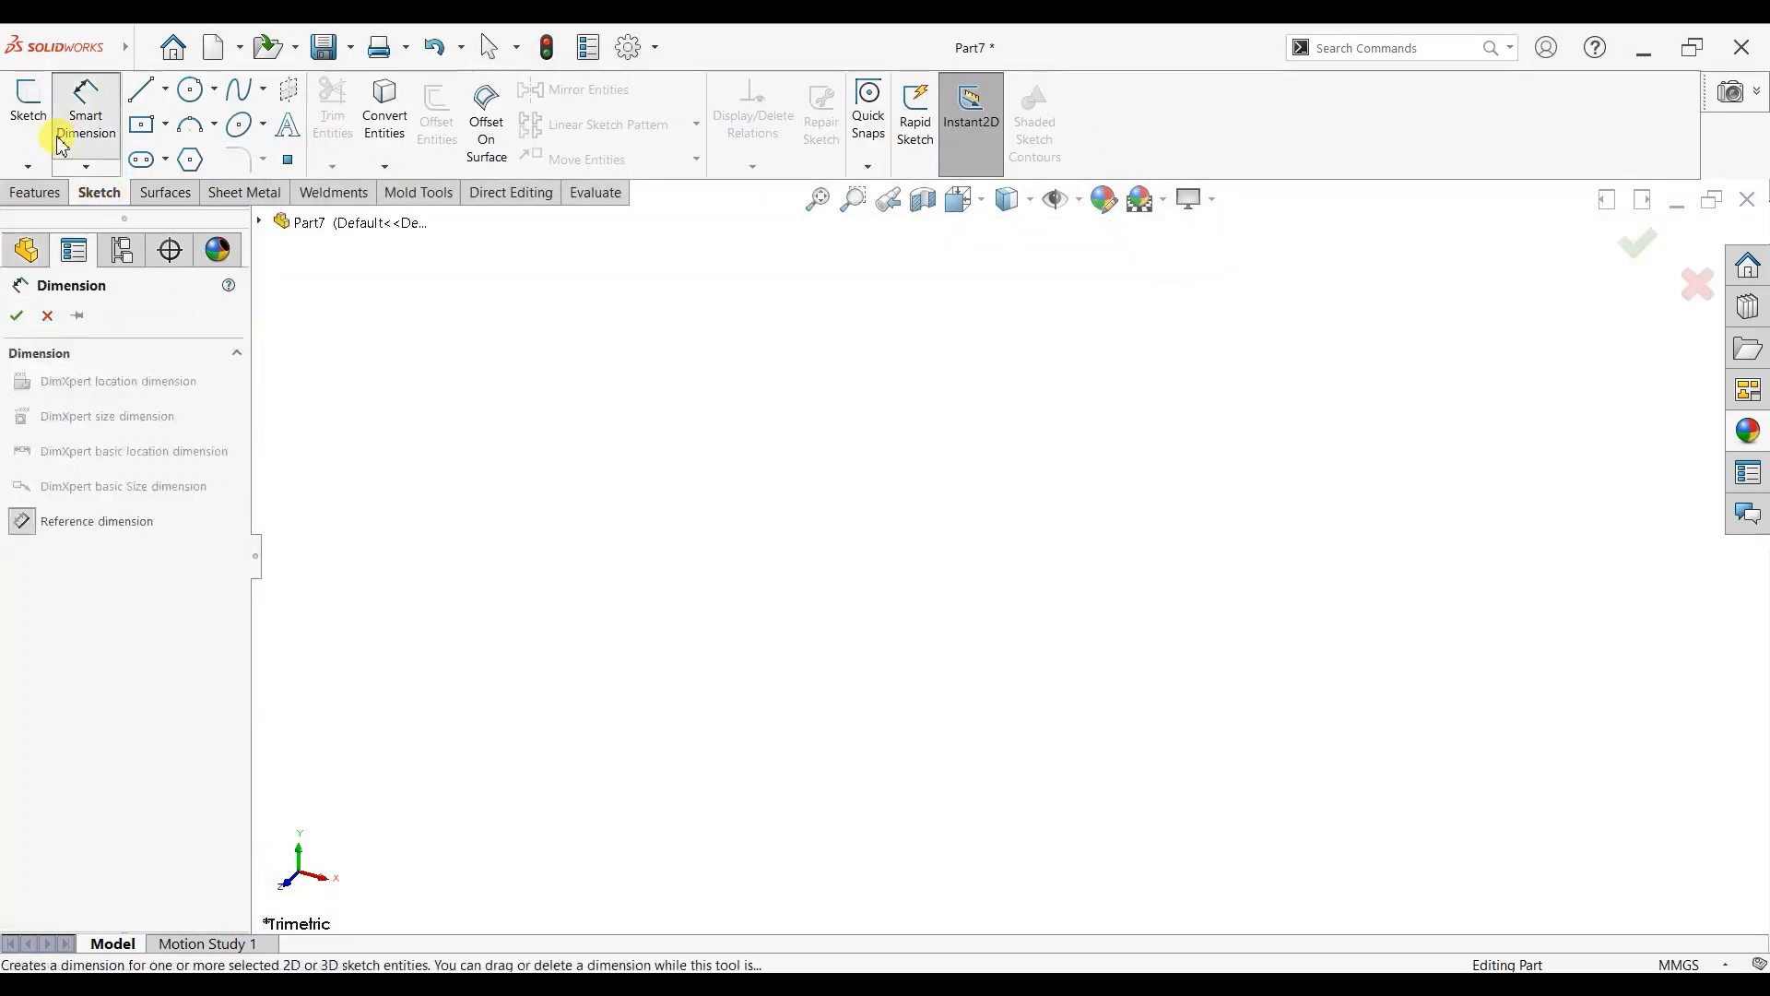
{"action": "left_click", "coordinate": [55, 315]}
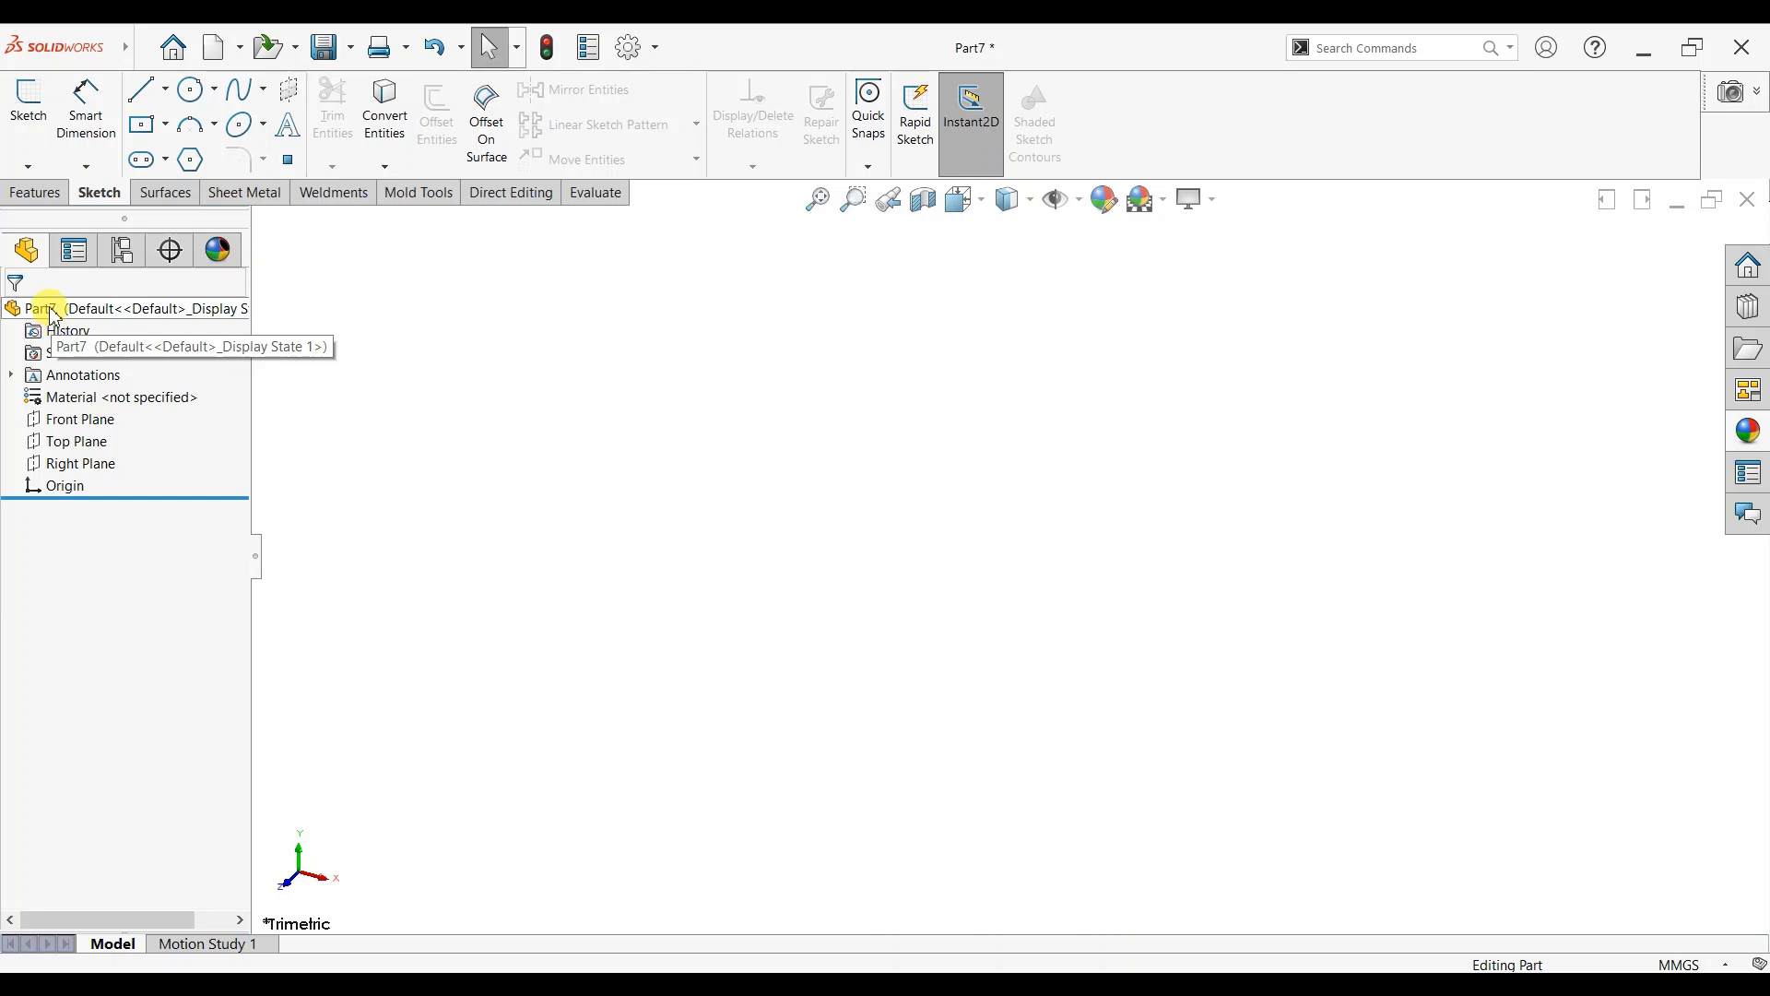
{"action": "left_click", "coordinate": [20, 101]}
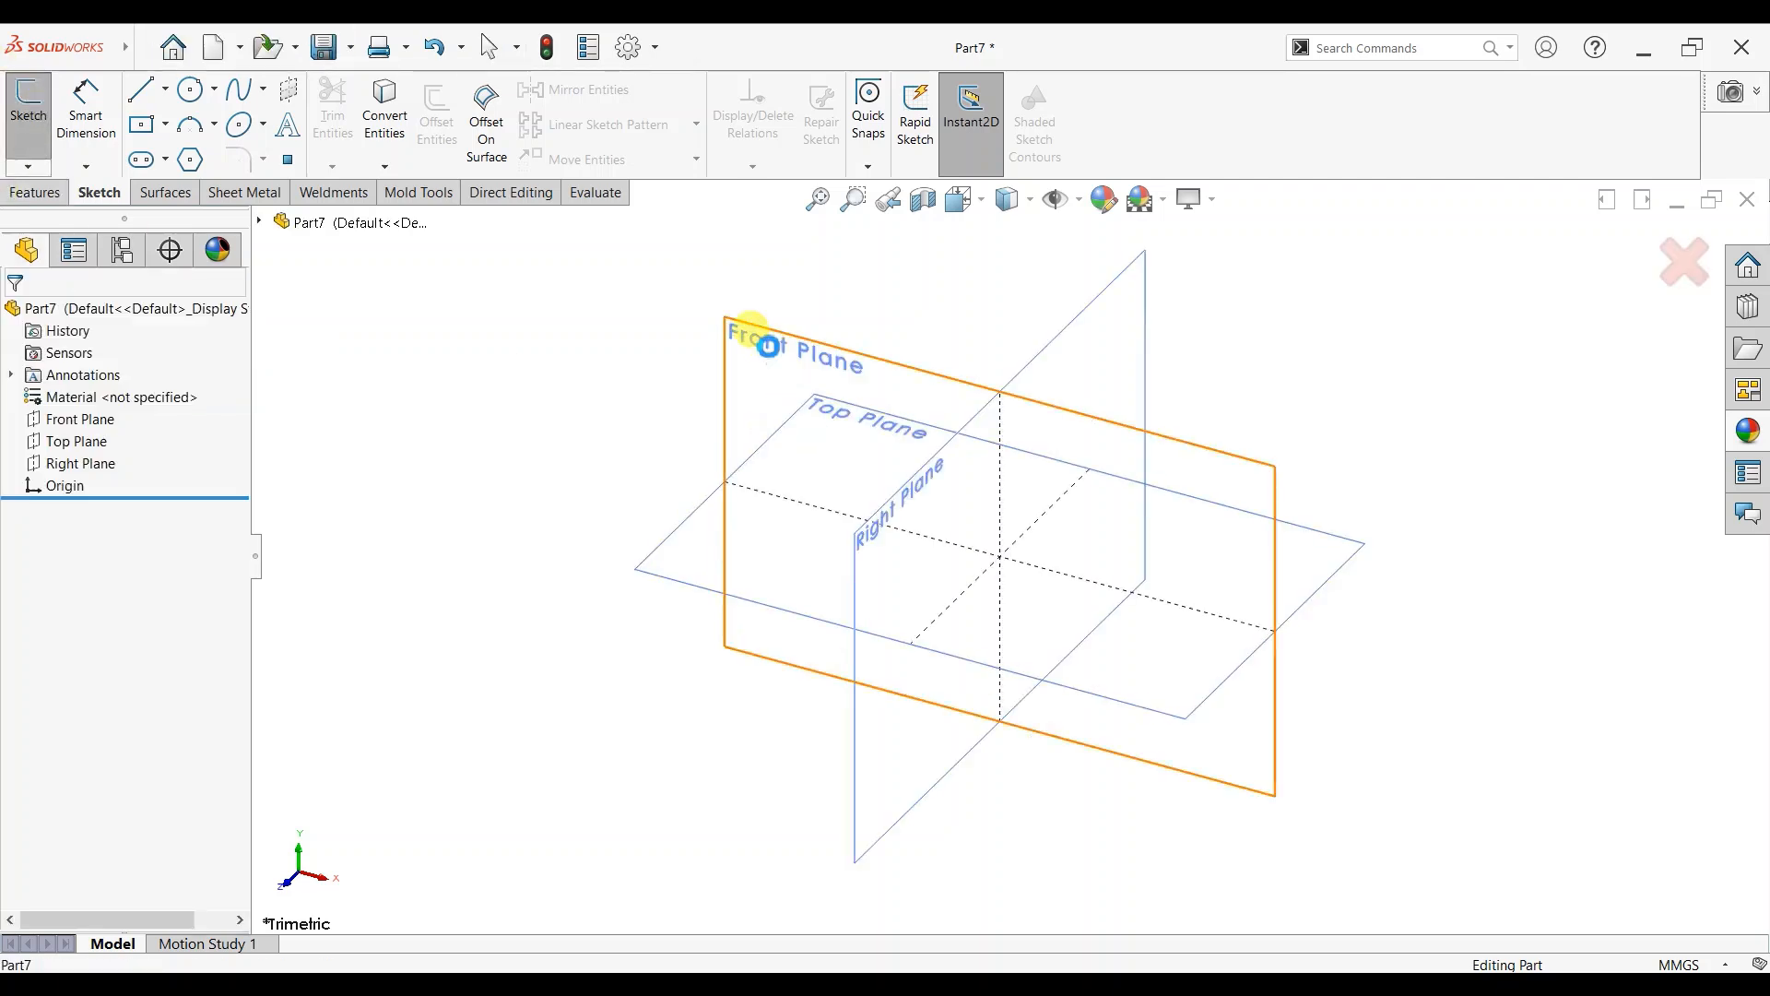
{"action": "left_click", "coordinate": [733, 335]}
{"action": "left_click", "coordinate": [146, 125]}
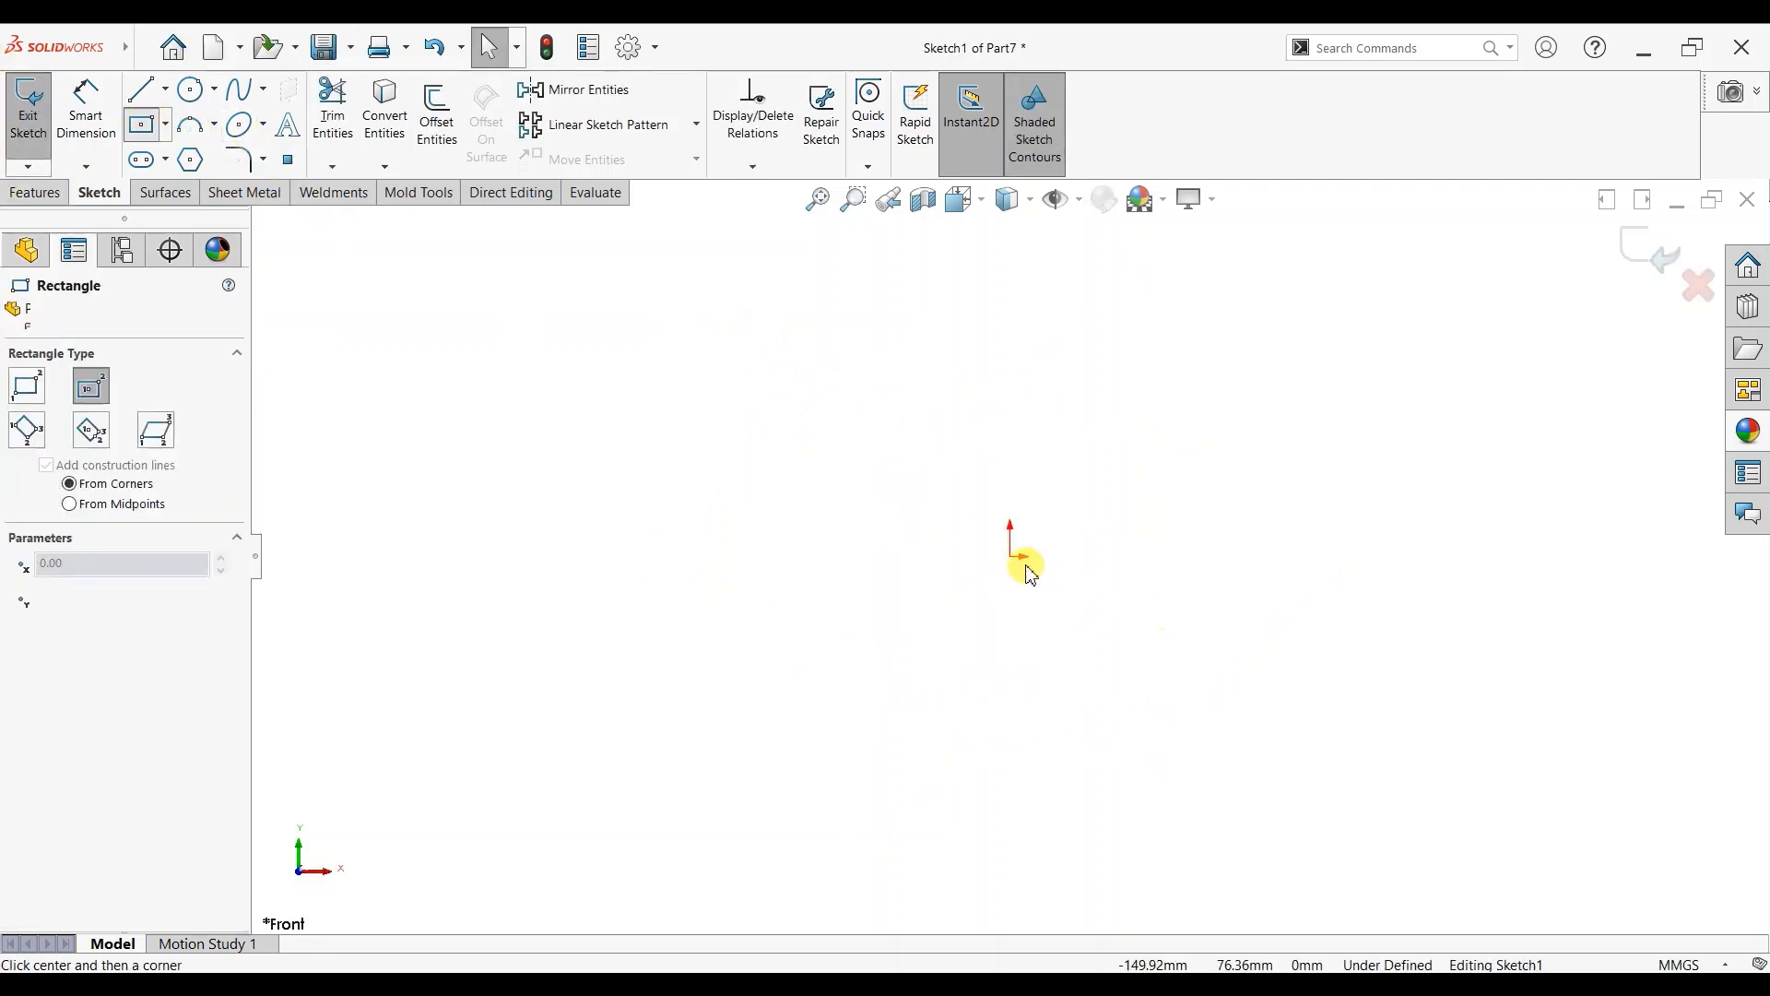
{"action": "left_click", "coordinate": [1012, 554]}
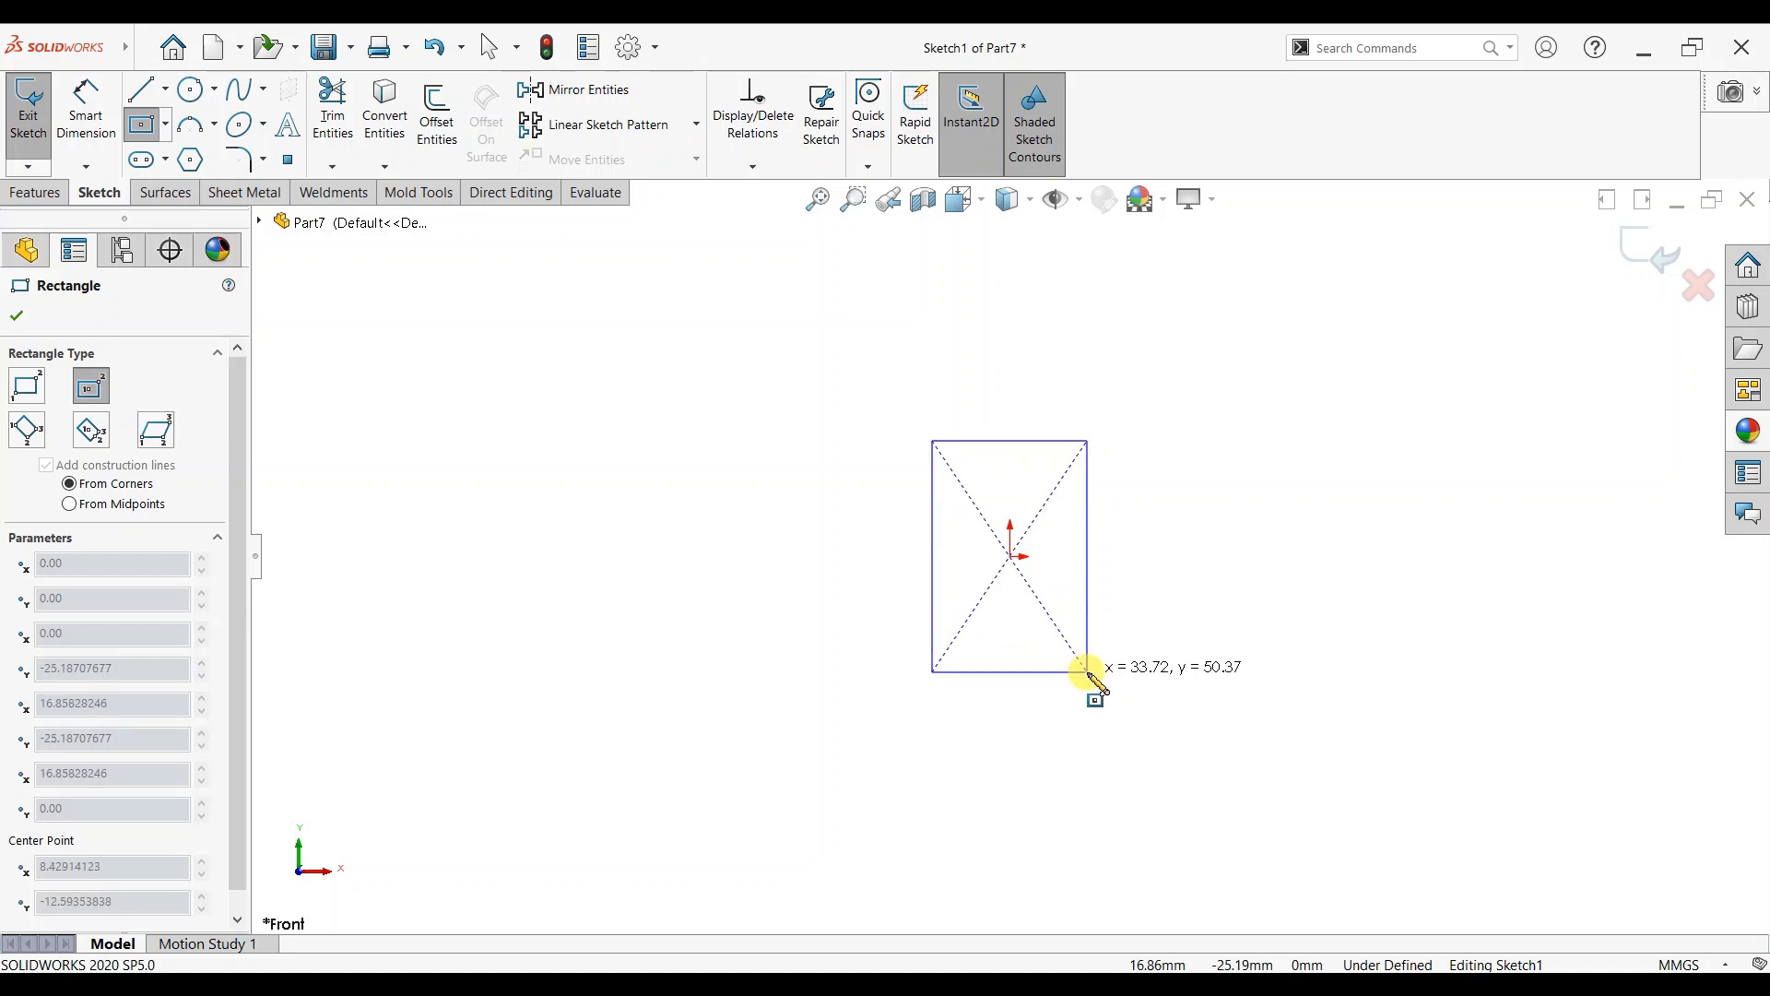
{"action": "left_click", "coordinate": [1126, 683]}
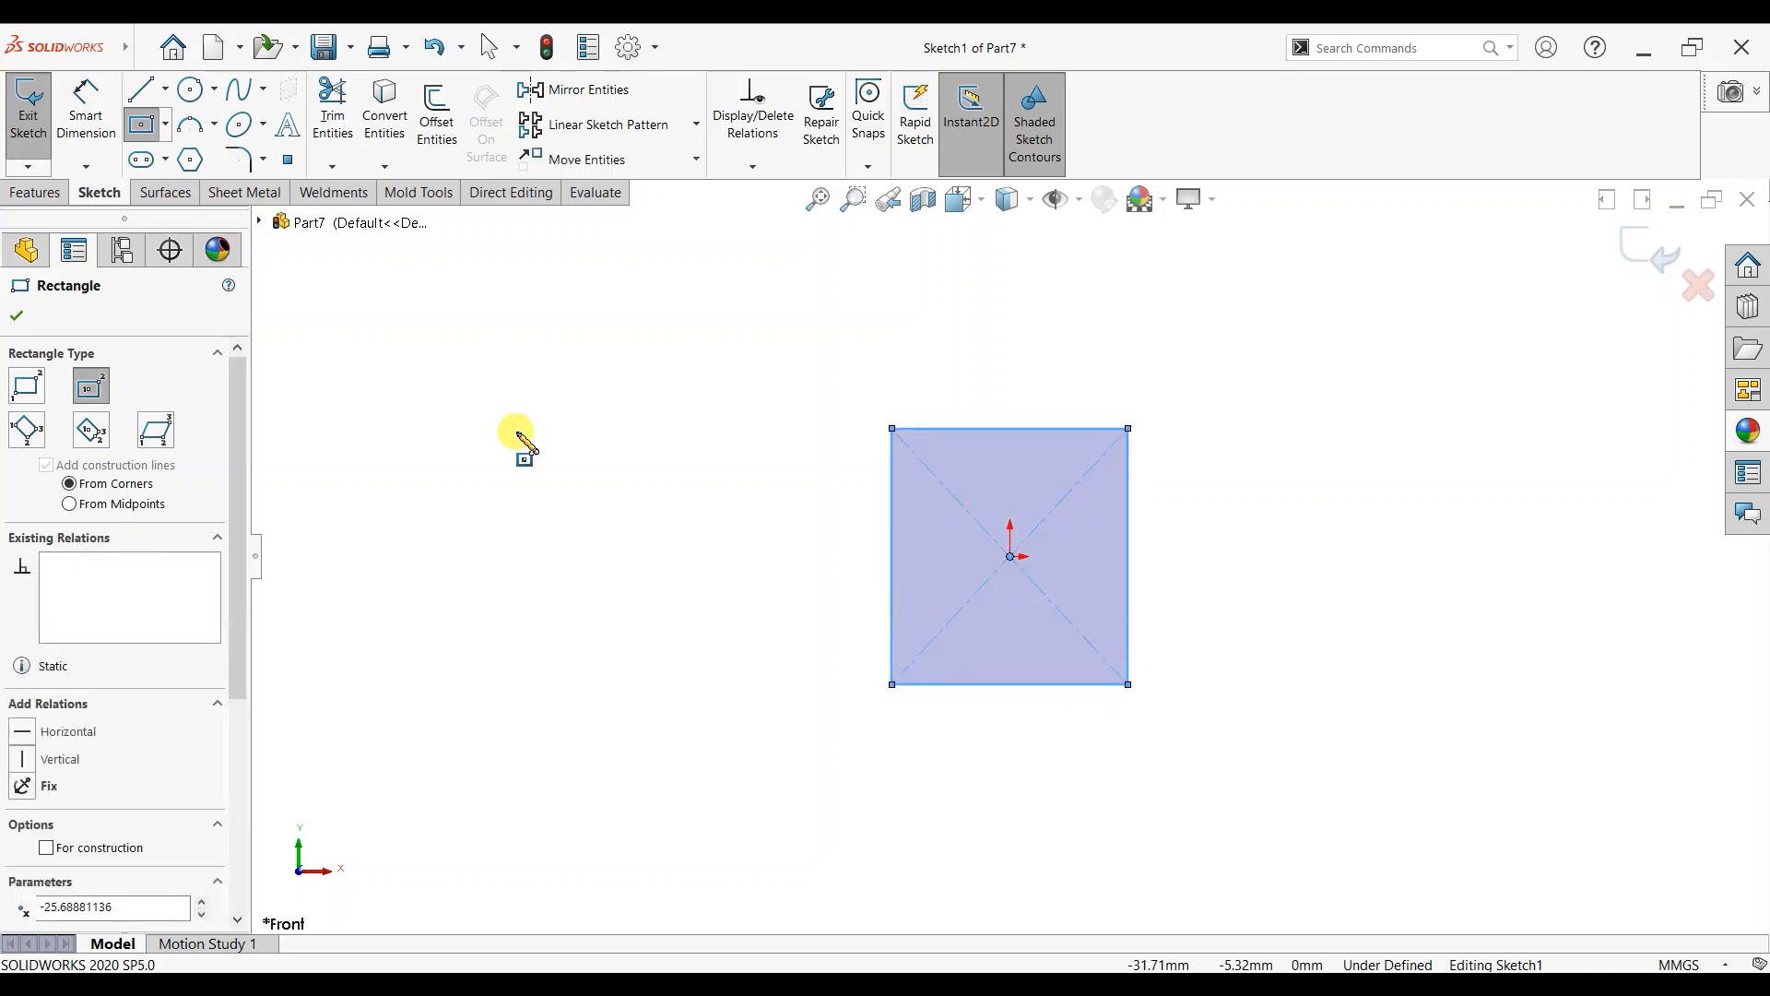
Dimension the rectangle's width and height as 30 mm each.
{"action": "left_click", "coordinate": [83, 103]}
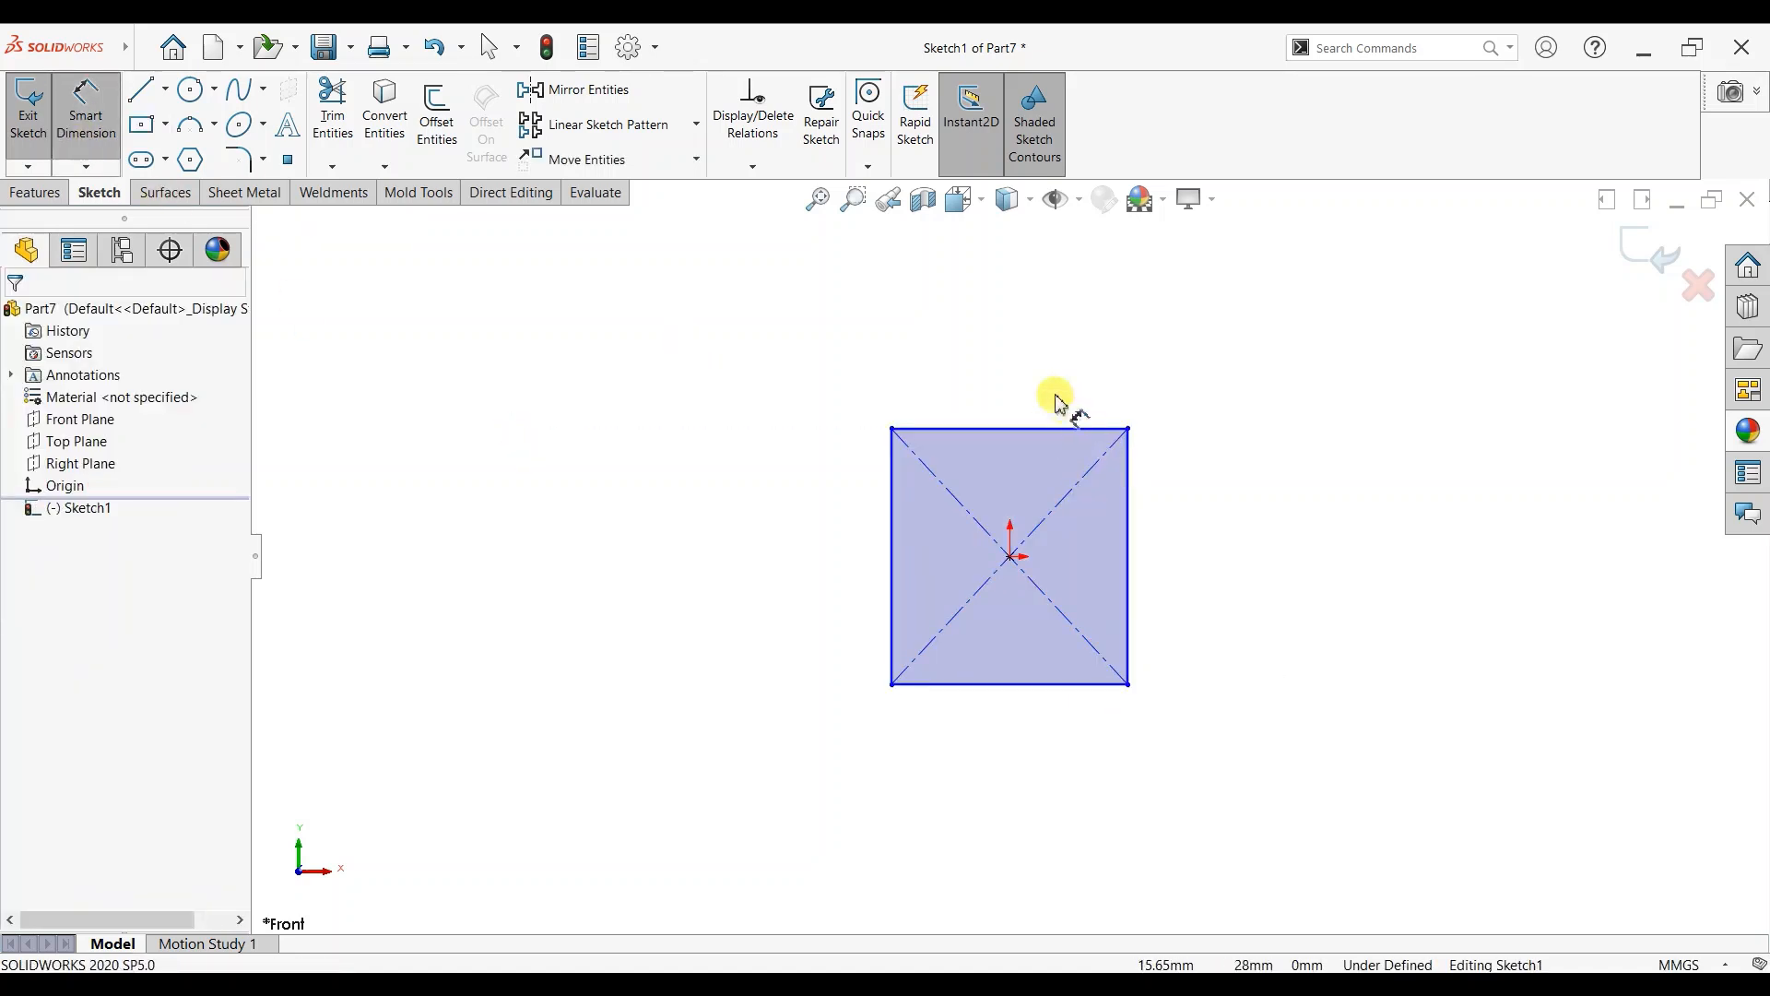
{"action": "left_click", "coordinate": [1056, 428]}
{"action": "left_click", "coordinate": [1057, 403]}
{"action": "type", "text": "30"}
{"action": "key", "text": "Return"}
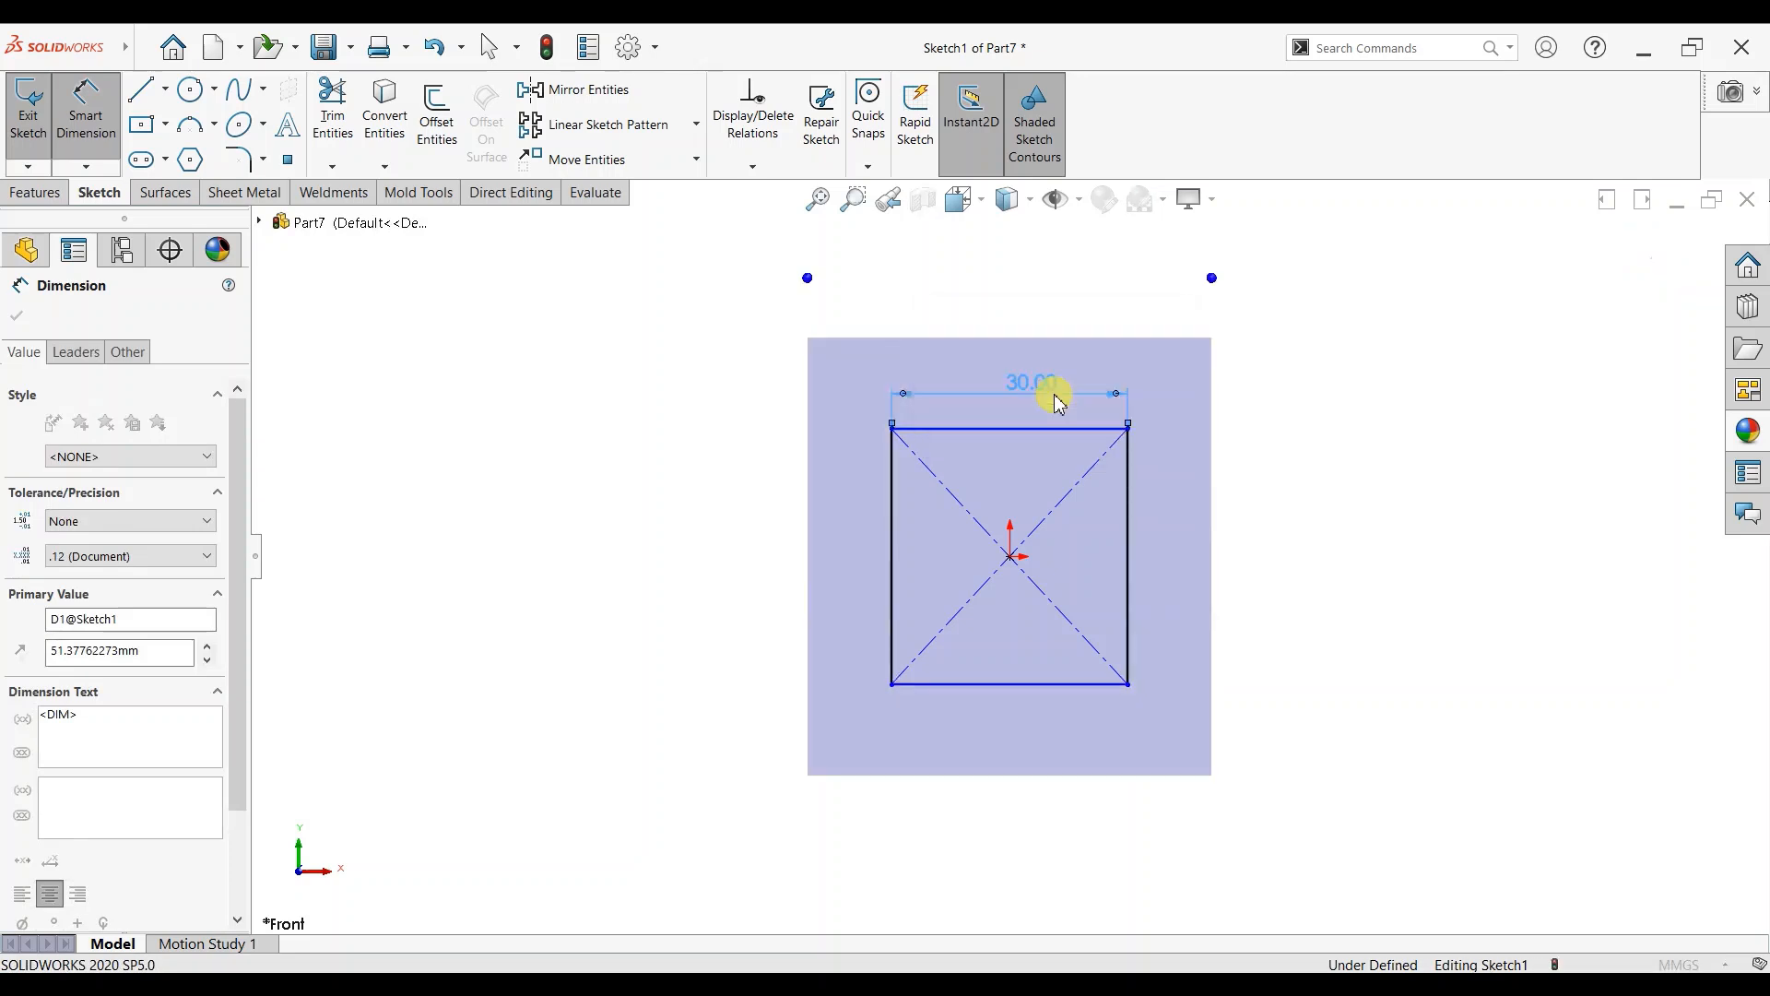
{"action": "left_click", "coordinate": [892, 546]}
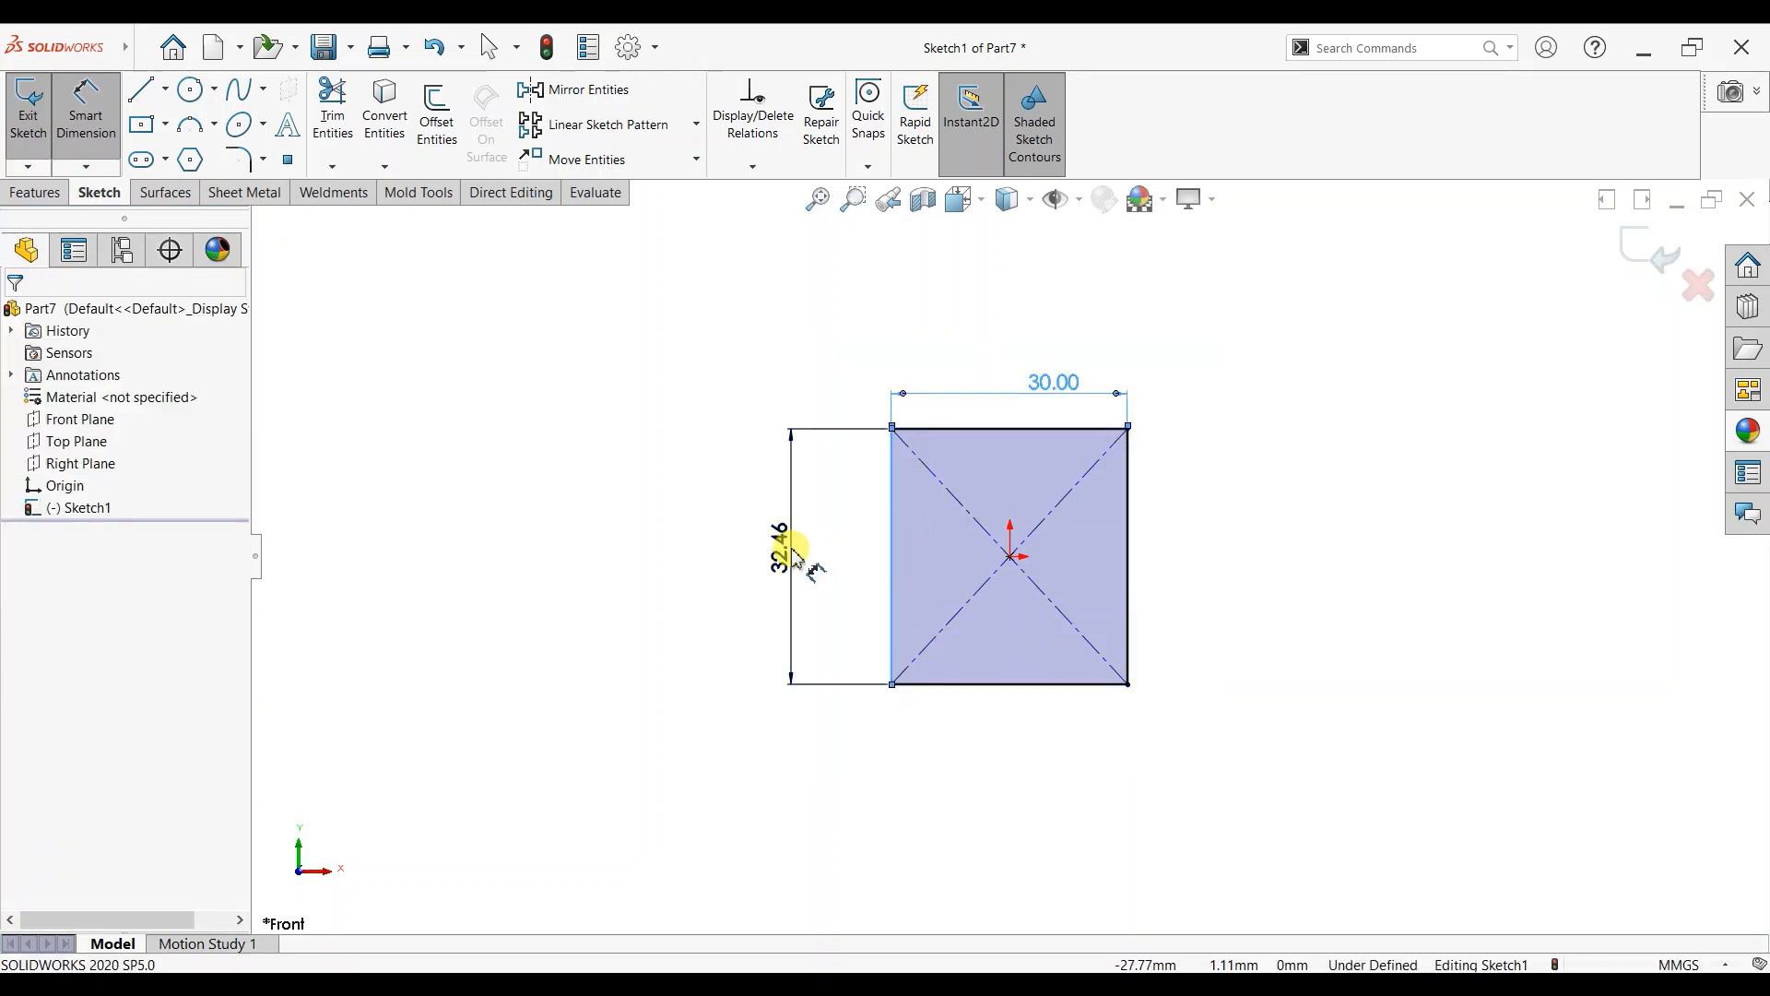
{"action": "left_click", "coordinate": [795, 553]}
{"action": "type", "text": "30"}
{"action": "key", "text": "Return"}
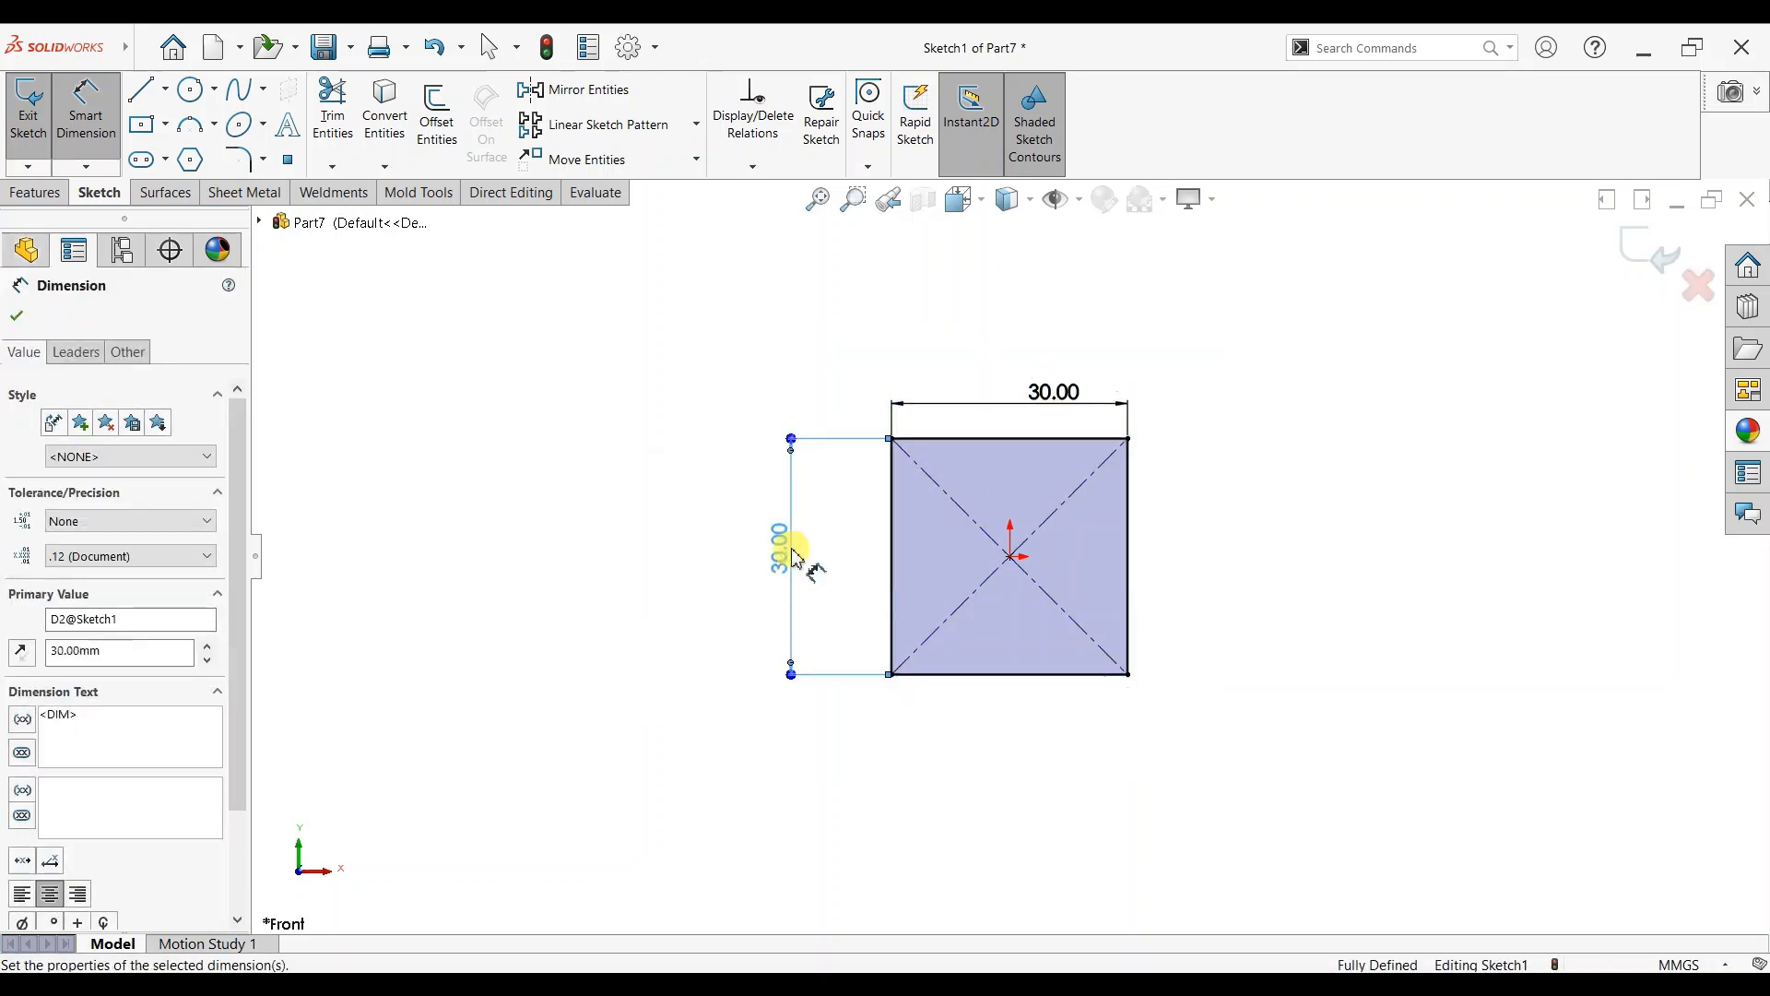
{"action": "left_click", "coordinate": [17, 316]}
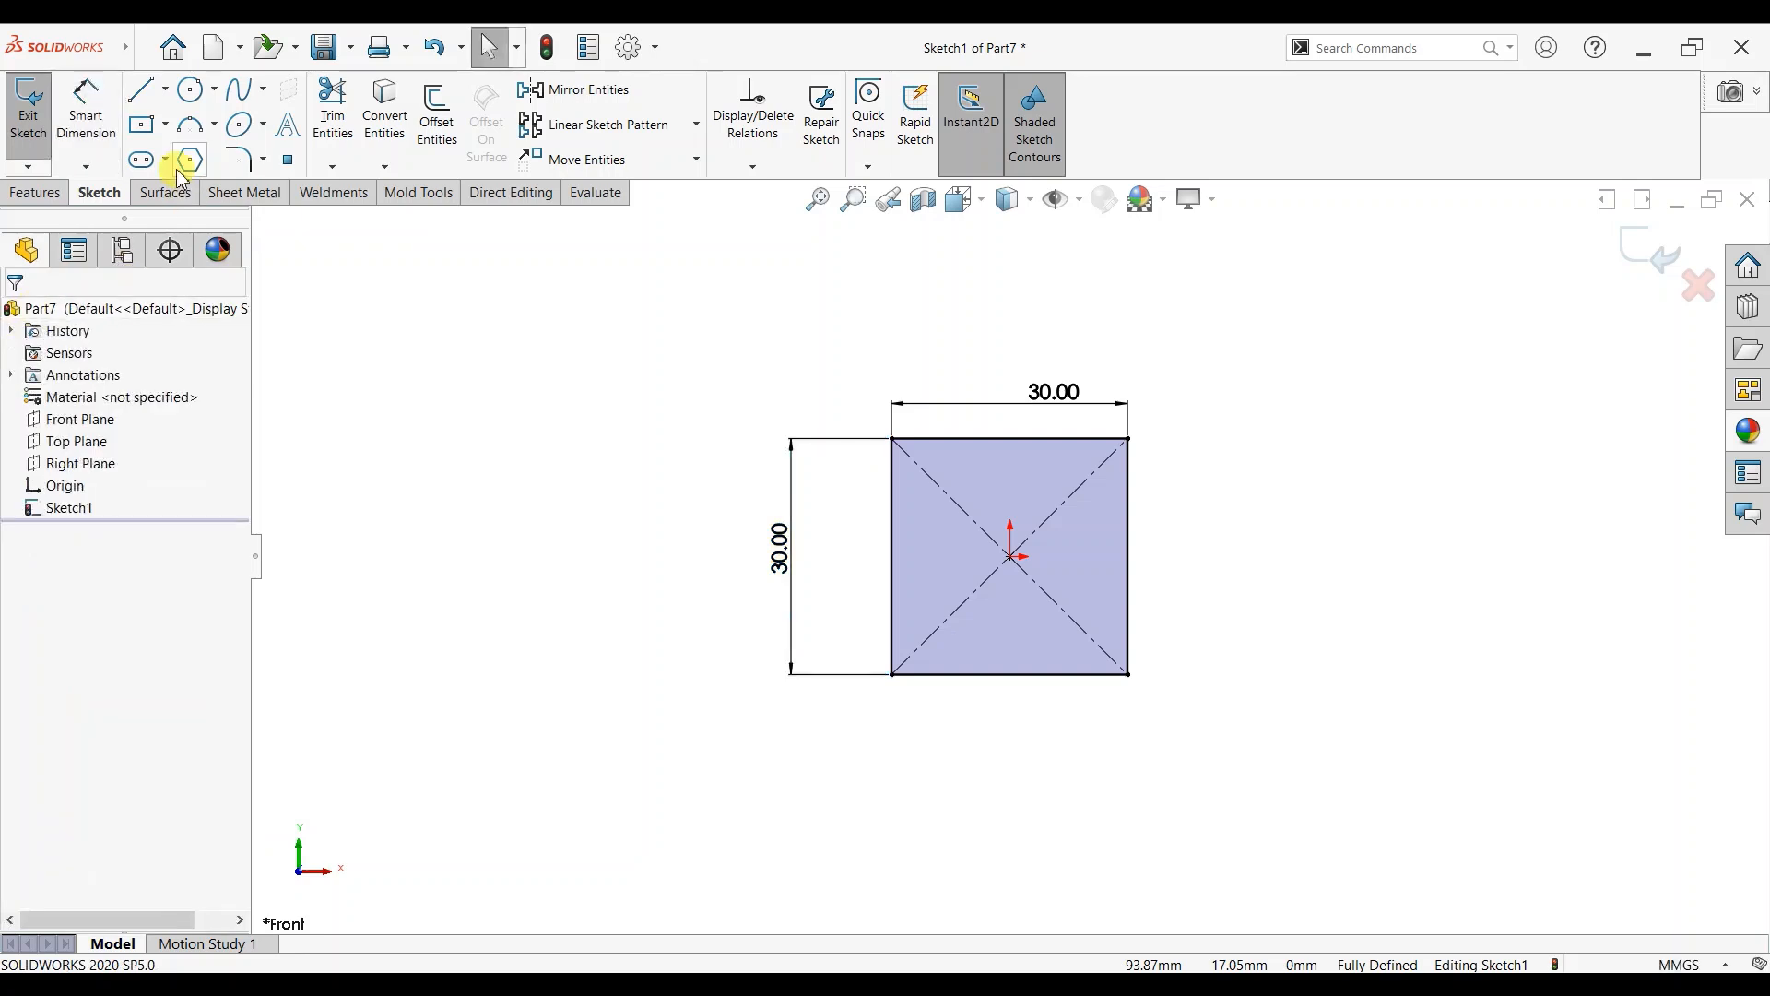
Draw a second center rectangle just below the square, centred vertically under the origin and about 74 mm wide.
{"action": "left_click", "coordinate": [144, 129]}
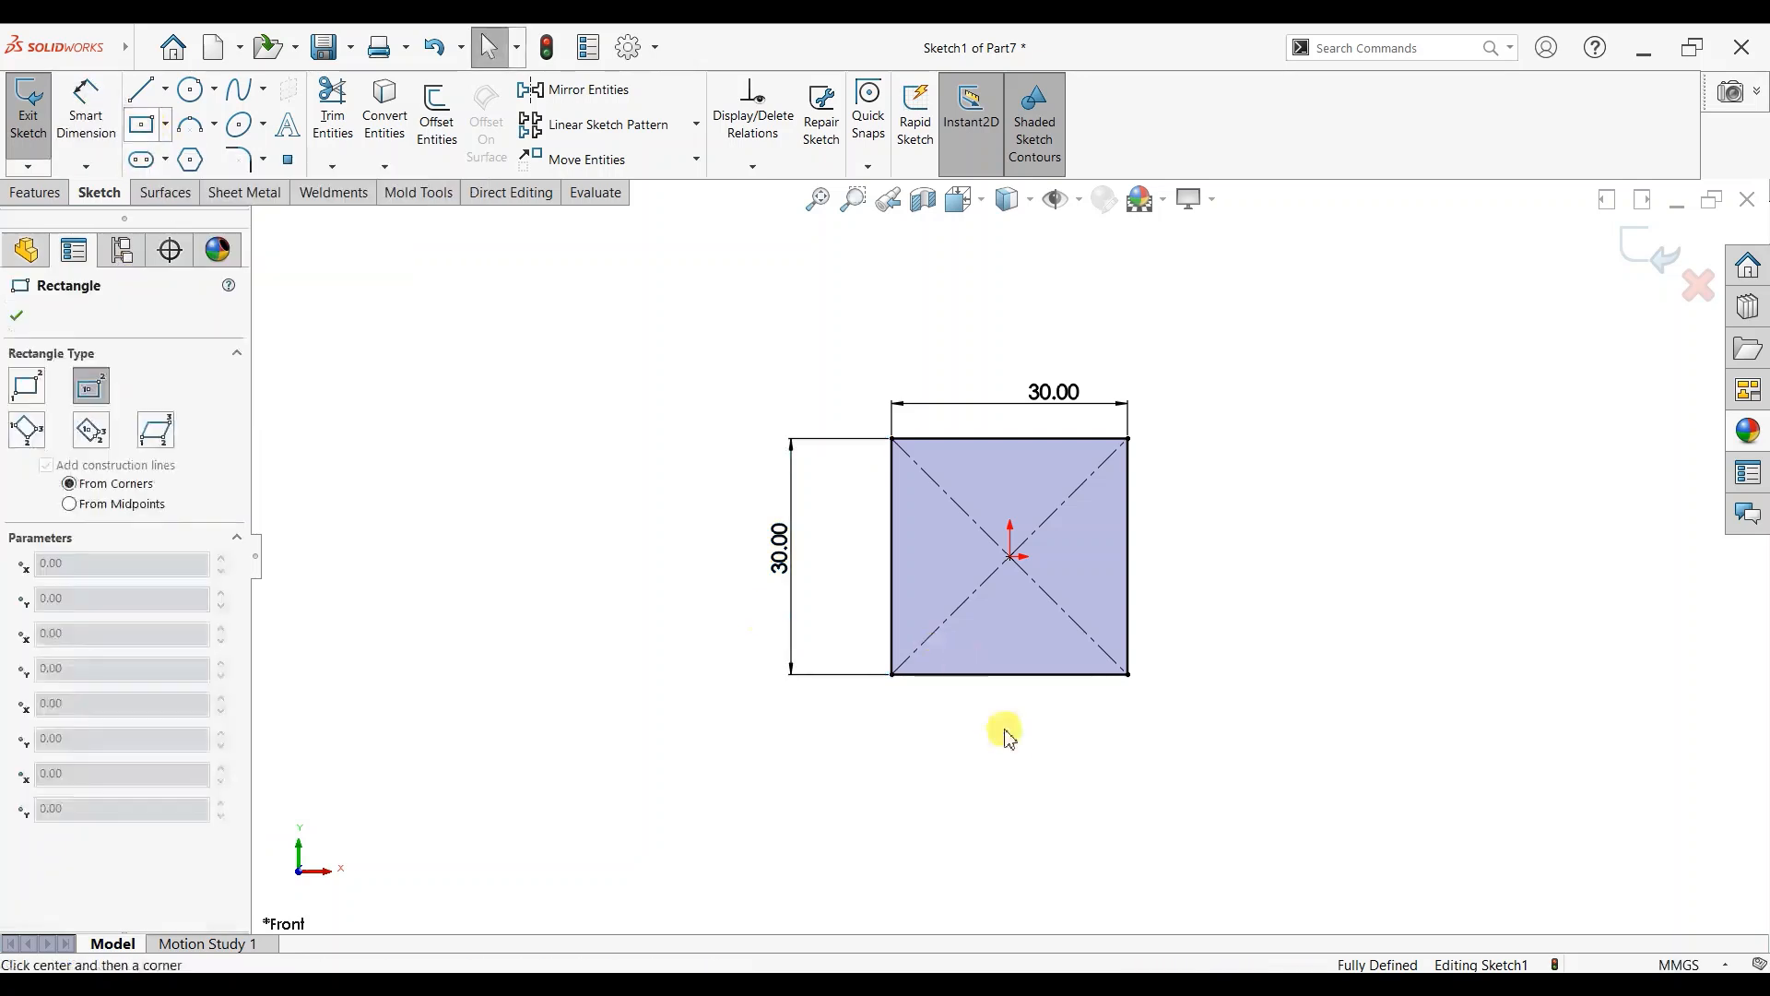
{"action": "left_click", "coordinate": [1011, 728]}
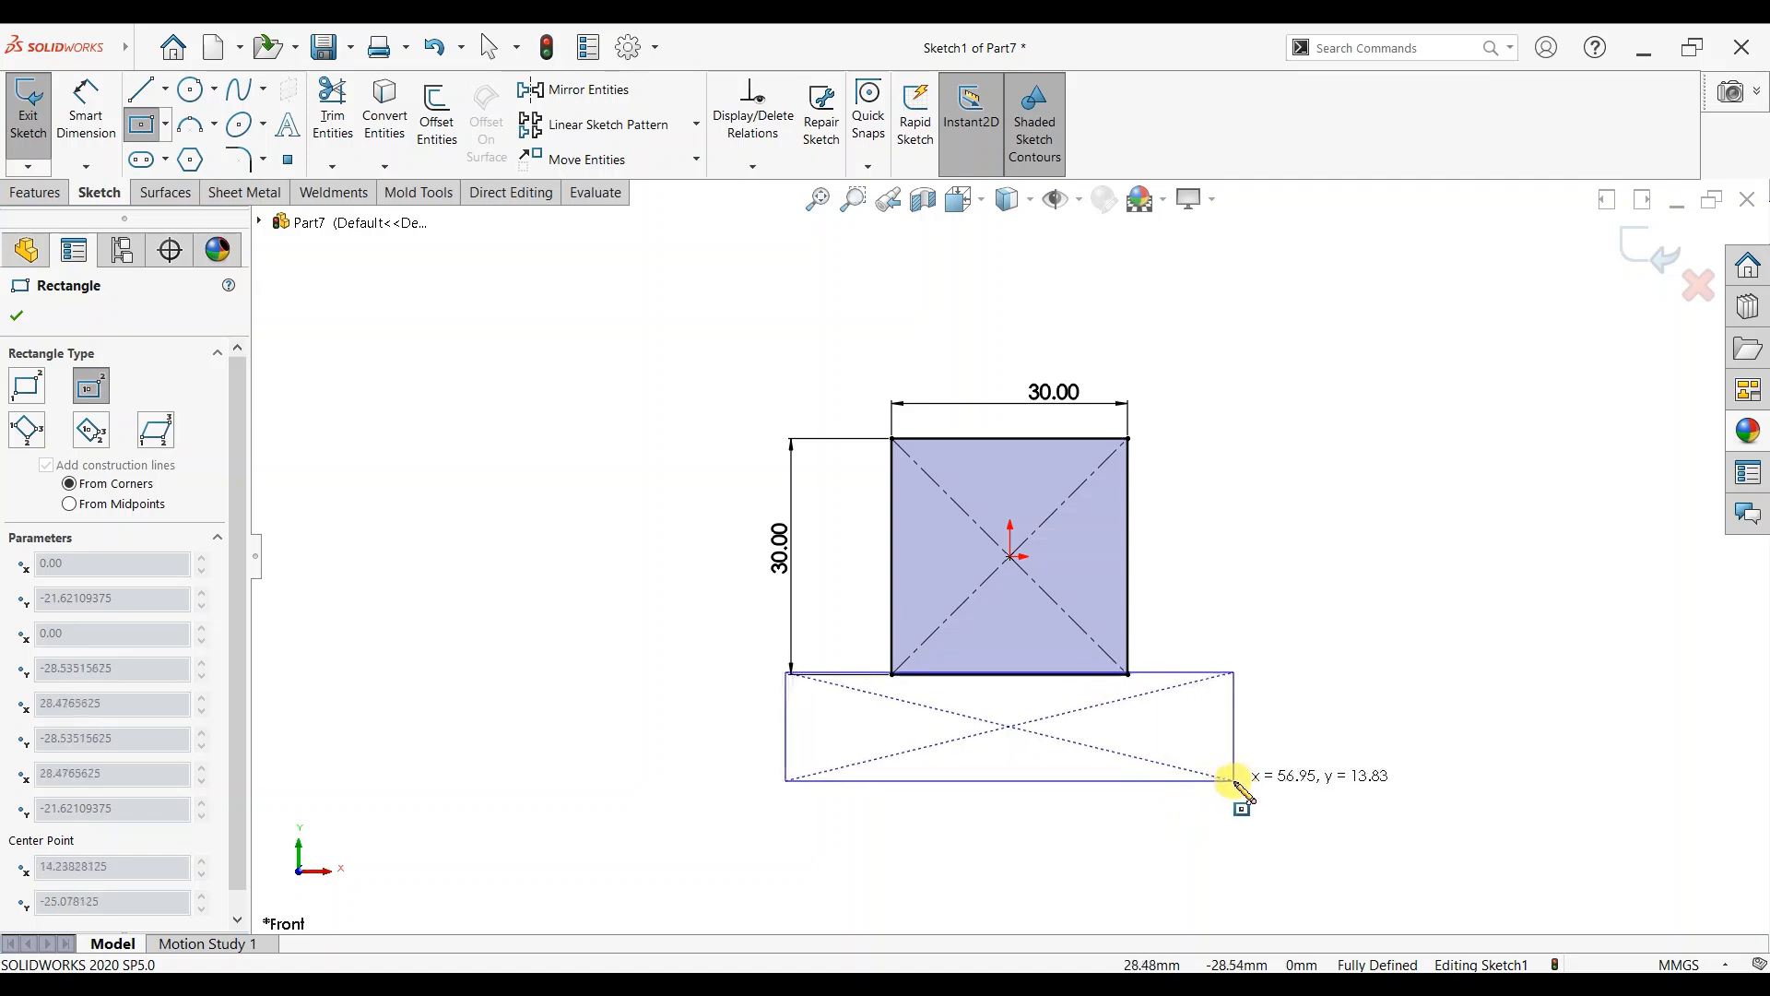
{"action": "left_click", "coordinate": [1301, 764]}
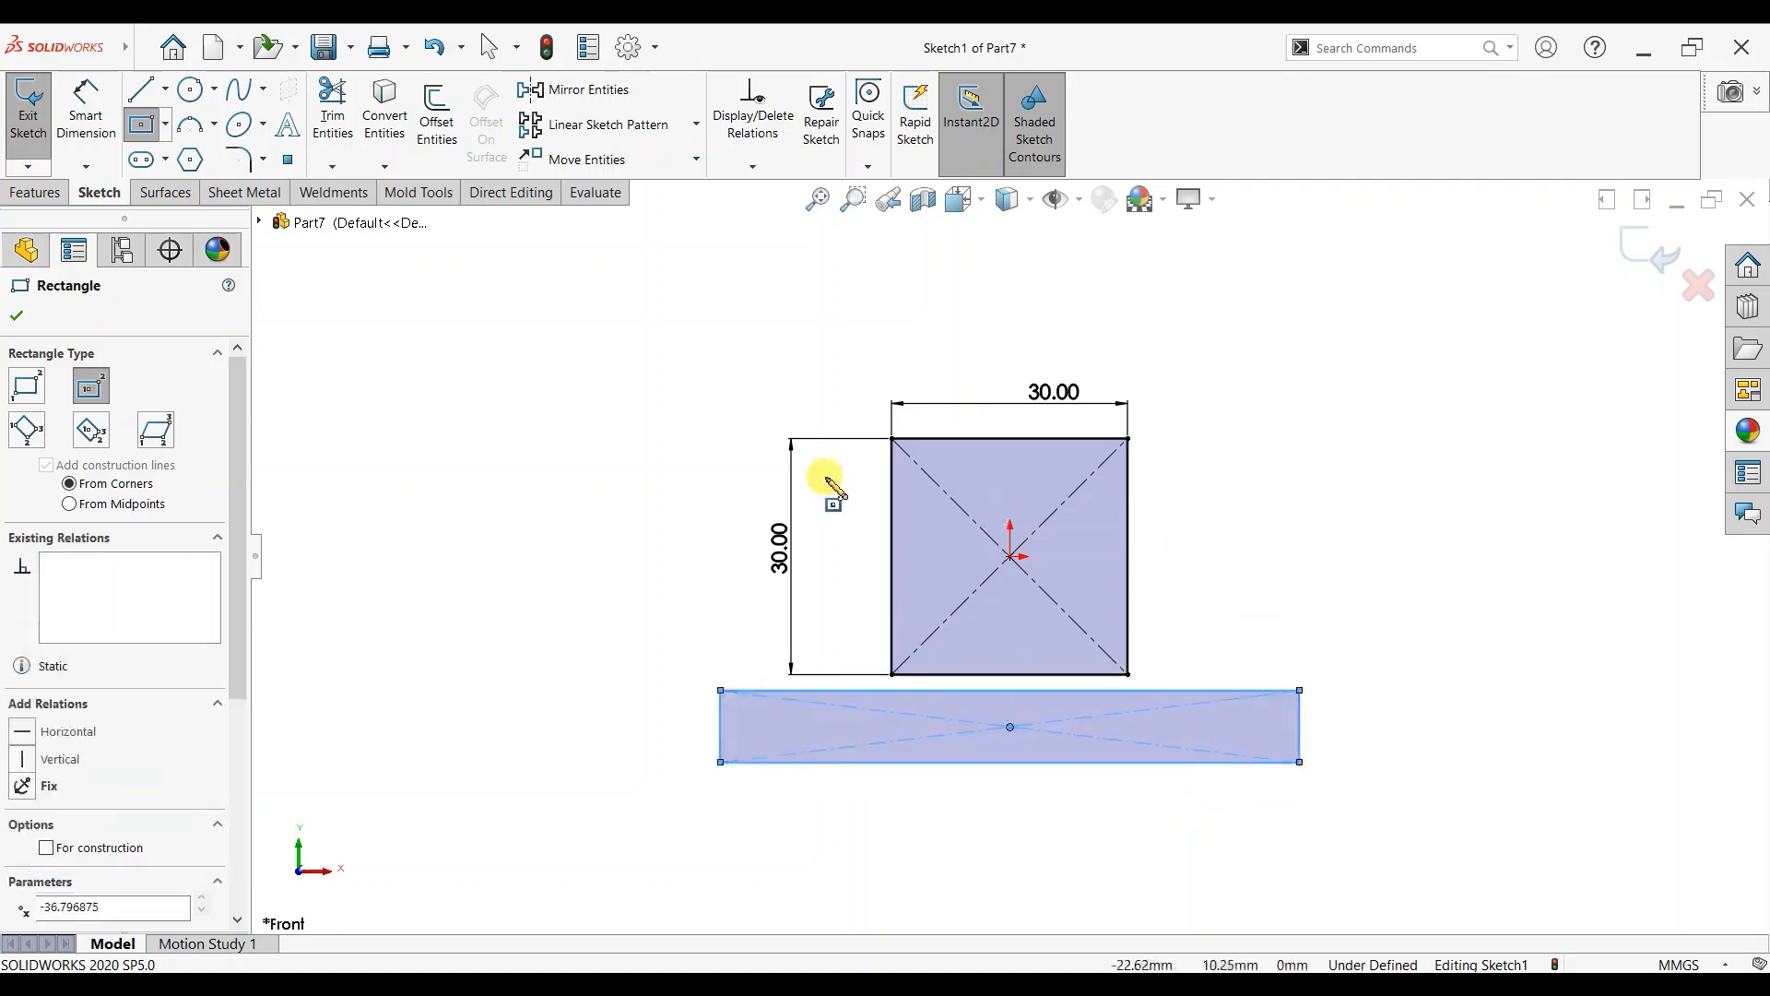
Make the lower rectangle's upper edge collinear with the bottom edge of the 30 mm square.
{"action": "scroll", "coordinate": [1114, 645], "scroll_direction": "down", "scroll_amount": 3}
{"action": "key", "text": "Escape"}
{"action": "key", "text": "Escape"}
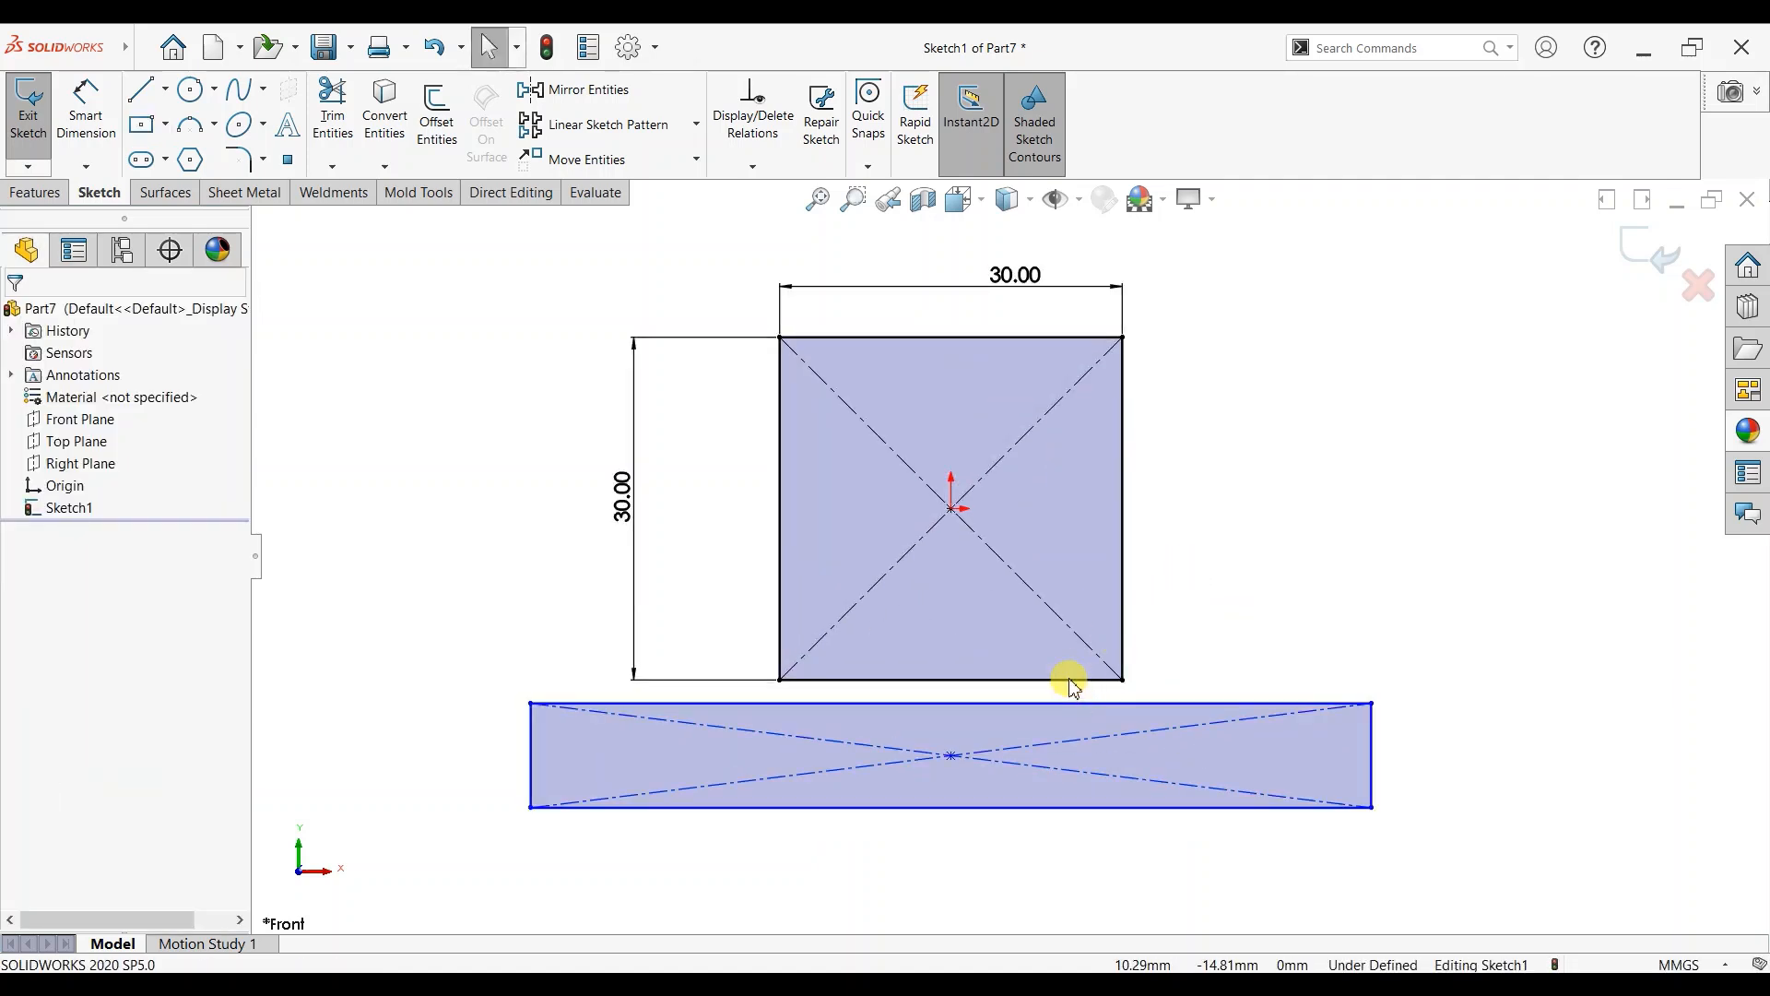
{"action": "left_click", "coordinate": [1076, 704]}
{"action": "left_click", "coordinate": [1075, 684], "text": "ctrl"}
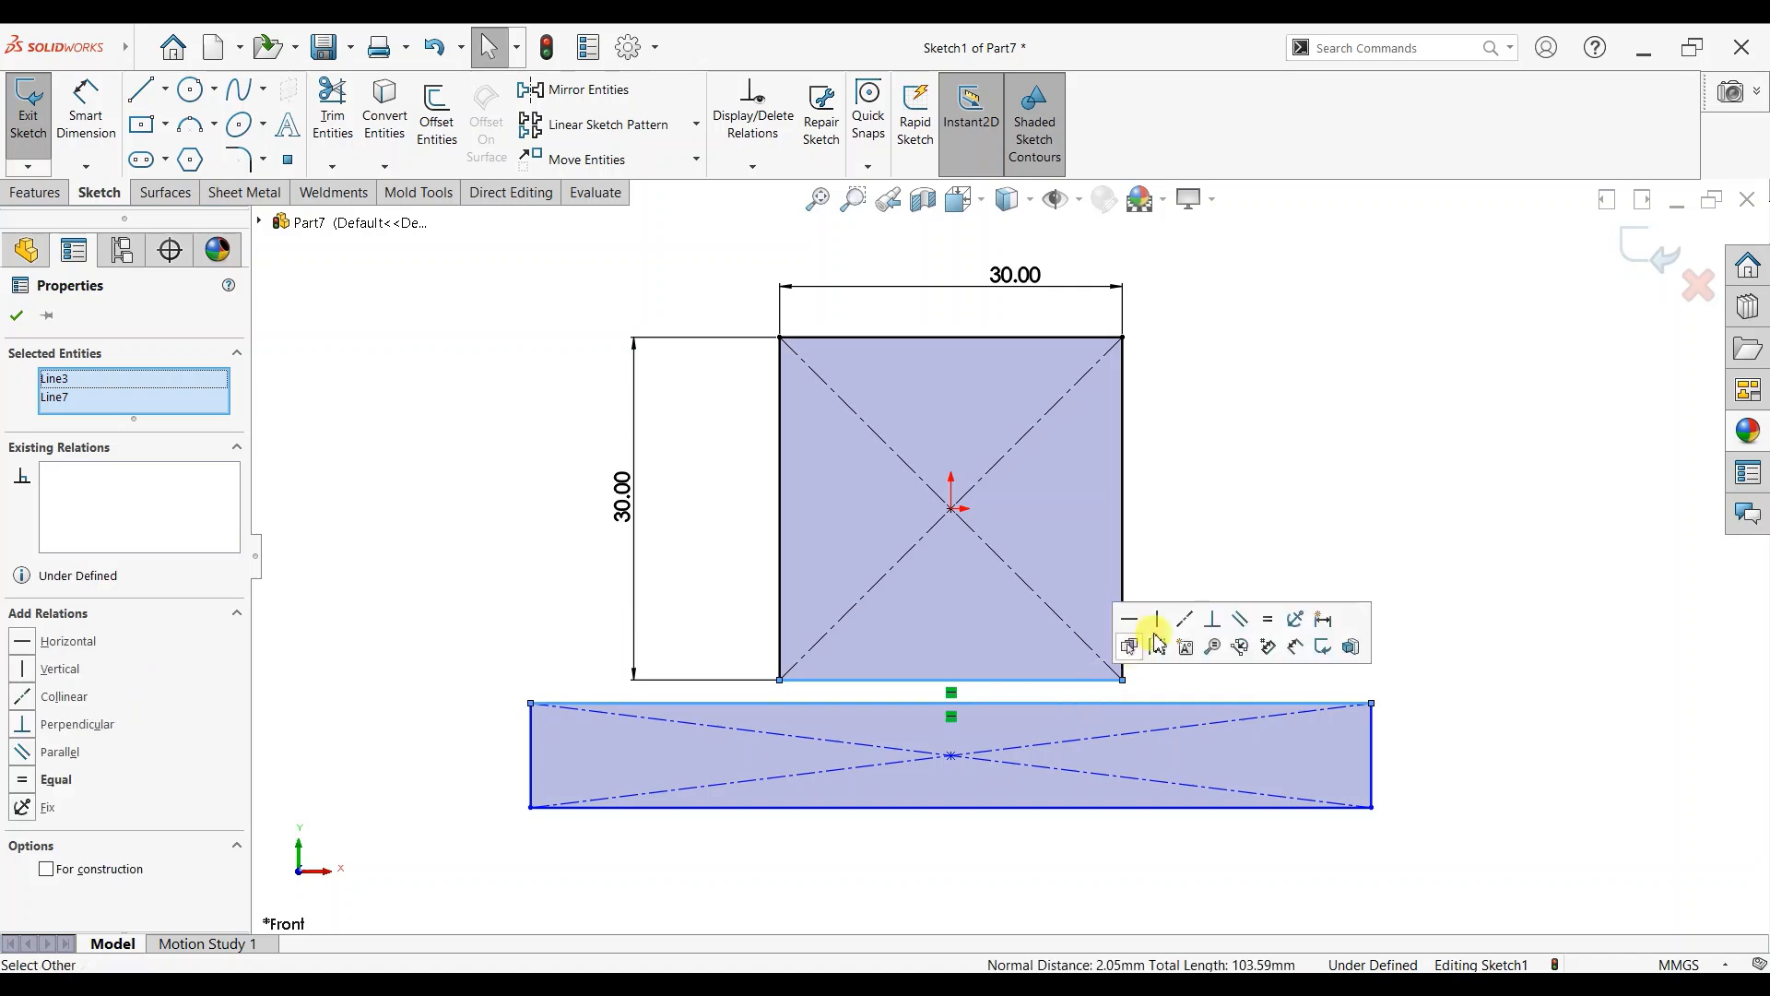
{"action": "left_click", "coordinate": [1189, 621]}
Dimension the lower rectangle with a height of 8 mm and a width of 70 mm.
{"action": "left_click", "coordinate": [86, 129]}
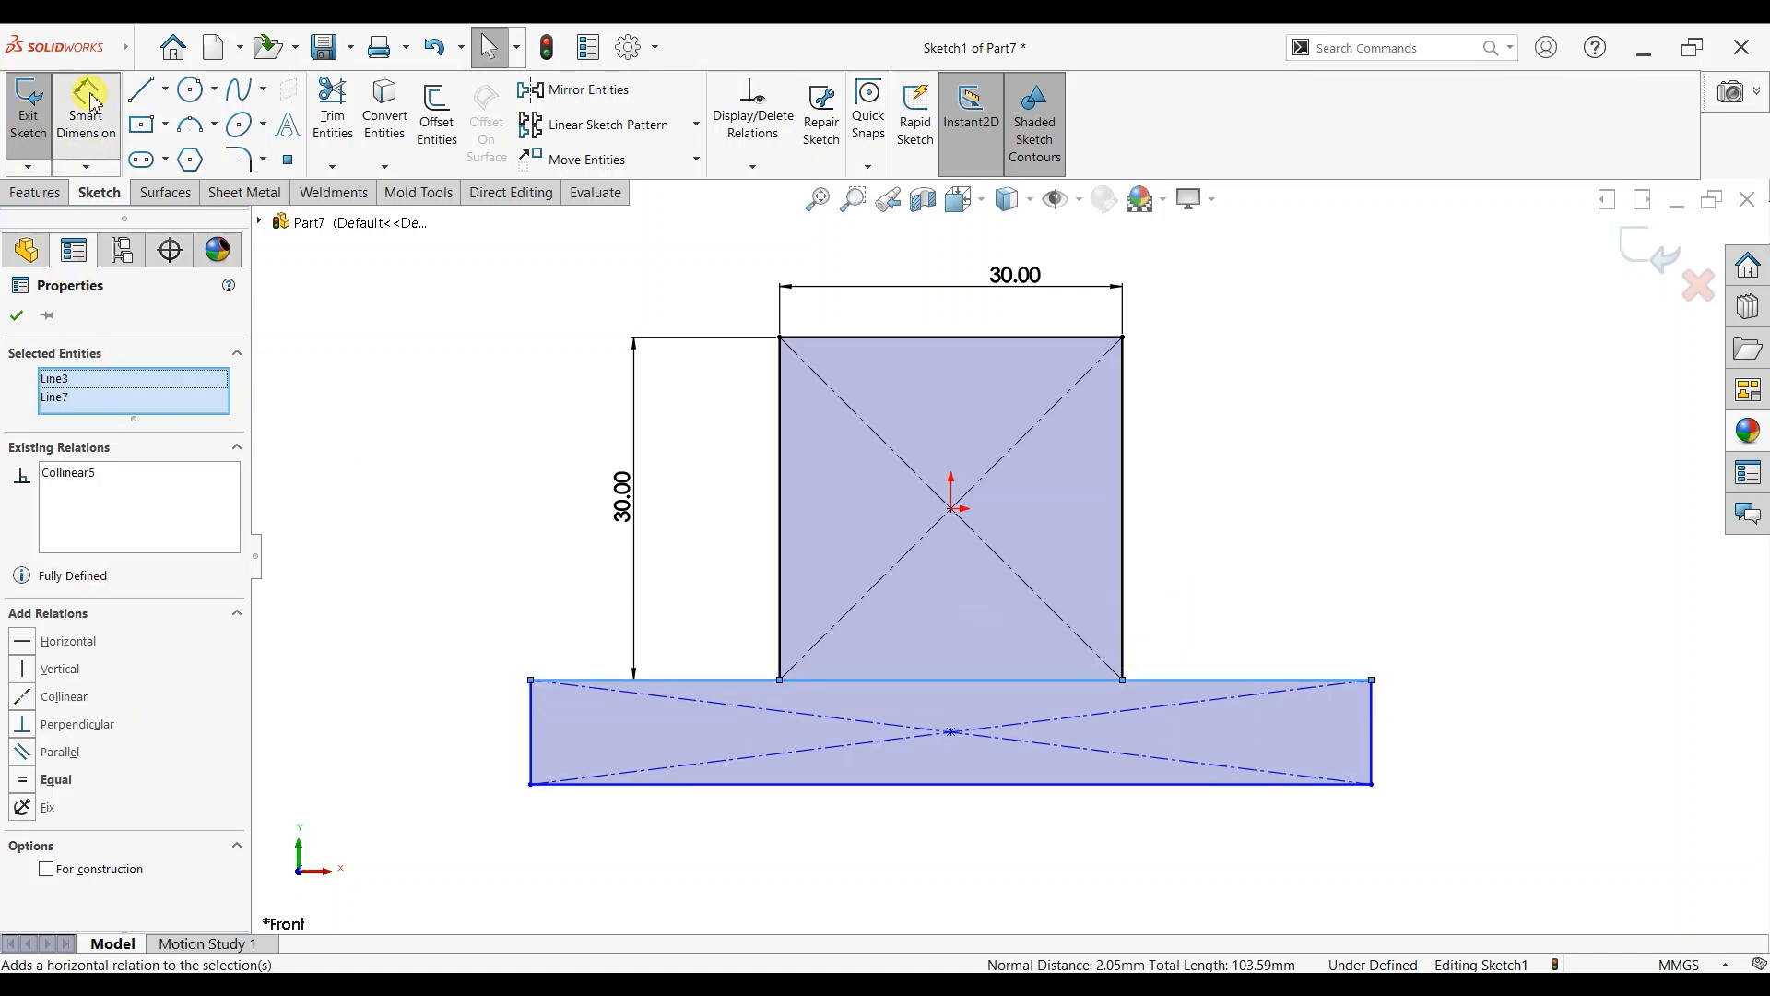
{"action": "left_click", "coordinate": [516, 744]}
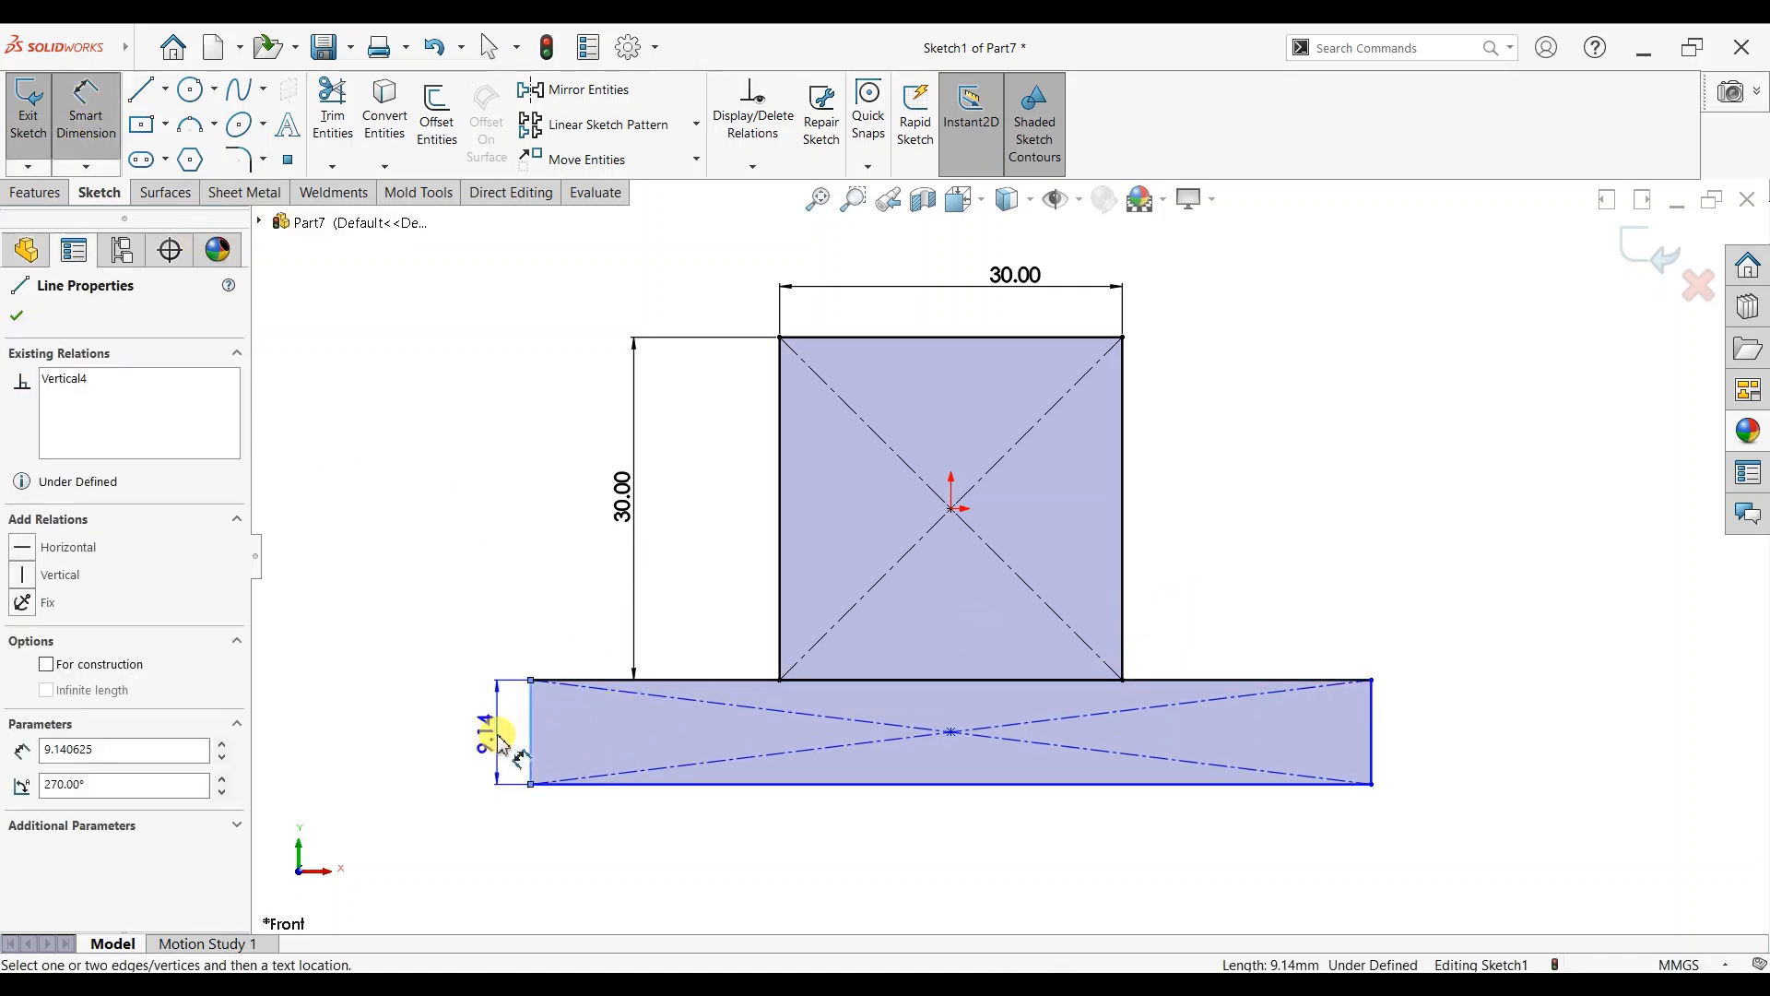
{"action": "left_click", "coordinate": [498, 742]}
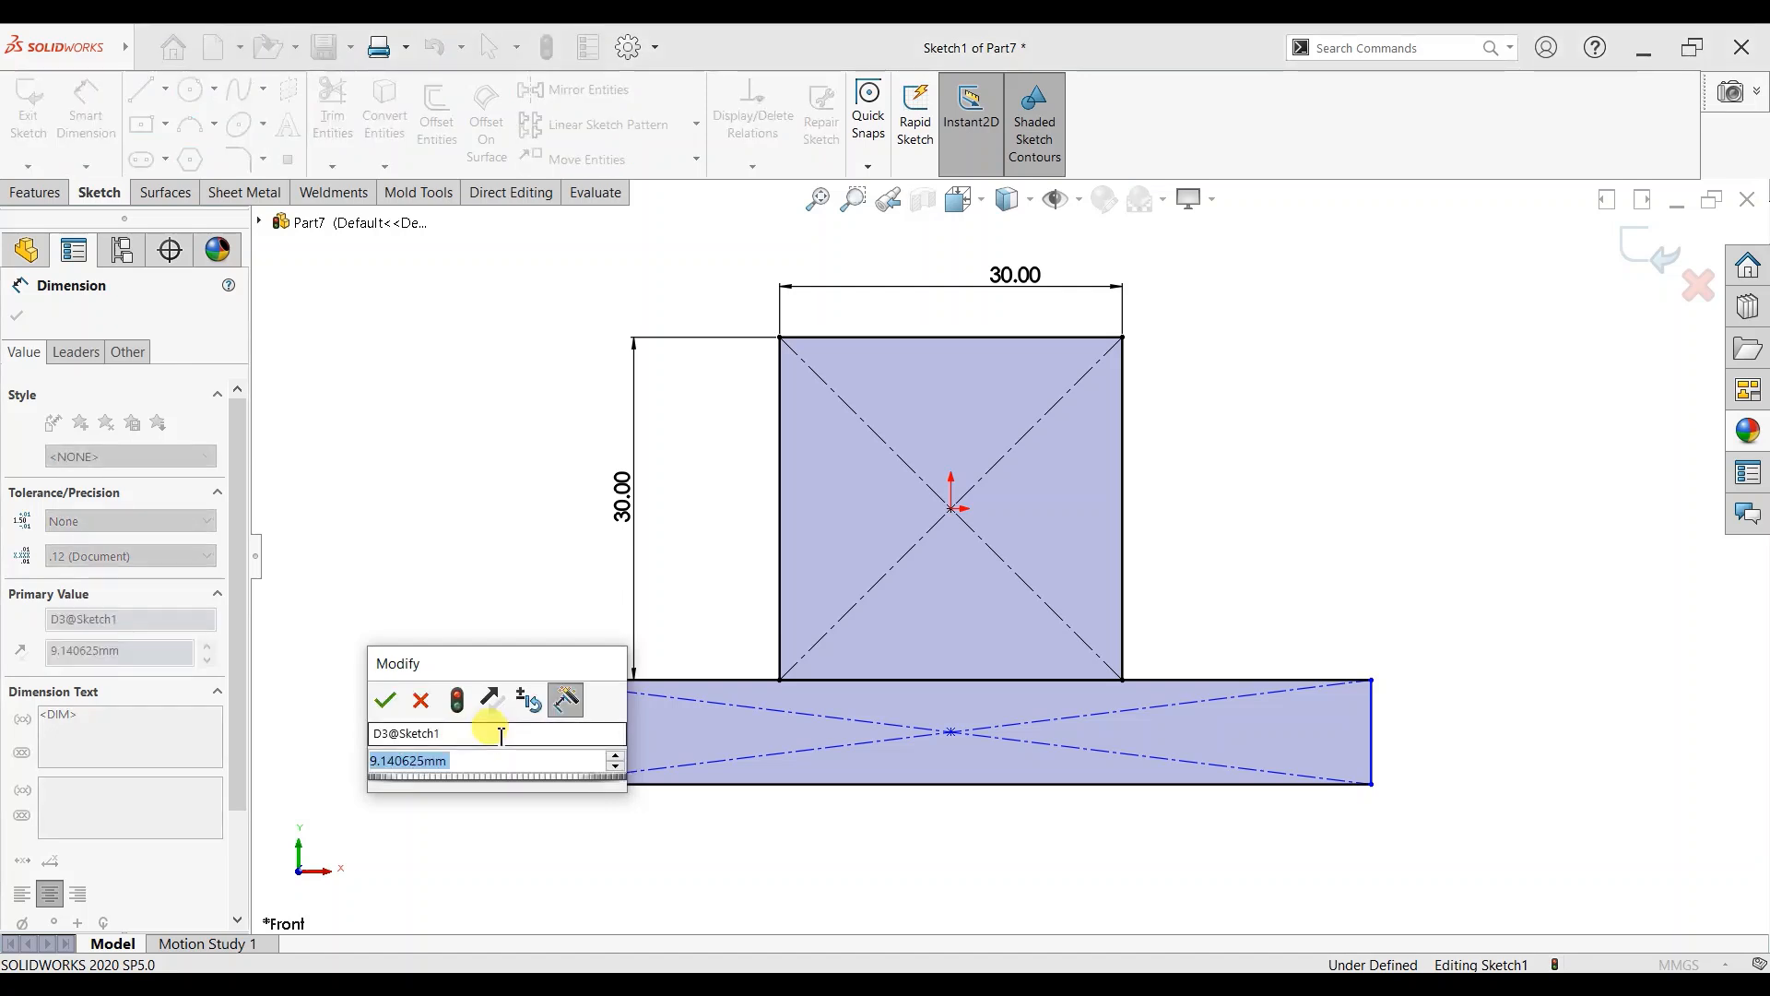
{"action": "type", "text": "8"}
{"action": "key", "text": "Return"}
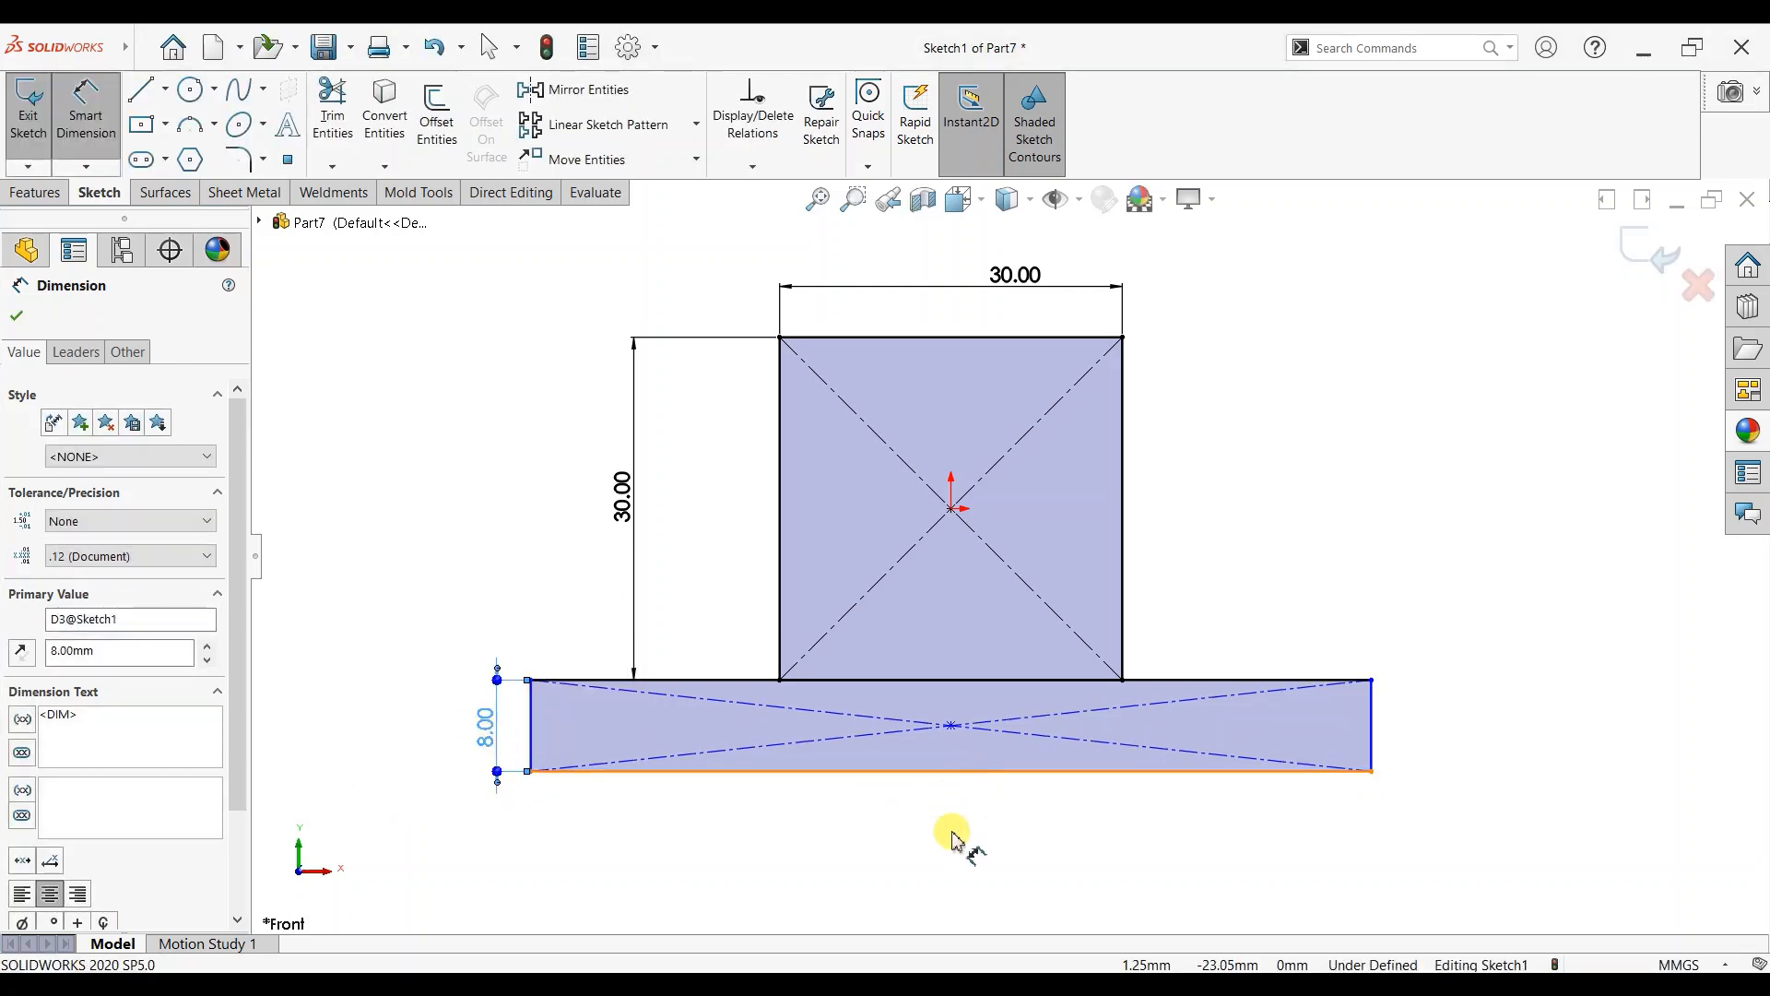
{"action": "left_click", "coordinate": [954, 772]}
{"action": "left_click", "coordinate": [952, 837]}
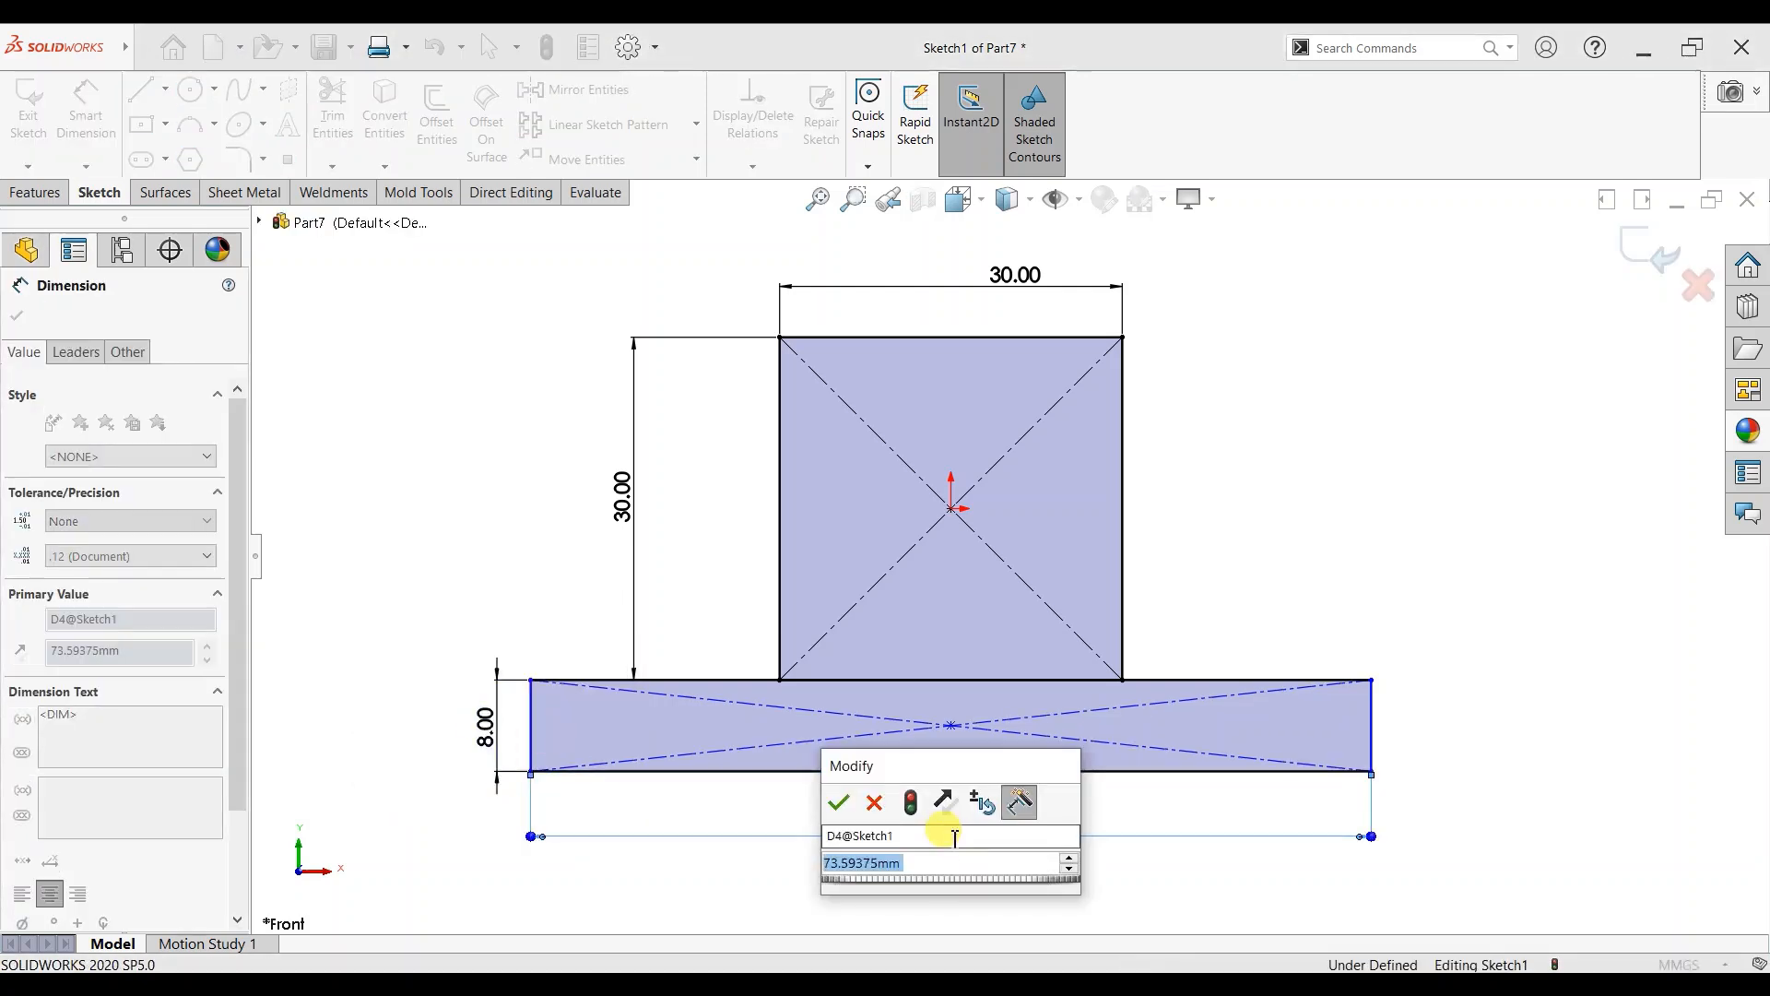
{"action": "type", "text": "50"}
{"action": "key", "text": "Return"}
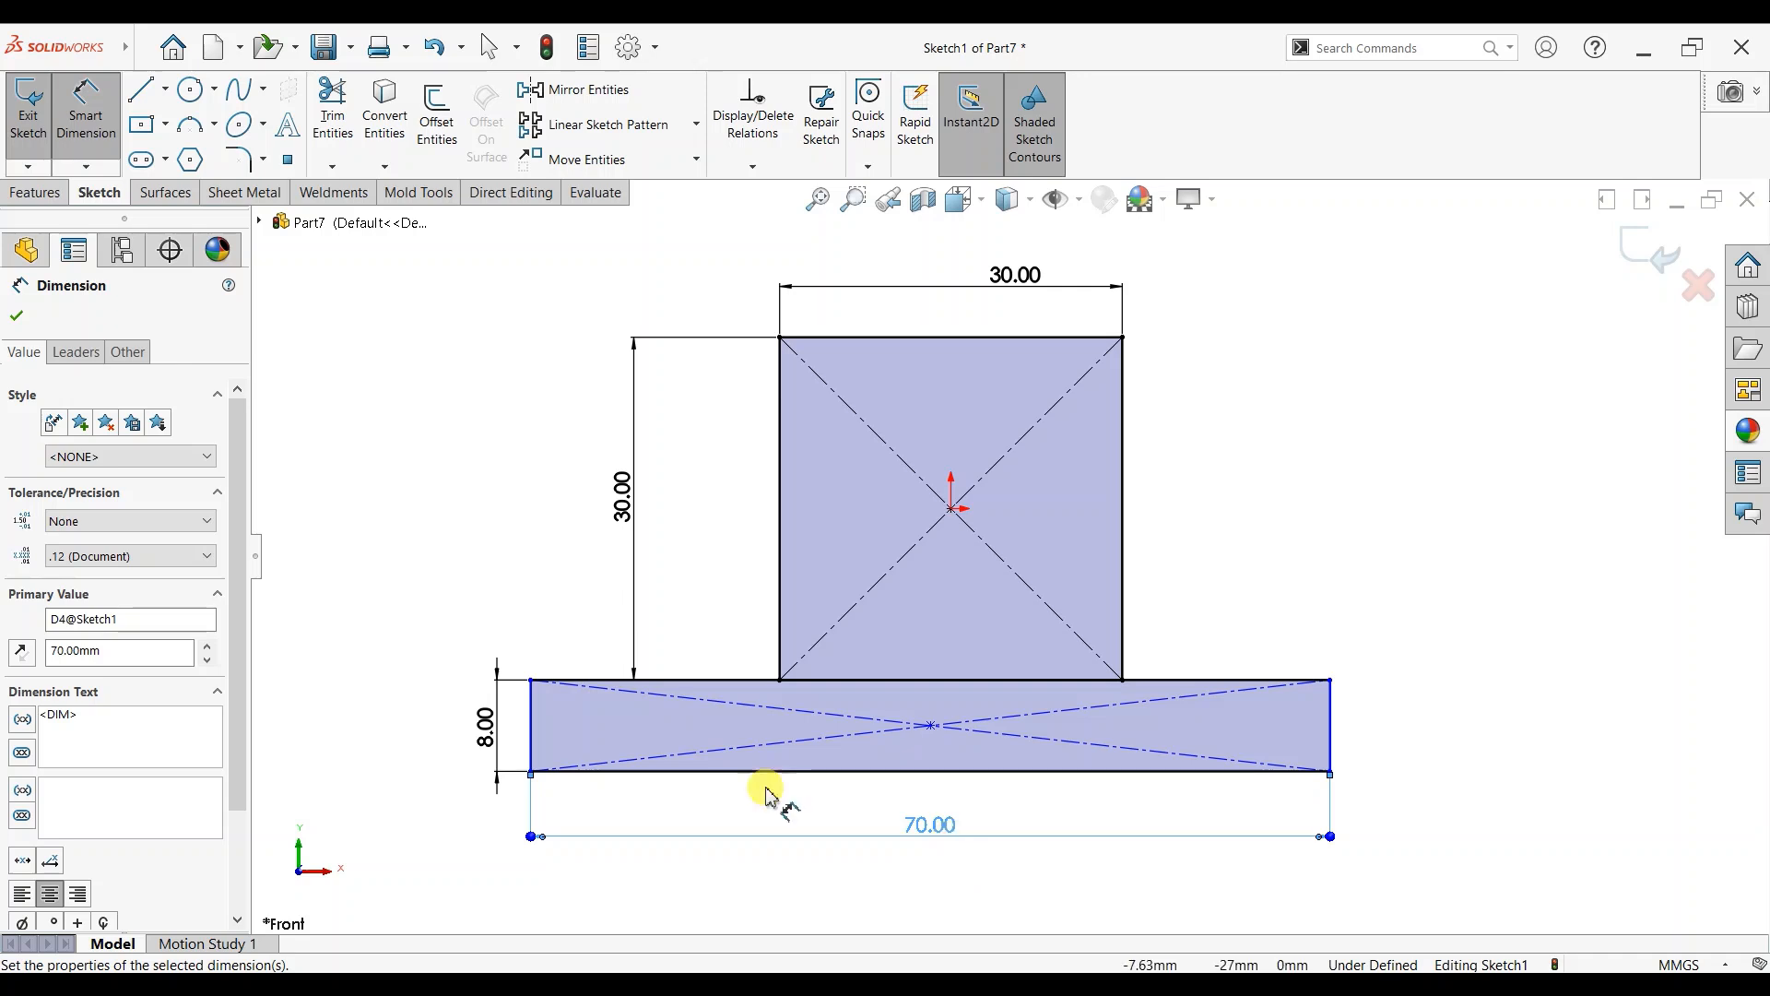
{"action": "key", "text": "Escape"}
Align the lower rectangle's centre point with the square's centre using a Vertical relation.
{"action": "left_click", "coordinate": [951, 513]}
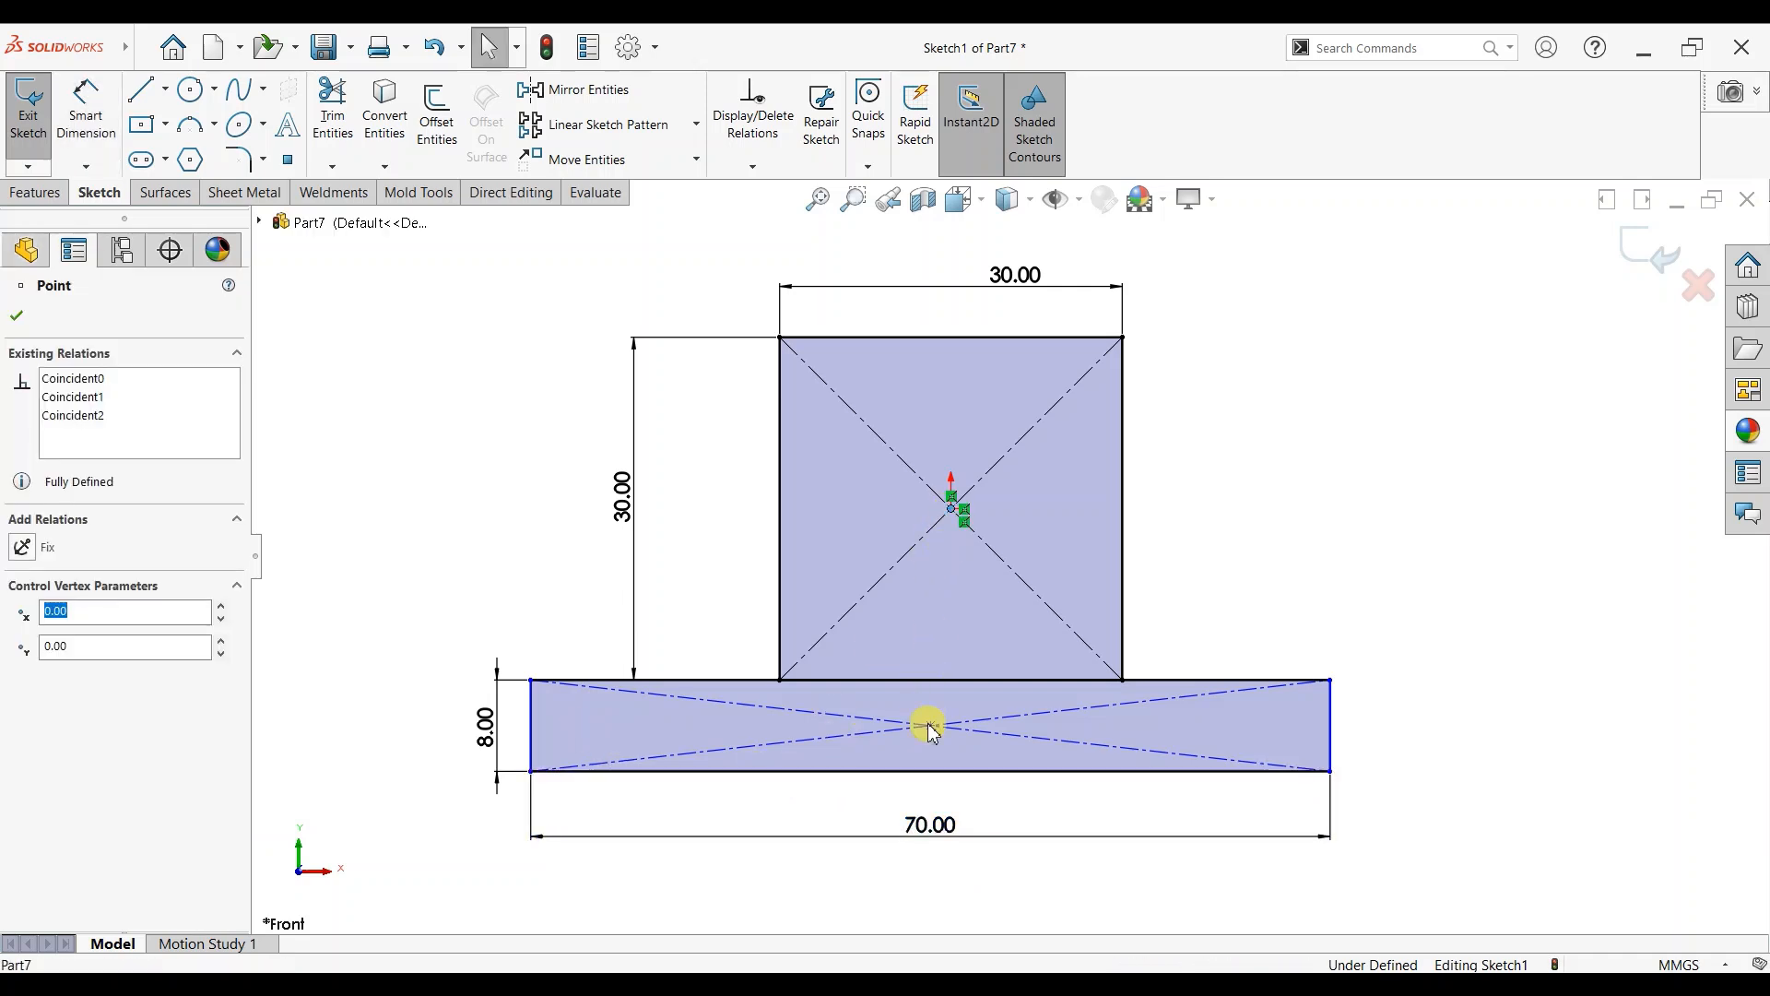
{"action": "left_click", "coordinate": [929, 727], "text": "ctrl"}
{"action": "left_click", "coordinate": [1013, 640]}
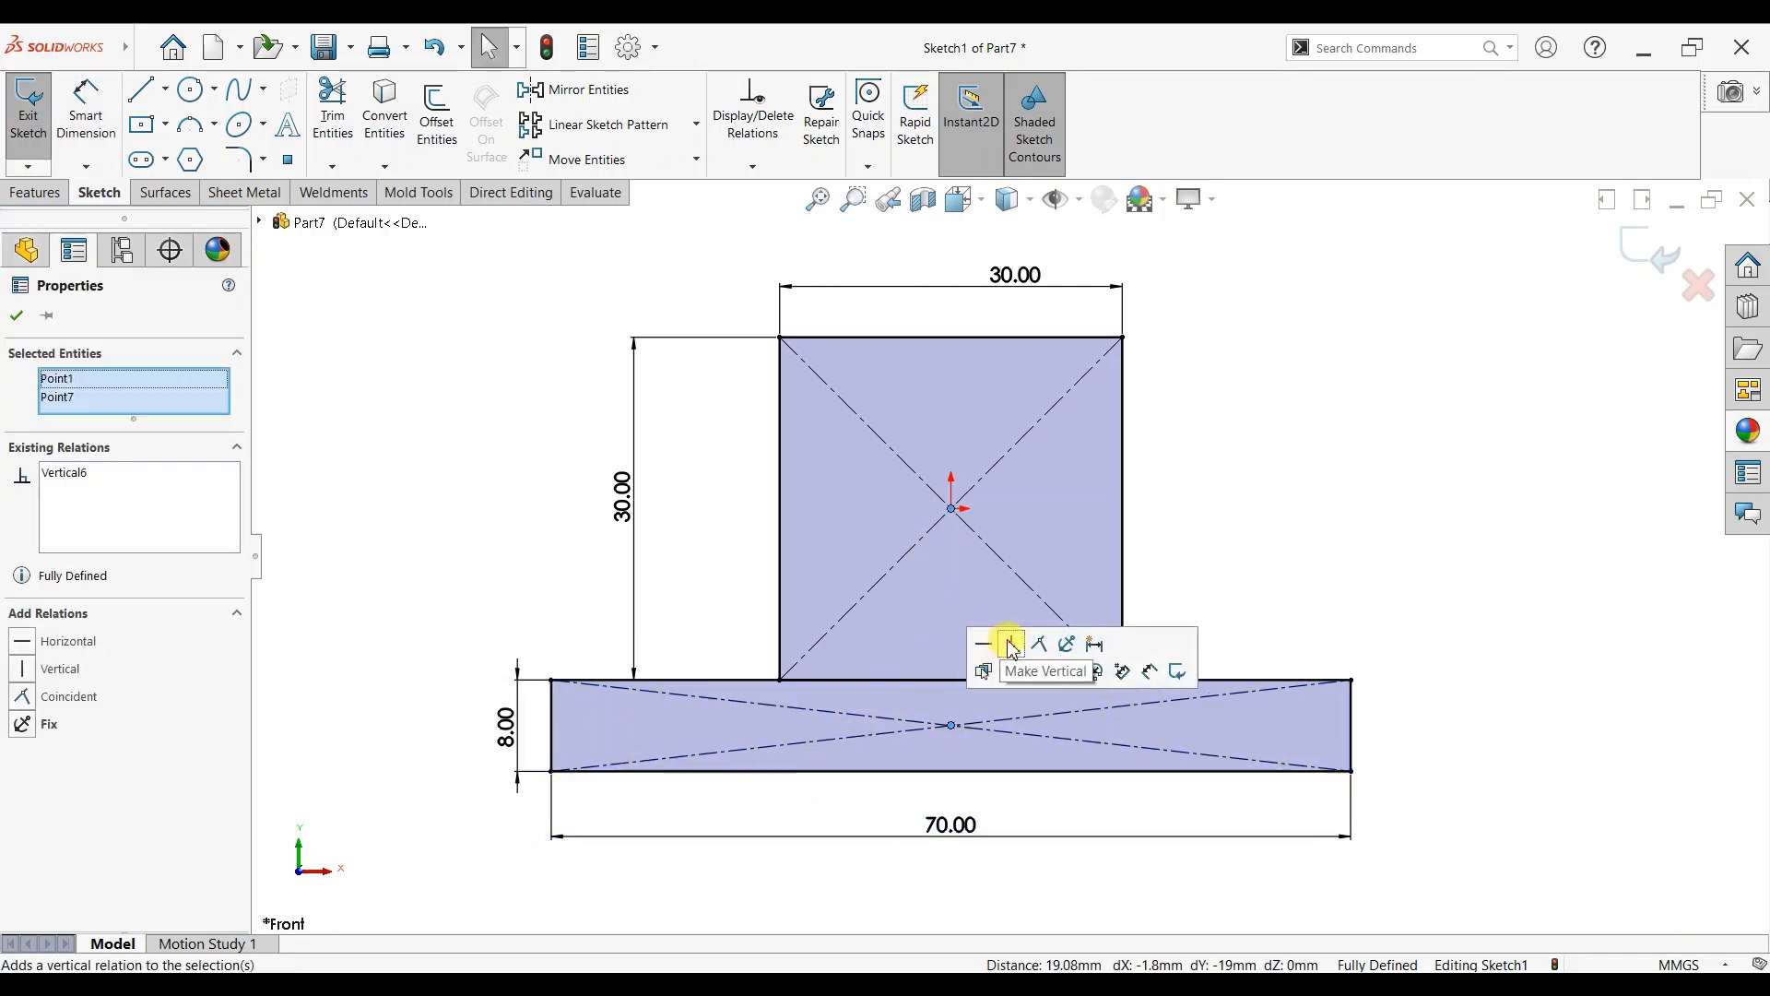
{"action": "left_click", "coordinate": [17, 315]}
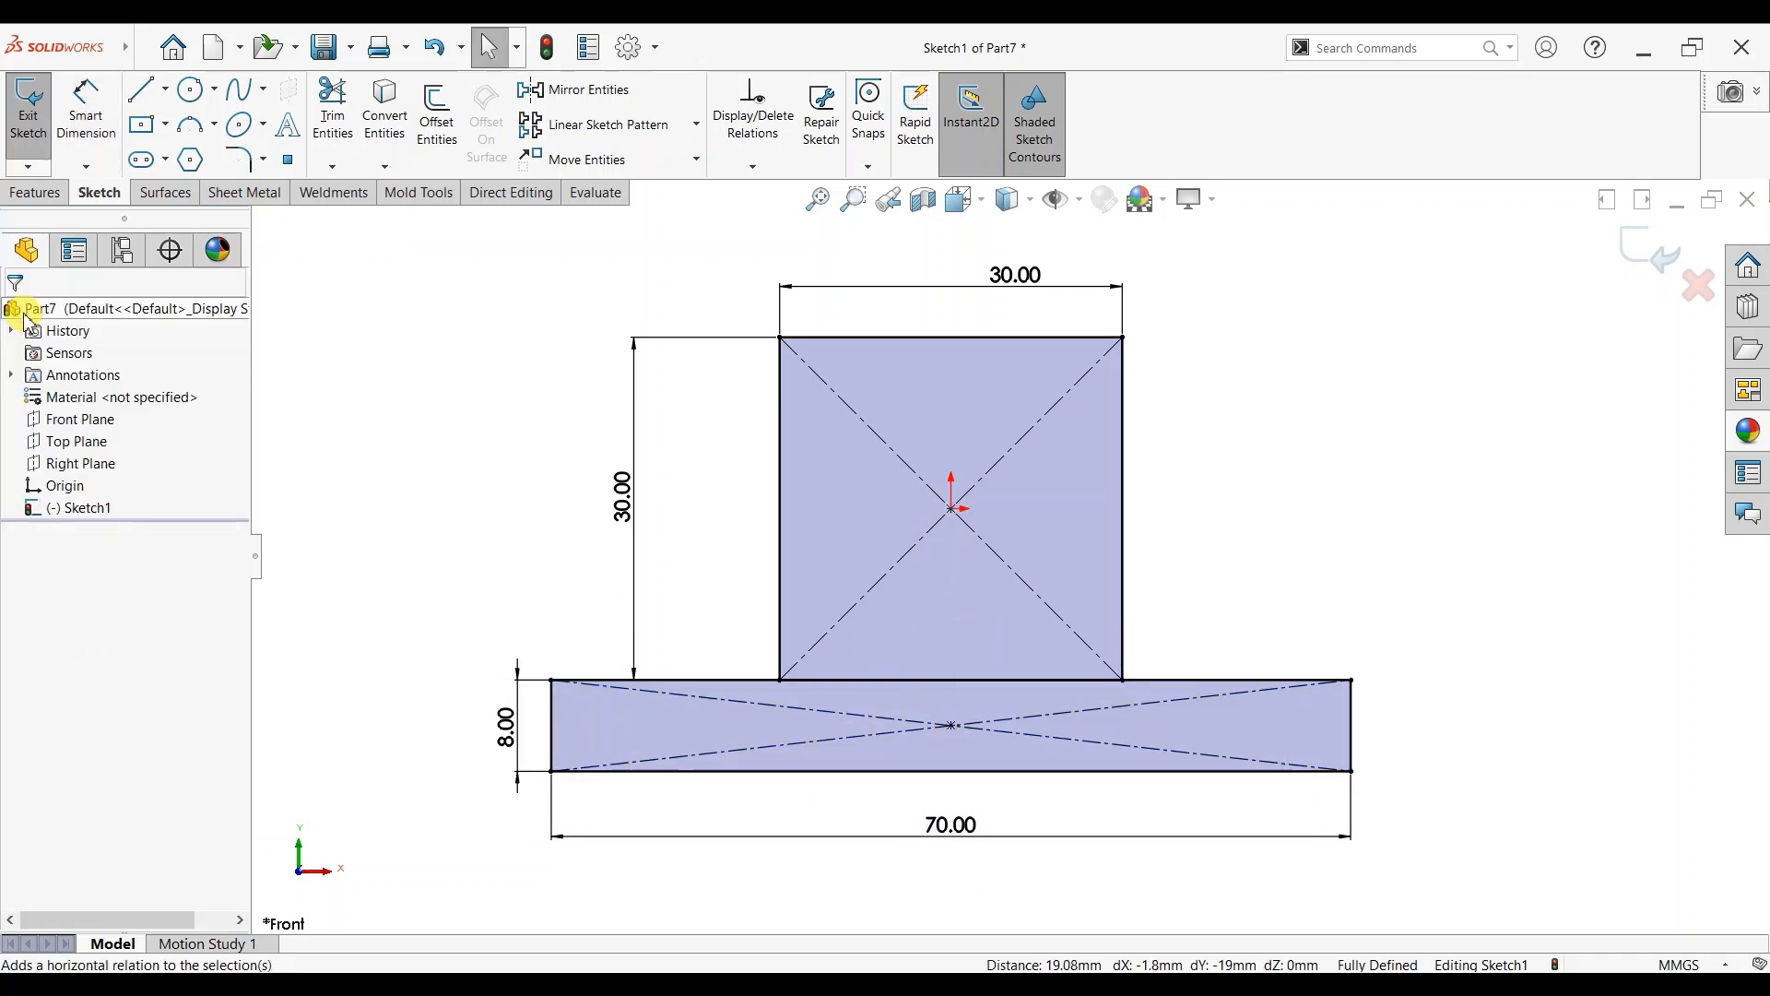
Trim away the shared edge segment between the square and the base rectangle.
{"action": "left_click", "coordinate": [333, 118]}
{"action": "left_click", "coordinate": [951, 683]}
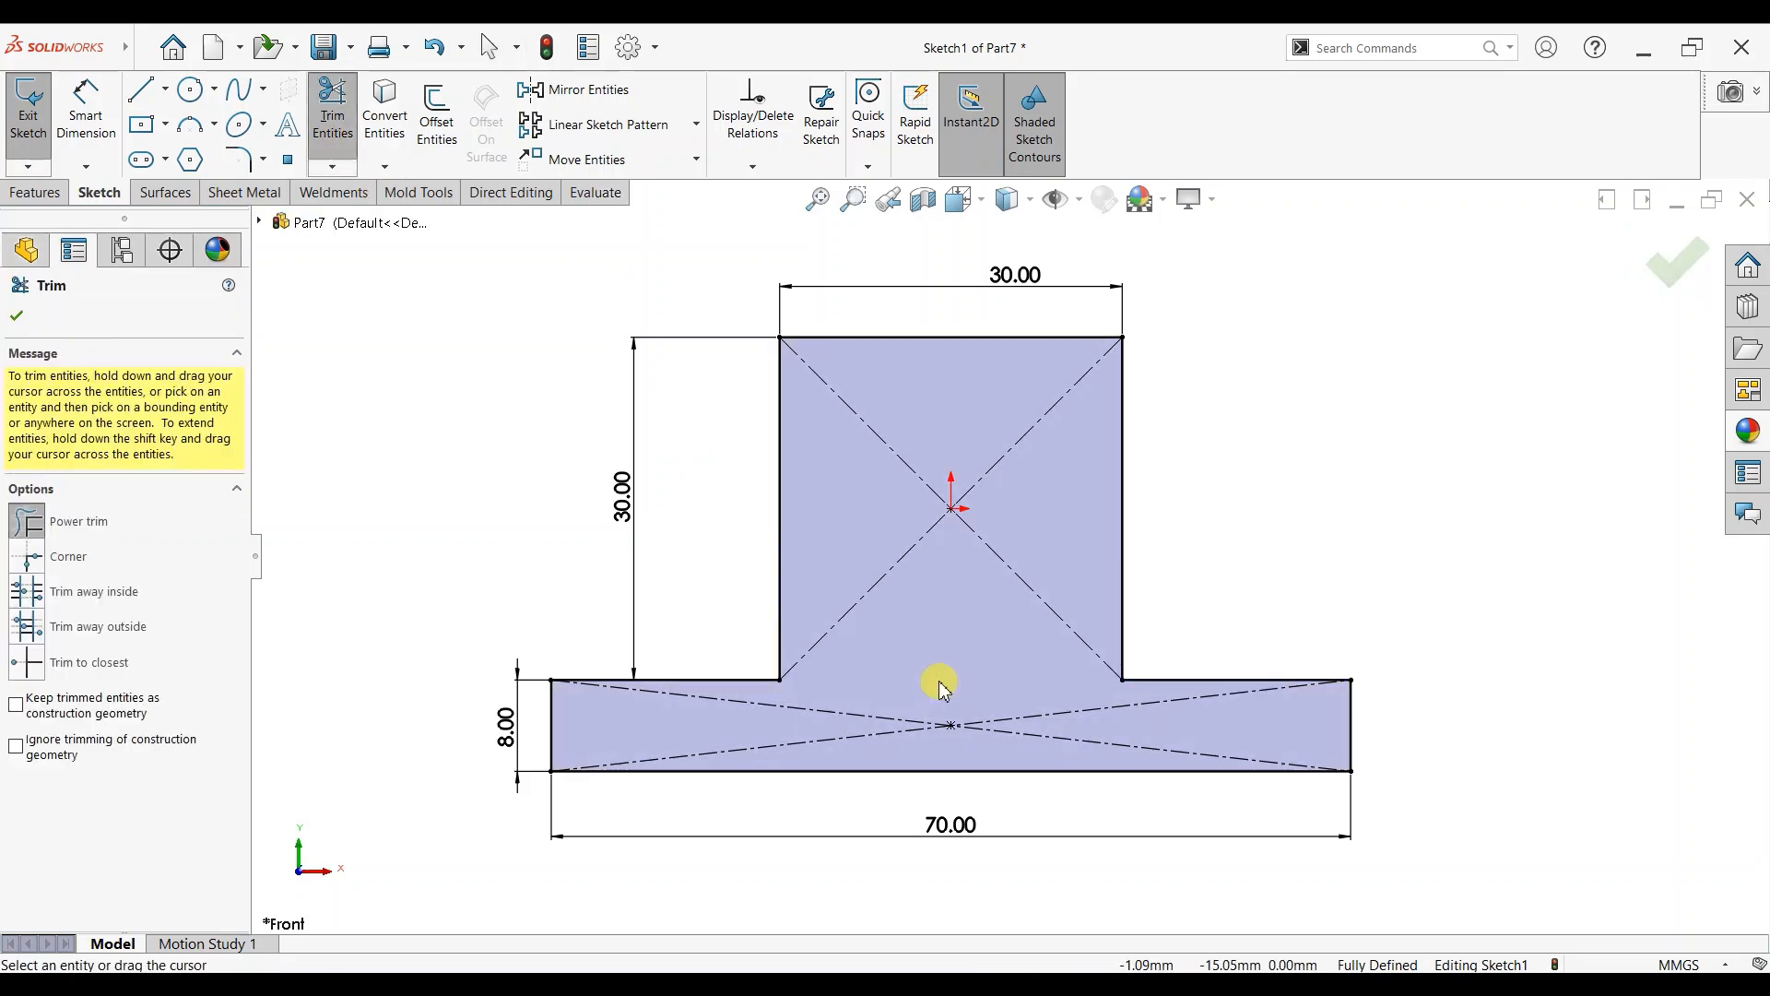
{"action": "left_click", "coordinate": [35, 316]}
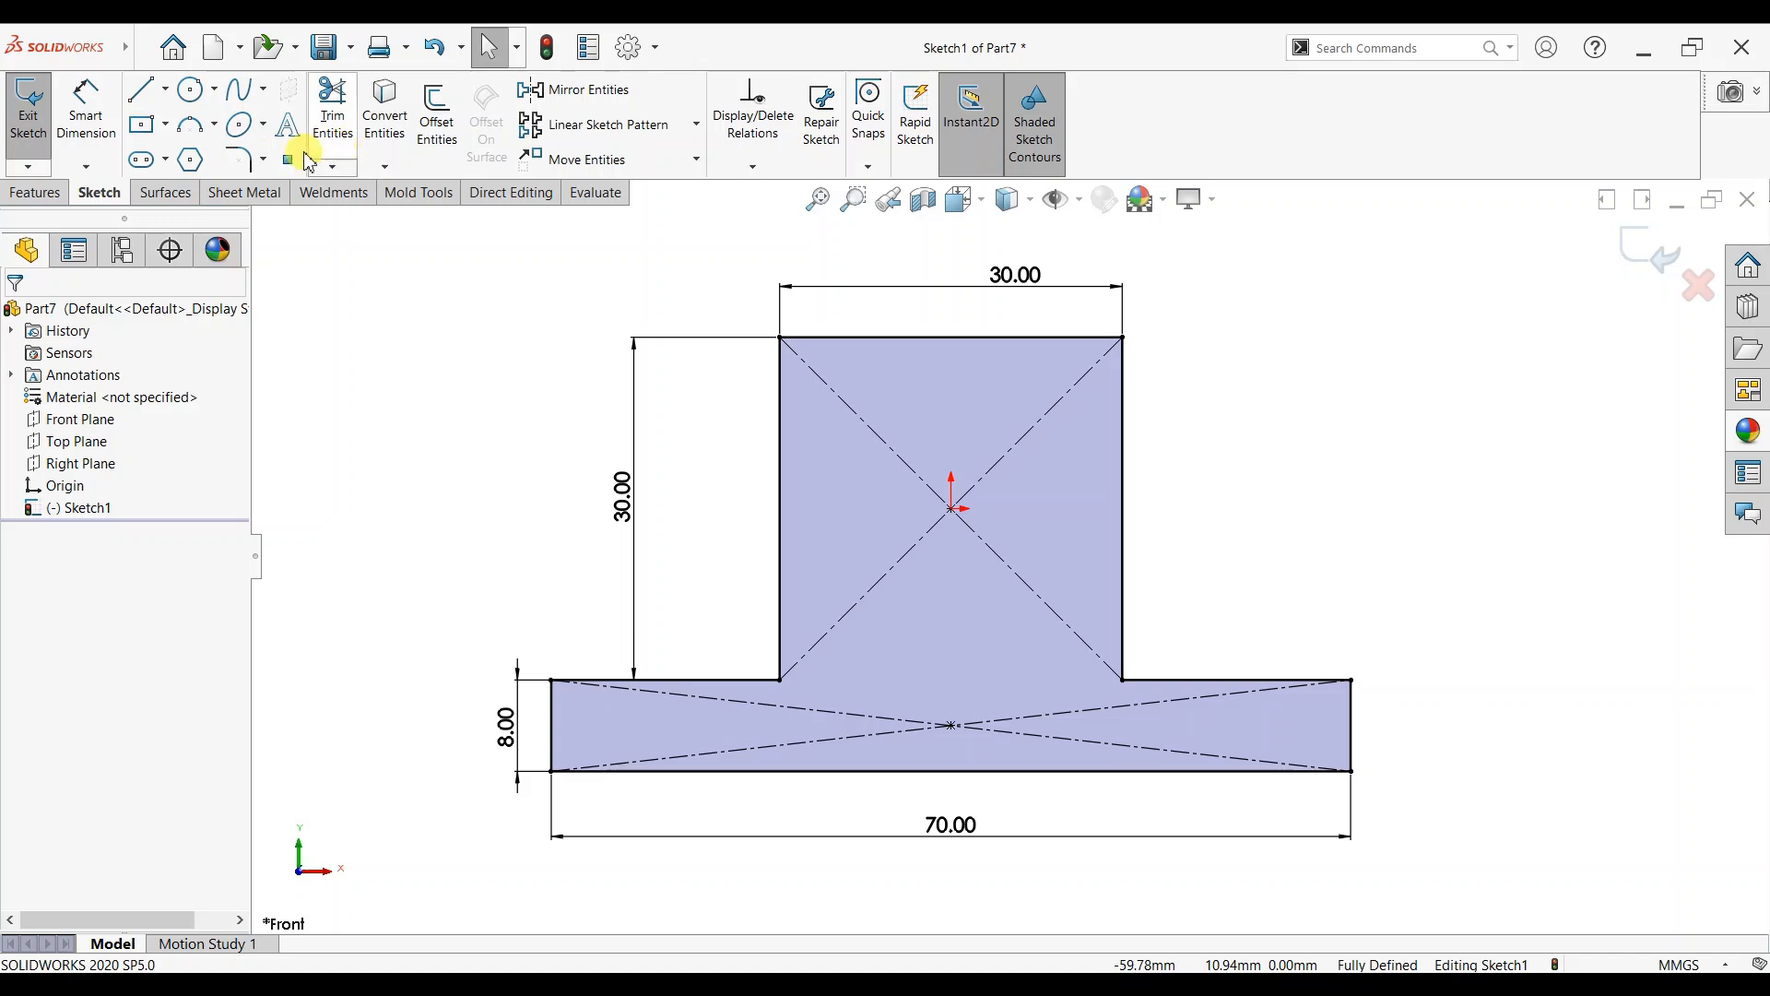
Add 10 mm equal-distance sketch chamfers at the two inner corners where the square meets the base.
{"action": "left_click", "coordinate": [261, 162]}
{"action": "left_click", "coordinate": [277, 214]}
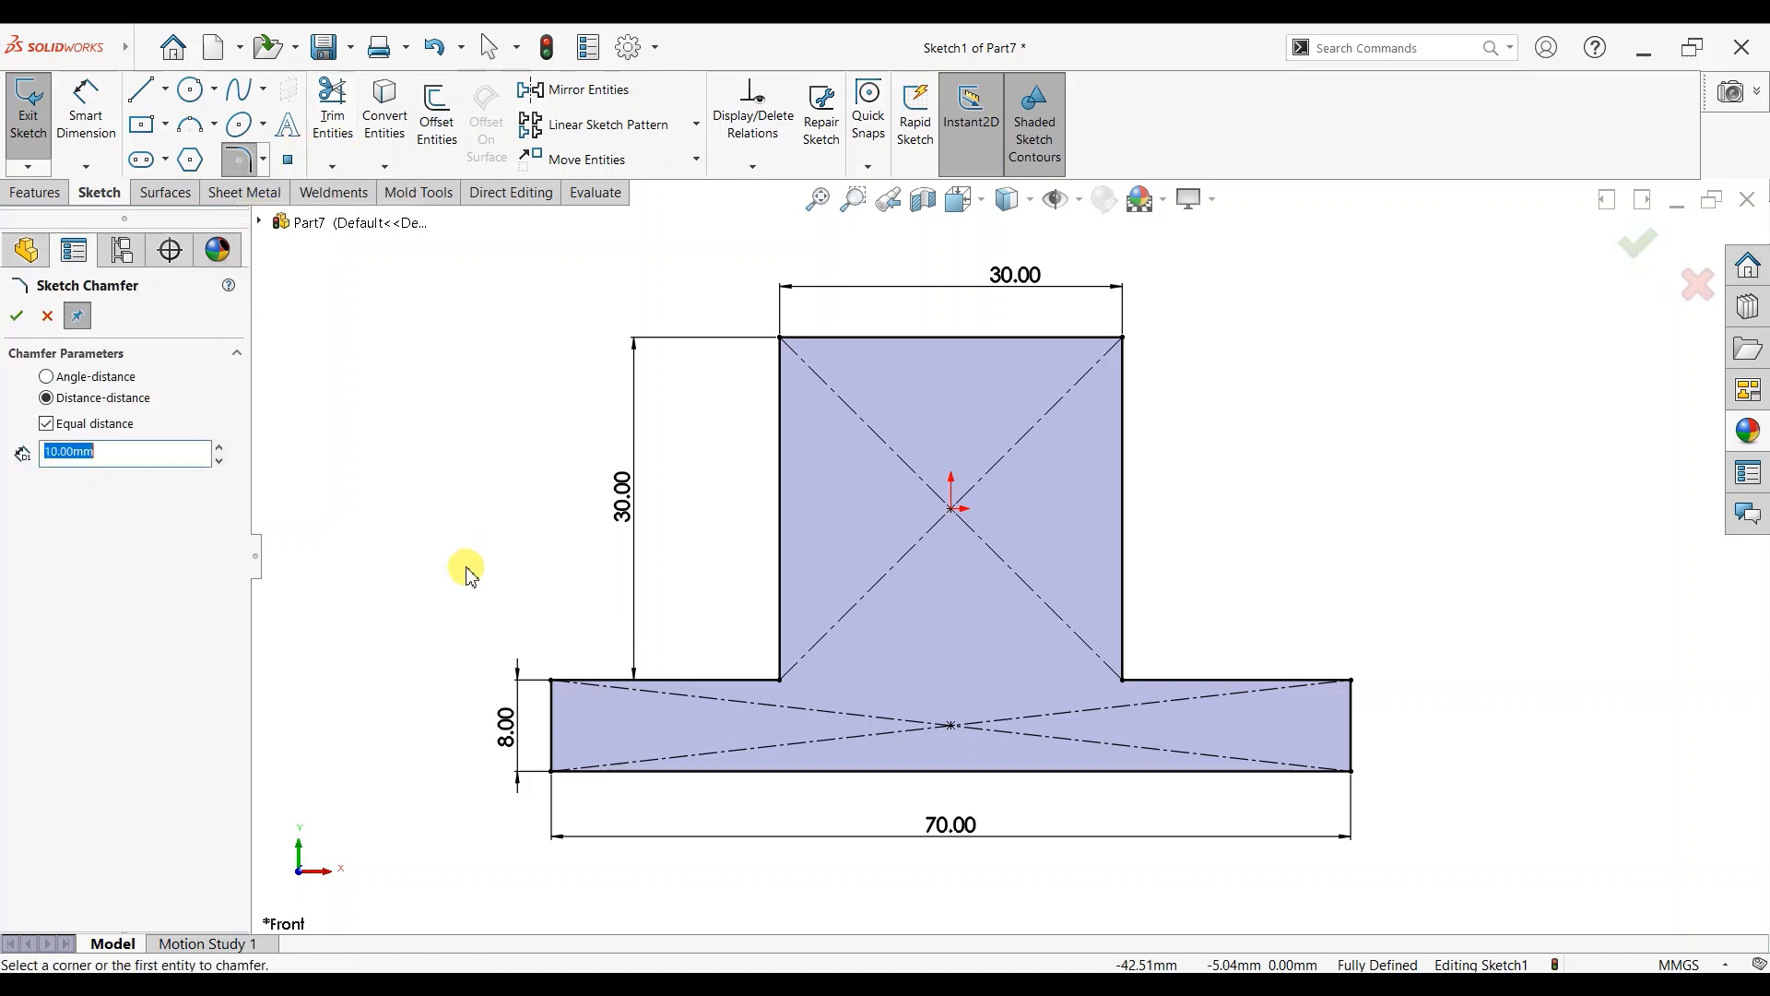
{"action": "left_click", "coordinate": [780, 681]}
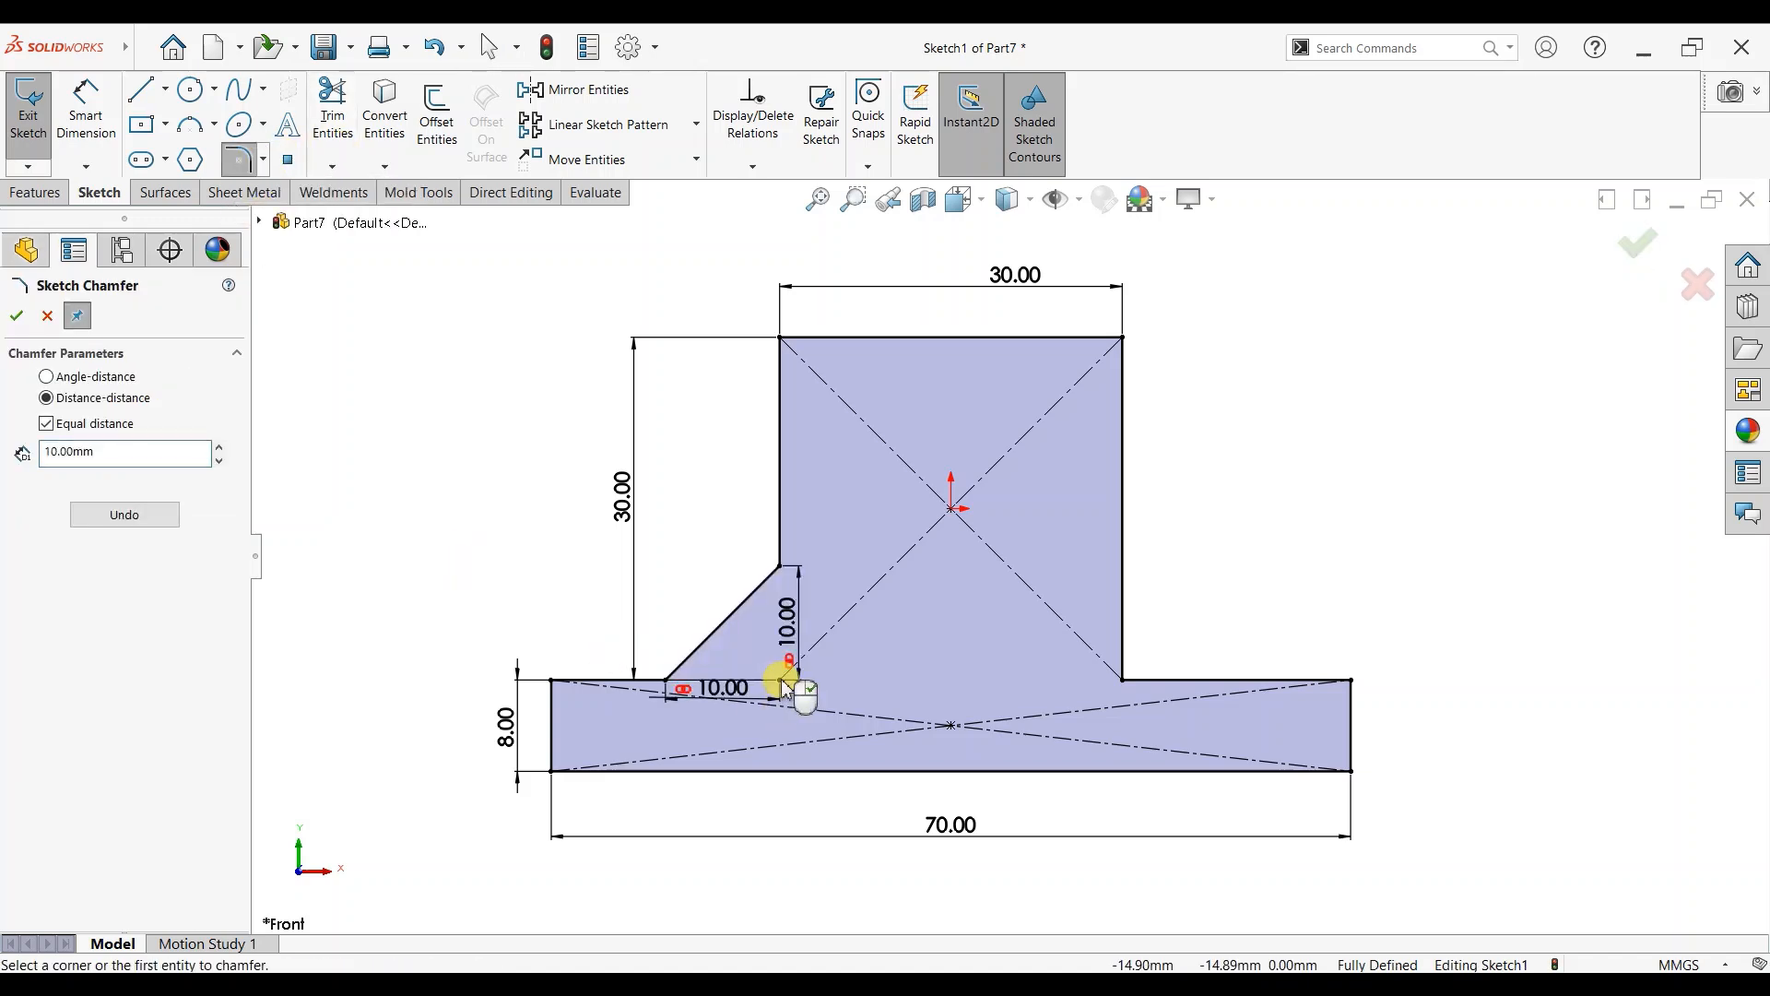
{"action": "left_click", "coordinate": [1124, 682]}
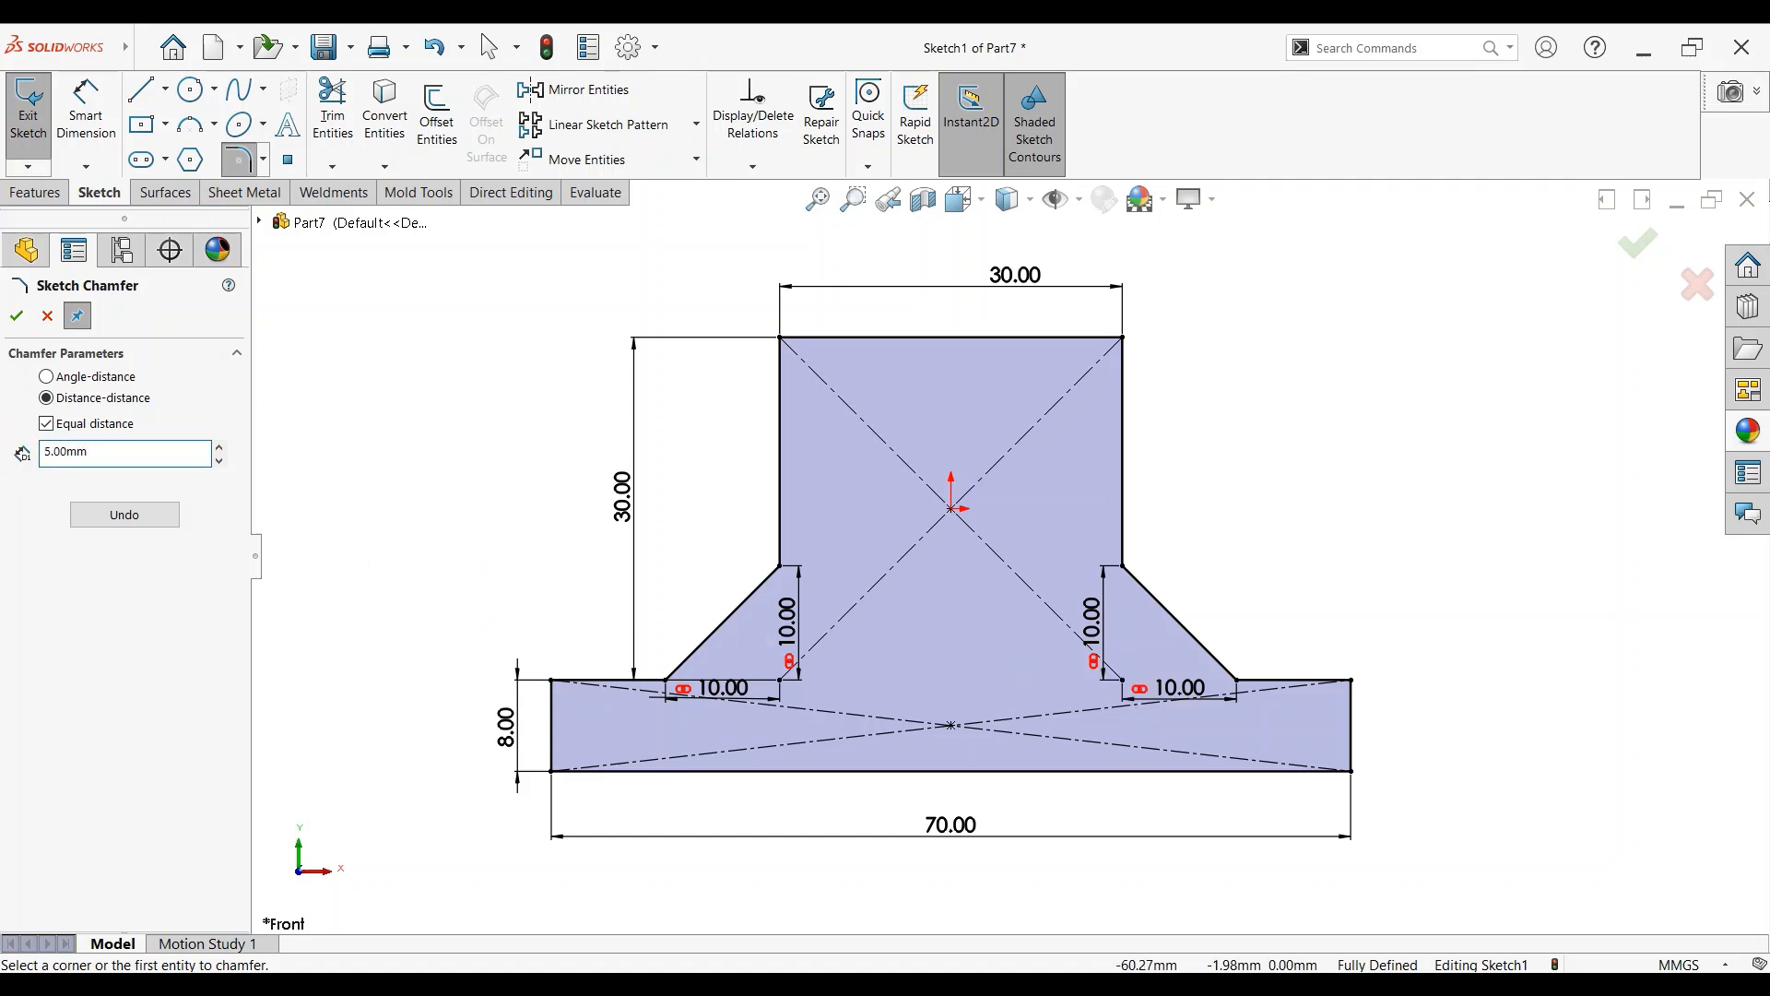
{"action": "left_click", "coordinate": [17, 317]}
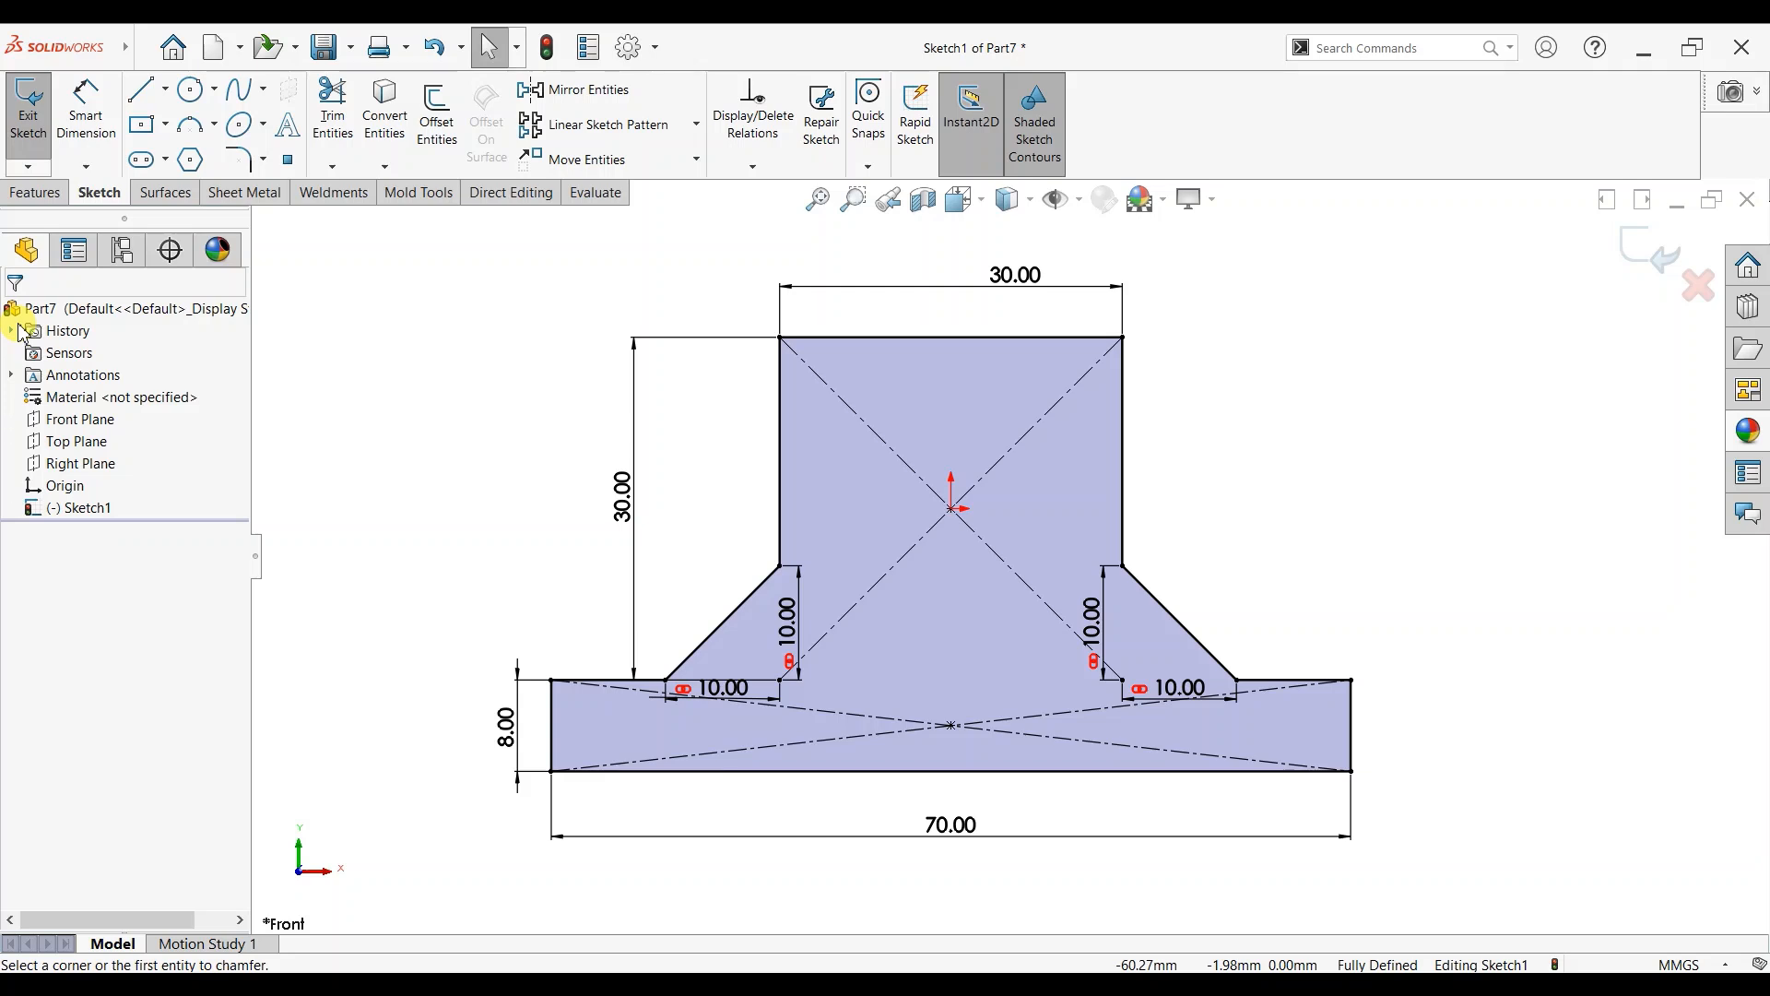
Draw a circle centred on the origin and dimension its diameter as 10 mm.
{"action": "key", "text": "f"}
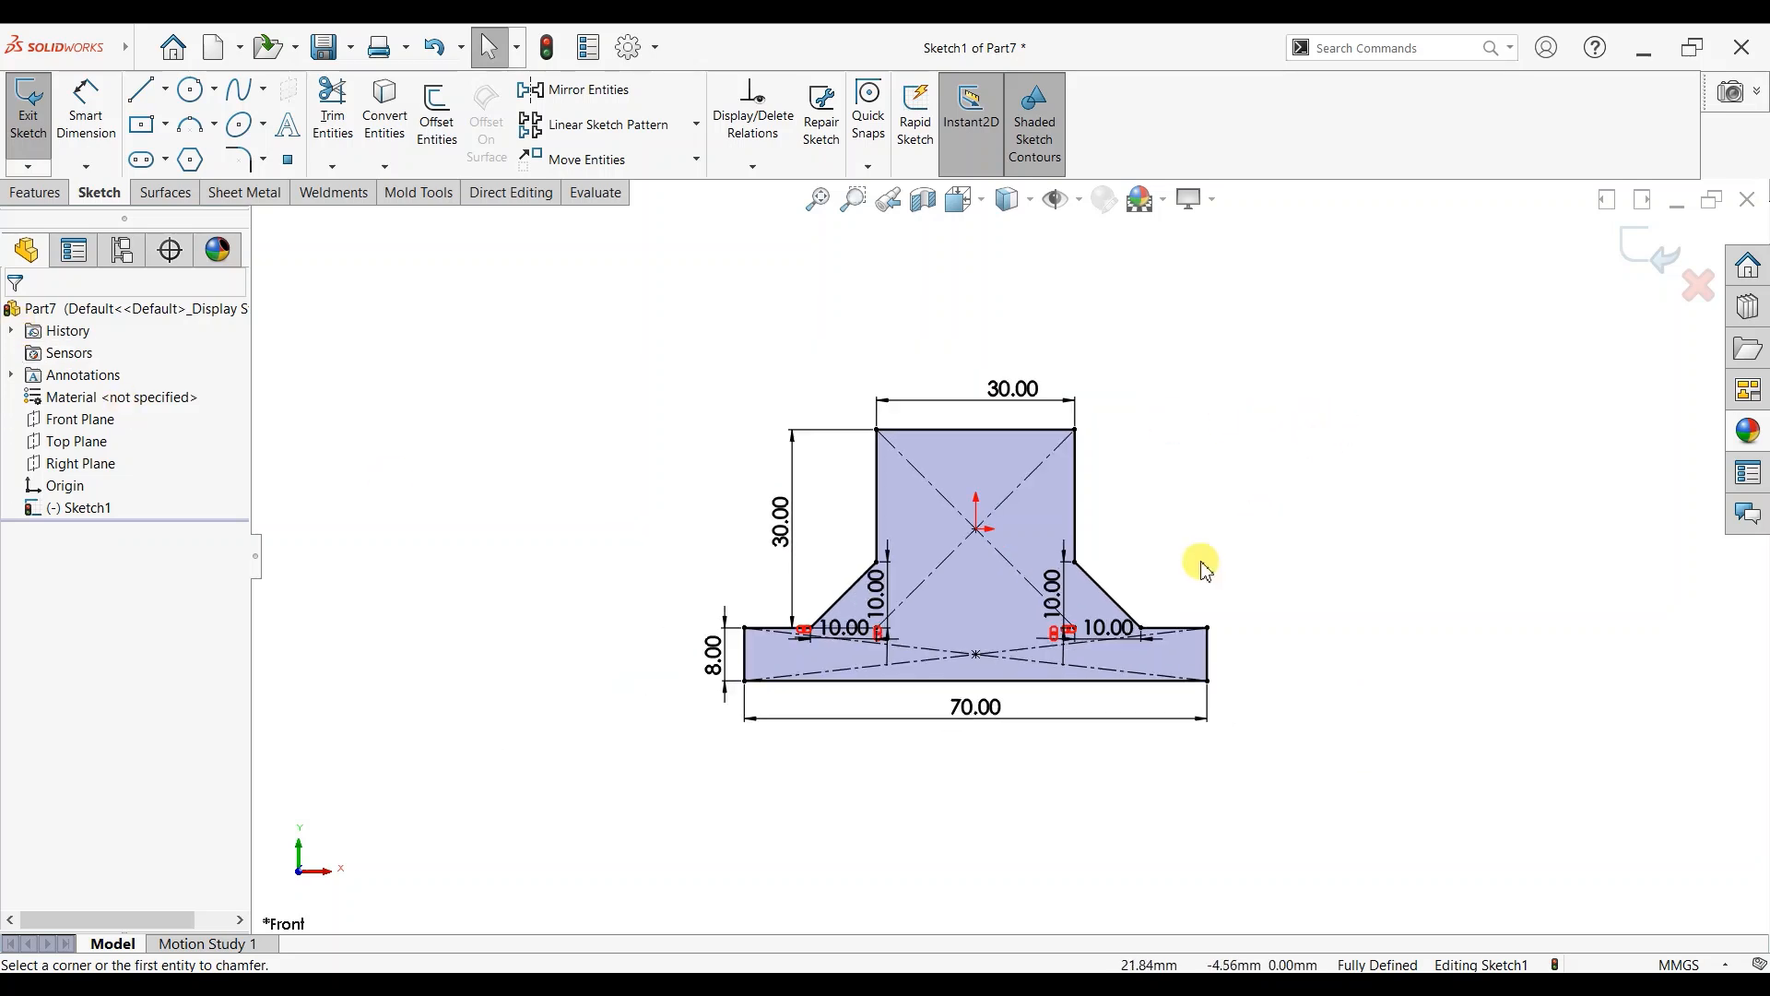
{"action": "left_click", "coordinate": [193, 90]}
{"action": "left_click", "coordinate": [975, 529]}
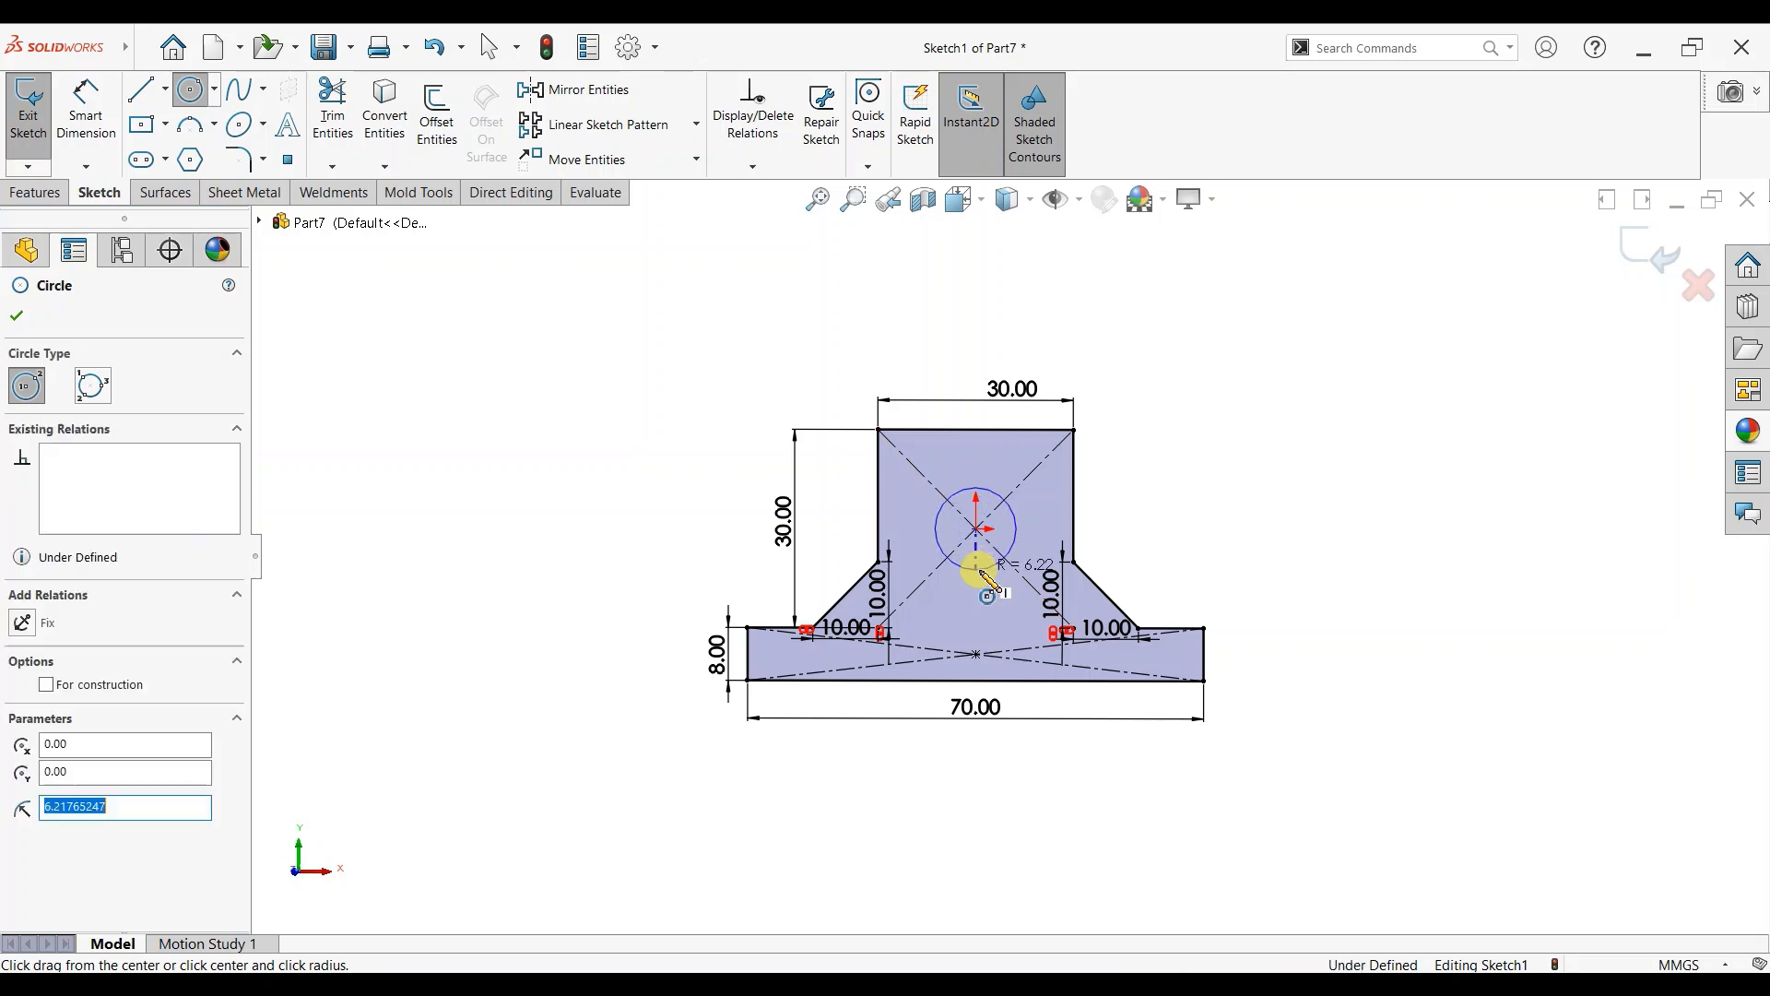
{"action": "left_click", "coordinate": [979, 570]}
{"action": "left_click", "coordinate": [93, 115]}
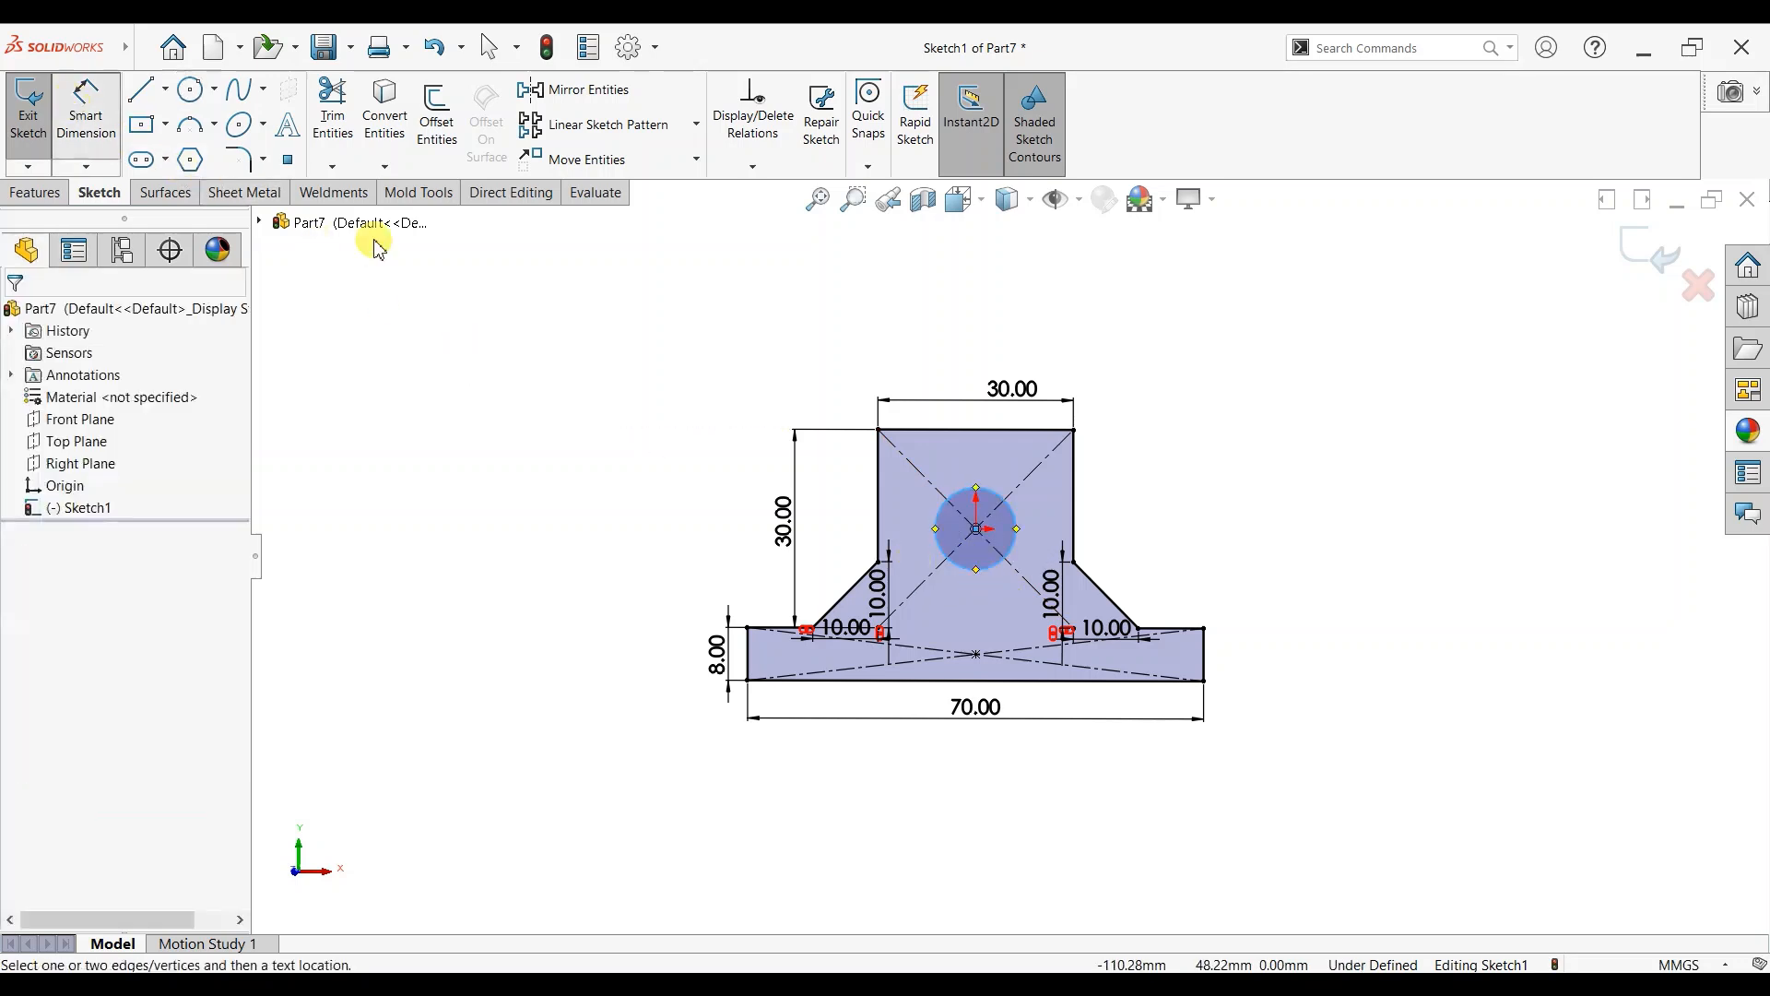
{"action": "left_click", "coordinate": [979, 499]}
{"action": "left_click", "coordinate": [1142, 470]}
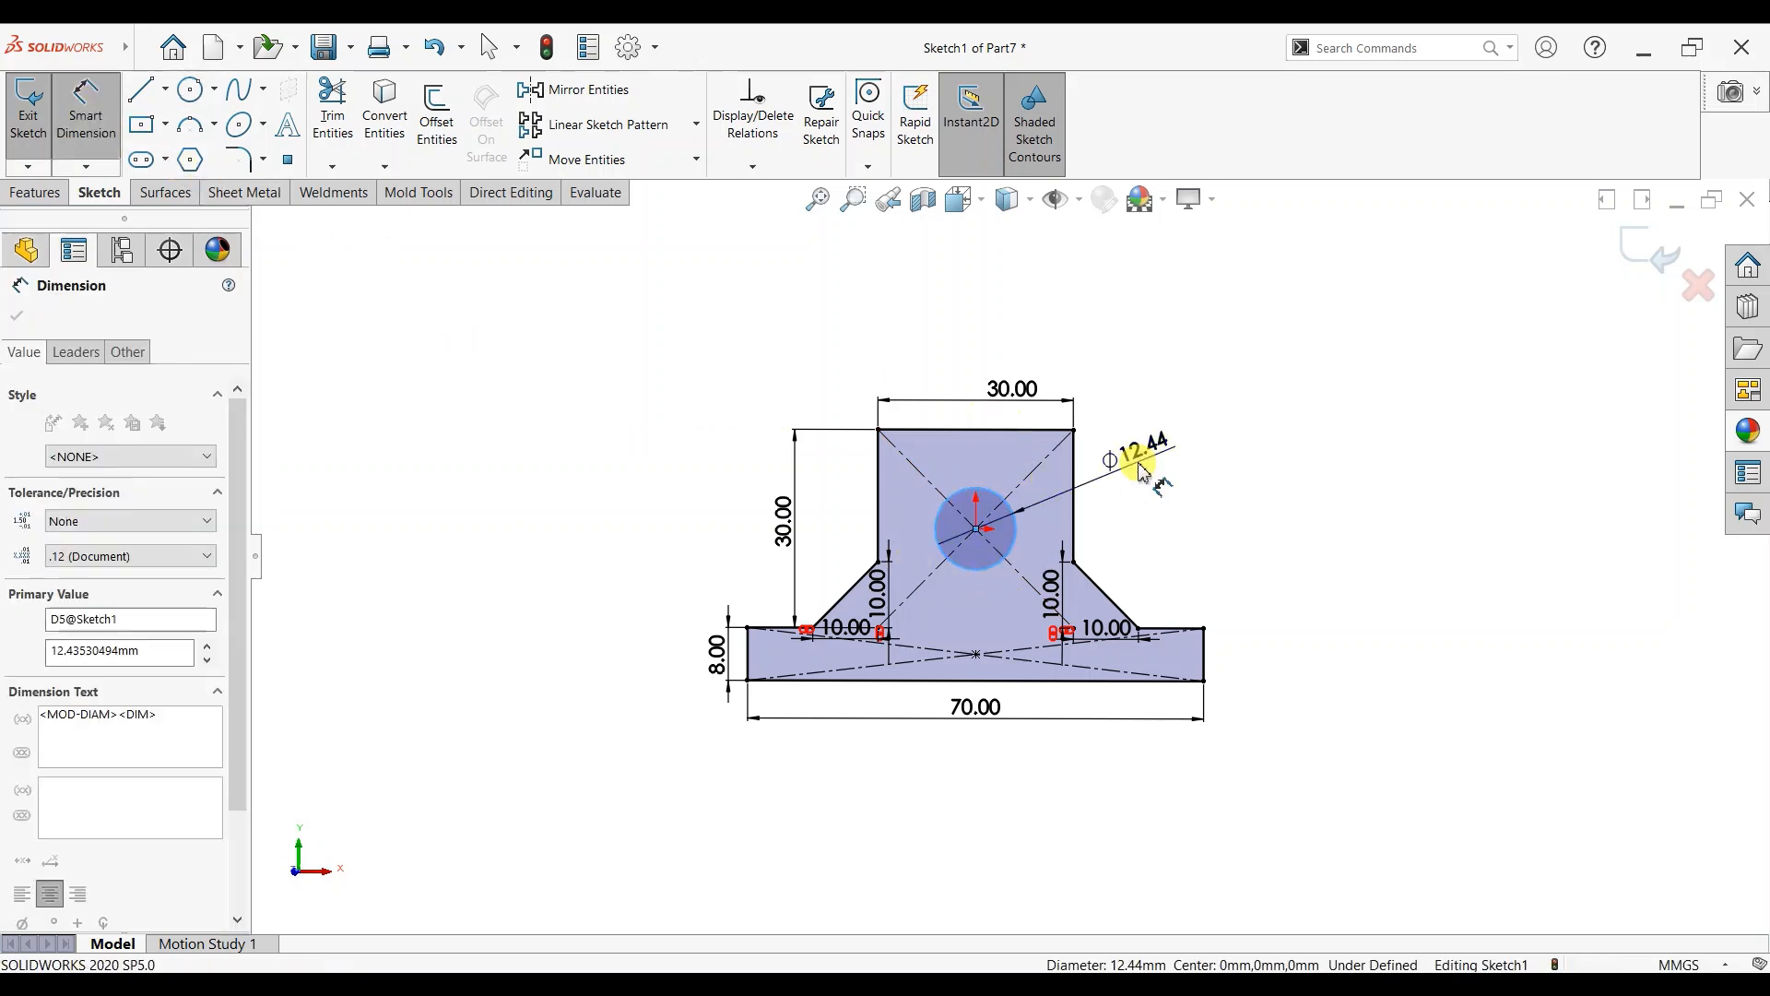
{"action": "type", "text": "10"}
{"action": "key", "text": "Return"}
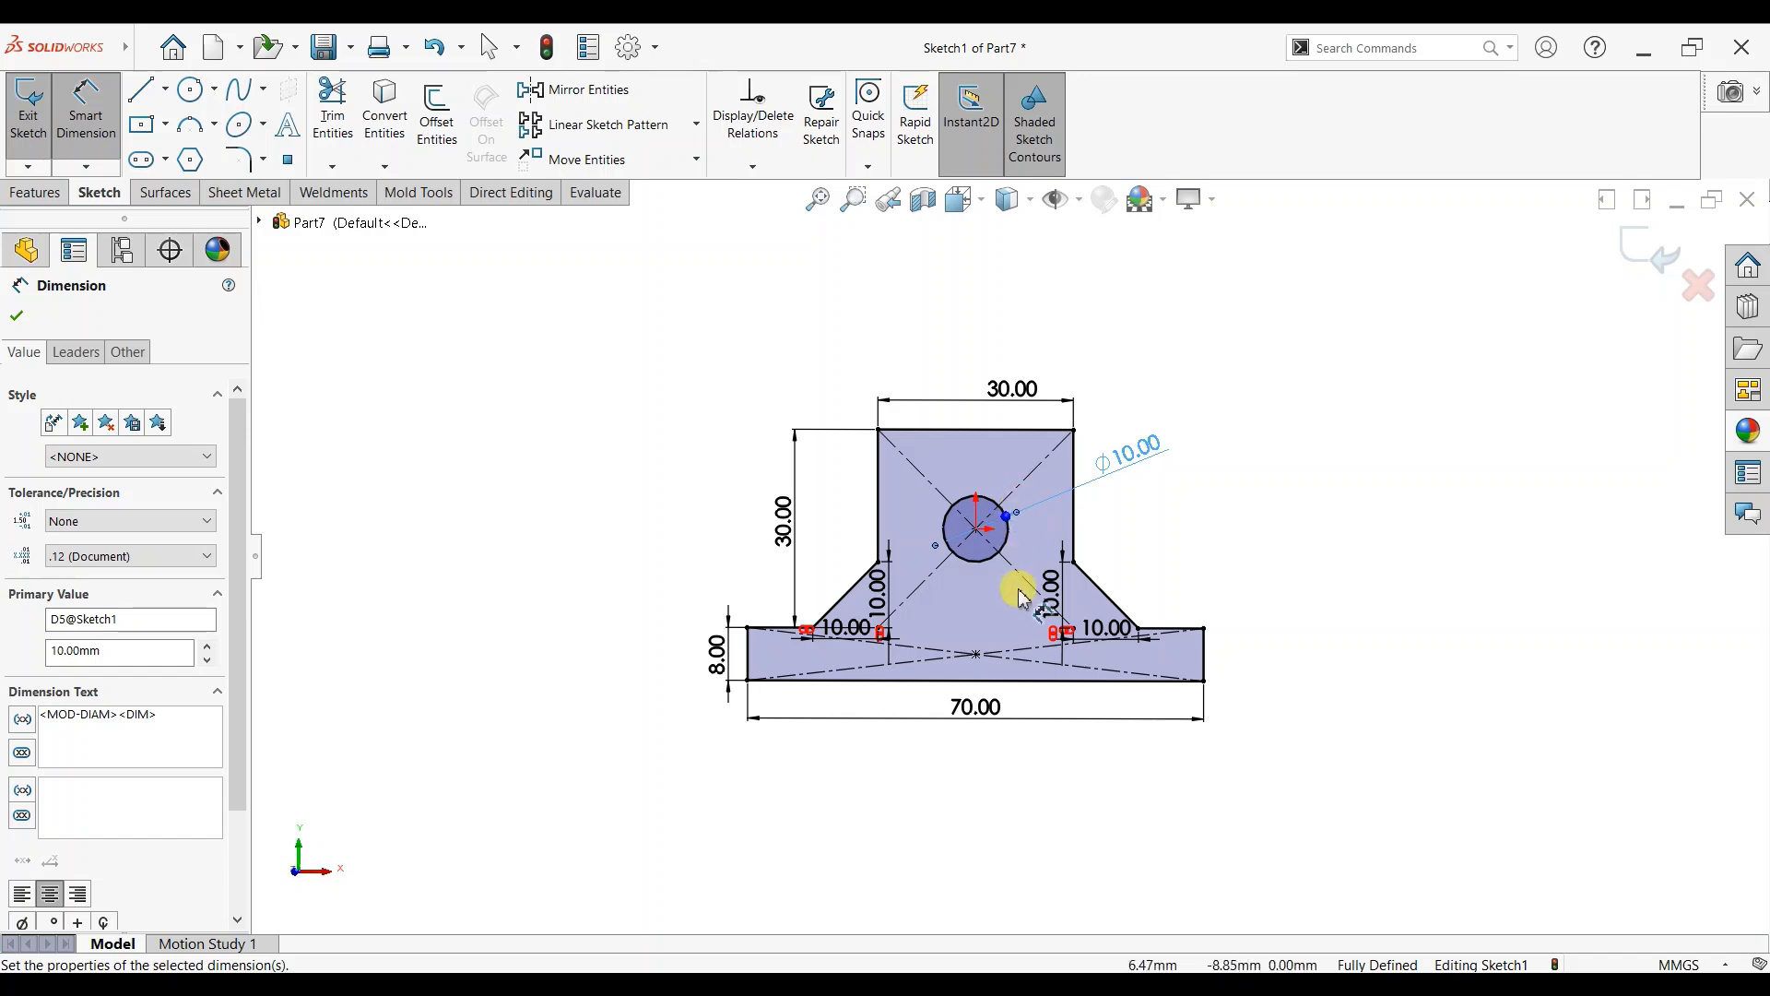
{"action": "scroll", "coordinate": [1020, 585], "scroll_direction": "down", "scroll_amount": 2}
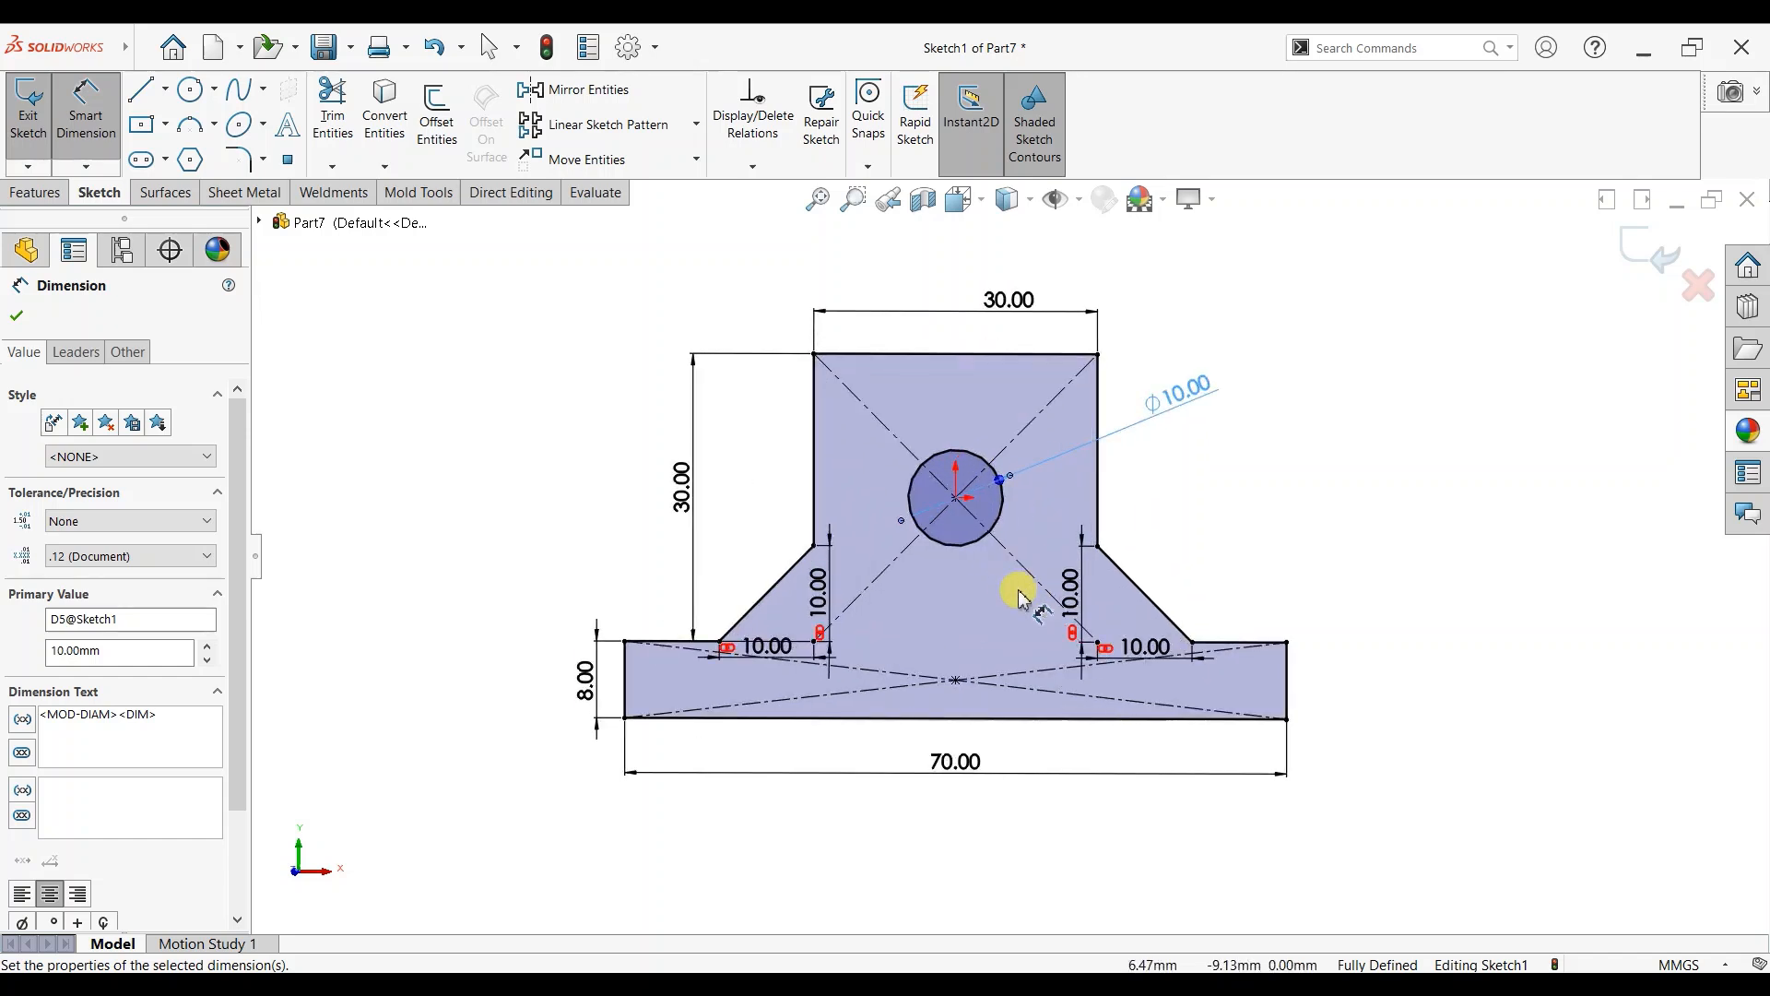
{"action": "left_click", "coordinate": [19, 317]}
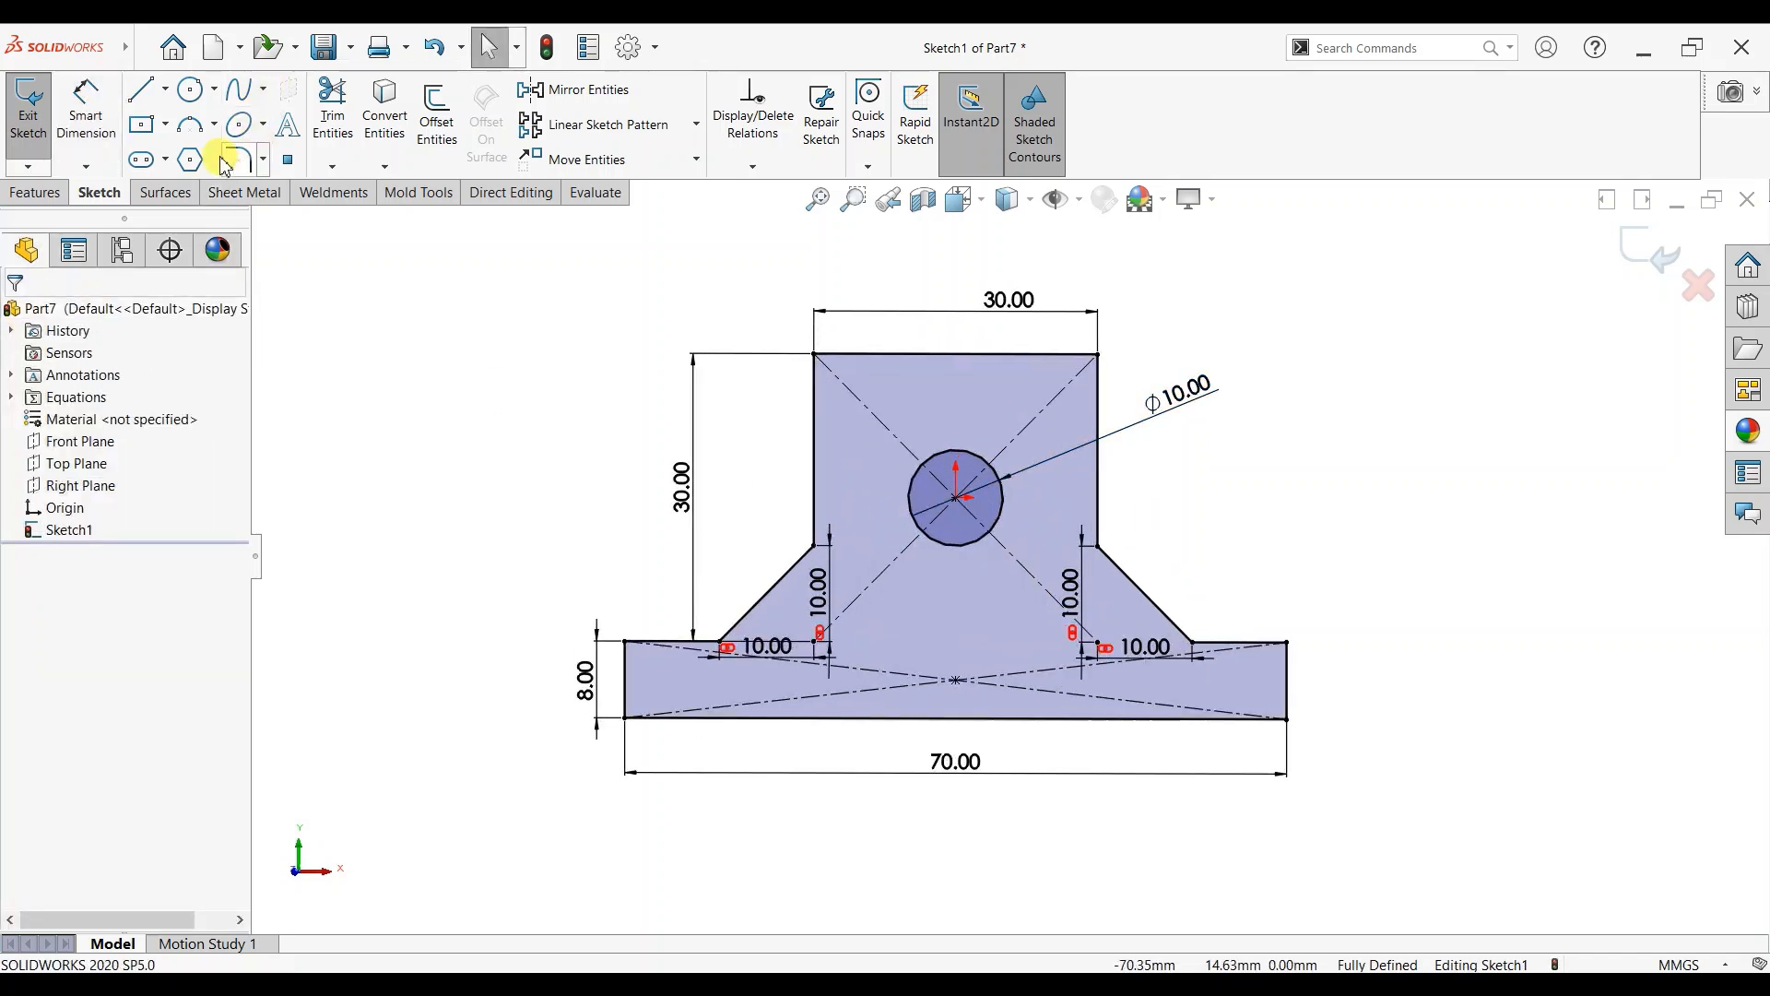
Add 5 mm equal-distance sketch chamfers to the two upper corners of the square.
{"action": "left_click", "coordinate": [264, 166]}
{"action": "left_click", "coordinate": [268, 210]}
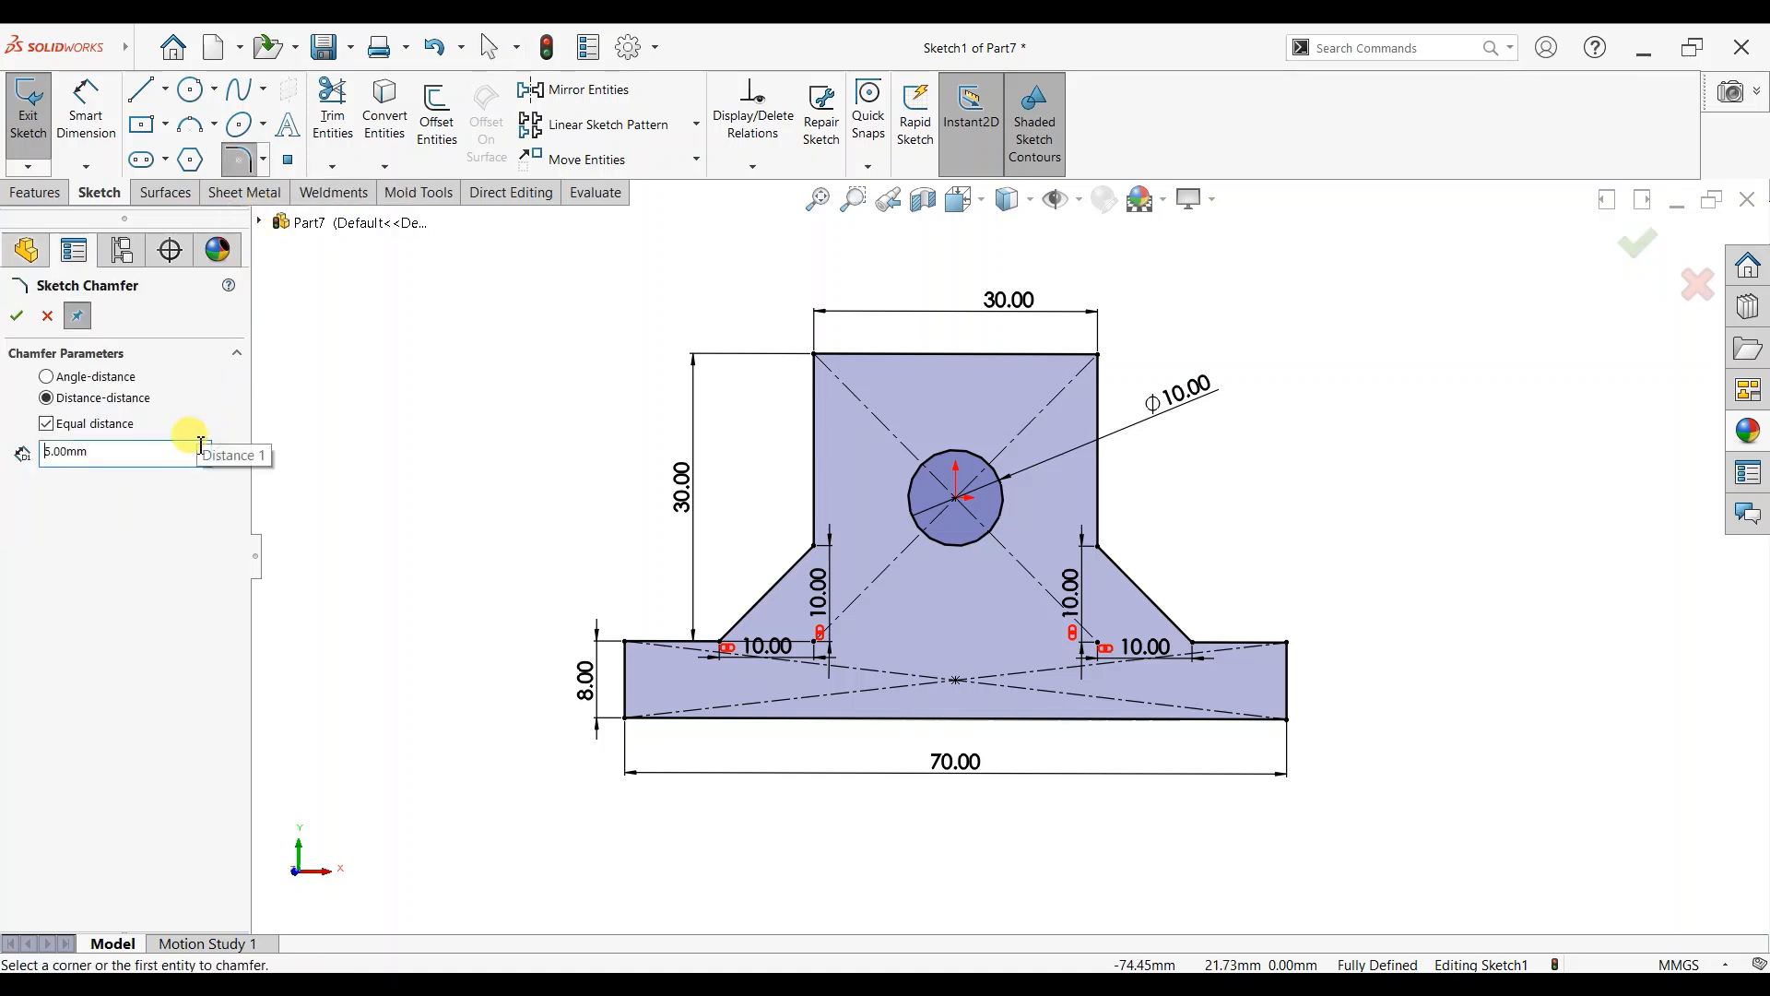
{"action": "left_click", "coordinate": [815, 355]}
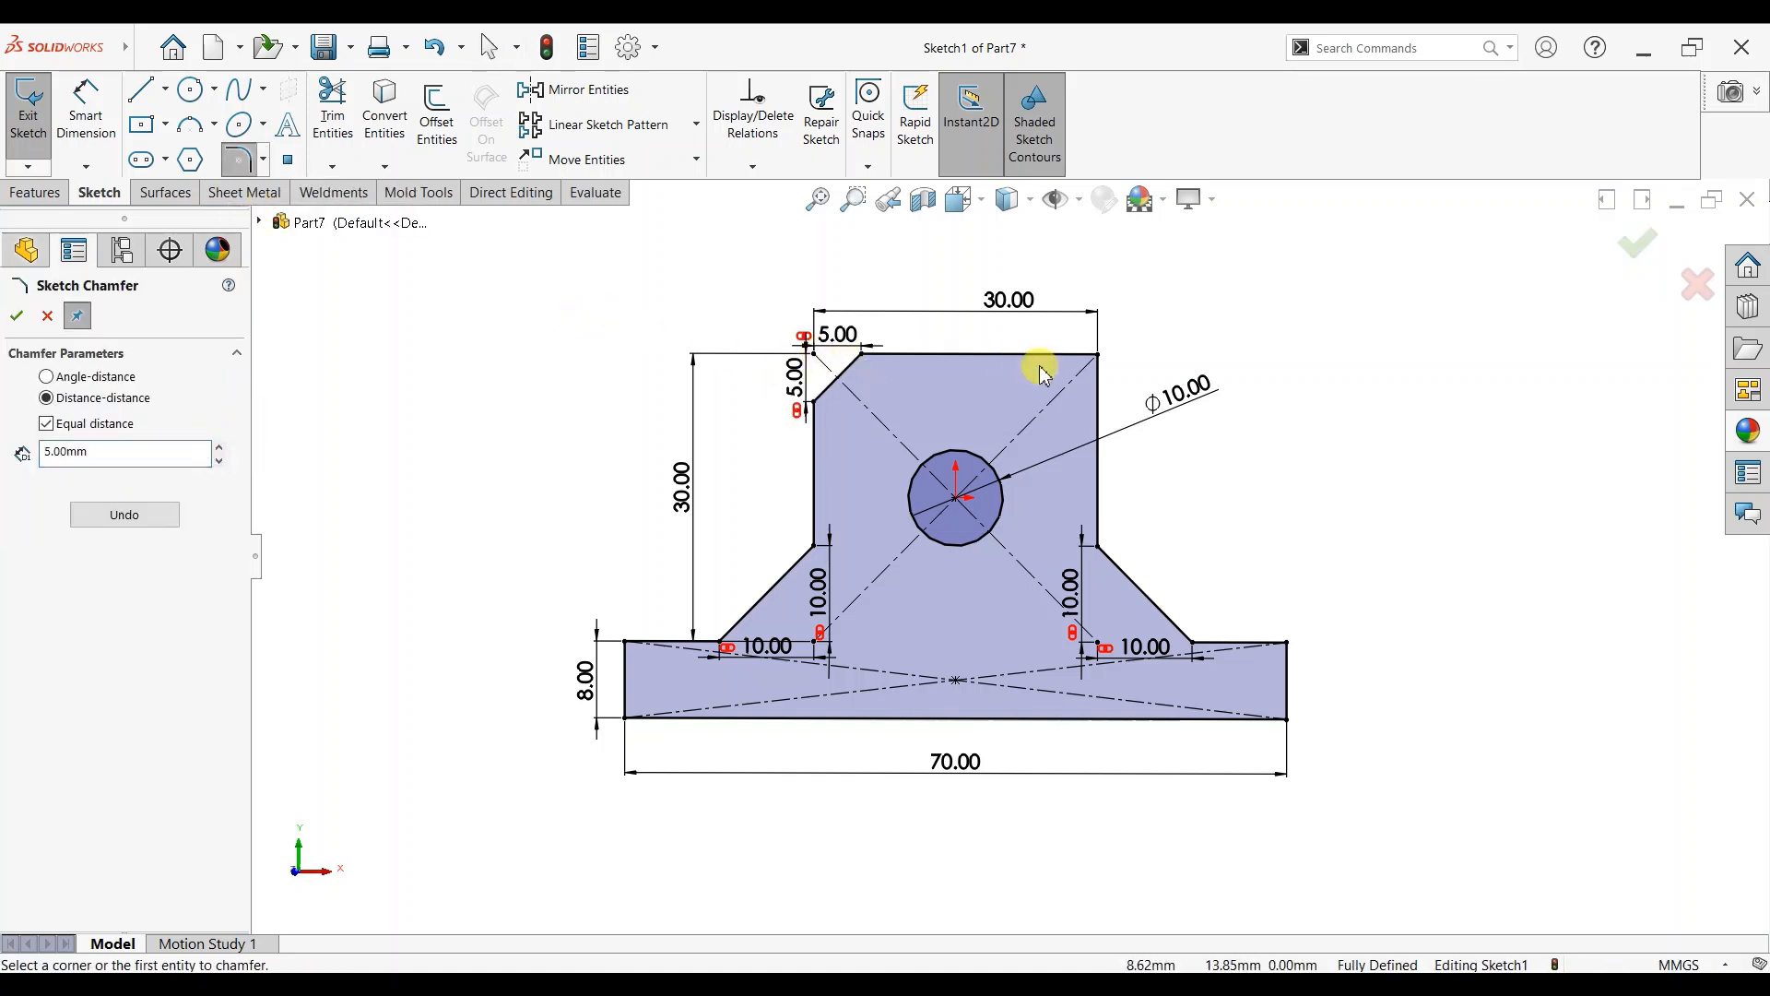
{"action": "left_click", "coordinate": [1097, 356]}
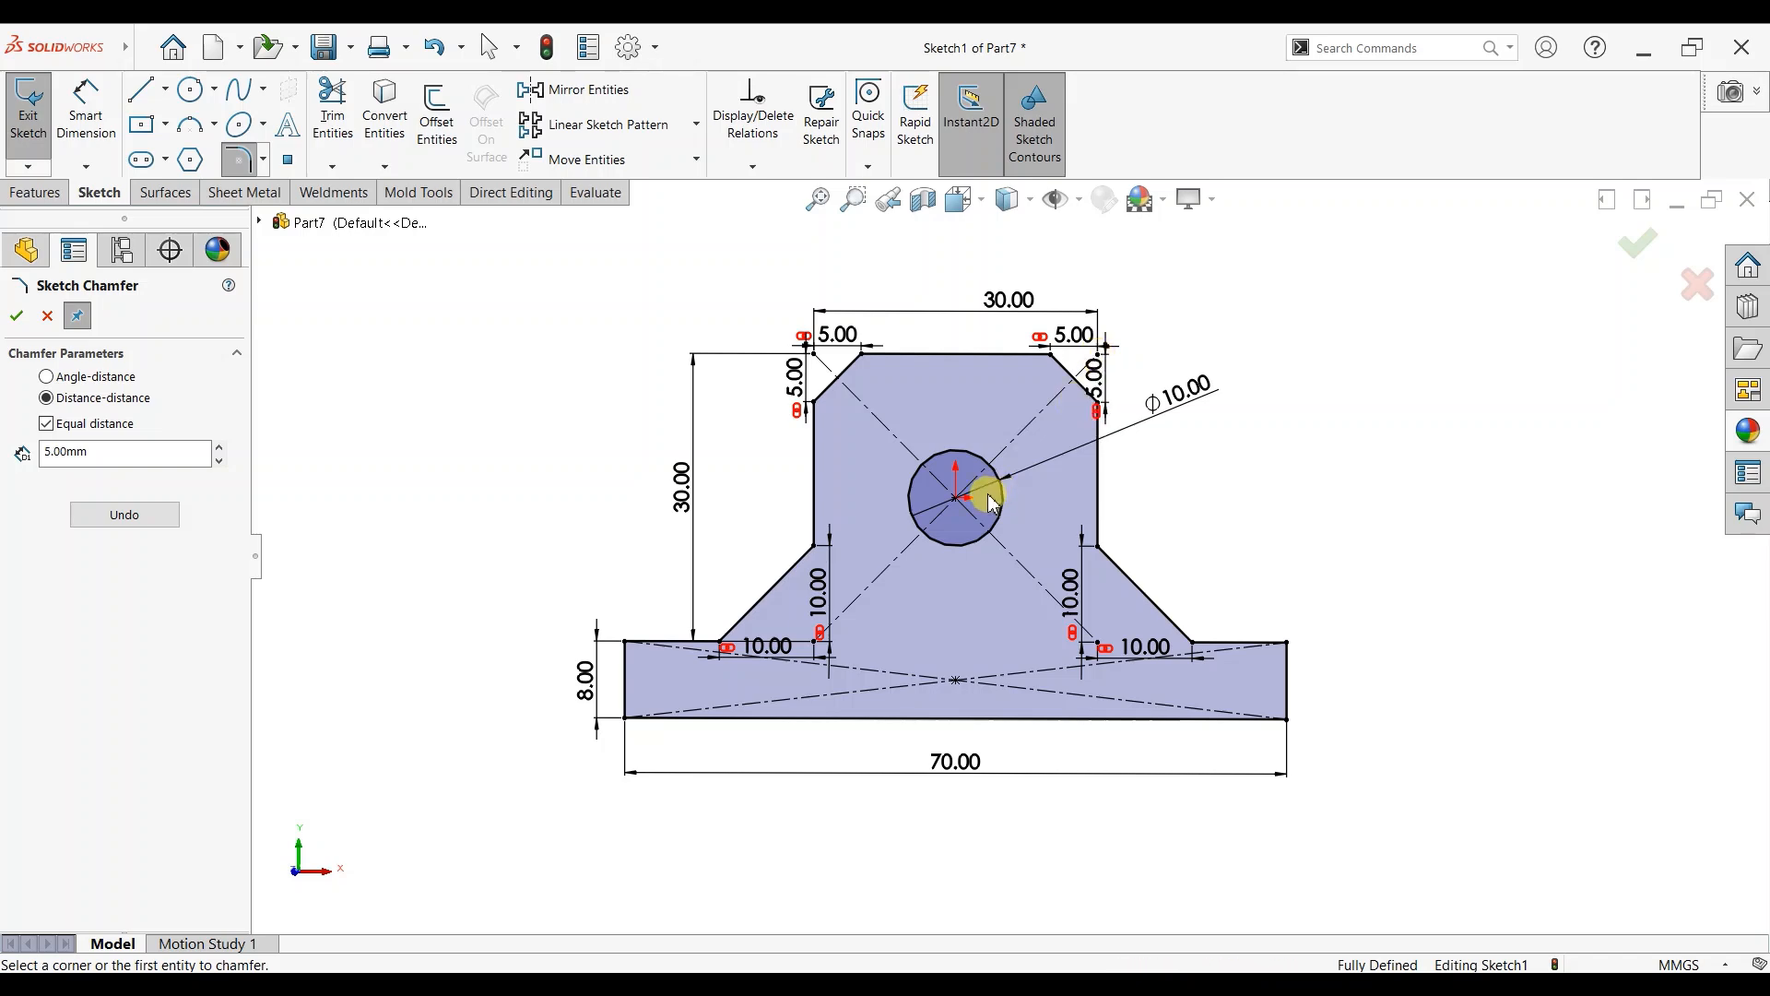
{"action": "left_click", "coordinate": [19, 317]}
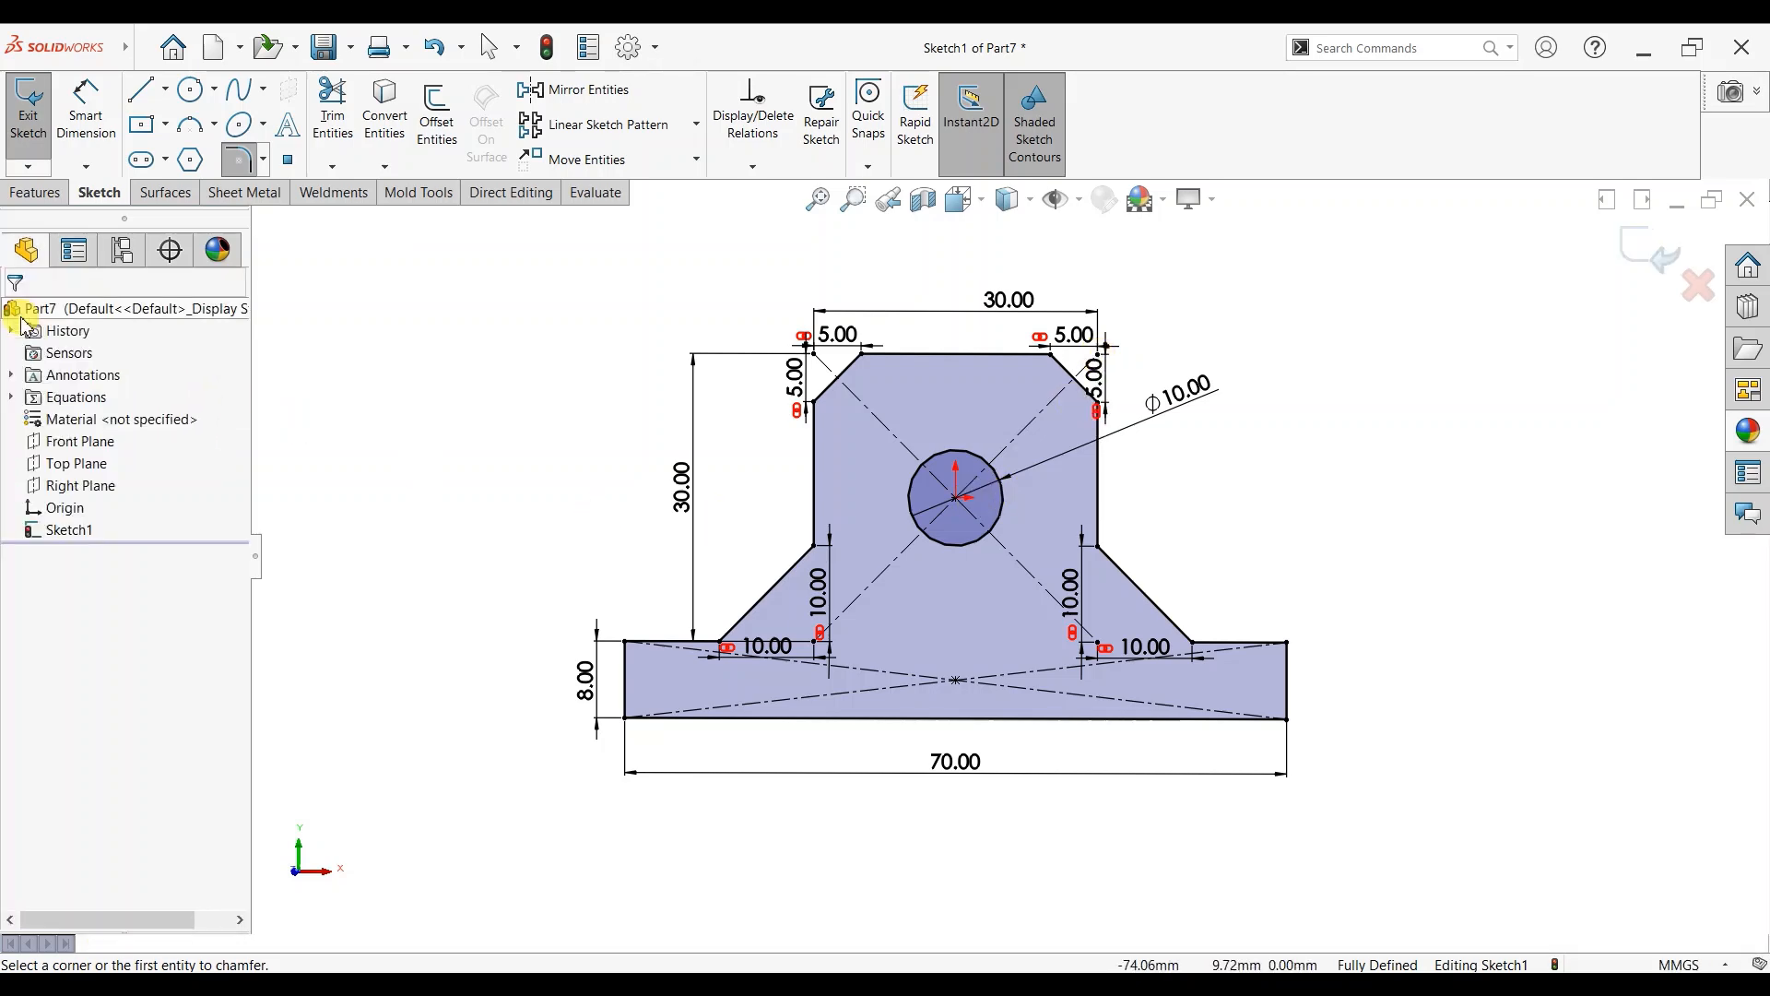
Extrude the bracket profile as a boss 10 mm thick with the Mid Plane end condition.
{"action": "left_click", "coordinate": [34, 192]}
{"action": "left_click", "coordinate": [969, 379]}
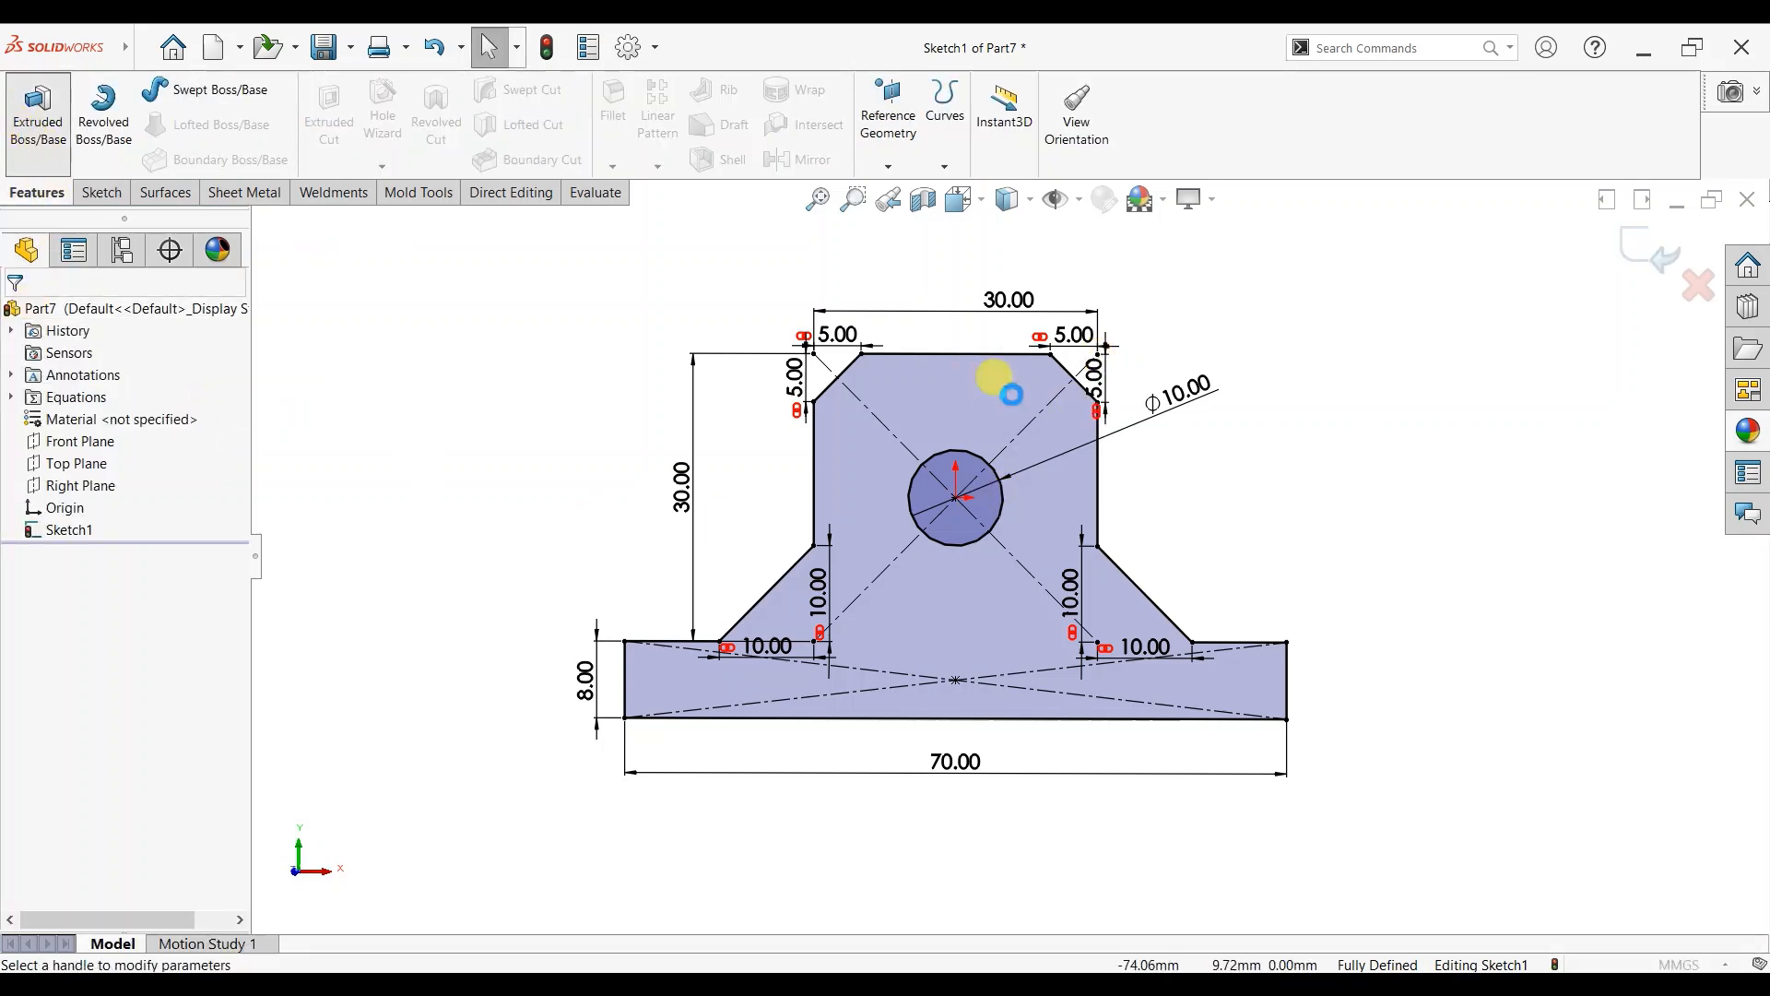
{"action": "left_click", "coordinate": [136, 443]}
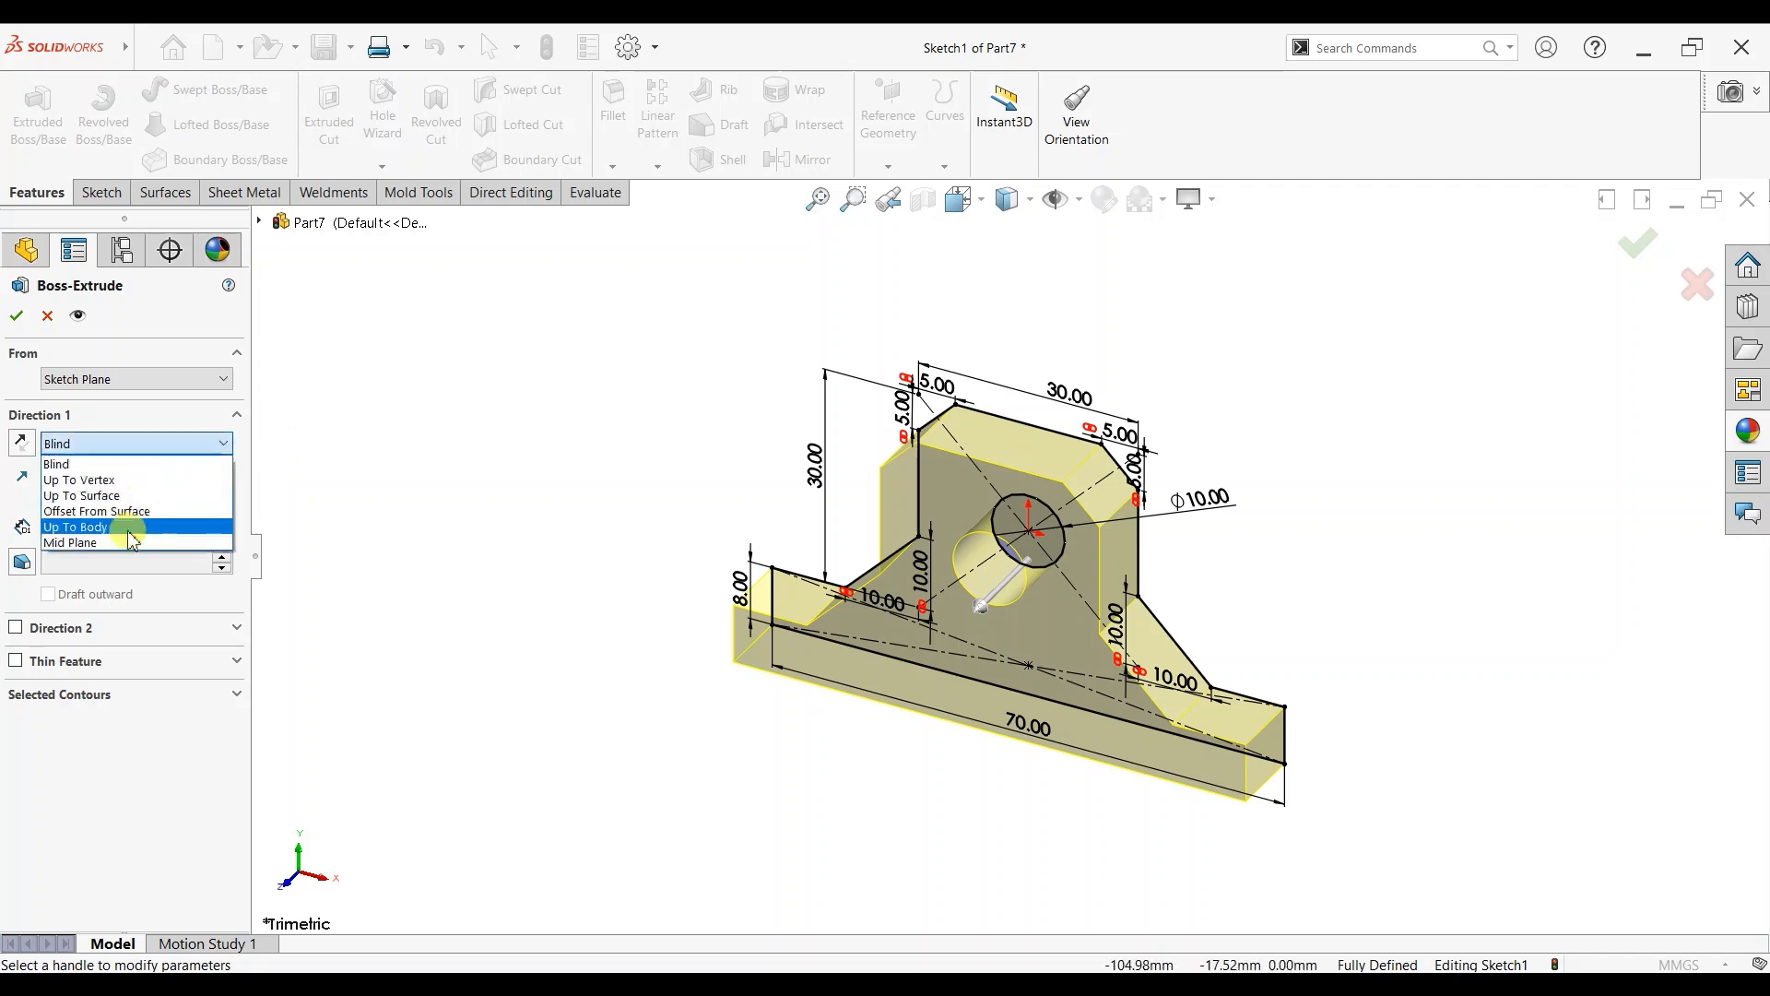
{"action": "left_click", "coordinate": [122, 542]}
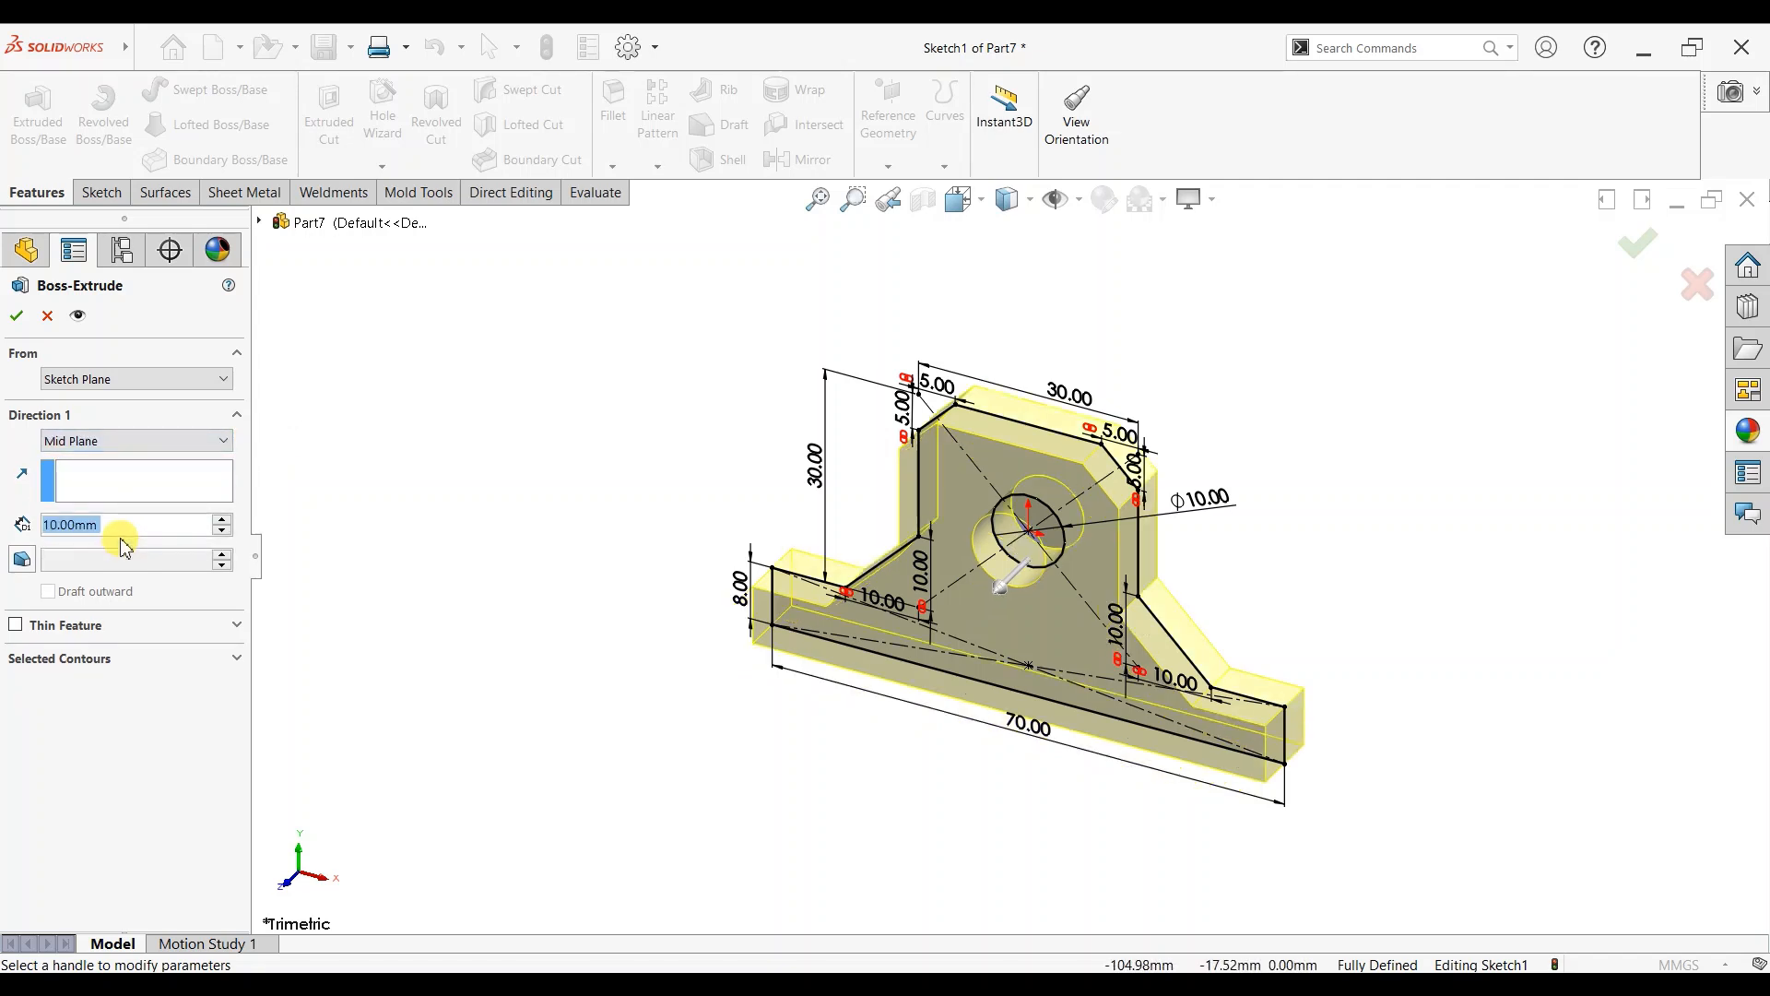
{"action": "left_click", "coordinate": [17, 316]}
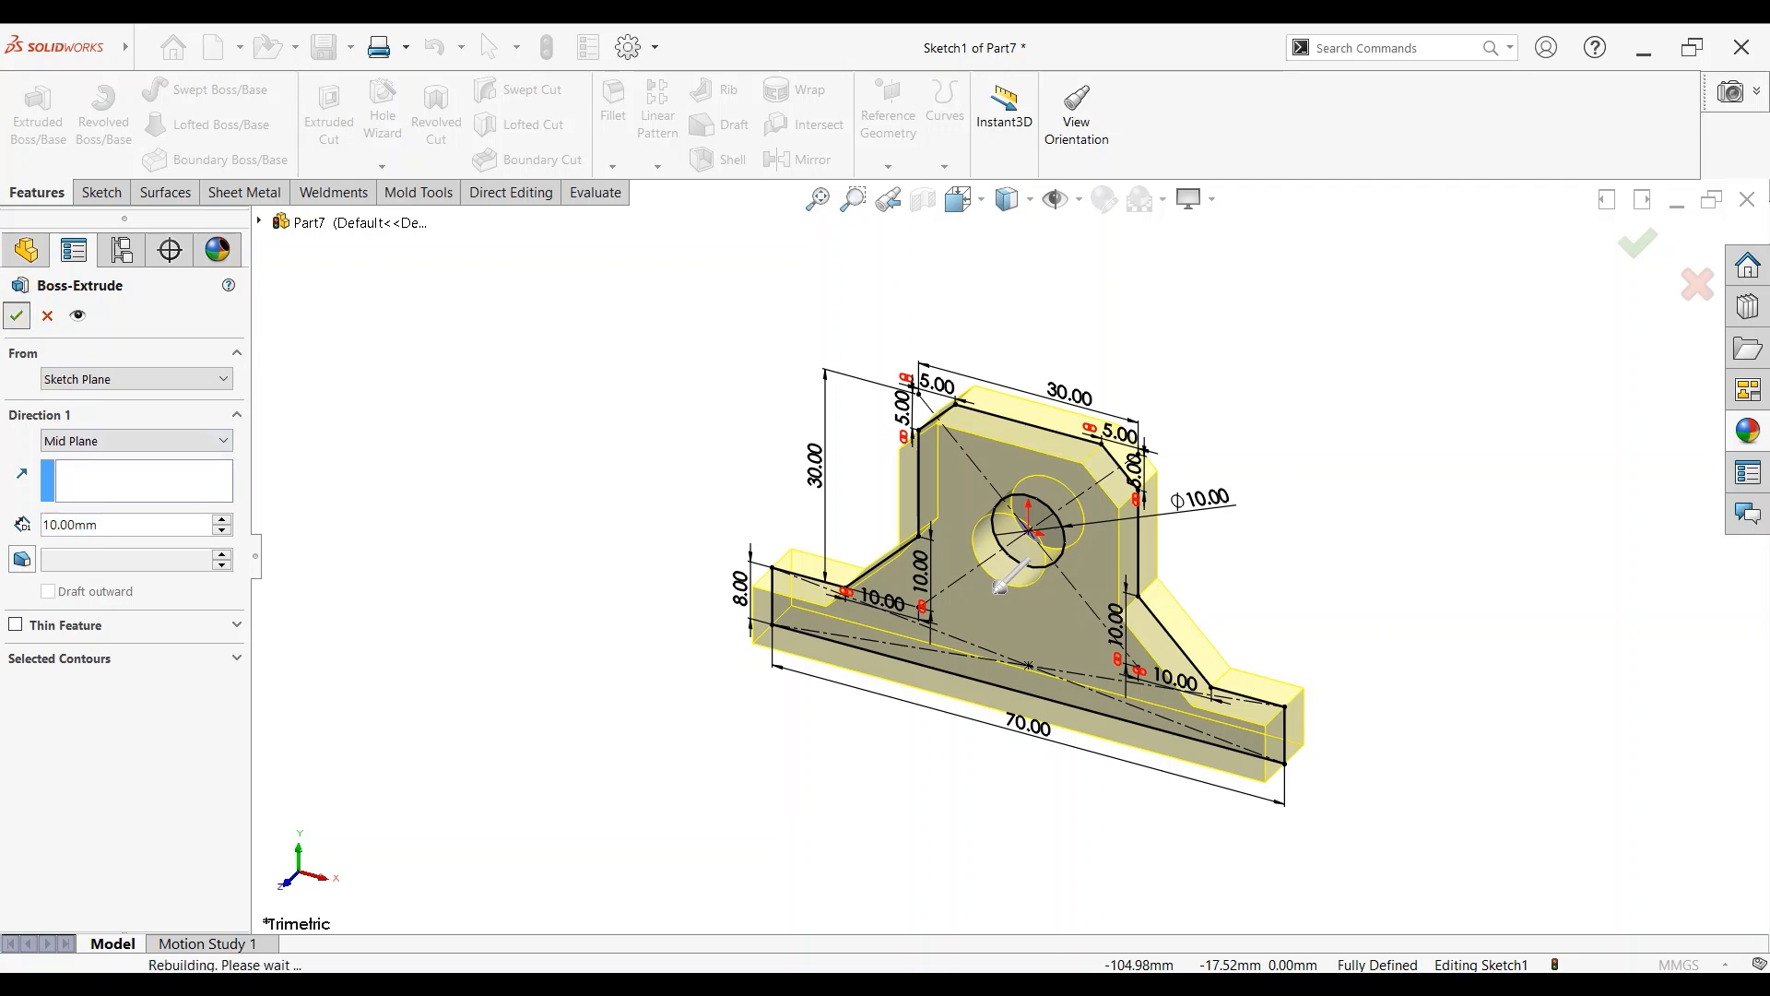
Apply an orange colour appearance to the bracket's solid body, with red 255 and green 87.
{"action": "scroll", "coordinate": [1294, 584], "scroll_direction": "down", "scroll_amount": 1}
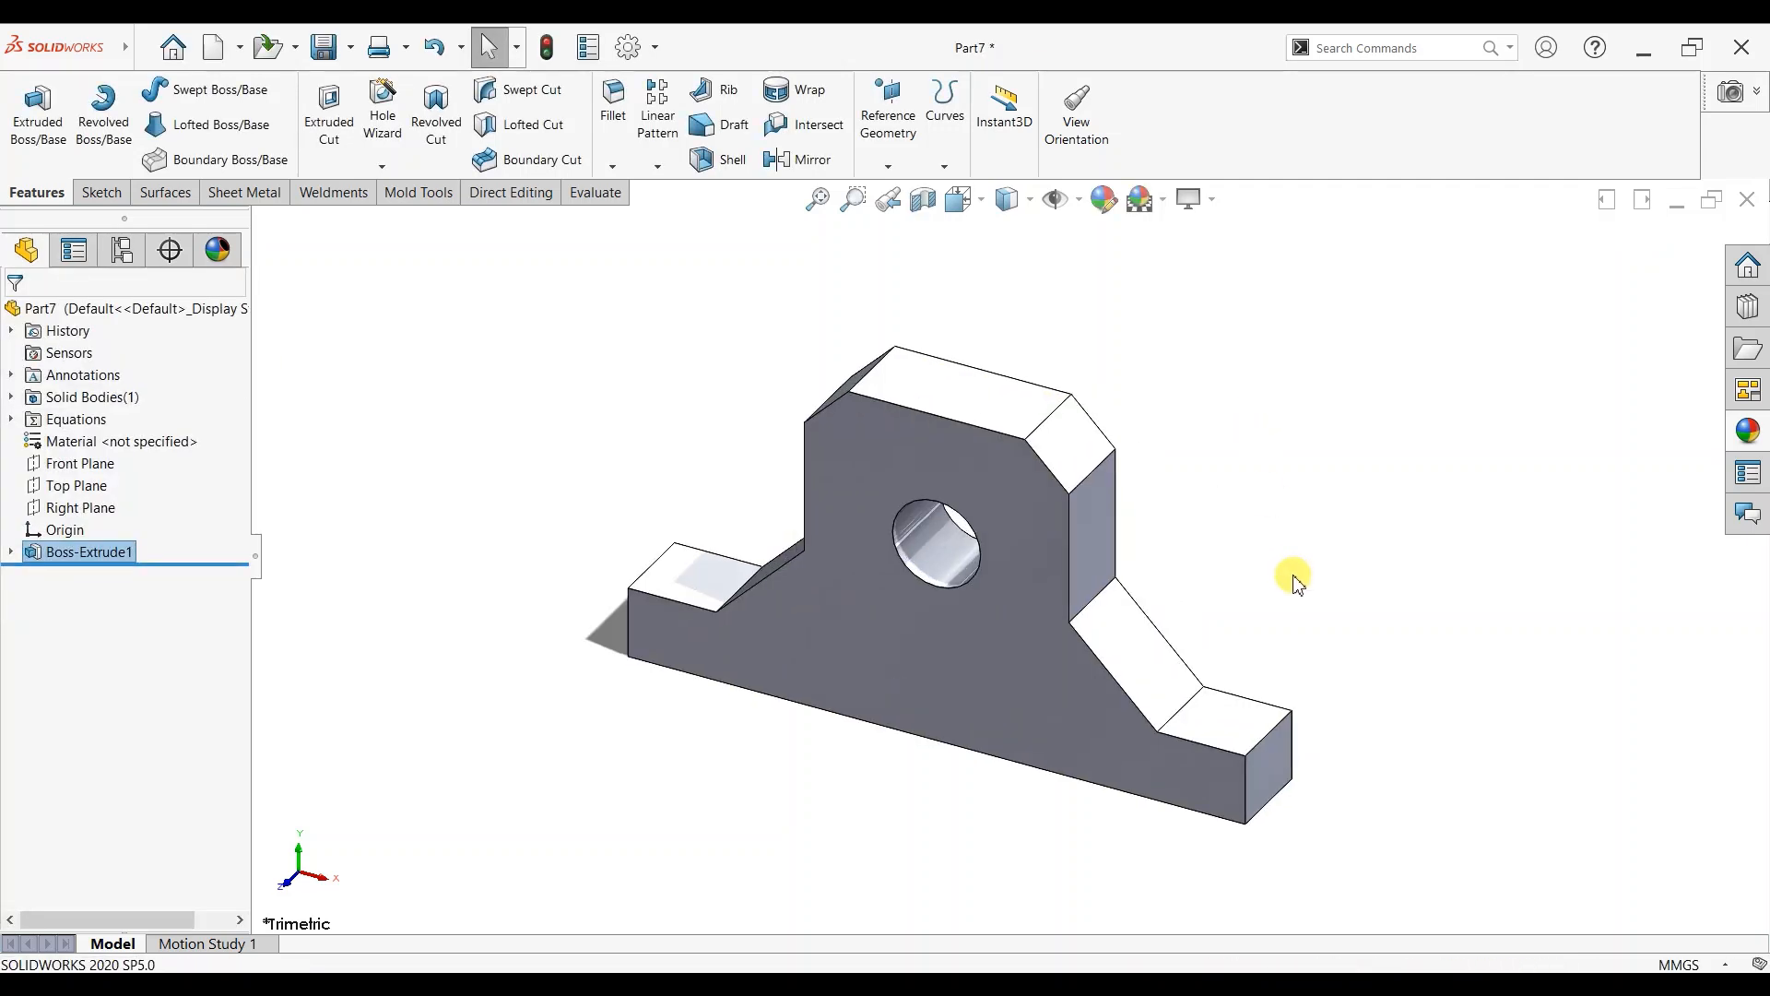
{"action": "left_click", "coordinate": [1103, 198]}
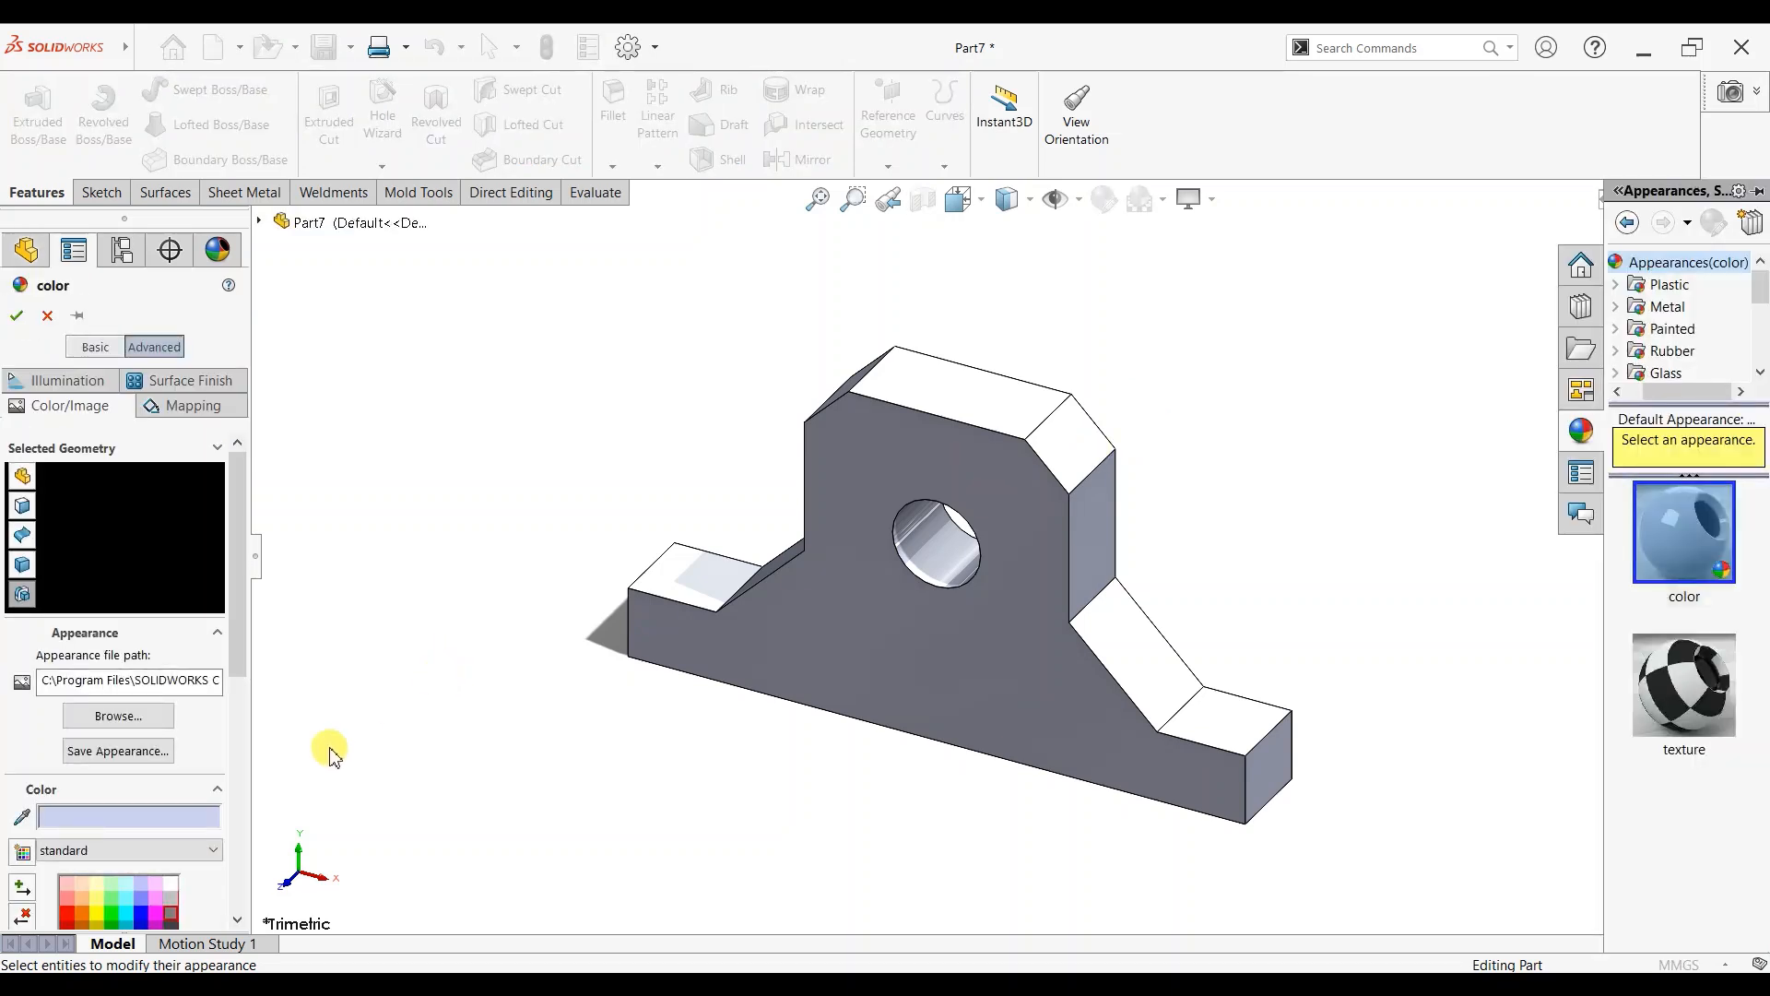
{"action": "left_click", "coordinate": [22, 564]}
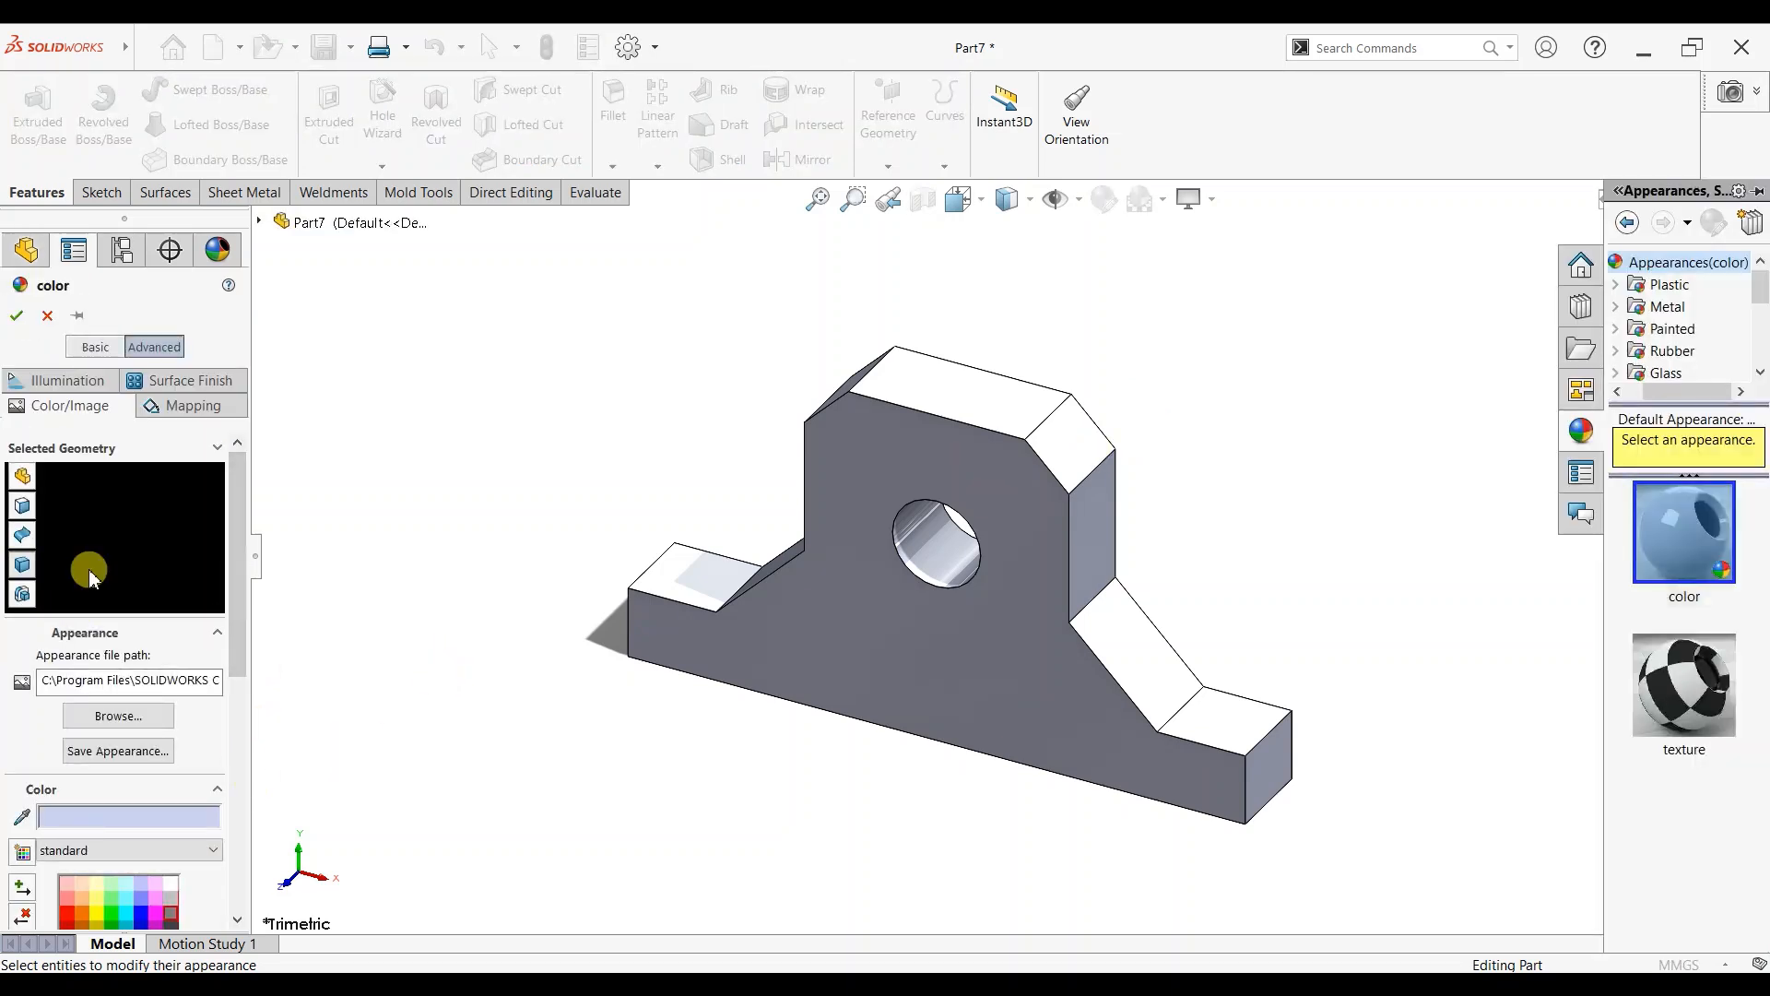
{"action": "left_click", "coordinate": [994, 612]}
{"action": "left_click_drag", "start_coordinate": [238, 581], "coordinate": [238, 679]}
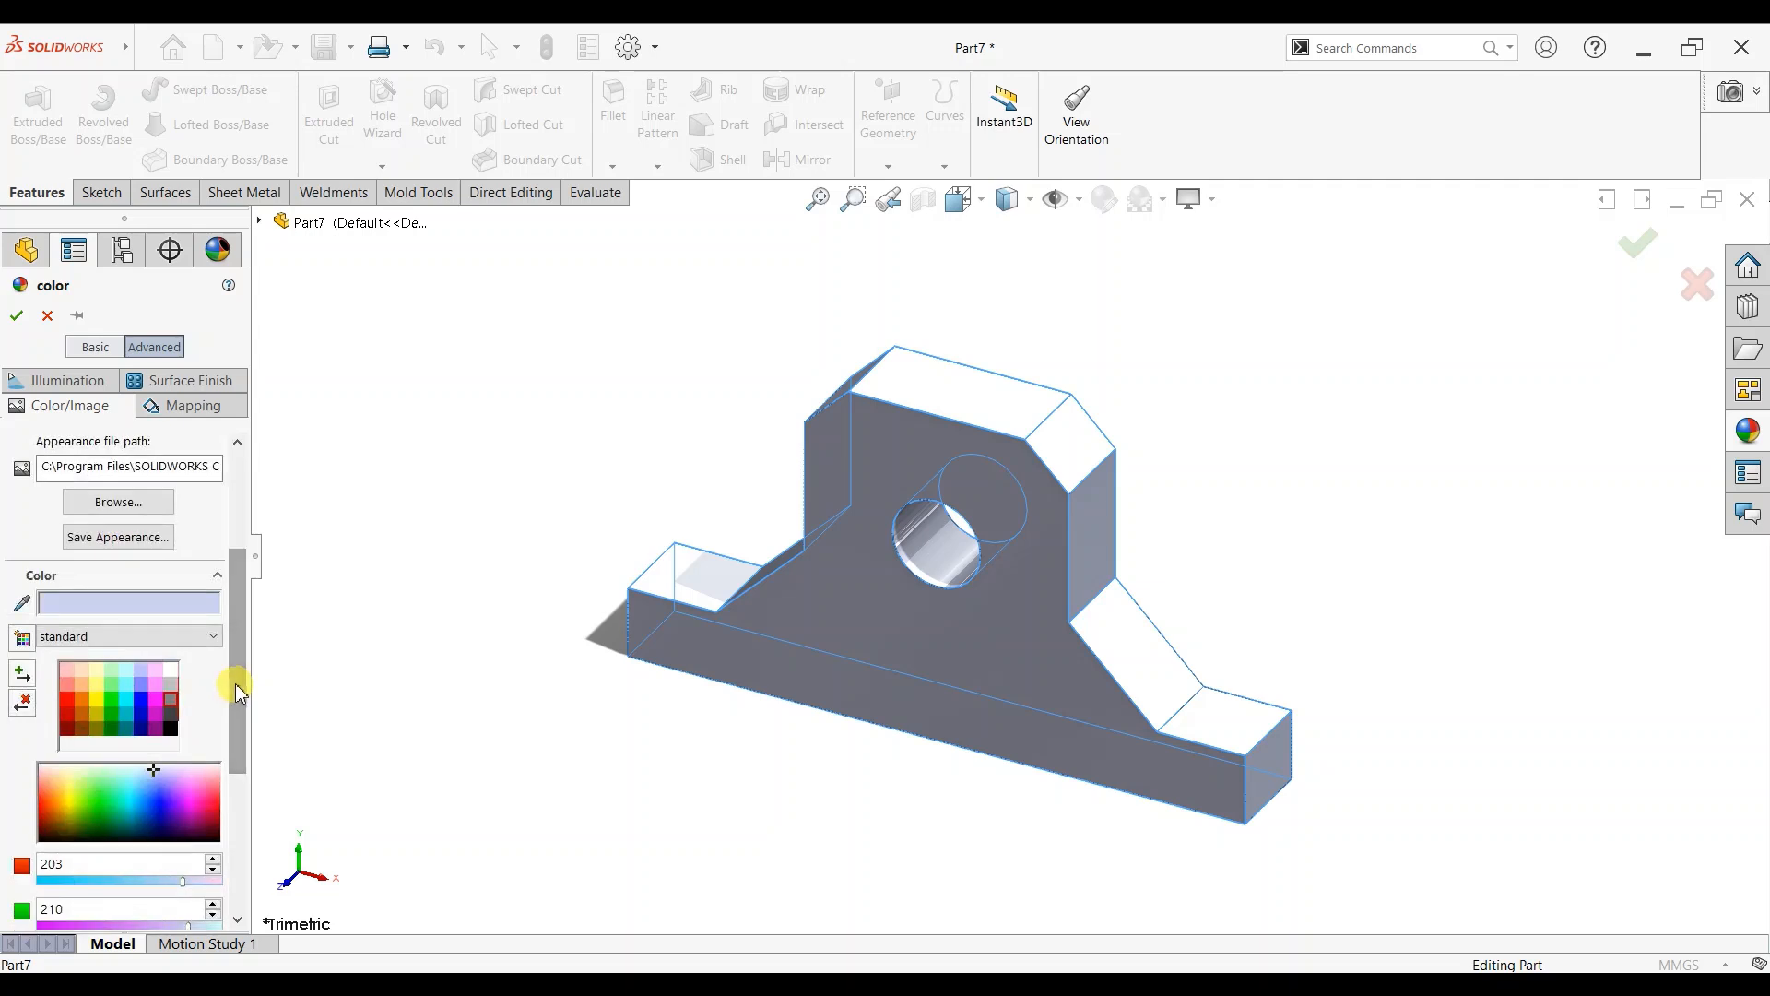
{"action": "left_click", "coordinate": [68, 699]}
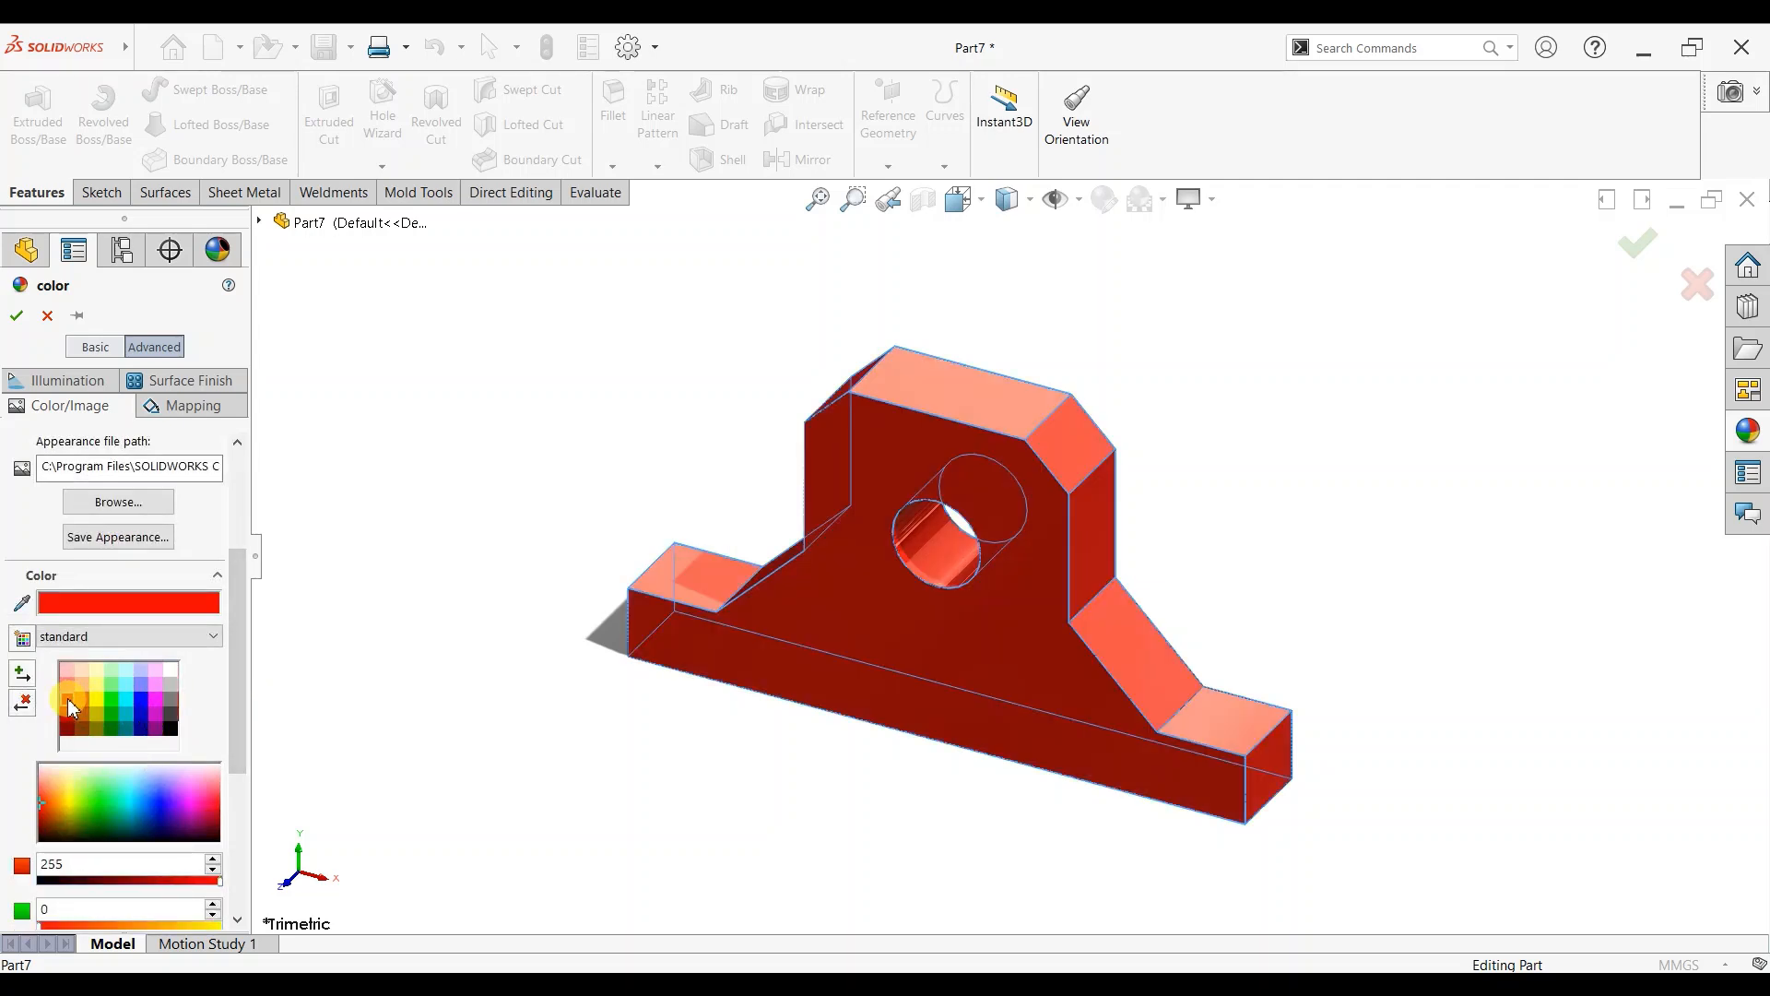
{"action": "left_click", "coordinate": [68, 684]}
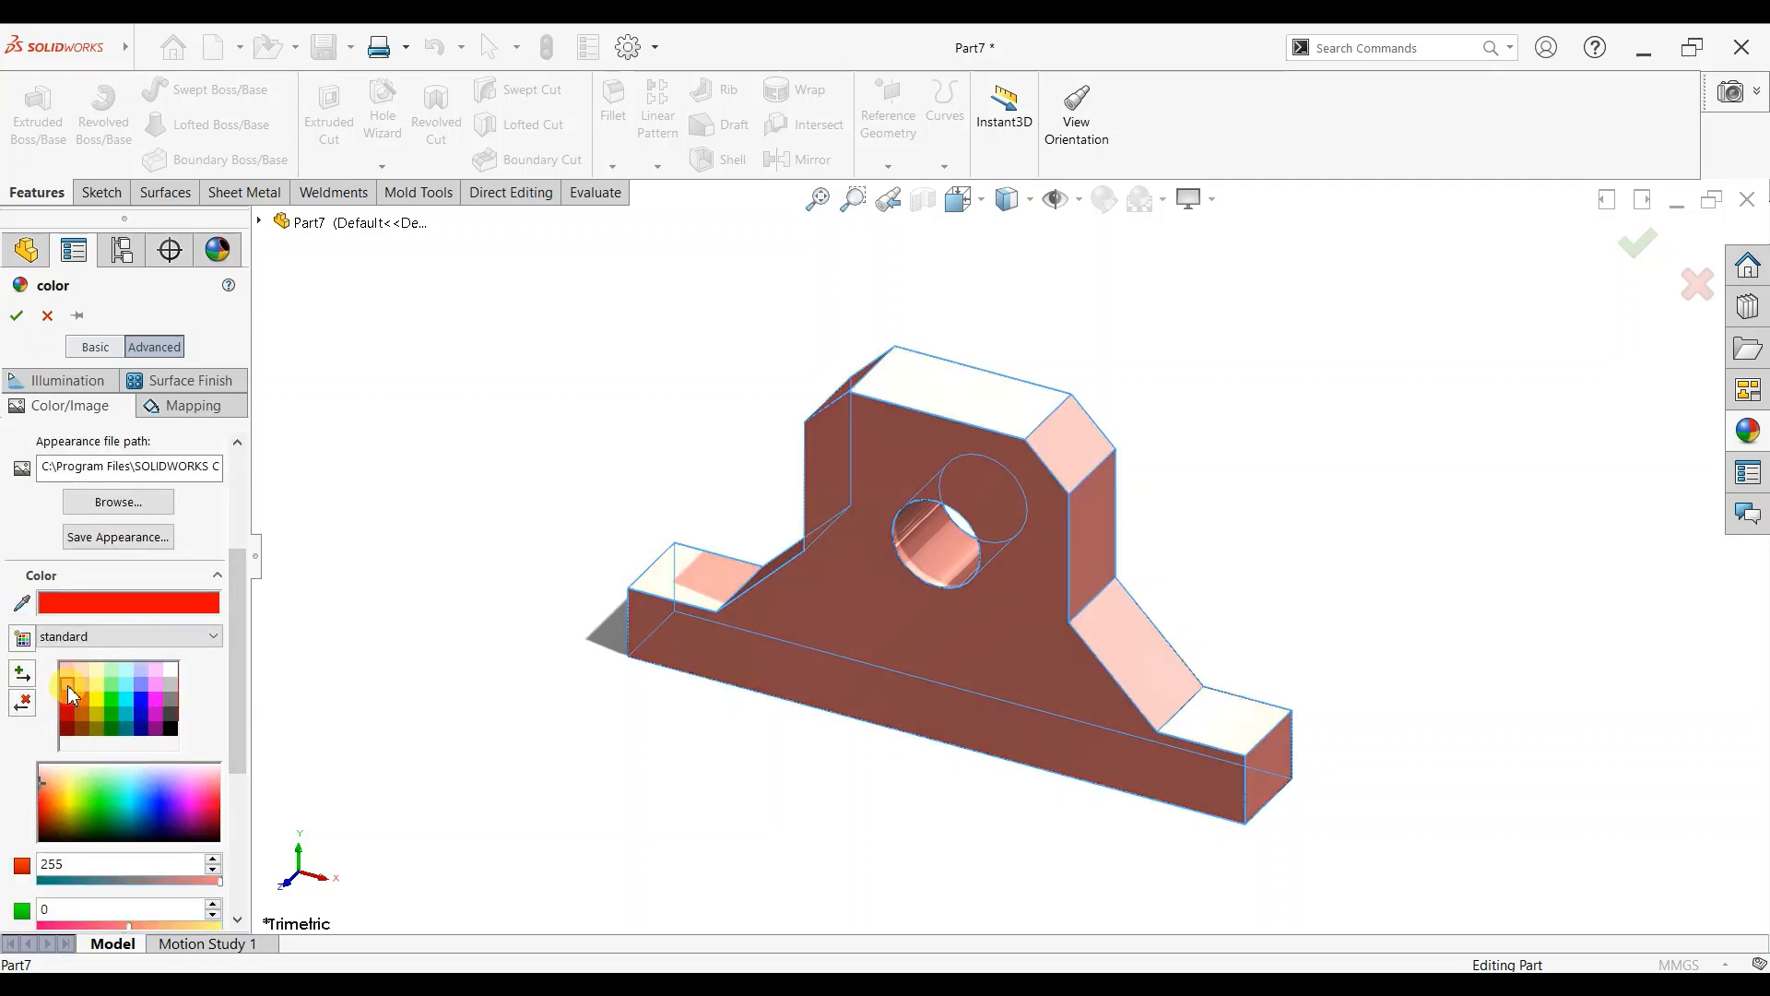
{"action": "left_click", "coordinate": [46, 797]}
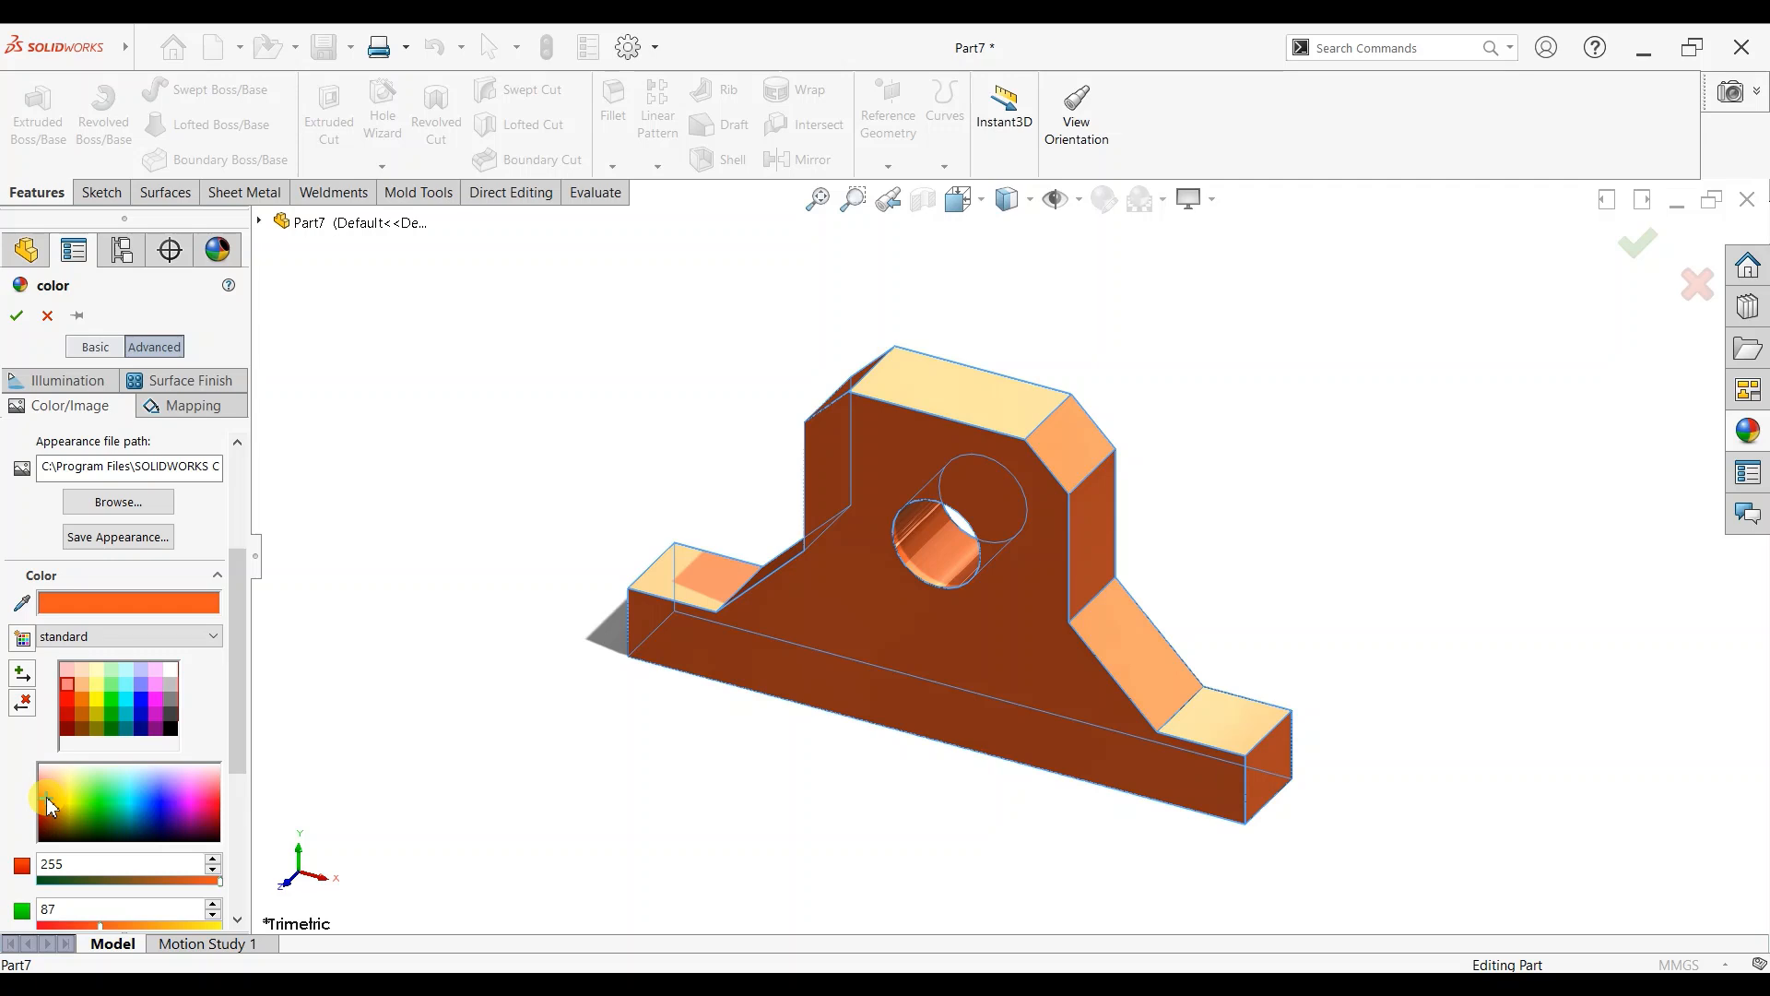
{"action": "left_click", "coordinate": [16, 316]}
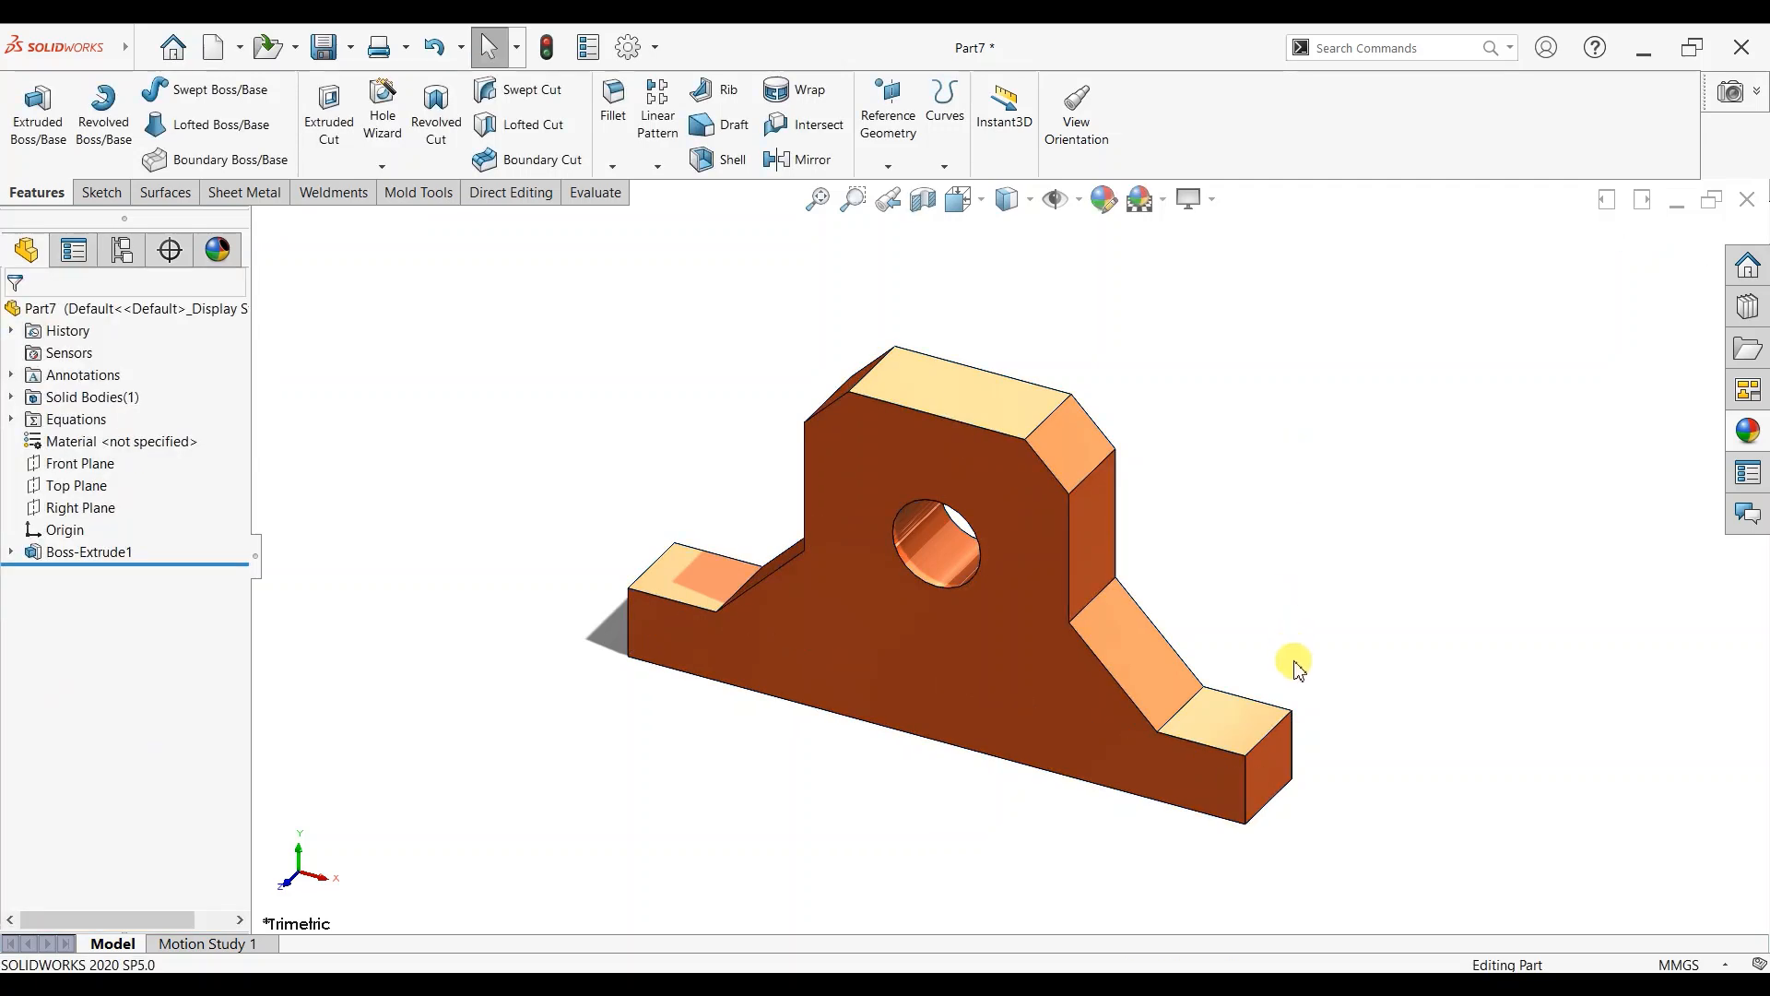
Start a sketch on the upper face of the bracket's right foot and view it face-on.
{"action": "scroll", "coordinate": [1295, 666], "scroll_direction": "down", "scroll_amount": 1}
{"action": "left_click", "coordinate": [1266, 708]}
{"action": "left_click", "coordinate": [1315, 680]}
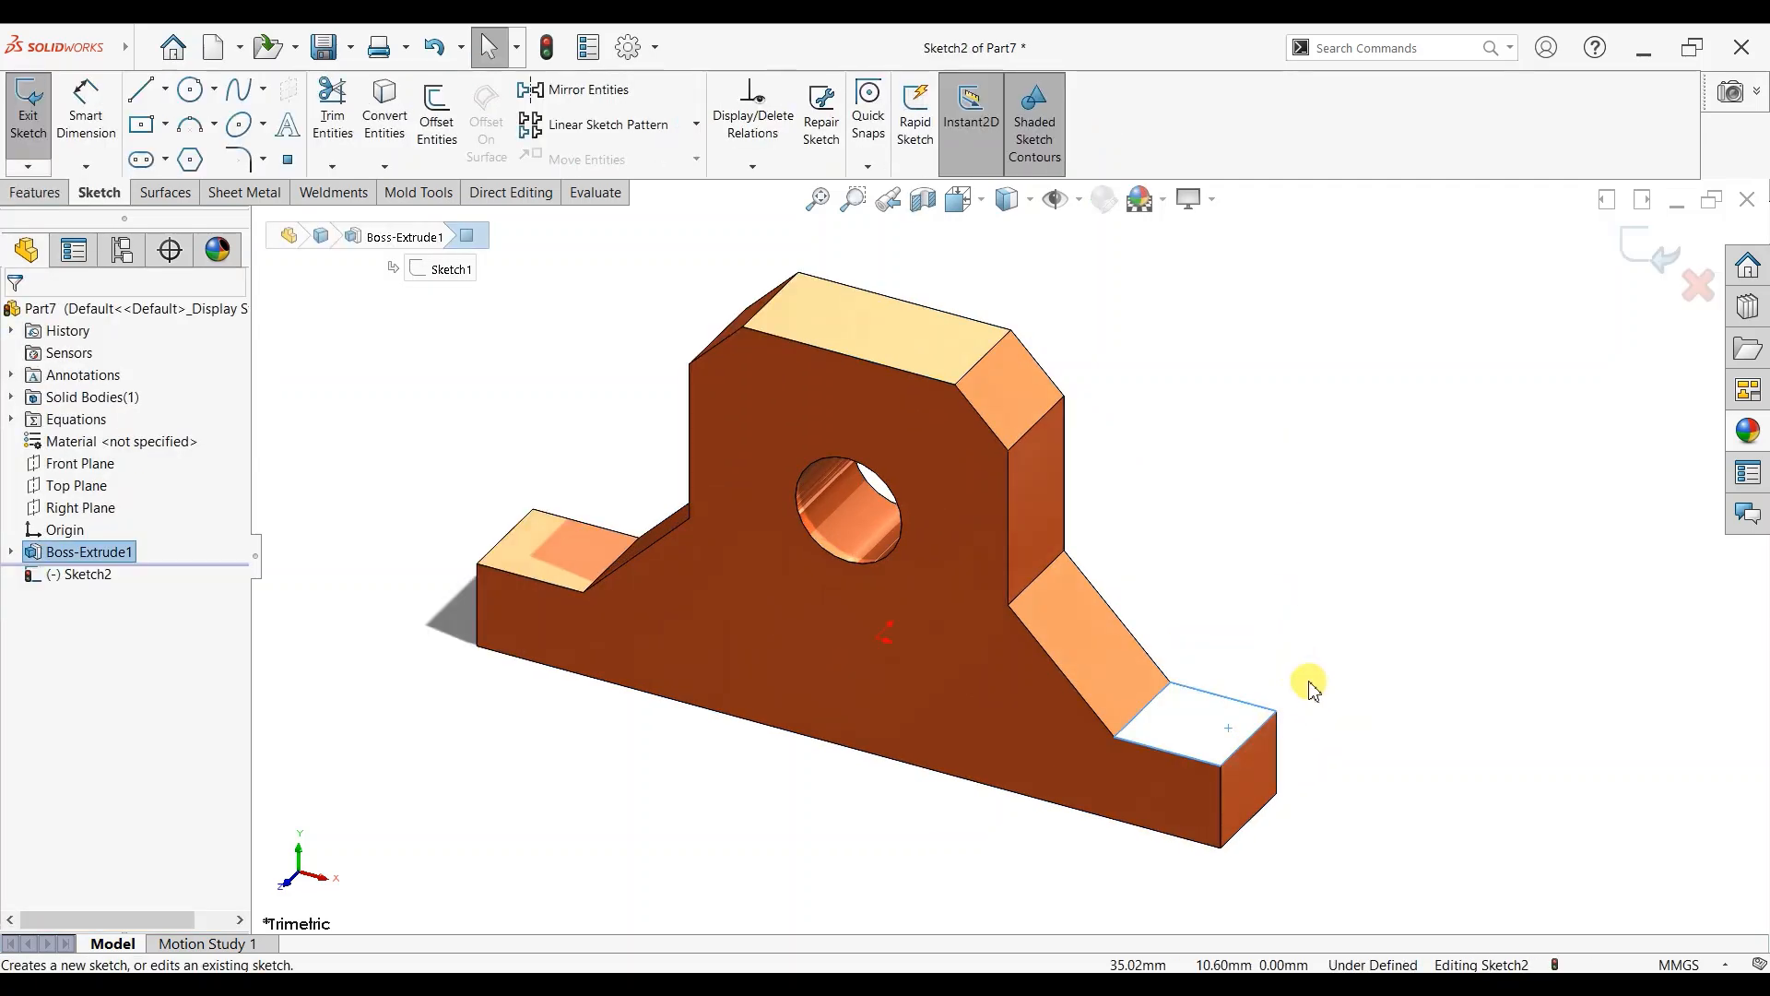
{"action": "key", "text": "ctrl+8"}
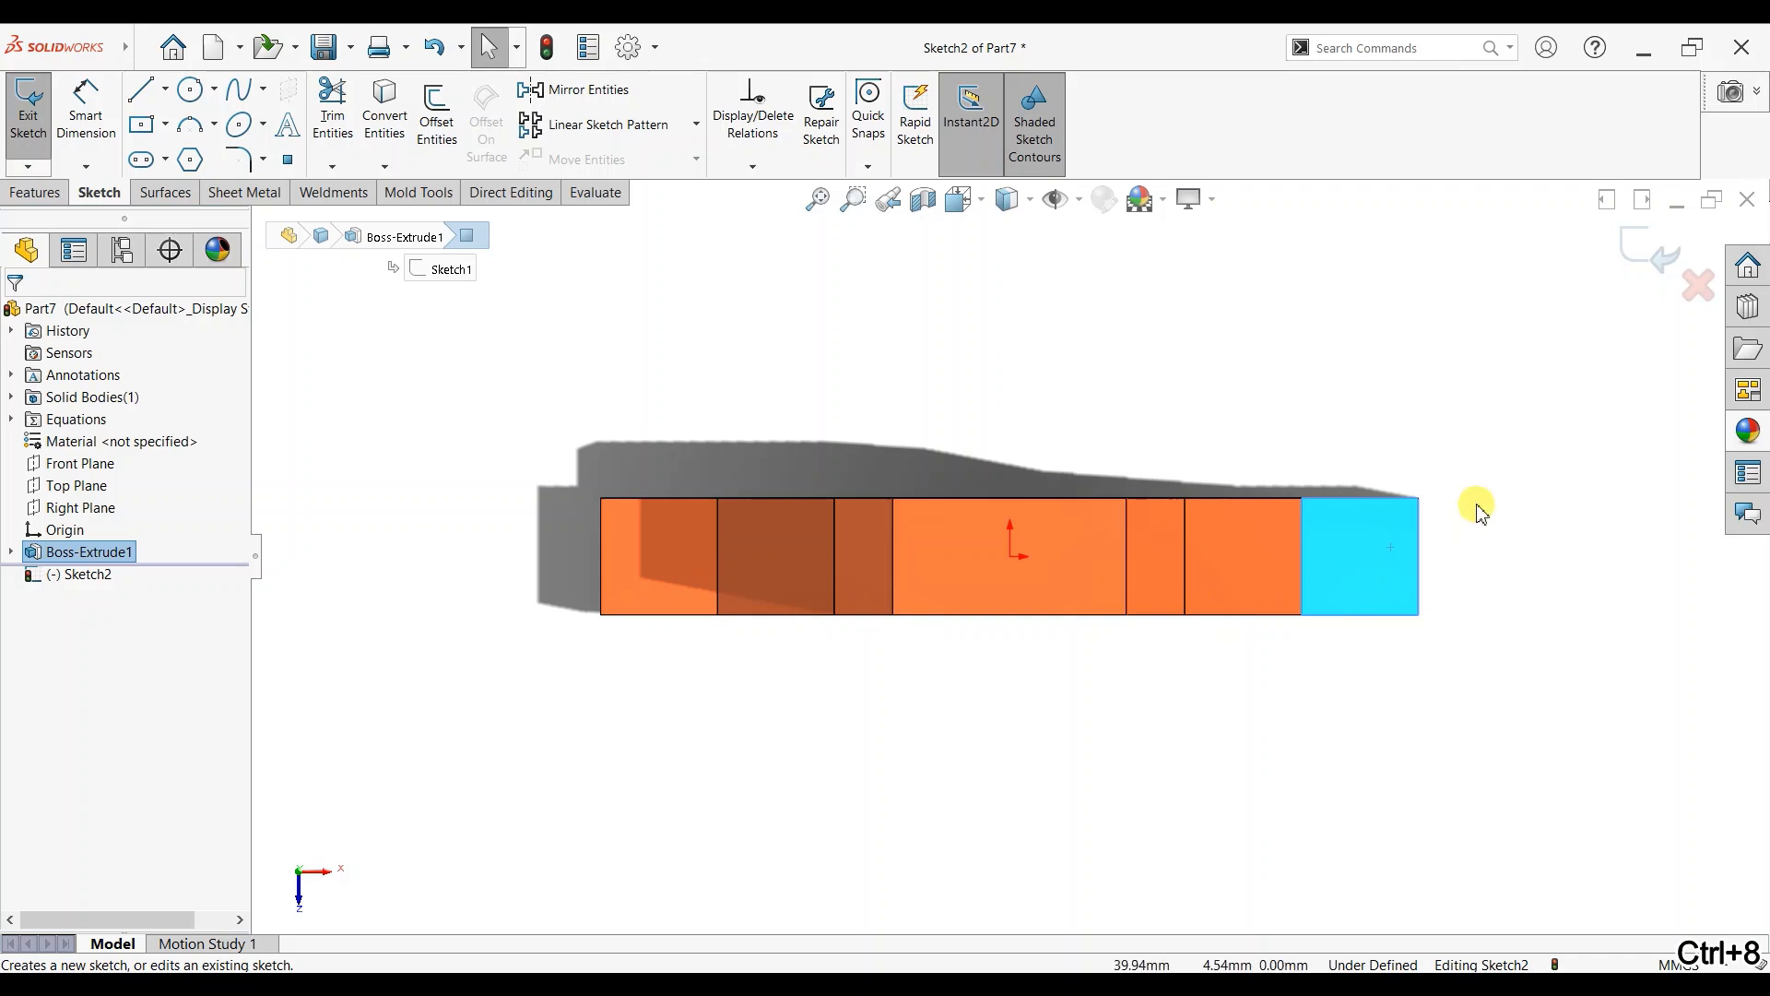
Sketch a circle about 5.87 mm in diameter, centred on the end foot face and level with the origin.
{"action": "scroll", "coordinate": [1473, 507], "scroll_direction": "down", "scroll_amount": 1}
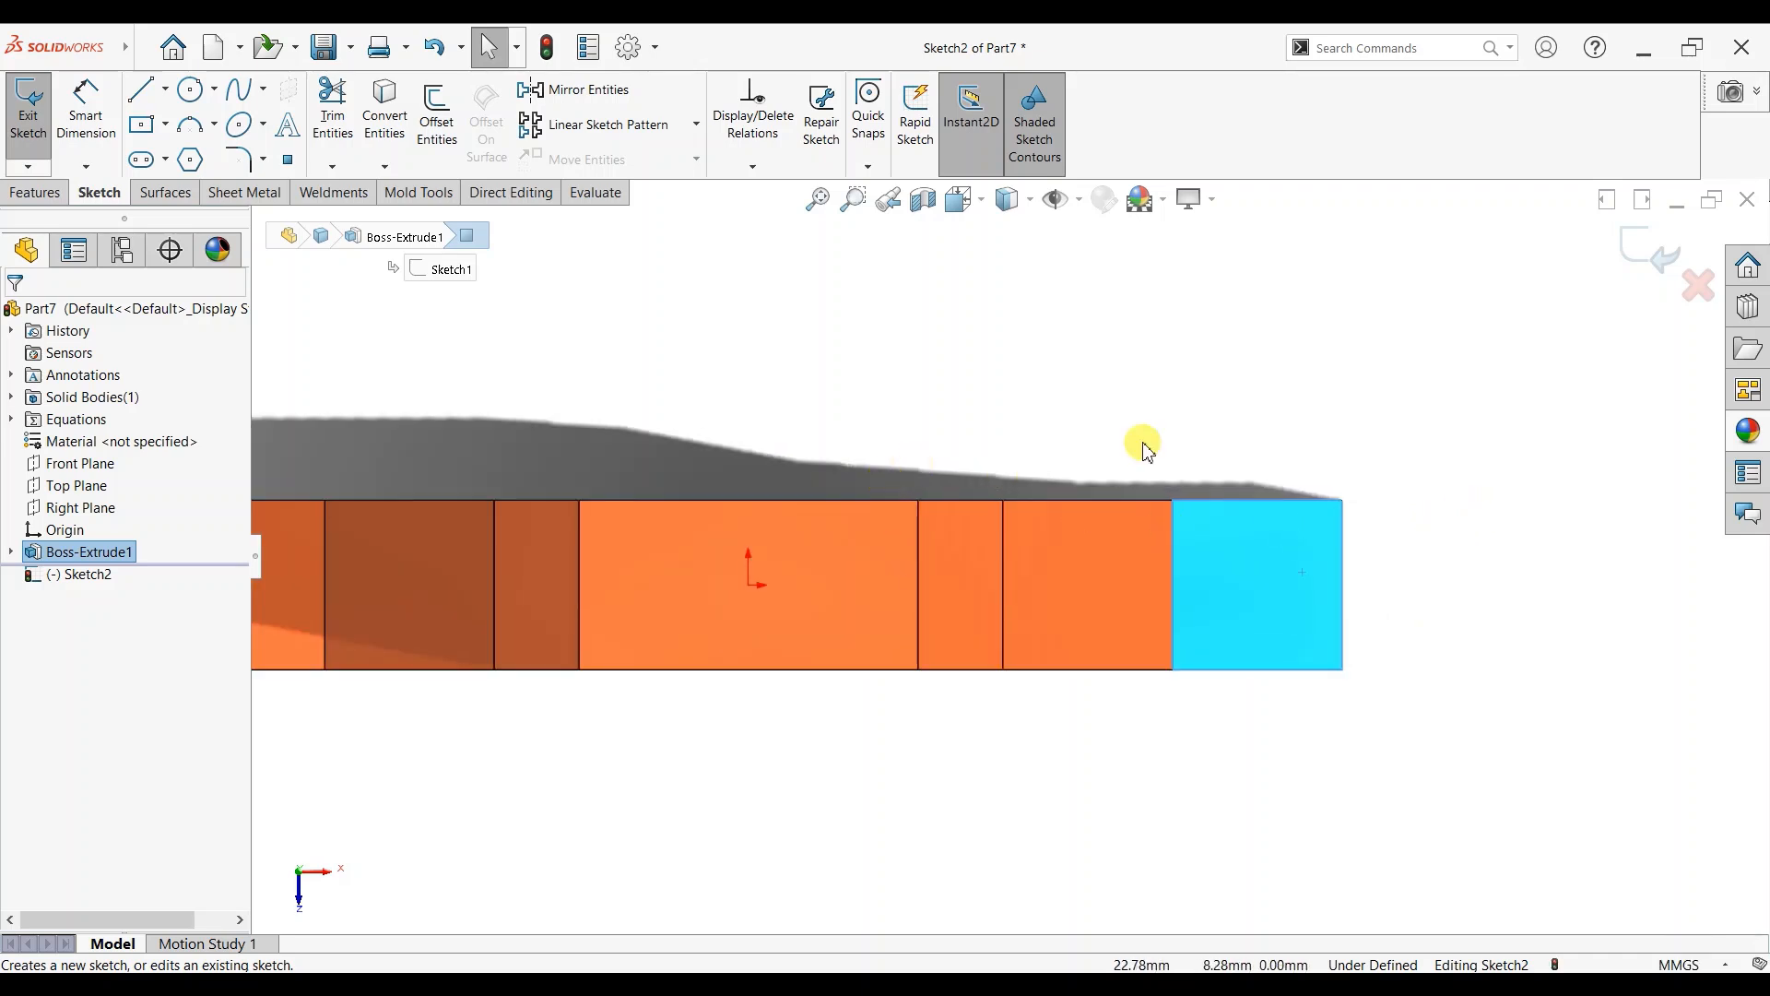
{"action": "left_click", "coordinate": [189, 92]}
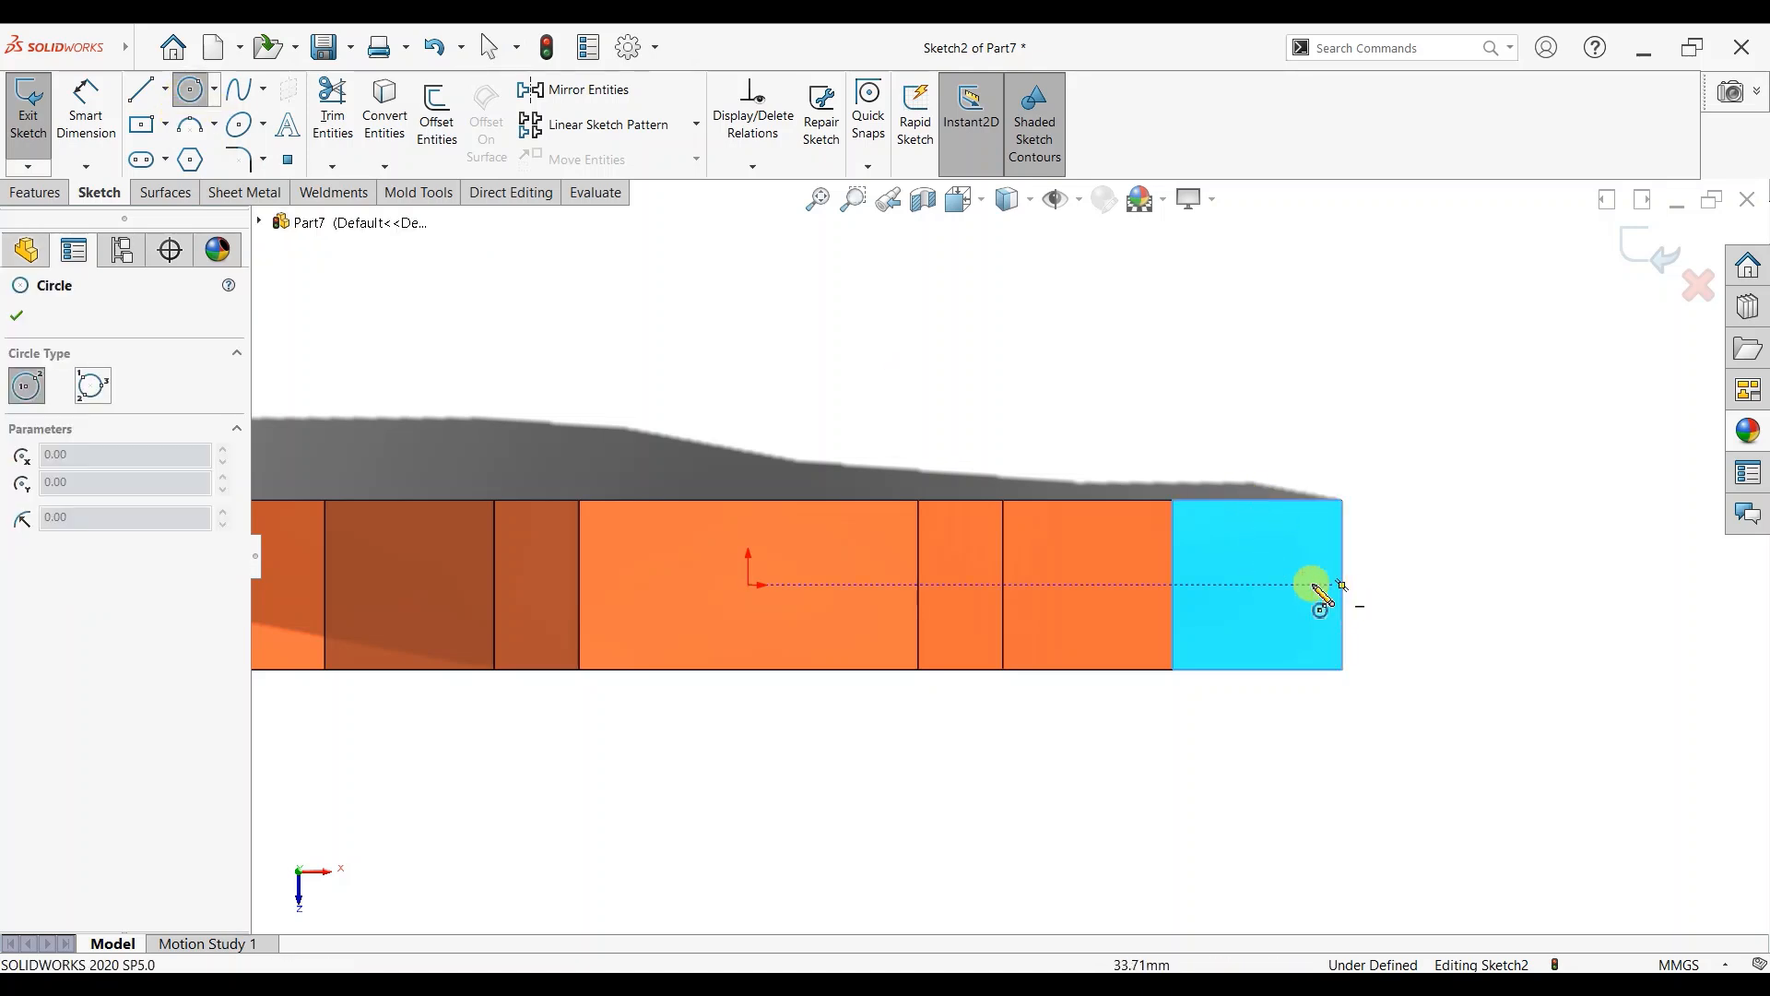
{"action": "left_click", "coordinate": [1257, 584]}
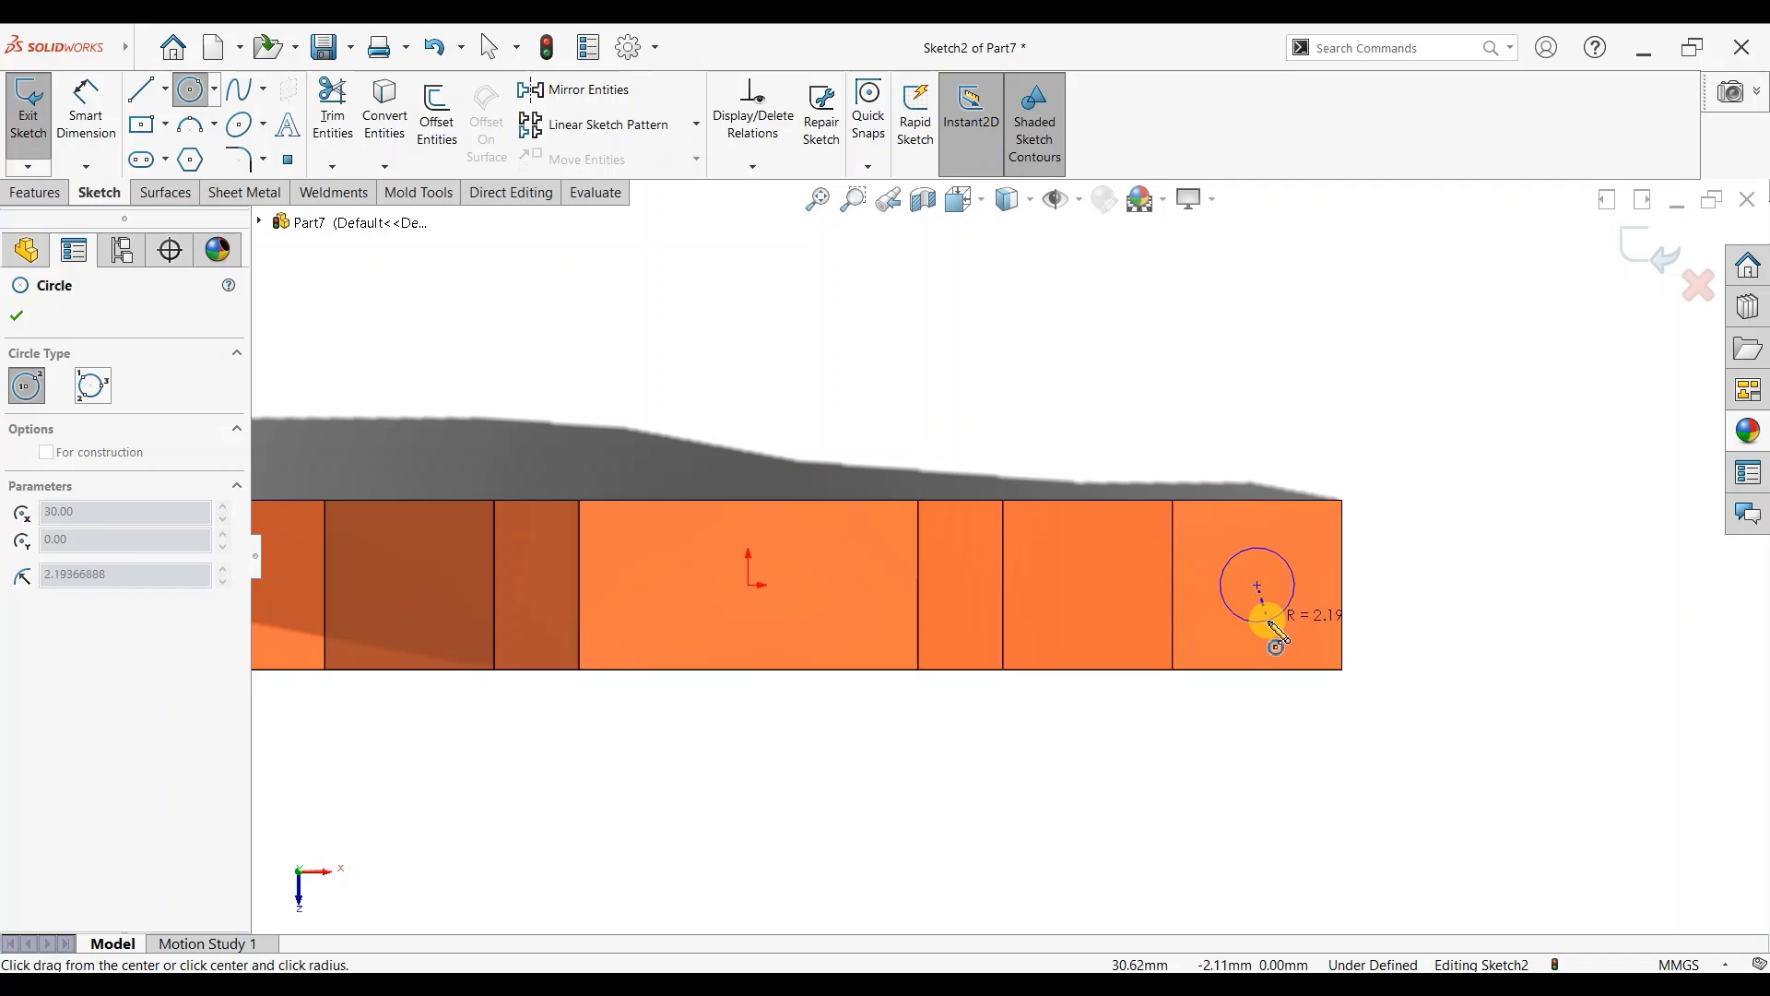
{"action": "left_click", "coordinate": [1270, 633]}
Dimension the circle's diameter at 4.5 mm.
{"action": "left_click", "coordinate": [86, 106]}
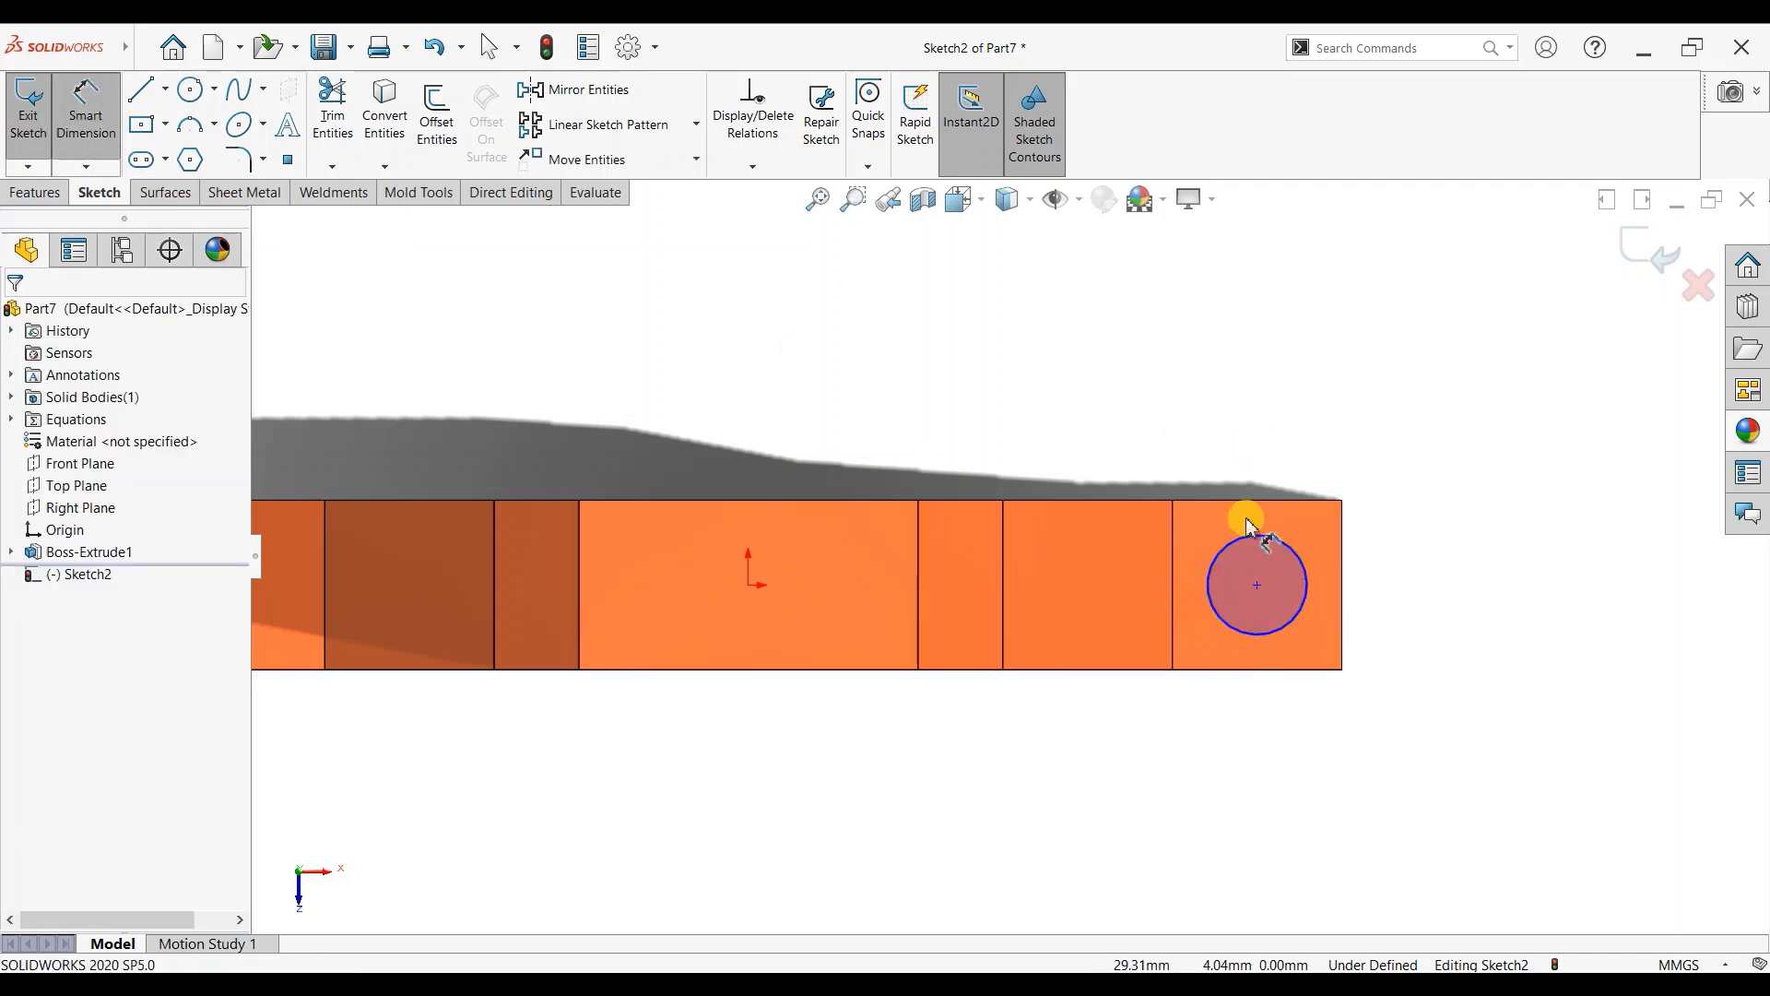
{"action": "left_click", "coordinate": [1252, 544]}
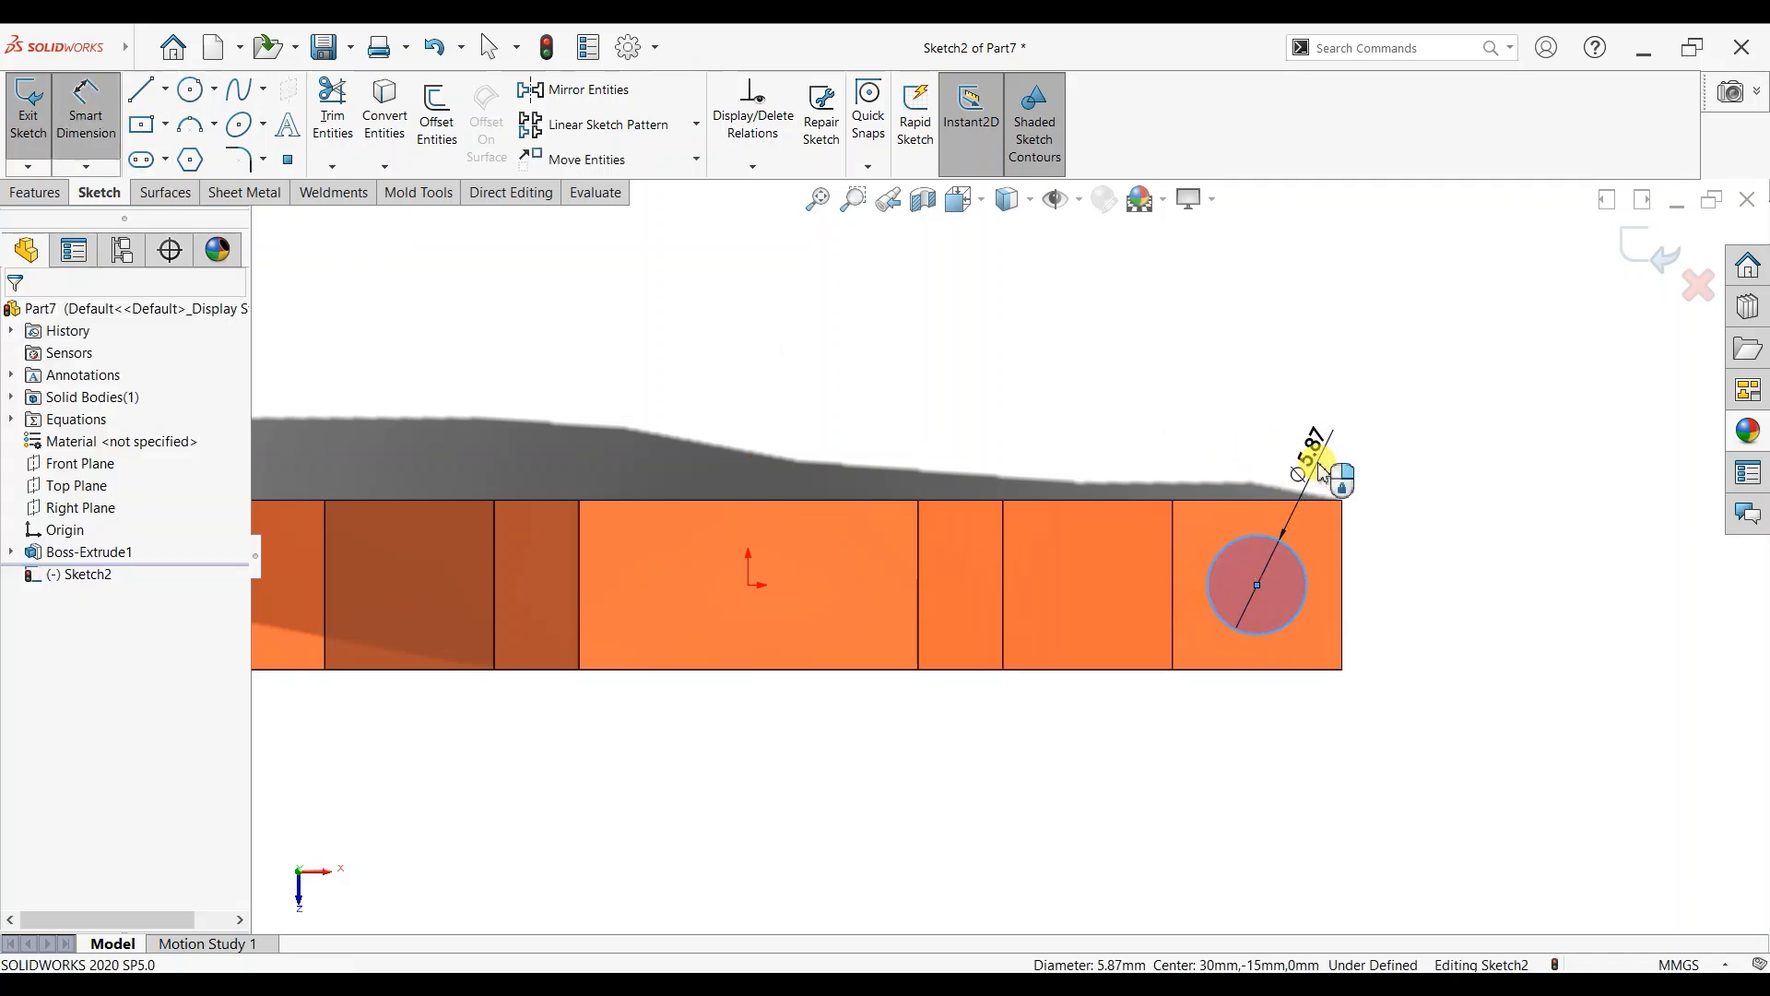
{"action": "left_click", "coordinate": [1320, 472]}
{"action": "key", "text": "Return"}
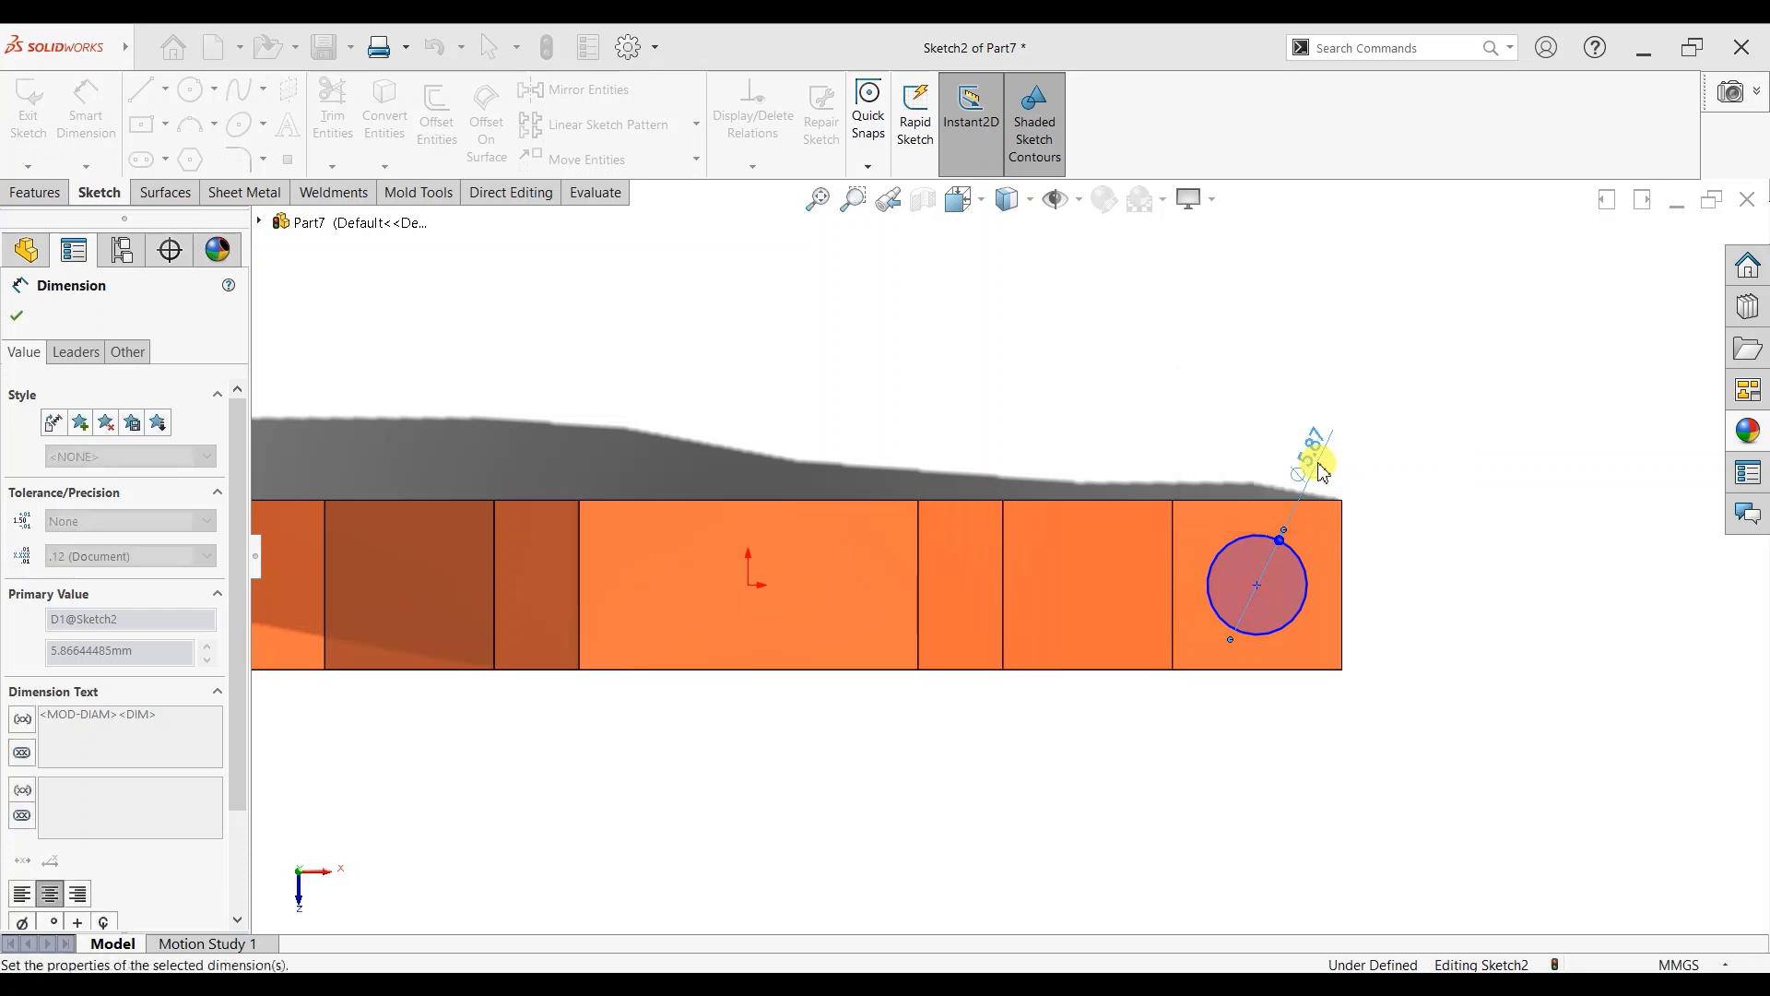
{"action": "left_click", "coordinate": [19, 319]}
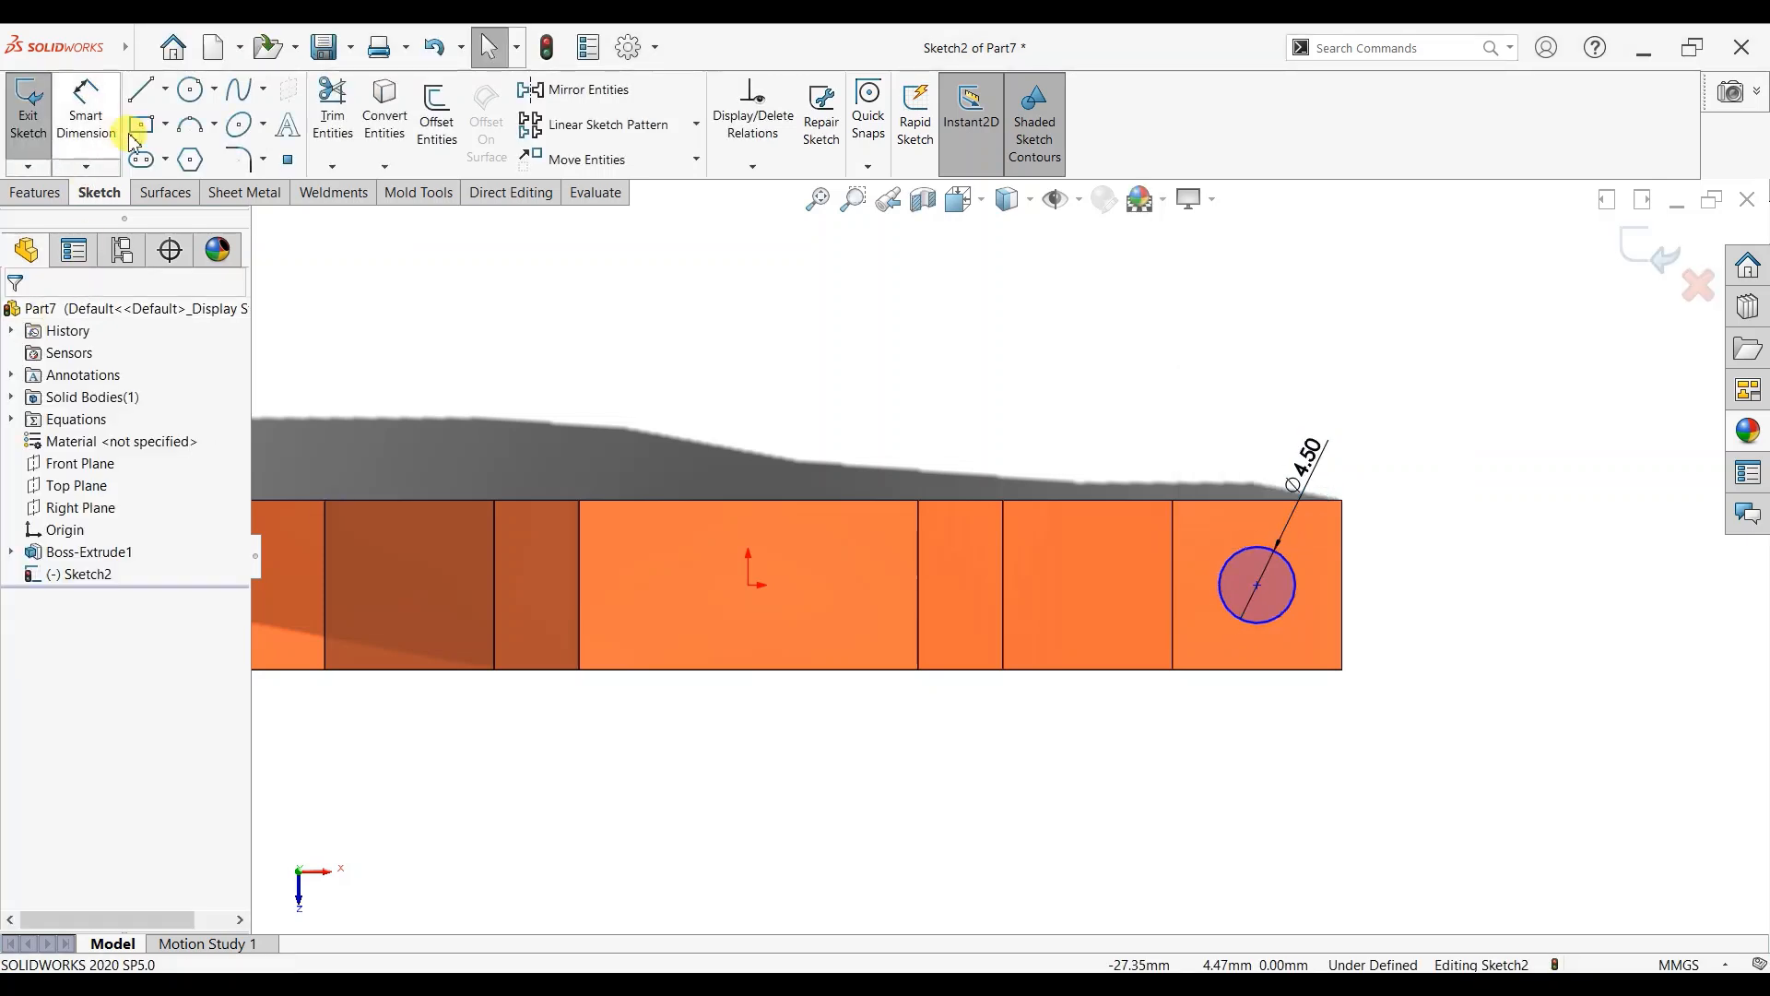
Draw a 5 mm vertical centerline from the origin up to the block's edge.
{"action": "left_click", "coordinate": [165, 89]}
{"action": "left_click", "coordinate": [166, 143]}
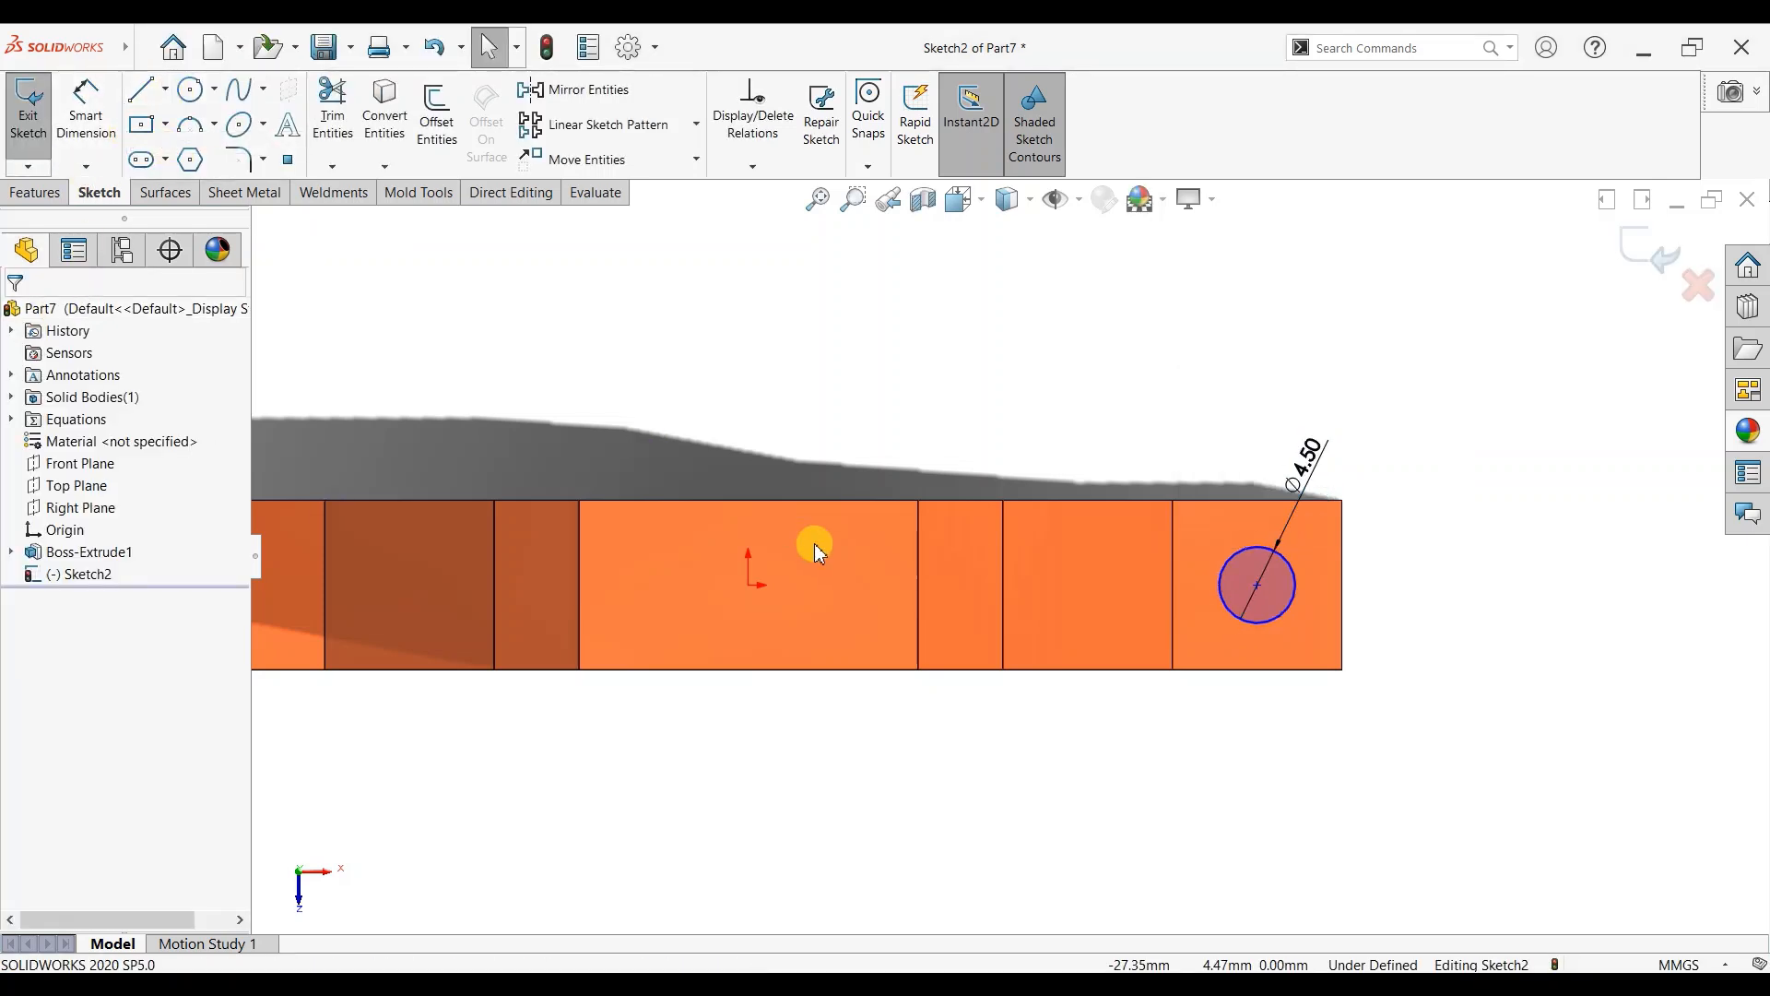
{"action": "left_click", "coordinate": [747, 585]}
{"action": "left_click", "coordinate": [748, 503]}
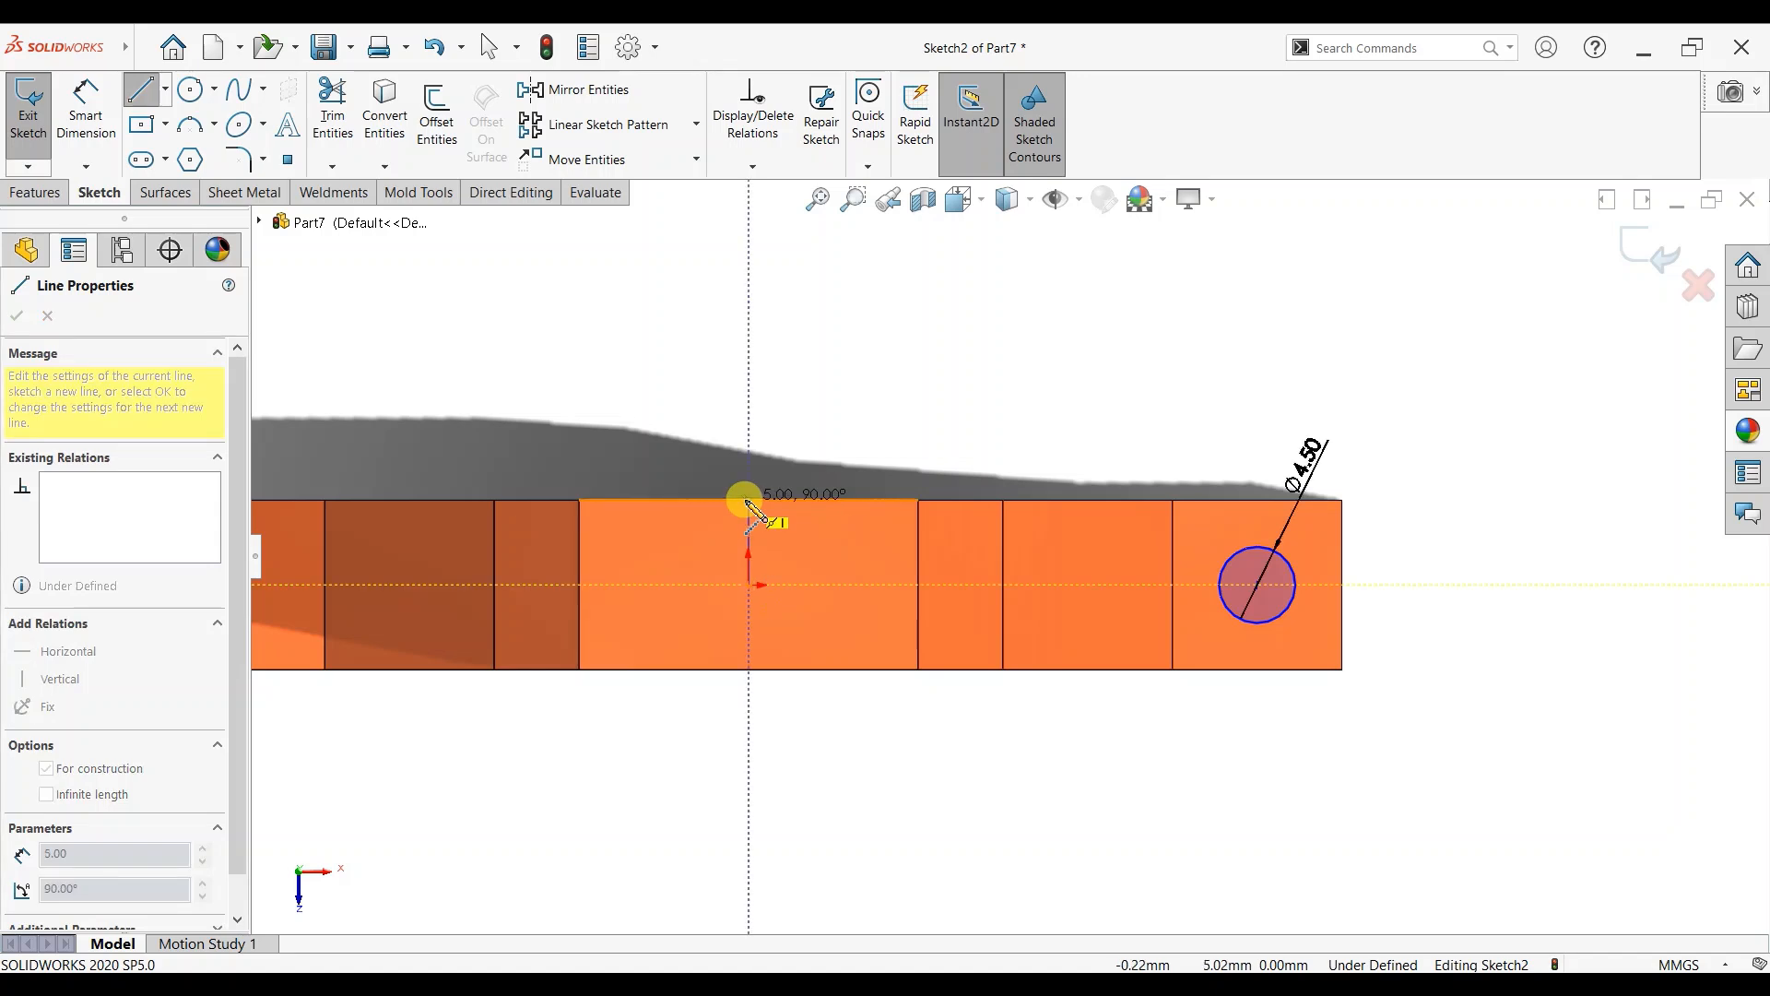
{"action": "key", "text": "Escape"}
Mirror the 4.5 mm circle about the vertical centerline onto the opposite foot.
{"action": "scroll", "coordinate": [842, 538], "scroll_direction": "up", "scroll_amount": 2}
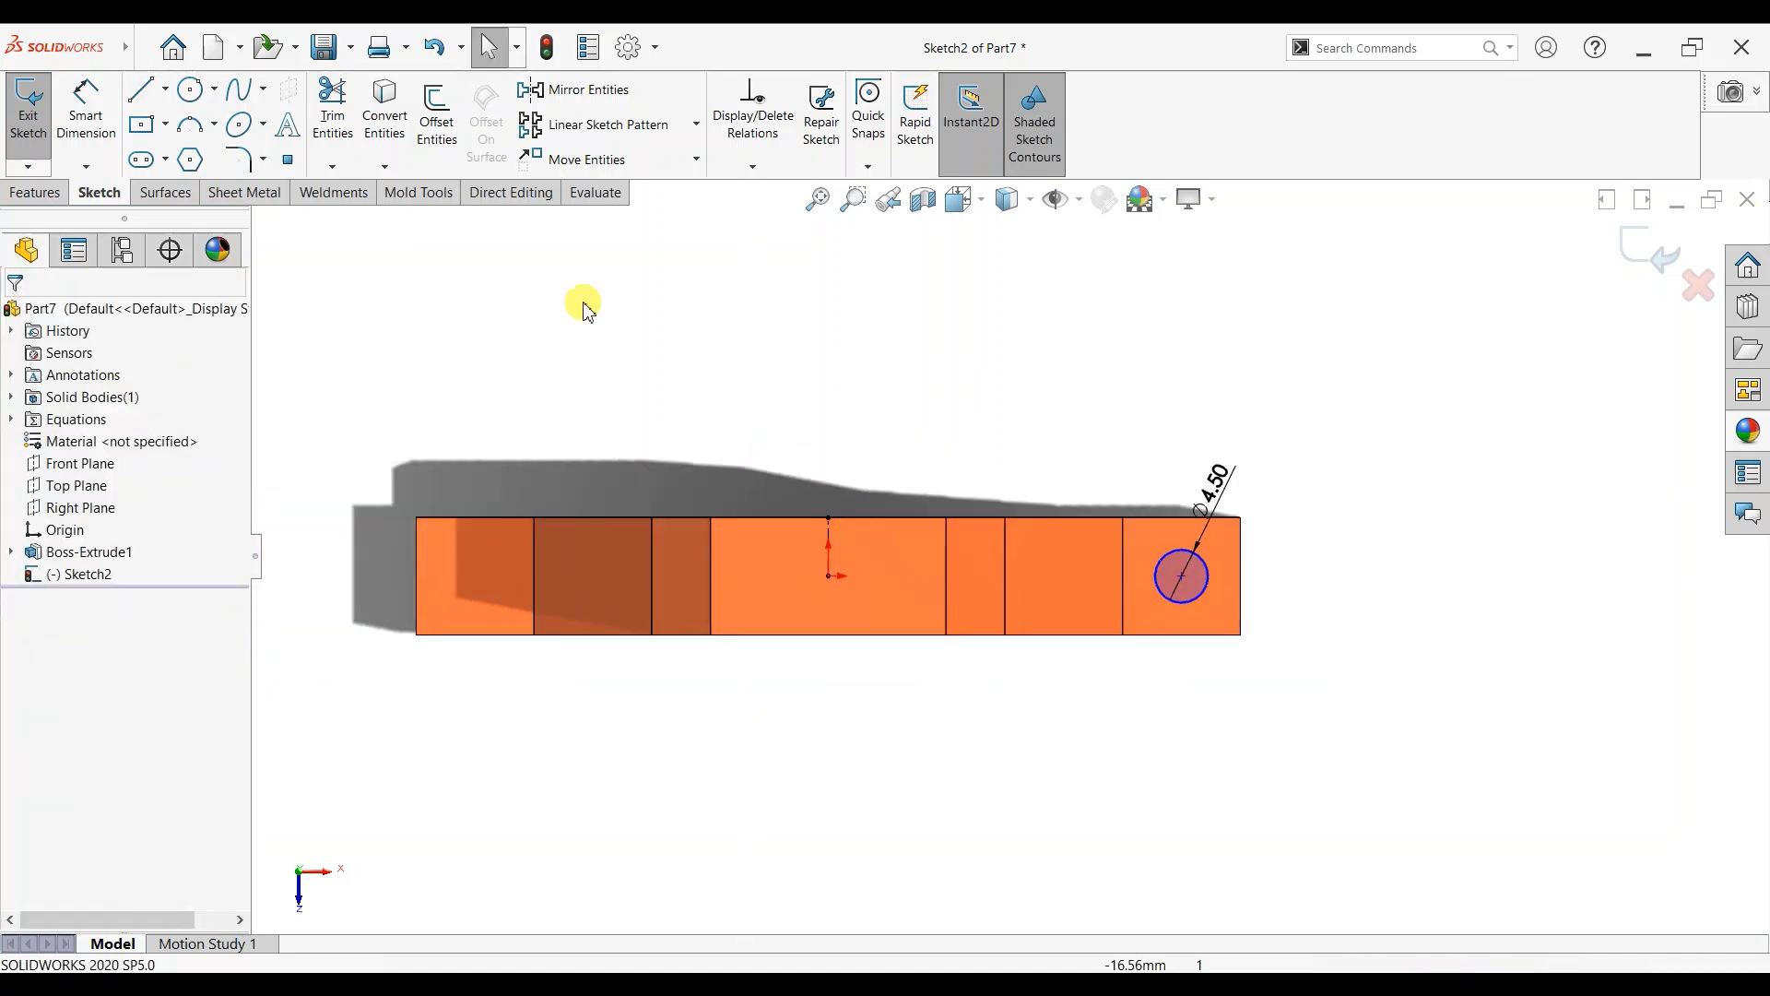
{"action": "left_click", "coordinate": [571, 90]}
{"action": "left_click_drag", "start_coordinate": [1226, 462], "coordinate": [1150, 657]}
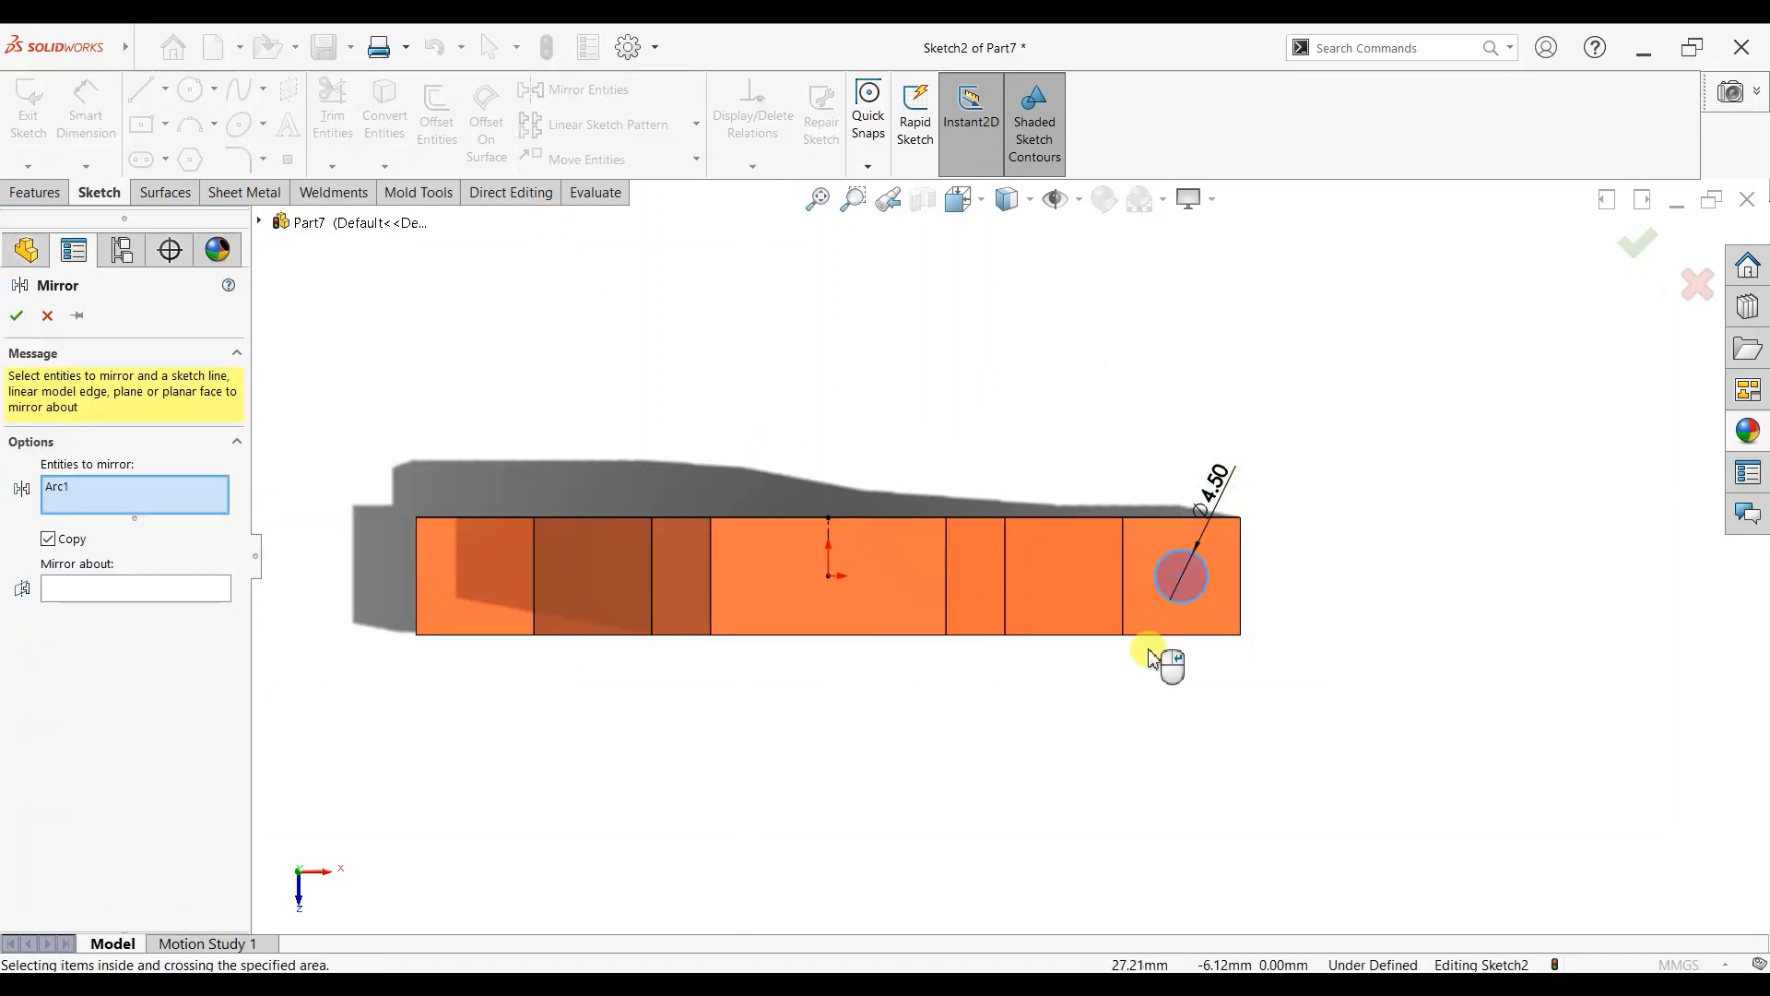
{"action": "left_click", "coordinate": [107, 588]}
{"action": "left_click", "coordinate": [828, 550]}
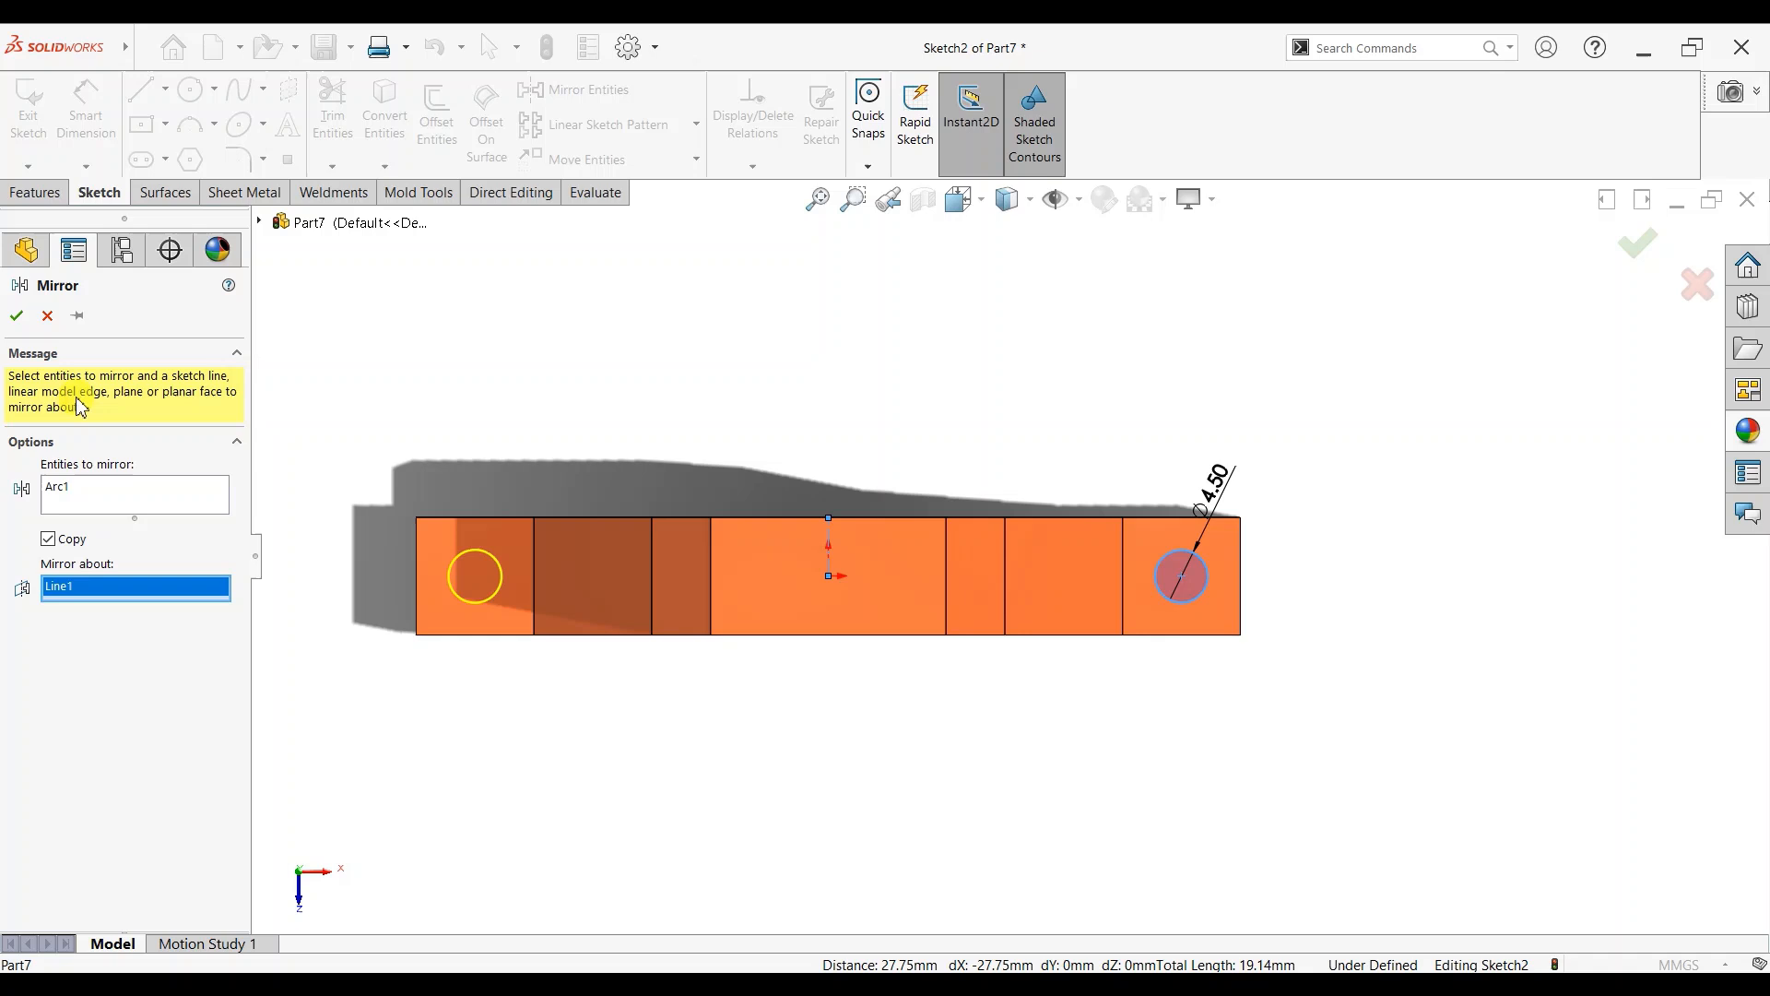
{"action": "left_click", "coordinate": [16, 316]}
Cut both circles through the bracket's feet with an Extruded Cut set to Through All.
{"action": "left_click", "coordinate": [34, 192]}
{"action": "left_click", "coordinate": [329, 115]}
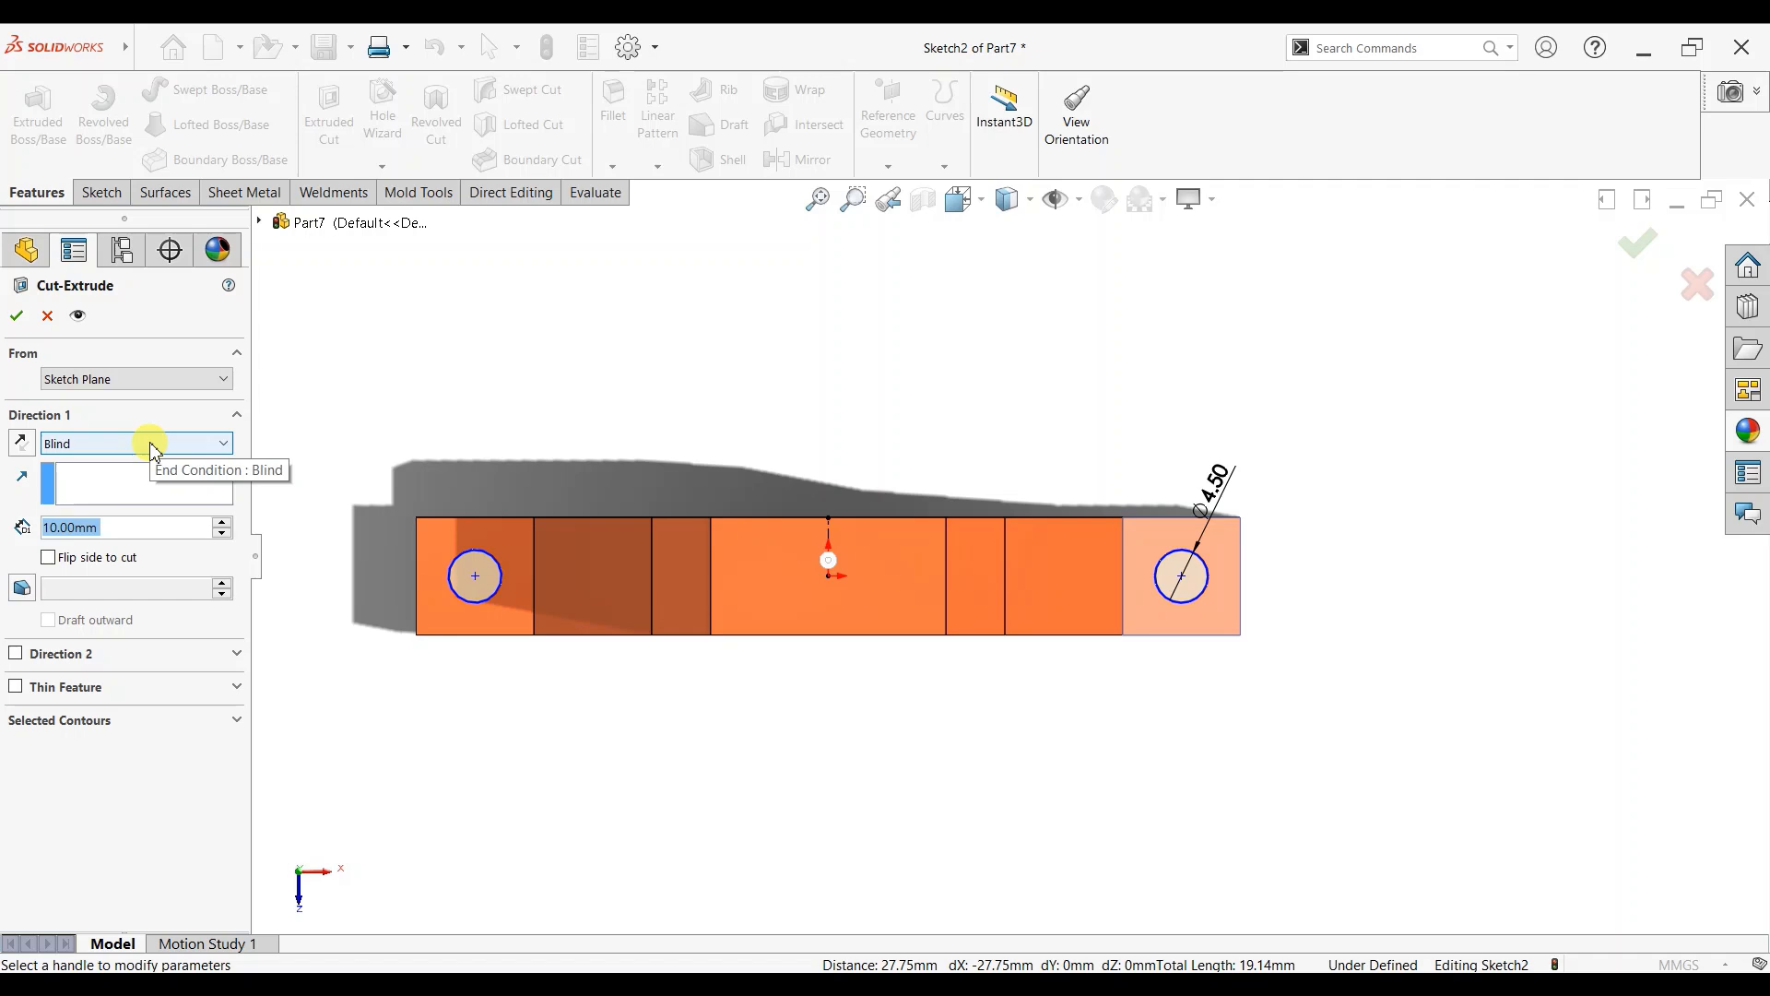
{"action": "left_click", "coordinate": [151, 443]}
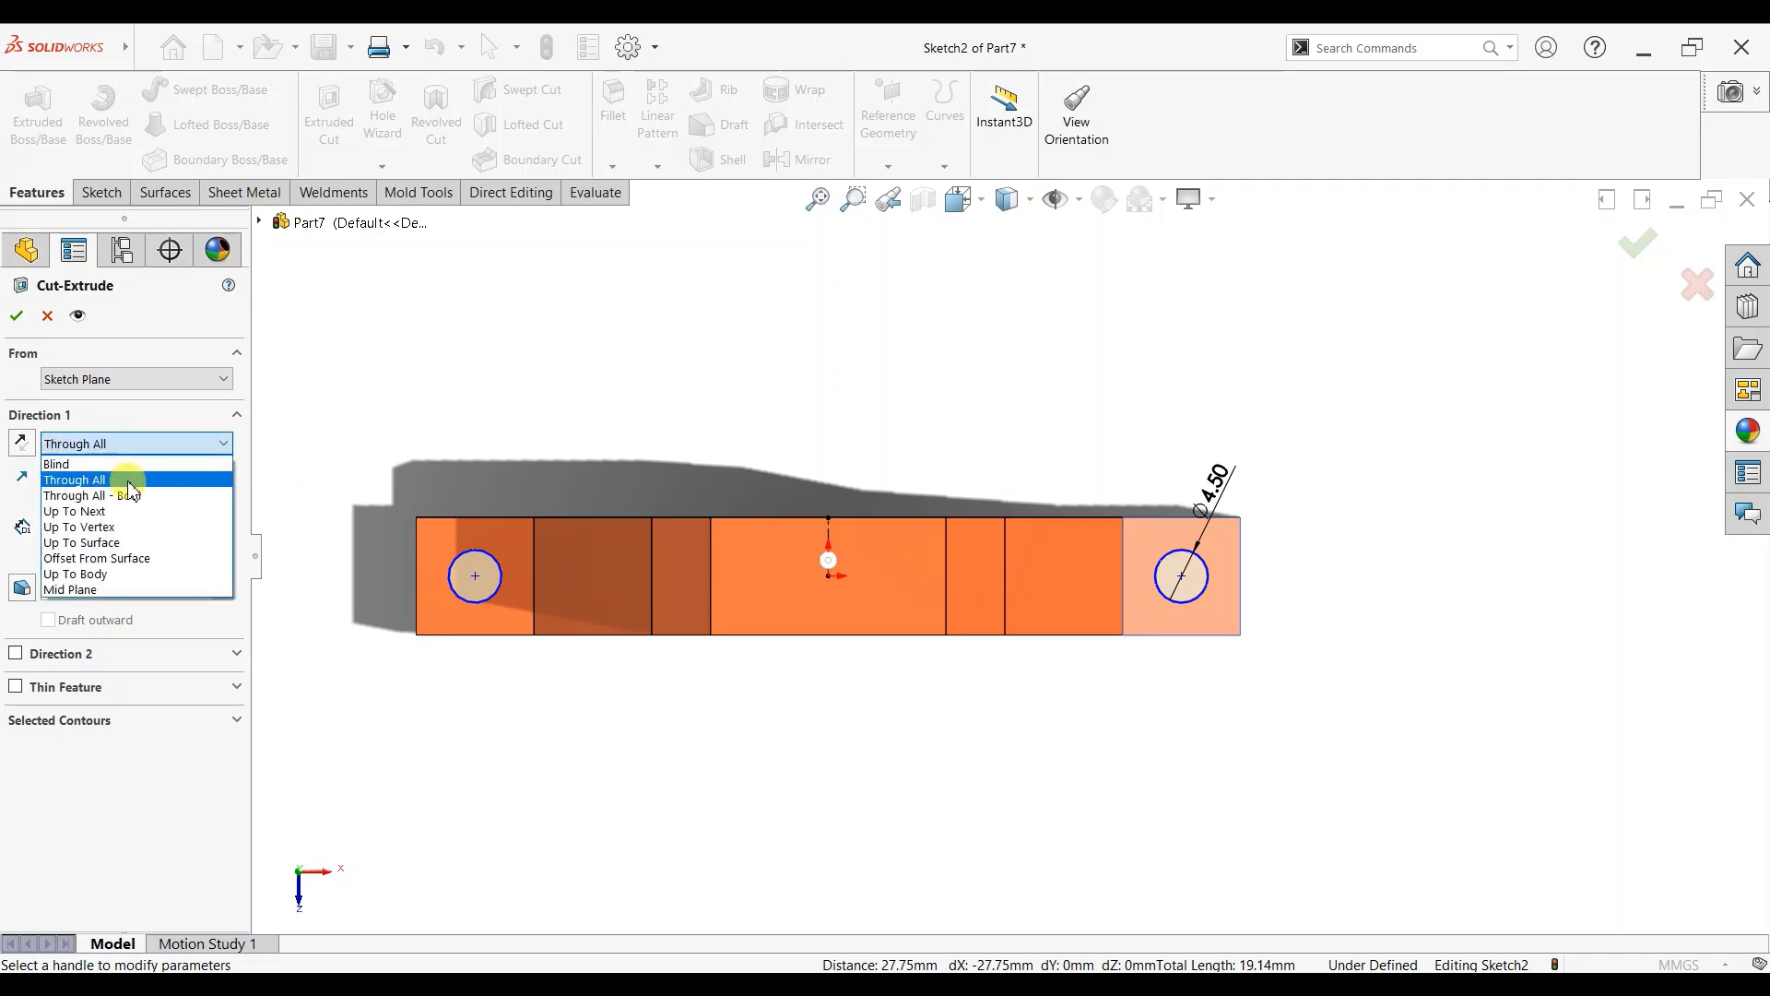
{"action": "left_click", "coordinate": [122, 475]}
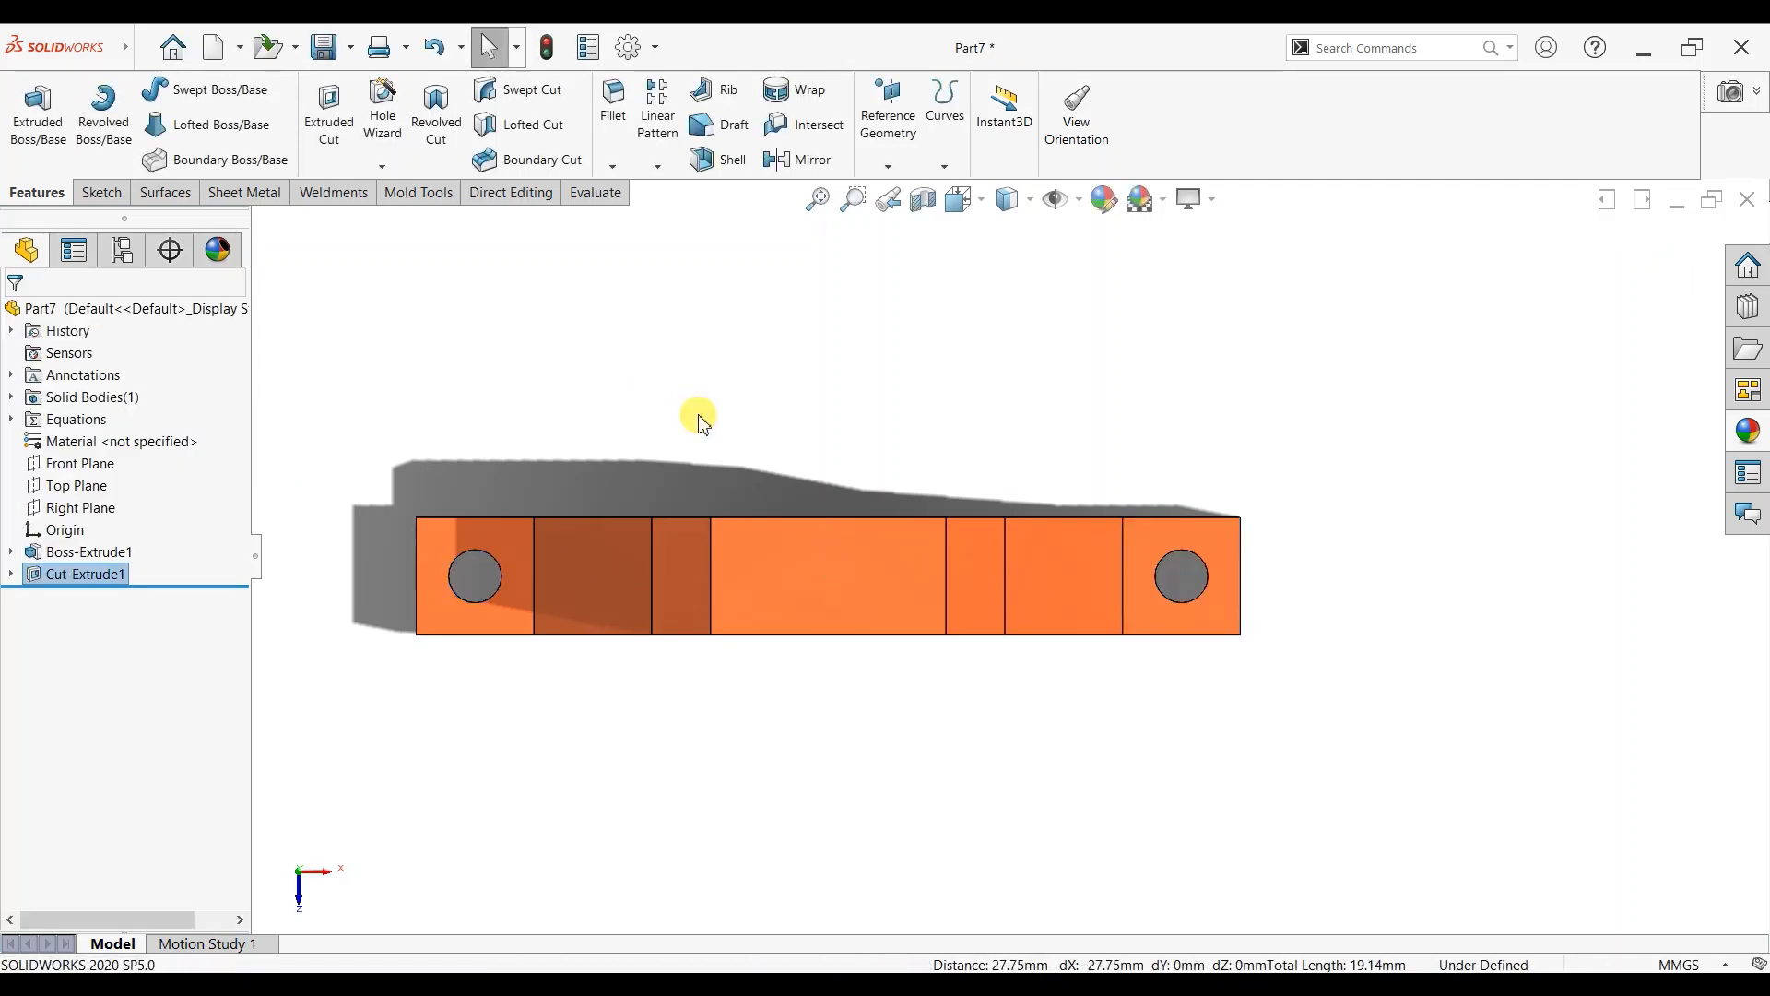
{"action": "middle_click_drag", "start_coordinate": [747, 685], "coordinate": [965, 675]}
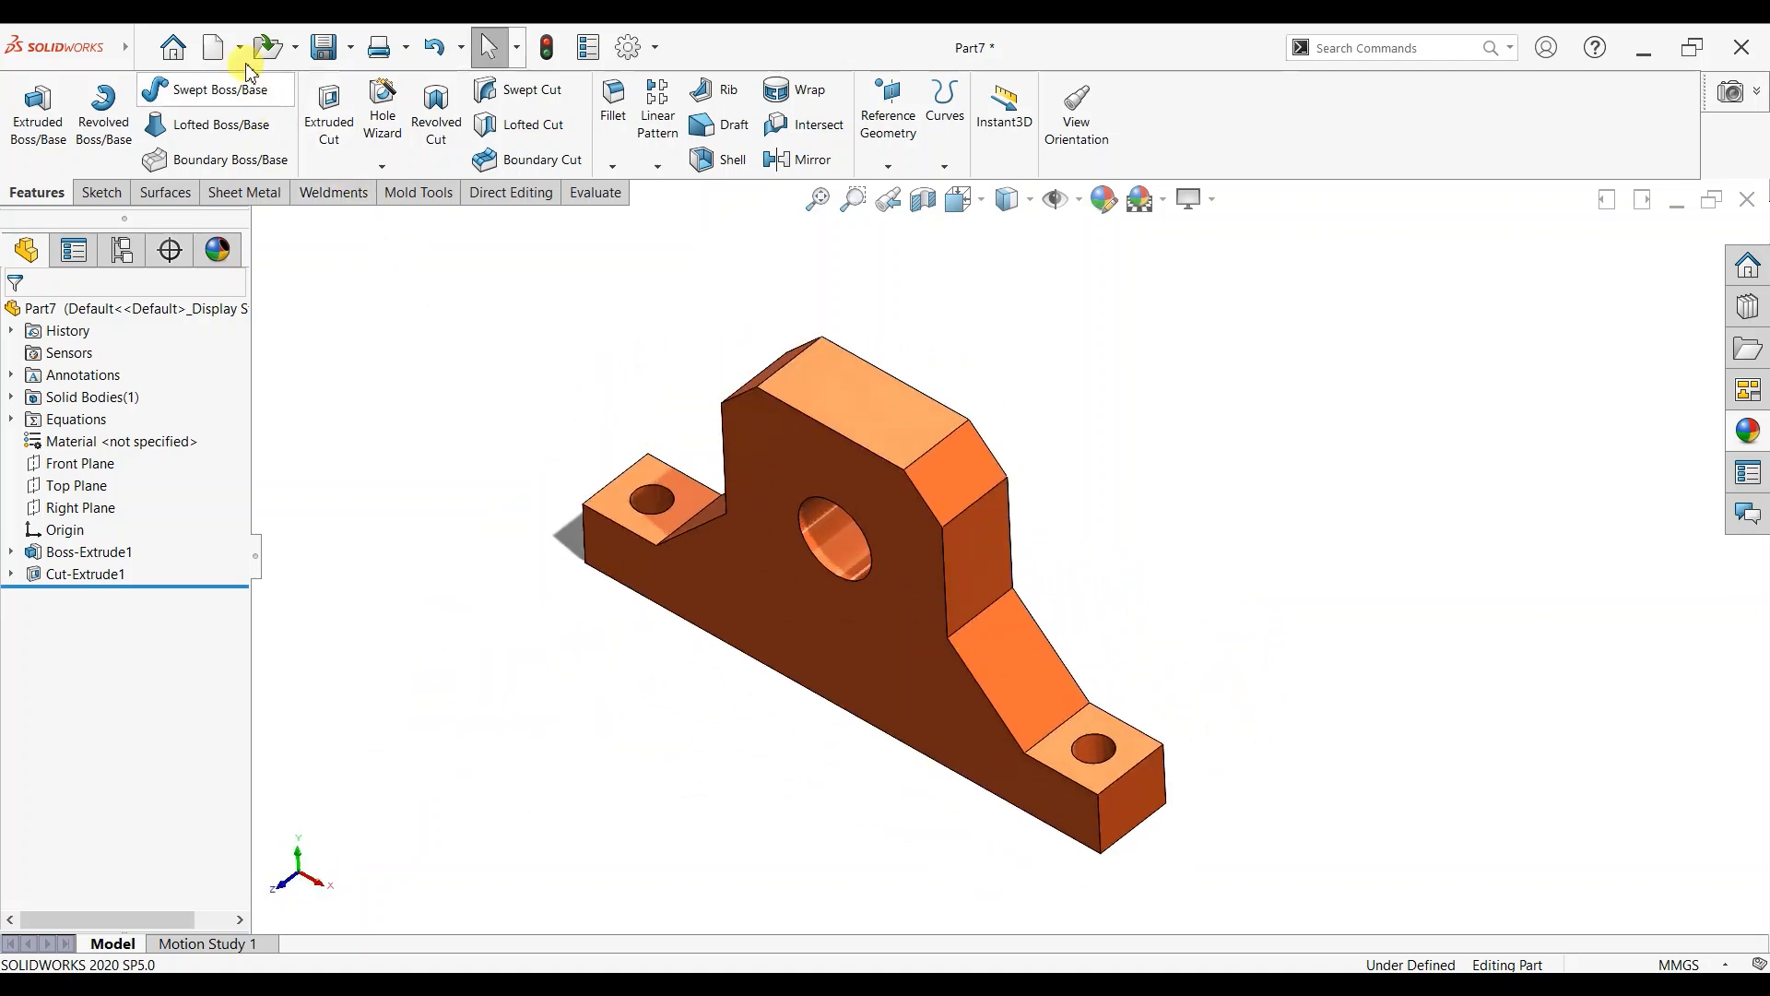
Save the bracket as Part7.SLDPRT in the Coupling folder.
{"action": "left_click", "coordinate": [353, 60]}
{"action": "left_click", "coordinate": [362, 107]}
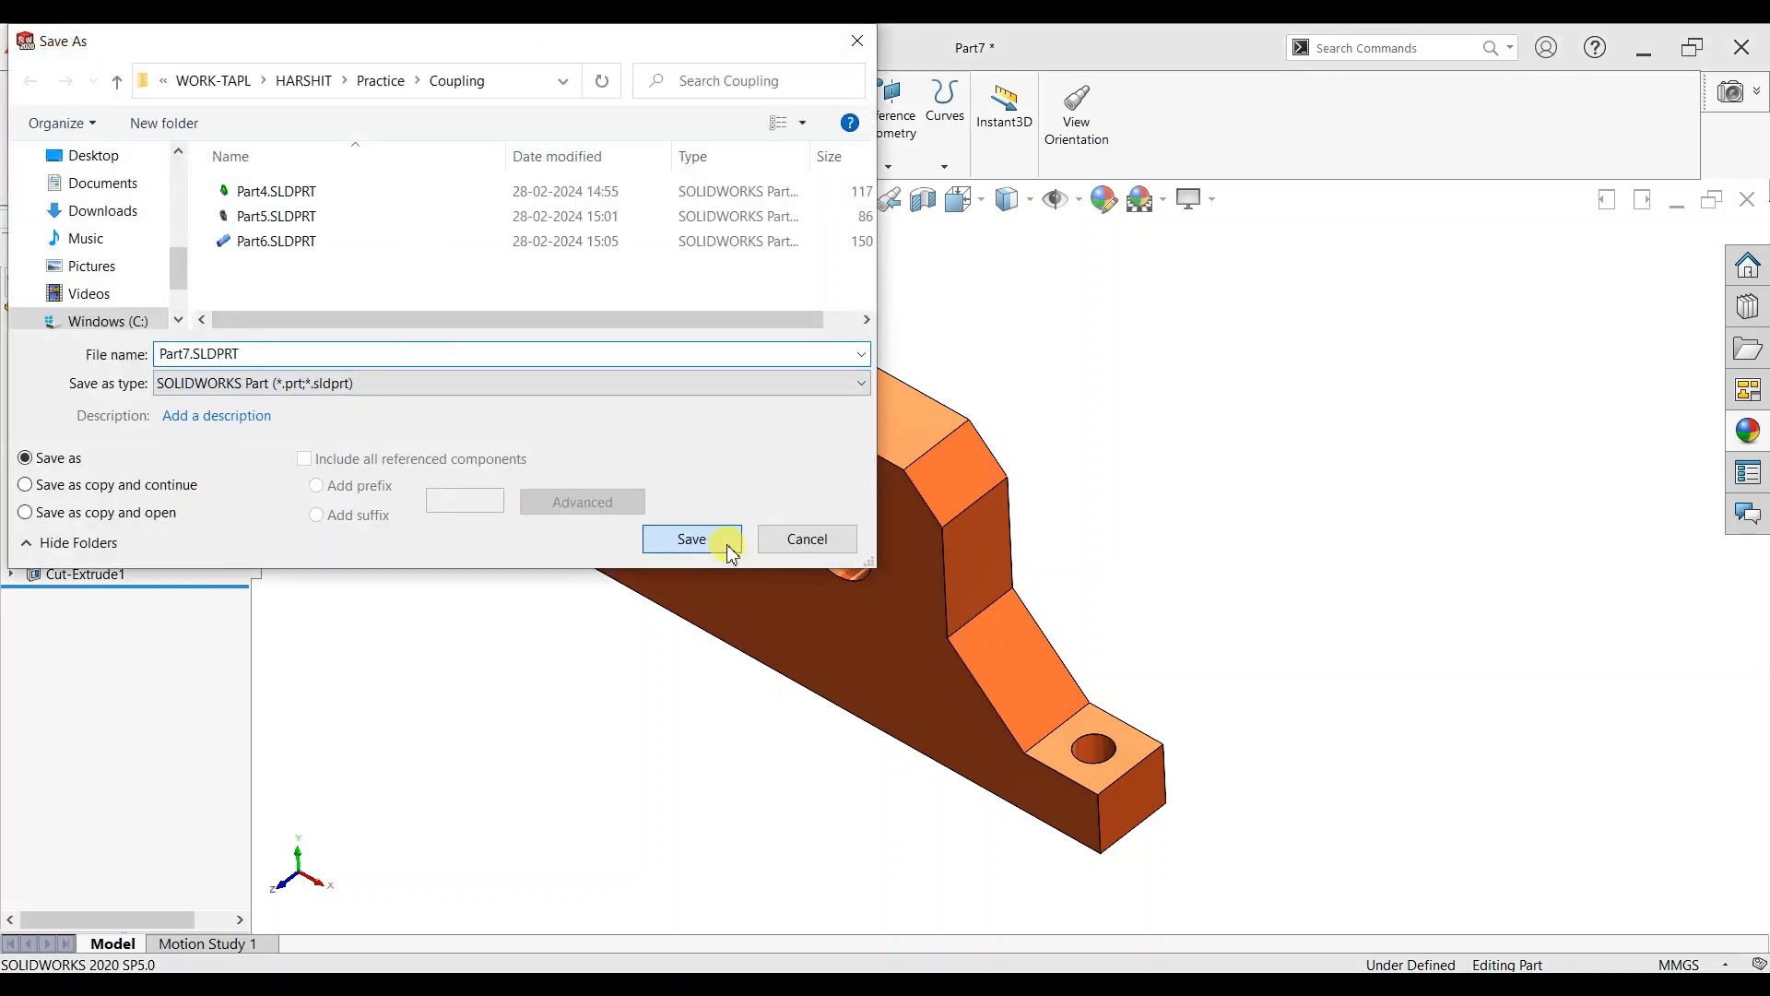
{"action": "left_click", "coordinate": [729, 545]}
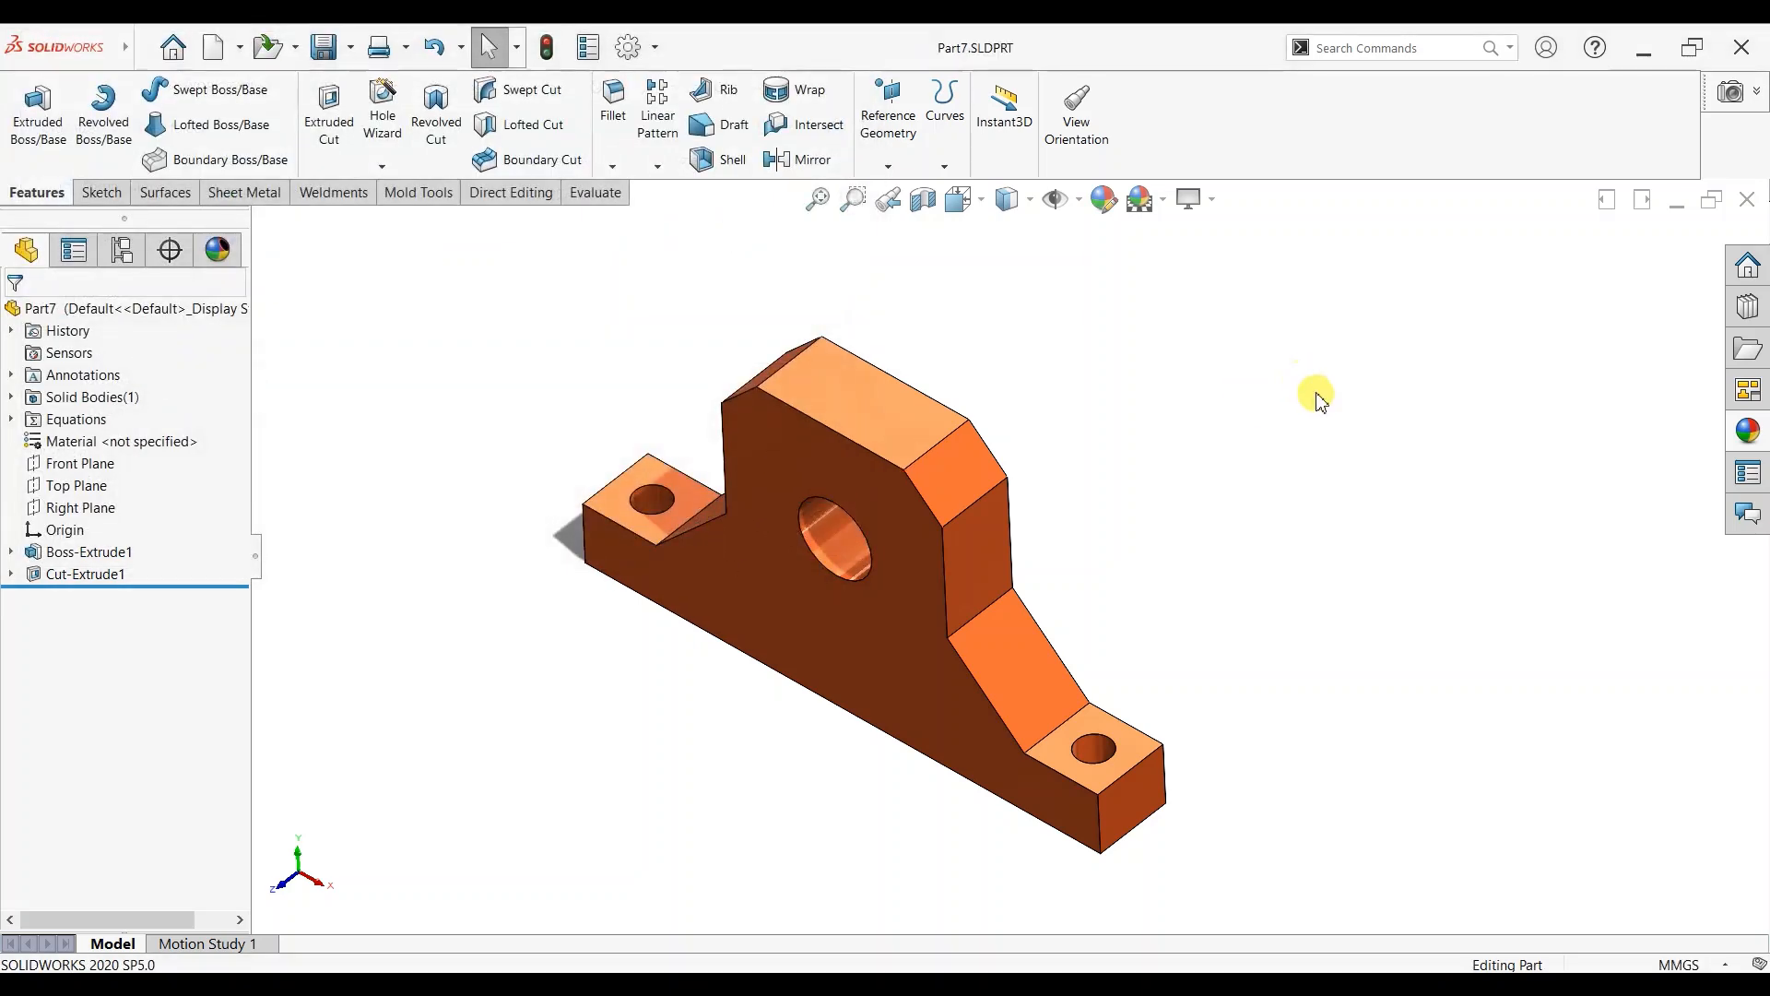
Close all open part documents, saving all modified ones.
{"action": "left_click", "coordinate": [1748, 202]}
{"action": "left_click", "coordinate": [1748, 202]}
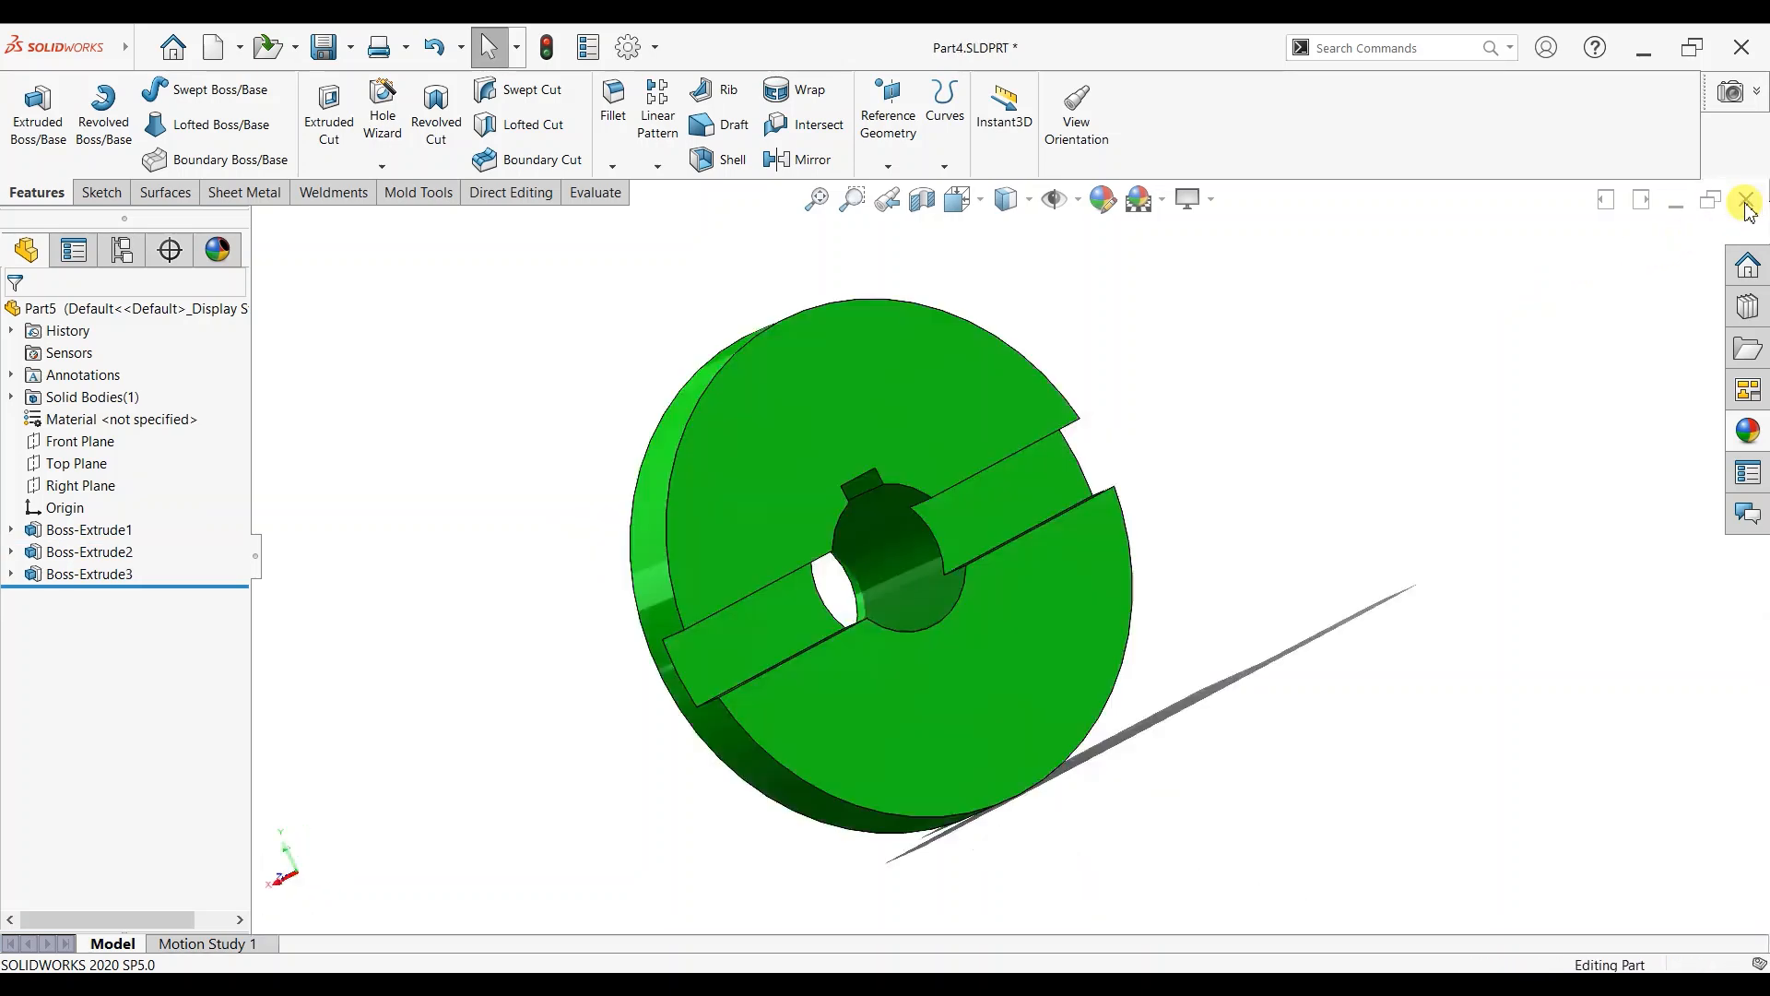
{"action": "left_click", "coordinate": [1748, 205]}
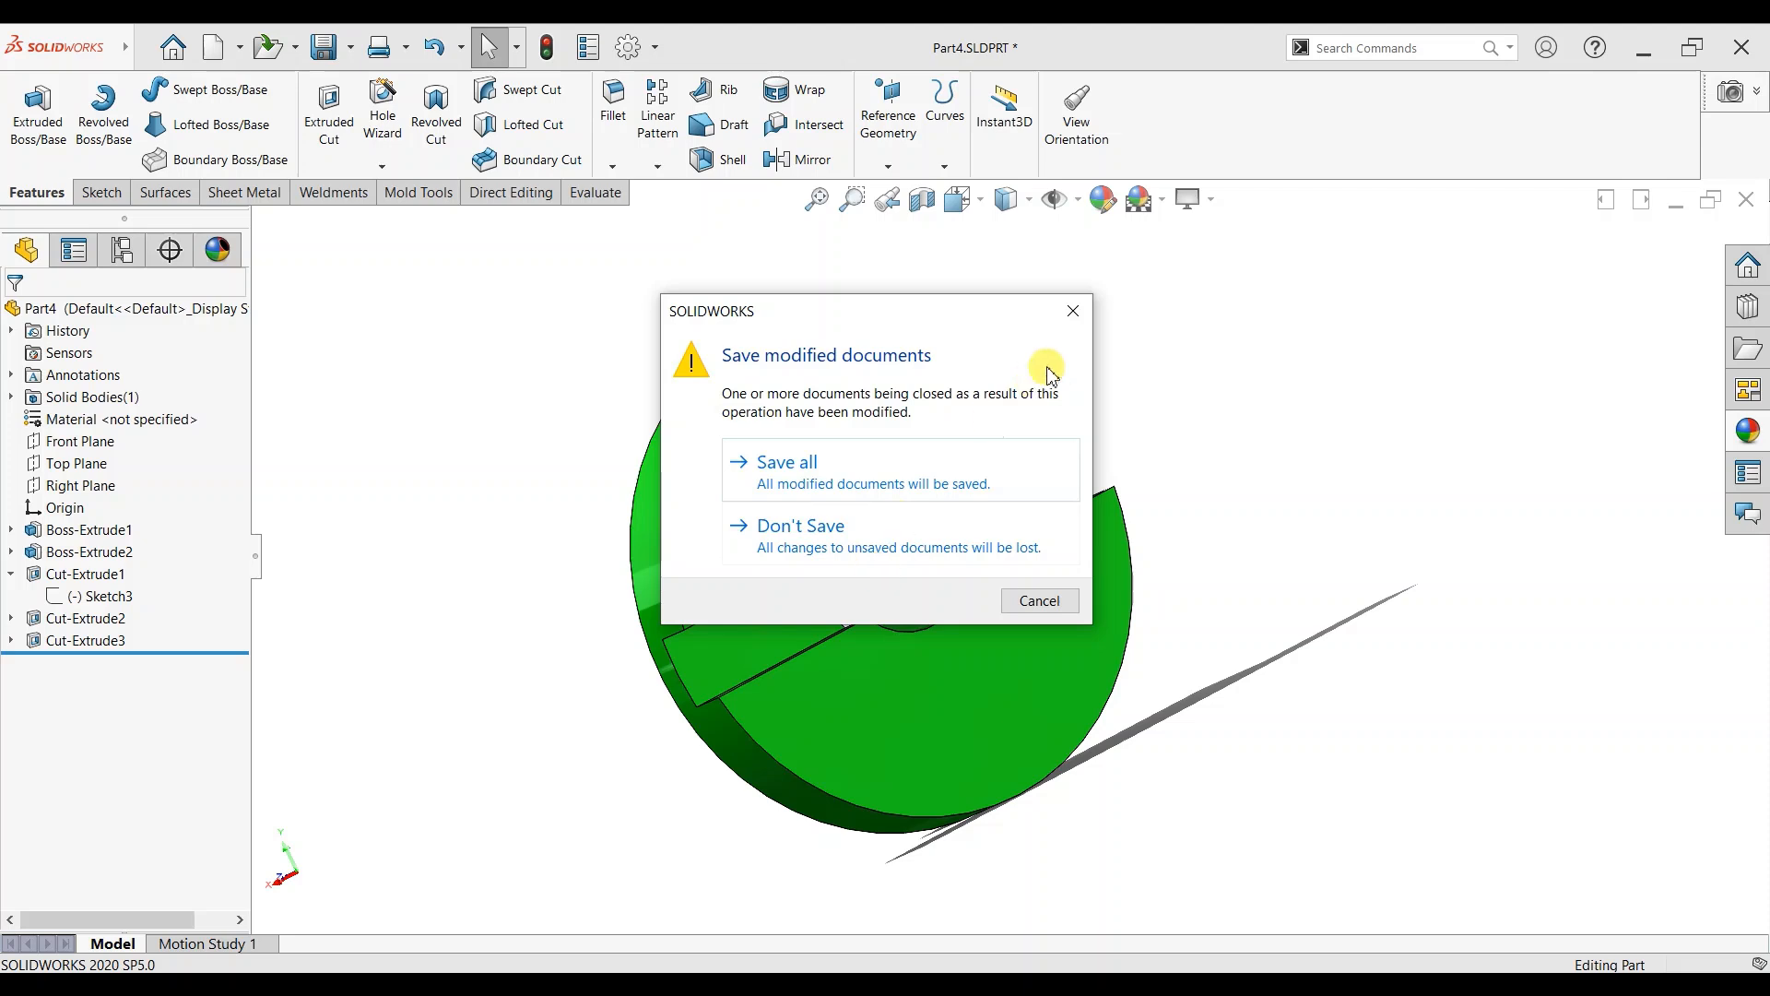
{"action": "left_click", "coordinate": [955, 497]}
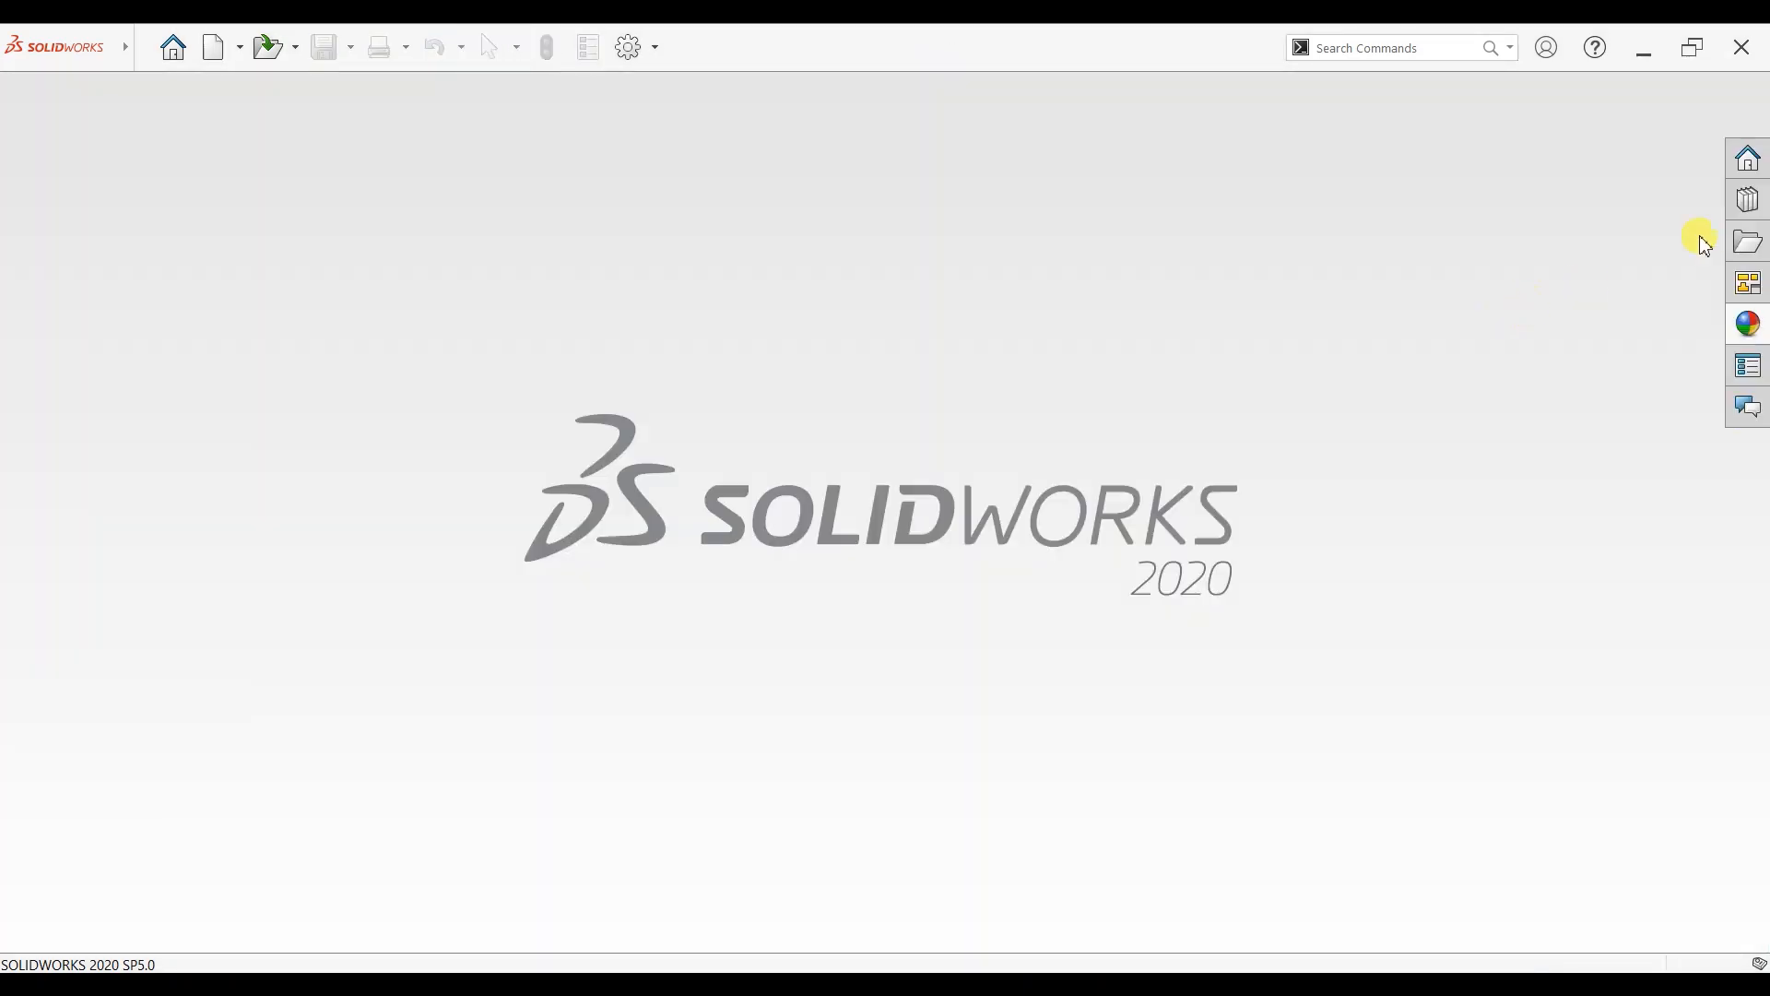
Create a new empty assembly, dismissing the initial component insertion, and change its background scene to plain white.
{"action": "left_click", "coordinate": [240, 48]}
{"action": "left_click", "coordinate": [237, 80]}
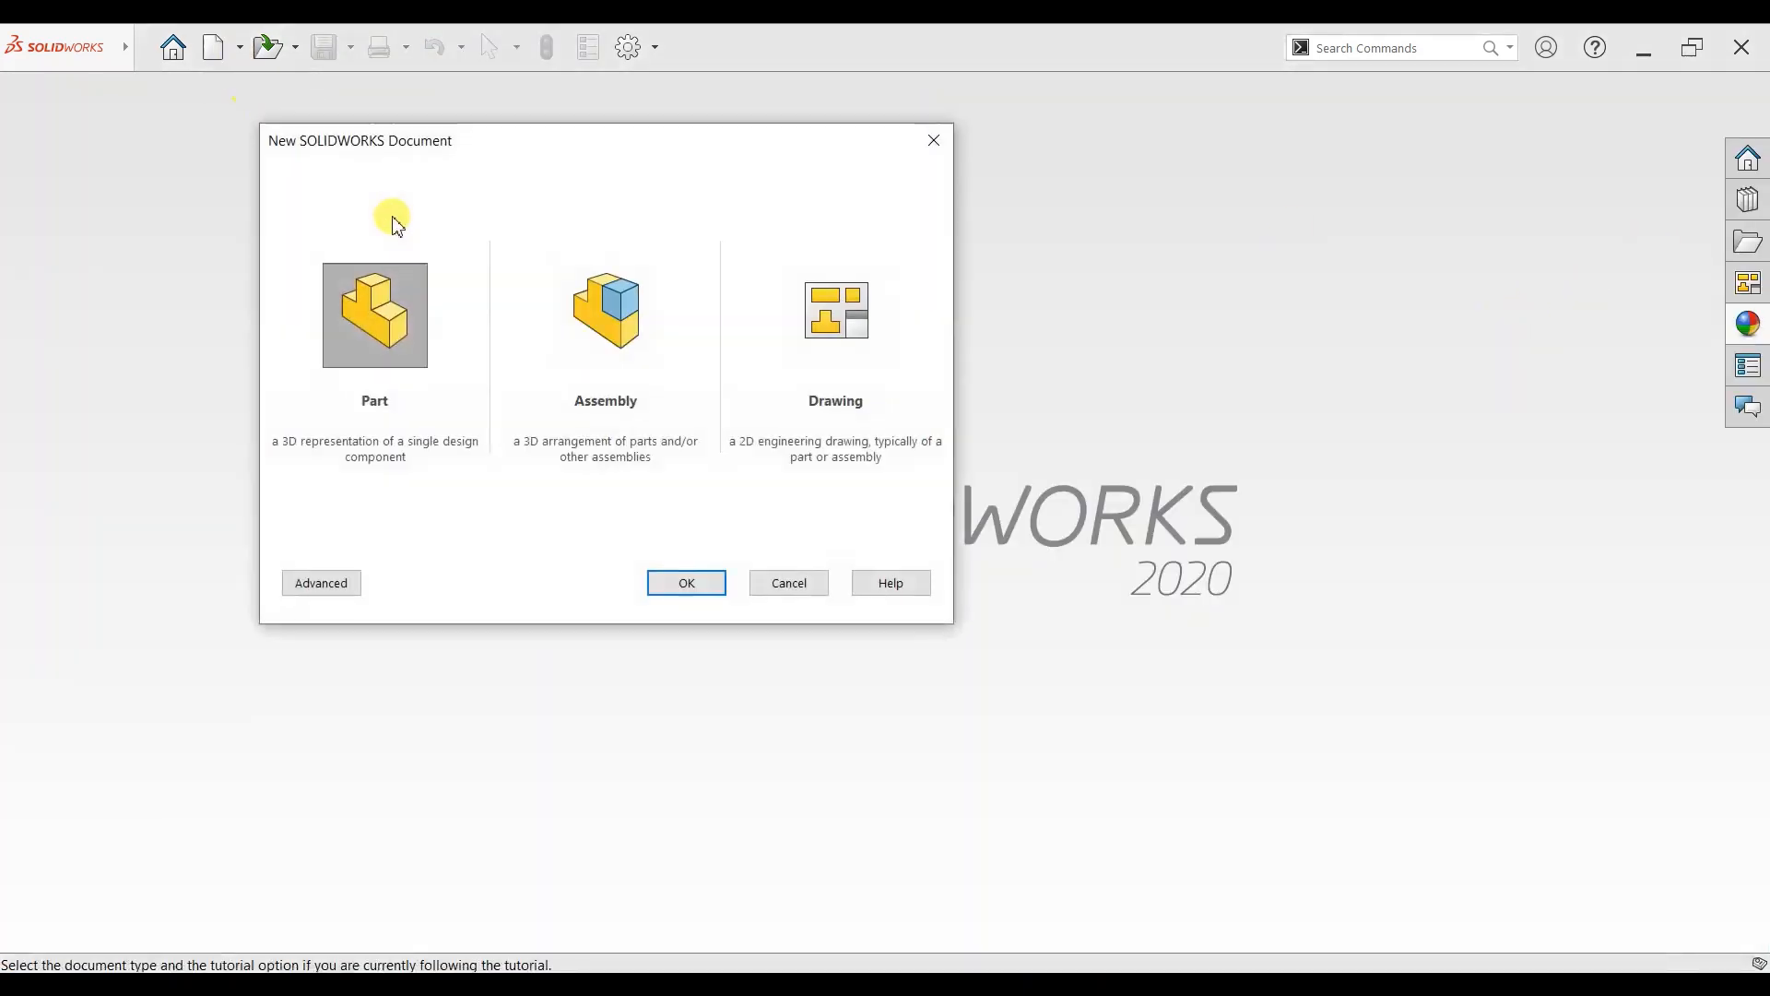
{"action": "left_click", "coordinate": [631, 359]}
{"action": "left_click", "coordinate": [682, 582]}
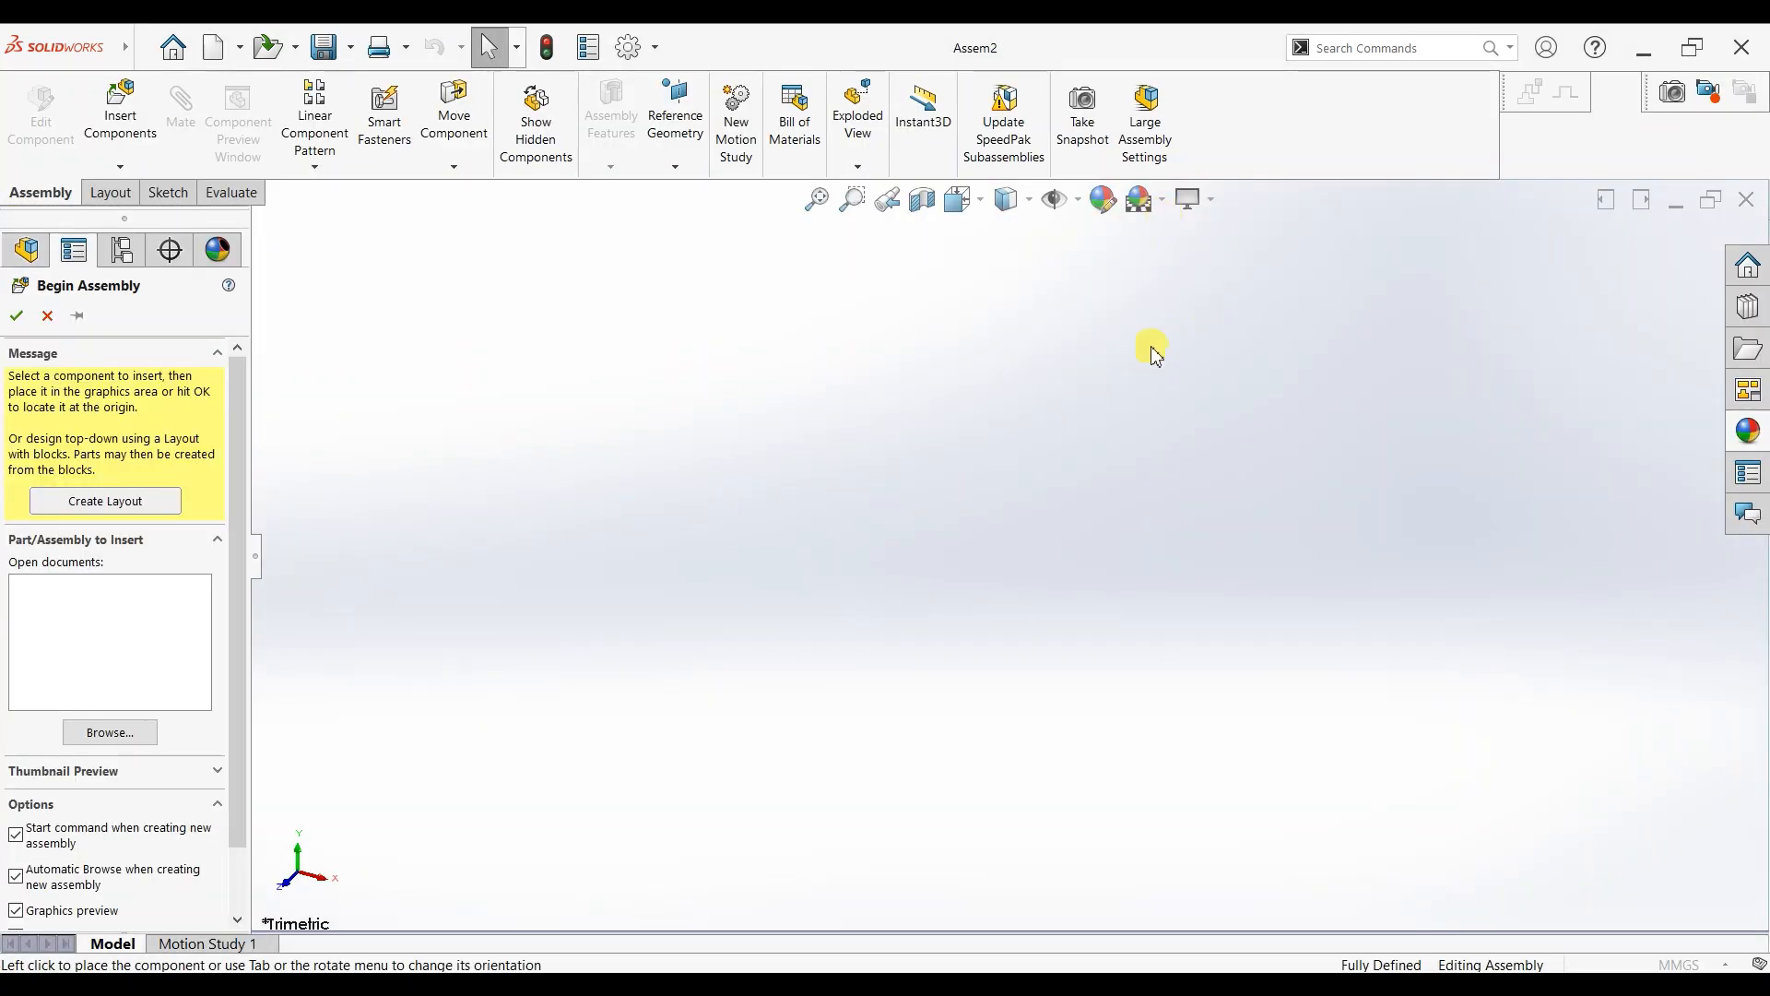
{"action": "left_click", "coordinate": [718, 39]}
{"action": "left_click", "coordinate": [48, 317]}
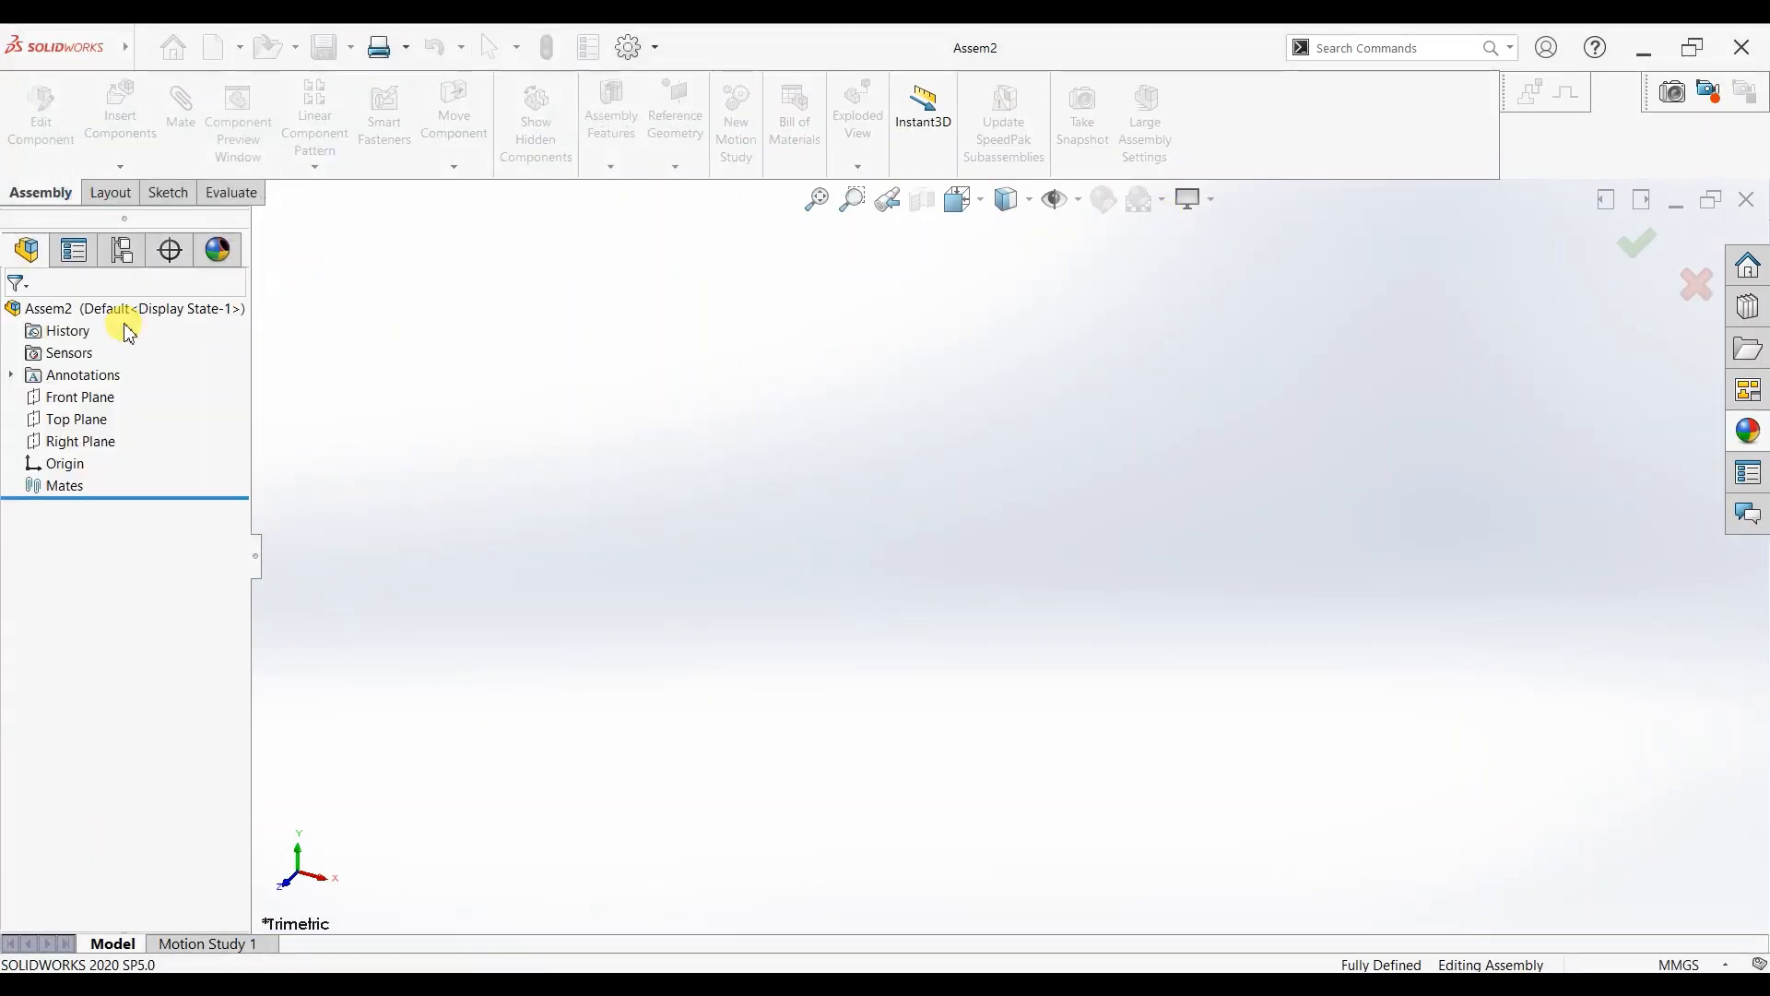
{"action": "left_click", "coordinate": [1166, 255]}
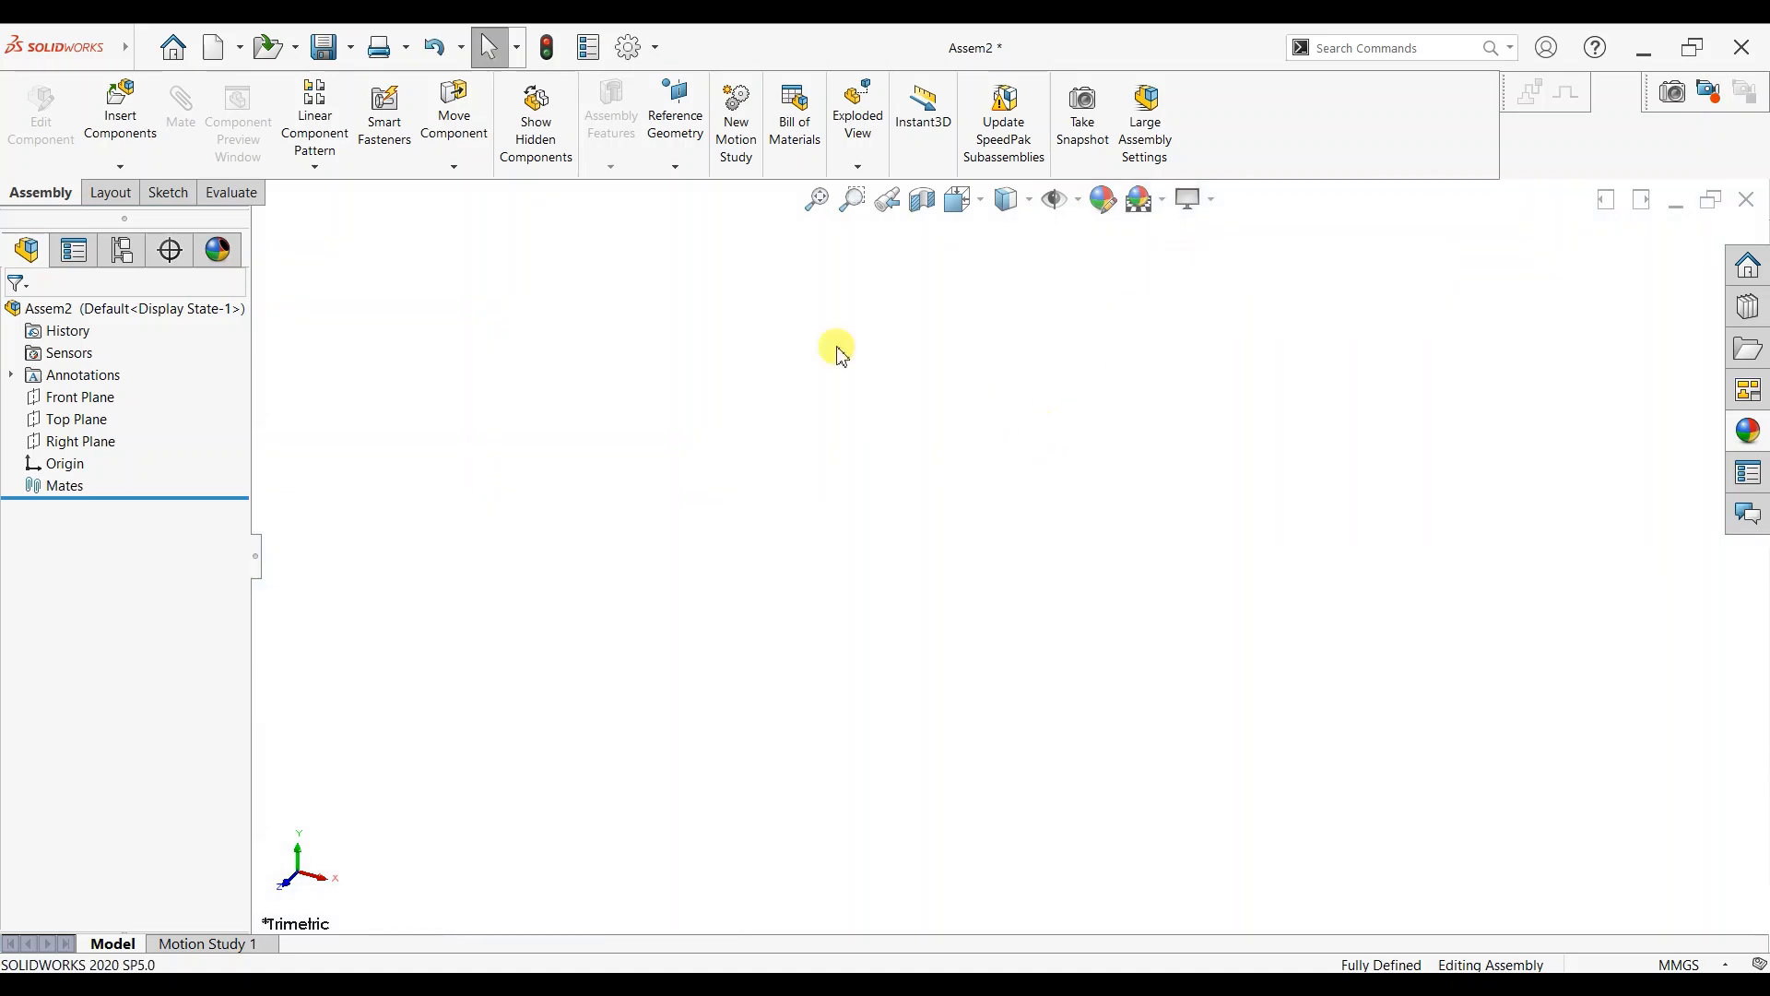
Show the Coupling folder's files as thumbnails and load Part4, Part5, Part6 and Part7 together for insertion into the assembly.
{"action": "left_click", "coordinate": [120, 120]}
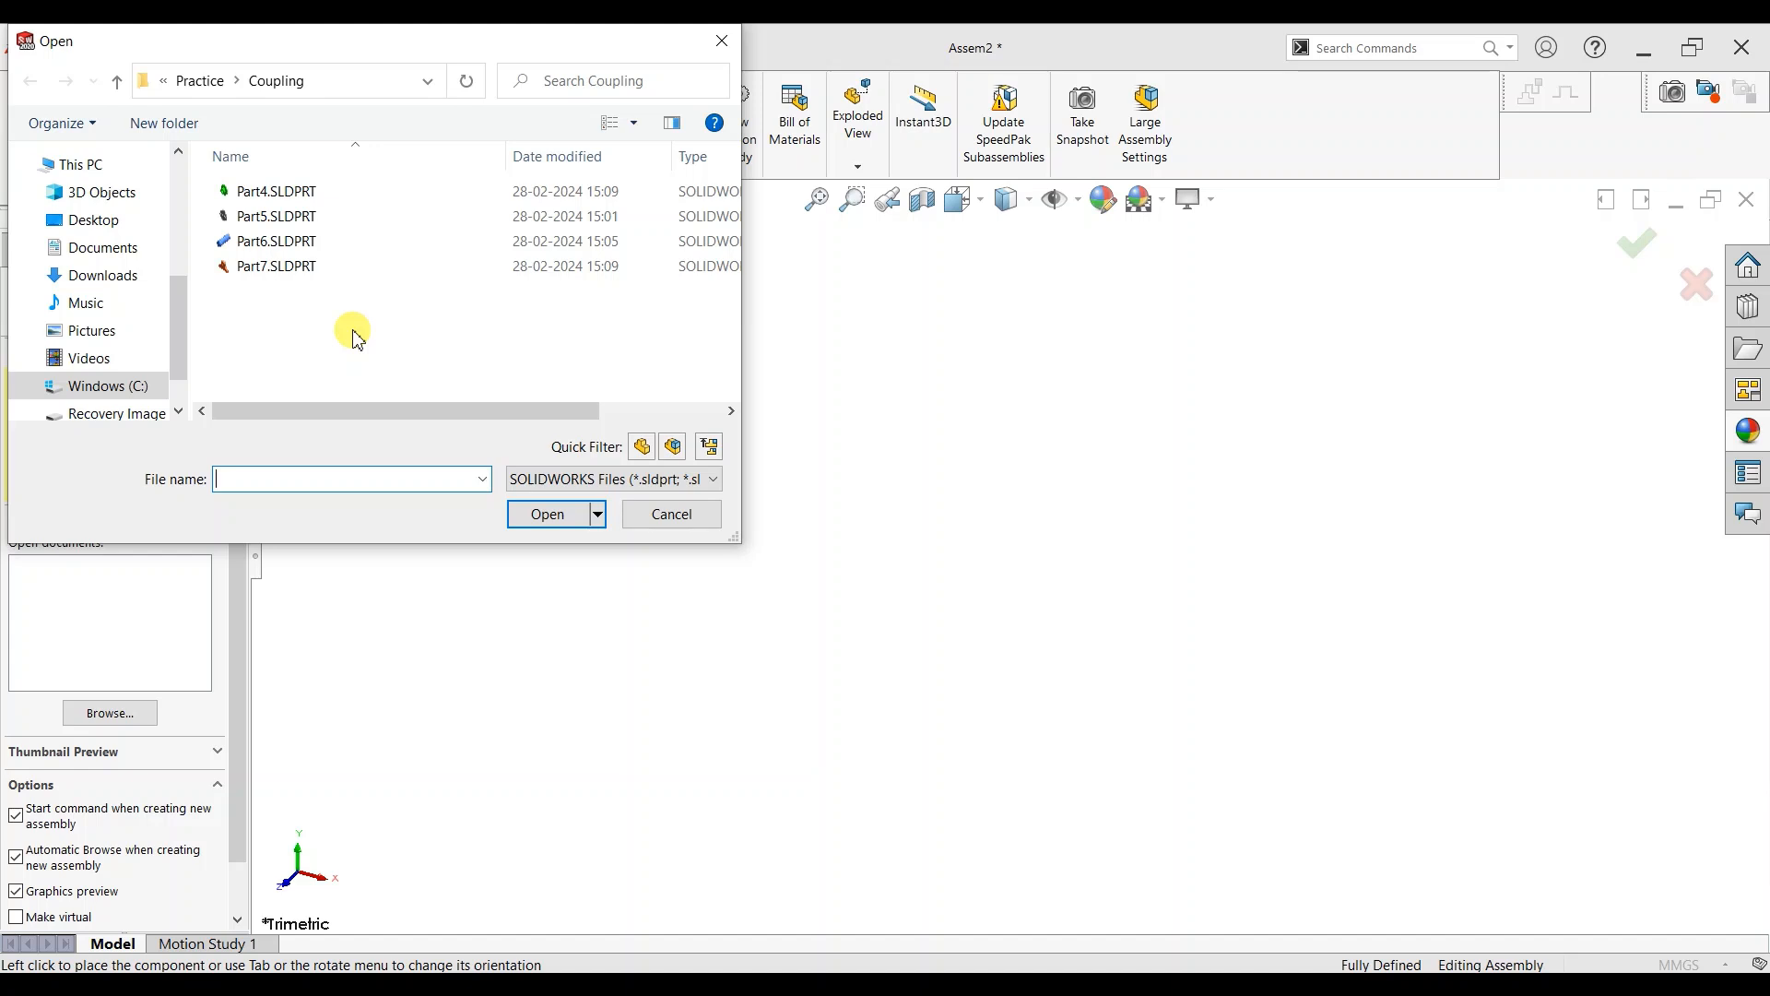
{"action": "left_click", "coordinate": [633, 124]}
{"action": "left_click", "coordinate": [667, 87]}
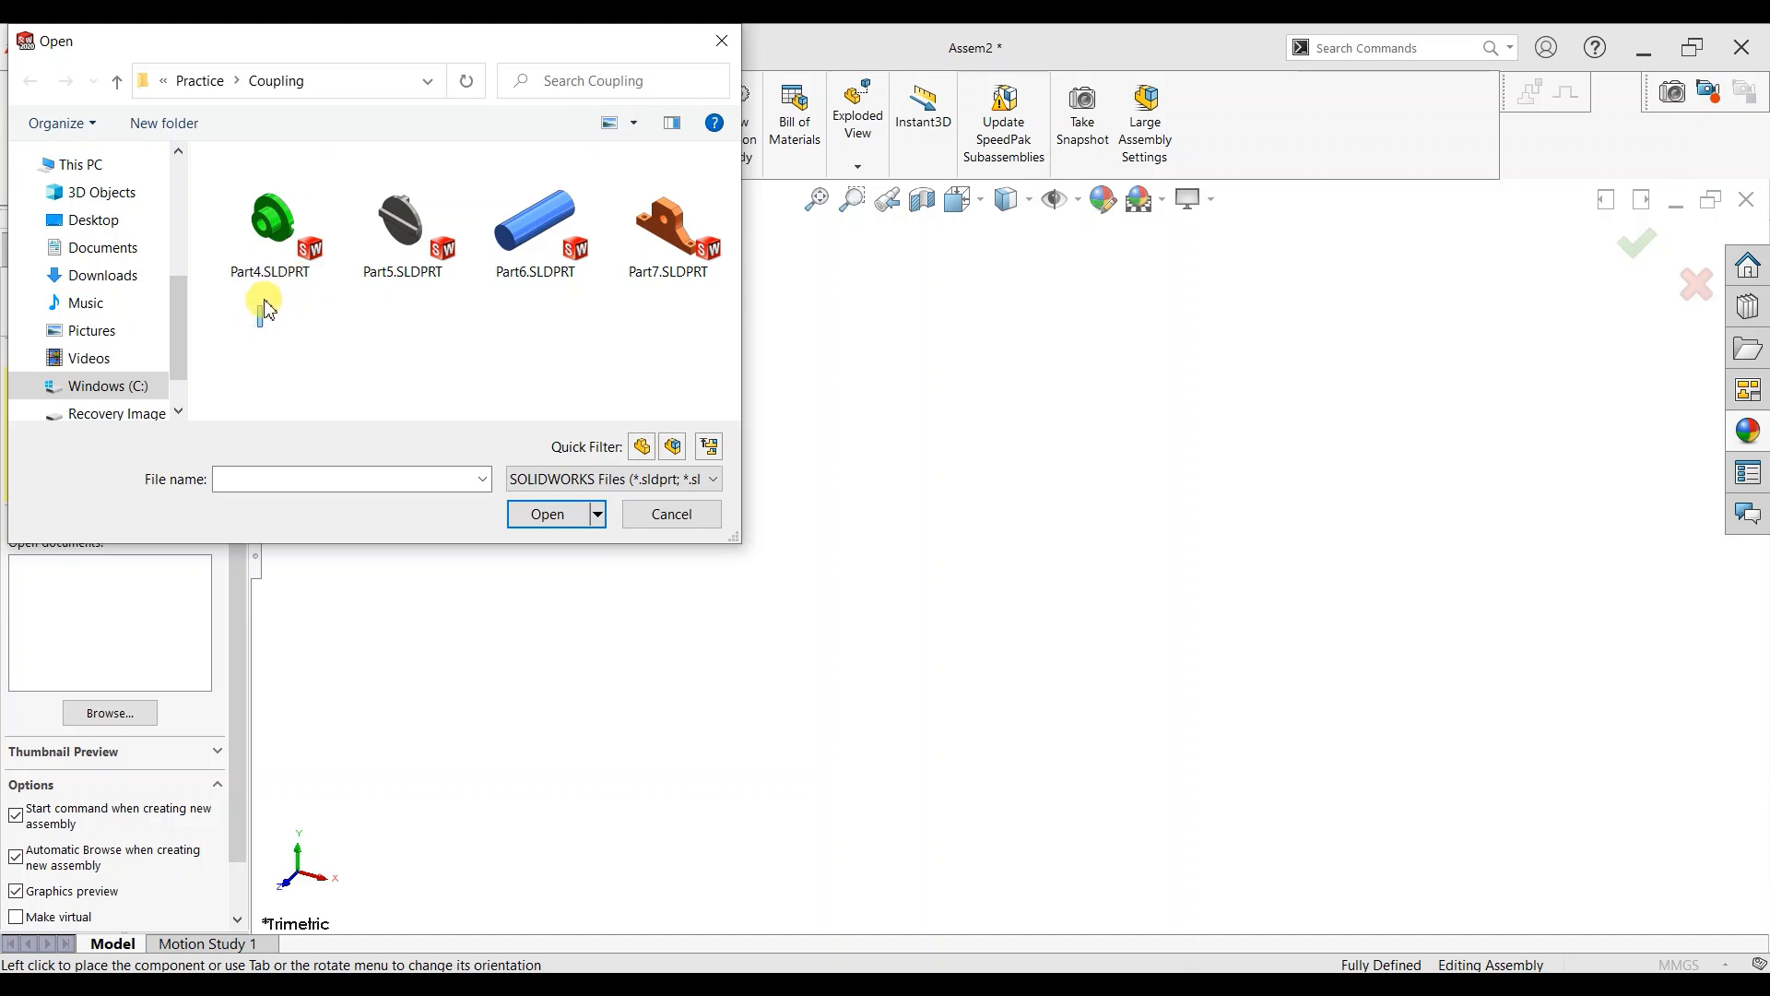
{"action": "left_click_drag", "start_coordinate": [261, 305], "coordinate": [724, 152]}
{"action": "left_click", "coordinate": [571, 506]}
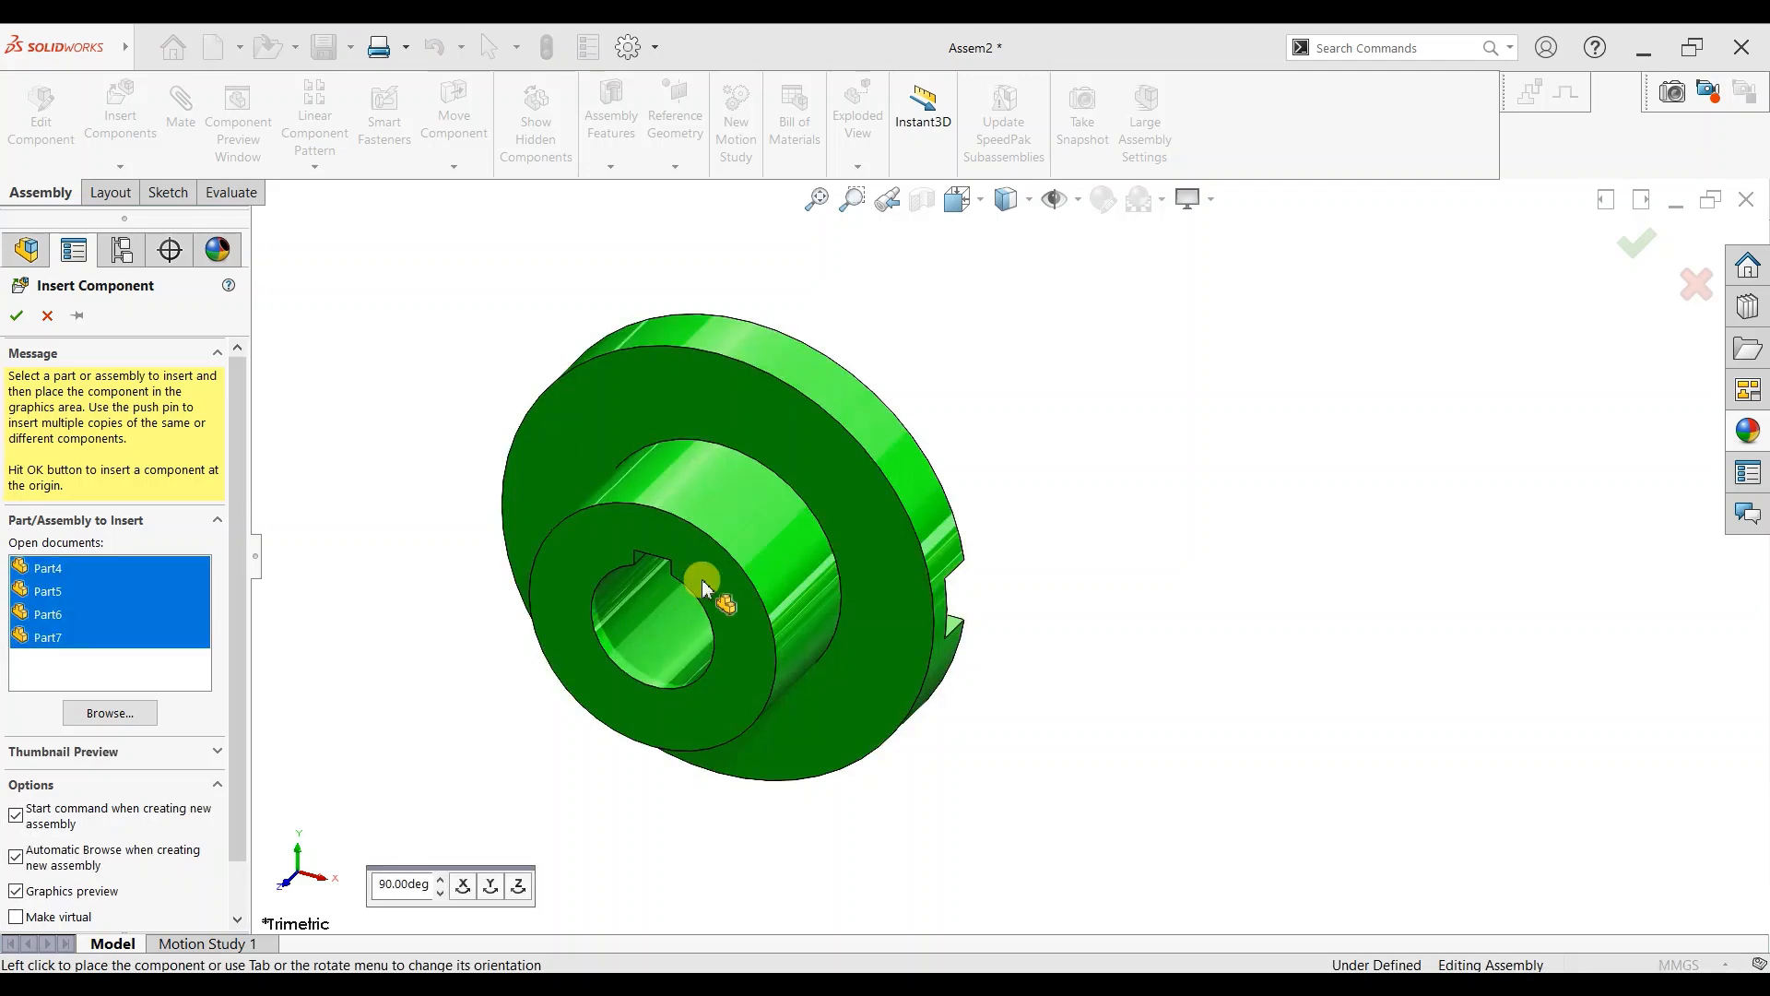
Place the green flange, grey disc, blue shaft and orange bracket separately in the assembly space.
{"action": "left_click", "coordinate": [702, 587]}
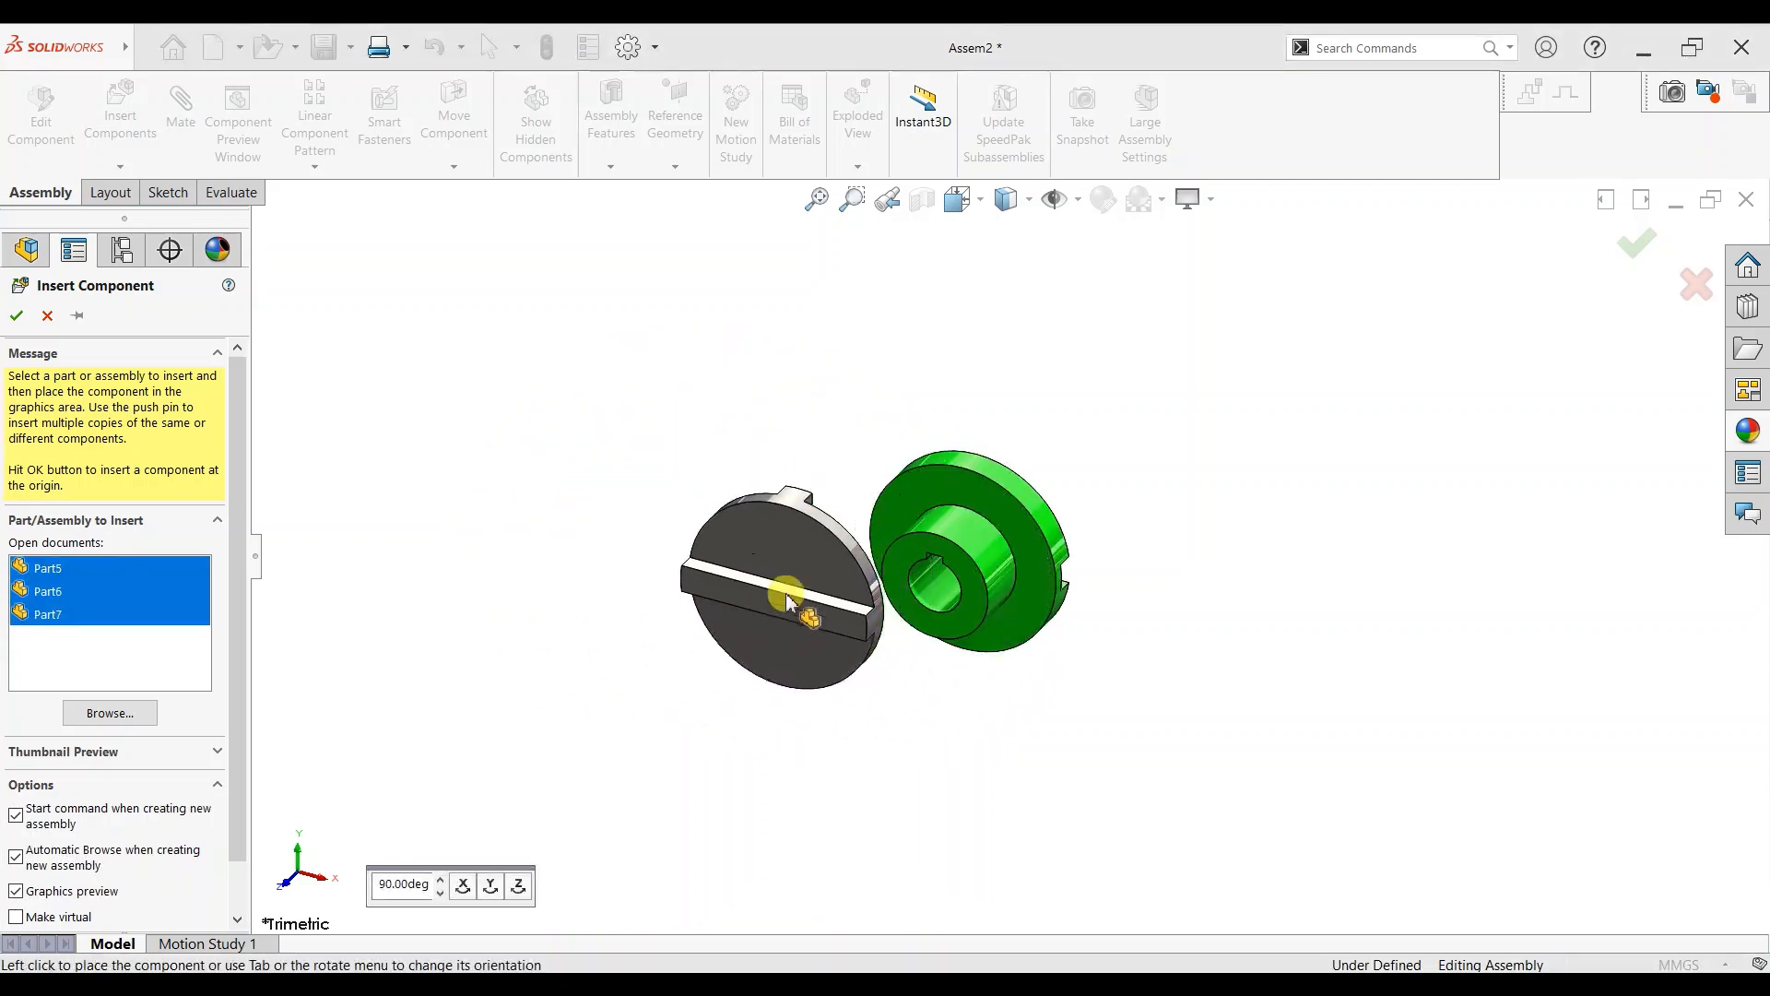
{"action": "left_click", "coordinate": [779, 593]}
{"action": "left_click", "coordinate": [769, 420]}
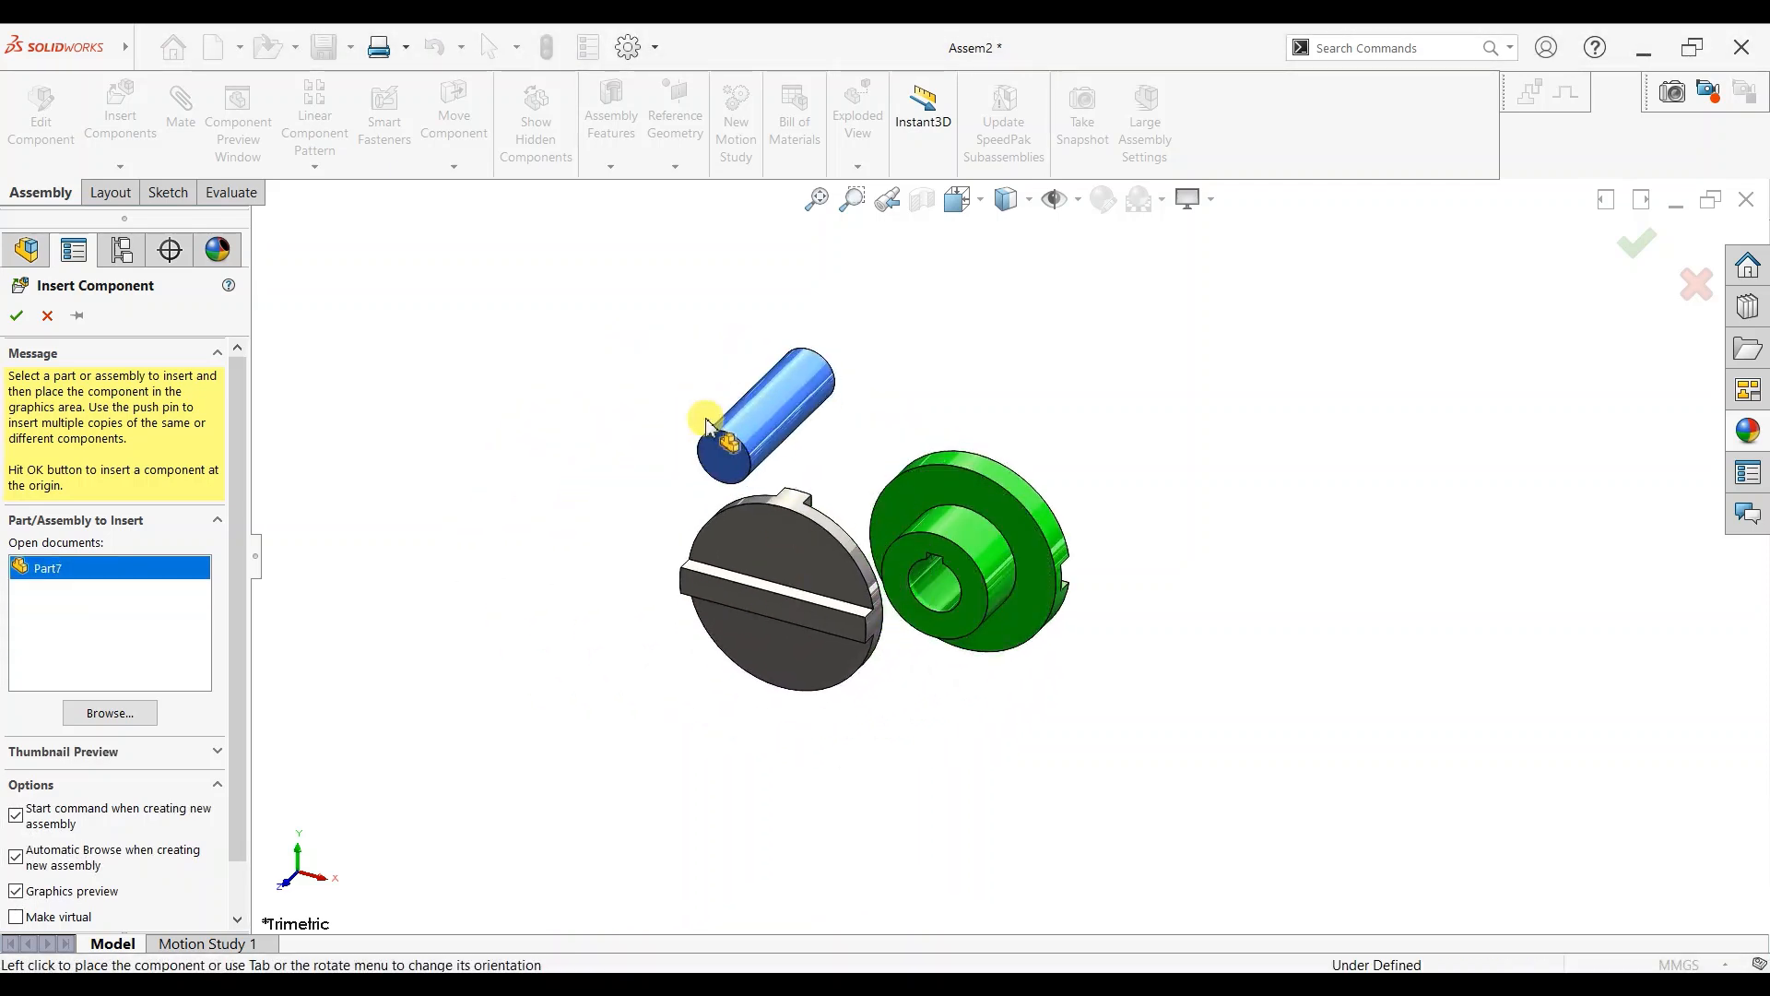
{"action": "left_click", "coordinate": [1009, 779]}
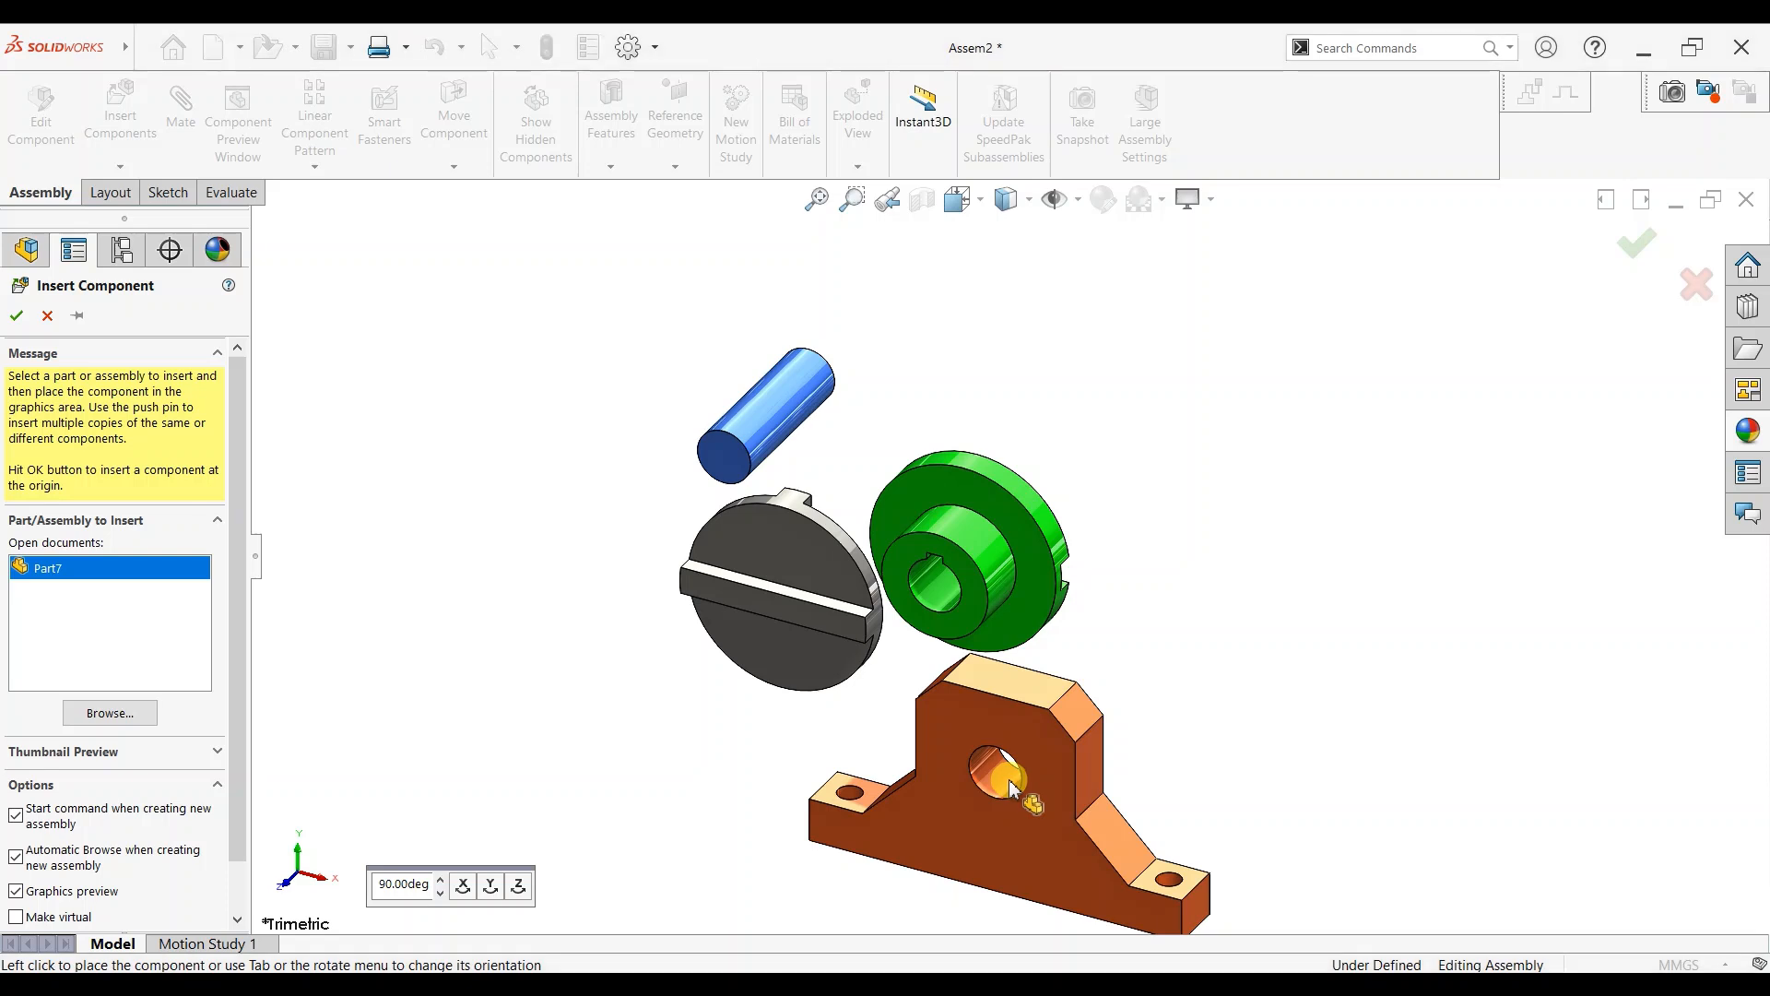
Float the fixed green flange, Part4, so it can move freely.
{"action": "right_click", "coordinate": [1010, 537]}
{"action": "left_click", "coordinate": [1061, 652]}
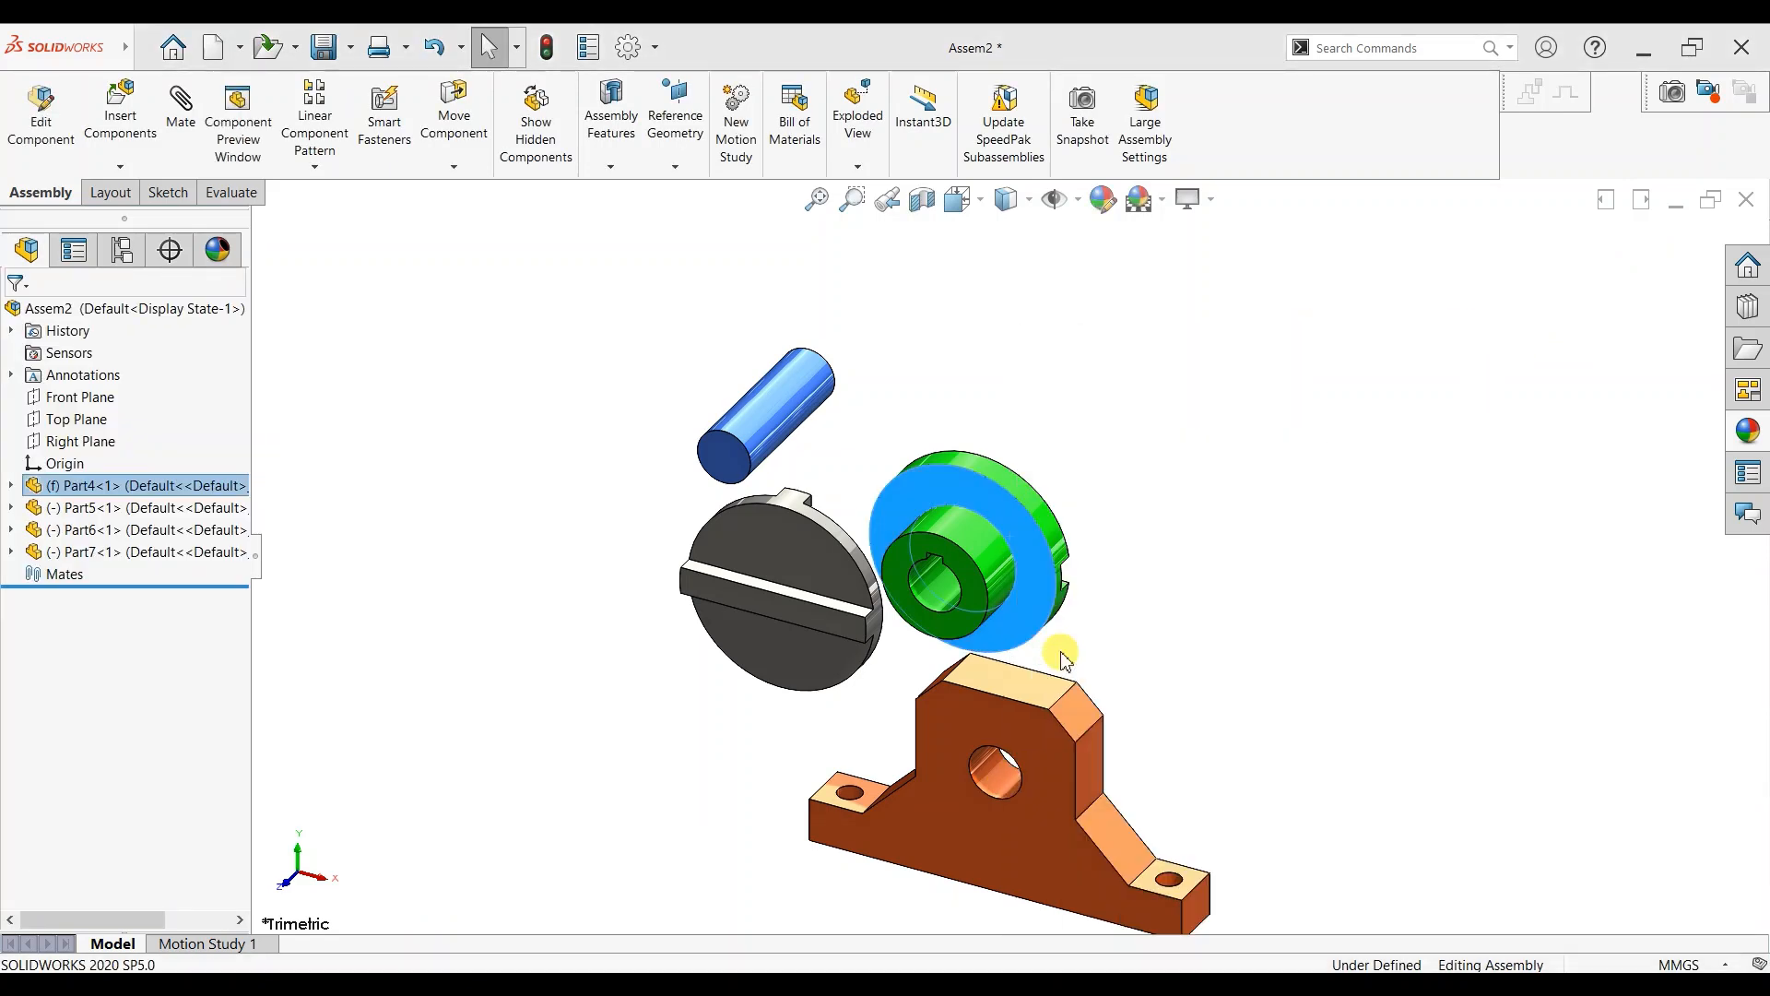
{"action": "scroll", "coordinate": [1123, 826], "scroll_direction": "up", "scroll_amount": 1}
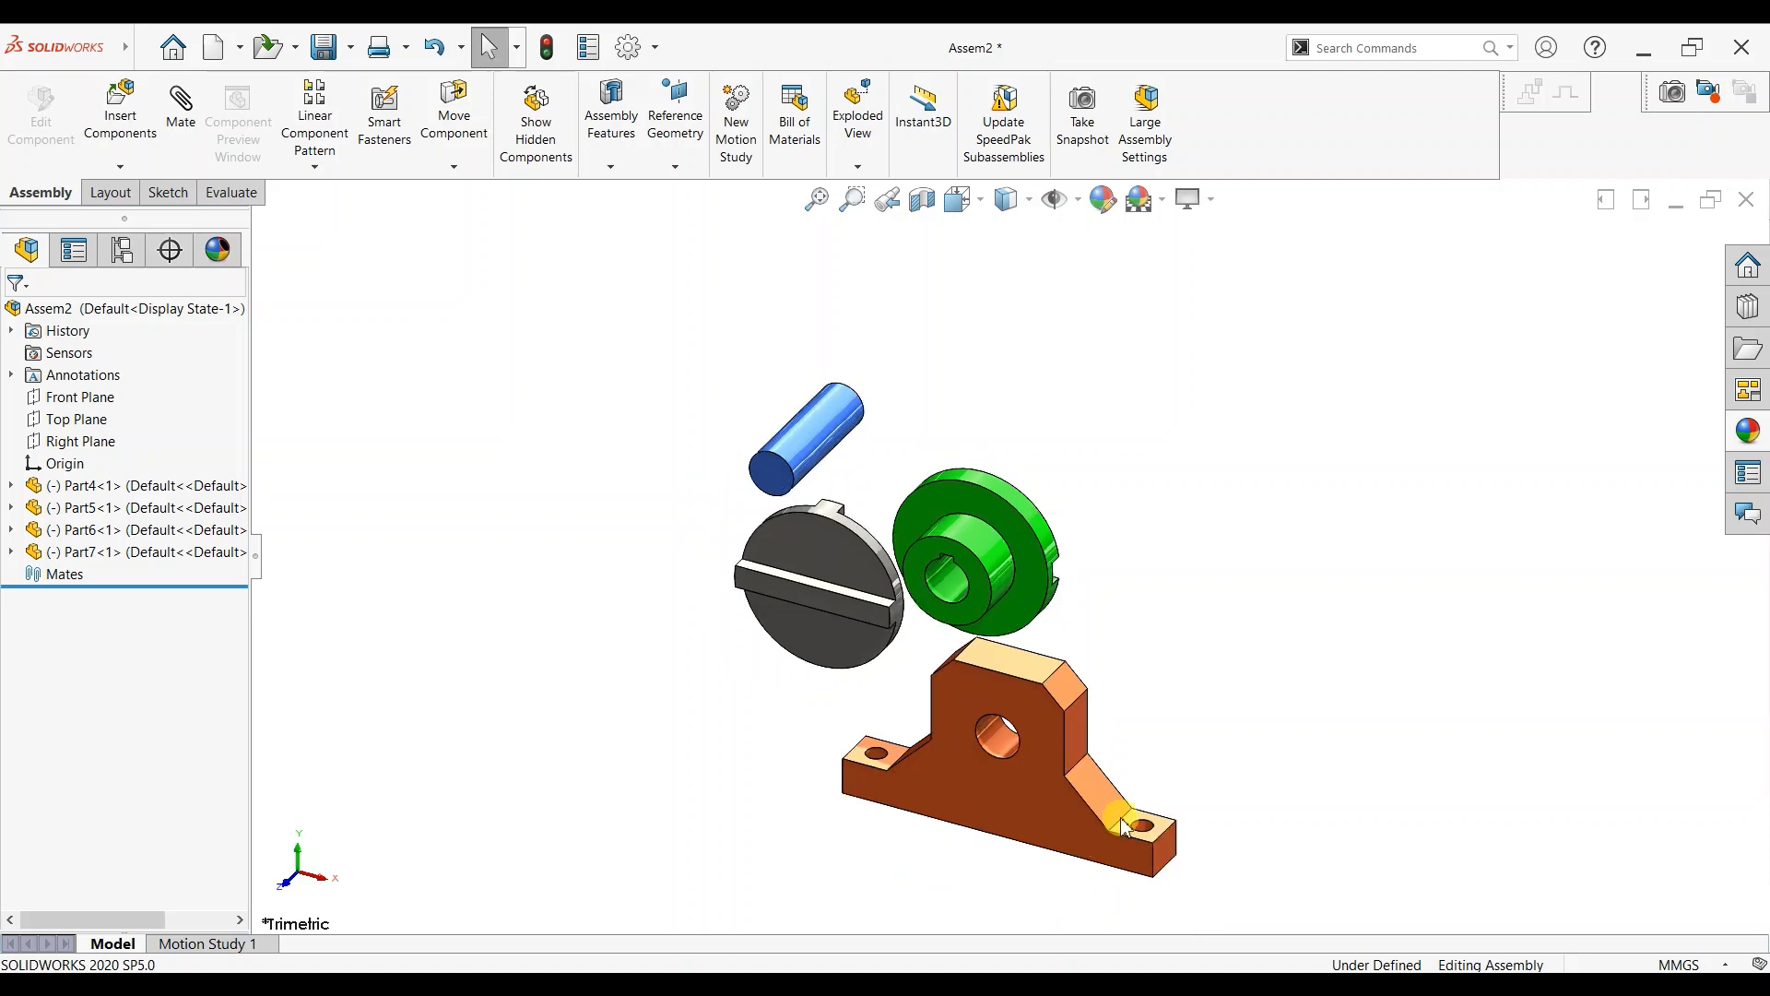
{"action": "scroll", "coordinate": [1148, 839], "scroll_direction": "down", "scroll_amount": 1}
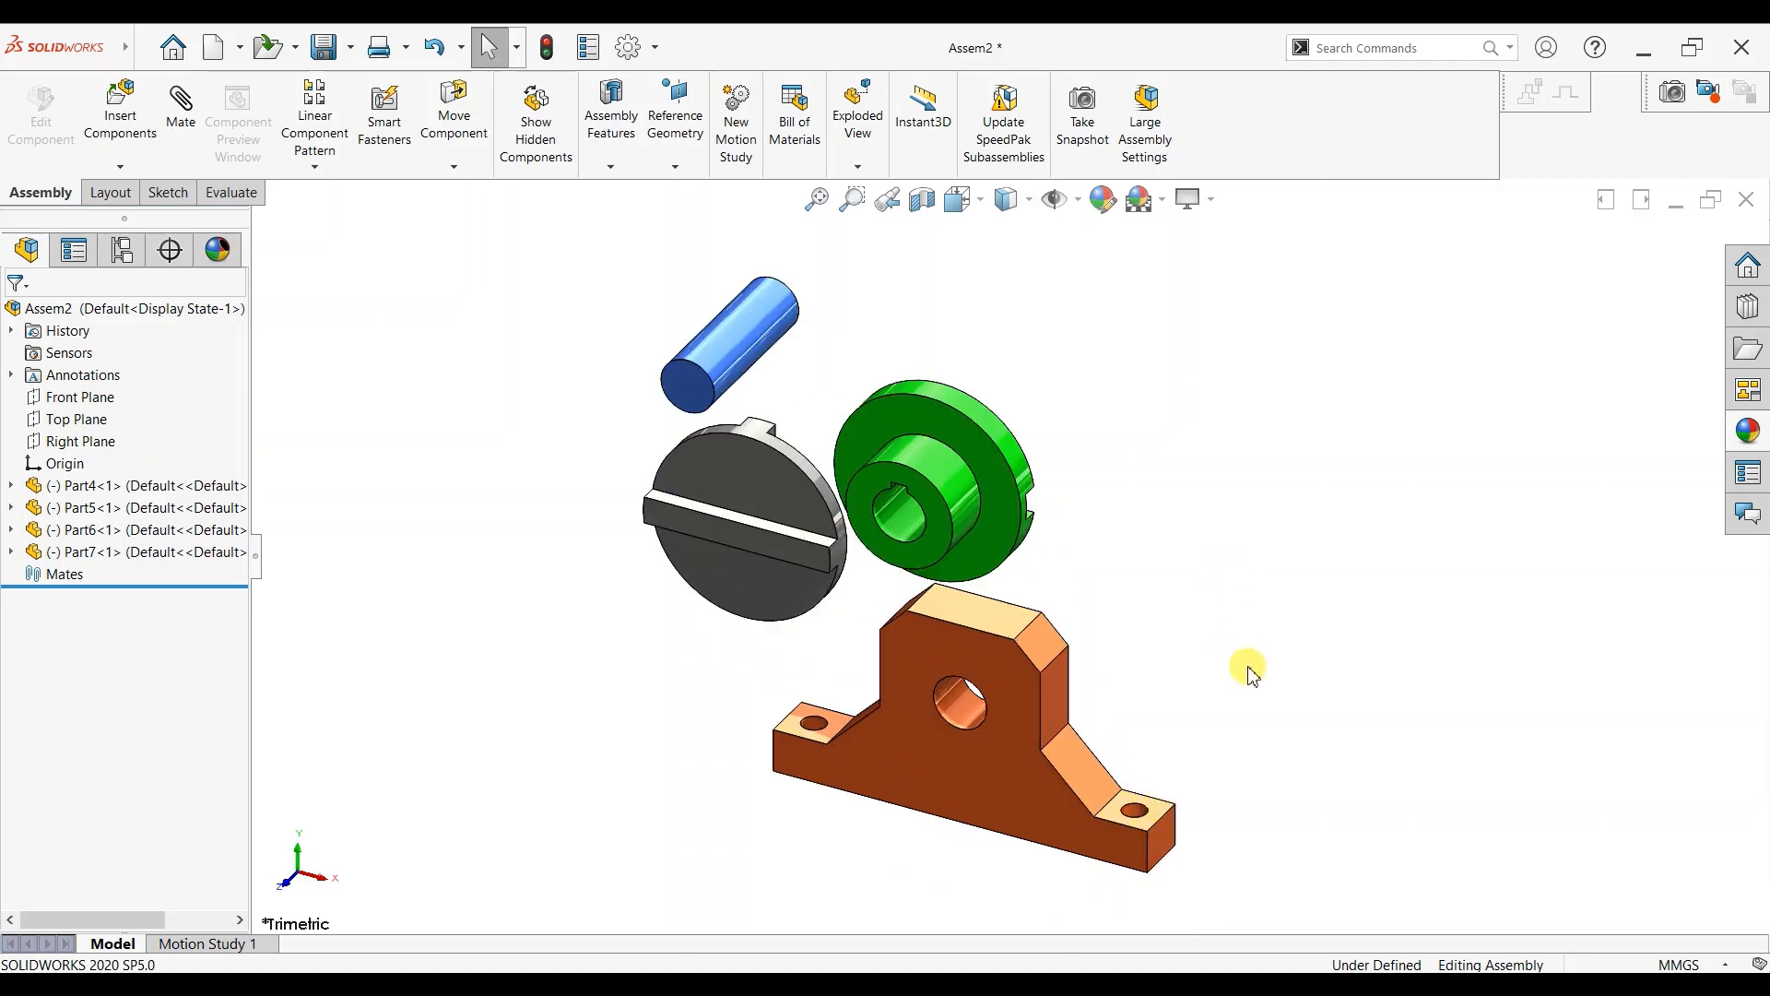
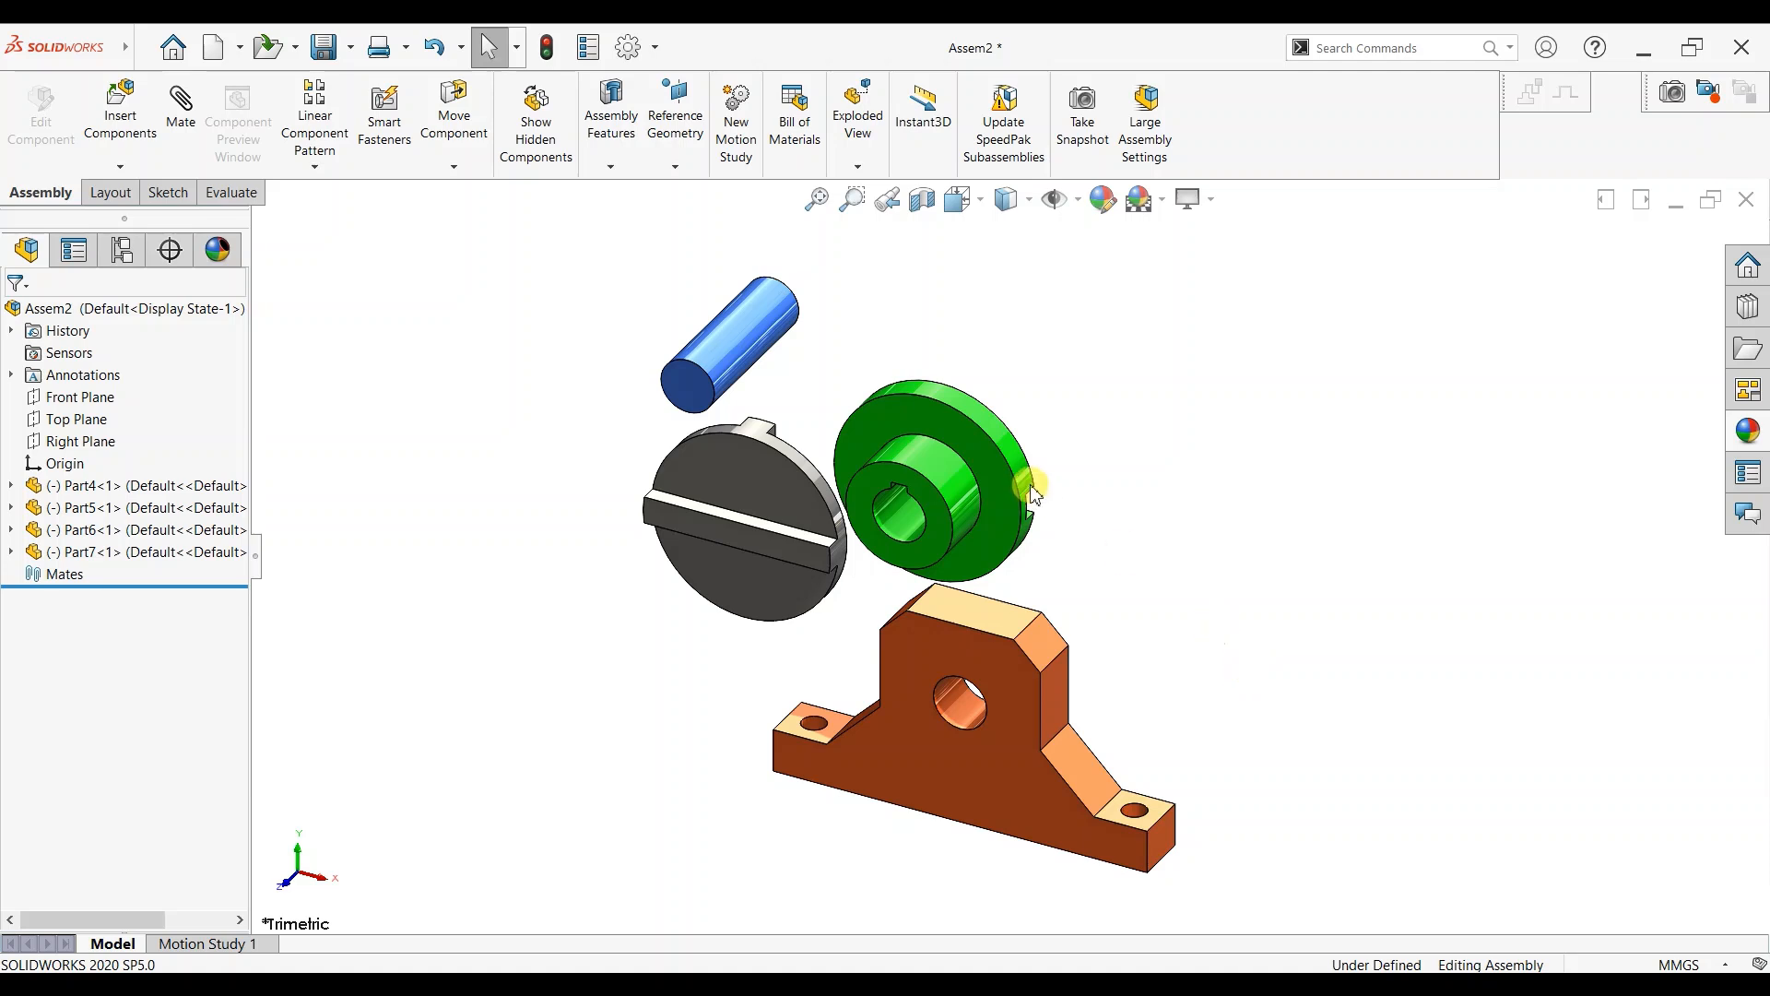
Open the green flange, Part4, from the assembly in its own part window.
{"action": "middle_click_drag", "start_coordinate": [1019, 578], "coordinate": [883, 506]}
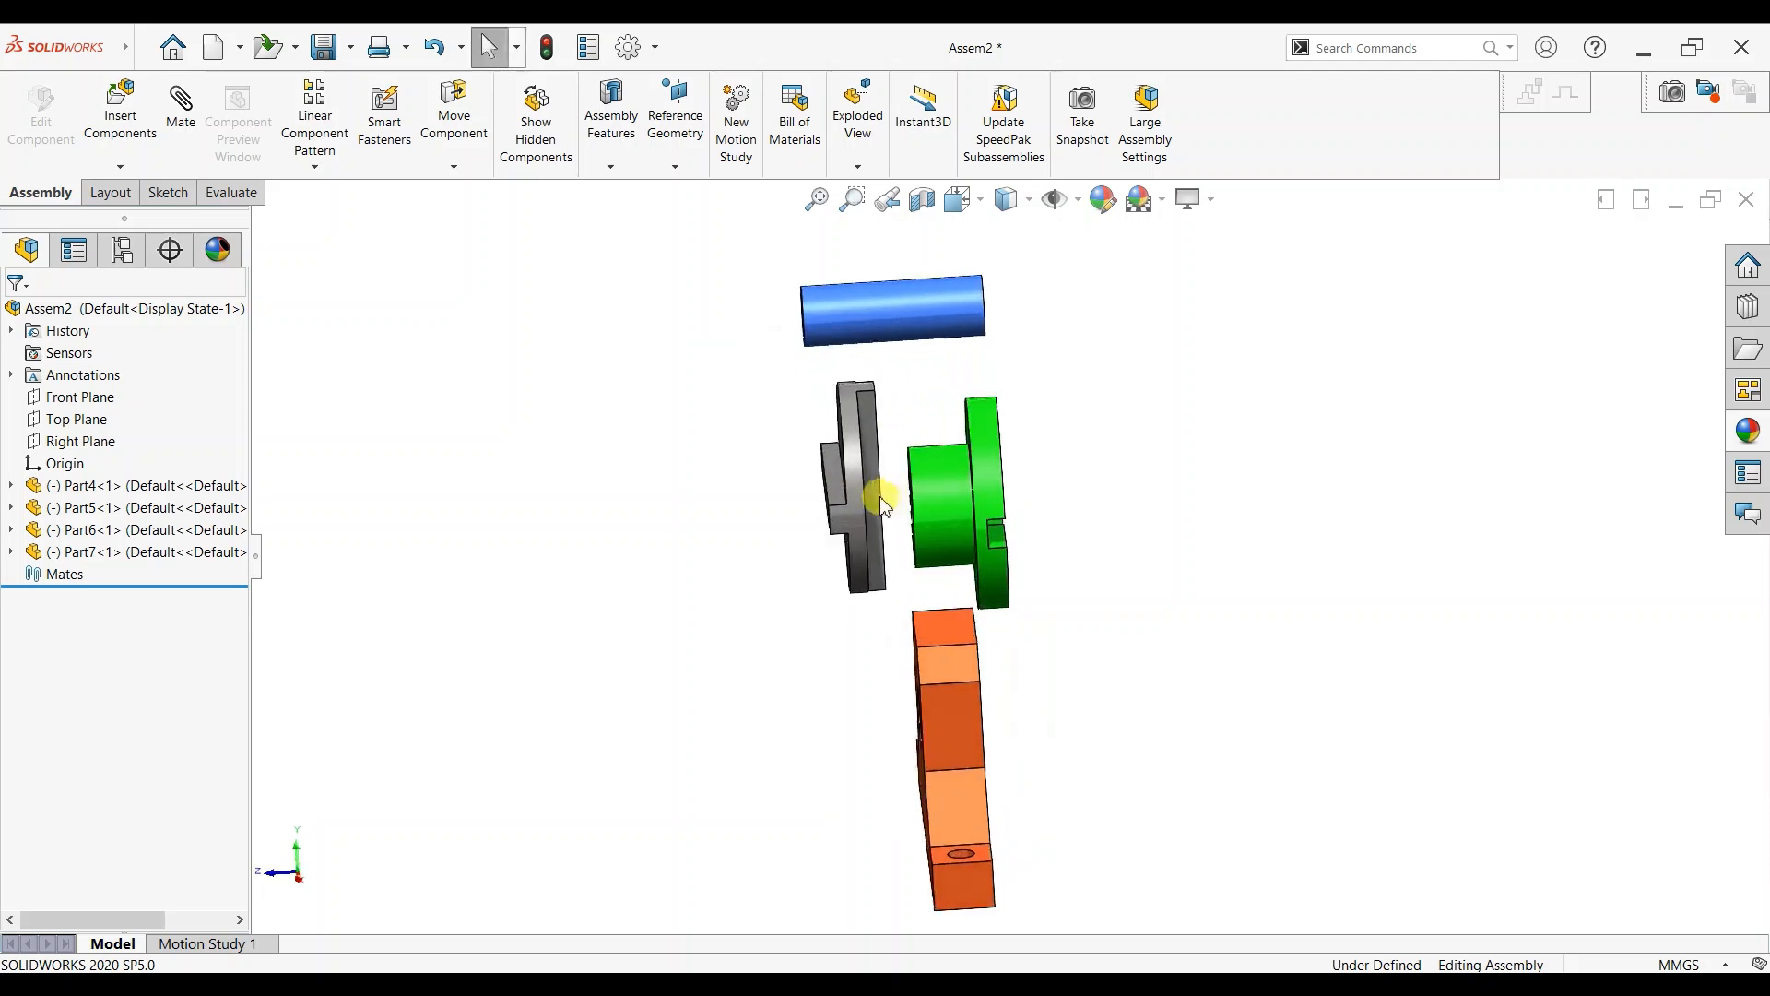
{"action": "key", "text": "ctrl+7"}
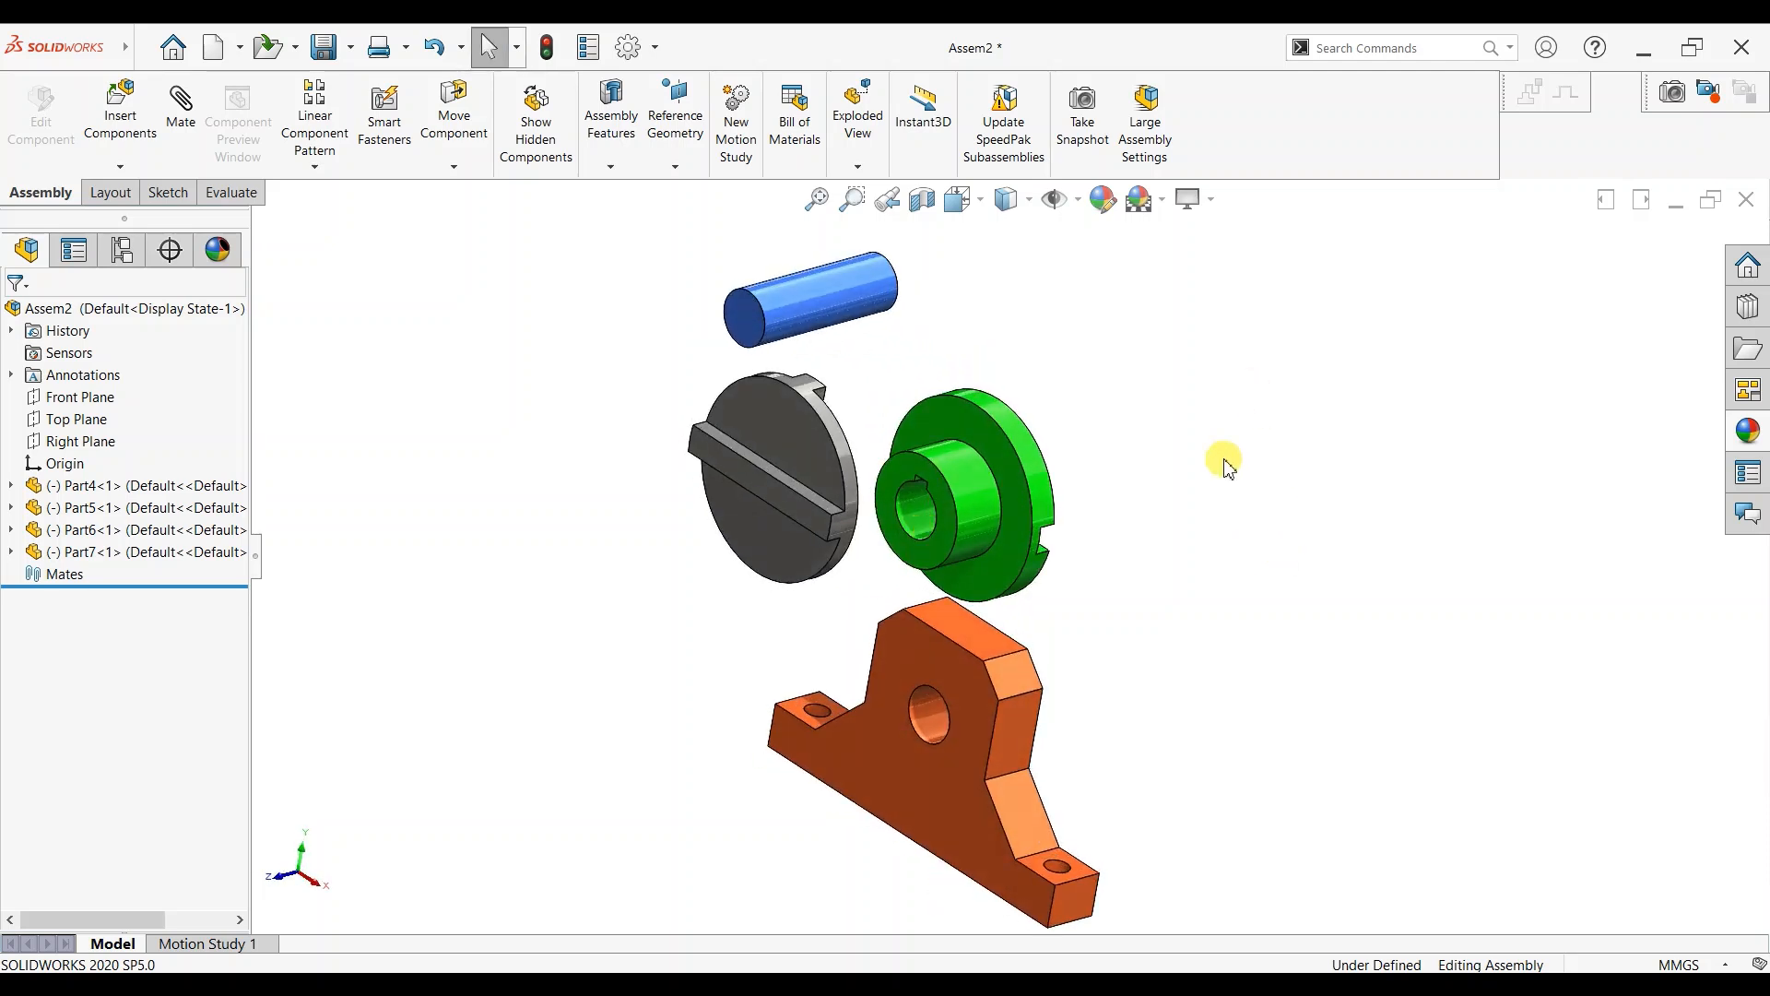
{"action": "right_click", "coordinate": [1022, 444]}
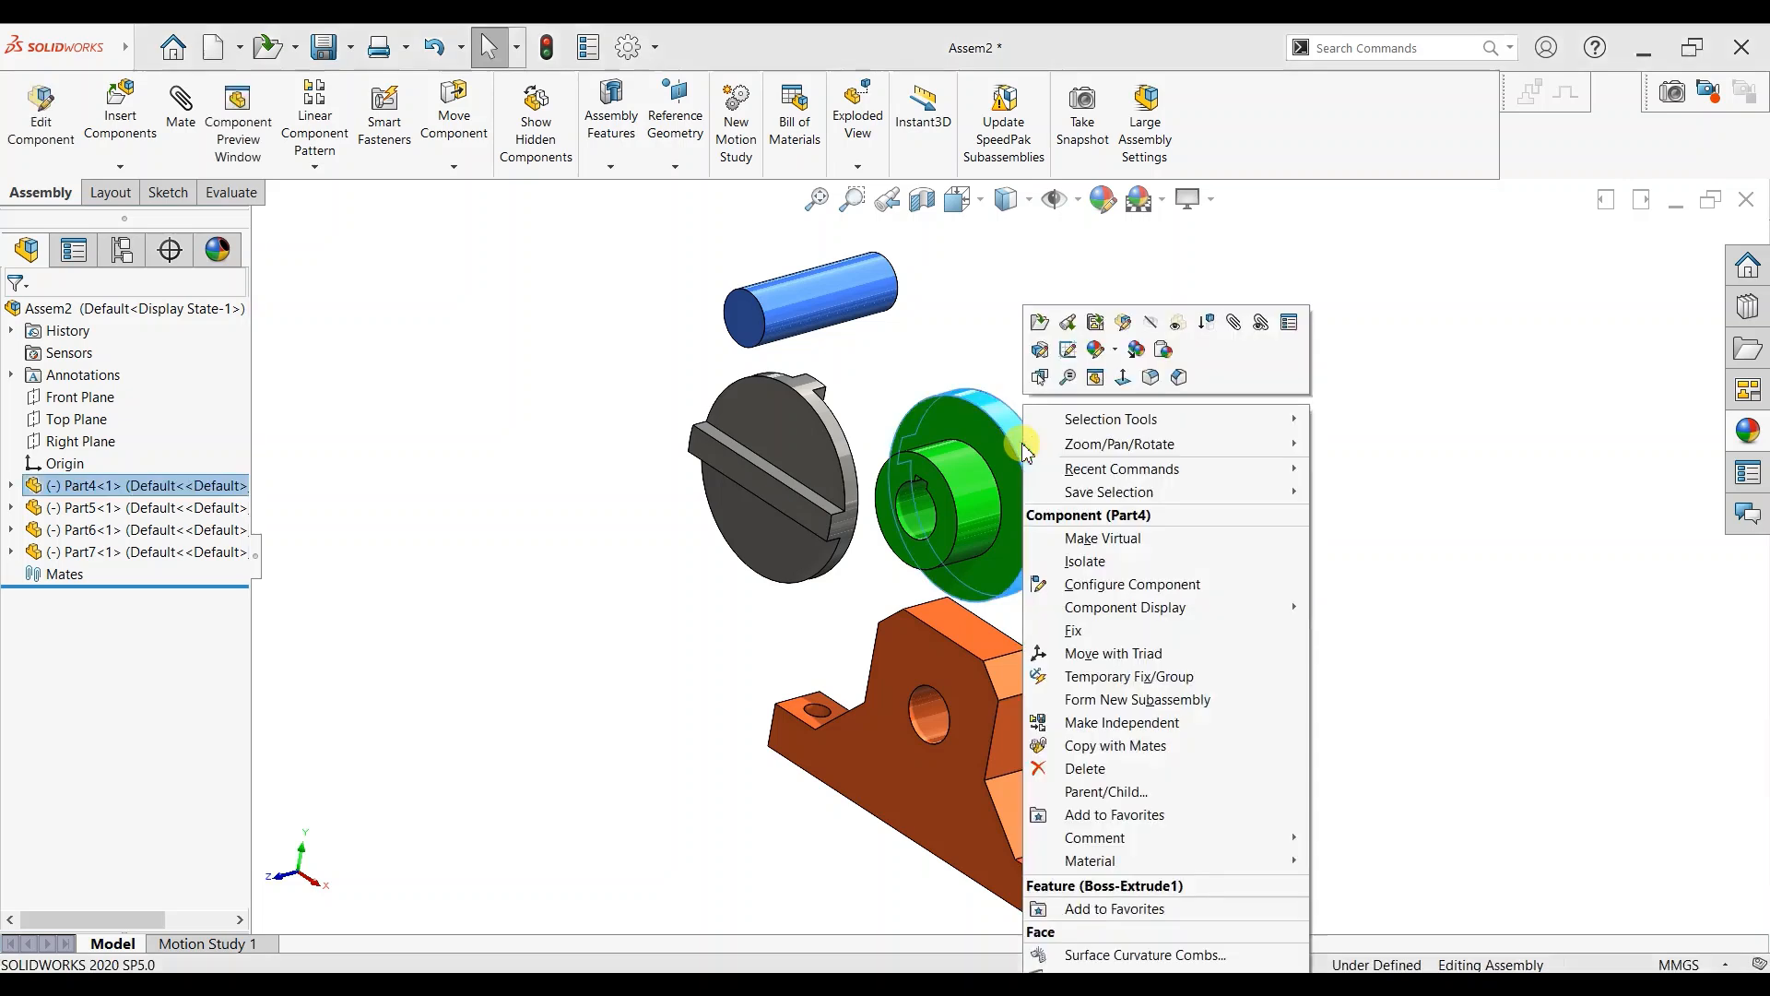
{"action": "left_click", "coordinate": [1040, 329]}
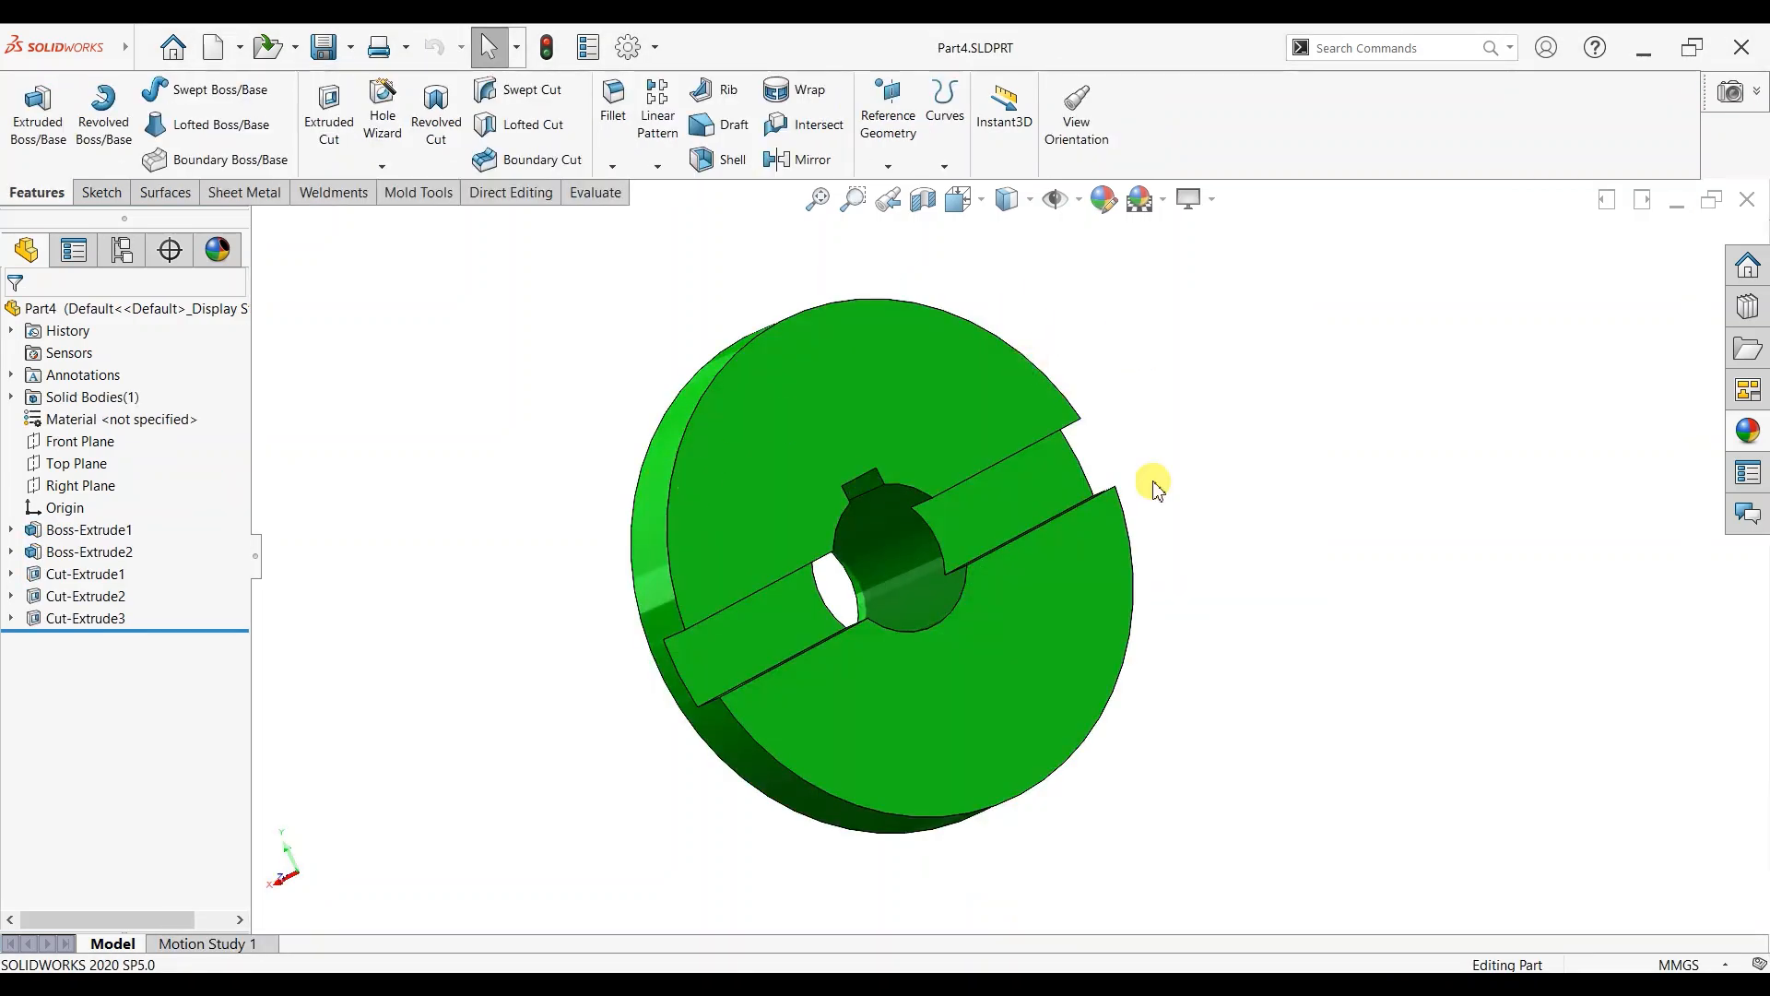
Apply a magenta colour to the whole solid body of the flange.
{"action": "left_click", "coordinate": [1104, 200]}
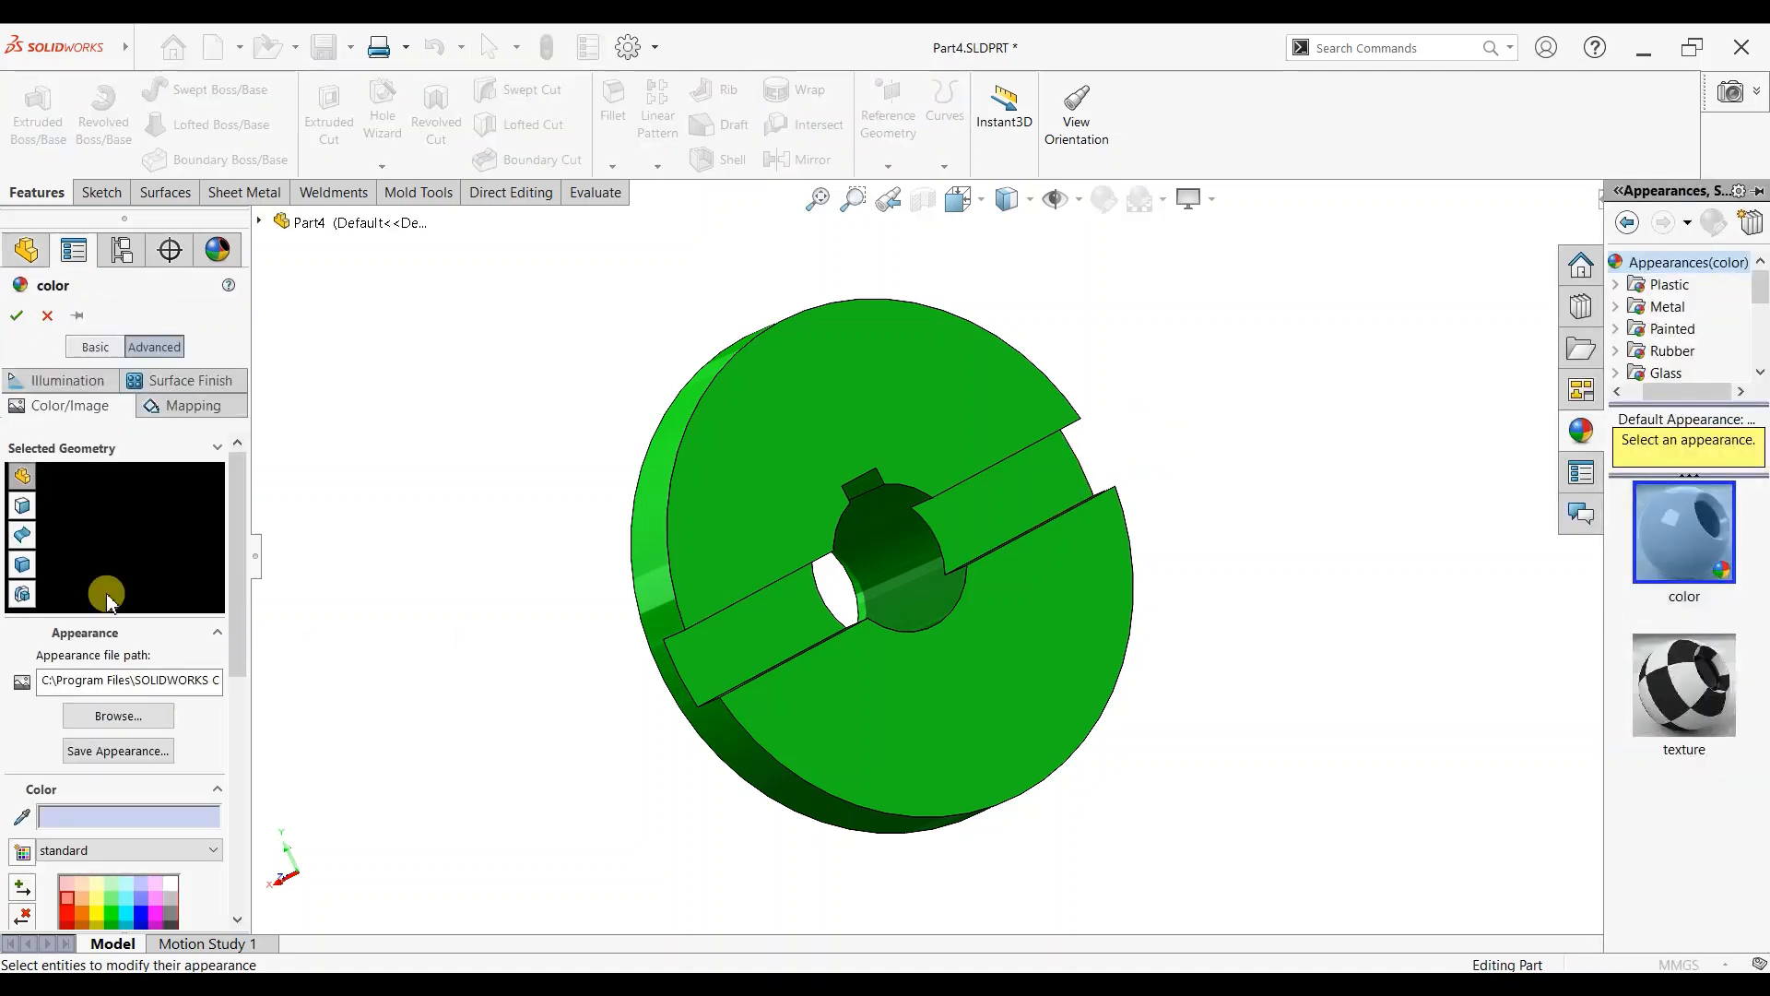
{"action": "left_click", "coordinate": [23, 564]}
{"action": "left_click", "coordinate": [948, 581]}
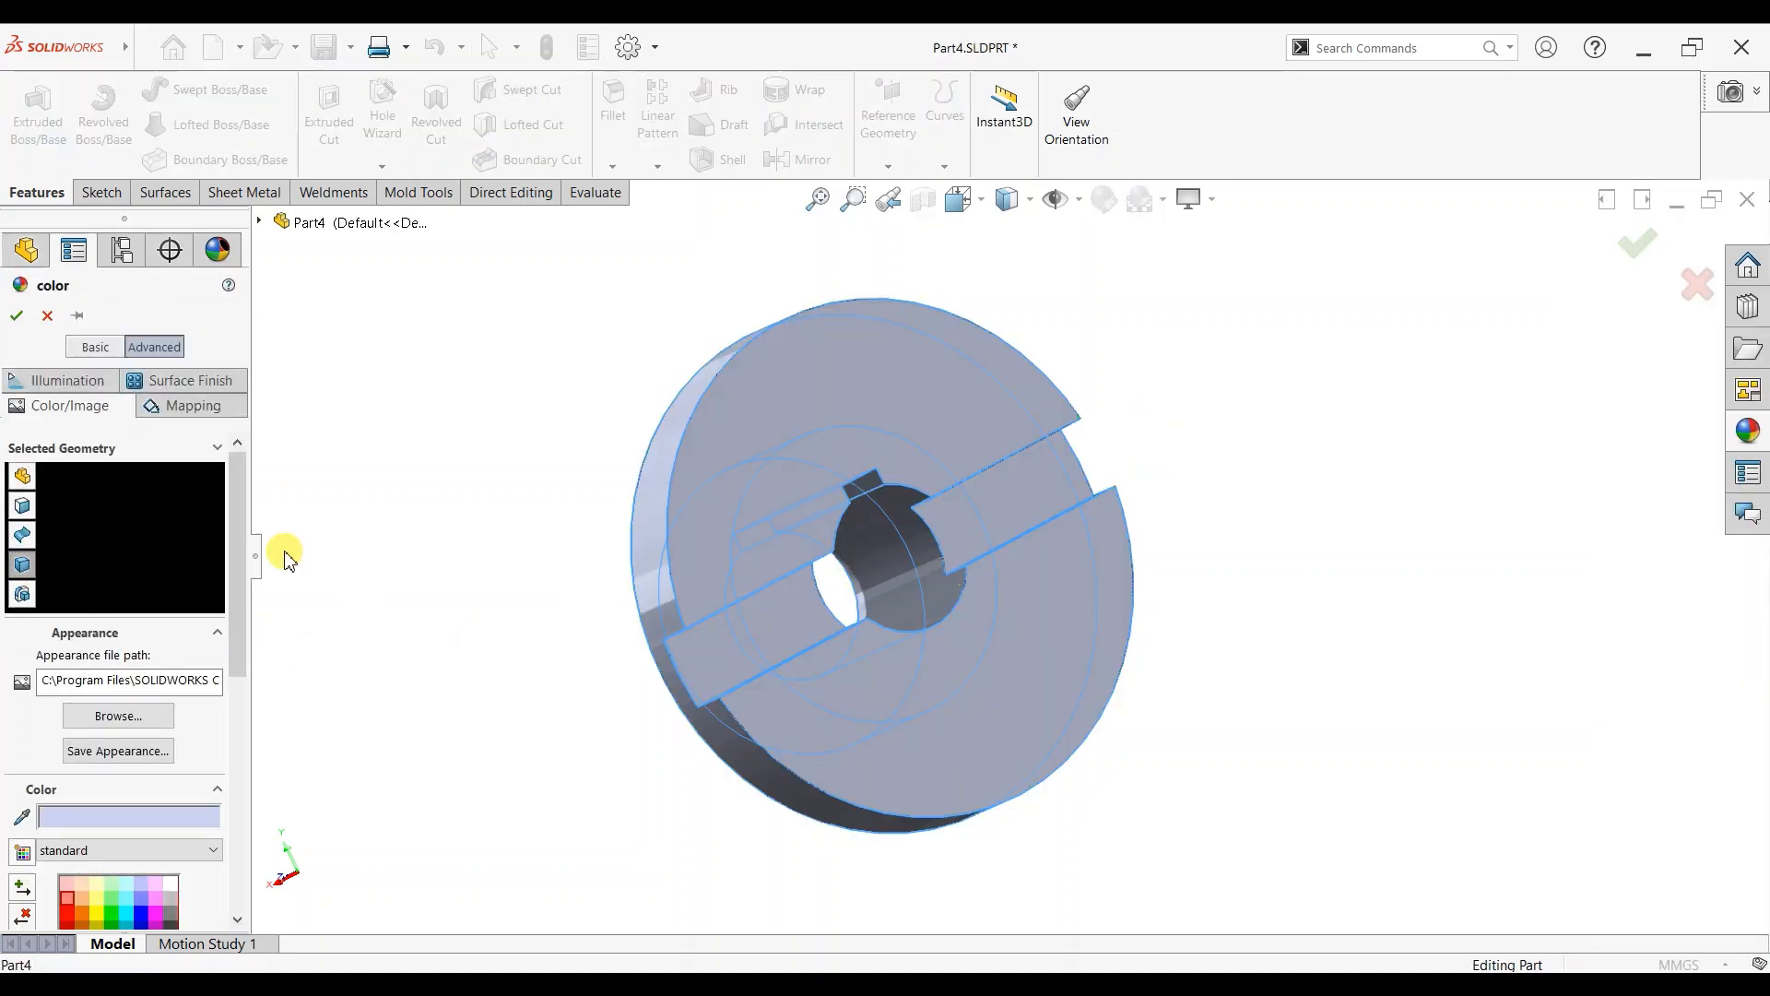
{"action": "left_click_drag", "start_coordinate": [237, 573], "coordinate": [237, 644]}
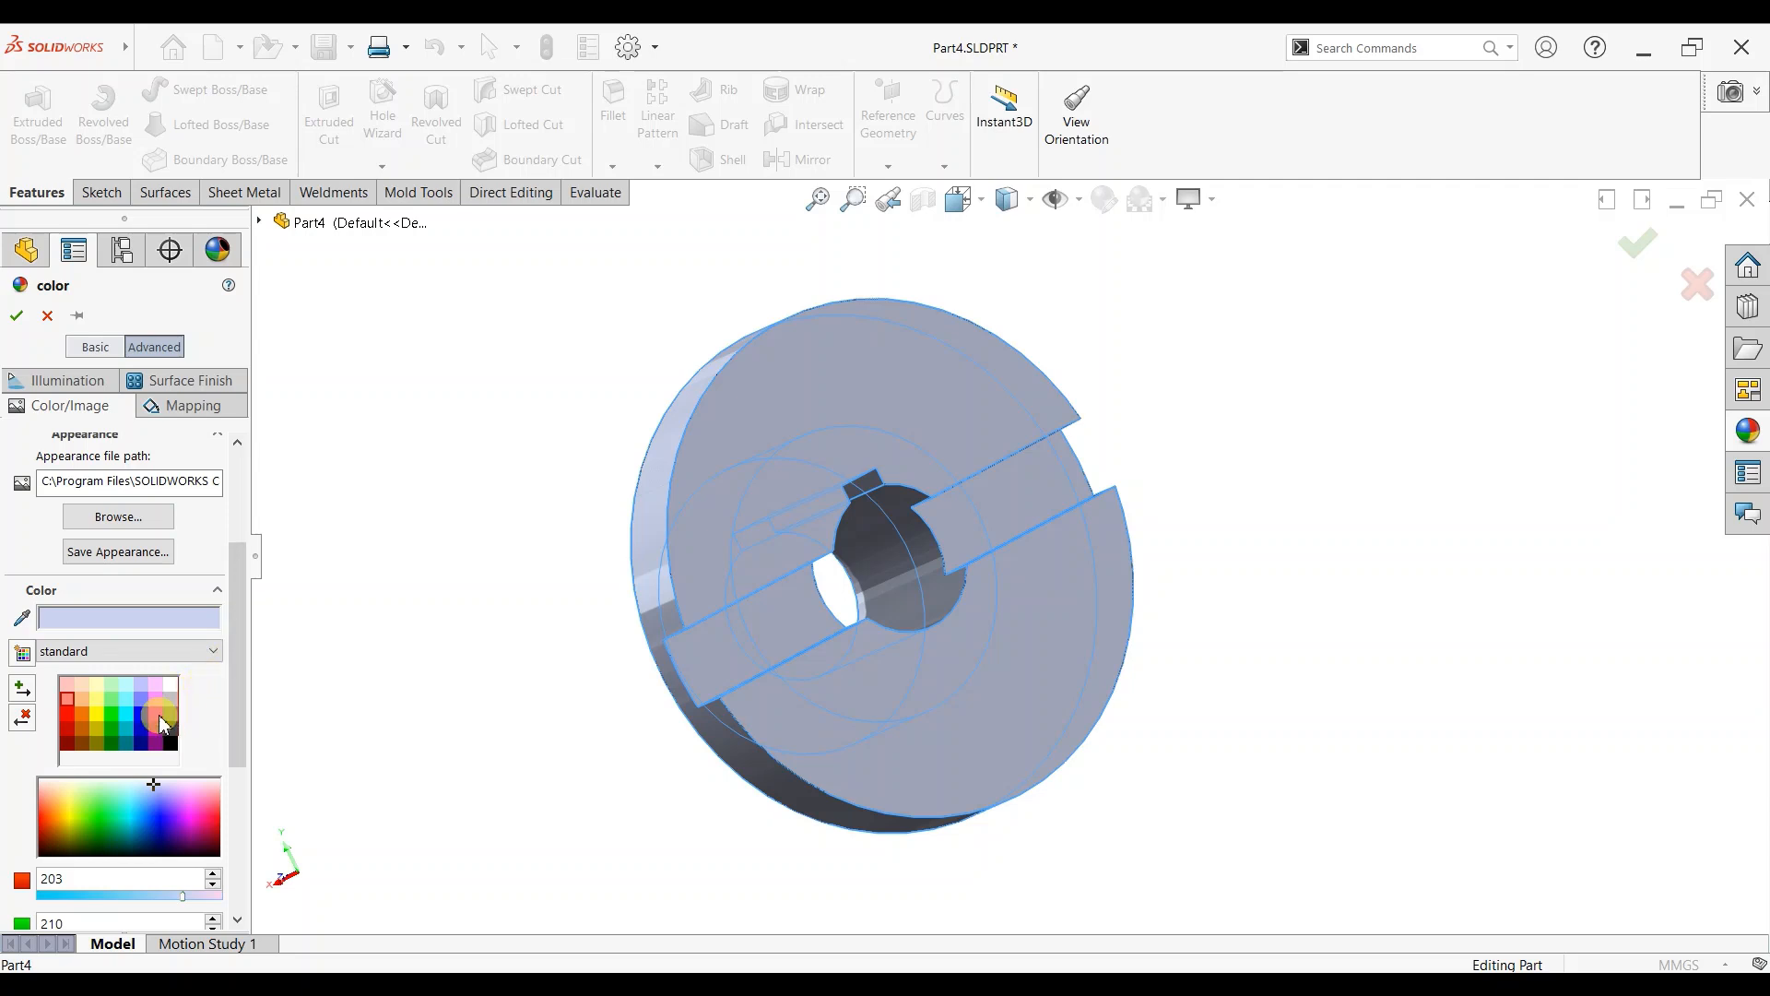
{"action": "left_click", "coordinate": [161, 724]}
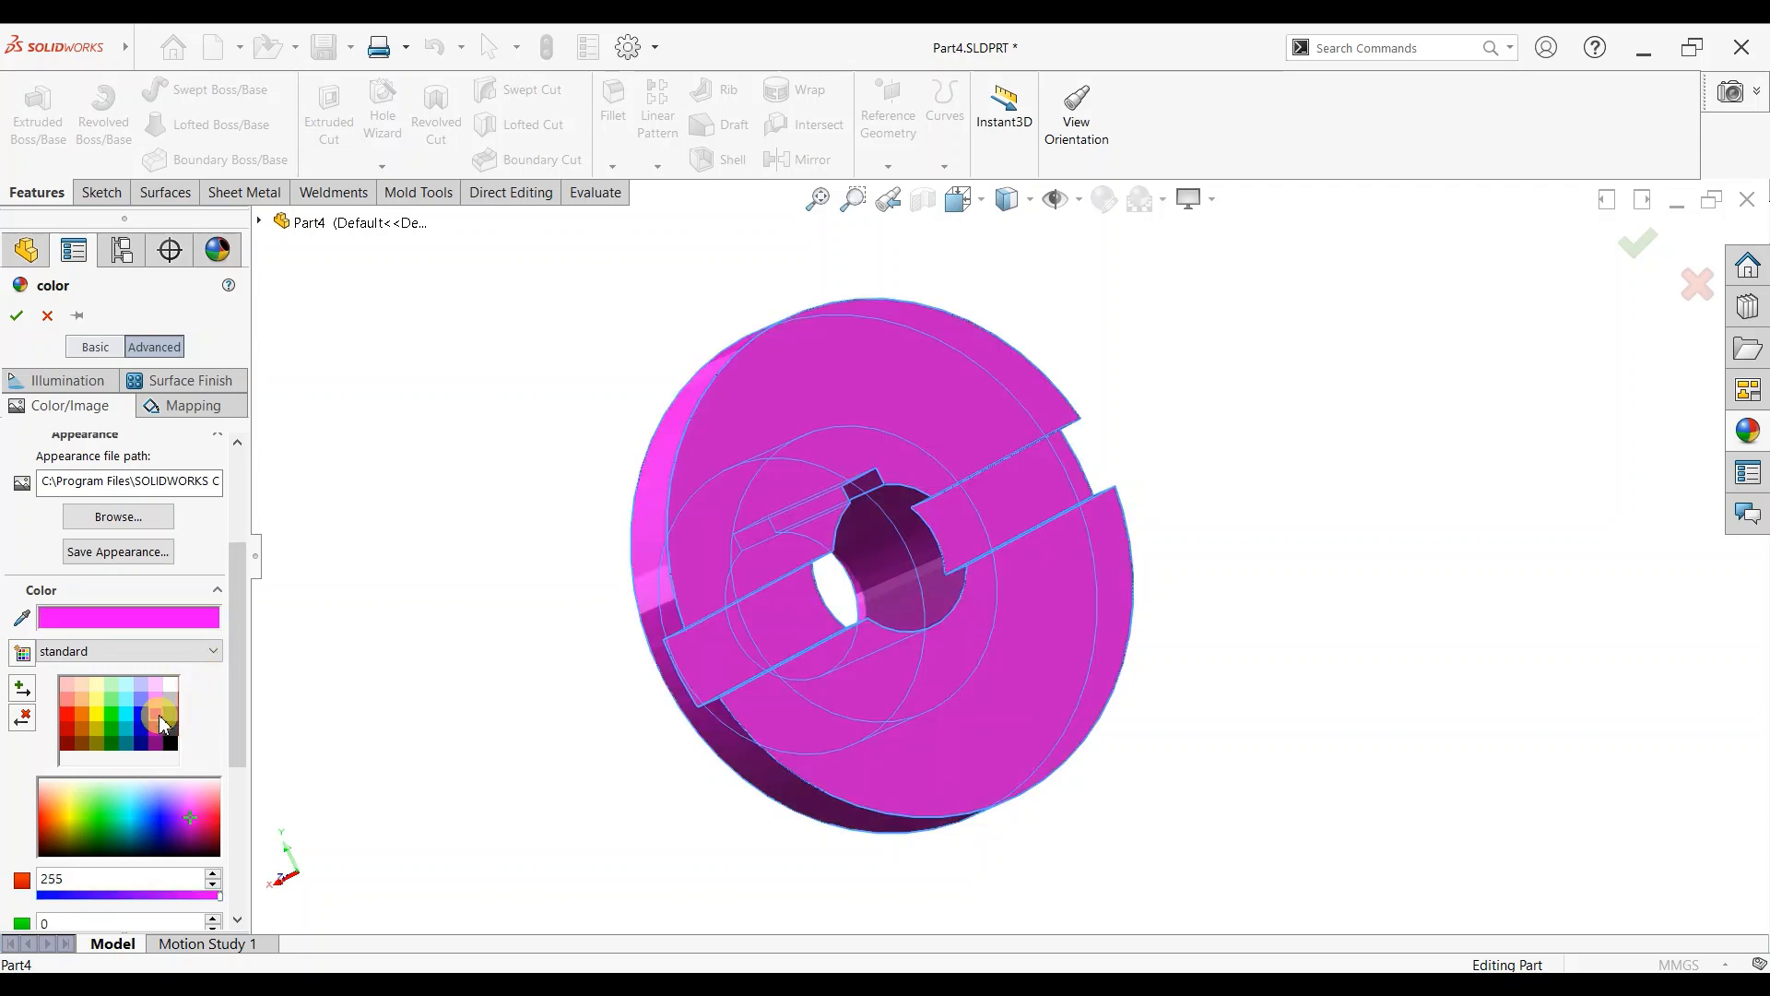
{"action": "left_click", "coordinate": [18, 317]}
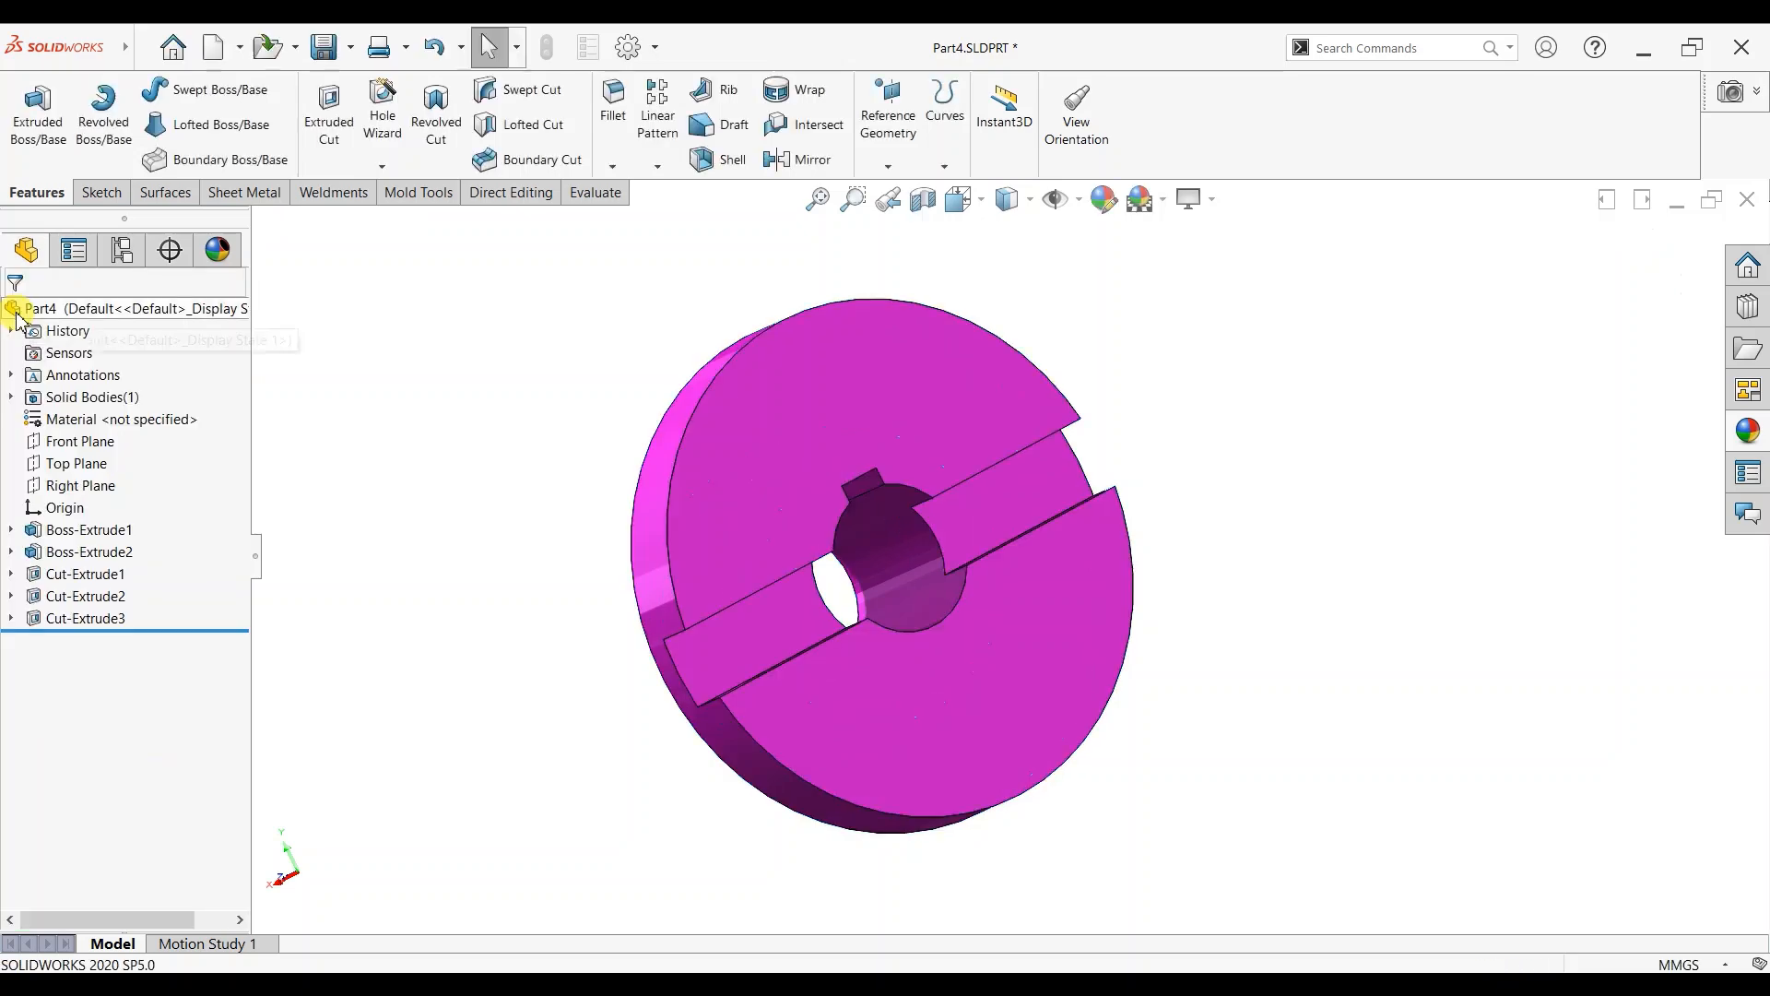
Save a copy of the magenta flange as Part8 in the Coupling folder, using the option to save as copy and continue.
{"action": "left_click", "coordinate": [351, 47]}
{"action": "left_click", "coordinate": [353, 109]}
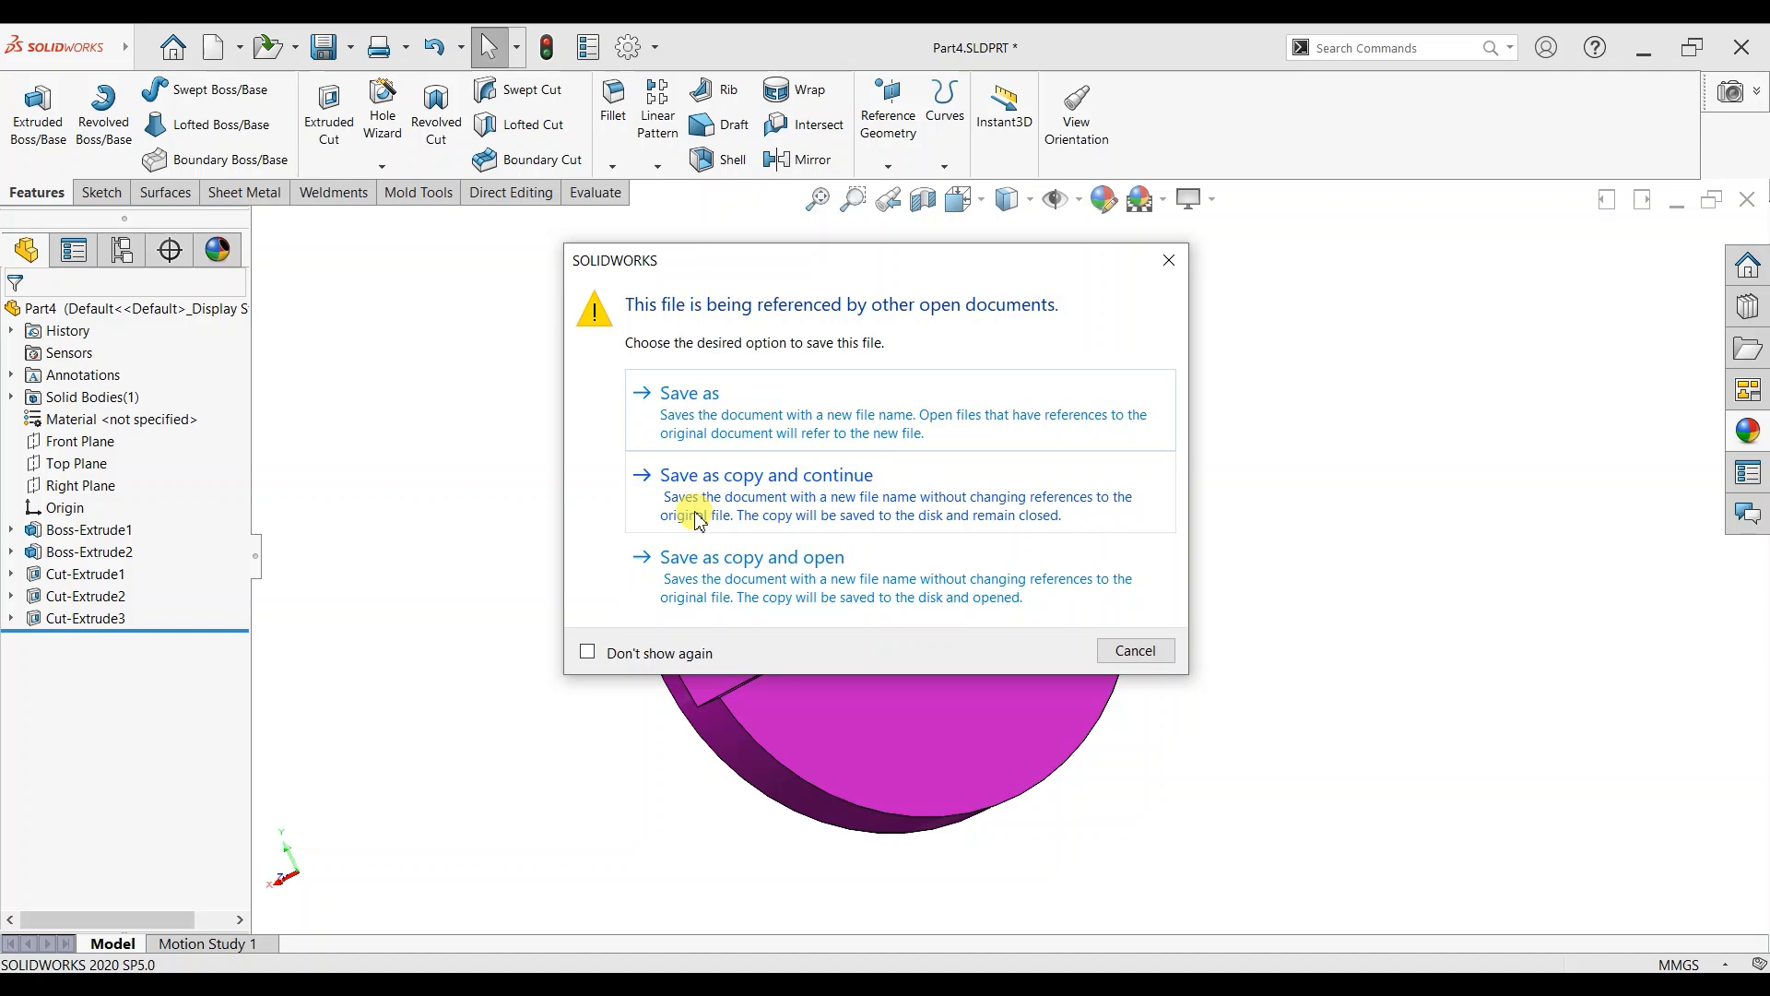
{"action": "left_click", "coordinate": [698, 519]}
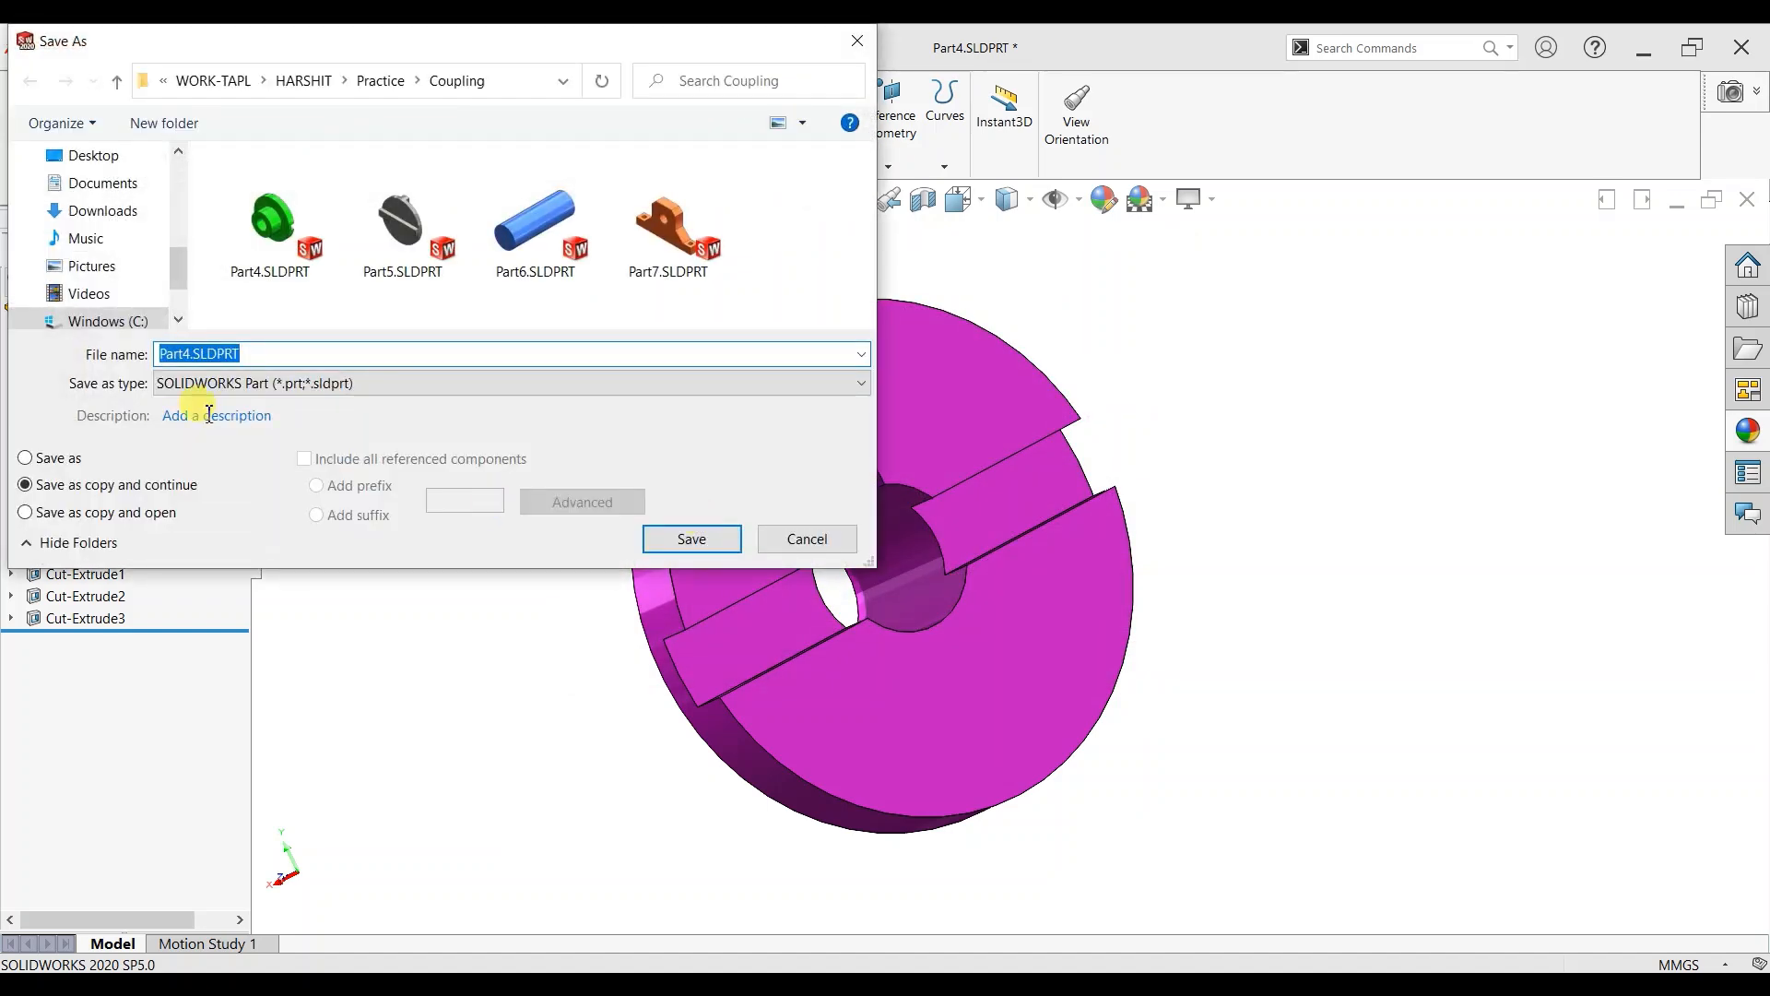
{"action": "left_click", "coordinate": [194, 356]}
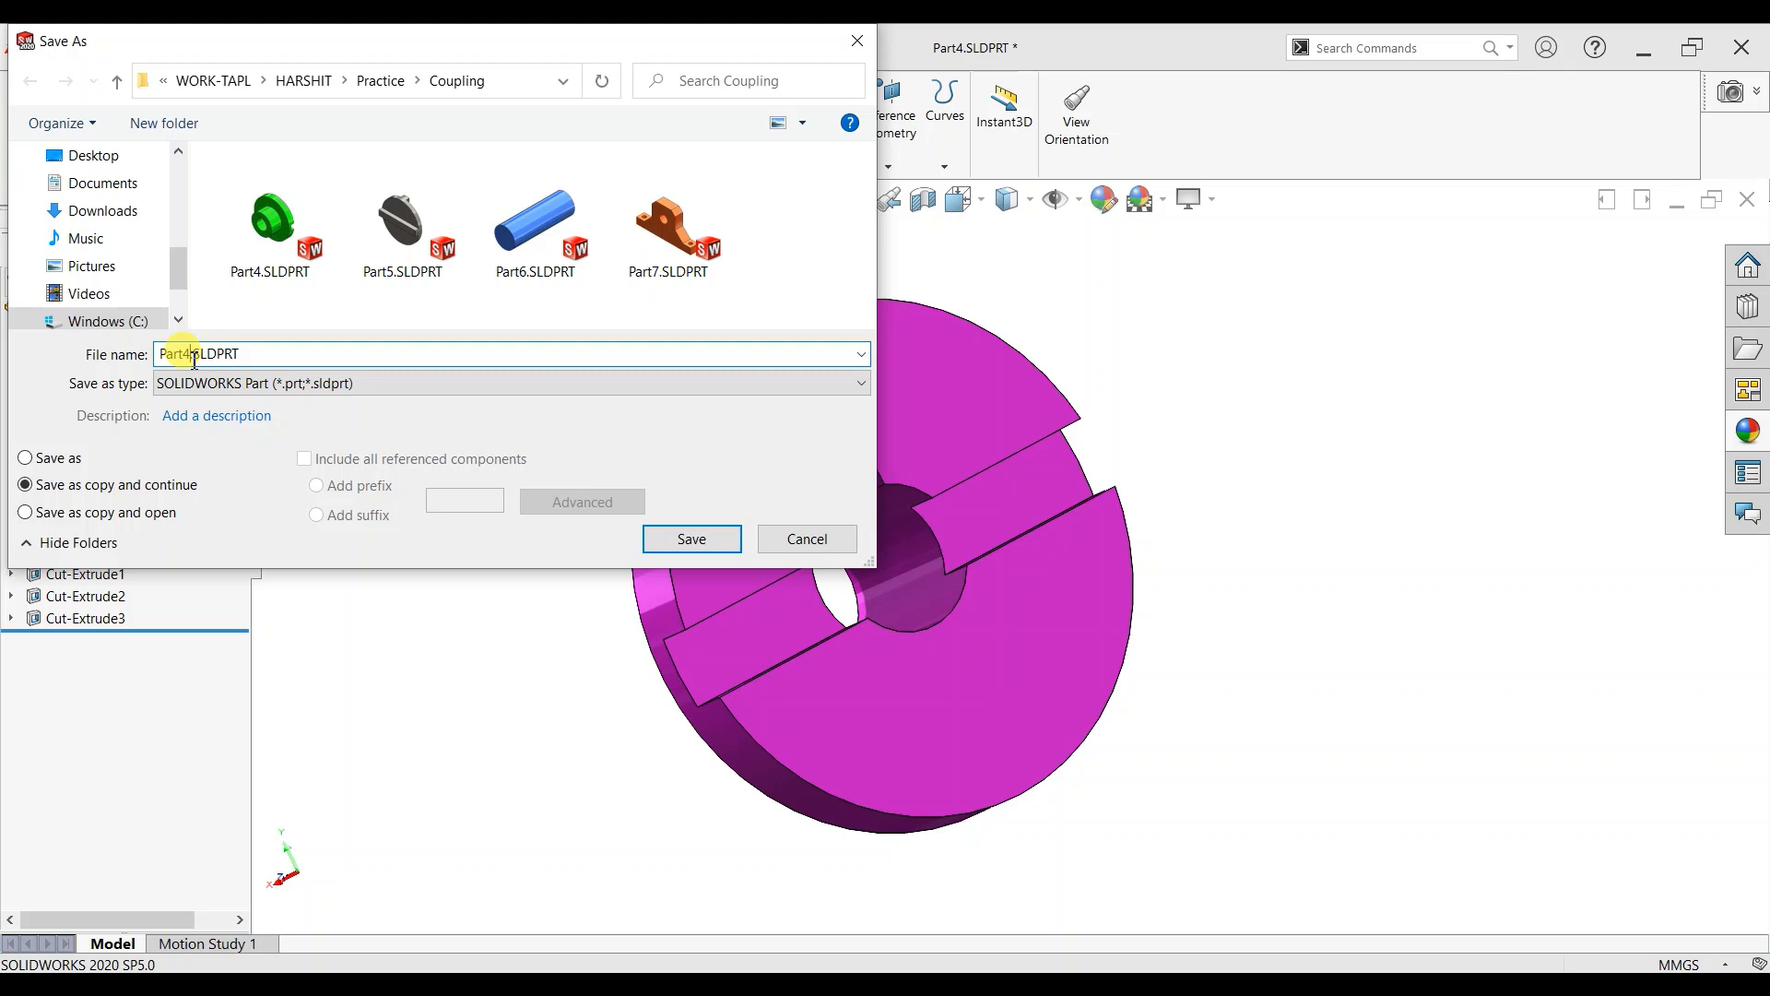
{"action": "left_click", "coordinate": [691, 540]}
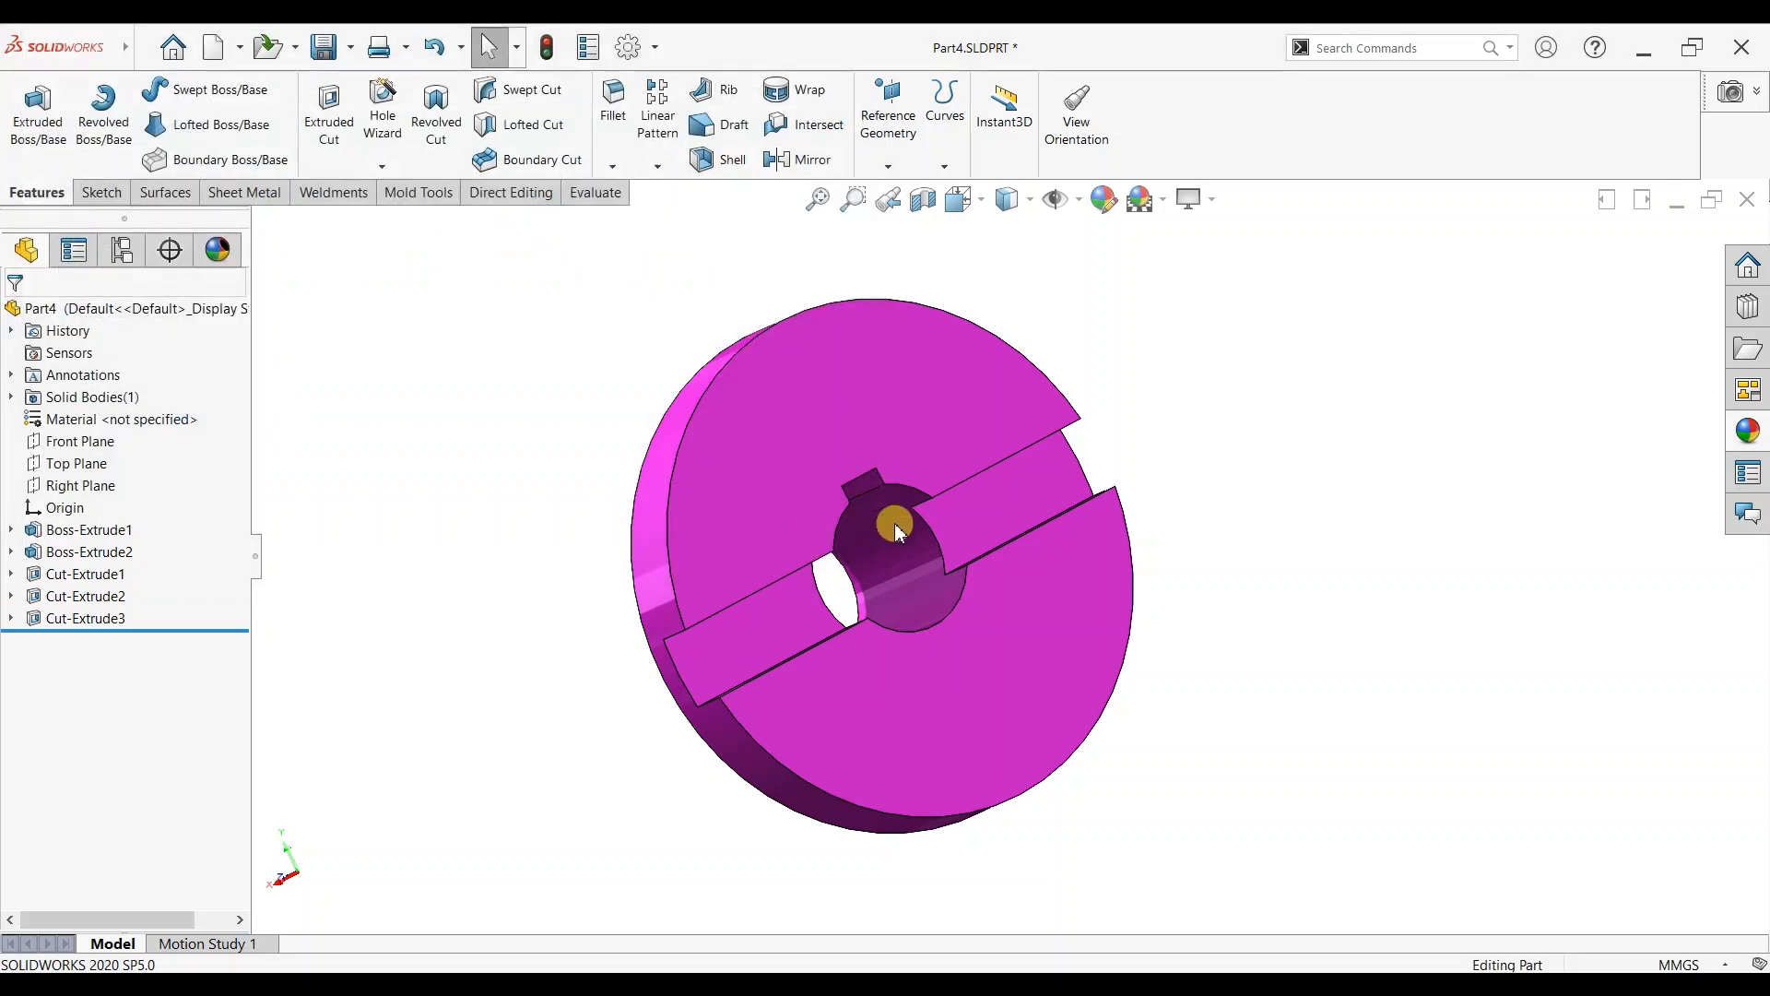
Close Part4 without saving the file, but keep its changes in the assembly.
{"action": "left_click", "coordinate": [1748, 199]}
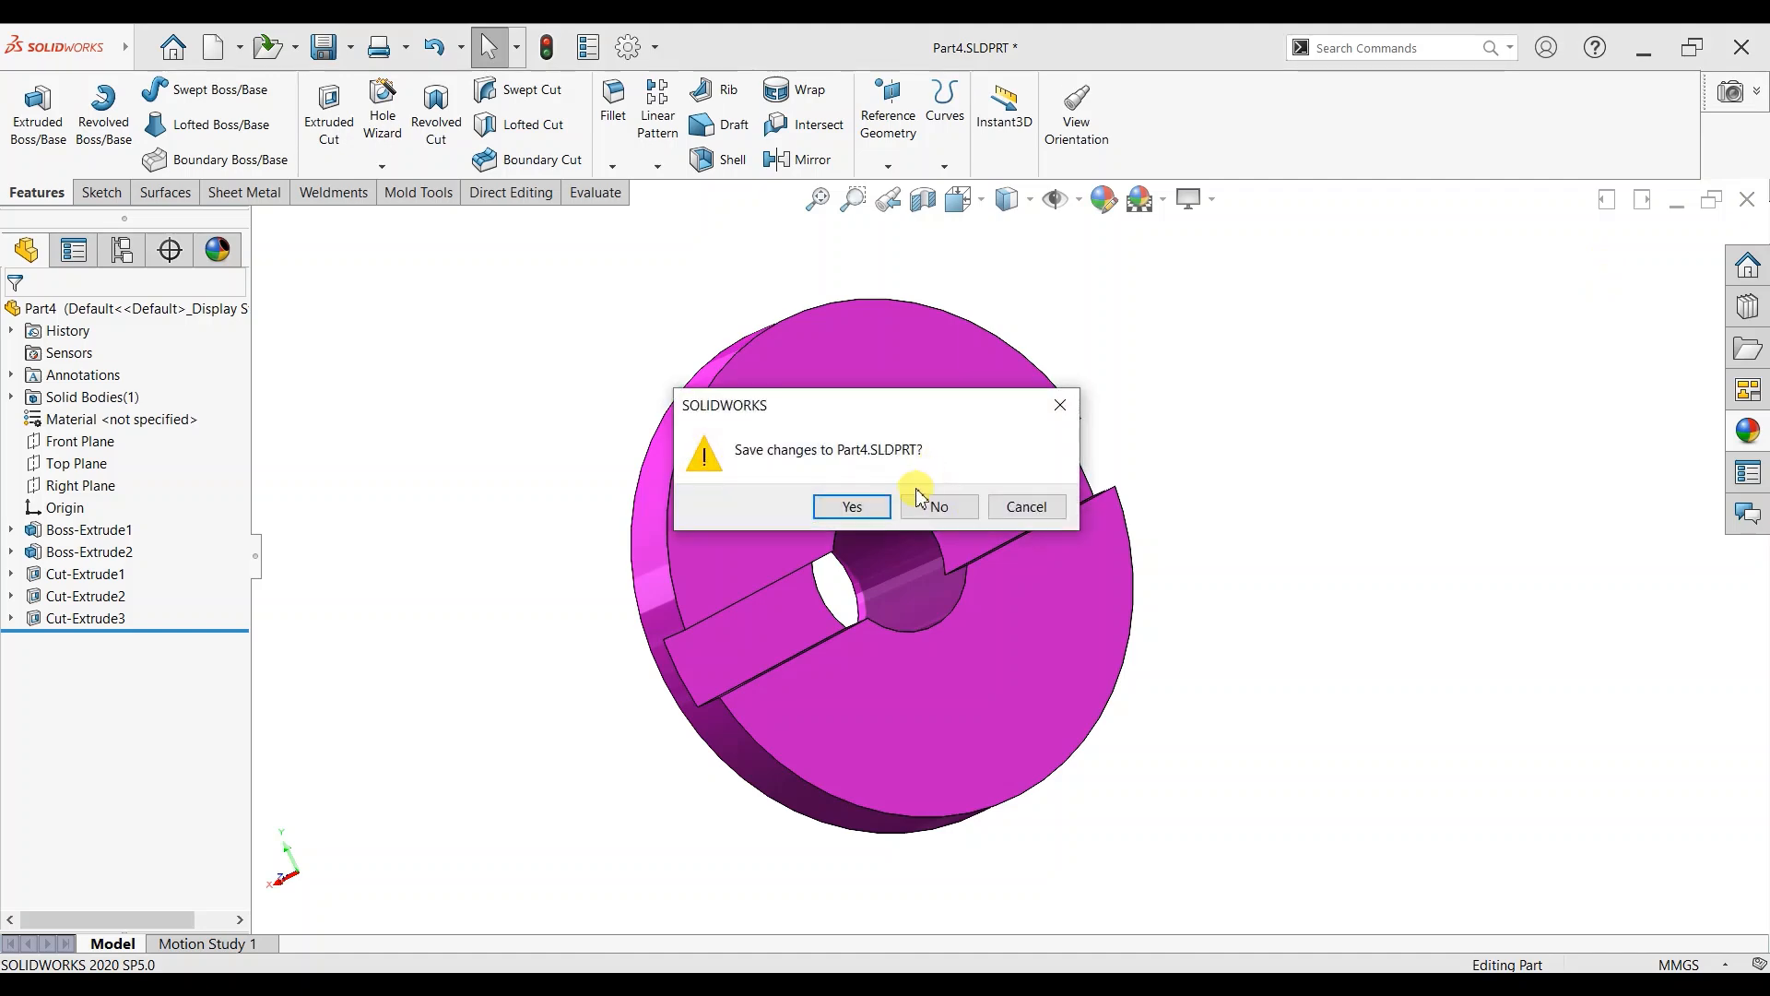
{"action": "left_click", "coordinate": [933, 509]}
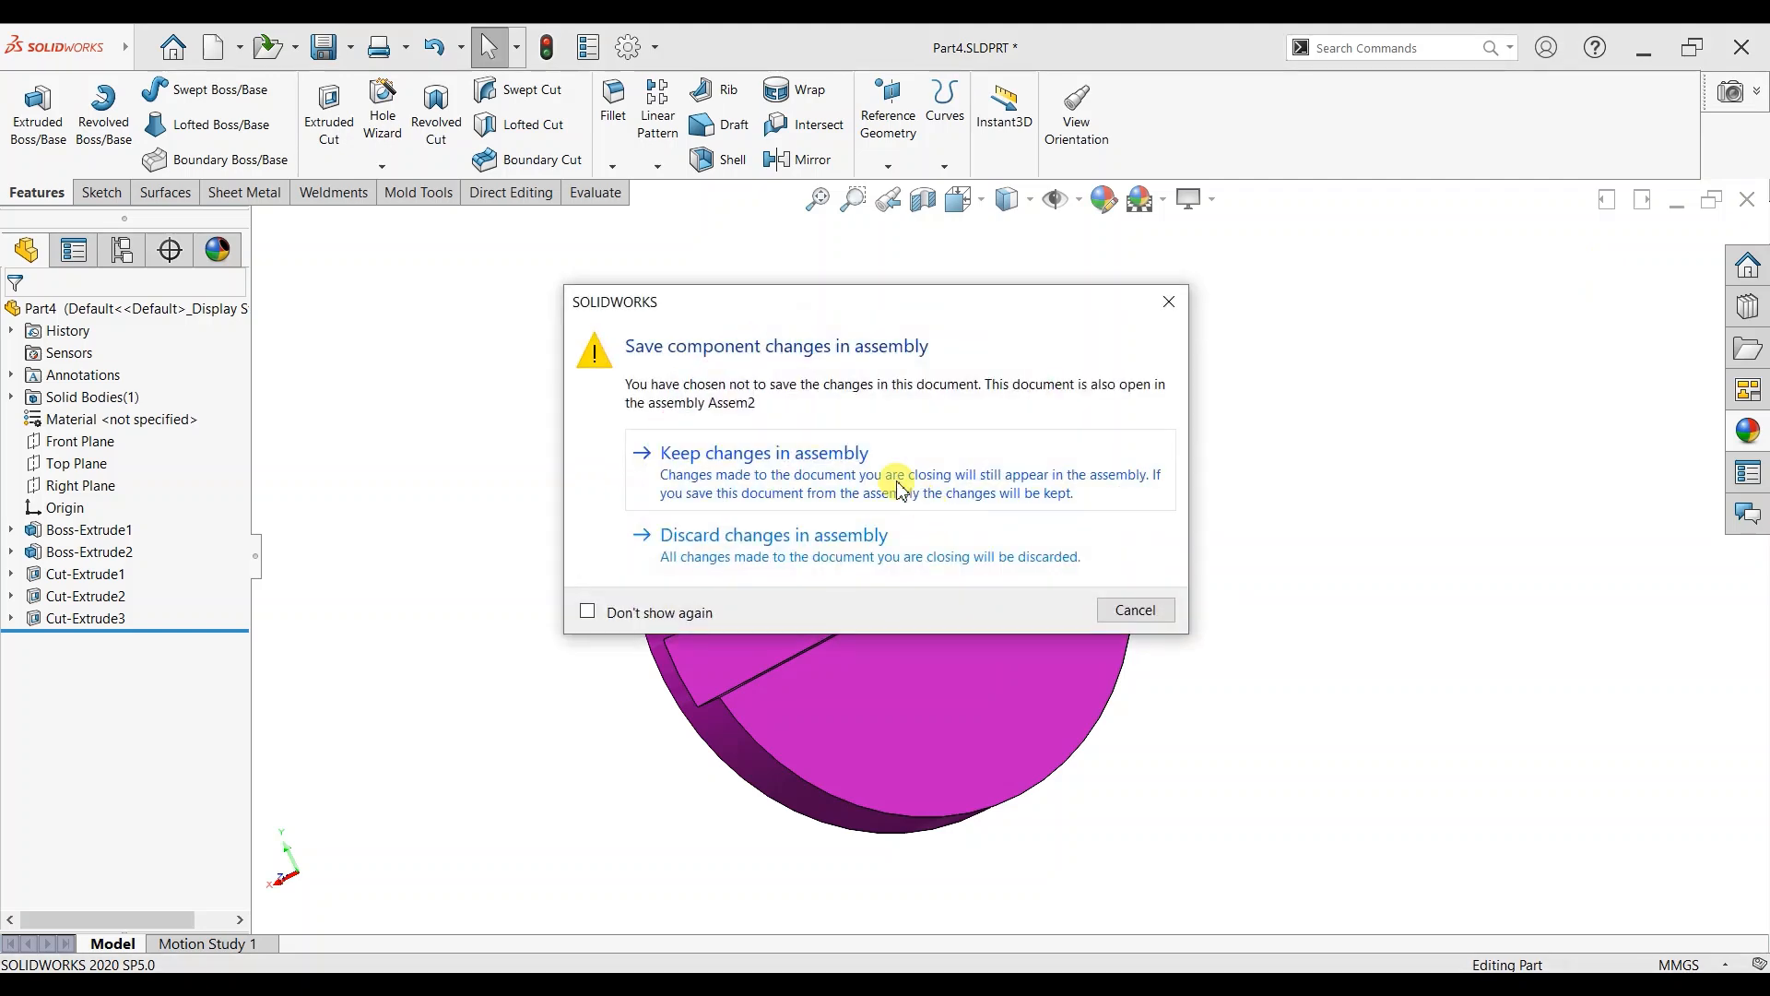
{"action": "left_click", "coordinate": [901, 488]}
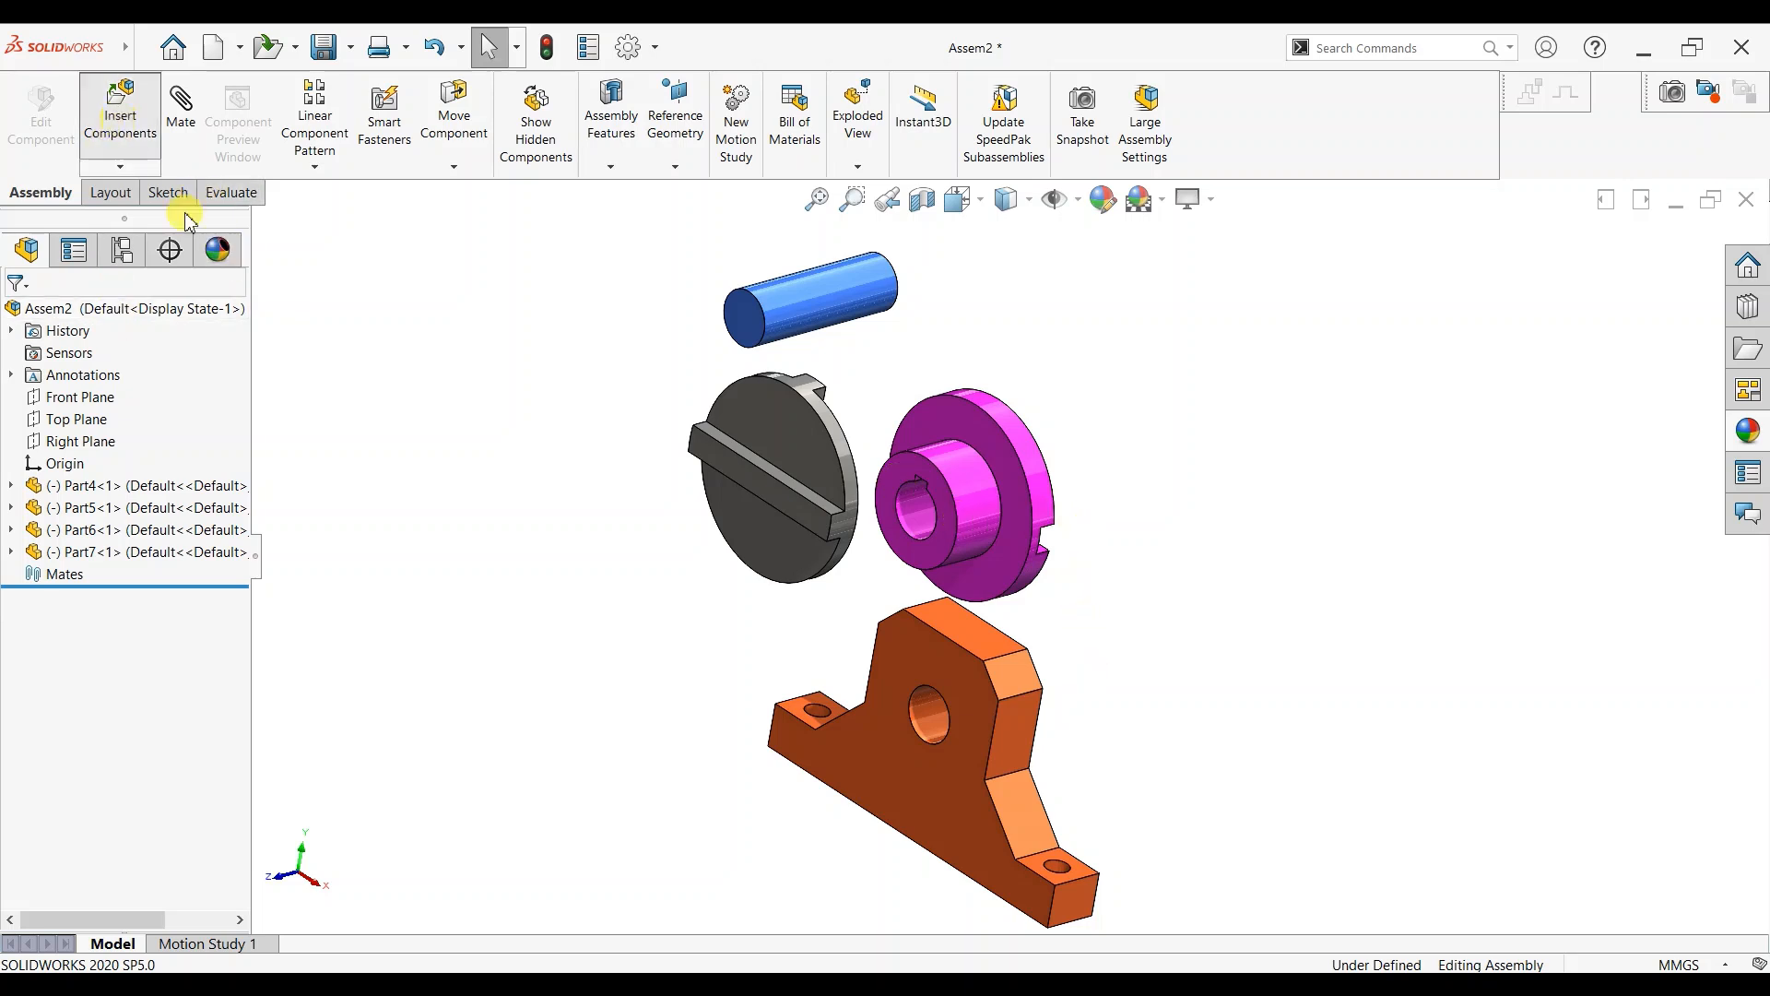
Insert a second instance of Part4 from the Coupling folder and place it beside the first flange.
{"action": "left_click", "coordinate": [120, 115]}
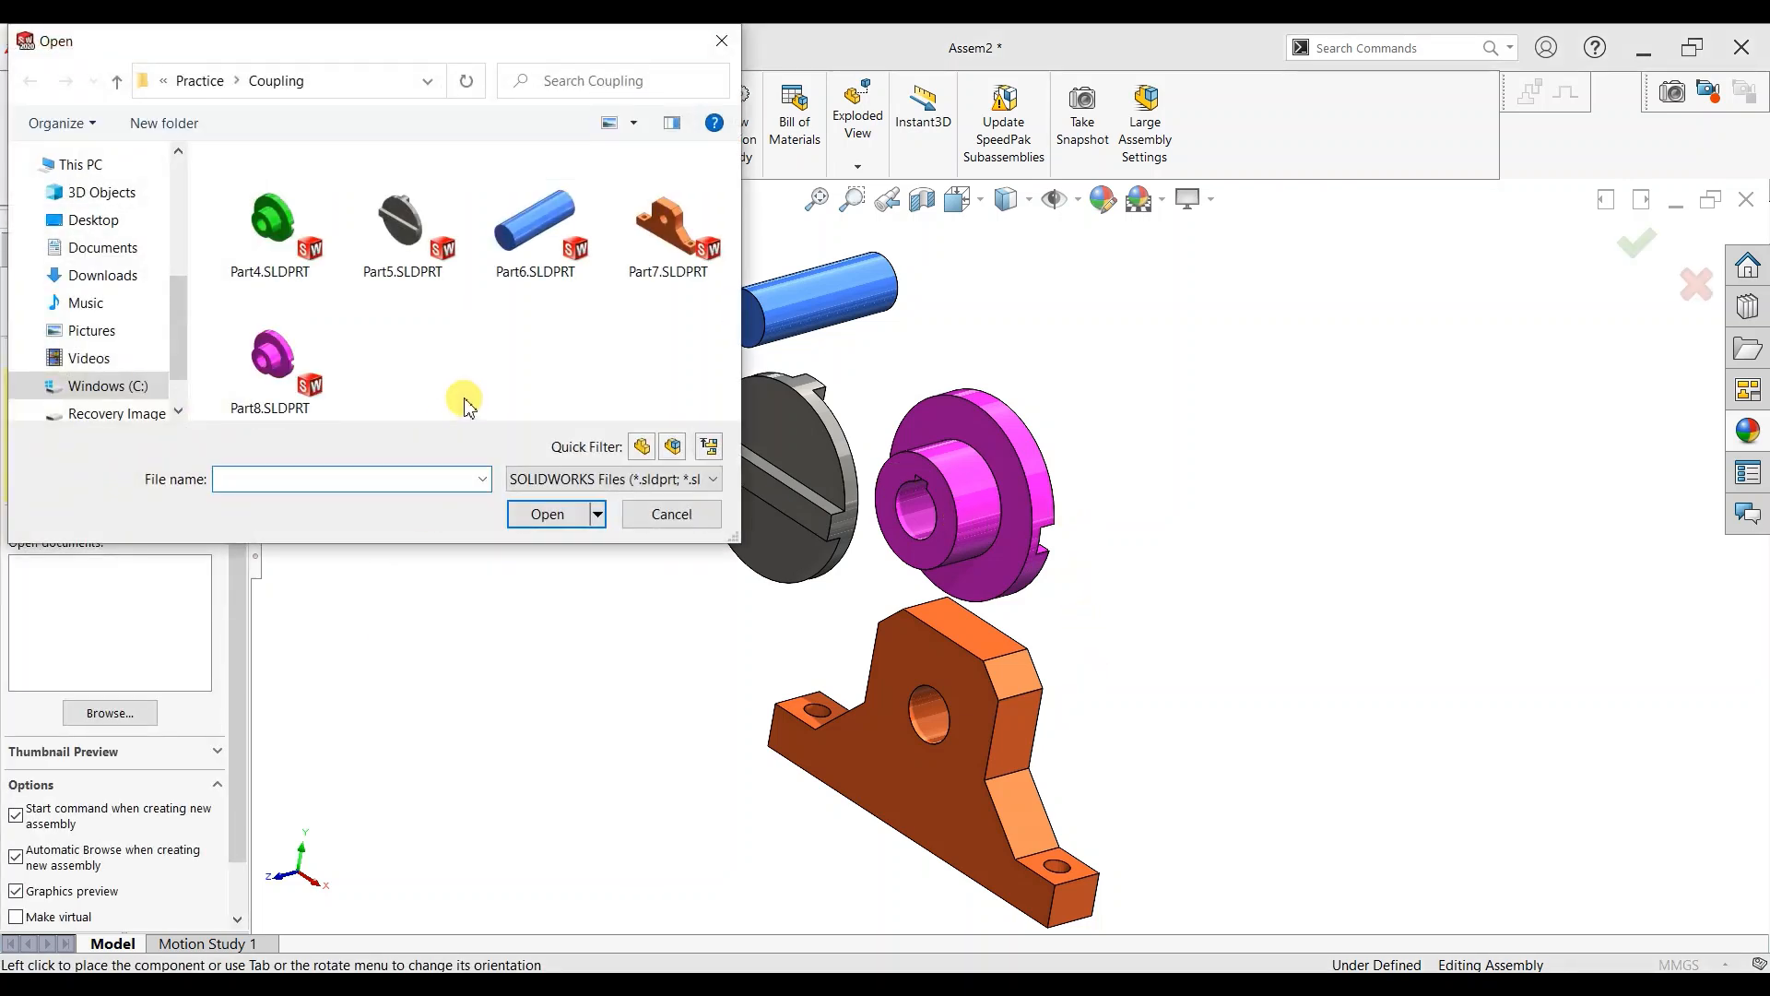
{"action": "left_click", "coordinate": [272, 226]}
{"action": "left_click", "coordinate": [546, 513]}
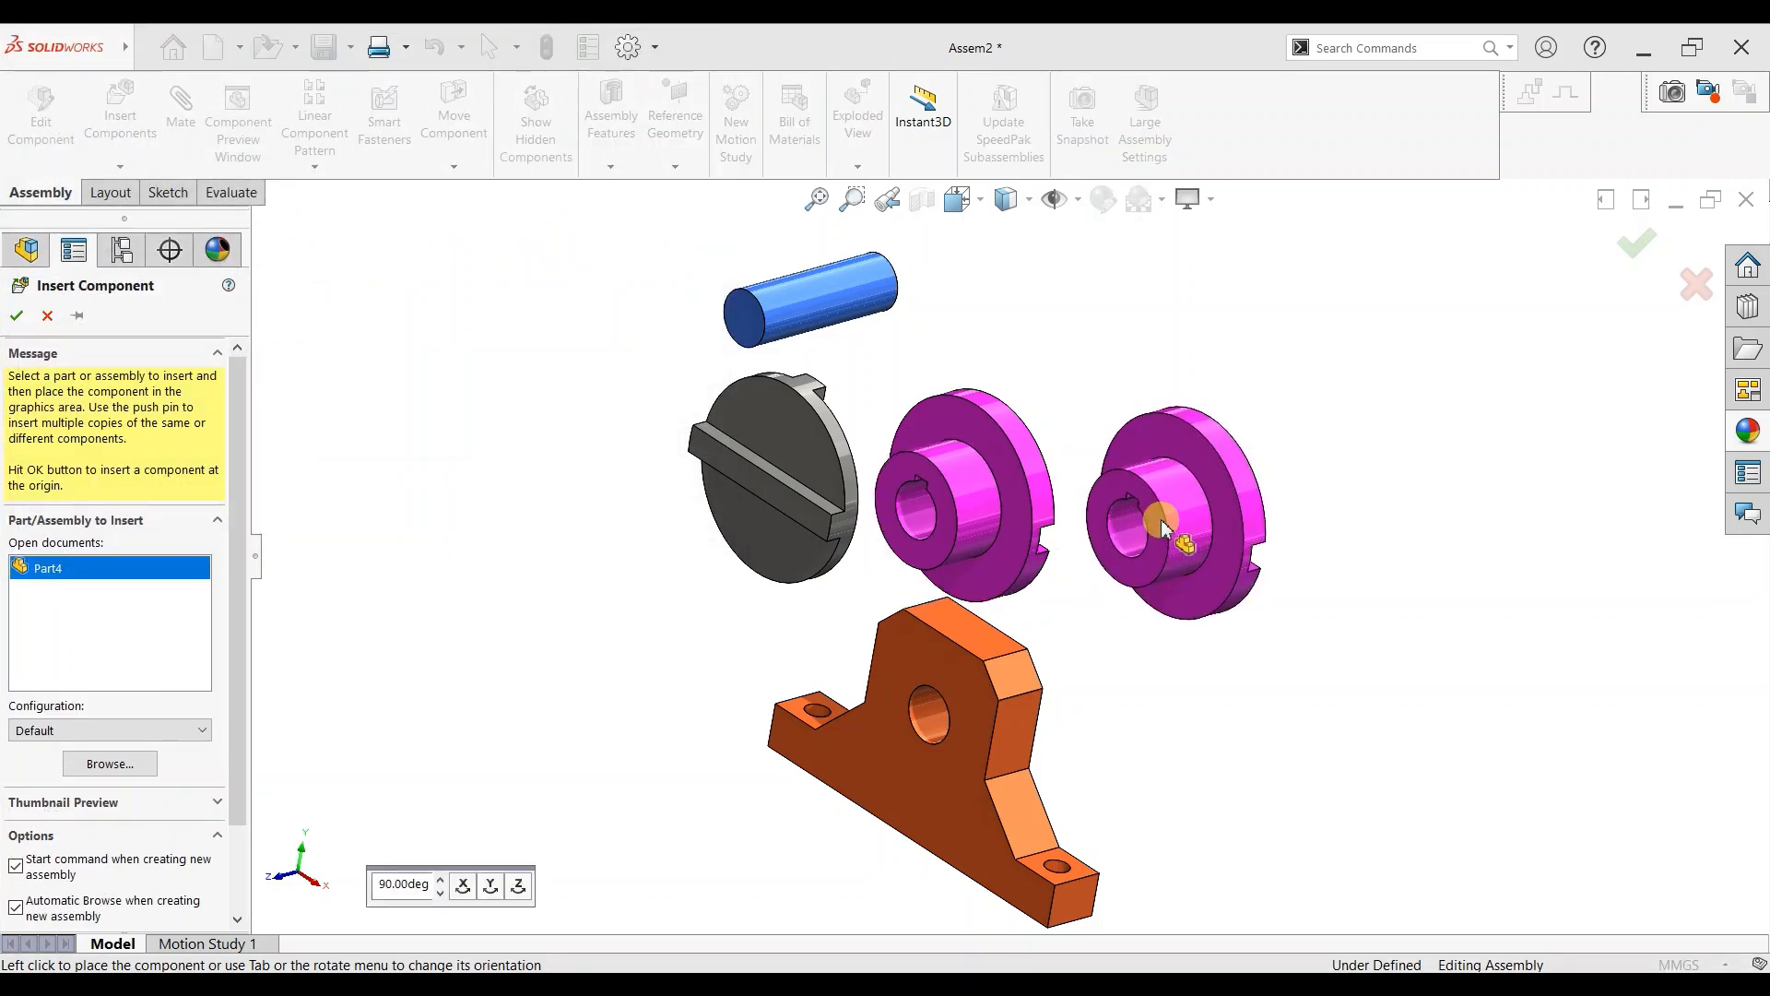
{"action": "left_click", "coordinate": [1160, 518]}
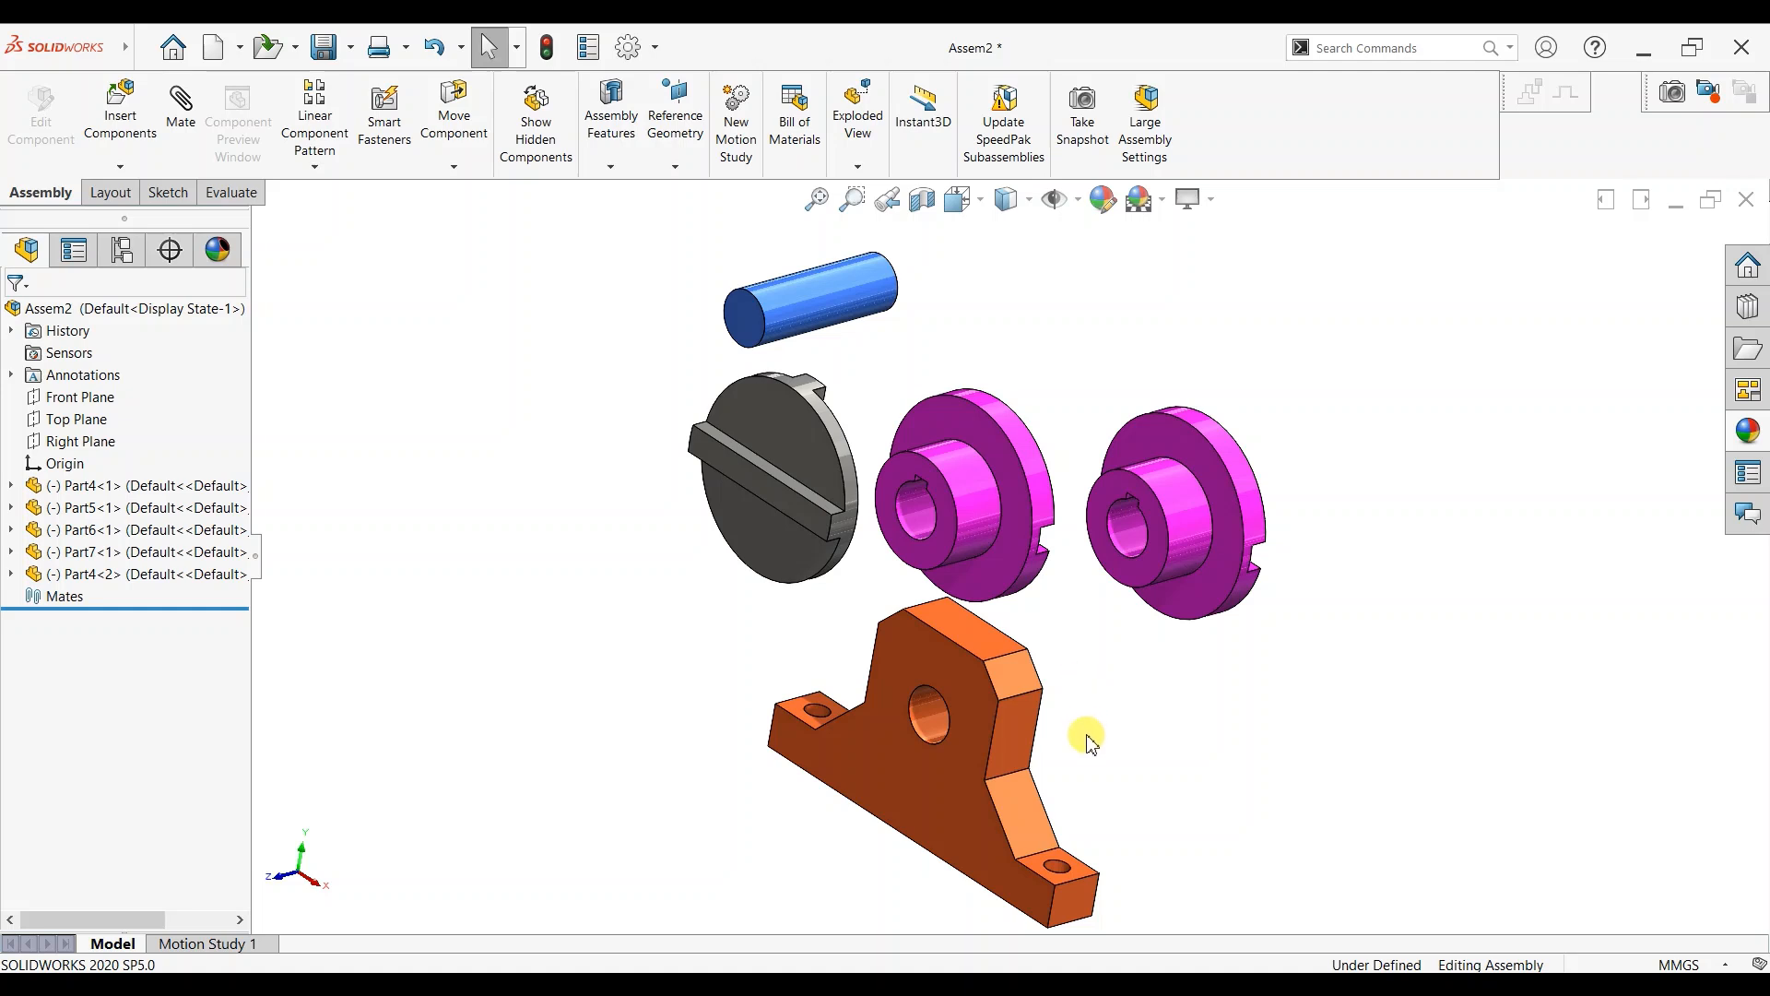
Move the second flange to the free space on the other side of the grey disc and the bracket.
{"action": "scroll", "coordinate": [1087, 736], "scroll_direction": "up", "scroll_amount": 1}
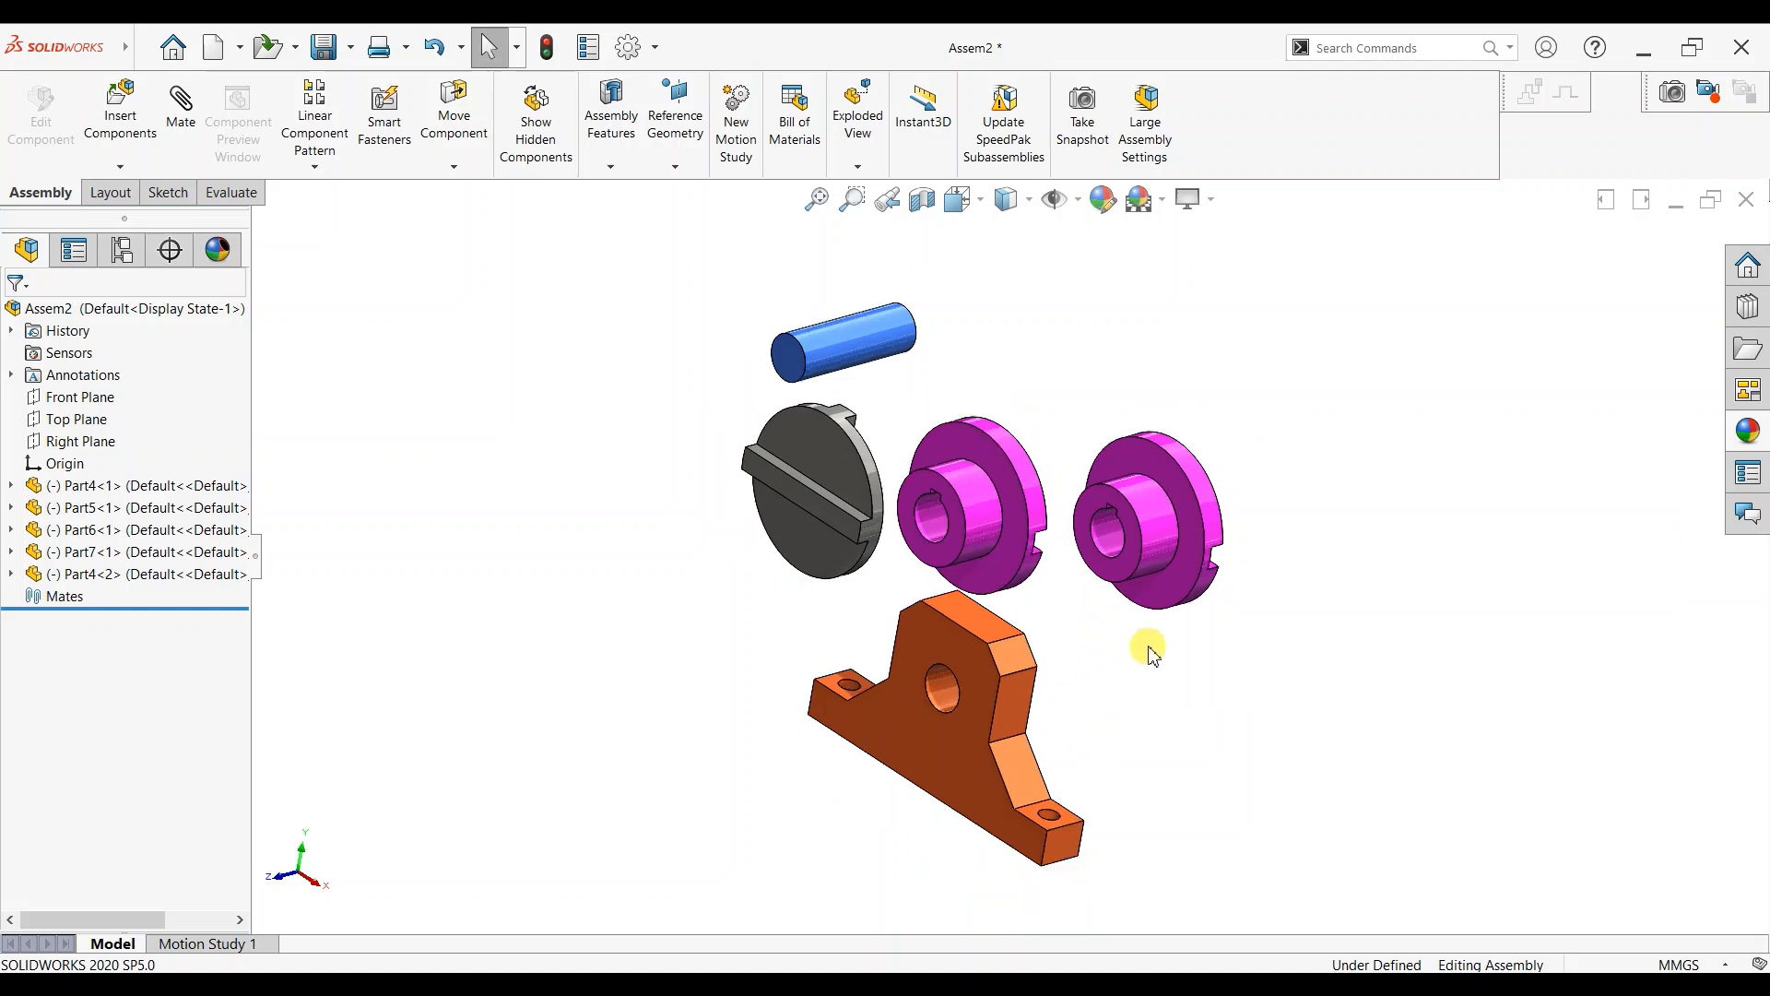
{"action": "scroll", "coordinate": [1152, 655], "scroll_direction": "down", "scroll_amount": 1}
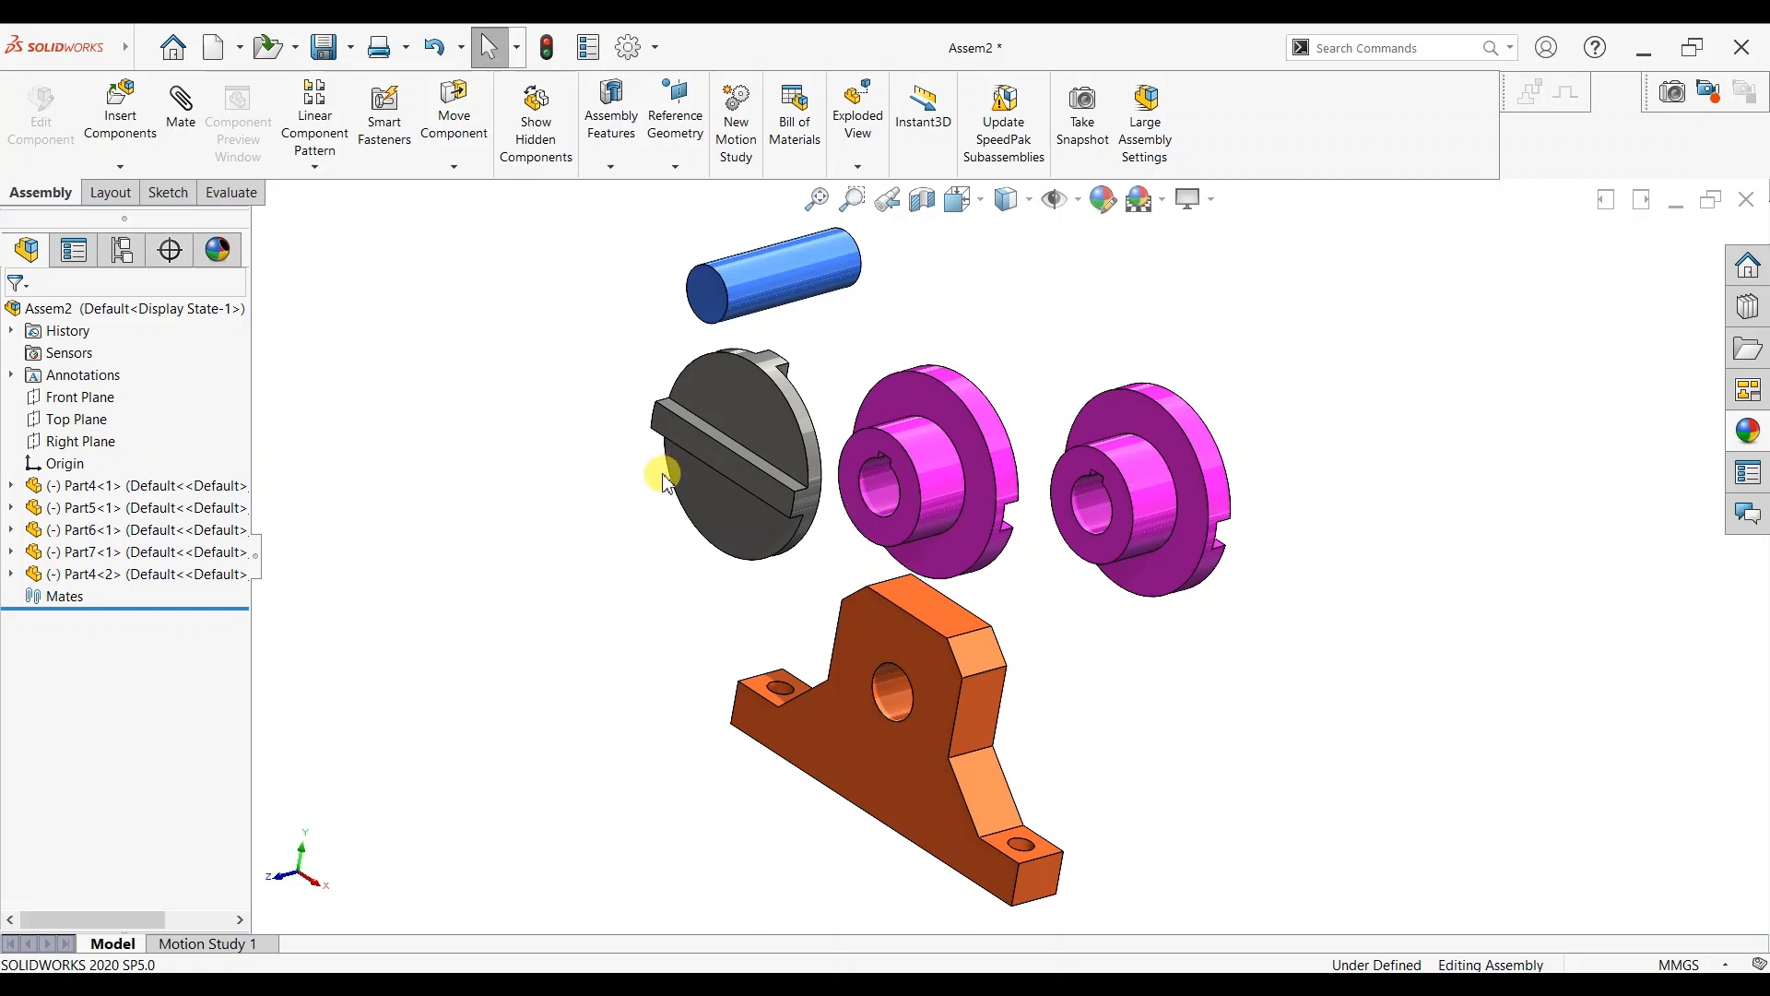
{"action": "left_click_drag", "start_coordinate": [1126, 455], "coordinate": [535, 627]}
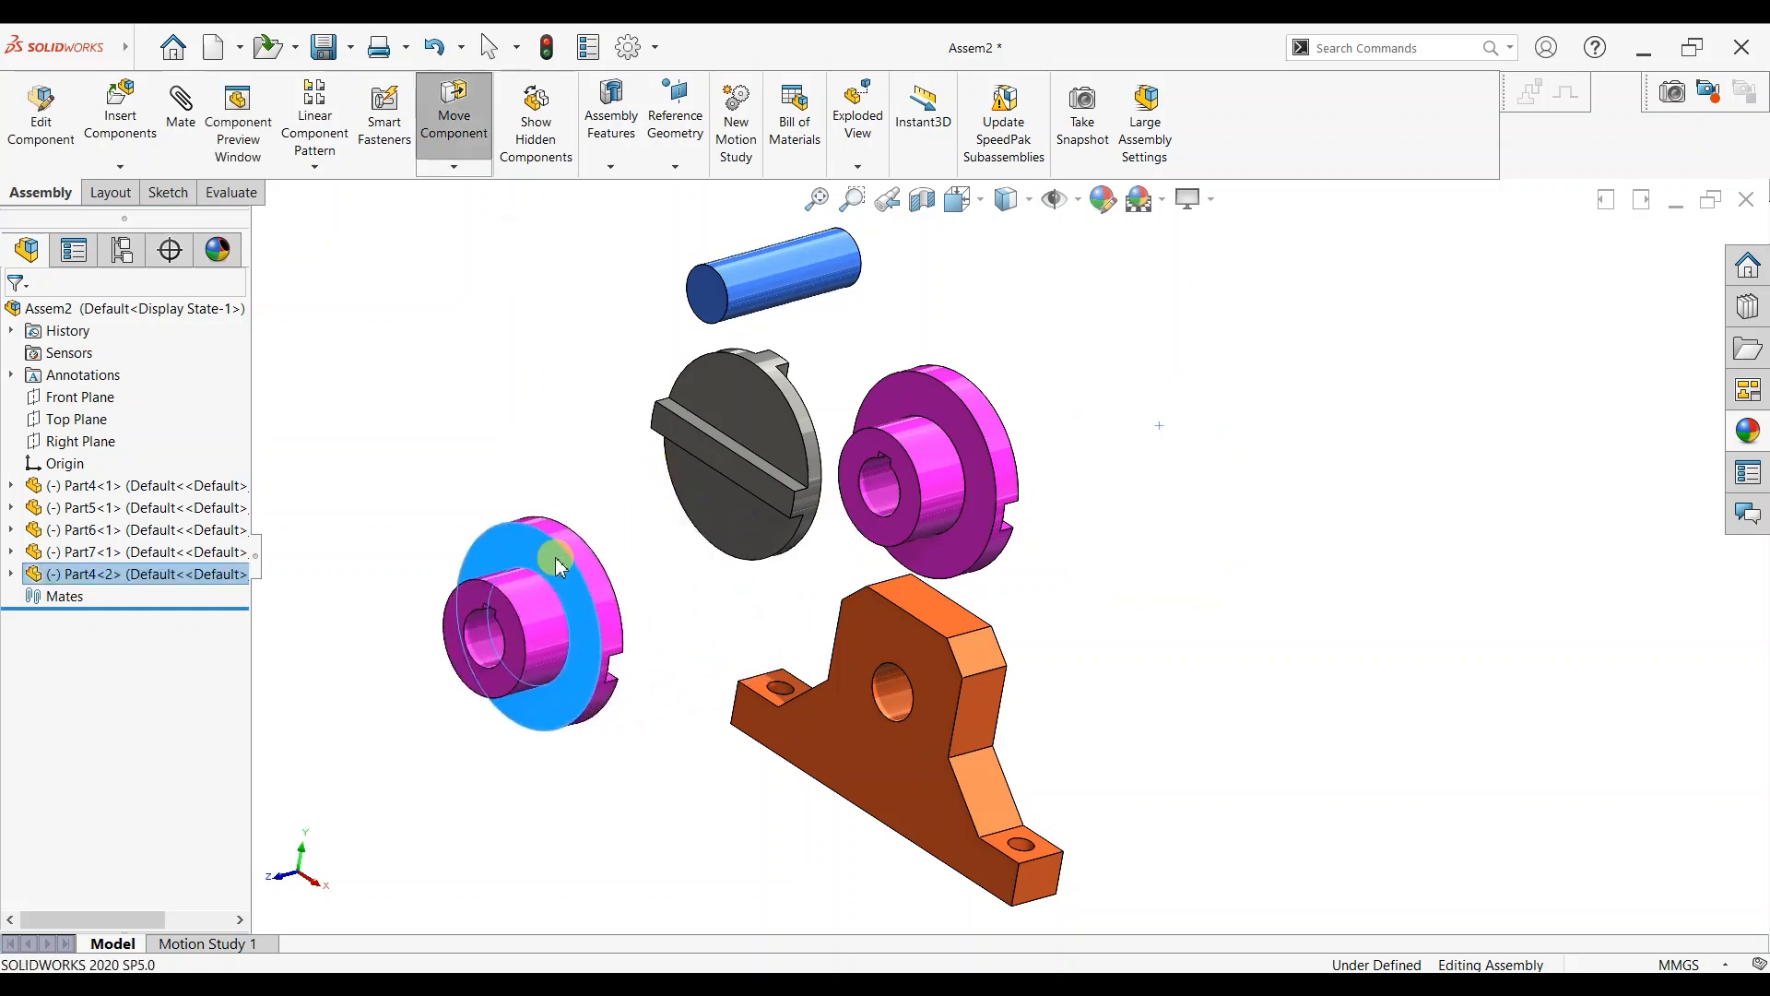
{"action": "left_click", "coordinate": [1168, 544]}
Add a coincident mate between the outer face of the grey disc's tongue and the slot floor of the first flange.
{"action": "scroll", "coordinate": [1157, 558], "scroll_direction": "up", "scroll_amount": 2}
{"action": "scroll", "coordinate": [1079, 516], "scroll_direction": "down", "scroll_amount": 1}
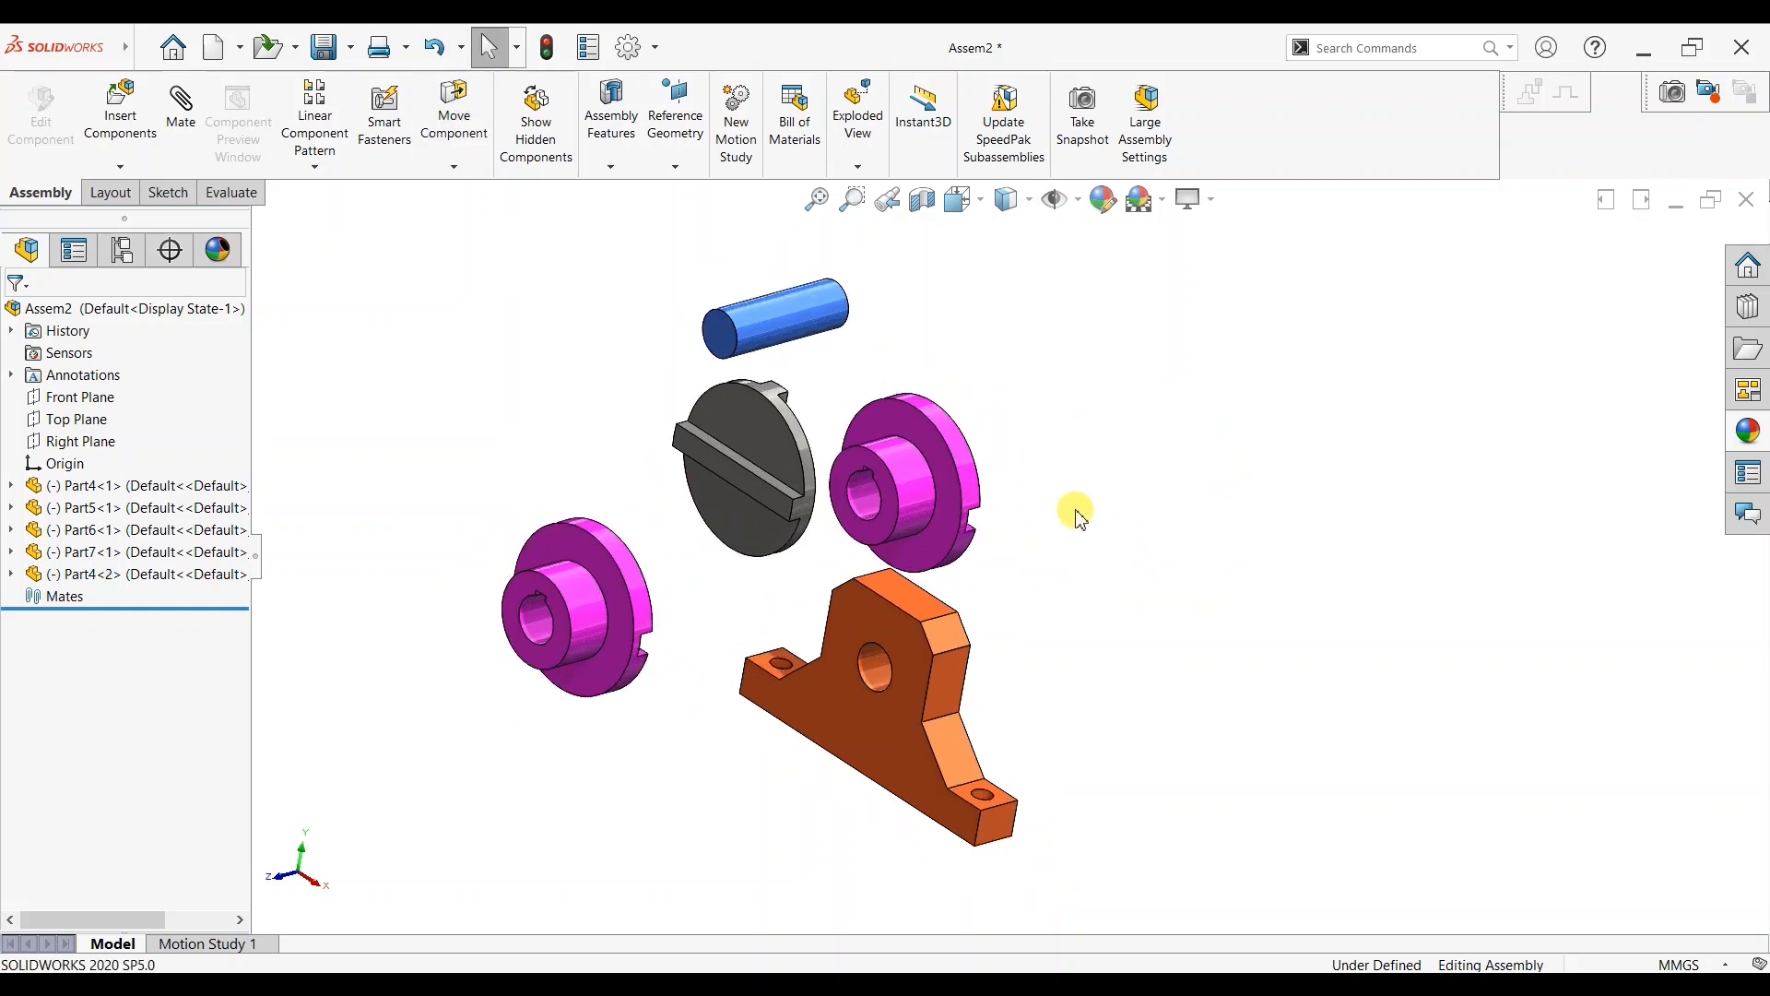
{"action": "scroll", "coordinate": [1032, 495], "scroll_direction": "down", "scroll_amount": 2}
{"action": "scroll", "coordinate": [1032, 525], "scroll_direction": "up", "scroll_amount": 2}
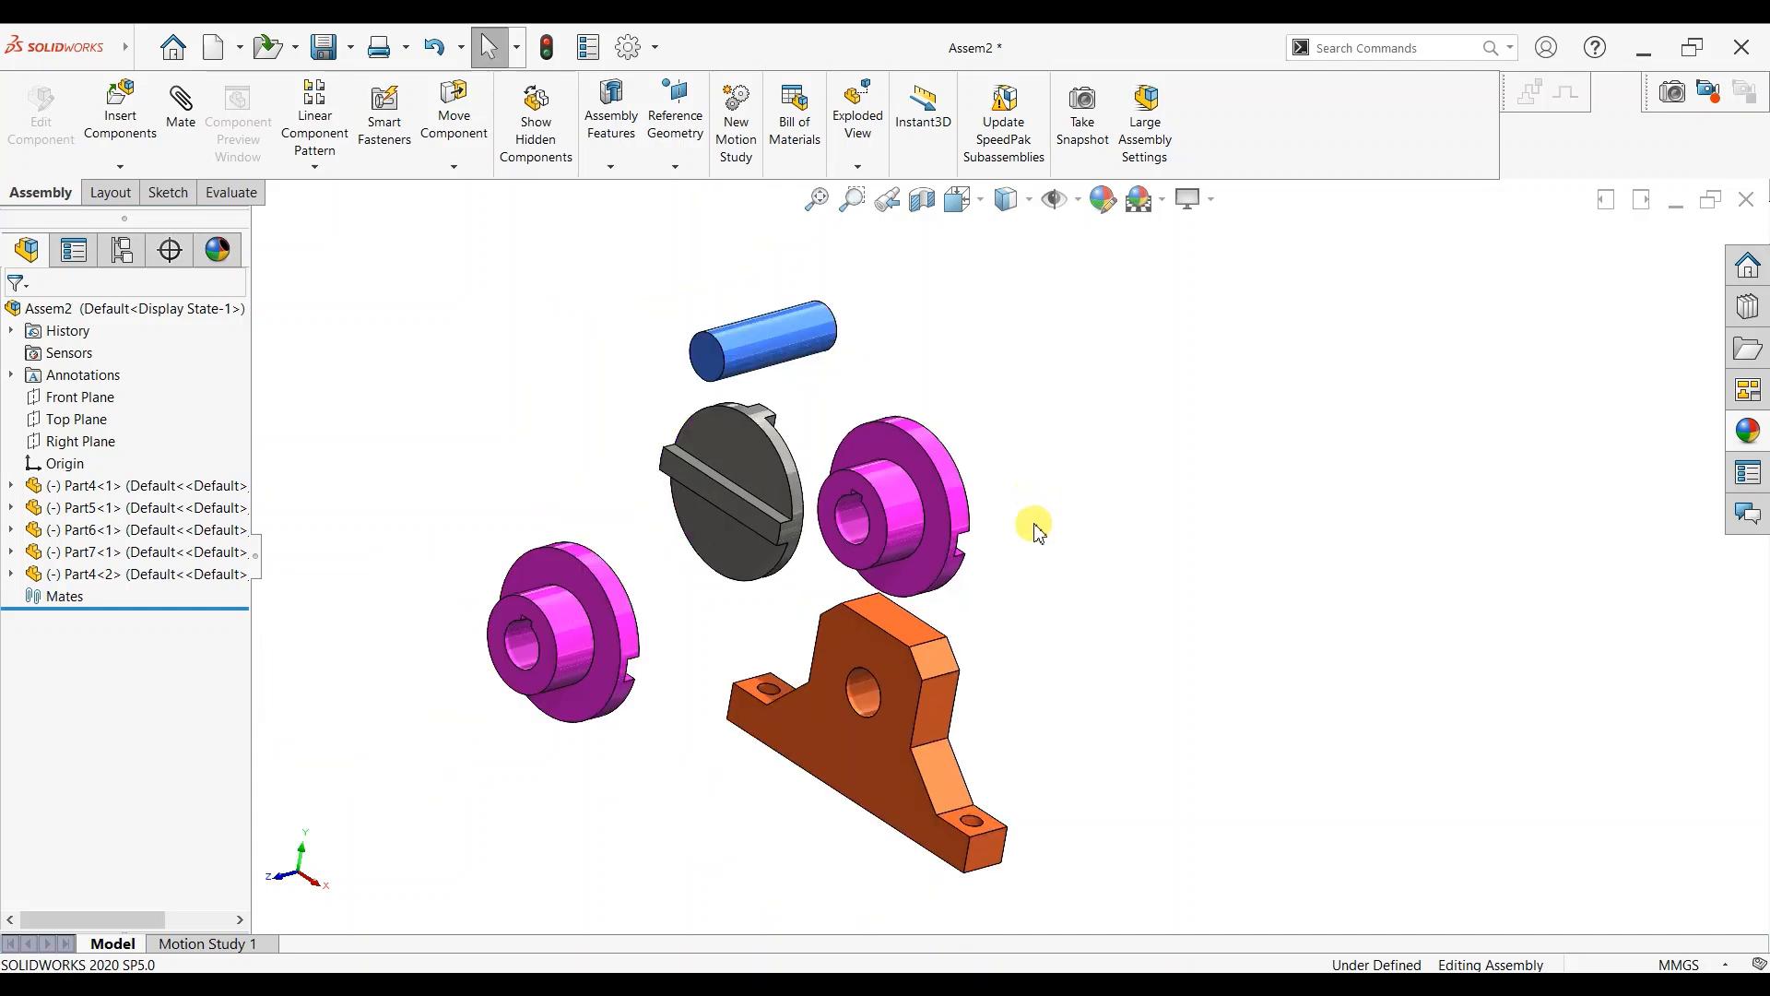
{"action": "middle_click_drag", "start_coordinate": [1032, 526], "coordinate": [971, 565]}
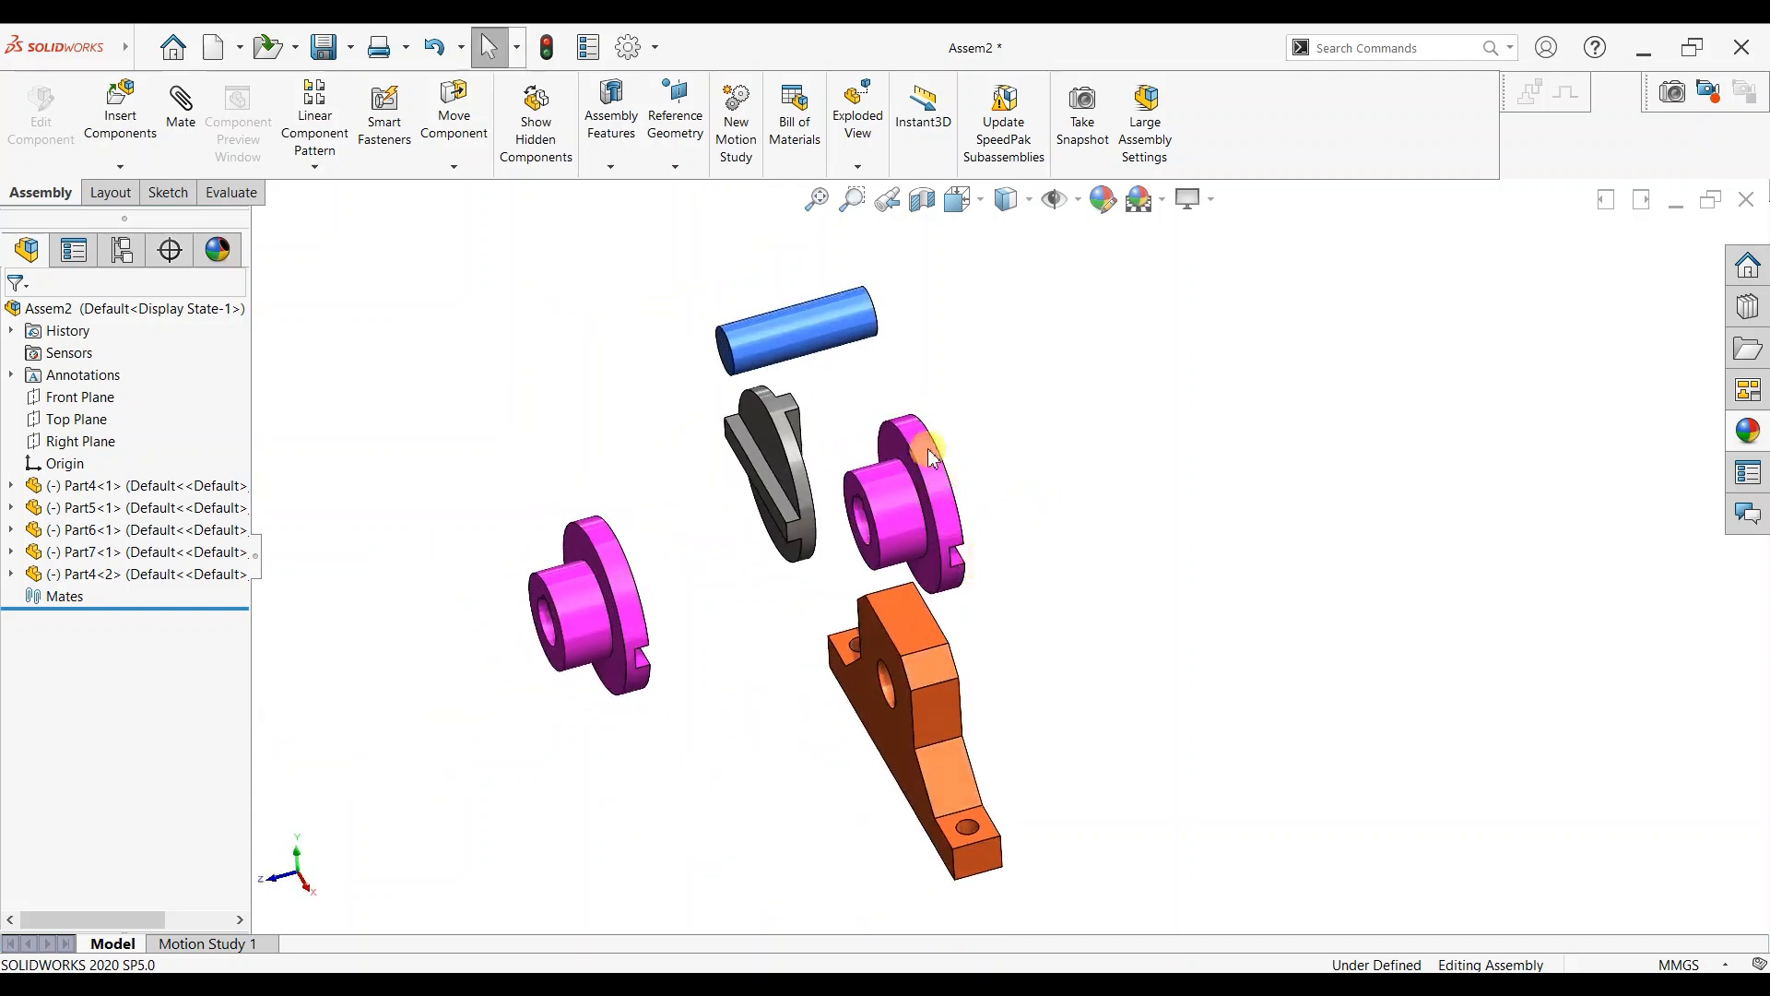
{"action": "scroll", "coordinate": [929, 451], "scroll_direction": "down", "scroll_amount": 1}
{"action": "left_click", "coordinate": [198, 118]}
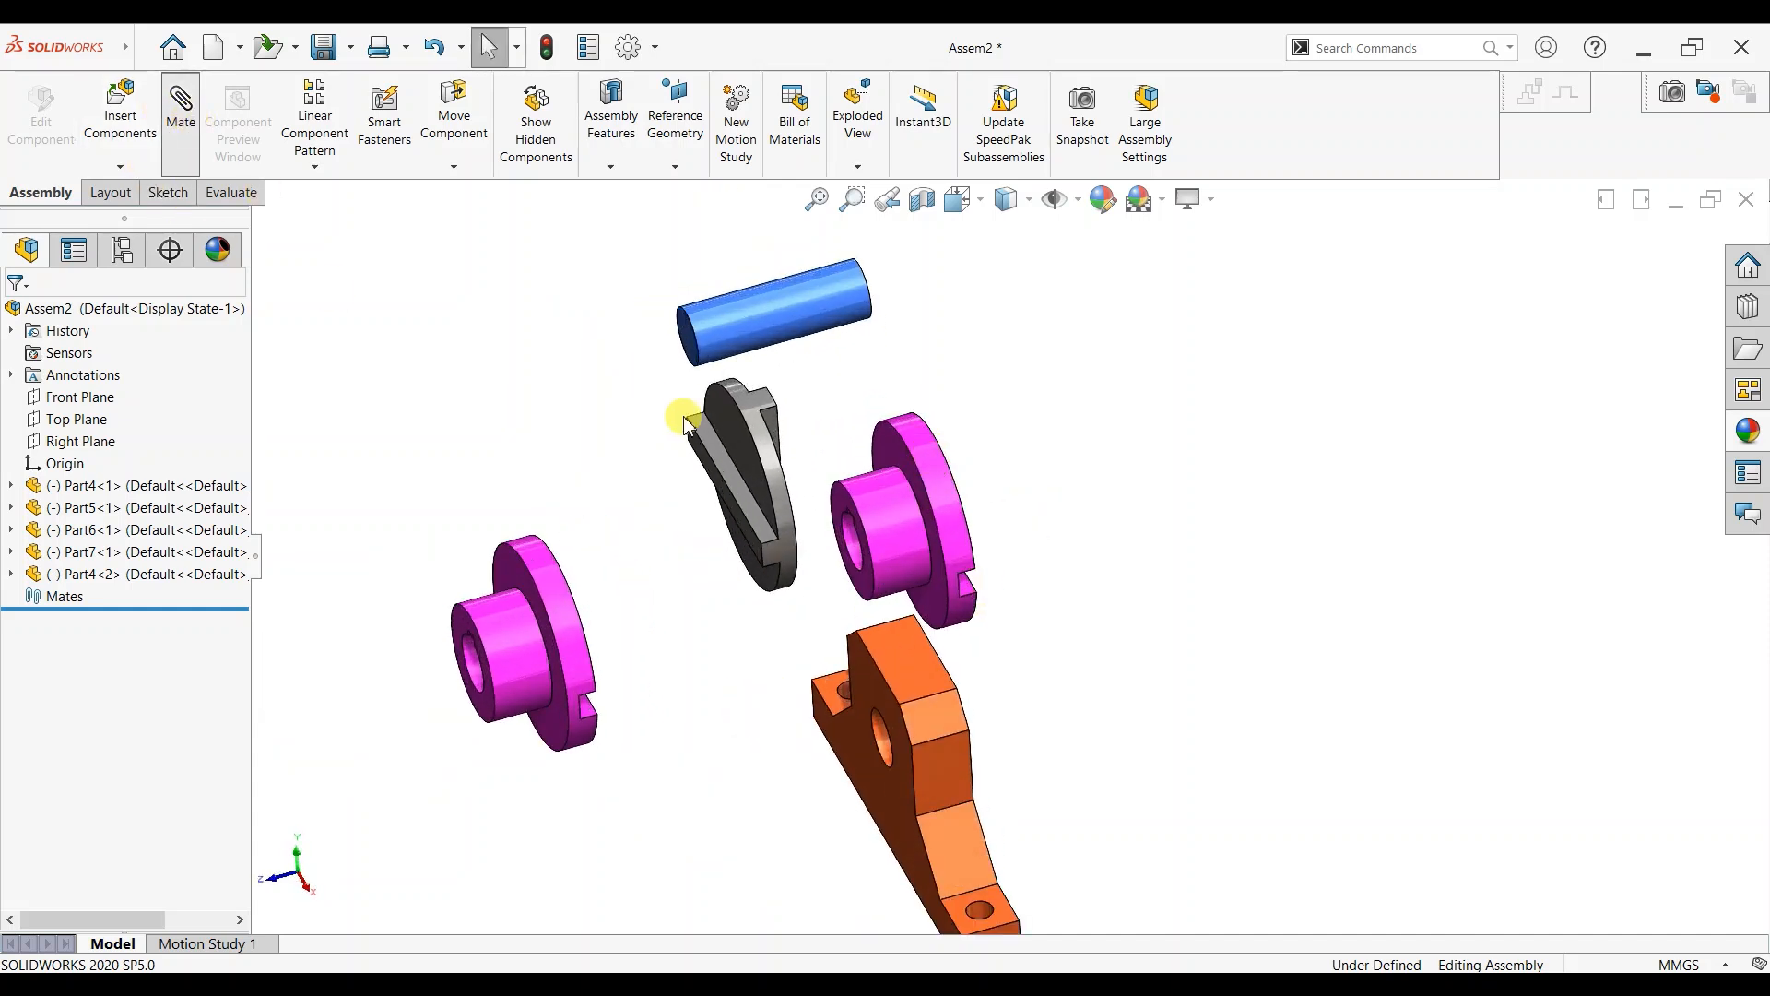
{"action": "scroll", "coordinate": [728, 498], "scroll_direction": "down", "scroll_amount": 2}
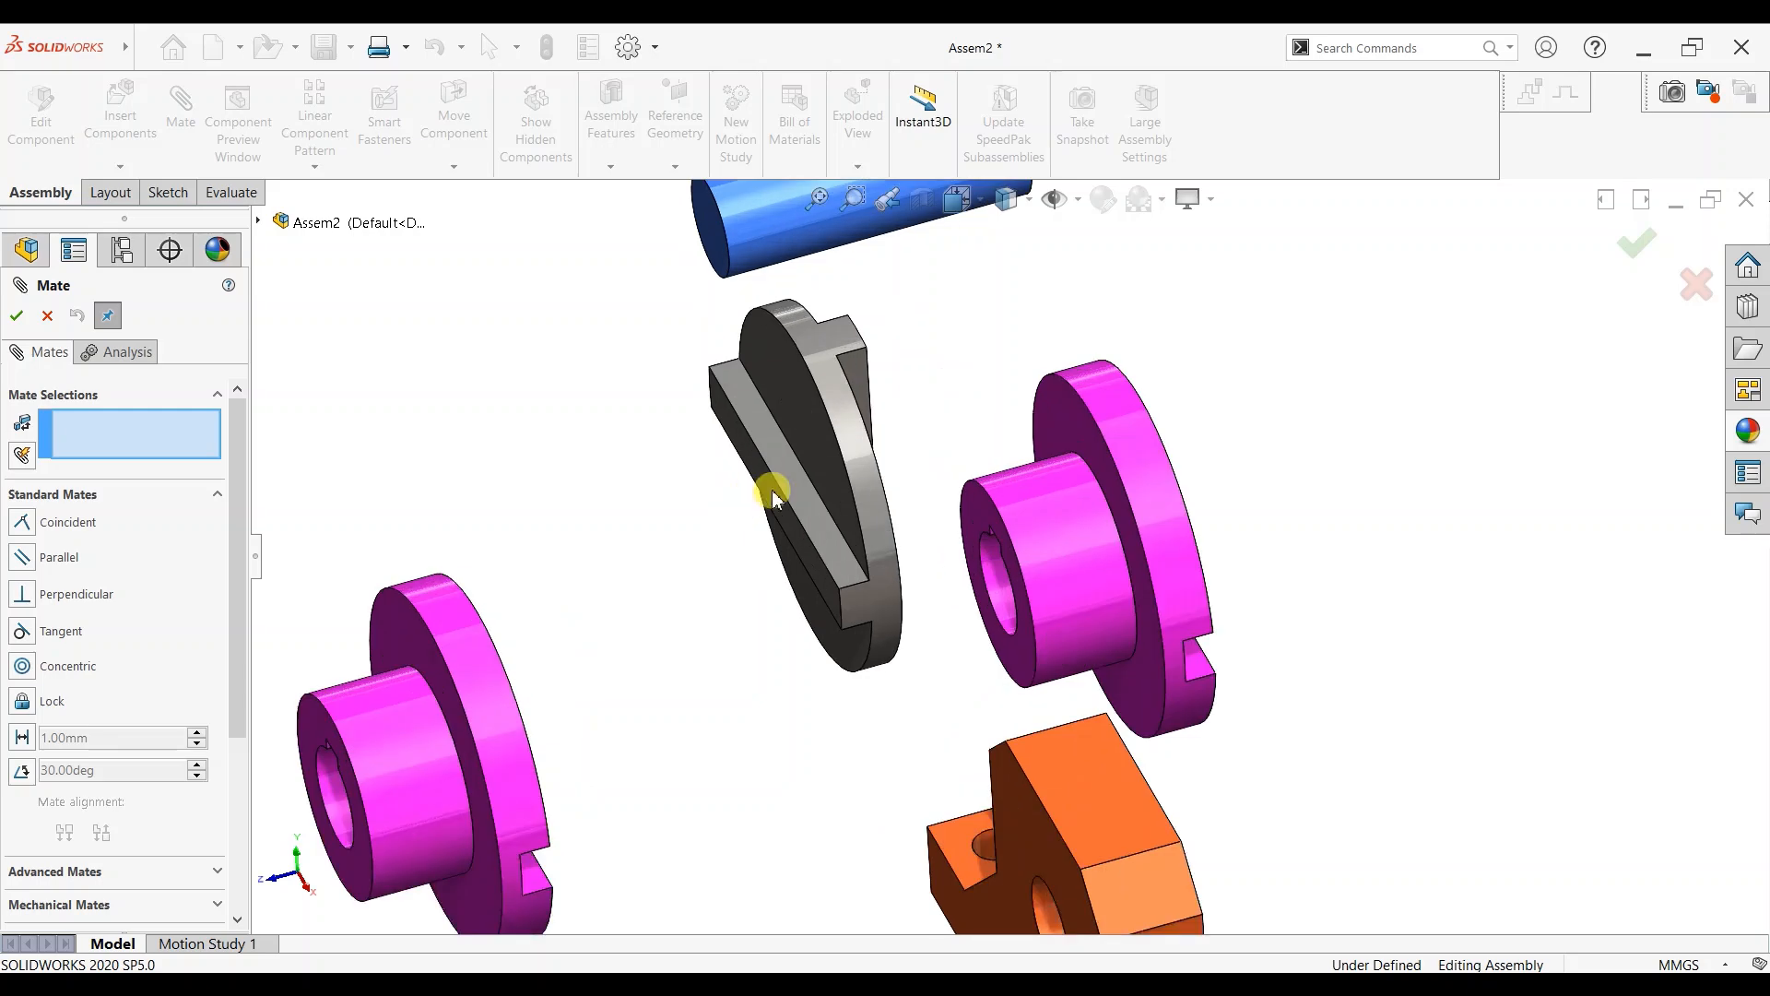
{"action": "left_click", "coordinate": [773, 489]}
{"action": "middle_click_drag", "start_coordinate": [1146, 550], "coordinate": [1208, 566]}
{"action": "left_click", "coordinate": [1146, 607]}
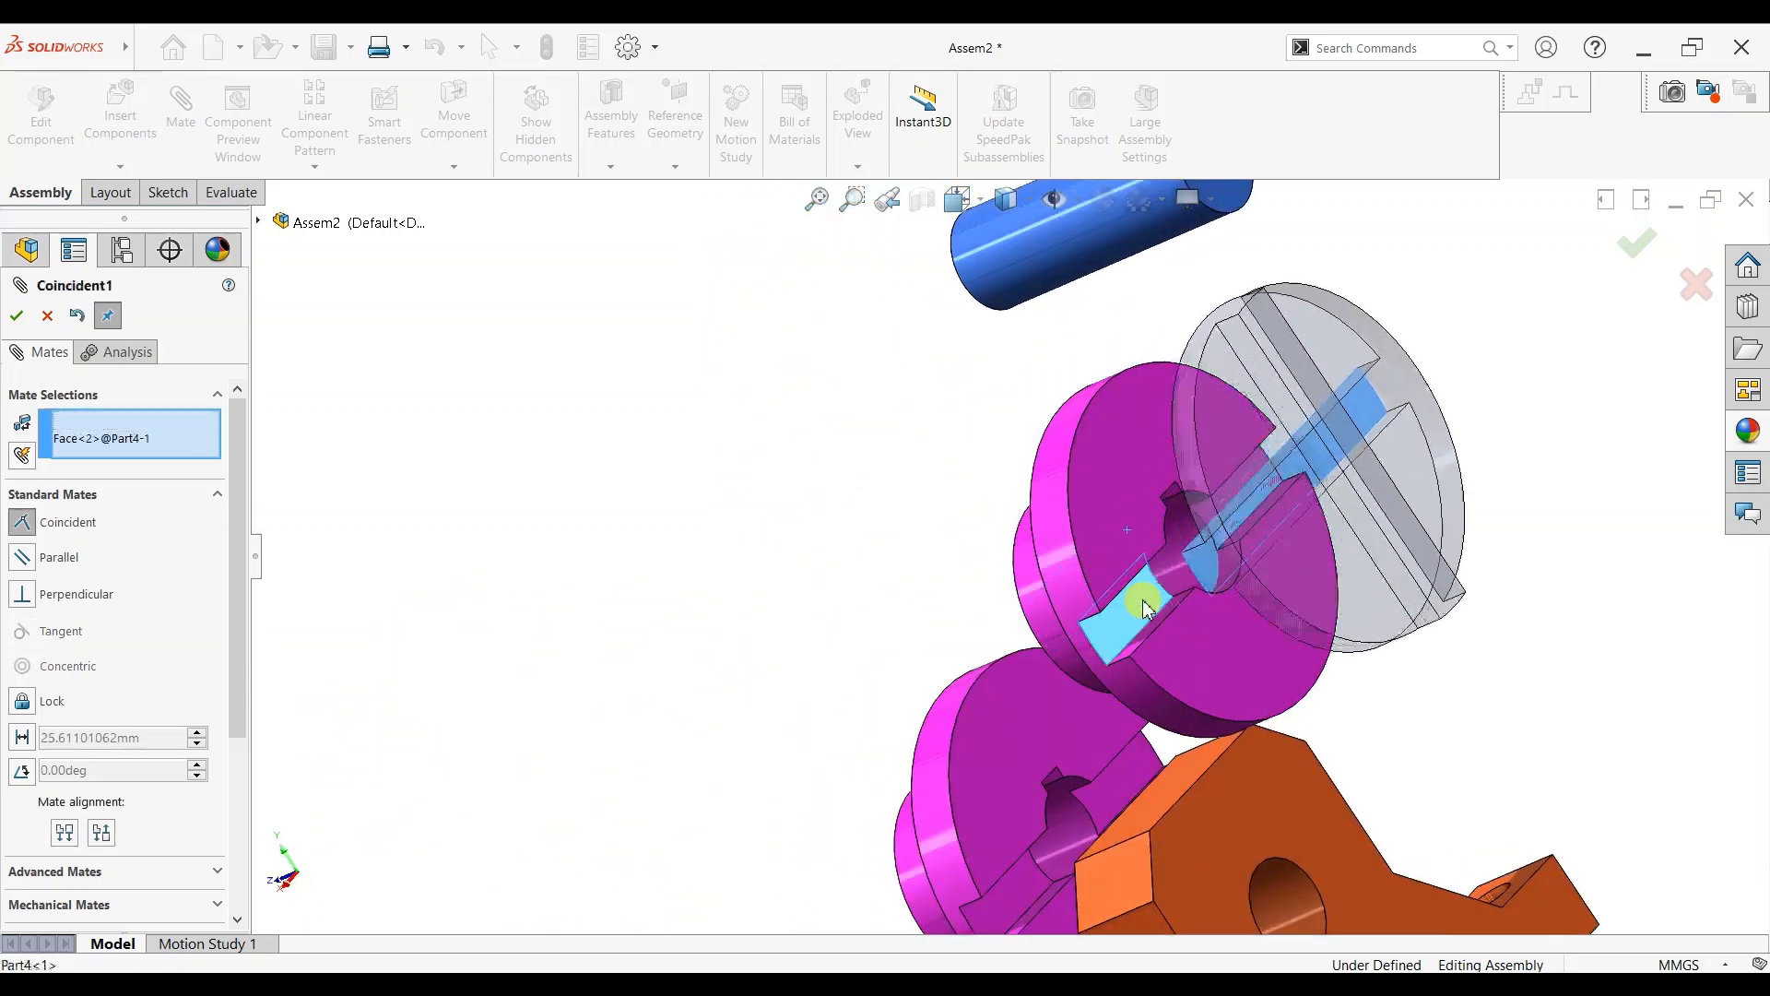
{"action": "left_click", "coordinate": [1409, 629]}
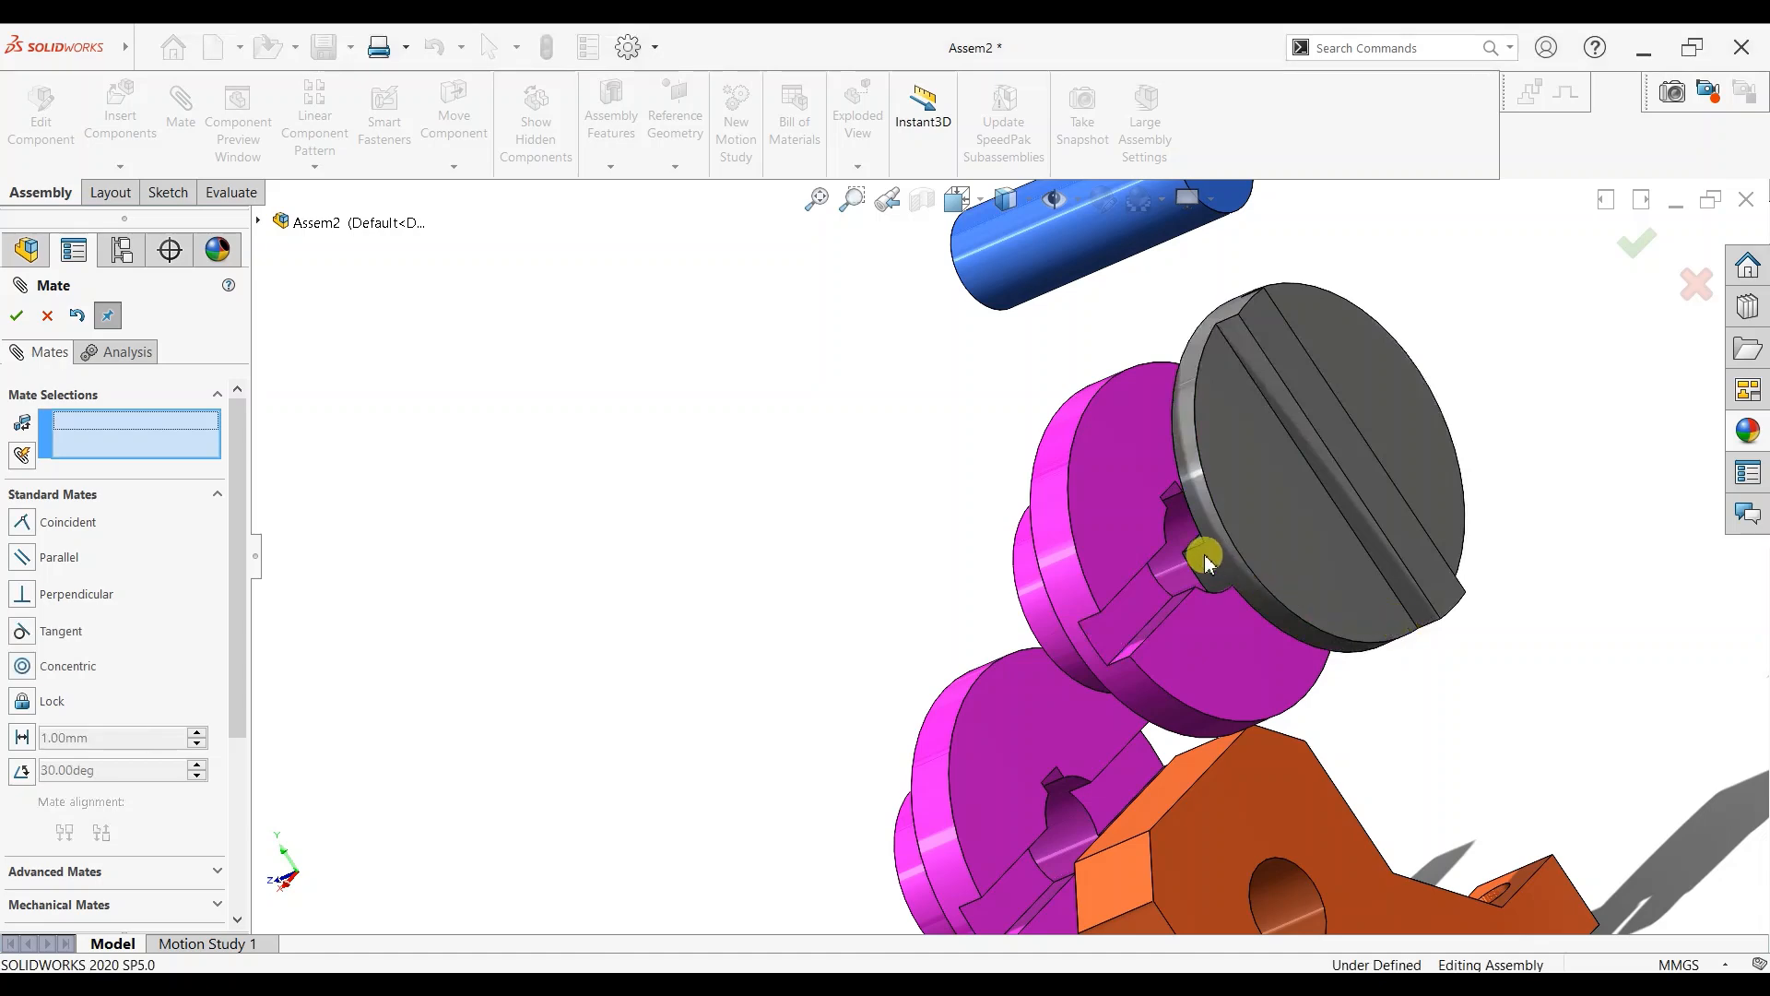
Add a coincident mate between the side face of the grey disc's tongue and the side wall of the flange's slot.
{"action": "scroll", "coordinate": [1189, 567], "scroll_direction": "down", "scroll_amount": 3}
{"action": "left_click", "coordinate": [1154, 503]}
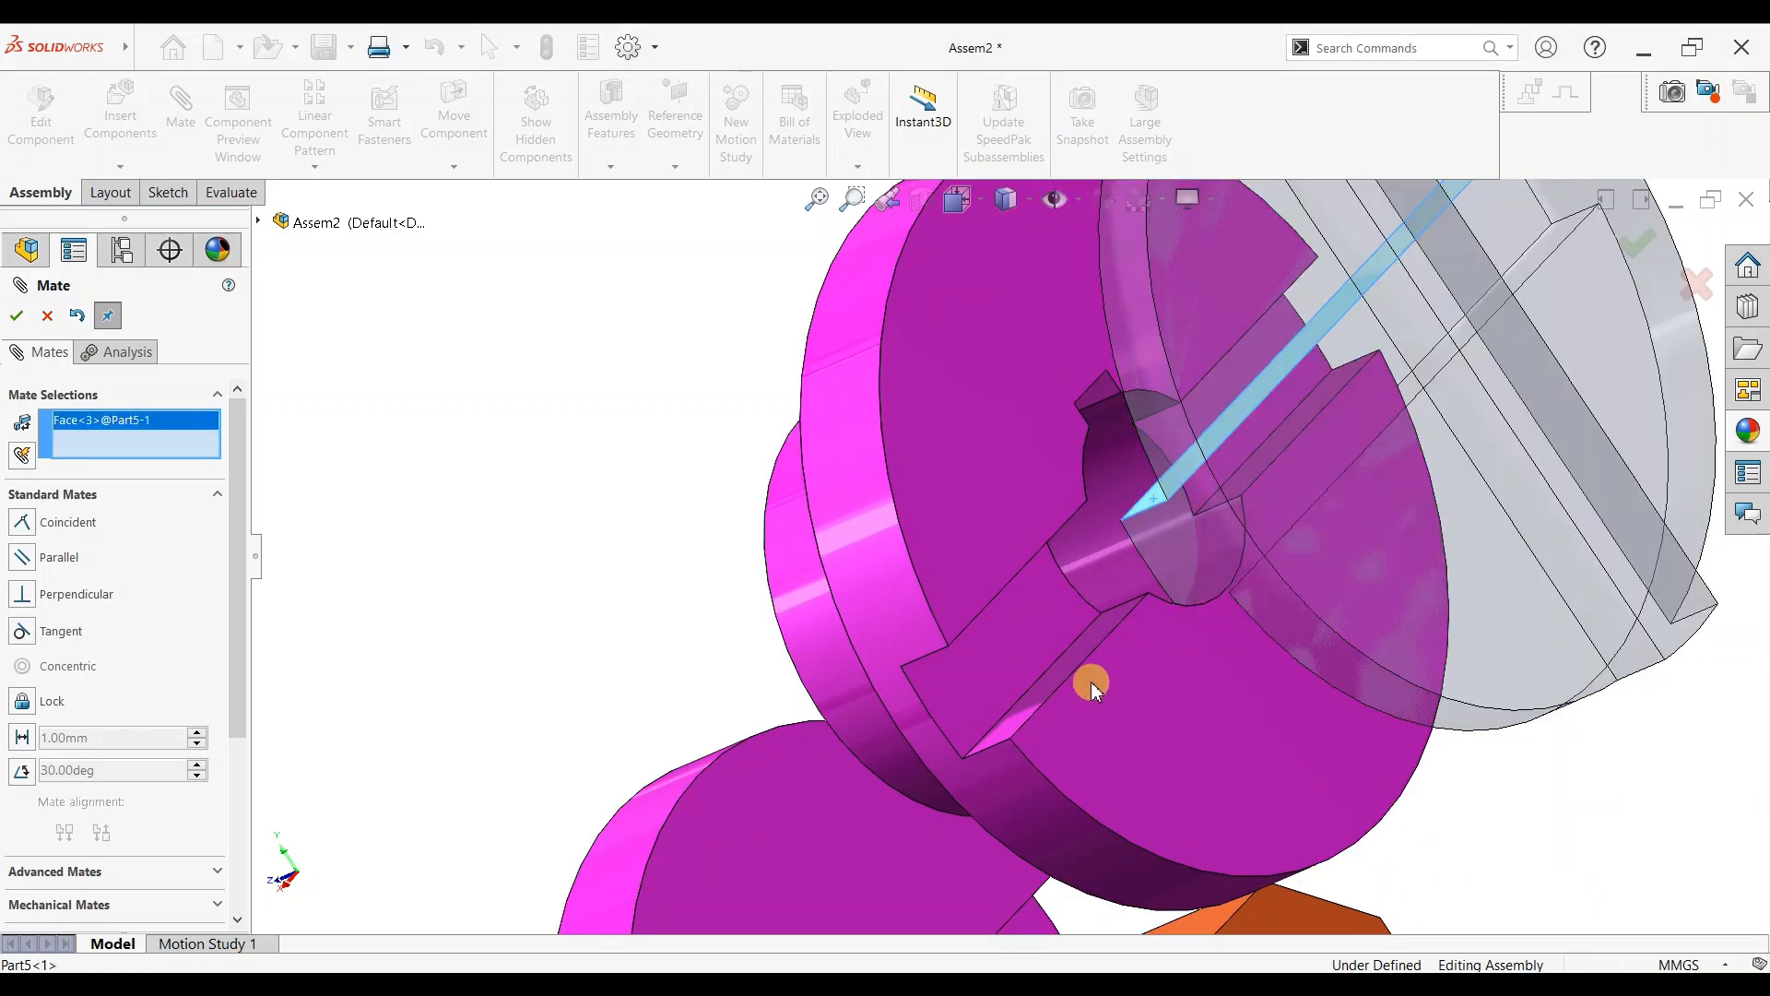
{"action": "middle_click_drag", "start_coordinate": [1091, 679], "coordinate": [1070, 530]}
{"action": "left_click", "coordinate": [1011, 602]}
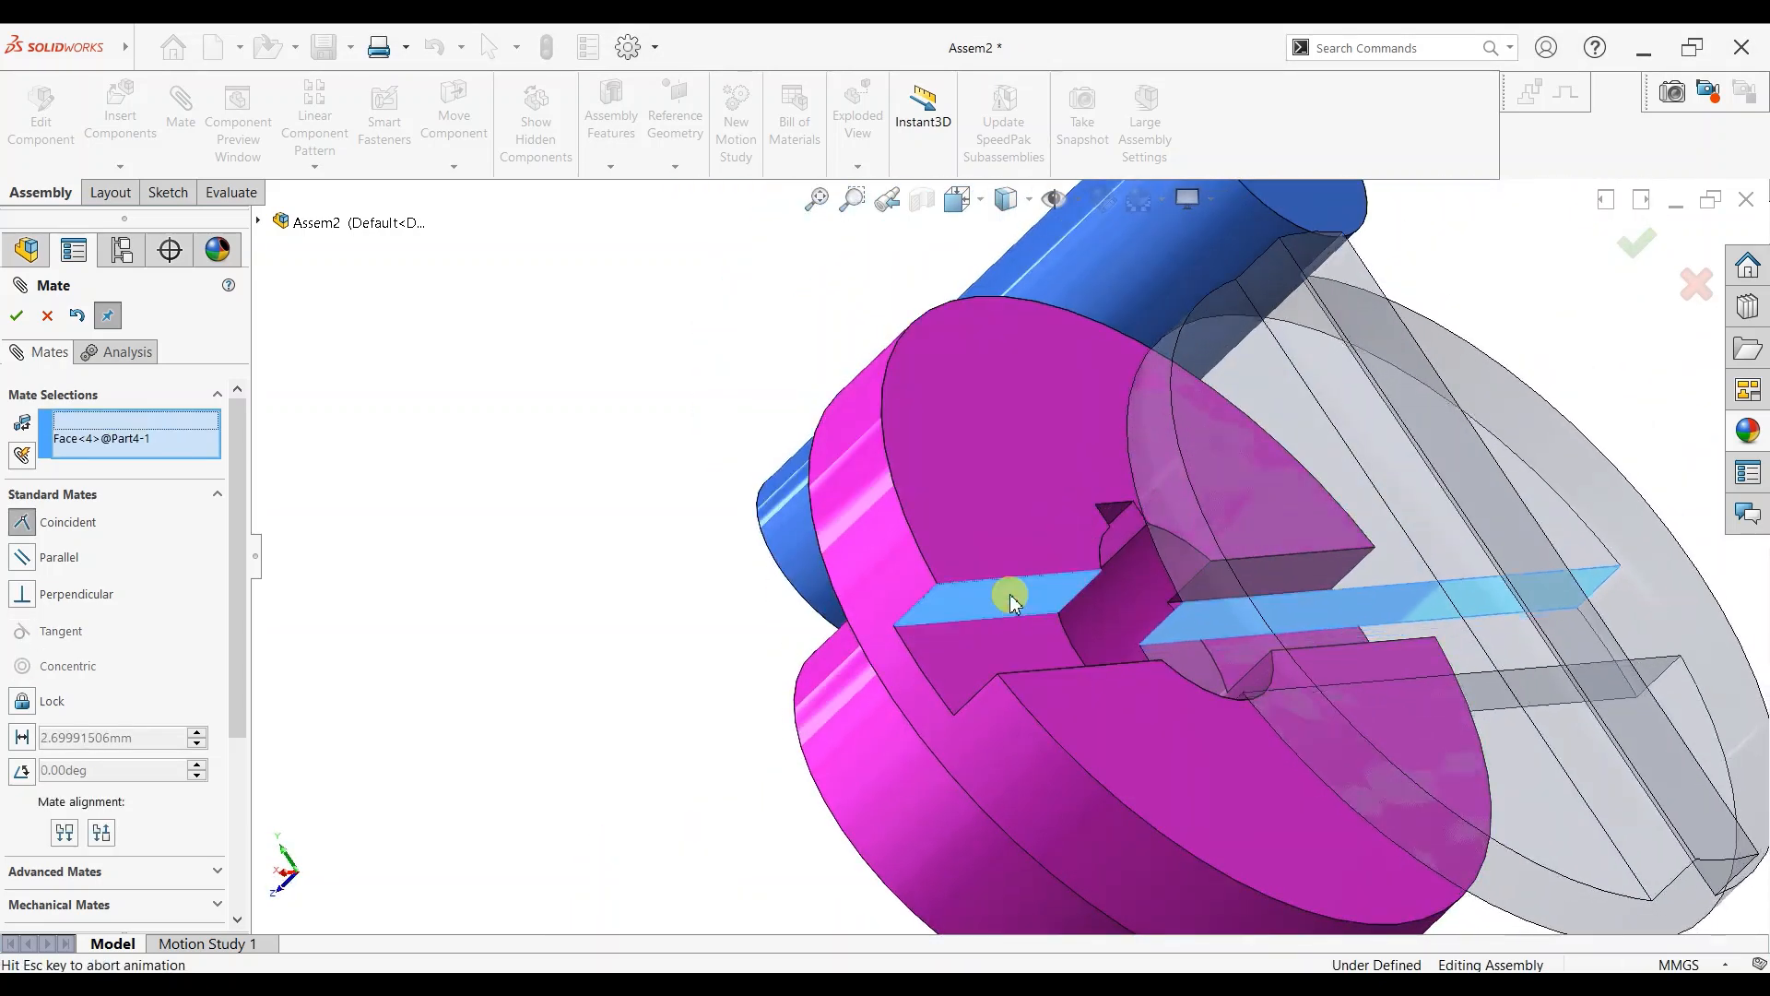
{"action": "left_click", "coordinate": [1263, 628]}
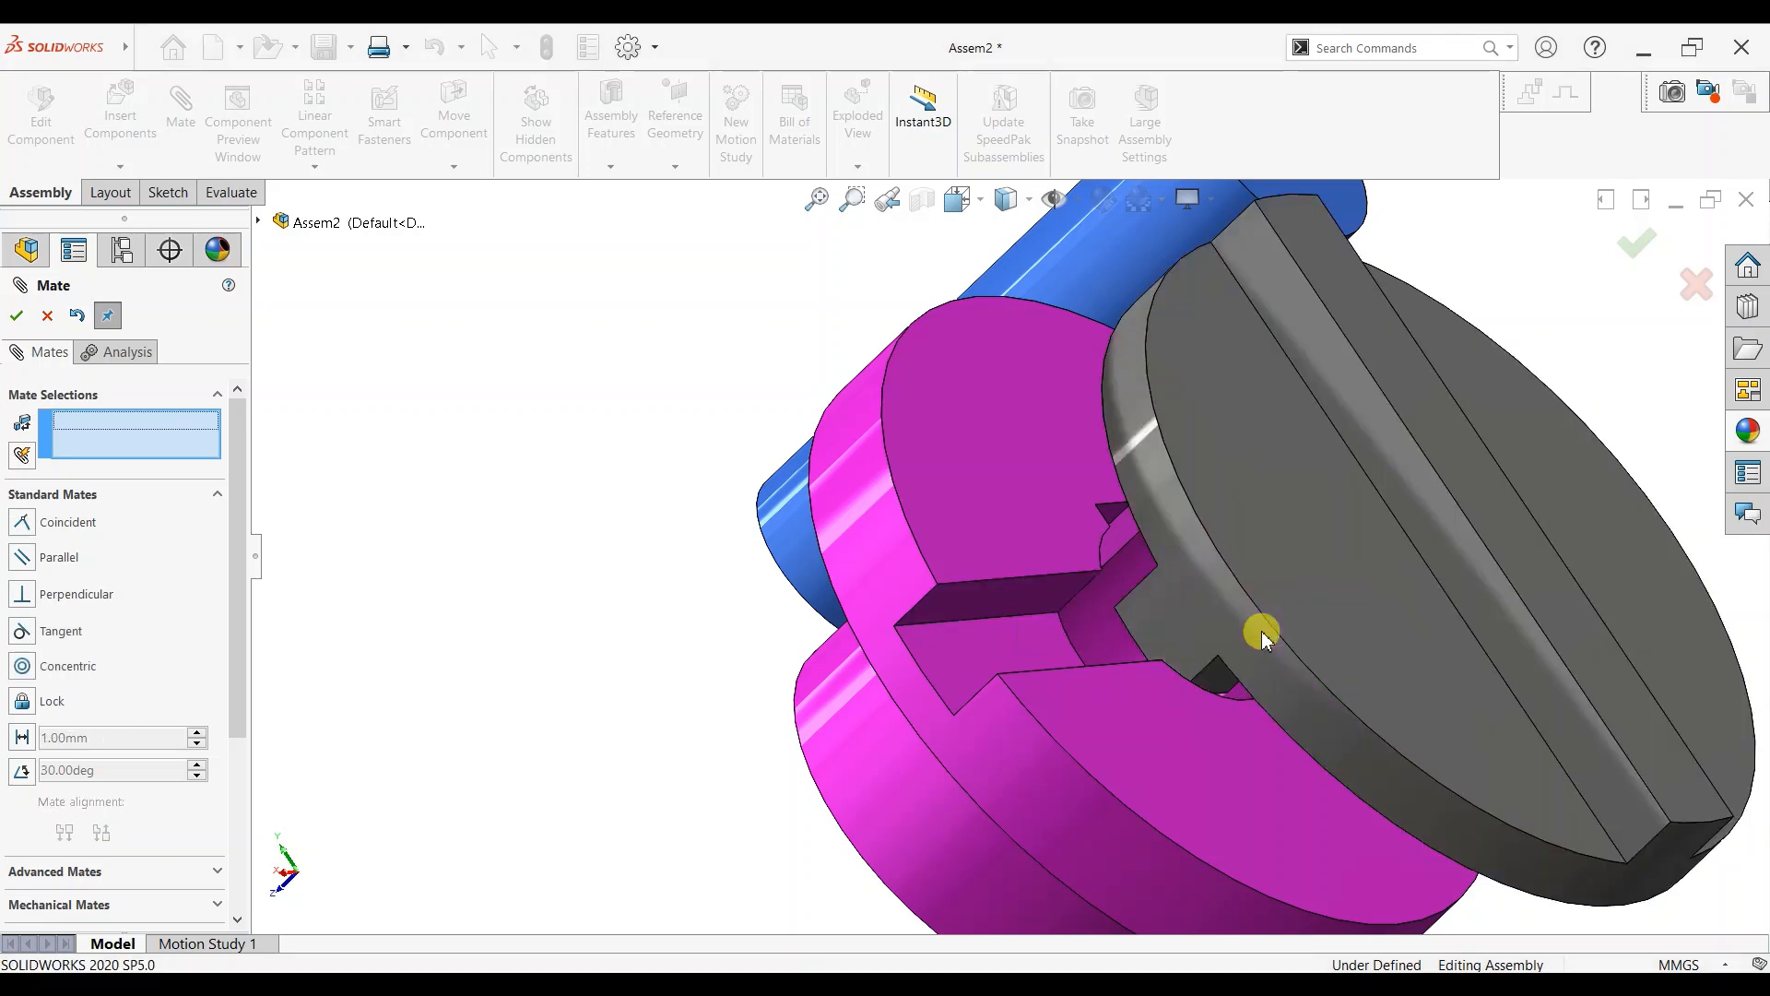
Mate the circular rim edge on the flange's slotted face to the matching rim edge of the grey disc.
{"action": "middle_click_drag", "start_coordinate": [1067, 605], "coordinate": [1091, 473]}
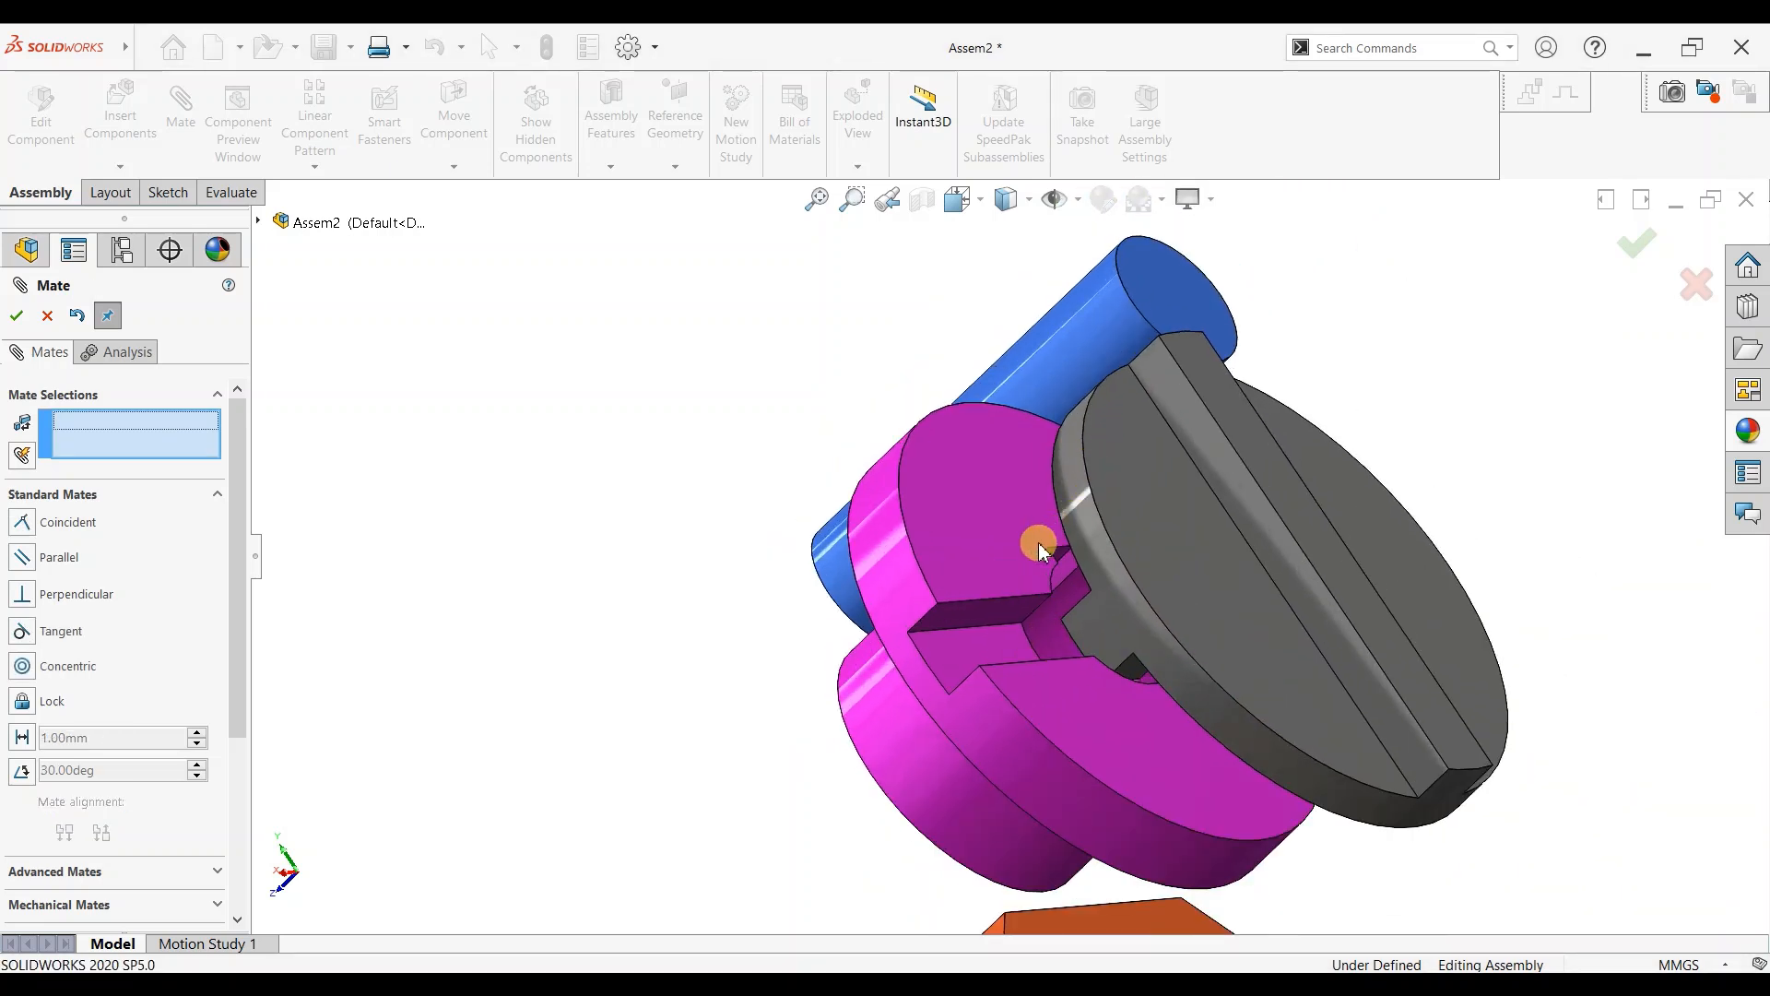
{"action": "left_click", "coordinate": [919, 566]}
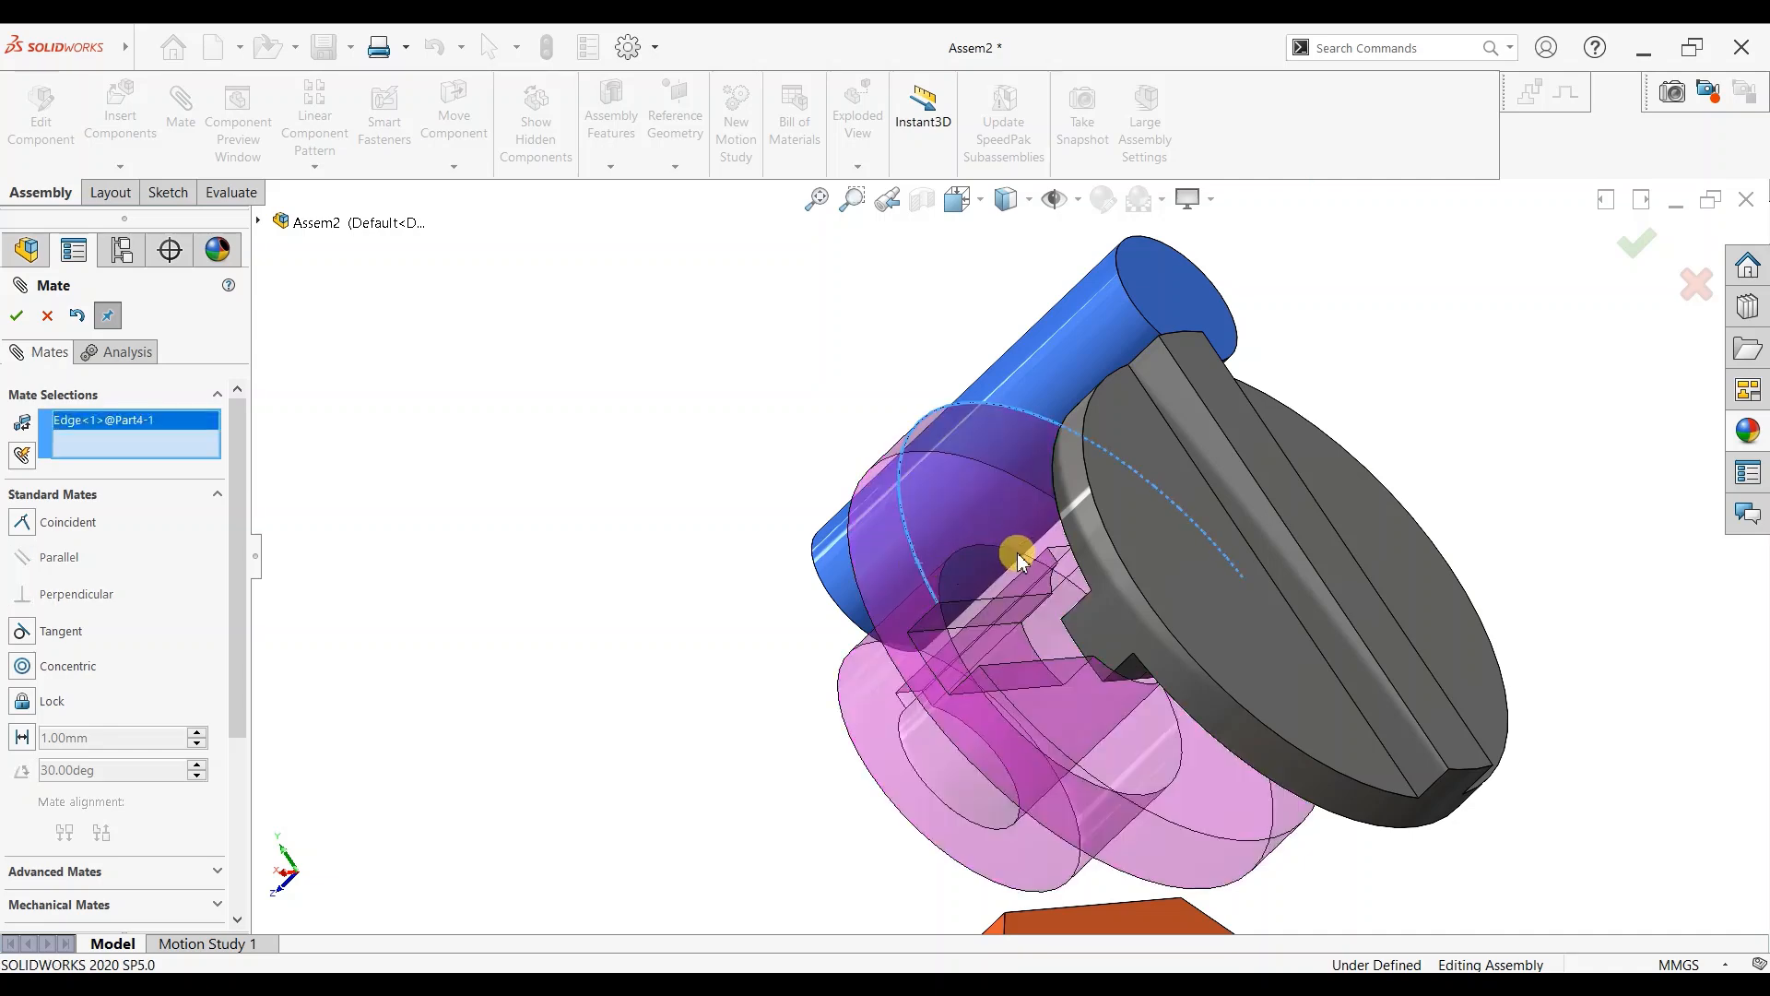
{"action": "left_click", "coordinate": [1070, 551]}
{"action": "left_click", "coordinate": [1272, 524]}
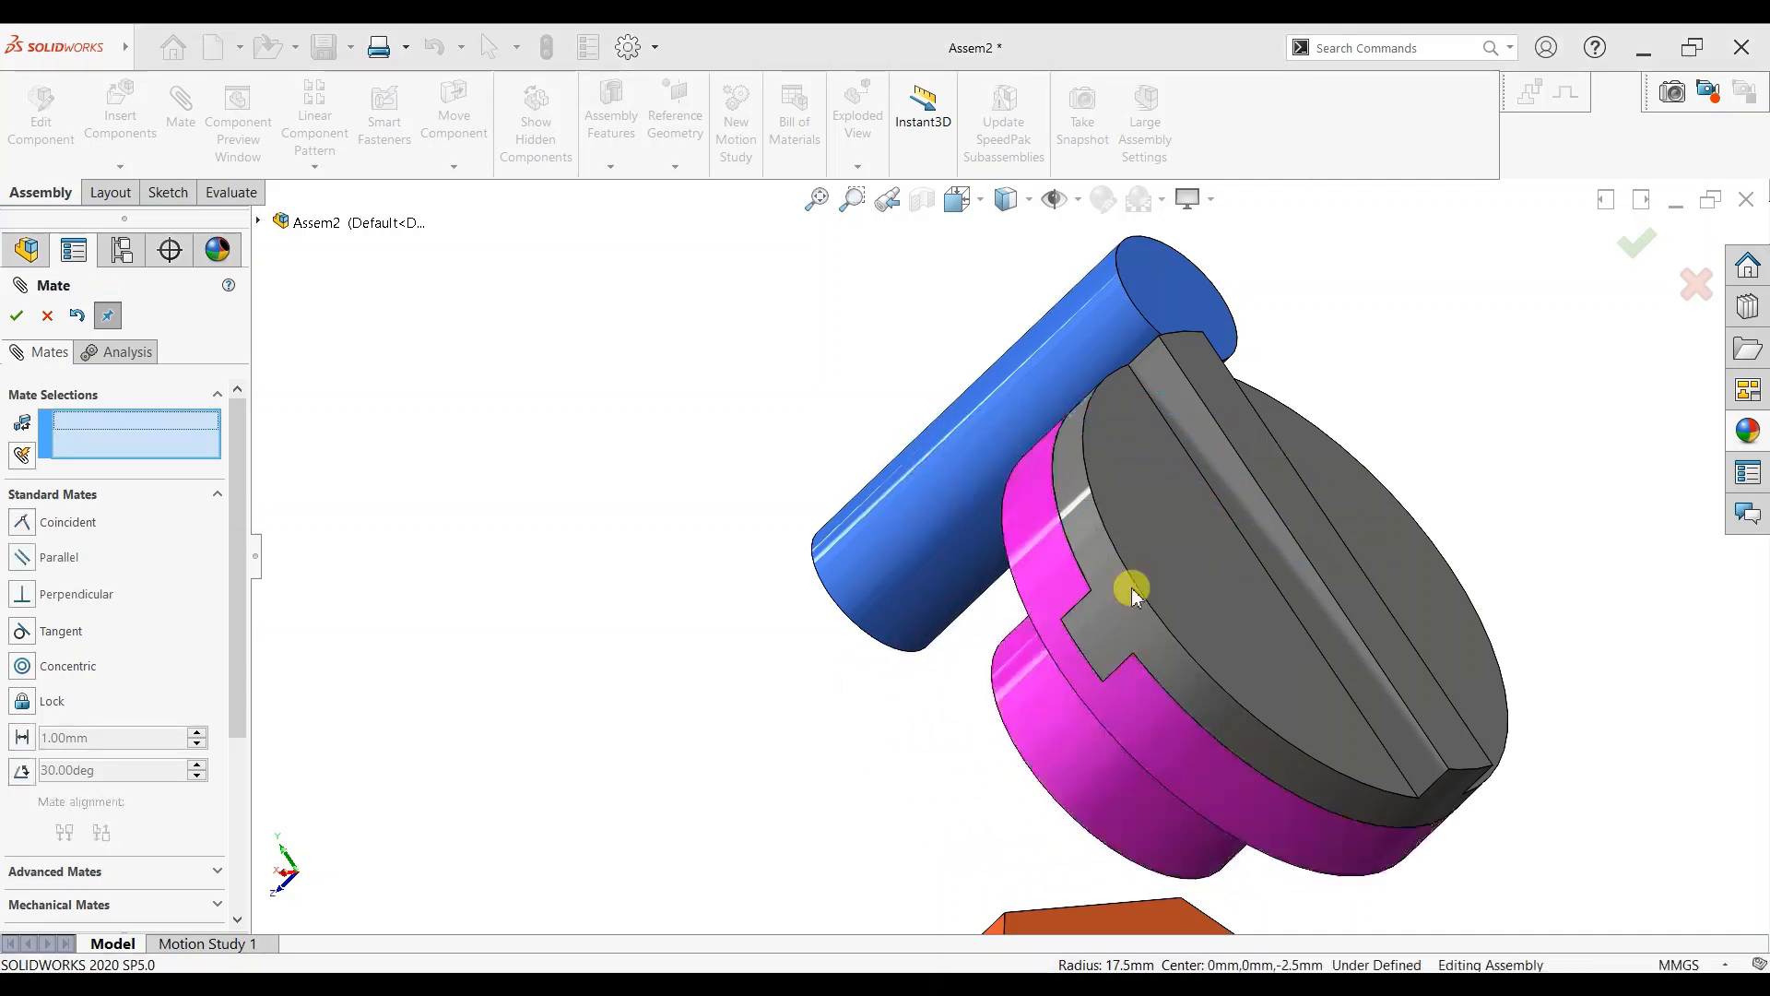
Add a coincident mate between the slot floor of the second flange and the slotted side of the grey disc, with the alignment flipped.
{"action": "scroll", "coordinate": [1020, 692], "scroll_direction": "up", "scroll_amount": 3}
{"action": "middle_click_drag", "start_coordinate": [1051, 545], "coordinate": [1148, 558]}
{"action": "scroll", "coordinate": [1291, 618], "scroll_direction": "down", "scroll_amount": 1}
{"action": "scroll", "coordinate": [689, 717], "scroll_direction": "up", "scroll_amount": 2}
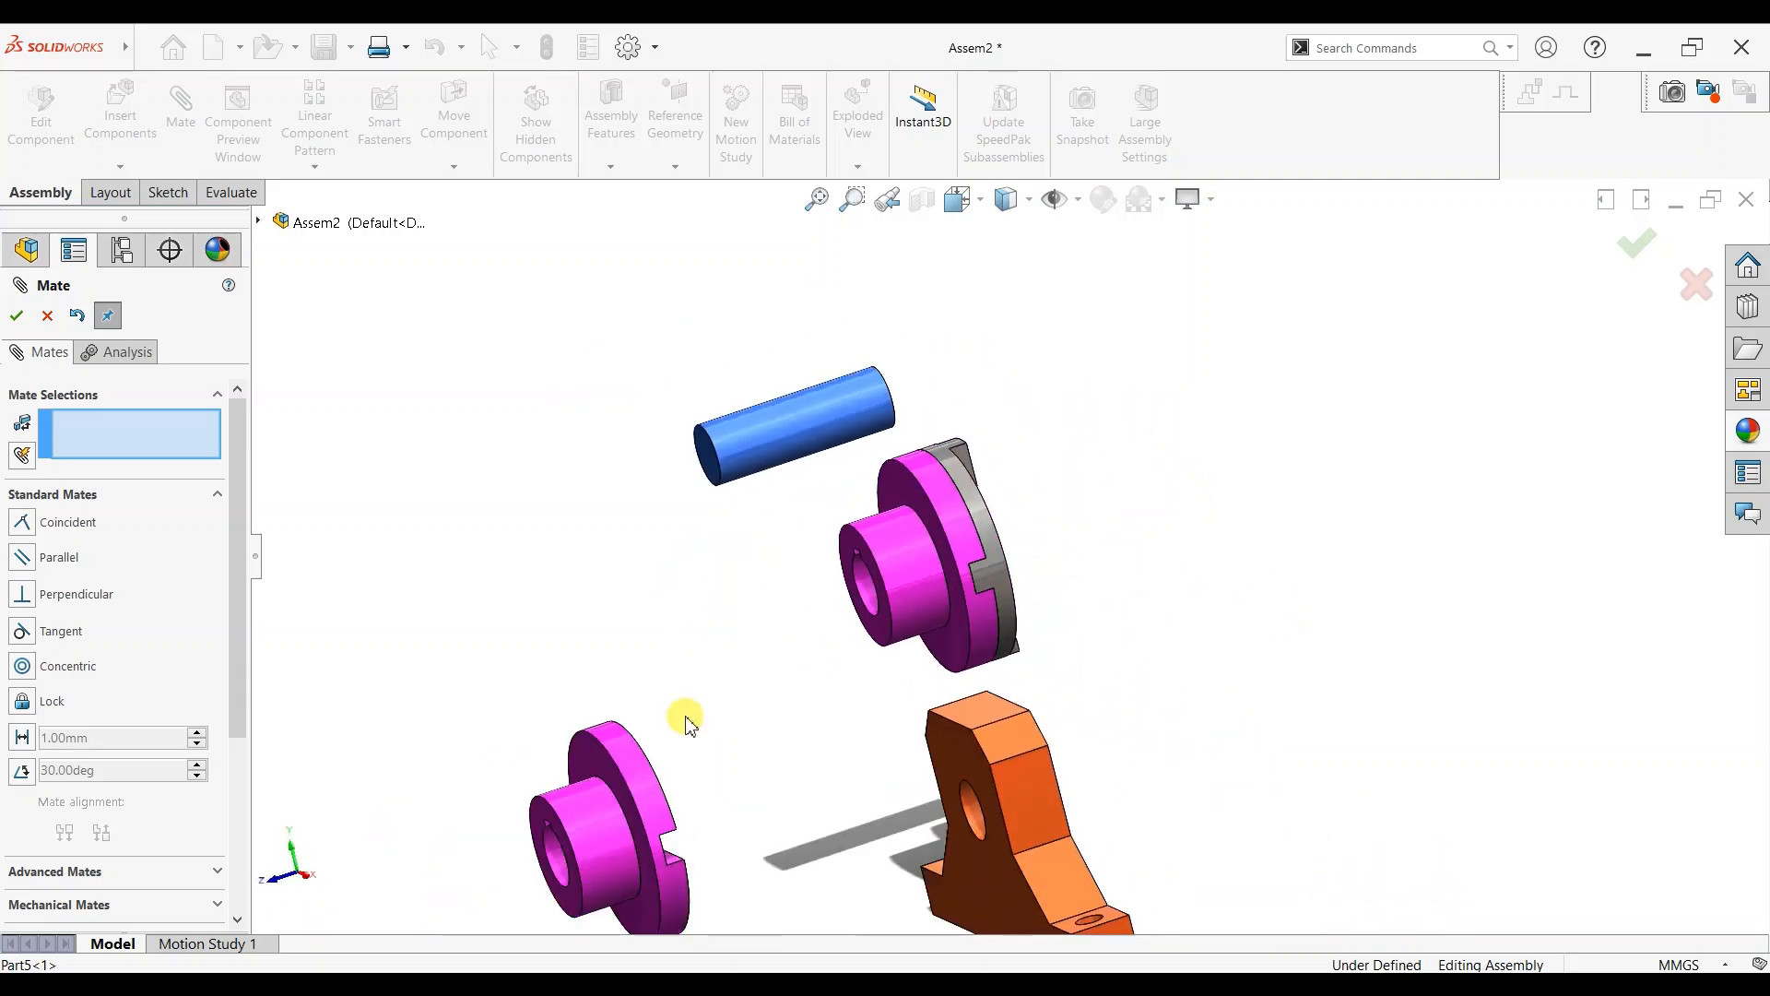
{"action": "scroll", "coordinate": [715, 854], "scroll_direction": "up", "scroll_amount": 2}
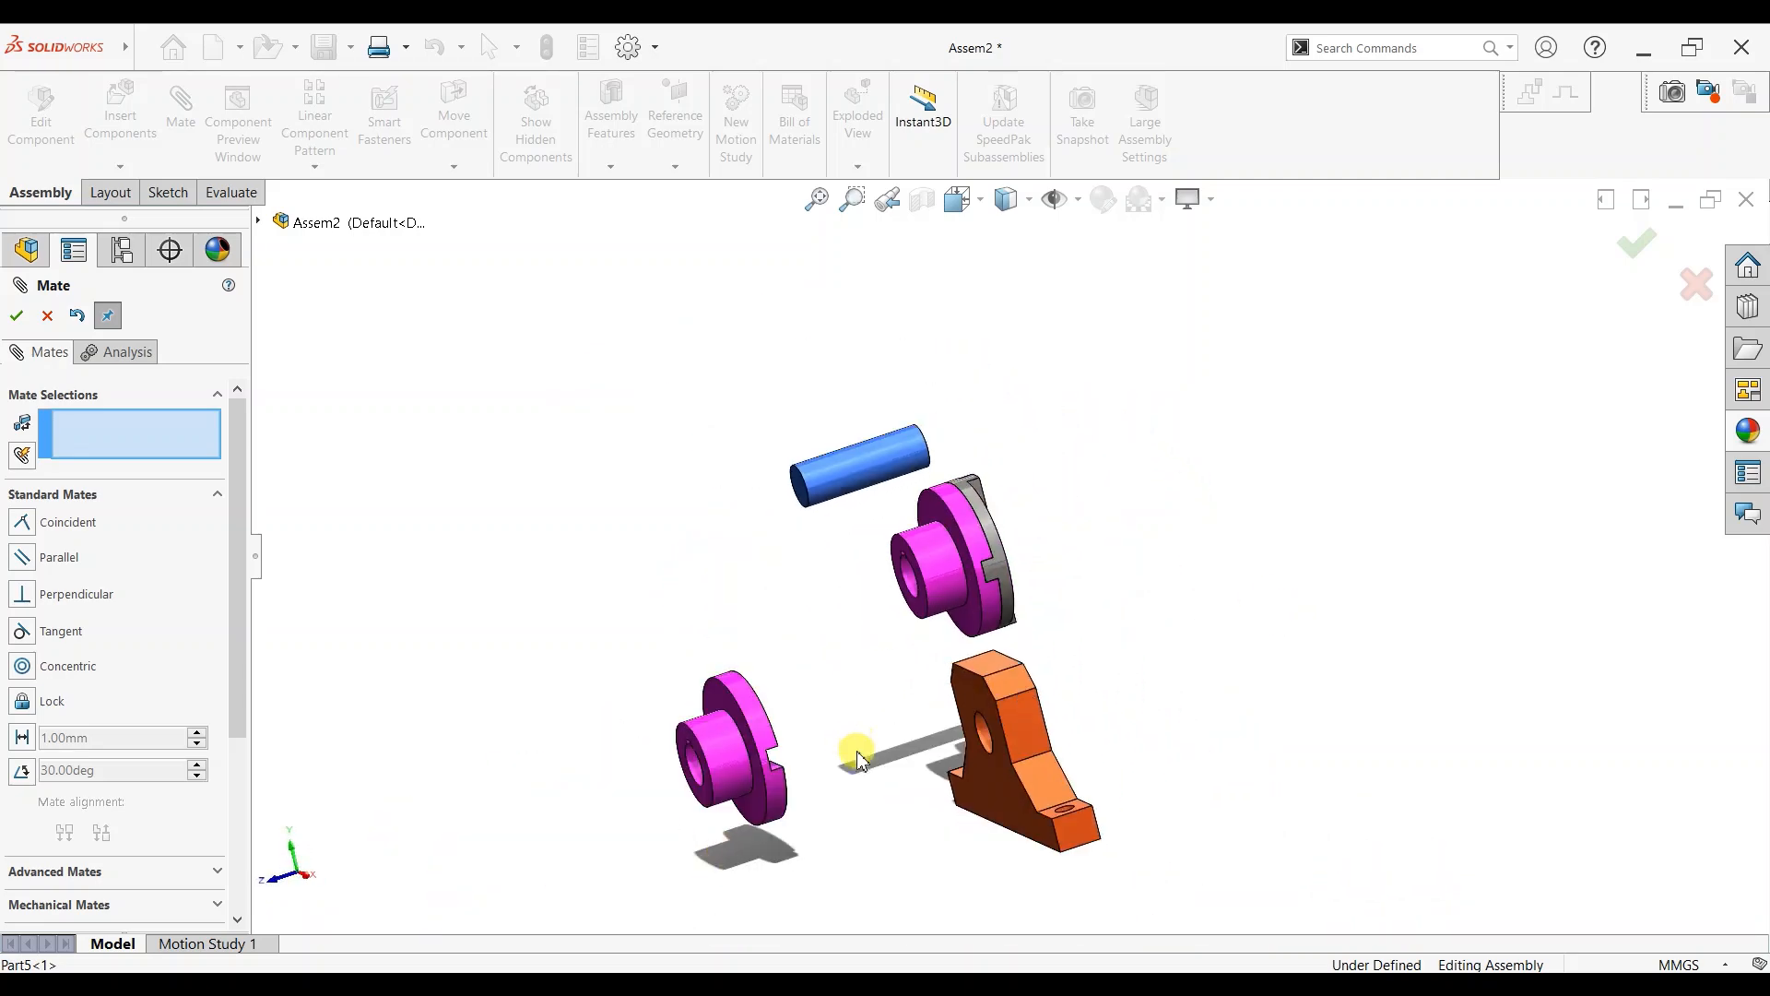
{"action": "scroll", "coordinate": [882, 758], "scroll_direction": "down", "scroll_amount": 3}
{"action": "middle_click_drag", "start_coordinate": [873, 741], "coordinate": [804, 741]}
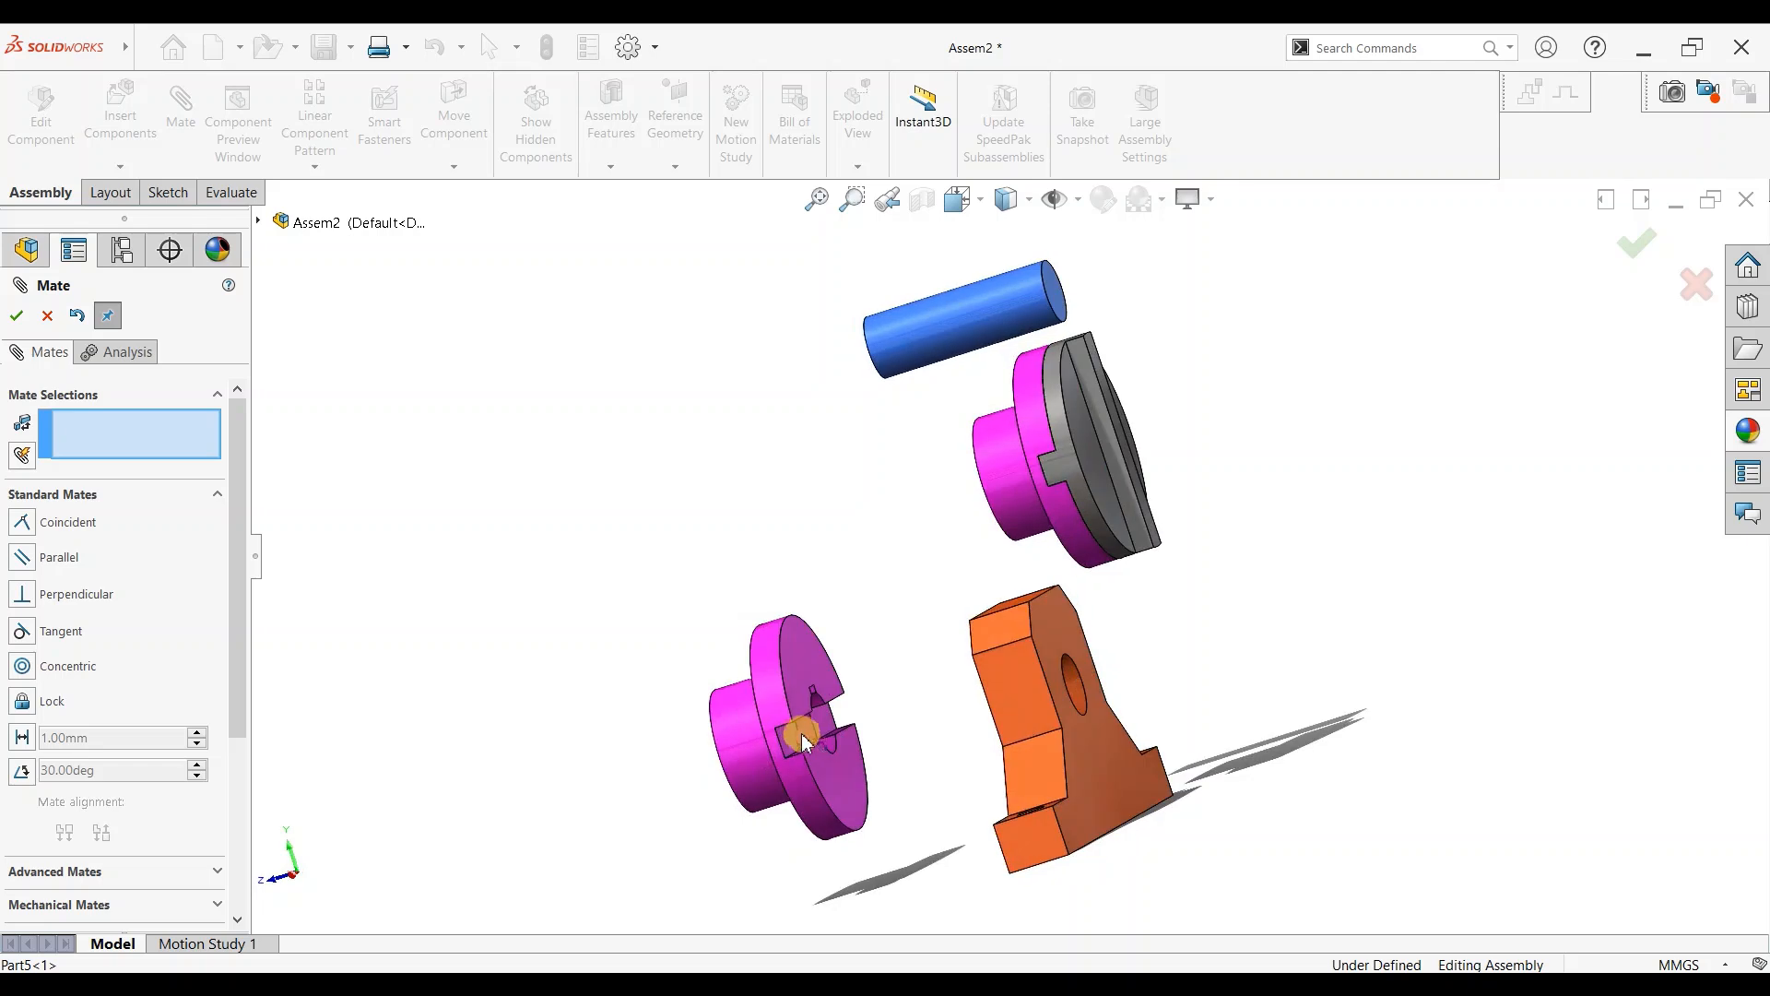
{"action": "left_click", "coordinate": [791, 735]}
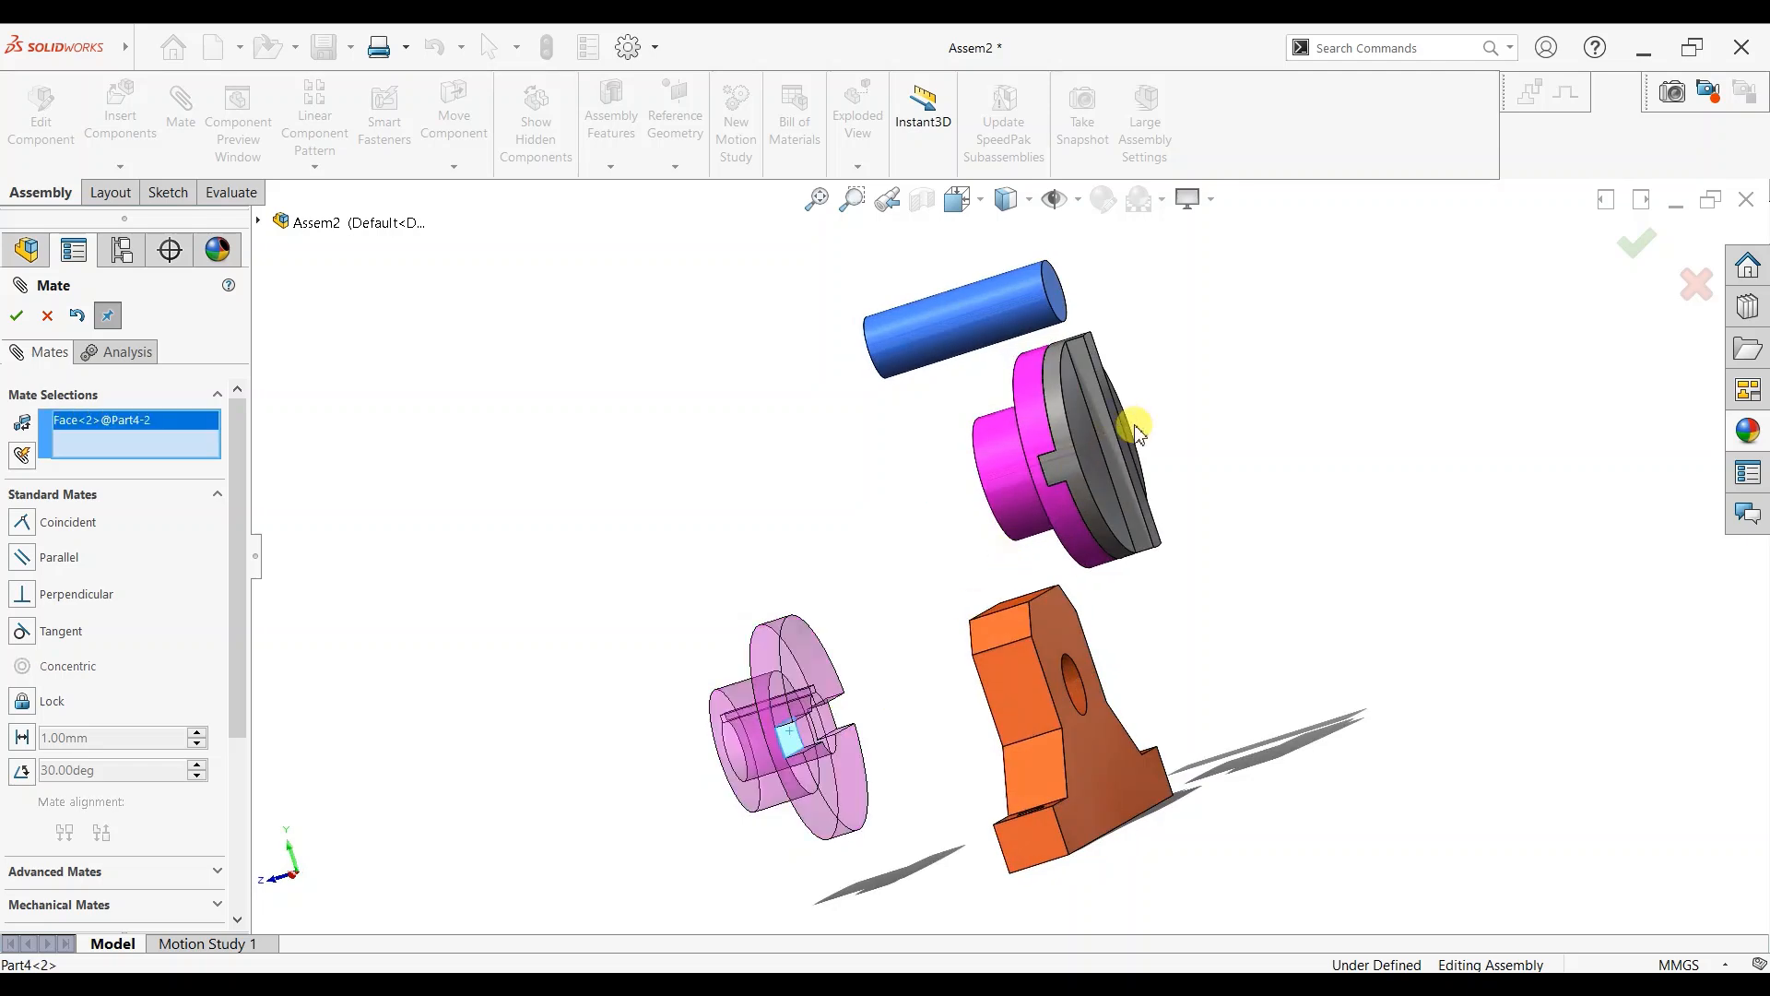
{"action": "left_click", "coordinate": [1086, 444]}
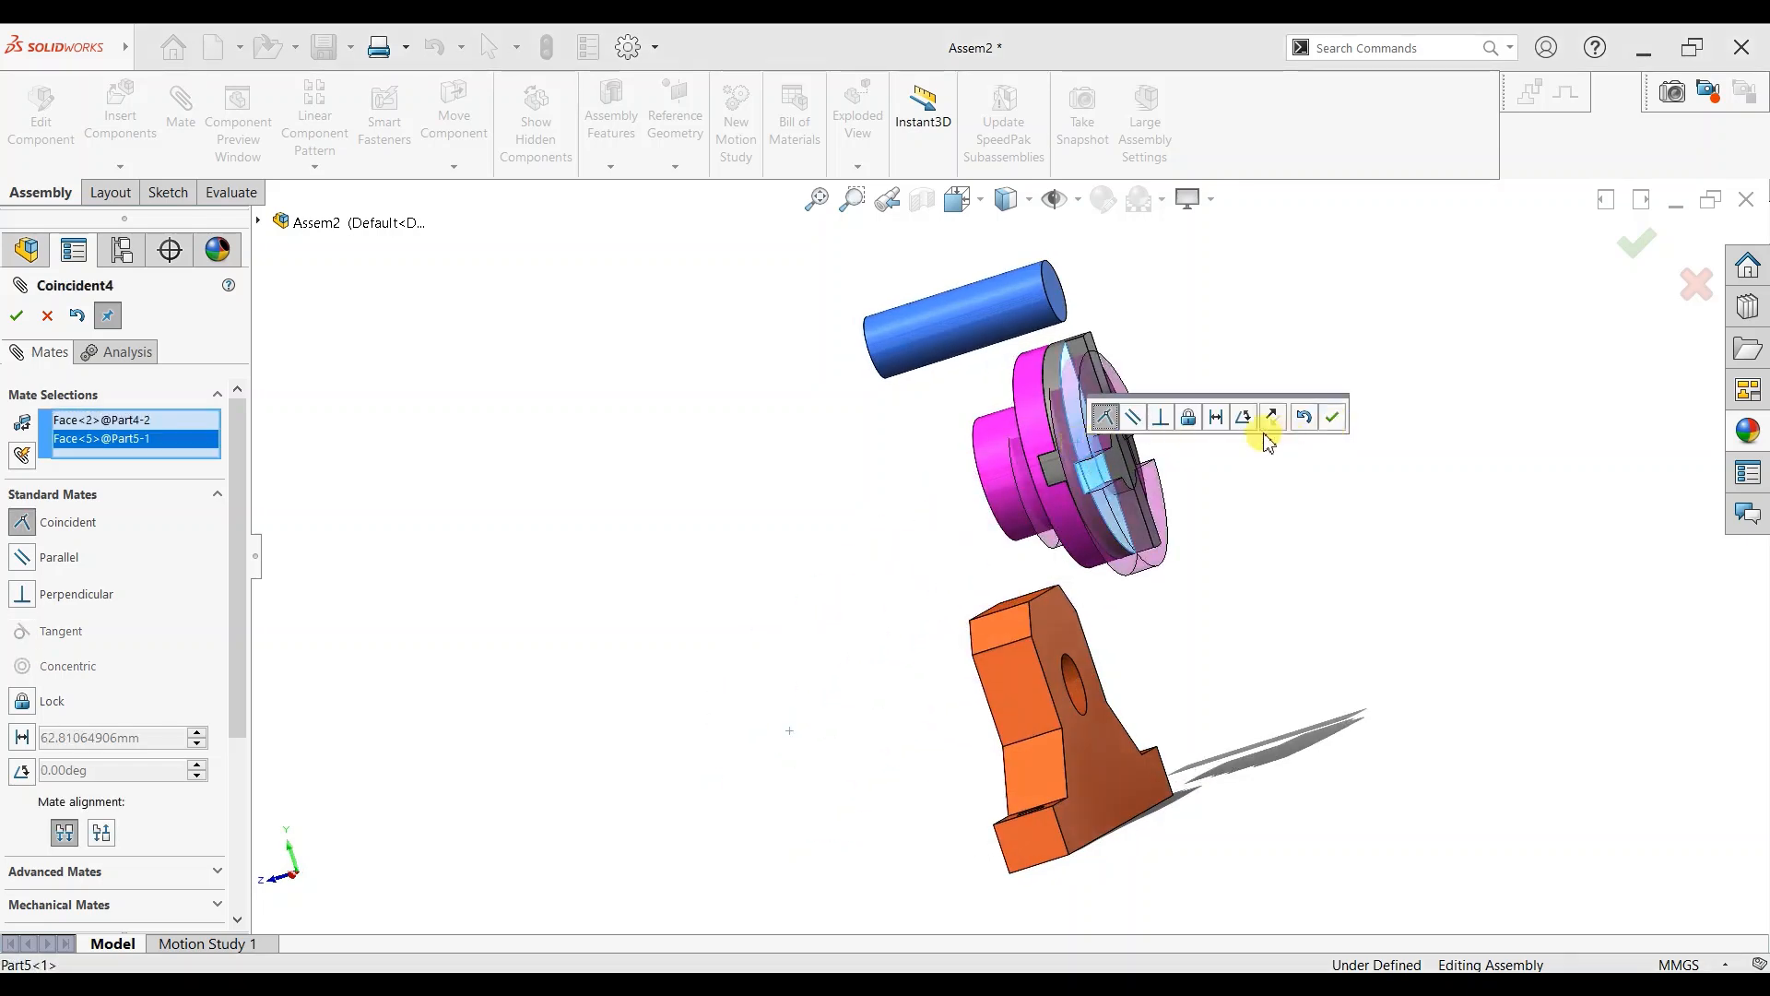
{"action": "left_click", "coordinate": [1275, 420]}
{"action": "left_click", "coordinate": [1333, 416]}
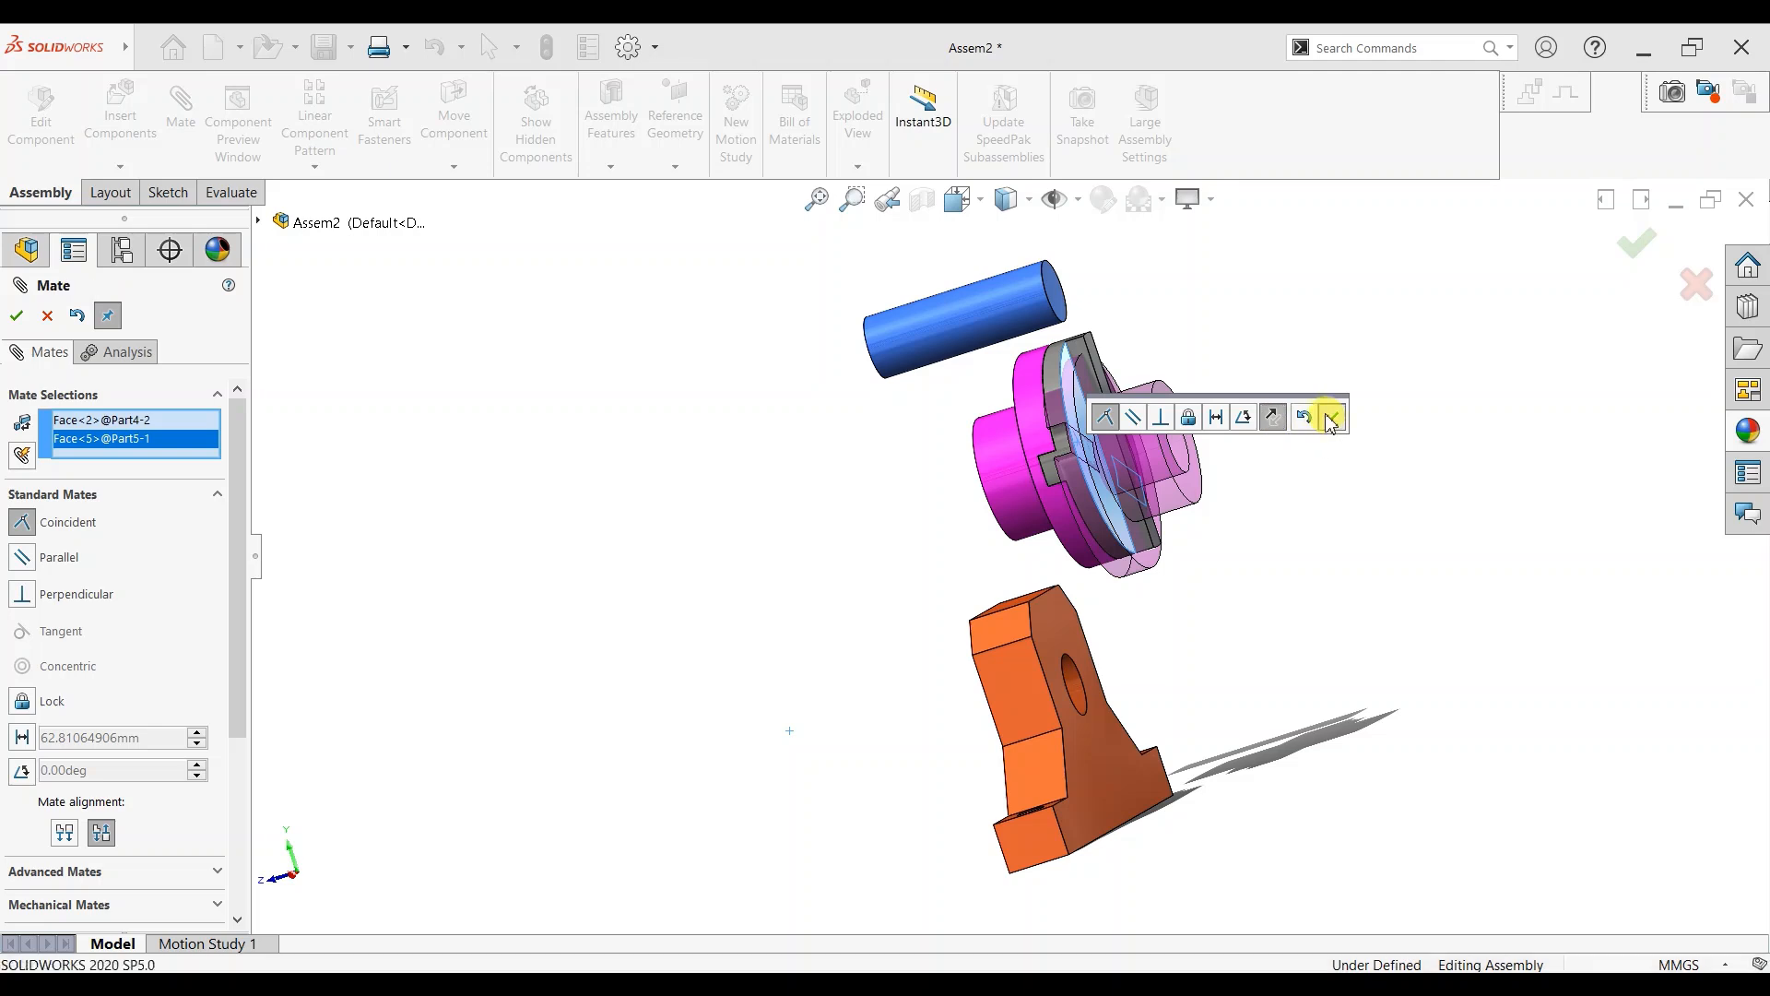
Add a coincident mate between the side wall of the second flange's slot and the side face of the disc's tongue.
{"action": "scroll", "coordinate": [1055, 388], "scroll_direction": "down", "scroll_amount": 2}
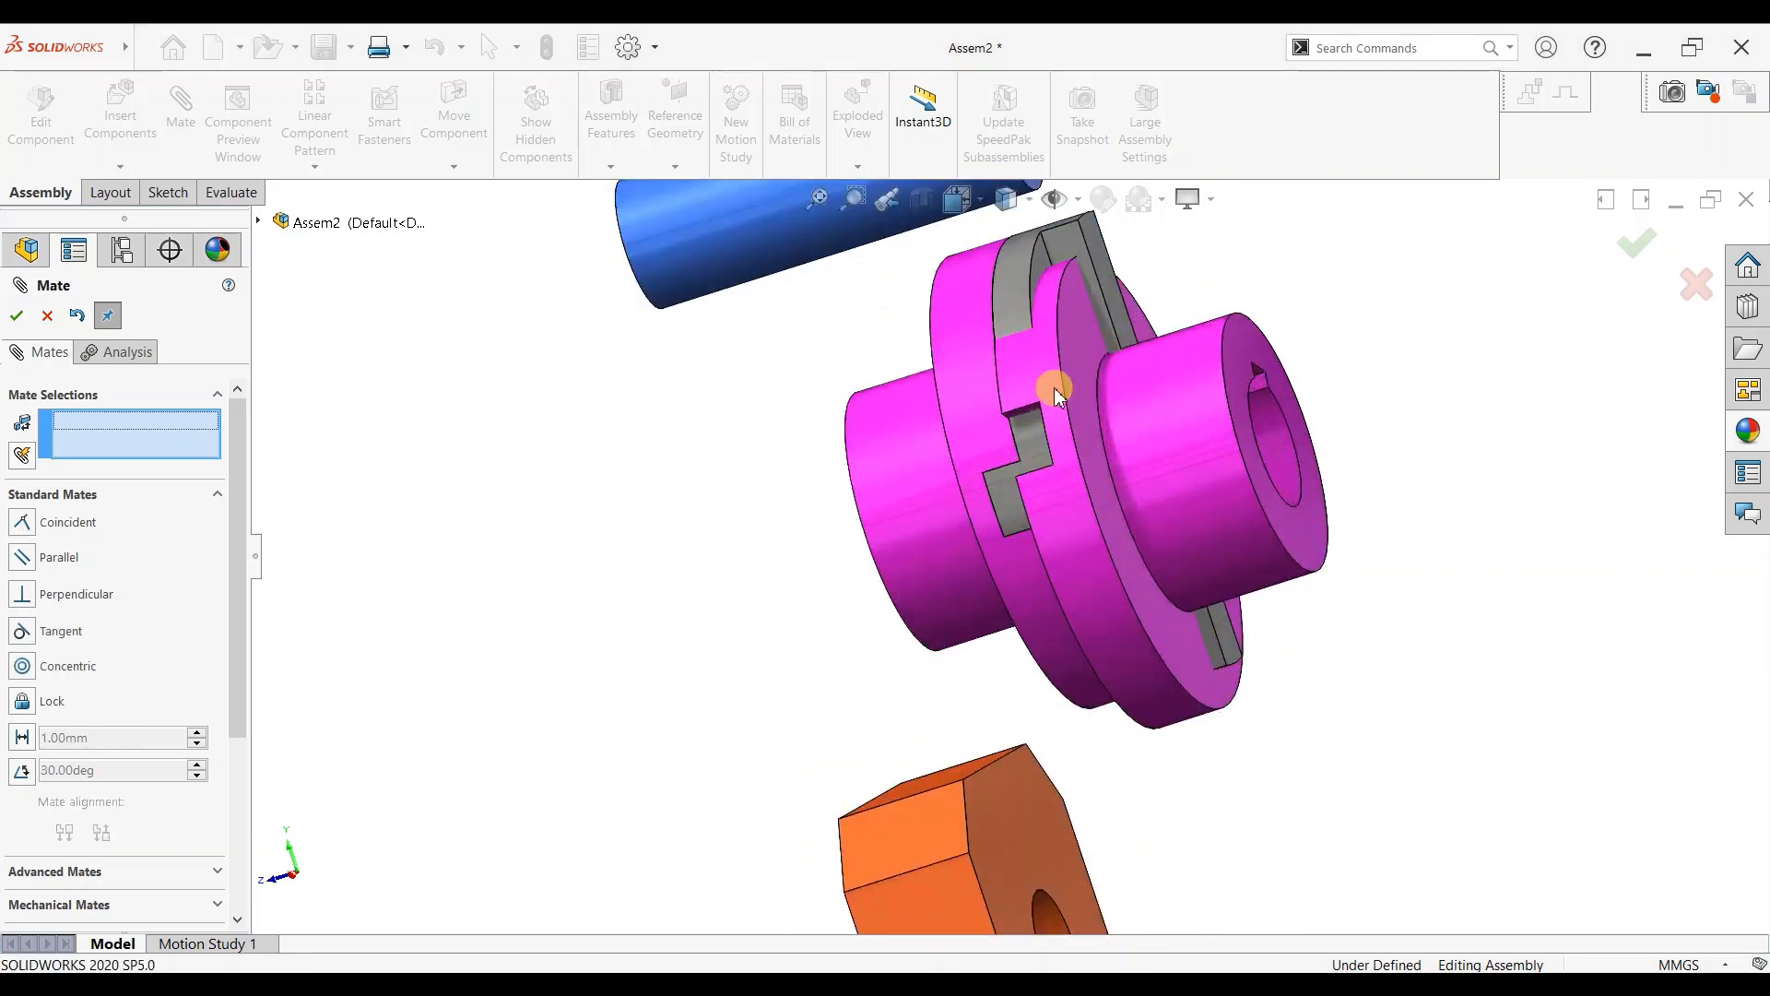
{"action": "scroll", "coordinate": [1043, 379], "scroll_direction": "down", "scroll_amount": 3}
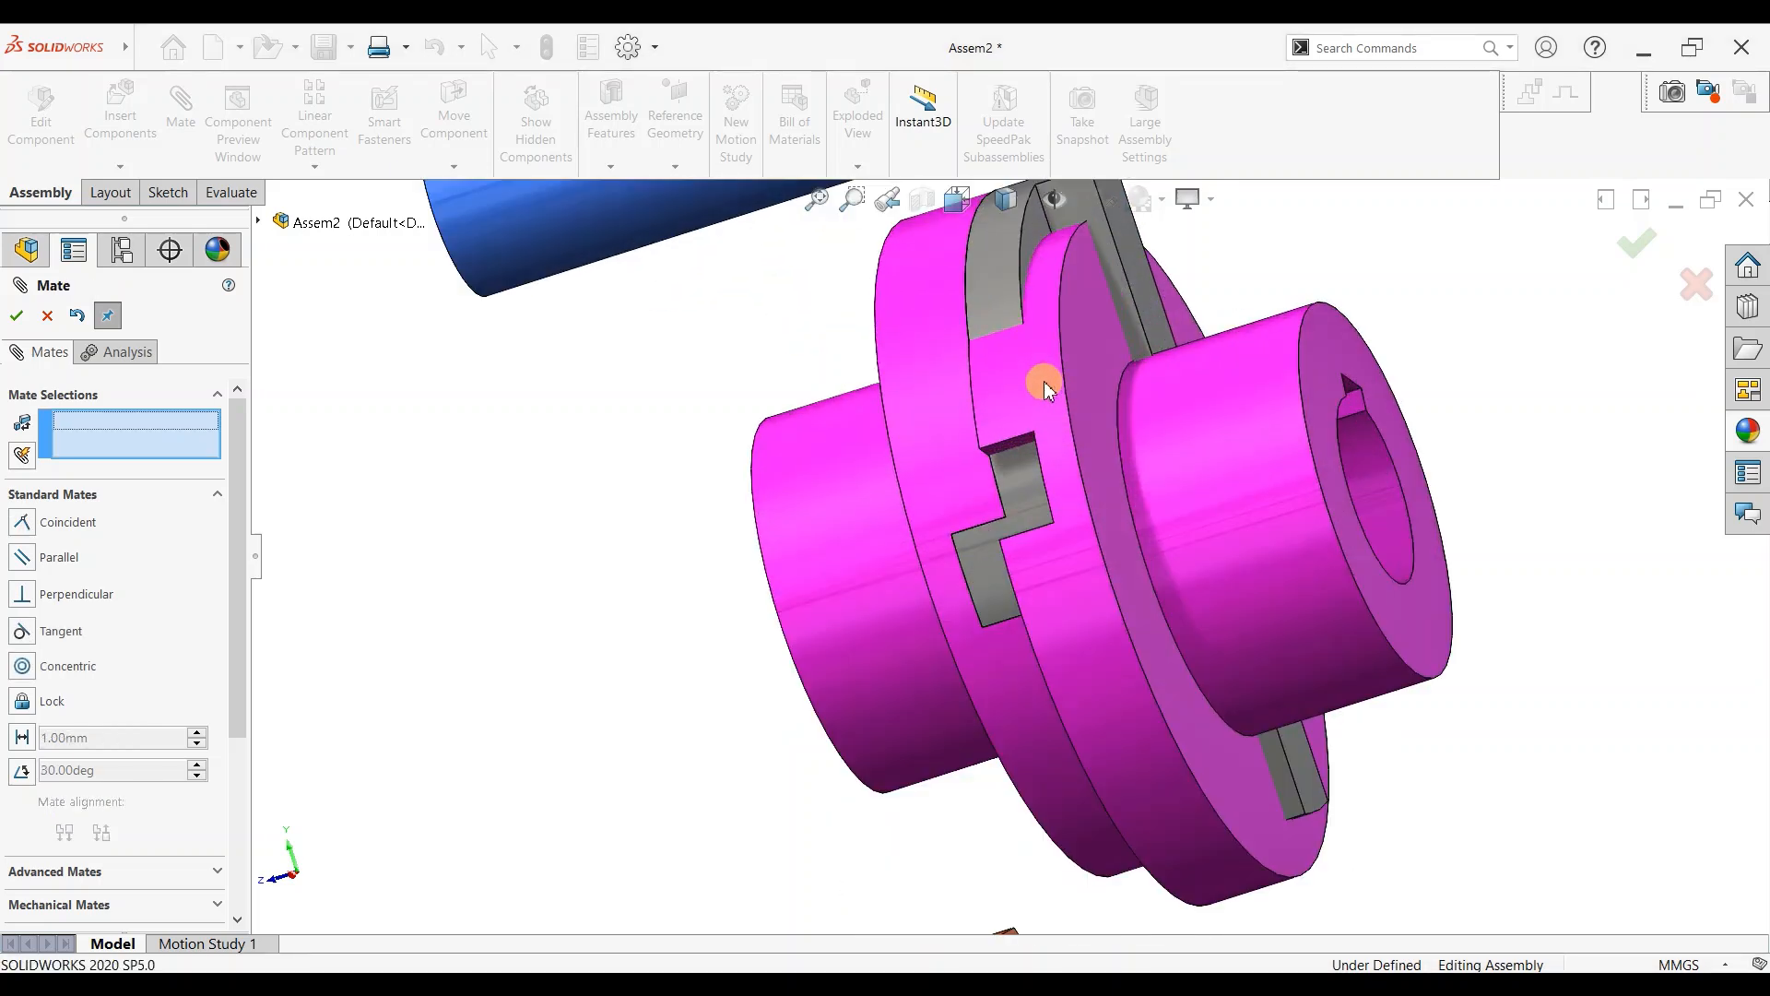
{"action": "left_click", "coordinate": [1017, 448]}
{"action": "right_click", "coordinate": [186, 411]}
{"action": "left_click", "coordinate": [264, 431]}
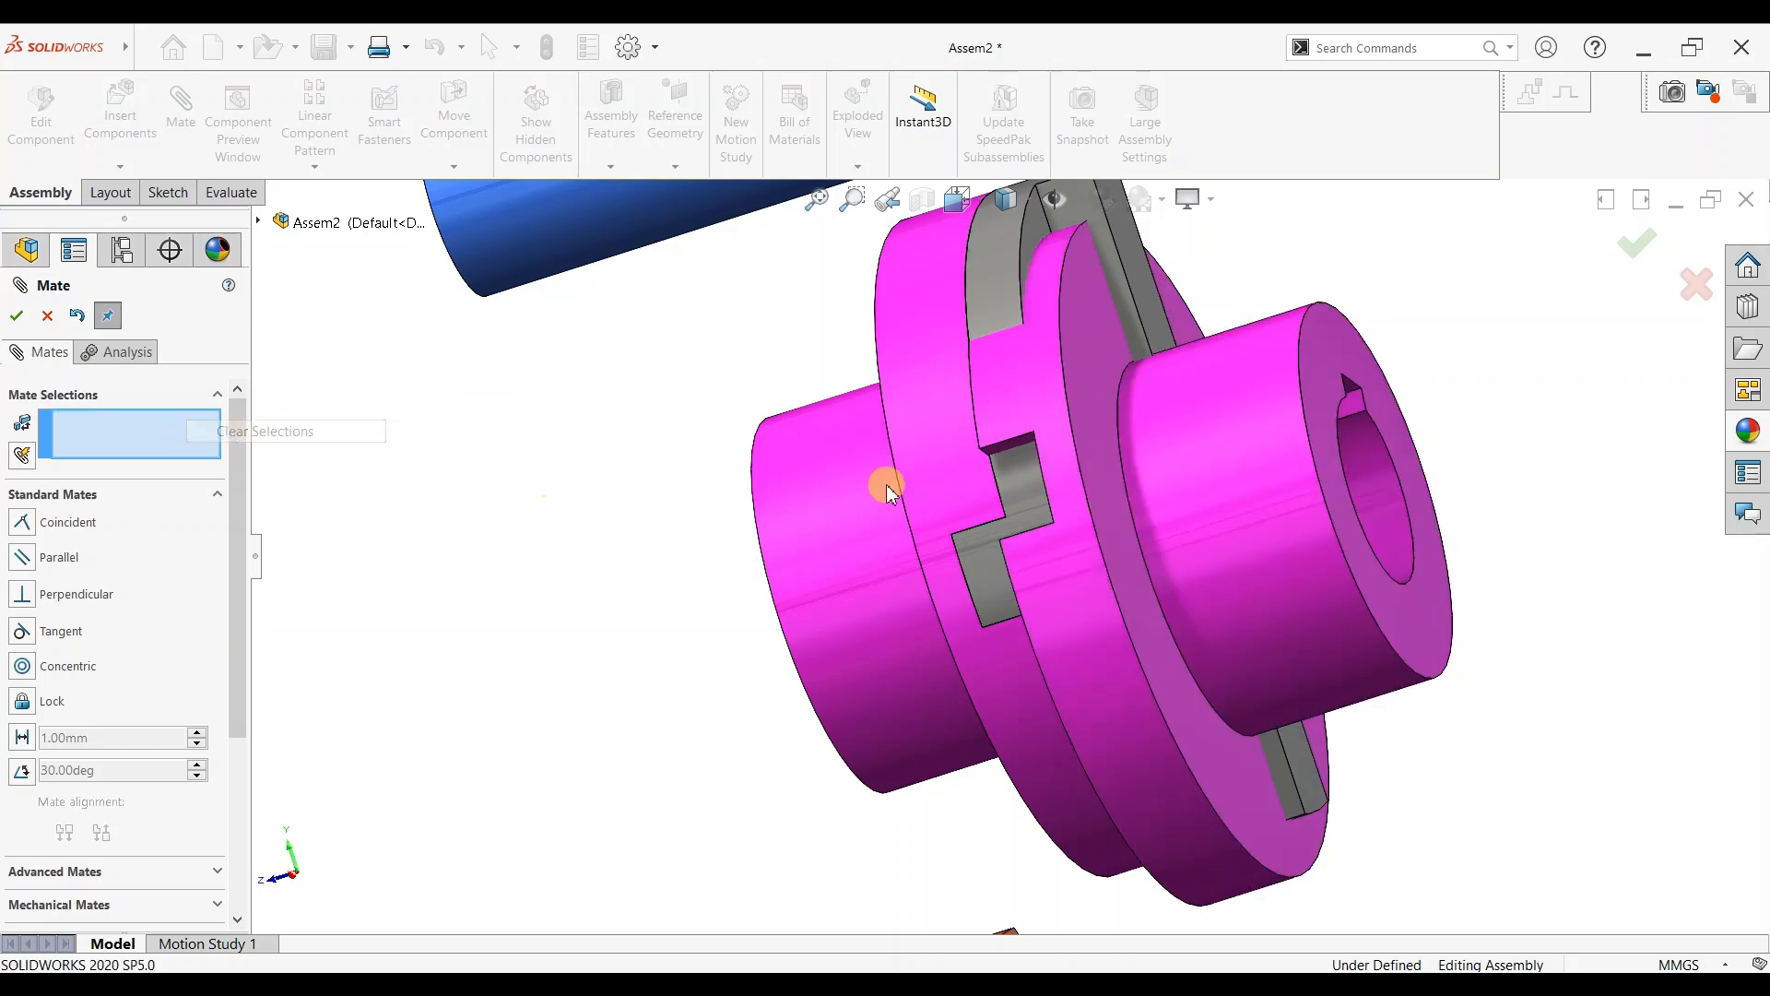
{"action": "left_click", "coordinate": [1012, 452]}
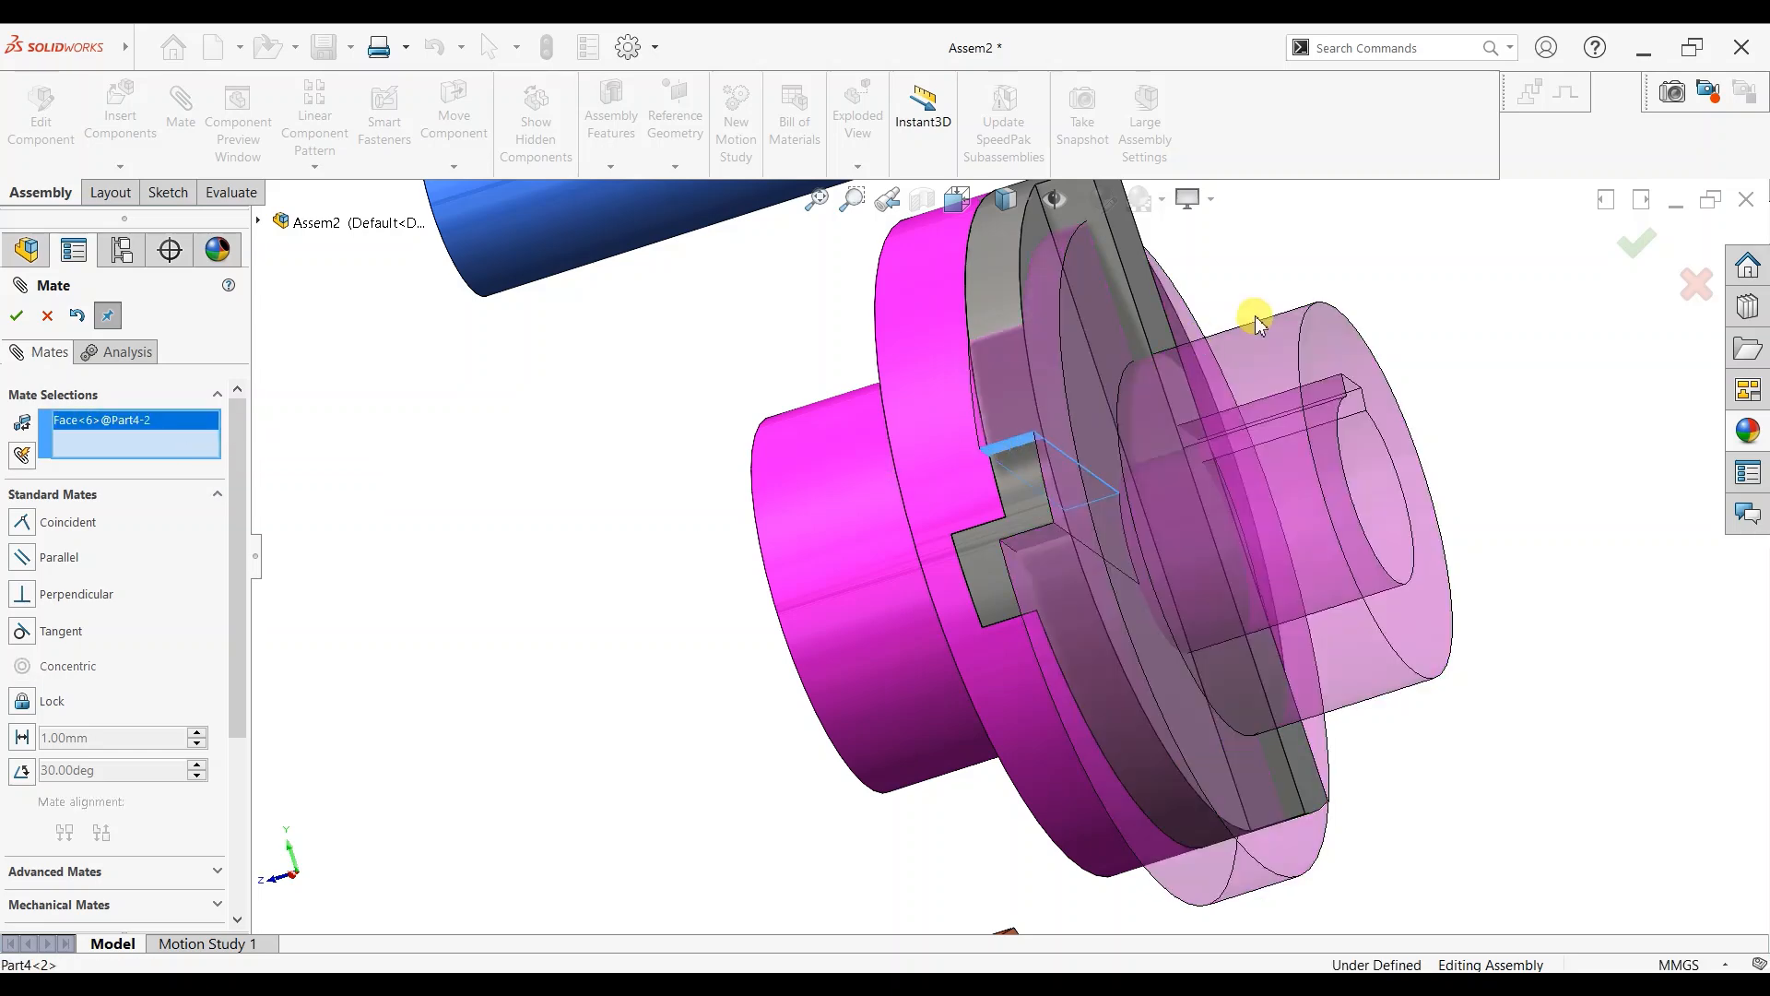
{"action": "mouse_move", "coordinate": [1253, 316]}
{"action": "middle_mouse_down"}
{"action": "mouse_move", "coordinate": [1164, 349]}
{"action": "mouse_move", "coordinate": [1265, 289]}
{"action": "middle_mouse_up"}
{"action": "scroll", "coordinate": [1391, 276], "scroll_direction": "down", "scroll_amount": 3}
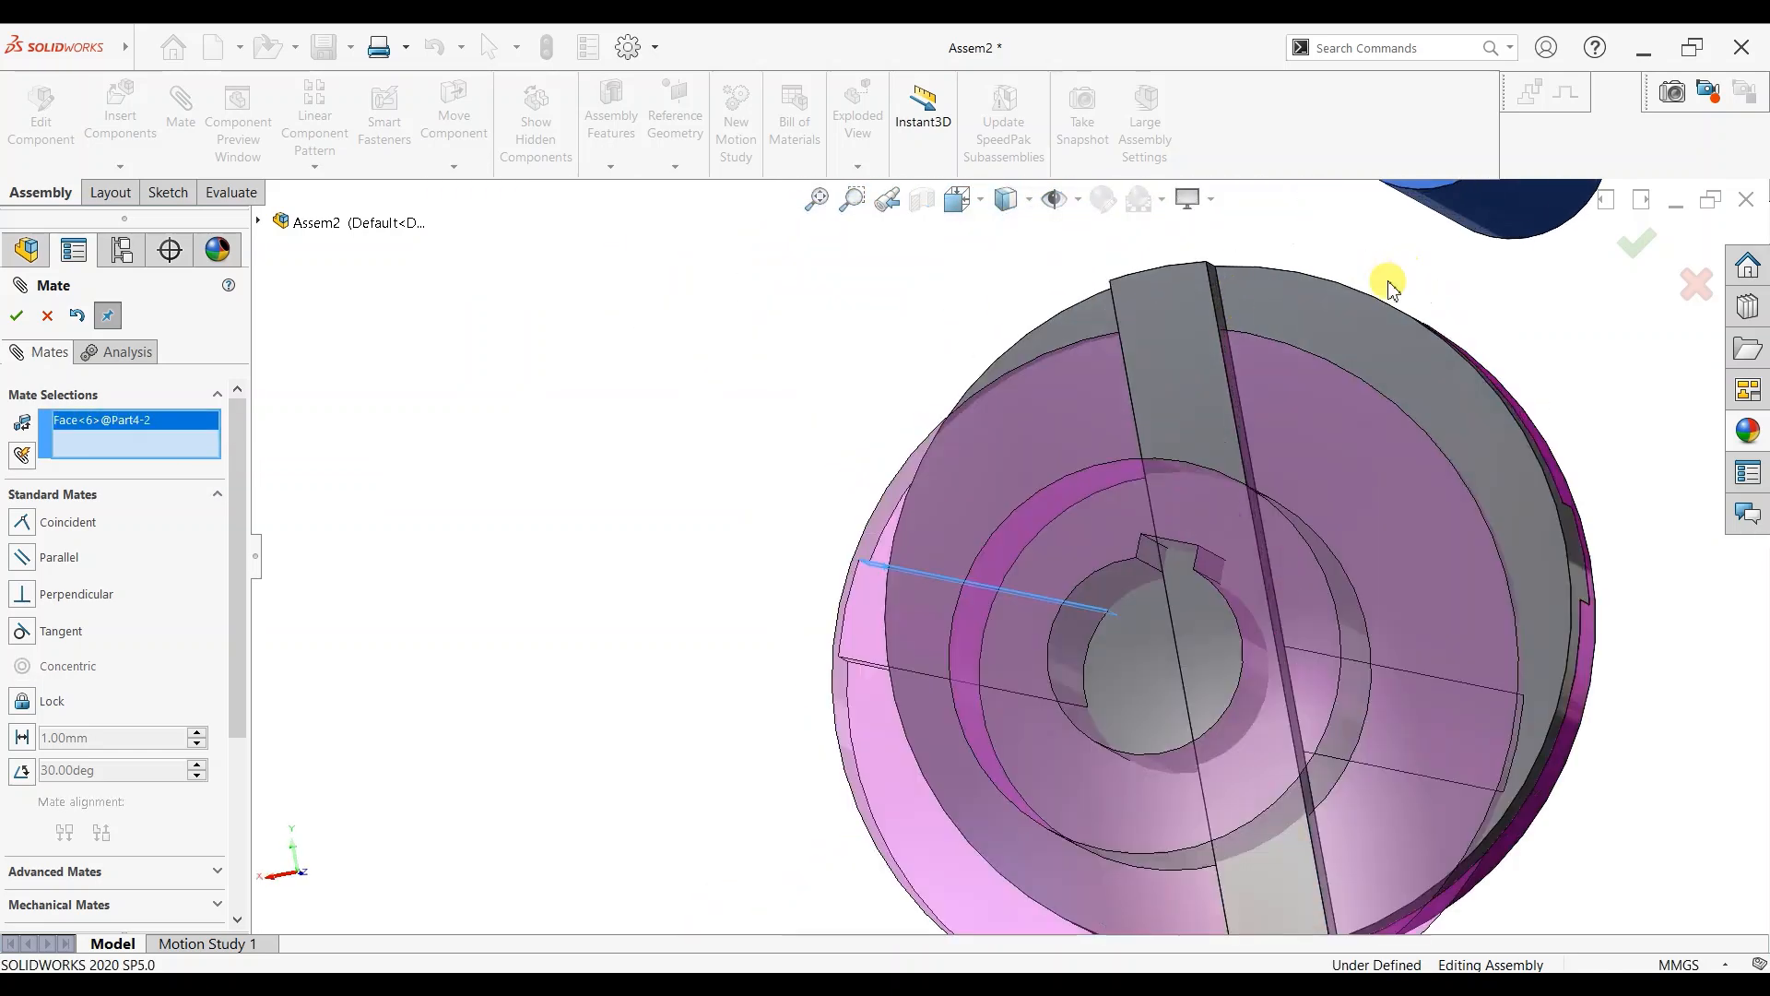
{"action": "left_click", "coordinate": [1220, 312]}
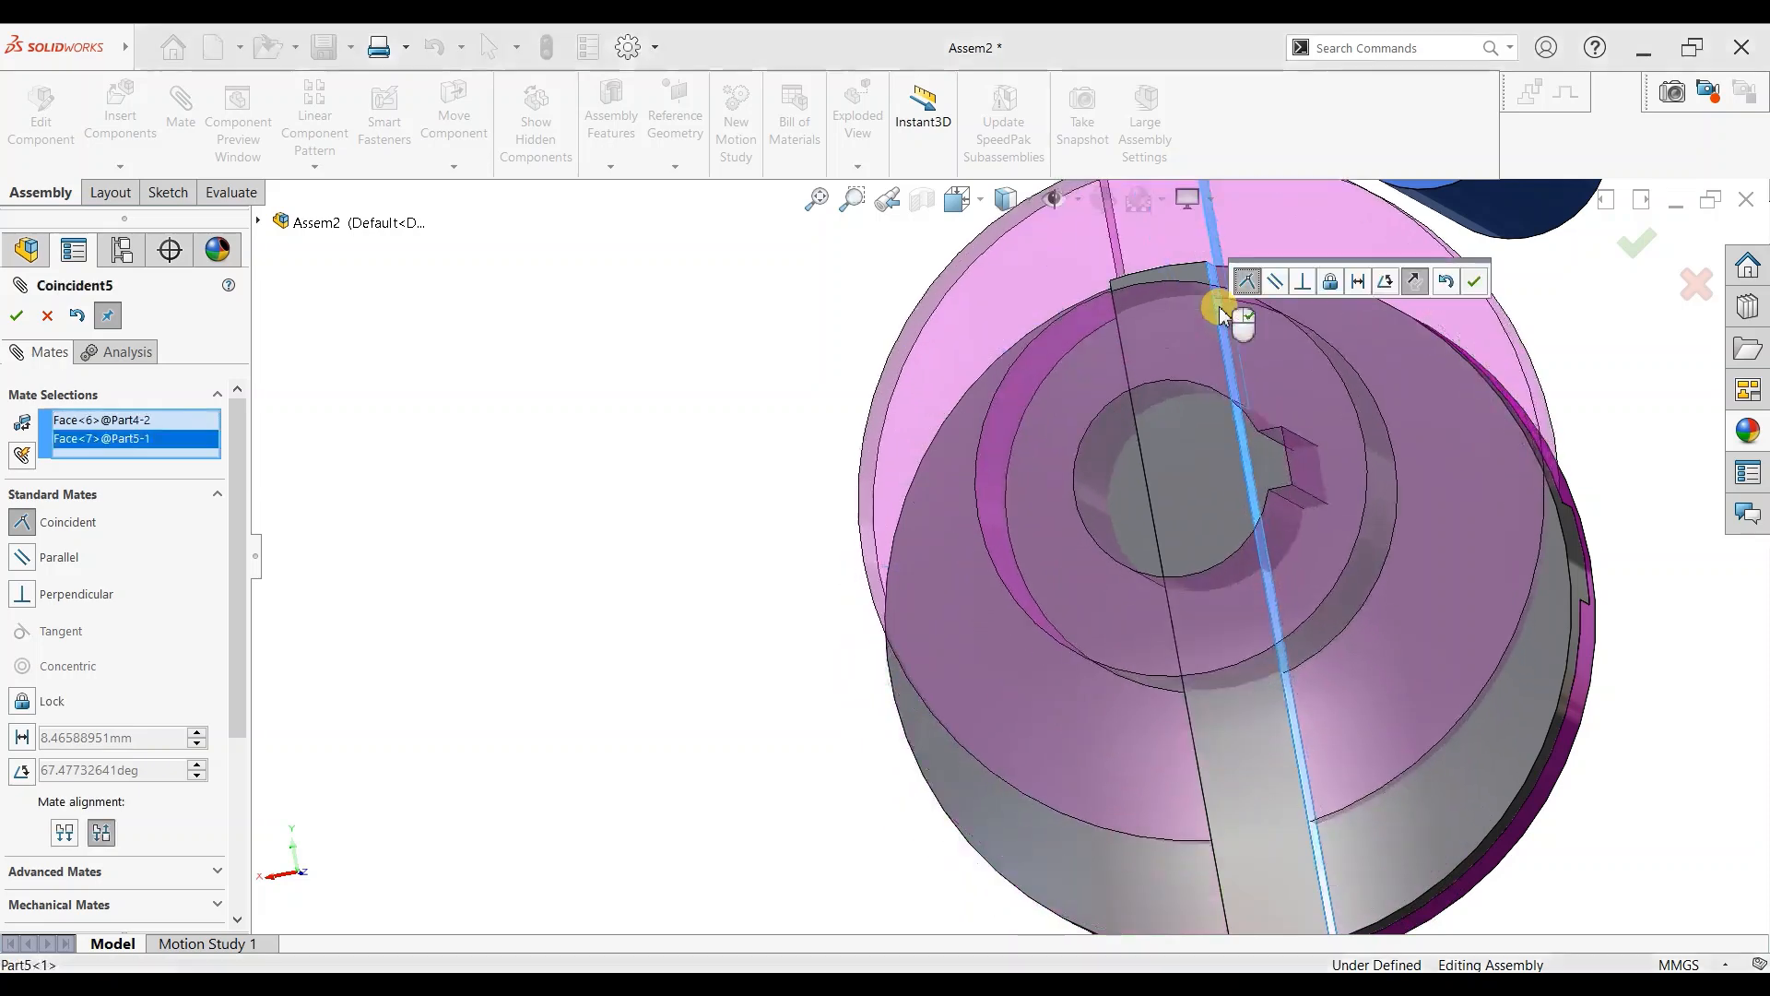
{"action": "left_click", "coordinate": [1476, 285]}
Slide the second flange along the disc's tongue until it lines up with the first flange, and end mating.
{"action": "scroll", "coordinate": [1146, 513], "scroll_direction": "up", "scroll_amount": 5}
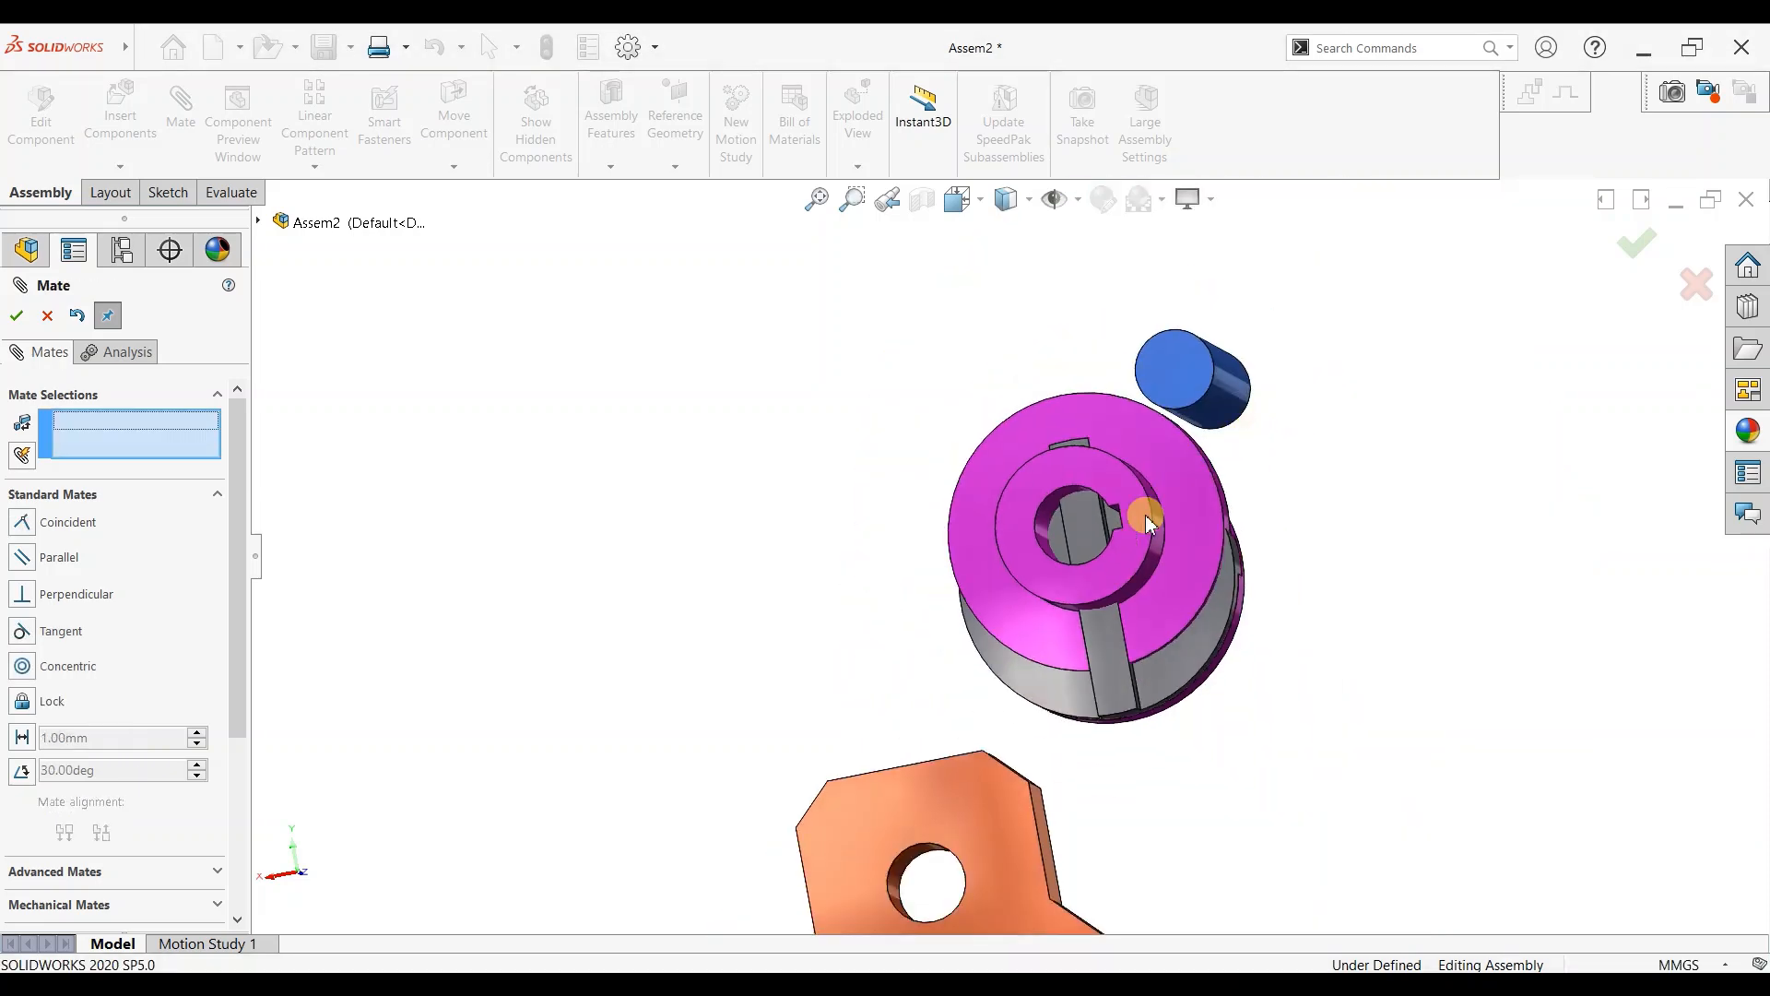
{"action": "middle_click_drag", "start_coordinate": [1146, 514], "coordinate": [1010, 406]}
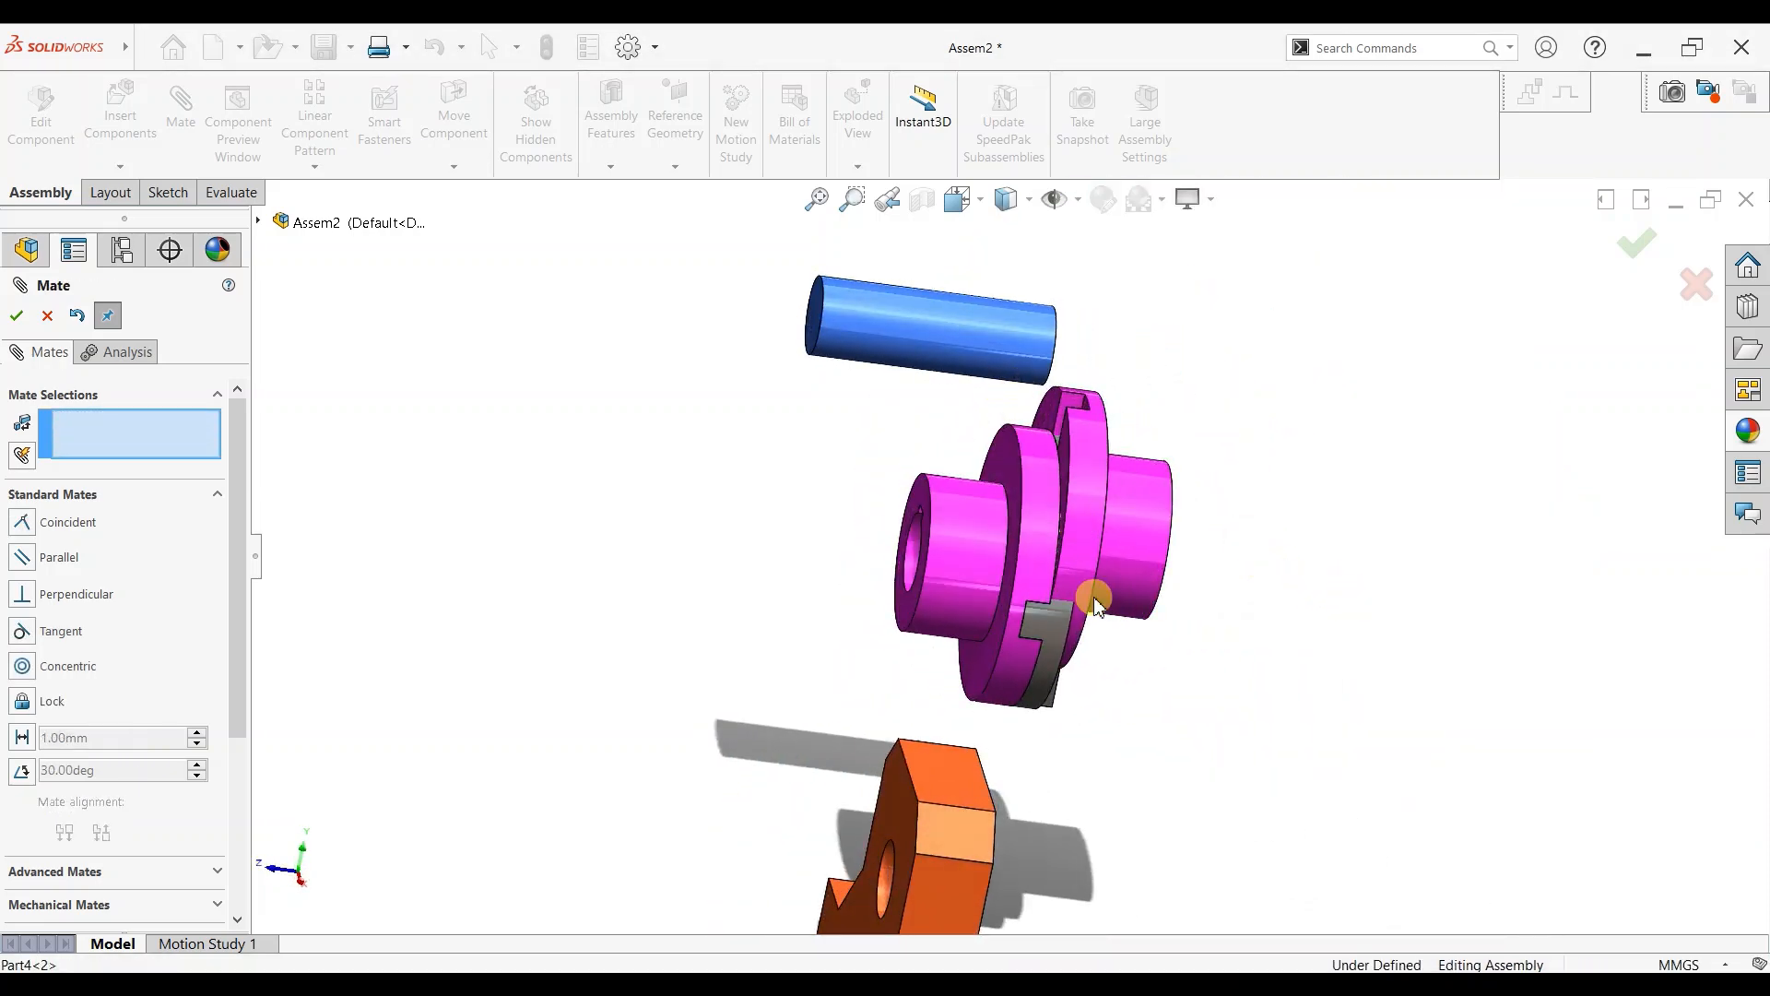
{"action": "scroll", "coordinate": [1075, 488], "scroll_direction": "down", "scroll_amount": 2}
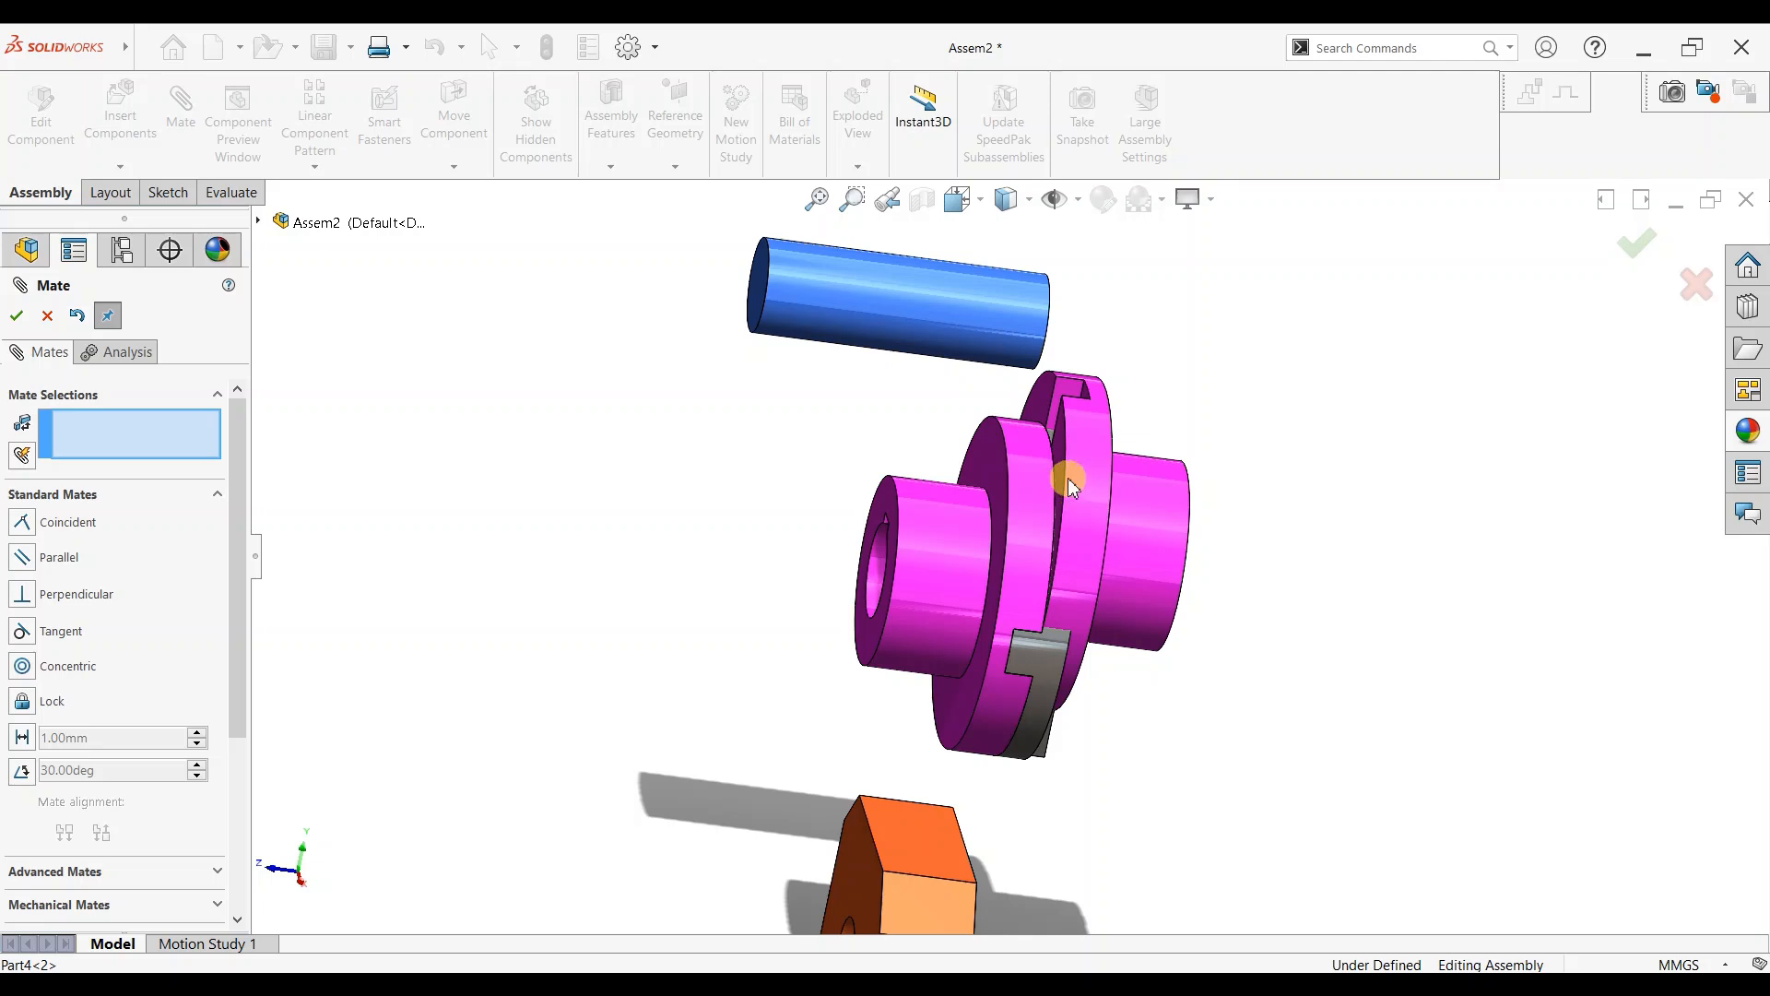
{"action": "left_click_drag", "start_coordinate": [1097, 487], "coordinate": [1181, 553]}
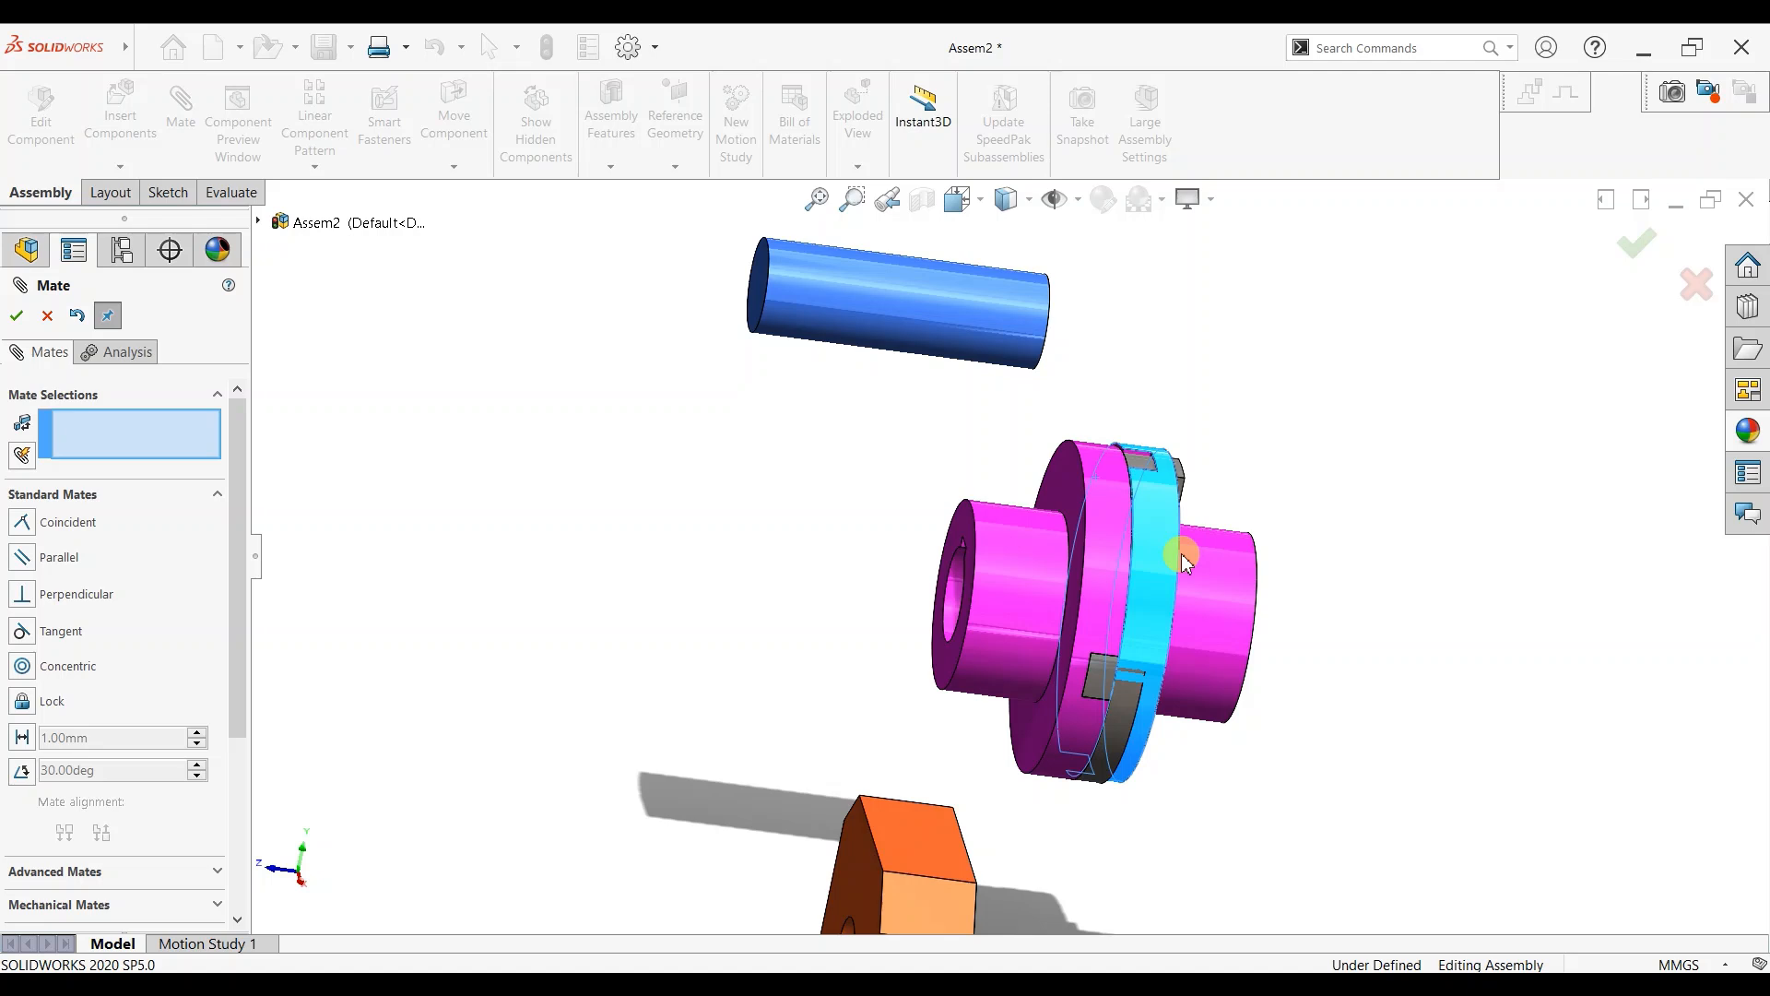
{"action": "left_click", "coordinate": [46, 315]}
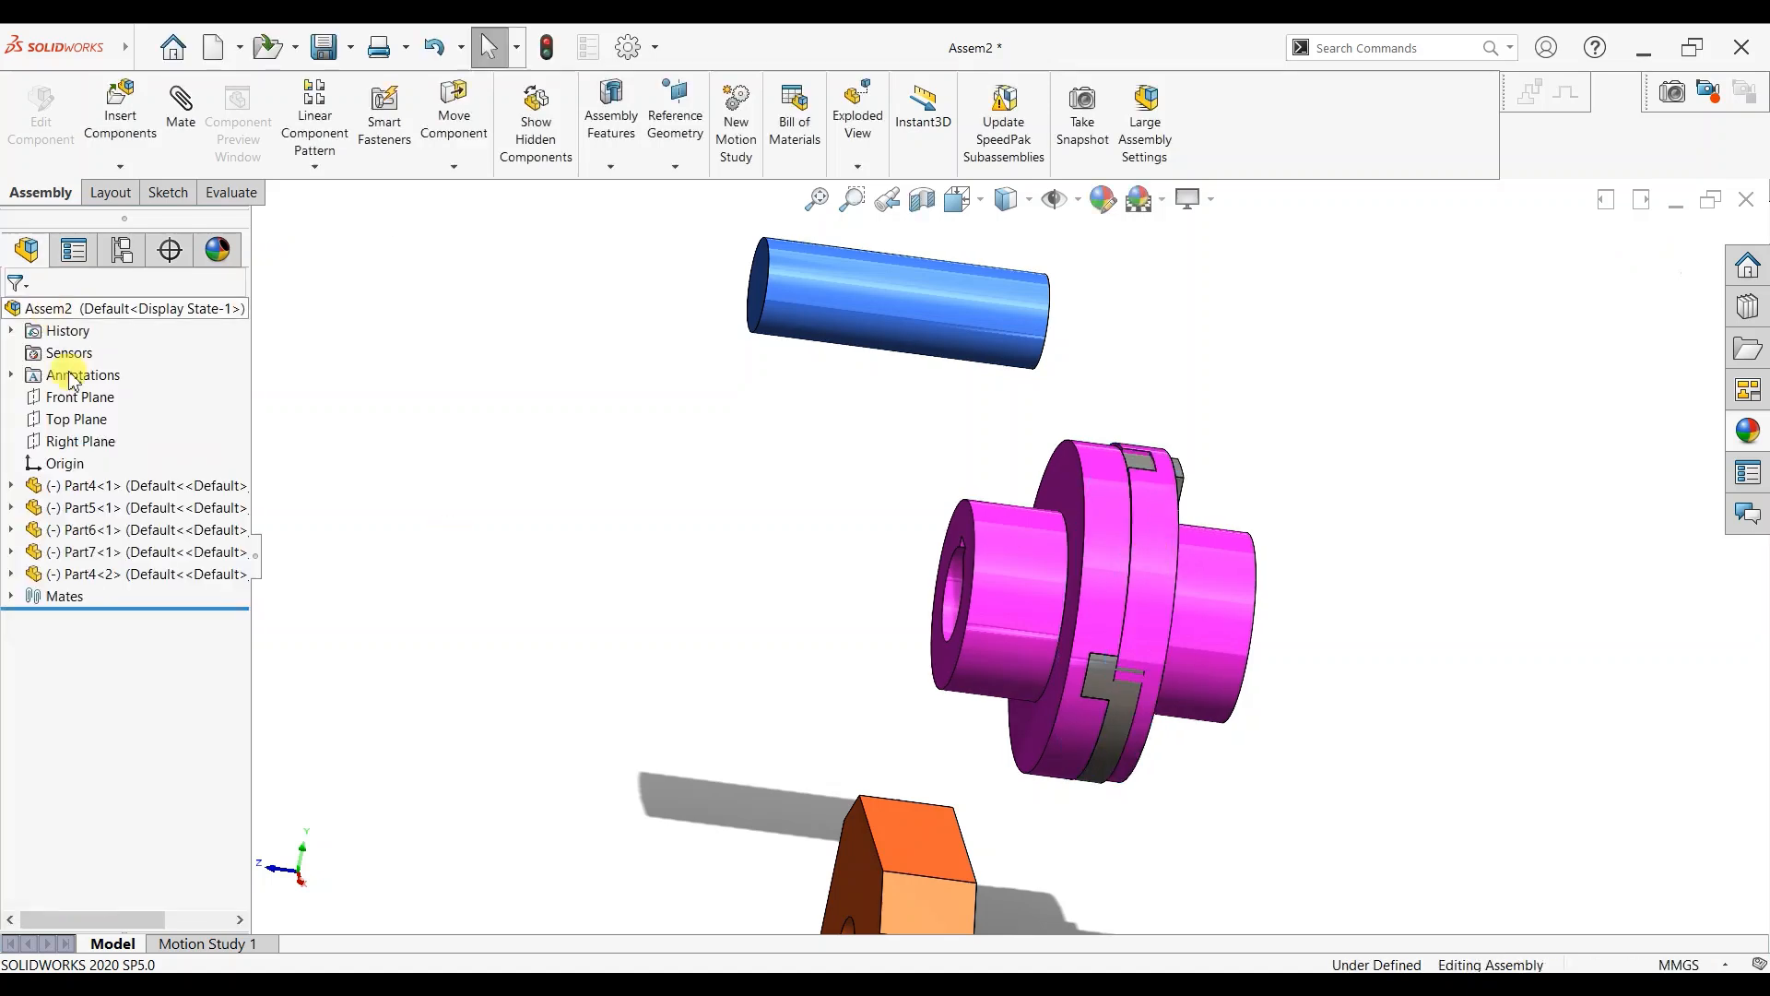
Delete the mate Coincident4 between the grey disc and the second flange.
{"action": "left_click", "coordinate": [12, 598]}
{"action": "left_click", "coordinate": [91, 692]}
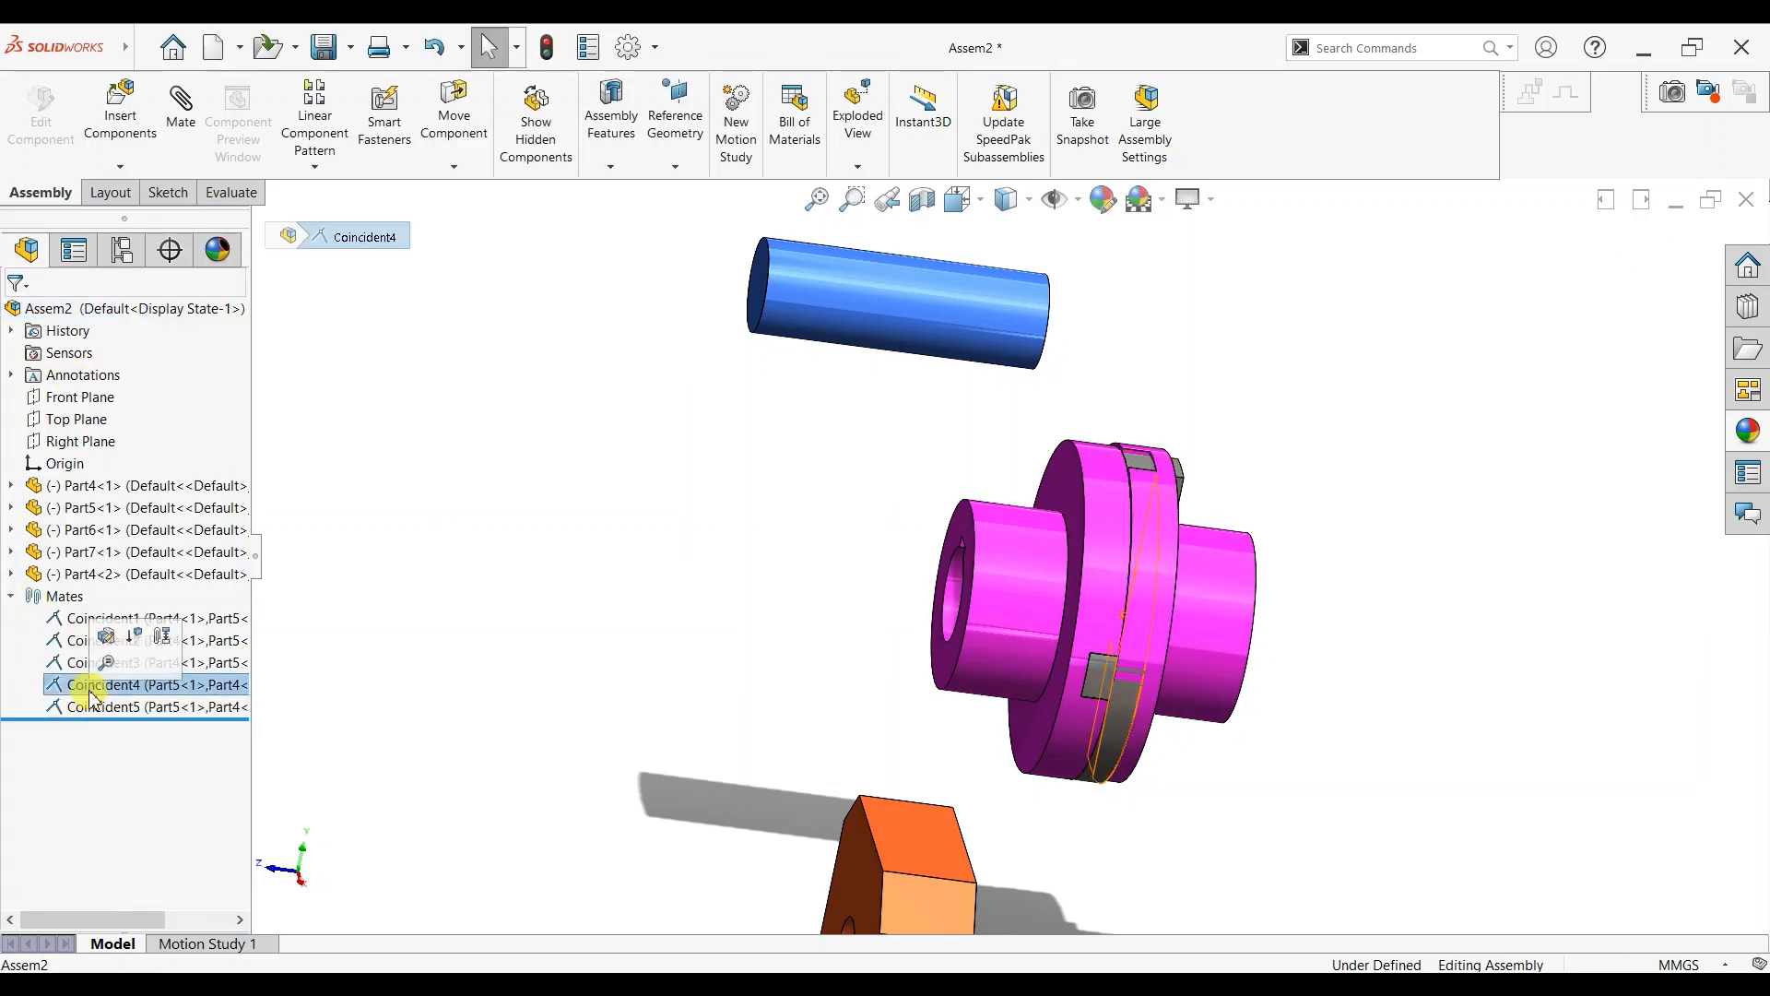
{"action": "left_click", "coordinate": [93, 710]}
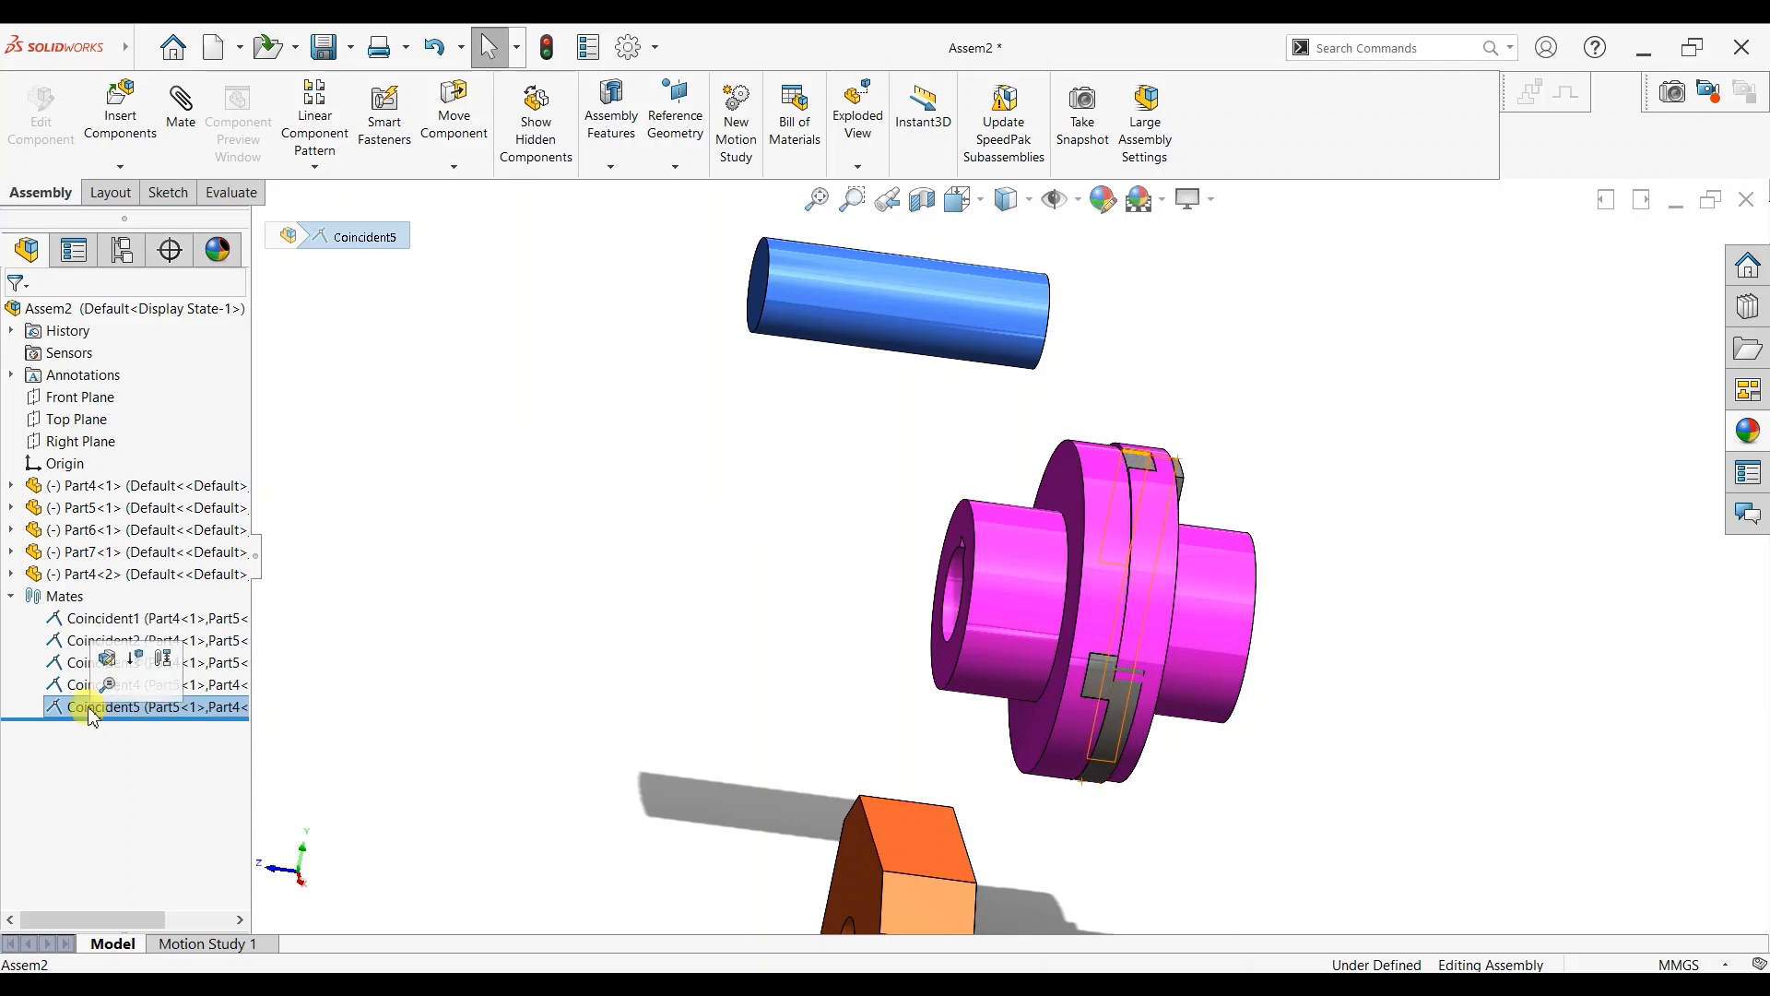
{"action": "right_click", "coordinate": [90, 710]}
{"action": "left_click", "coordinate": [59, 684]}
{"action": "right_click", "coordinate": [59, 684]}
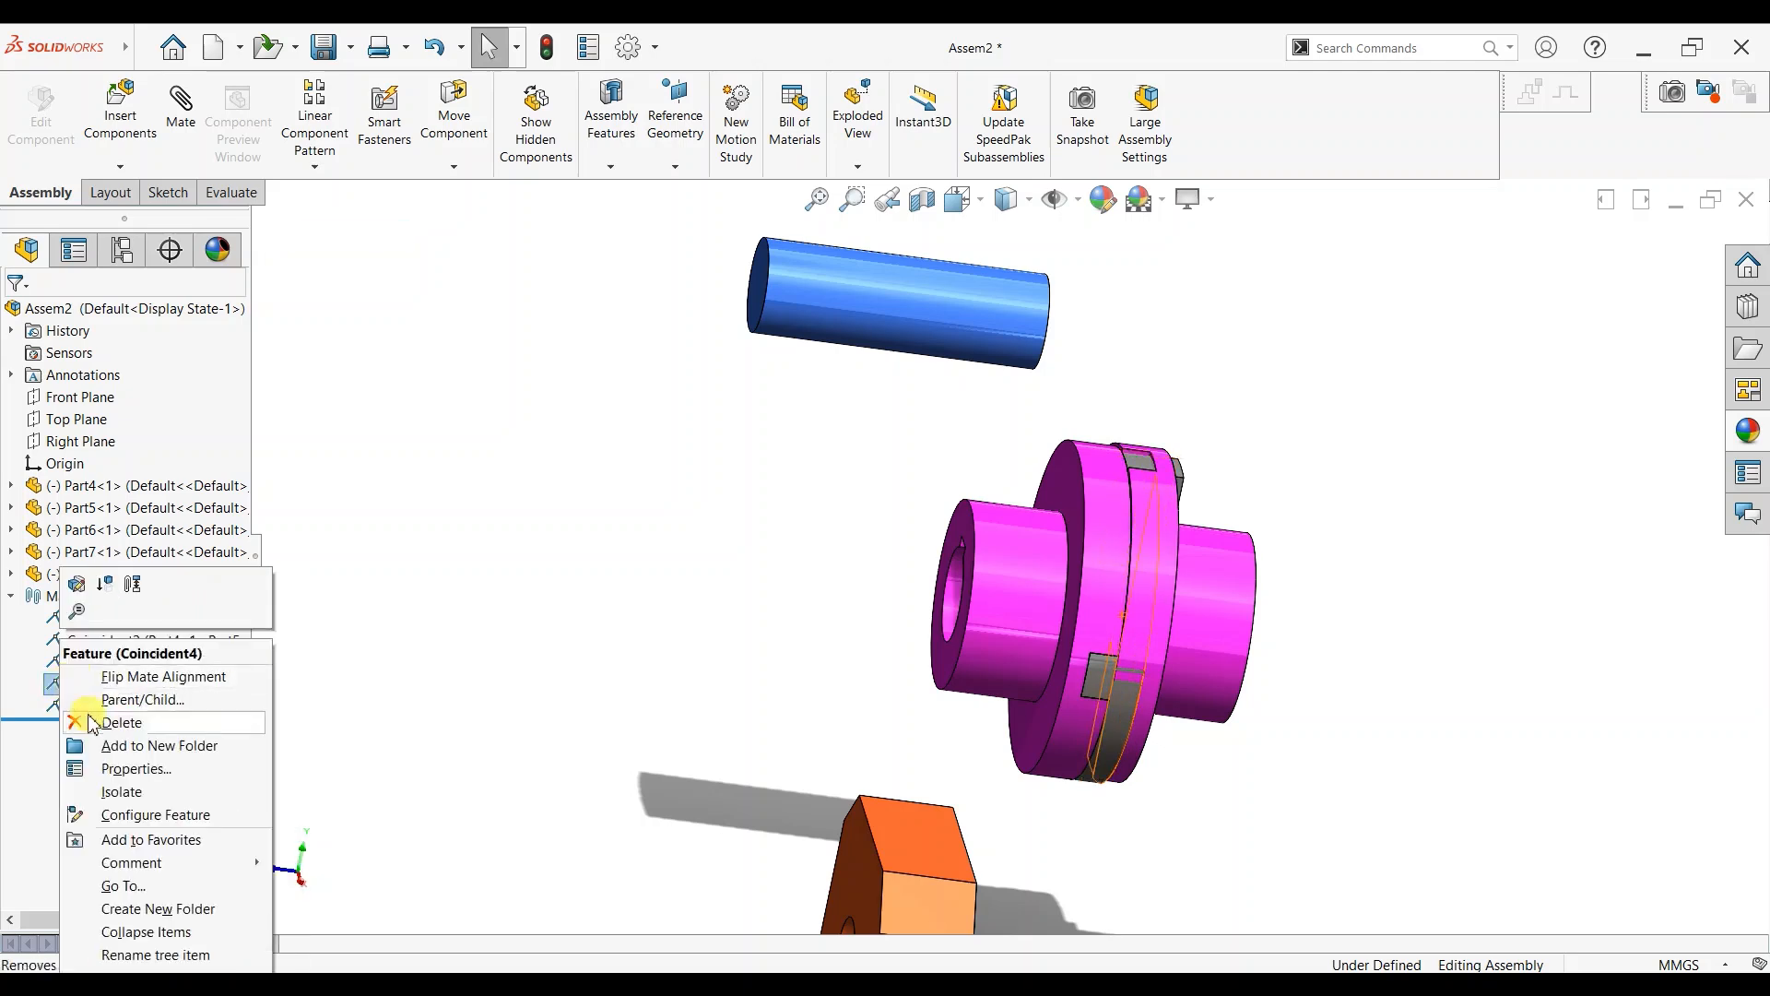
{"action": "left_click", "coordinate": [121, 723]}
{"action": "left_click", "coordinate": [1019, 391]}
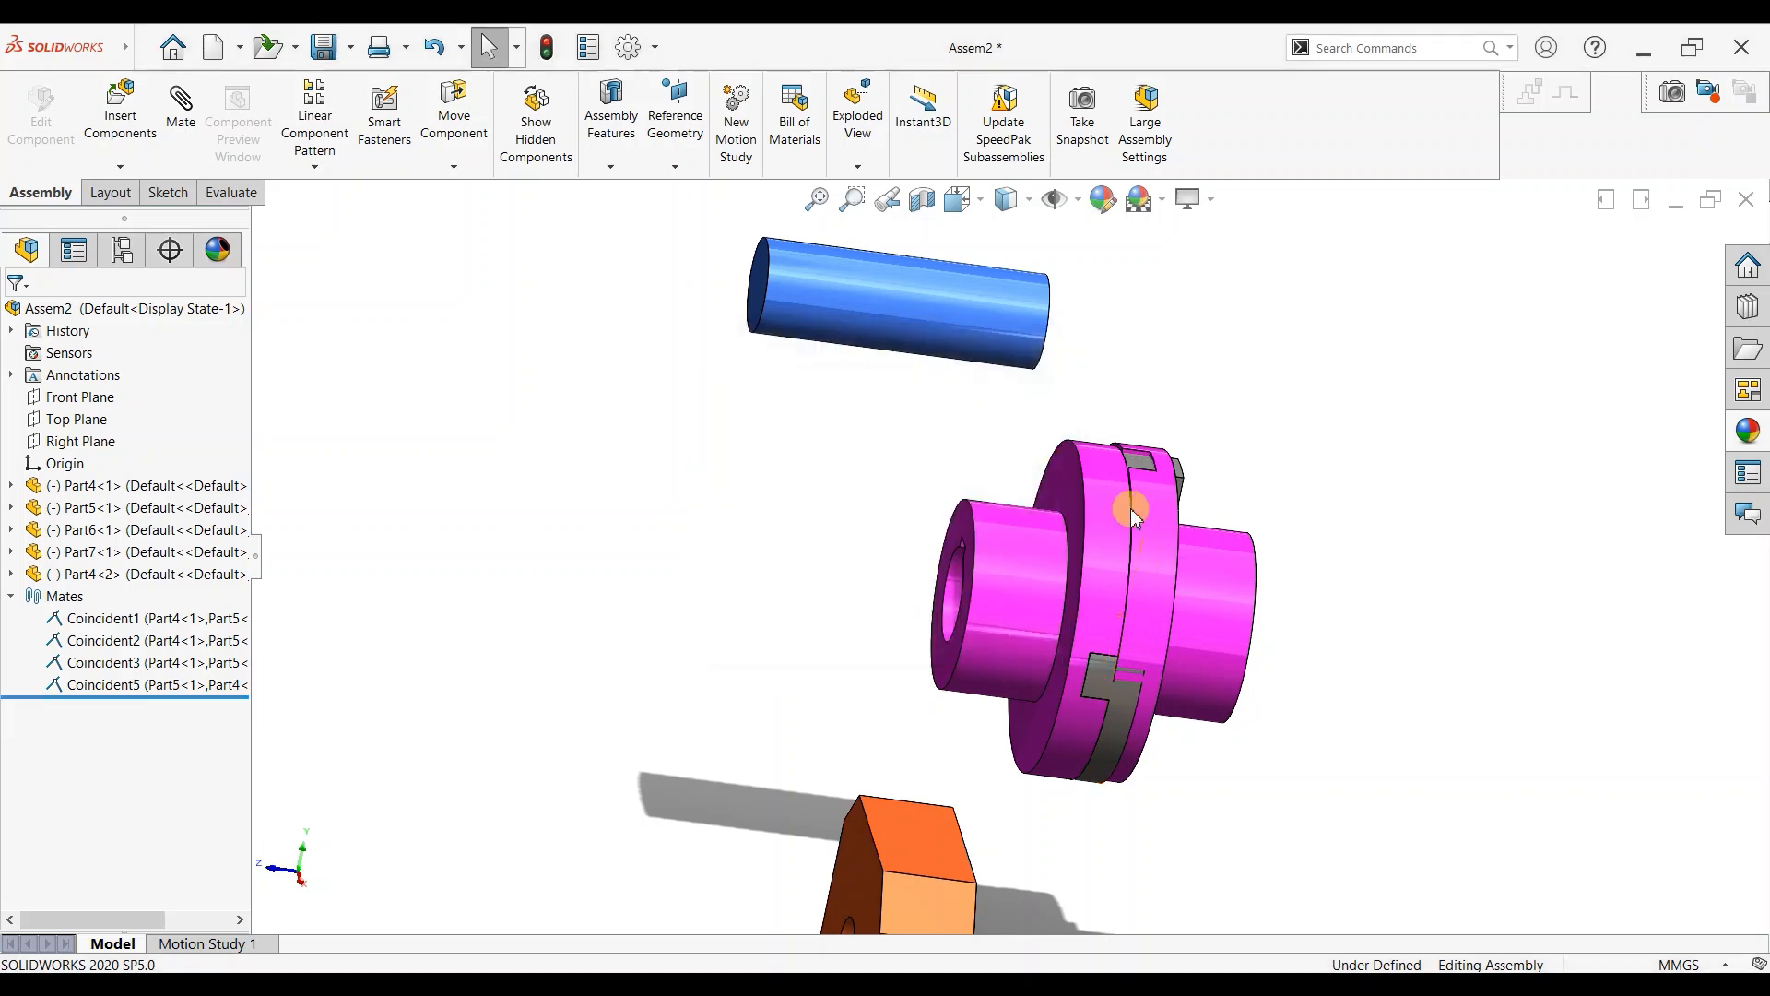
Pull the second flange clear of the disc and mate its slot floor coincident with the outer face of the disc's tongue.
{"action": "left_click_drag", "start_coordinate": [1214, 581], "coordinate": [1320, 600]}
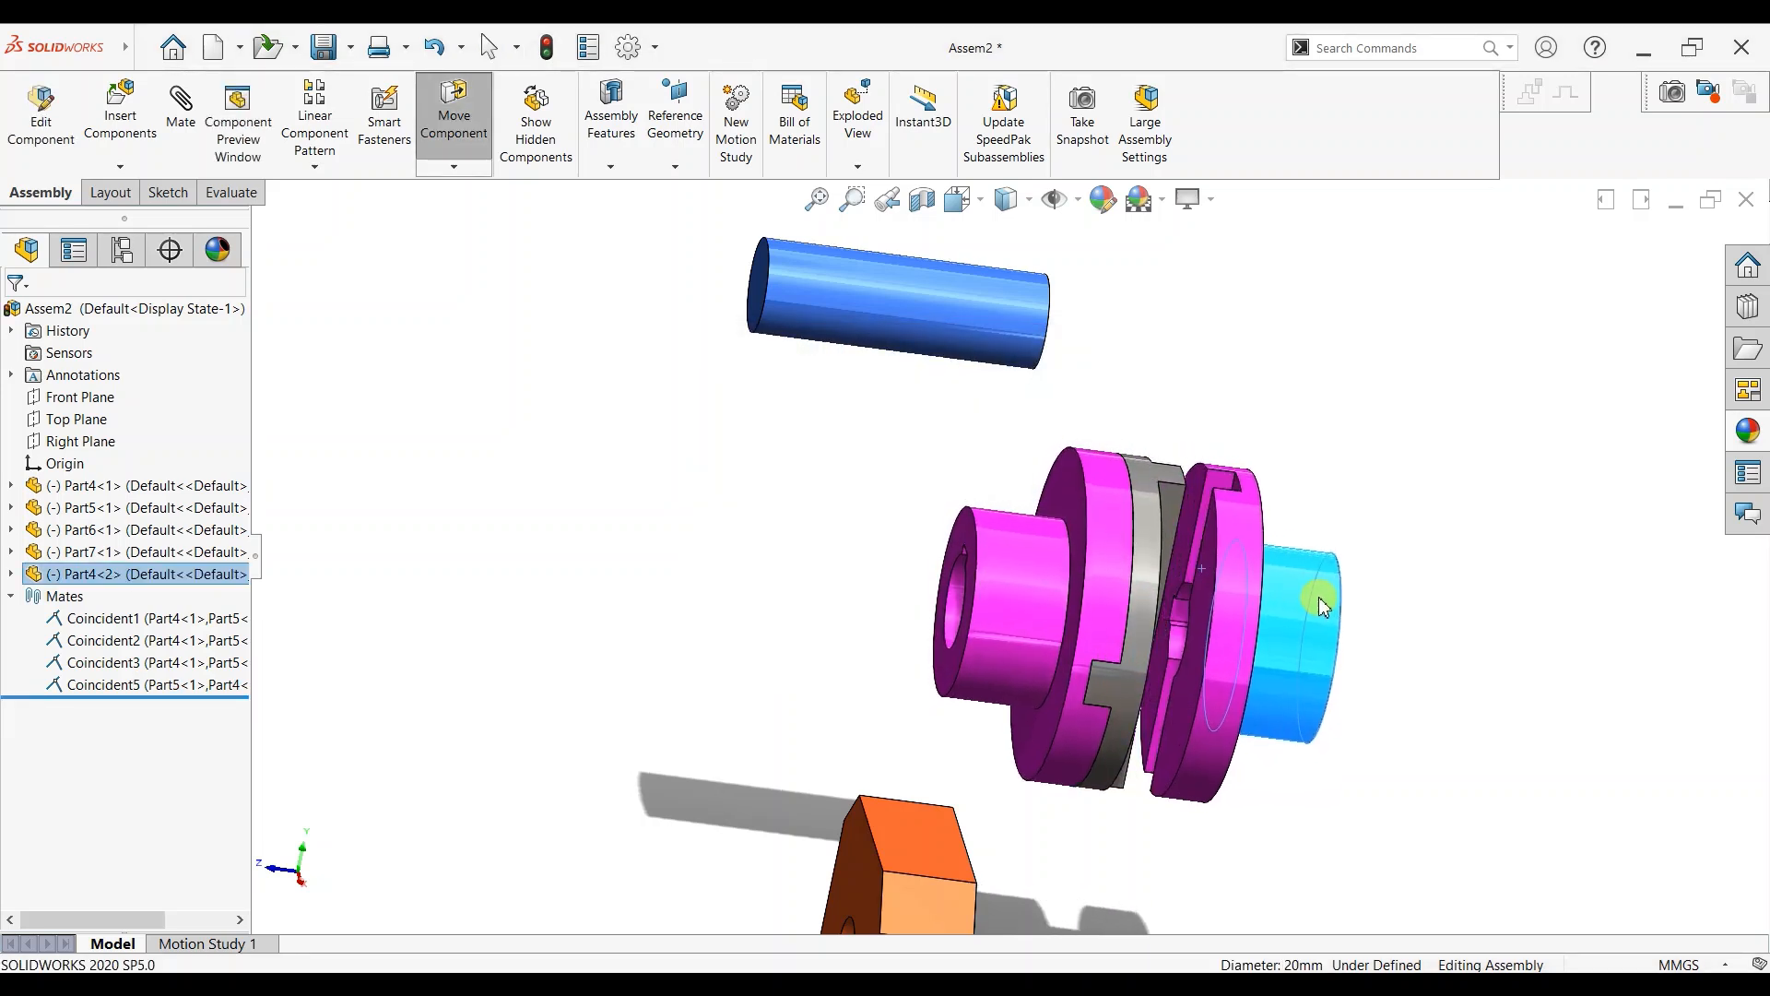
{"action": "left_click", "coordinate": [1340, 483]}
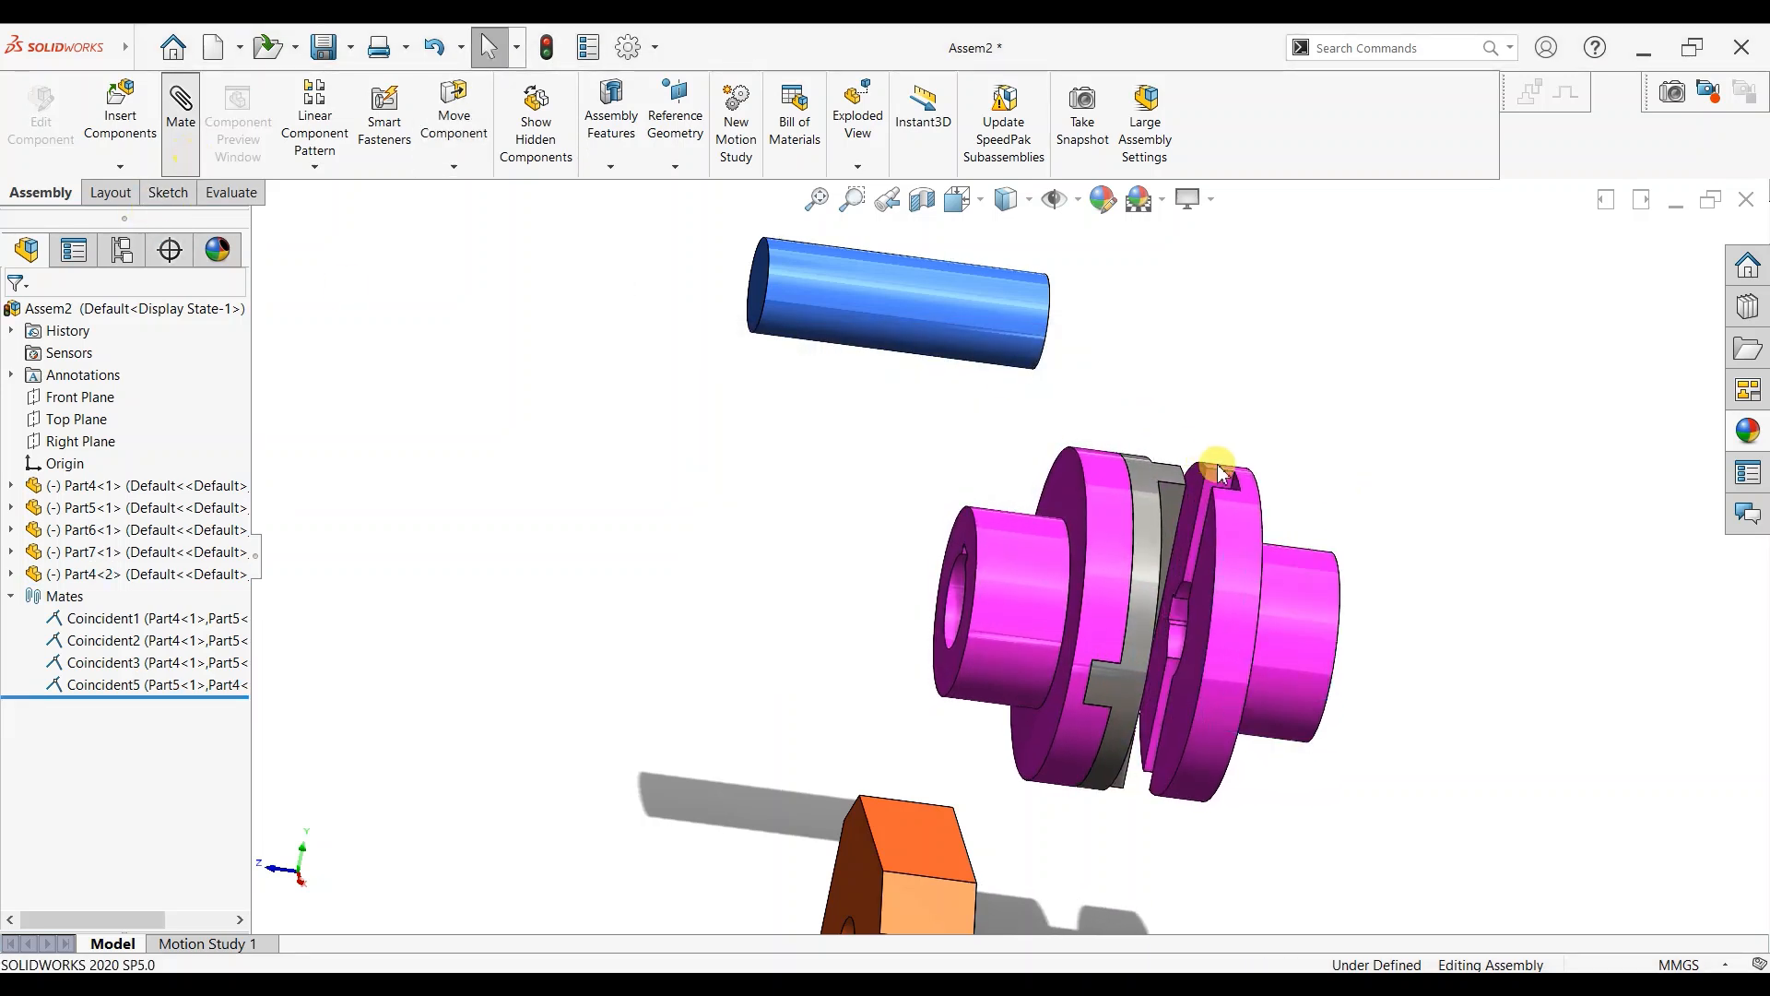
{"action": "scroll", "coordinate": [1314, 524], "scroll_direction": "down", "scroll_amount": 2}
{"action": "middle_click_drag", "start_coordinate": [1275, 536], "coordinate": [1045, 472]}
{"action": "mouse_move", "coordinate": [1060, 495]}
{"action": "middle_mouse_down"}
{"action": "mouse_move", "coordinate": [1166, 507]}
{"action": "mouse_move", "coordinate": [1075, 466]}
{"action": "middle_mouse_up"}
{"action": "left_click", "coordinate": [1075, 467]}
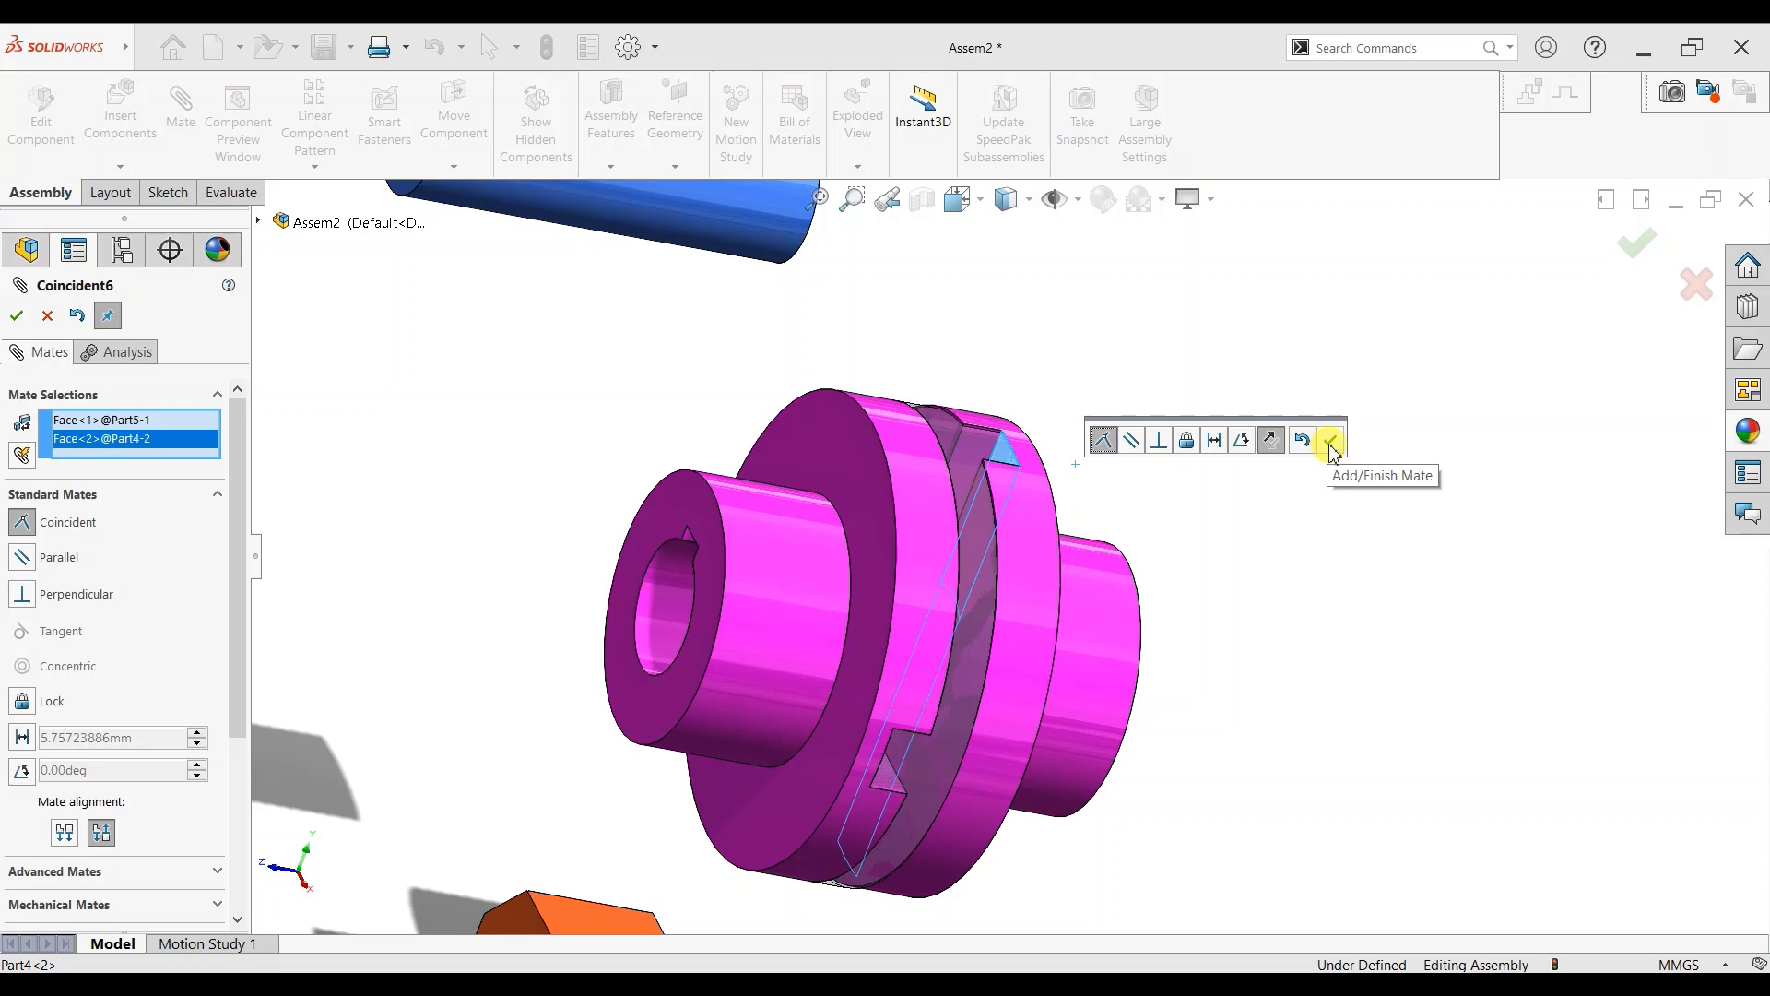
{"action": "left_click", "coordinate": [1331, 444]}
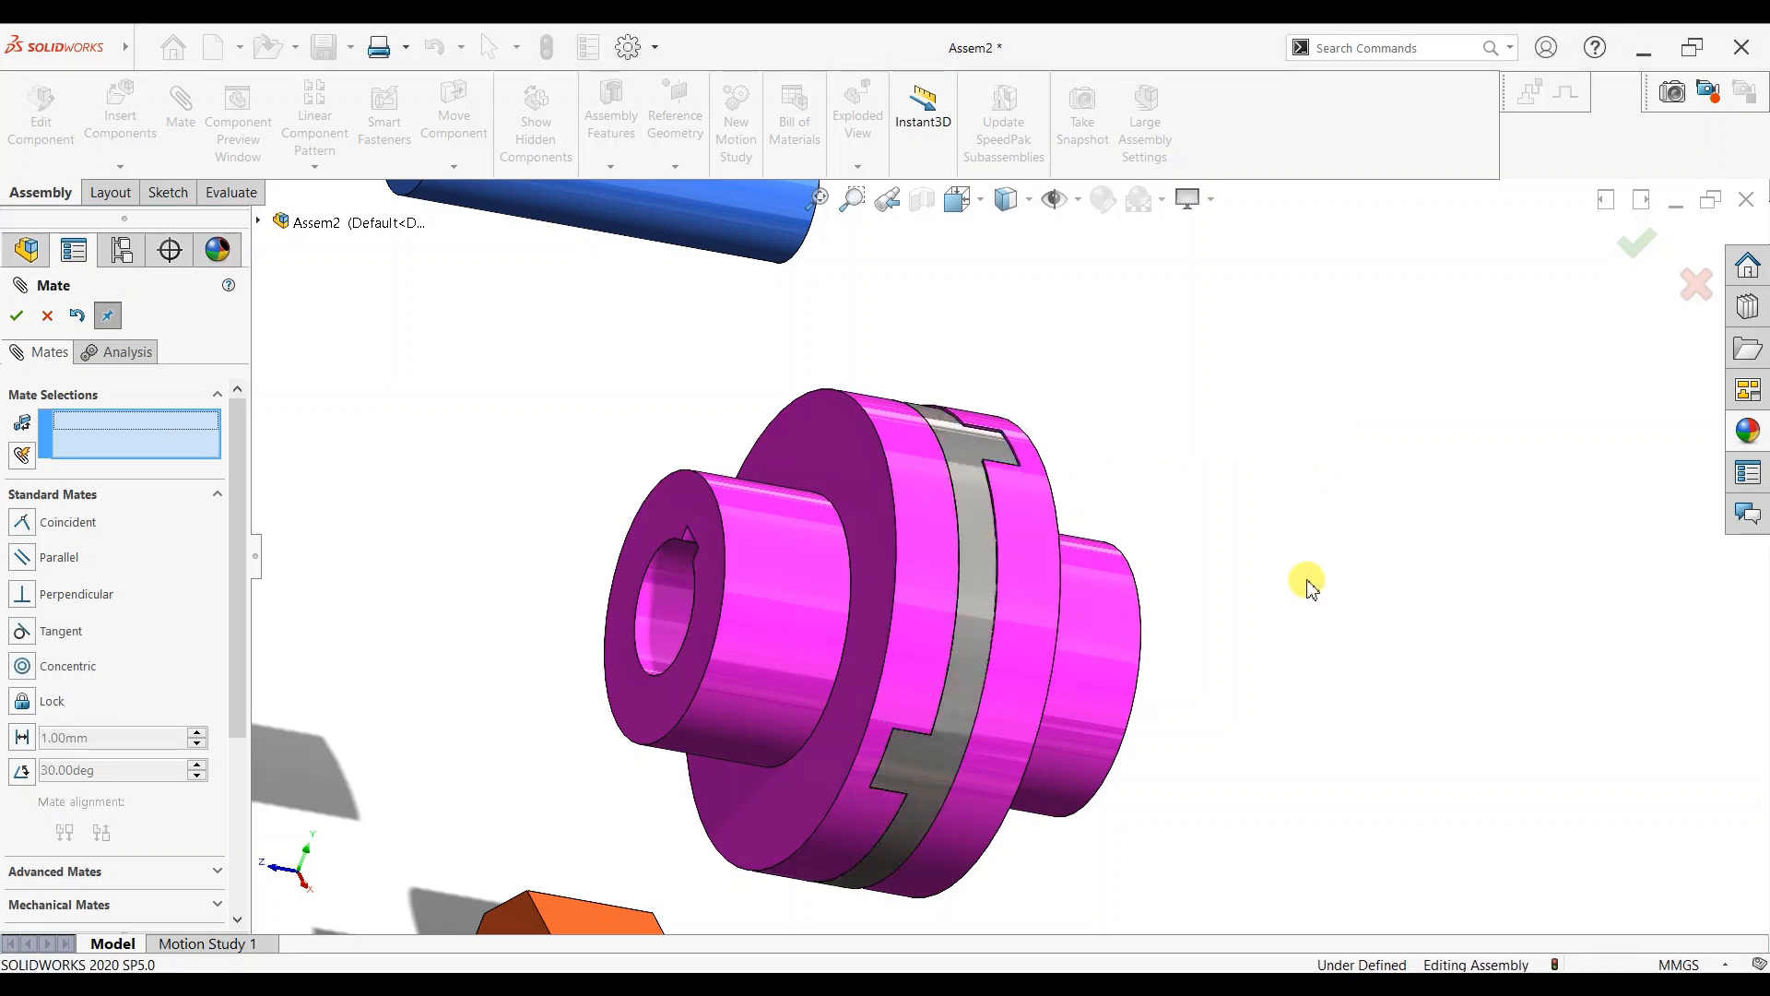
Mate the circular rim edge on the second flange's slotted face to the matching rim edge of the grey disc, and finish mating.
{"action": "scroll", "coordinate": [992, 596], "scroll_direction": "down", "scroll_amount": 3}
{"action": "left_click", "coordinate": [1004, 552]}
{"action": "scroll", "coordinate": [1003, 551], "scroll_direction": "down", "scroll_amount": 10}
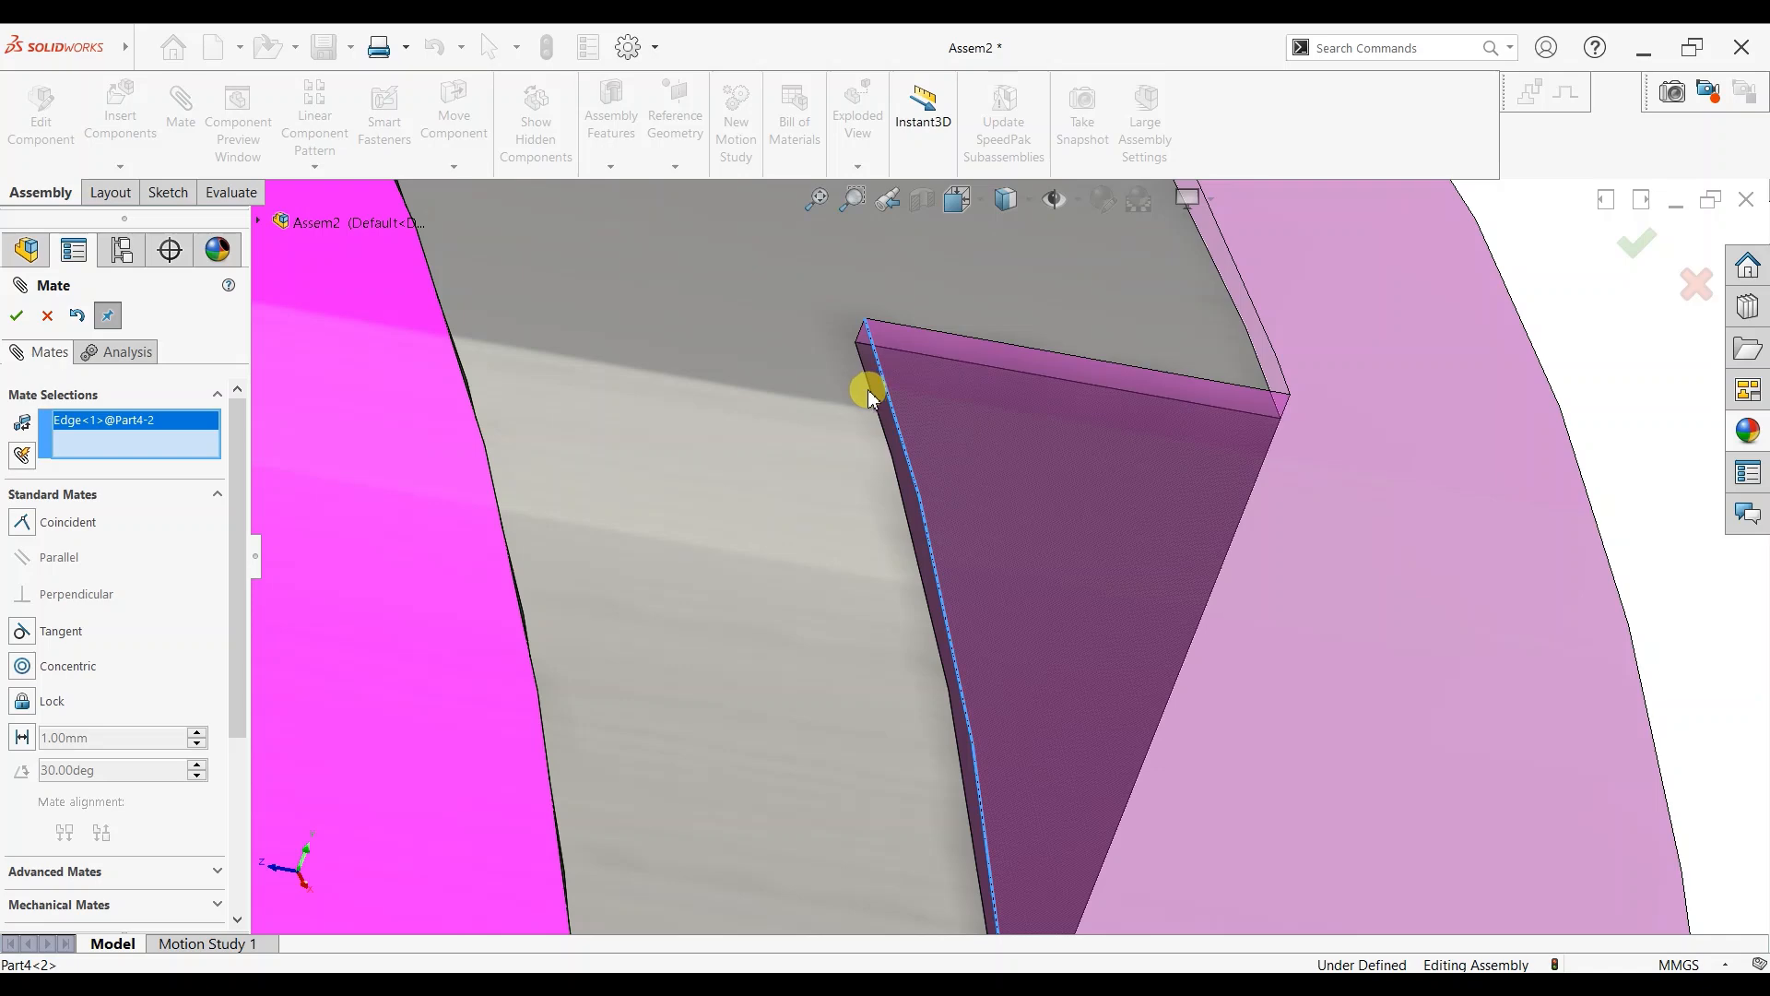
{"action": "left_click", "coordinate": [869, 392]}
{"action": "left_click", "coordinate": [842, 364]}
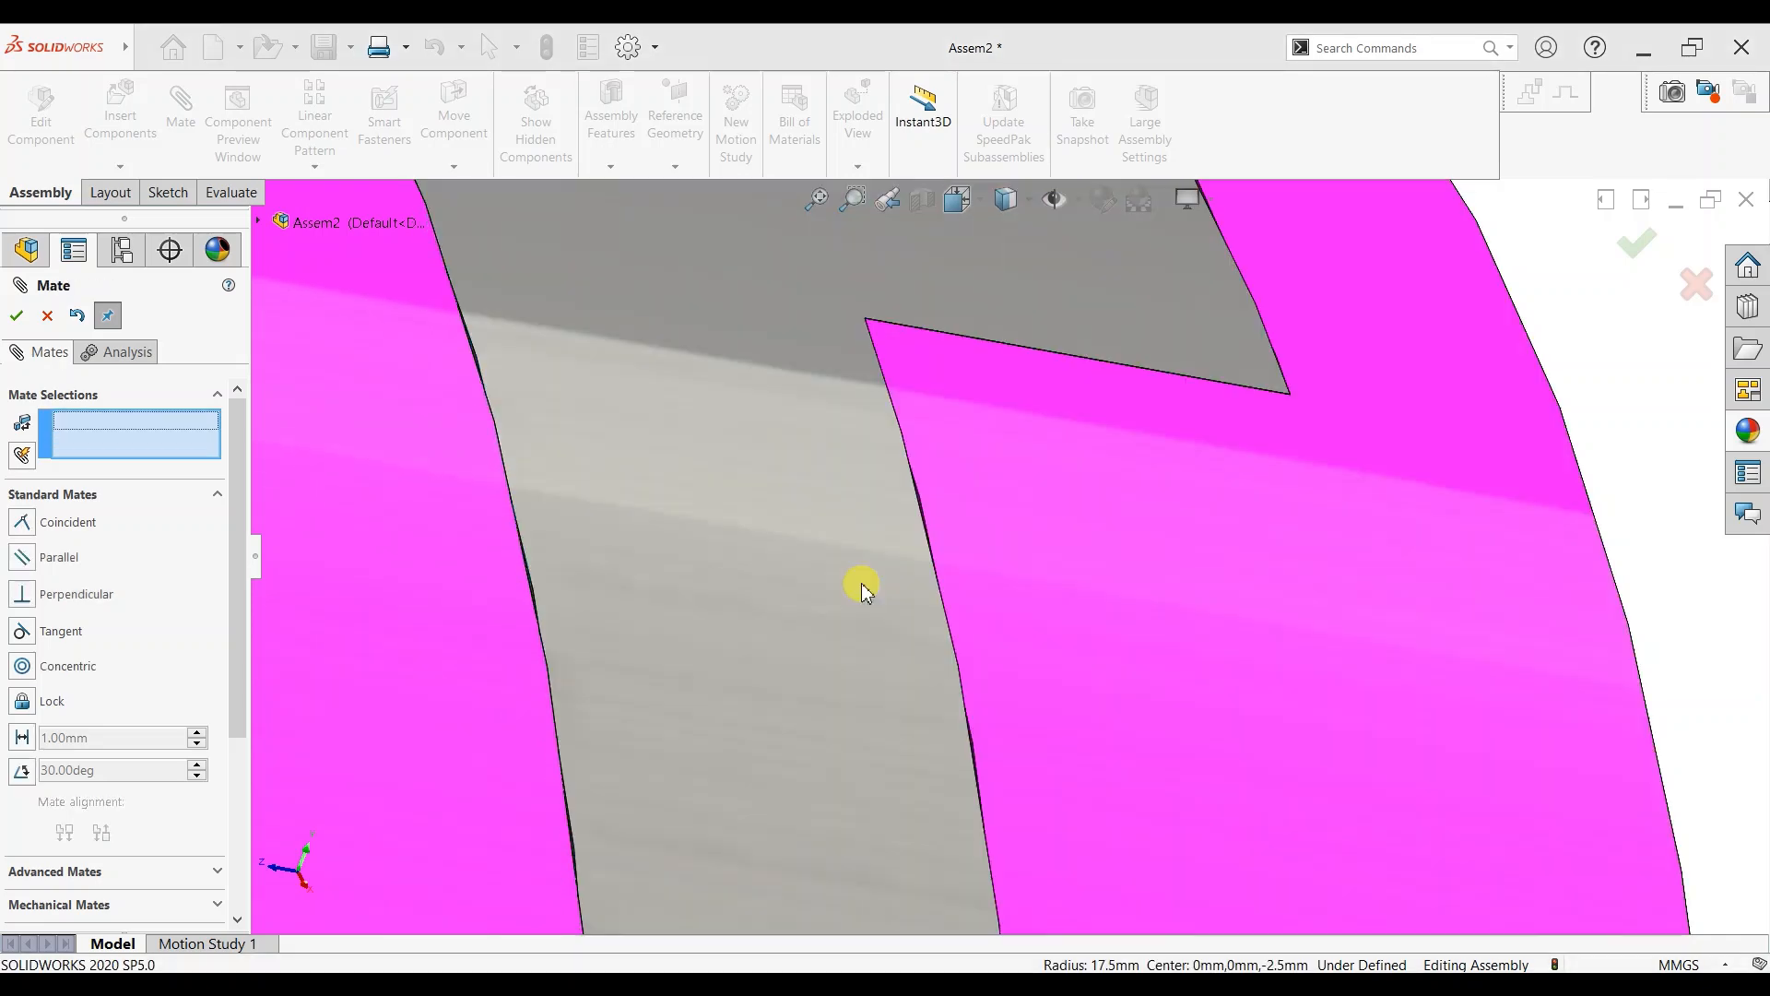
{"action": "scroll", "coordinate": [865, 590], "scroll_direction": "up", "scroll_amount": 12}
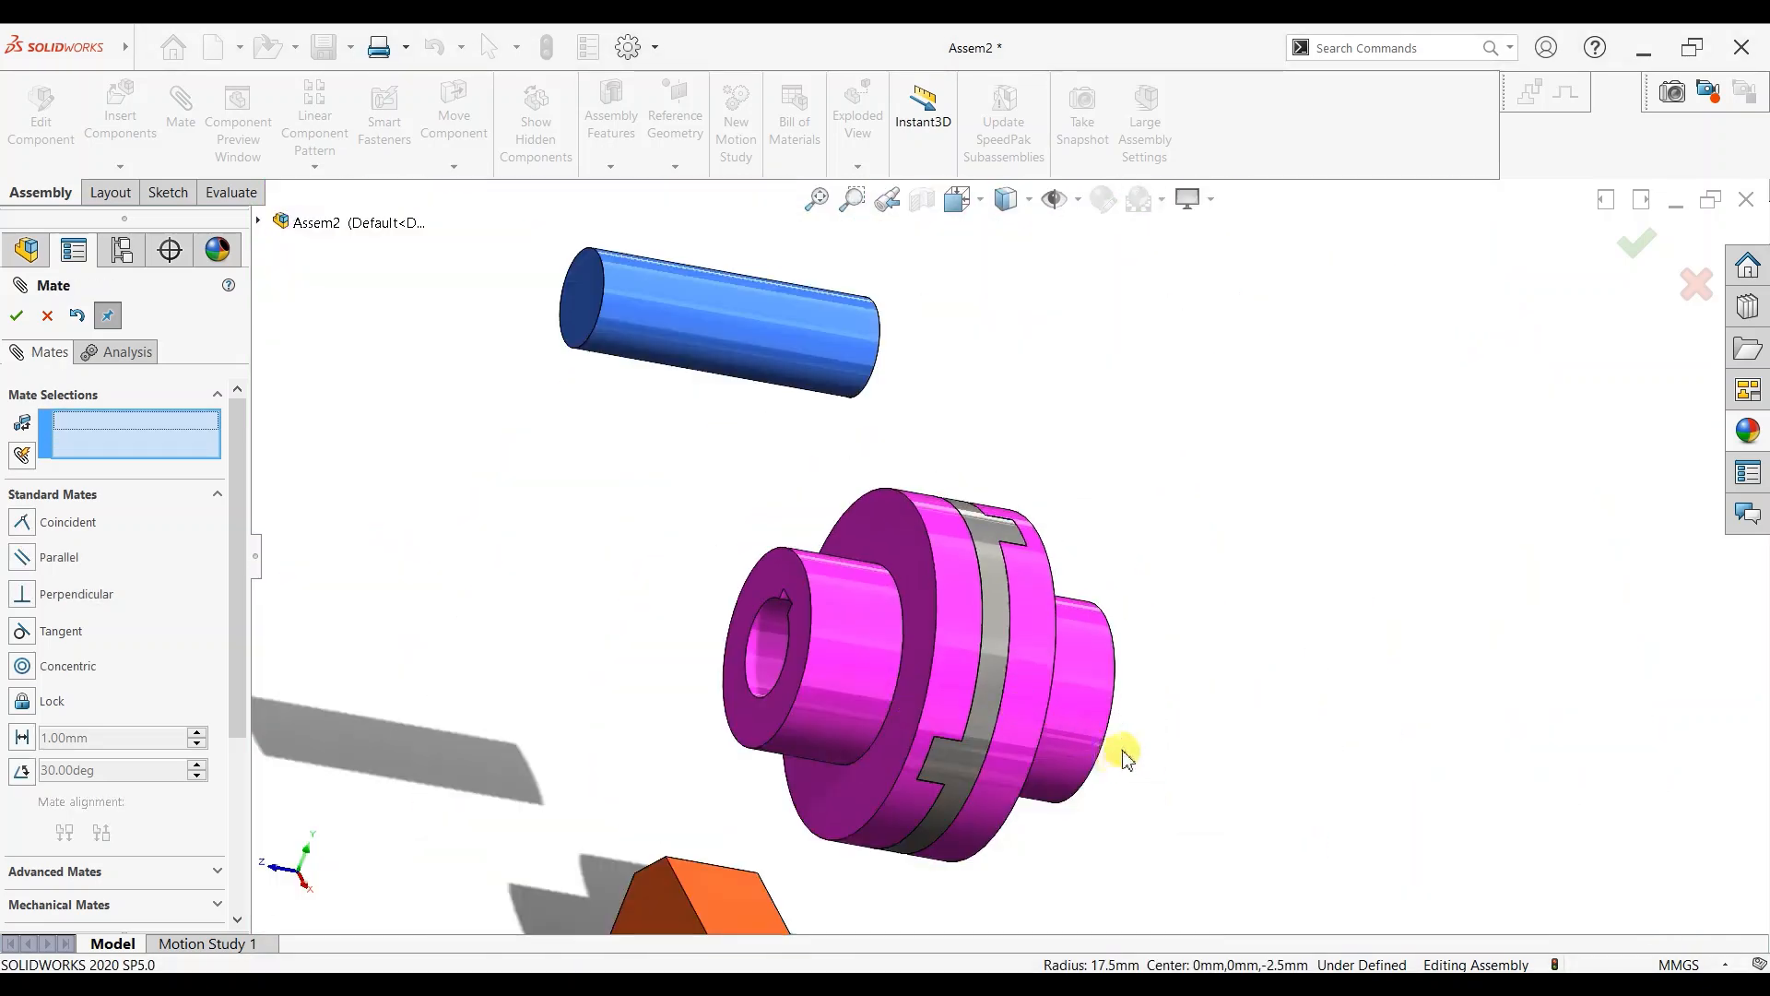
{"action": "scroll", "coordinate": [1125, 756], "scroll_direction": "up", "scroll_amount": 3}
{"action": "middle_click_drag", "start_coordinate": [1130, 731], "coordinate": [1183, 650]}
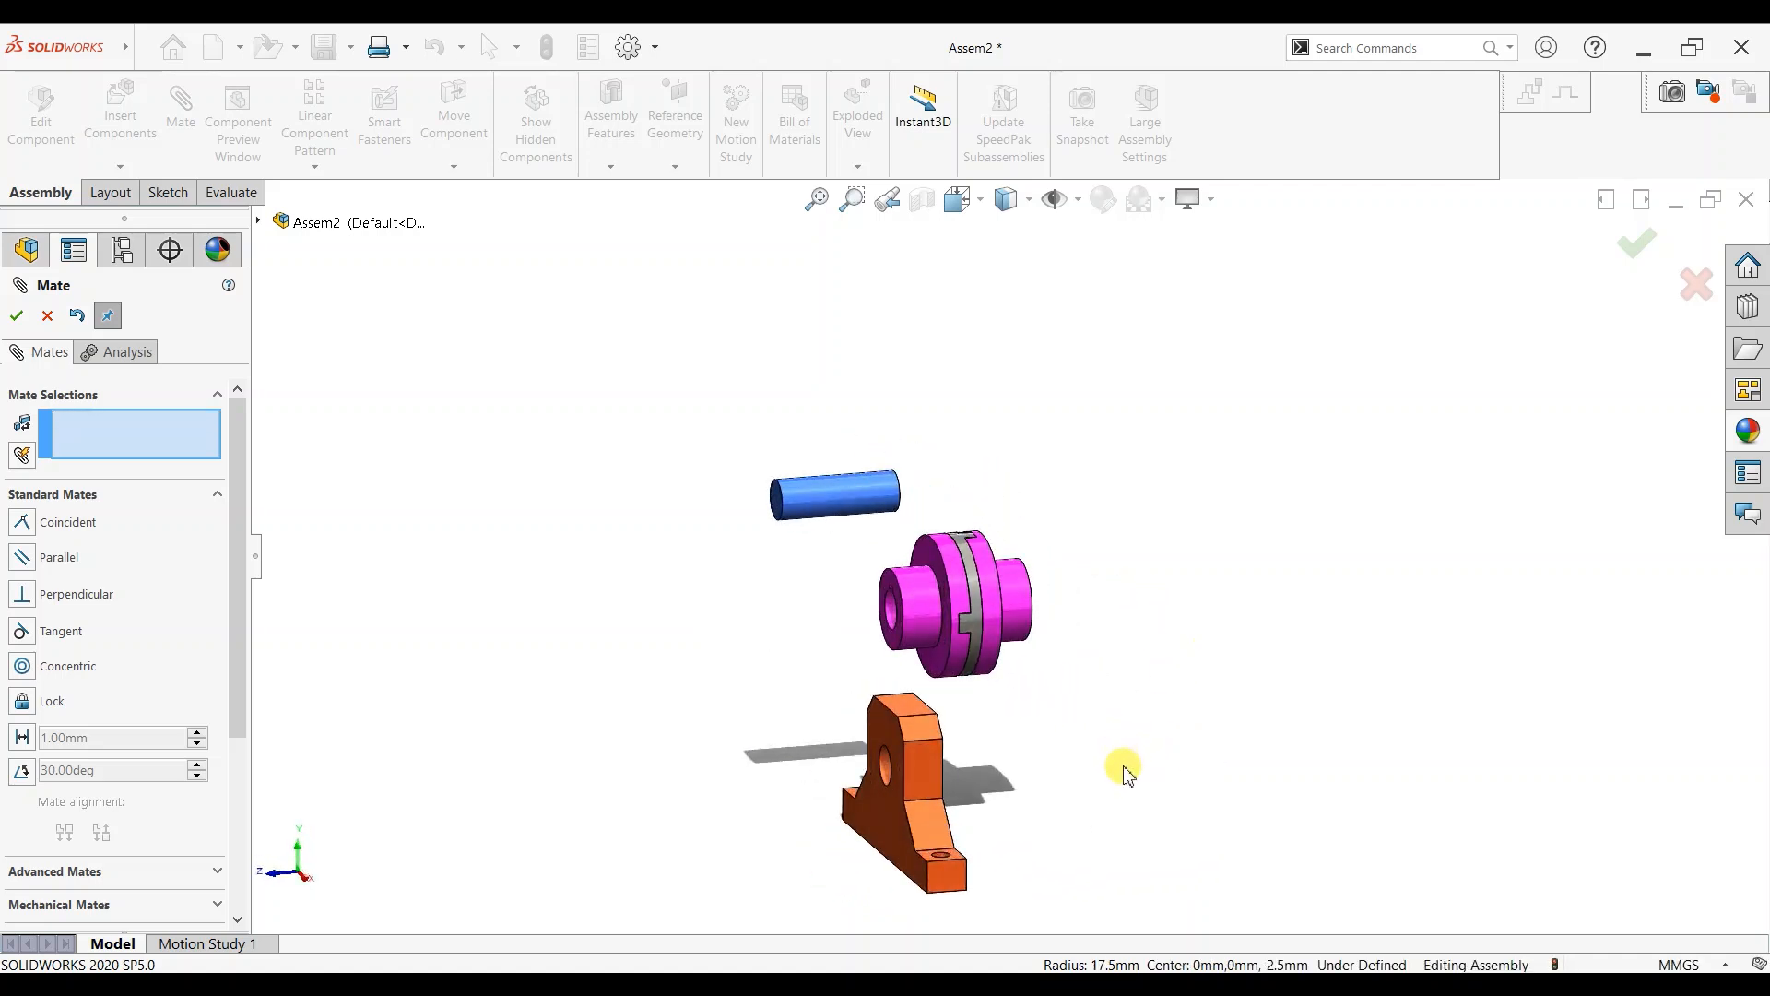
{"action": "left_click", "coordinate": [47, 316]}
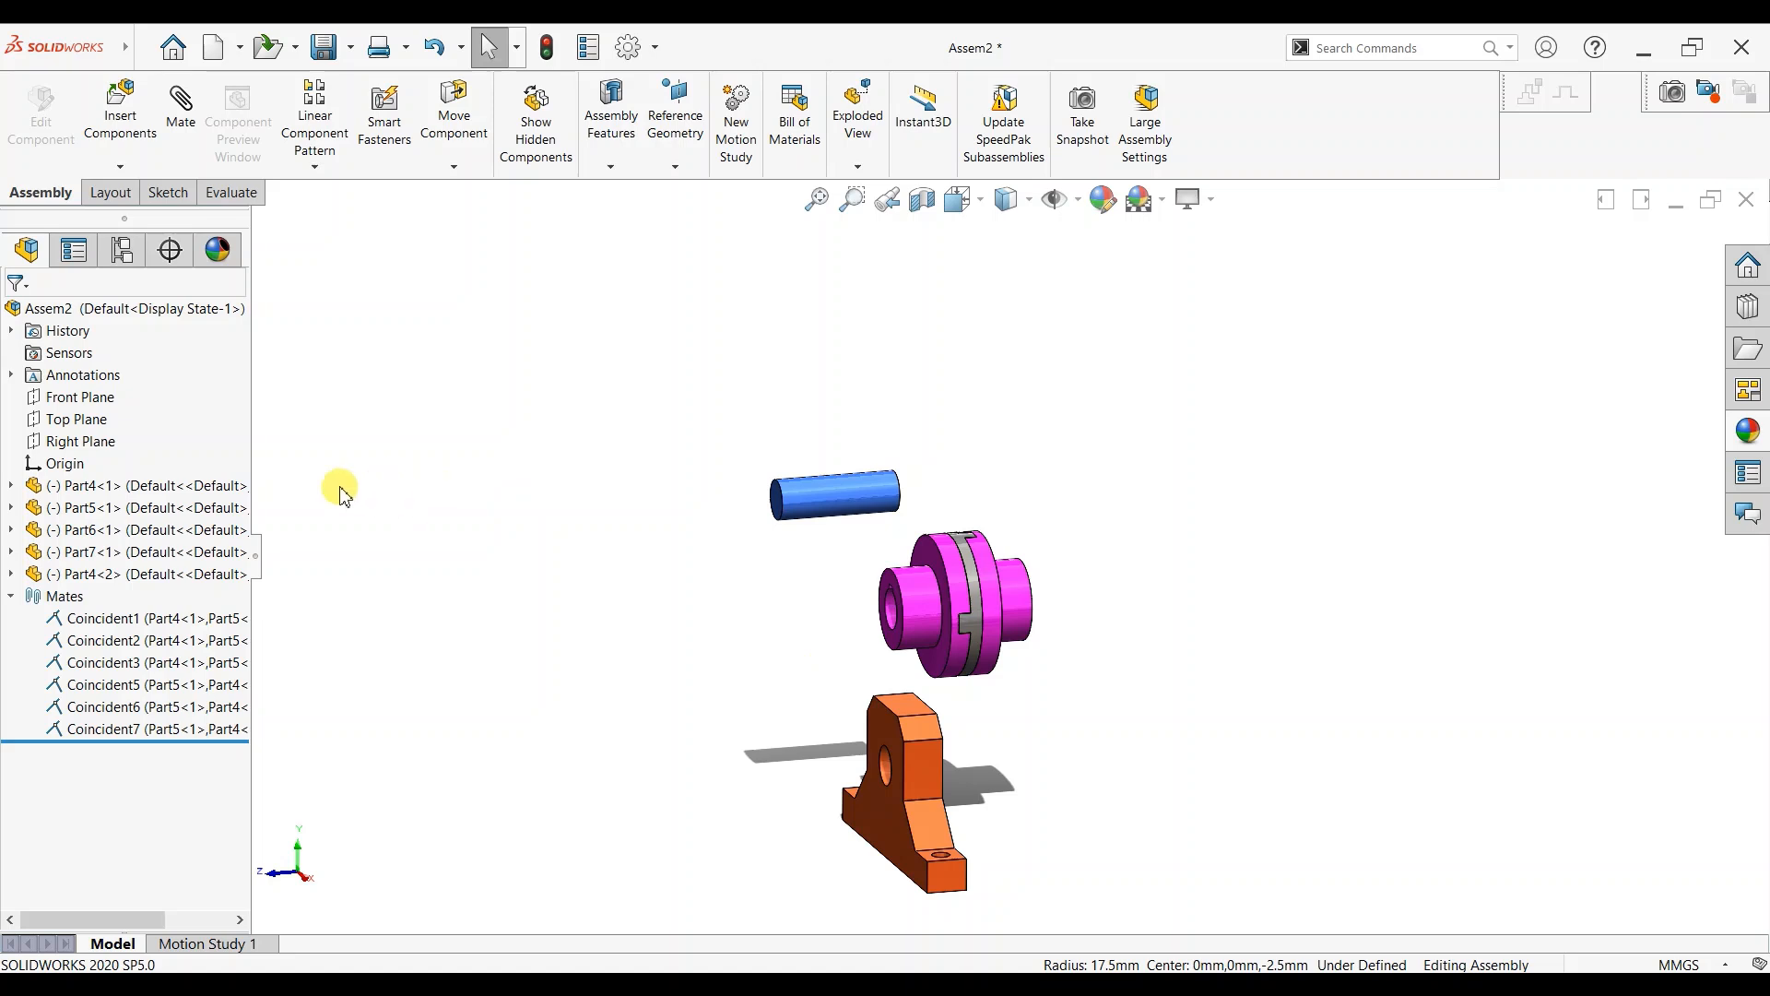
{"action": "left_click", "coordinate": [147, 578]}
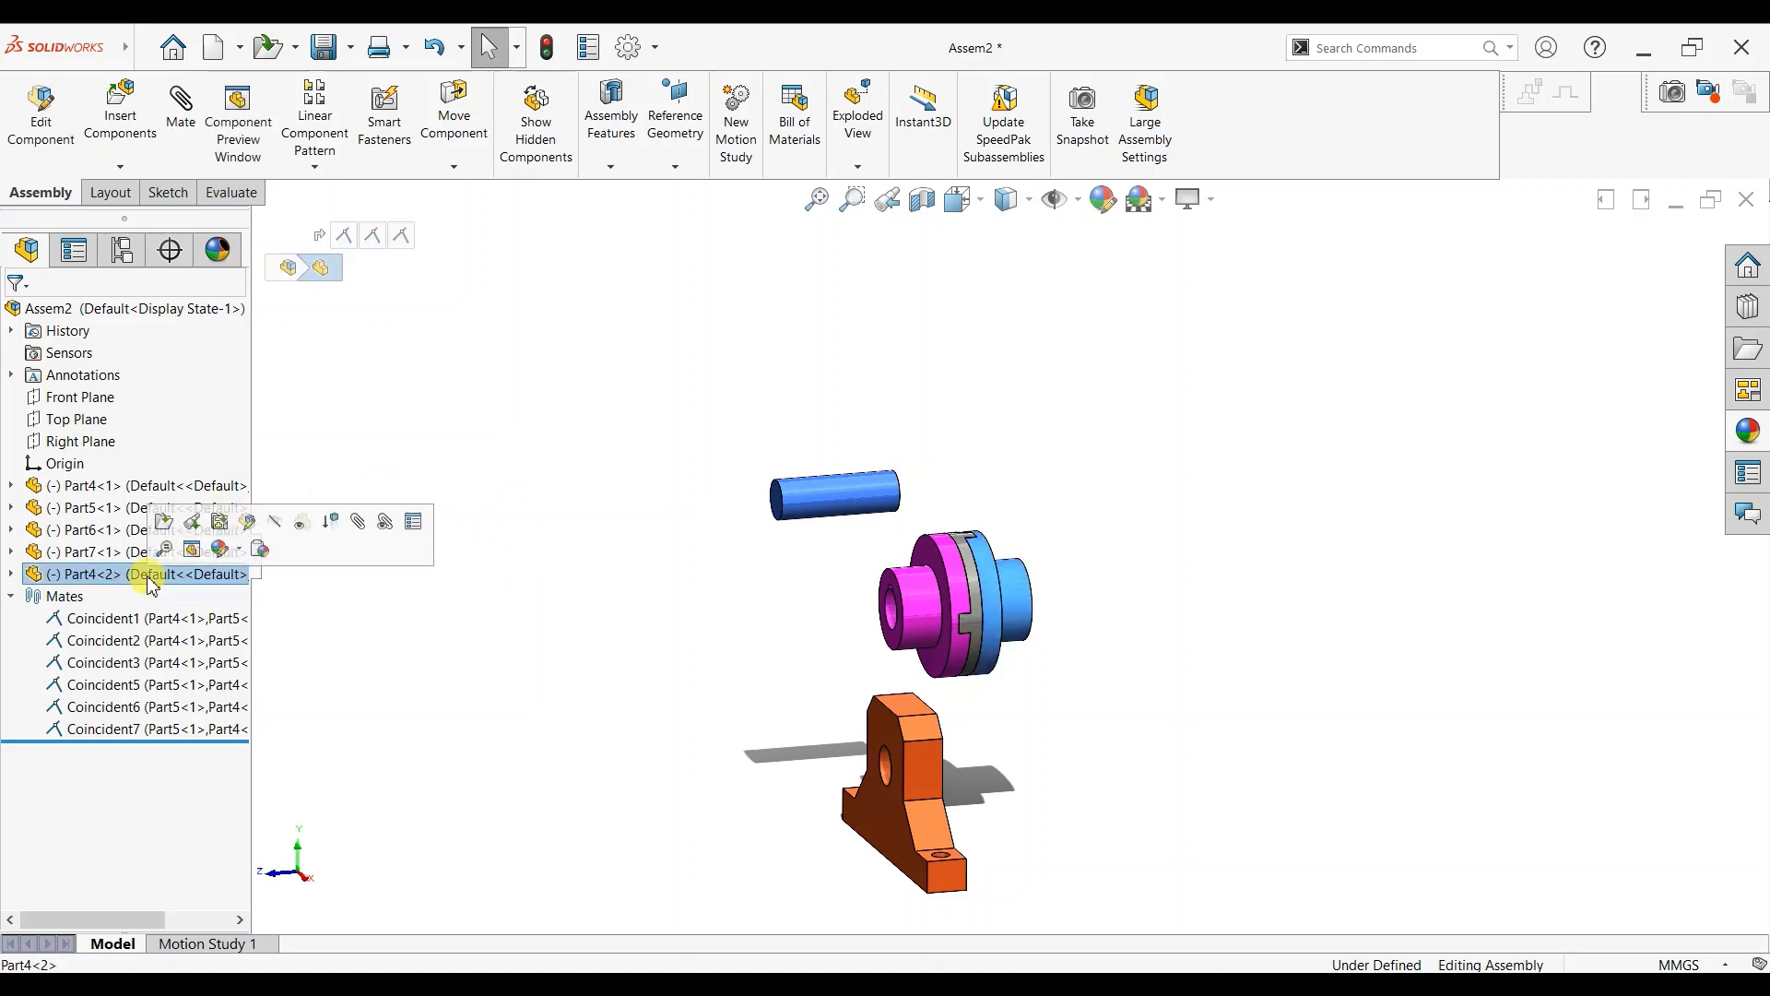
{"action": "left_click", "coordinate": [480, 585]}
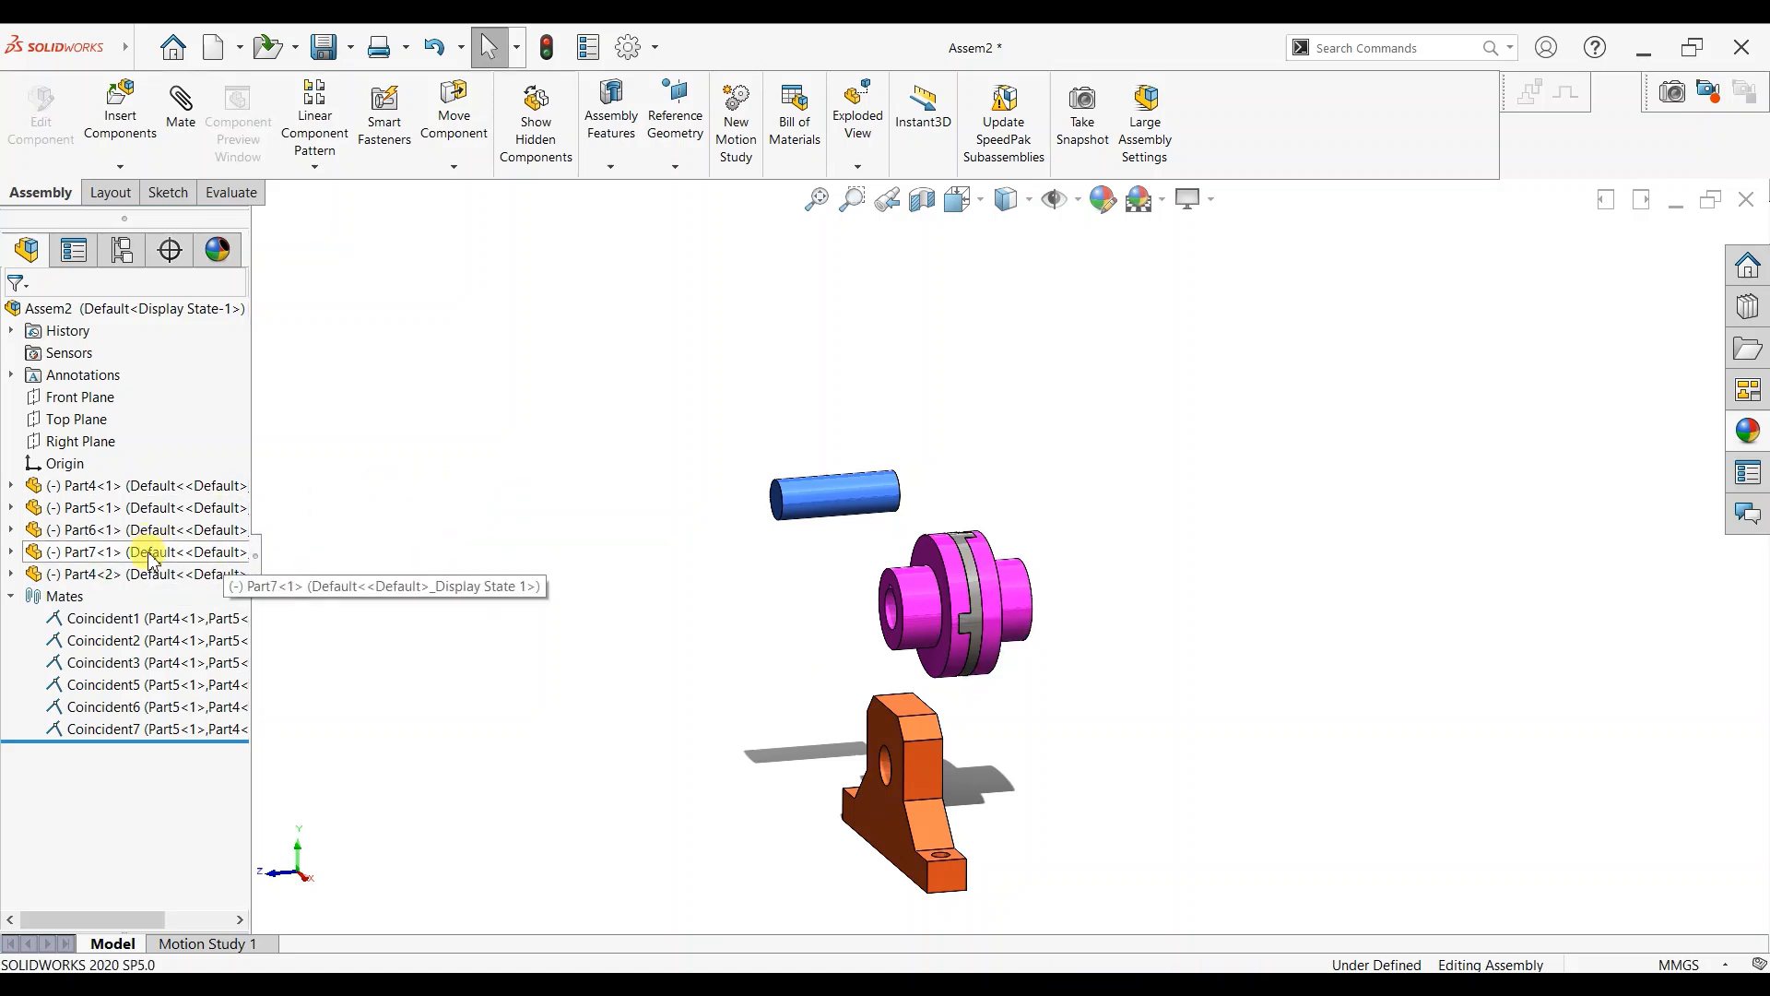
{"action": "left_click", "coordinate": [106, 528]}
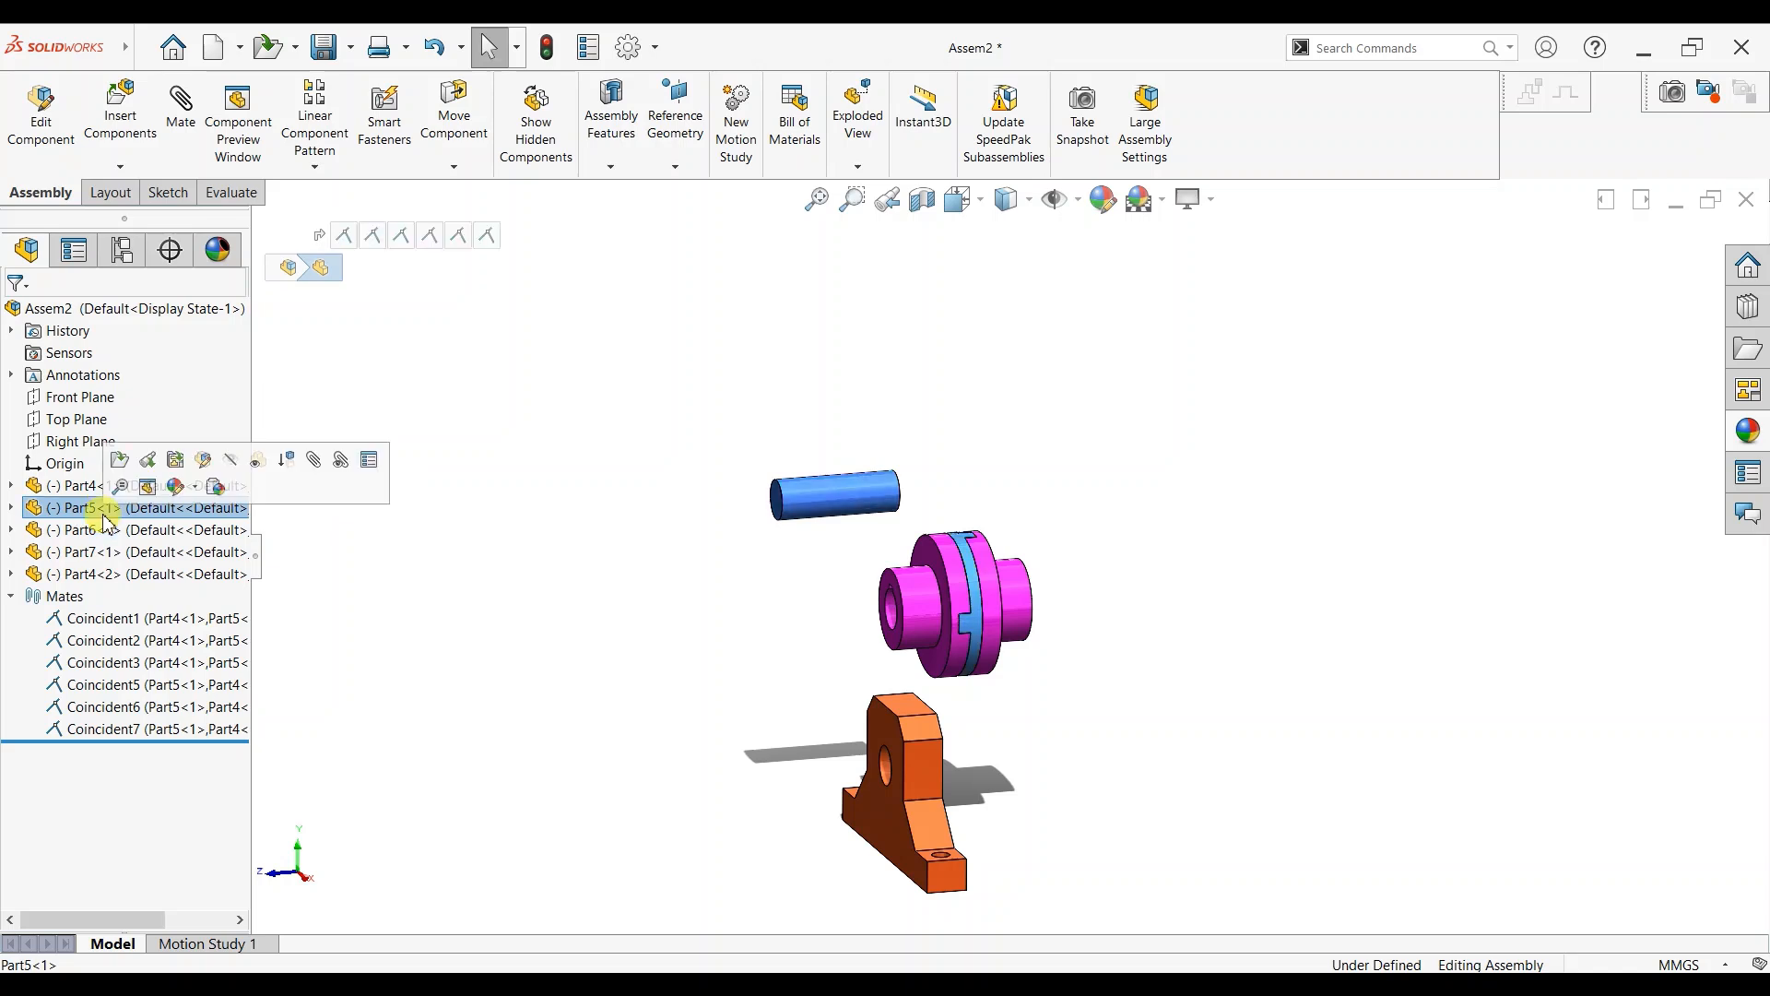
{"action": "left_click", "coordinate": [82, 489]}
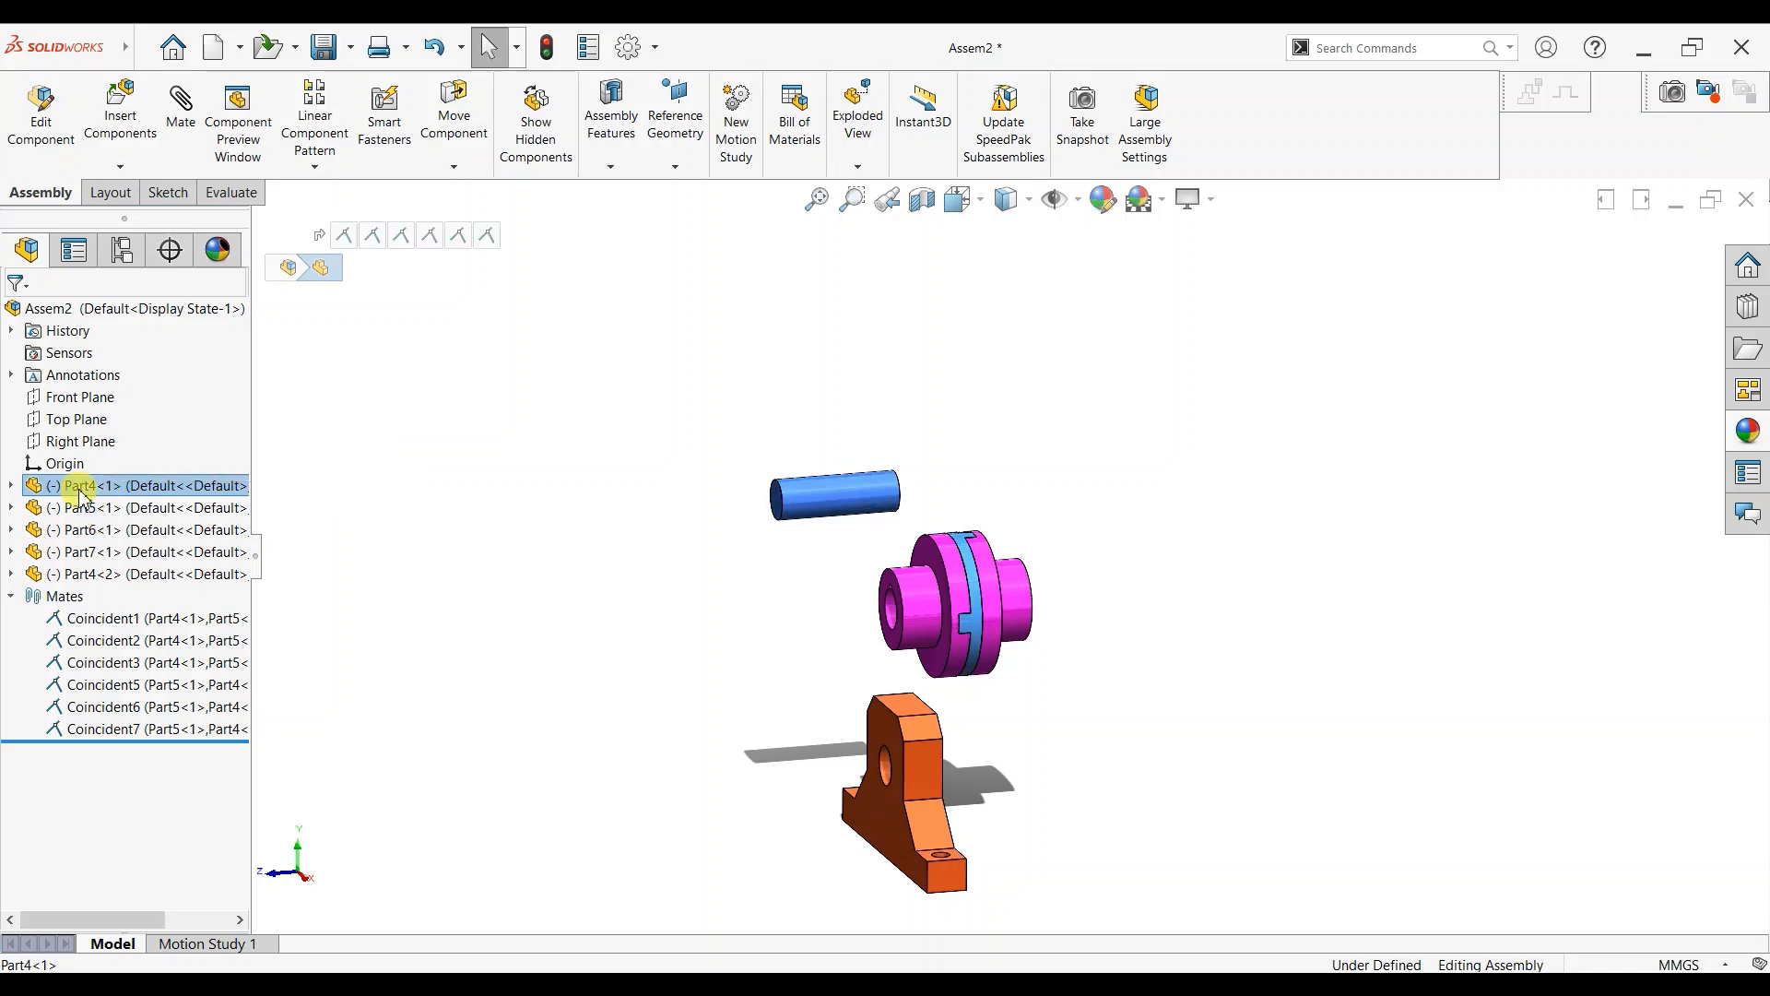
Mate the orange bracket's Front Plane coincident with the assembly's Front Plane.
{"action": "left_click", "coordinate": [83, 553]}
{"action": "left_click", "coordinate": [12, 553]}
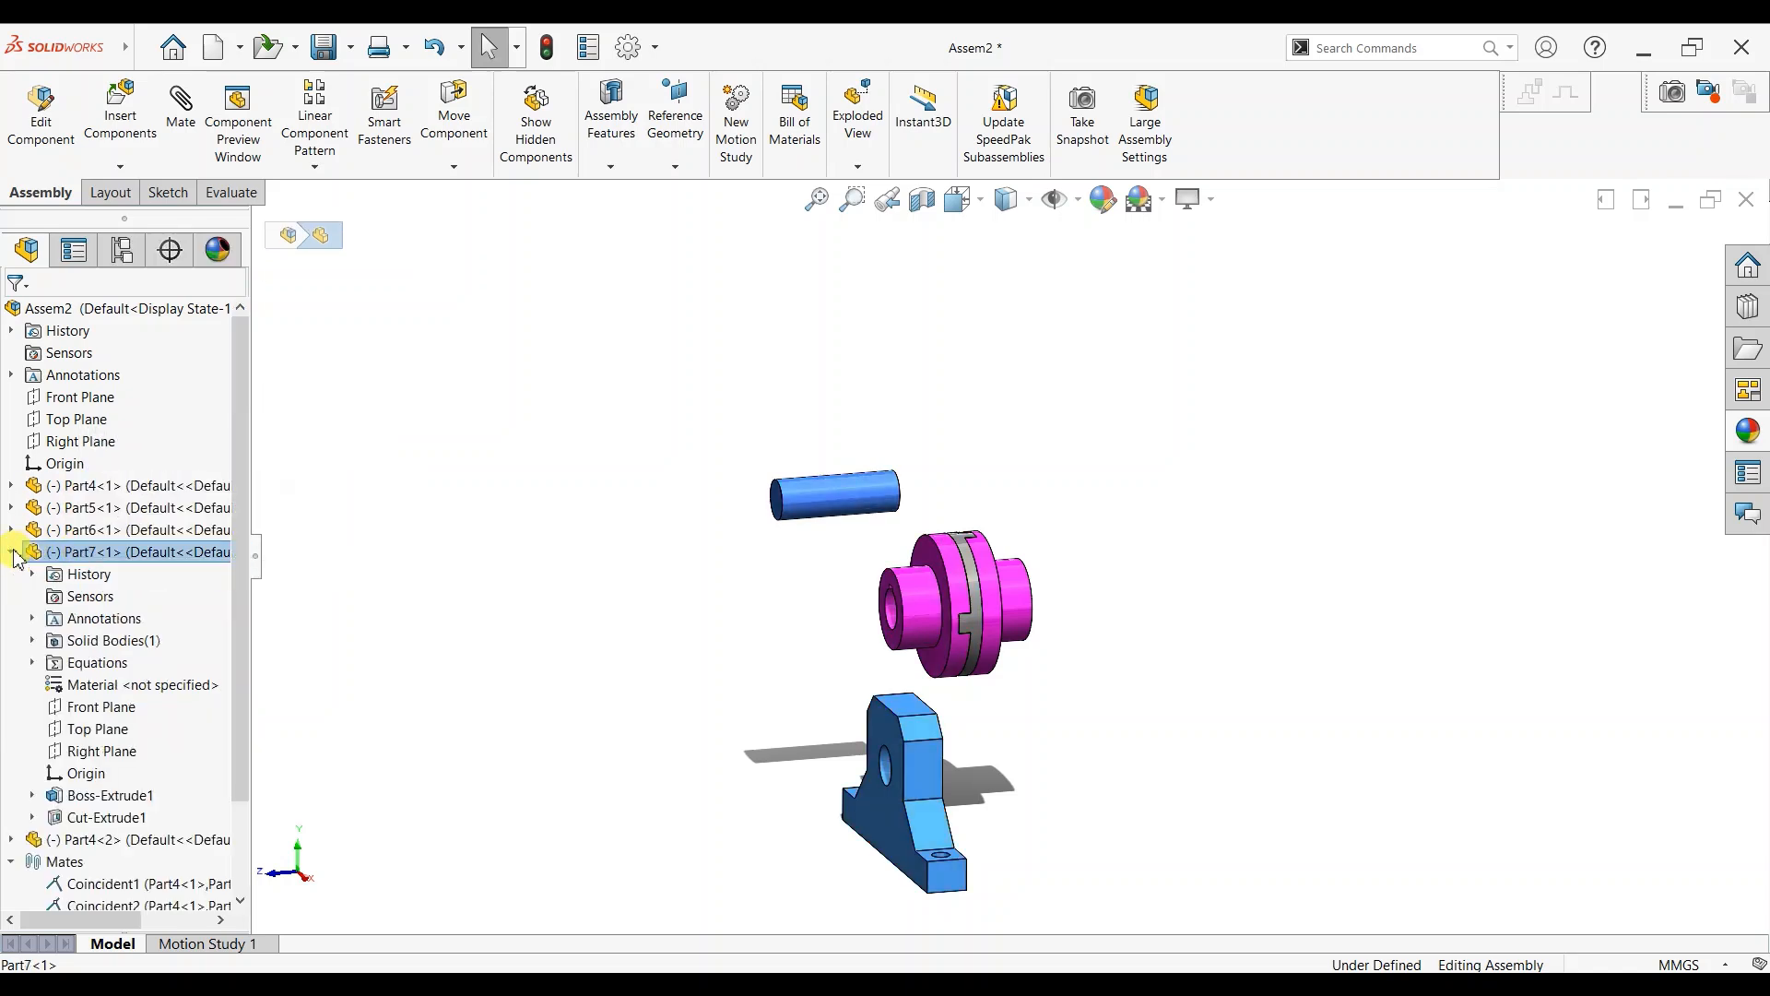
{"action": "left_click", "coordinate": [557, 438]}
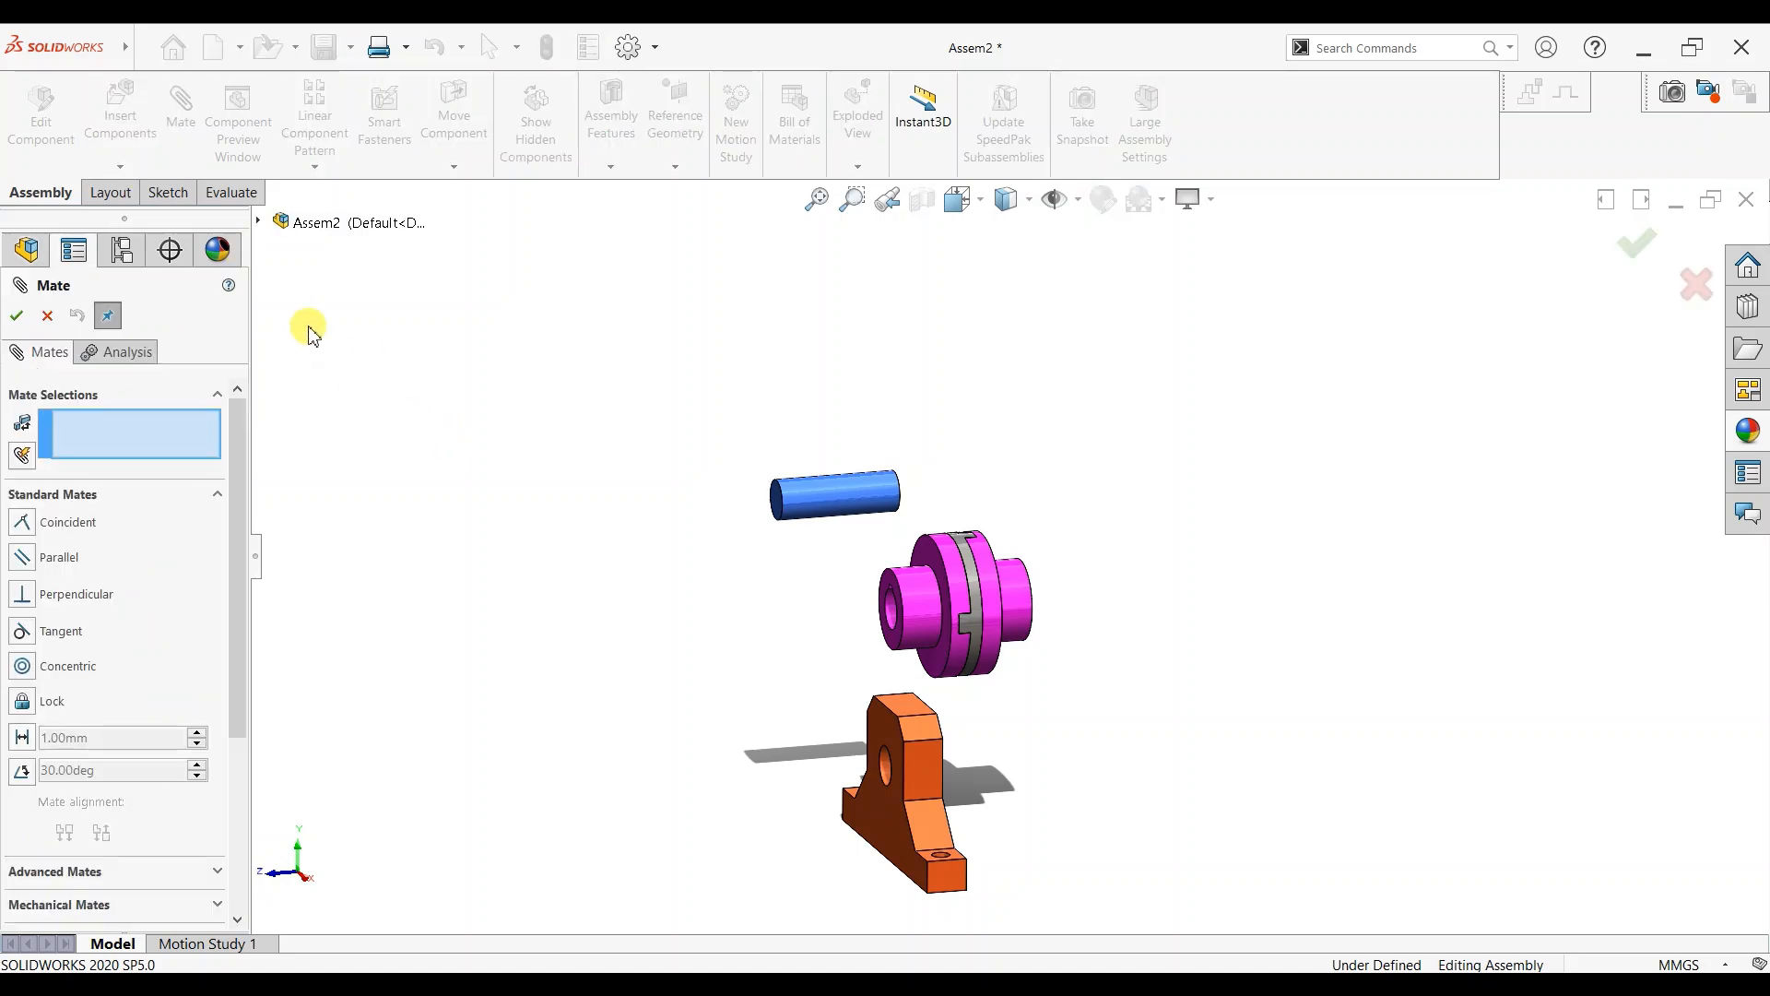
{"action": "left_click", "coordinate": [257, 223]}
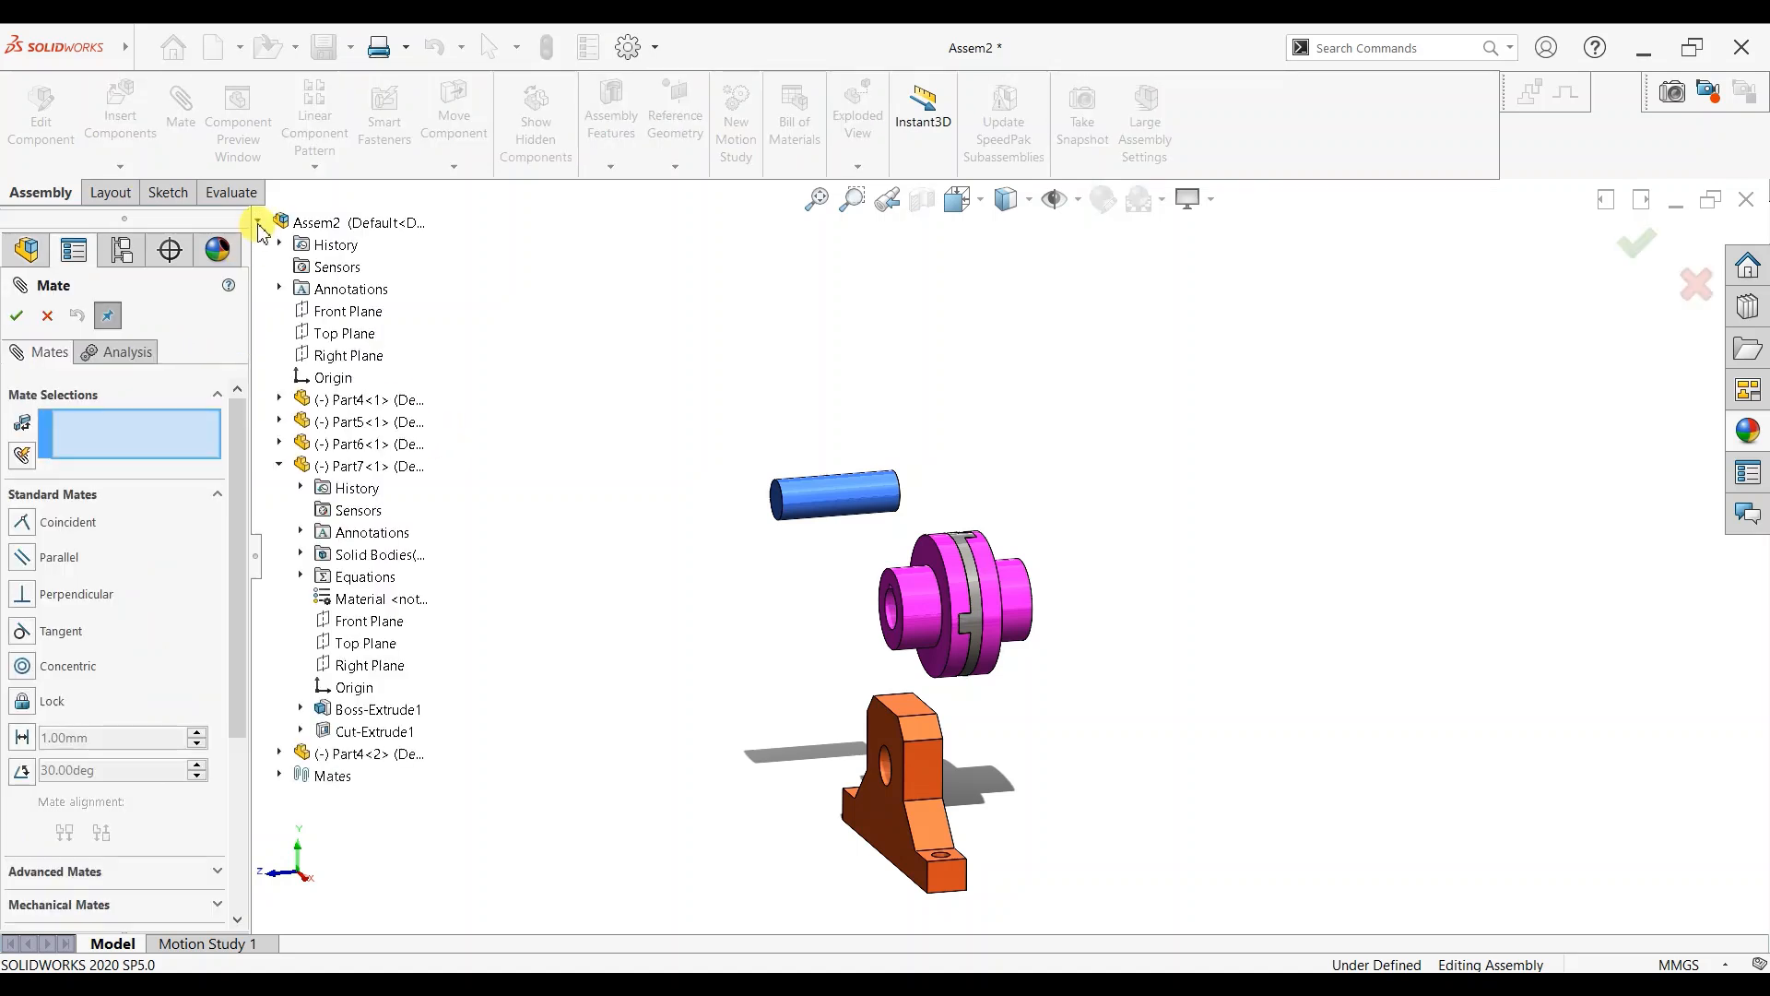
{"action": "left_click", "coordinate": [318, 312]}
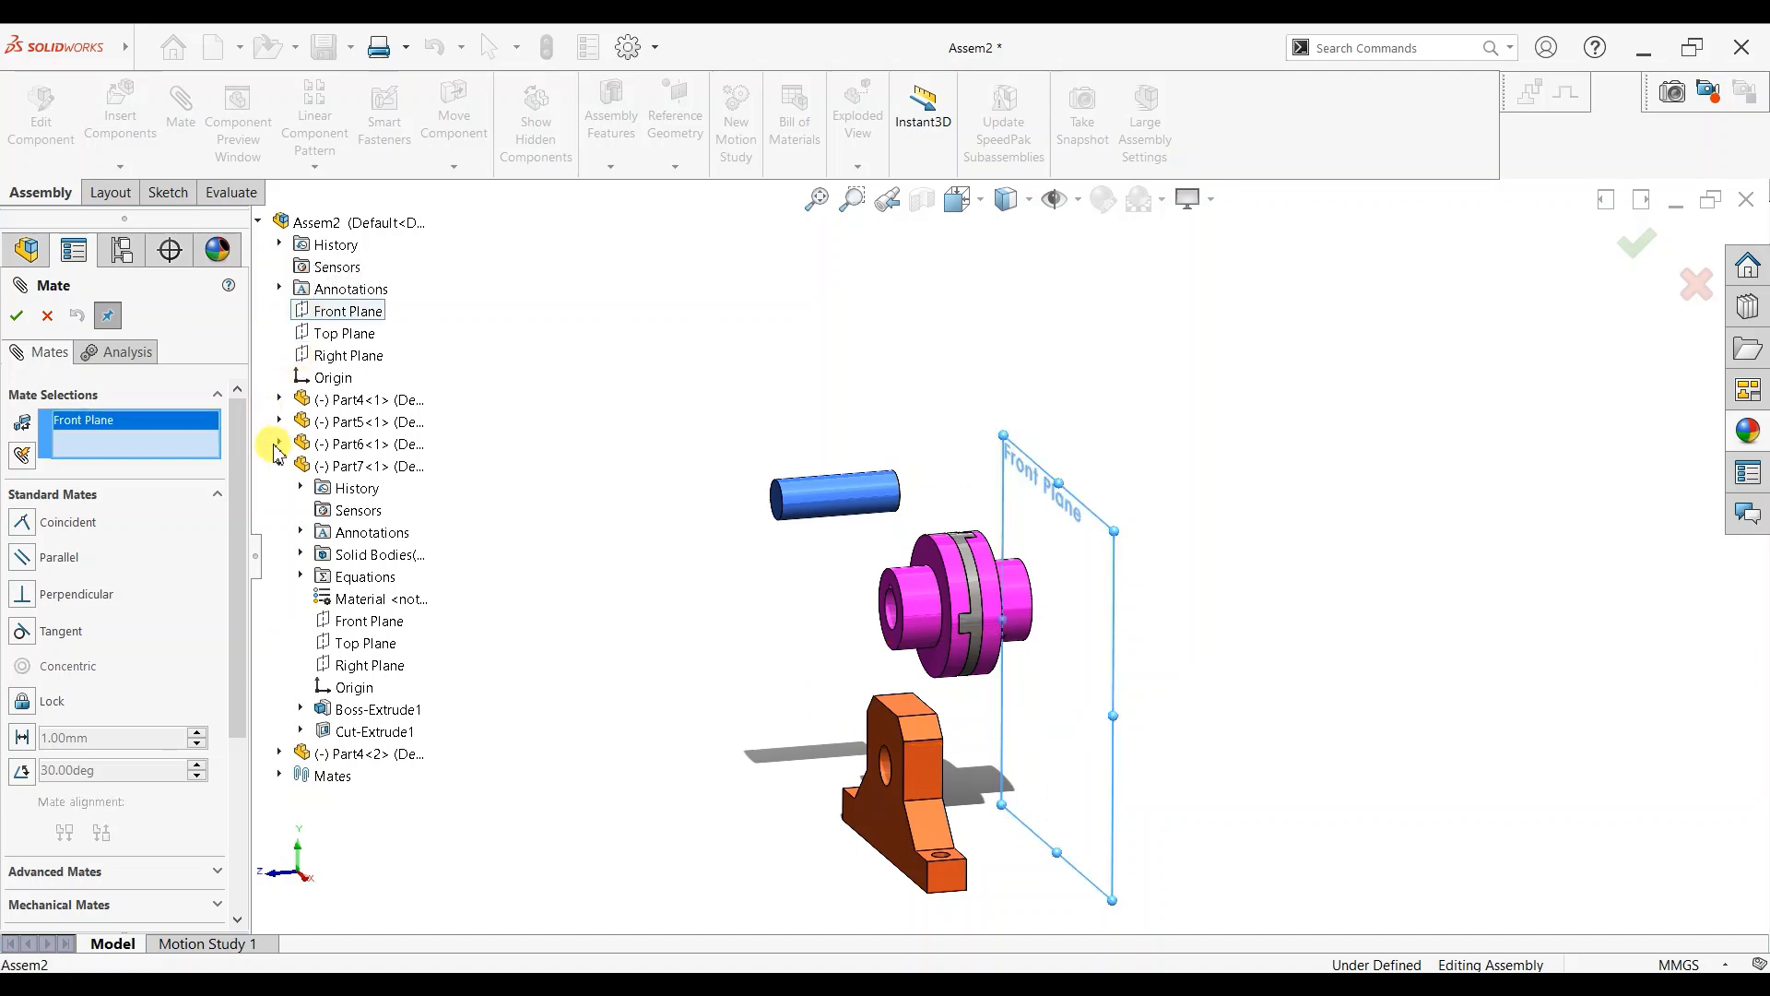
{"action": "left_click", "coordinate": [334, 623]}
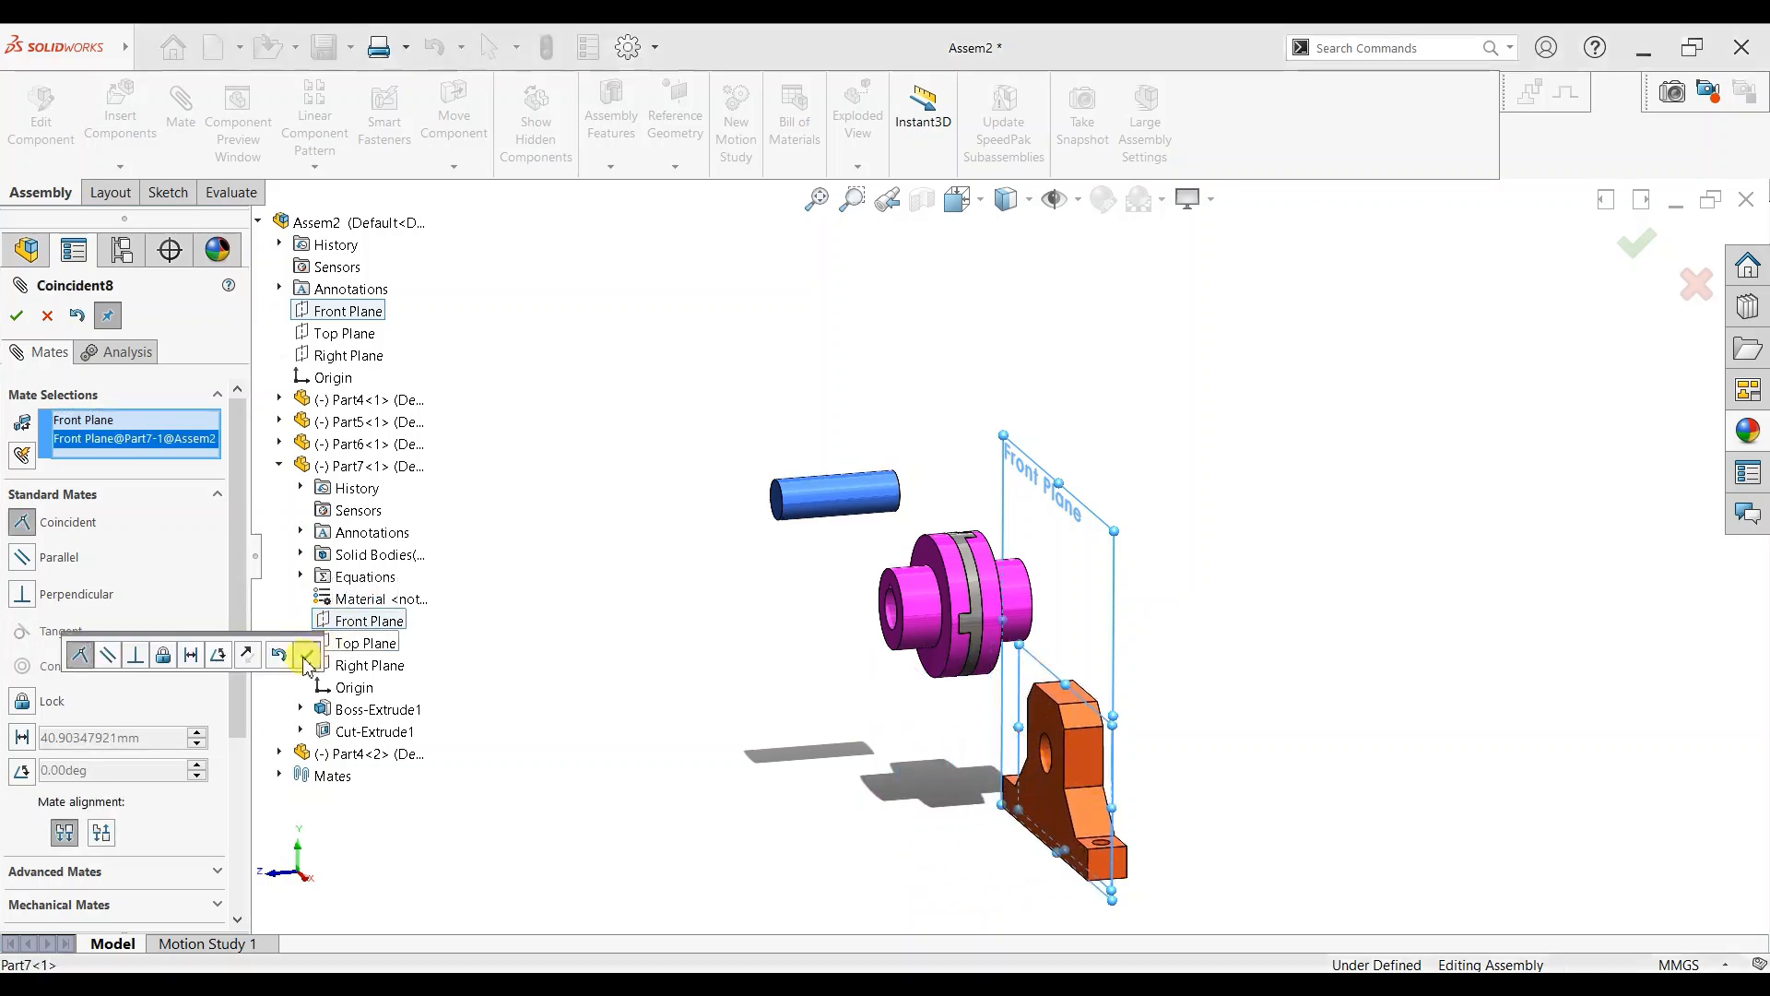
{"action": "left_click", "coordinate": [308, 655]}
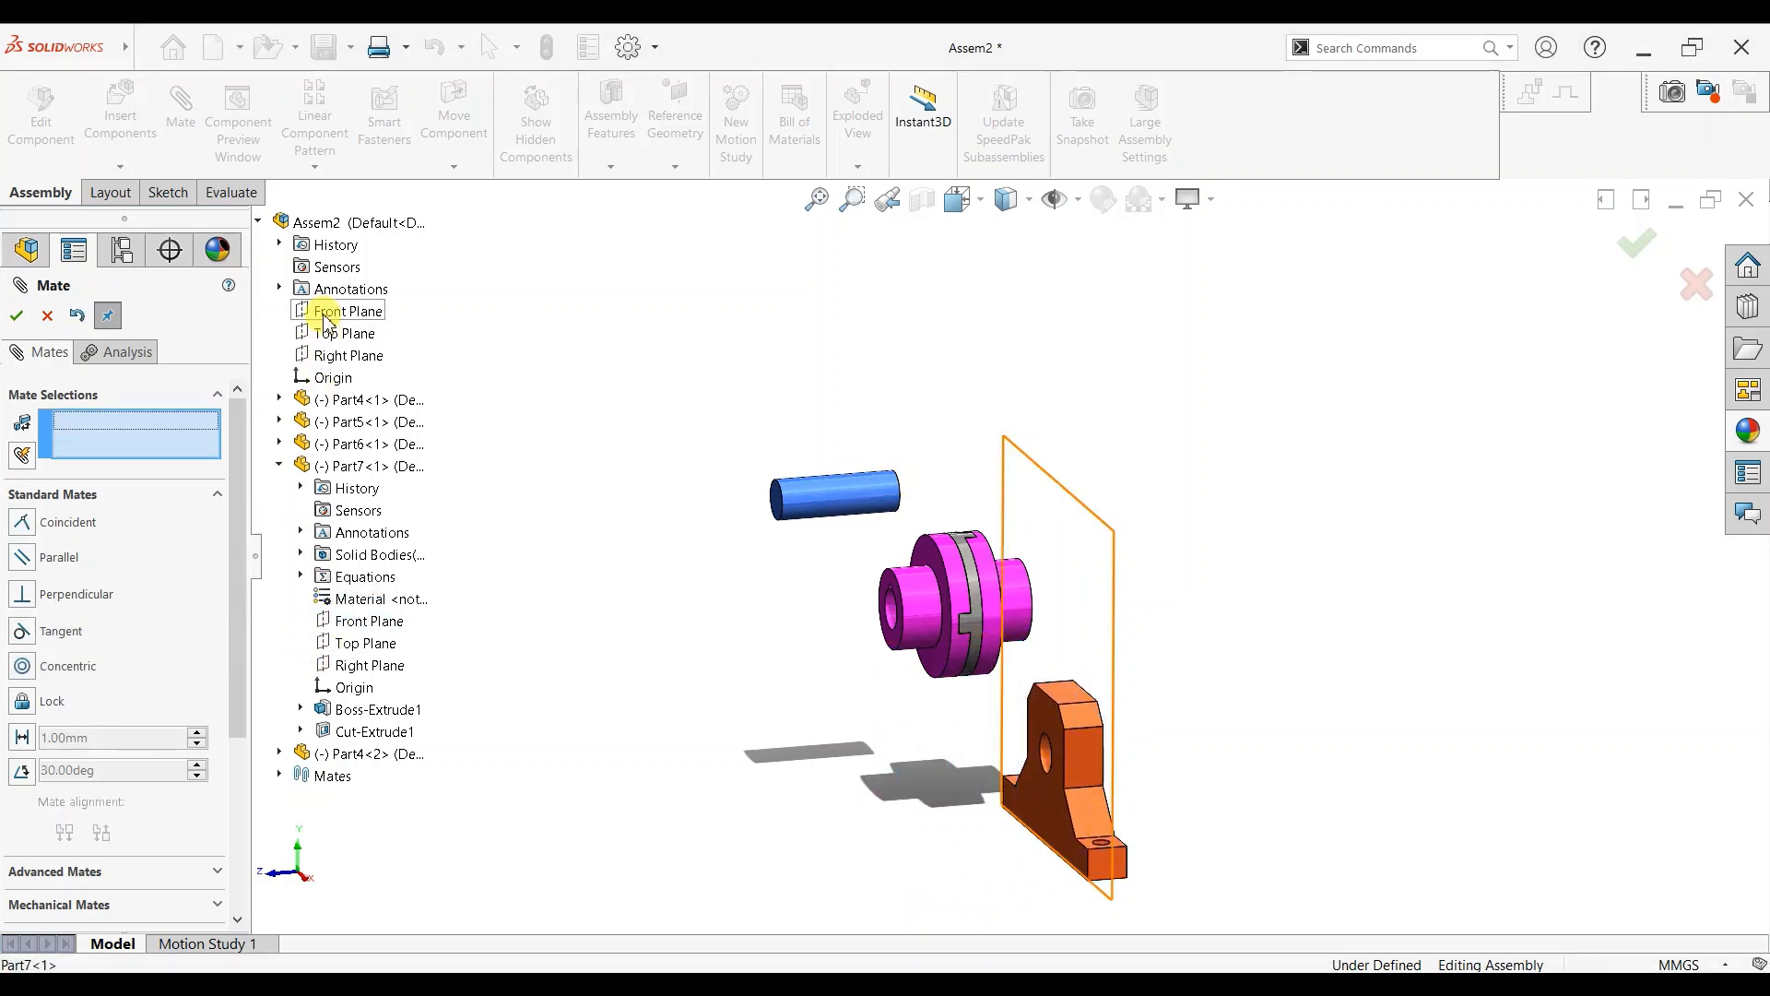
Mate the bracket's Right Plane coincident with the assembly's Right Plane, and finish mating.
{"action": "left_click", "coordinate": [323, 355]}
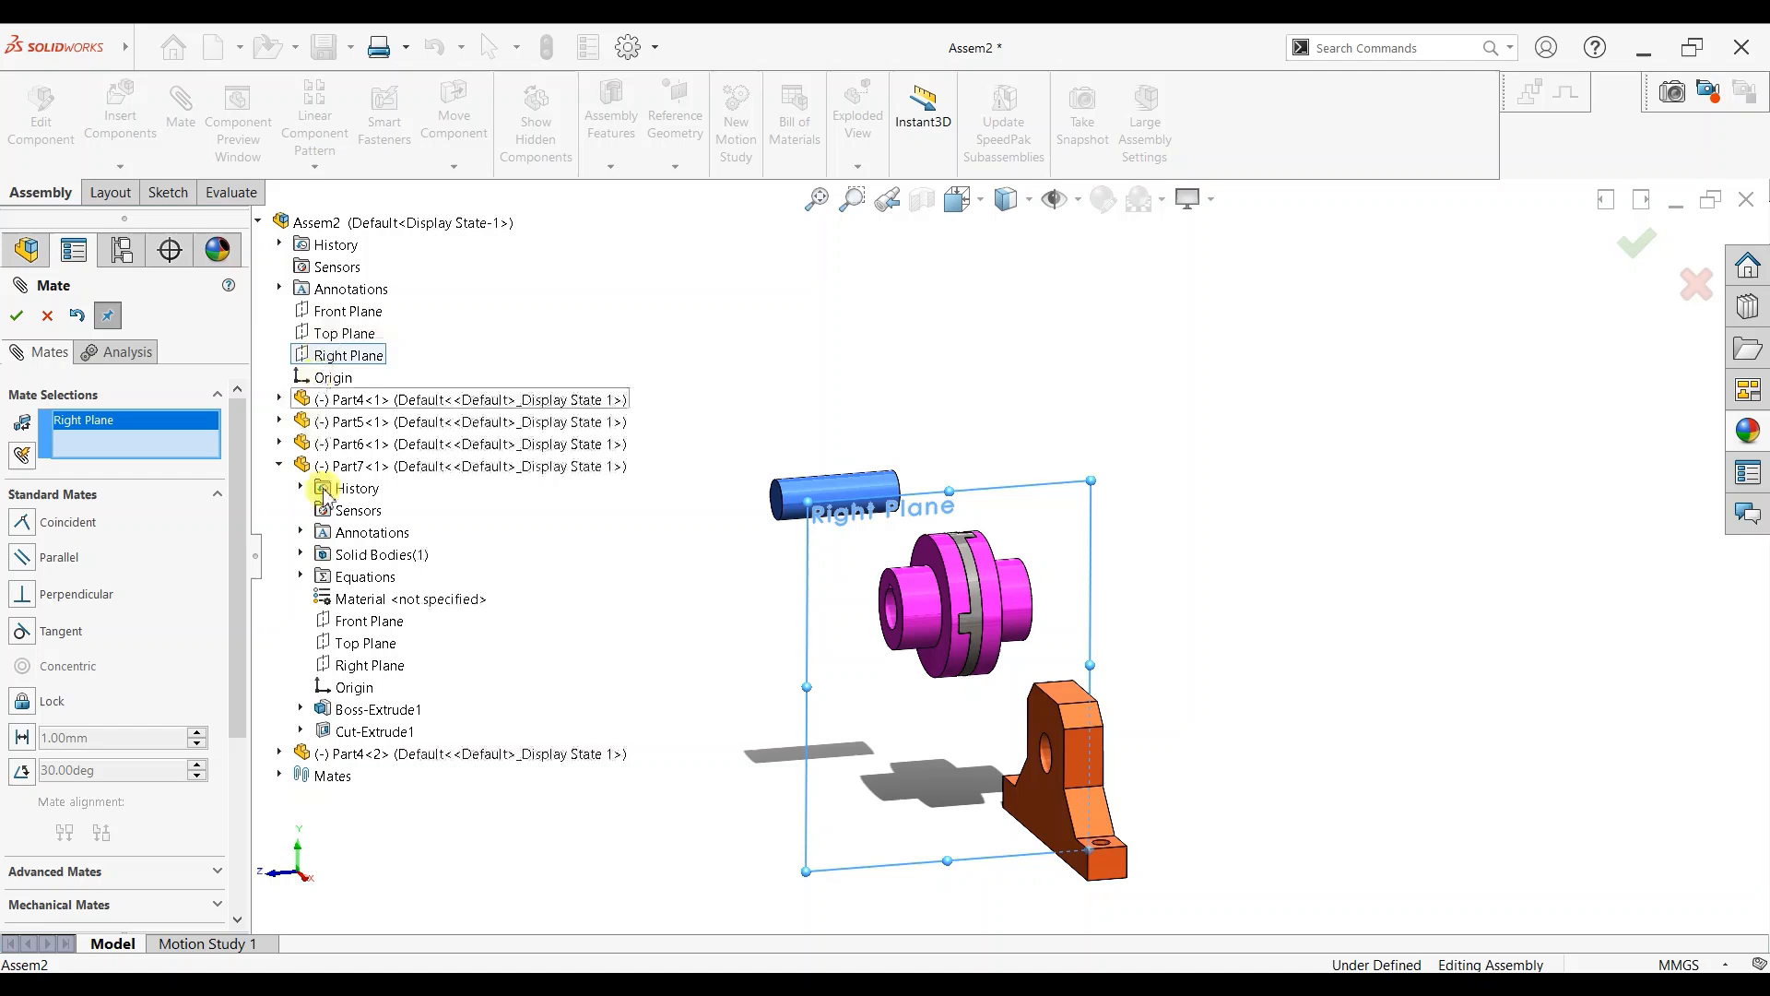
{"action": "left_click", "coordinate": [360, 665]}
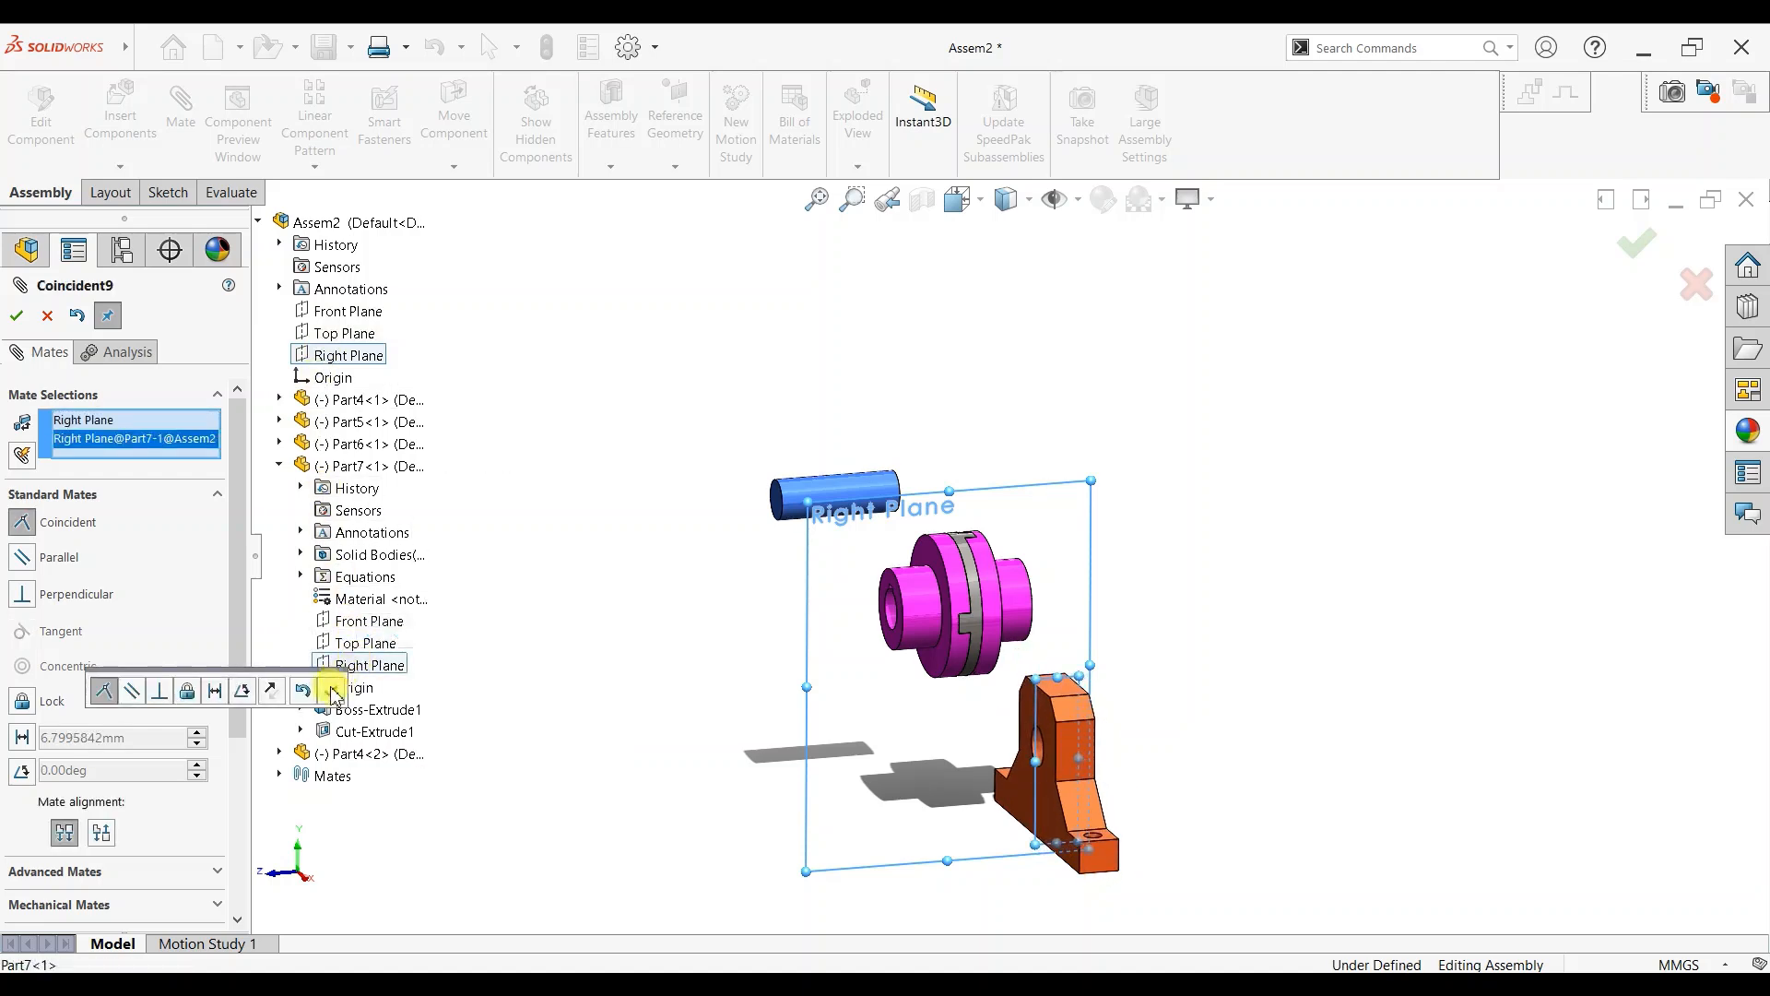
{"action": "left_click", "coordinate": [329, 694]}
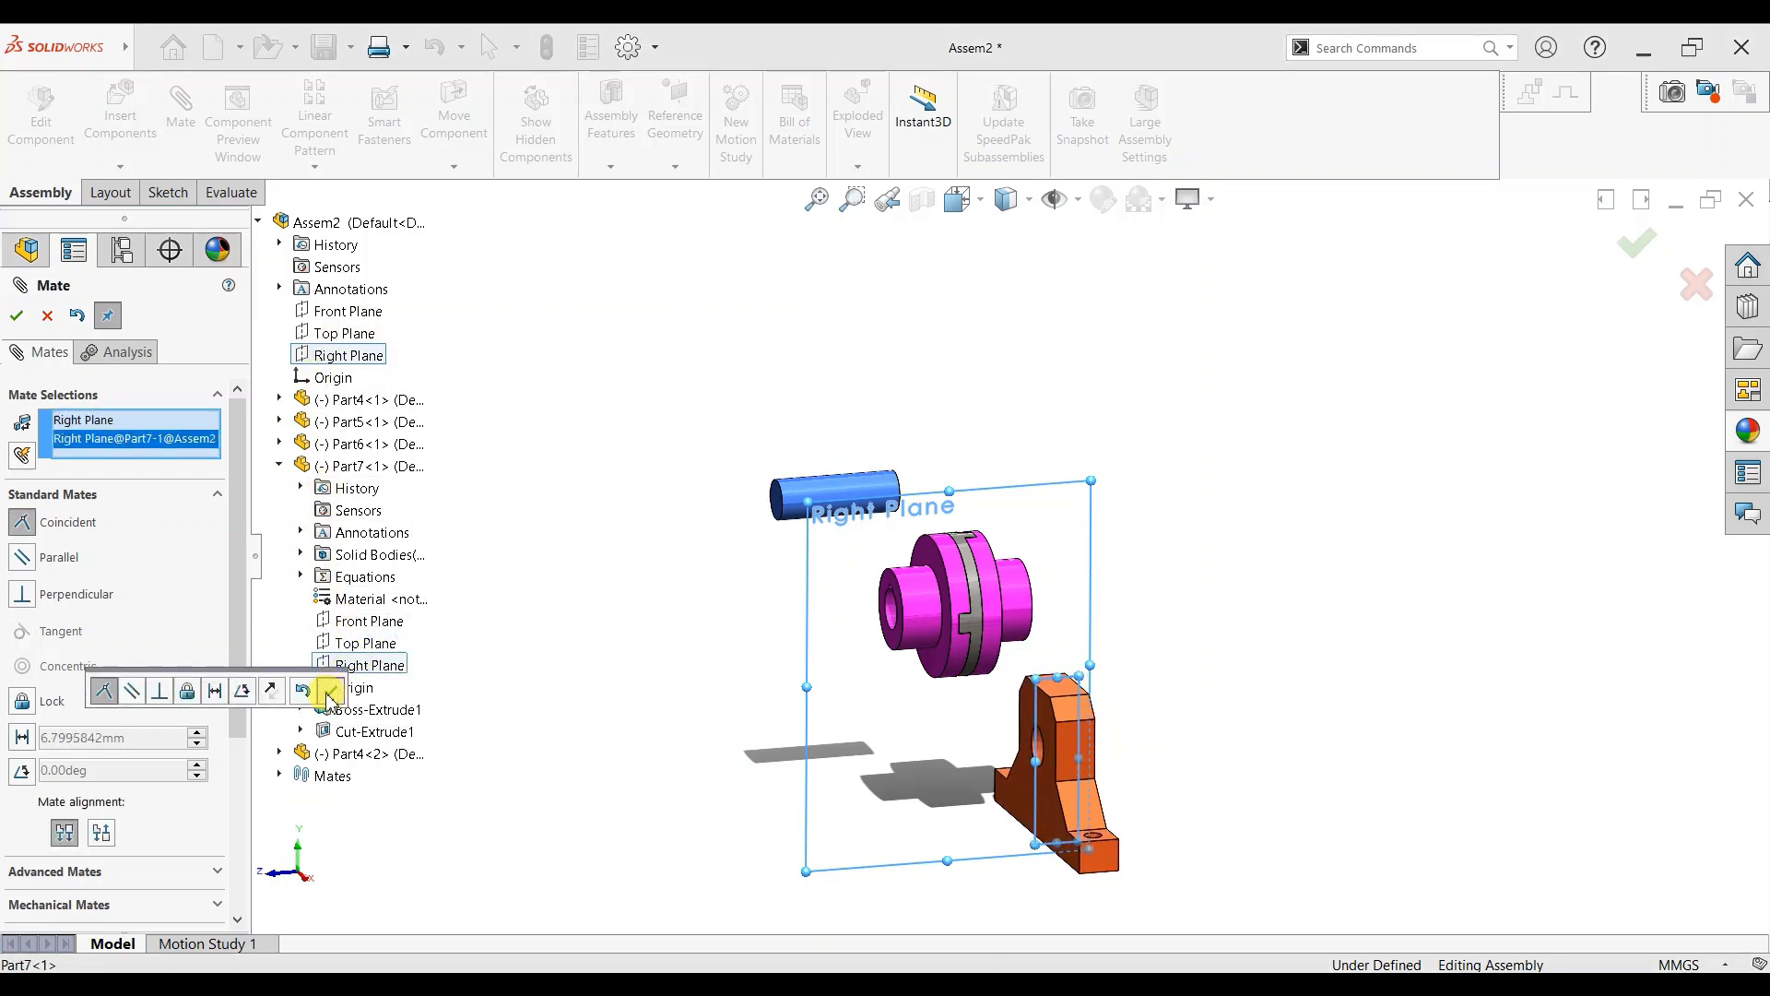
{"action": "left_click", "coordinate": [48, 316]}
Fix the orange bracket in place in the assembly.
{"action": "scroll", "coordinate": [1244, 781], "scroll_direction": "down", "scroll_amount": 2}
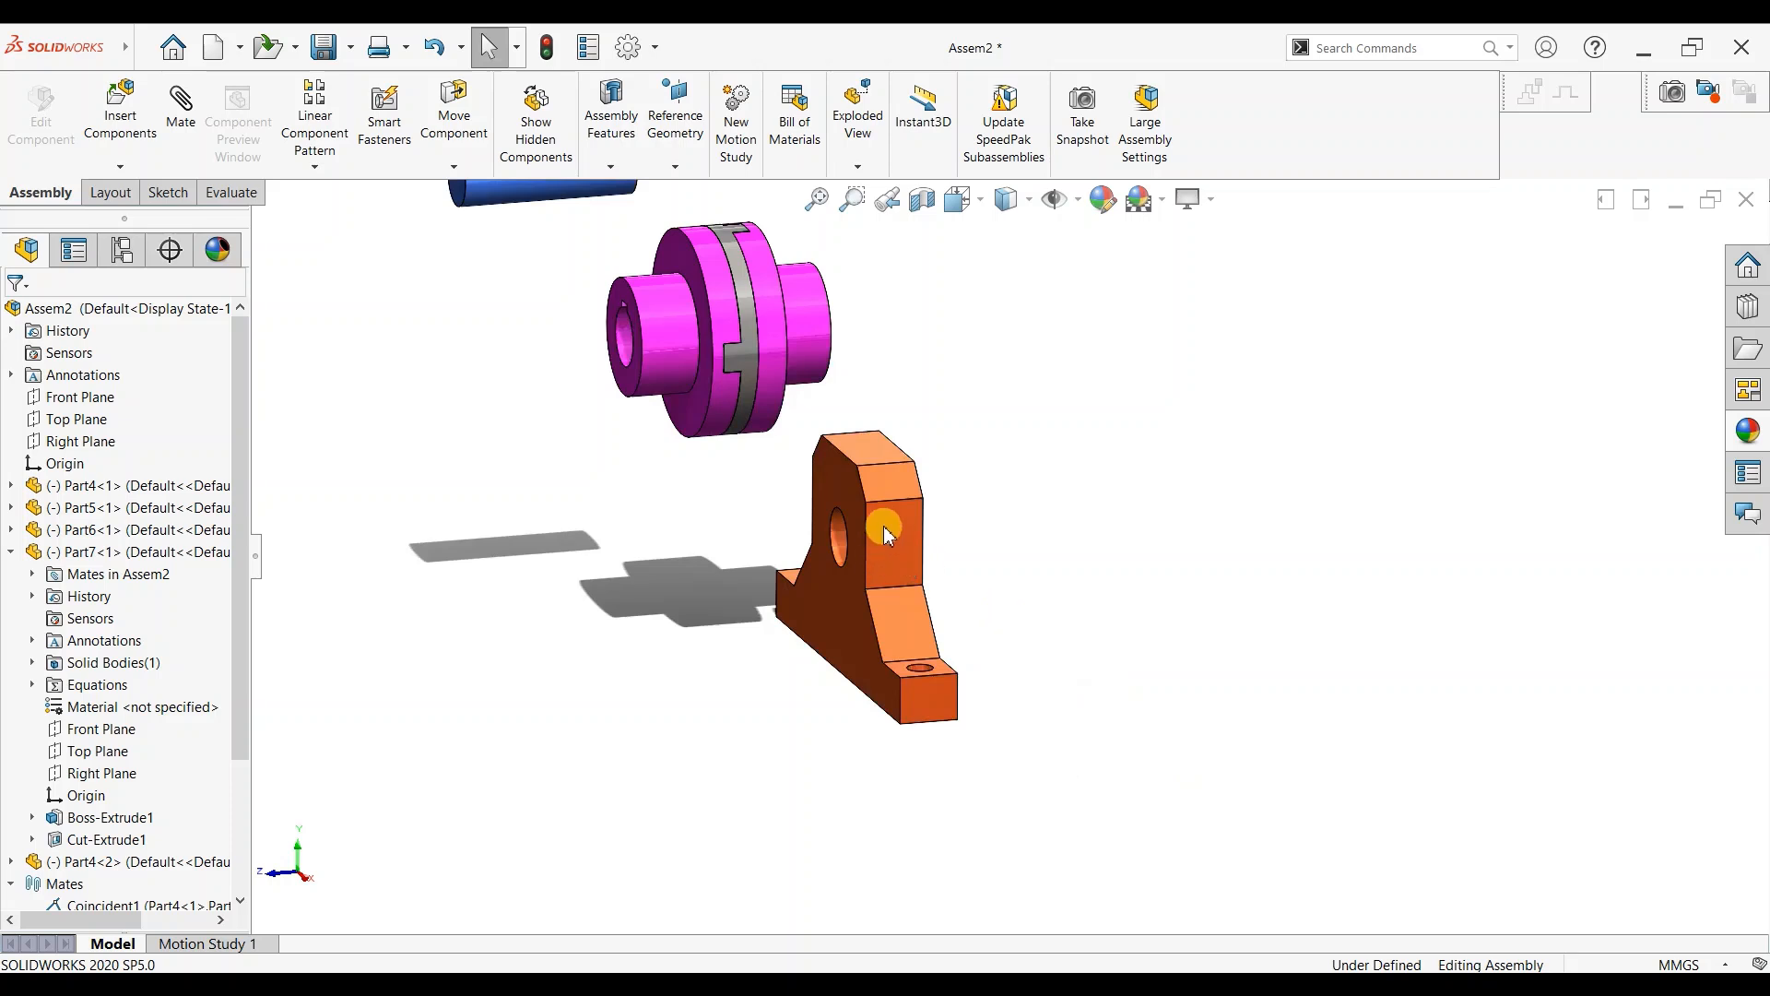
{"action": "right_click", "coordinate": [884, 527]}
{"action": "left_click", "coordinate": [952, 630]}
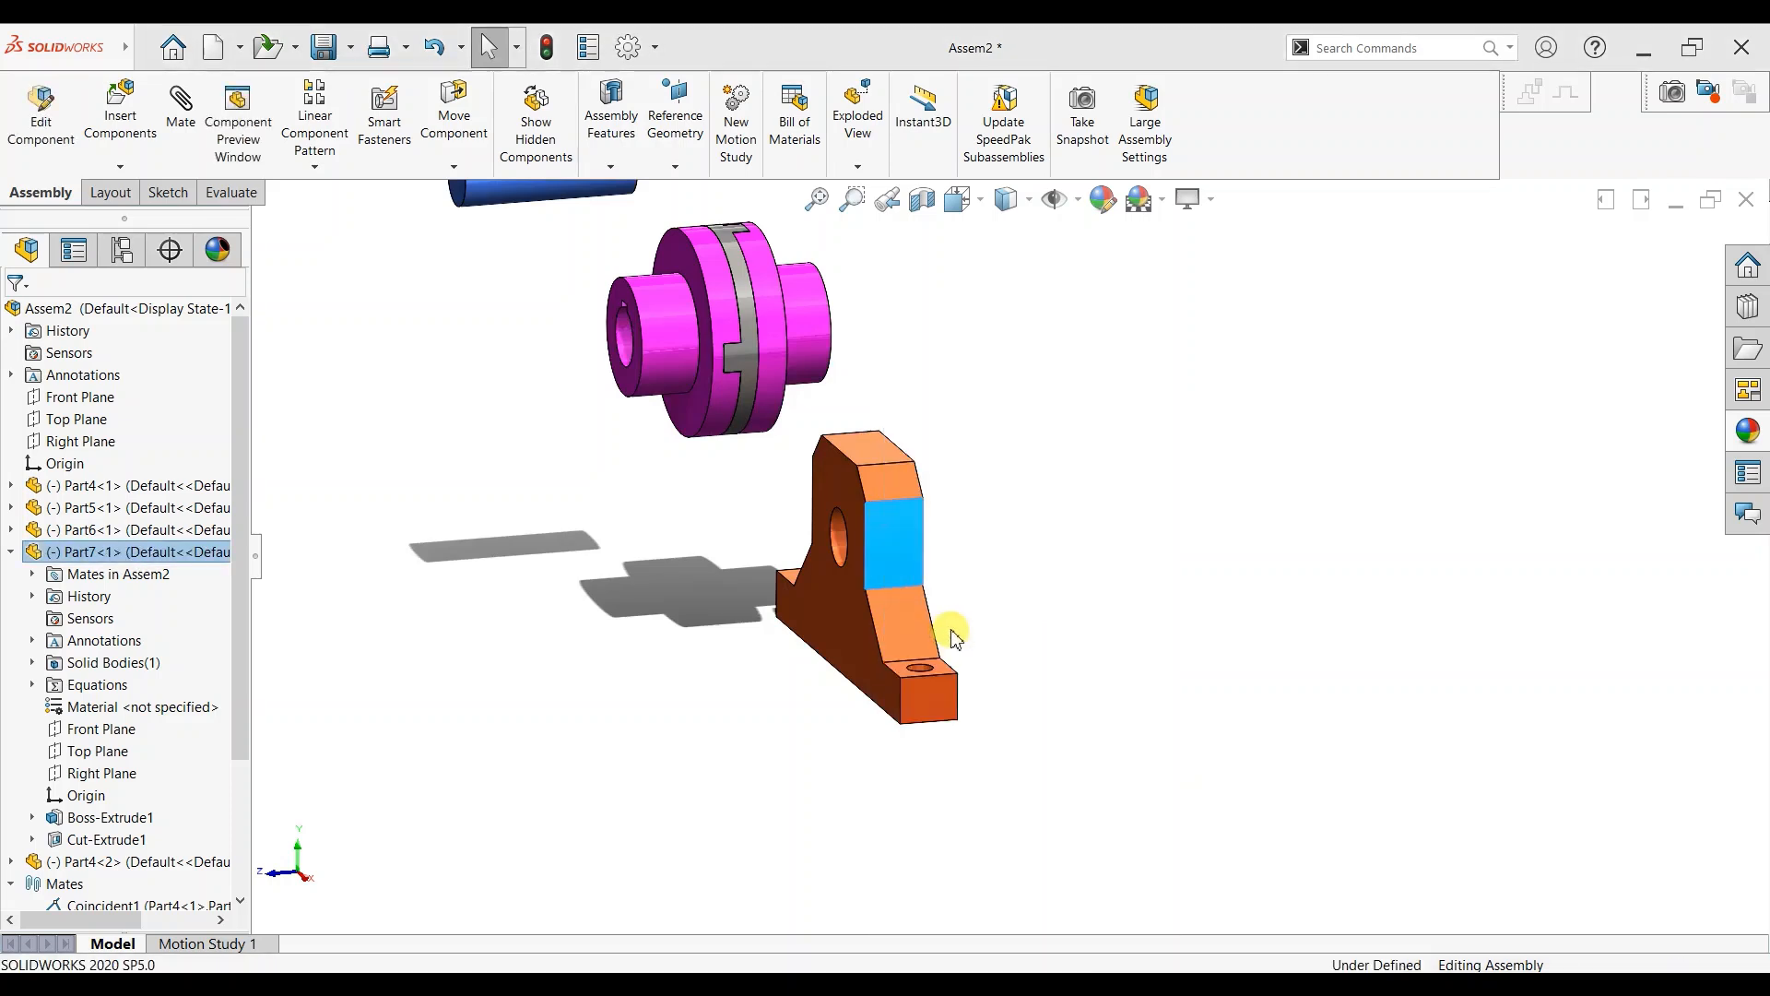
Mate the blue shaft's cylindrical face concentric with the bore of the bracket.
{"action": "scroll", "coordinate": [968, 514], "scroll_direction": "up", "scroll_amount": 2}
{"action": "scroll", "coordinate": [901, 328], "scroll_direction": "down", "scroll_amount": 2}
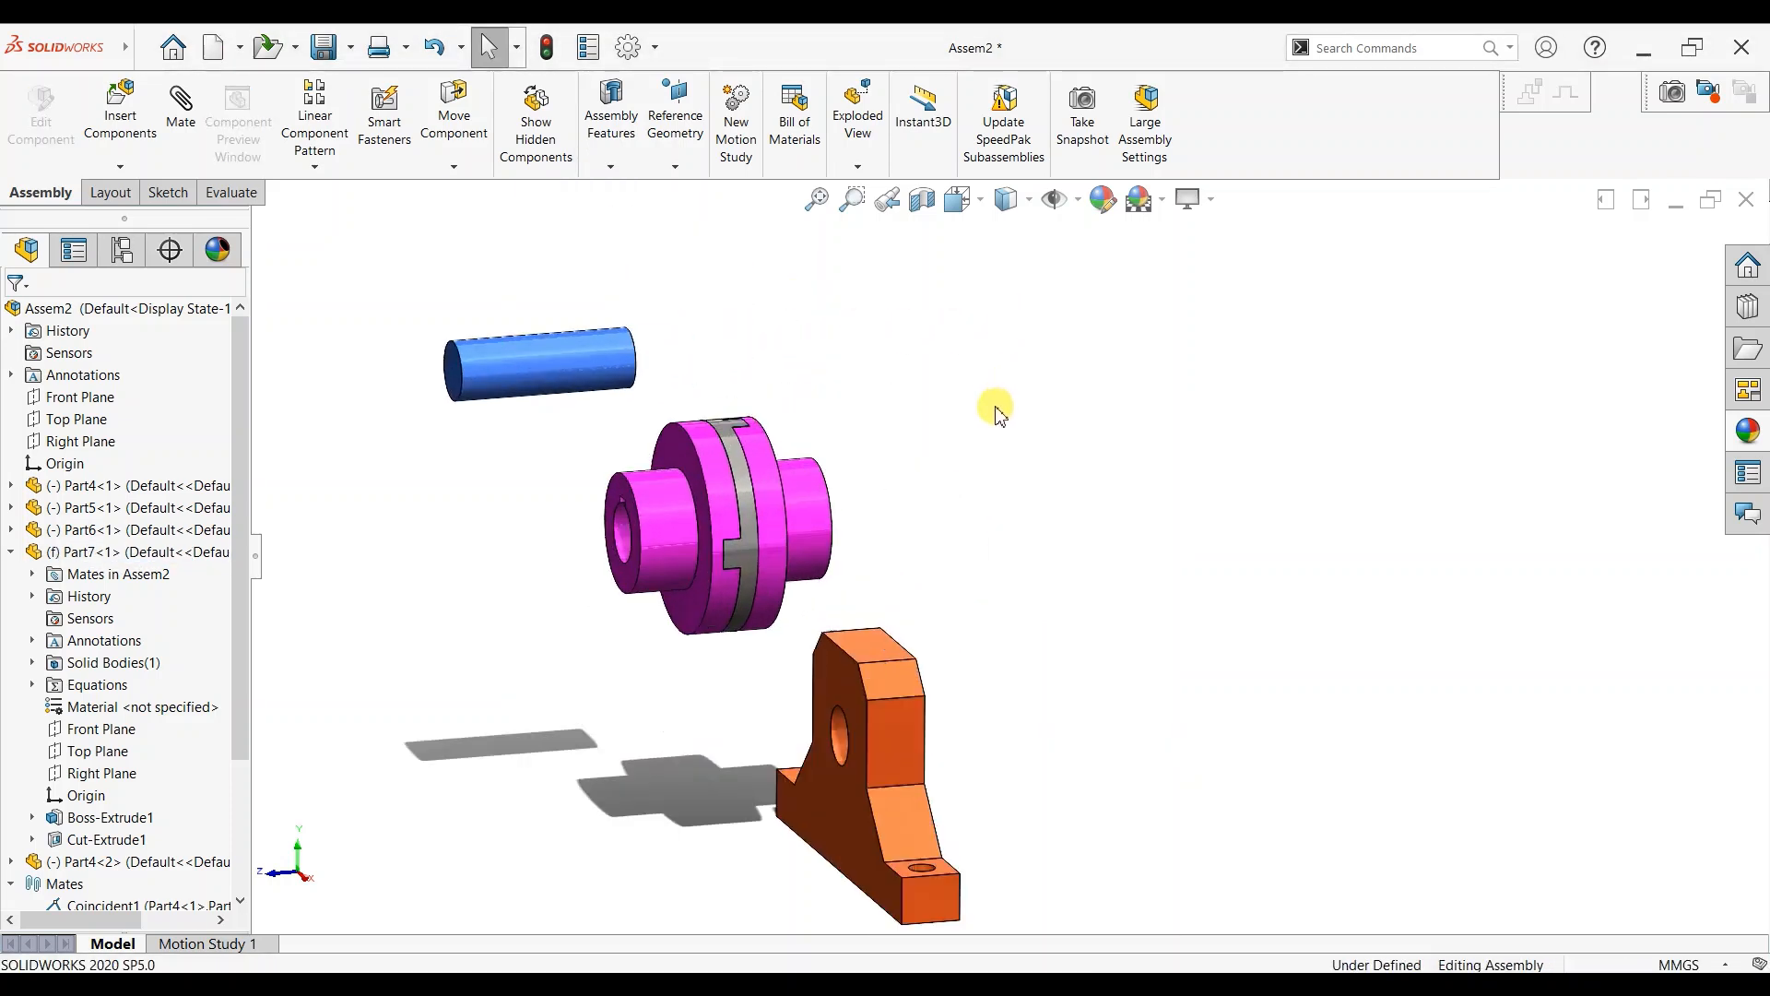
{"action": "left_click", "coordinate": [181, 103]}
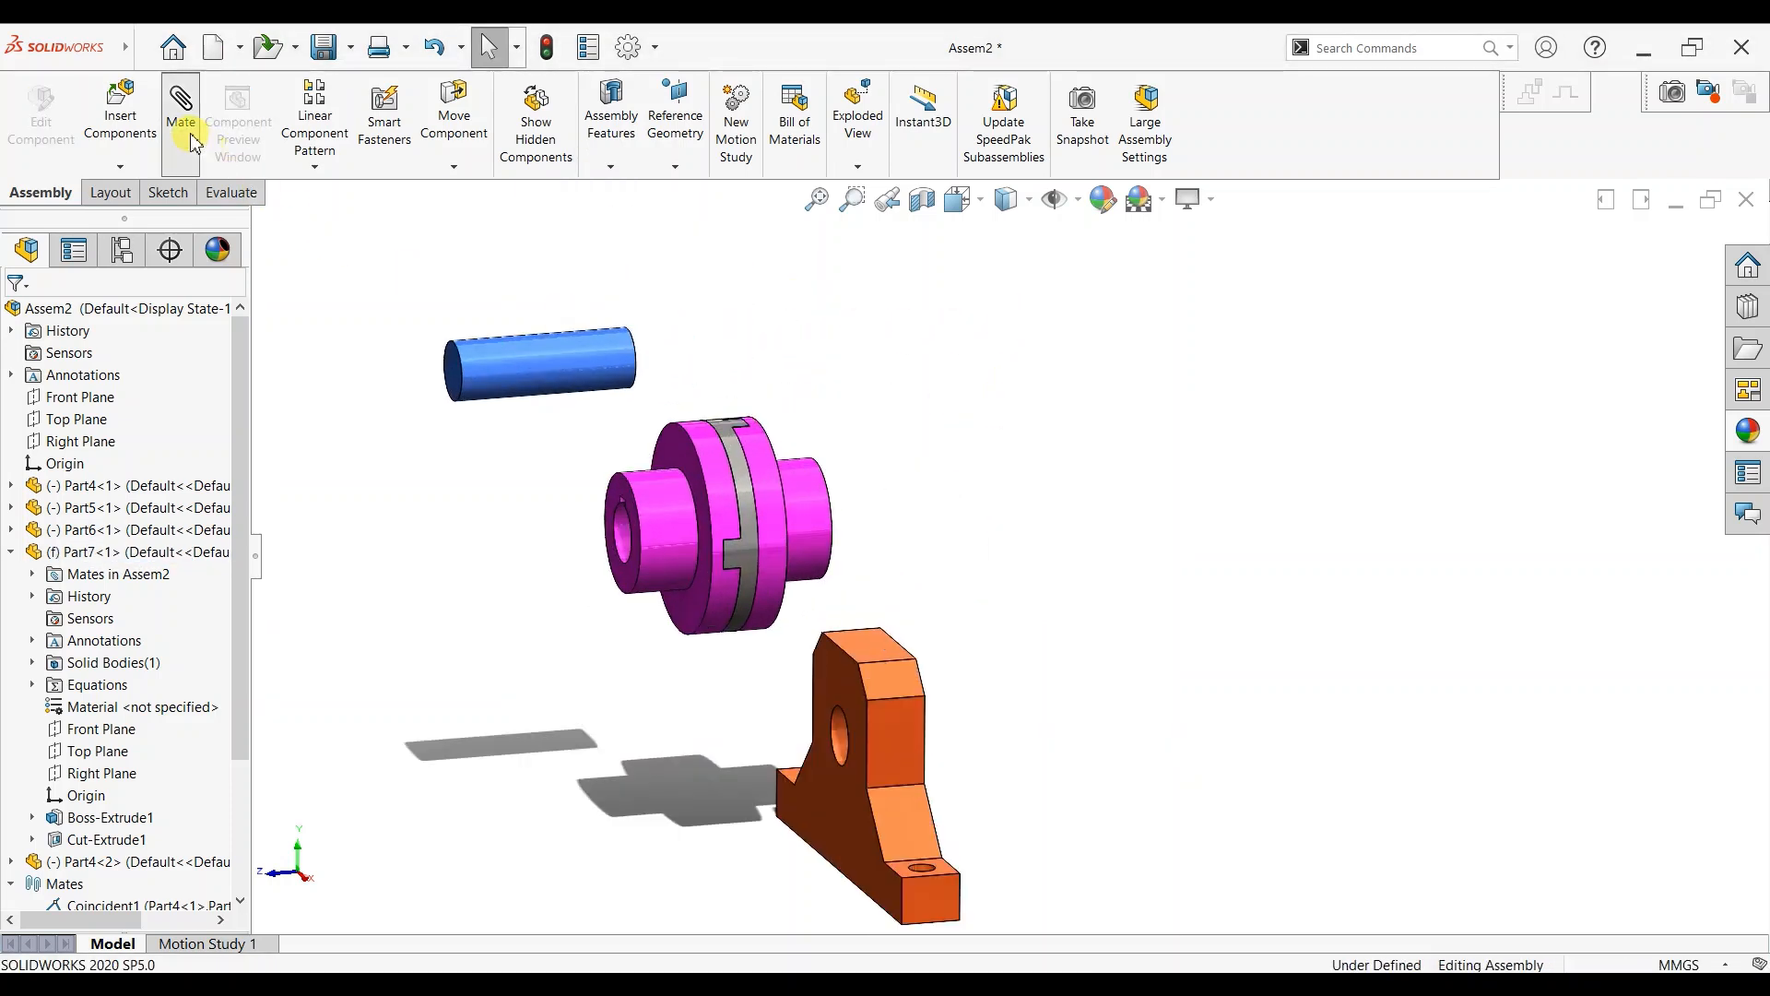
{"action": "left_click", "coordinate": [498, 373]}
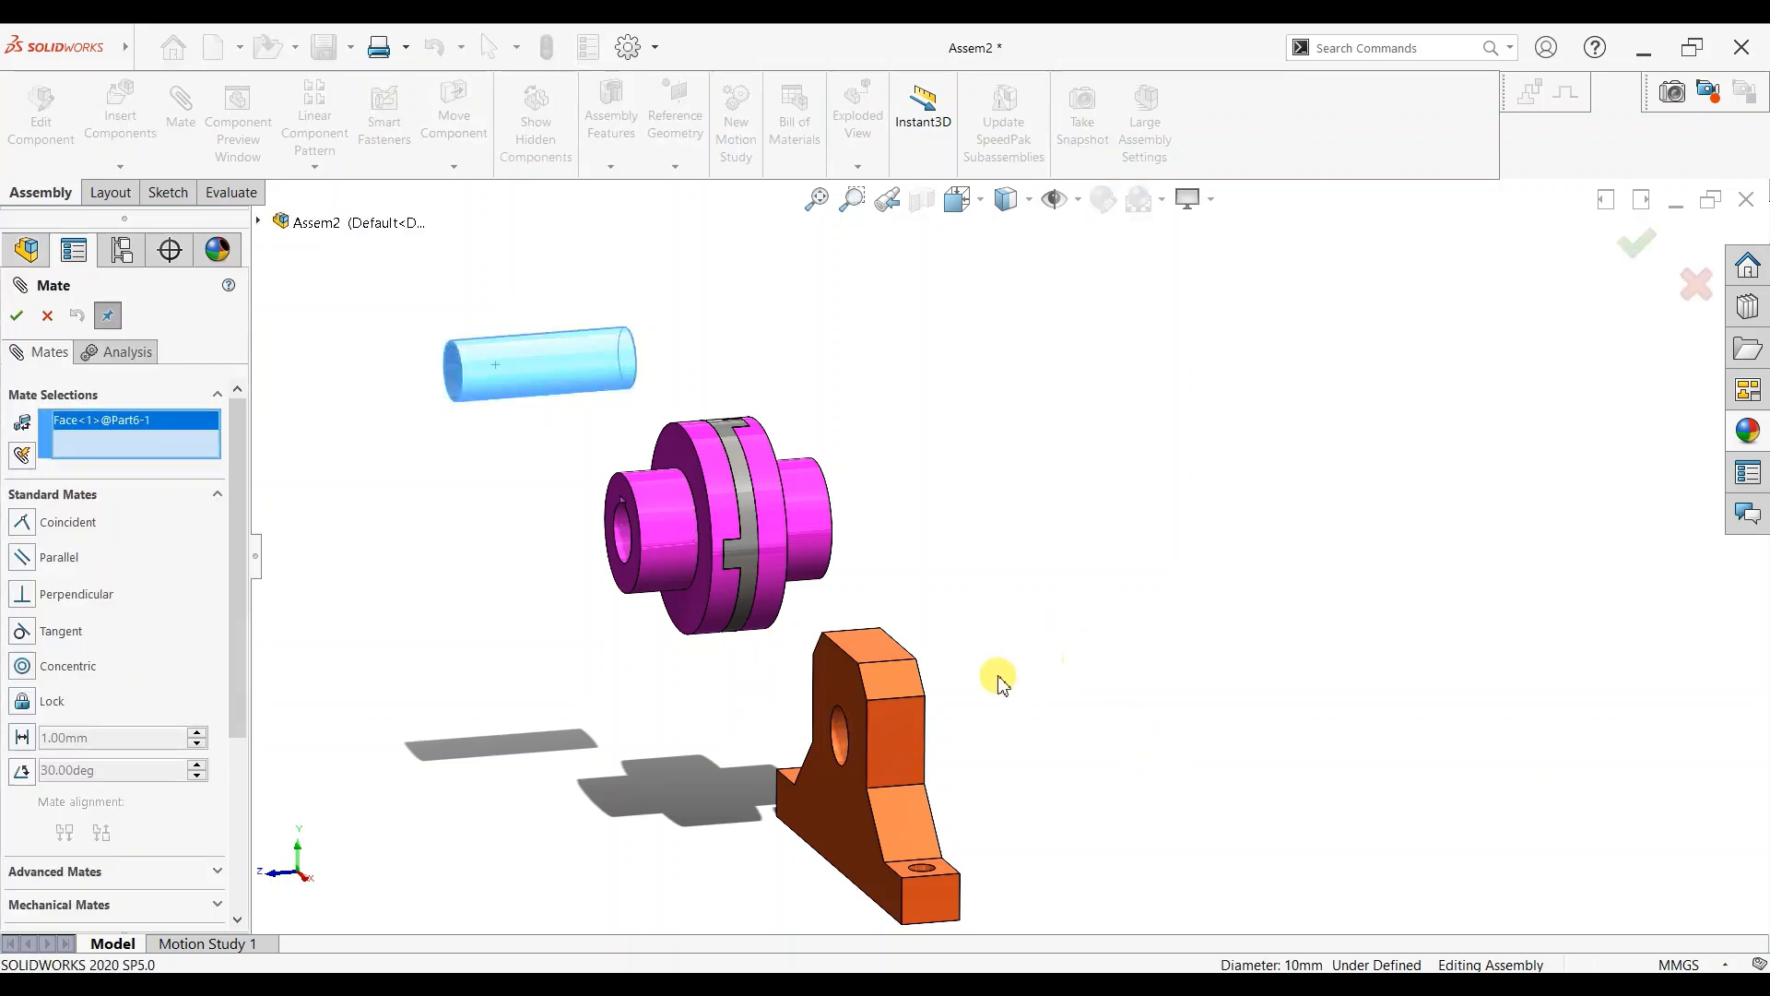
{"action": "left_click", "coordinate": [840, 737]}
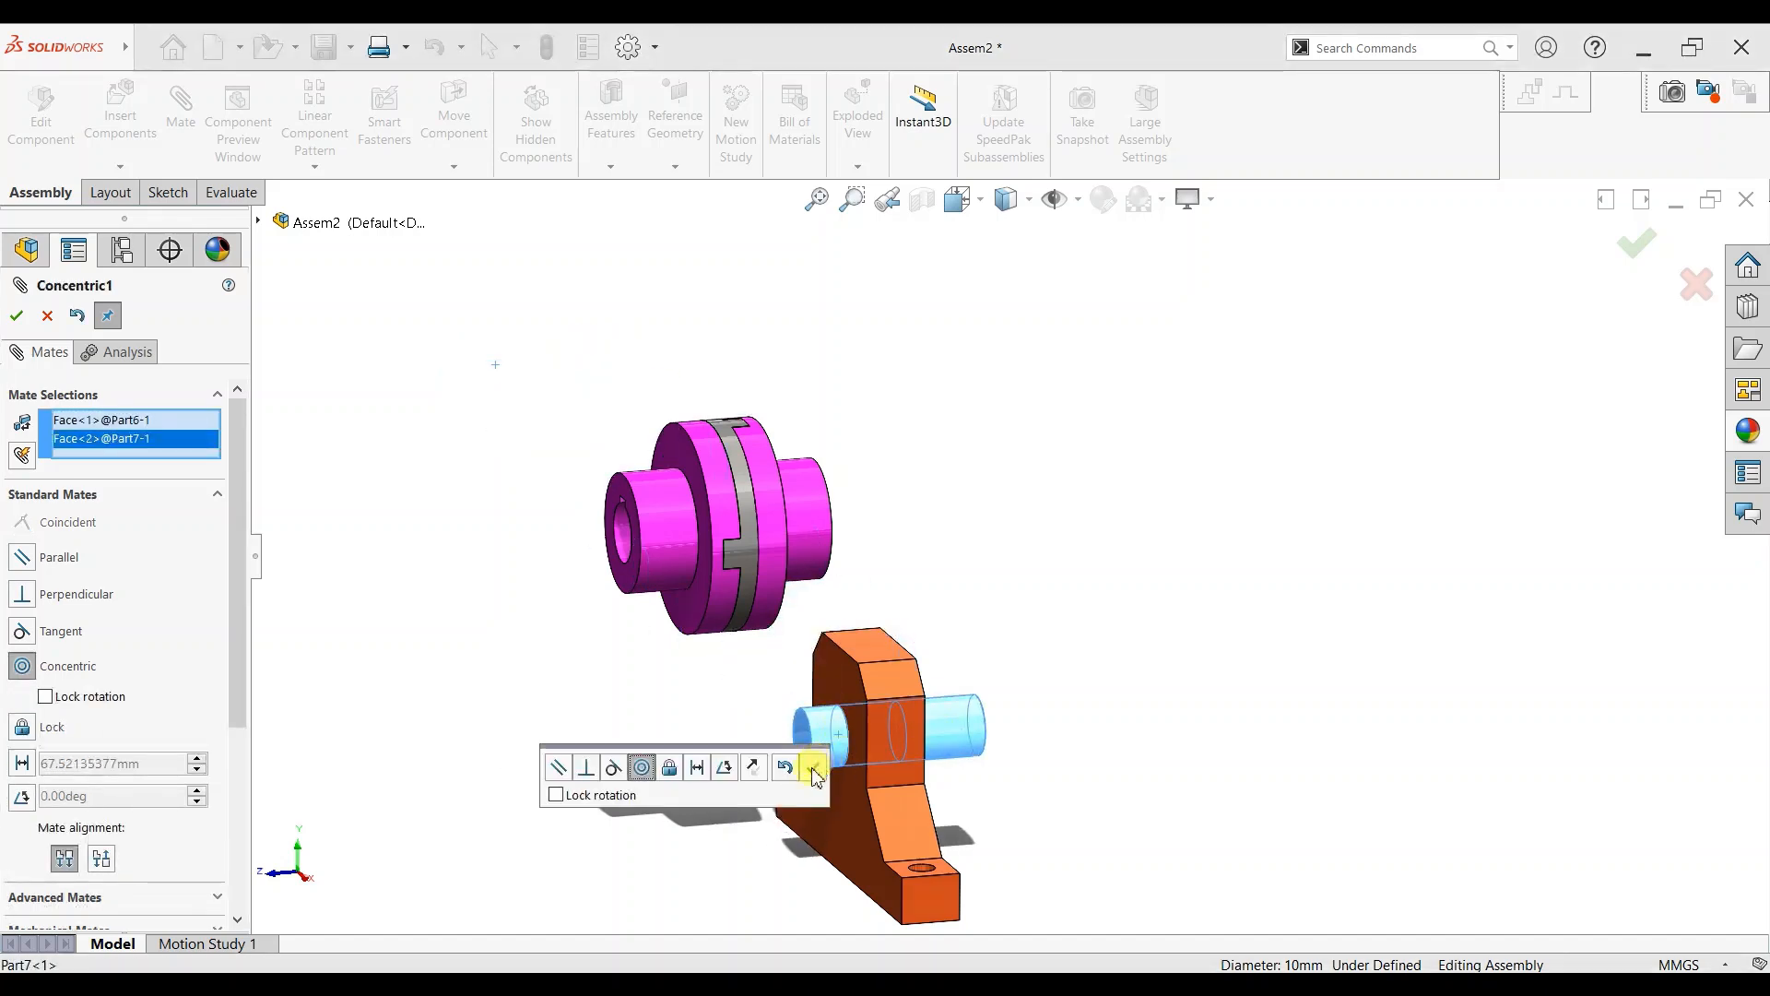
{"action": "left_click", "coordinate": [812, 769]}
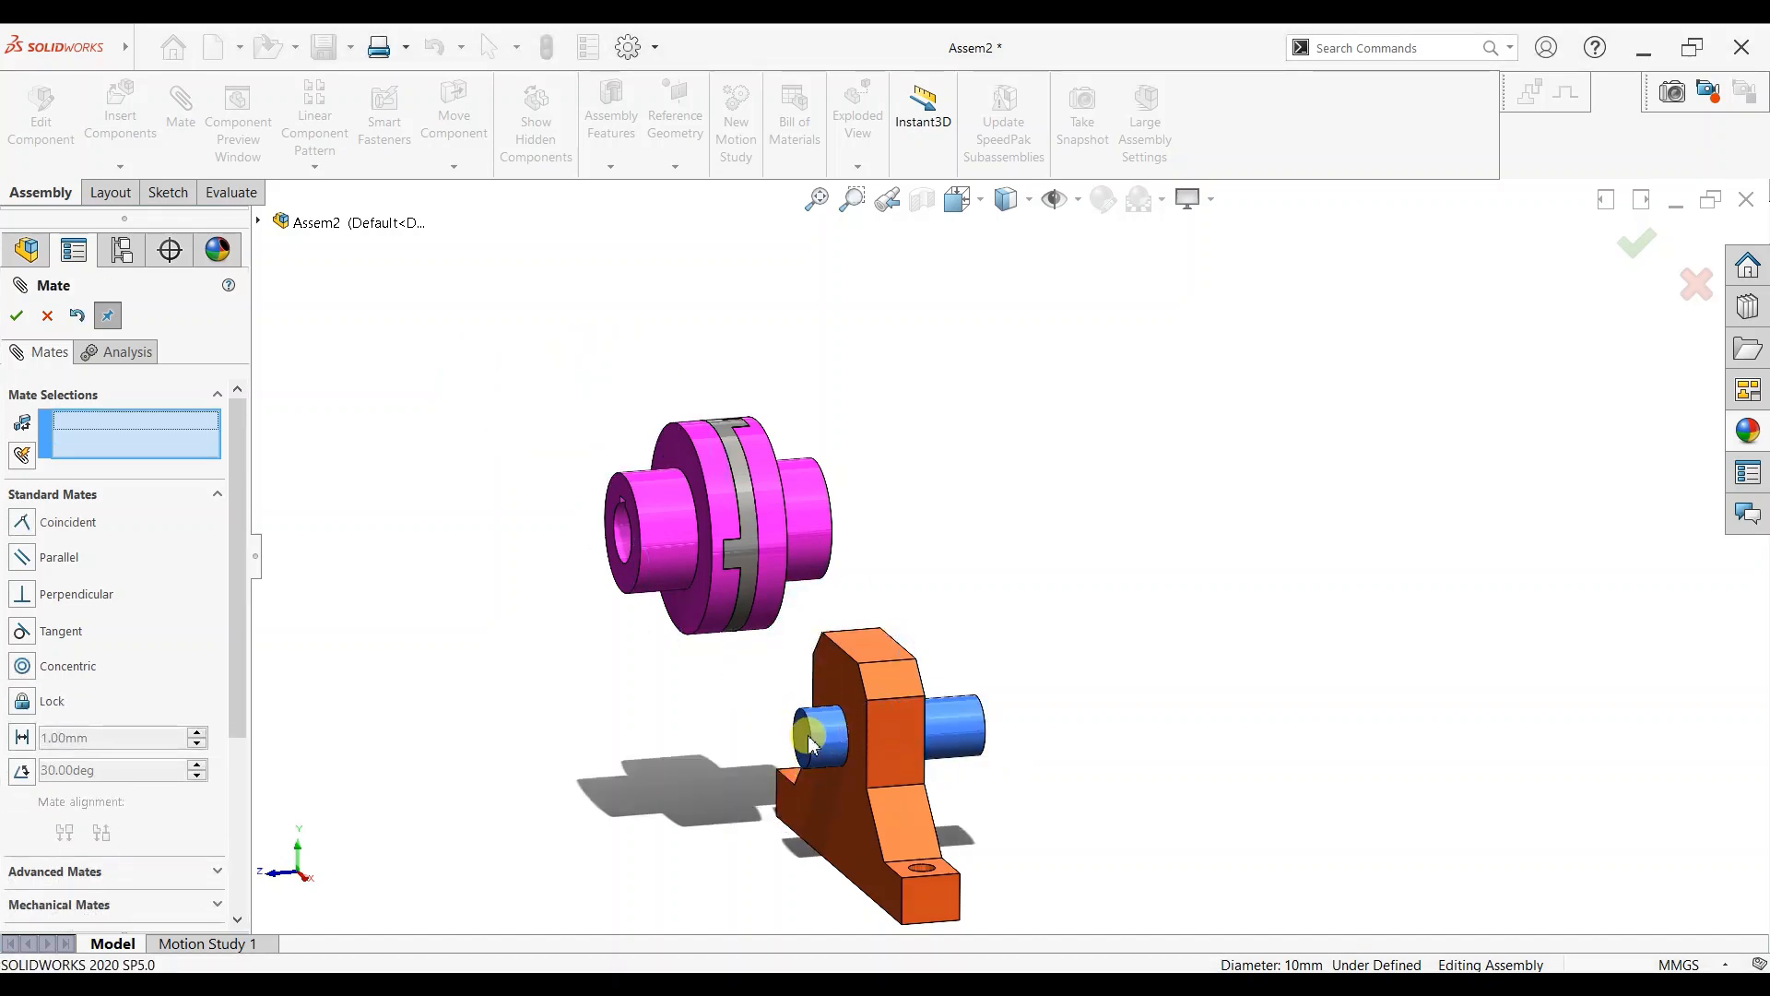
Add a 2 mm distance mate between the shaft's end face and the bracket's large side face so the shaft end protrudes slightly.
{"action": "left_click", "coordinate": [811, 745]}
{"action": "left_click", "coordinate": [852, 711]}
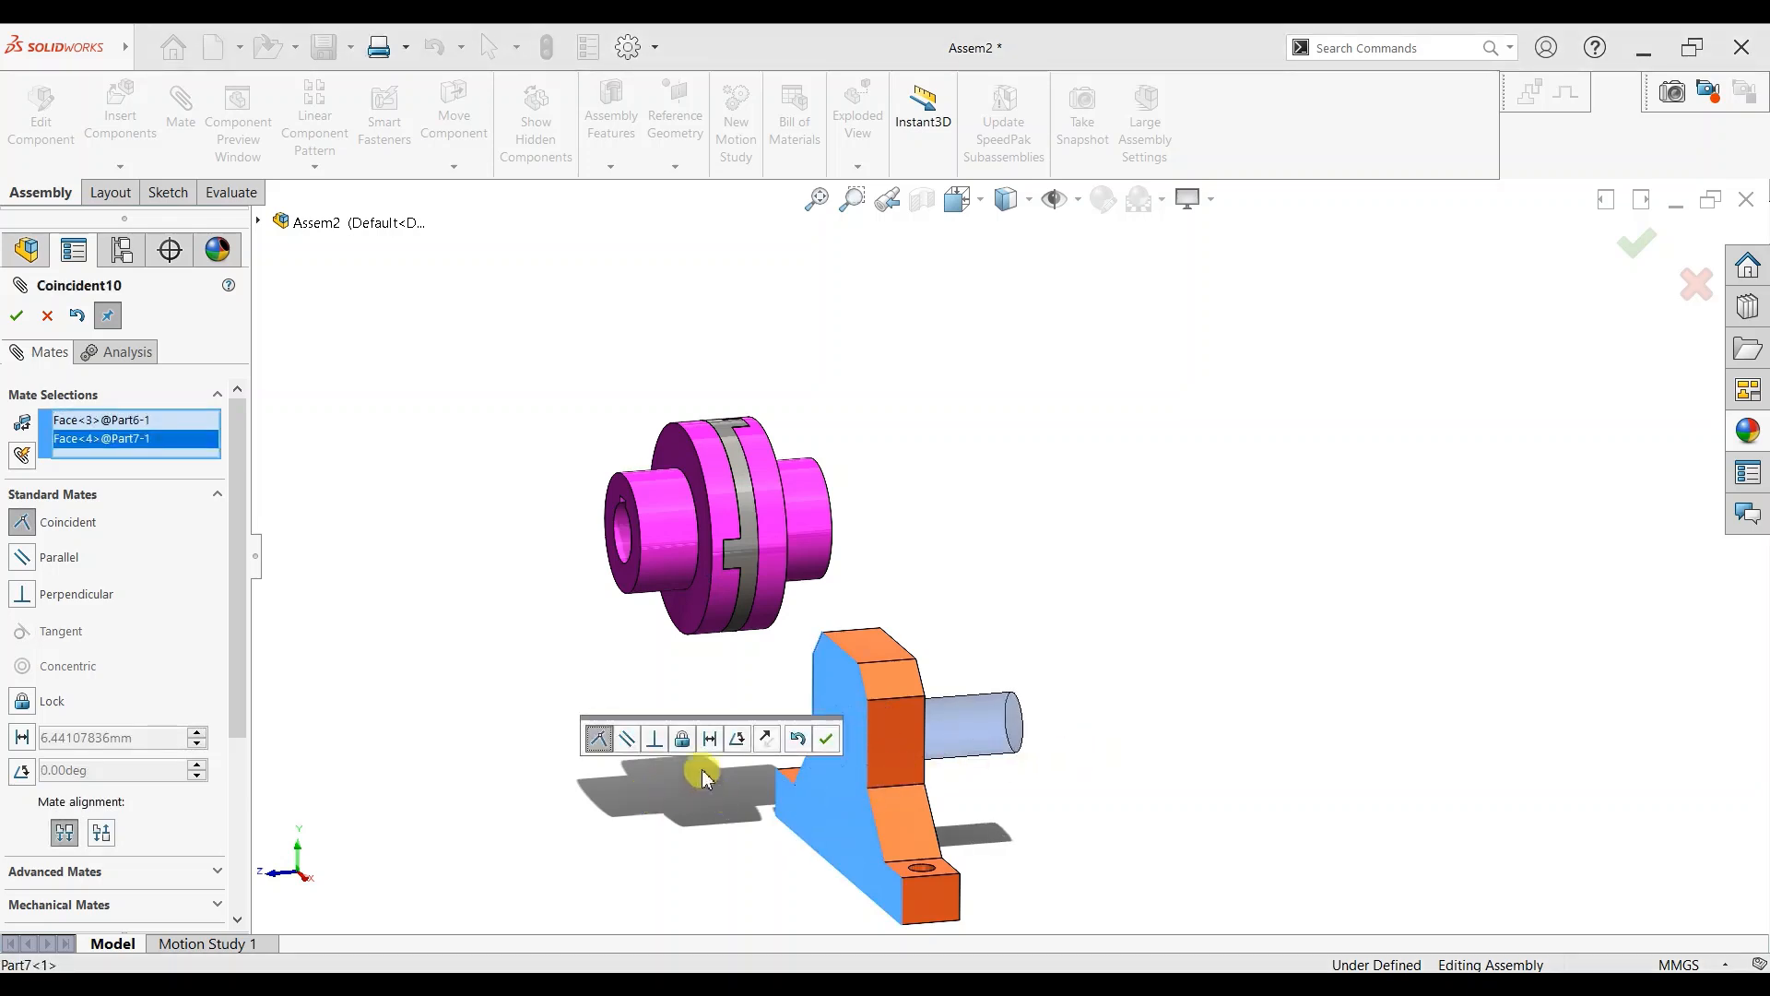
{"action": "left_click", "coordinate": [710, 738]}
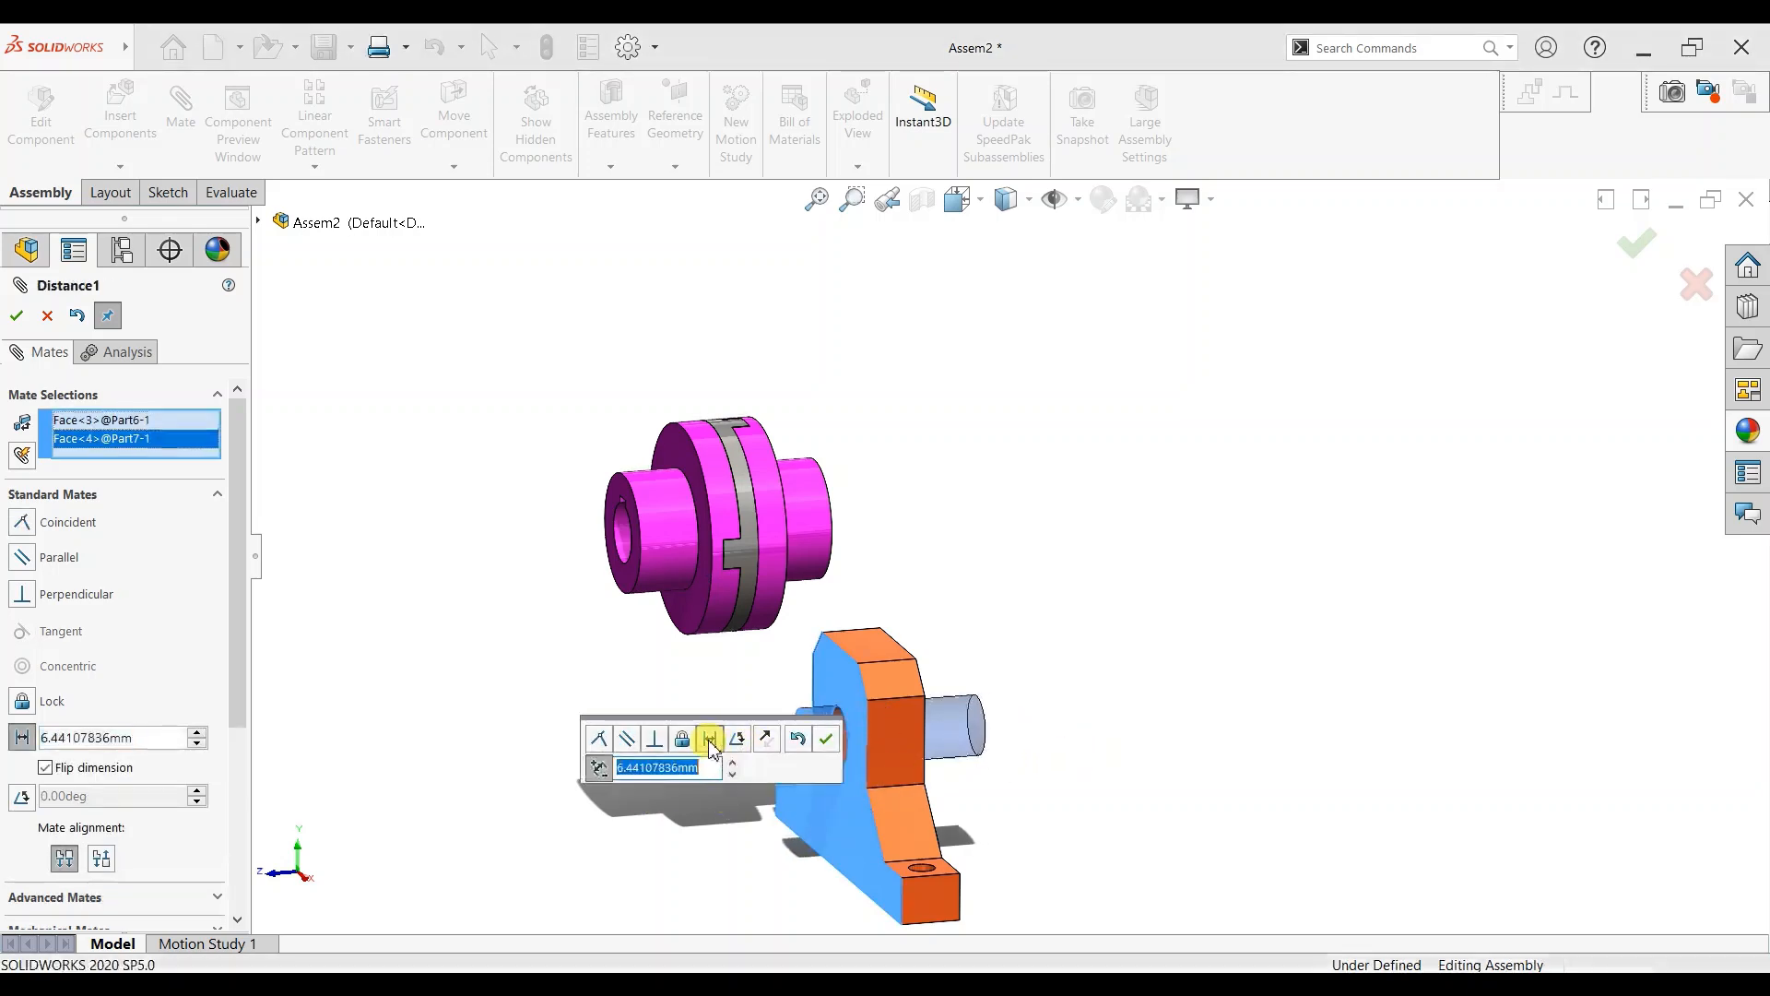
{"action": "type", "text": "5"}
{"action": "key", "text": "Return"}
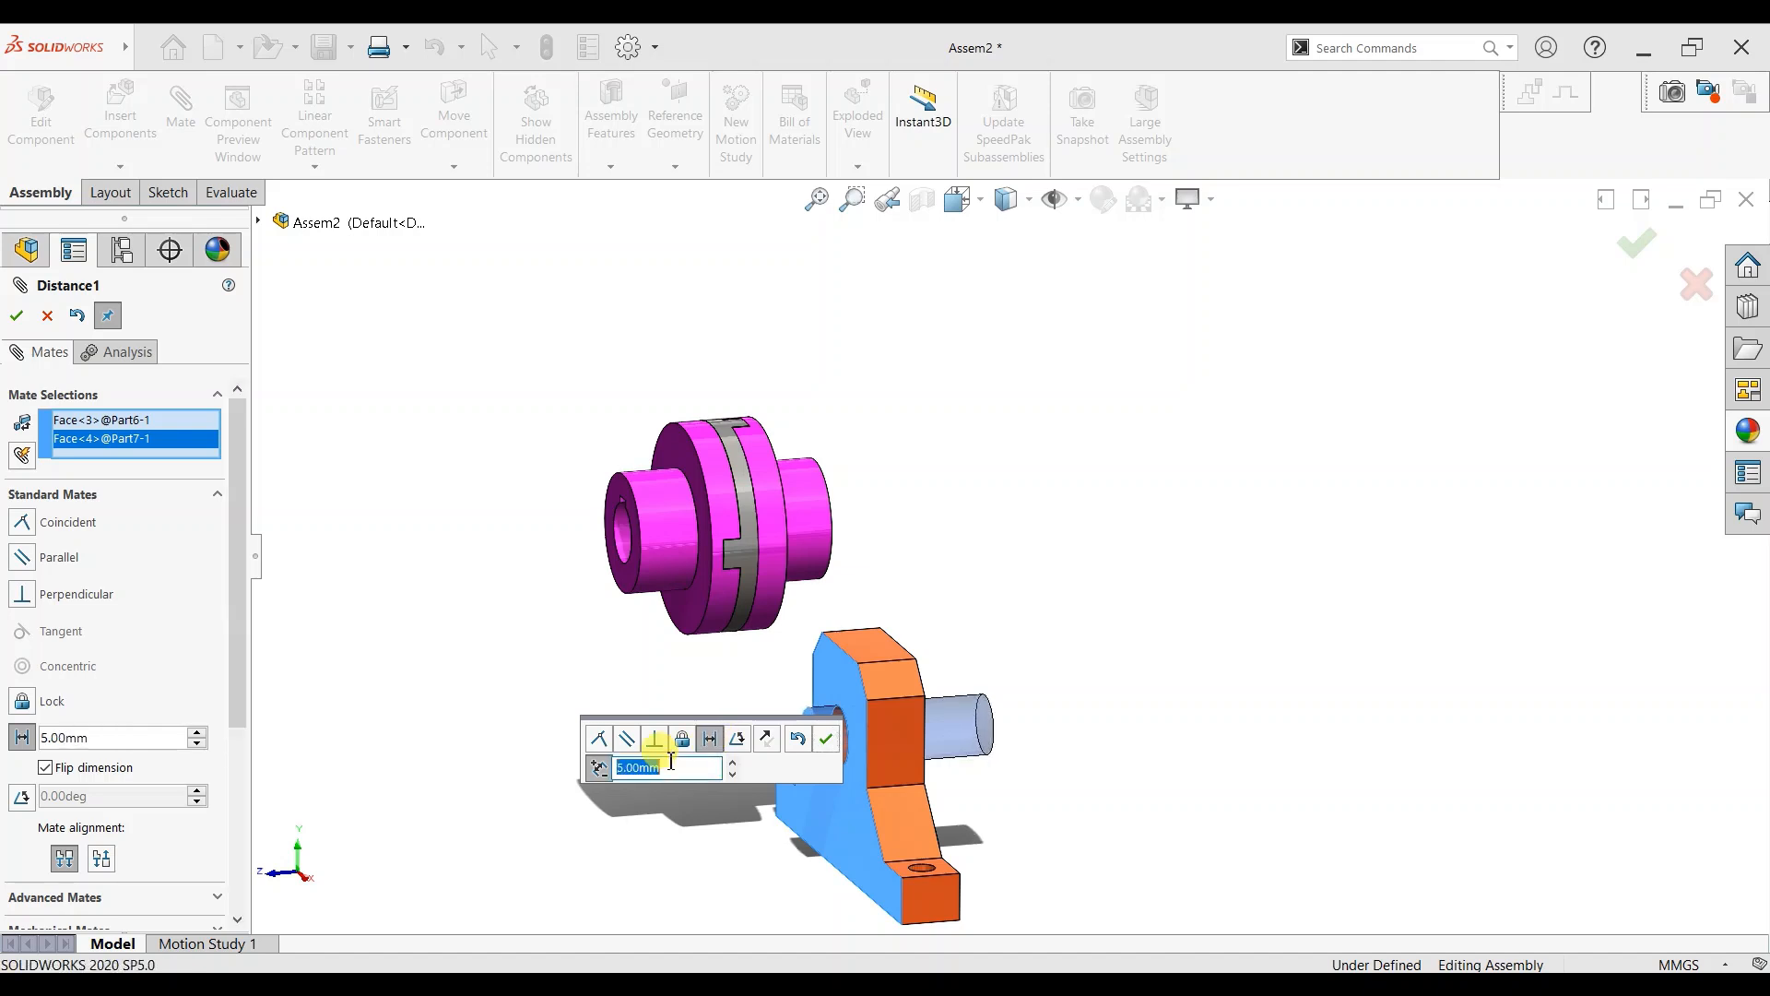
{"action": "type", "text": "2"}
{"action": "key", "text": "Return"}
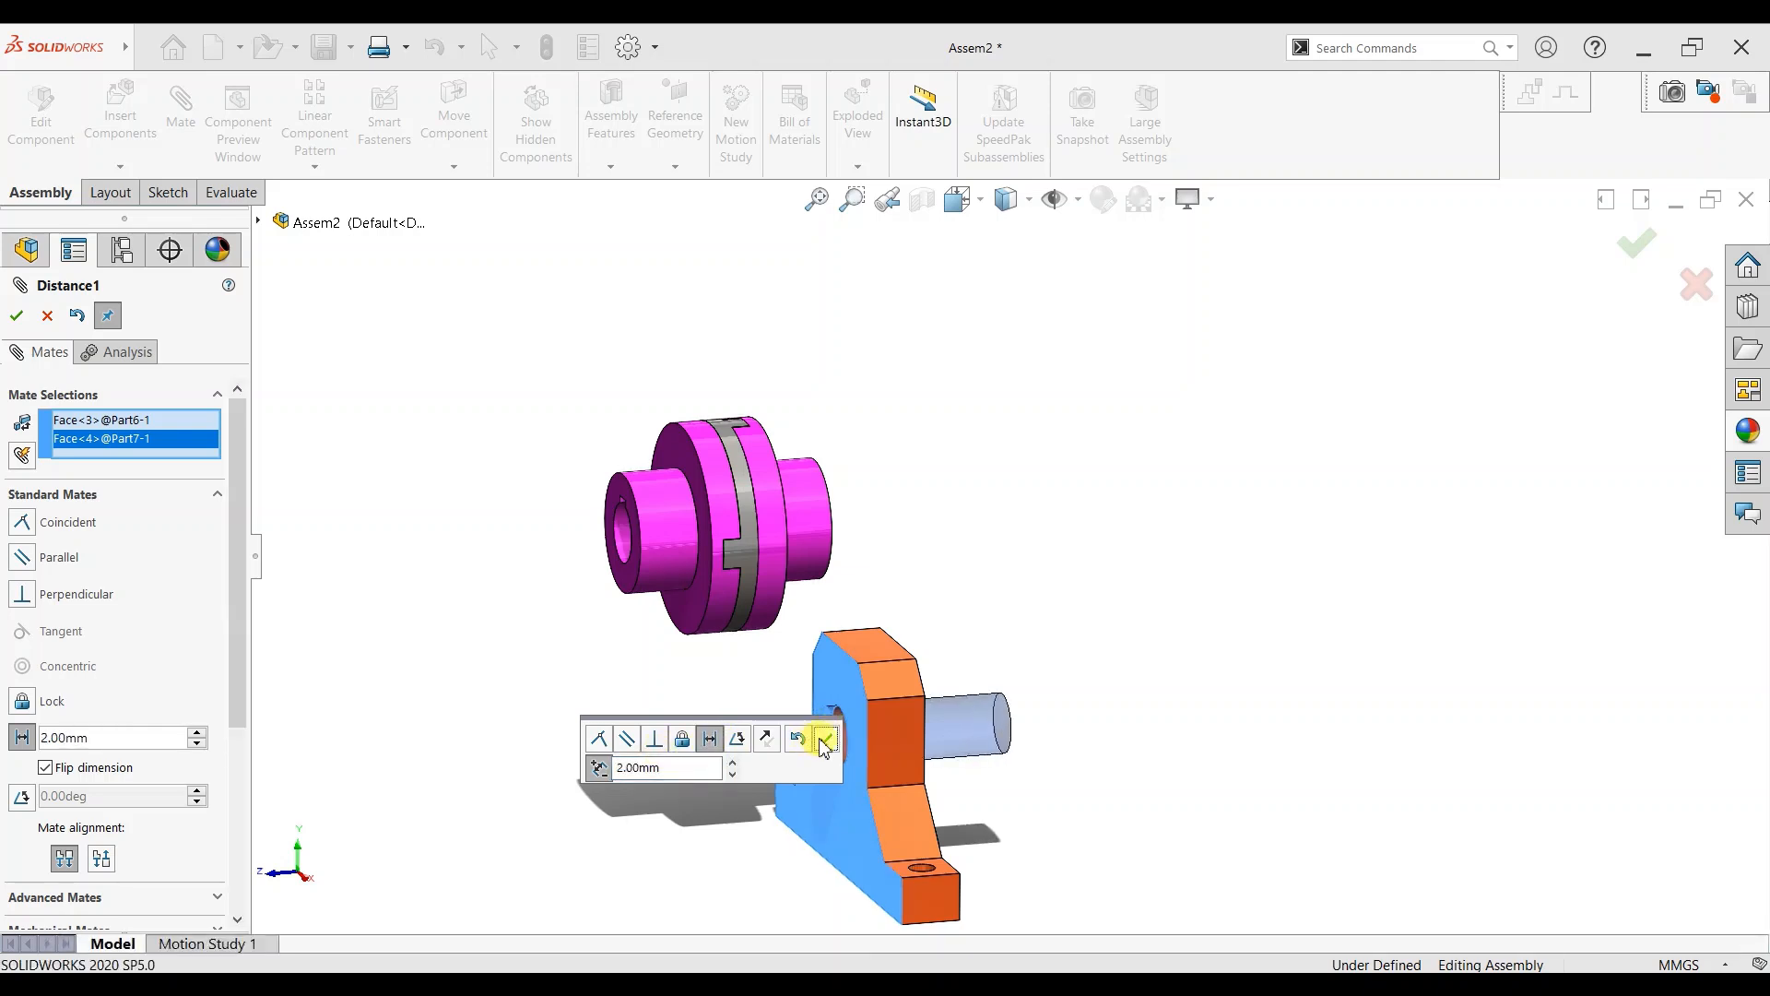
{"action": "left_click", "coordinate": [827, 744]}
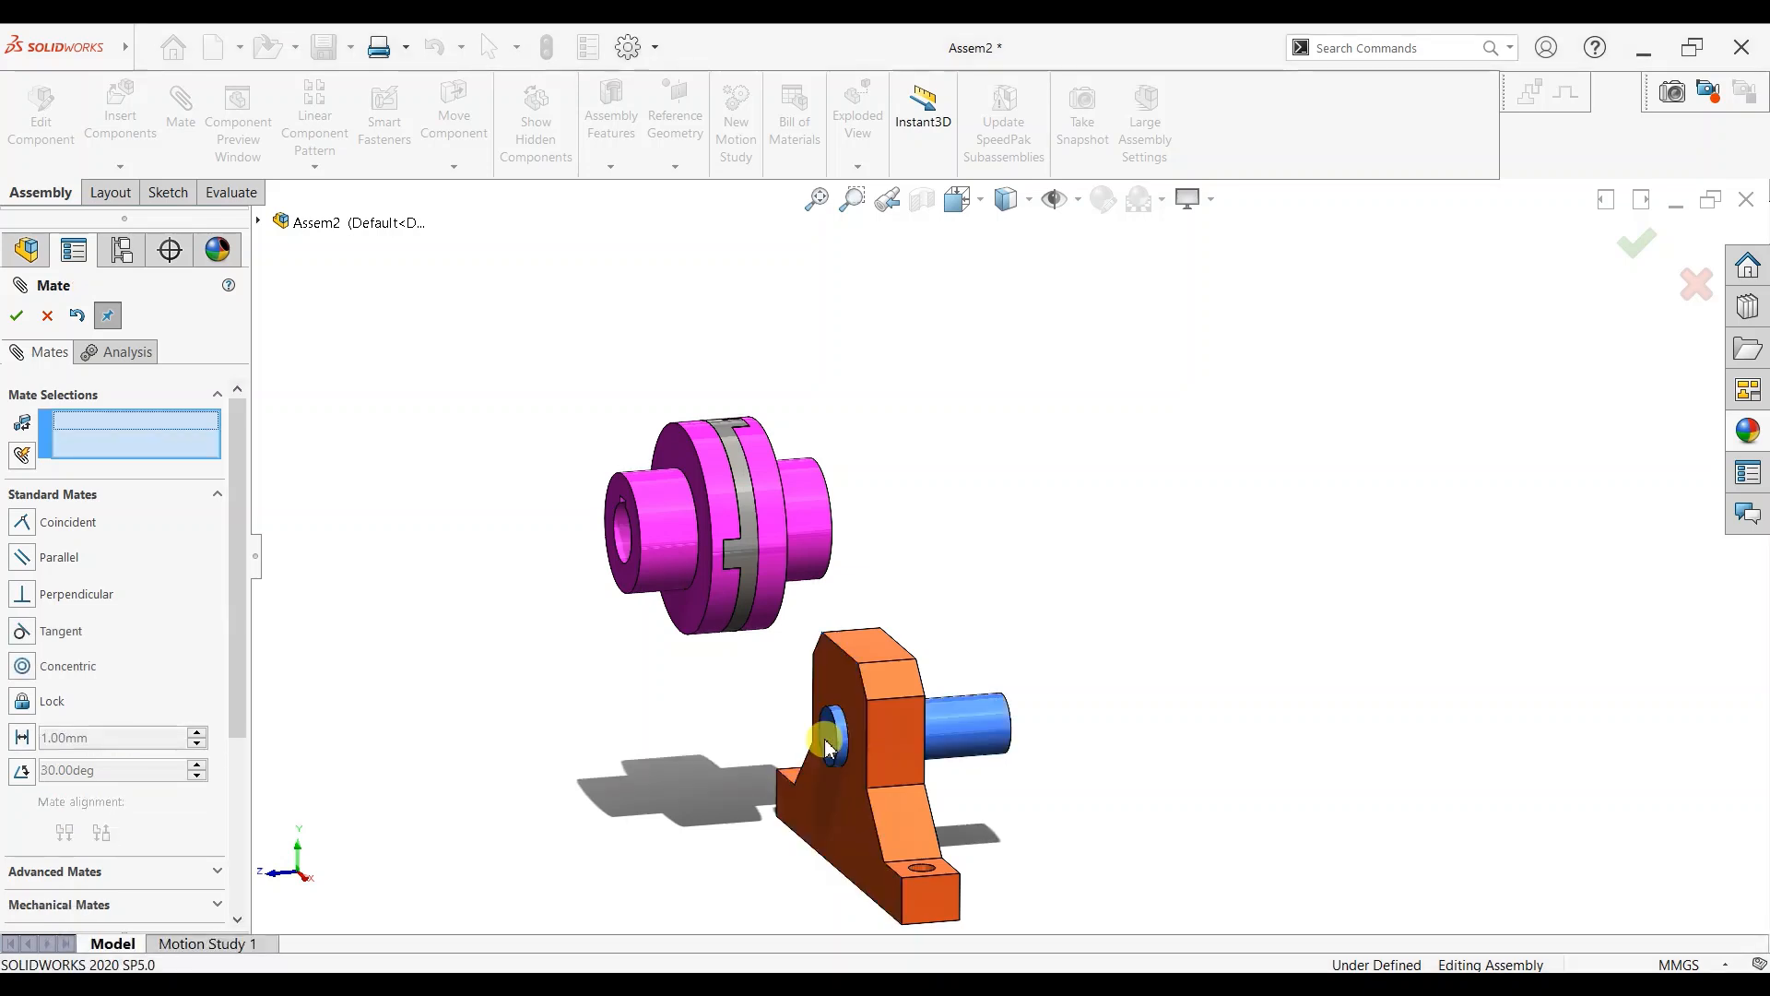
Mate the bore of the first magenta flange concentric with the blue shaft.
{"action": "left_click", "coordinate": [621, 548]}
{"action": "scroll", "coordinate": [954, 715], "scroll_direction": "down", "scroll_amount": 2}
{"action": "left_click", "coordinate": [959, 723]}
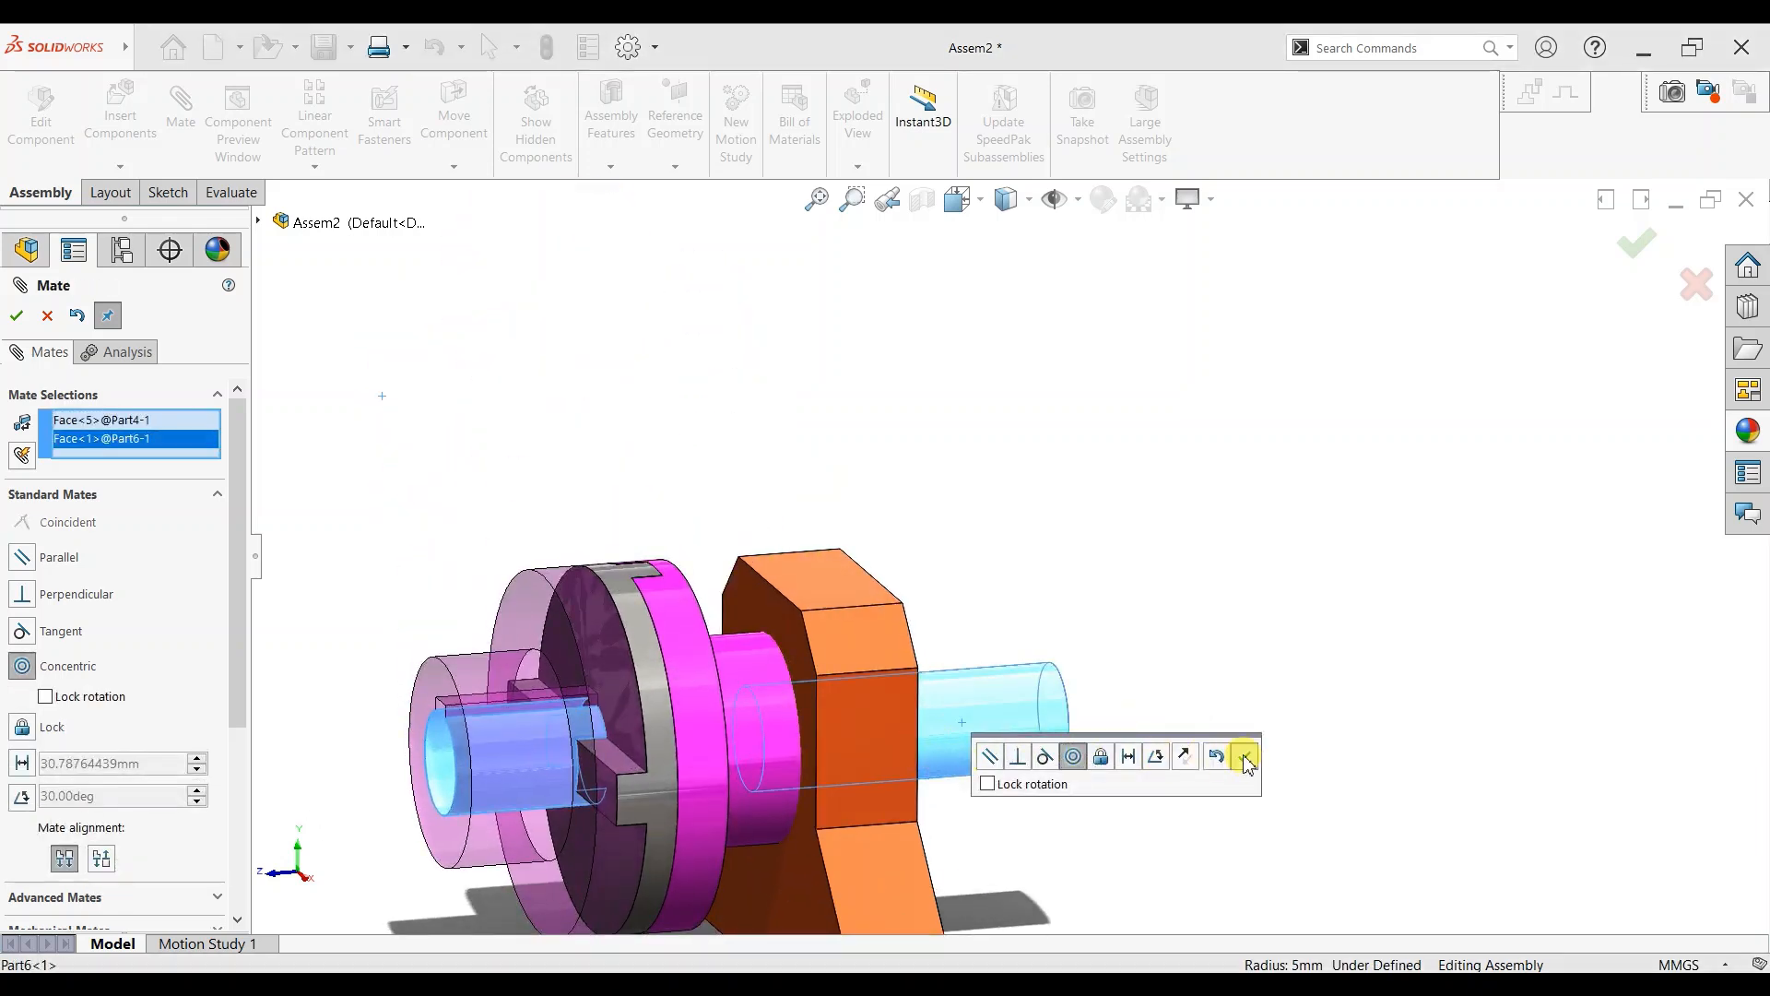
{"action": "left_click", "coordinate": [1245, 758]}
Slide the coupling along the shaft axis past the bracket to the shaft's long free end, and end mating.
{"action": "middle_click_drag", "start_coordinate": [889, 720], "coordinate": [1469, 710]}
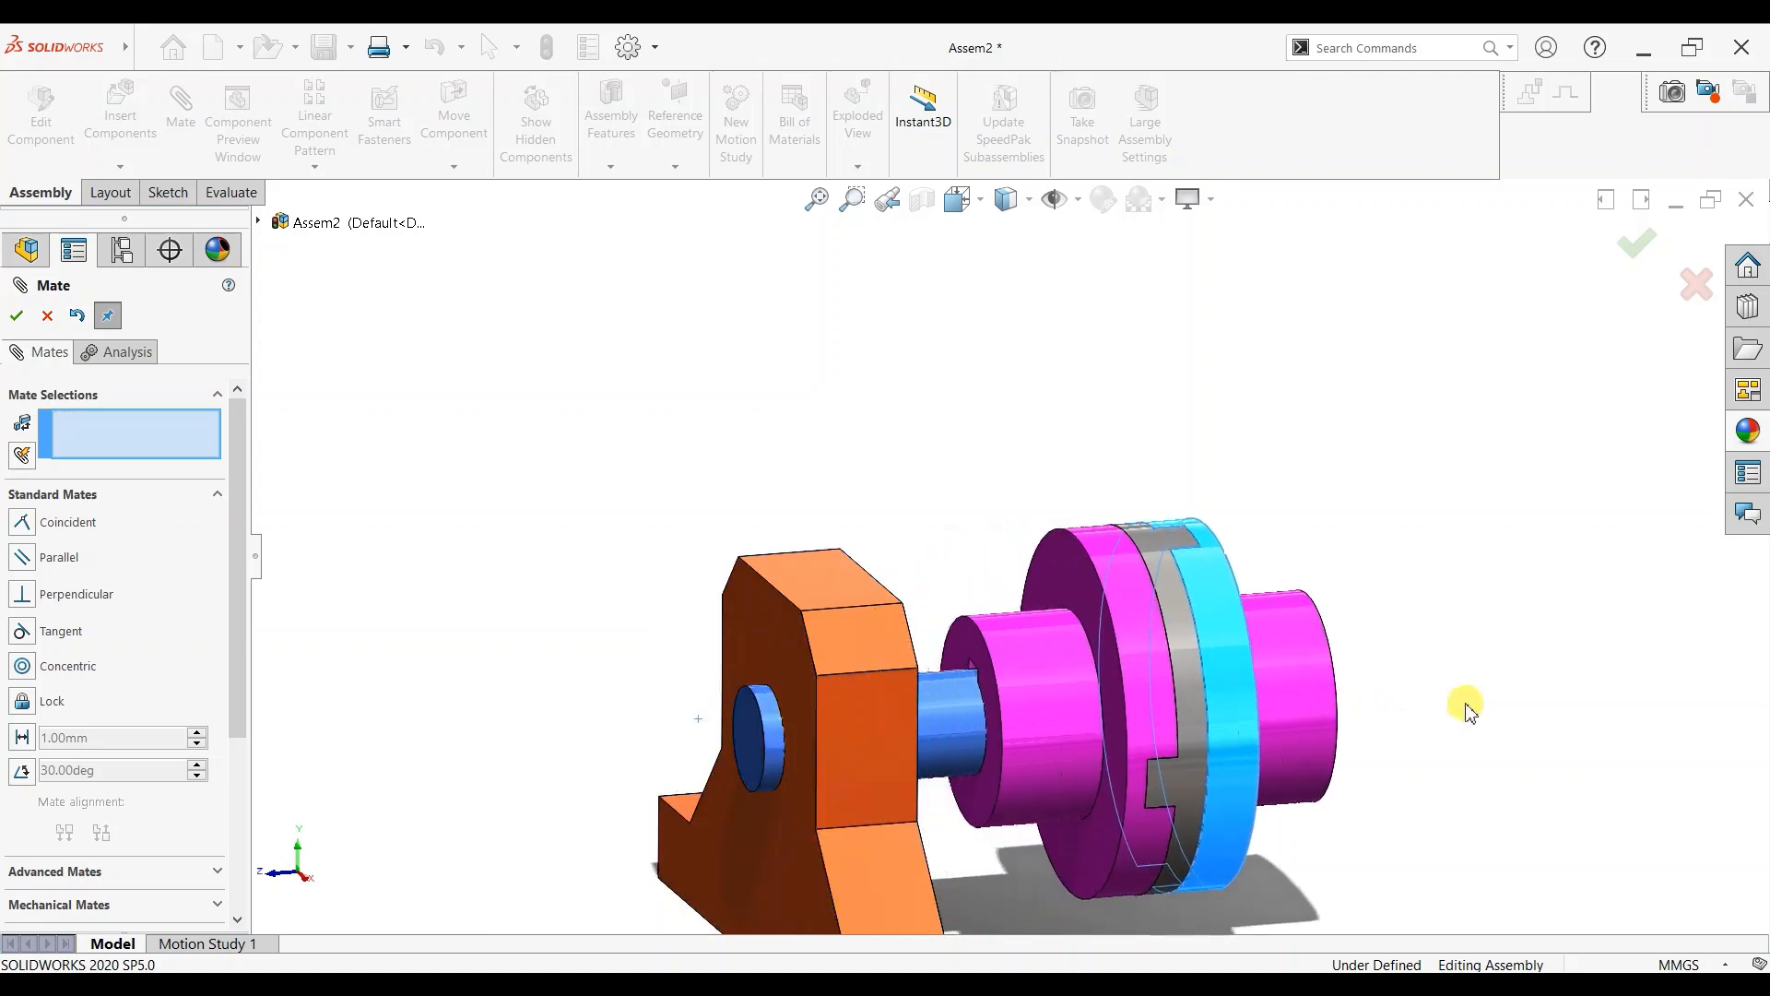
{"action": "left_click_drag", "start_coordinate": [1469, 713], "coordinate": [1528, 704]}
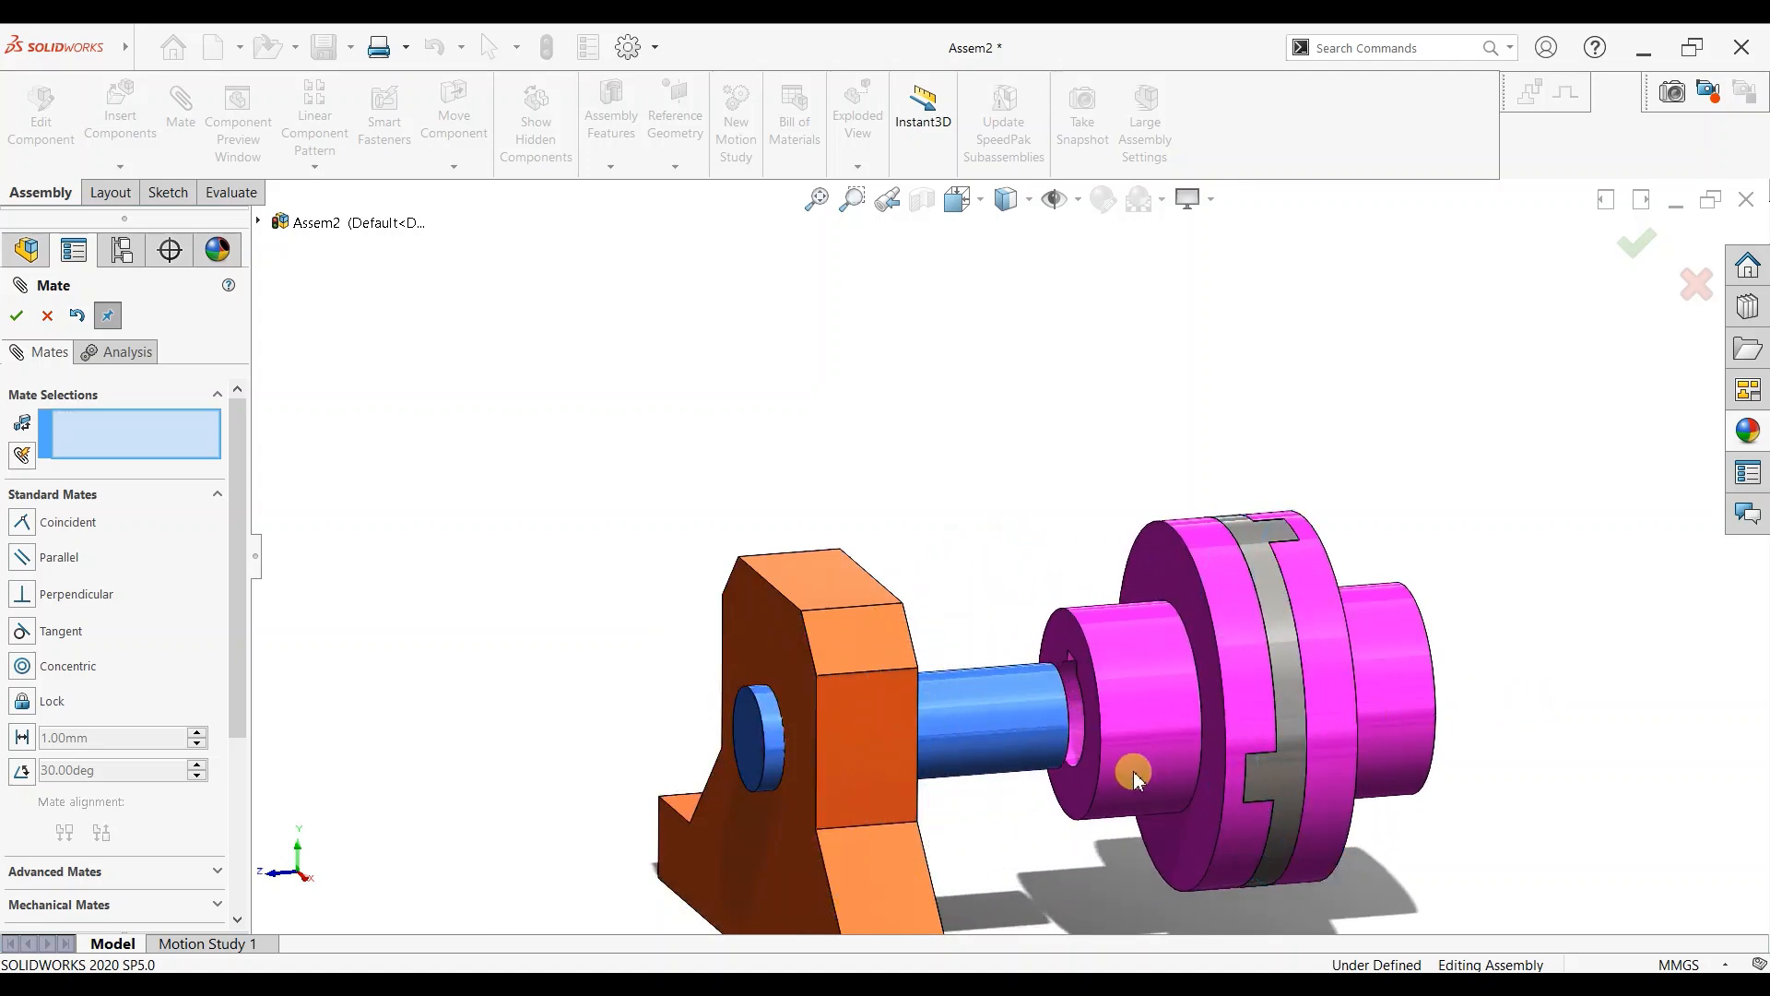
{"action": "scroll", "coordinate": [1131, 766], "scroll_direction": "down", "scroll_amount": 1}
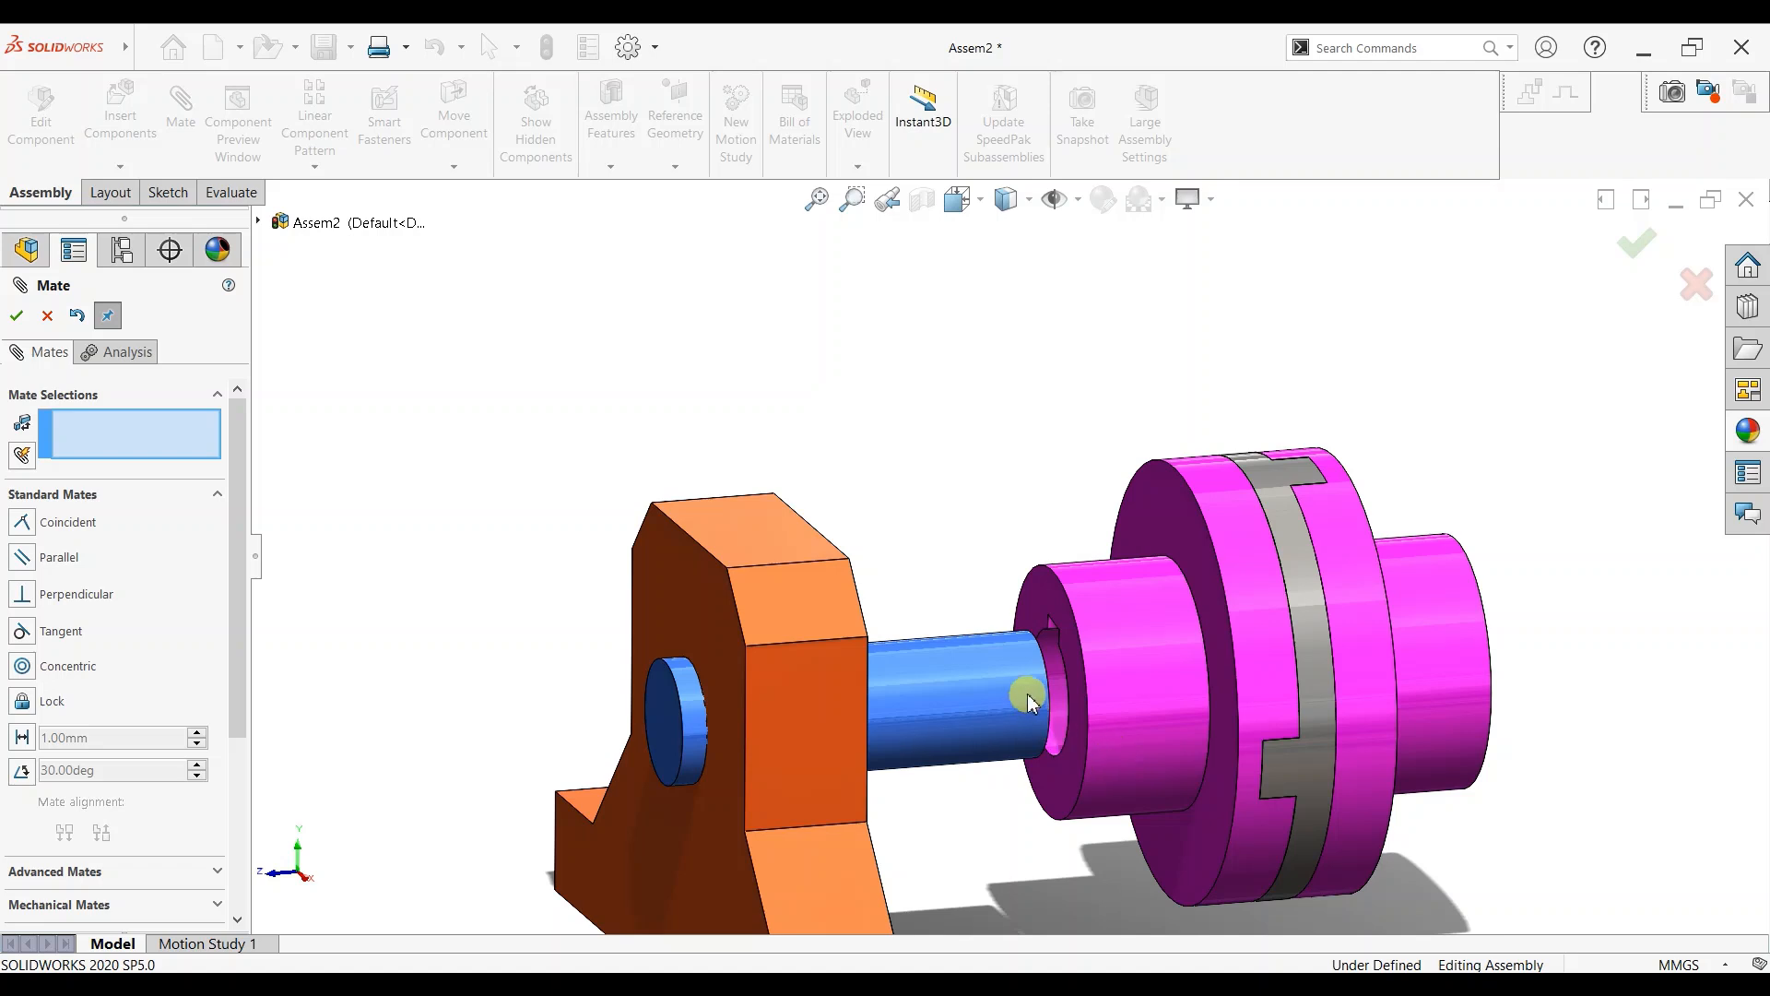
{"action": "left_click", "coordinate": [1035, 610]}
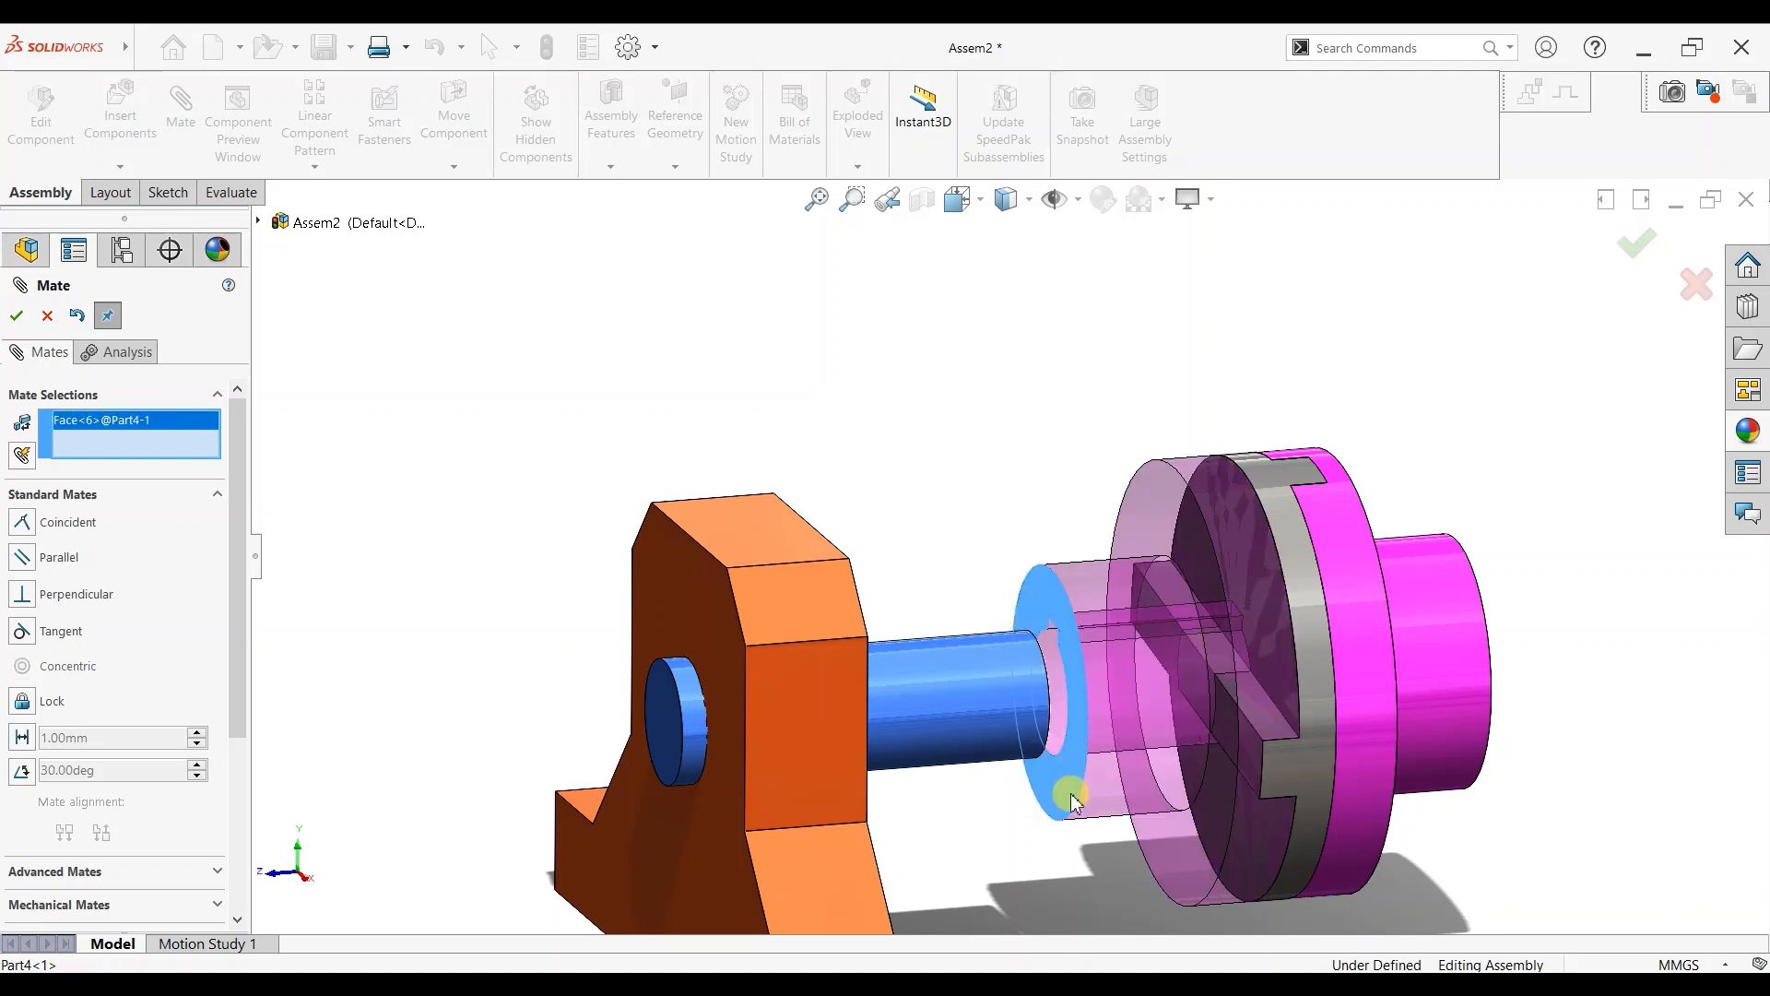
{"action": "left_click", "coordinate": [48, 316]}
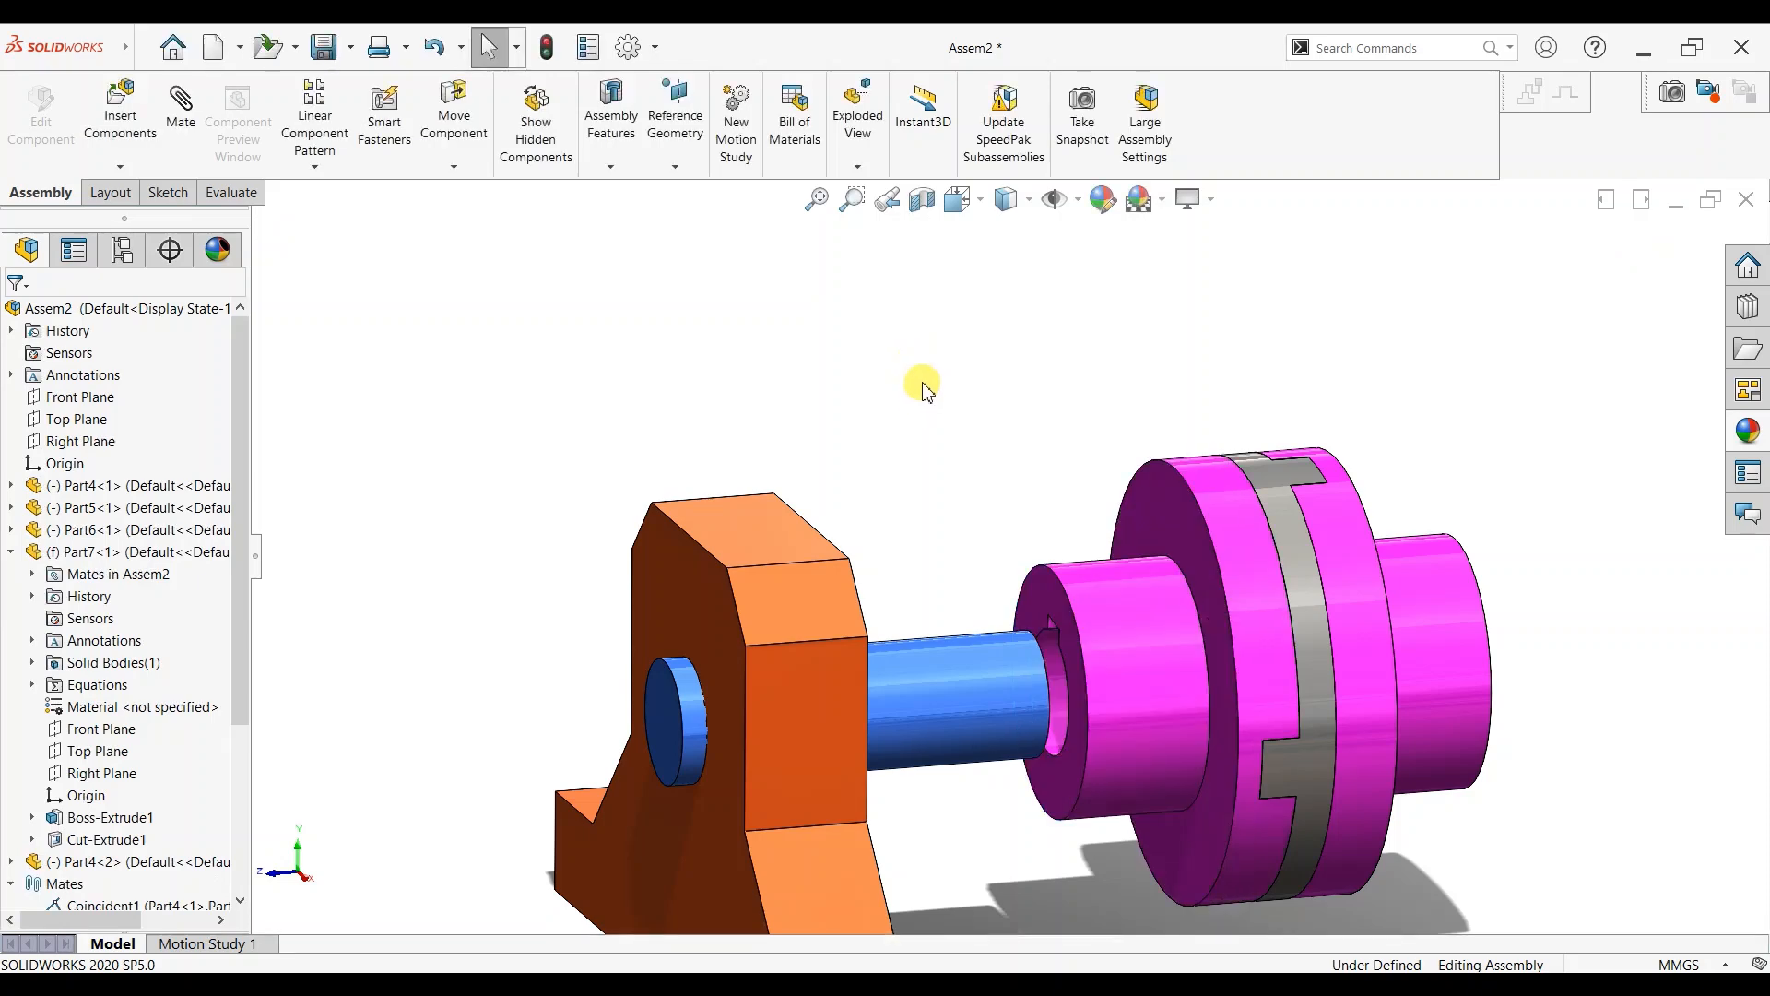
Section the assembly along the Right Plane to expose the shaft end and the flange bores.
{"action": "left_click", "coordinate": [920, 199]}
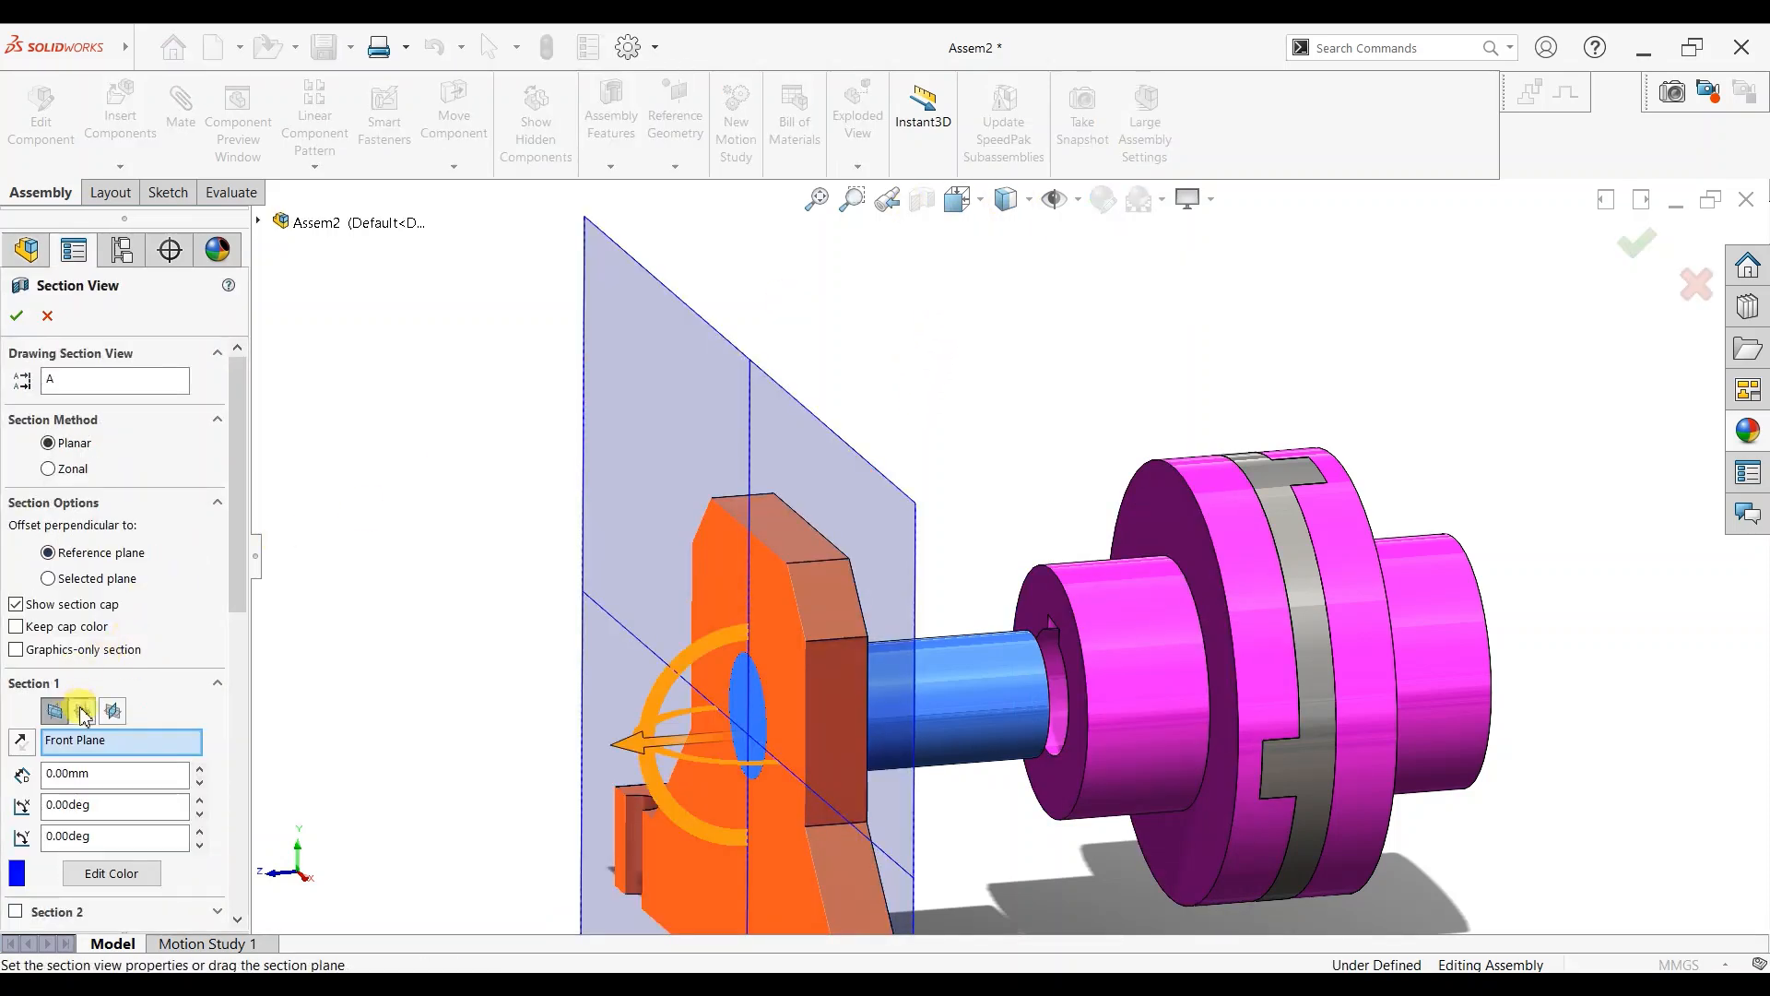
{"action": "left_click", "coordinate": [82, 712]}
{"action": "left_click", "coordinate": [112, 711]}
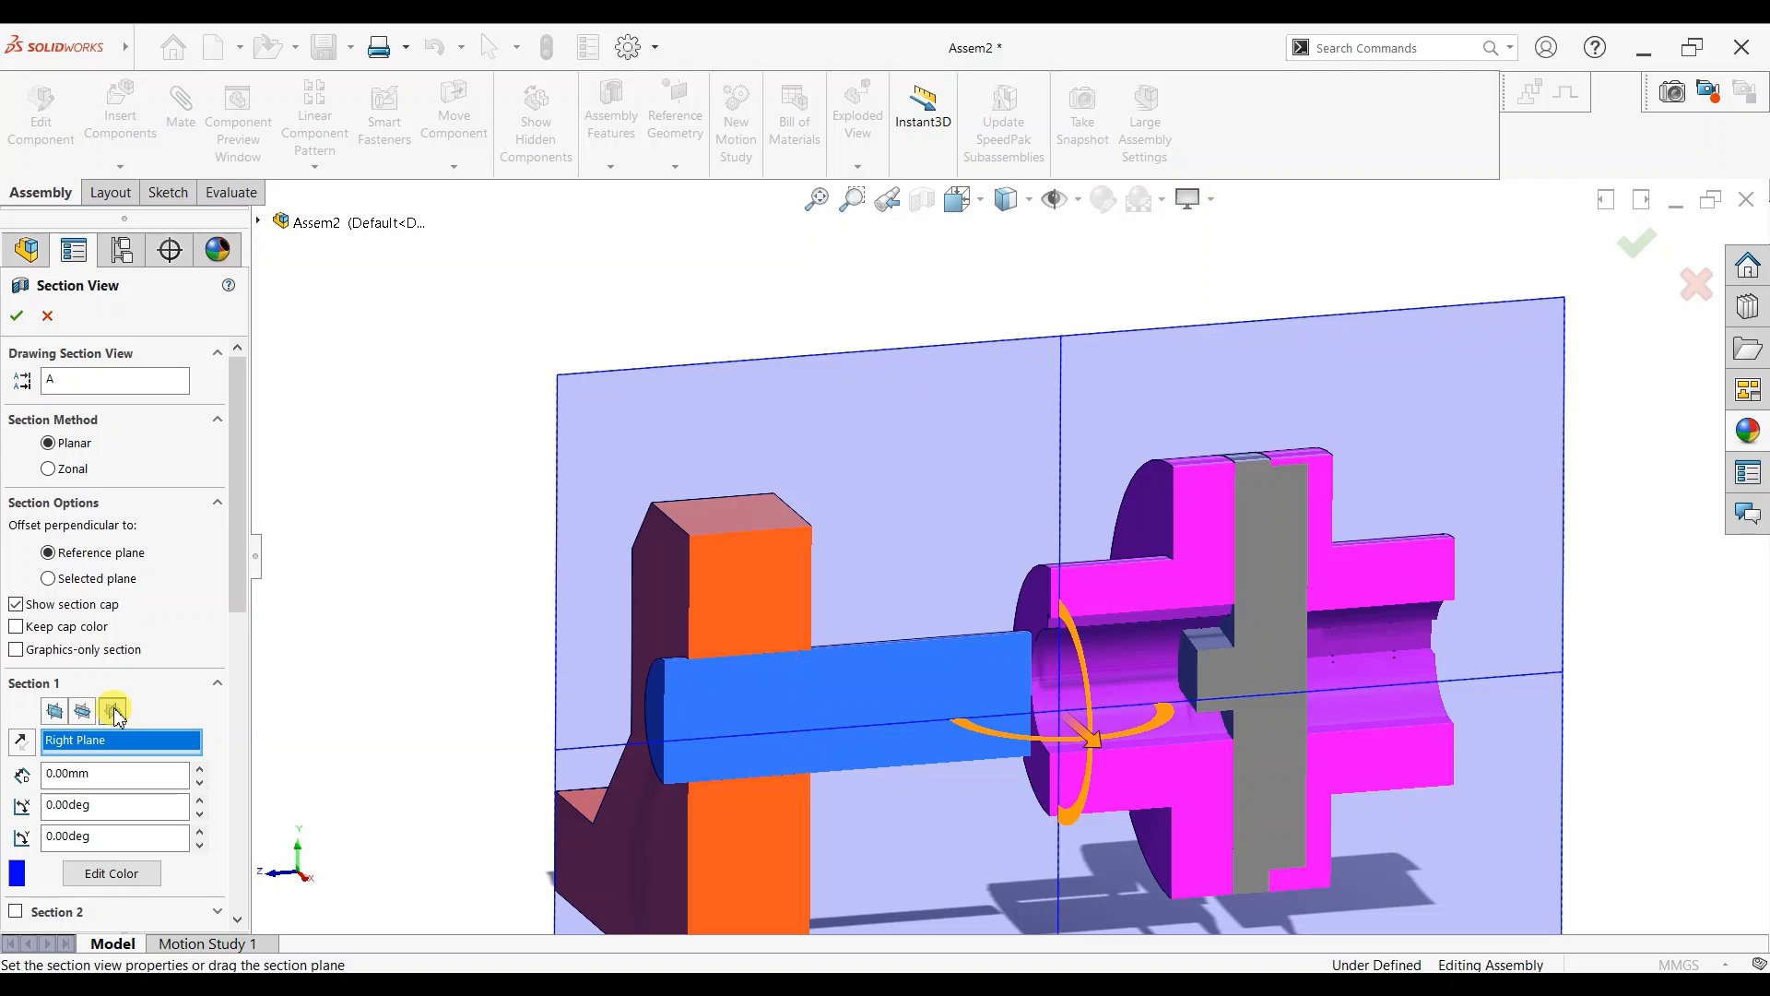
{"action": "left_click", "coordinate": [18, 317]}
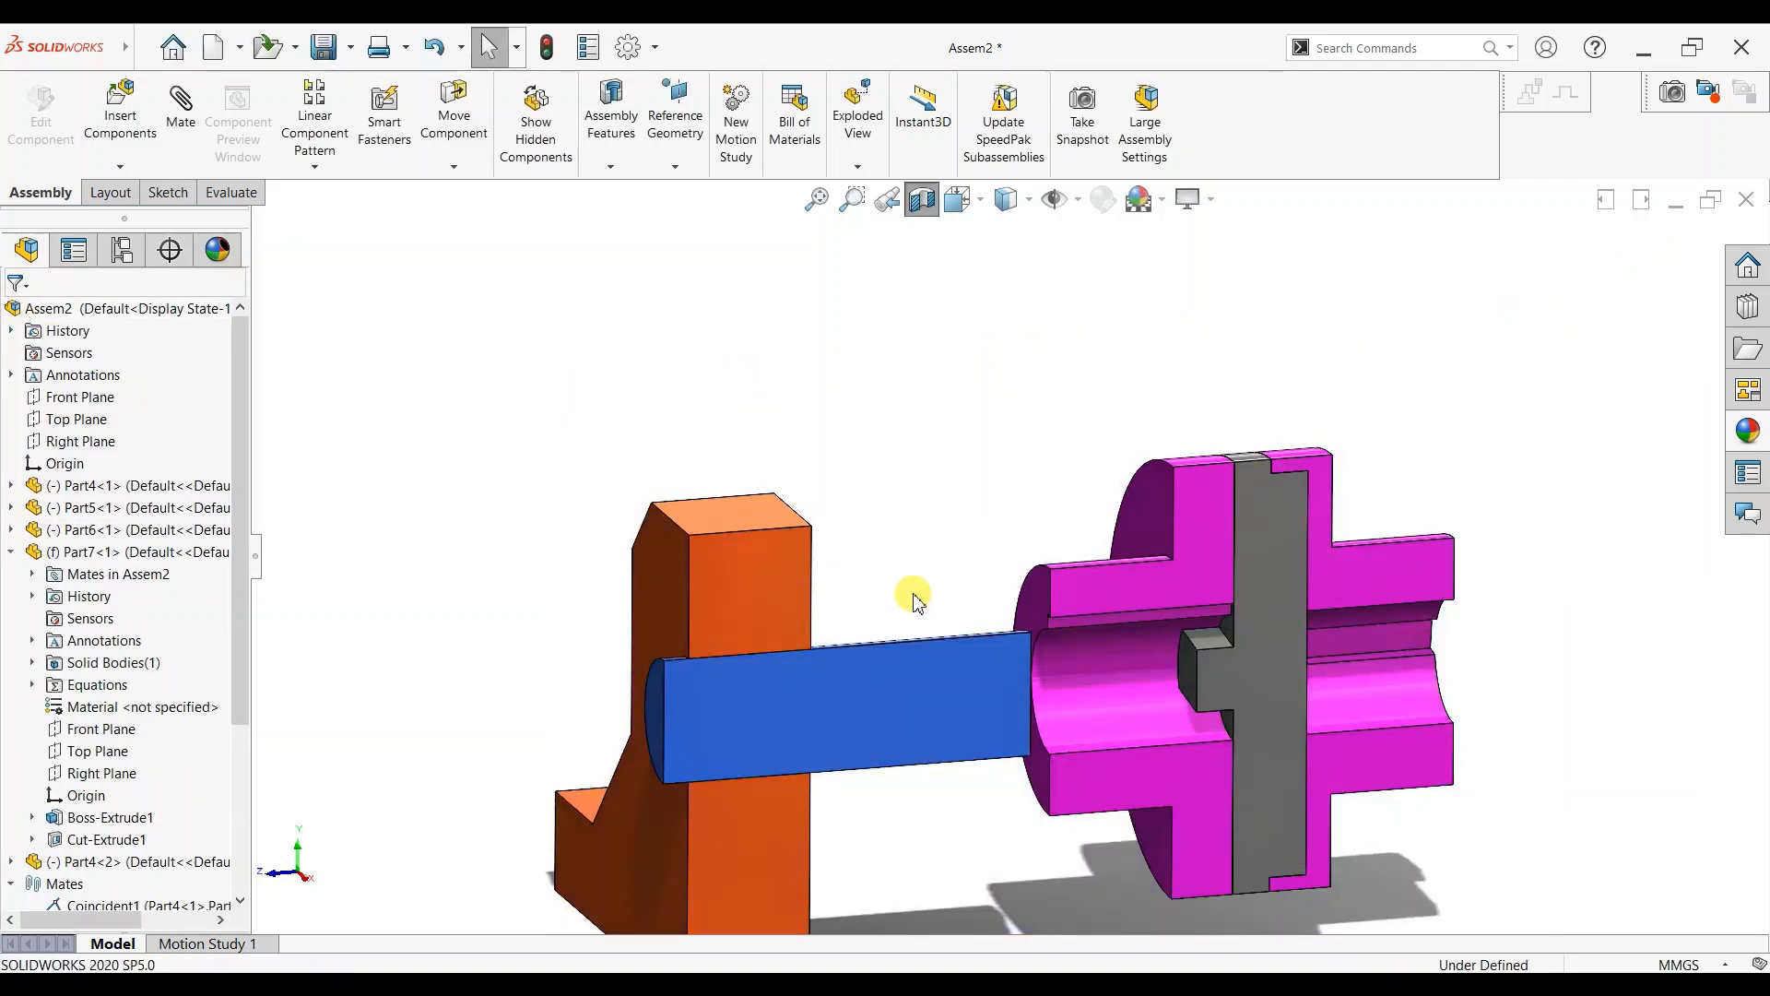
{"action": "scroll", "coordinate": [1090, 563], "scroll_direction": "down", "scroll_amount": 3}
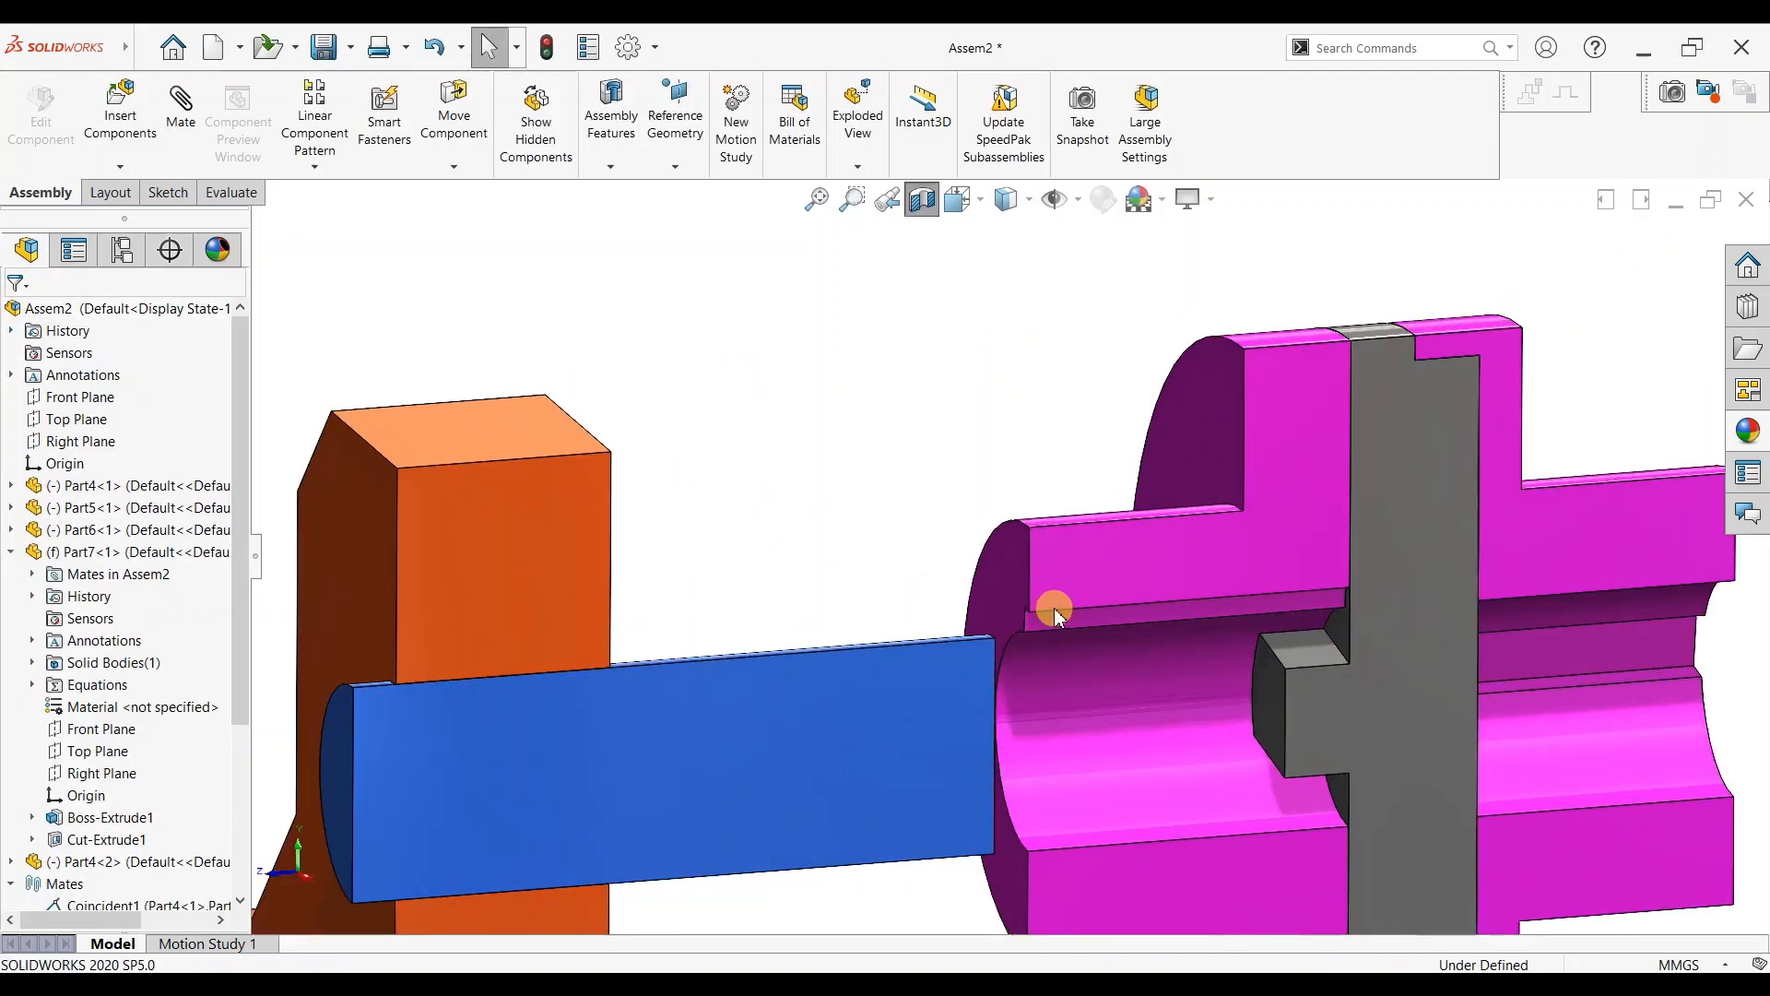
Set up a 5 mm distance mate between the first flange's end face and the fixed bracket's side face facing the coupling.
{"action": "left_click", "coordinate": [1010, 585]}
{"action": "scroll", "coordinate": [949, 649], "scroll_direction": "up", "scroll_amount": 3}
{"action": "left_click", "coordinate": [181, 109]}
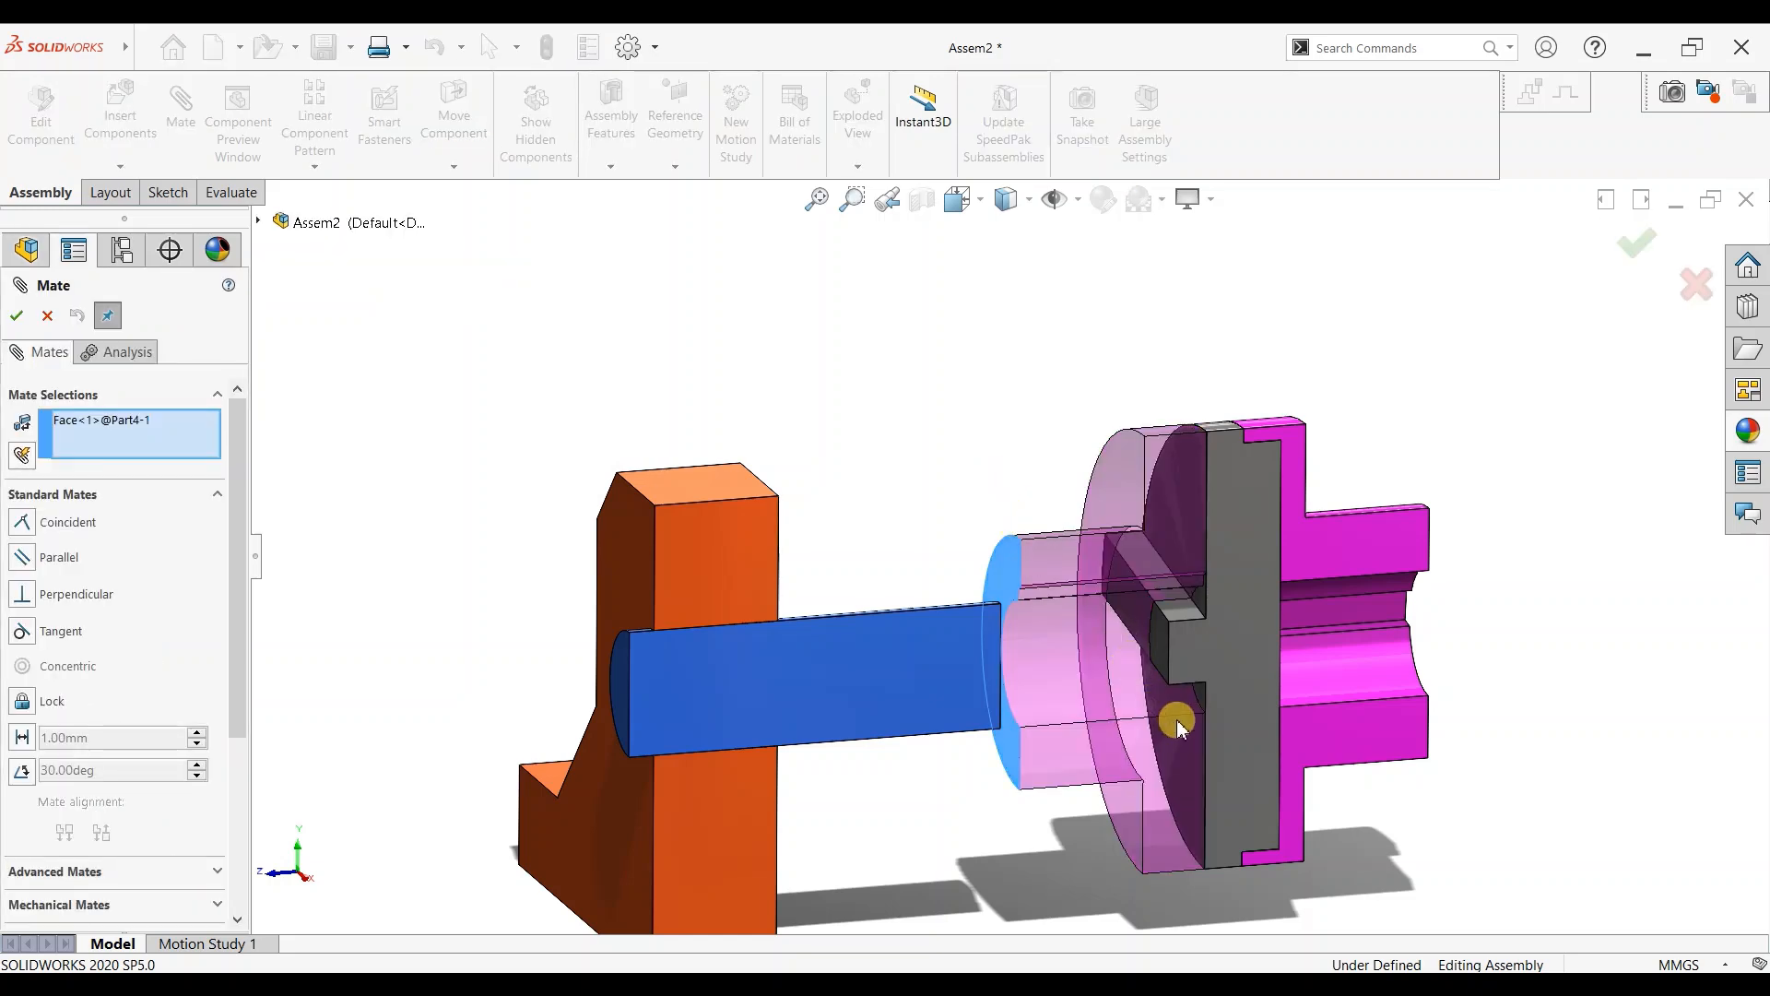
{"action": "middle_click_drag", "start_coordinate": [1236, 717], "coordinate": [877, 600]}
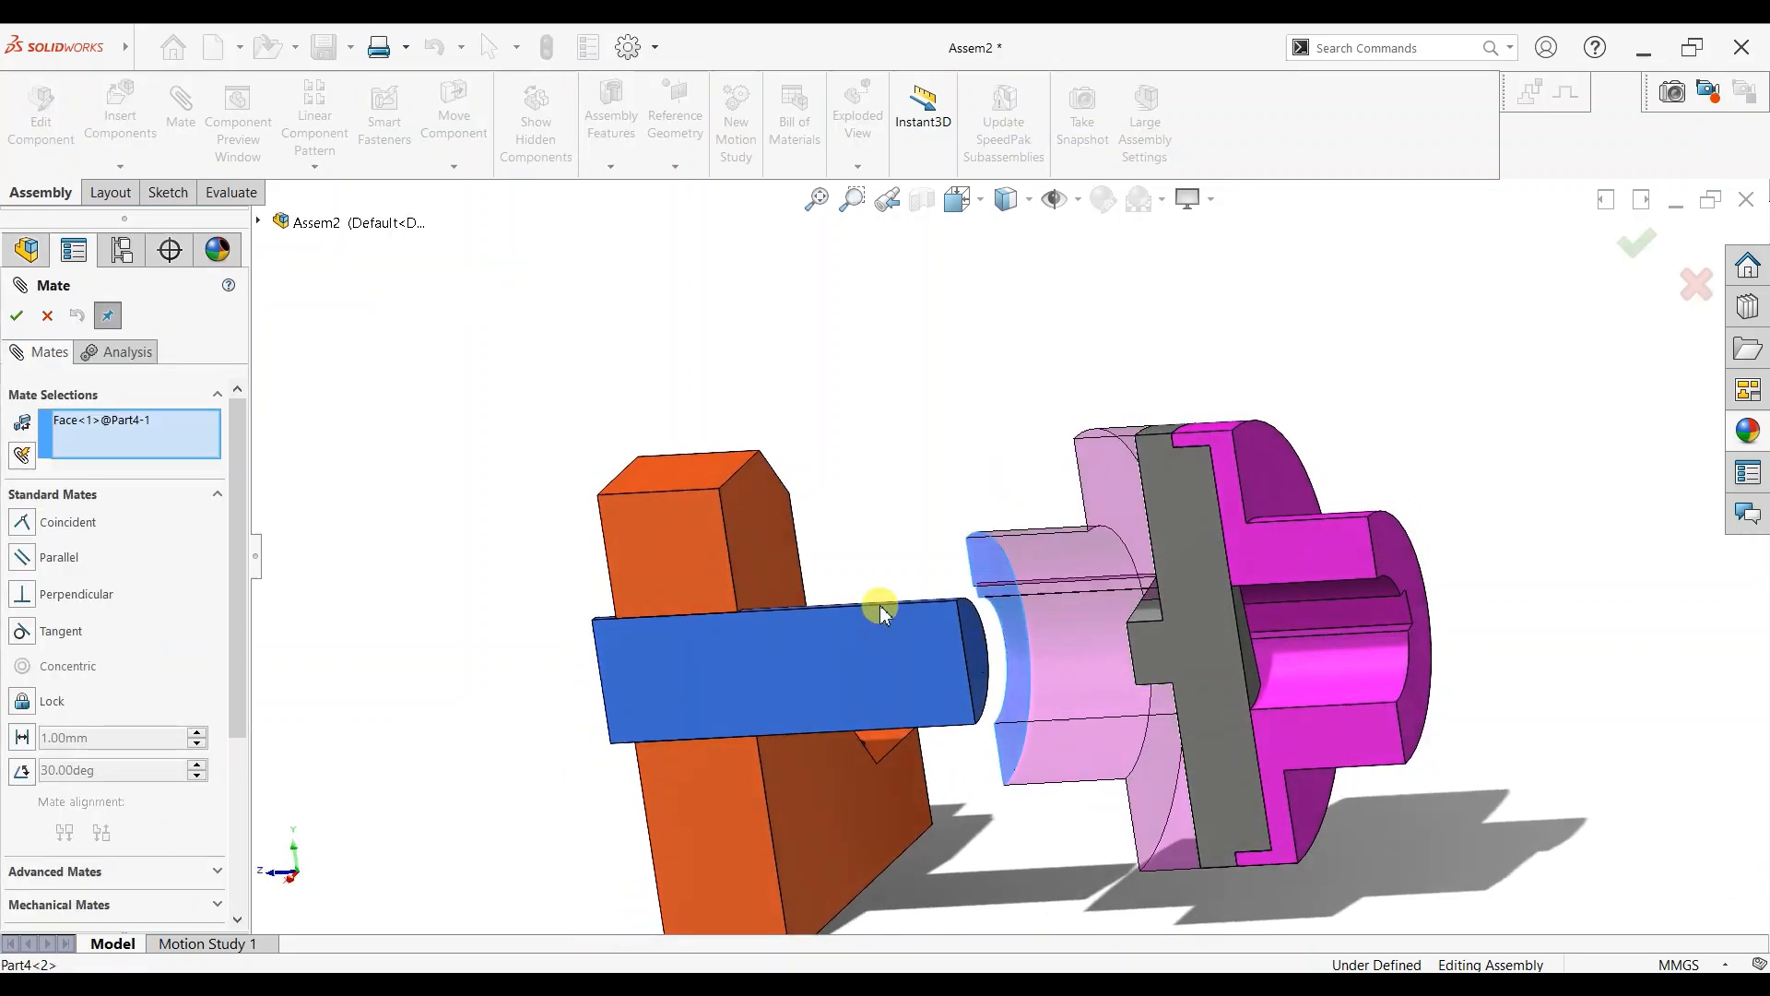
{"action": "left_click", "coordinate": [754, 561]}
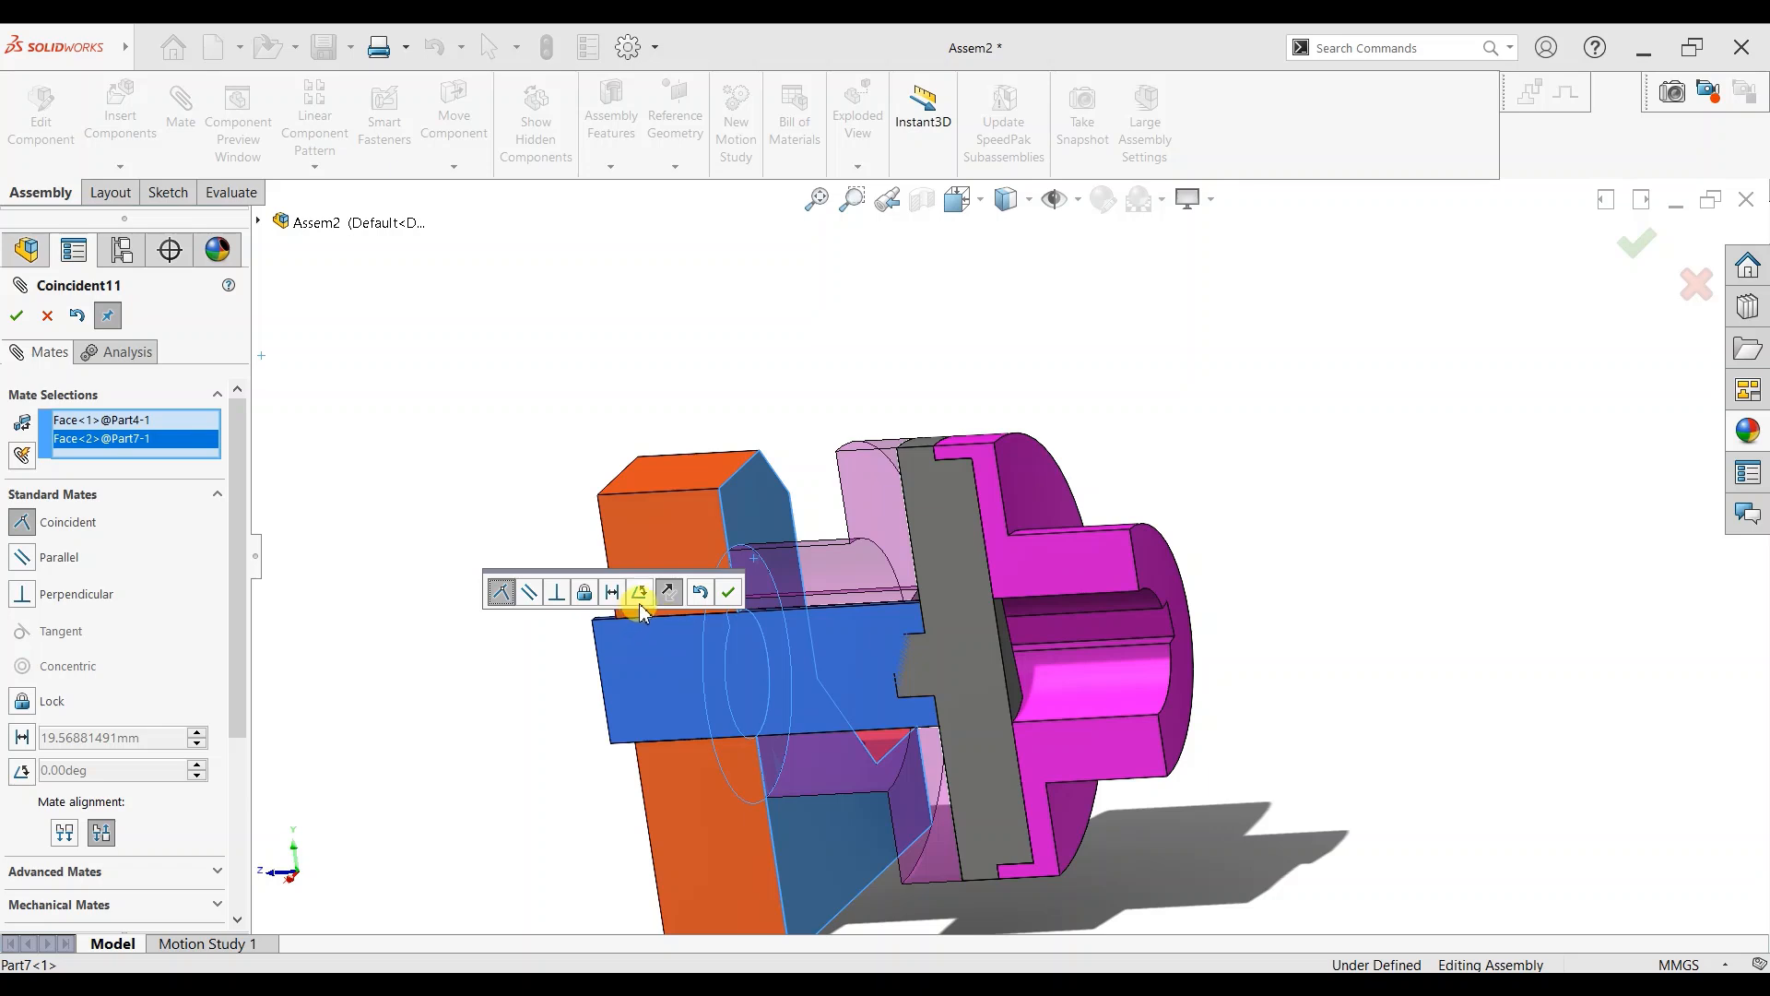
{"action": "left_click", "coordinate": [615, 595]}
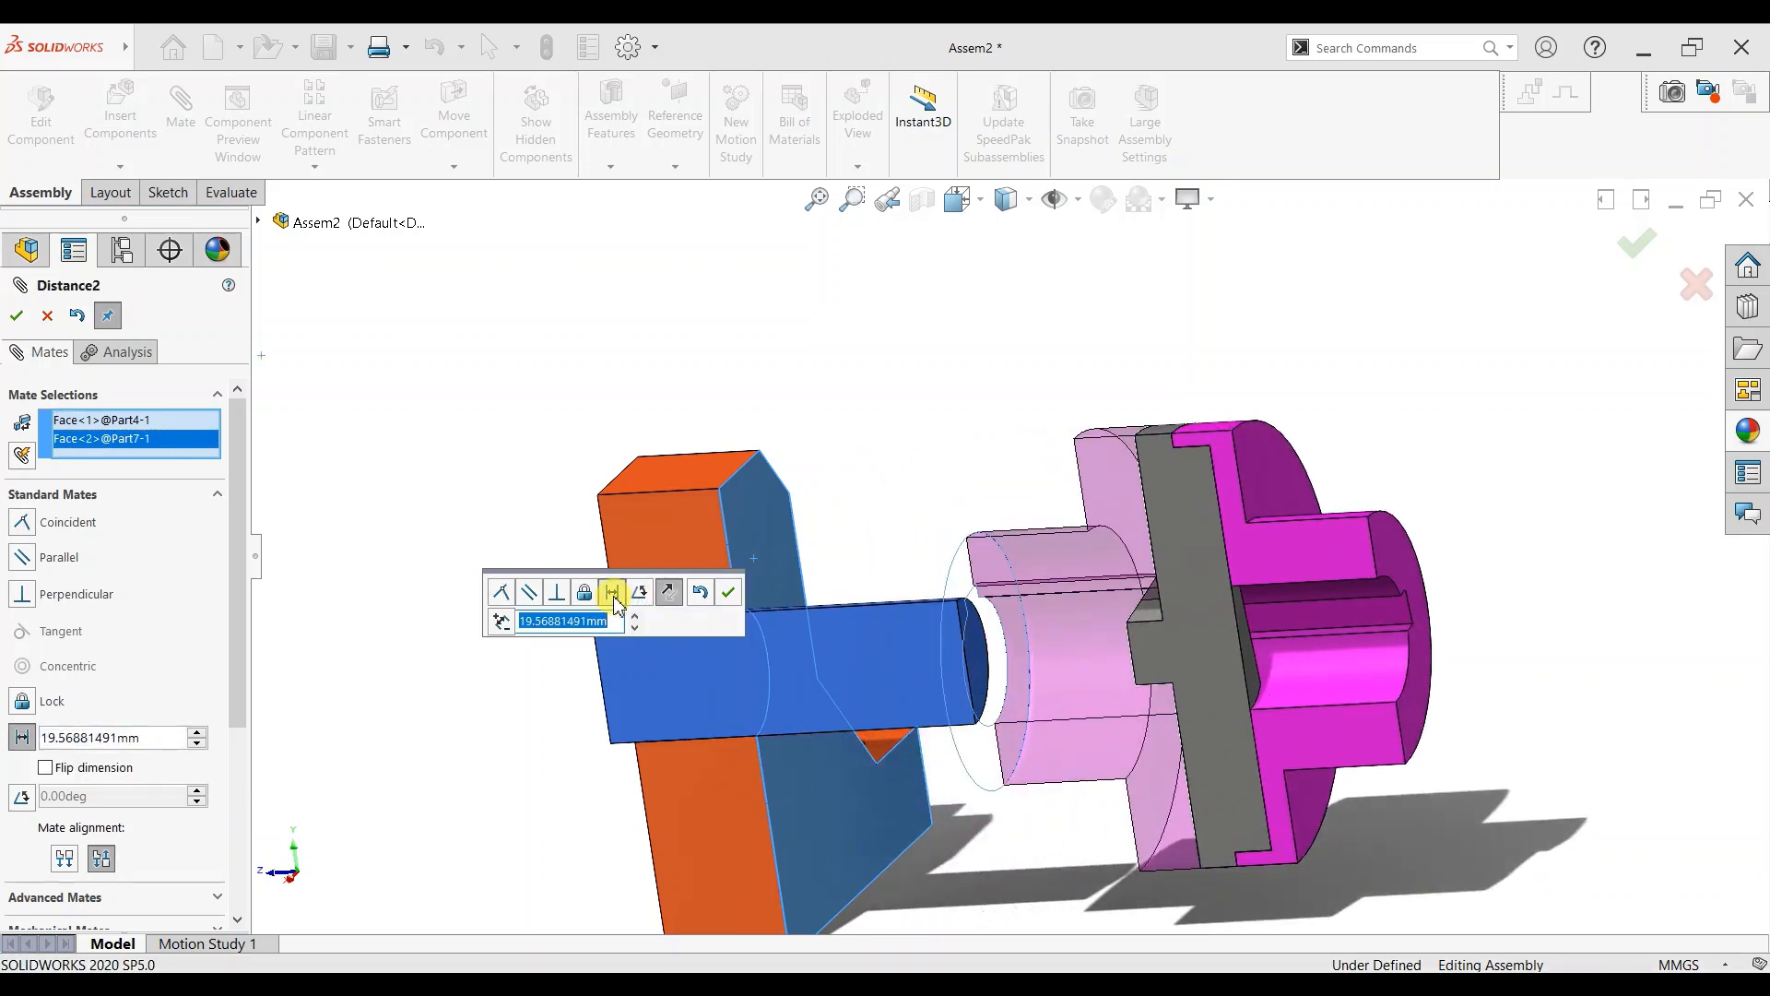
{"action": "type", "text": "5"}
{"action": "key", "text": "Return"}
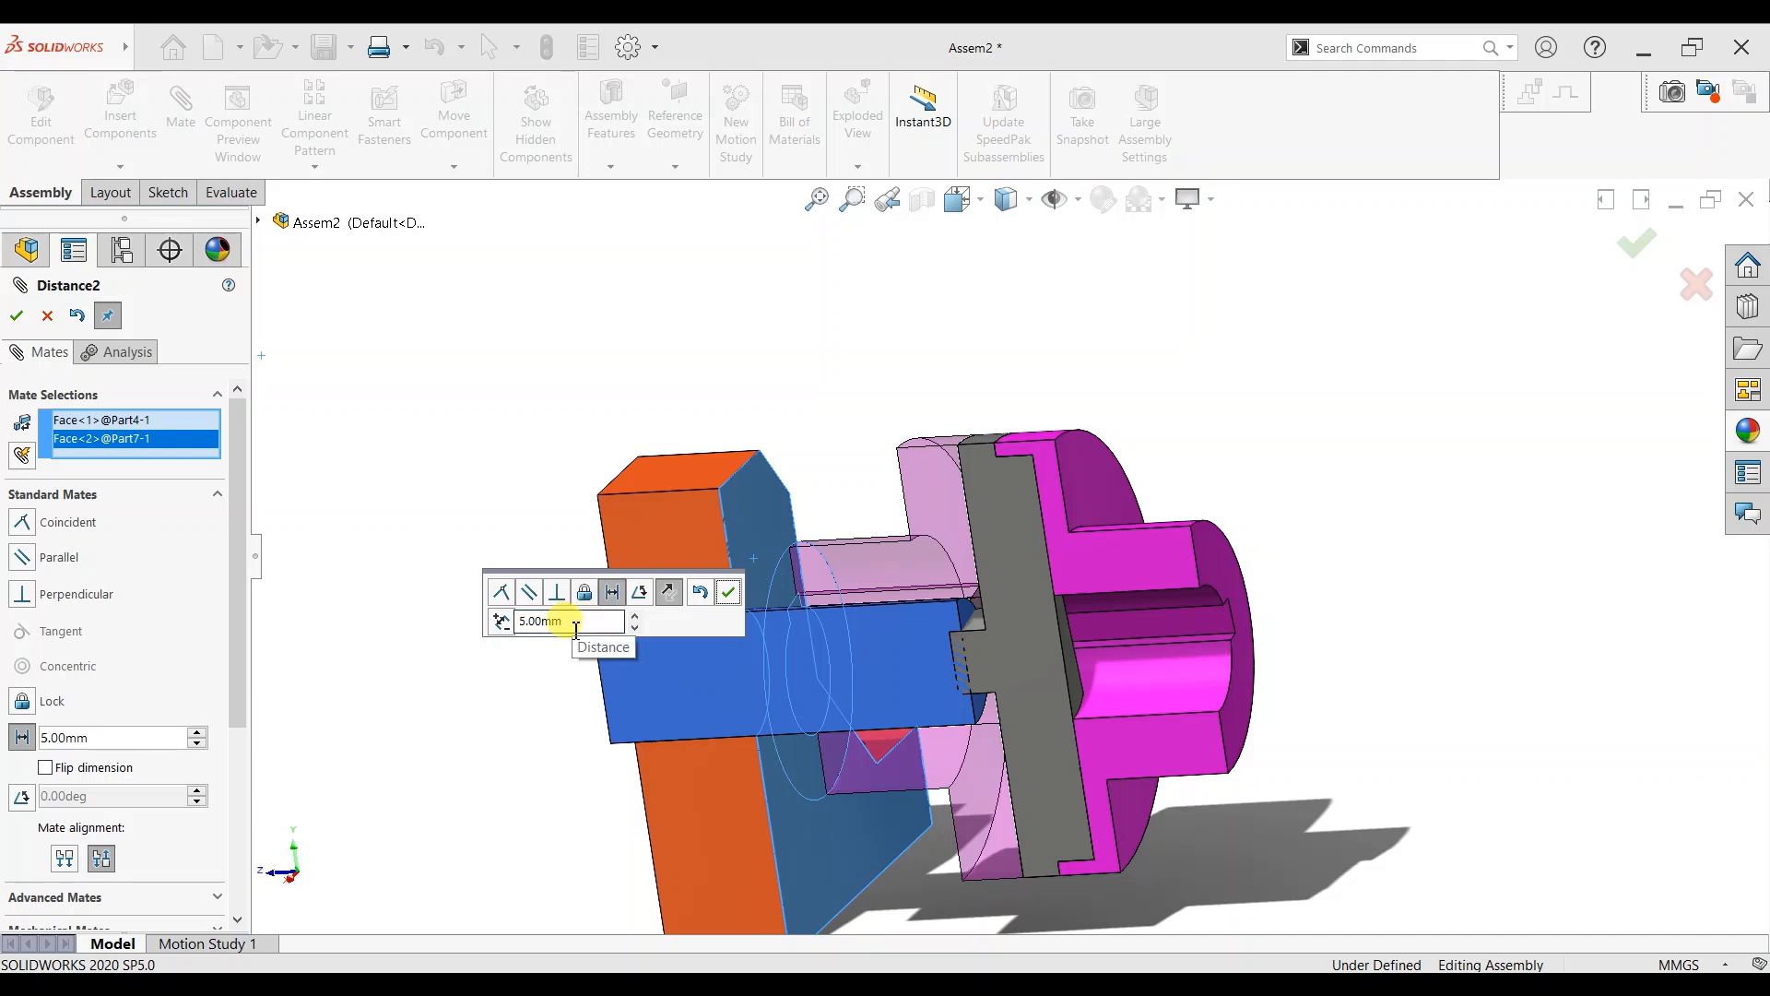
Change the flange-to-bracket mate distance to 10 mm, accept the mate and end mating.
{"action": "double_click", "coordinate": [579, 620]}
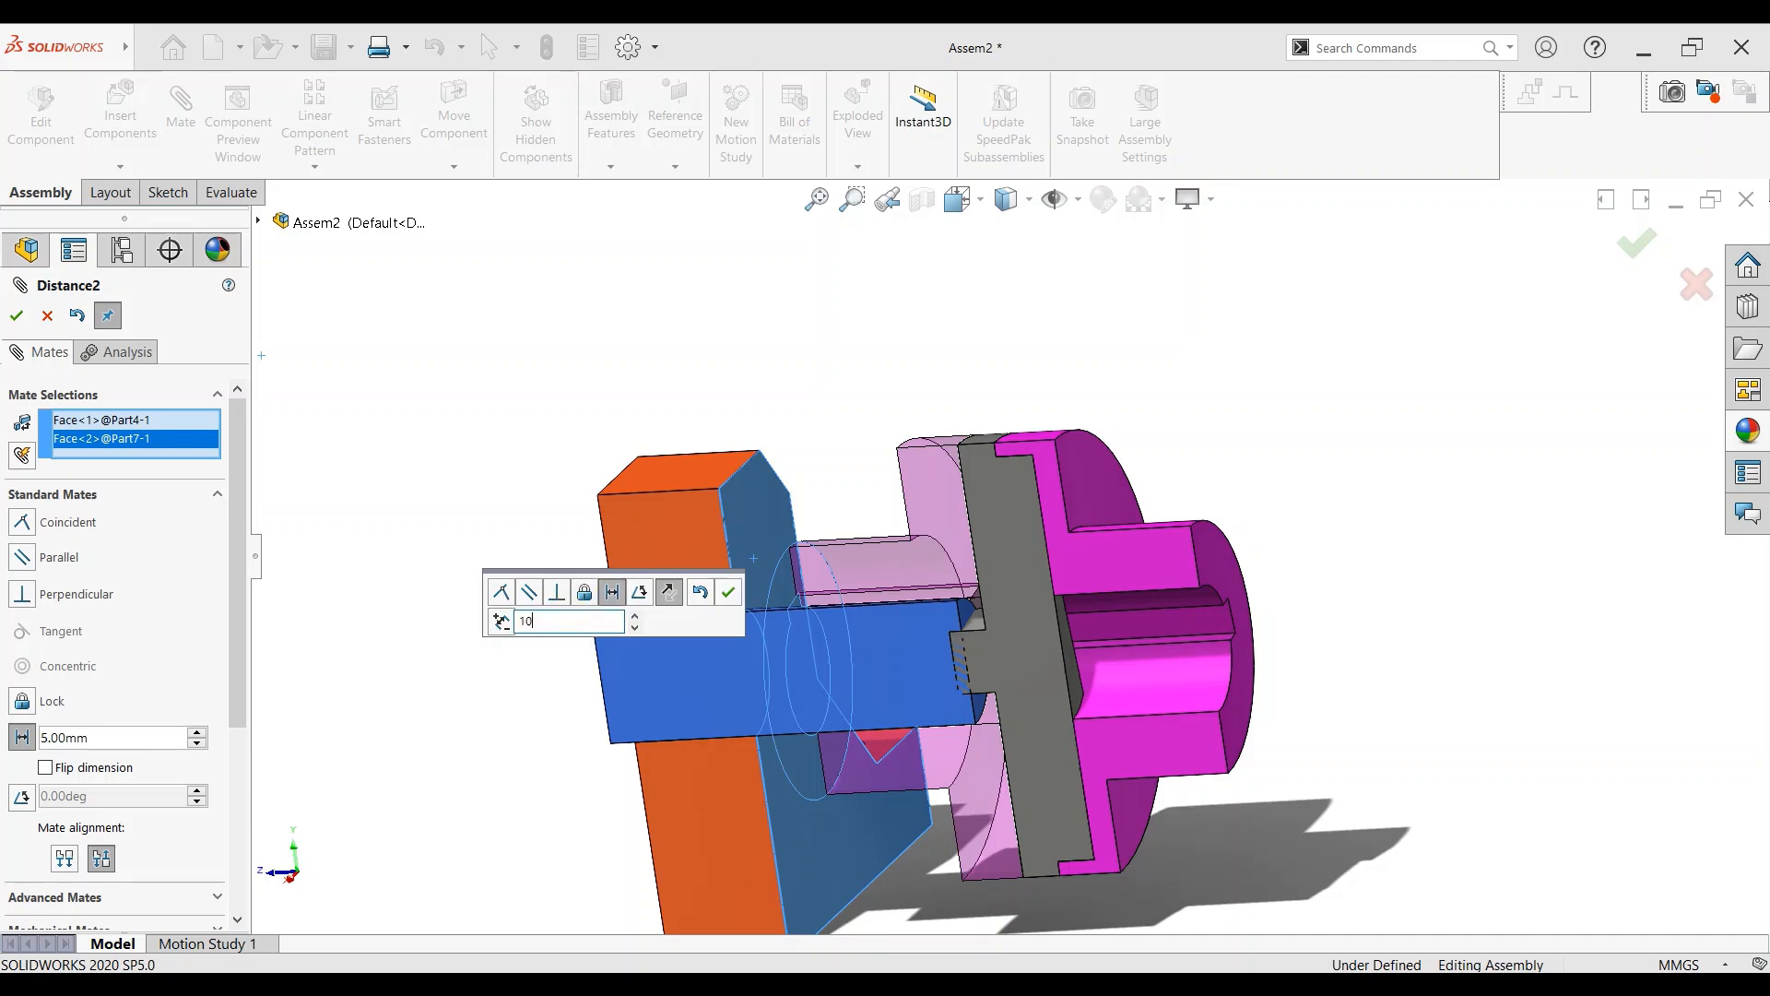
{"action": "type", "text": "10"}
{"action": "key", "text": "Return"}
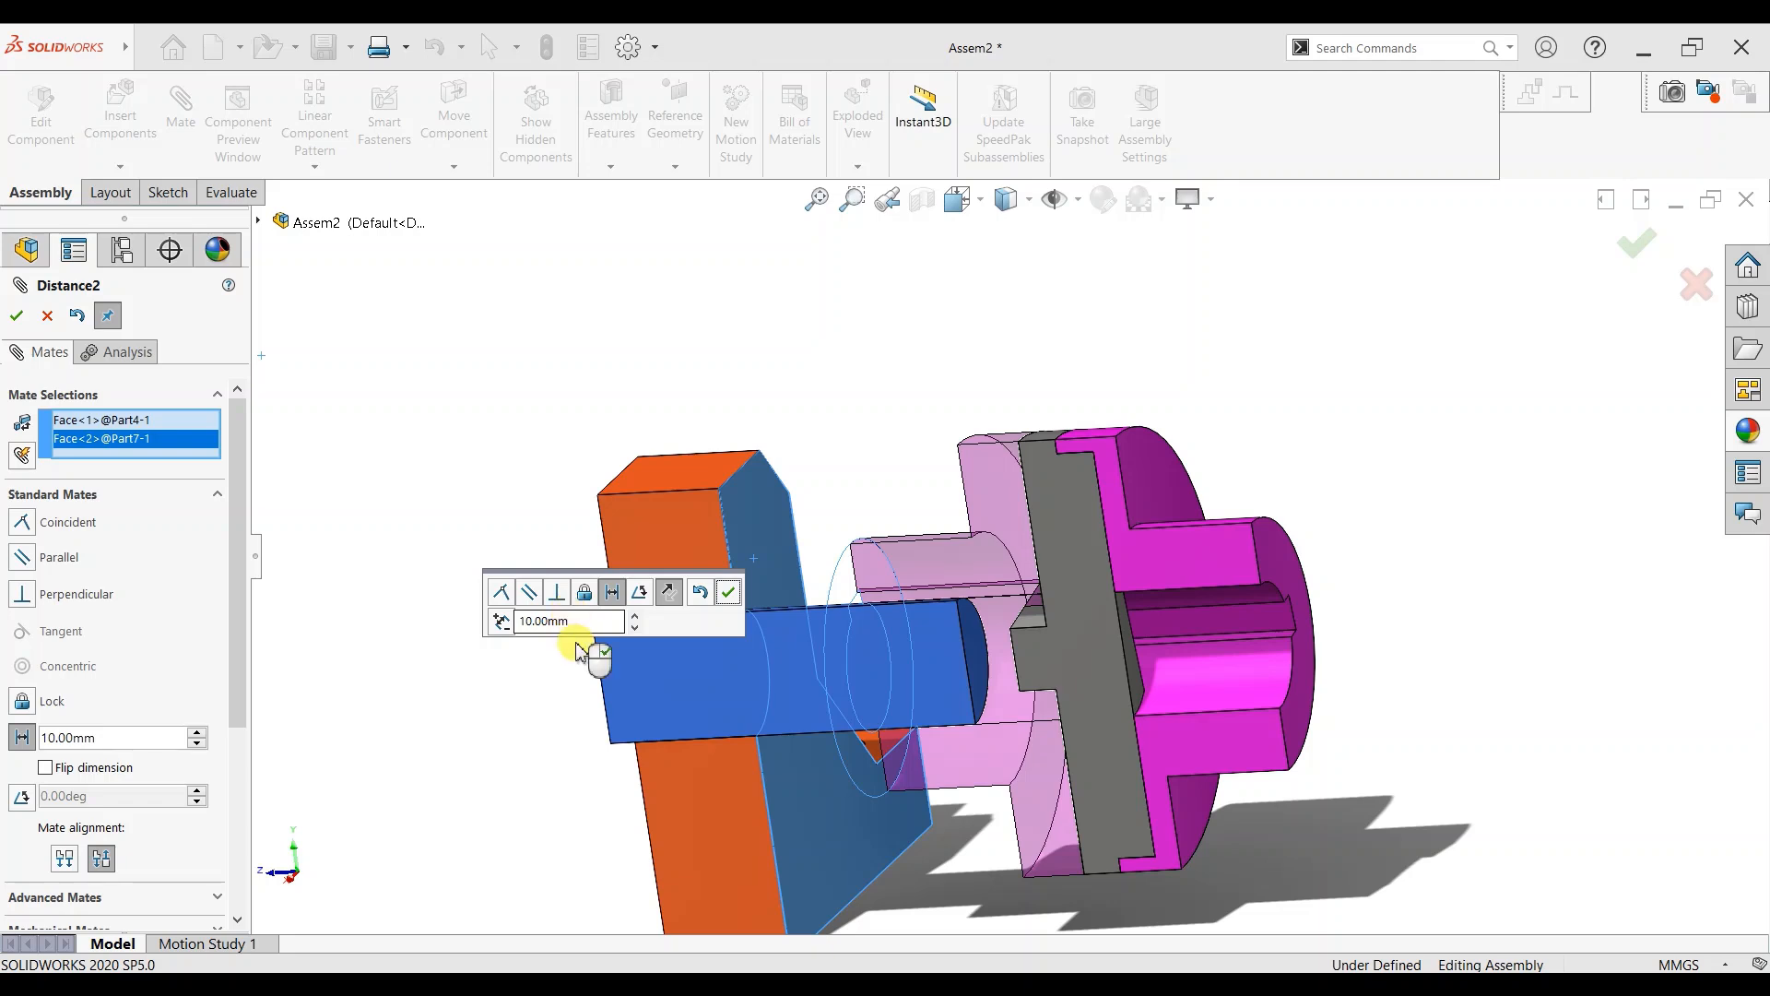
{"action": "left_click", "coordinate": [729, 594]}
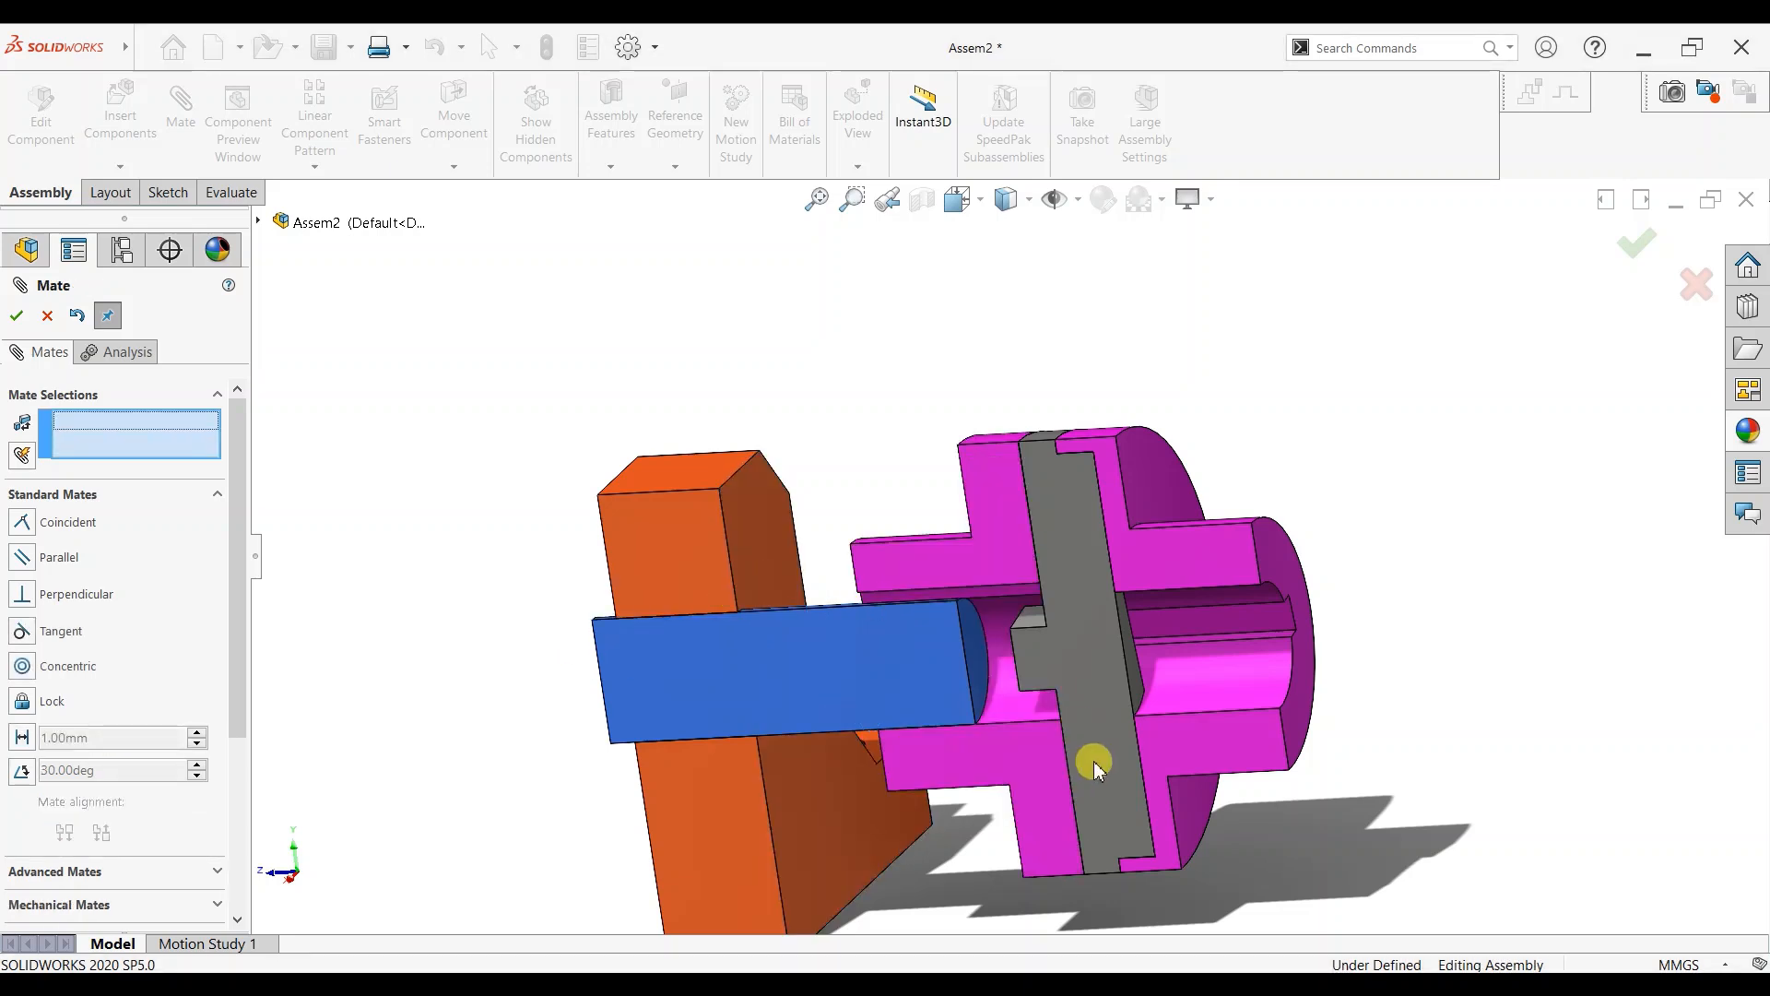
{"action": "scroll", "coordinate": [1095, 761], "scroll_direction": "up", "scroll_amount": 1}
{"action": "scroll", "coordinate": [1169, 735], "scroll_direction": "up", "scroll_amount": 1}
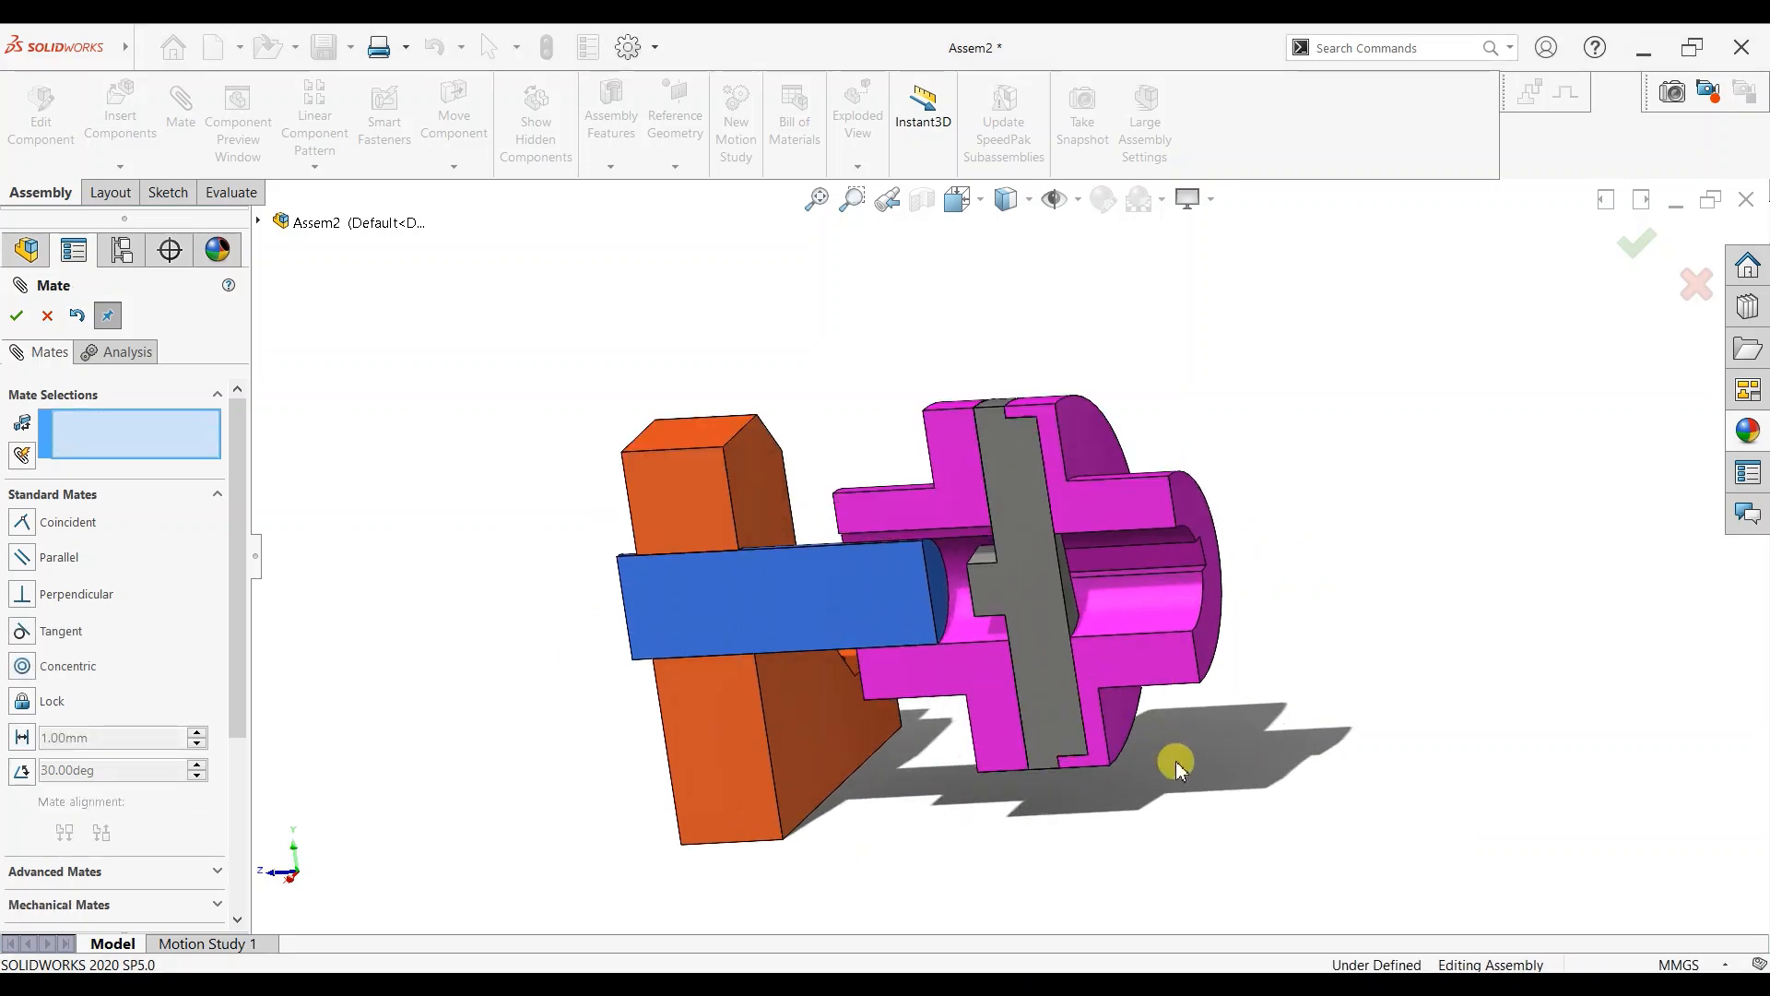
{"action": "middle_click_drag", "start_coordinate": [1176, 761], "coordinate": [1245, 716]}
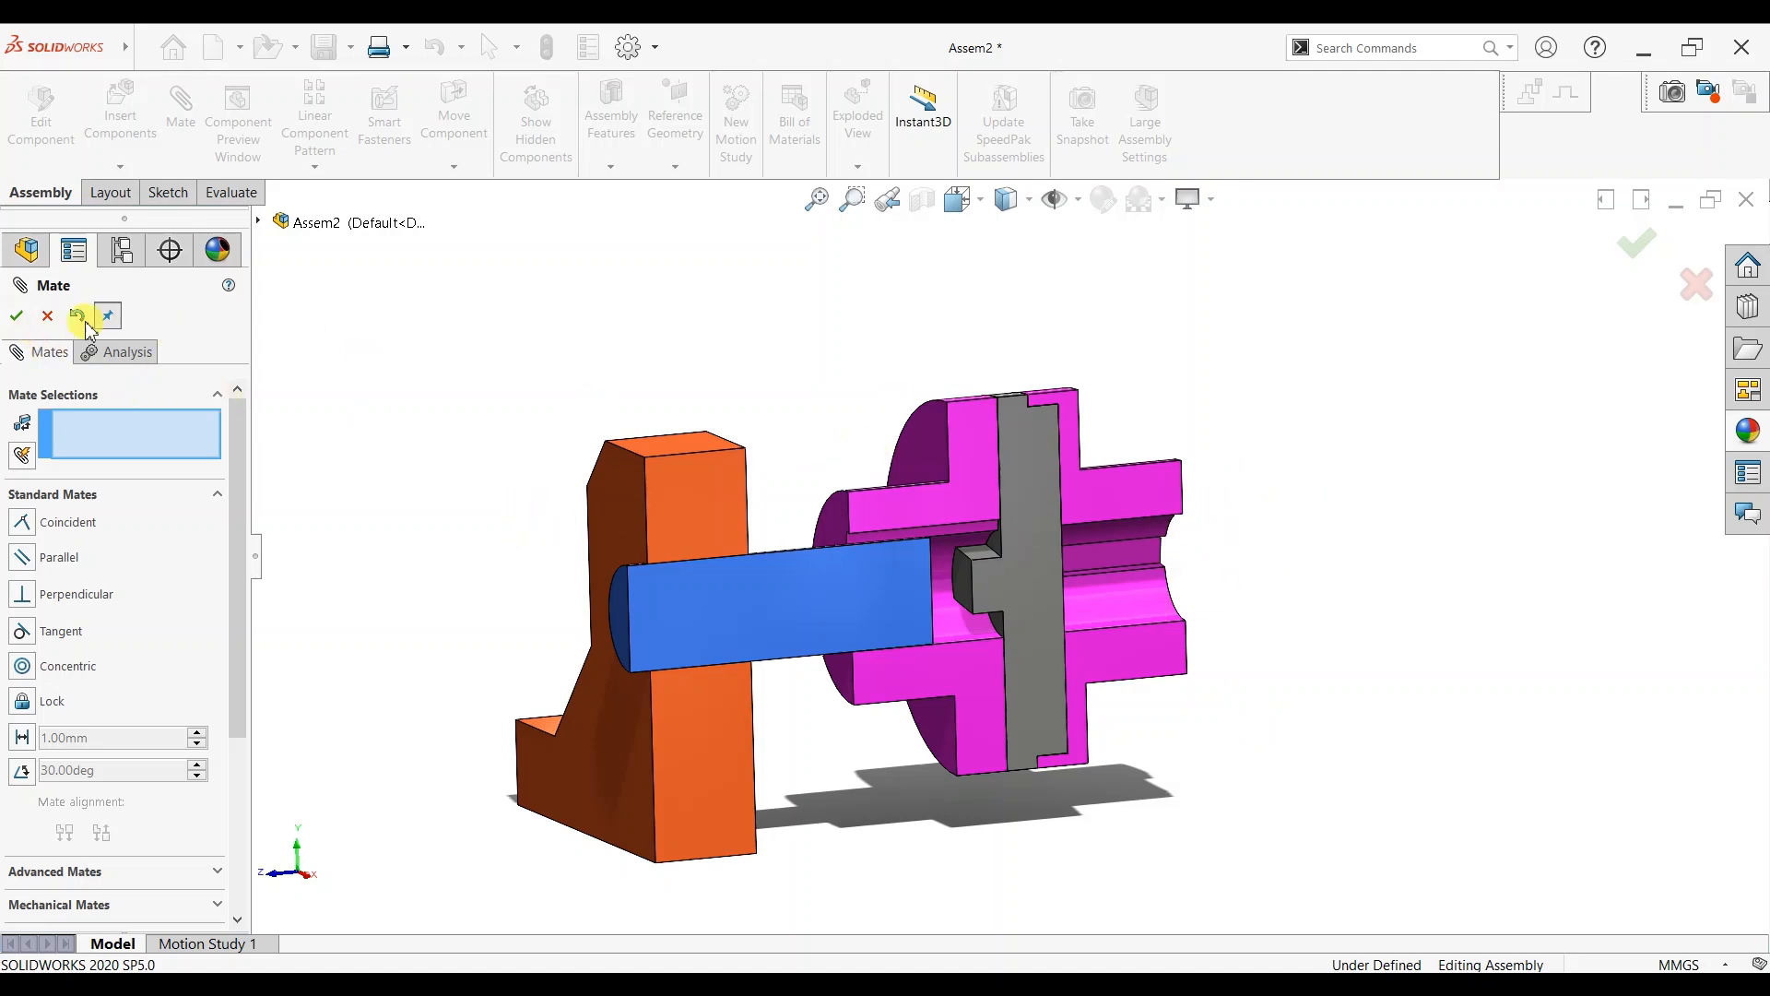
{"action": "left_click", "coordinate": [48, 315]}
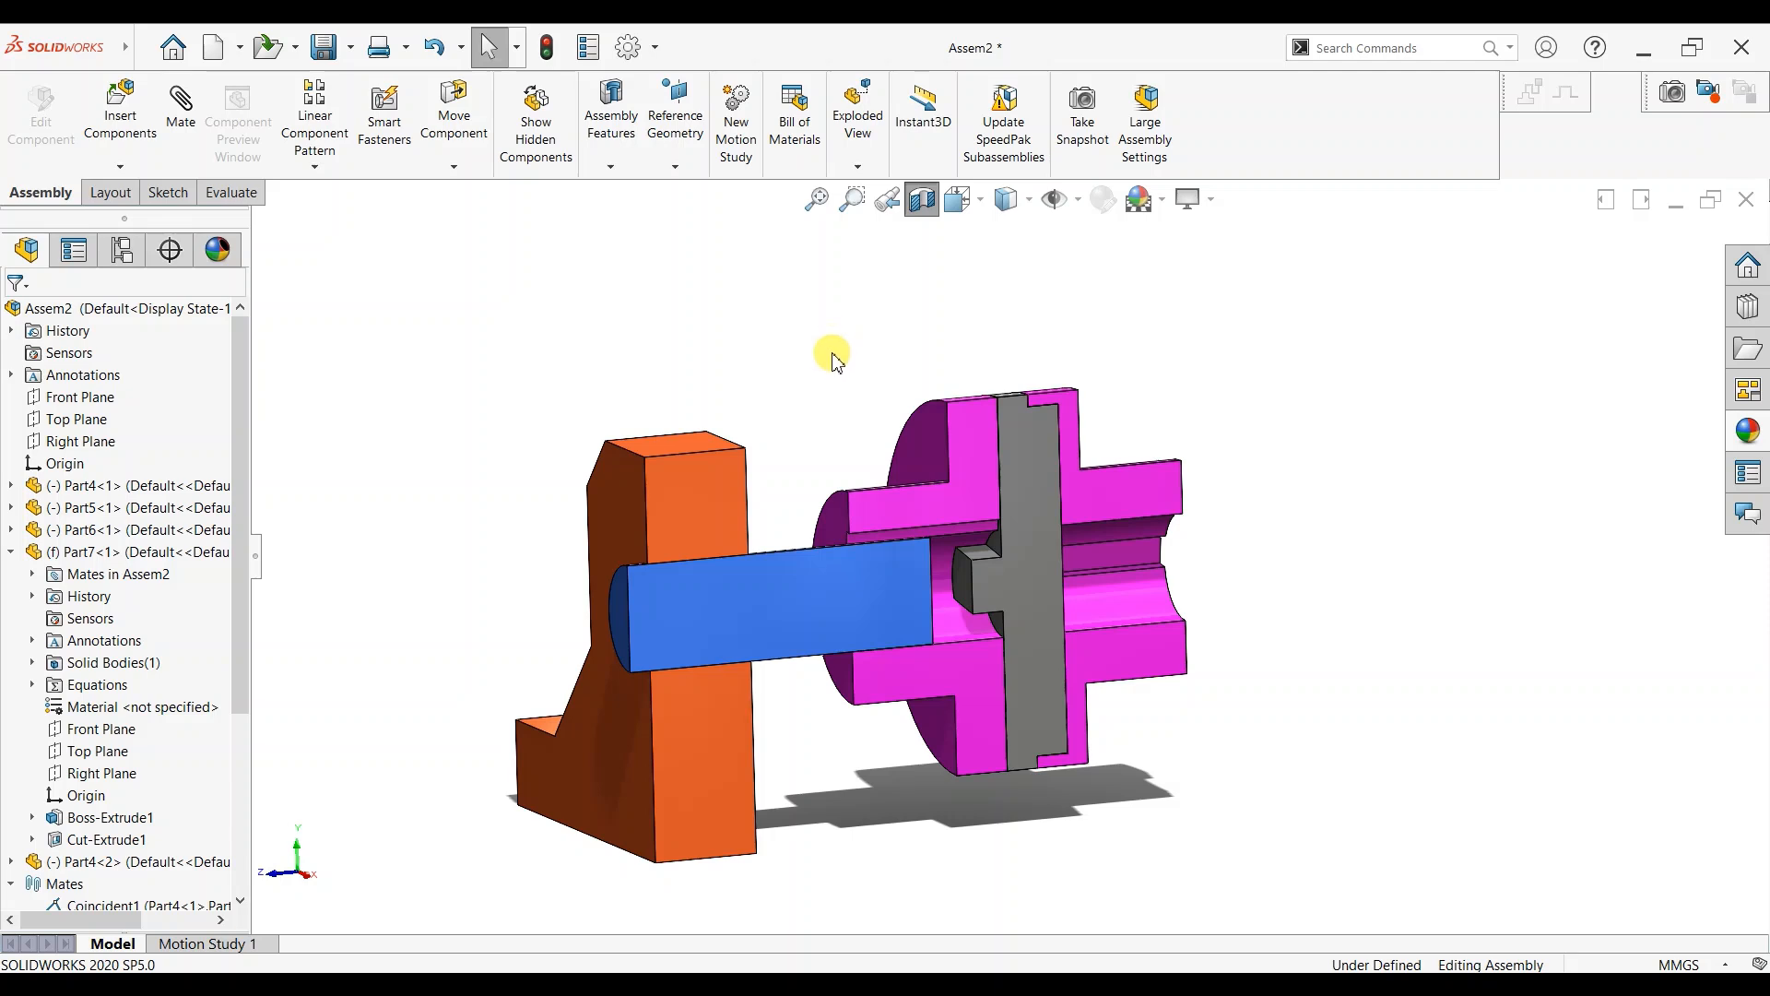
Turn off the section view to show the whole assembly again.
{"action": "scroll", "coordinate": [1336, 427], "scroll_direction": "down", "scroll_amount": 2}
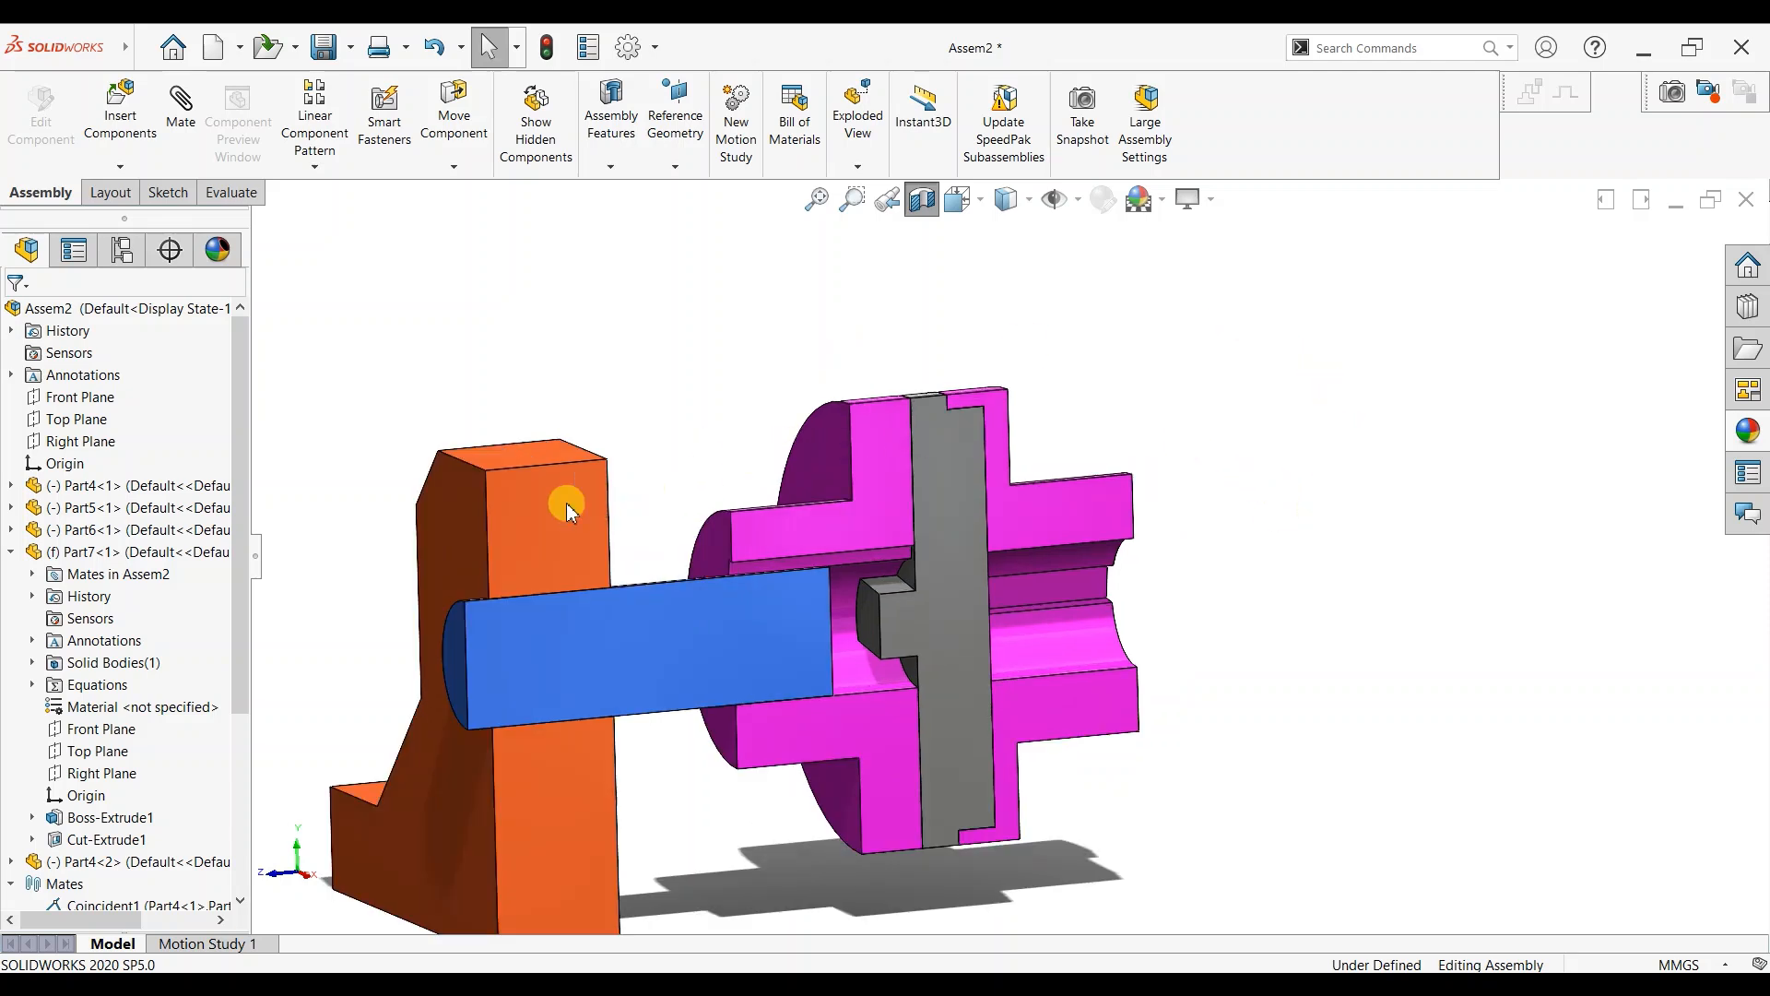
{"action": "left_click_drag", "start_coordinate": [569, 502], "coordinate": [1020, 399]}
{"action": "left_click", "coordinate": [920, 200]}
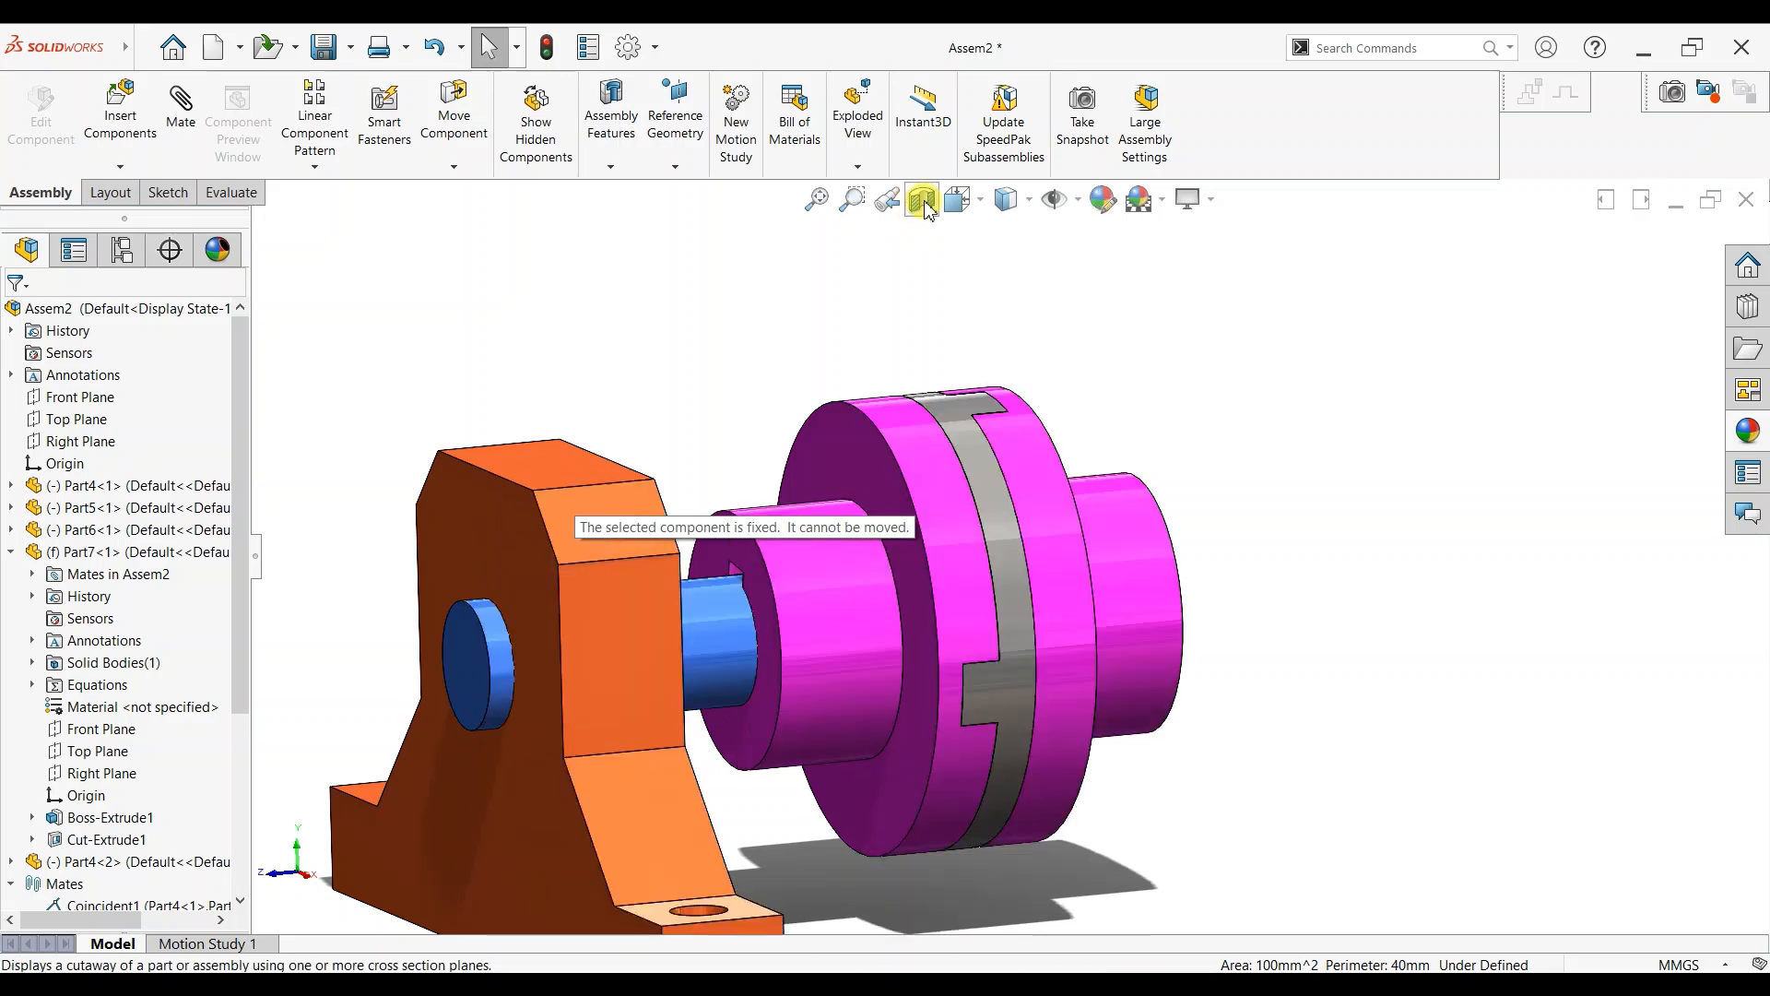
Duplicate the orange bracket beyond the coupling's free side and place a copy of the blue shaft above the coupling.
{"action": "left_click_drag", "start_coordinate": [572, 525], "coordinate": [1500, 512], "text": "ctrl"}
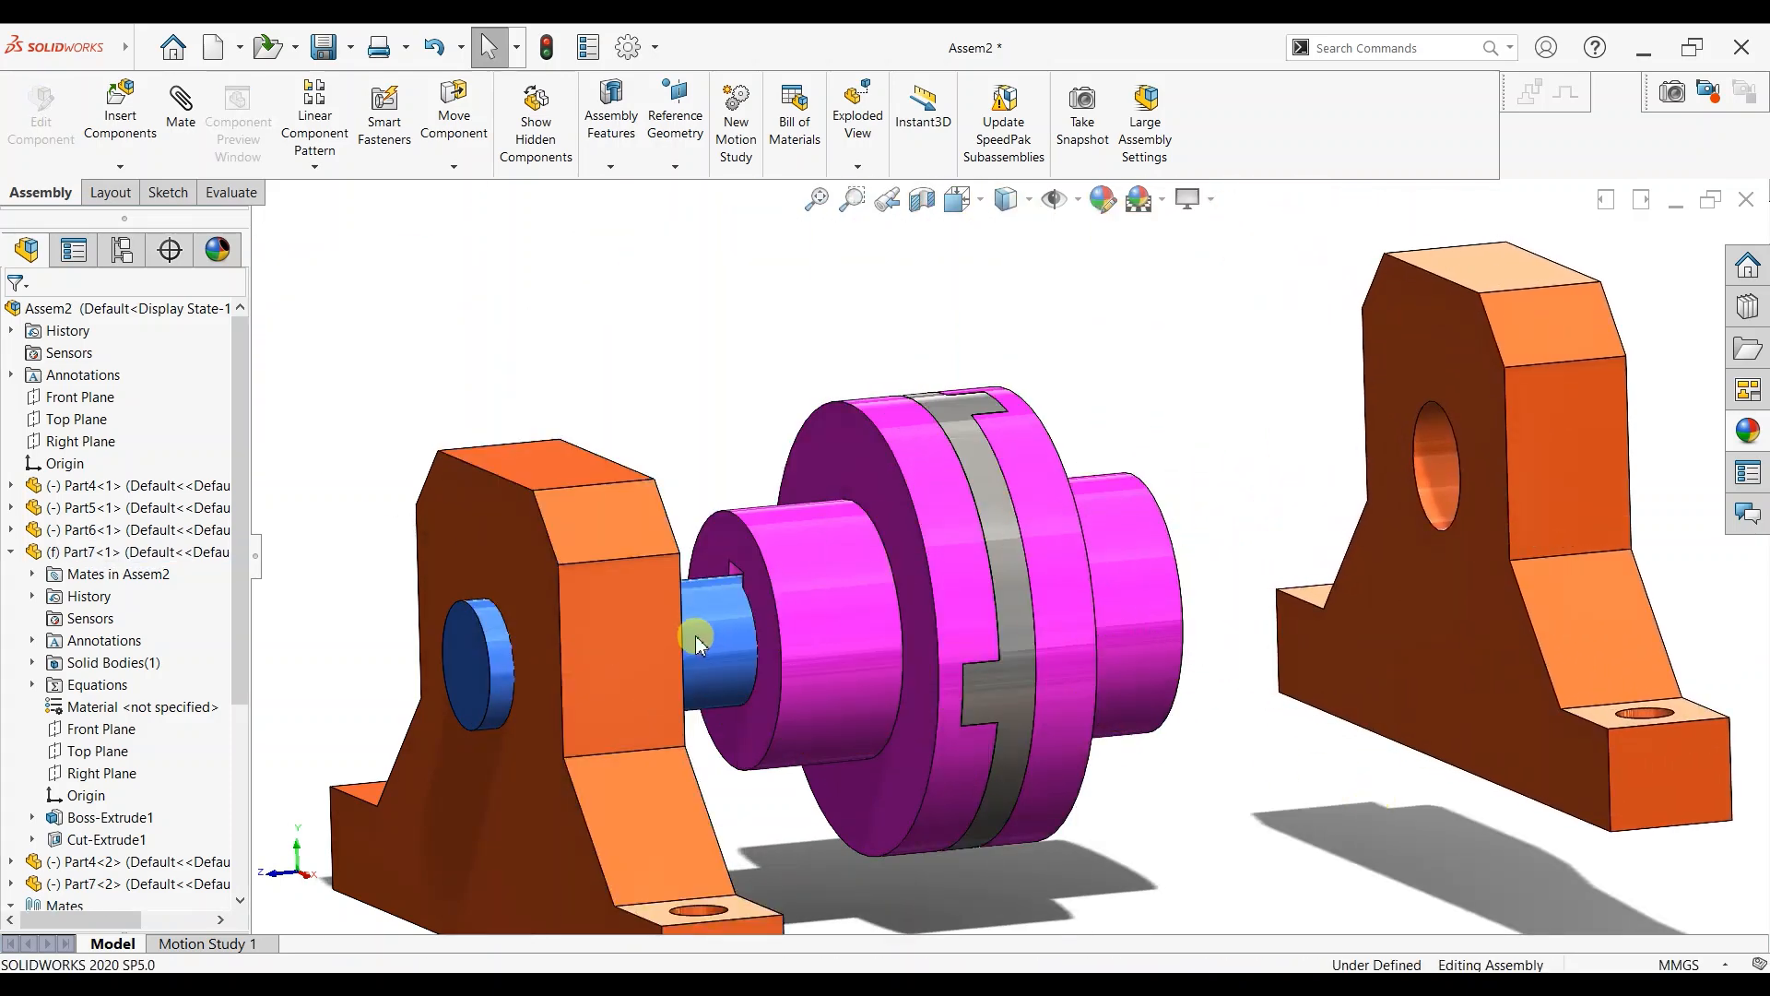
{"action": "left_click_drag", "start_coordinate": [697, 637], "coordinate": [1325, 842], "text": "ctrl"}
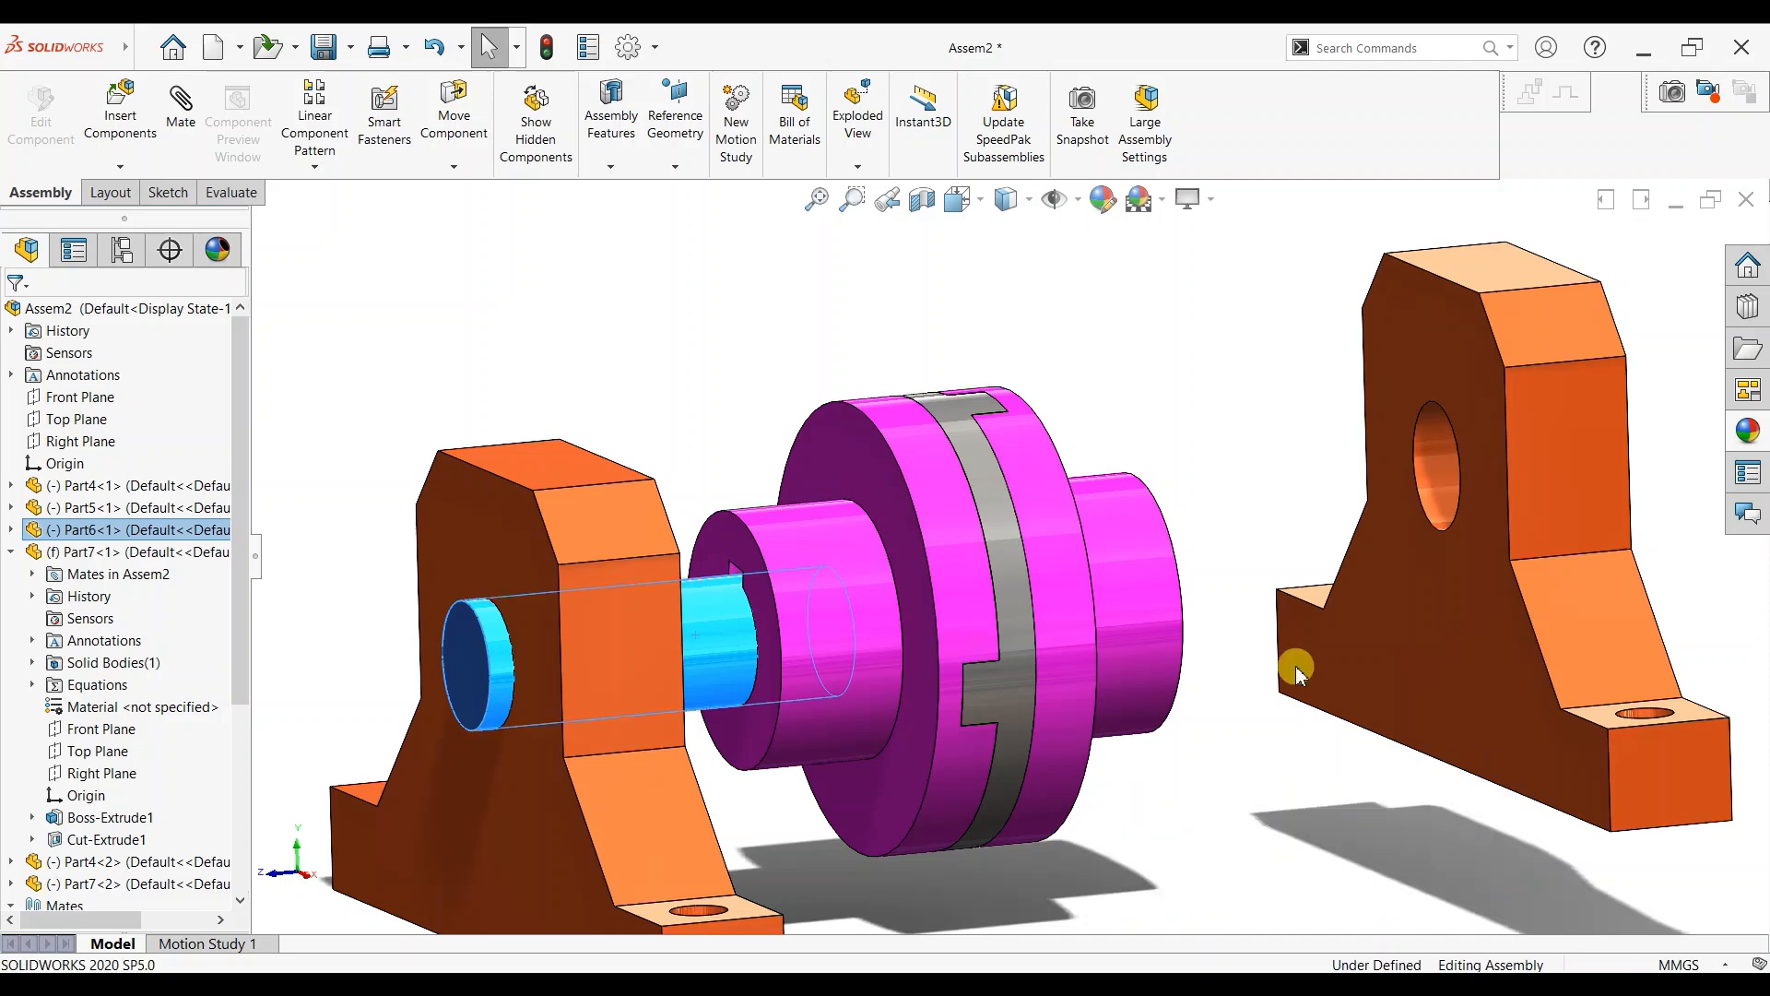
{"action": "left_click_drag", "start_coordinate": [719, 636], "coordinate": [1099, 333], "text": "ctrl"}
{"action": "key", "text": "f"}
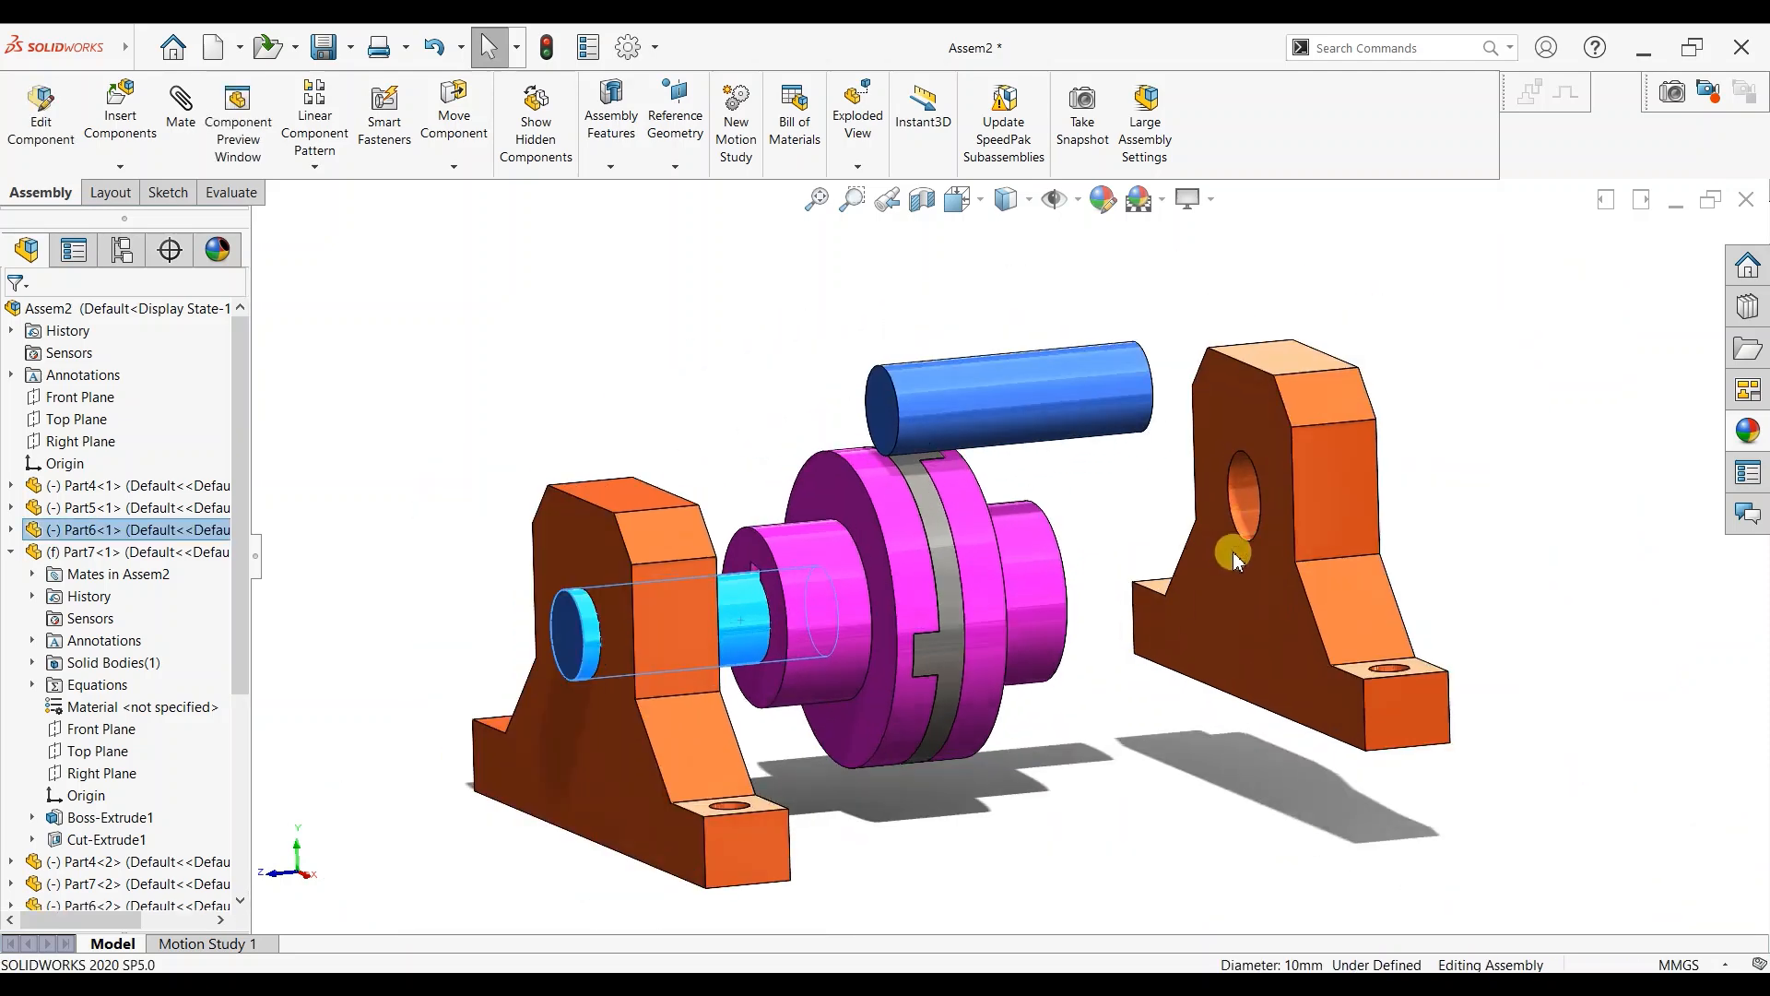
{"action": "left_click", "coordinate": [1105, 772]}
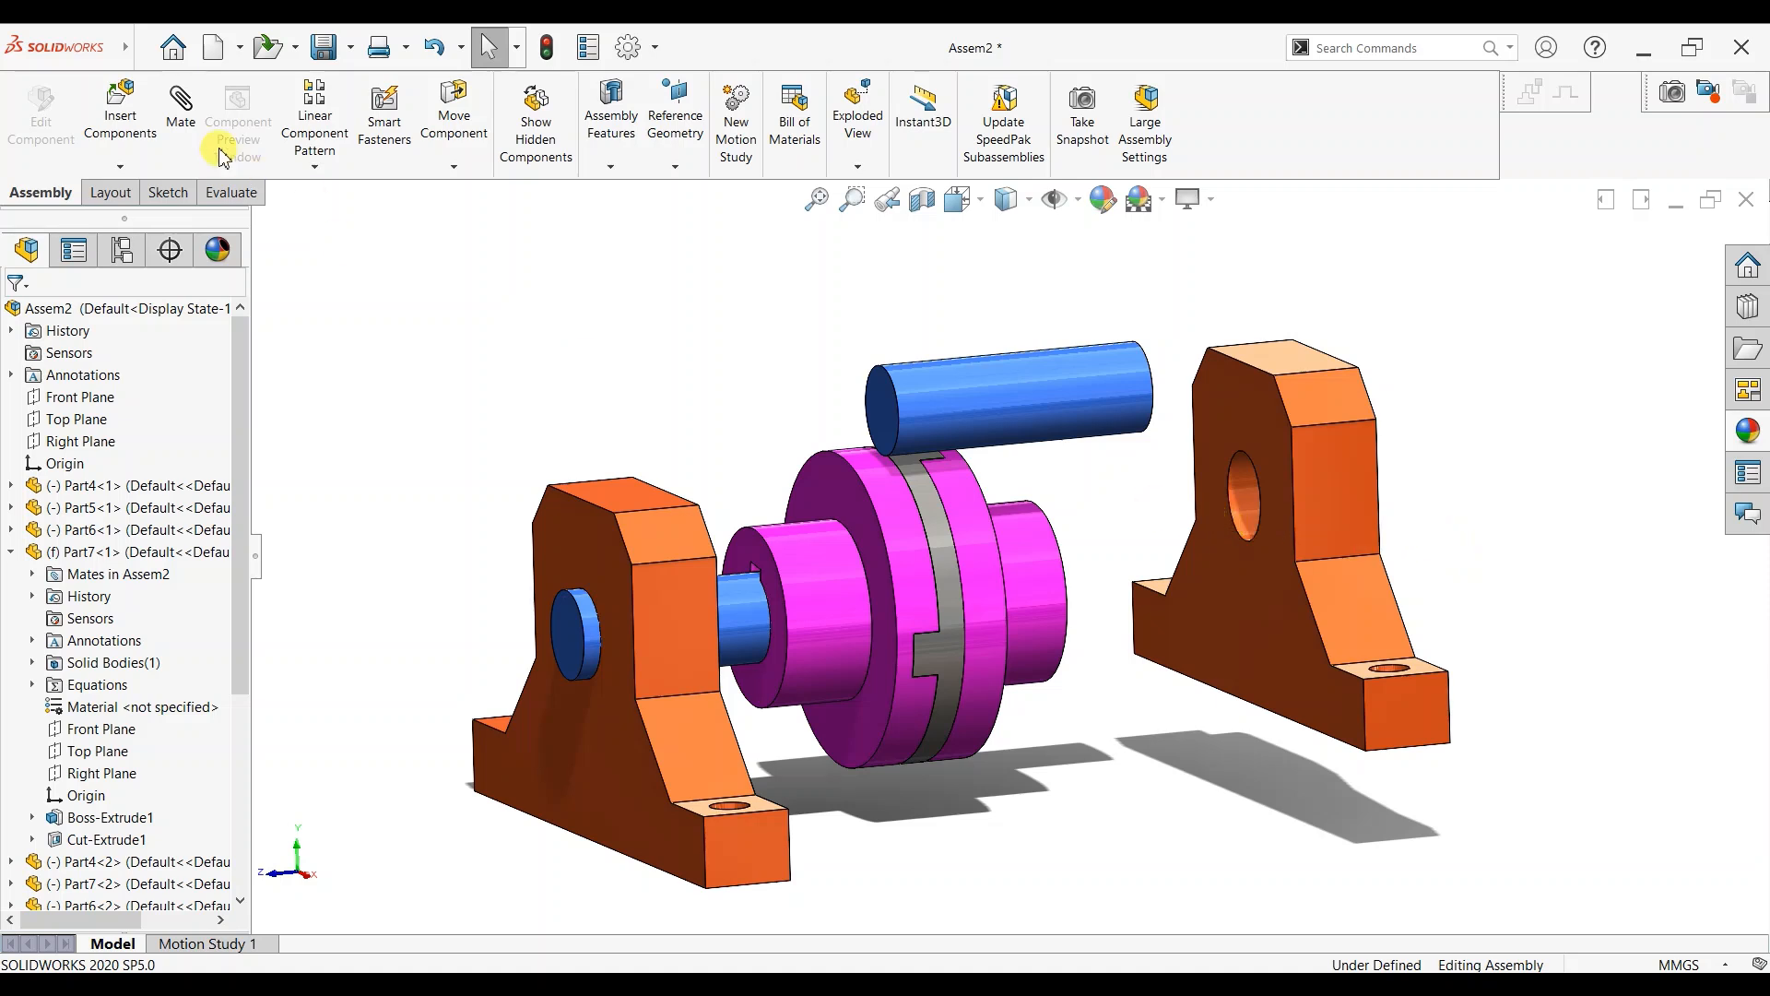
Mate the copied shaft's cylindrical face concentric with the bore of the second magenta flange.
{"action": "left_click", "coordinate": [181, 120]}
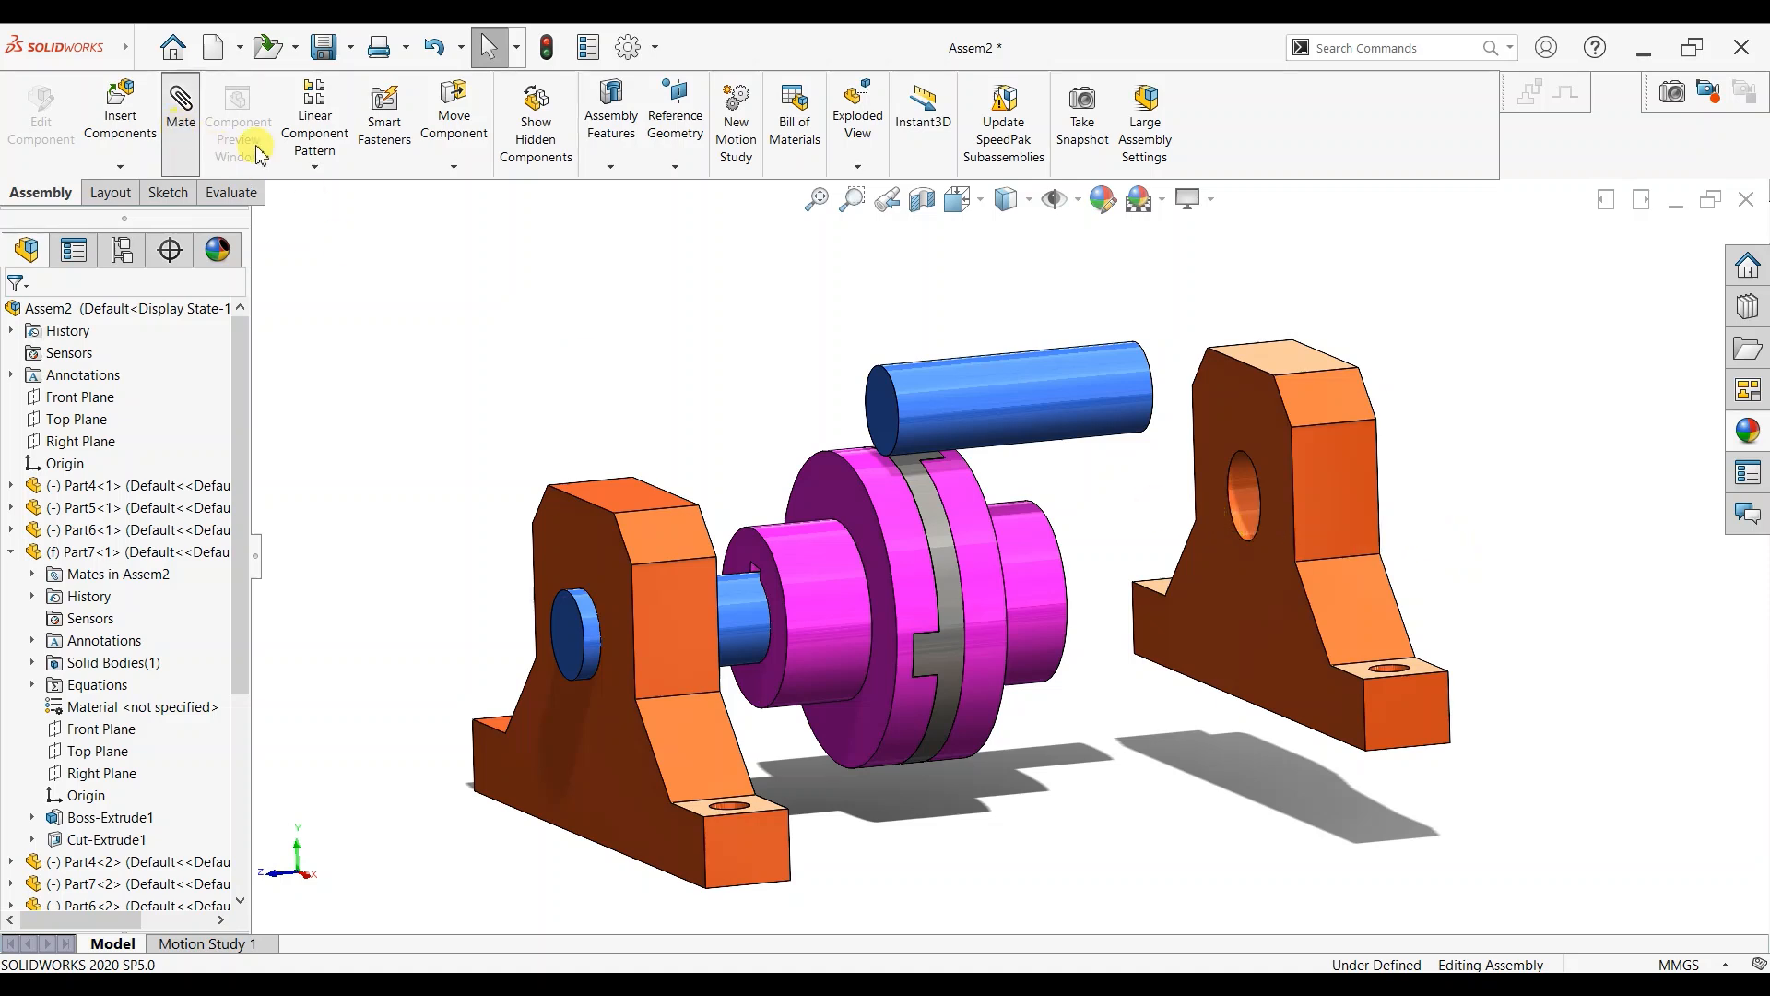
{"action": "left_click", "coordinate": [974, 391]}
{"action": "middle_click_drag", "start_coordinate": [1134, 526], "coordinate": [1084, 583]}
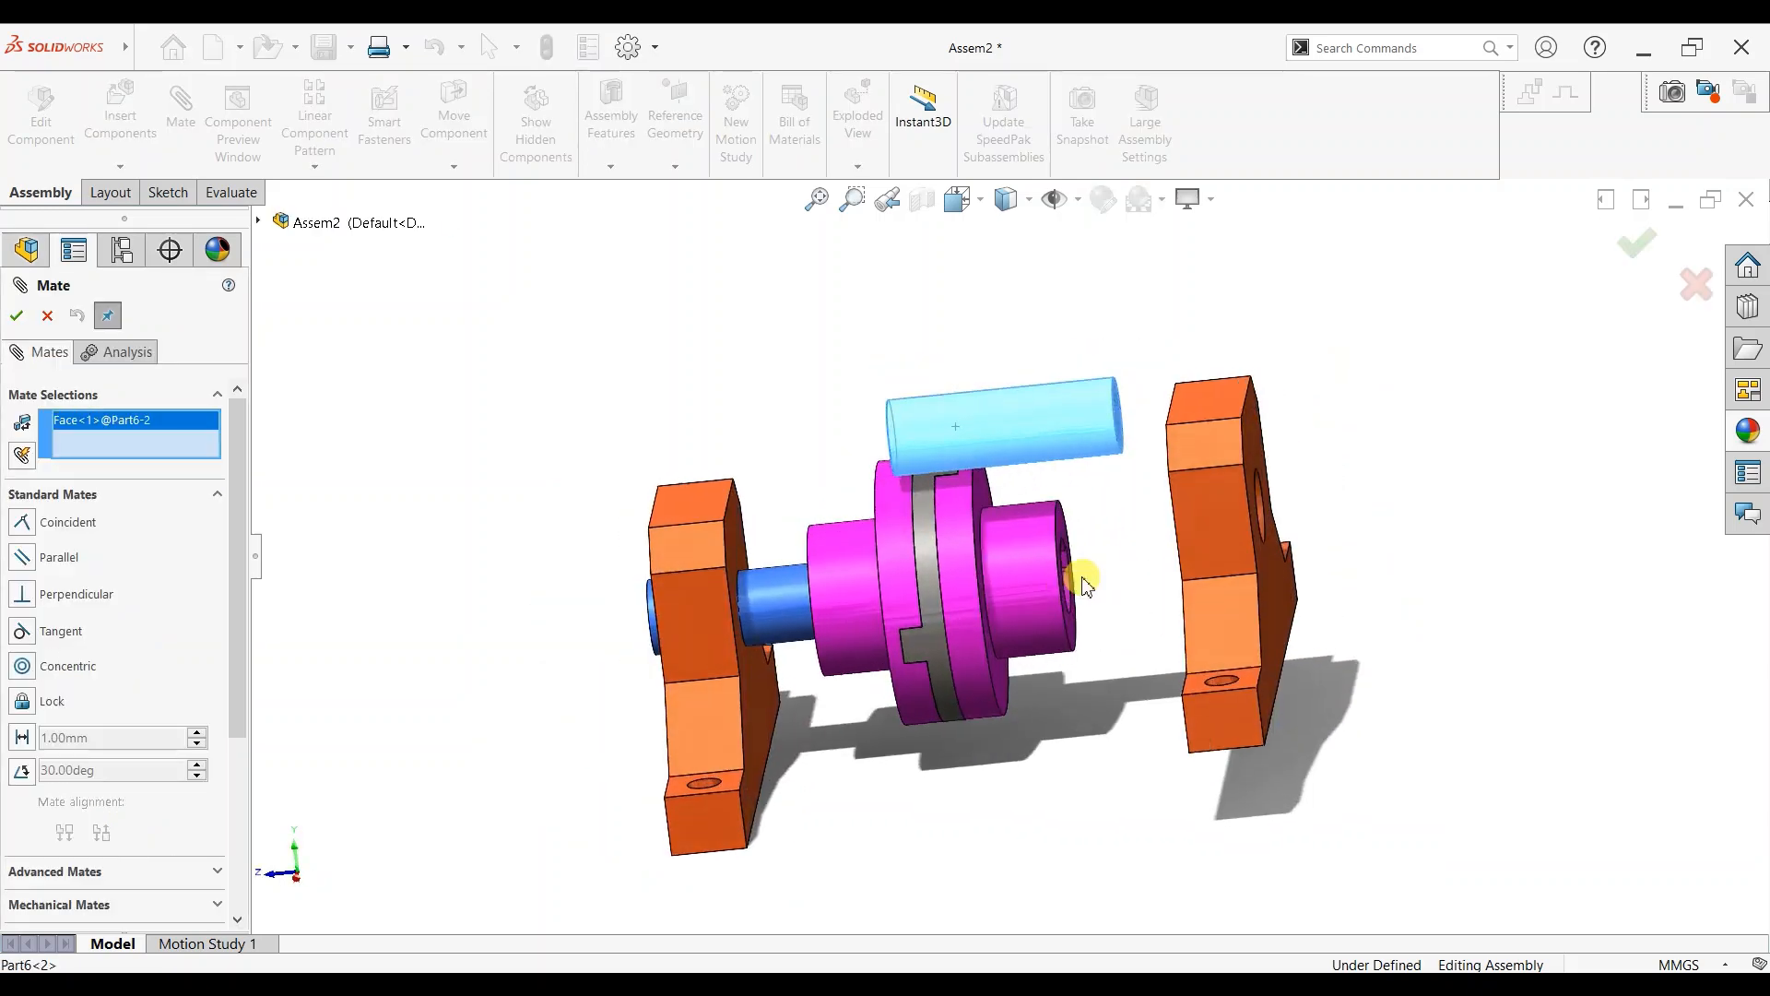
{"action": "scroll", "coordinate": [1032, 617], "scroll_direction": "down", "scroll_amount": 6}
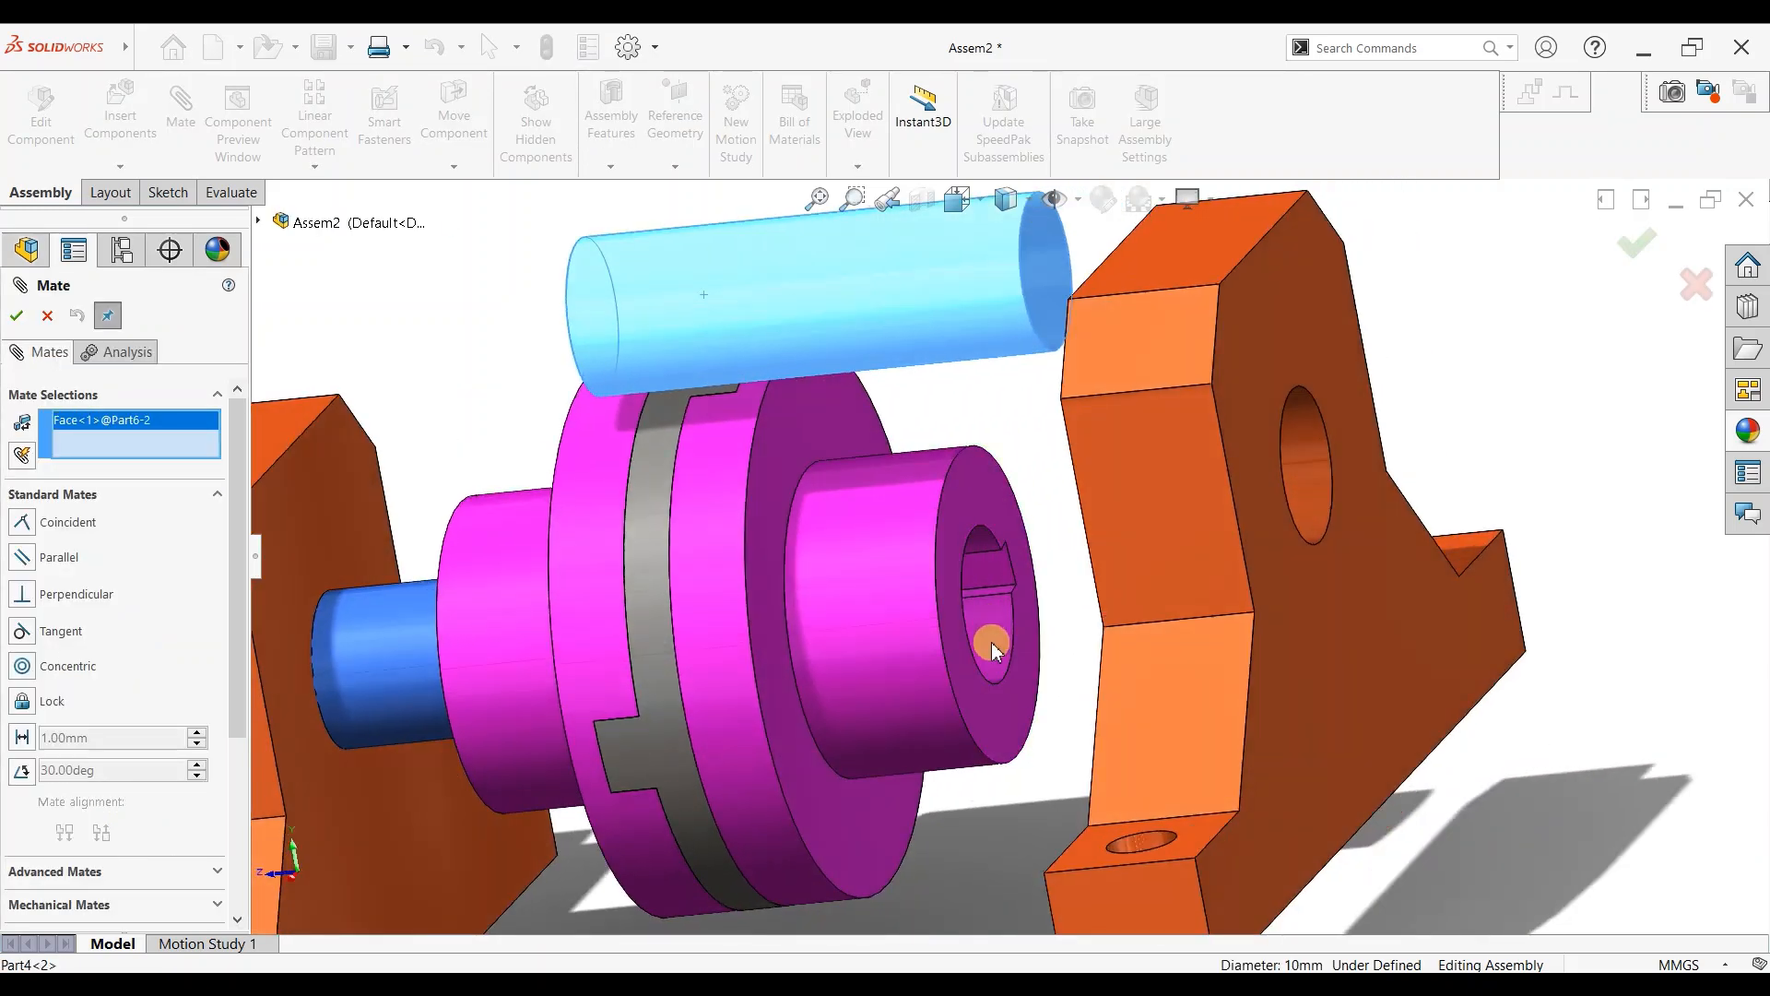
{"action": "left_click", "coordinate": [994, 650]}
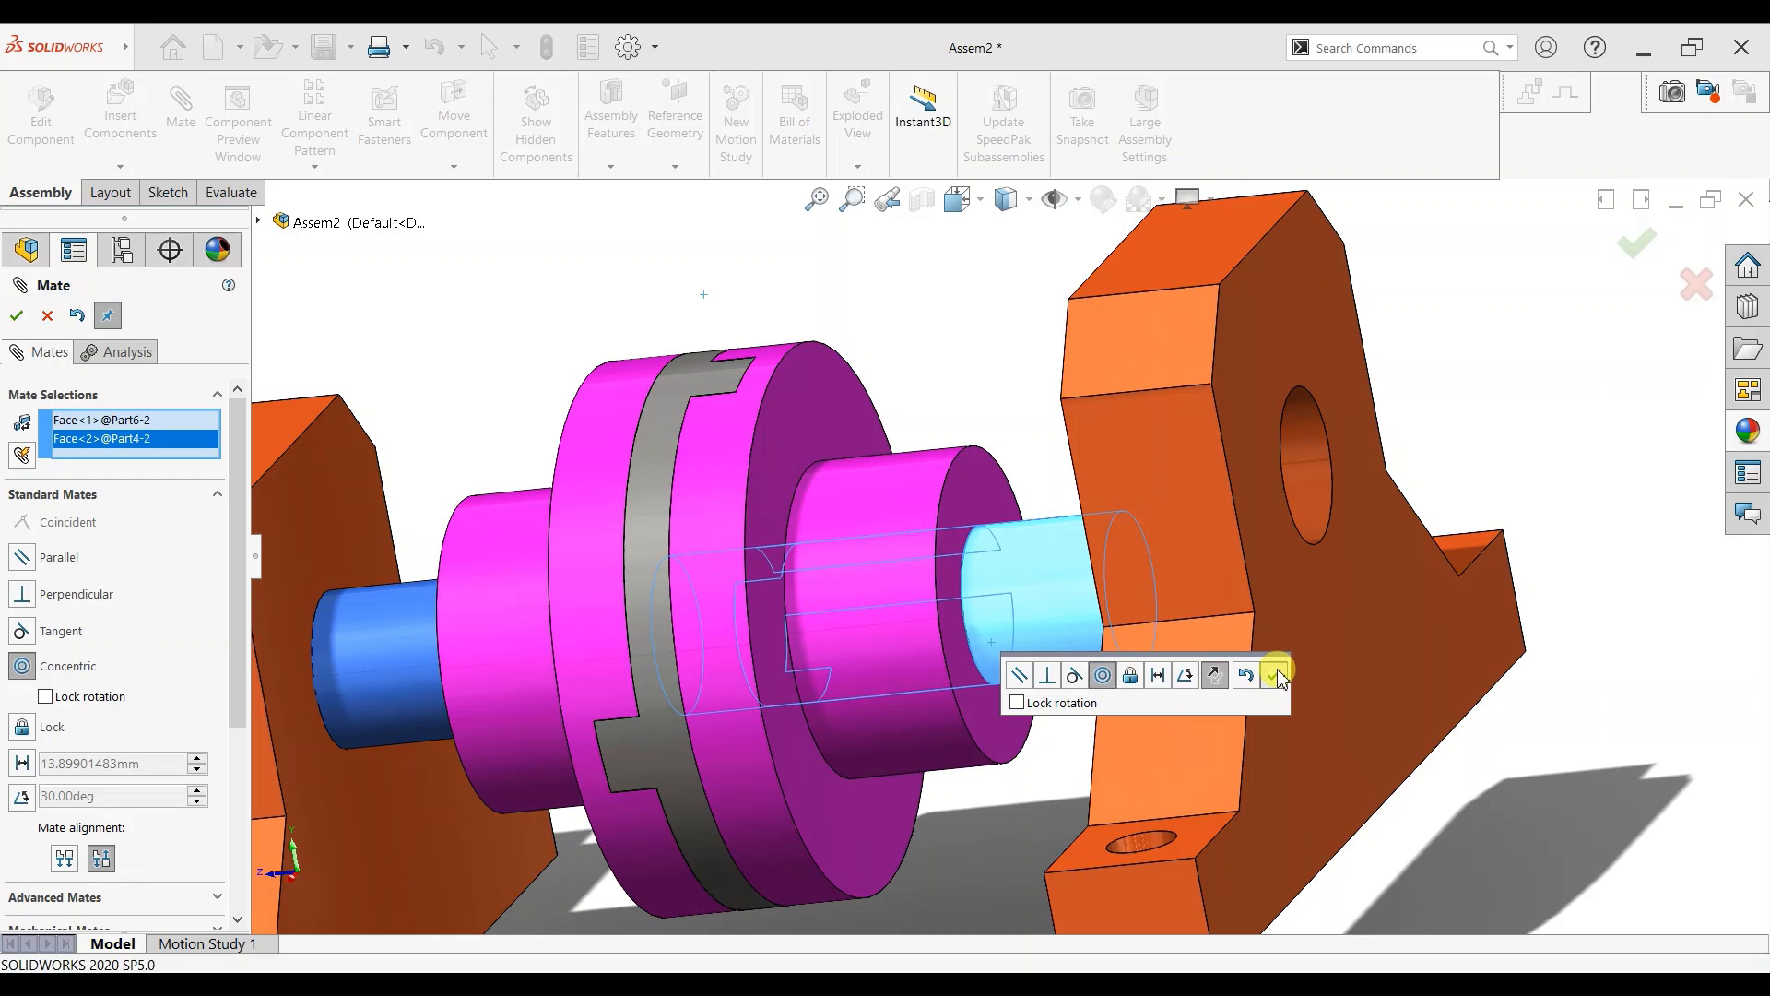
{"action": "left_click", "coordinate": [1274, 676]}
{"action": "scroll", "coordinate": [1039, 648], "scroll_direction": "up", "scroll_amount": 3}
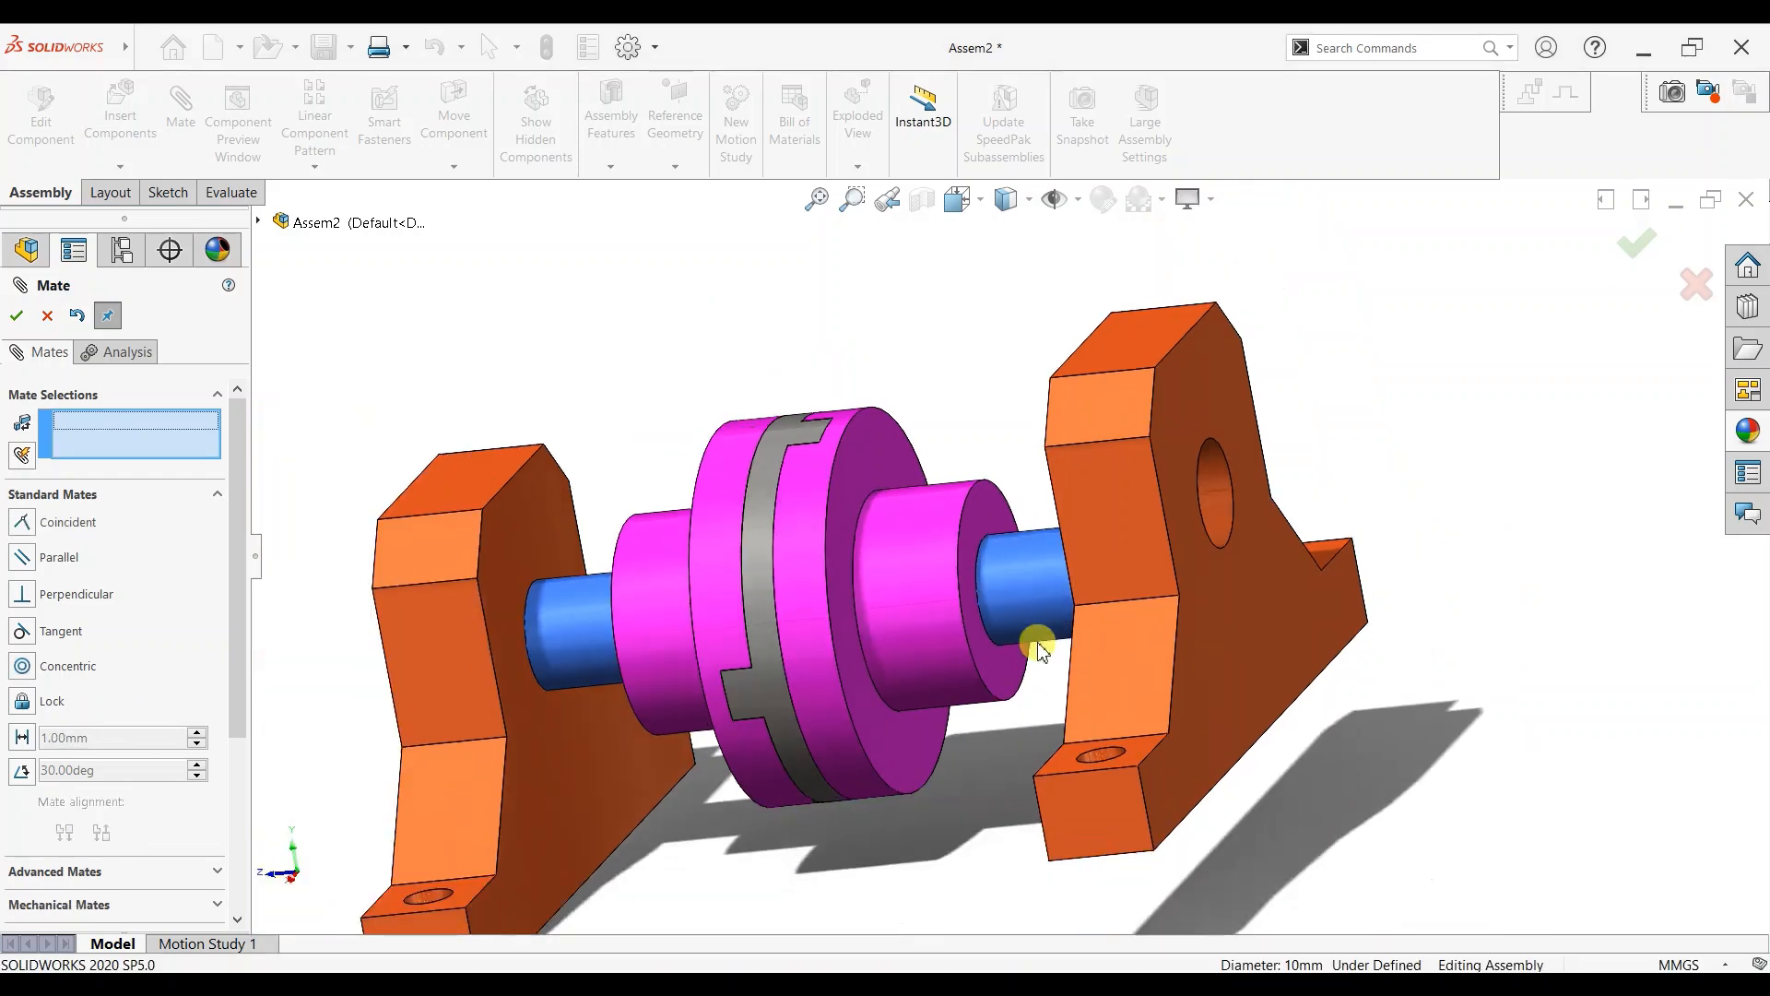
Add a parallel mate between the small end faces of the fixed and copied brackets' feet.
{"action": "left_click", "coordinate": [981, 523]}
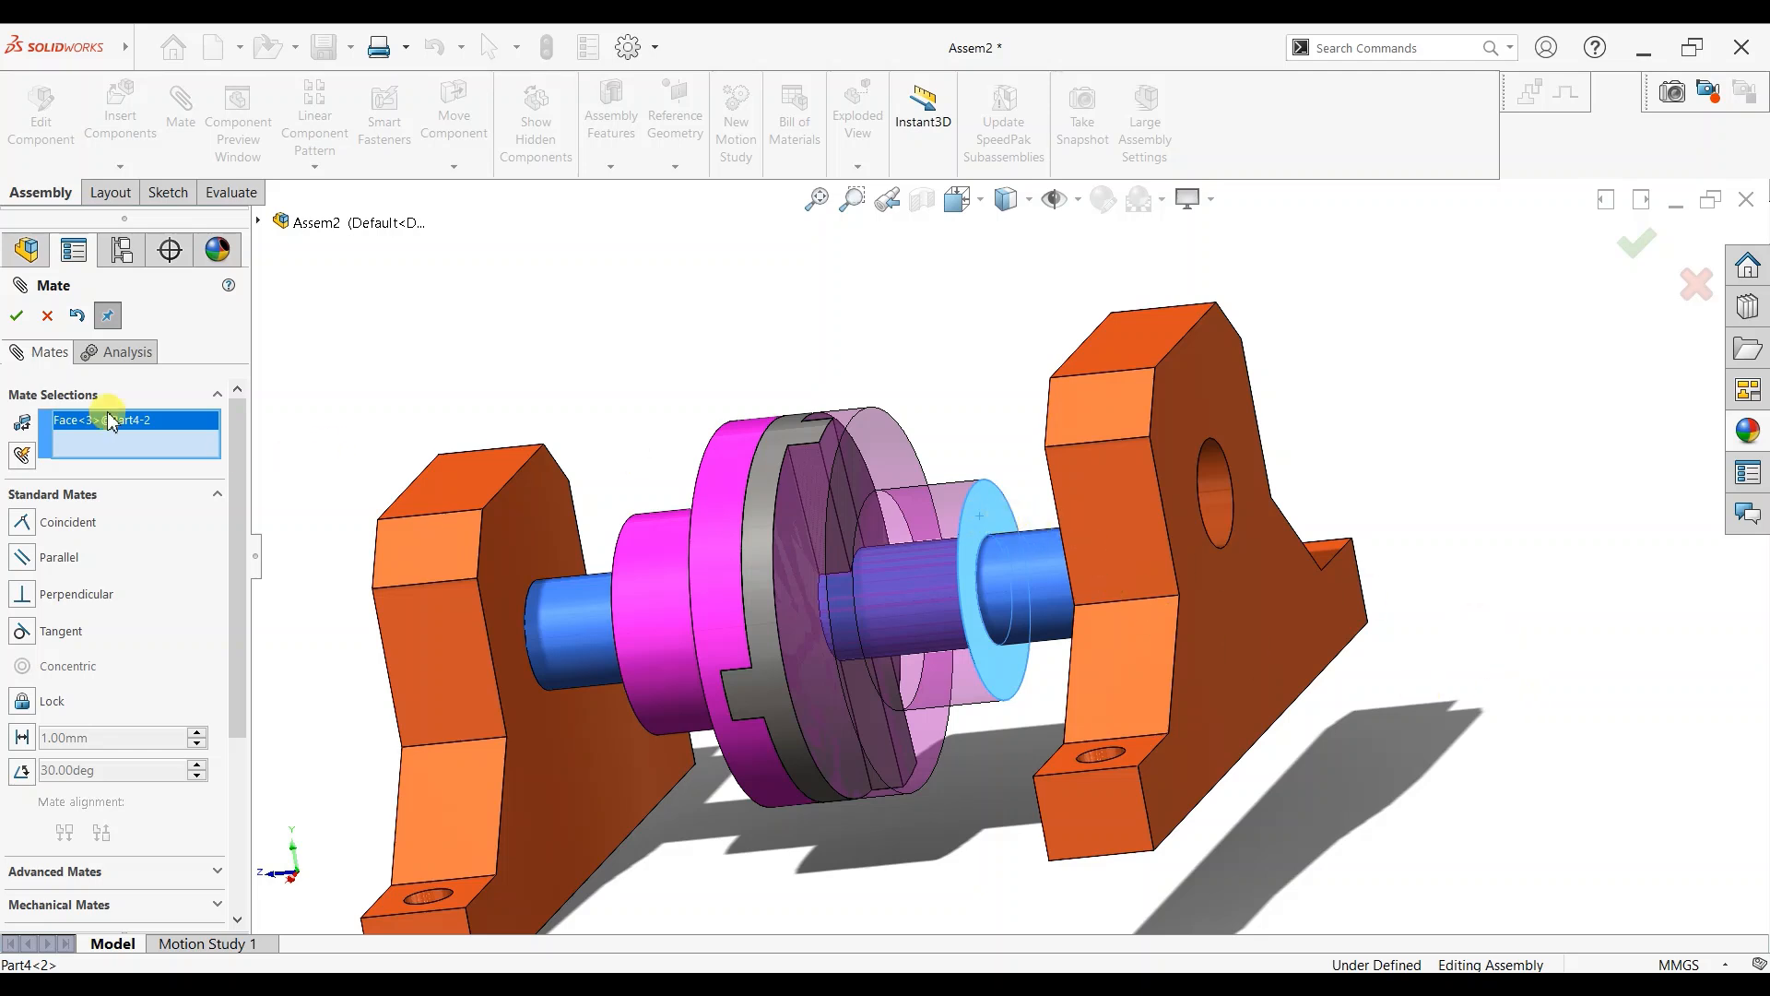
{"action": "key", "text": "Delete"}
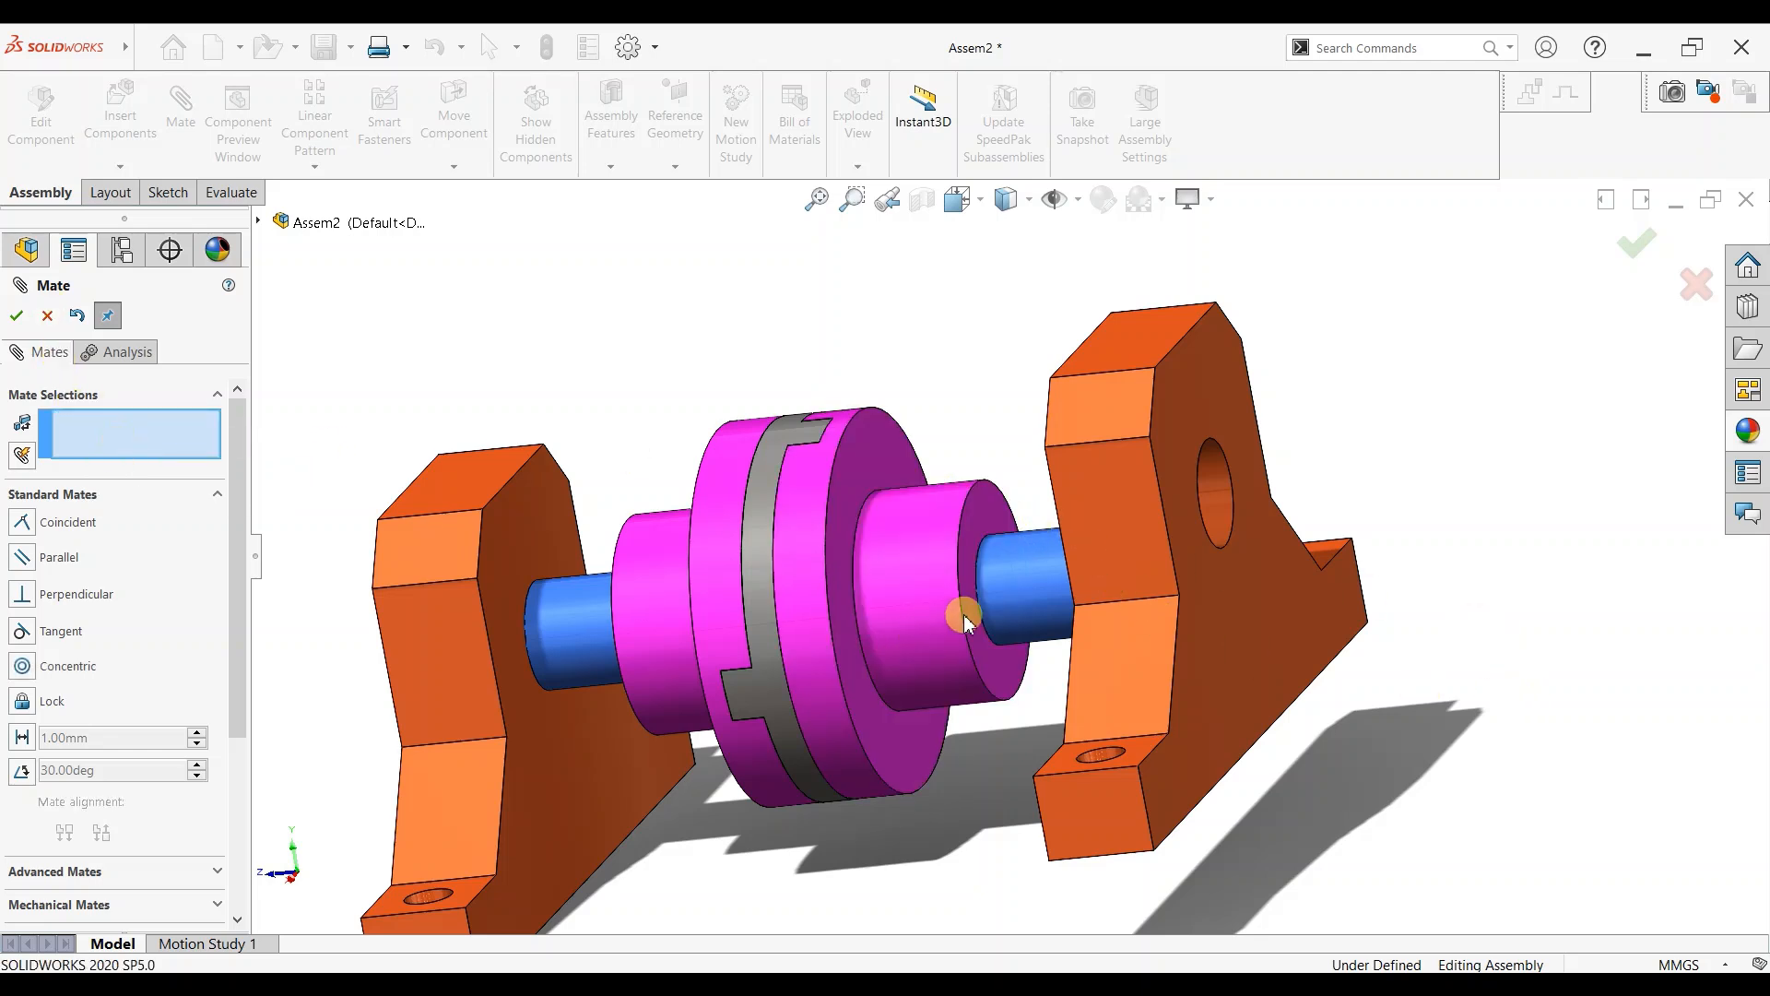
{"action": "middle_click", "coordinate": [1187, 606]}
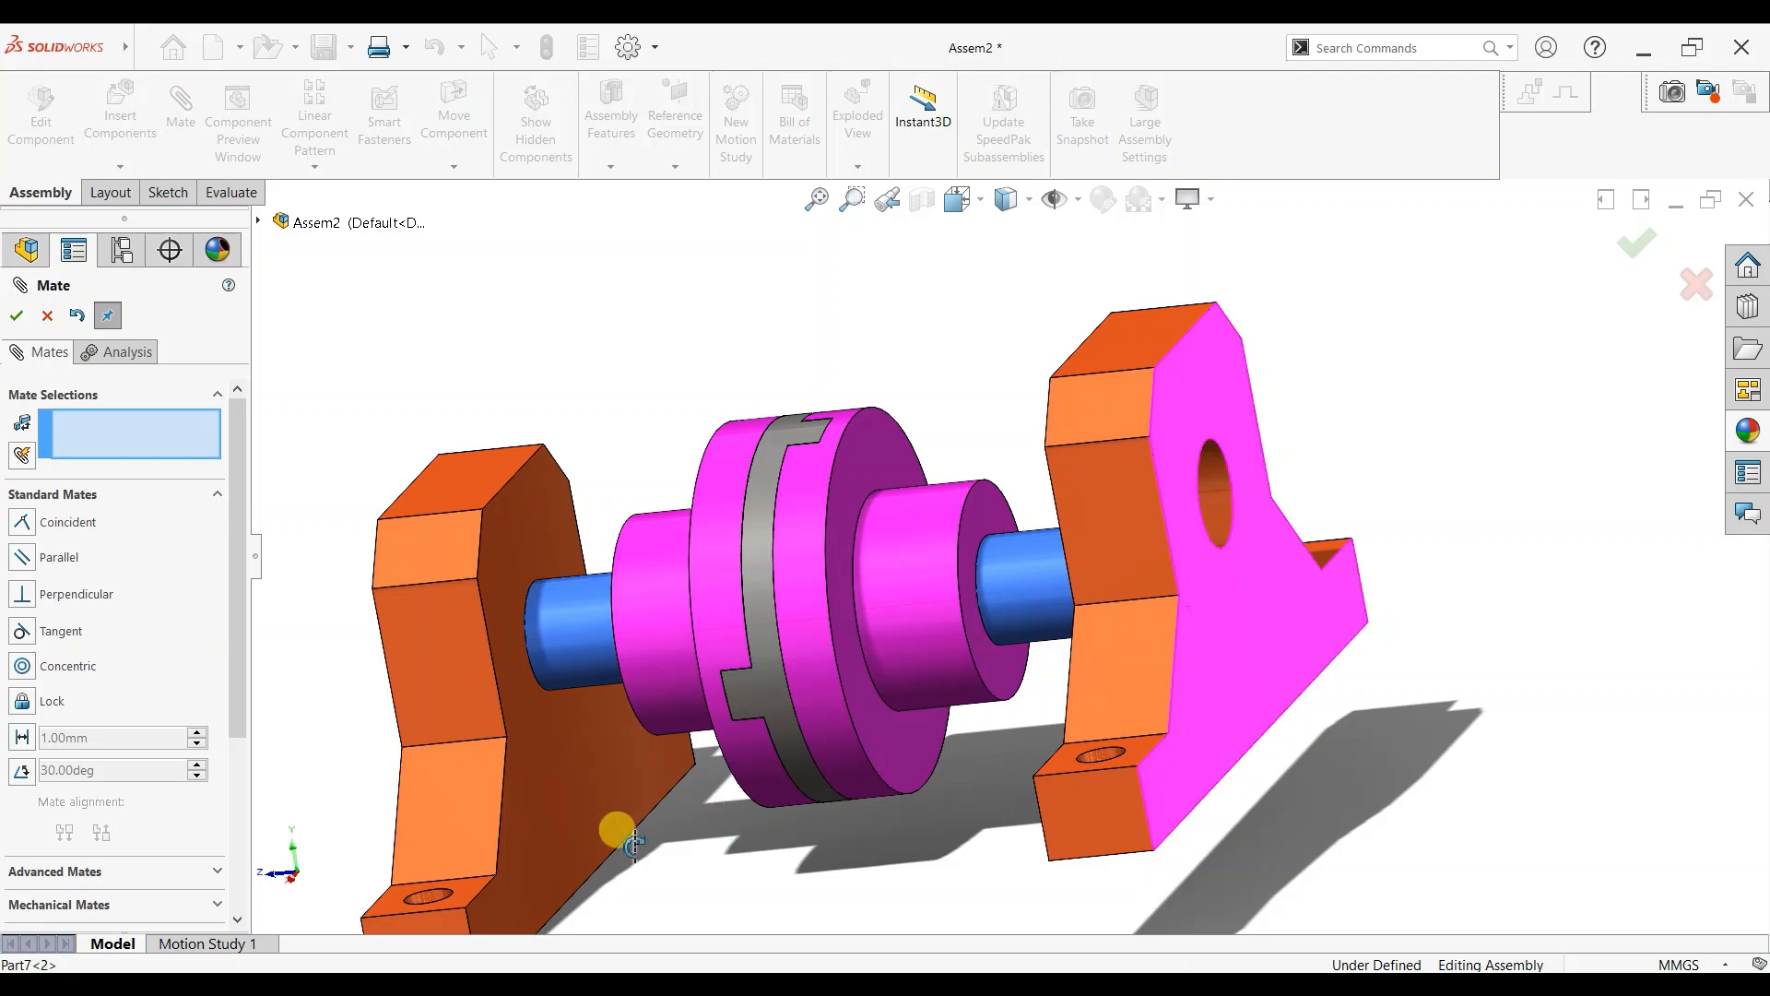
{"action": "scroll", "coordinate": [495, 878], "scroll_direction": "up", "scroll_amount": 3}
{"action": "scroll", "coordinate": [1034, 706], "scroll_direction": "down", "scroll_amount": 2}
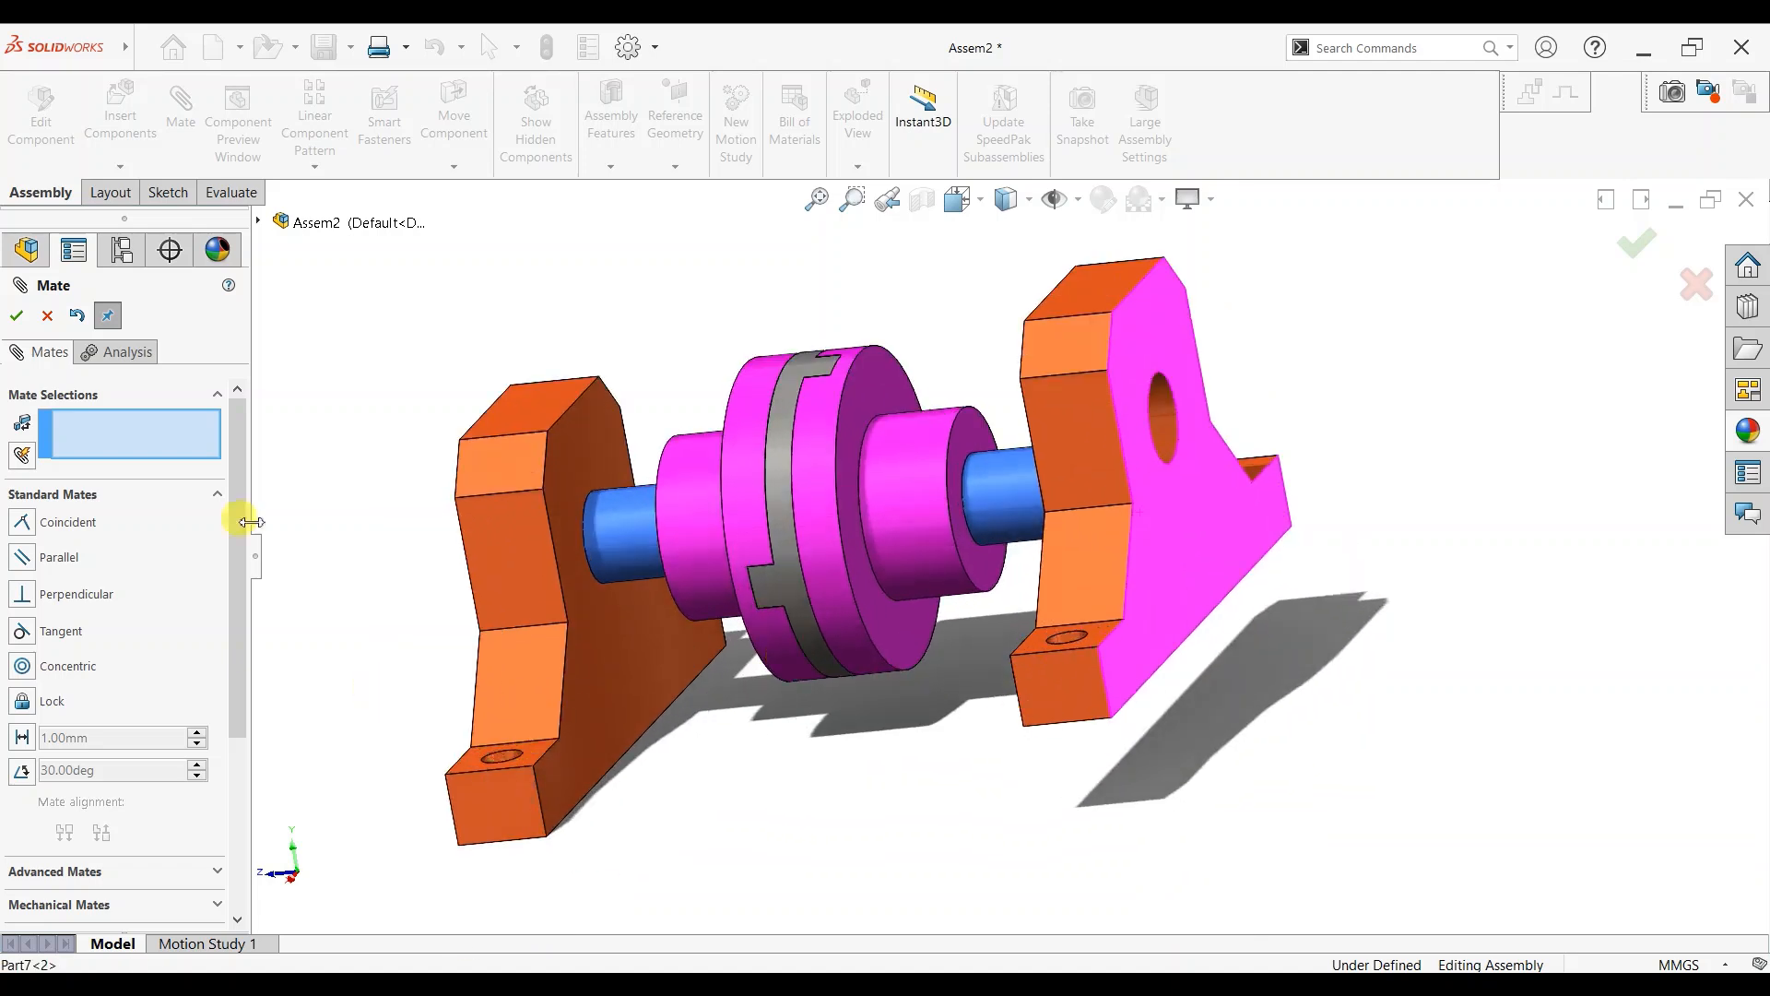
{"action": "left_click", "coordinate": [179, 440]}
{"action": "left_click", "coordinate": [507, 807]}
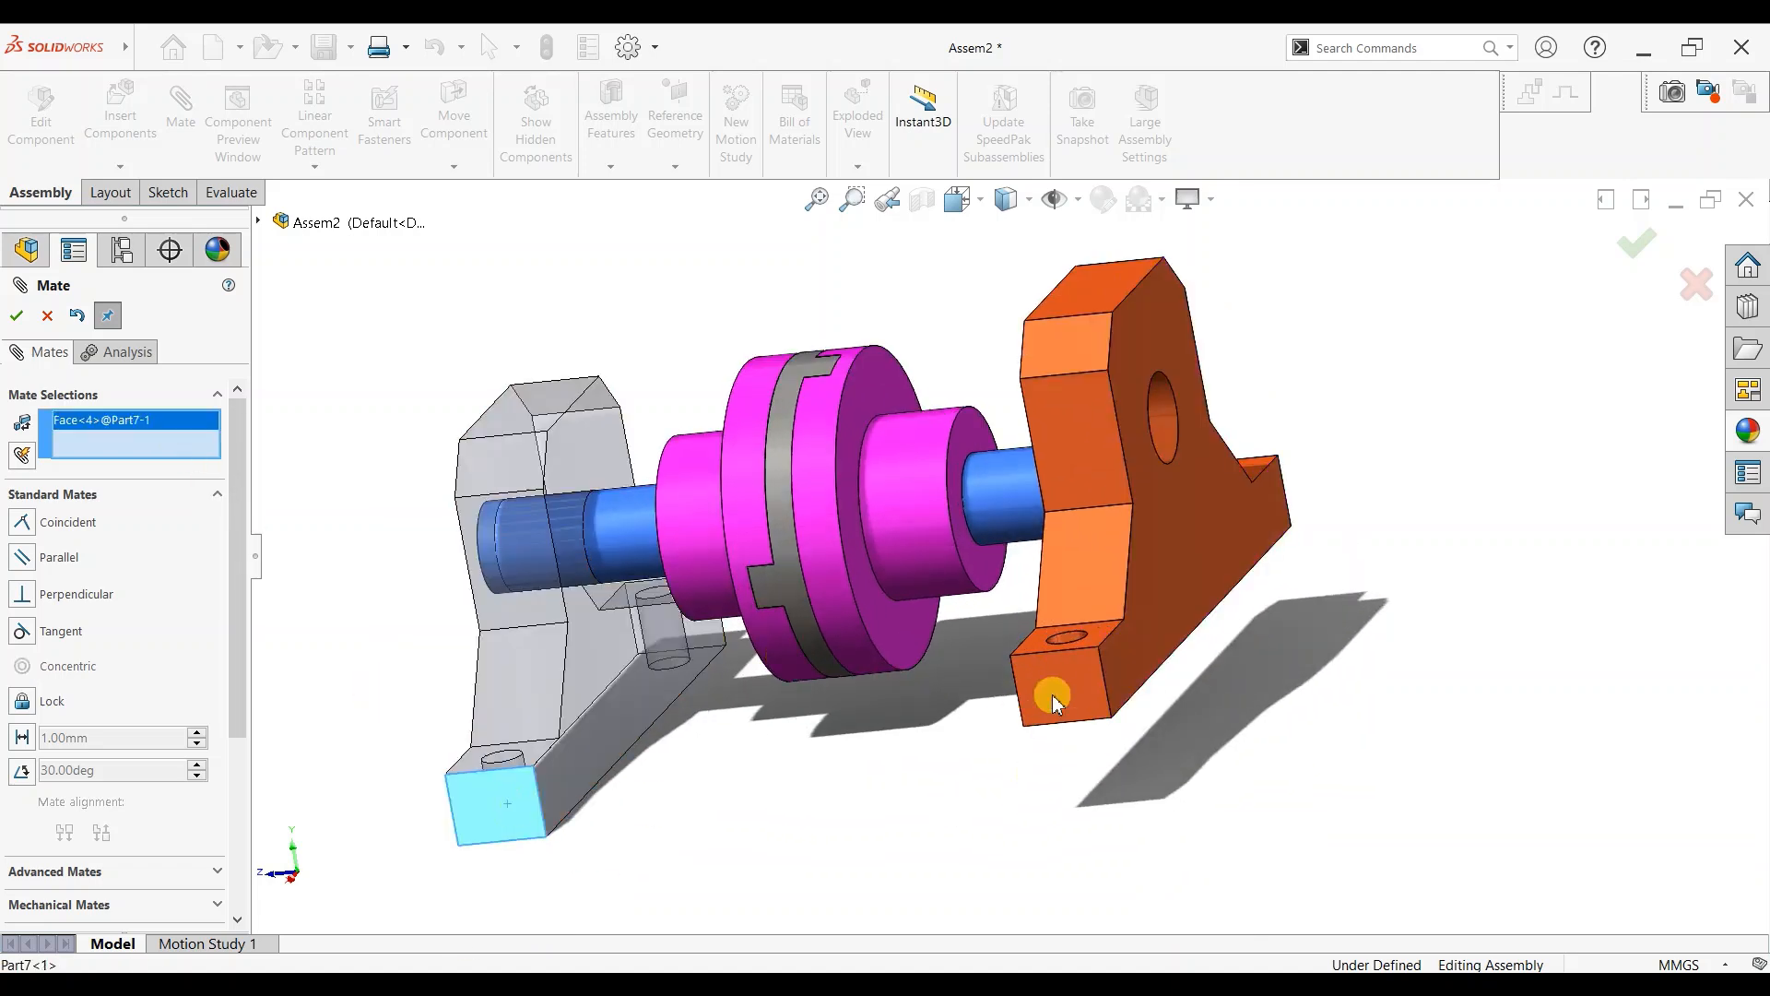
{"action": "left_click", "coordinate": [1053, 694]}
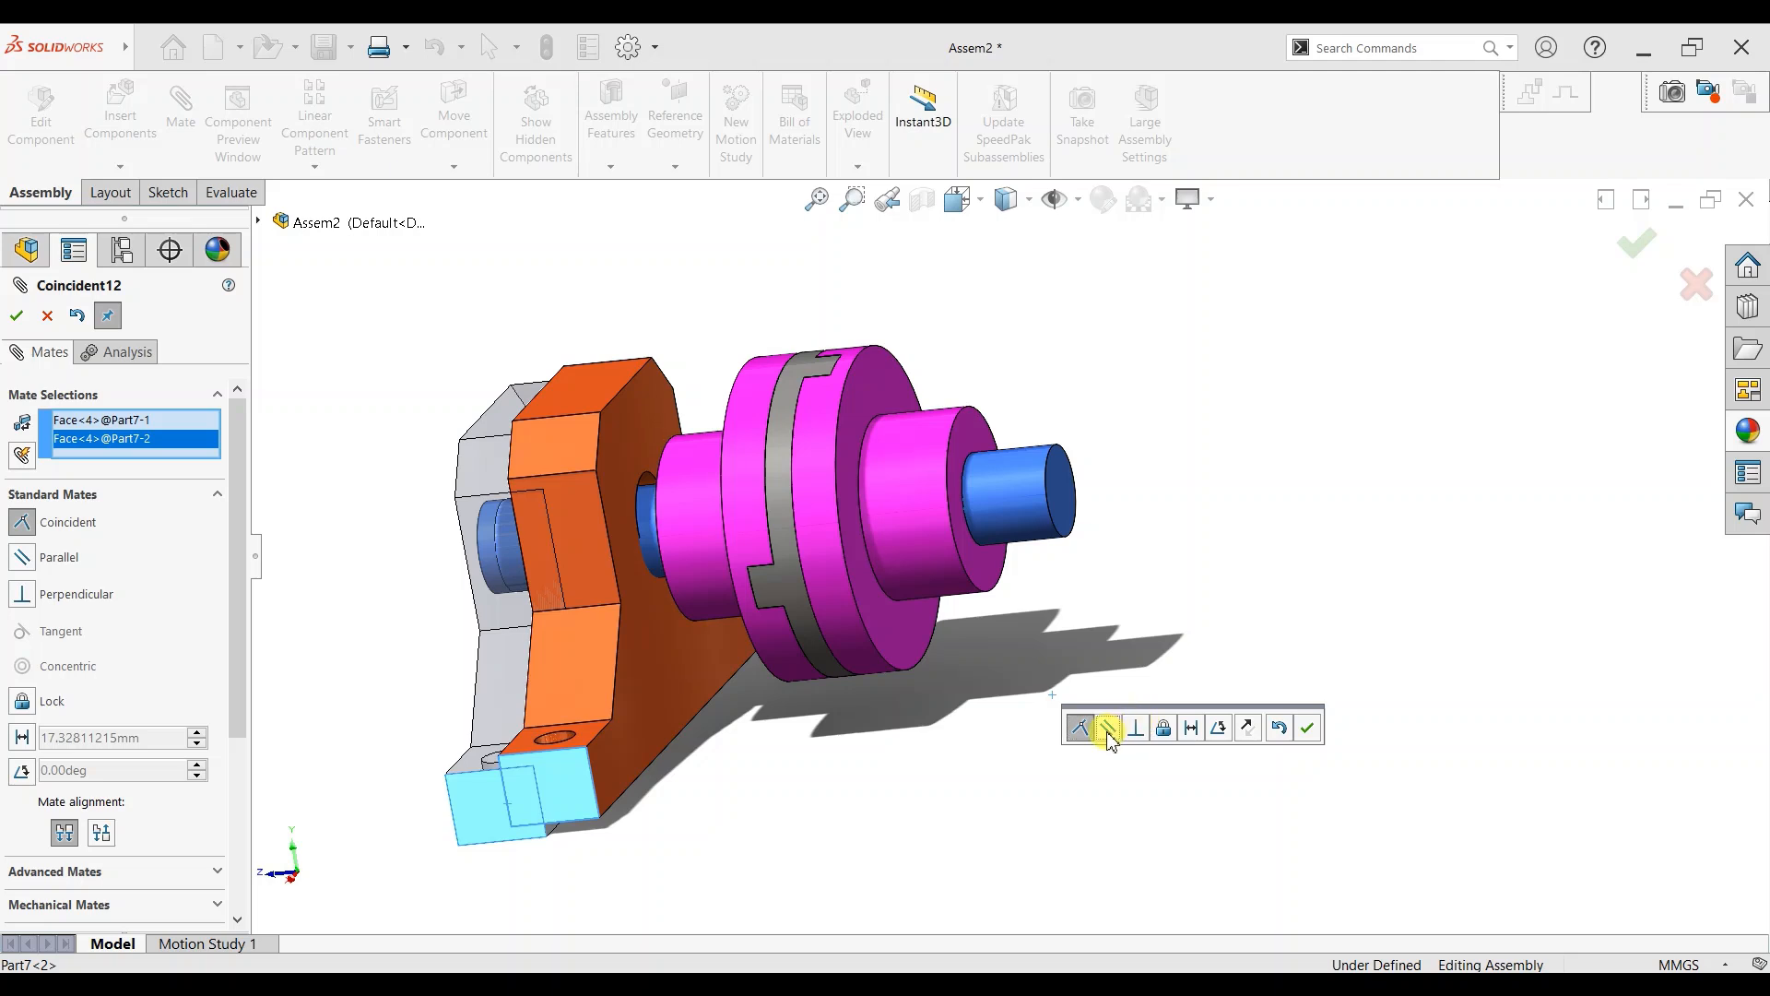
{"action": "left_click", "coordinate": [1109, 730]}
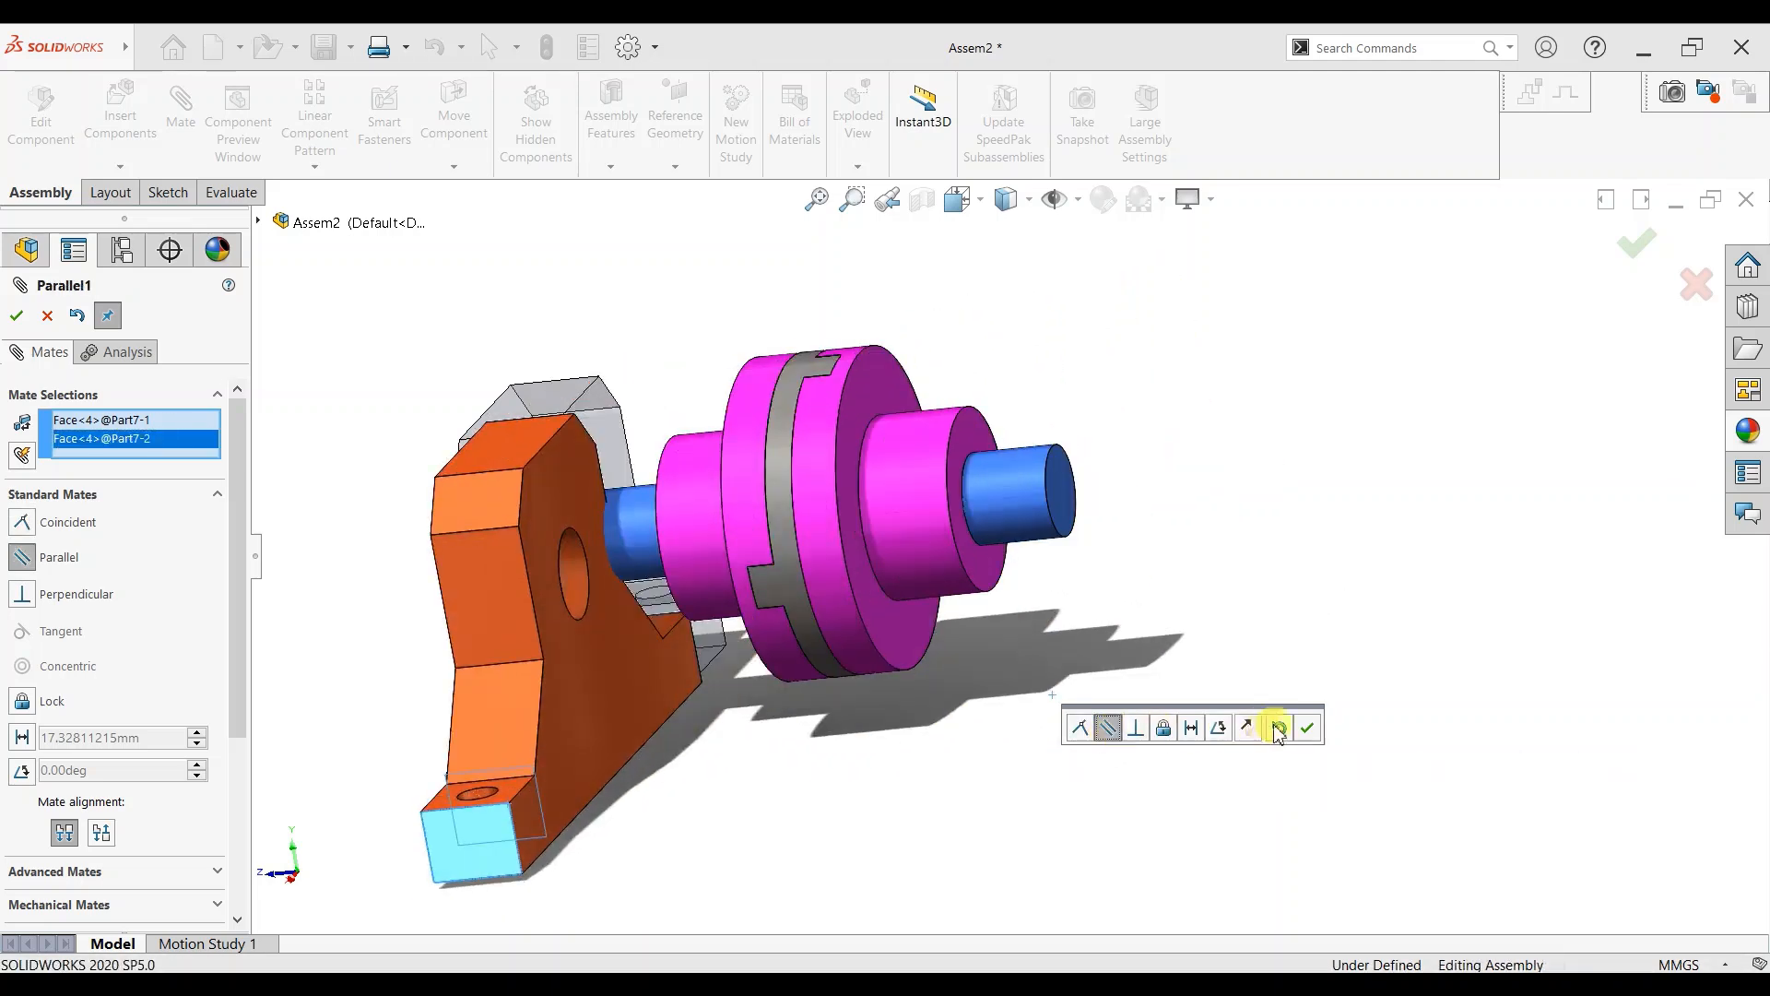
{"action": "left_click", "coordinate": [1307, 730]}
Slide the copied bracket back to the second shaft's side and mate its underside coincident with the fixed bracket's underside.
{"action": "left_click_drag", "start_coordinate": [833, 690], "coordinate": [1276, 632]}
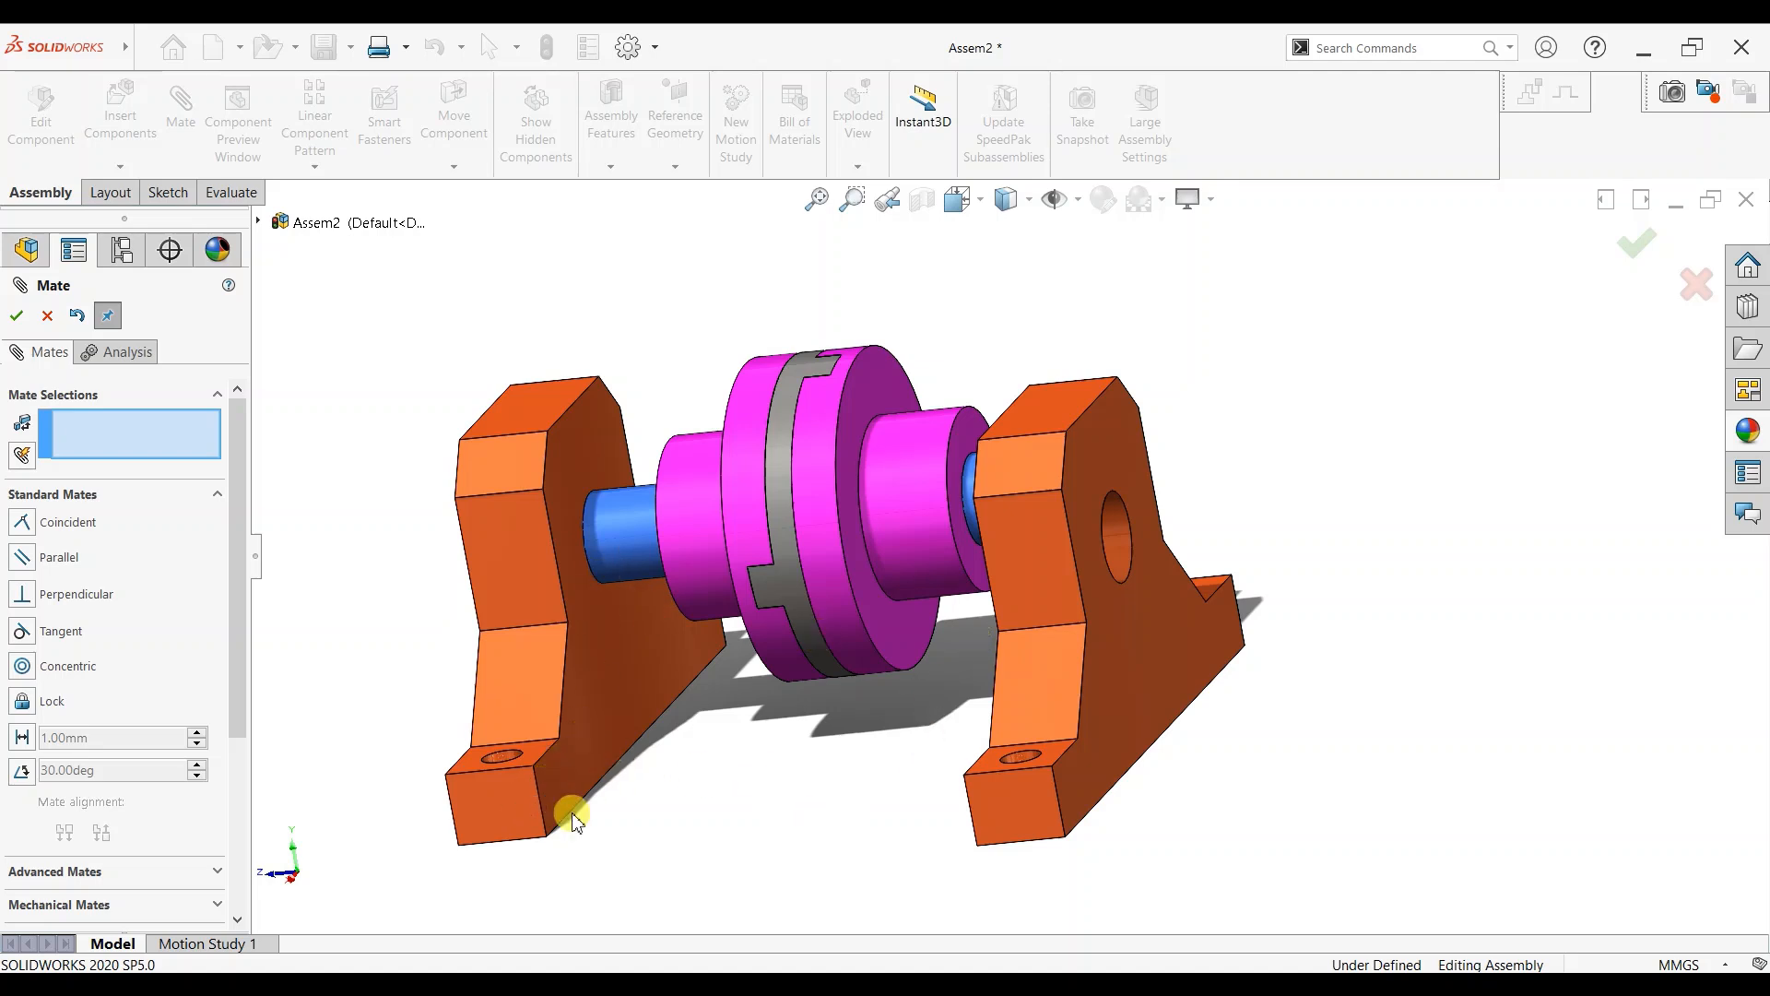
{"action": "middle_click_drag", "start_coordinate": [571, 821], "coordinate": [577, 640]}
{"action": "left_click", "coordinate": [578, 717]}
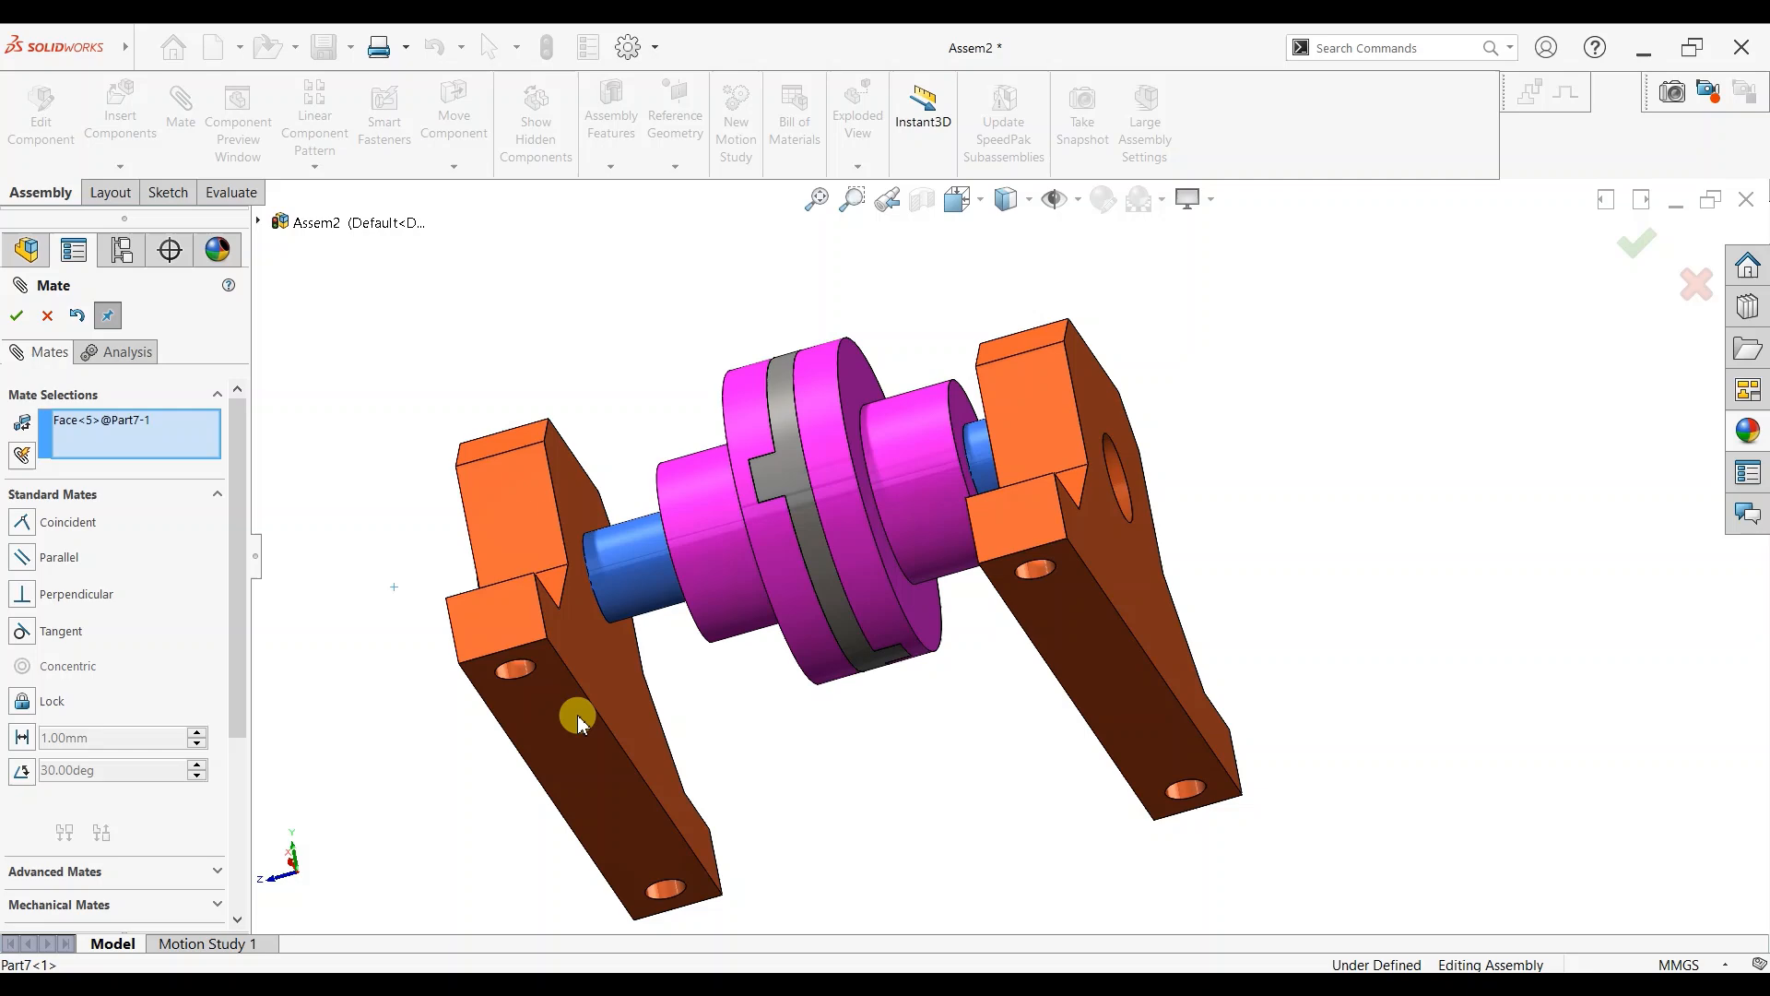
{"action": "left_click", "coordinate": [1113, 678]}
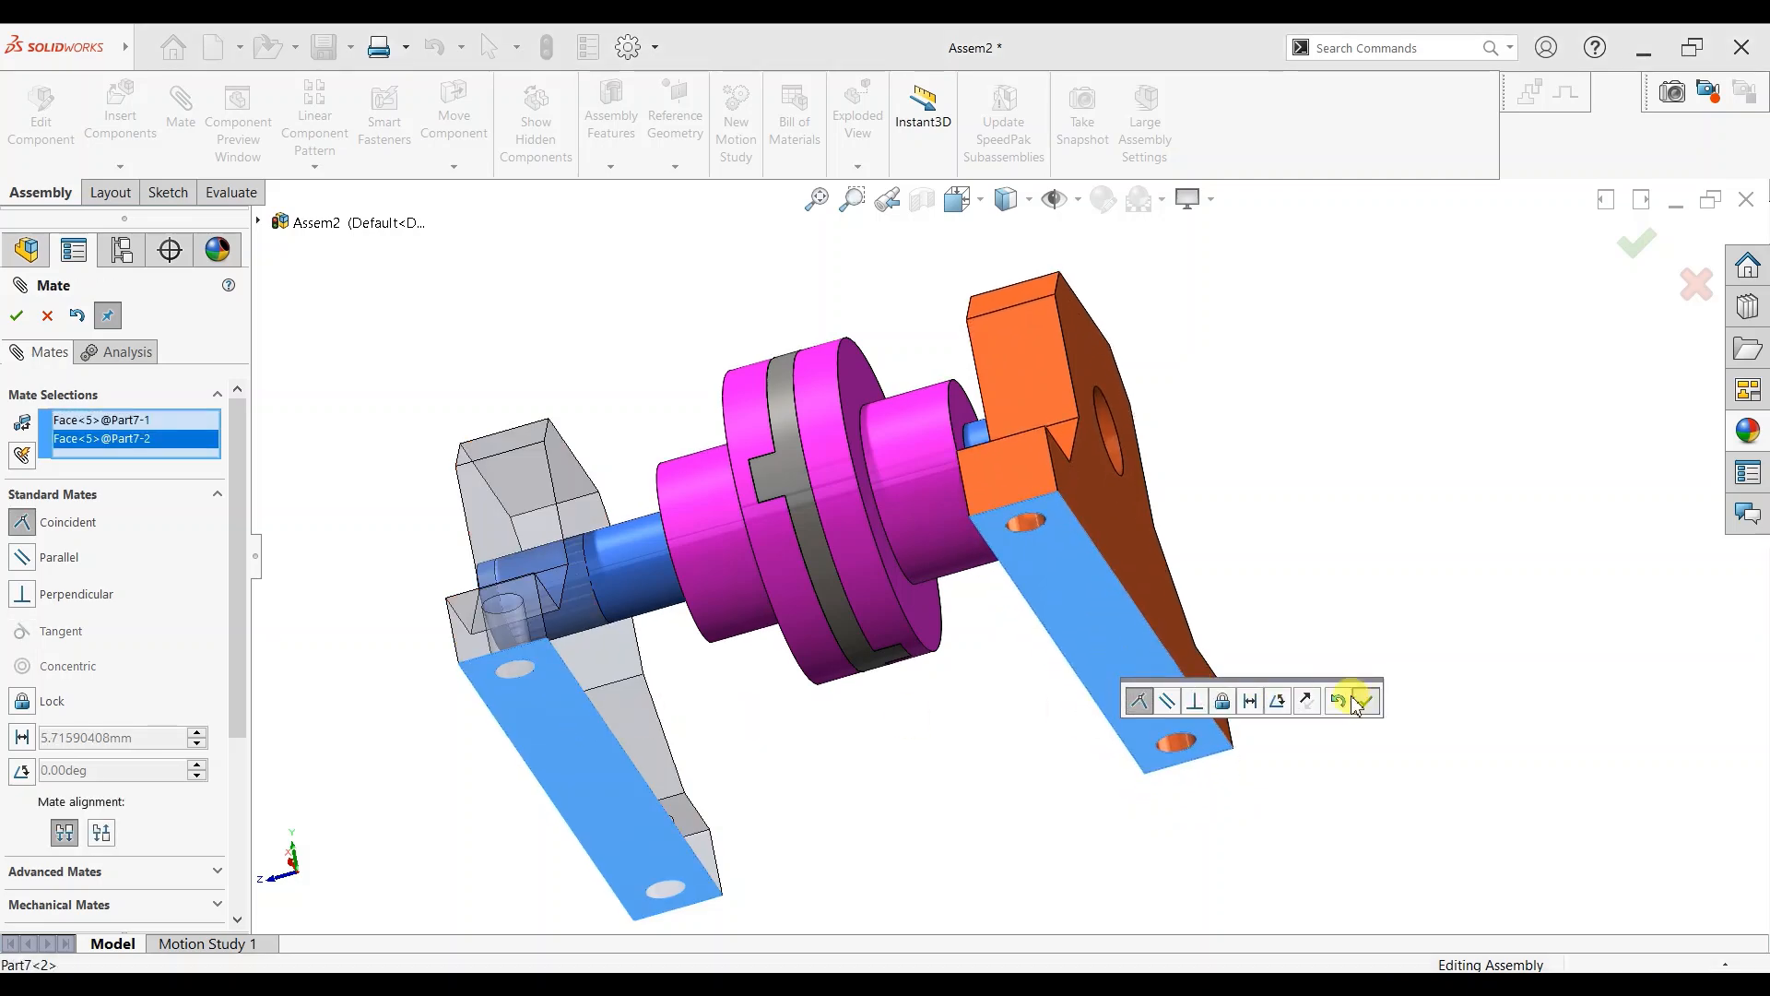
{"action": "left_click", "coordinate": [1357, 700]}
Mate the upright narrow side faces of the two brackets coincident to line the brackets up across the shaft axis.
{"action": "scroll", "coordinate": [830, 604], "scroll_direction": "up", "scroll_amount": 2}
{"action": "middle_click_drag", "start_coordinate": [975, 576], "coordinate": [1174, 774]}
{"action": "middle_click_drag", "start_coordinate": [1142, 537], "coordinate": [1051, 482]}
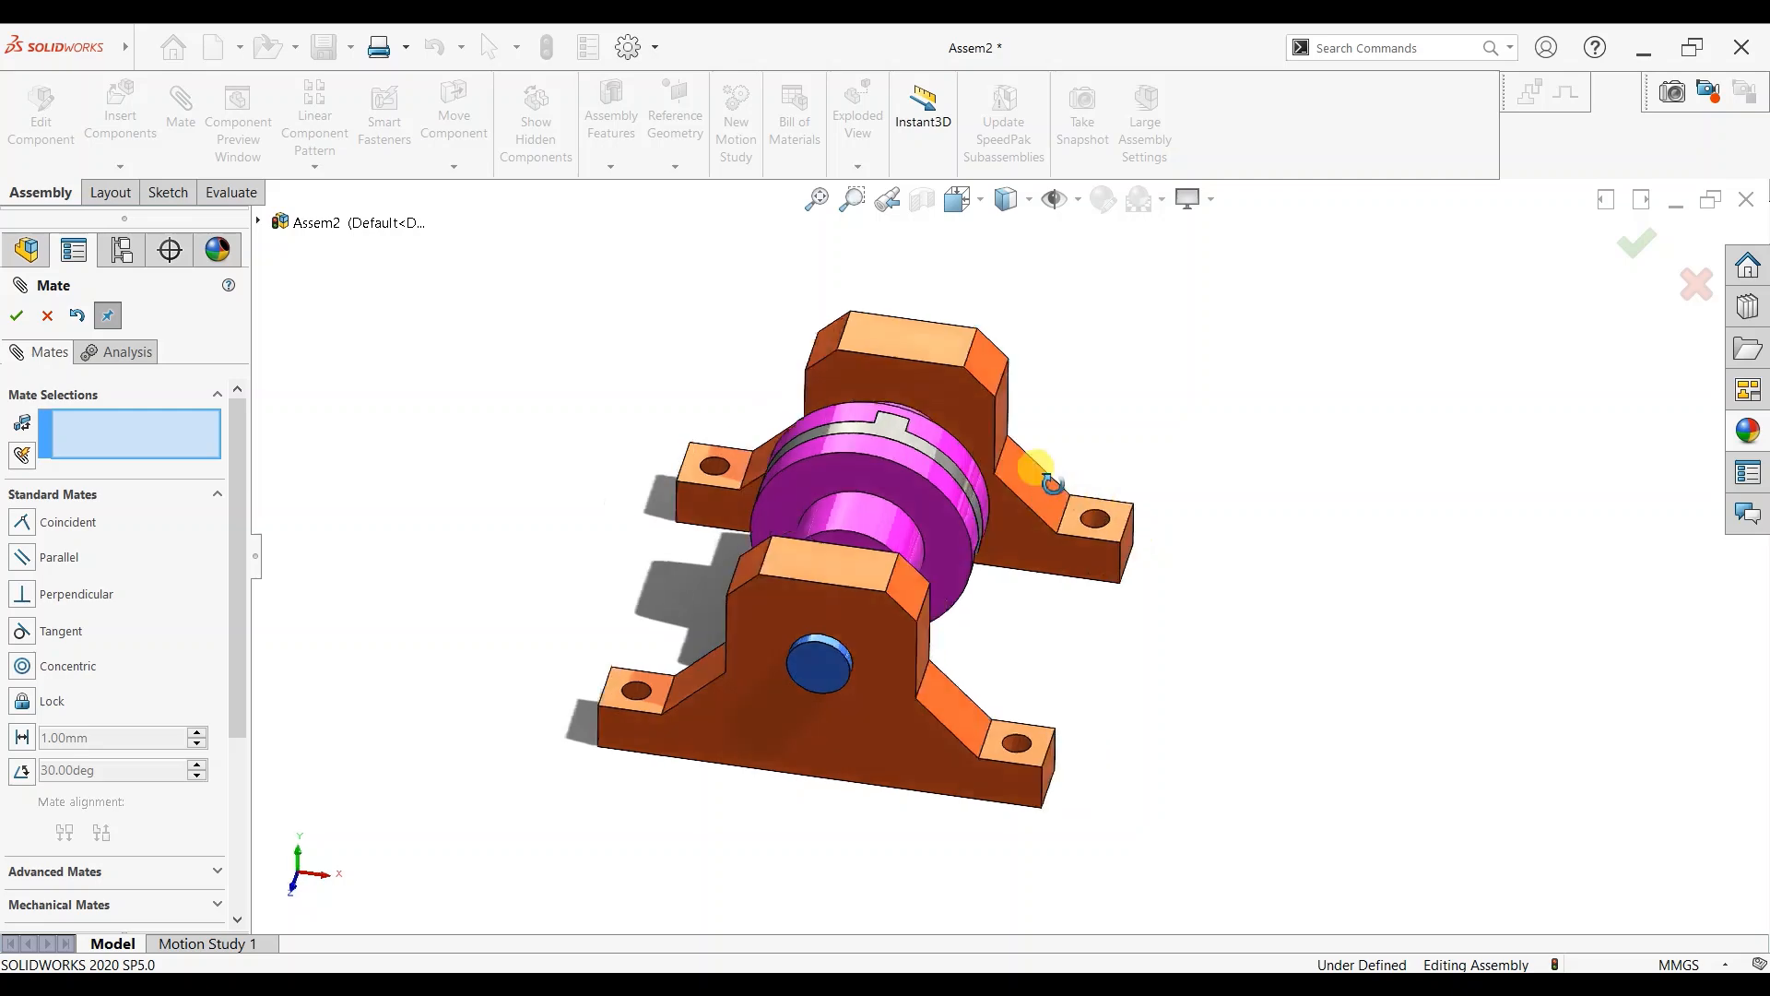
{"action": "left_click", "coordinate": [925, 638]}
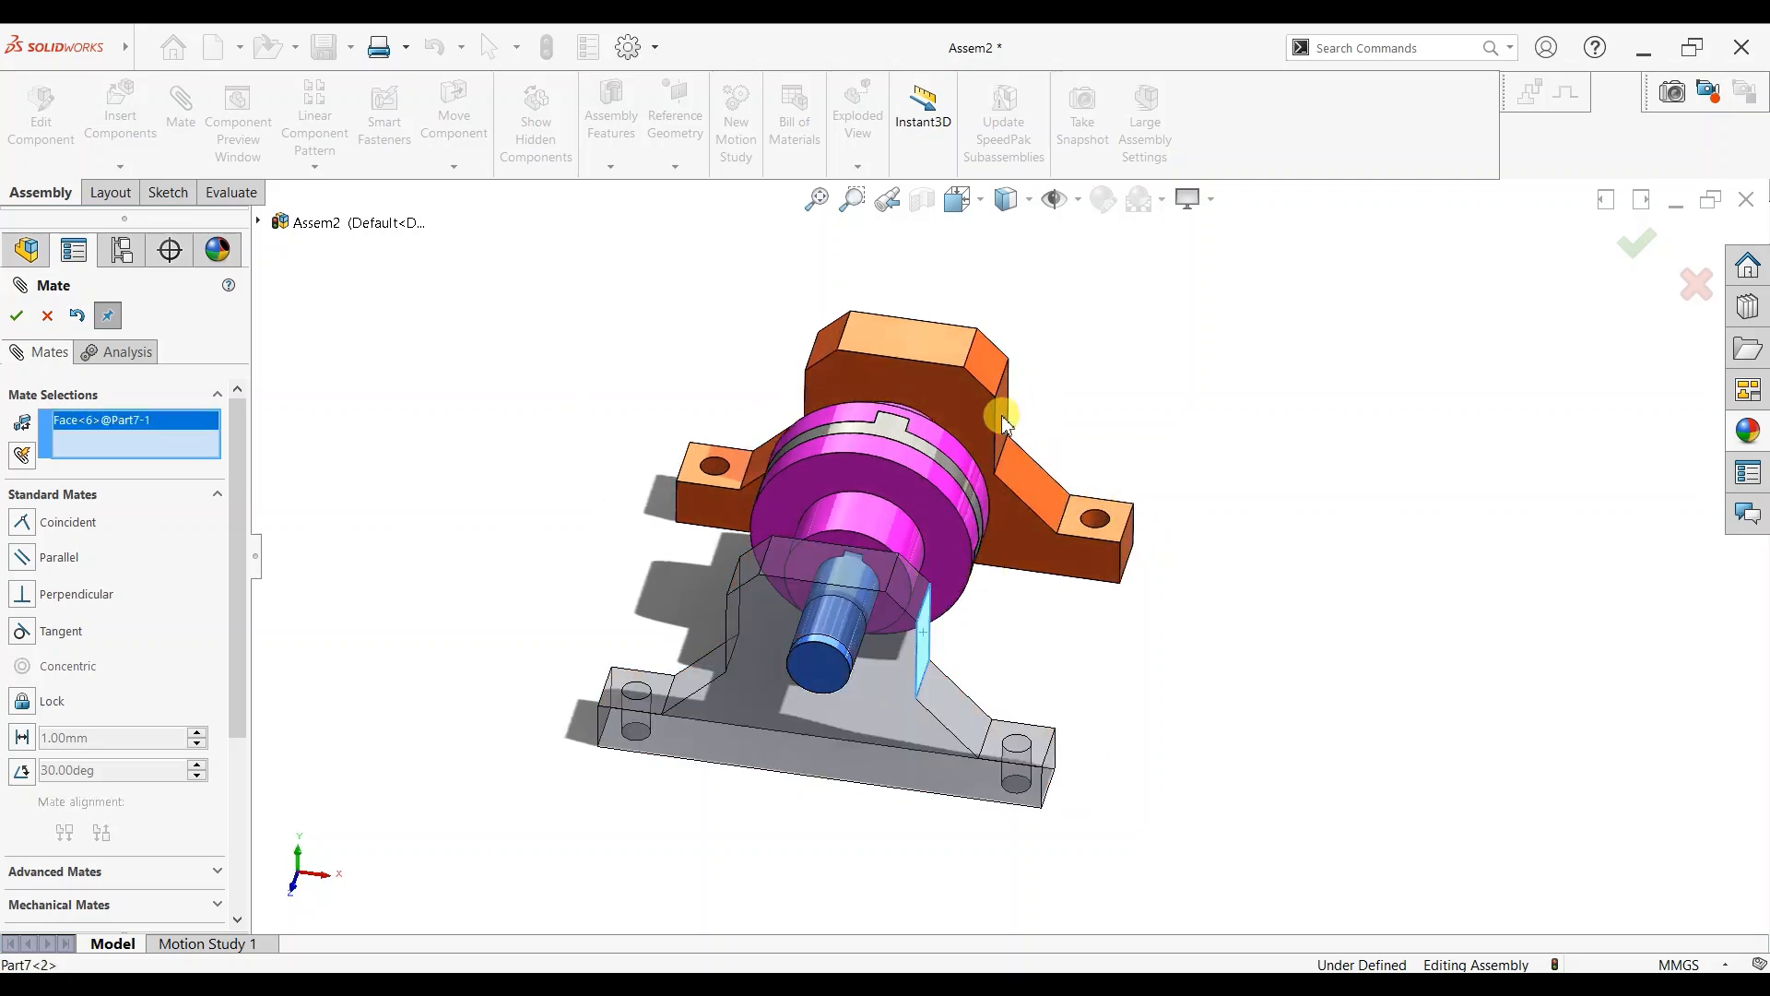
{"action": "left_click", "coordinate": [1003, 422]}
{"action": "left_click", "coordinate": [1258, 395]}
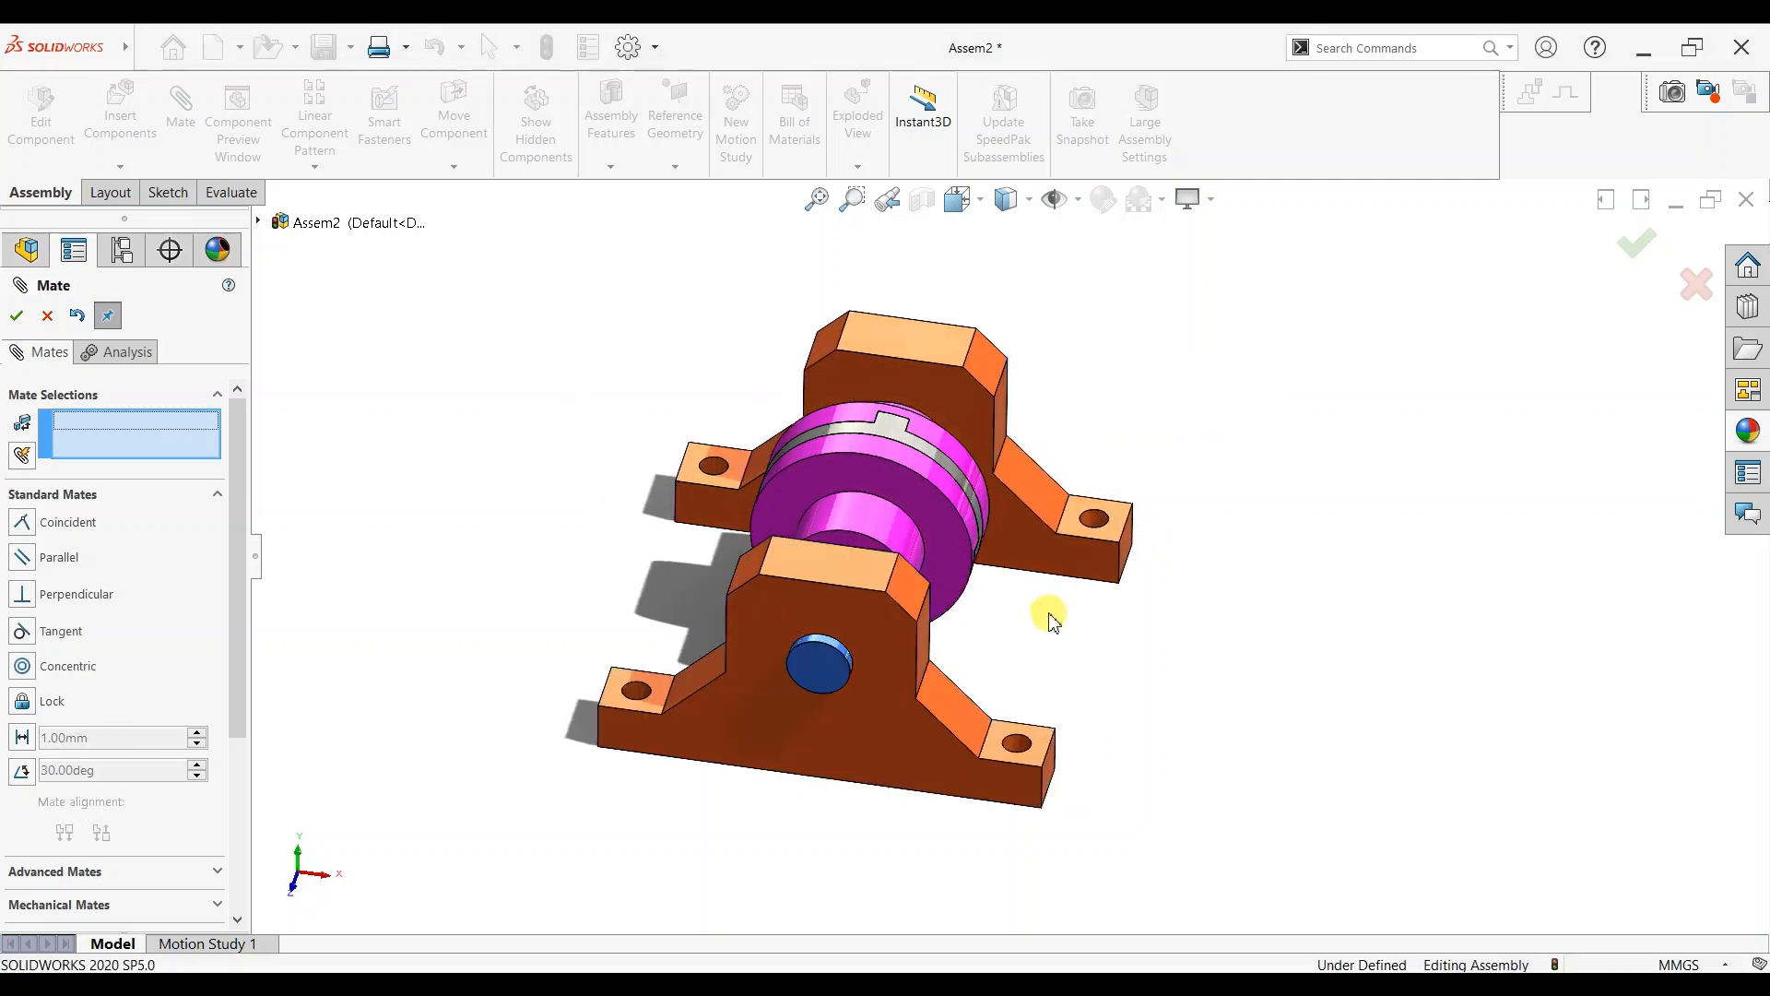
{"action": "middle_click_drag", "start_coordinate": [1051, 620], "coordinate": [1177, 584]}
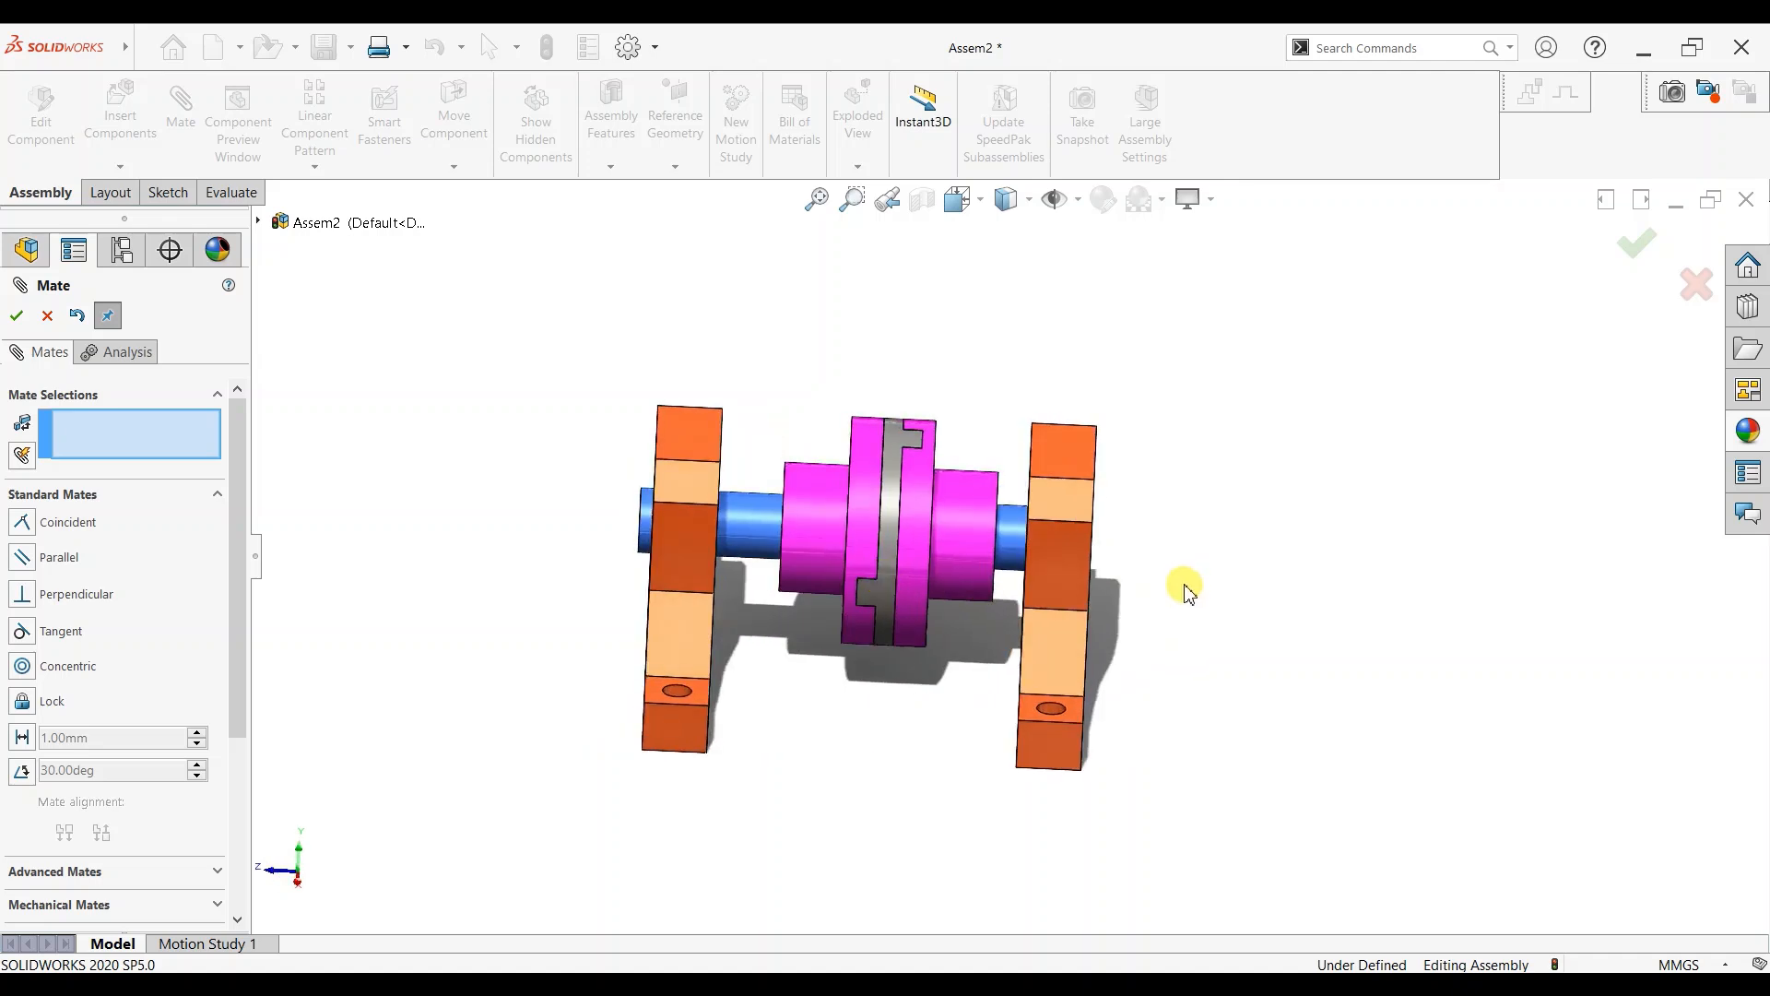
{"action": "scroll", "coordinate": [1178, 584], "scroll_direction": "down", "scroll_amount": 5}
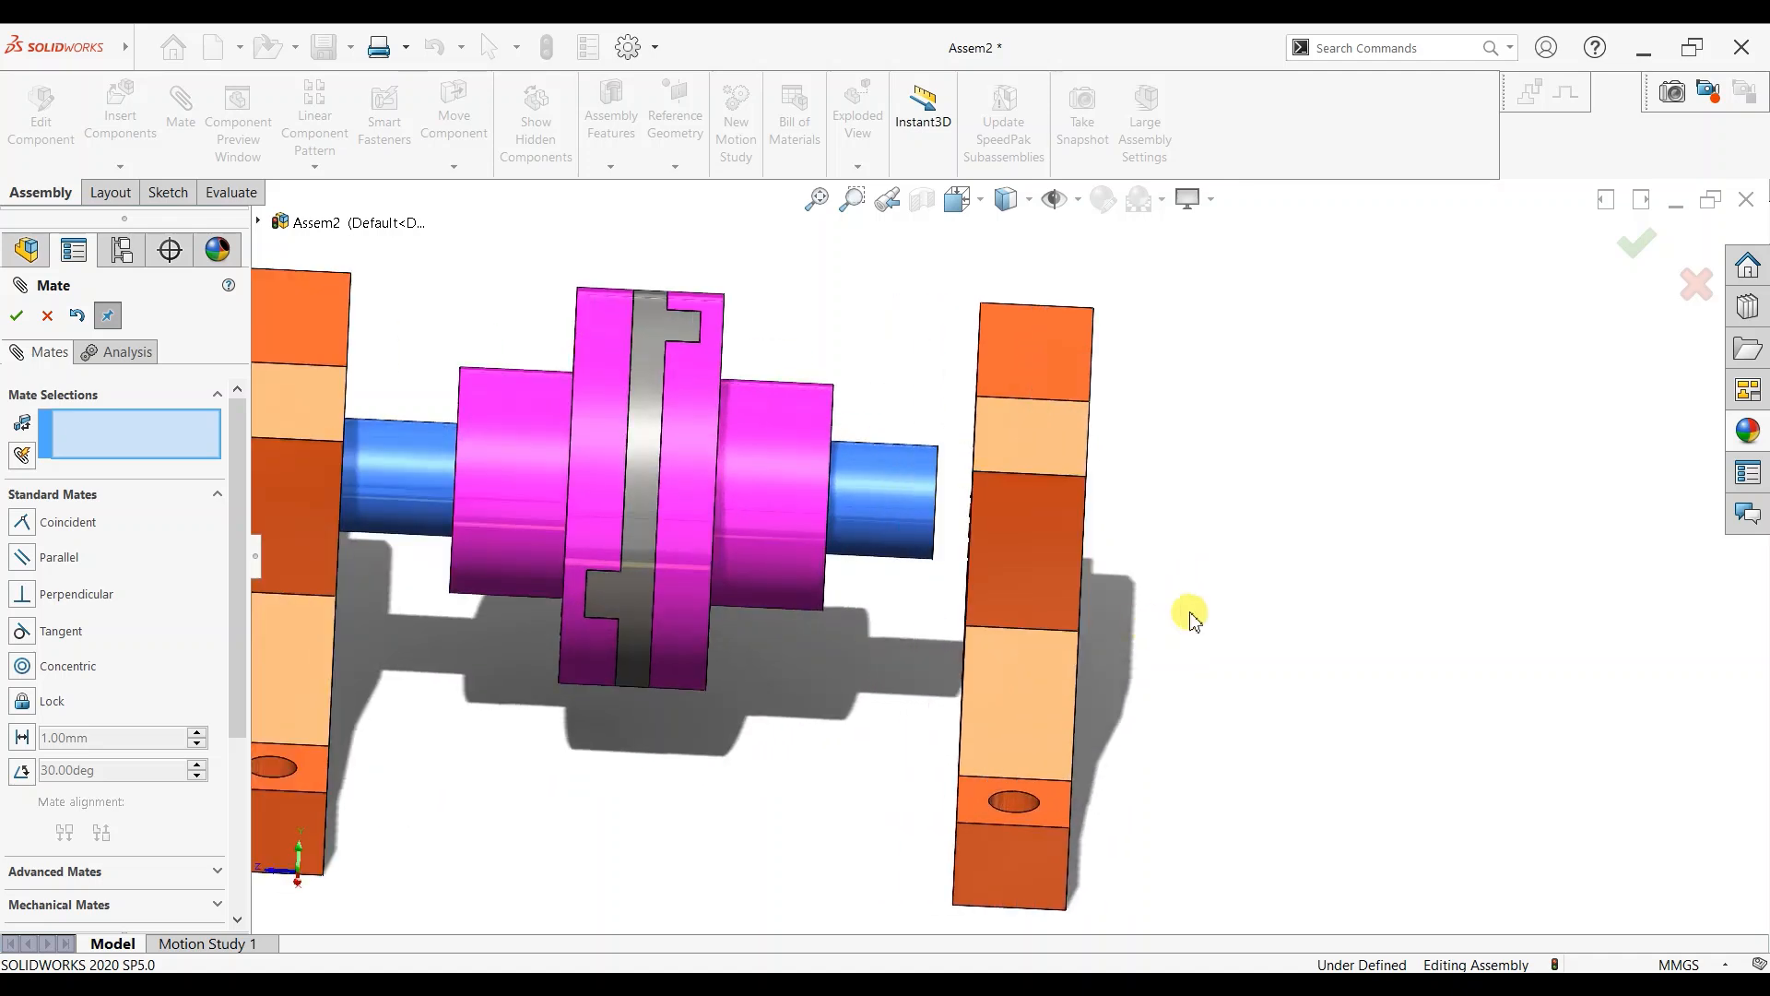
{"action": "scroll", "coordinate": [1153, 613], "scroll_direction": "up", "scroll_amount": 3}
{"action": "scroll", "coordinate": [989, 544], "scroll_direction": "down", "scroll_amount": 3}
{"action": "middle_click_drag", "start_coordinate": [951, 535], "coordinate": [920, 509]}
{"action": "left_click", "coordinate": [936, 509]}
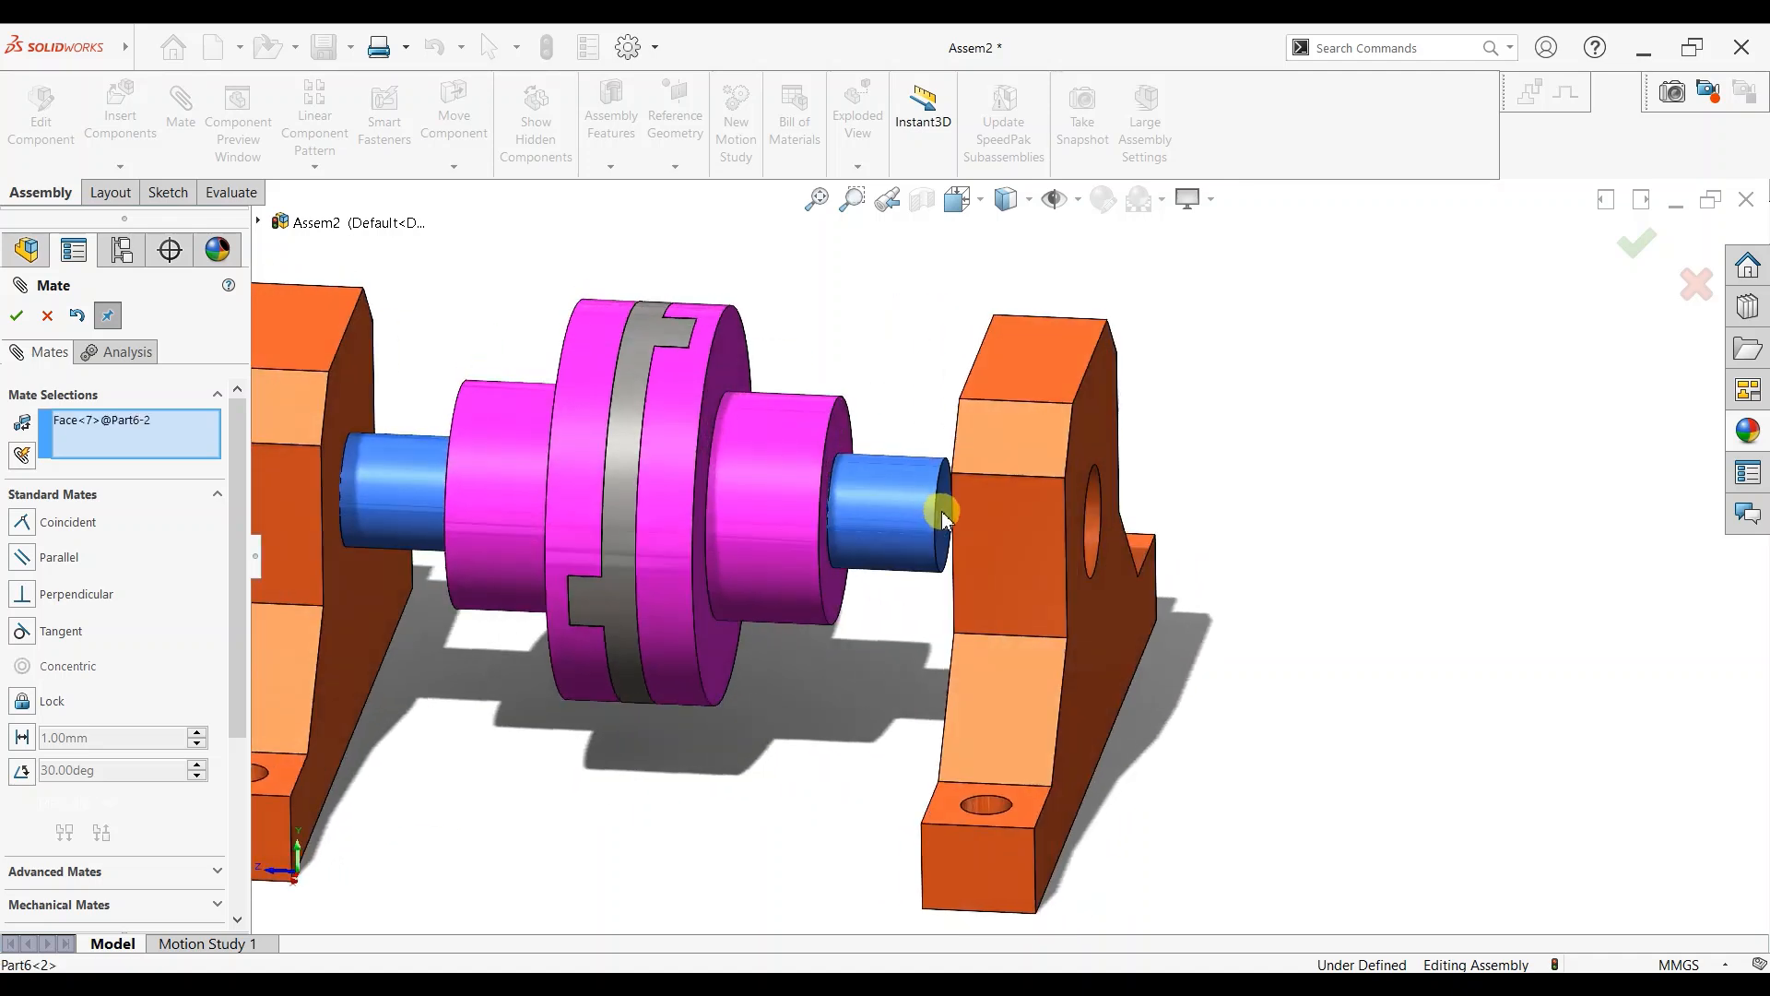
{"action": "left_click", "coordinate": [1091, 450]}
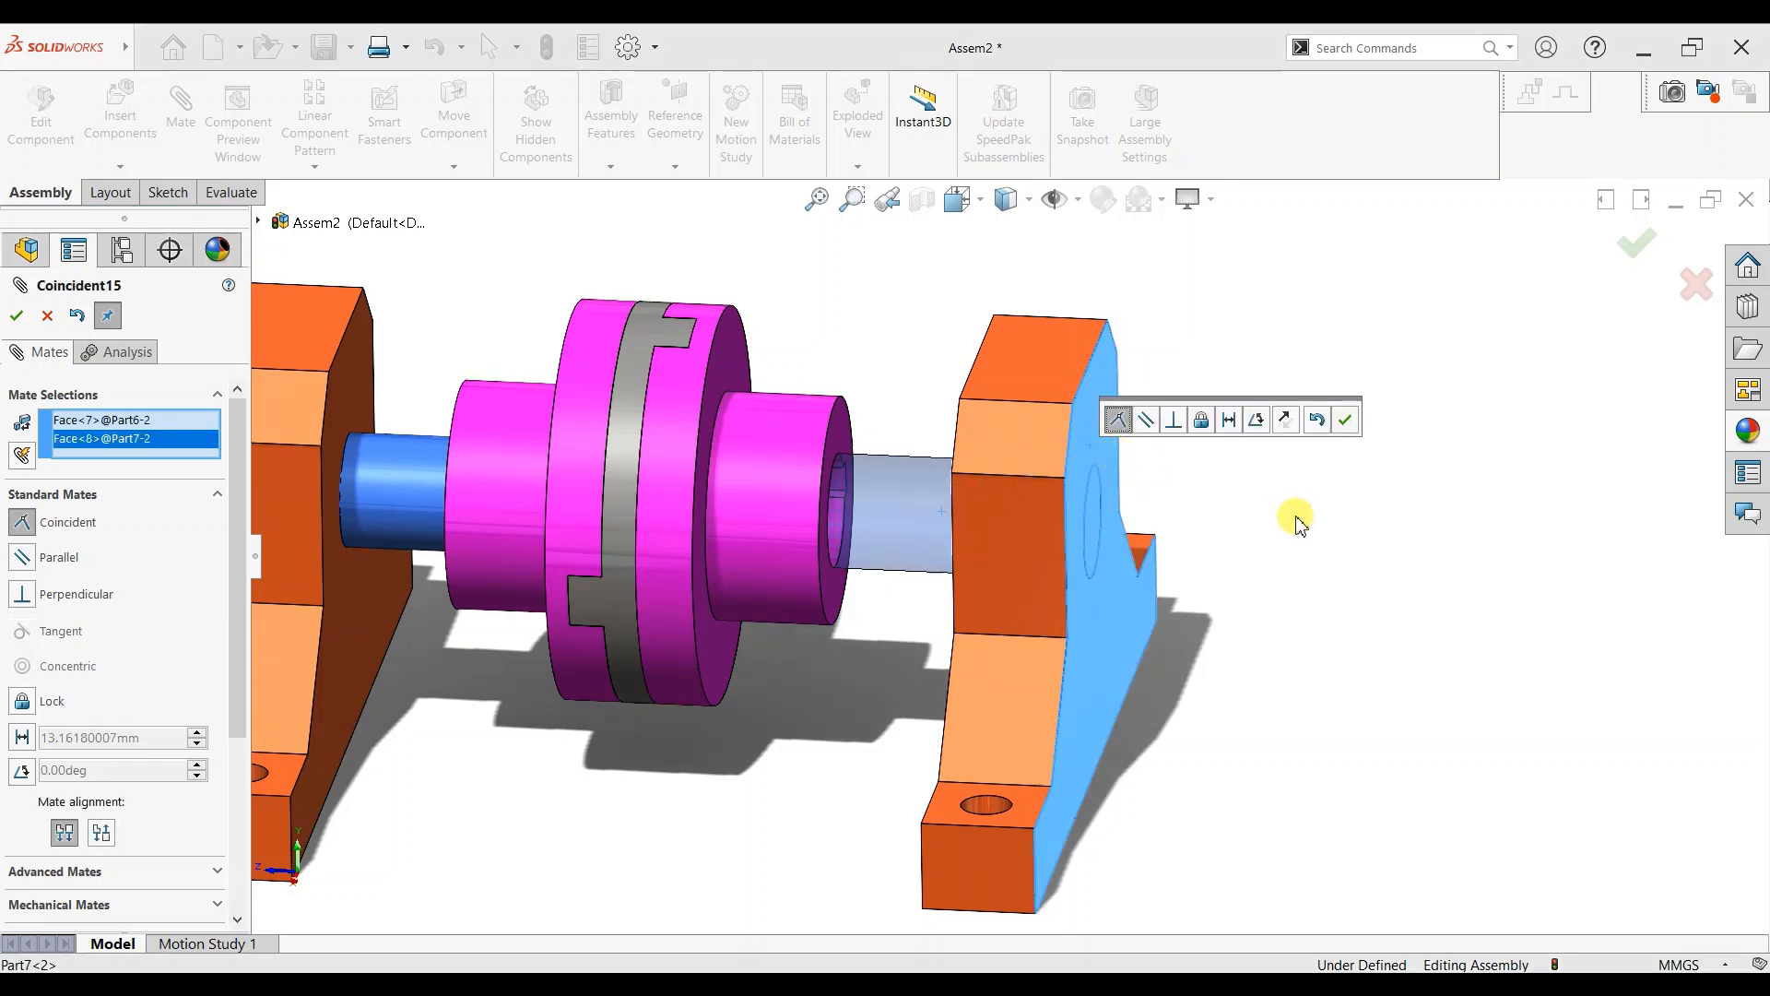
{"action": "left_click", "coordinate": [1229, 421]}
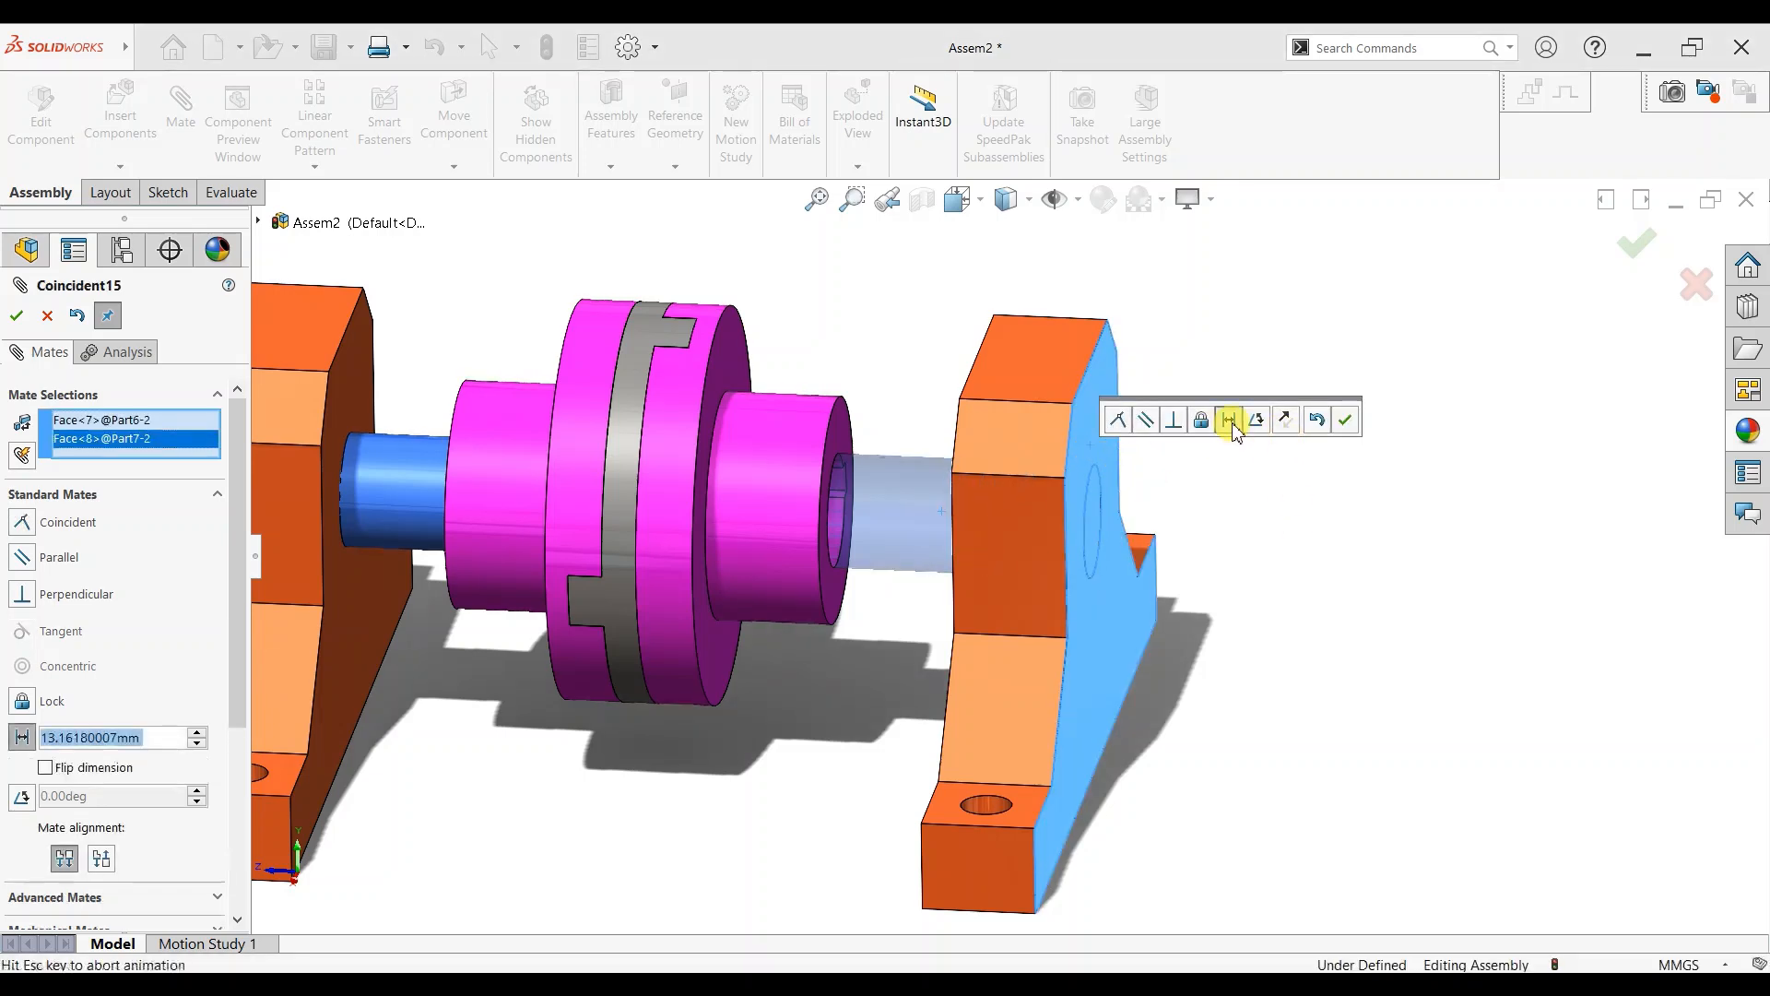
{"action": "left_click", "coordinate": [1286, 420]}
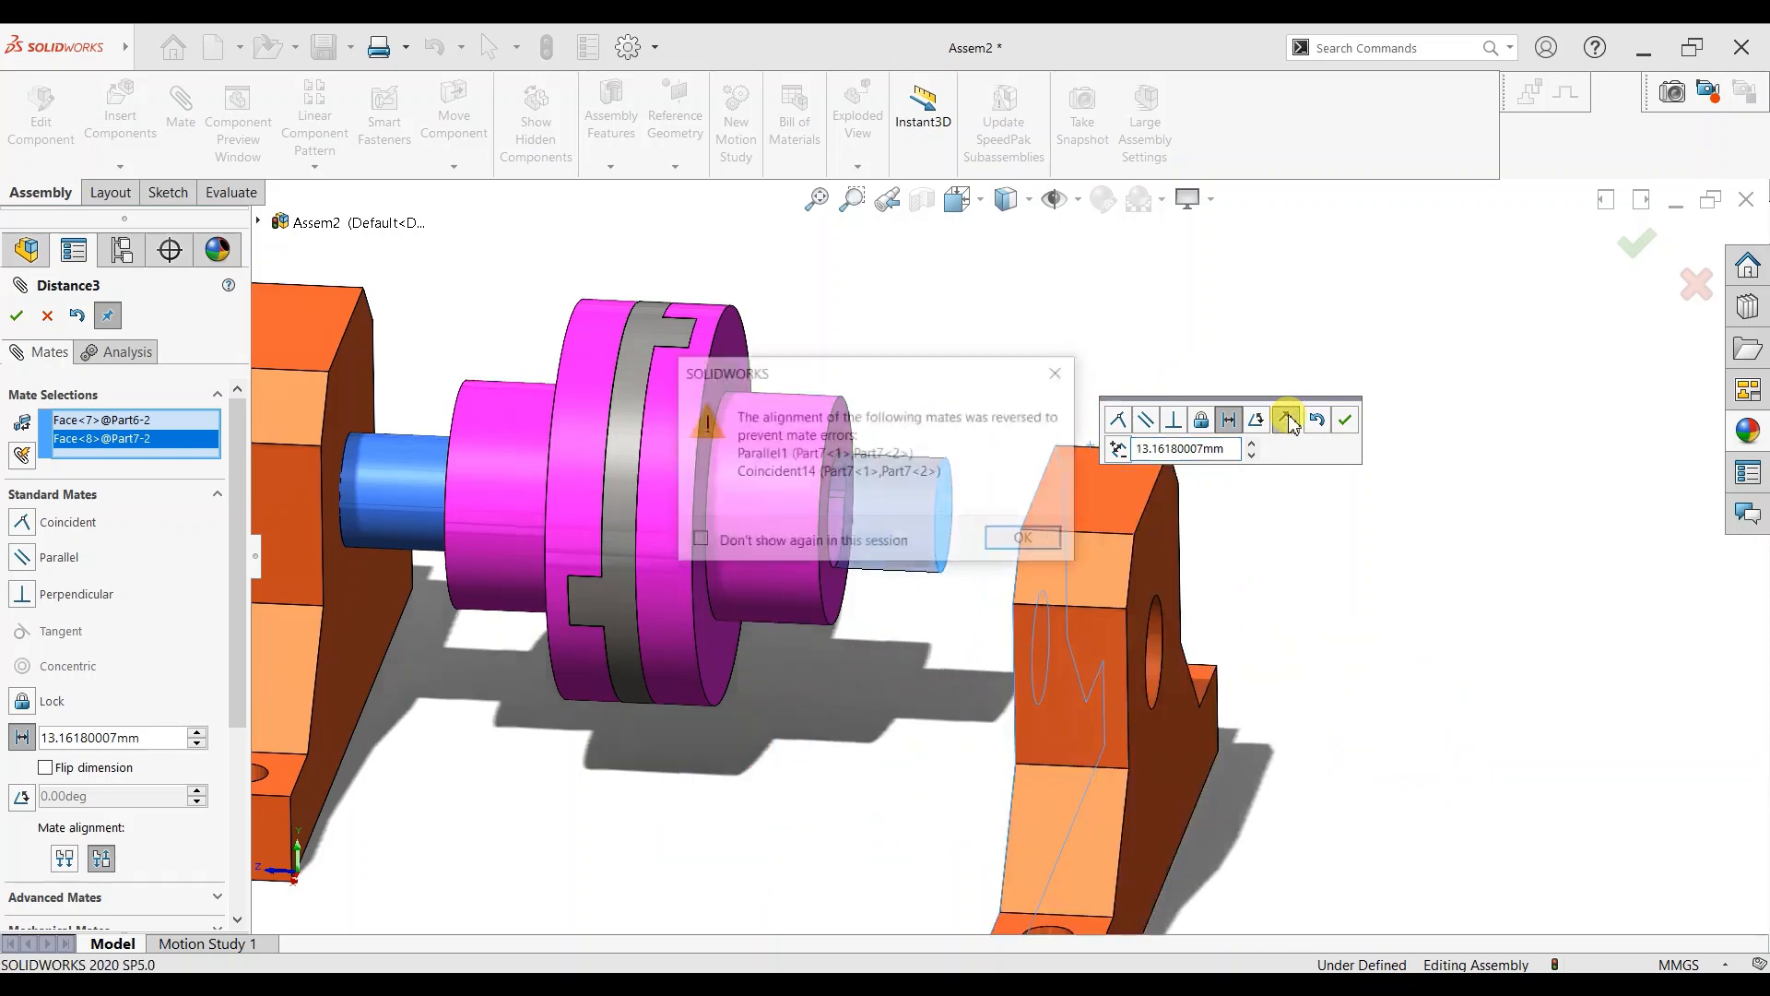
{"action": "left_click", "coordinate": [1029, 538]}
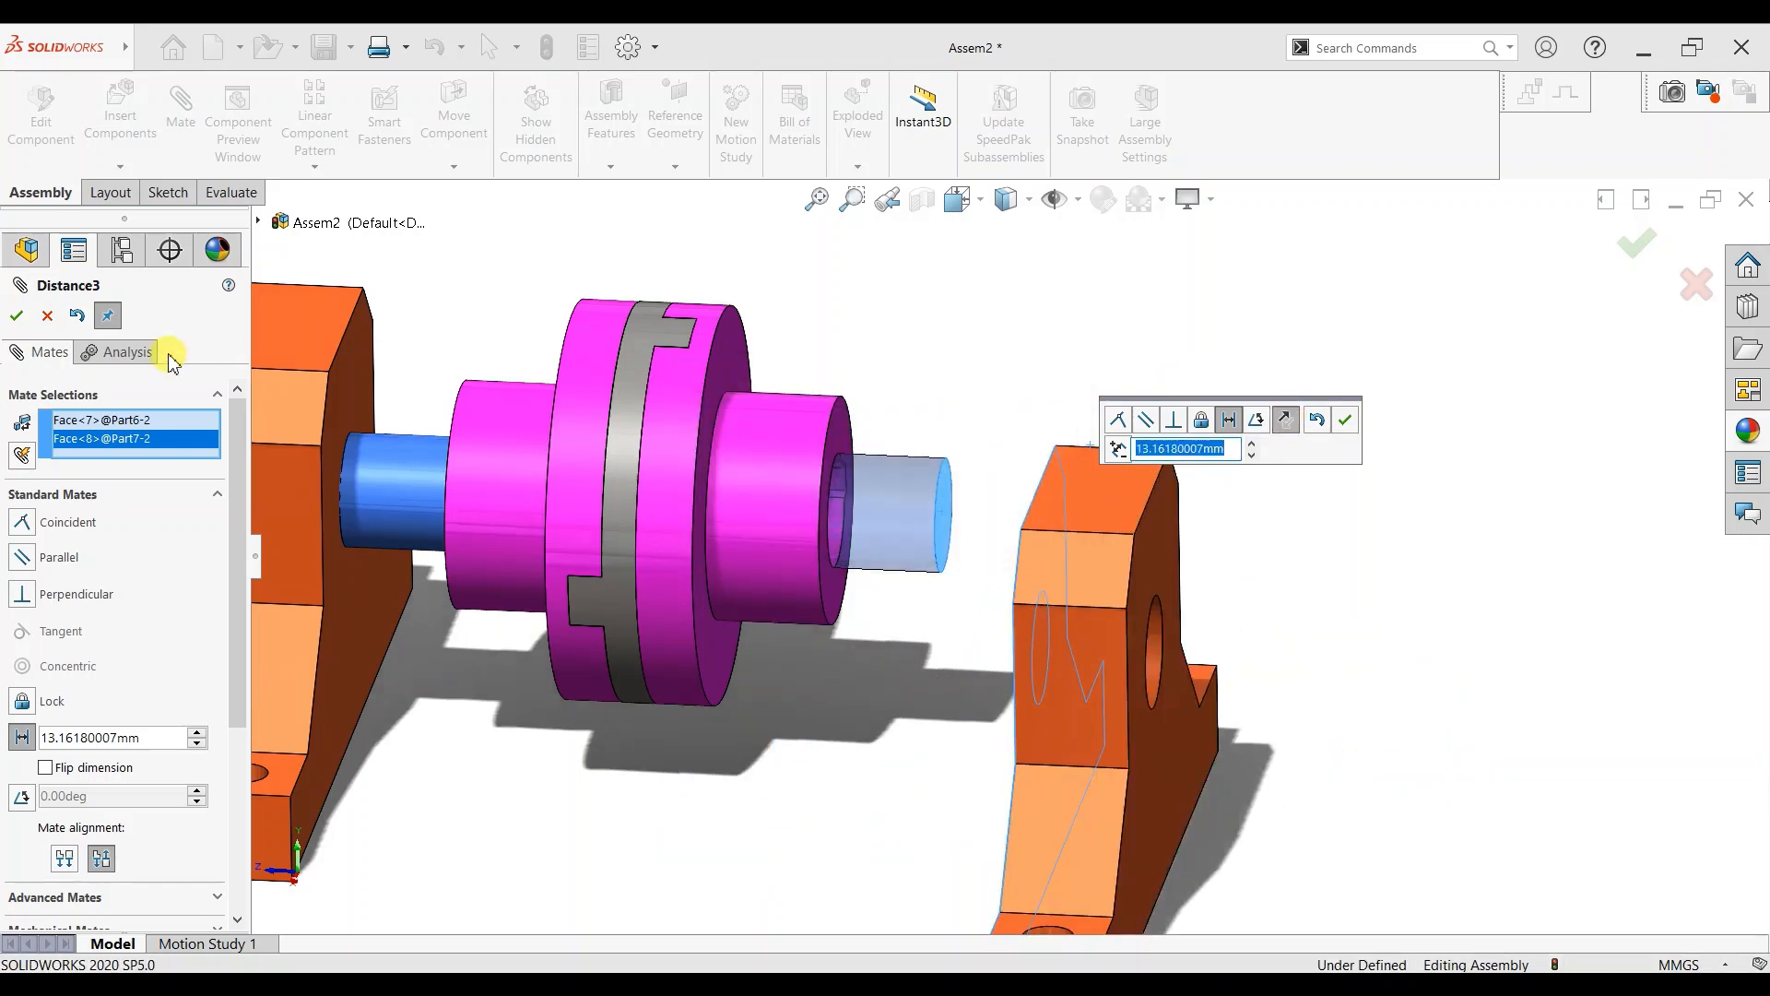
{"action": "left_click", "coordinate": [48, 316]}
{"action": "key", "text": "Escape"}
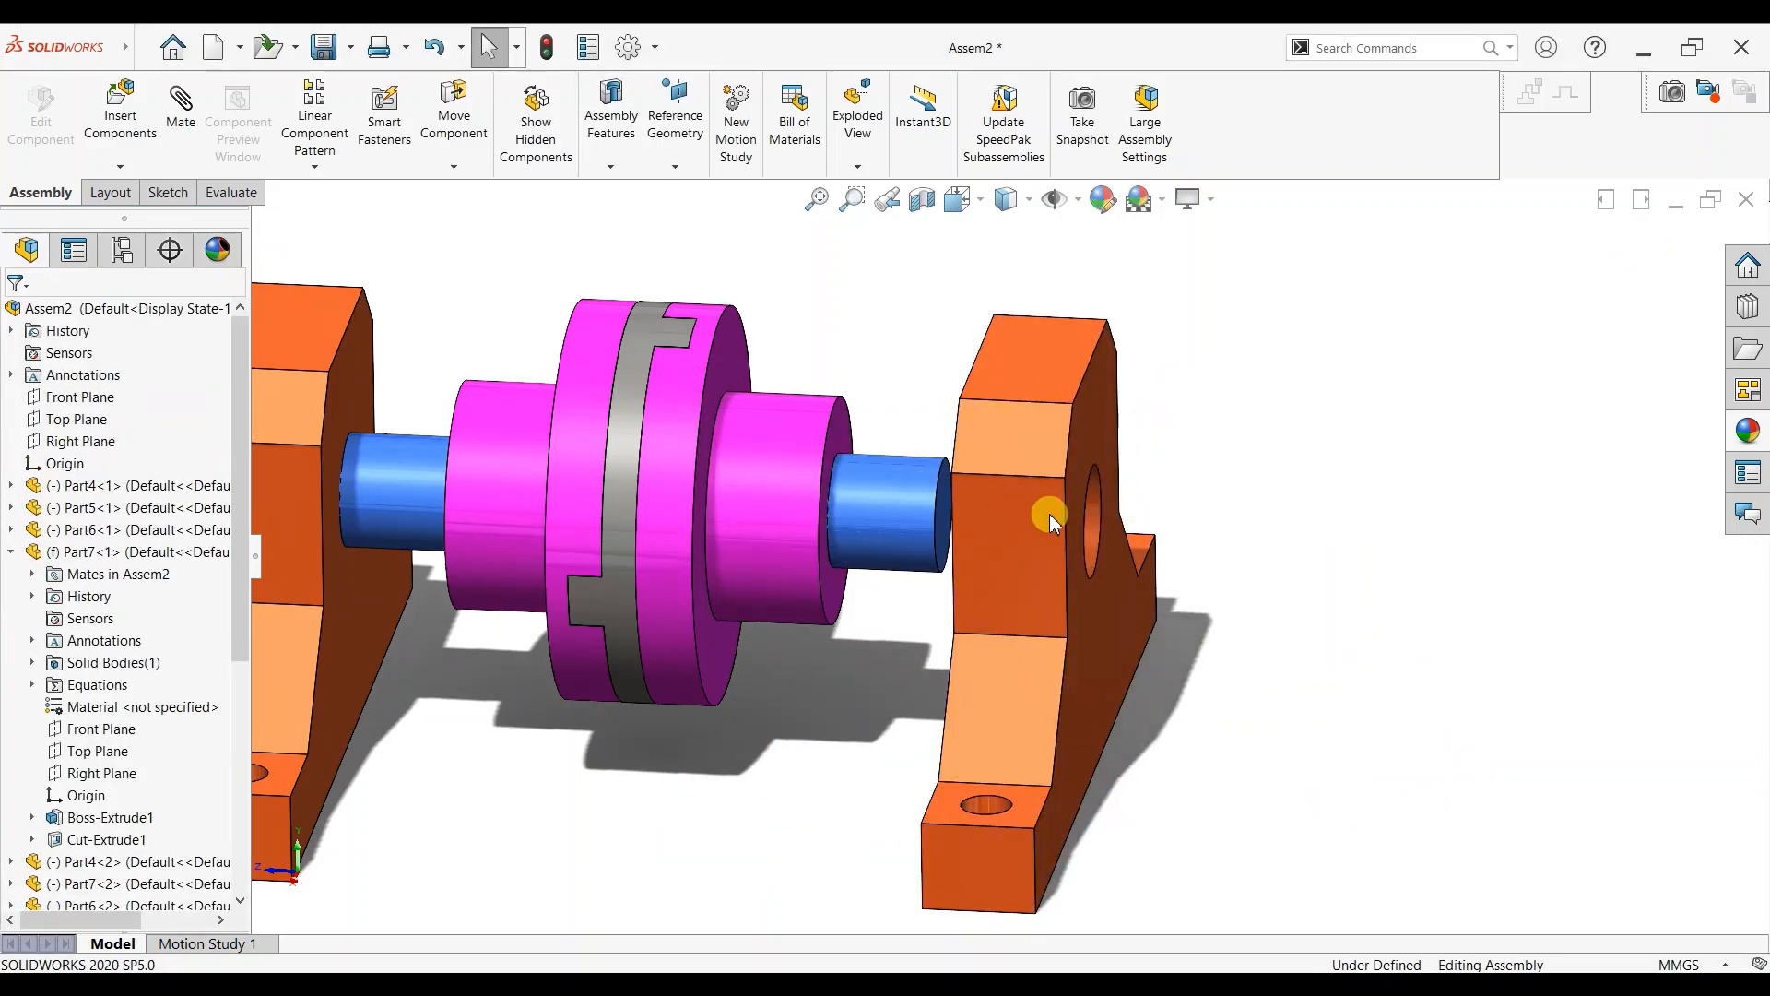
Slide the copied bracket onto the second shaft and try a -5 mm distance mate between the shaft's end face and the bracket's outer face.
{"action": "left_click_drag", "start_coordinate": [1039, 545], "coordinate": [811, 510]}
{"action": "middle_click_drag", "start_coordinate": [803, 581], "coordinate": [735, 585]}
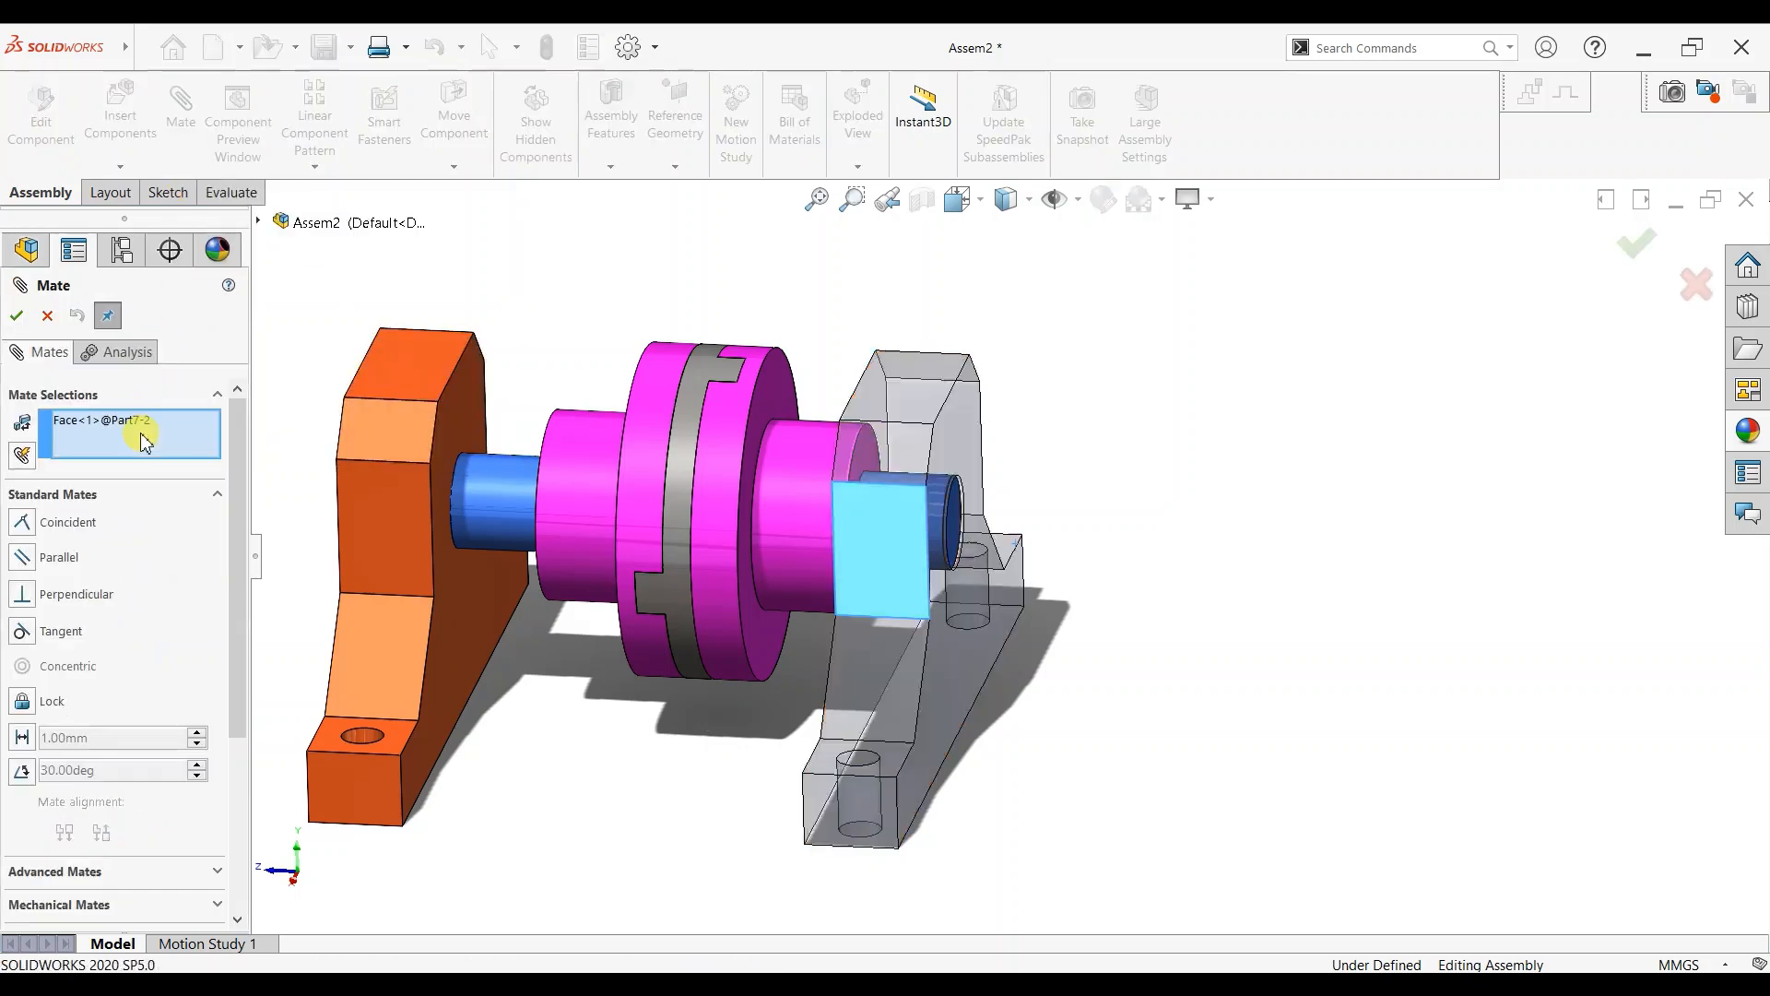
{"action": "right_click", "coordinate": [141, 432]}
{"action": "left_click", "coordinate": [276, 446]}
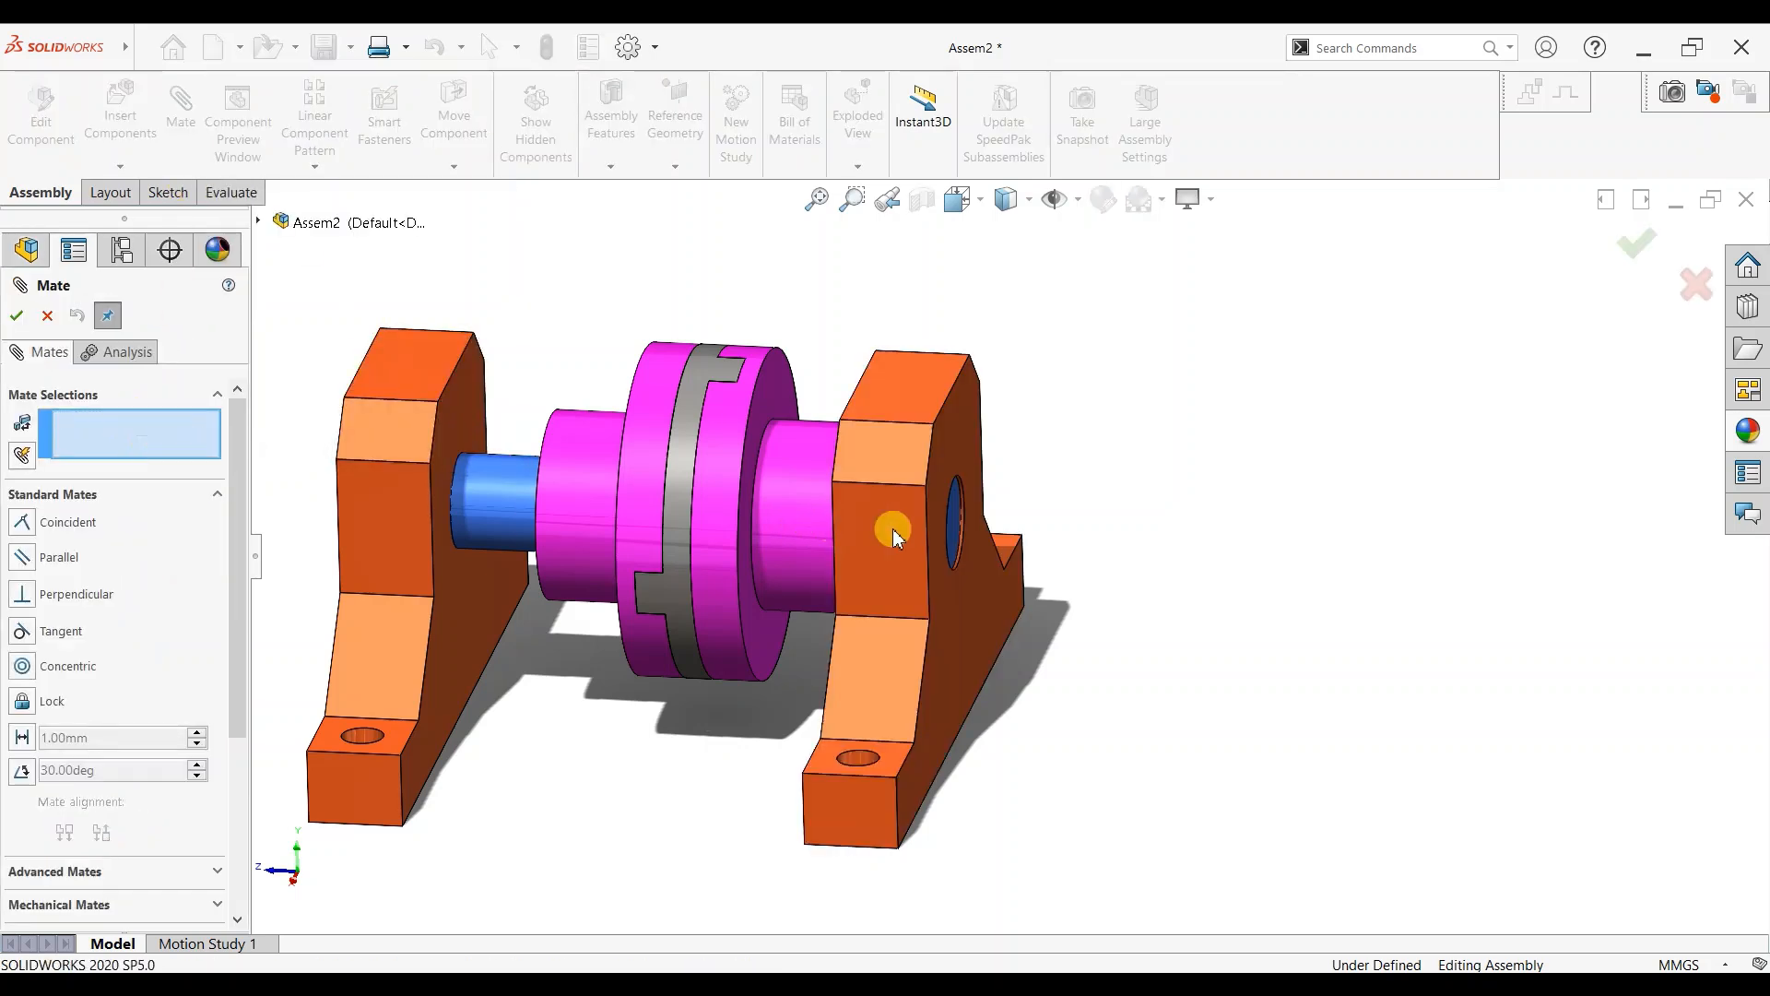
{"action": "left_click", "coordinate": [955, 509]}
{"action": "left_click", "coordinate": [959, 456]}
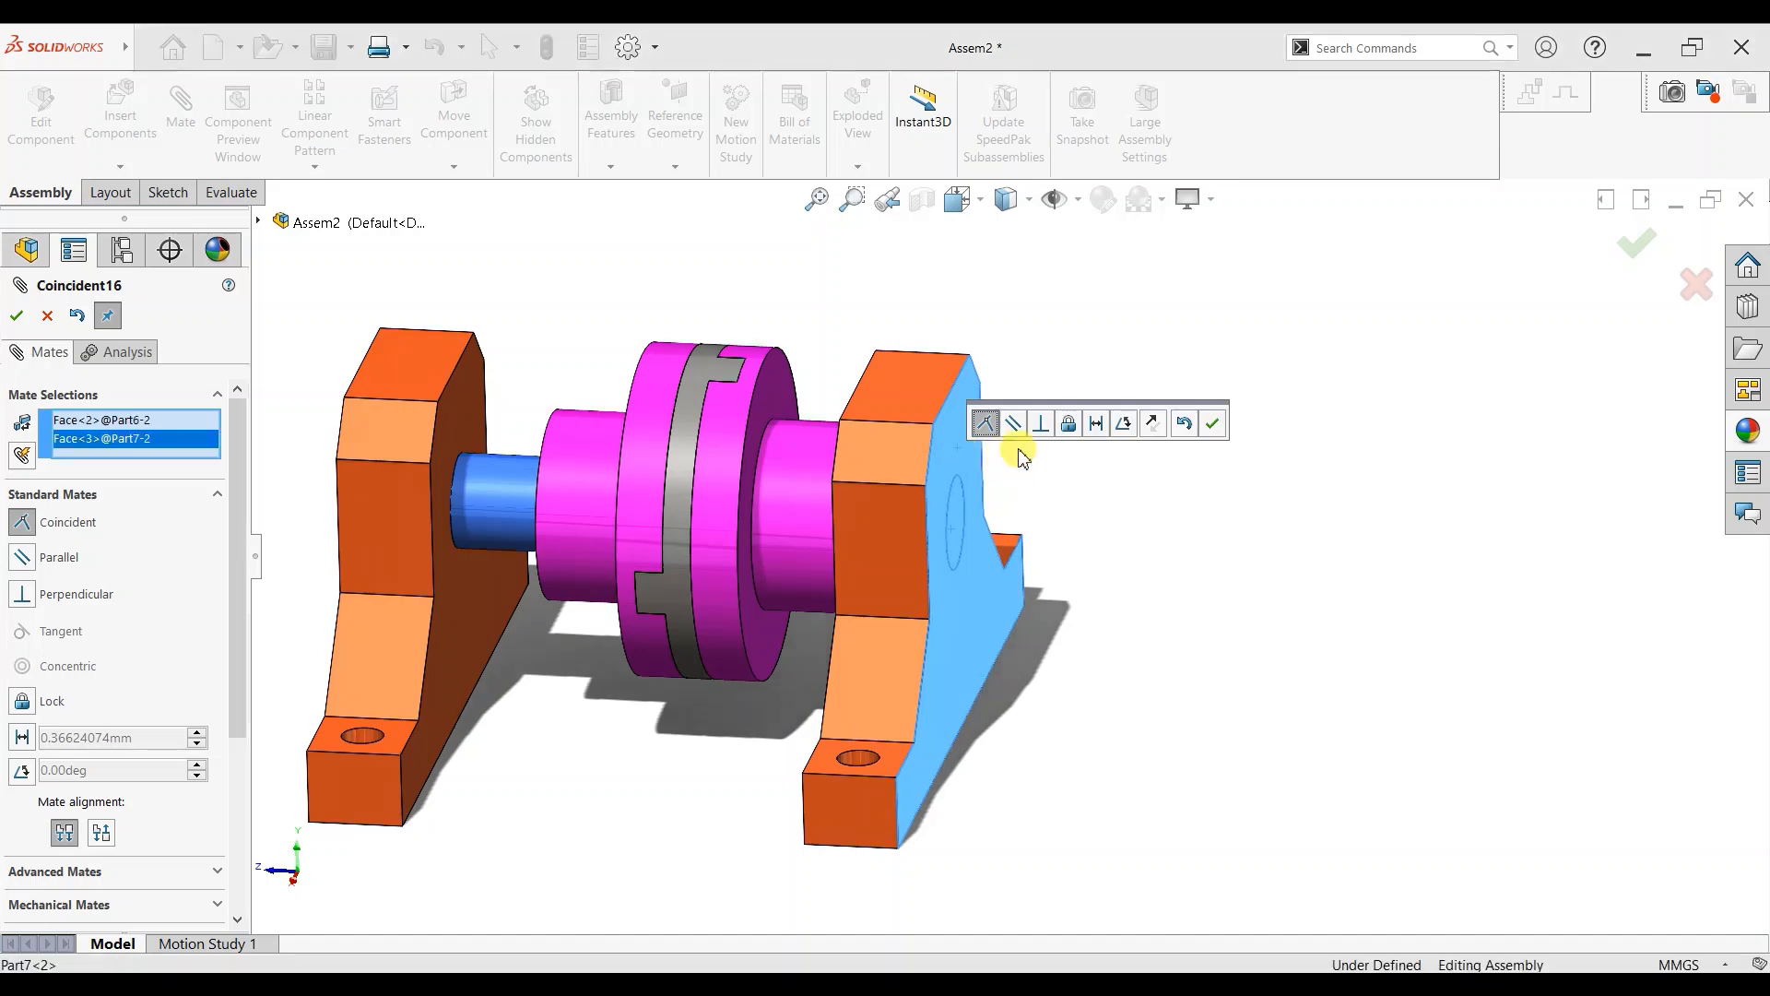
{"action": "left_click", "coordinate": [1097, 423]}
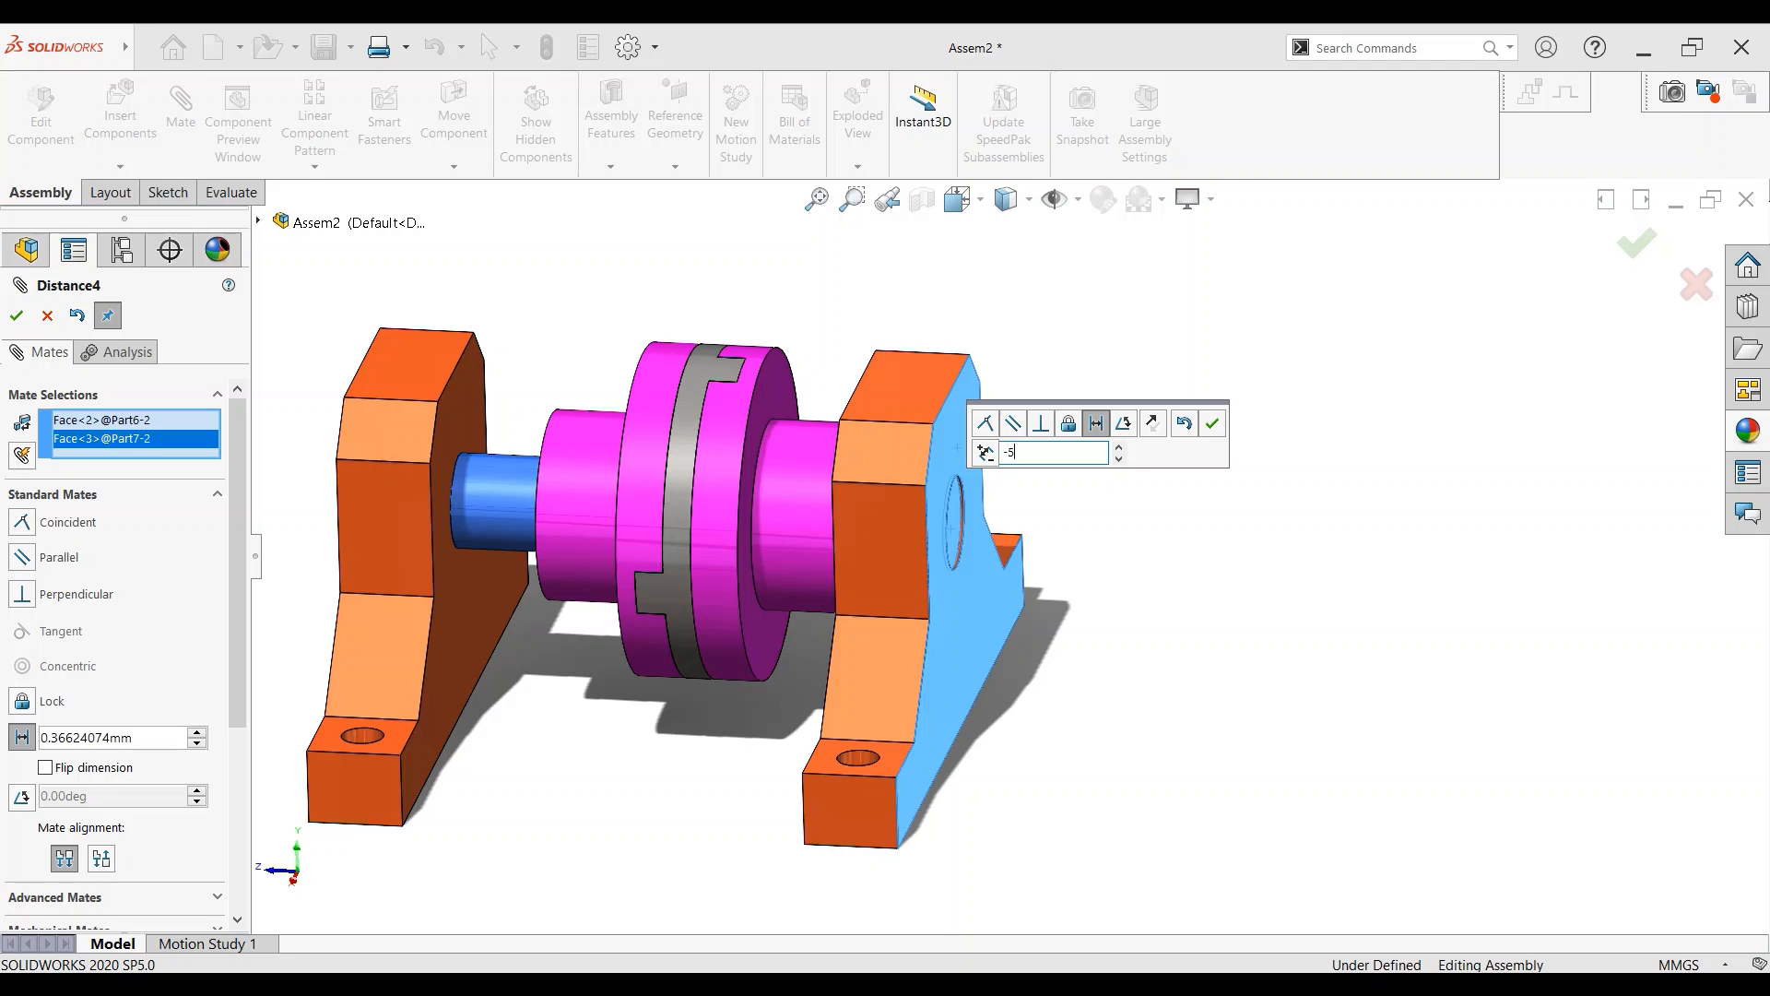
{"action": "key", "text": "Return"}
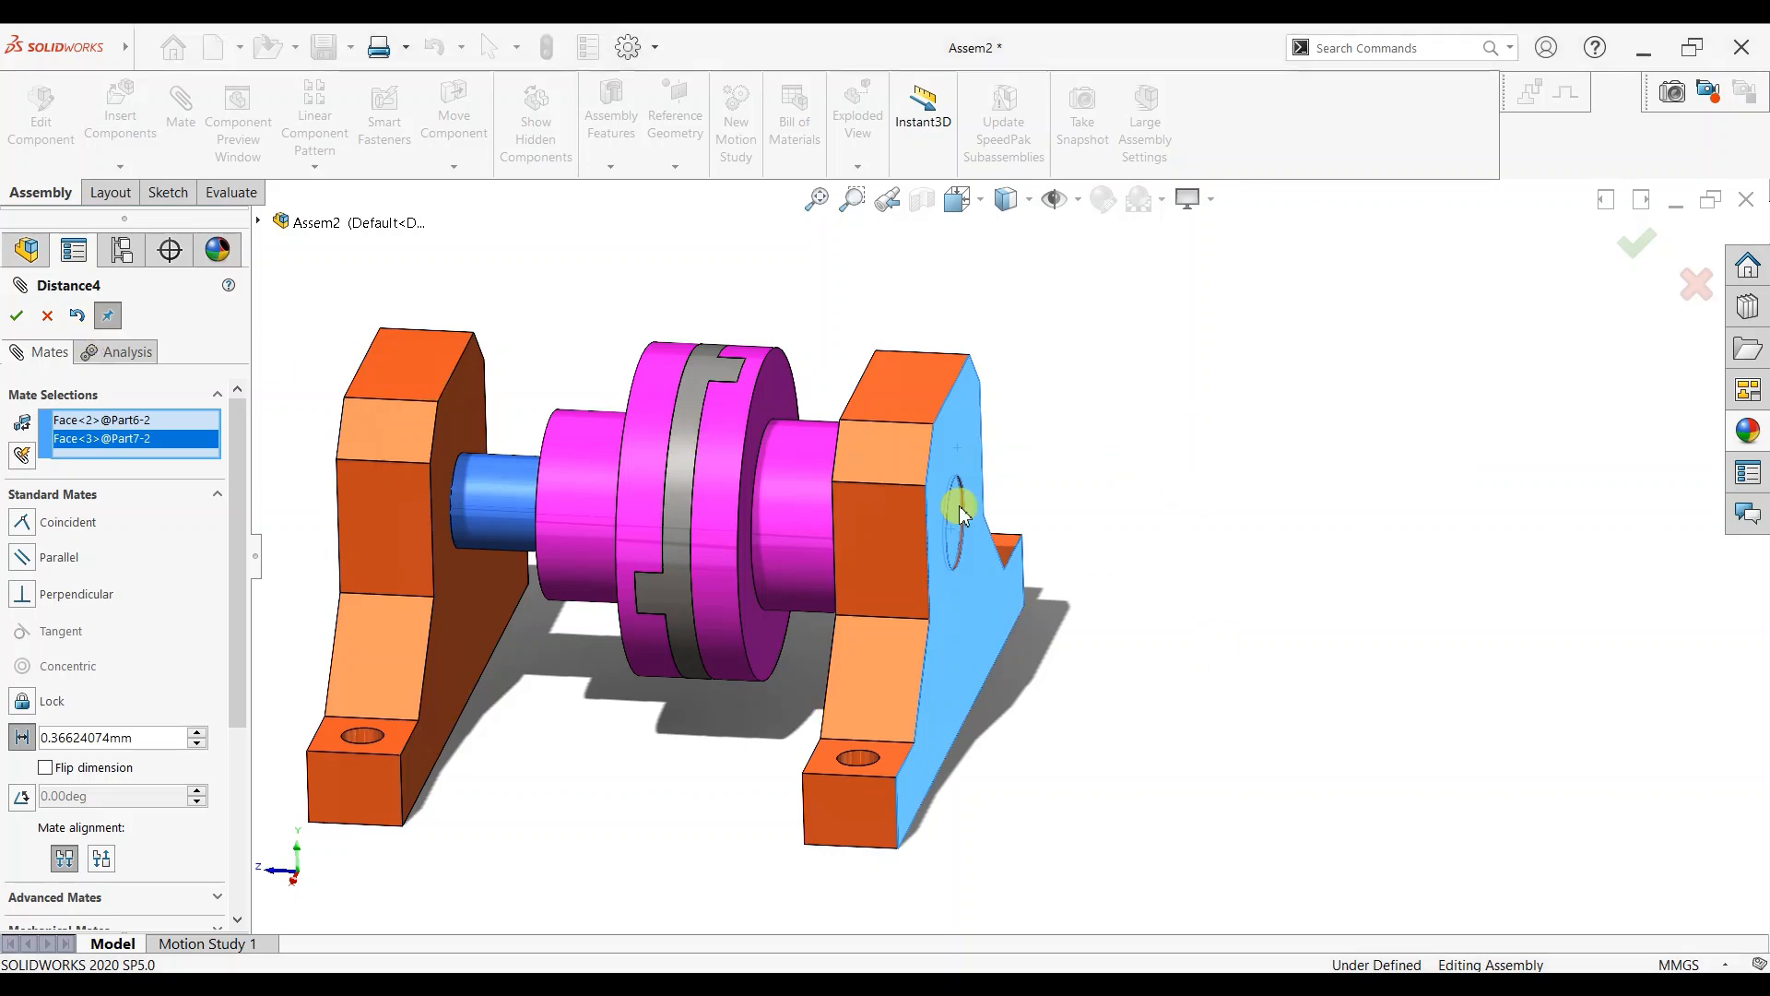
{"action": "left_click", "coordinate": [47, 315]}
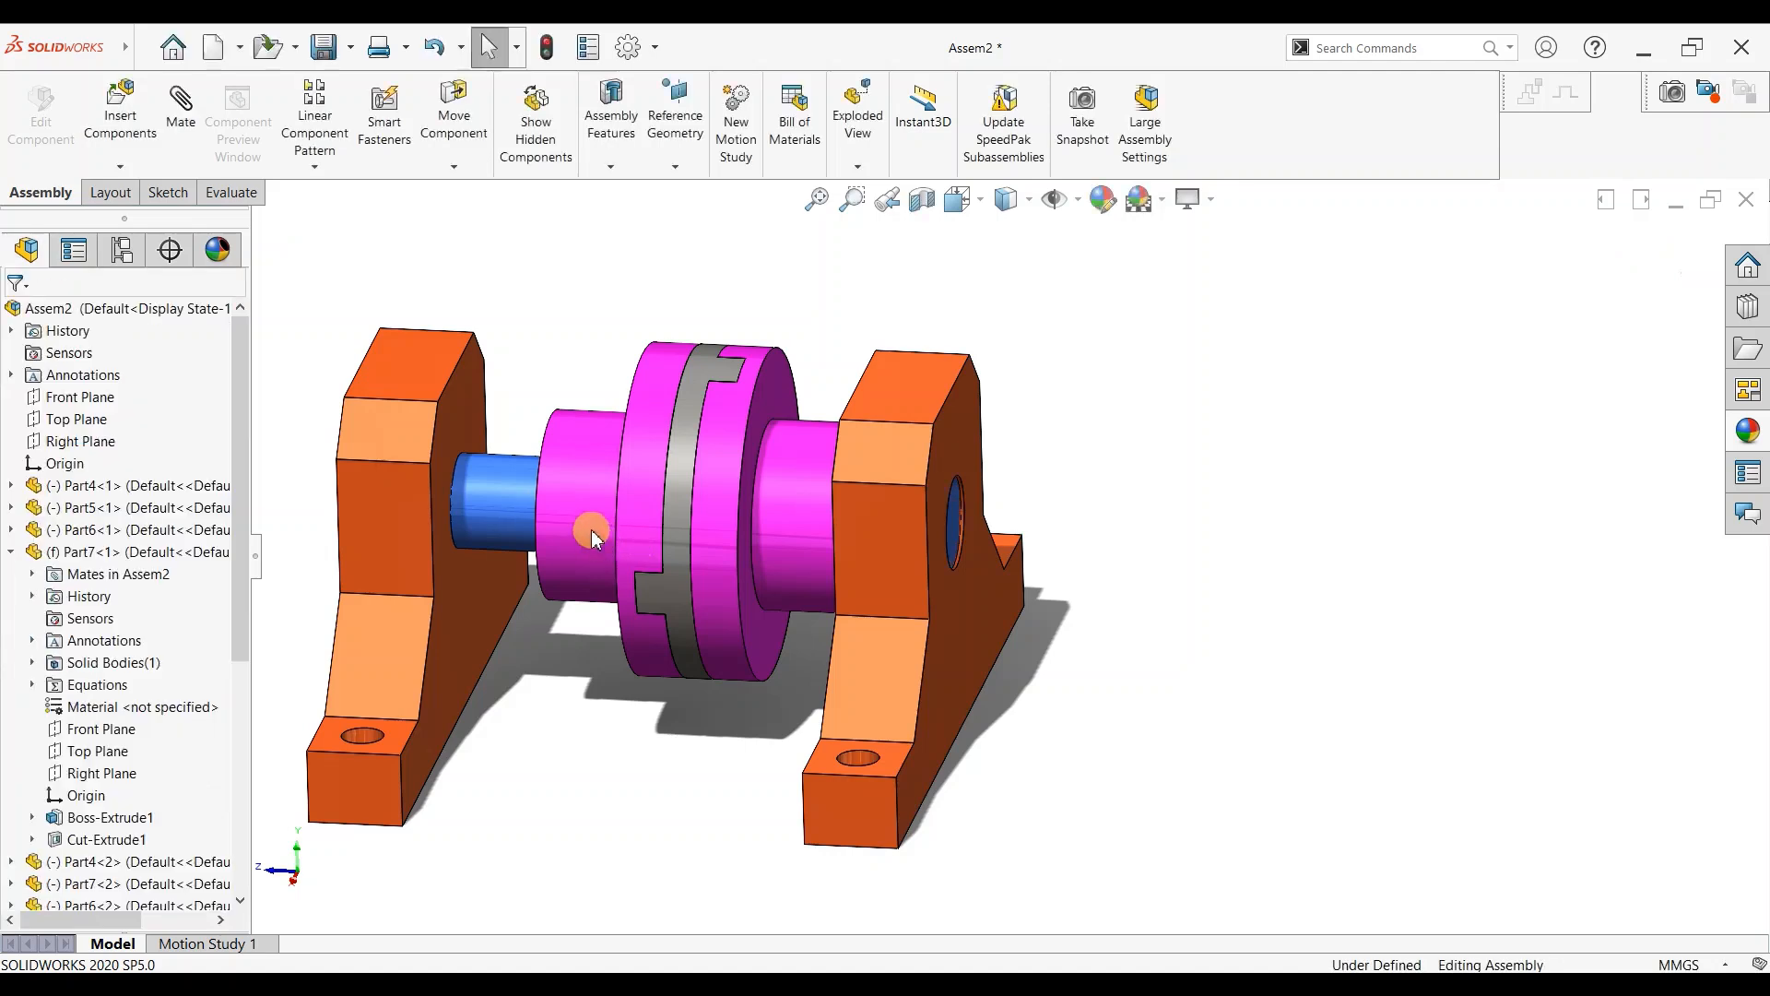
Slide the copied bracket back off the end of the second shaft.
{"action": "left_click_drag", "start_coordinate": [948, 594], "coordinate": [1094, 612]}
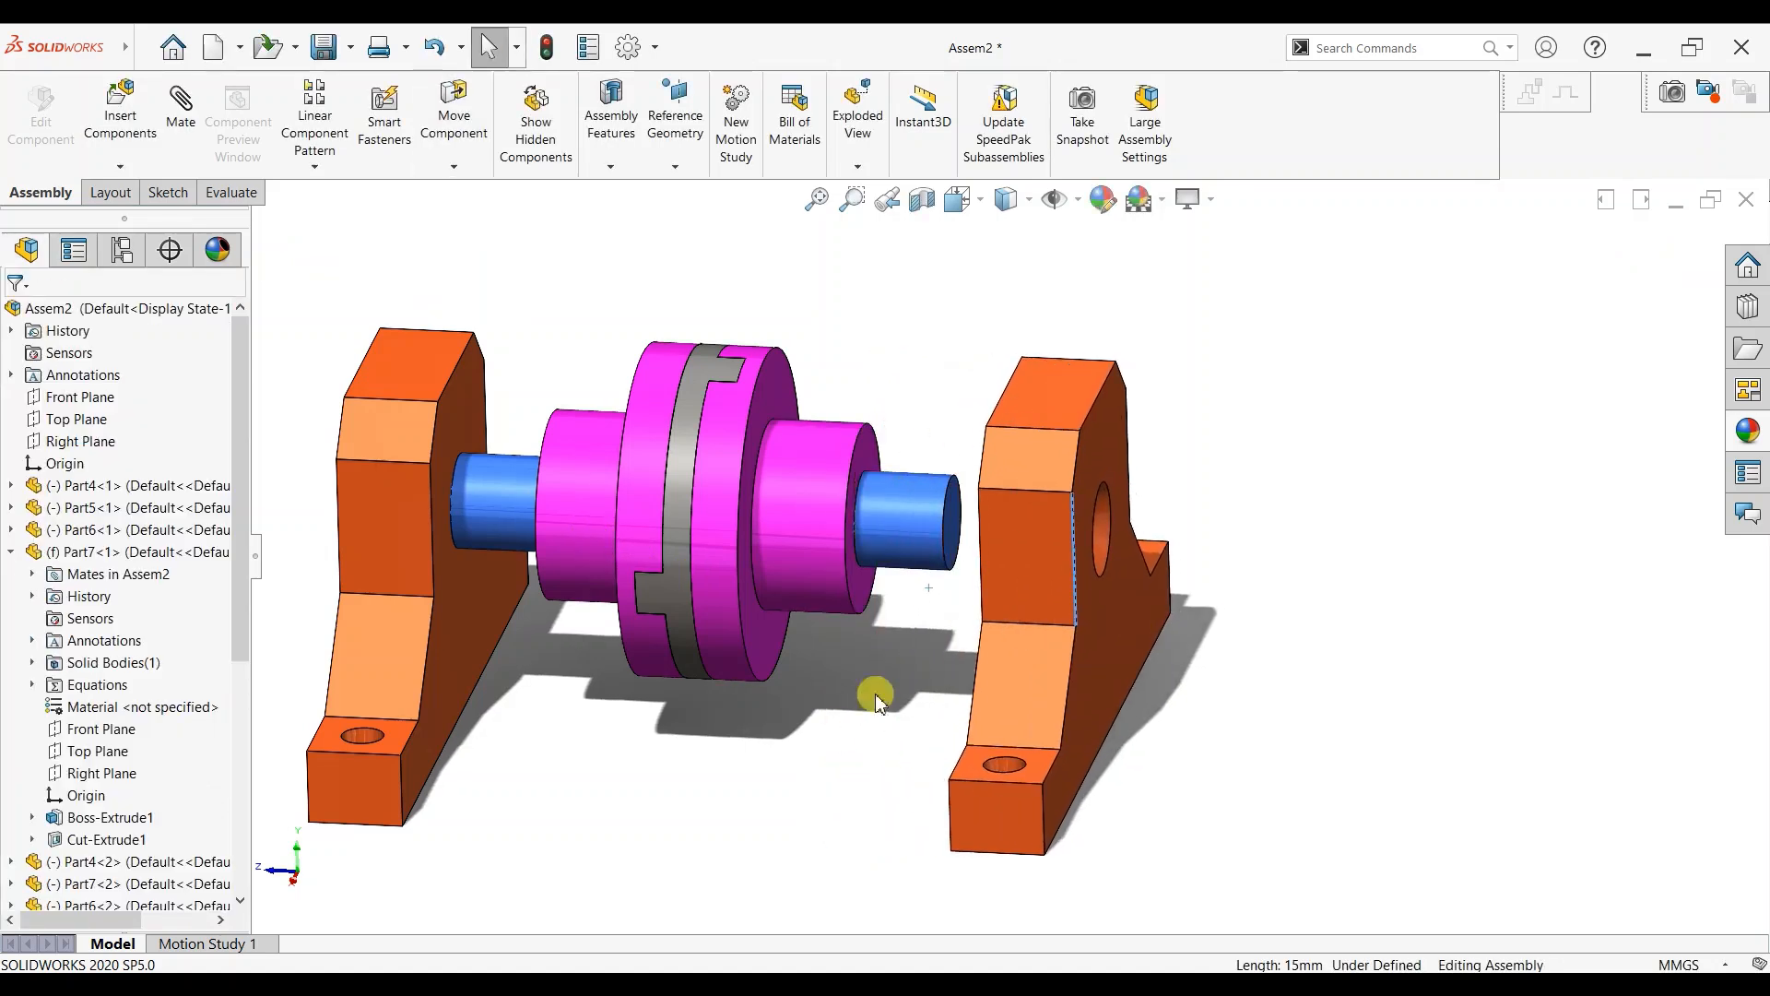
{"action": "left_click", "coordinate": [187, 151]}
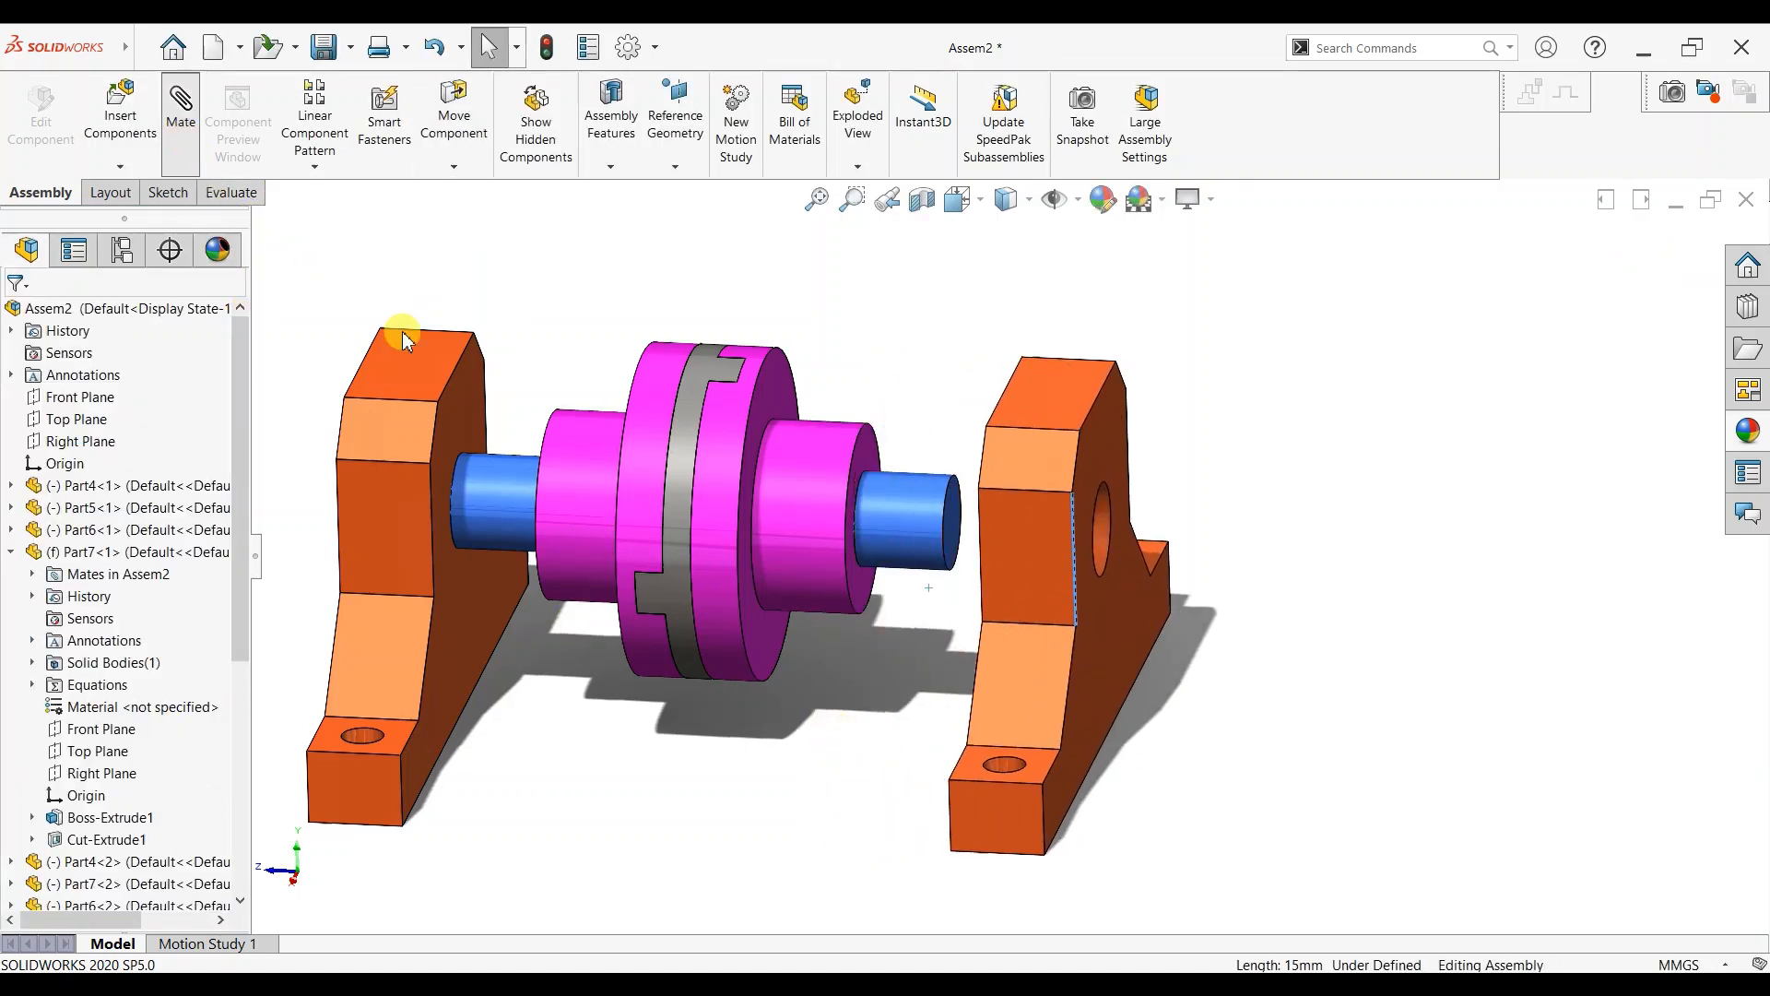
{"action": "left_click", "coordinate": [562, 509]}
{"action": "left_click", "coordinate": [51, 318]}
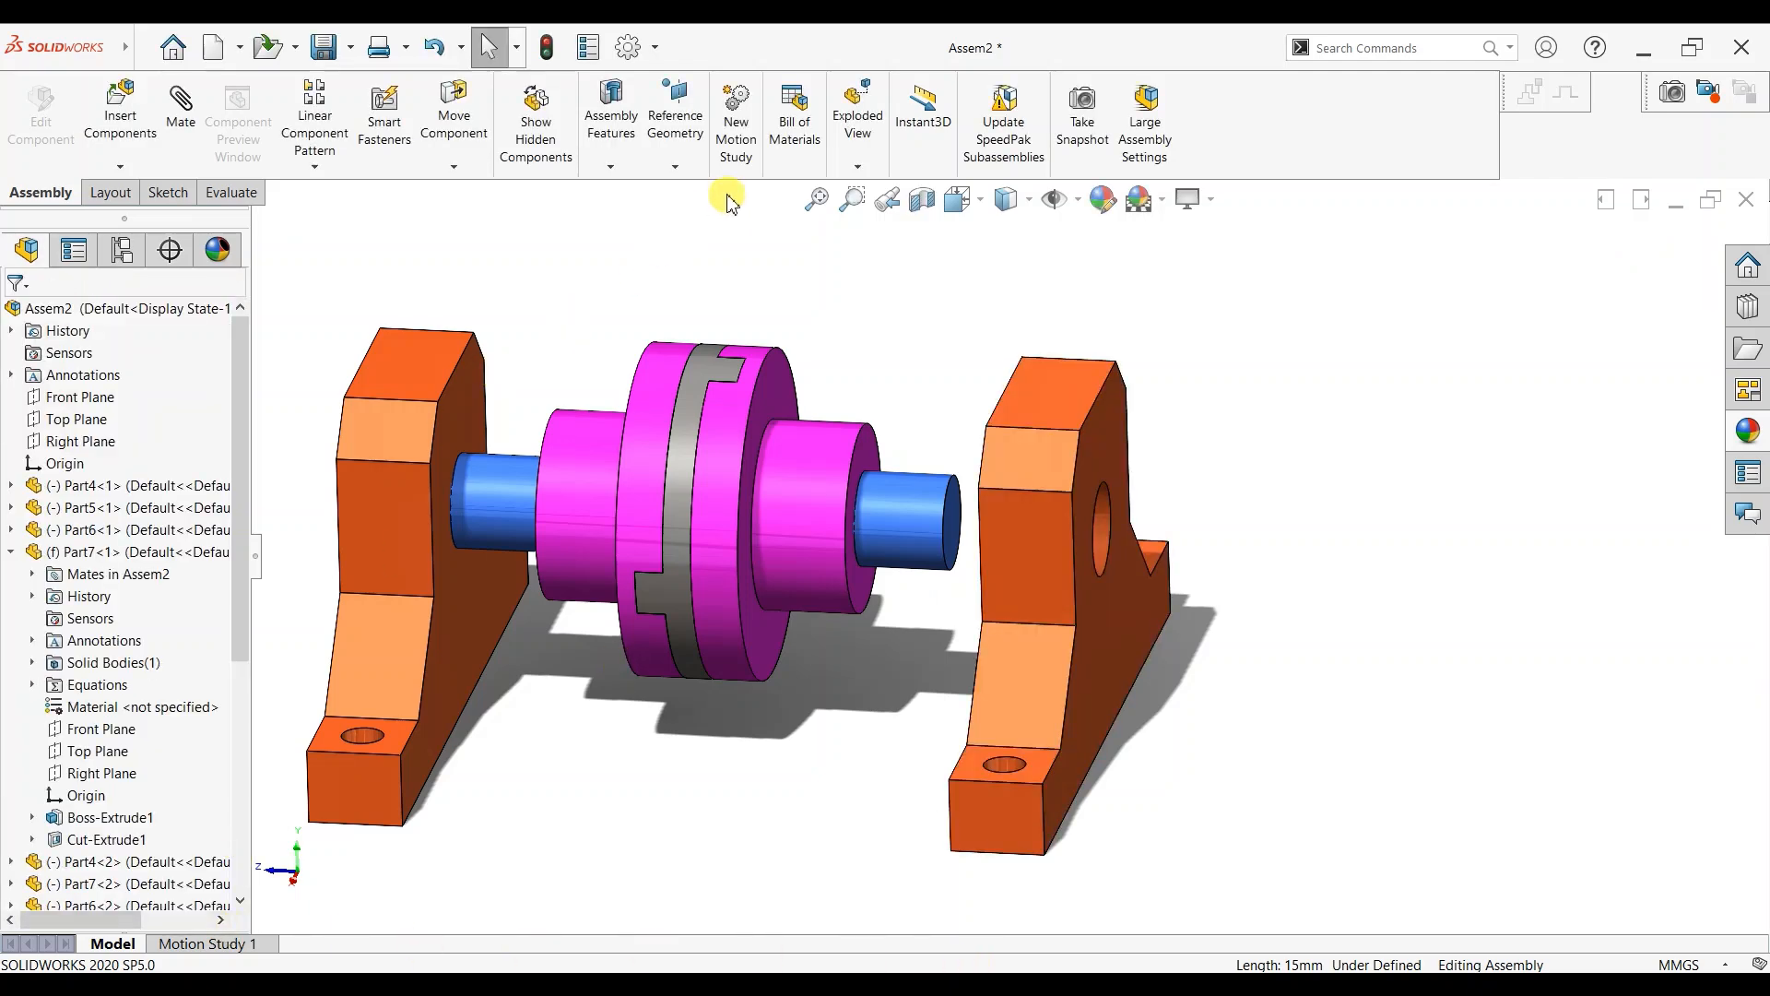
Measure the distance between the fixed bracket's inner face and the facing end of the first magenta flange's hub.
{"action": "left_click", "coordinate": [233, 192]}
{"action": "left_click", "coordinate": [299, 115]}
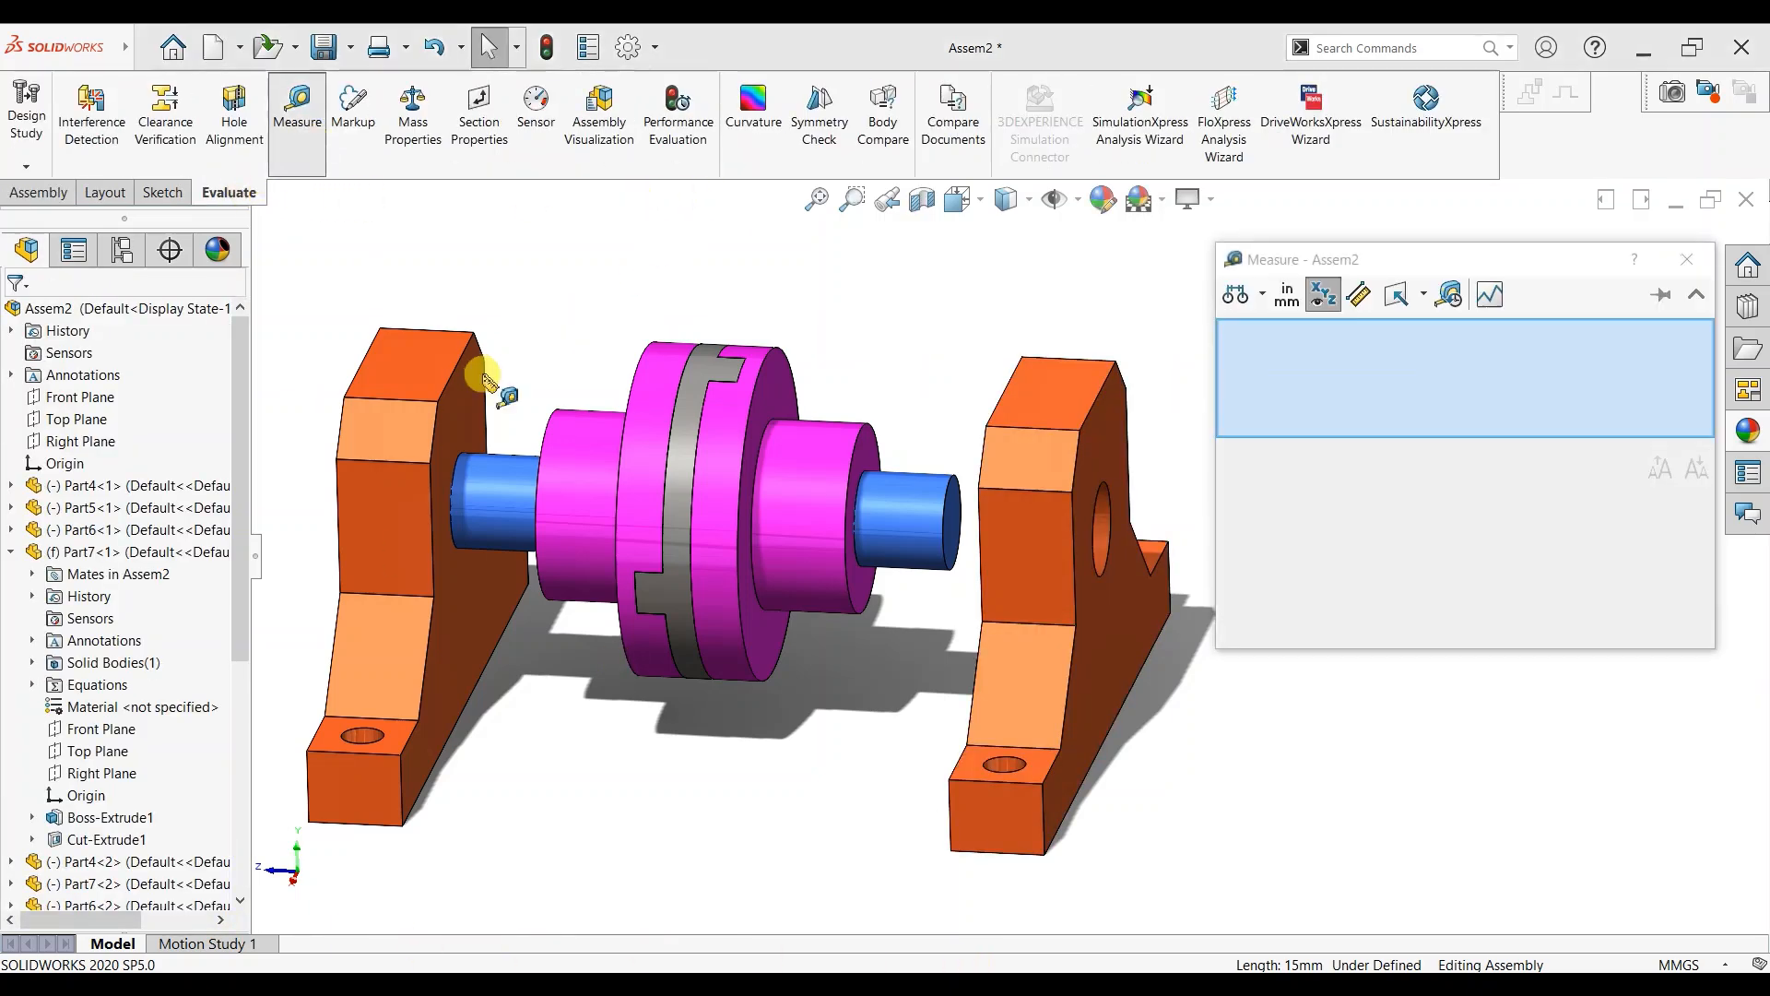
{"action": "left_click", "coordinate": [489, 434]}
{"action": "middle_click_drag", "start_coordinate": [489, 433], "coordinate": [588, 447]}
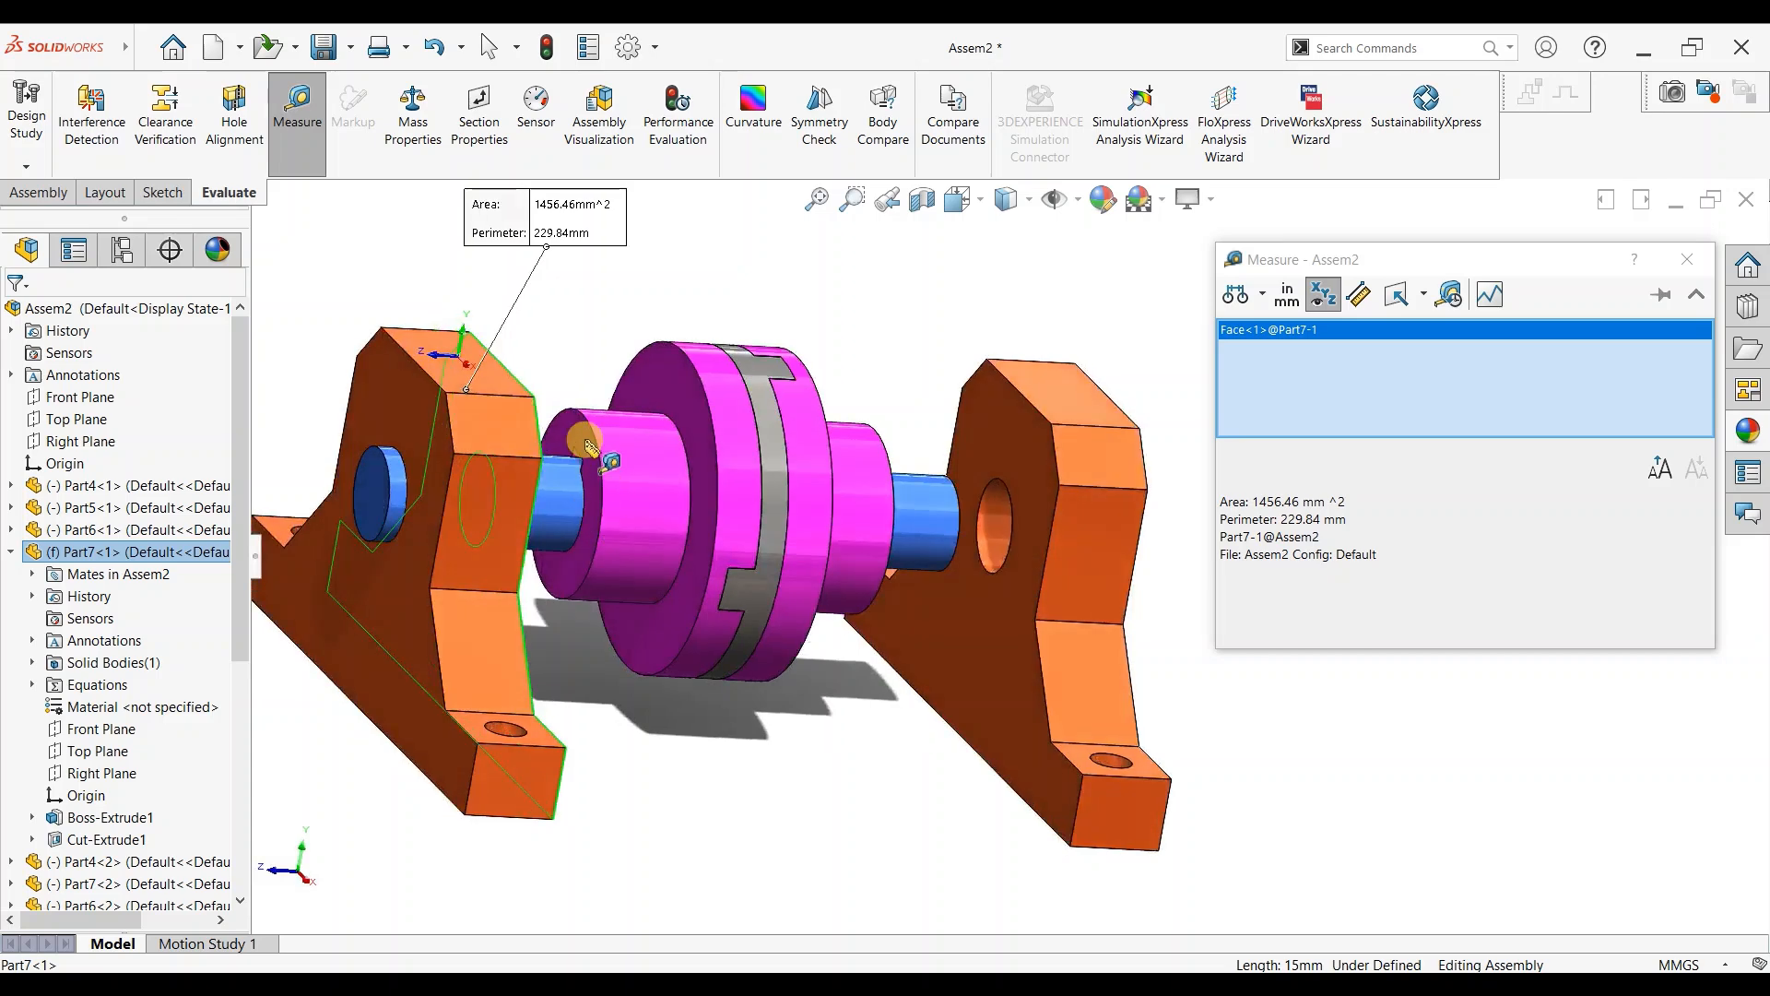
{"action": "left_click", "coordinate": [587, 448]}
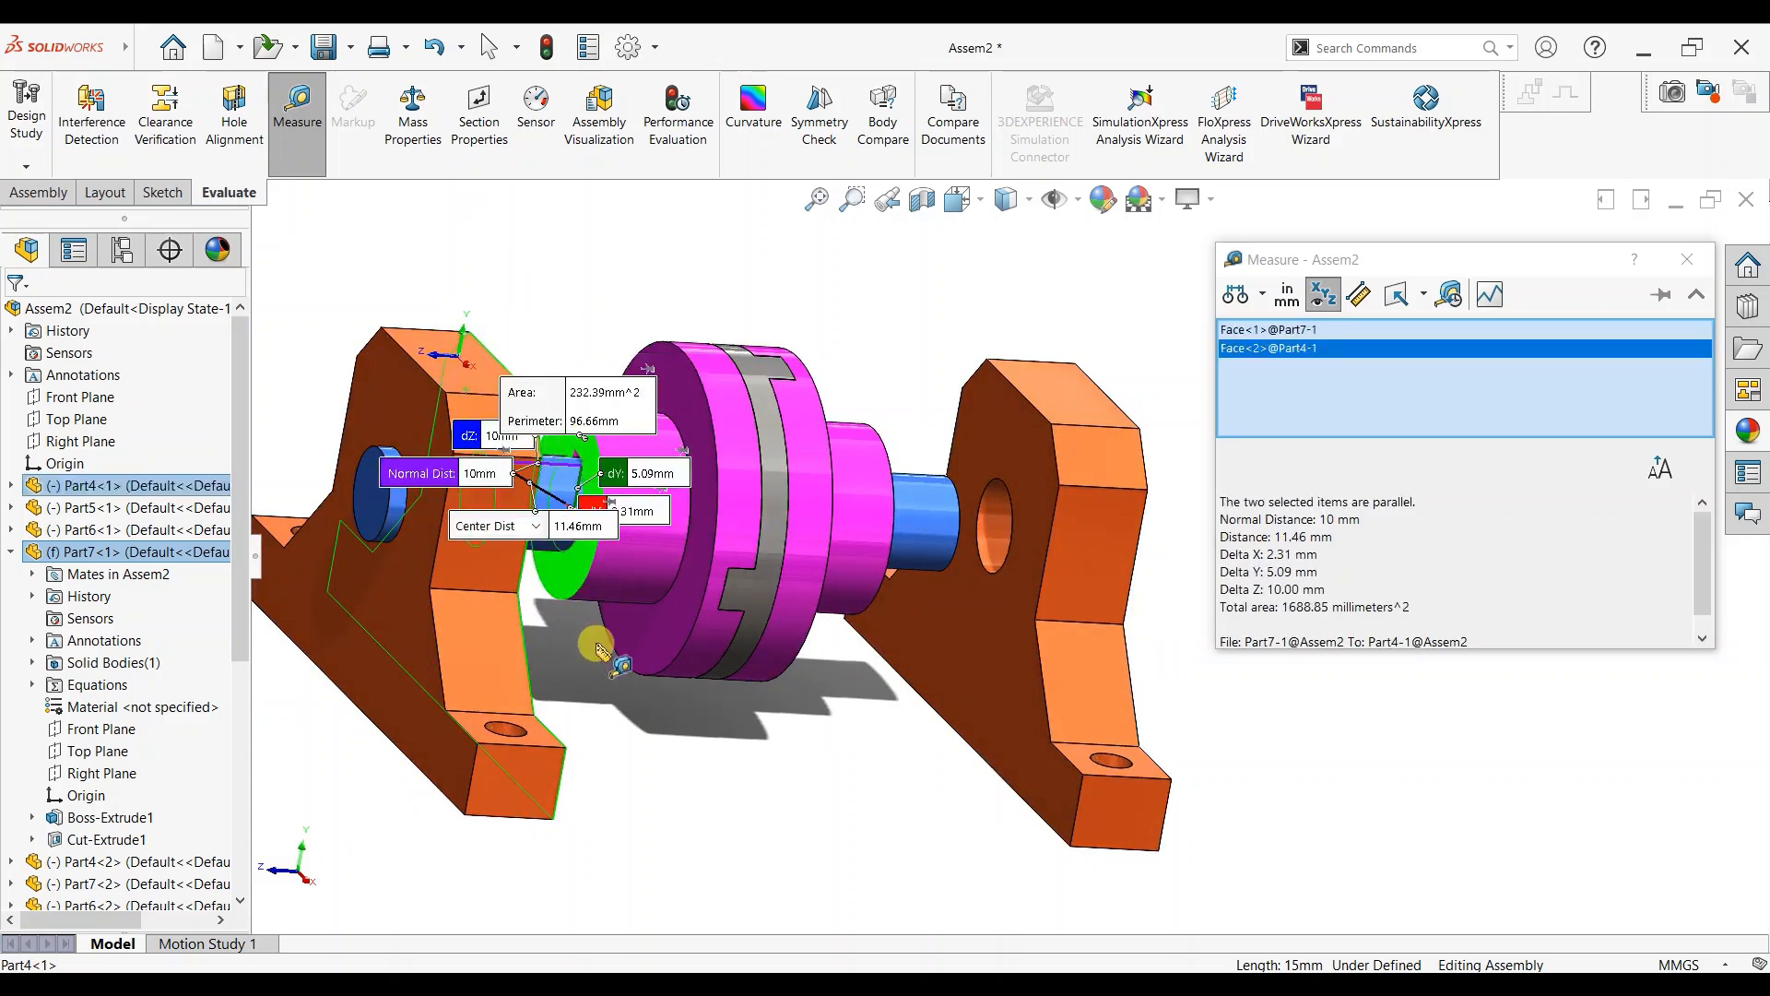
{"action": "scroll", "coordinate": [596, 632], "scroll_direction": "down", "scroll_amount": 3}
{"action": "scroll", "coordinate": [605, 590], "scroll_direction": "up", "scroll_amount": 2}
{"action": "middle_click_drag", "start_coordinate": [605, 591], "coordinate": [599, 627]}
{"action": "scroll", "coordinate": [872, 488], "scroll_direction": "down", "scroll_amount": 4}
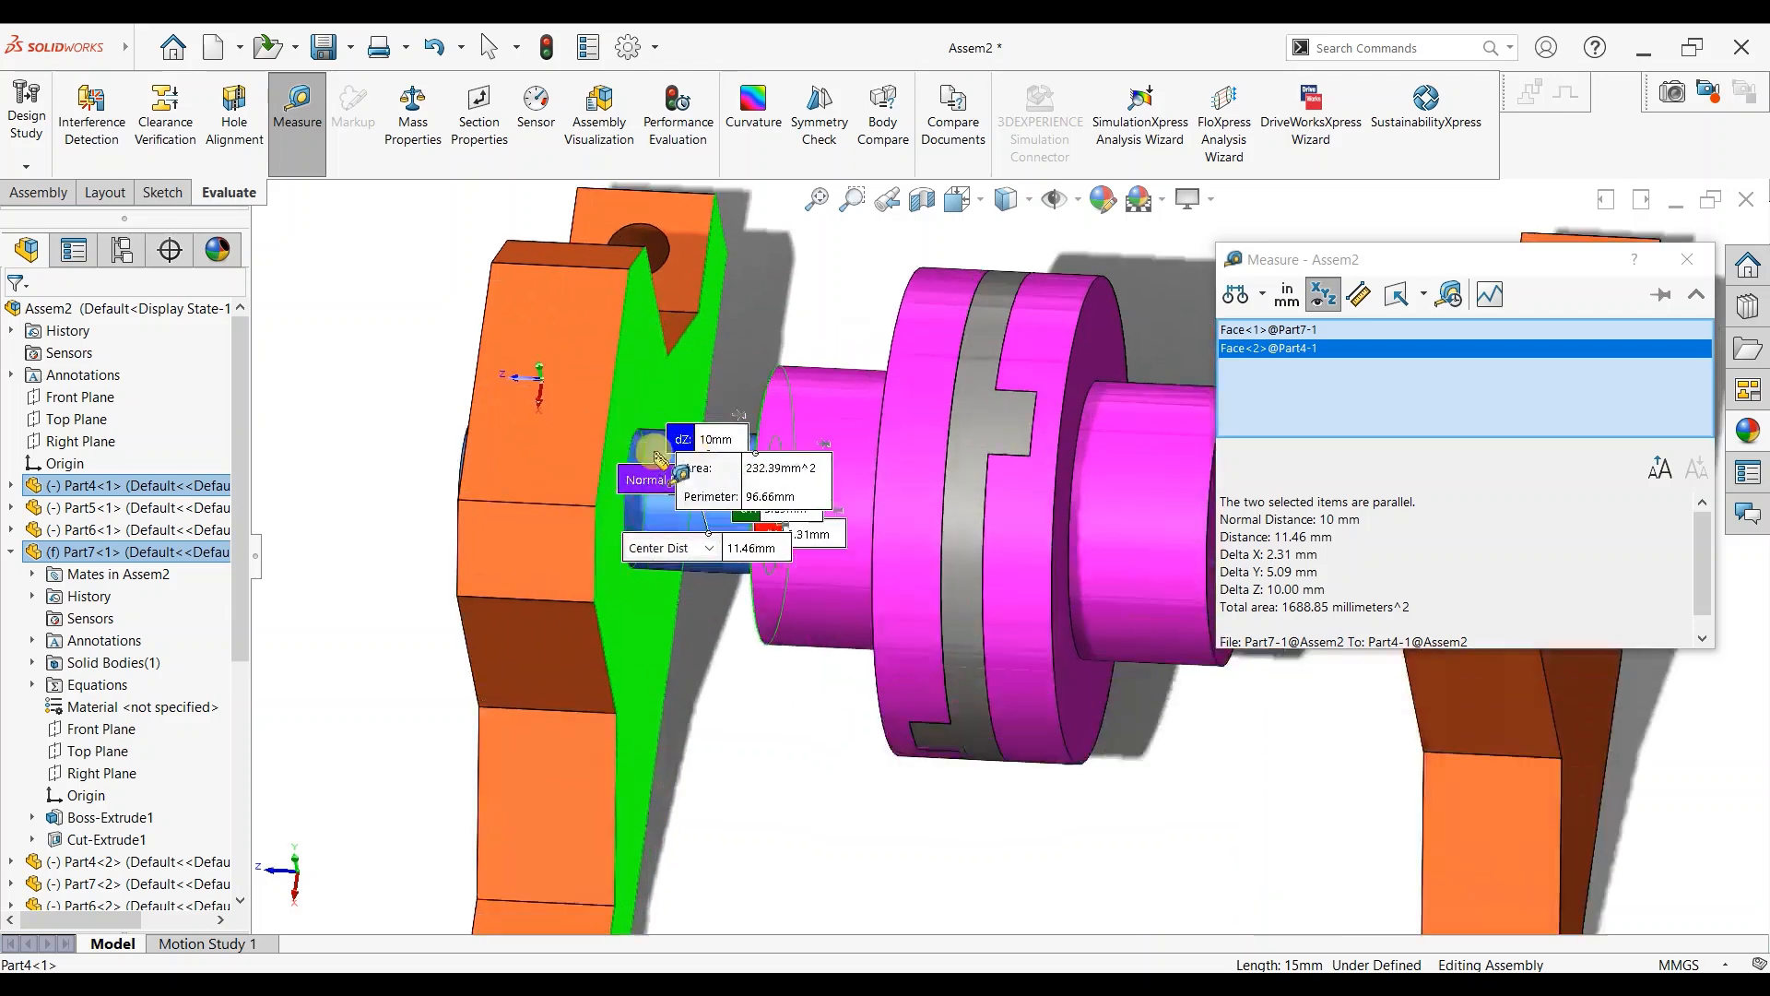
{"action": "scroll", "coordinate": [871, 486], "scroll_direction": "down", "scroll_amount": 2}
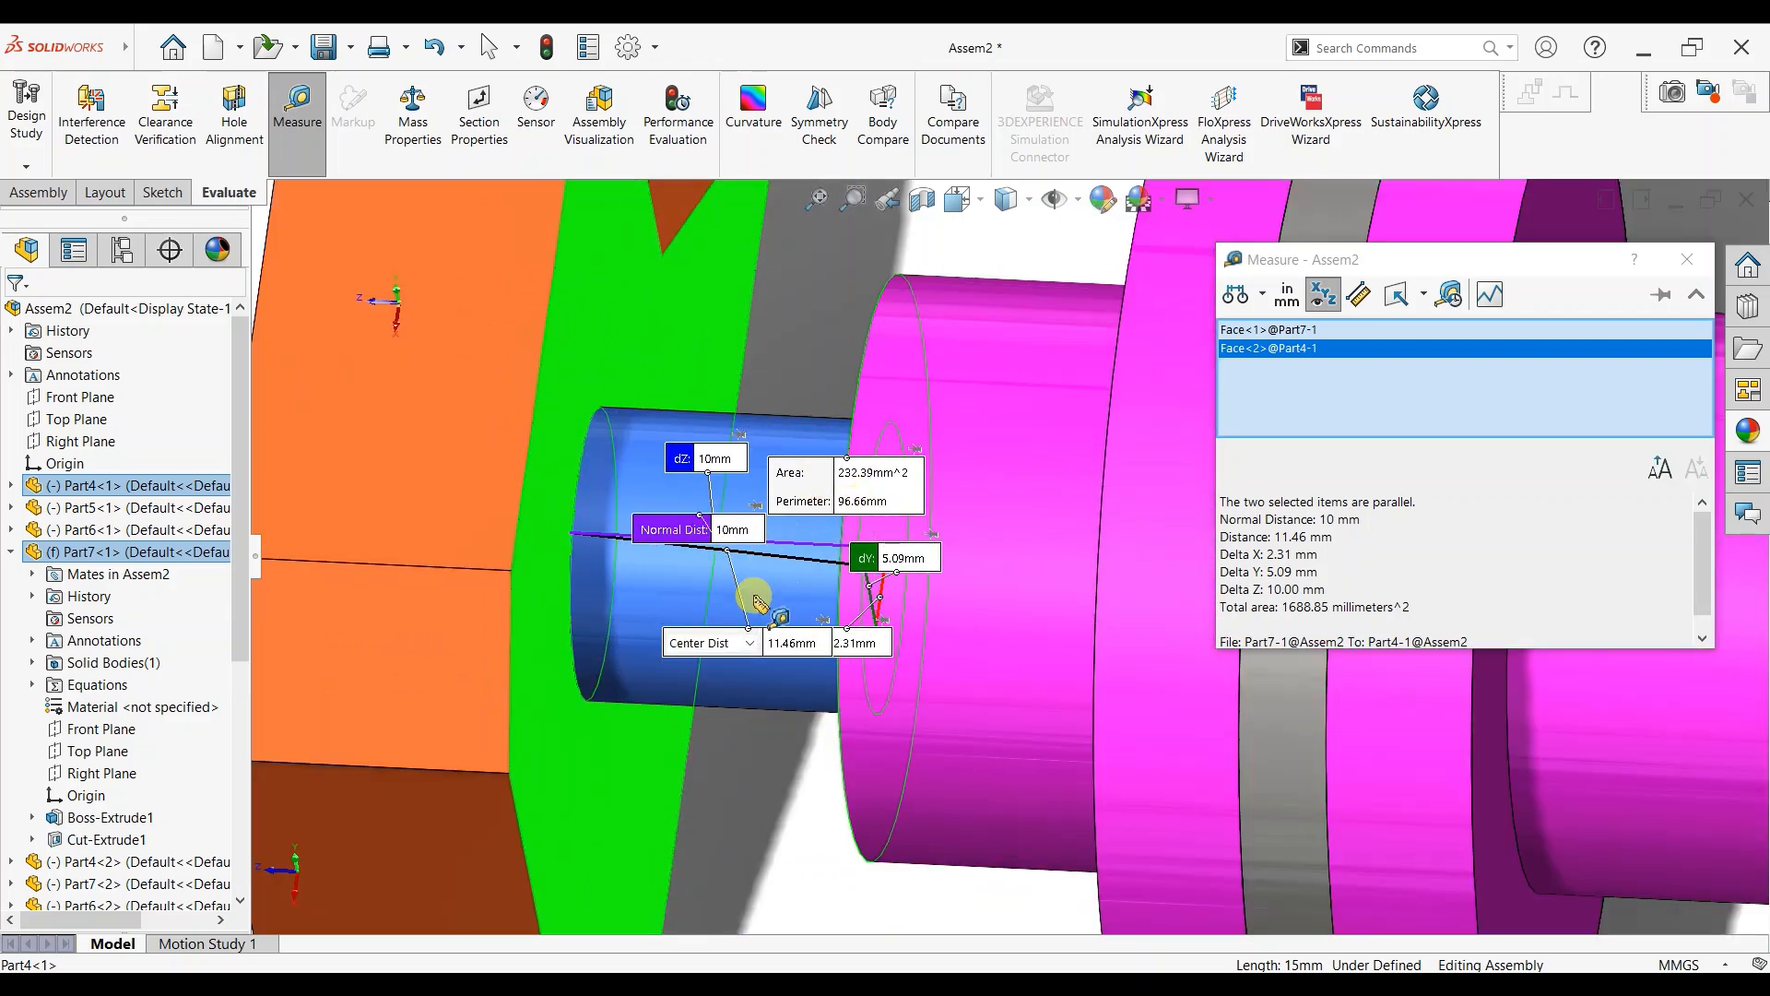
{"action": "scroll", "coordinate": [1119, 517], "scroll_direction": "up", "scroll_amount": 3}
{"action": "left_click", "coordinate": [1686, 267]}
{"action": "scroll", "coordinate": [1526, 595], "scroll_direction": "up", "scroll_amount": 5}
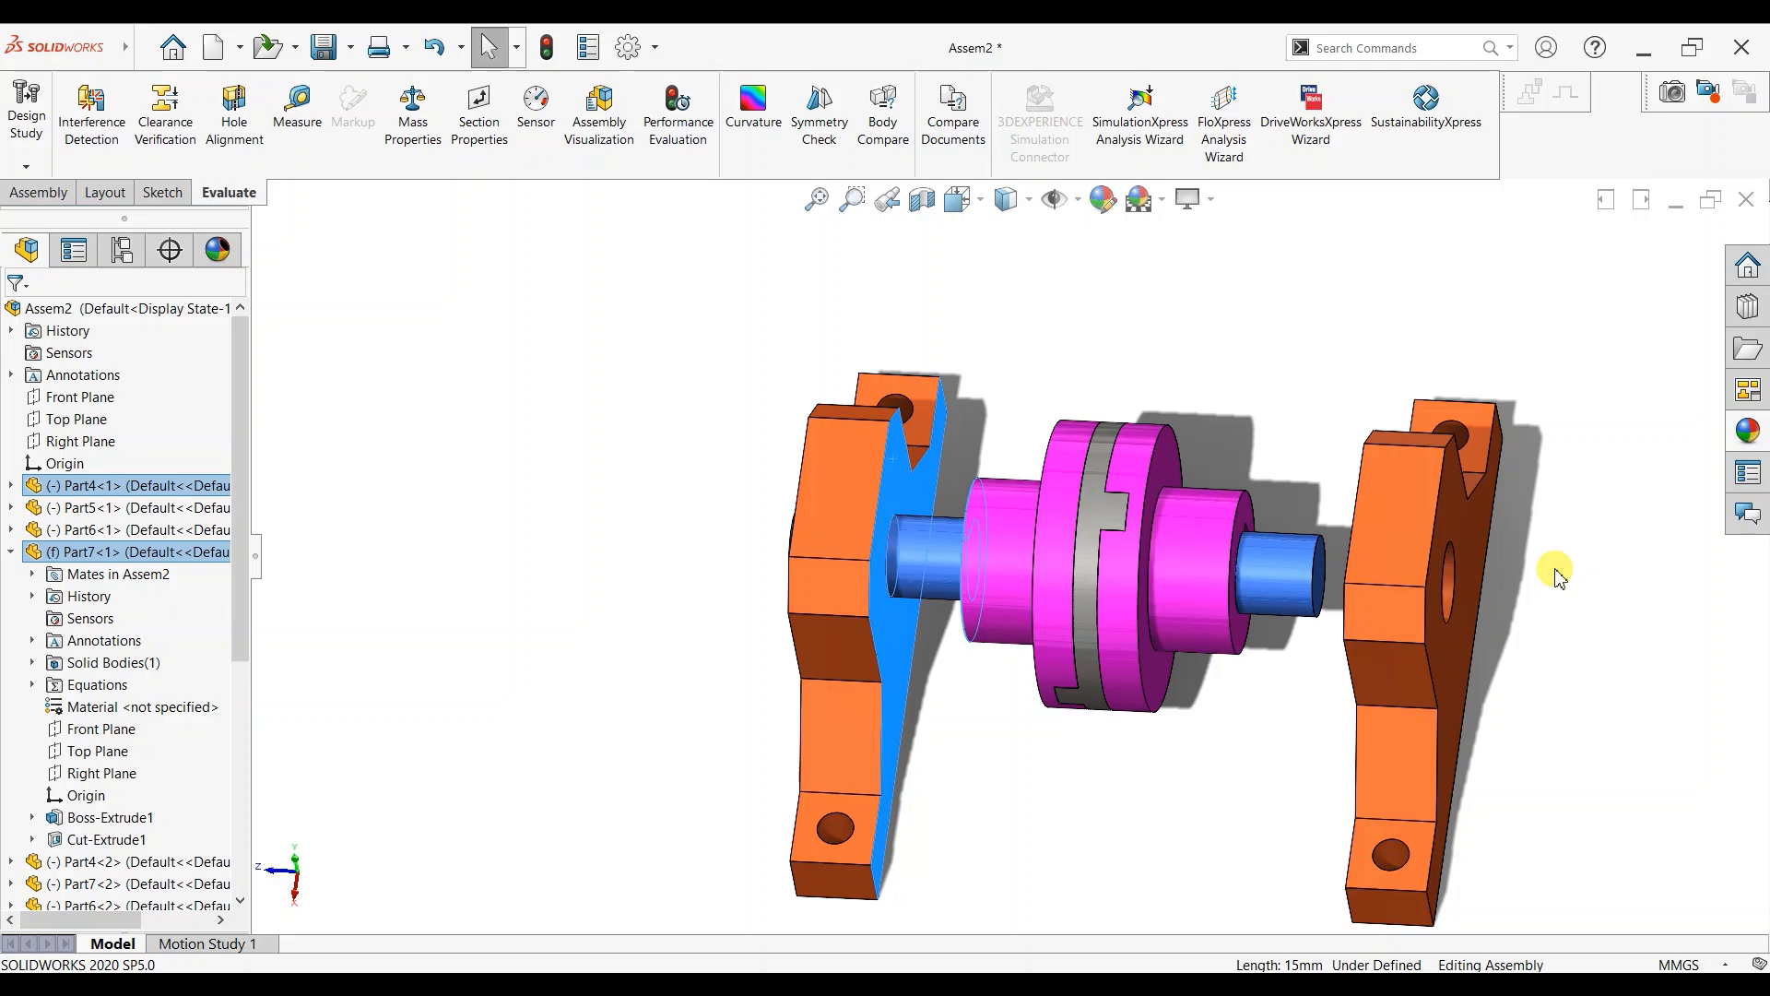
{"action": "scroll", "coordinate": [1555, 572], "scroll_direction": "up", "scroll_amount": 1}
{"action": "scroll", "coordinate": [1549, 496], "scroll_direction": "down", "scroll_amount": 1}
{"action": "left_click", "coordinate": [1473, 580]}
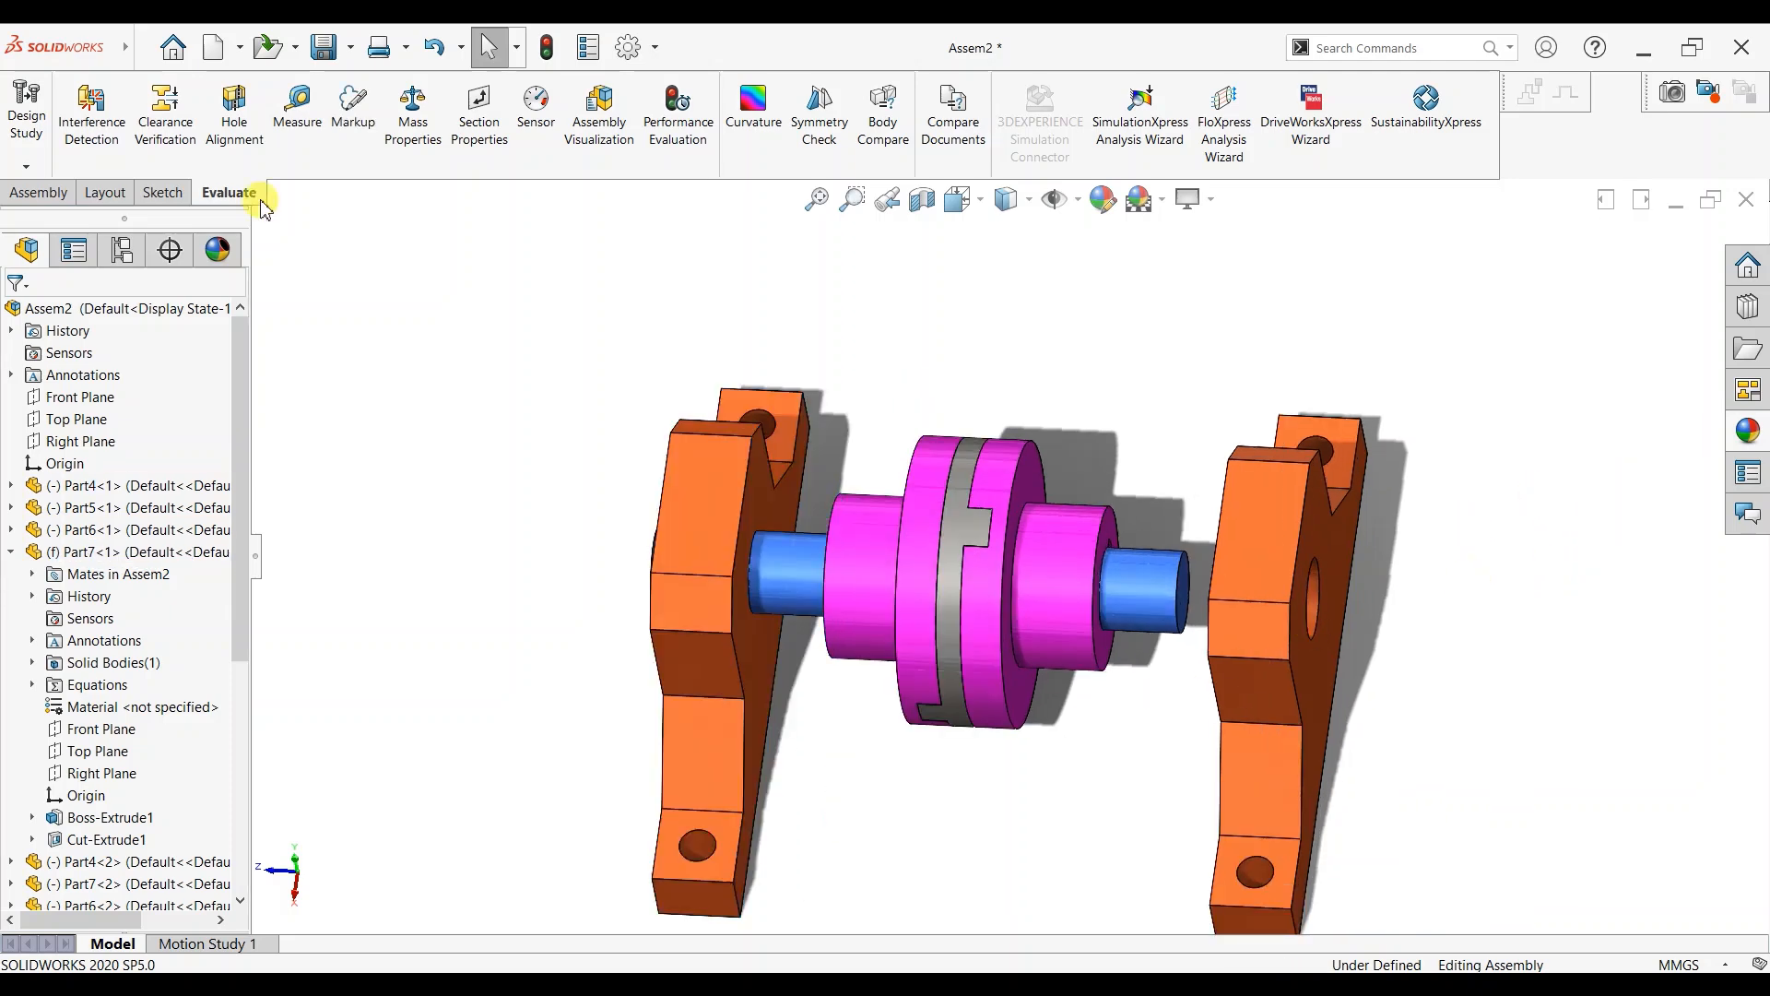
Add a 10 mm distance mate between the second flange's hub end face and the copied bracket's inner face.
{"action": "left_click", "coordinate": [37, 192]}
{"action": "left_click", "coordinate": [179, 121]}
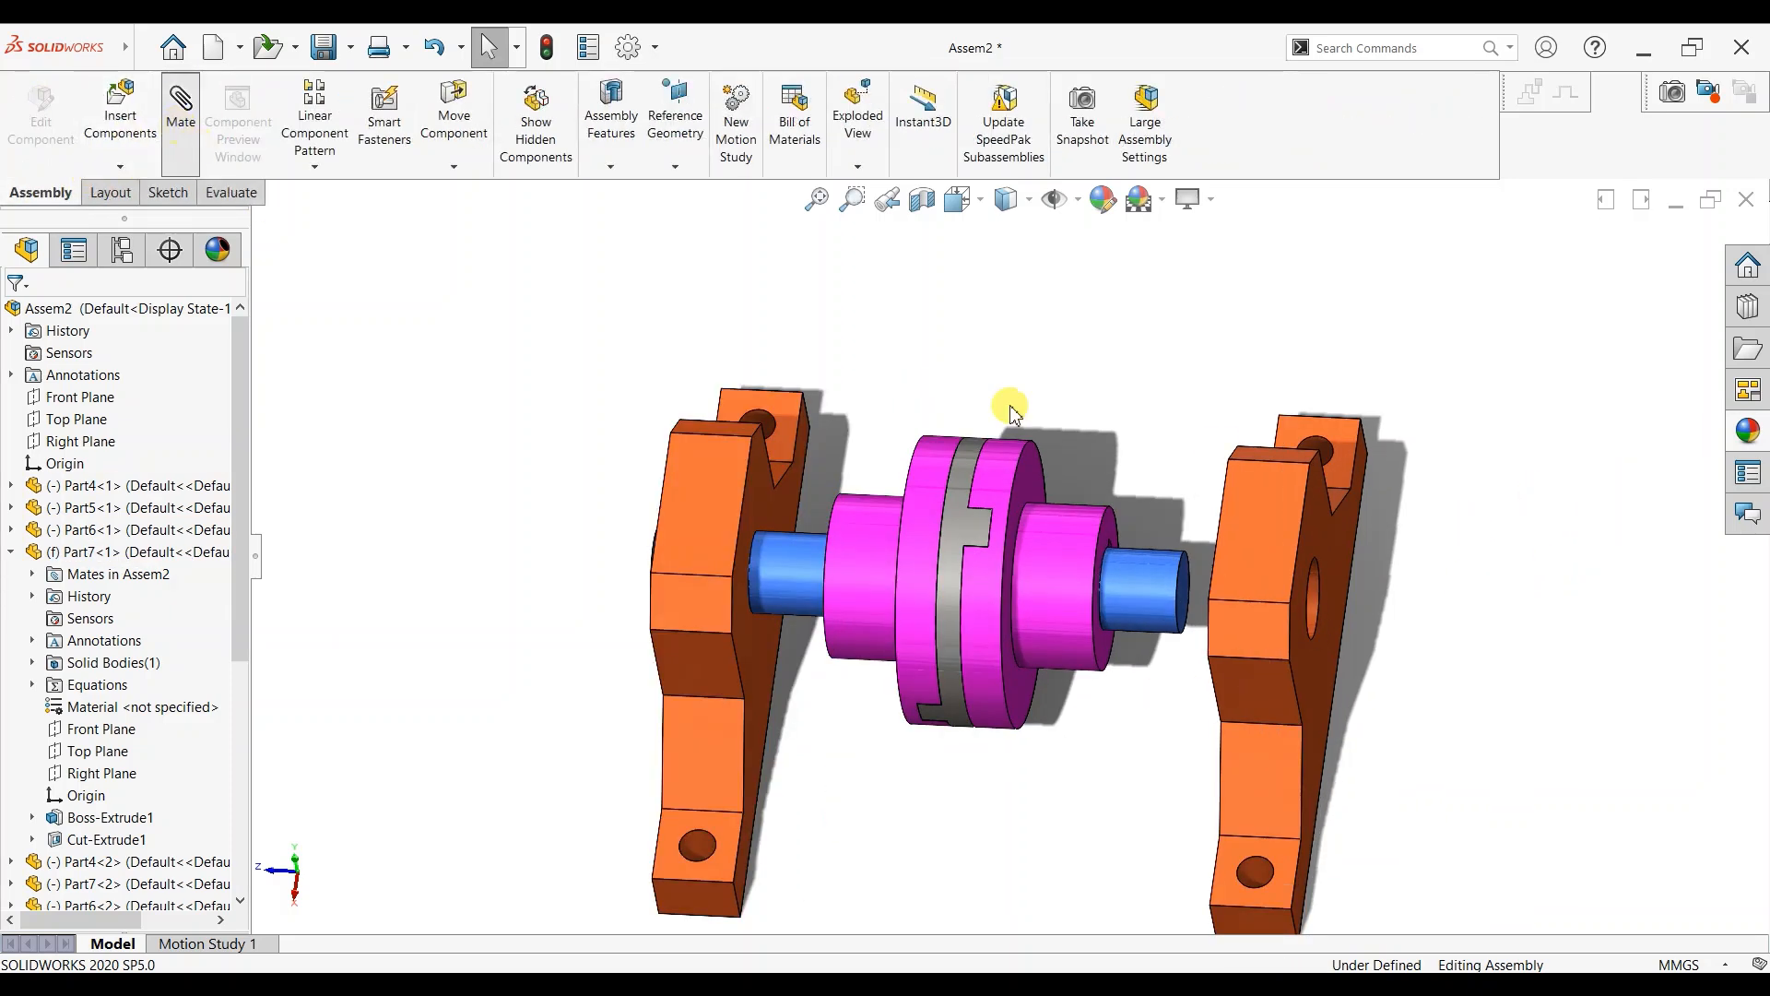
{"action": "left_click", "coordinate": [1116, 532]}
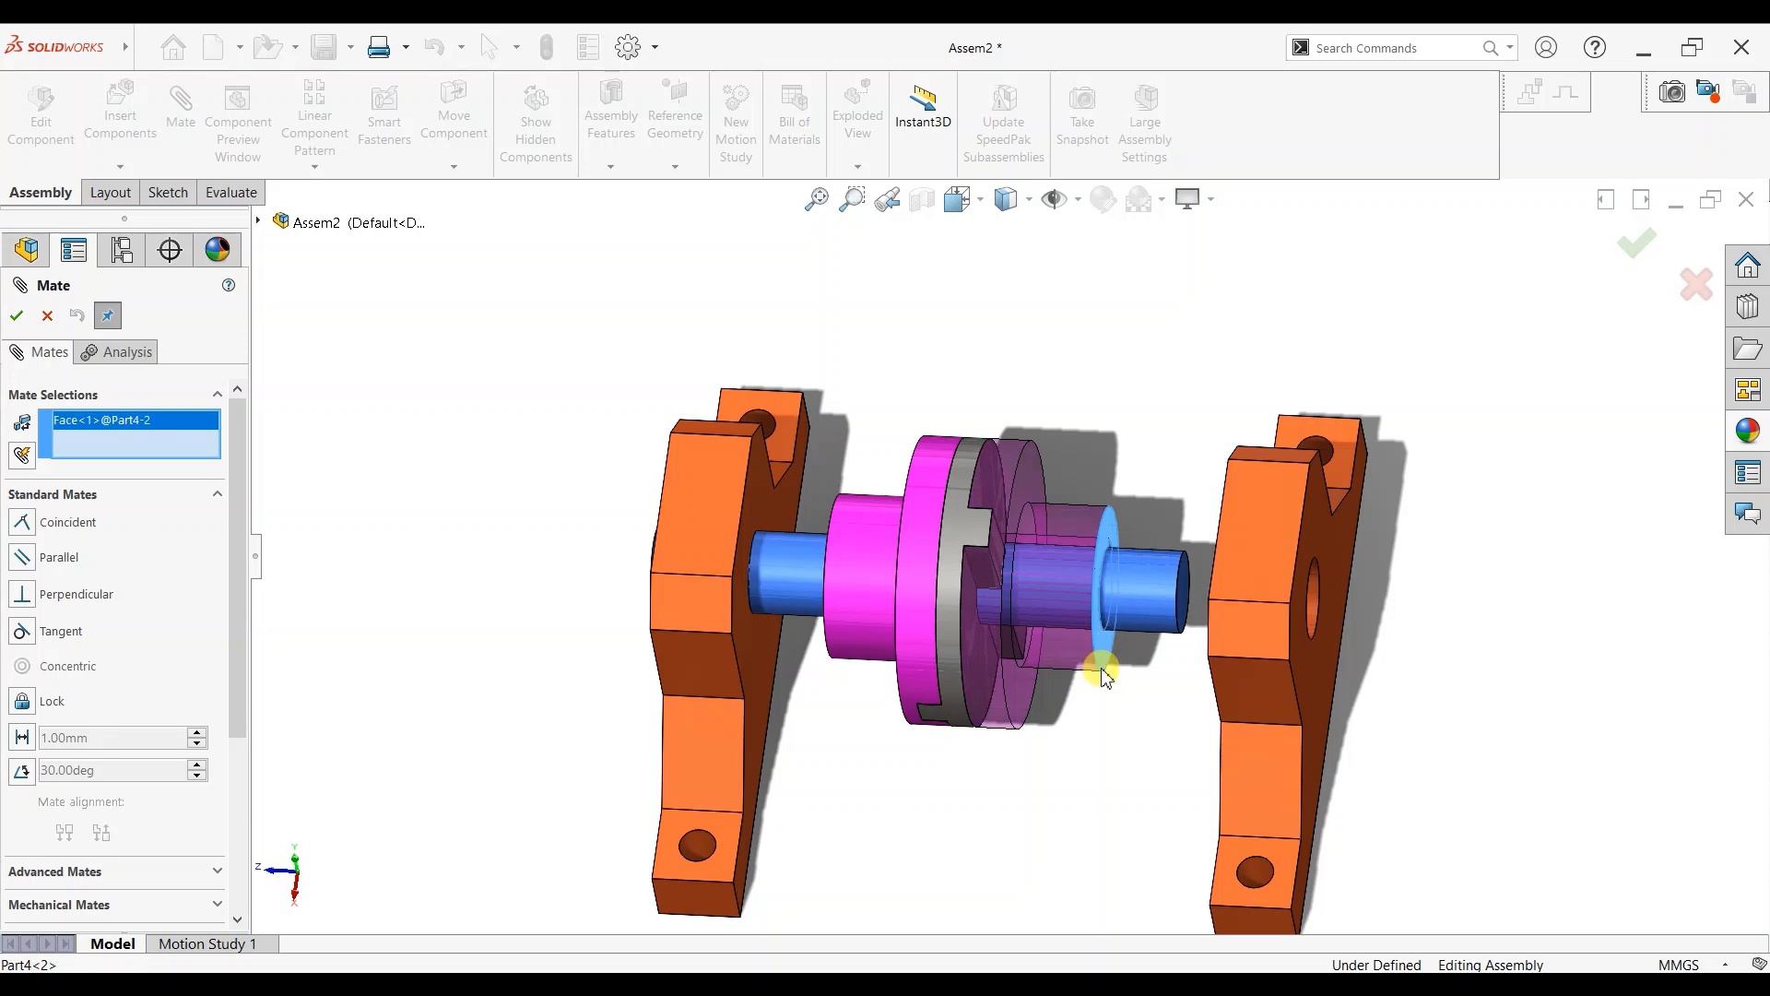
{"action": "middle_click_drag", "start_coordinate": [1099, 673], "coordinate": [1242, 510]}
{"action": "left_click", "coordinate": [1239, 507]}
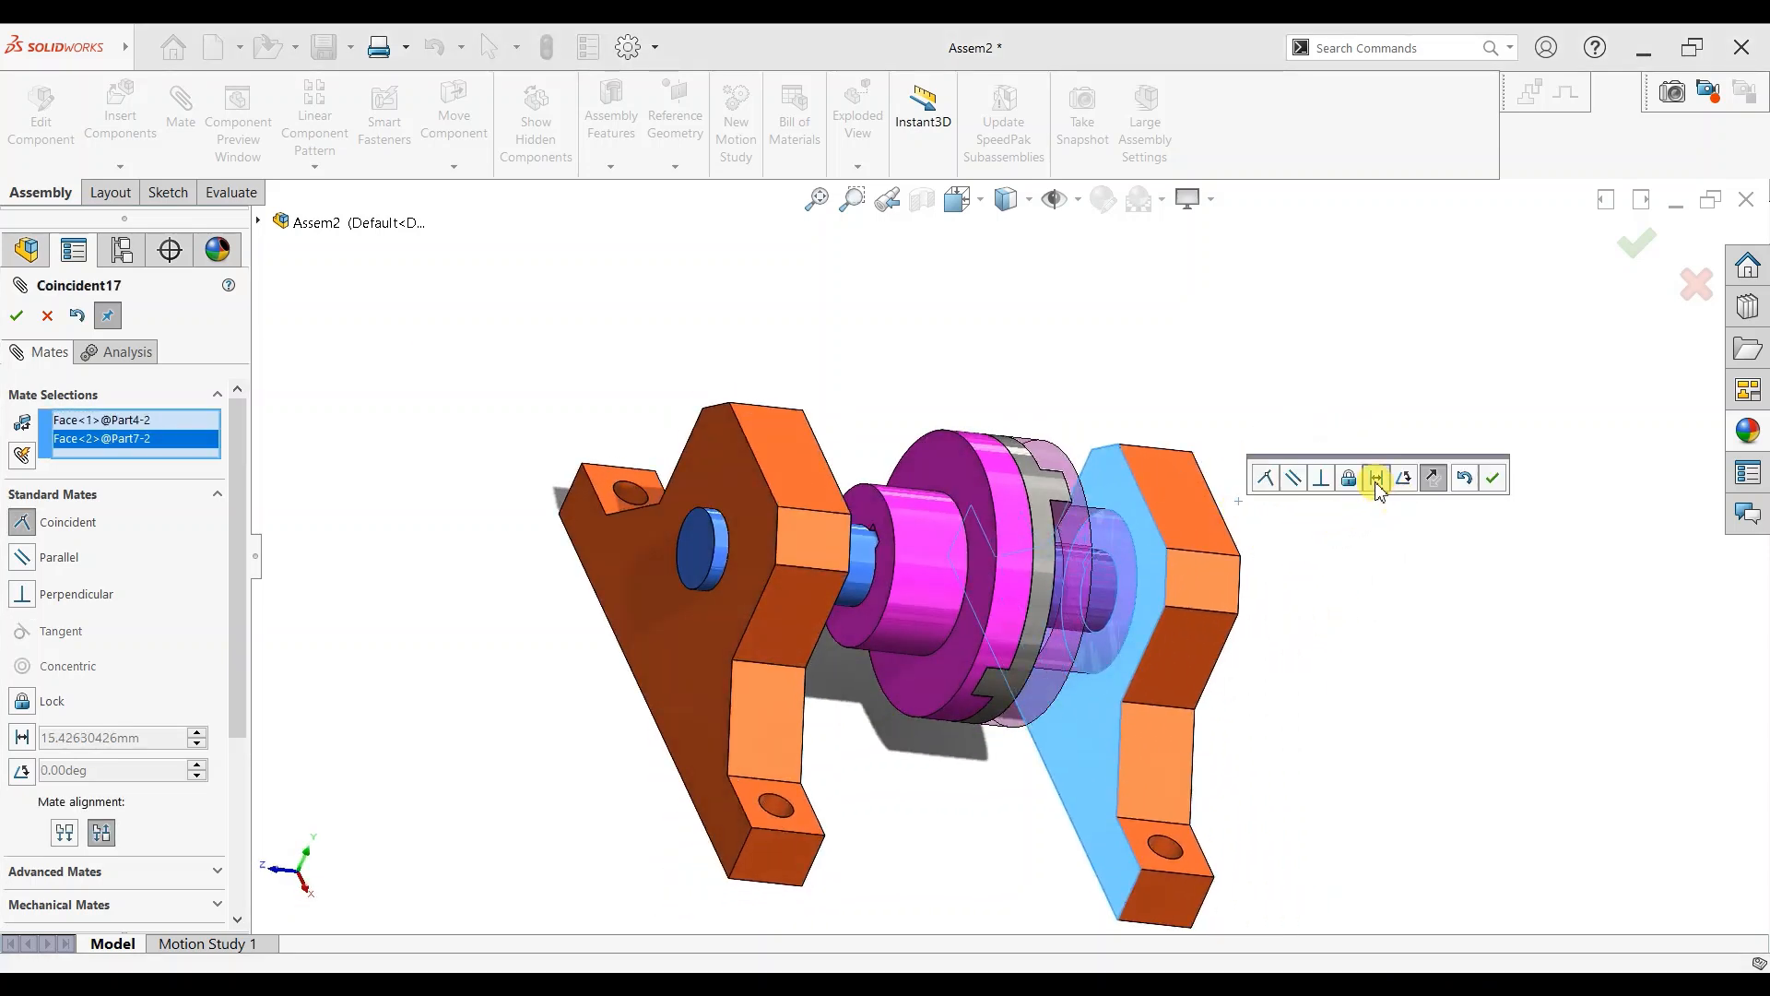
{"action": "left_click", "coordinate": [1376, 478]}
{"action": "type", "text": "10"}
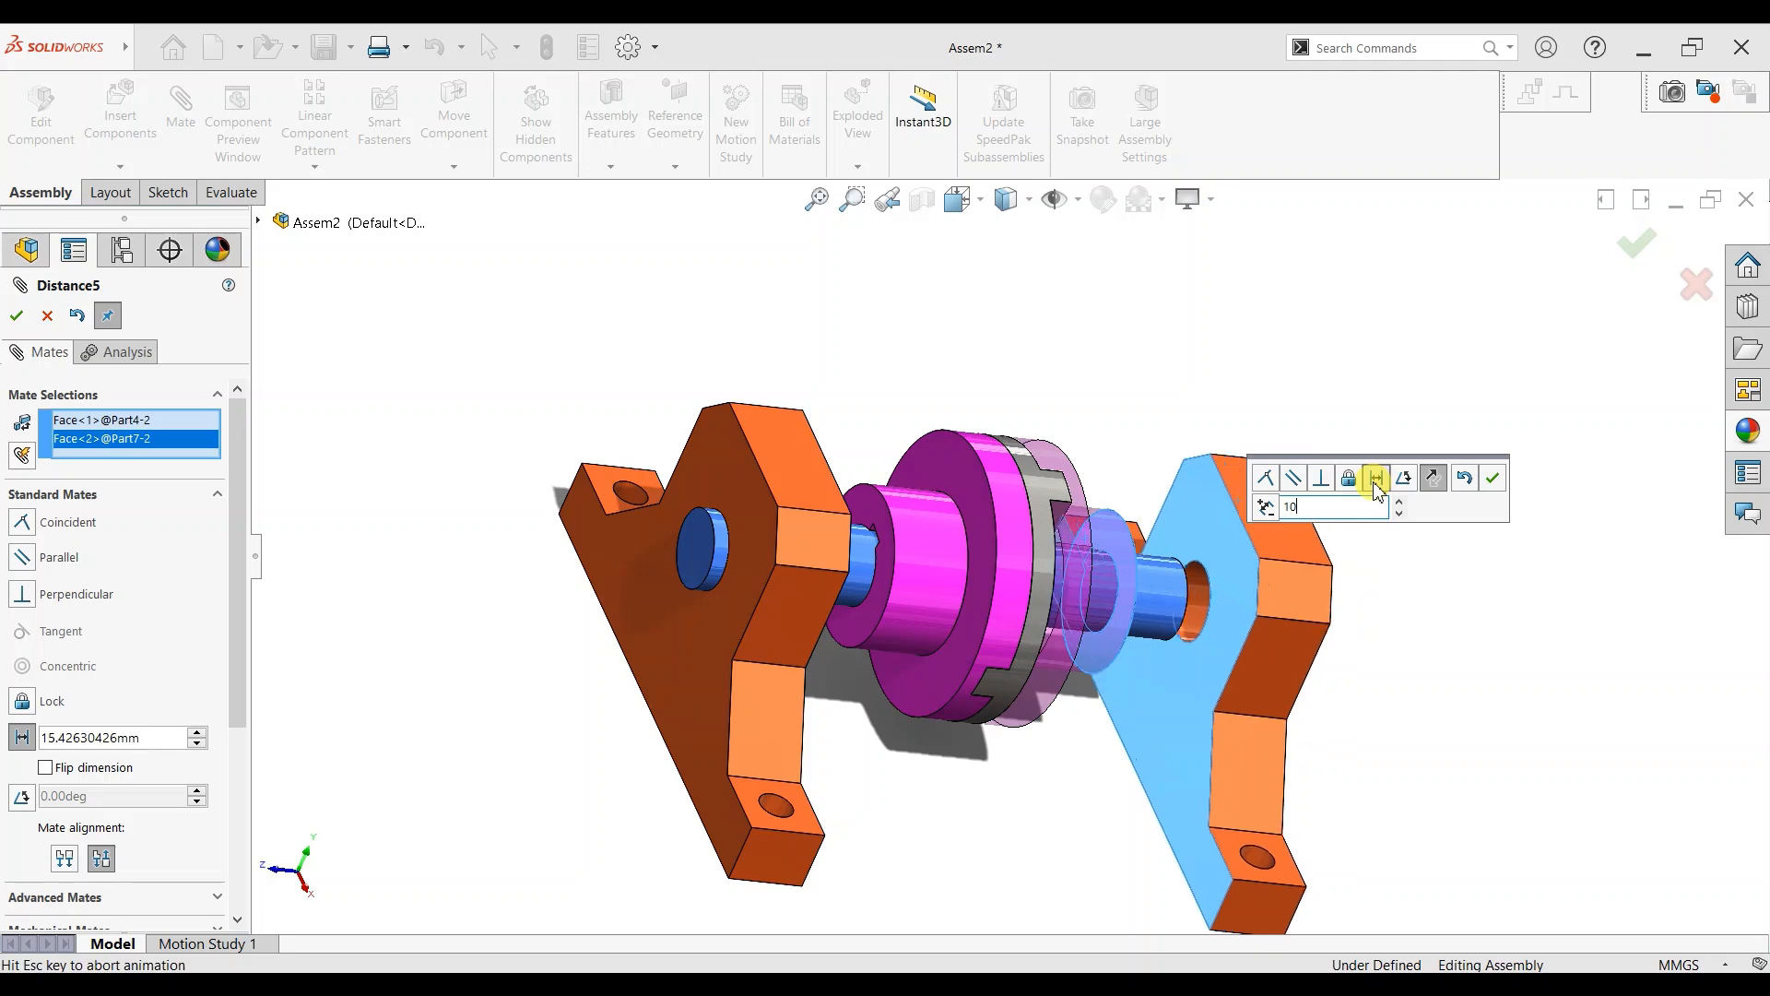
{"action": "key", "text": "Return"}
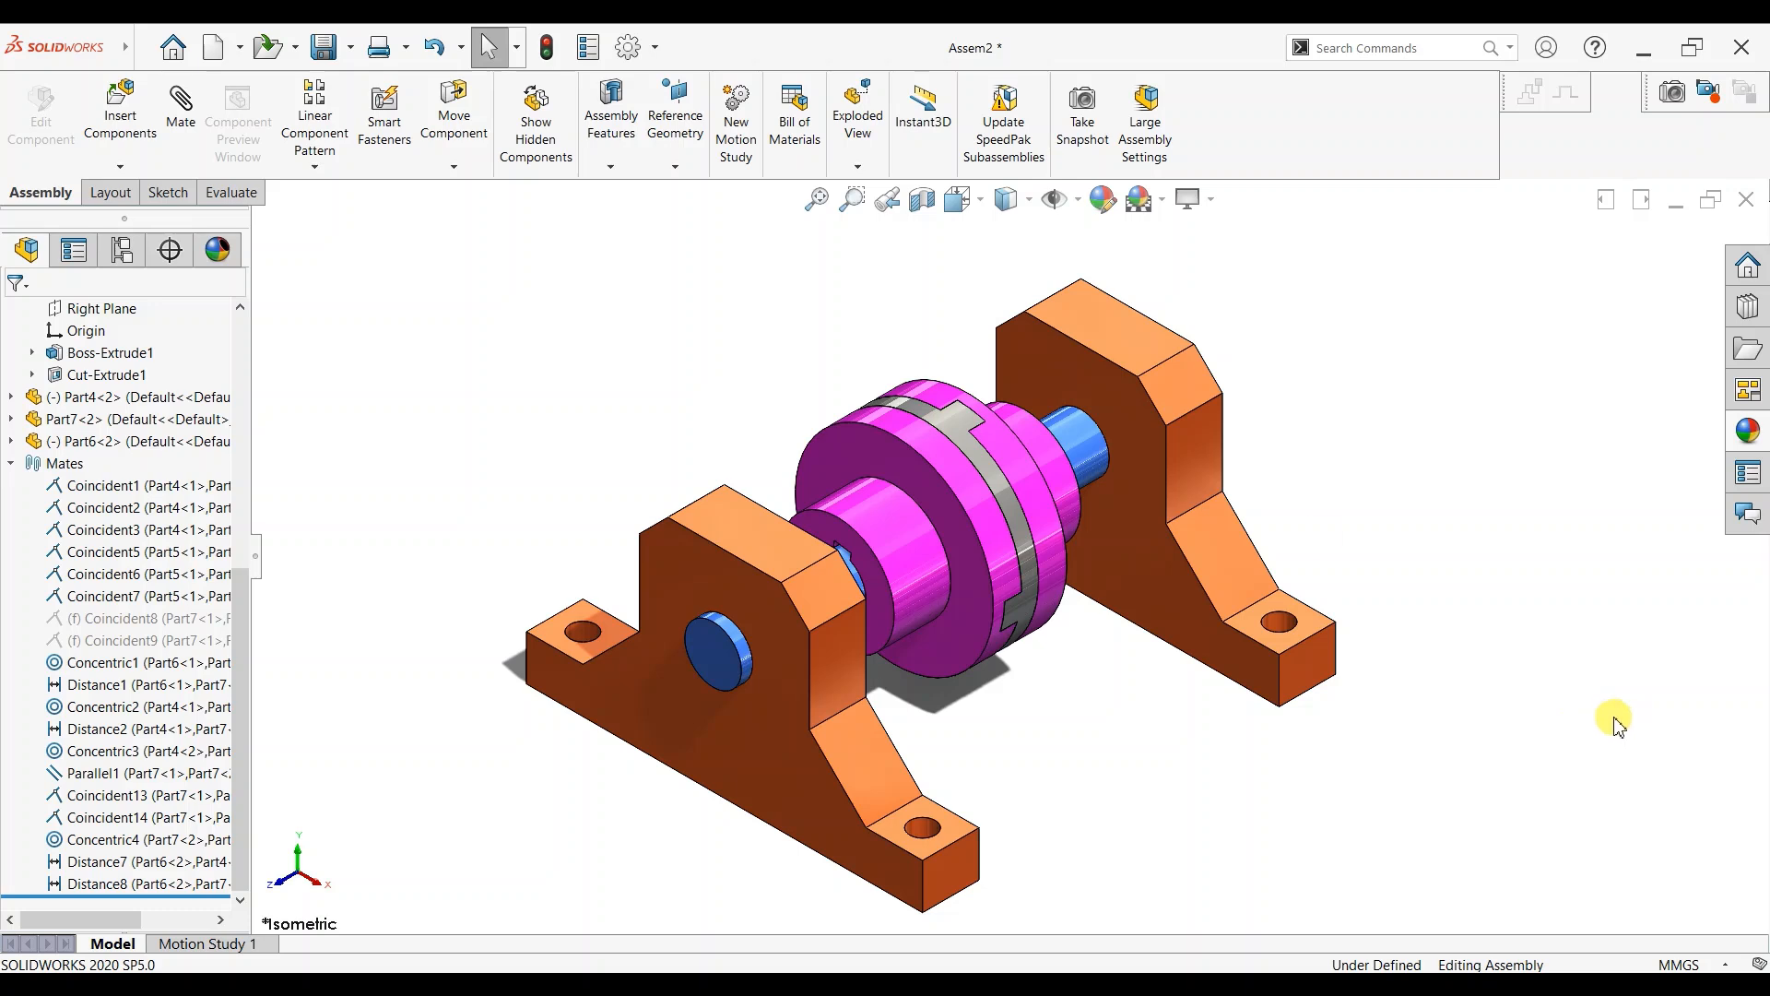
In Motion Study 1, add a constant-speed rotary motor at 20 RPM on the first shaft's circular end edge, with its direction reversed.
{"action": "left_click", "coordinate": [1195, 201]}
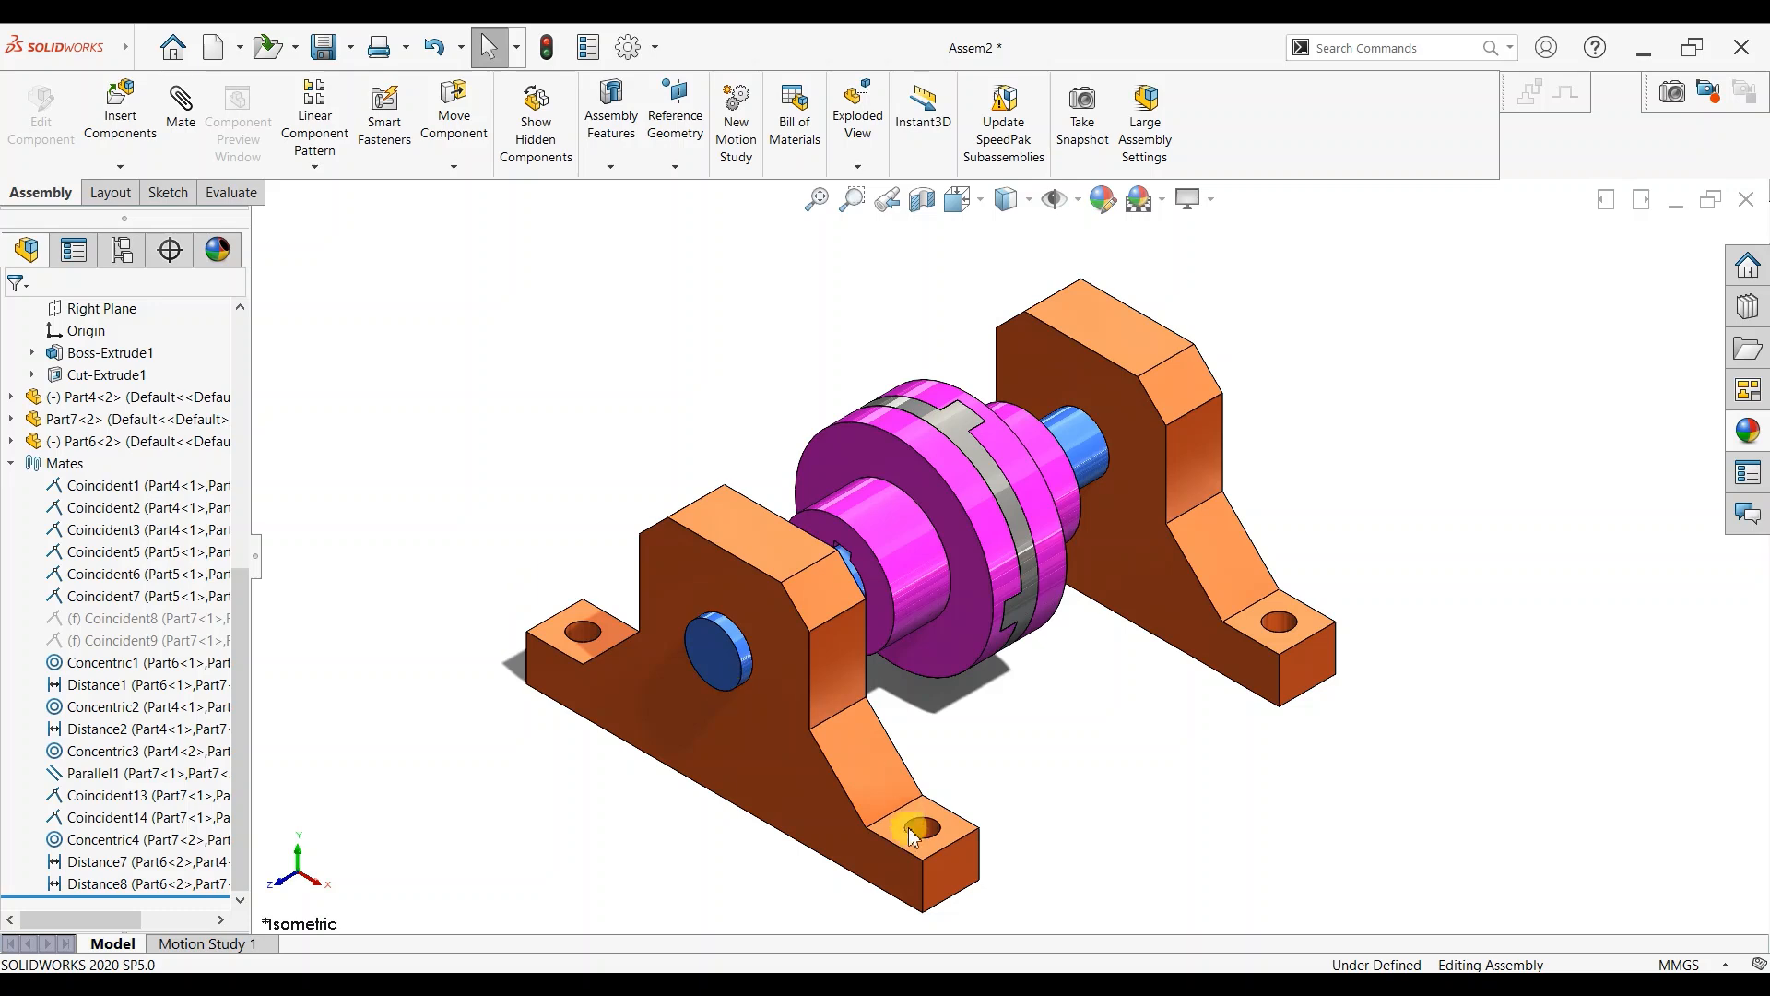
{"action": "left_click", "coordinate": [181, 946]}
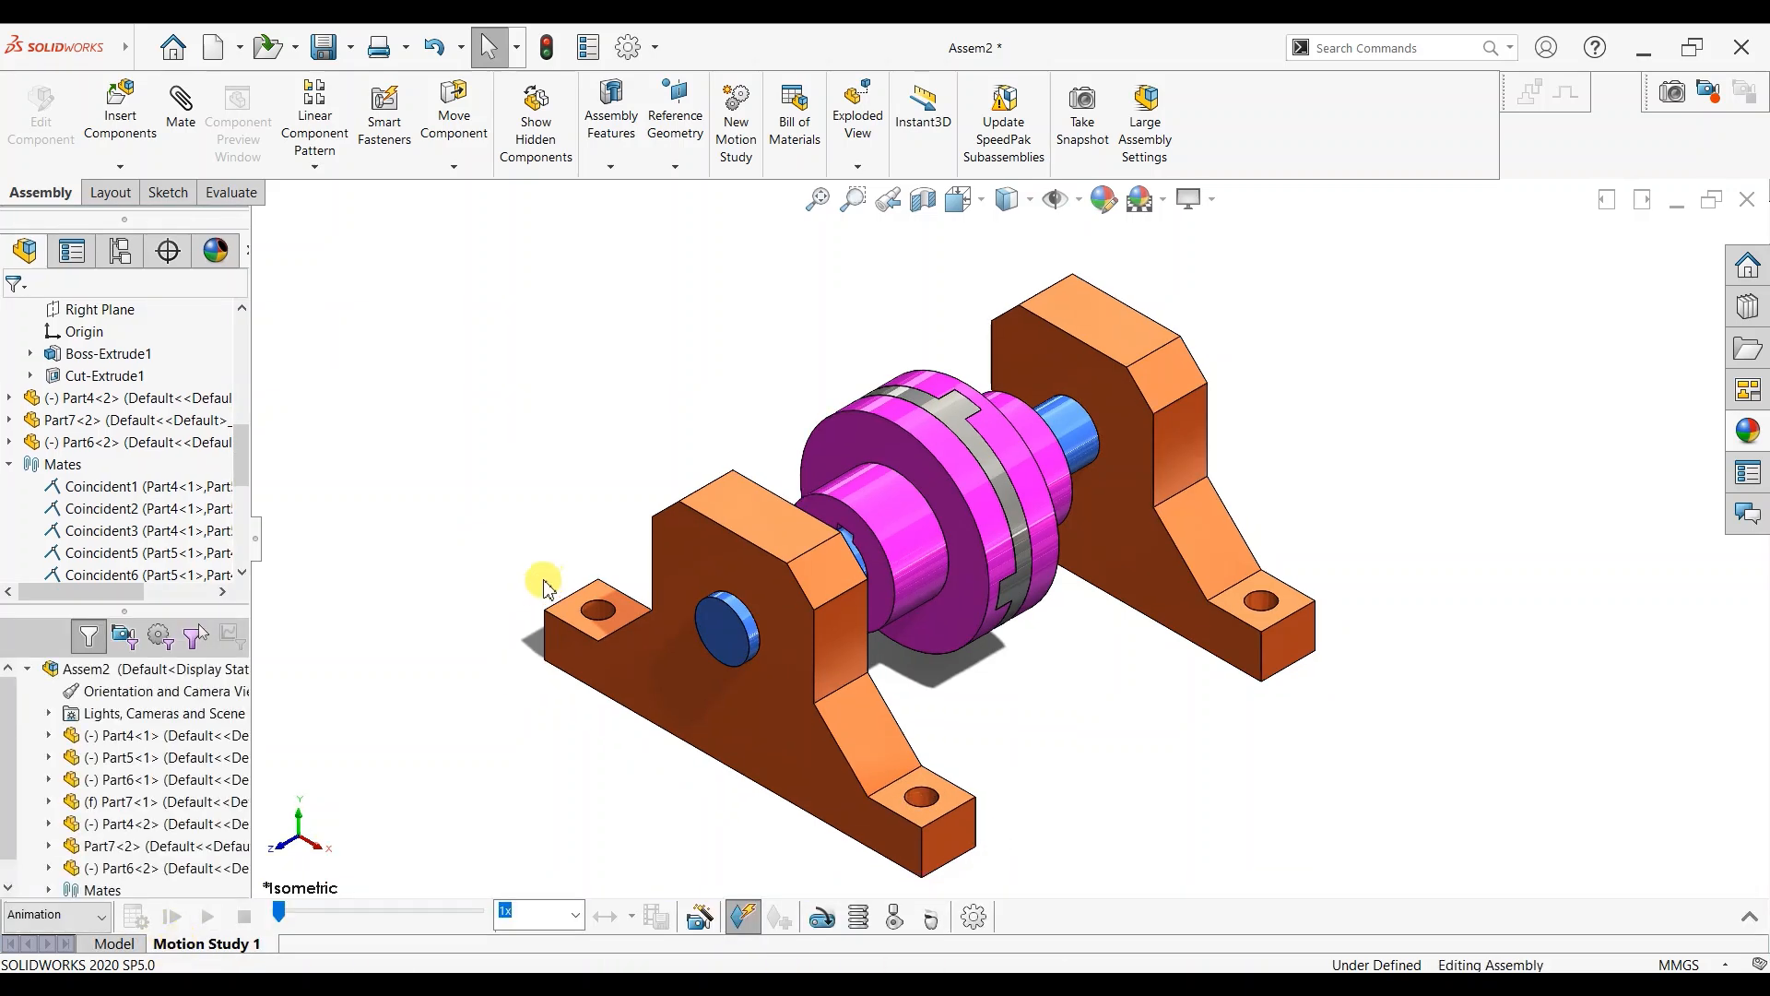
{"action": "left_click", "coordinate": [821, 922]}
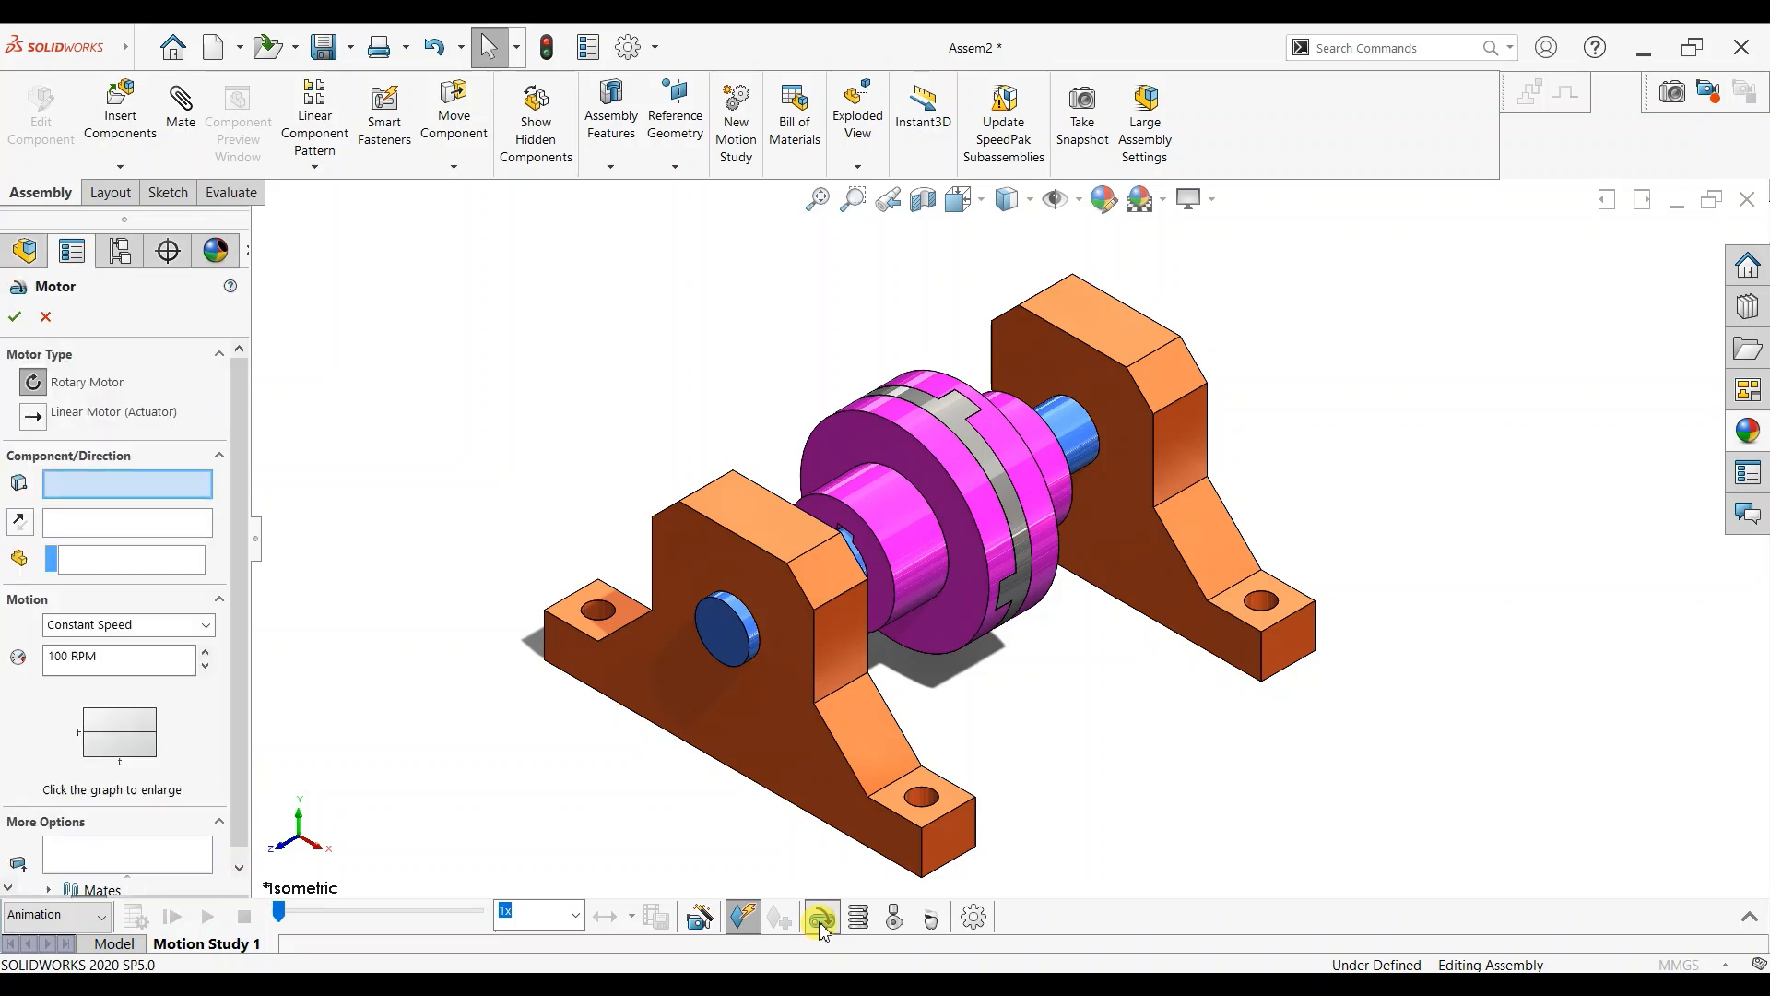
{"action": "left_click", "coordinate": [735, 623]}
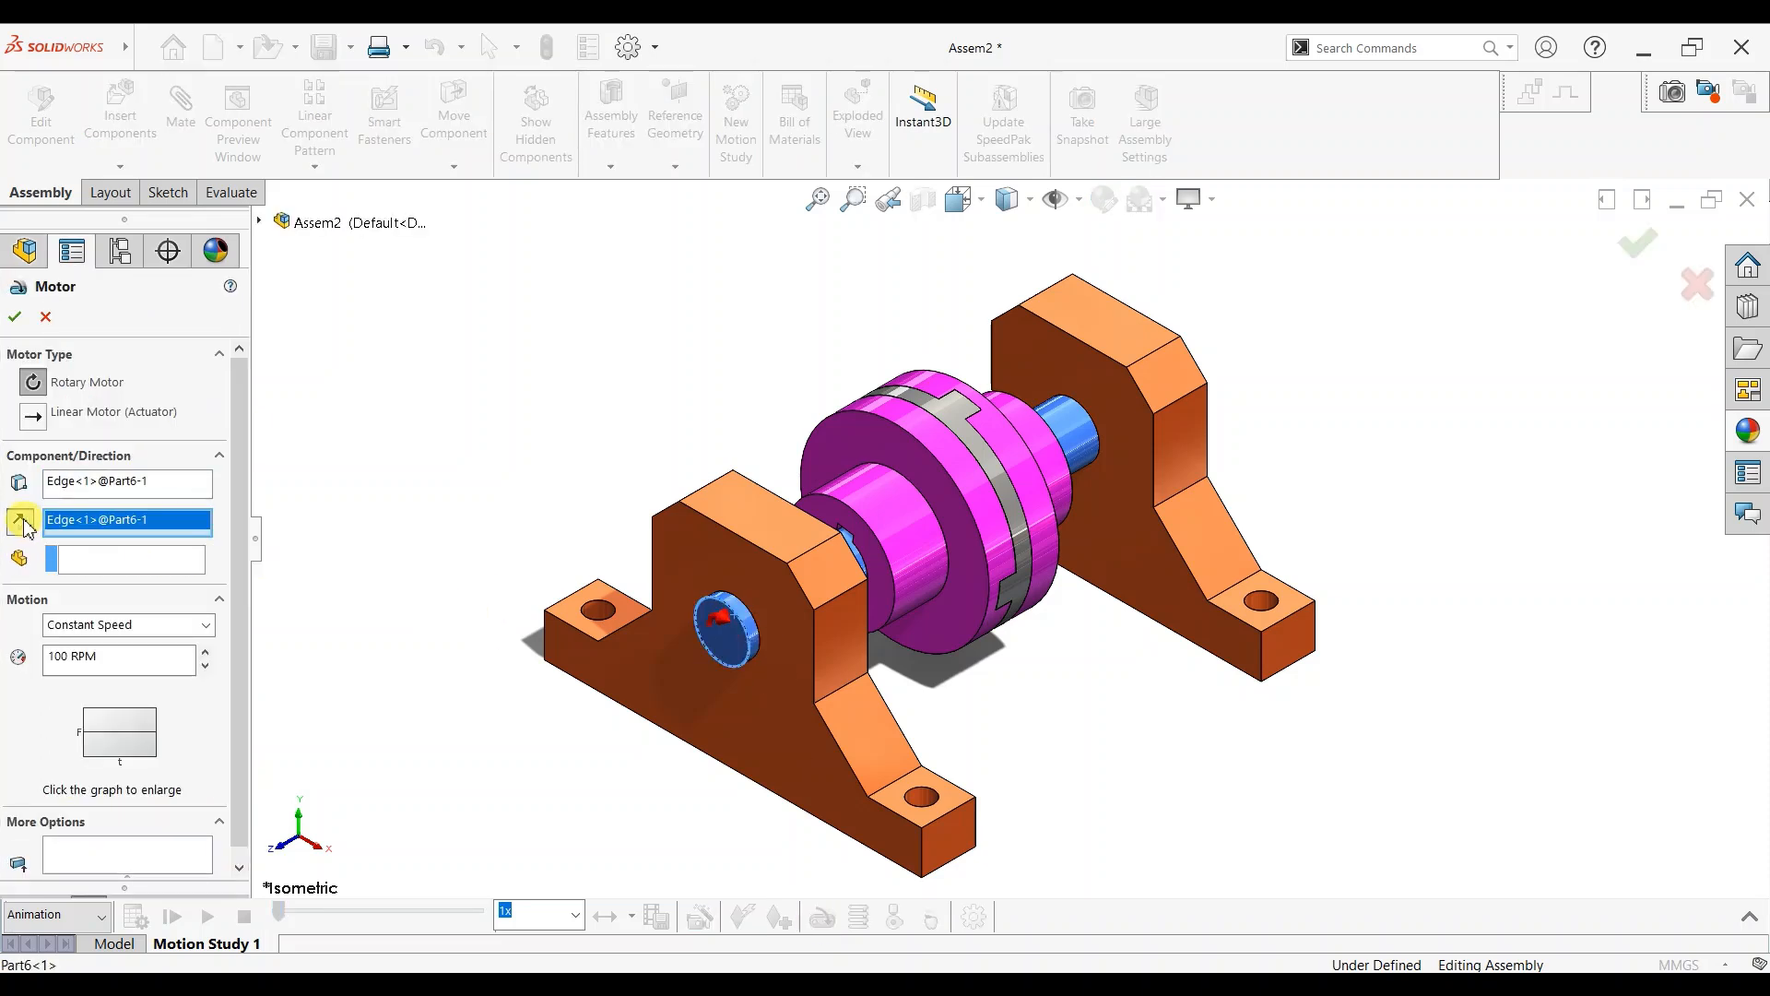
{"action": "double_click", "coordinate": [58, 655]}
{"action": "type", "text": "20"}
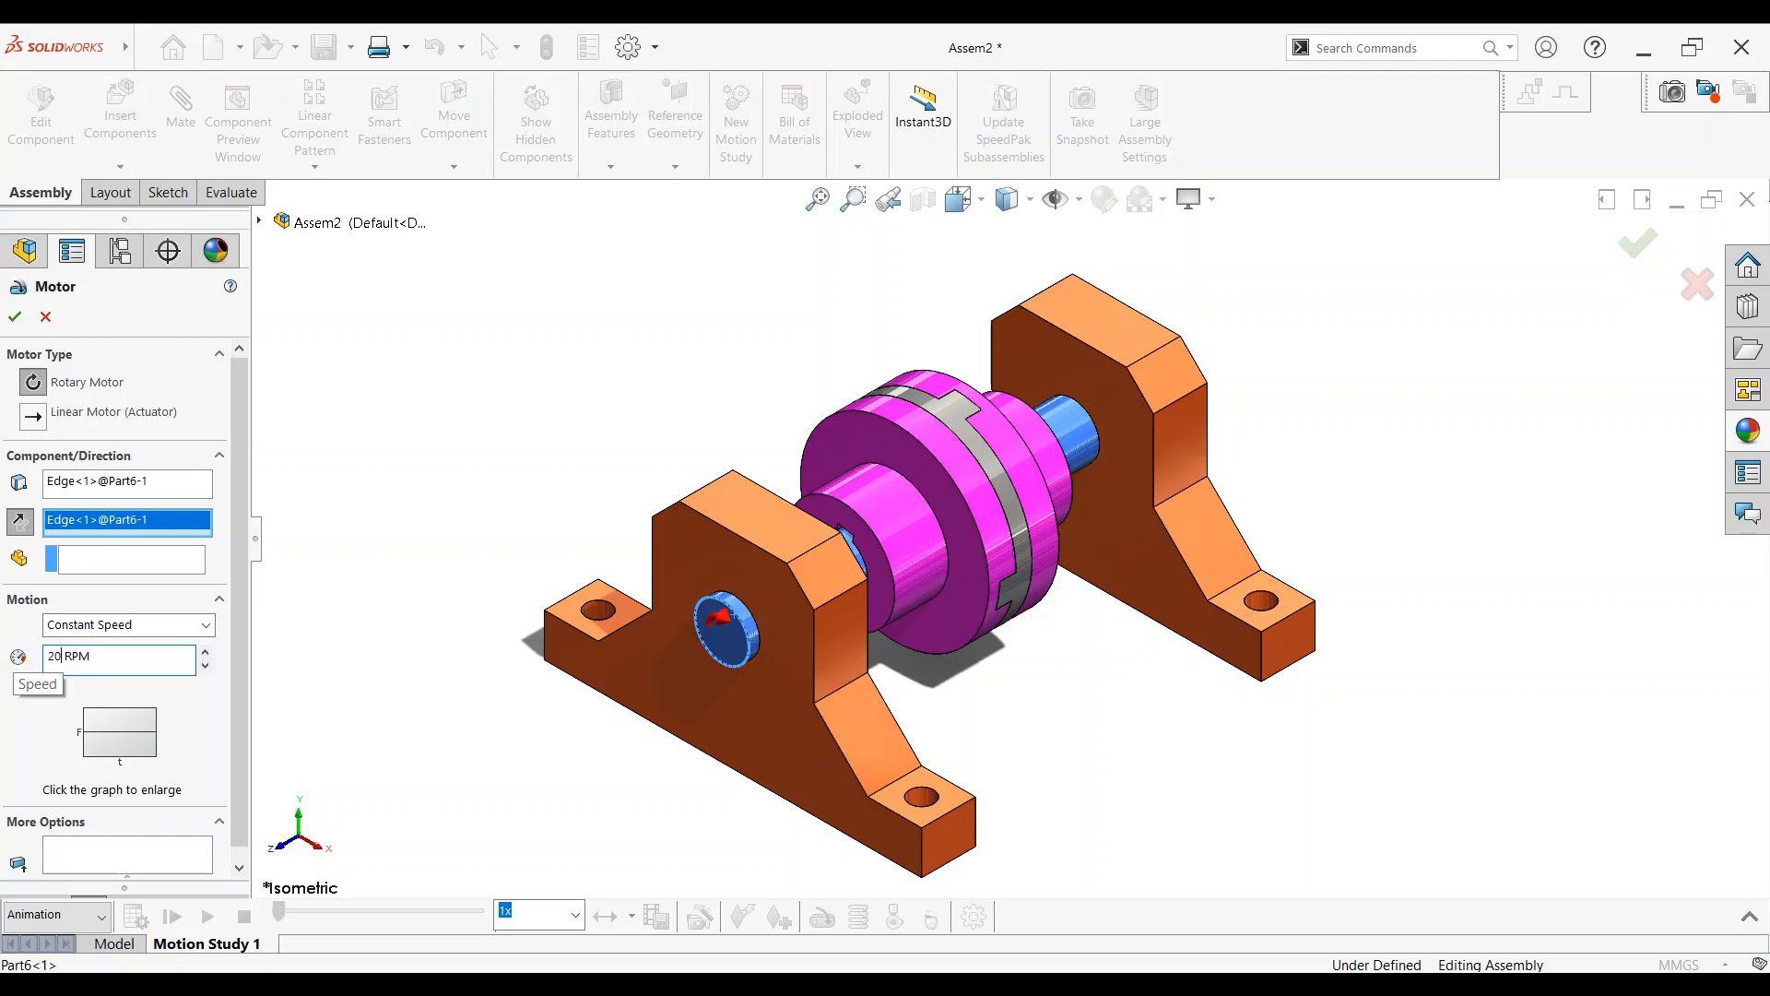
{"action": "left_click", "coordinate": [15, 317]}
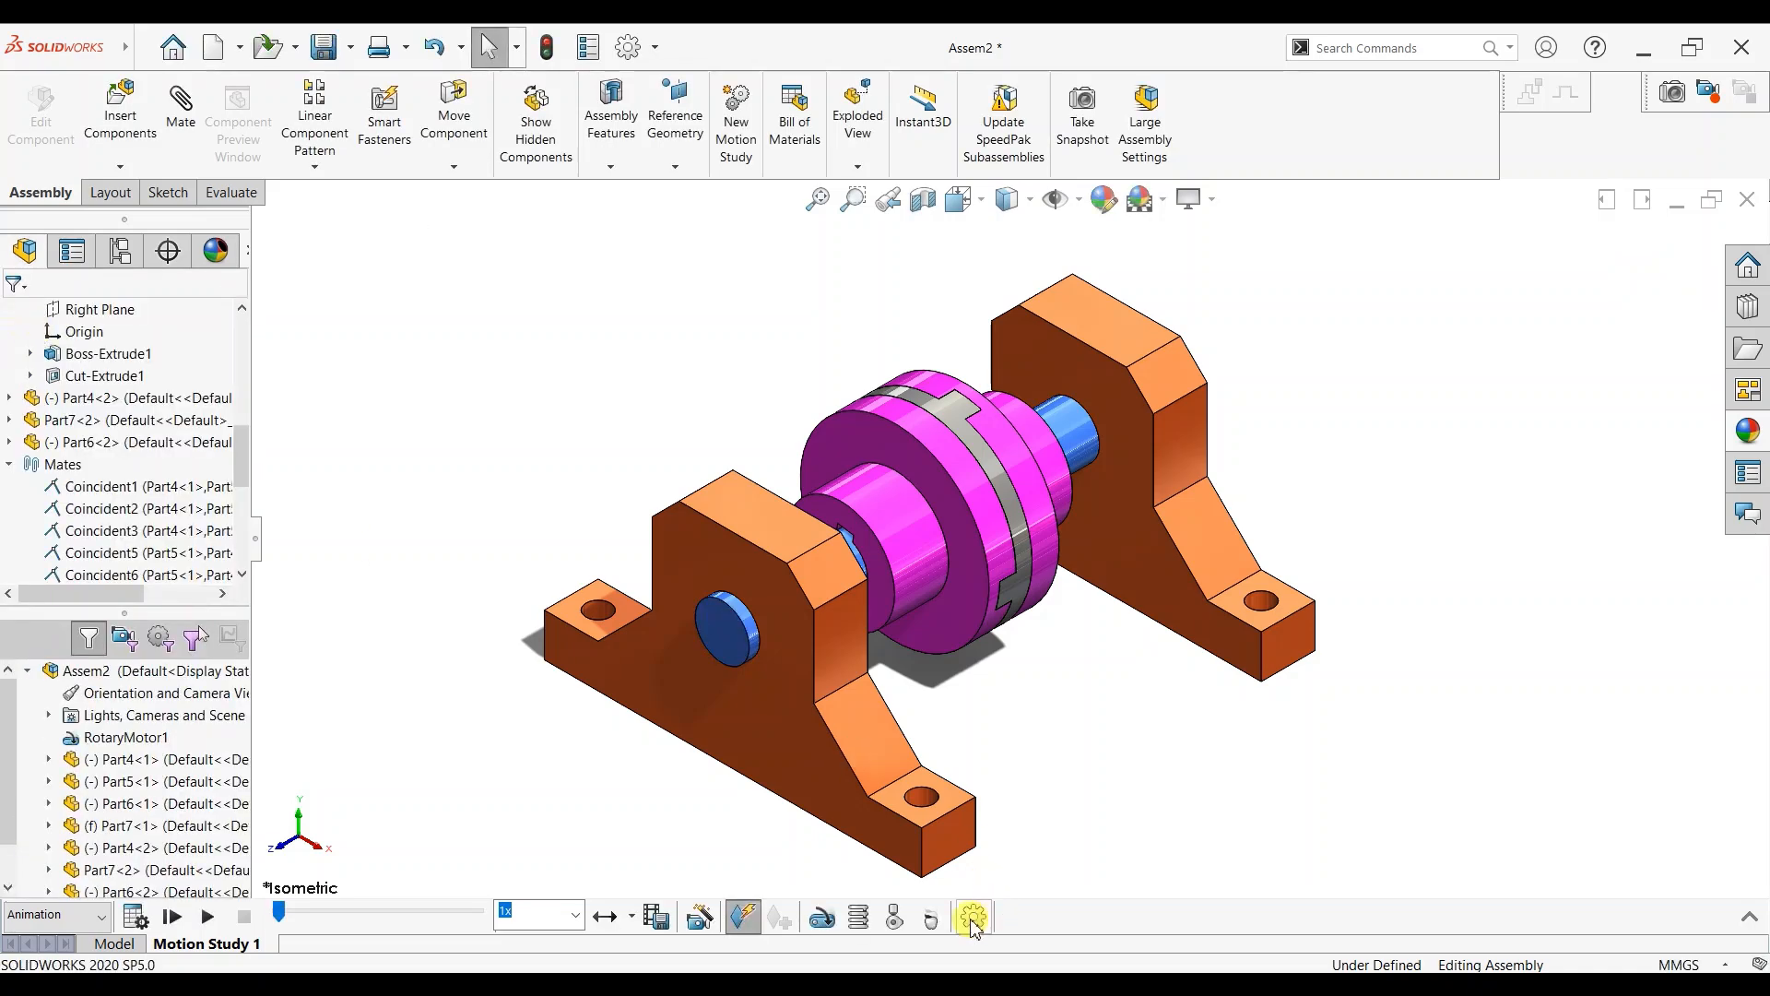
Extend the motion study's total duration to 10 seconds on the timeline.
{"action": "left_click", "coordinate": [1742, 919]}
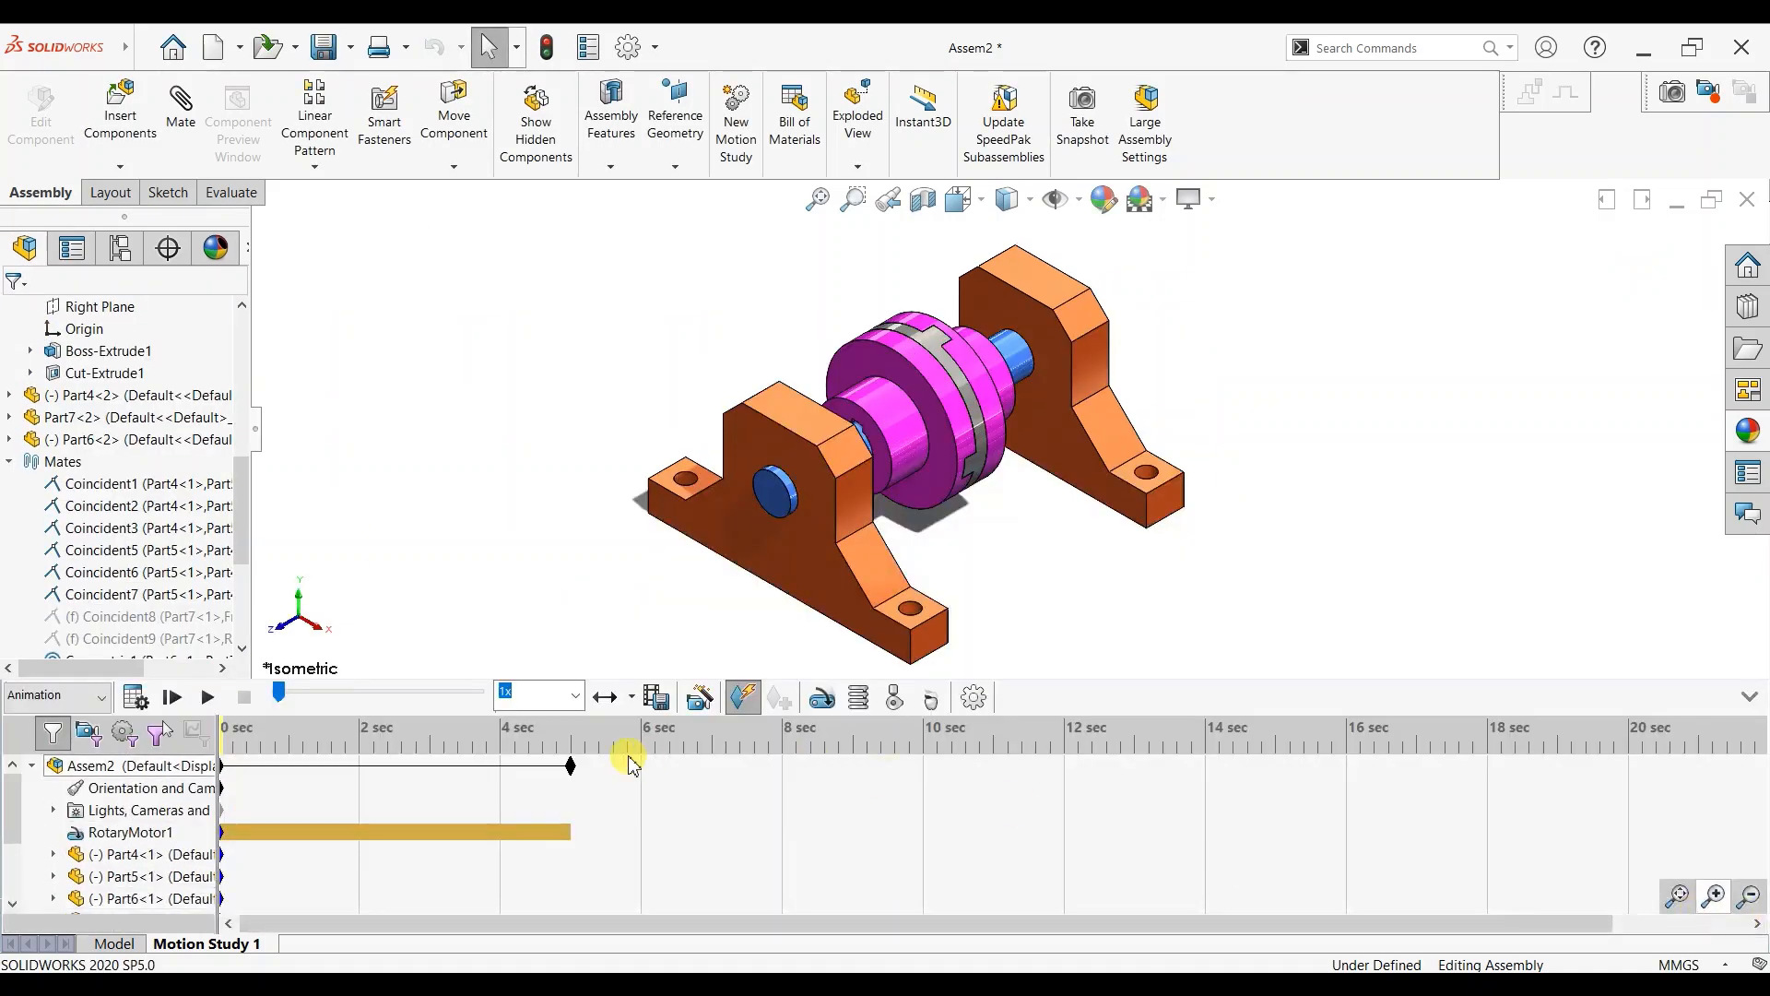
{"action": "left_click_drag", "start_coordinate": [572, 762], "coordinate": [923, 766]}
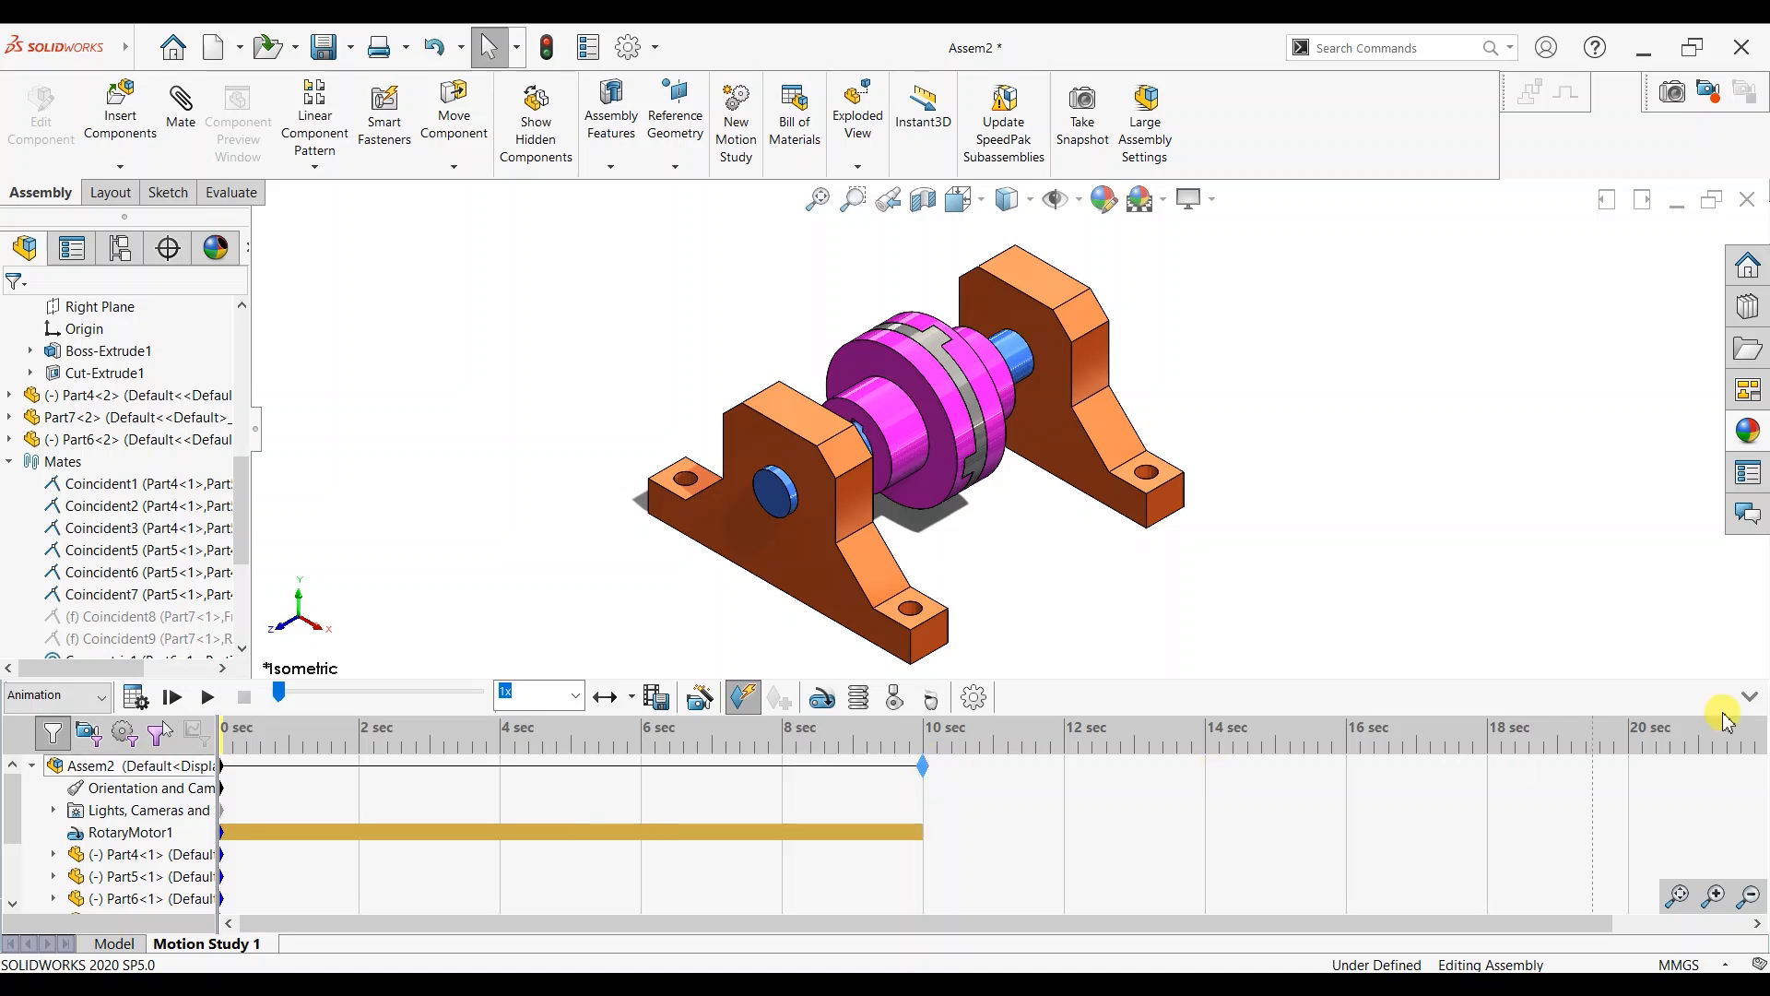
{"action": "left_click", "coordinate": [1752, 693]}
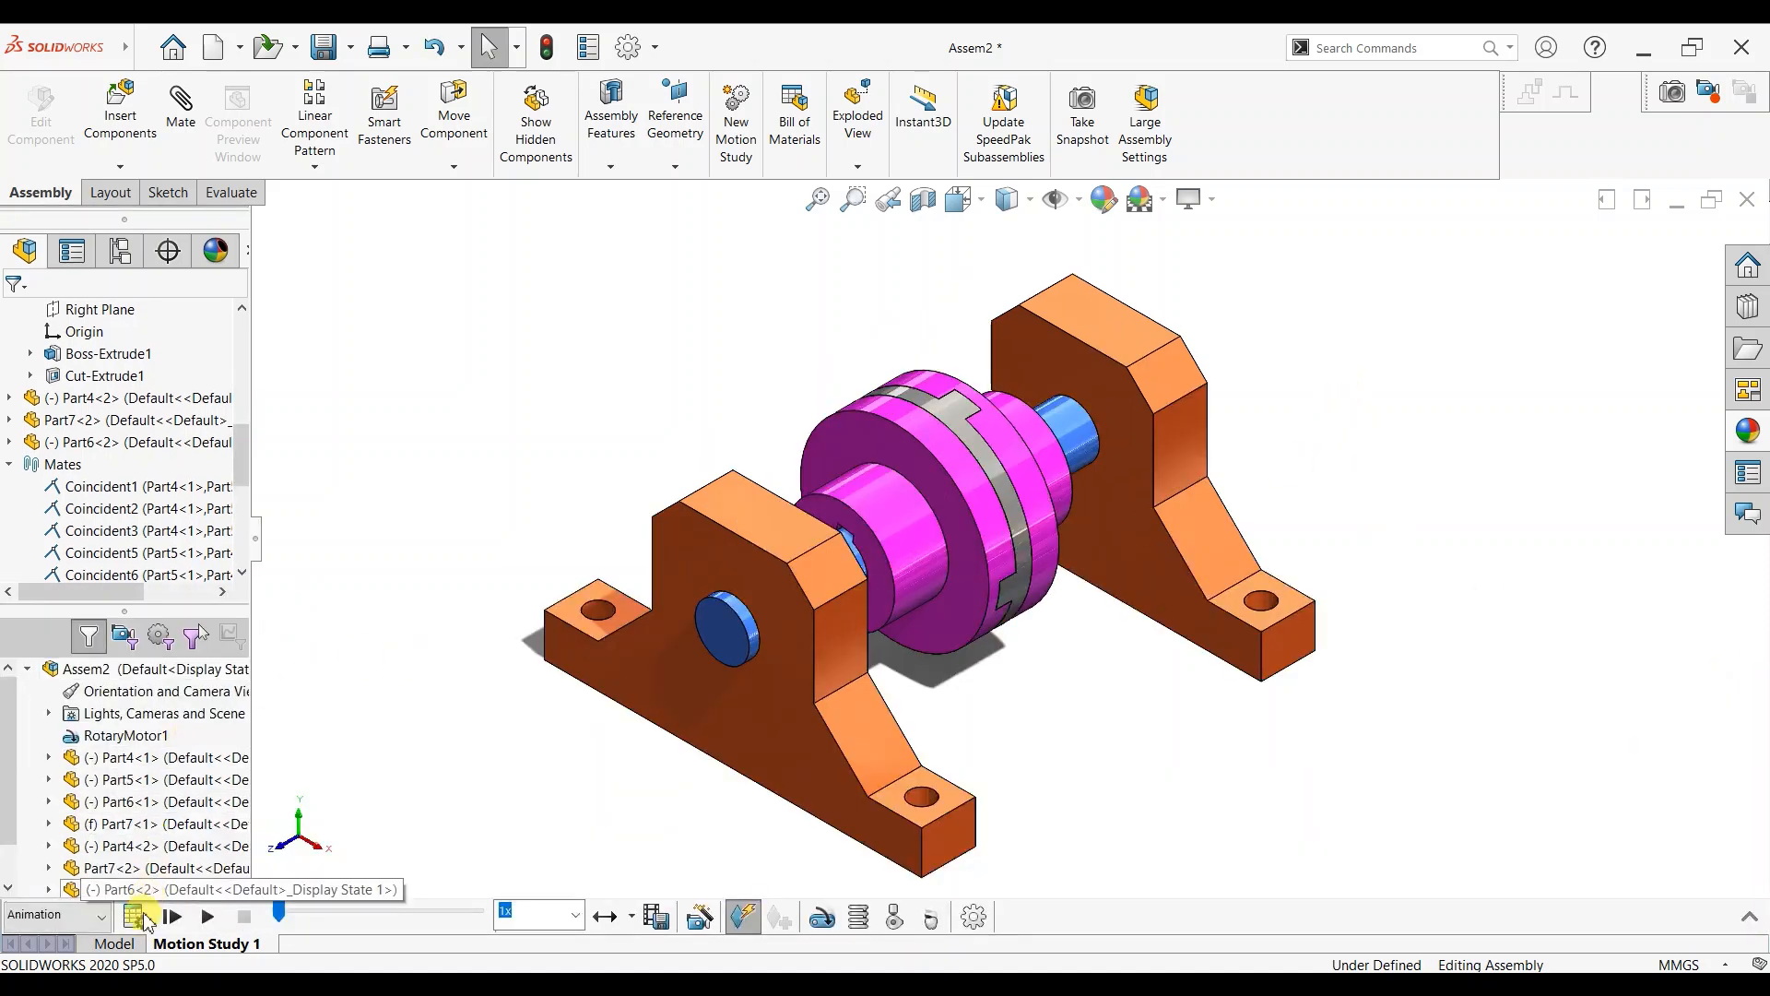
Calculate the motion study, stop it, and play the animation with the feature tree hidden.
{"action": "left_click", "coordinate": [135, 918]}
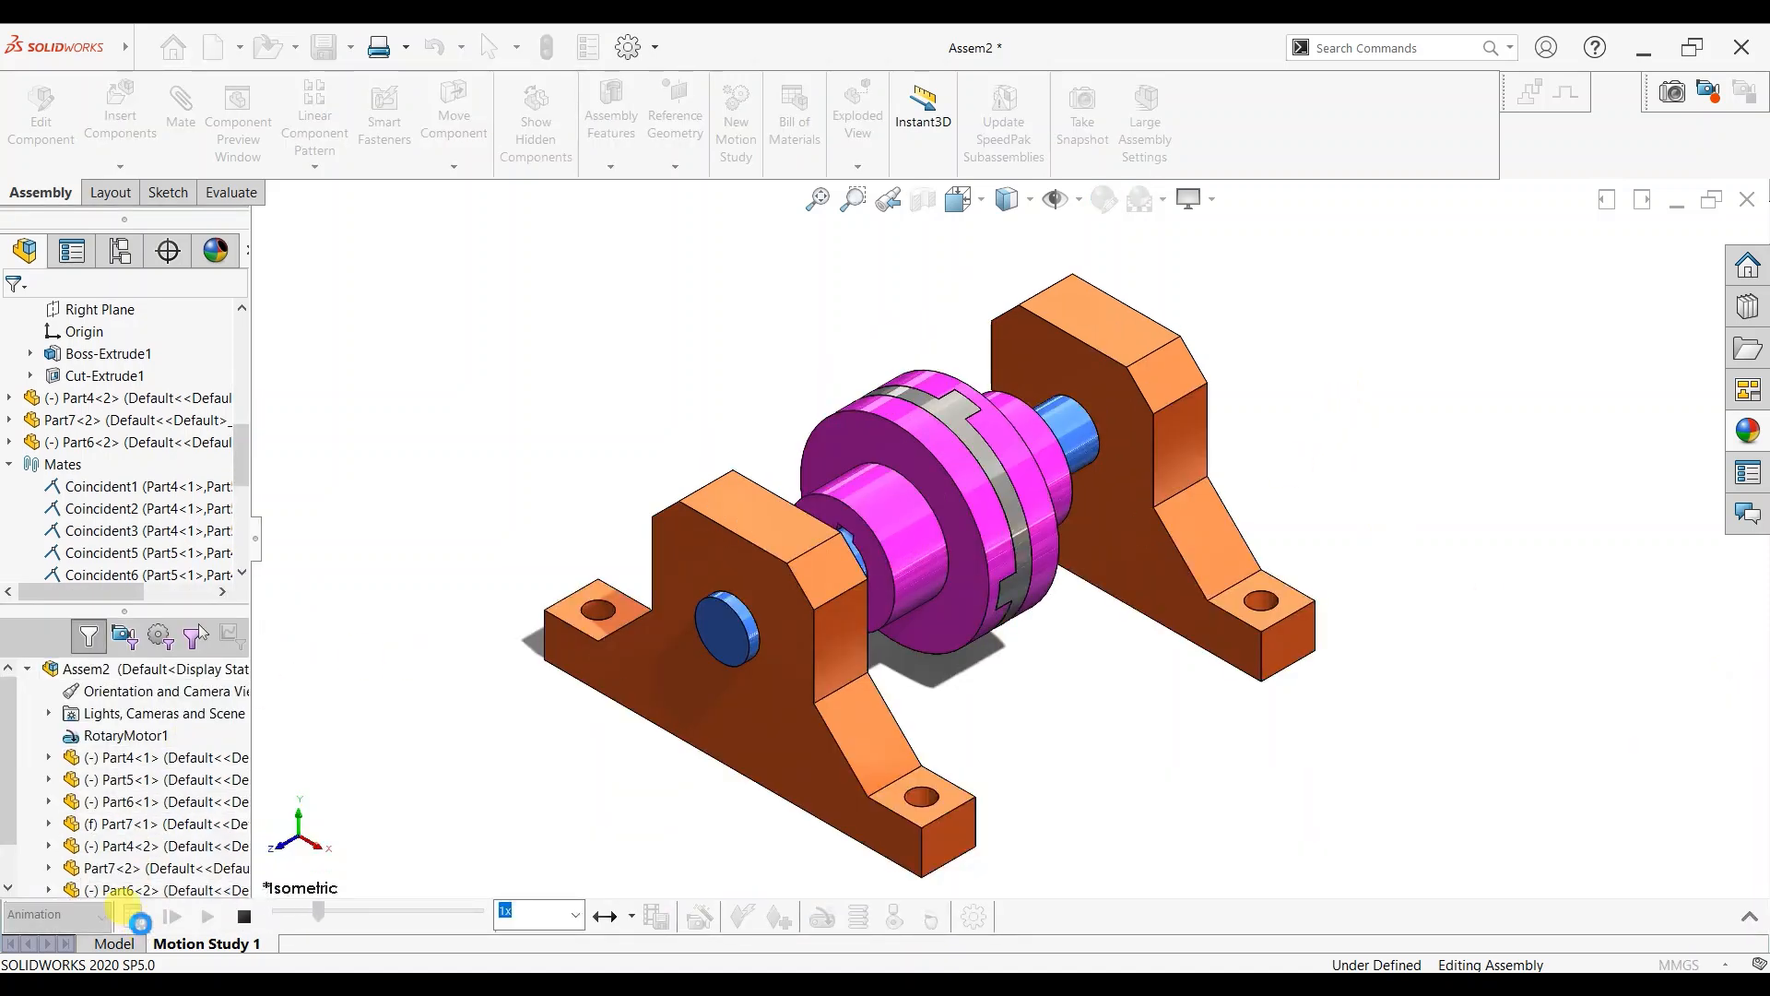
{"action": "left_click", "coordinate": [245, 915]}
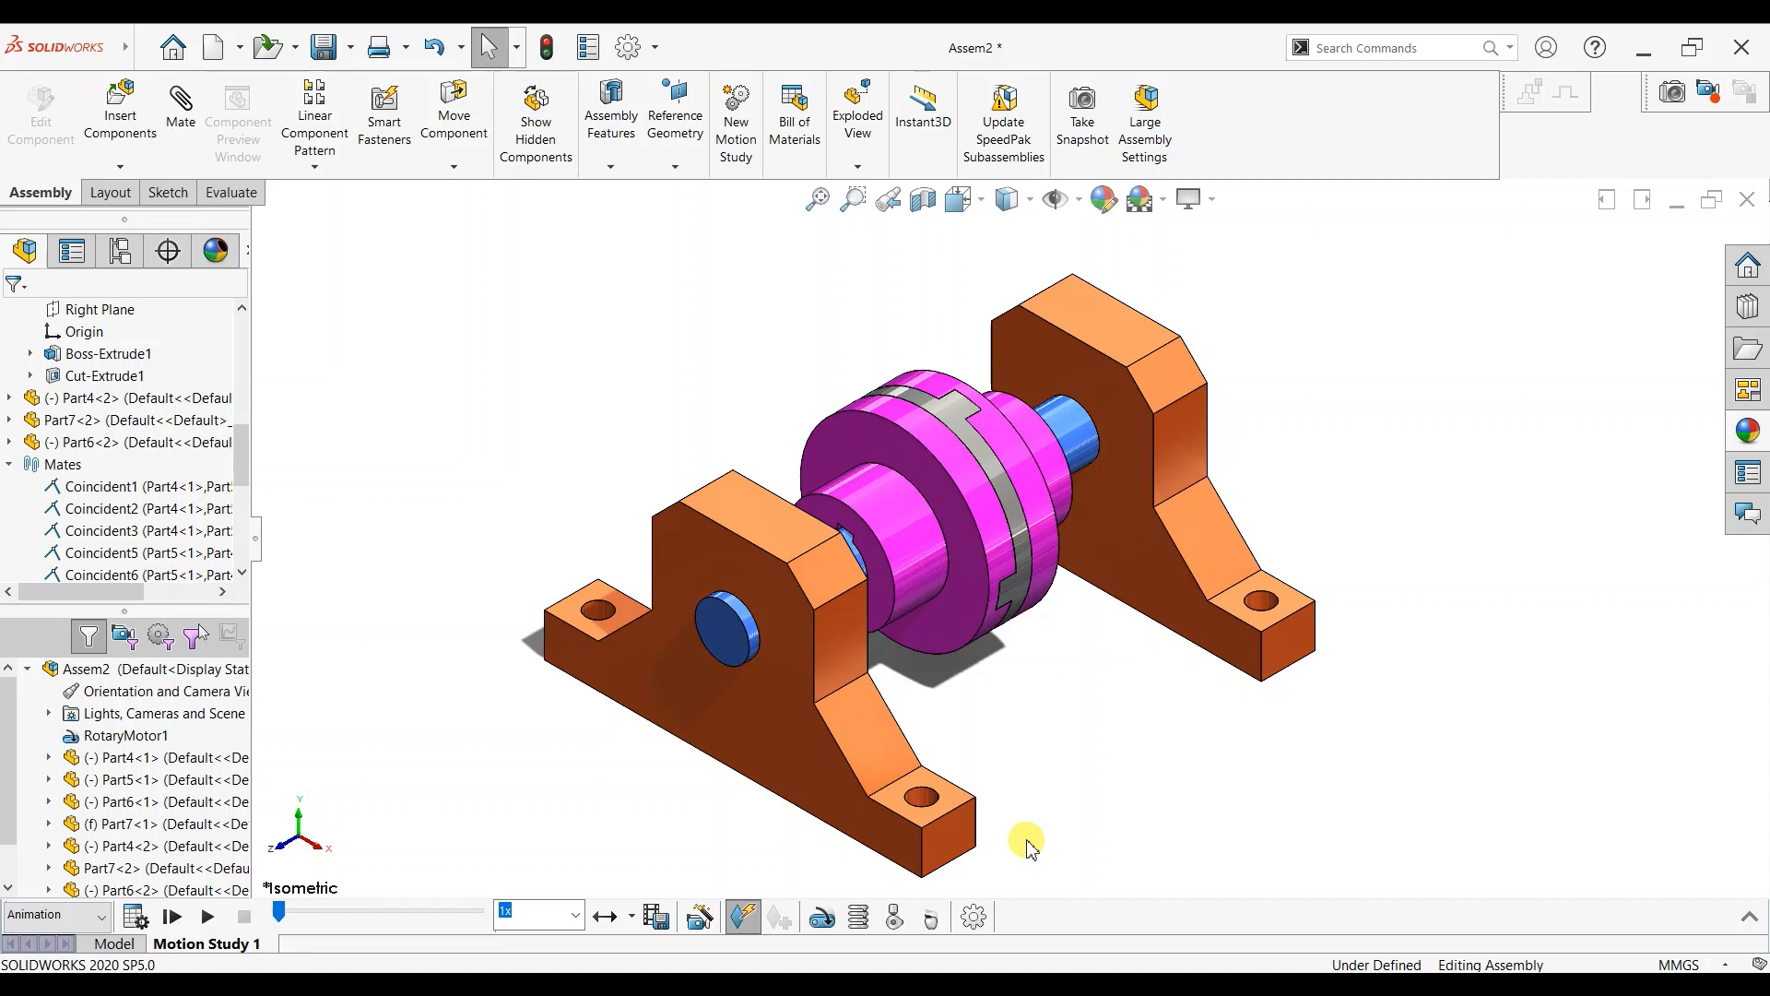
{"action": "key", "text": "F9"}
{"action": "left_click", "coordinate": [207, 916]}
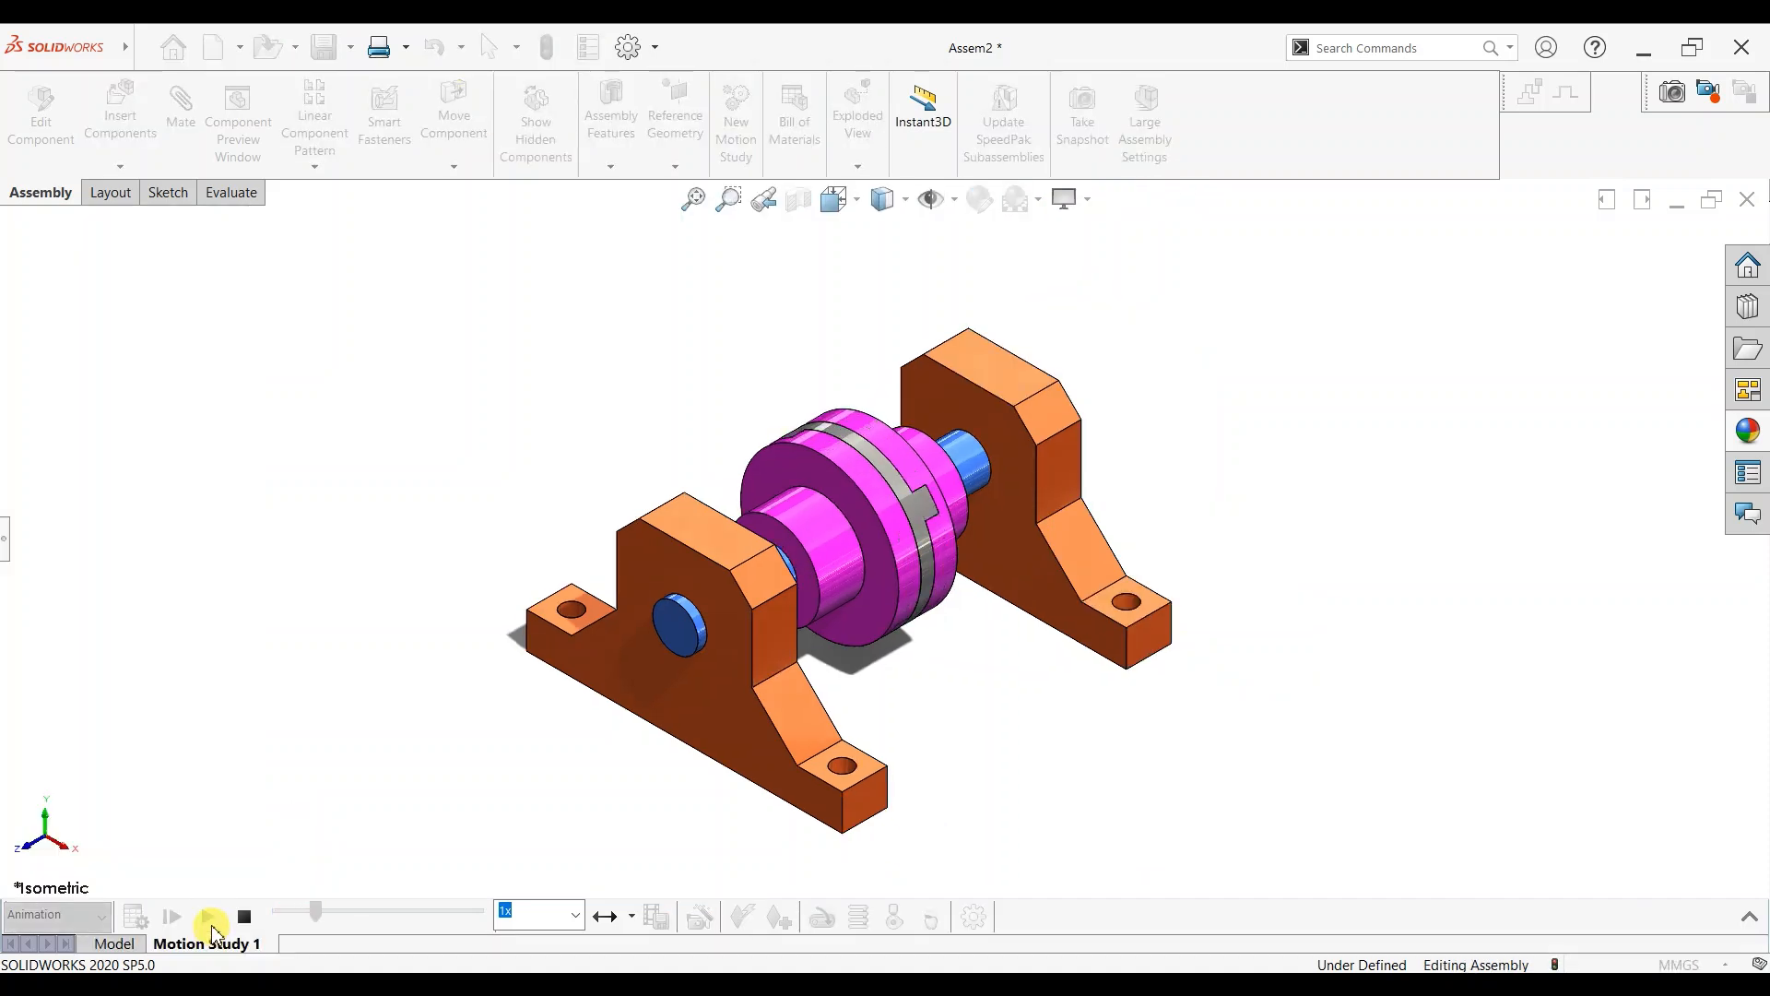